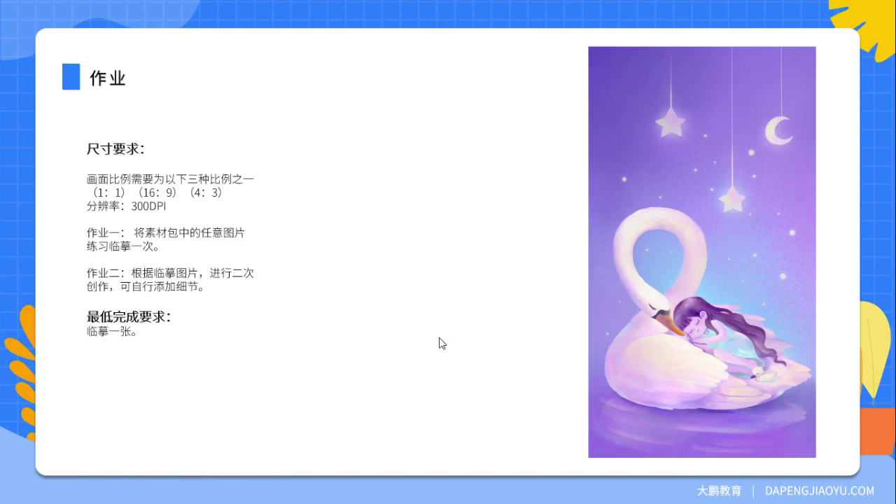
key(F1)
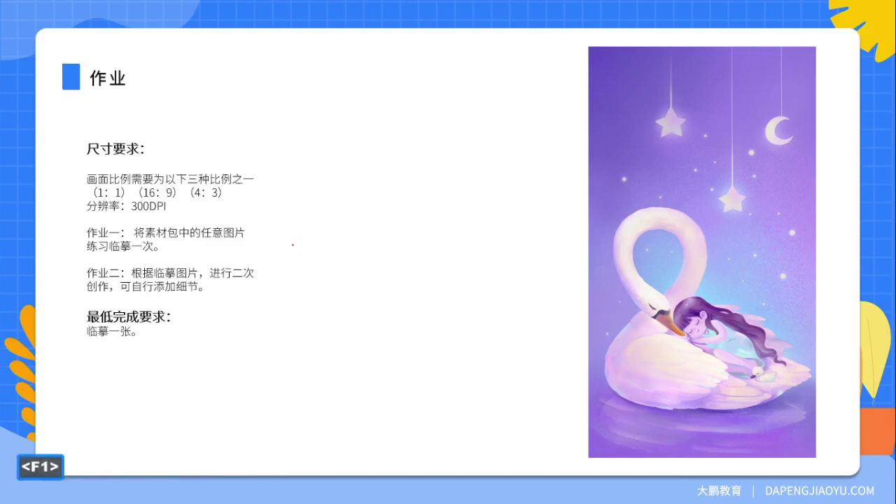
mouse_move(640, 154)
mouse_down()
mouse_move(710, 171)
mouse_move(794, 419)
mouse_move(461, 334)
mouse_move(590, 47)
mouse_move(767, 81)
mouse_up()
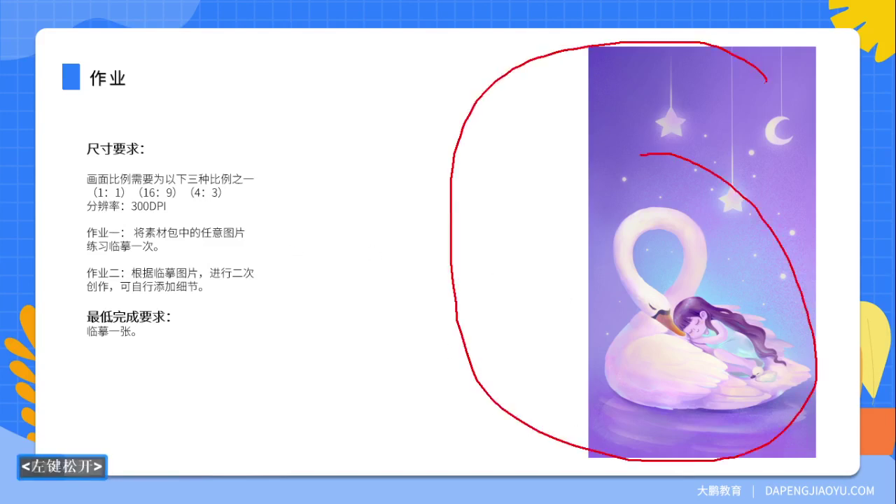
key(F1)
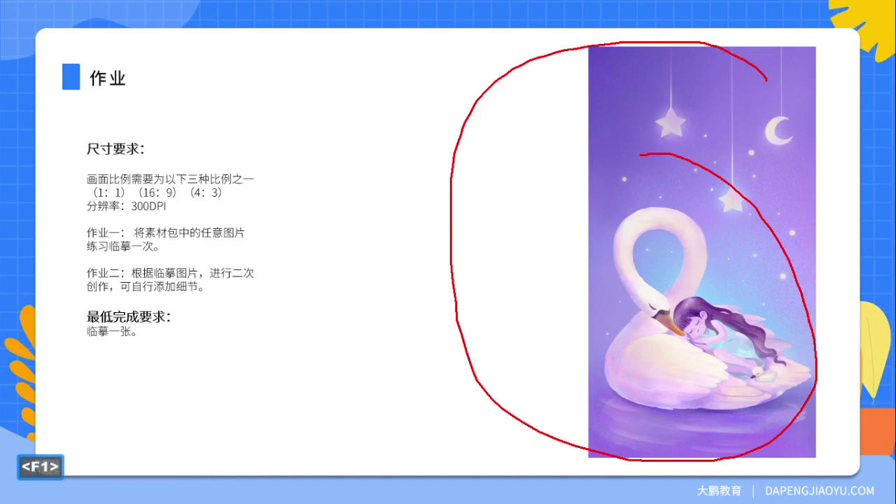
mouse_move(354, 166)
mouse_down()
mouse_move(318, 181)
mouse_move(335, 224)
mouse_move(376, 208)
mouse_up()
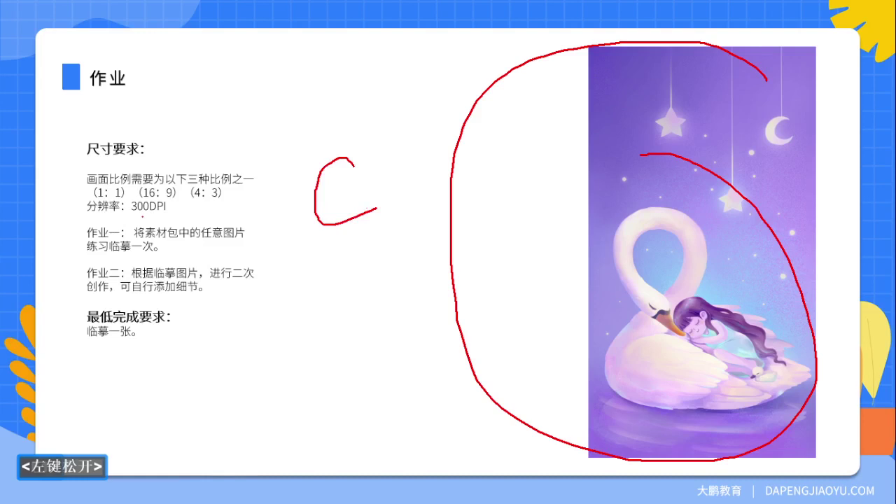
key(F1)
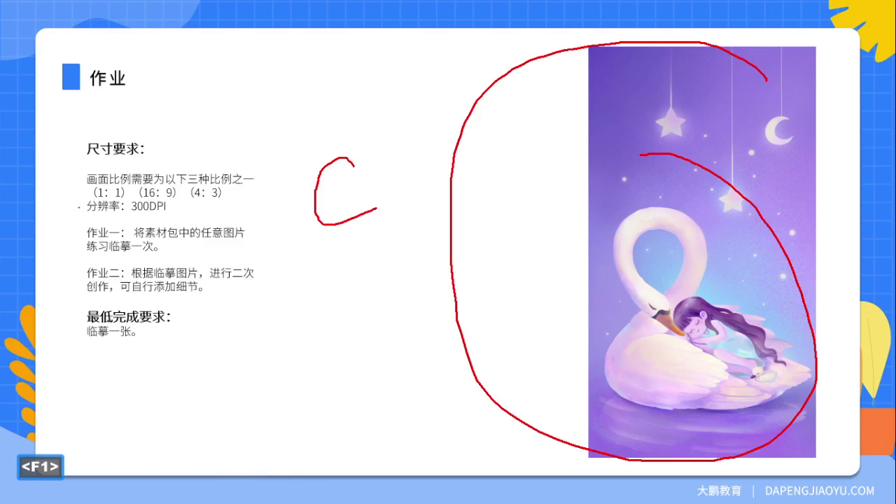
mouse_move(84, 217)
mouse_down()
mouse_move(130, 218)
mouse_move(185, 207)
mouse_move(143, 182)
mouse_move(70, 192)
mouse_move(51, 227)
mouse_move(76, 250)
mouse_move(190, 255)
mouse_up()
key(F1)
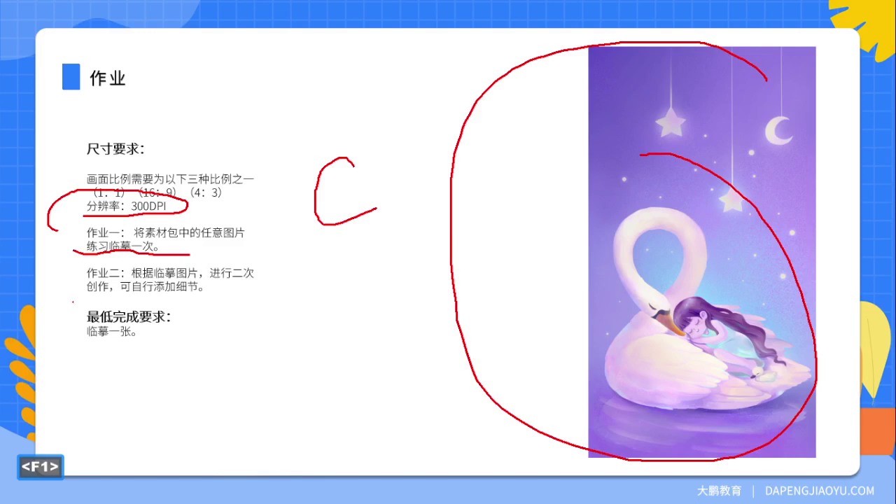
drag(83, 303, 252, 302)
mouse_move(104, 343)
mouse_down()
mouse_move(294, 106)
mouse_move(225, 339)
mouse_up()
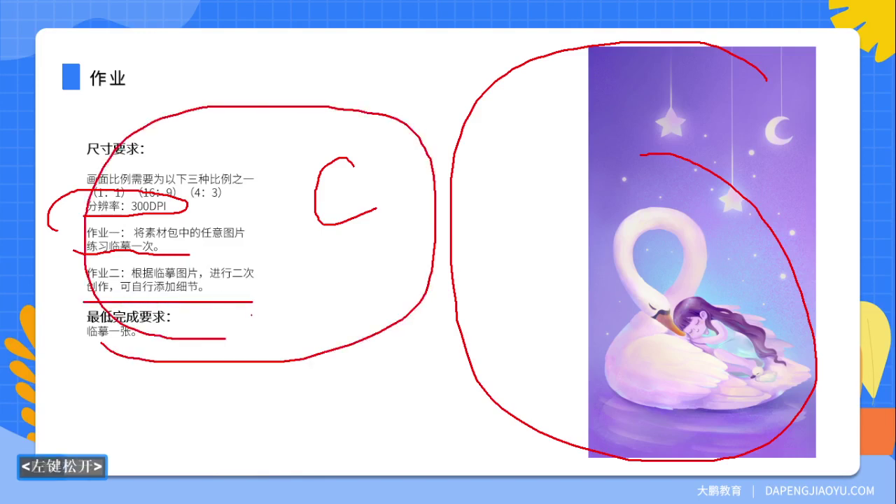
key(Escape)
Step: Add a new layer at the top of 画板 1, underline 于西方 in red with the Brush, and set the brush size to 20 px
scroll(343, 278, down, 1)
scroll(352, 275, down, 1)
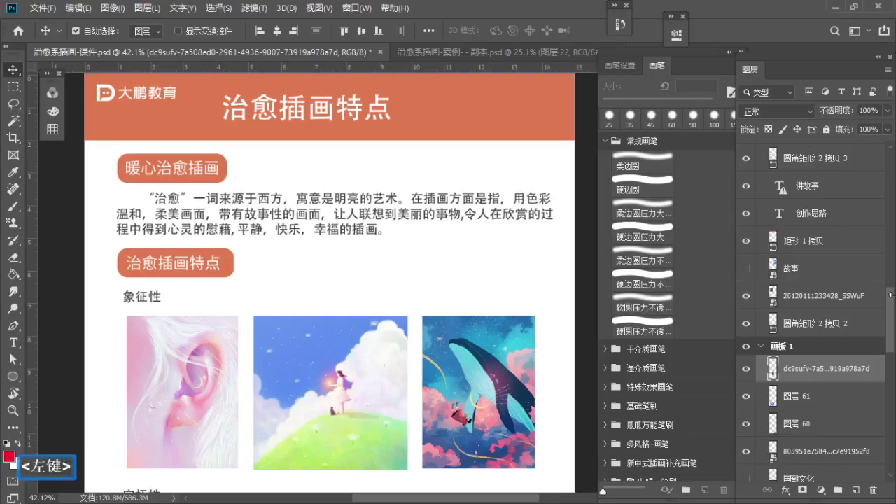
click(856, 489)
scroll(276, 170, up, 2)
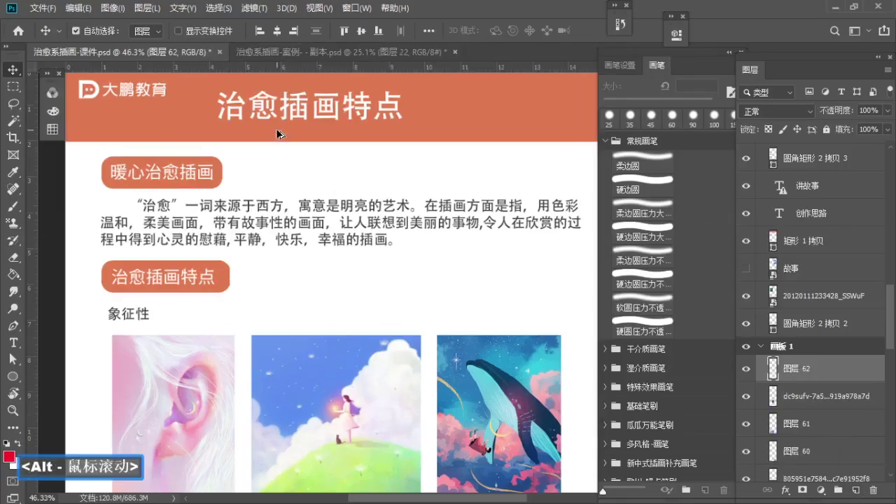
key(b)
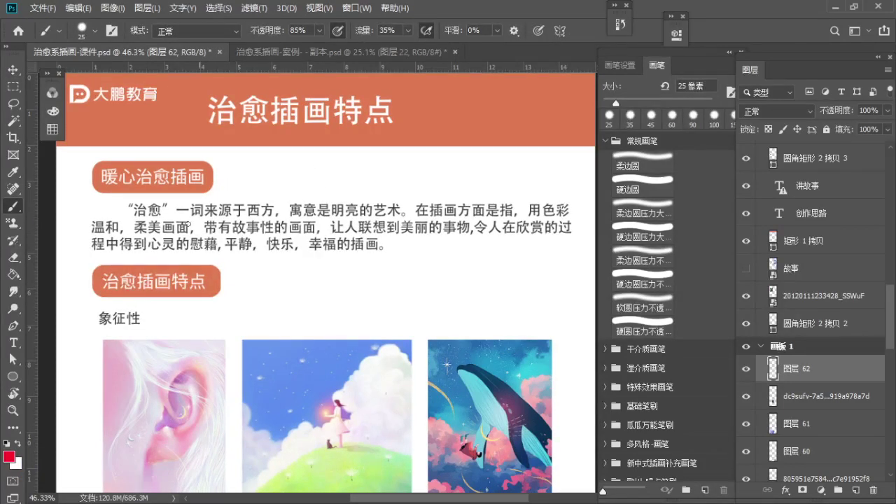
mouse_move(233, 230)
mouse_down()
mouse_move(217, 237)
mouse_move(258, 222)
mouse_up()
key(bracketleft)
drag(320, 218, 330, 196)
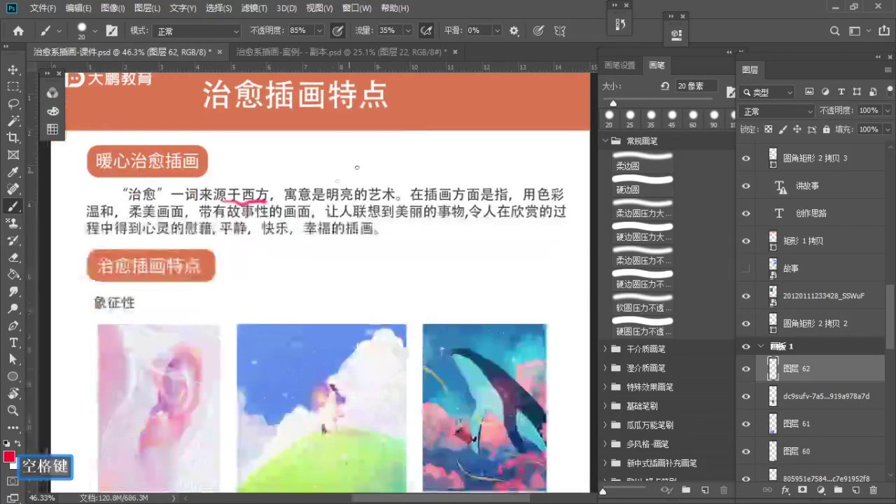
Step: Set the brush flow to 100%, then underline 柔美画面 and the closing phrases from 慰藉 to 幸福的插画, and circle 暖心治愈 in the heading
click(409, 31)
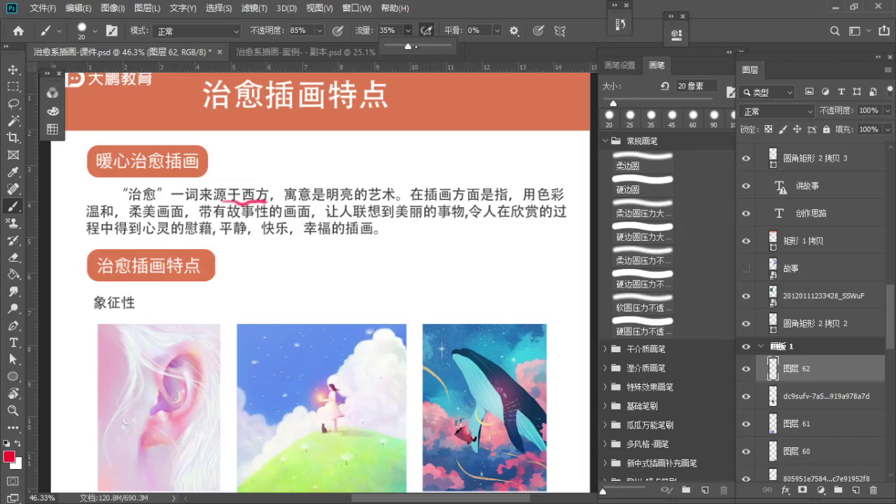
drag(408, 47, 452, 48)
drag(143, 221, 187, 220)
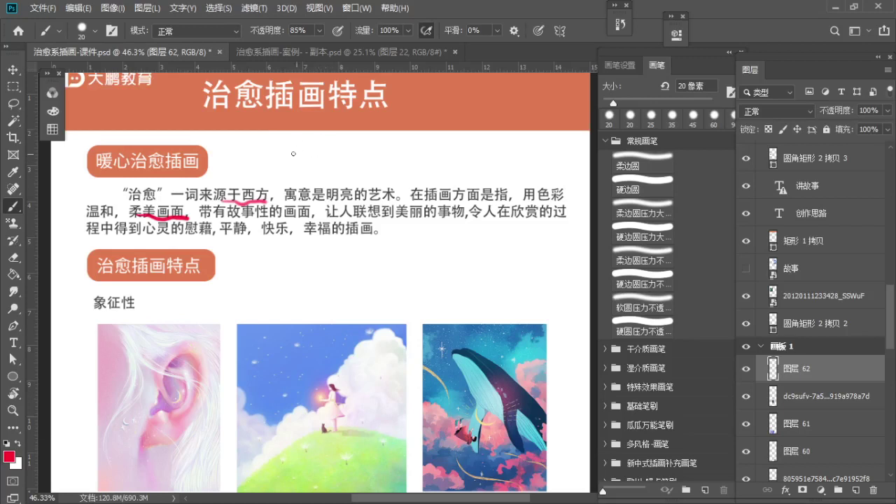
mouse_move(116, 171)
mouse_down()
mouse_move(174, 150)
mouse_move(95, 161)
mouse_move(92, 170)
mouse_up()
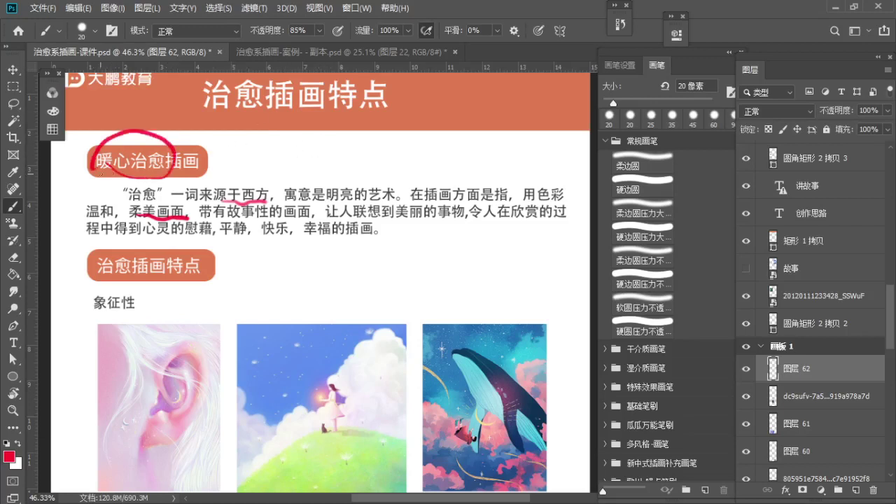
drag(195, 241, 354, 240)
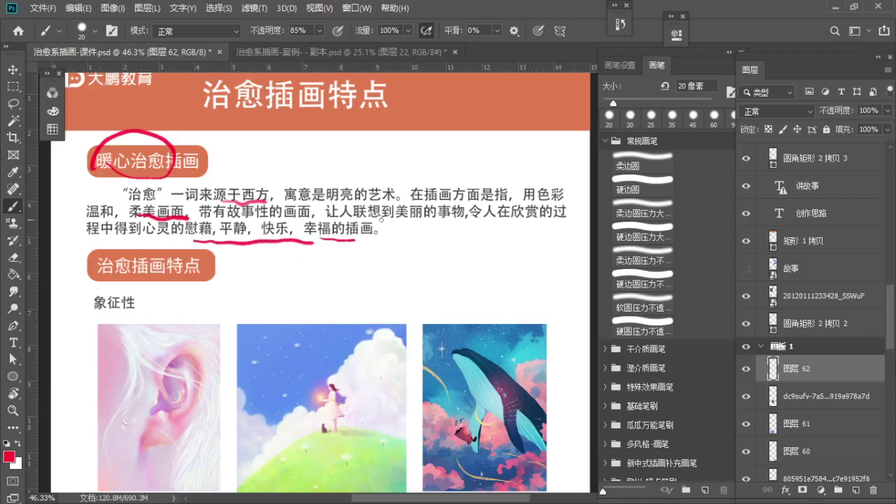
Step: Underline the heading 治愈插画特点 in red with the Brush
key(space)
drag(385, 273, 379, 252)
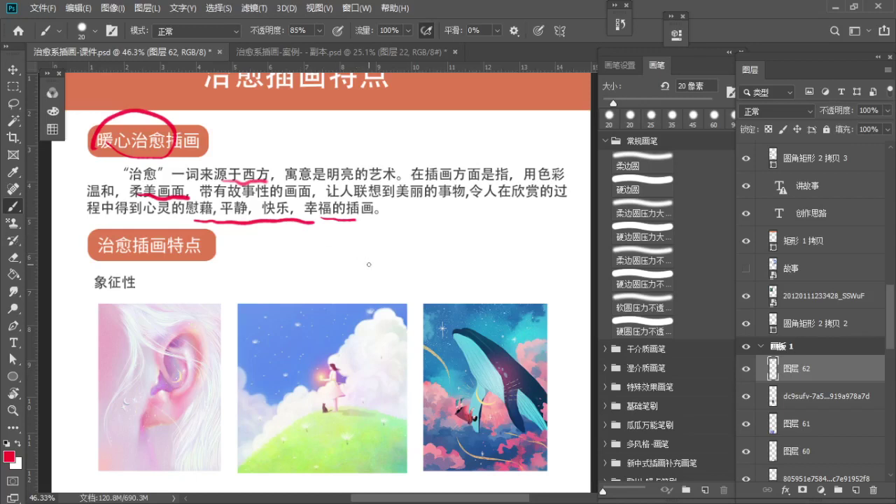
key(space)
mouse_move(366, 266)
mouse_down()
mouse_move(357, 210)
mouse_move(357, 240)
mouse_up()
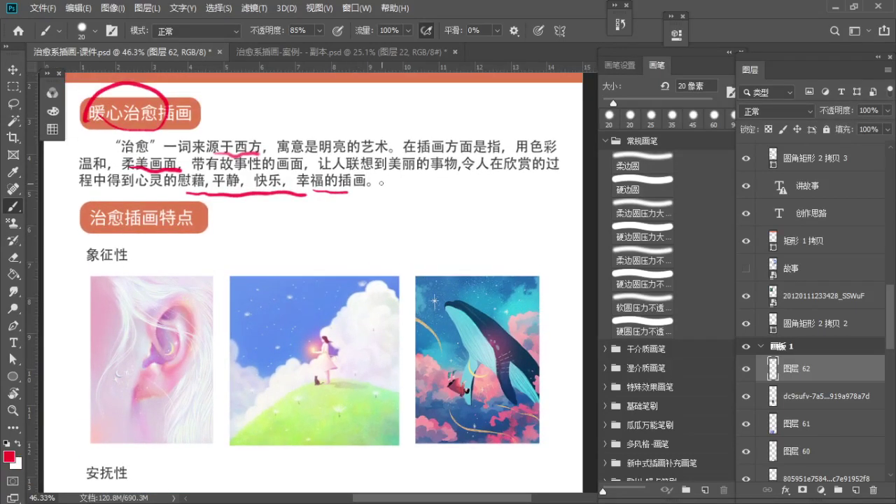
key(z)
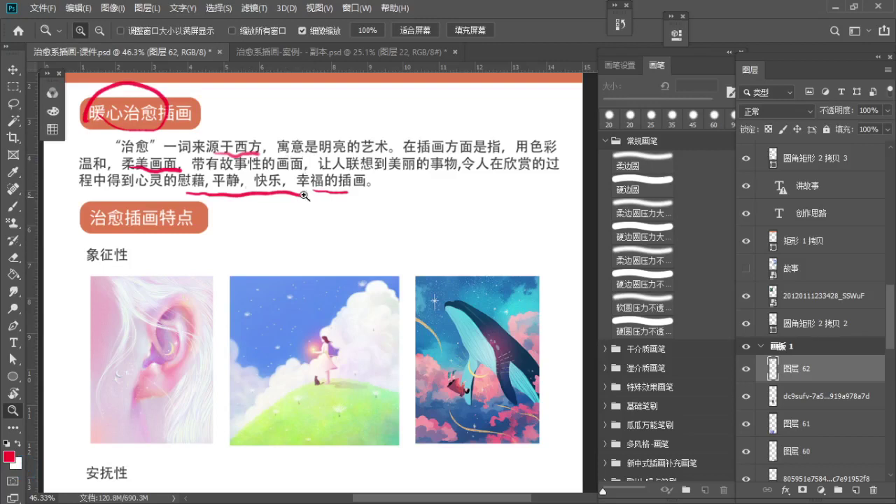
drag(323, 193, 340, 204)
key(space)
key(space)
scroll(340, 203, down, 1)
key(b)
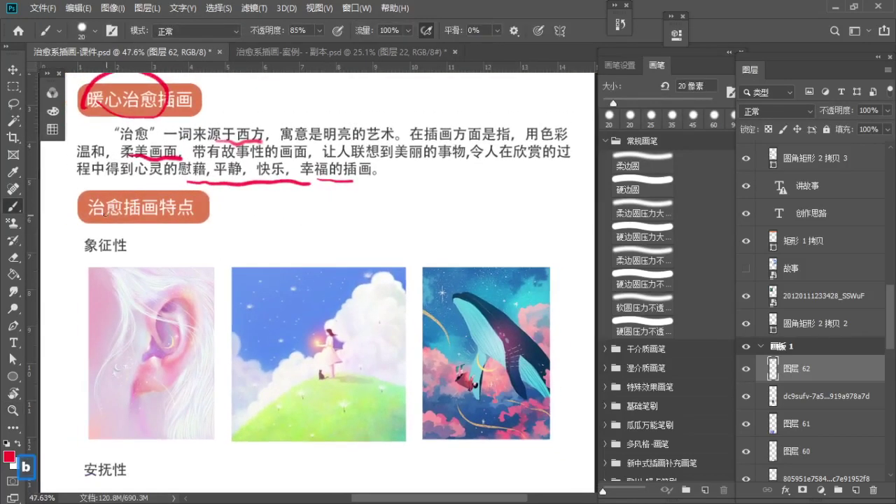
drag(98, 216, 196, 223)
Step: Handwrite "1." in red before the 象征性 heading and trace the outline of the ear in the first picture
key(space)
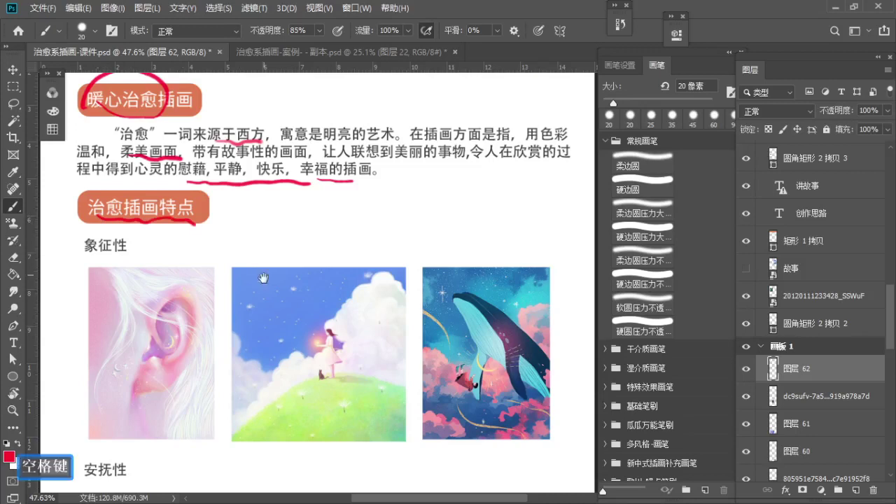
drag(228, 273, 217, 205)
drag(118, 188, 139, 188)
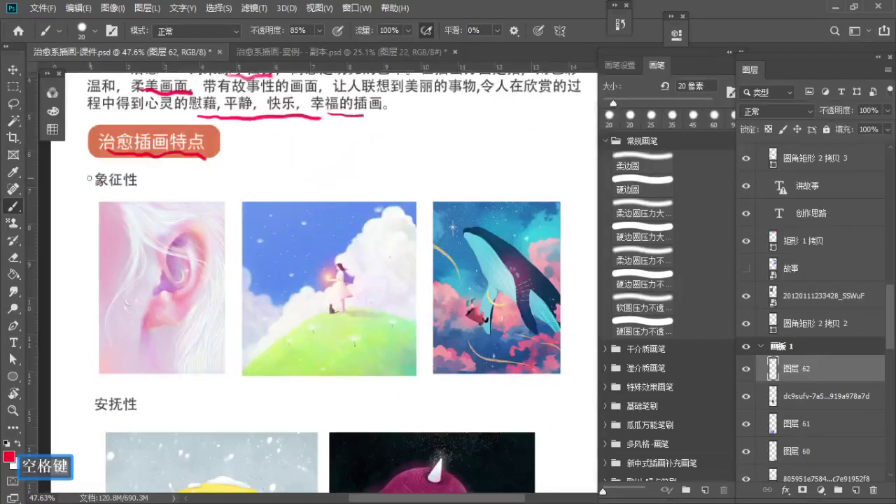
drag(84, 174, 75, 190)
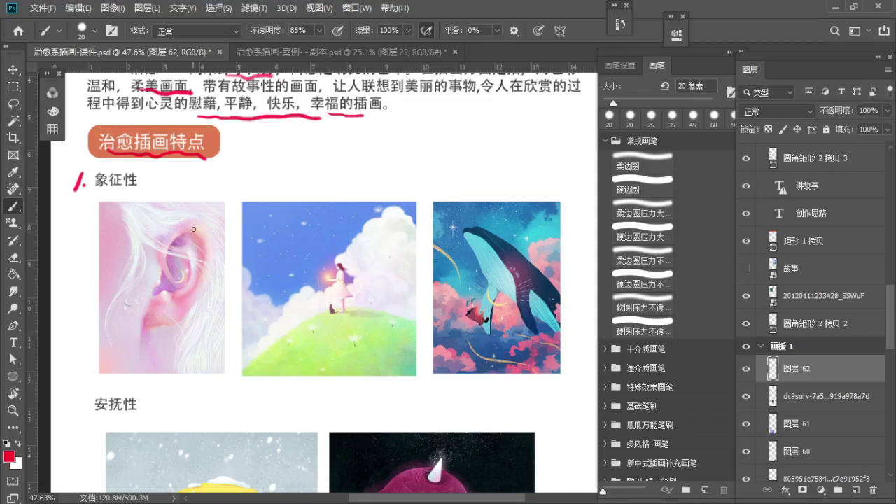
mouse_move(161, 252)
mouse_down()
mouse_move(177, 322)
mouse_move(149, 321)
mouse_up()
alt+click(116, 236)
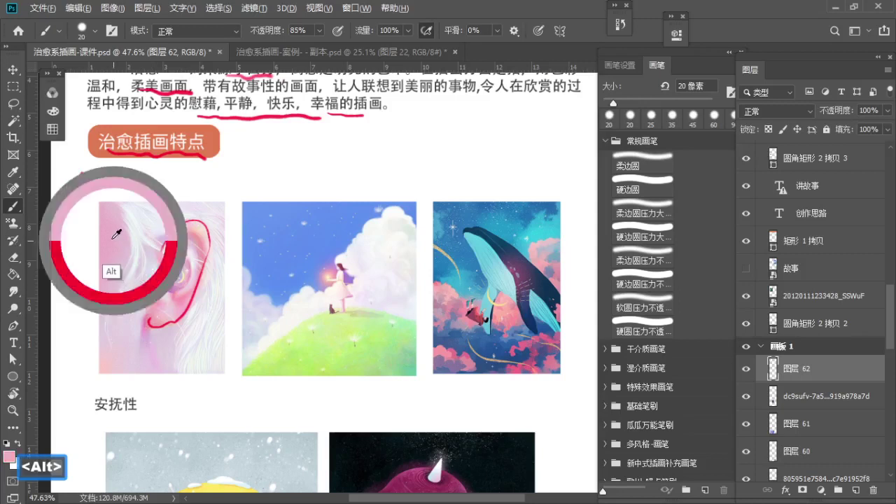
alt+click(180, 306)
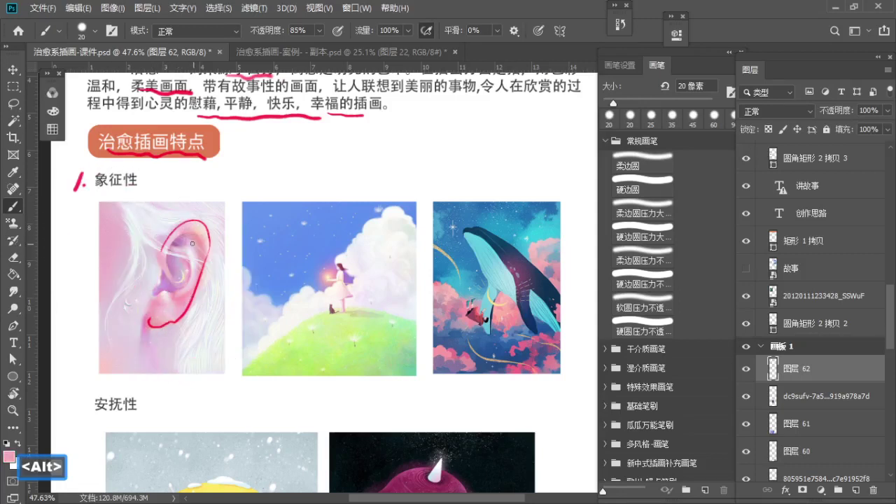
alt+click(184, 322)
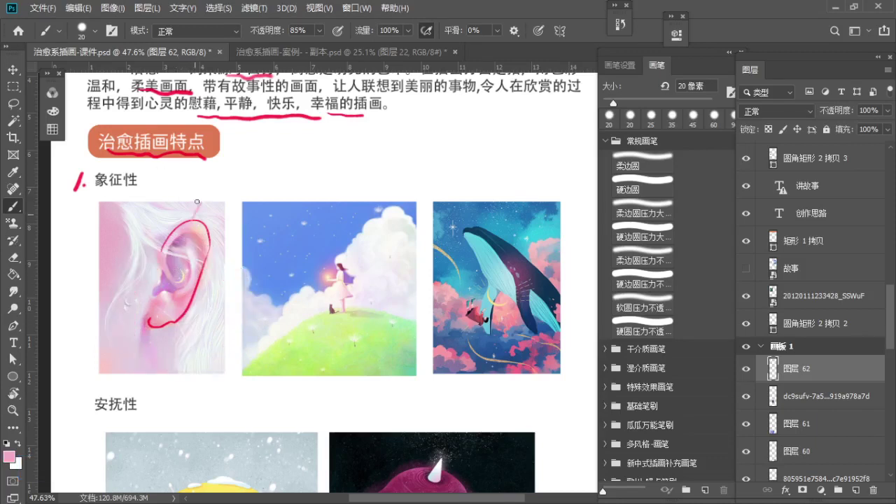
key(ctrl+z)
alt+click(194, 154)
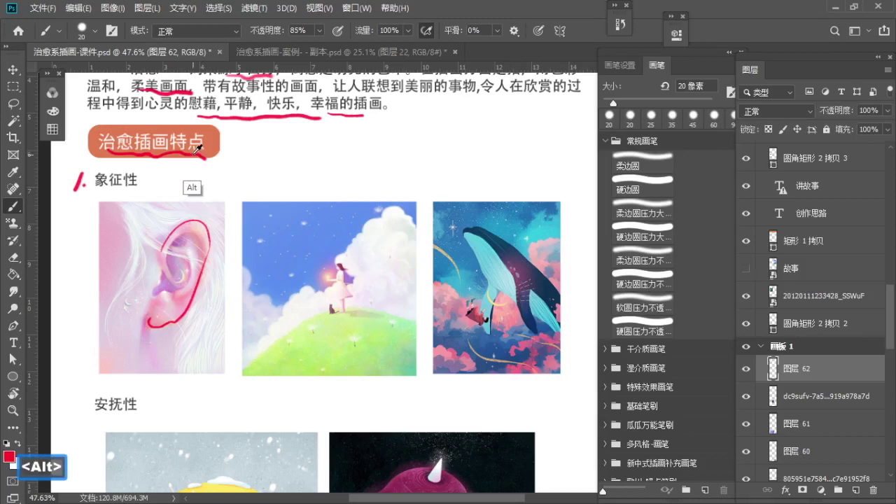
Step: Draw a red arrow above the ear picture and handwrite 听力 next to it
drag(178, 216, 182, 201)
drag(176, 200, 198, 197)
drag(205, 184, 200, 200)
mouse_move(205, 191)
mouse_down()
mouse_move(205, 206)
mouse_move(217, 199)
mouse_up()
drag(215, 184, 210, 201)
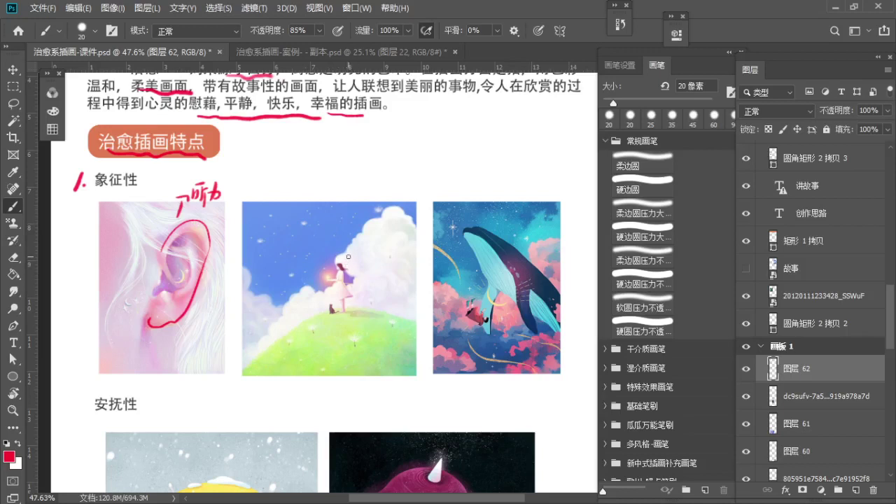
Step: Draw a red arrow at the upper edge of the girl-on-the-hill picture and handwrite 光明 beside it
drag(336, 250, 316, 258)
key(ctrl+z)
mouse_move(346, 215)
mouse_down()
mouse_move(362, 191)
mouse_move(364, 202)
mouse_up()
mouse_move(367, 173)
mouse_down()
mouse_move(385, 179)
mouse_move(370, 196)
mouse_up()
drag(378, 183, 391, 193)
drag(390, 180, 396, 196)
drag(398, 175, 406, 189)
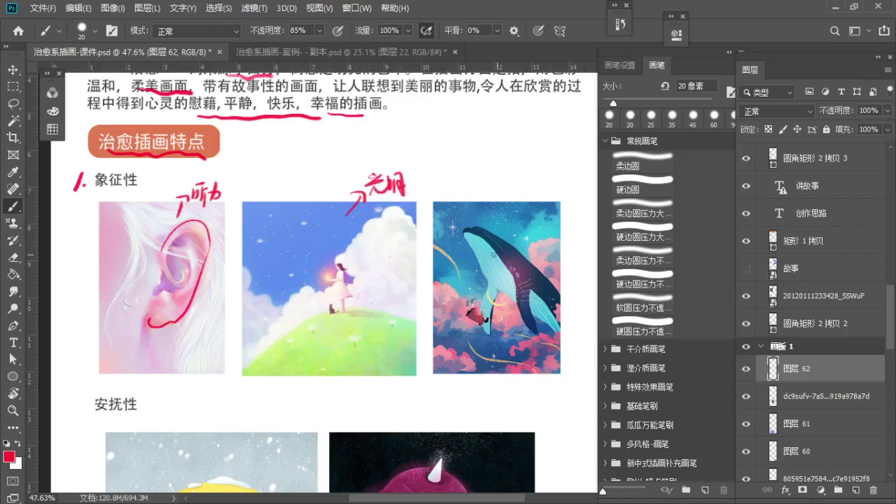
Step: Draw a red arrow up from the whale, handwrite 自由 above it and circle the word
mouse_move(496, 238)
mouse_down()
mouse_move(503, 186)
mouse_move(517, 188)
mouse_up()
mouse_move(490, 149)
mouse_down()
mouse_move(488, 171)
mouse_move(500, 174)
mouse_move(492, 164)
mouse_move(518, 173)
mouse_up()
mouse_move(512, 153)
mouse_down()
mouse_move(512, 173)
mouse_move(518, 166)
mouse_up()
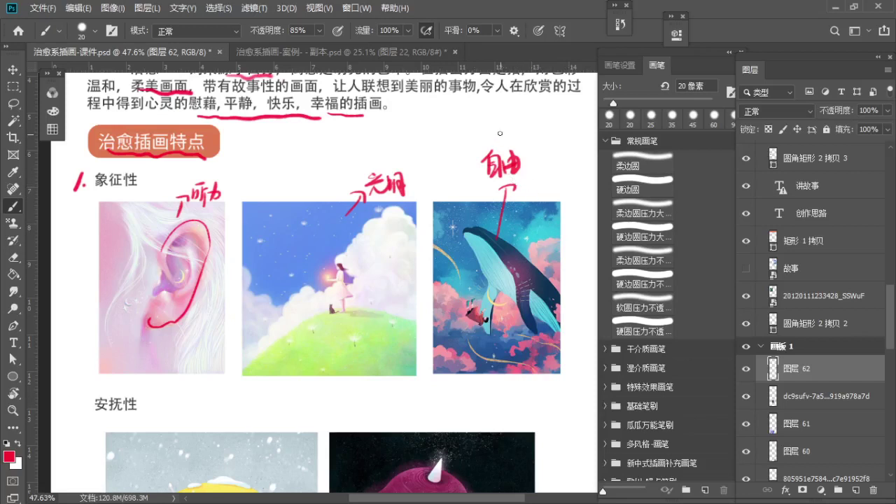
mouse_move(501, 124)
mouse_down()
mouse_move(462, 172)
mouse_move(518, 126)
mouse_up()
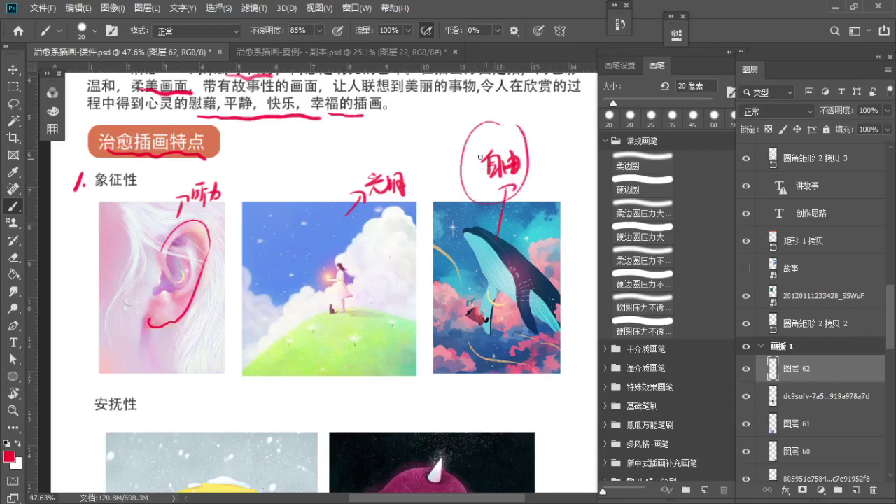
Step: Handwrite "2." in red before the 安抚性 heading and underline the heading
key(space)
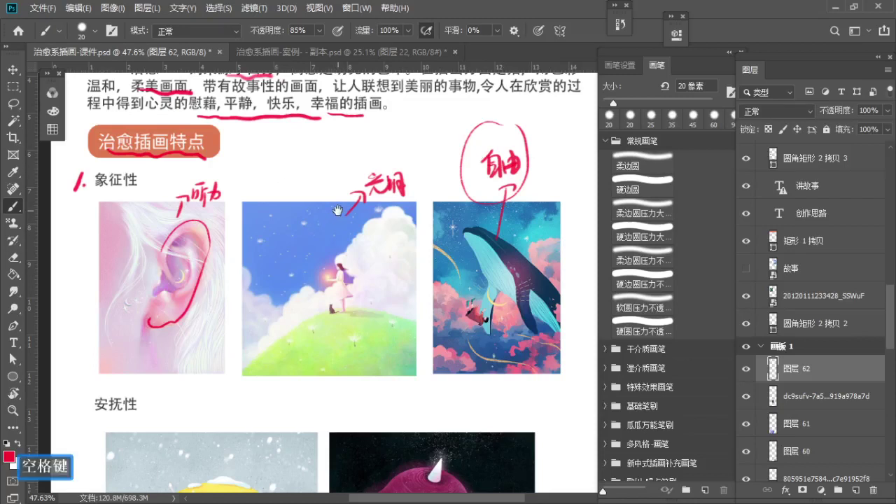
drag(329, 217, 331, 124)
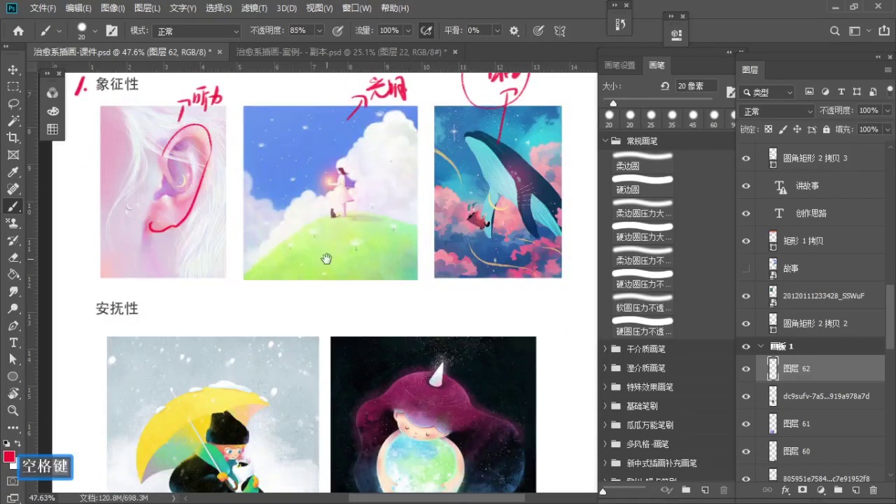
drag(329, 255, 327, 175)
mouse_move(73, 233)
mouse_down()
mouse_move(85, 244)
mouse_move(140, 240)
mouse_up()
click(90, 243)
Step: Draw a red arrow above the yellow umbrella picture, circle the umbrella and child, and sample the umbrella's yellow as the brush colour
key(space)
drag(250, 265, 236, 226)
key(z)
drag(262, 197, 270, 228)
key(space)
key(b)
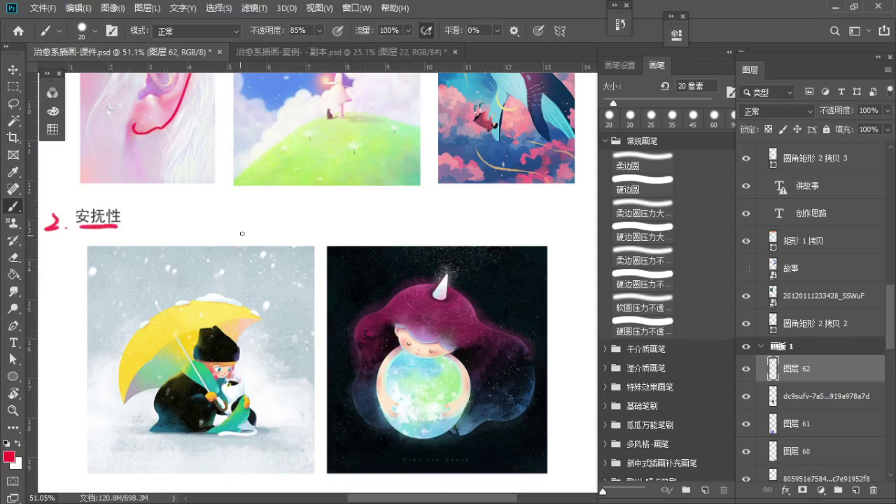
mouse_move(257, 223)
mouse_down()
mouse_move(245, 254)
mouse_move(257, 237)
mouse_up()
mouse_move(167, 308)
mouse_down()
mouse_move(139, 313)
mouse_move(123, 345)
mouse_move(143, 404)
mouse_move(209, 405)
mouse_move(238, 355)
mouse_move(223, 292)
mouse_move(160, 287)
mouse_move(131, 305)
mouse_up()
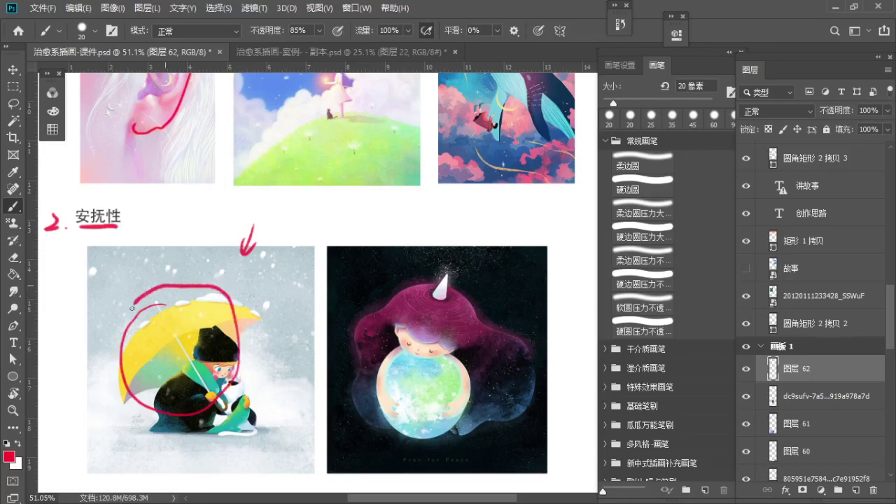
alt+click(196, 314)
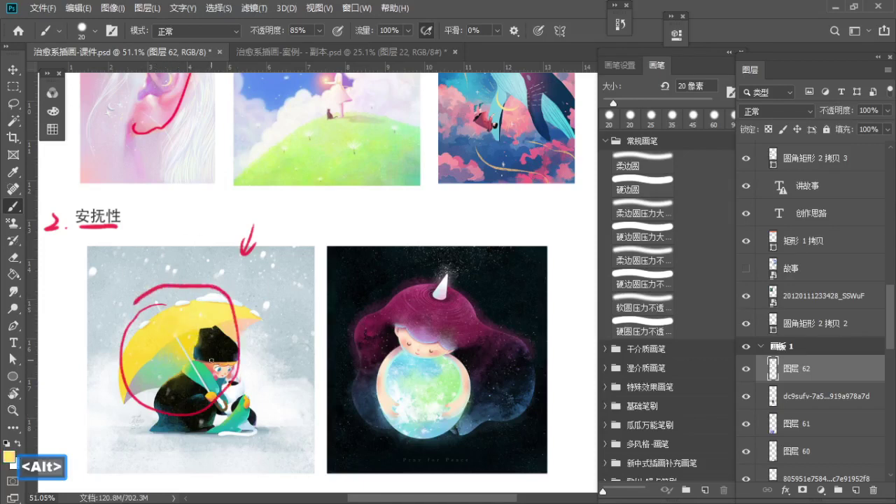
Step: Resample red, undo the circle around the umbrella and child, and trace the umbrella's edges and the child's coat in red
alt+click(225, 295)
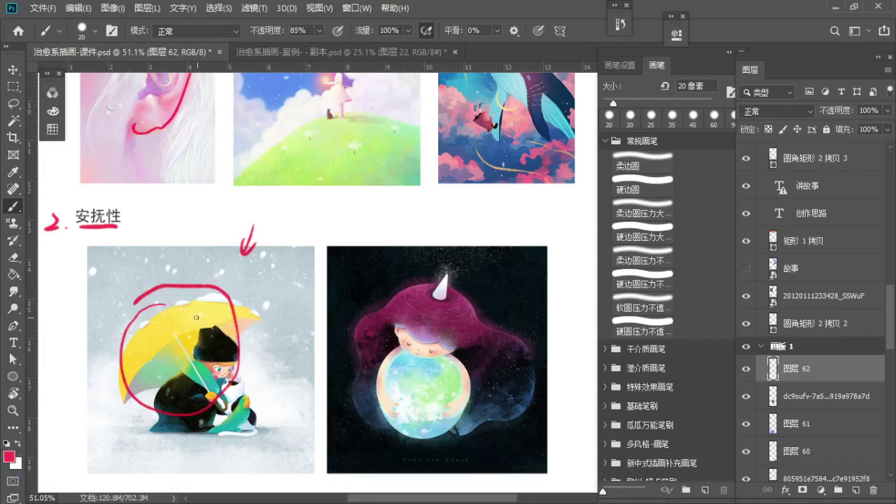
key(ctrl+z)
mouse_move(163, 311)
mouse_down()
mouse_move(121, 347)
mouse_move(126, 408)
mouse_up()
mouse_move(155, 360)
mouse_down()
mouse_move(201, 331)
mouse_move(257, 319)
mouse_move(260, 332)
mouse_up()
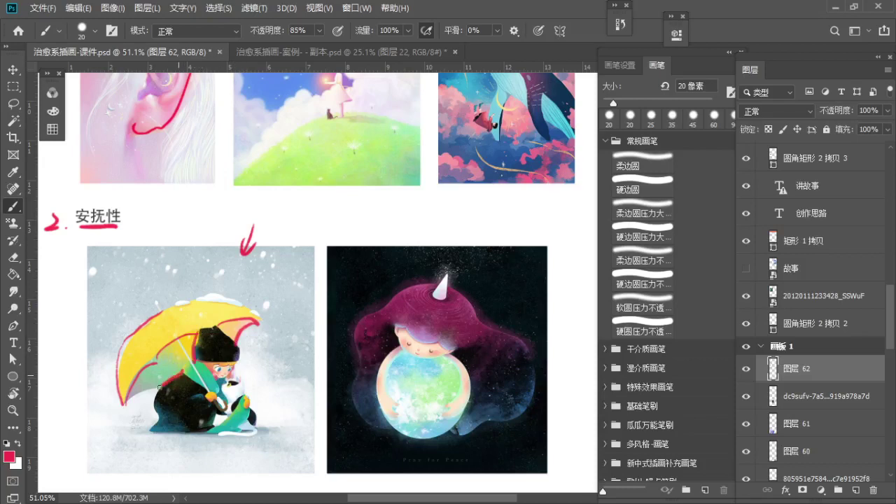
drag(160, 387, 147, 432)
Step: Trace both sides of the flowing purple hair around the girl hugging the globe in red, undoing the stray stroke
key(space)
drag(434, 295, 417, 288)
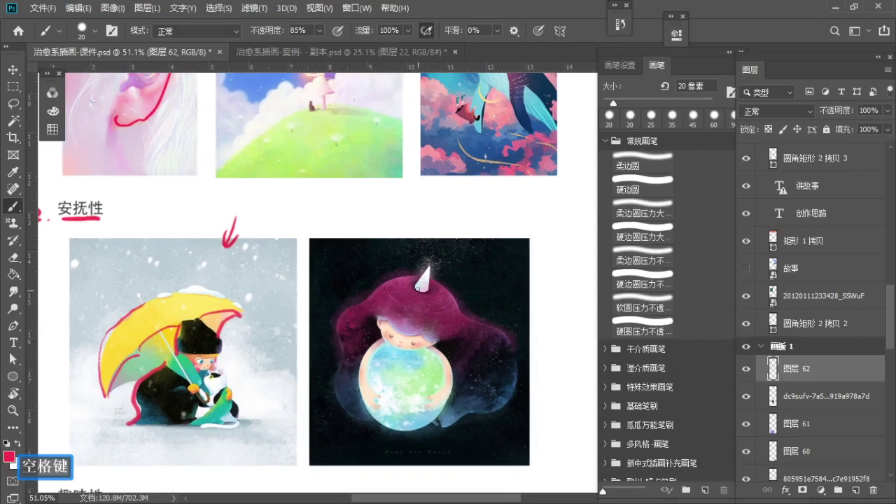
mouse_move(358, 299)
mouse_down()
mouse_move(335, 326)
mouse_move(332, 382)
mouse_move(350, 422)
mouse_up()
mouse_move(456, 305)
mouse_down()
mouse_move(479, 322)
mouse_move(510, 340)
mouse_move(519, 380)
mouse_move(501, 407)
mouse_move(438, 425)
mouse_up()
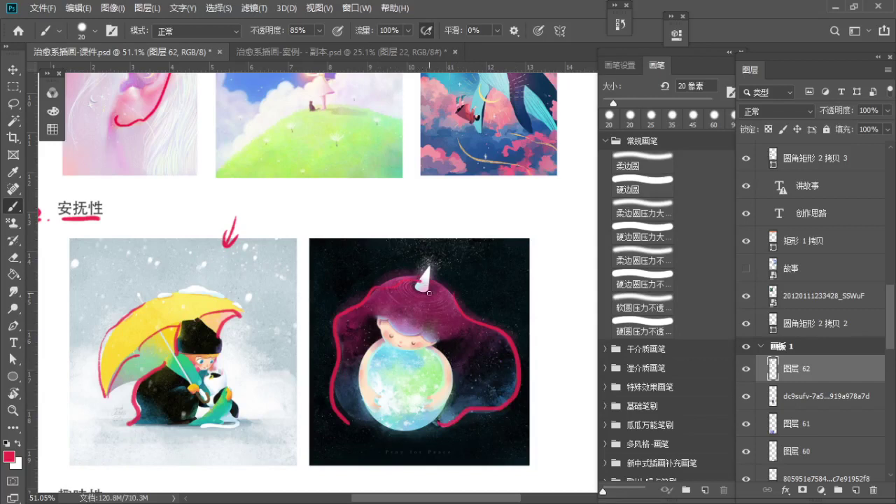
key(ctrl)
key(ctrl+z)
Step: Handwrite "3." in red before the 趣味性 heading
key(space)
drag(452, 337, 471, 334)
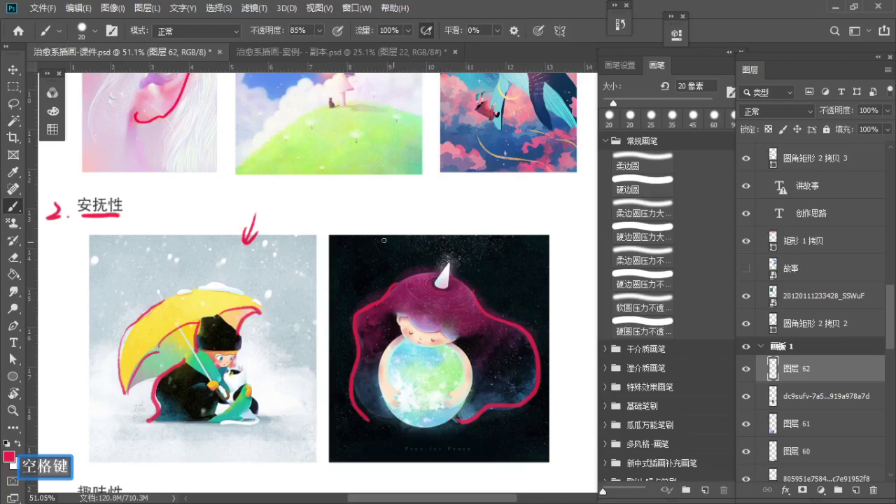
key(z)
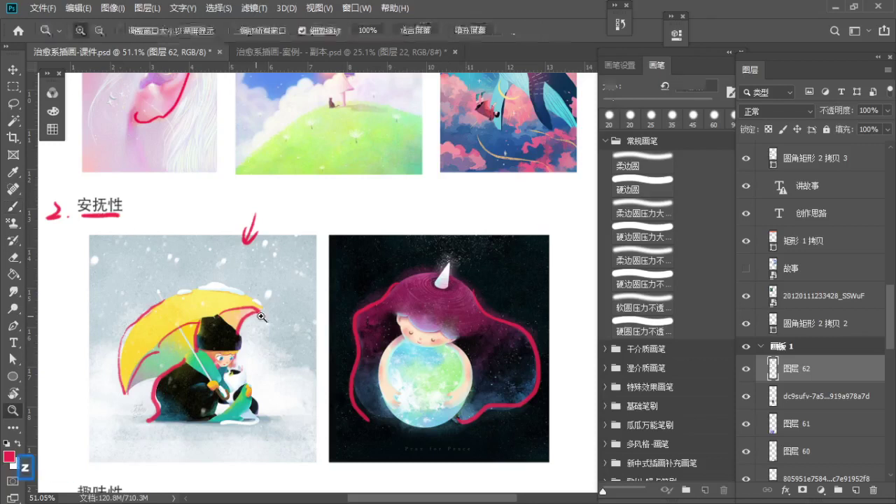
drag(254, 318, 250, 322)
key(space)
mouse_move(255, 376)
mouse_down()
mouse_move(280, 212)
mouse_move(270, 110)
mouse_move(267, 127)
mouse_up()
key(n)
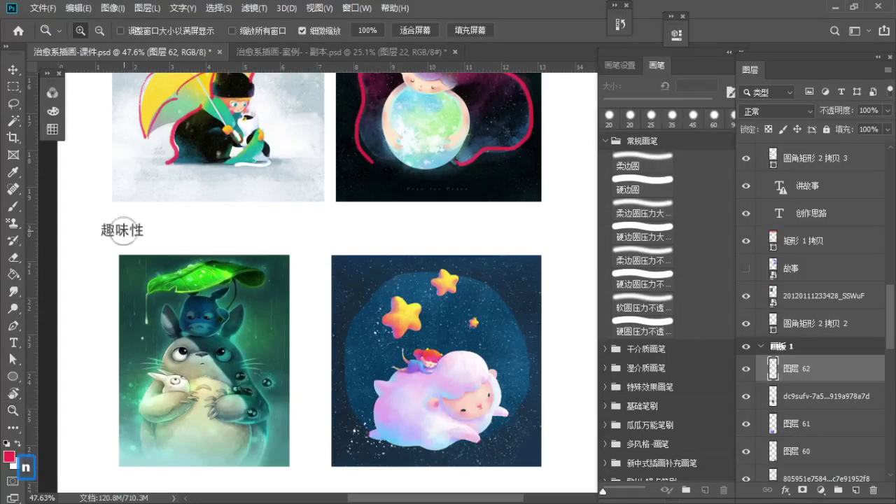
key(b)
drag(87, 218, 93, 242)
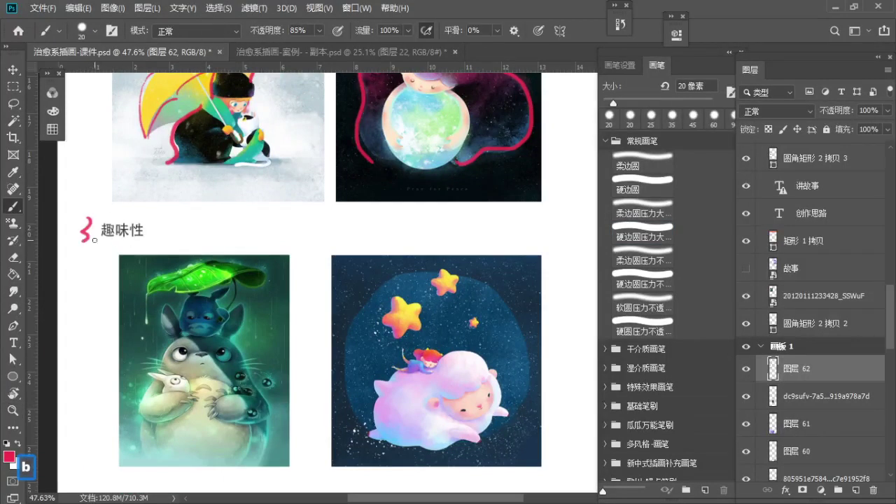
Step: Mark the big grey creature's face with short red strokes and draw a red curve around the bubbles beside it
key(space)
drag(252, 321, 237, 296)
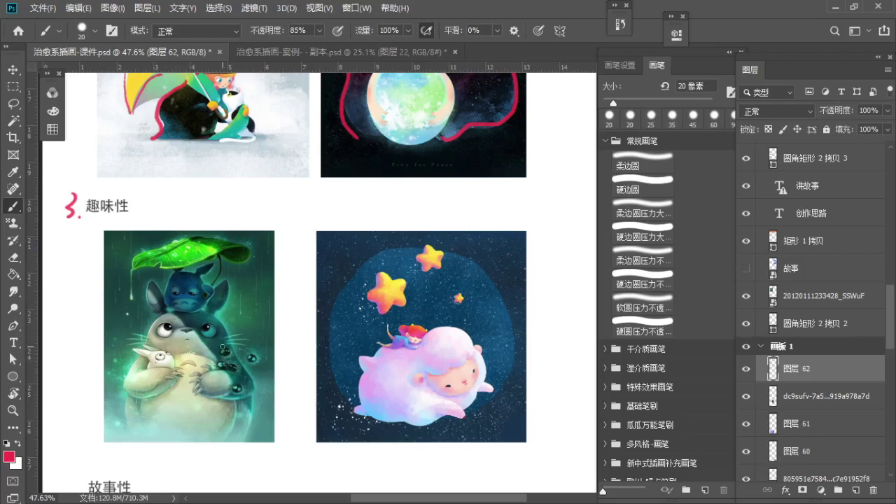
mouse_move(164, 351)
mouse_down()
mouse_move(175, 334)
mouse_move(194, 331)
mouse_up()
drag(199, 325, 201, 335)
Step: Circle the large star, the small rider and the sheep's body in red, and undo these marks
mouse_move(387, 266)
mouse_down()
mouse_move(394, 269)
mouse_move(385, 241)
mouse_up()
drag(397, 352, 406, 322)
mouse_move(396, 375)
mouse_down()
mouse_move(428, 403)
mouse_move(426, 388)
mouse_up()
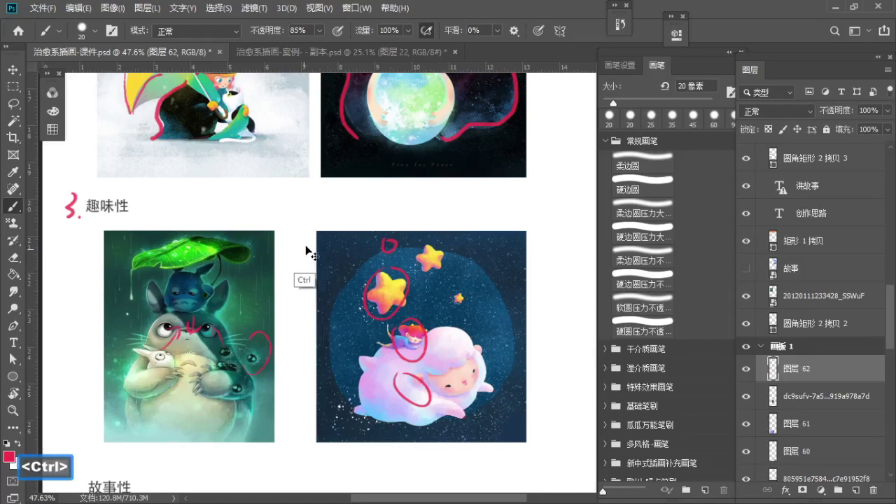
key(ctrl+z)
key(ctrl+z)
key(ctrl+z)
key(ctrl+z)
Step: Handwrite "4." in red before the 故事性 heading
key(z)
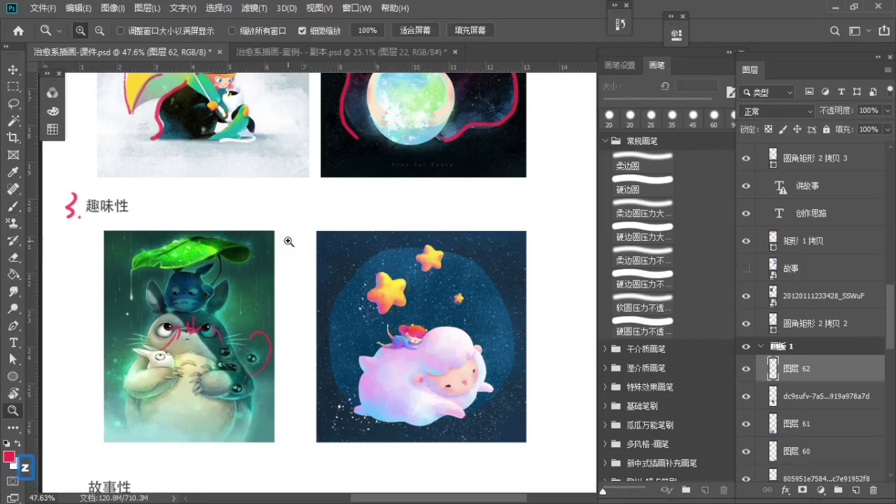
drag(287, 240, 264, 284)
key(space)
drag(269, 344, 279, 210)
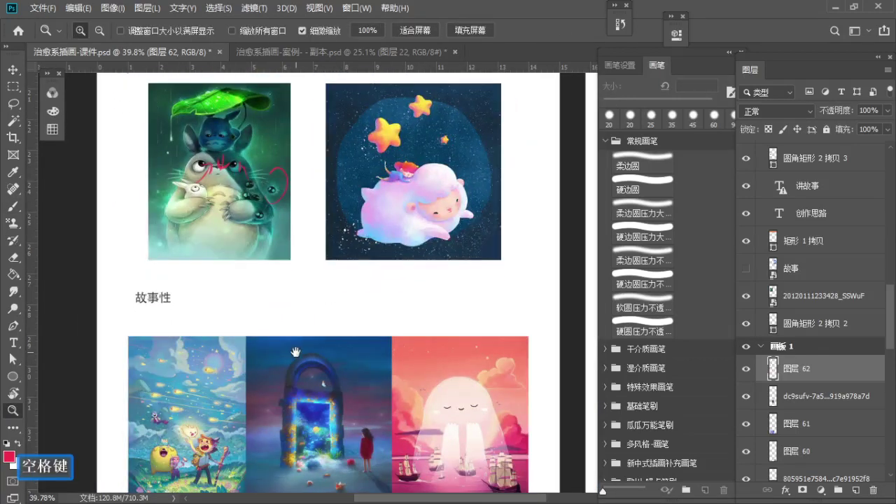
mouse_move(295, 354)
mouse_down()
mouse_move(276, 243)
mouse_move(283, 270)
mouse_up()
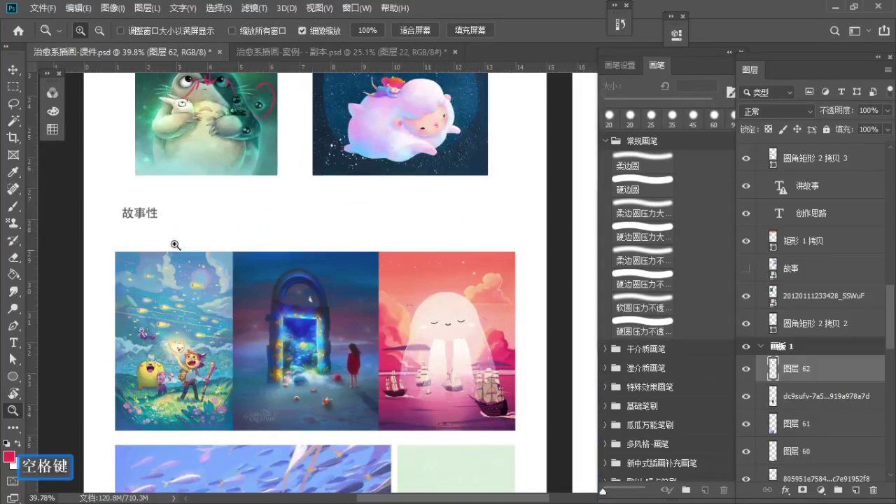
key(b)
key(space)
mouse_move(107, 205)
mouse_down()
mouse_move(128, 310)
mouse_move(124, 268)
mouse_move(119, 296)
mouse_up()
click(119, 296)
Step: Examine the first picture under 故事性, with the characters in the meadow below the glowing fish, up close
key(space)
drag(171, 326, 193, 274)
key(z)
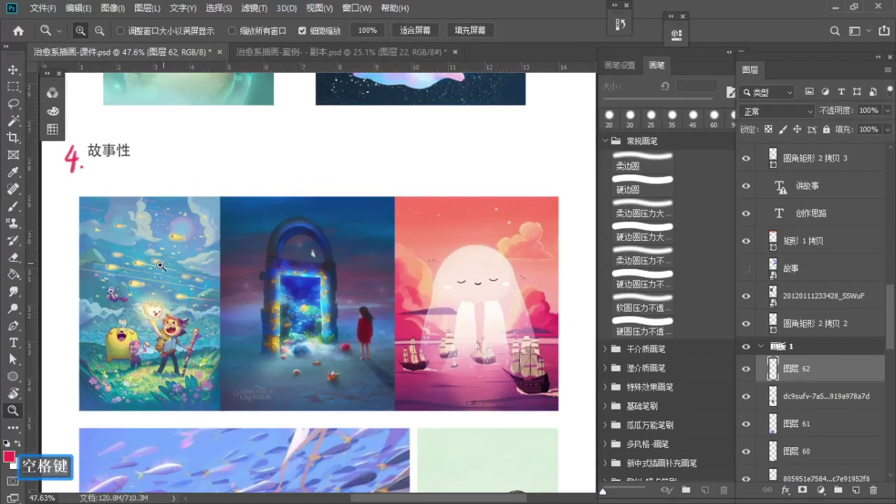
key(b)
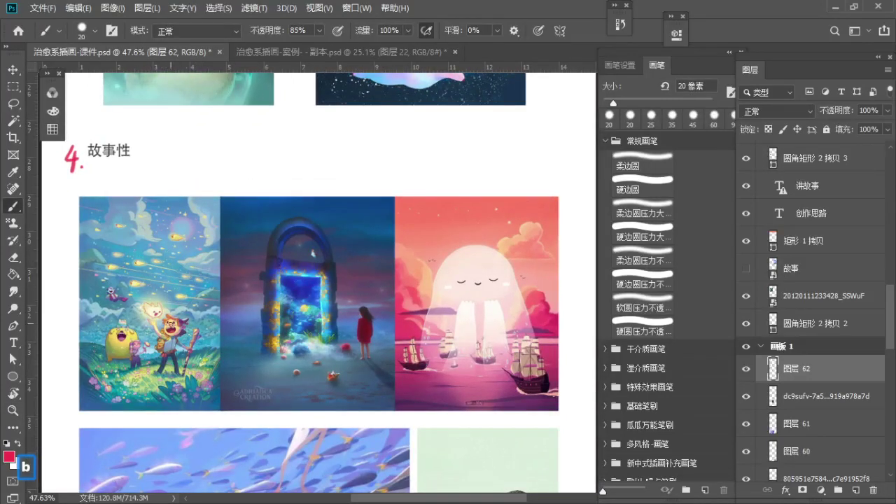
key(space)
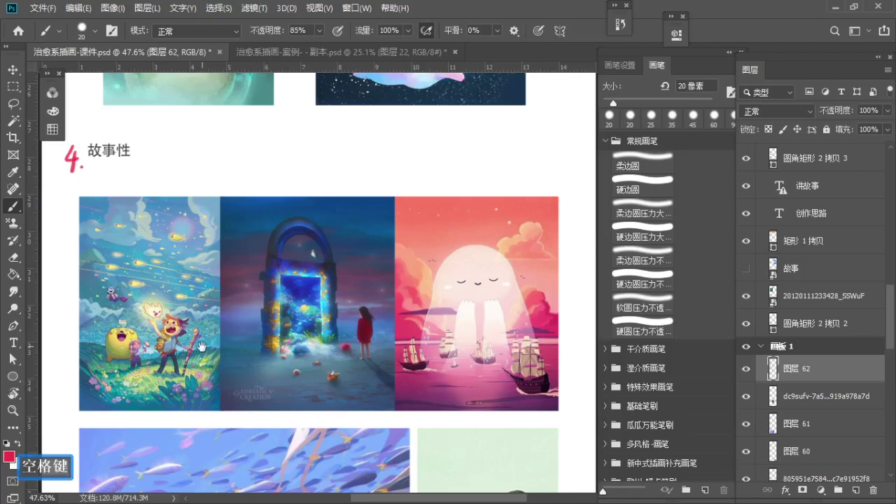
drag(202, 347, 180, 367)
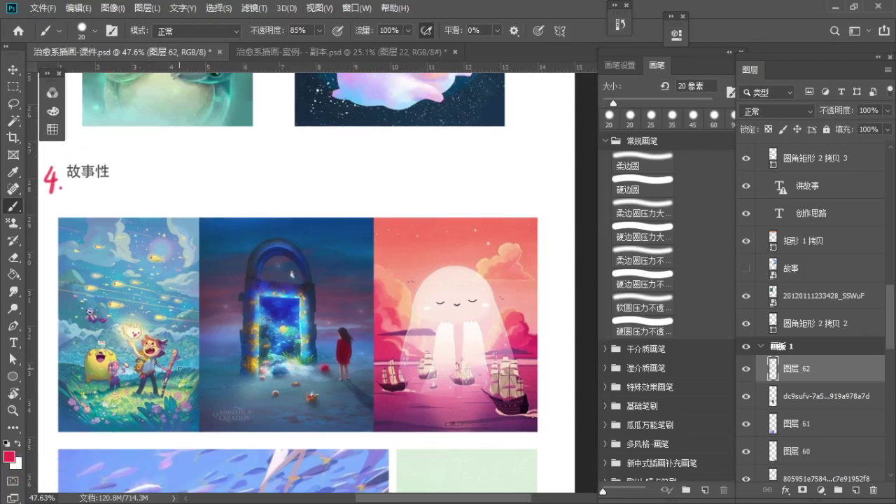
key(z)
click(143, 327)
key(space)
drag(144, 326, 160, 317)
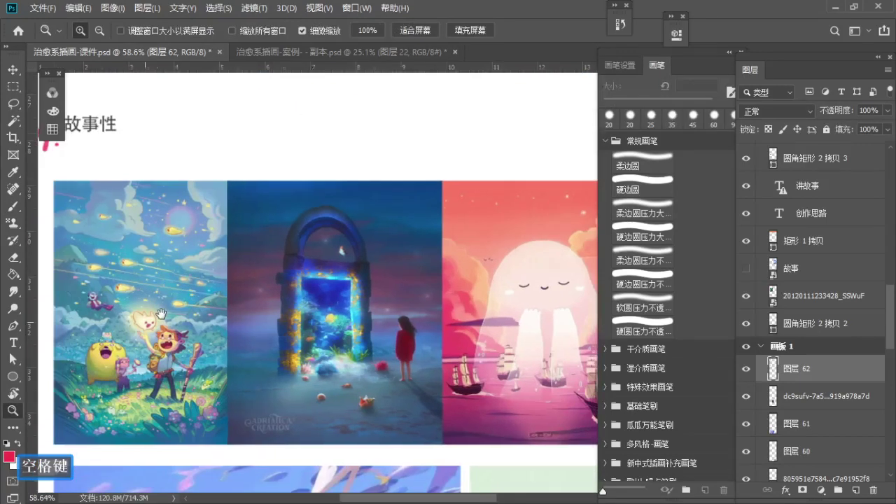
Step: Circle the underwater scene inside the glowing doorway of the second story picture in red
key(space)
drag(307, 368, 273, 372)
key(b)
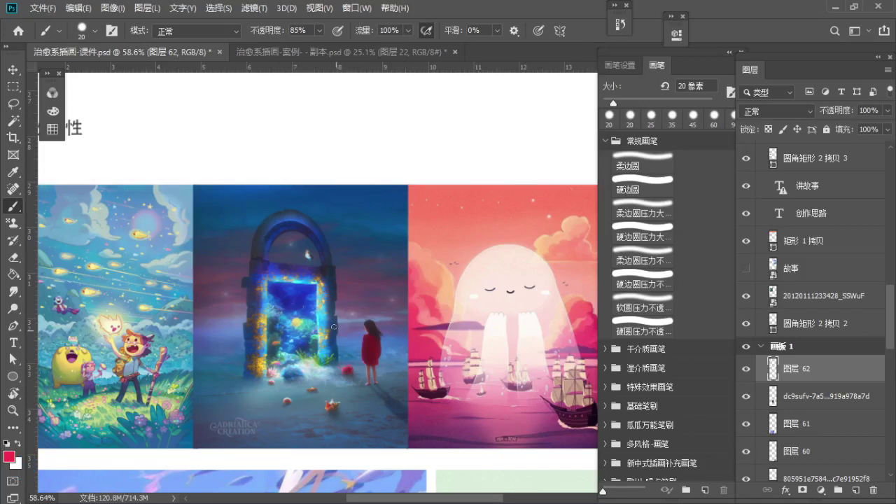
mouse_move(282, 308)
mouse_down()
mouse_move(291, 356)
mouse_move(317, 297)
mouse_move(272, 314)
mouse_move(270, 351)
mouse_up()
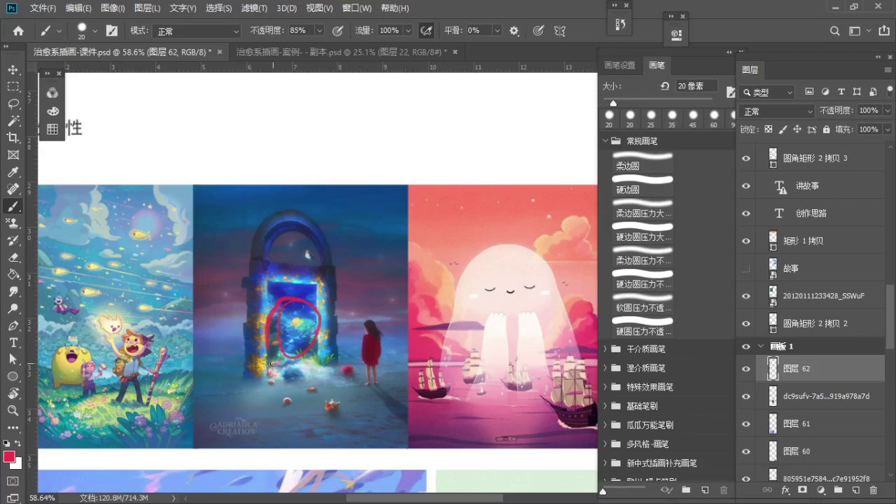
drag(289, 377, 300, 349)
Step: Handwrite 祈 in red above the pink picture of the white spirit and ships, and circle the character
key(z)
key(space)
drag(314, 312, 274, 332)
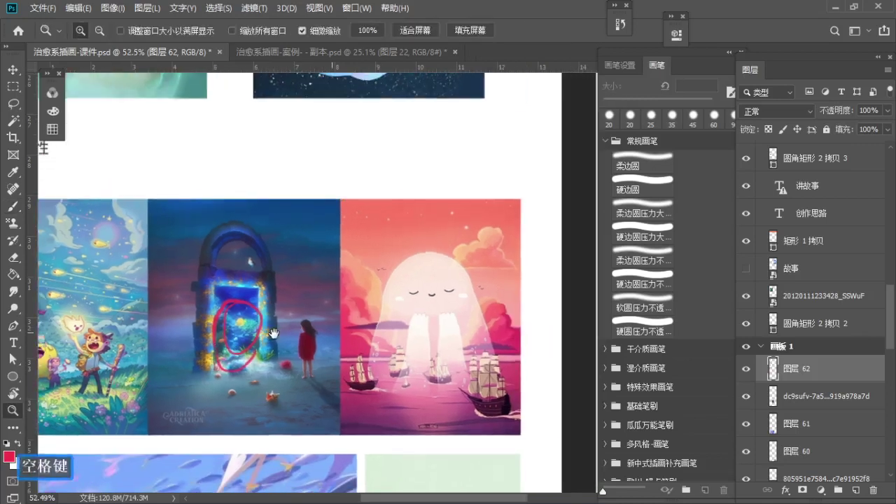
drag(420, 217, 479, 212)
key(b)
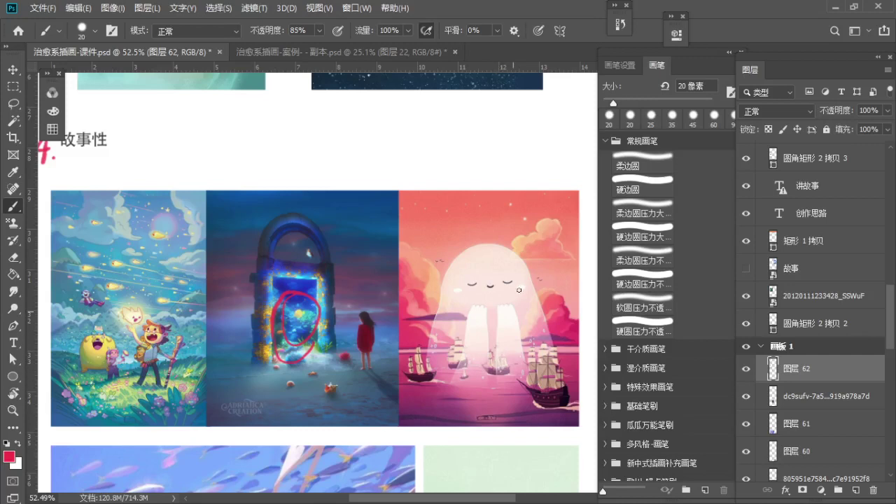
drag(464, 156, 466, 183)
mouse_move(471, 162)
mouse_down()
mouse_move(482, 160)
mouse_move(469, 178)
mouse_up()
drag(479, 163, 480, 189)
drag(451, 144, 510, 151)
drag(481, 125, 510, 155)
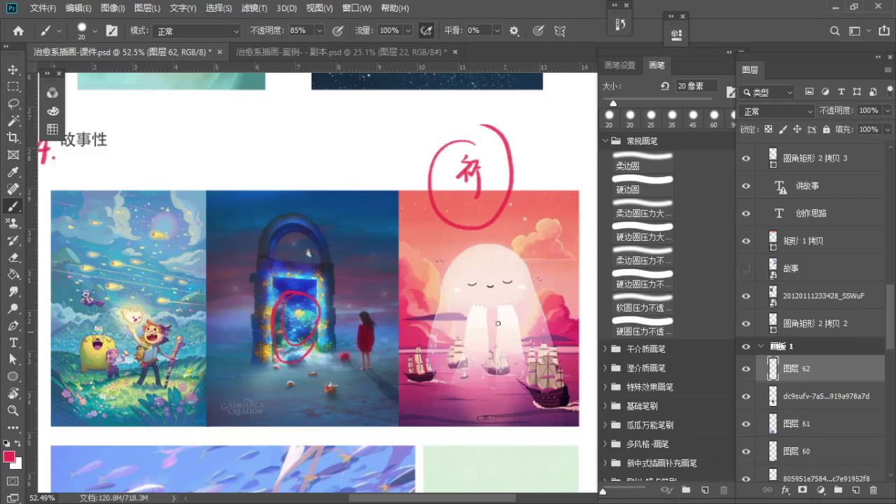
Step: Circle the small figure leaning against the rabbit in red
key(space)
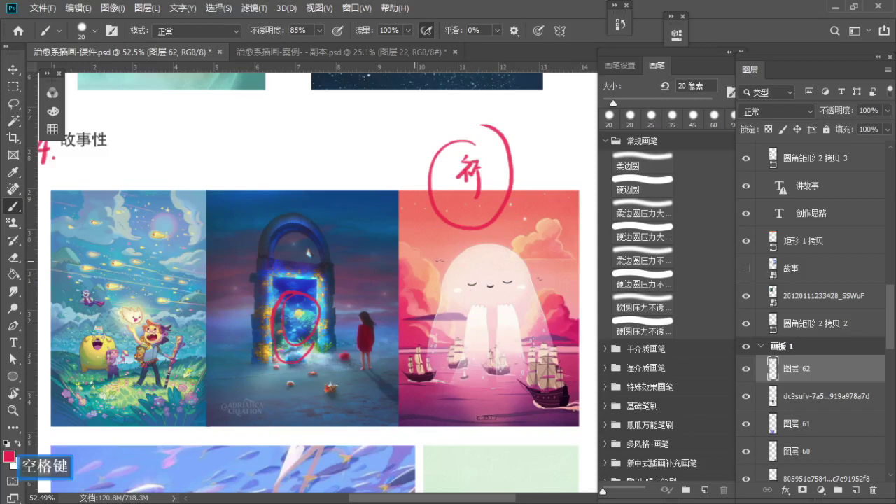
drag(473, 294, 484, 124)
drag(268, 308, 257, 249)
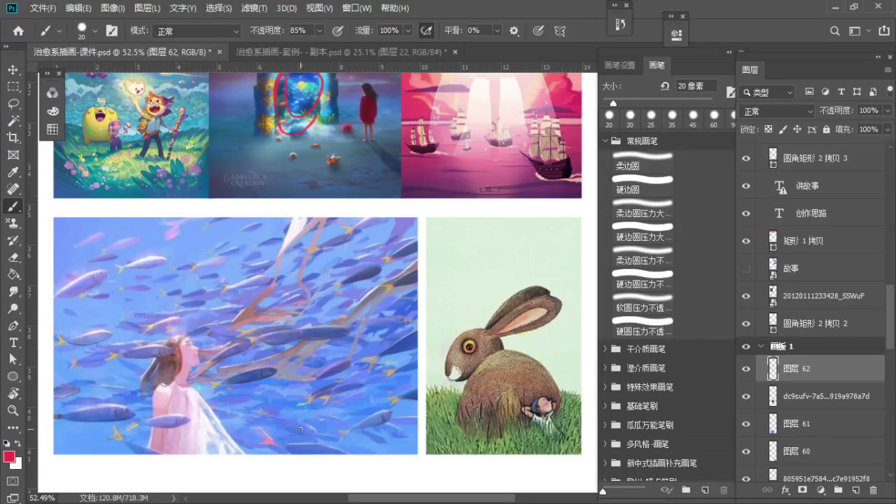
key(space)
mouse_move(553, 413)
mouse_down()
mouse_move(529, 399)
mouse_move(524, 371)
mouse_up()
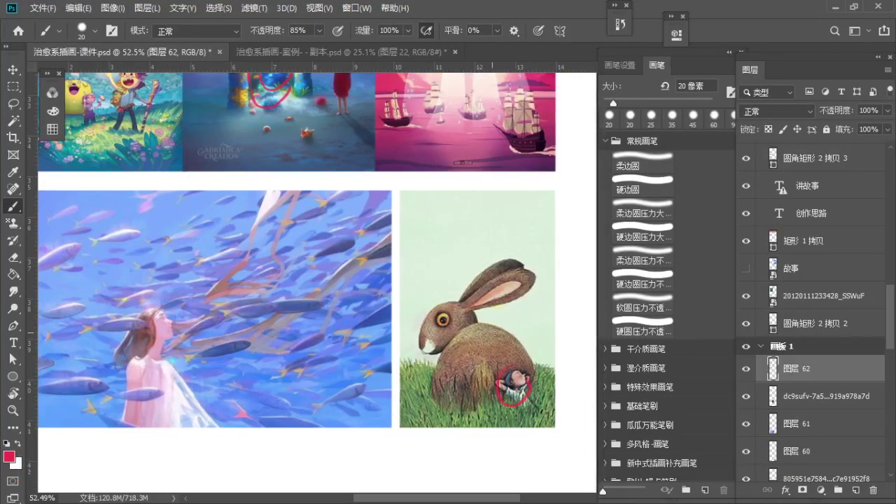
Step: Draw a red arrow from the rabbit's eye to the circled figure, undoing the extra stroke around the figure
mouse_move(455, 323)
mouse_down()
mouse_move(495, 370)
mouse_move(497, 358)
mouse_up()
key(ctrl+z)
mouse_move(322, 114)
mouse_down()
mouse_move(321, 219)
mouse_move(332, 213)
mouse_move(327, 115)
mouse_up()
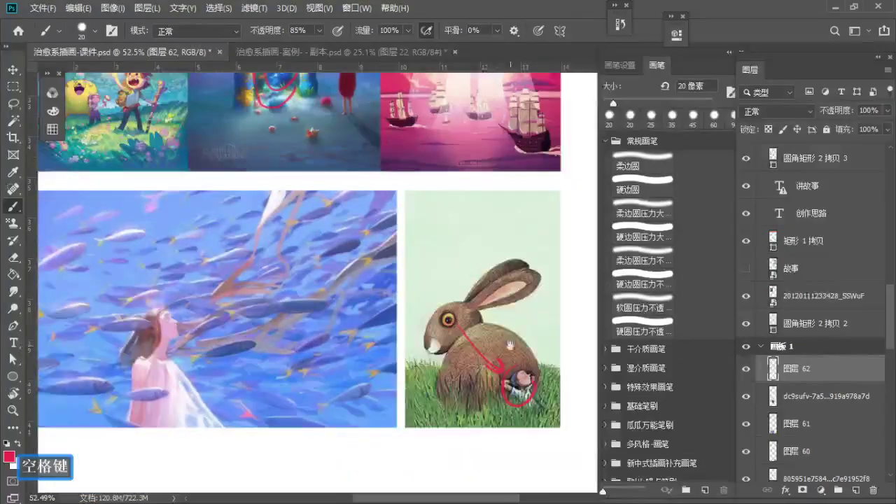
drag(520, 382, 504, 378)
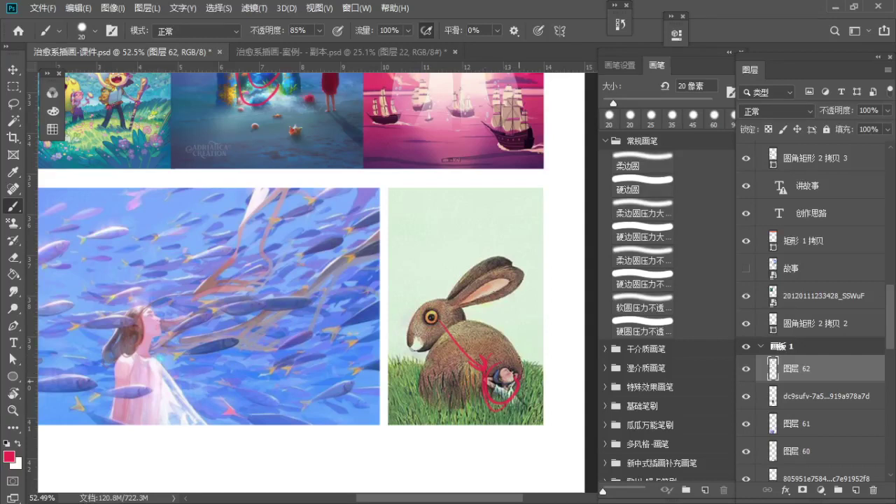
key(ctrl+z)
Step: Draw a red arrow down from the rabbit picture, handwrite 吉米 beneath it and underline the name
key(space)
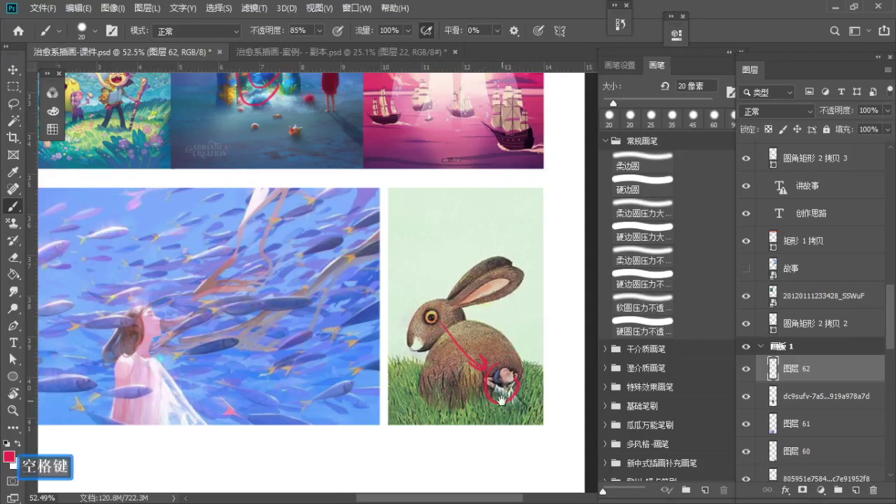
drag(503, 401, 501, 371)
mouse_move(462, 395)
mouse_down()
mouse_move(459, 406)
mouse_move(466, 406)
mouse_up()
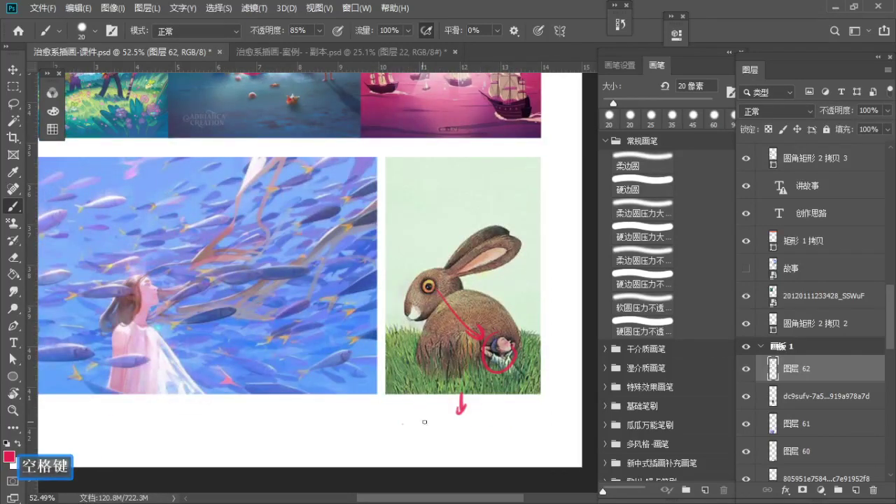
drag(404, 424, 427, 421)
drag(418, 419, 415, 433)
mouse_move(409, 433)
mouse_down()
mouse_move(427, 429)
mouse_move(423, 444)
mouse_up()
drag(431, 418, 427, 431)
mouse_move(436, 423)
mouse_down()
mouse_move(448, 423)
mouse_move(434, 447)
mouse_move(458, 435)
mouse_up()
drag(403, 447, 457, 445)
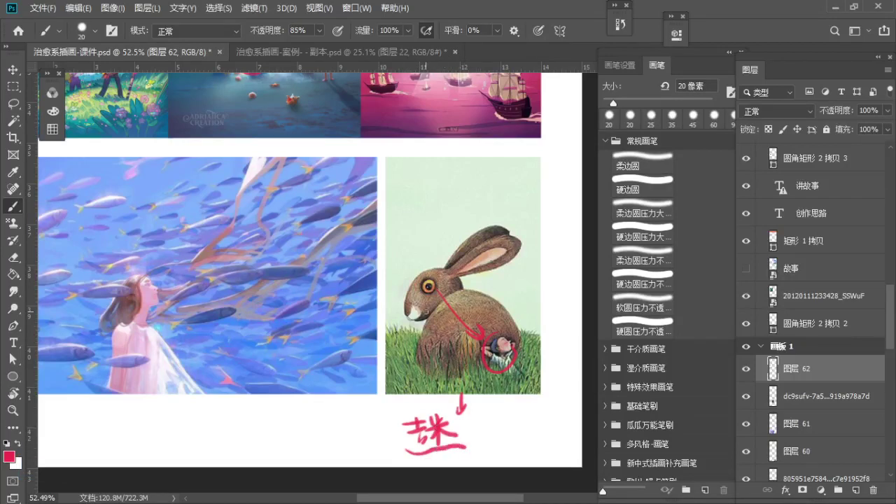
Step: Review the annotated characteristics sections from 故事性 back up to 象征性
key(space)
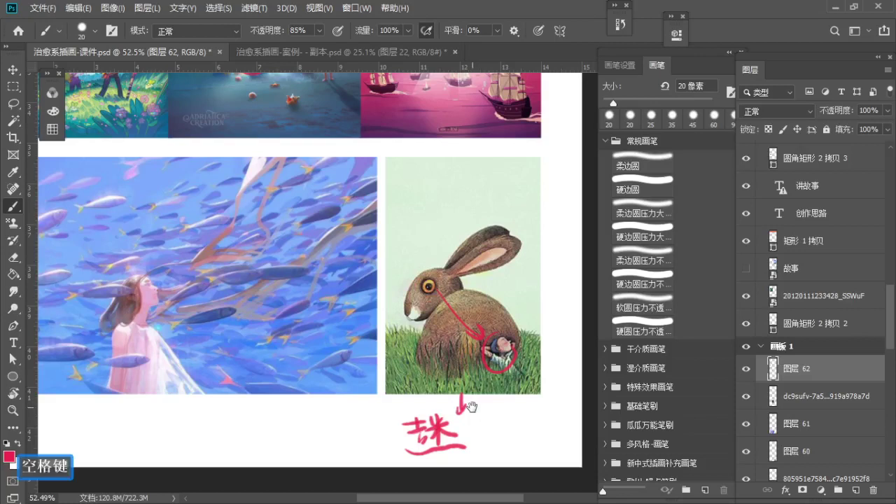
drag(482, 379, 481, 383)
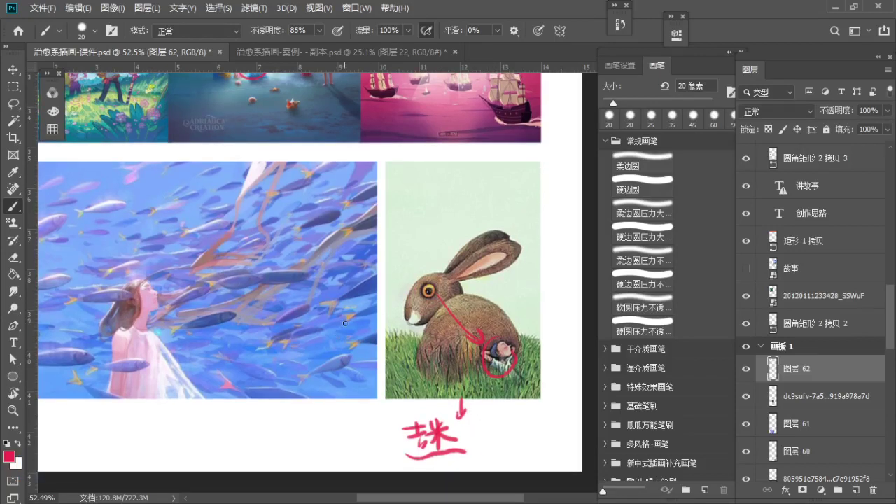
key(z)
drag(346, 321, 297, 301)
key(space)
drag(331, 212, 328, 358)
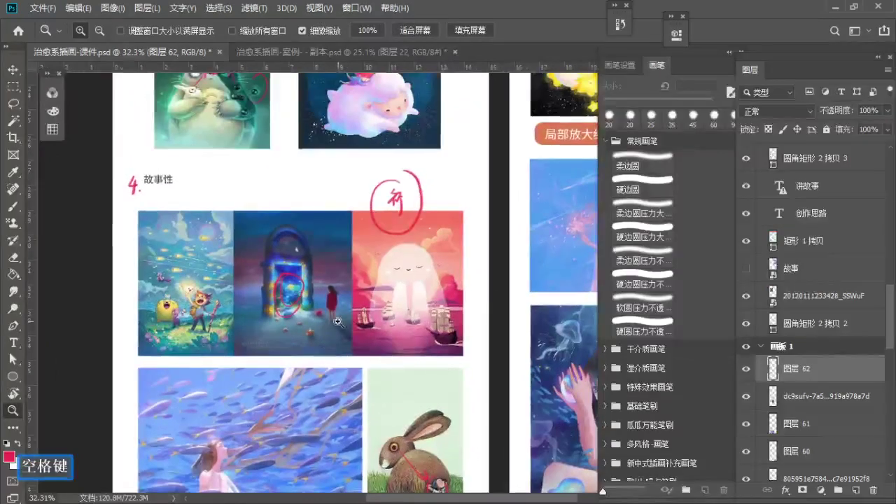
drag(329, 318, 317, 317)
key(space)
drag(335, 215, 311, 338)
drag(262, 175, 233, 172)
key(space)
drag(269, 146, 272, 329)
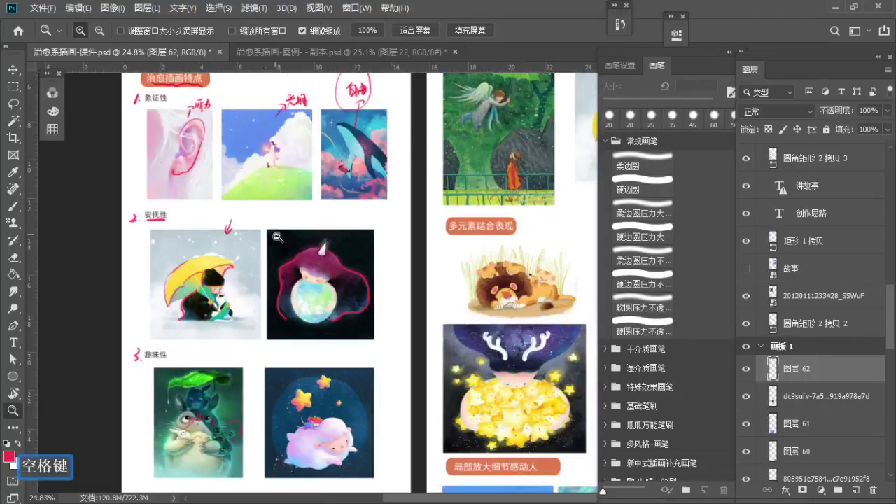
Step: Lasso and cut the red outlines over the umbrella picture and the purple-haired unicorn picture under 安抚性
drag(272, 231, 297, 320)
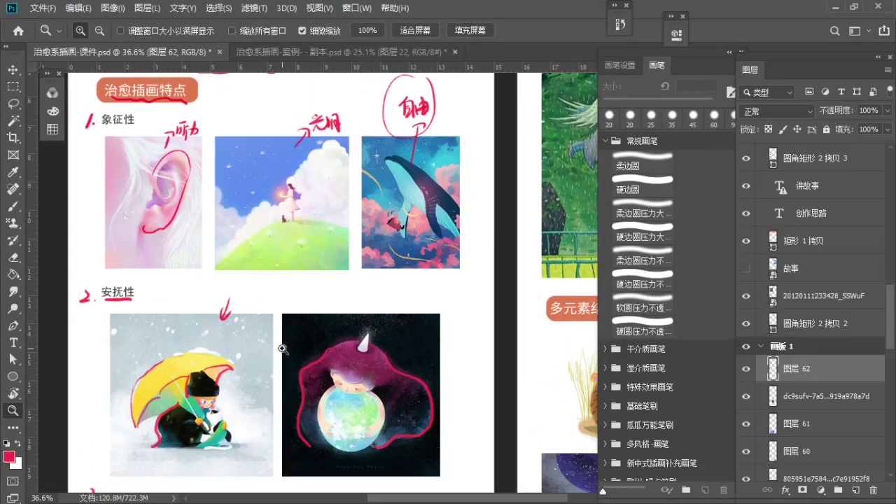
mouse_move(148, 334)
mouse_down()
mouse_move(109, 450)
mouse_move(137, 476)
mouse_move(281, 492)
mouse_move(410, 466)
mouse_move(456, 424)
mouse_move(453, 372)
mouse_move(427, 331)
mouse_move(343, 297)
mouse_move(245, 273)
mouse_move(181, 291)
mouse_up()
key(ctrl+x)
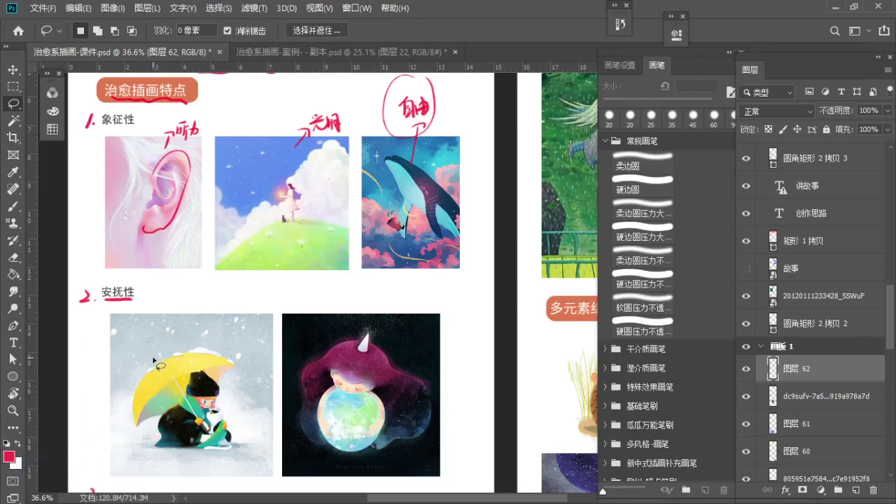
key(b)
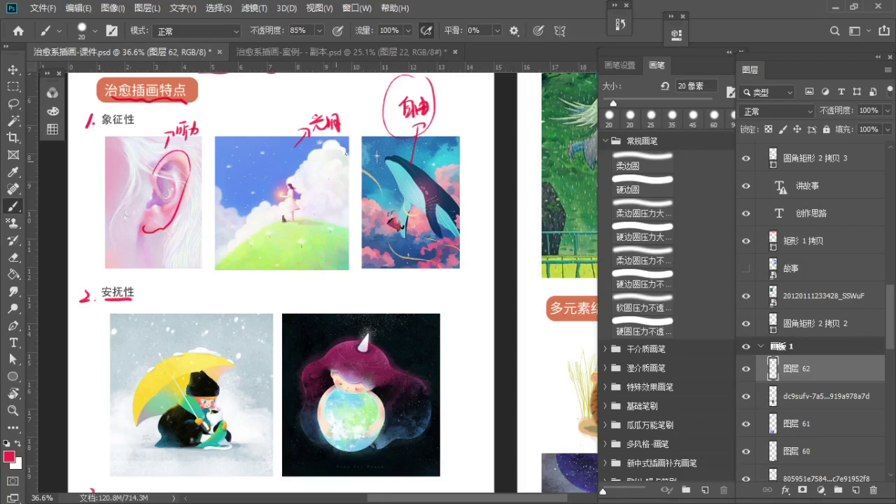
Step: Lasso and cut the red marks over the green leaf-umbrella creature picture under 趣味性
key(z)
drag(381, 181, 324, 210)
key(space)
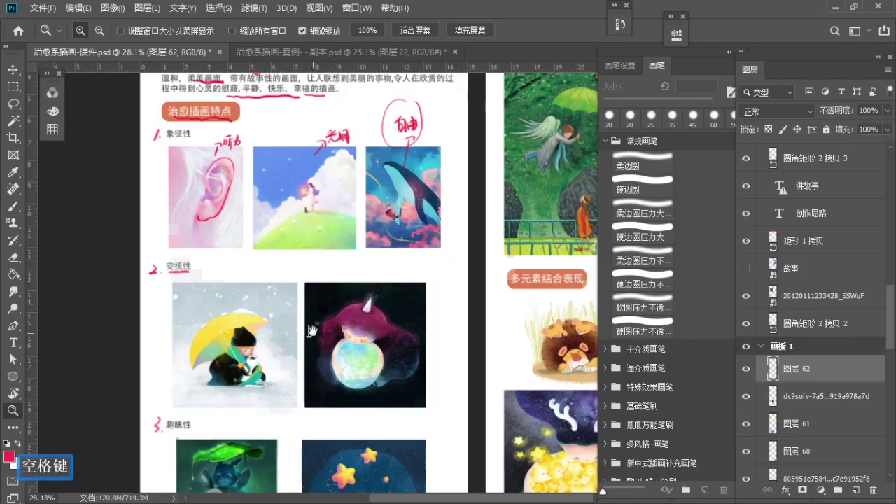
drag(317, 322, 331, 133)
drag(312, 222, 371, 225)
key(space)
mouse_move(372, 324)
mouse_down()
mouse_move(349, 197)
mouse_move(353, 163)
mouse_move(341, 193)
mouse_up()
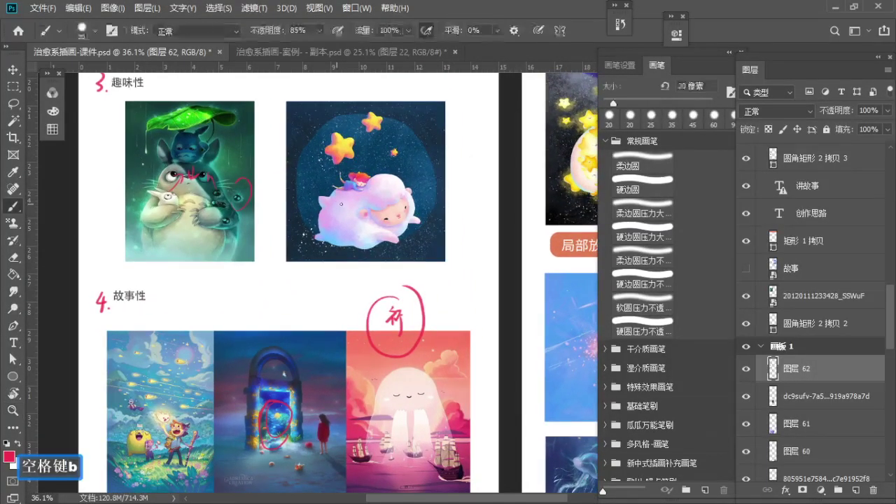
mouse_move(227, 140)
mouse_down()
mouse_move(100, 224)
mouse_move(220, 156)
mouse_up()
key(ctrl+x)
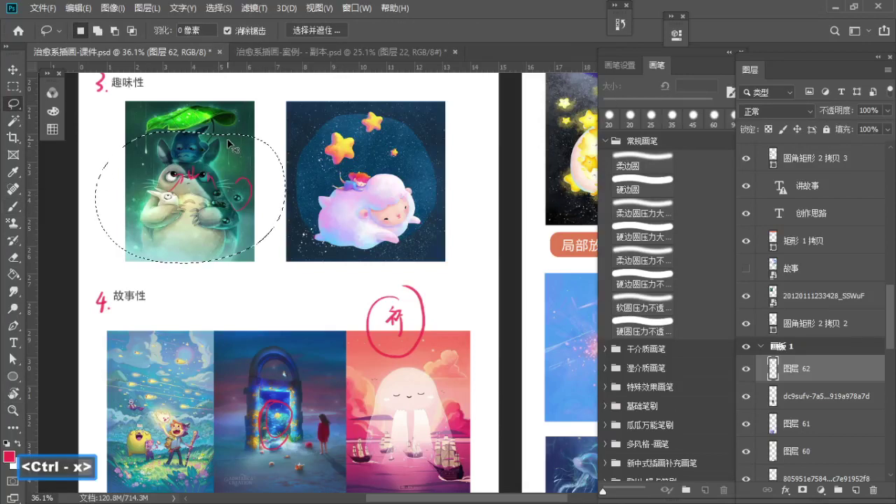
key(n)
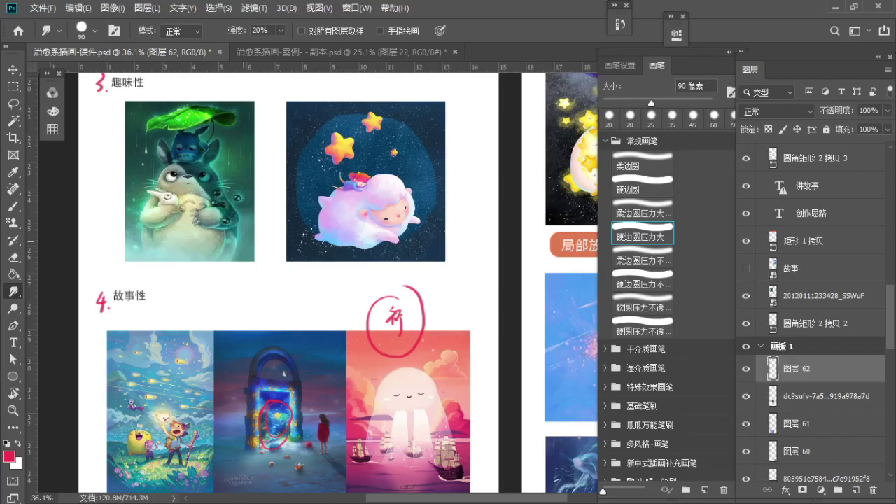
Step: Collapse the 画板 1 layers and add a new empty layer above 安抚2 拷贝 in 画板 2
key(z)
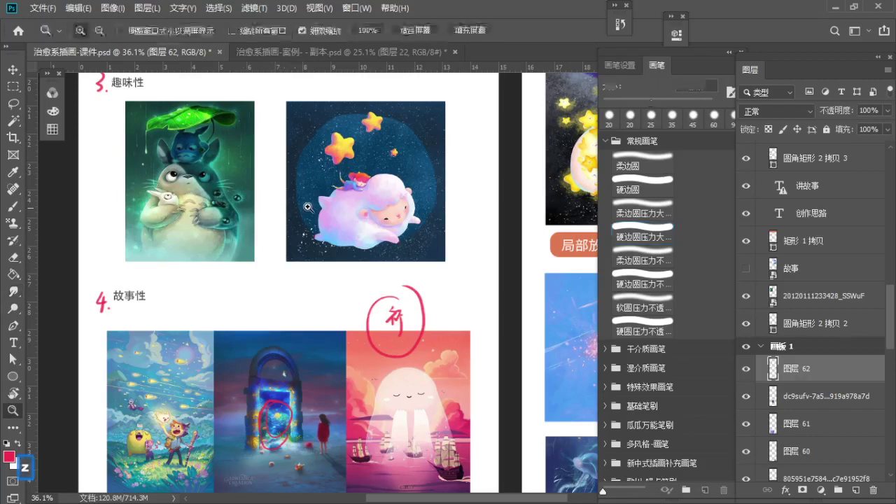
drag(309, 202, 274, 196)
key(space)
drag(374, 166, 310, 375)
ctrl+click(329, 187)
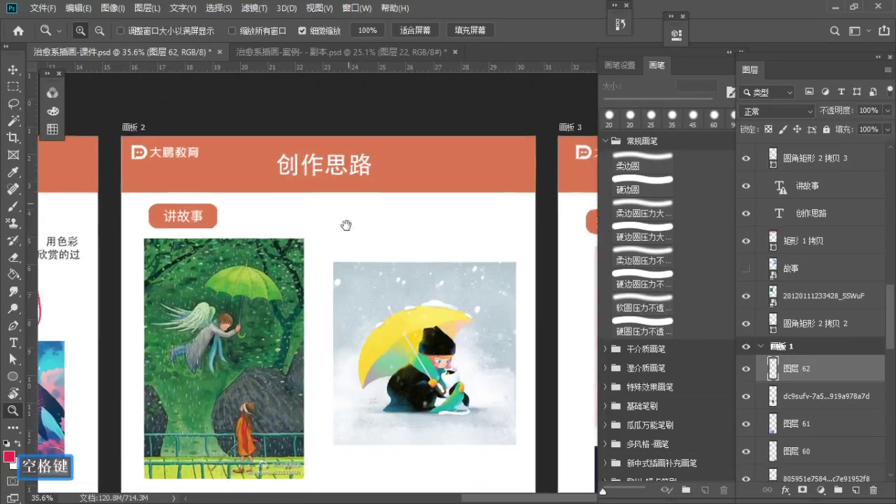
key(b)
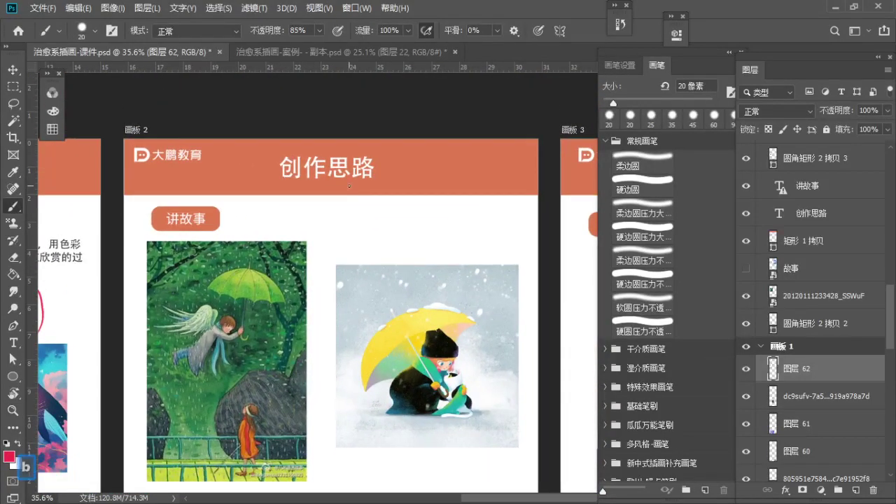
click(760, 346)
drag(887, 359, 893, 172)
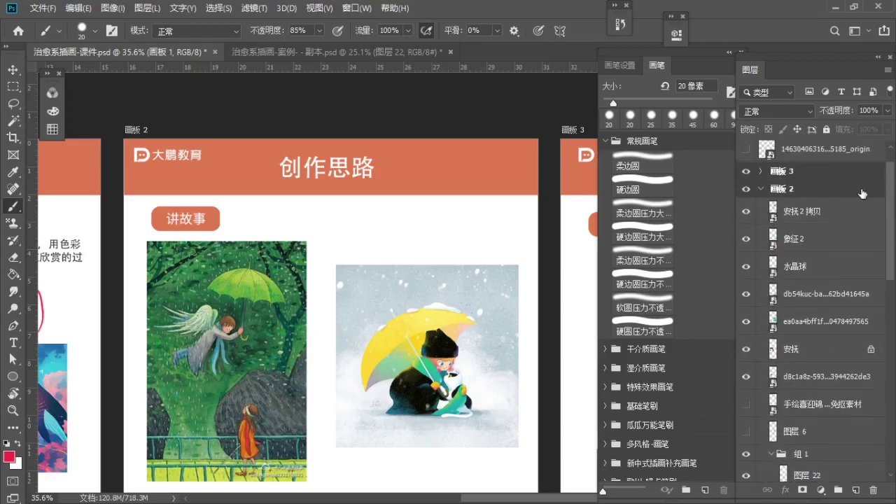
click(828, 210)
click(855, 490)
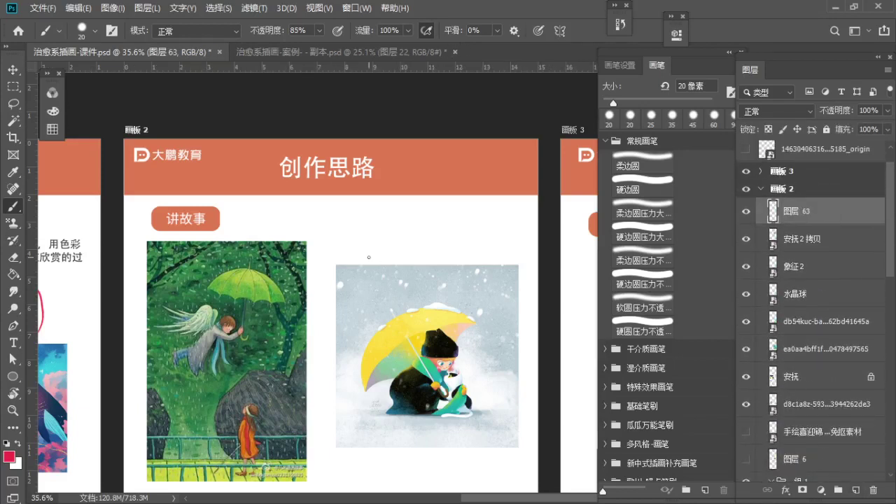
Step: Underline the heading 讲故事 on the 创作思路 page with a red brush stroke
key(space)
drag(295, 219, 291, 173)
key(z)
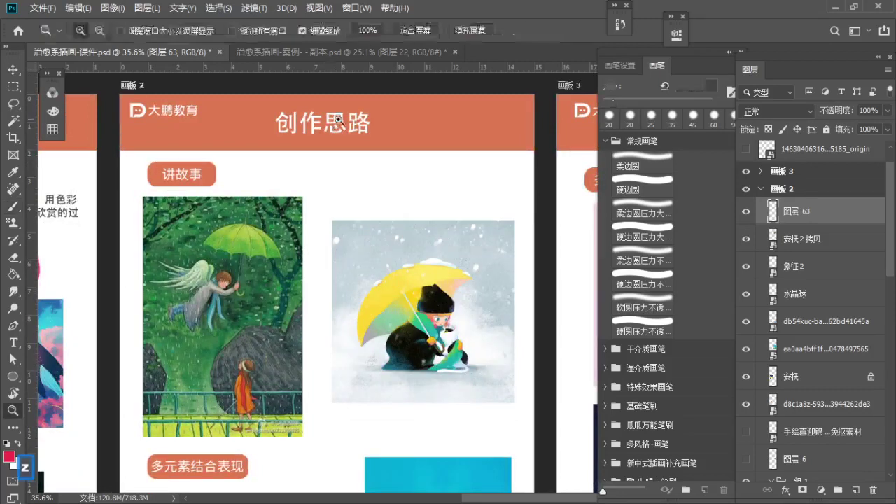
key(space)
drag(339, 131, 363, 113)
drag(207, 94, 226, 98)
key(space)
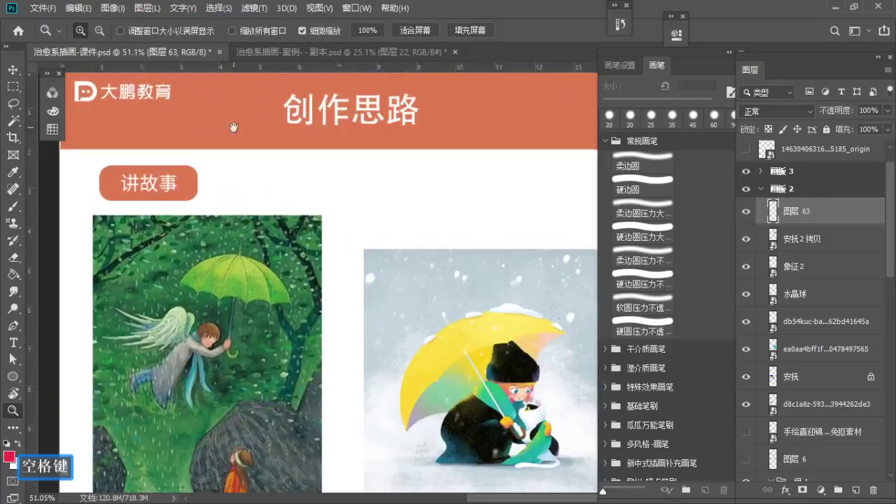
drag(234, 133, 212, 110)
key(space)
mouse_move(226, 120)
mouse_down()
mouse_move(208, 130)
mouse_move(210, 118)
mouse_up()
key(b)
drag(115, 167, 160, 168)
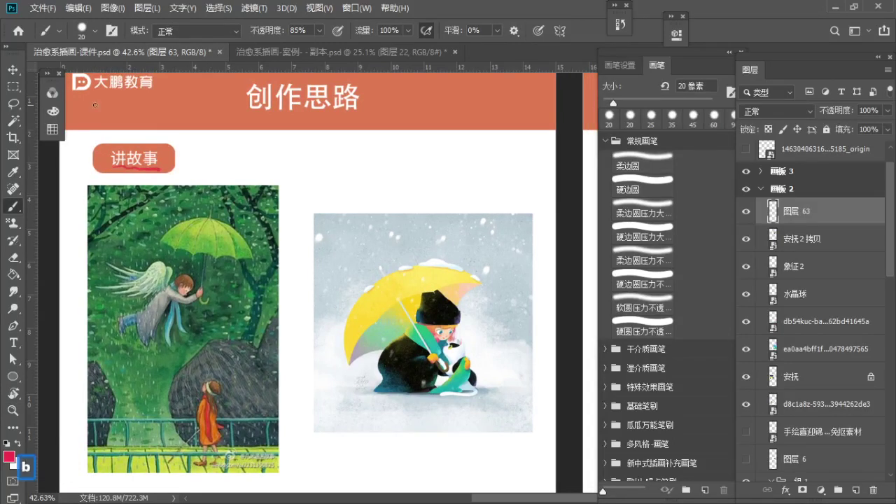
Step: Change the foreground colour to a fully saturated bright red
click(52, 92)
click(53, 110)
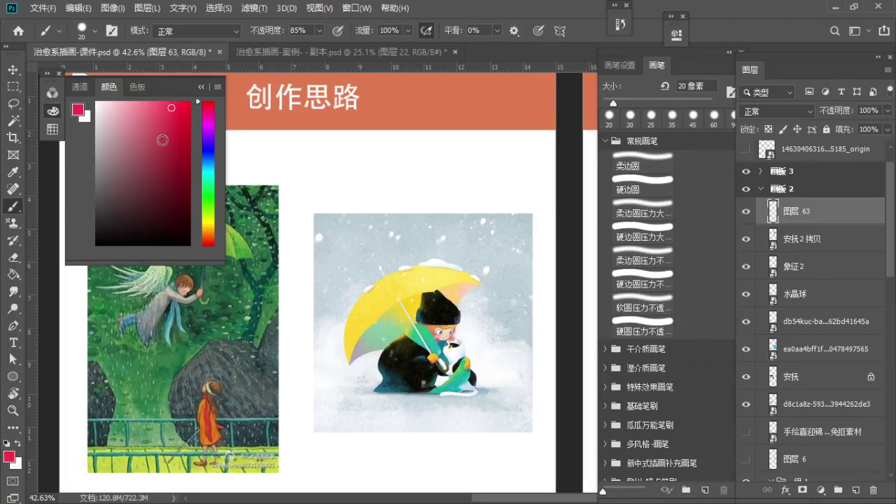
click(192, 103)
click(201, 88)
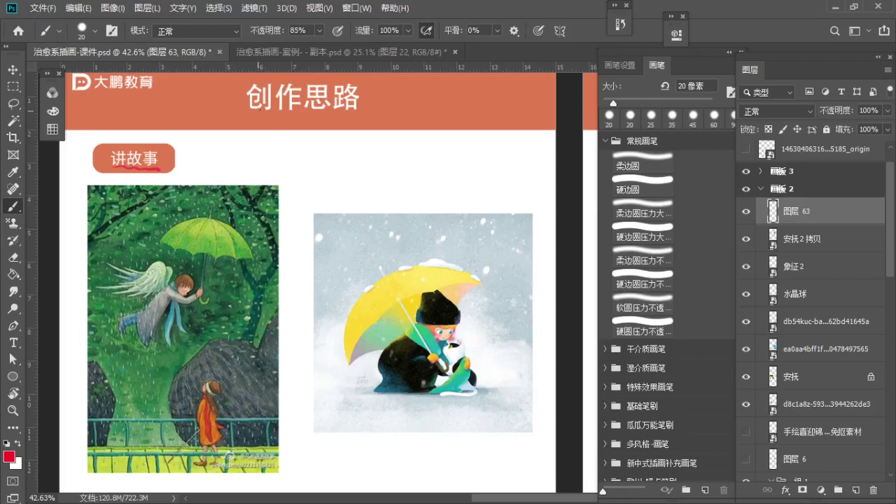
Step: Handwrite 吉米 in red beside the heading 讲故事
key(space)
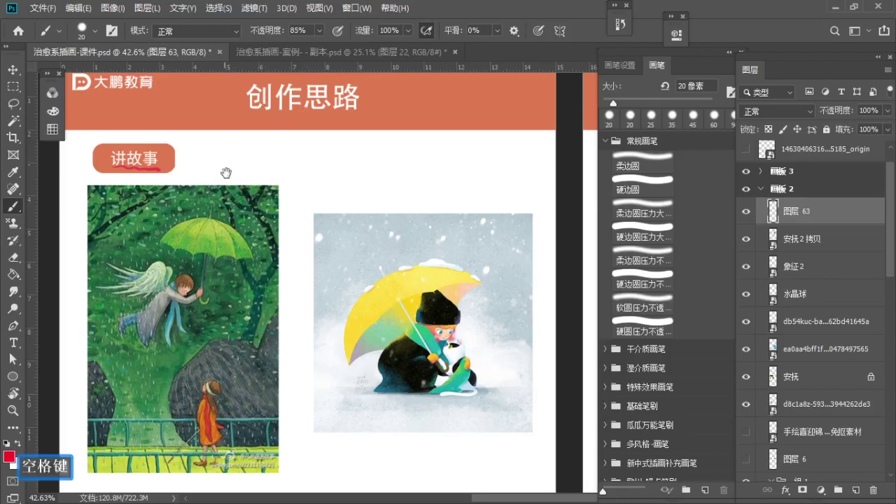
drag(226, 173, 248, 131)
key(z)
key(b)
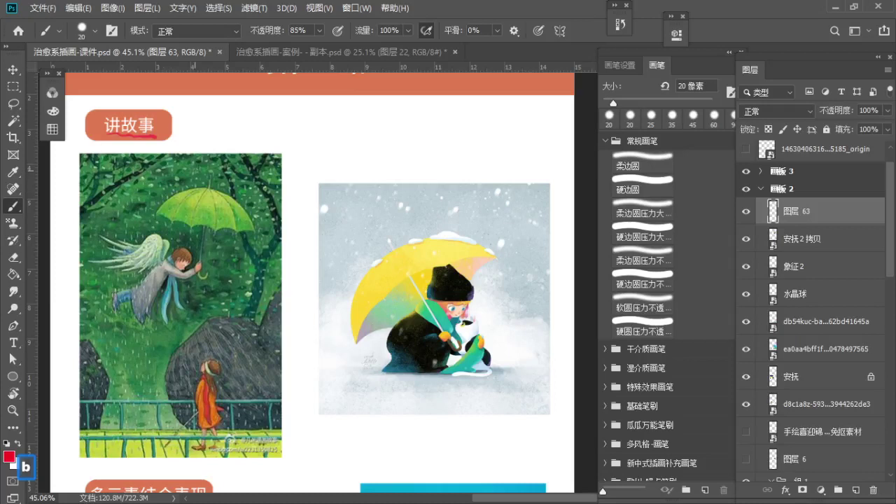
mouse_move(194, 109)
mouse_down()
mouse_move(209, 107)
mouse_move(202, 116)
mouse_up()
drag(195, 119, 210, 116)
drag(203, 122, 212, 130)
drag(216, 104, 220, 110)
drag(229, 105, 235, 112)
mouse_move(226, 98)
mouse_down()
mouse_move(226, 135)
mouse_move(216, 129)
mouse_up()
drag(227, 113, 240, 124)
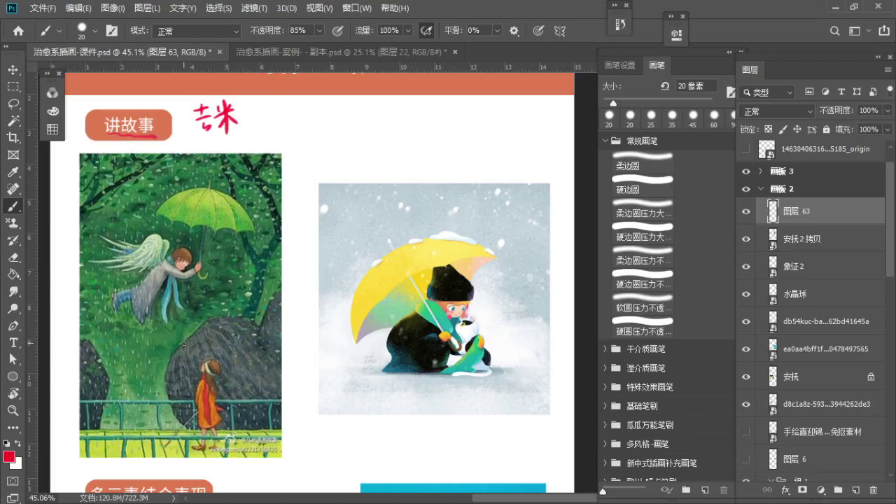
Step: Number the headings 讲故事 and 多元素结合表现 in red, writing 2 in front of the latter
drag(242, 238, 244, 276)
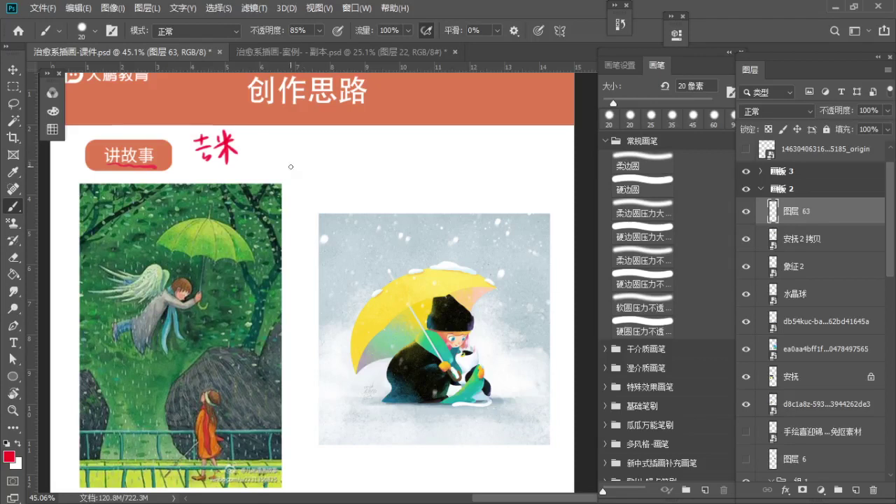
drag(92, 149, 86, 168)
key(z)
drag(322, 140, 288, 163)
key(space)
drag(308, 273, 308, 171)
key(b)
drag(140, 314, 143, 324)
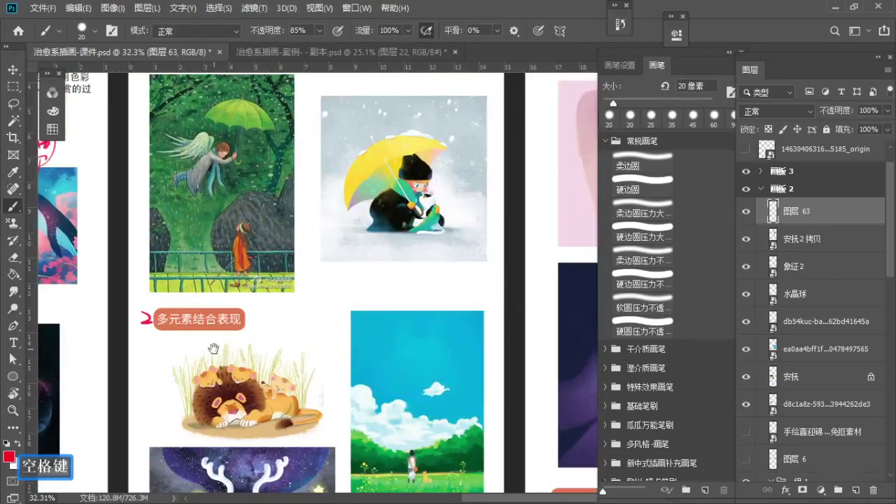
Step: Underline the end of the heading 多元素结合表现 in red
key(space)
mouse_move(213, 347)
mouse_down()
mouse_move(202, 172)
mouse_move(247, 170)
mouse_up()
key(z)
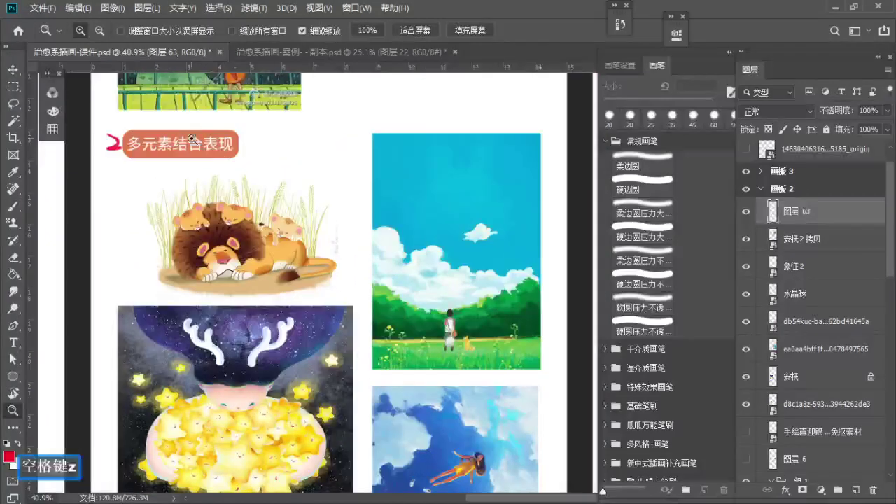
key(b)
drag(196, 154, 225, 156)
Step: Circle the two cubs on top of the lion's mane in red
key(space)
mouse_move(235, 182)
mouse_down()
mouse_move(212, 152)
mouse_move(230, 158)
mouse_up()
key(z)
drag(222, 225, 218, 190)
key(b)
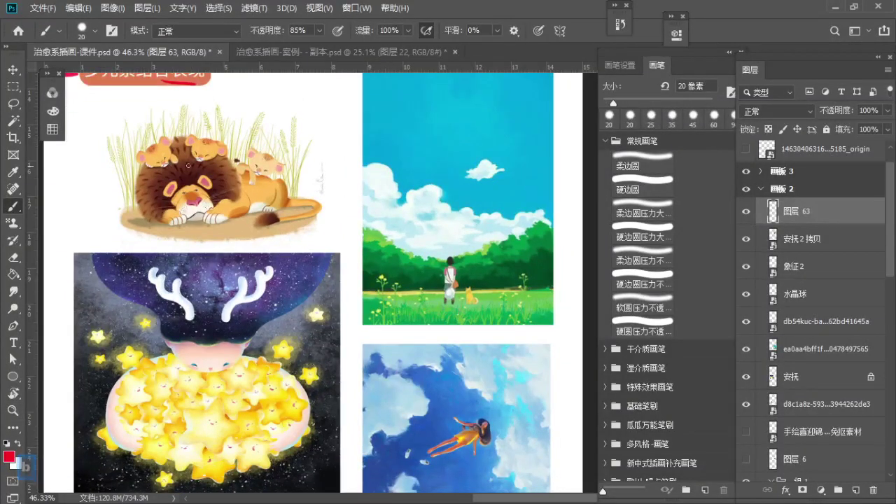
key(space)
drag(232, 149, 231, 140)
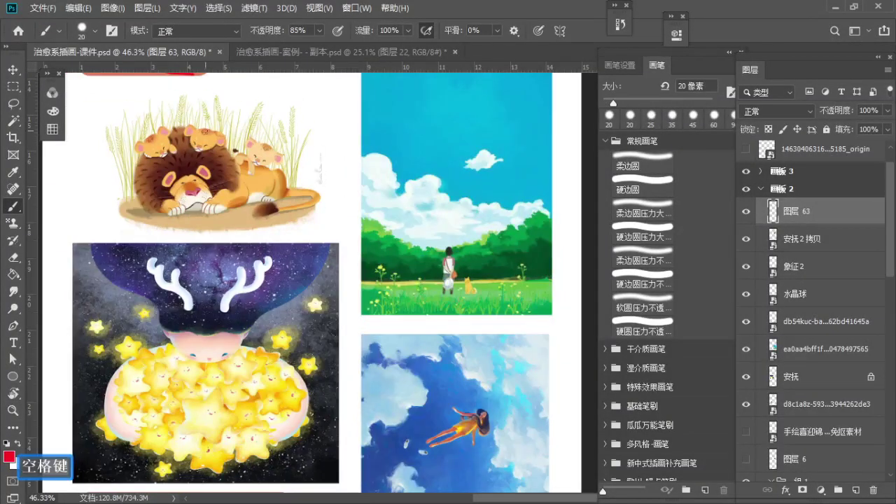
drag(151, 147, 207, 131)
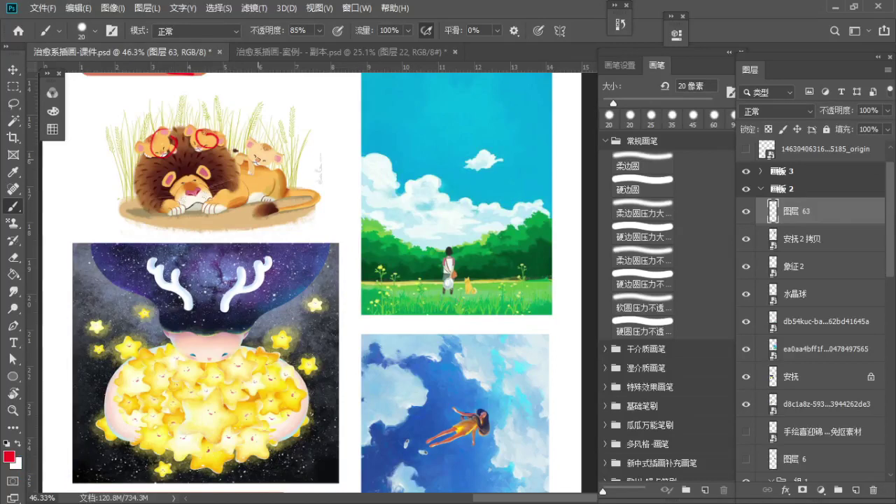
Step: Try a red arrow at the third cub on the lion's back, and undo its strokes
mouse_move(268, 163)
mouse_down()
mouse_move(255, 173)
mouse_move(262, 175)
mouse_up()
key(space)
mouse_move(257, 162)
mouse_down()
mouse_move(252, 189)
mouse_move(250, 182)
mouse_up()
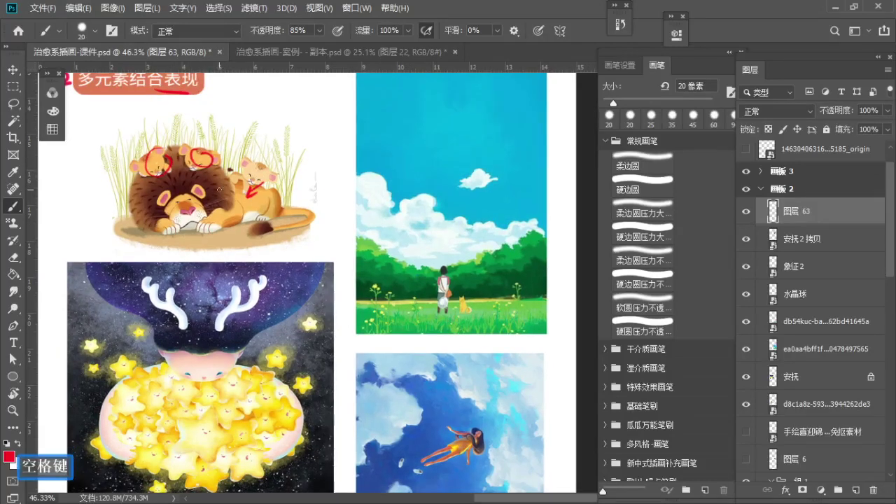
key(ctrl+z)
key(ctrl+z)
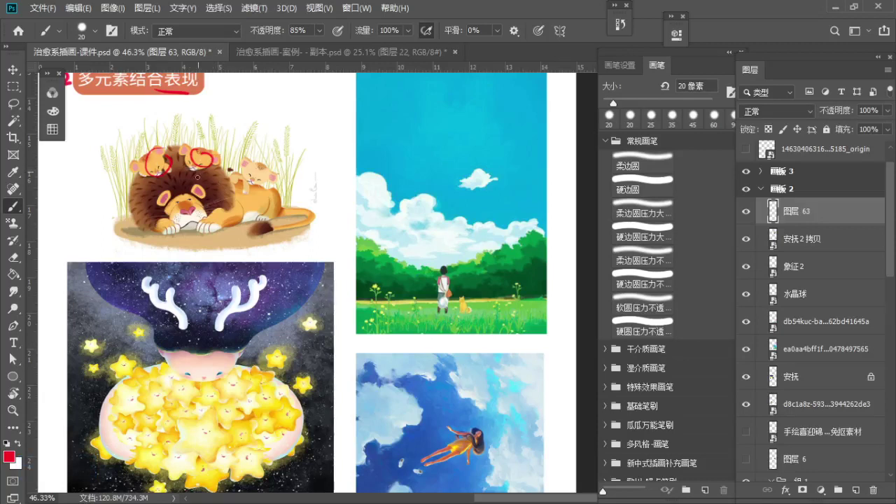
Step: Try red circles around the standing figure and the cat in the meadow picture, and undo both
drag(430, 244, 388, 281)
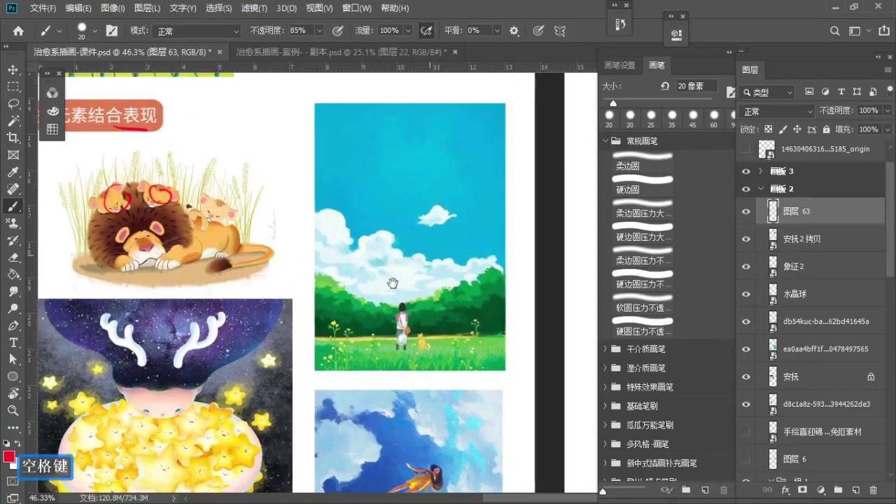
drag(416, 321, 415, 267)
drag(428, 303, 429, 300)
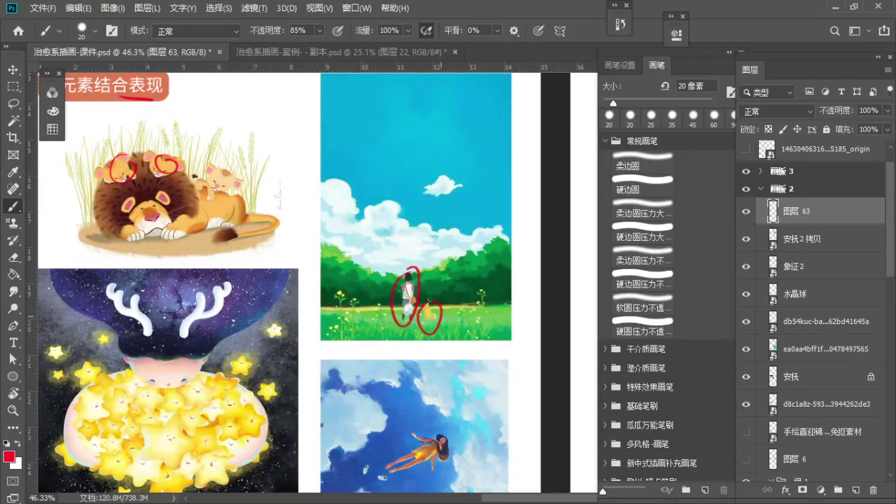
drag(462, 237, 460, 270)
key(ctrl+z)
key(ctrl+z)
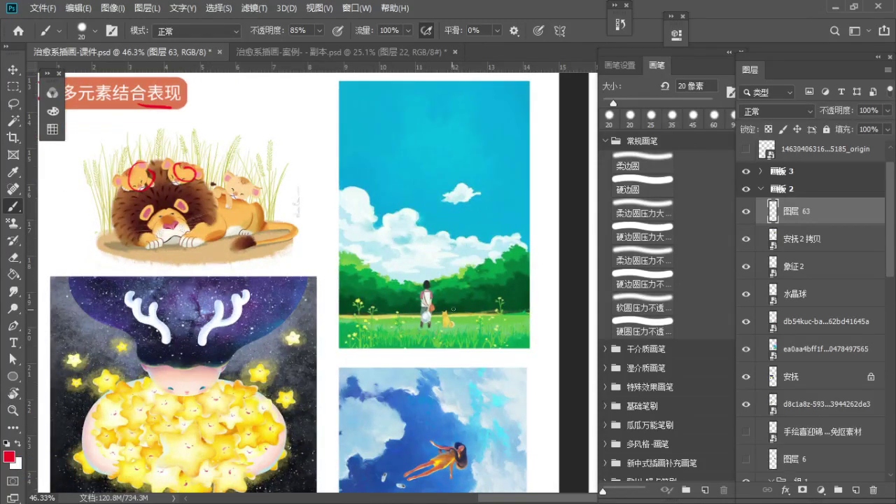
Step: Circle the orange cat in the meadow picture and the right antler in the starry picture in red
drag(444, 310, 454, 306)
drag(467, 339, 478, 259)
key(b)
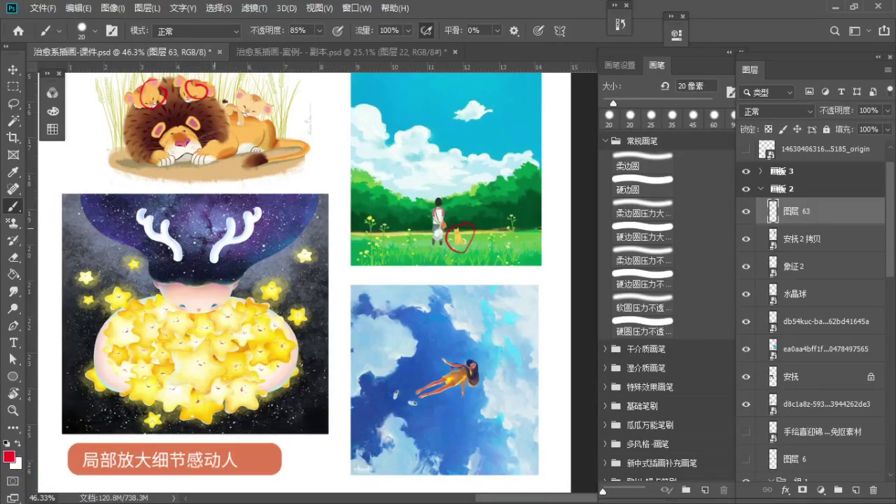
drag(245, 214, 258, 216)
key(space)
drag(263, 338, 242, 375)
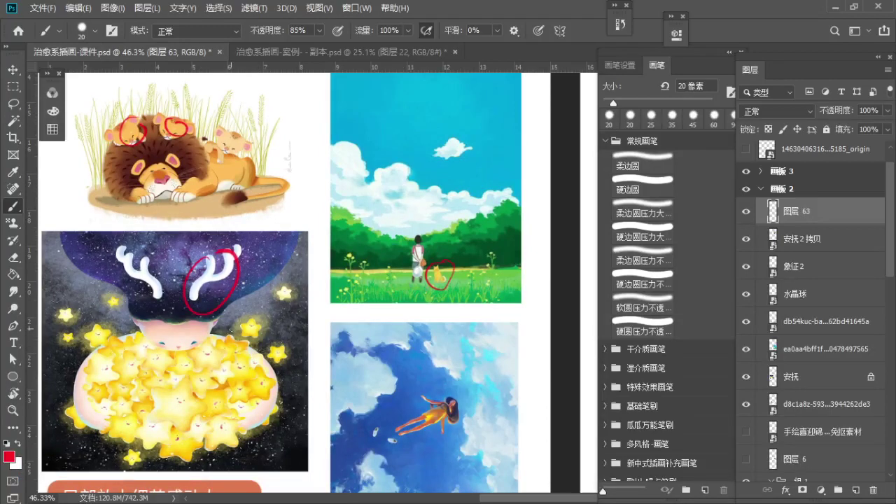
Step: Try a red stroke around the girl floating in the blue sky picture, and undo it
key(z)
drag(247, 305, 219, 250)
key(space)
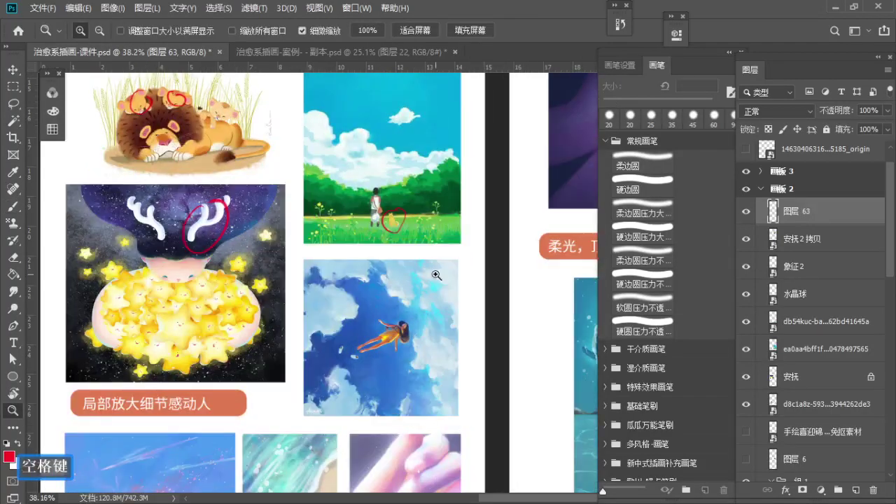
key(space)
drag(421, 277, 441, 303)
mouse_move(407, 365)
mouse_down()
mouse_move(401, 325)
mouse_move(434, 341)
mouse_up()
mouse_move(389, 304)
mouse_down()
mouse_move(370, 322)
mouse_move(422, 338)
mouse_move(402, 301)
mouse_up()
key(ctrl+z)
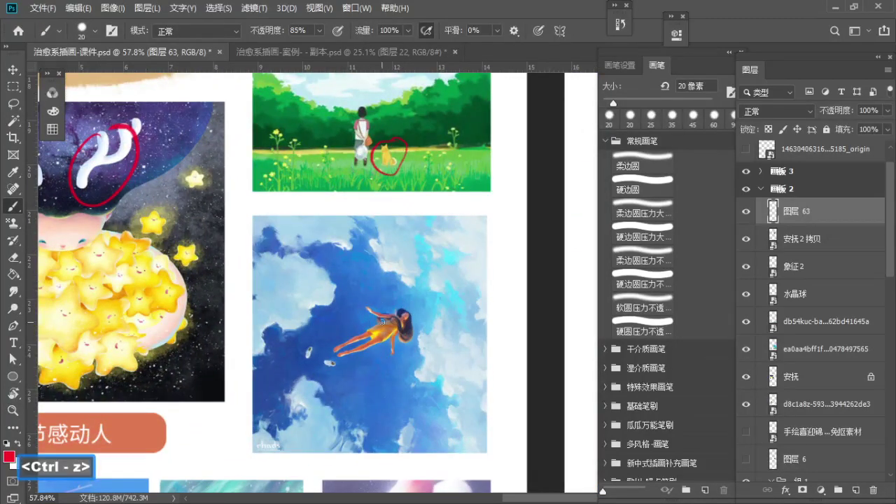
Step: Circle the girl floating in the blue sky picture in red
mouse_move(400, 341)
mouse_down()
mouse_move(409, 359)
mouse_move(405, 329)
mouse_up()
mouse_move(399, 276)
mouse_down()
mouse_move(373, 314)
mouse_move(427, 321)
mouse_move(403, 271)
mouse_up()
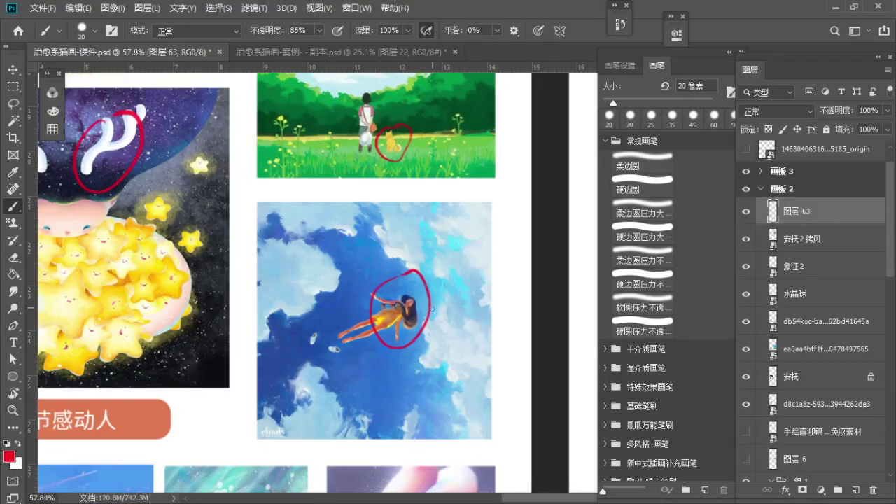
scroll(428, 308, up, 2)
key(b)
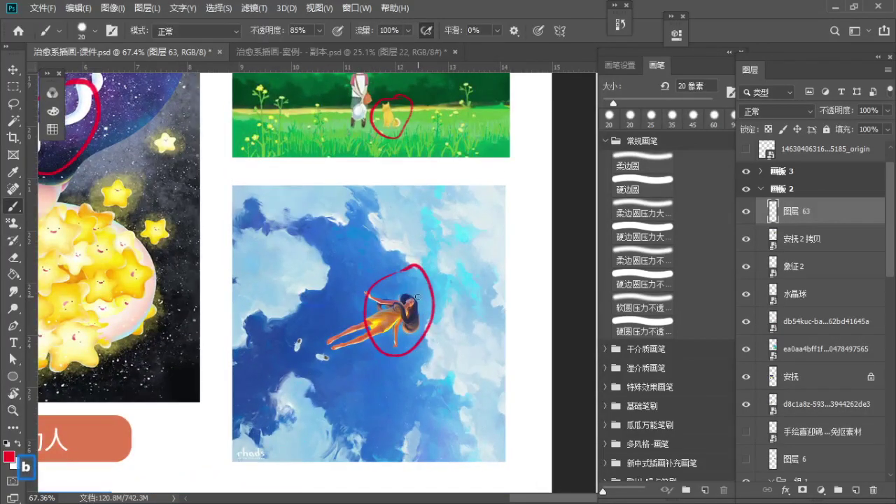
Step: Examine the circled girl and the surrounding clouds in the blue sky picture up close
key(space)
drag(424, 294, 419, 308)
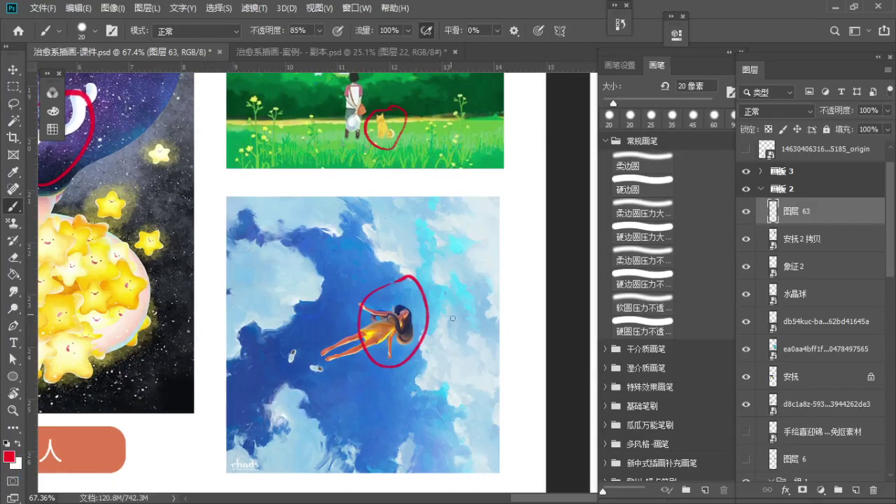
key(space)
drag(451, 323, 430, 296)
key(z)
click(434, 288)
key(space)
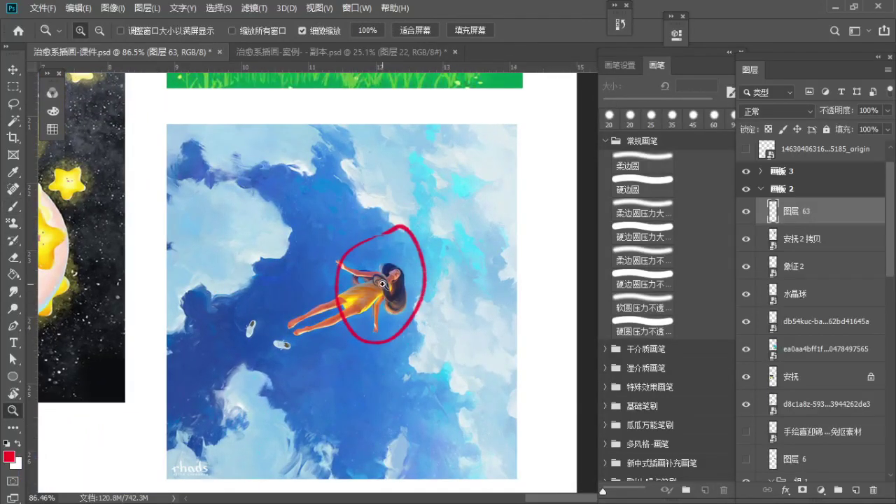
key(b)
key(space)
drag(387, 297, 400, 282)
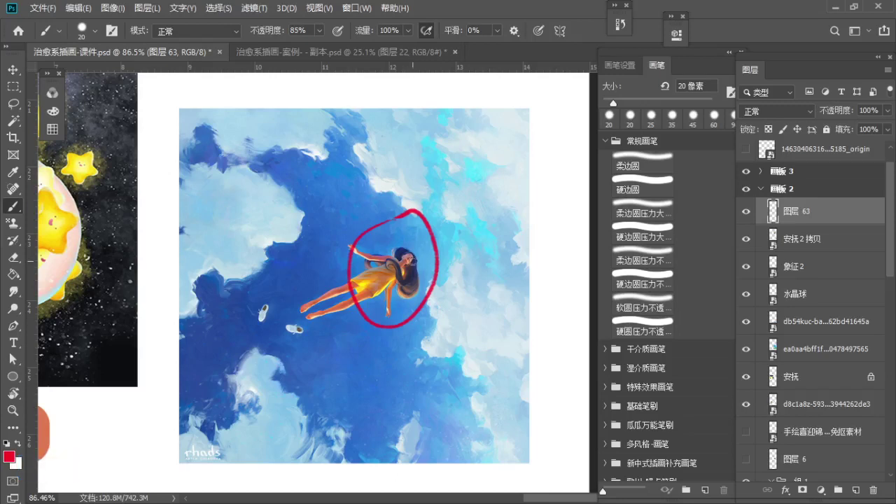
Step: Reduce the brush size to 15 px while viewing the floating girl
key(z)
drag(400, 263, 418, 265)
key(b)
key(a)
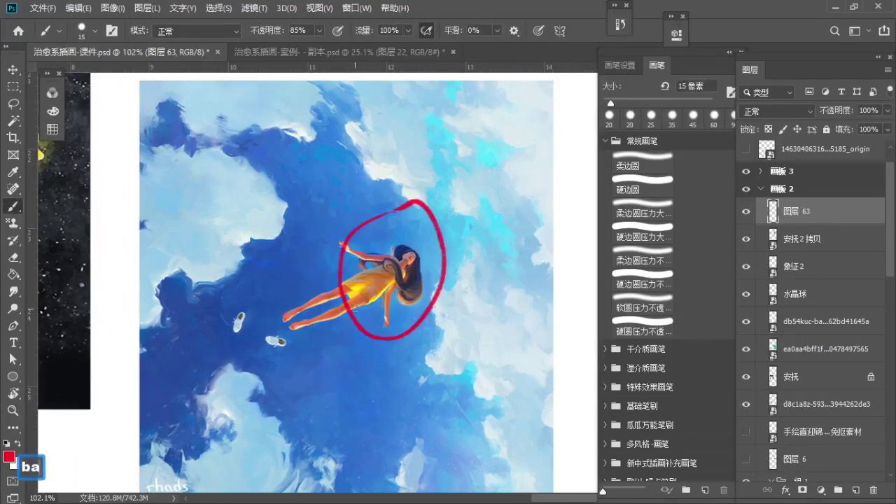
key(z)
scroll(377, 291, down, 1)
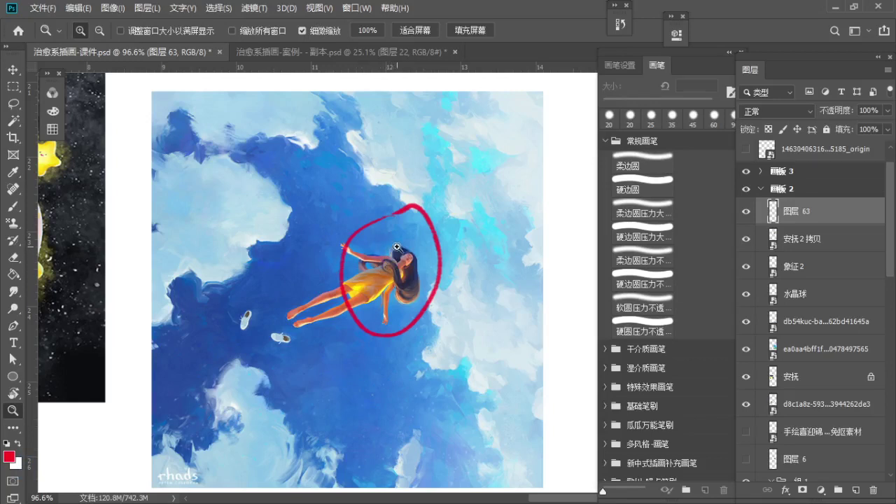
scroll(396, 247, down, 1)
key(b)
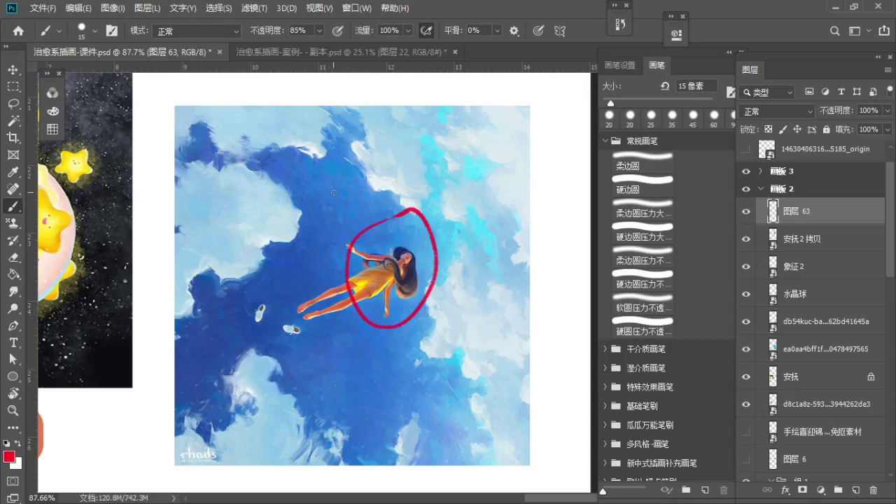
Step: Try white brush strokes near the floating girl and by the 局部放大细节感动人 heading, and undo them
key(x)
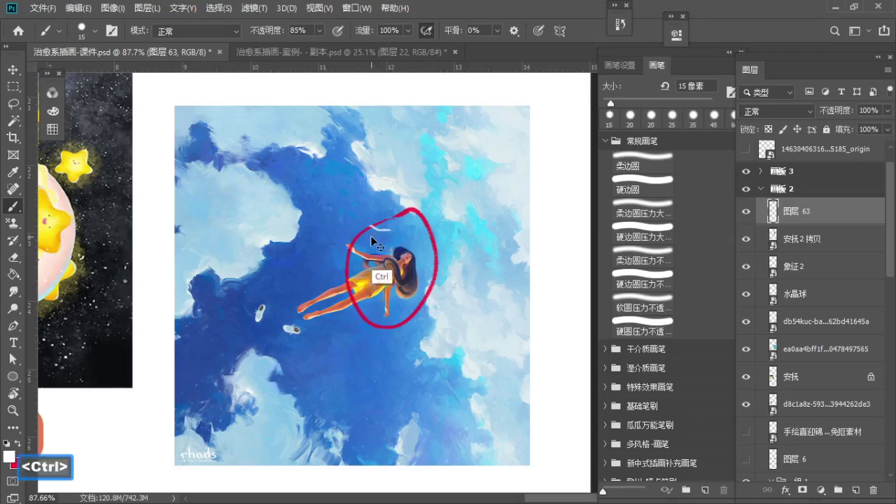
key(ctrl+z)
key(z)
drag(372, 238, 357, 224)
key(space)
drag(357, 224, 370, 239)
key(space)
drag(362, 269, 378, 248)
key(space)
mouse_move(294, 316)
mouse_down()
mouse_move(317, 257)
mouse_move(304, 171)
mouse_move(341, 224)
mouse_up()
key(b)
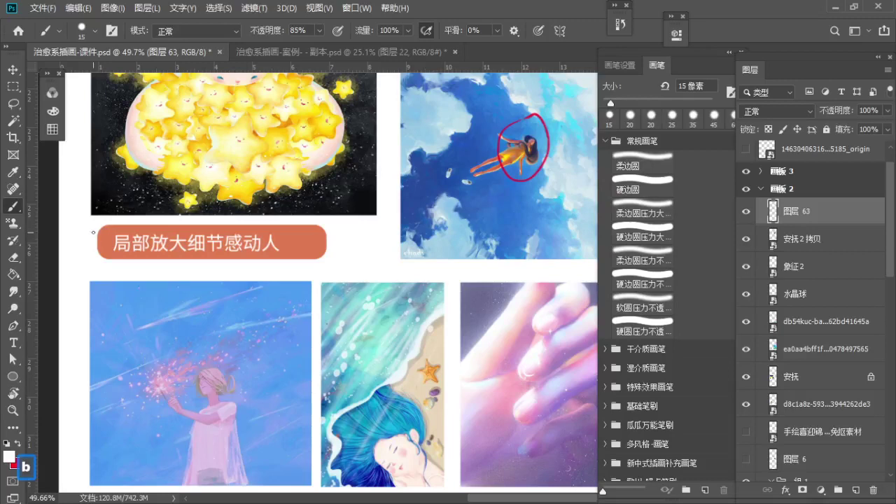
key(ctrl+z)
Step: Set the foreground colour to bright red and write "3." in front of the 局部放大细节感动人 heading
click(52, 110)
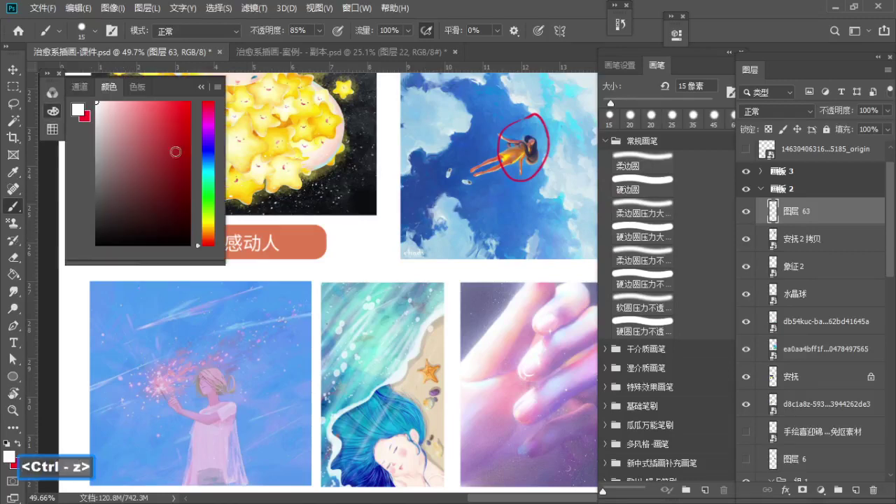
click(194, 121)
click(52, 111)
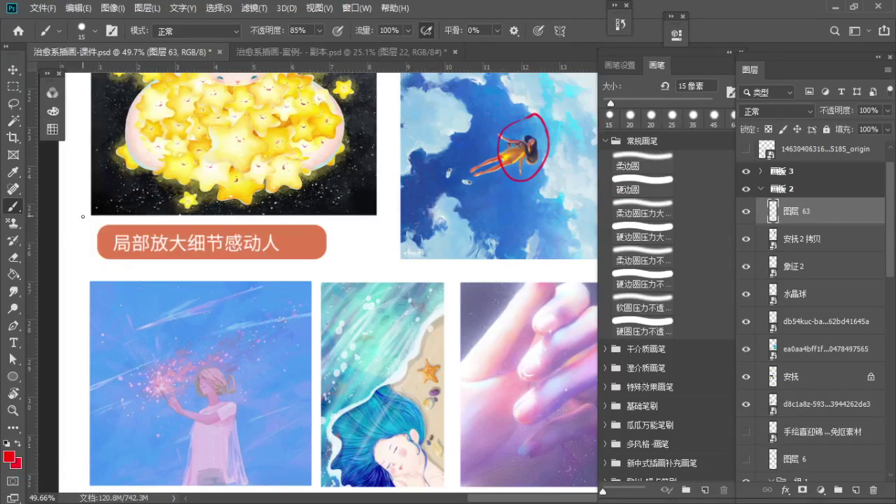
drag(80, 221, 77, 250)
click(93, 249)
Step: Underline 局部放 in the third heading in red
key(z)
mouse_move(201, 242)
mouse_down()
mouse_move(217, 266)
mouse_move(224, 245)
mouse_move(227, 254)
mouse_up()
key(b)
mouse_move(117, 219)
mouse_down()
mouse_move(173, 223)
mouse_move(117, 221)
mouse_up()
Step: Handwrite a short red note directly below the 局部放大细节感动人 heading
key(z)
key(space)
drag(127, 175, 236, 260)
drag(191, 149, 264, 268)
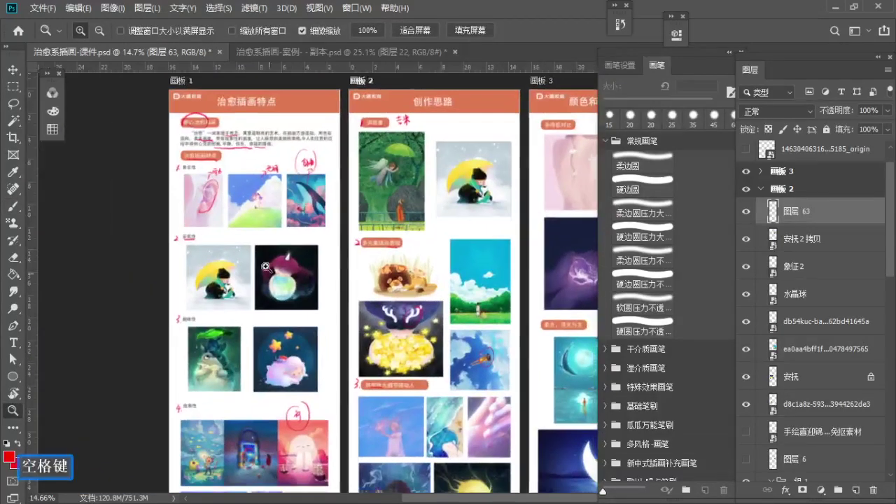
drag(222, 203, 241, 227)
mouse_move(480, 407)
mouse_down()
mouse_move(470, 386)
mouse_move(213, 228)
mouse_move(216, 218)
mouse_up()
key(space)
mouse_move(217, 326)
mouse_down()
mouse_move(268, 332)
mouse_move(256, 285)
mouse_up()
key(b)
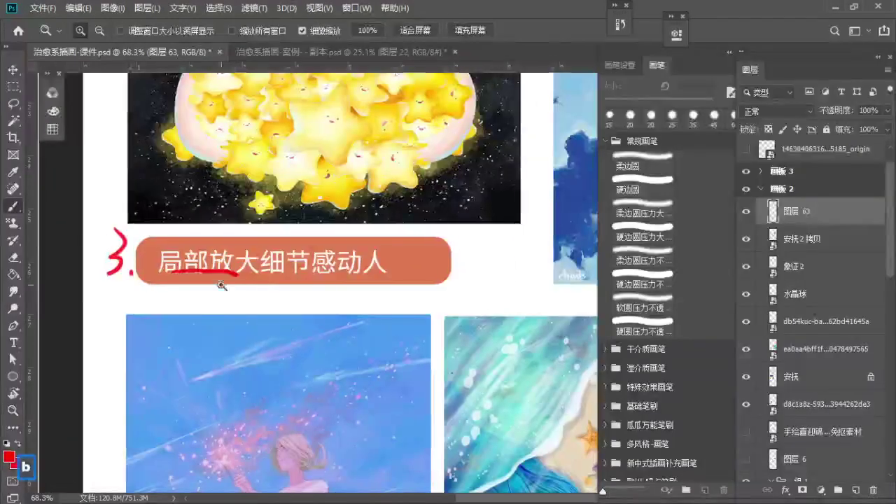
mouse_move(200, 282)
mouse_down()
mouse_move(215, 281)
mouse_move(209, 315)
mouse_up()
mouse_move(201, 294)
mouse_down()
mouse_move(222, 291)
mouse_move(228, 309)
mouse_move(267, 287)
mouse_up()
click(239, 303)
mouse_move(251, 301)
mouse_down()
mouse_move(268, 295)
mouse_move(273, 302)
mouse_up()
drag(278, 280, 288, 288)
drag(280, 290, 275, 296)
drag(277, 300, 295, 305)
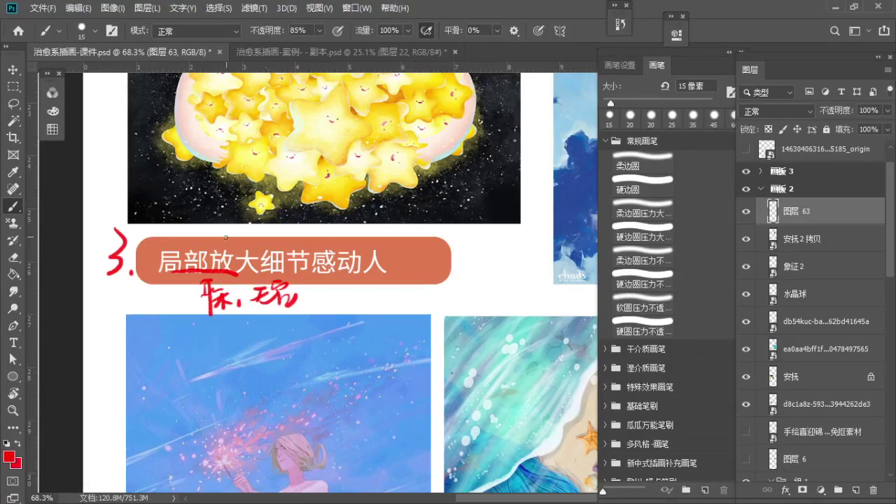
Step: Circle the hand holding the sparkler in the pink-haired girl picture with two red loops
key(z)
drag(279, 341, 270, 342)
key(space)
mouse_move(271, 342)
mouse_down()
mouse_move(218, 242)
mouse_move(223, 249)
mouse_up()
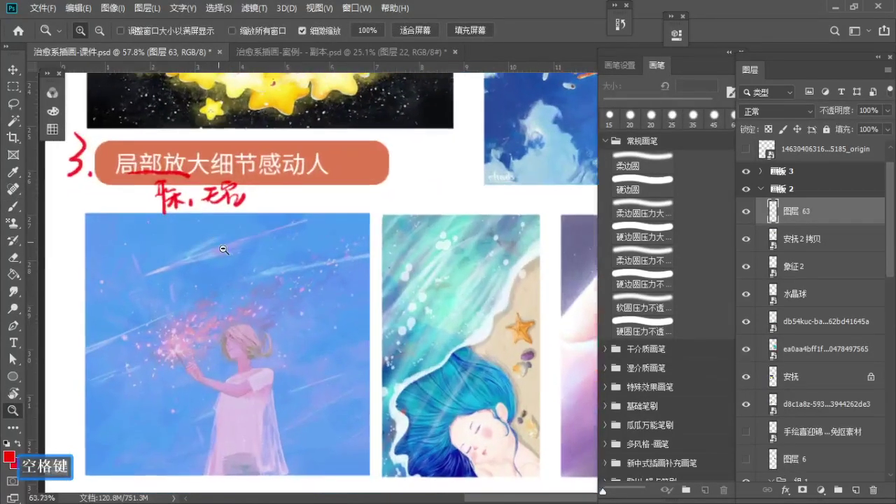
key(space)
mouse_move(234, 294)
mouse_down()
mouse_move(227, 256)
mouse_move(229, 275)
mouse_move(205, 254)
mouse_up()
key(space)
key(b)
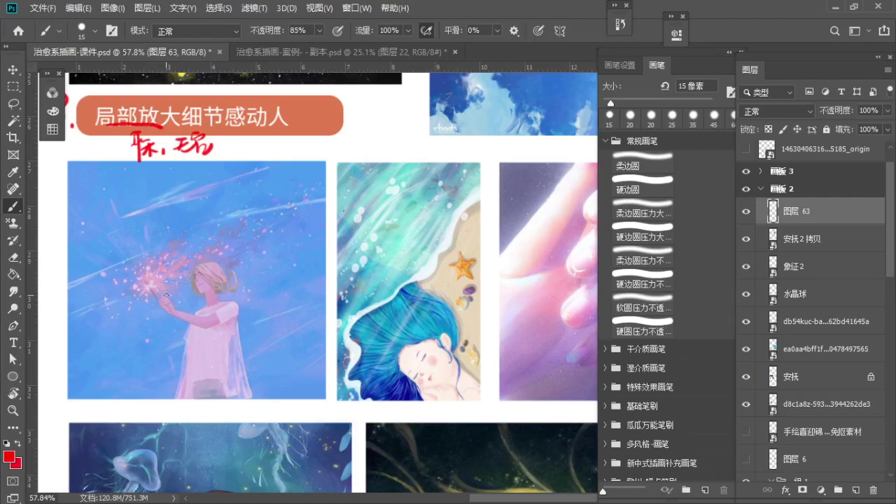
key(space)
drag(184, 320, 165, 350)
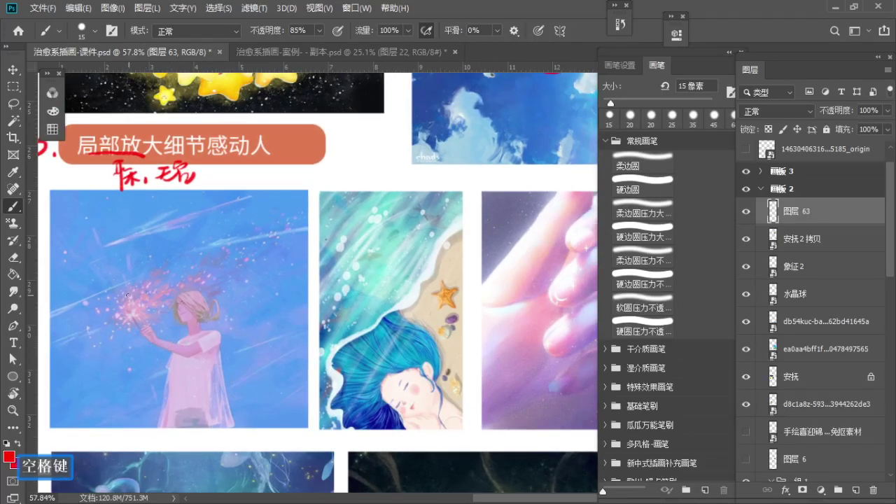
mouse_move(126, 279)
mouse_down()
mouse_move(161, 273)
mouse_move(172, 301)
mouse_move(151, 272)
mouse_up()
Step: Examine the picture of the blue-haired girl whose hair merges with the sea waves
key(z)
key(space)
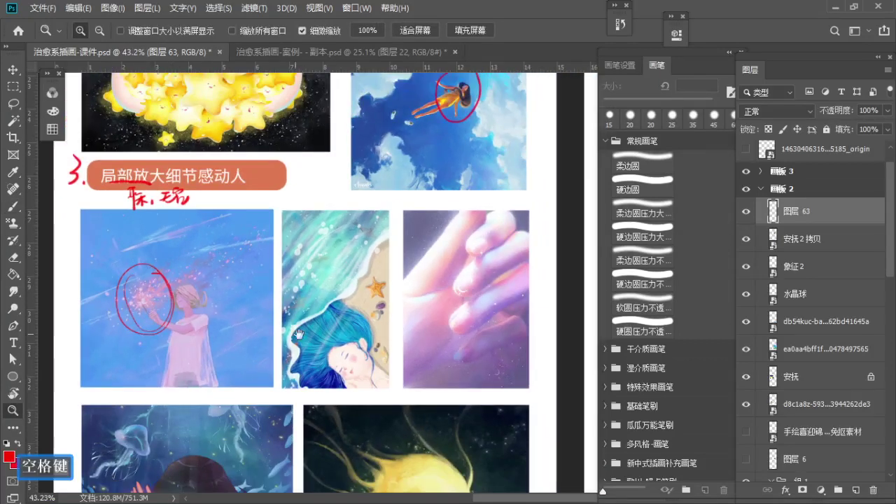
mouse_move(342, 332)
mouse_down()
mouse_move(267, 295)
mouse_move(299, 302)
mouse_up()
key(space)
drag(299, 304, 302, 334)
drag(303, 334, 309, 334)
key(b)
drag(262, 258, 276, 261)
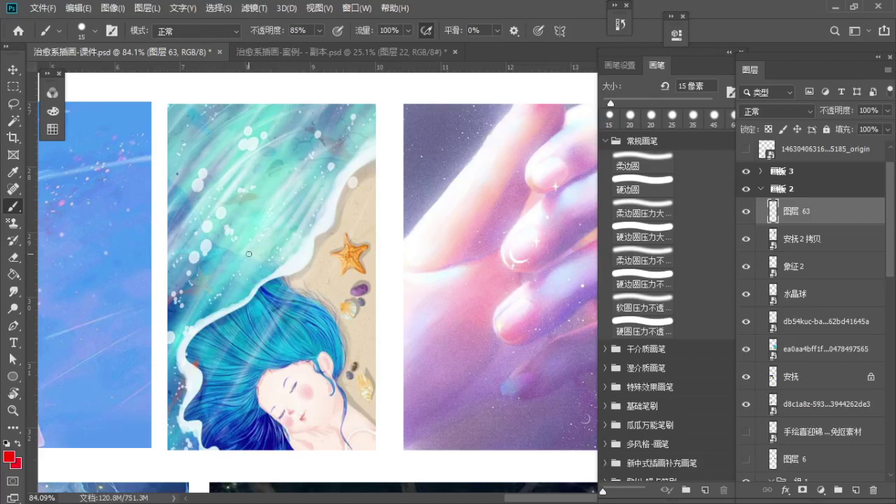
Step: Examine the purple hand picture with the glowing fingers and star details
key(z)
drag(260, 252, 249, 257)
key(space)
drag(456, 258, 328, 264)
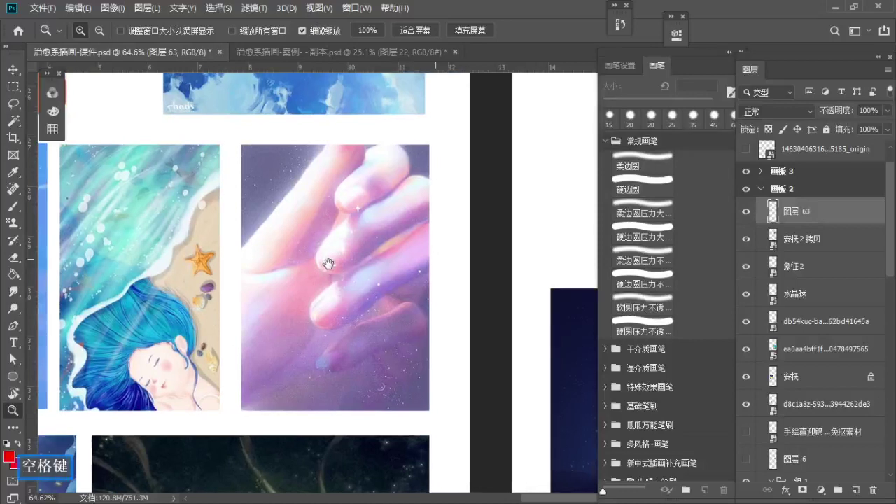
mouse_move(342, 228)
mouse_down()
mouse_move(374, 246)
mouse_move(366, 220)
mouse_move(359, 222)
mouse_up()
key(space)
key(space)
mouse_move(359, 224)
mouse_down()
mouse_move(376, 262)
mouse_move(383, 245)
mouse_up()
key(space)
key(b)
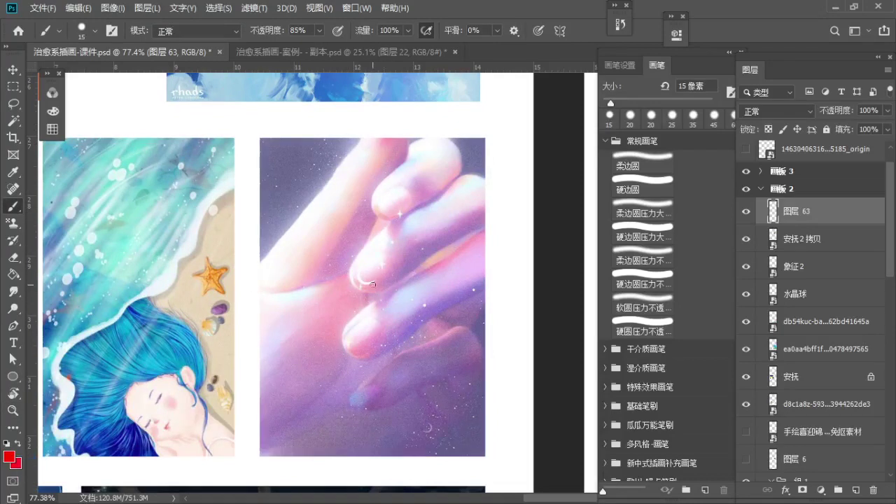
key(z)
drag(410, 250, 421, 259)
drag(425, 272, 423, 256)
key(b)
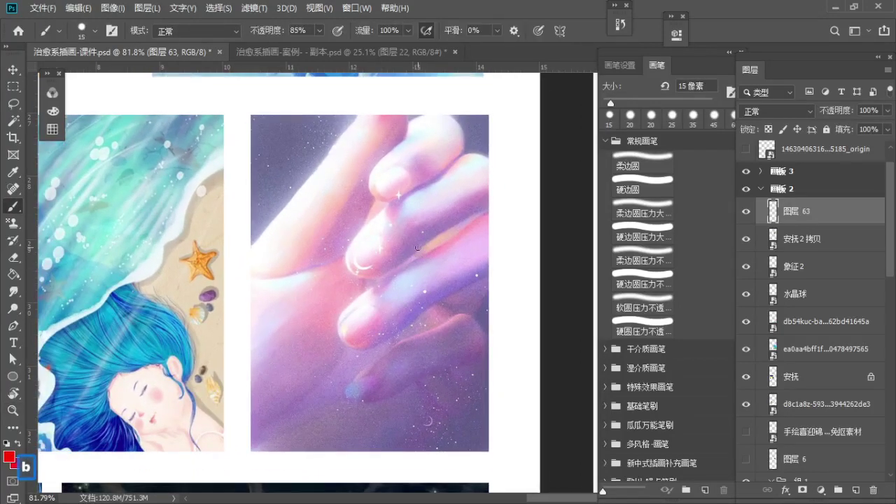
Step: Sample brush colours from the fingers and palm in the purple hand picture
alt+click(411, 242)
alt+click(339, 290)
alt+click(397, 247)
alt+click(336, 292)
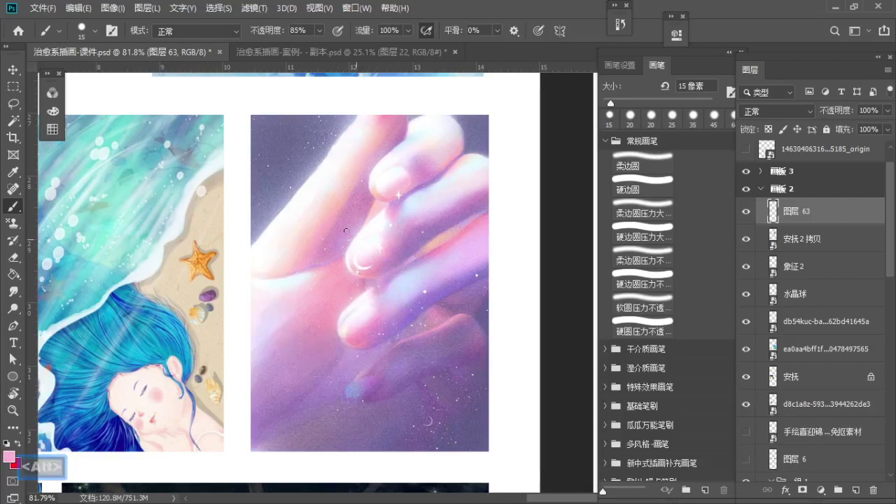
Step: Set the foreground colour back to a saturated red
click(53, 111)
click(195, 102)
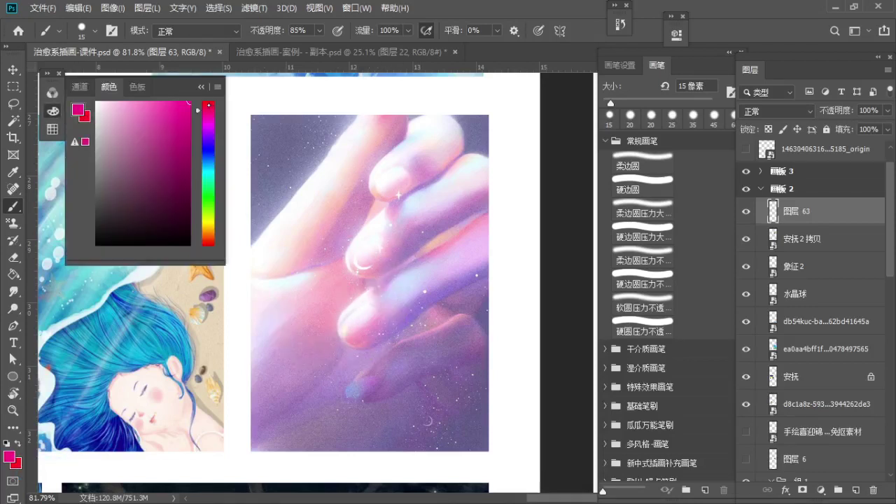
click(209, 105)
click(201, 88)
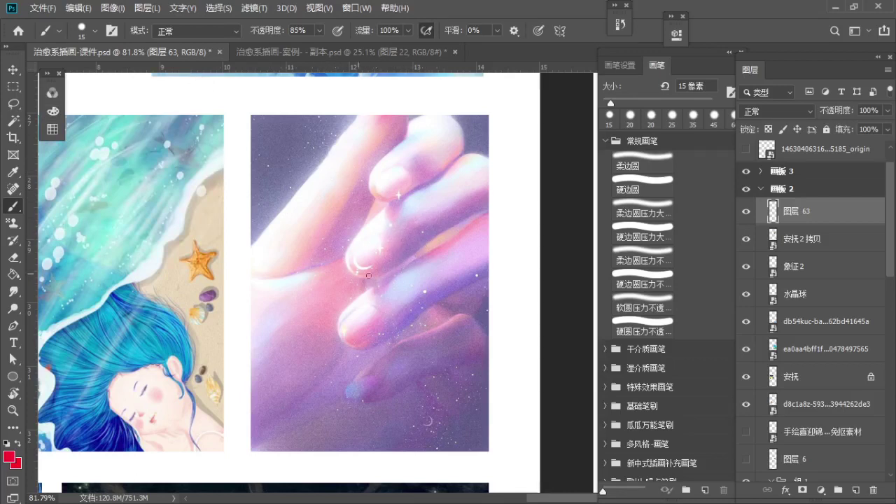
Step: Inspect the crescent moon and star highlights on the fingertips in the hand picture
key(z)
drag(349, 309, 394, 311)
key(b)
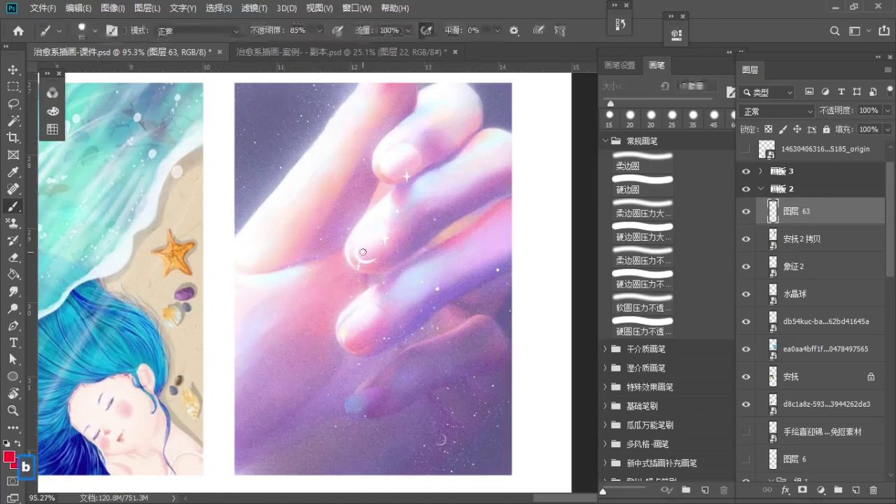
key(z)
drag(440, 206, 398, 199)
Step: Examine the underwater picture of the black-haired girl holding a glowing orb among jellyfish and fish
key(space)
drag(233, 316, 327, 231)
drag(299, 327, 345, 222)
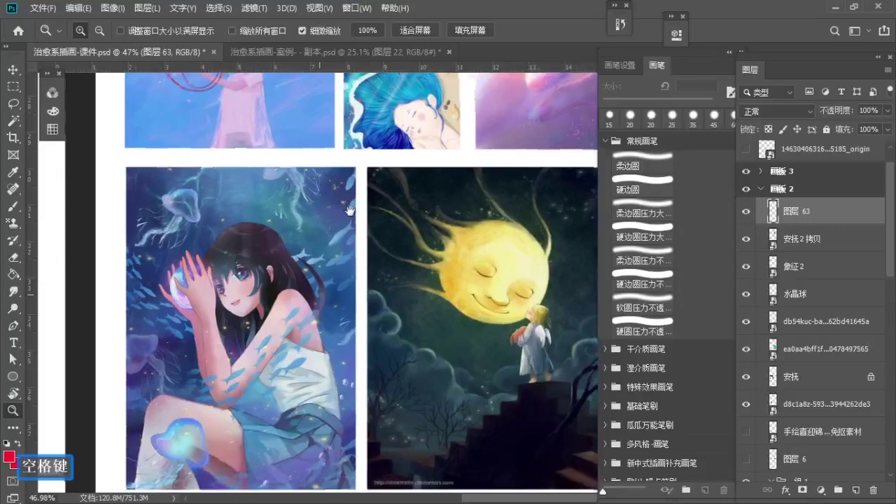
key(z)
drag(238, 258, 250, 262)
key(space)
drag(255, 295, 264, 209)
mouse_move(263, 210)
mouse_down()
mouse_move(279, 214)
mouse_move(257, 253)
mouse_up()
key(b)
key(z)
key(space)
drag(257, 253, 258, 277)
key(b)
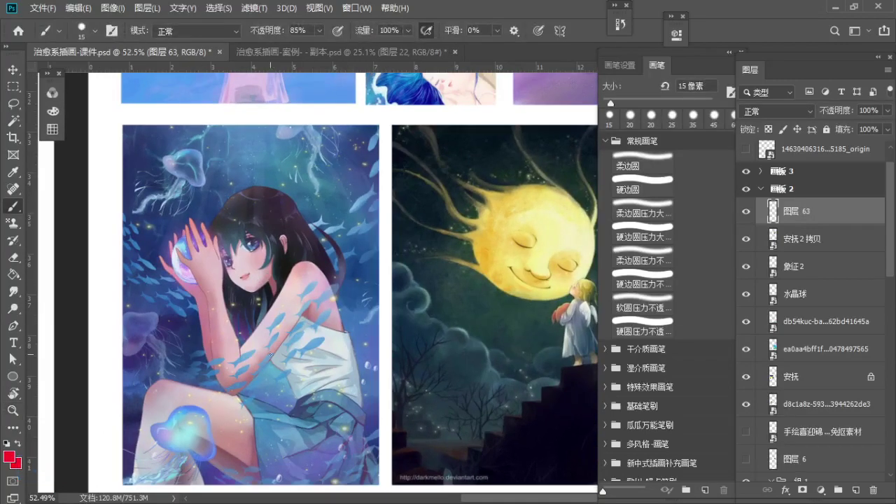
Step: Circle the face of the smiling yellow moon in the night picture in red
key(z)
drag(232, 294, 221, 294)
key(space)
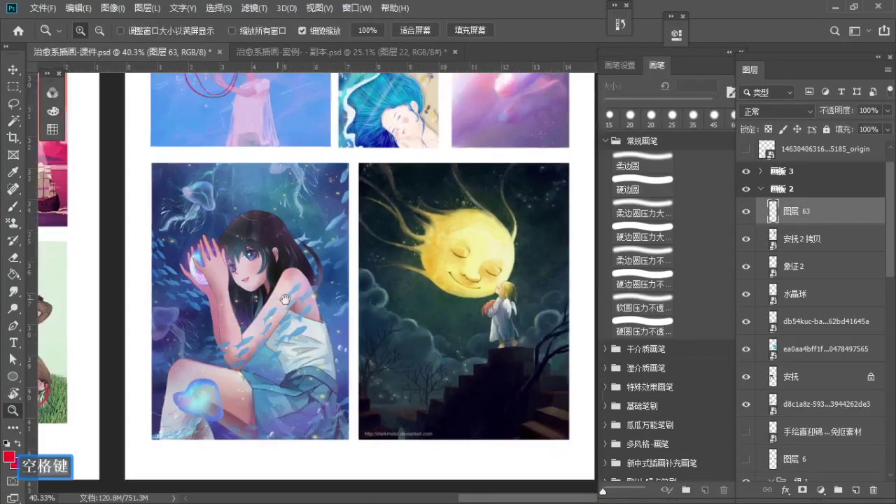
drag(443, 308, 286, 304)
drag(320, 273, 336, 272)
key(b)
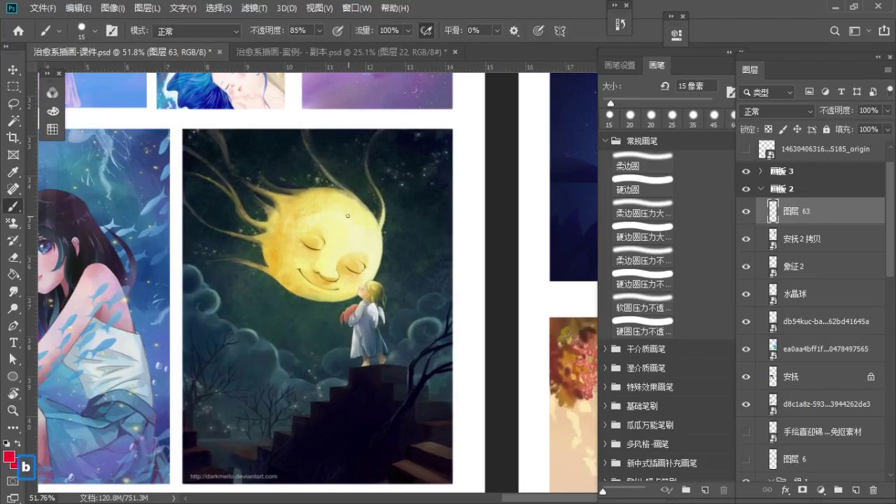
mouse_move(301, 198)
mouse_down()
mouse_move(320, 306)
mouse_move(350, 325)
mouse_move(336, 301)
mouse_move(346, 302)
mouse_move(359, 244)
mouse_move(322, 192)
mouse_move(356, 241)
mouse_move(351, 278)
mouse_move(338, 271)
mouse_move(352, 277)
mouse_up()
Step: Look over the annotated characteristics page and the 创作思路 page to review the marked pictures and headings
key(space)
key(z)
key(space)
key(space)
key(space)
drag(329, 202, 421, 379)
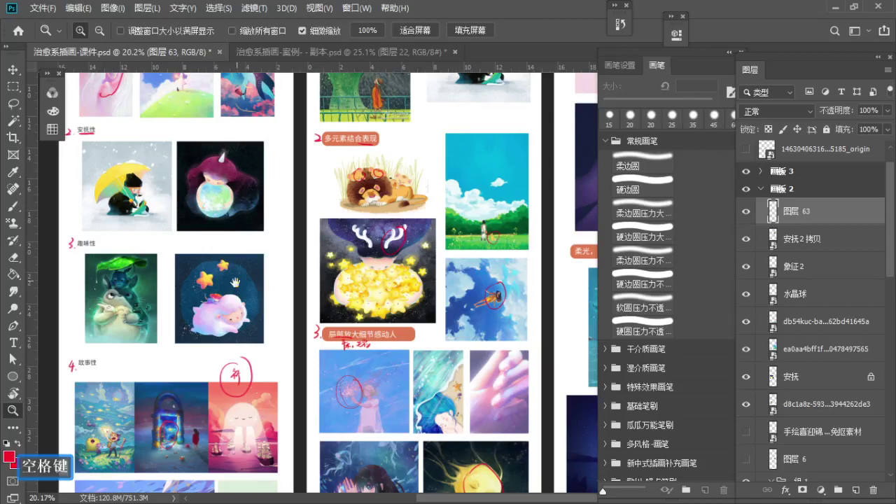
drag(255, 266, 291, 291)
scroll(248, 225, up, 2)
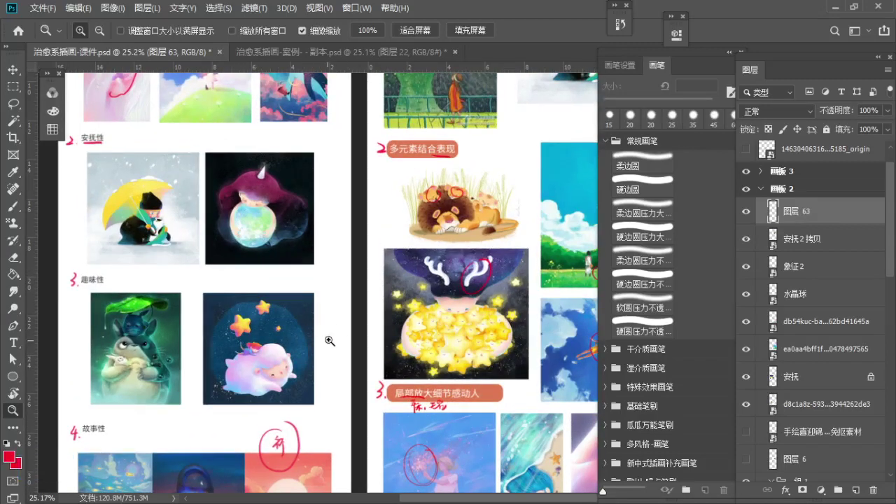
drag(278, 342, 191, 197)
key(b)
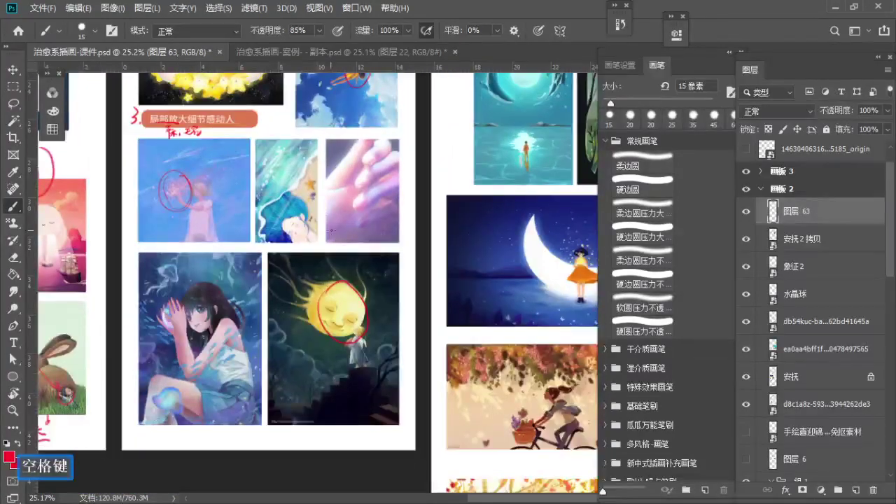
key(z)
mouse_move(324, 192)
mouse_down()
mouse_move(360, 235)
mouse_move(324, 241)
mouse_move(279, 218)
mouse_up()
drag(290, 165, 290, 321)
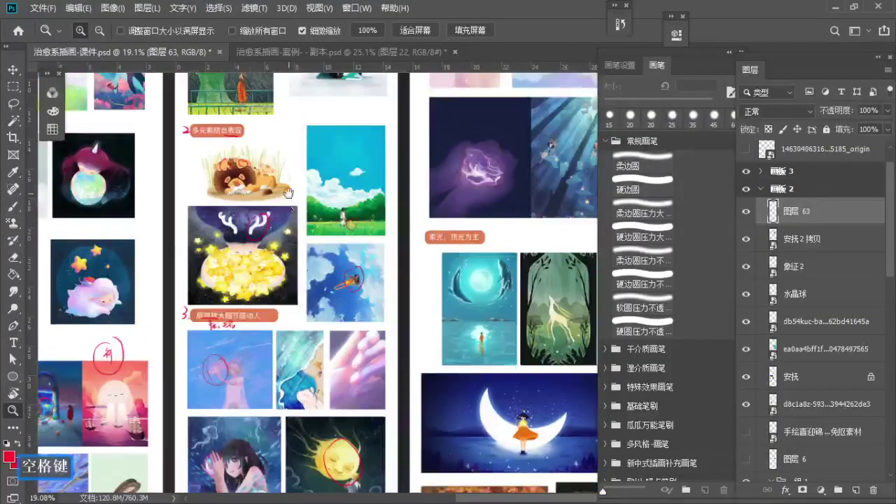
Step: Look over the headings and marked pictures on the 创作思路 page once more
drag(288, 198, 273, 316)
mouse_move(283, 244)
mouse_down()
mouse_move(288, 184)
mouse_move(287, 198)
mouse_move(261, 184)
mouse_move(273, 244)
mouse_up()
key(b)
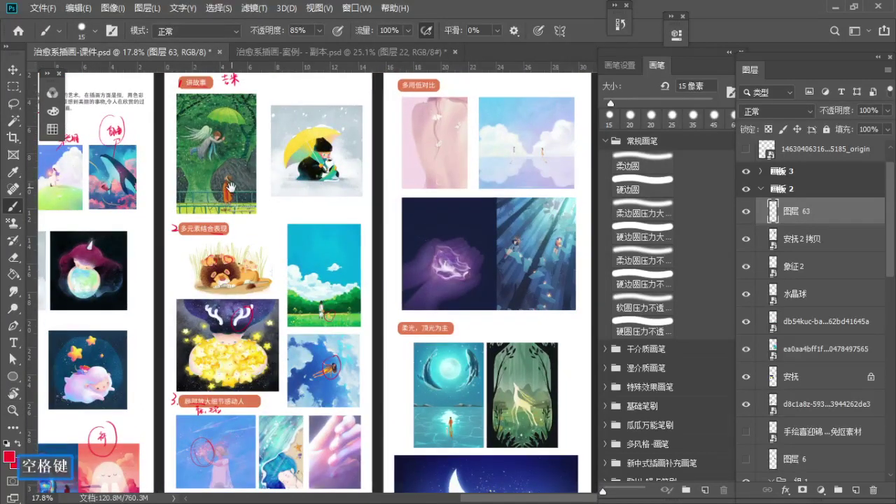
drag(230, 190, 228, 194)
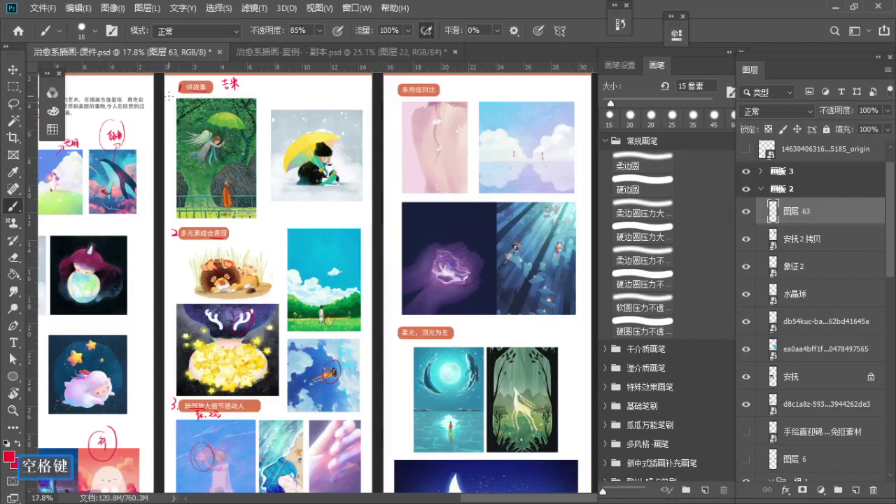
click(669, 53)
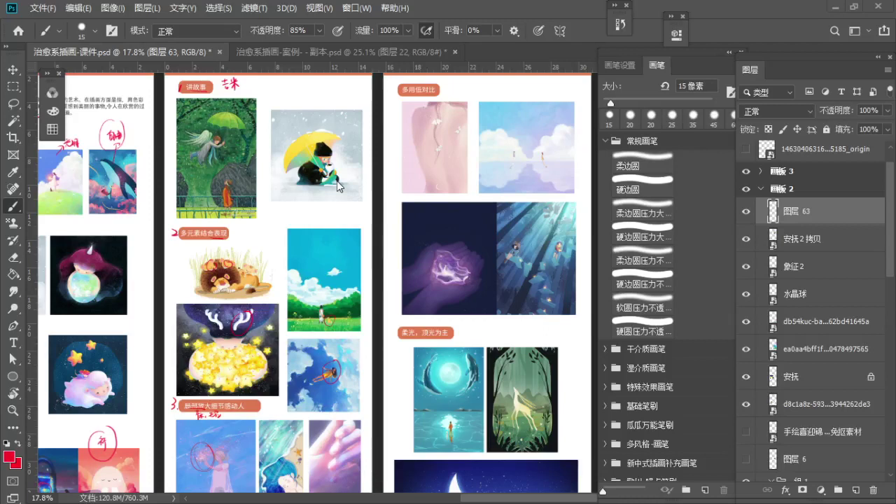
key(z)
drag(353, 240, 330, 239)
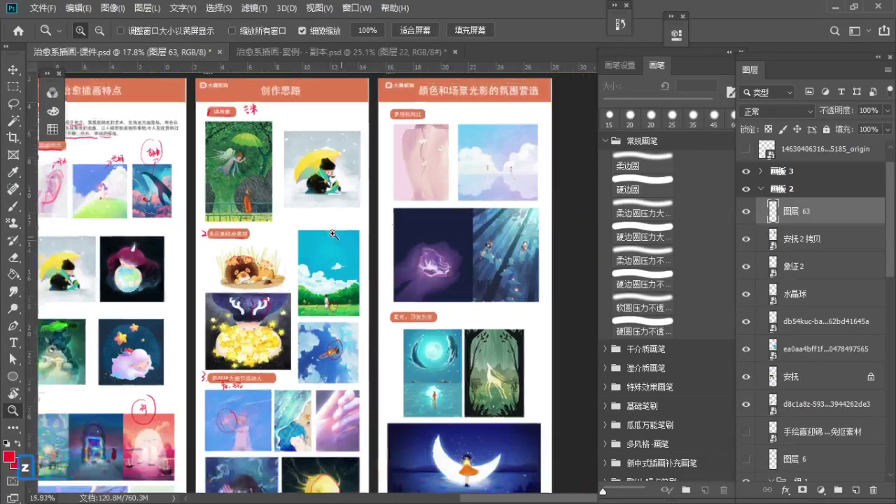
Step: Add a new empty layer above the pictures in artboard 画板 3, the 颜色和场景光影的氛围营造 page
key(space)
drag(435, 181, 328, 231)
key(z)
drag(368, 167, 425, 204)
key(space)
key(b)
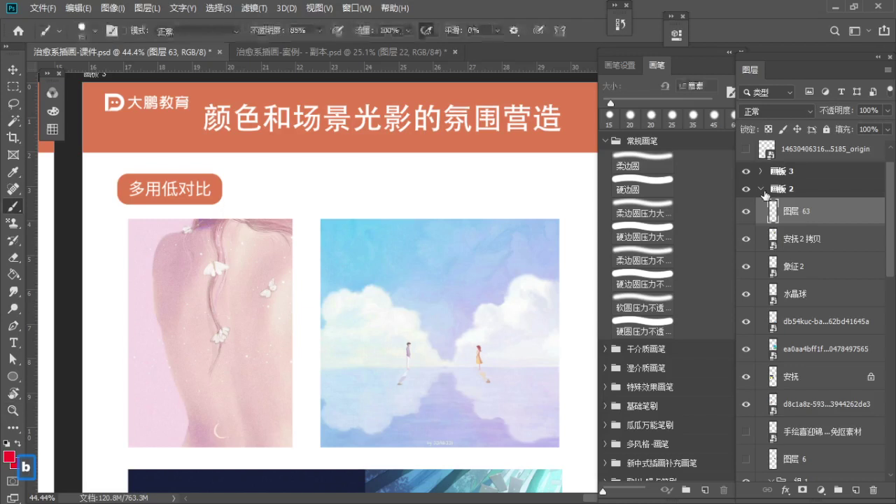
click(760, 189)
click(776, 175)
click(770, 203)
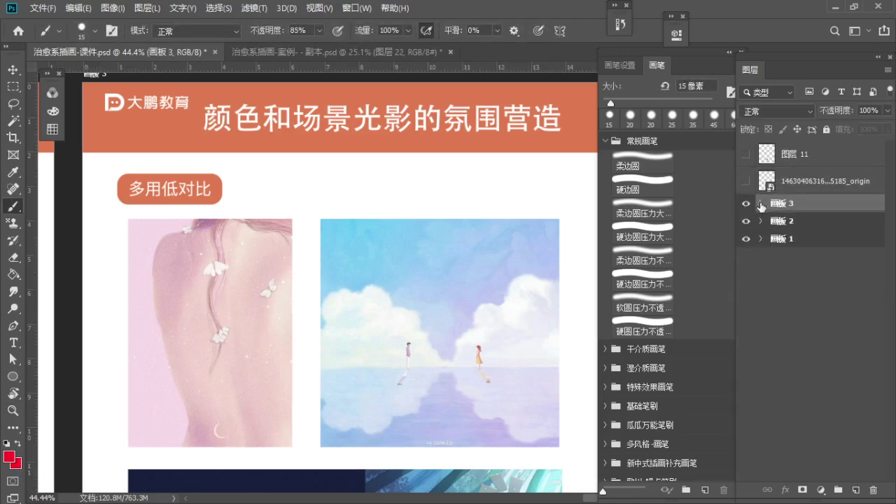
click(760, 203)
click(798, 225)
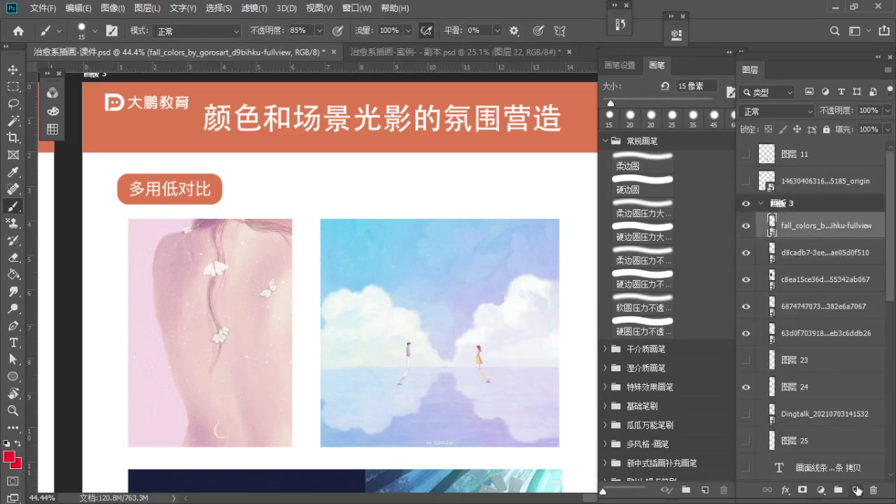
click(857, 490)
Step: Underline the 多用低对比 heading in red with a 20-pixel brush
key(space)
mouse_move(420, 236)
mouse_down()
mouse_move(360, 200)
mouse_move(186, 139)
mouse_move(189, 151)
mouse_up()
key(bracketright)
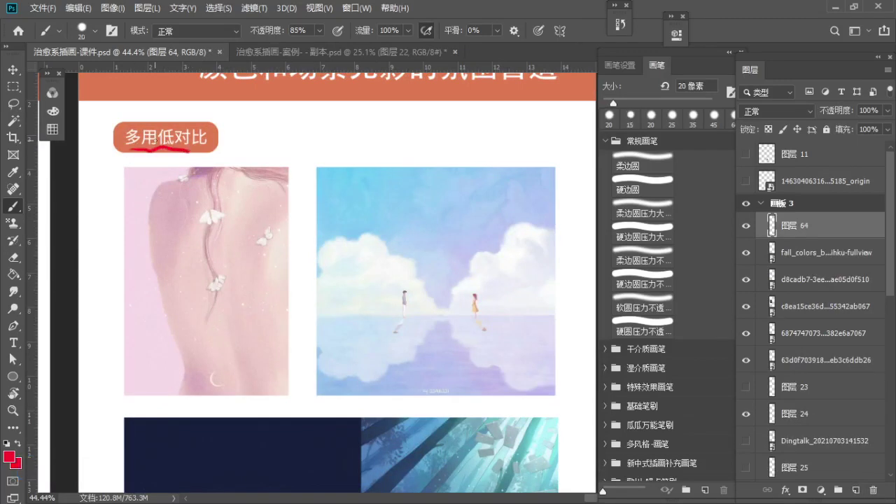
Step: Show the colour picker and sample the pale pink tone from the picture of the bare back
key(space)
drag(195, 189, 154, 166)
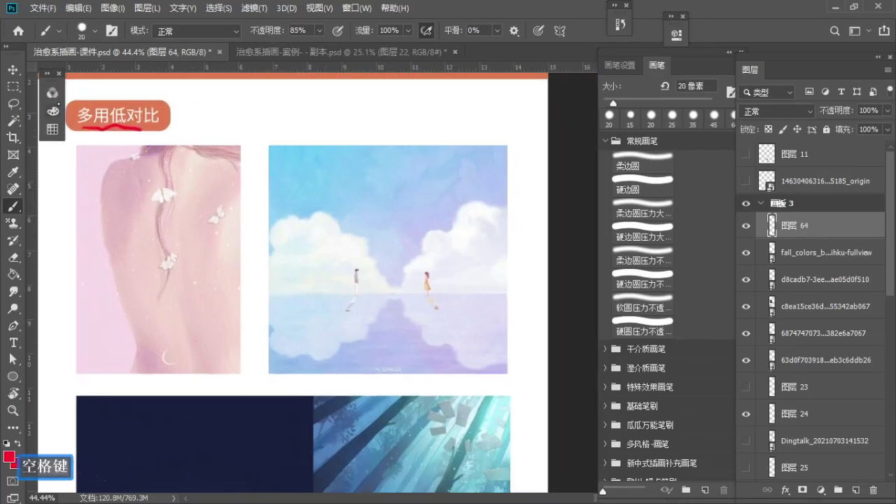
click(54, 111)
drag(254, 208, 357, 225)
alt+click(361, 198)
key(space)
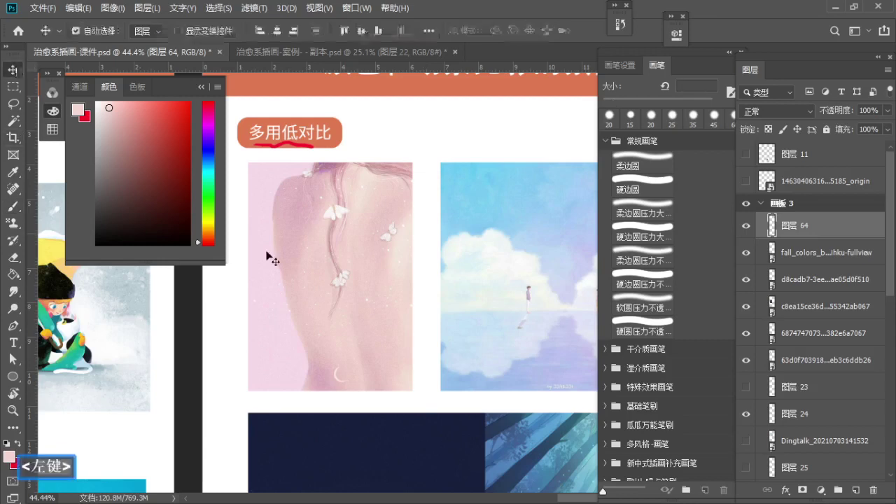
Step: Duplicate the pink bare-back picture and turn the rasterized copy grayscale with Desaturate
ctrl+click(312, 248)
key(ctrl+j)
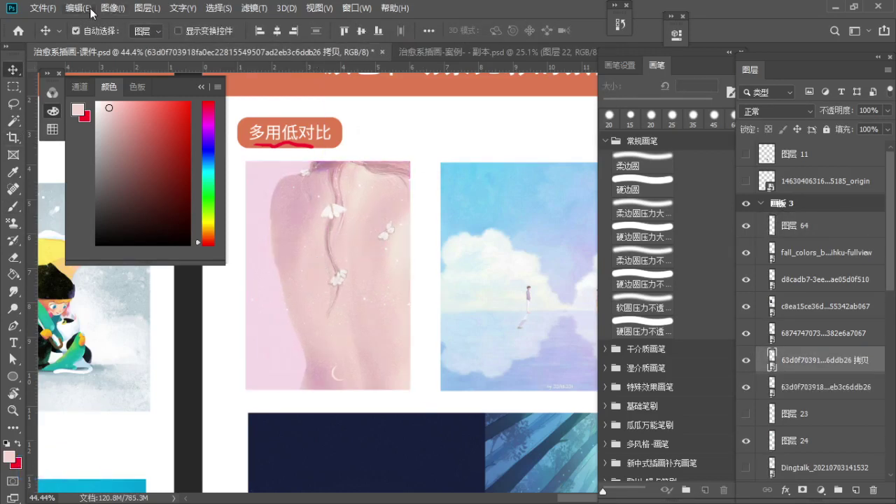
key(ctrl+shift+u)
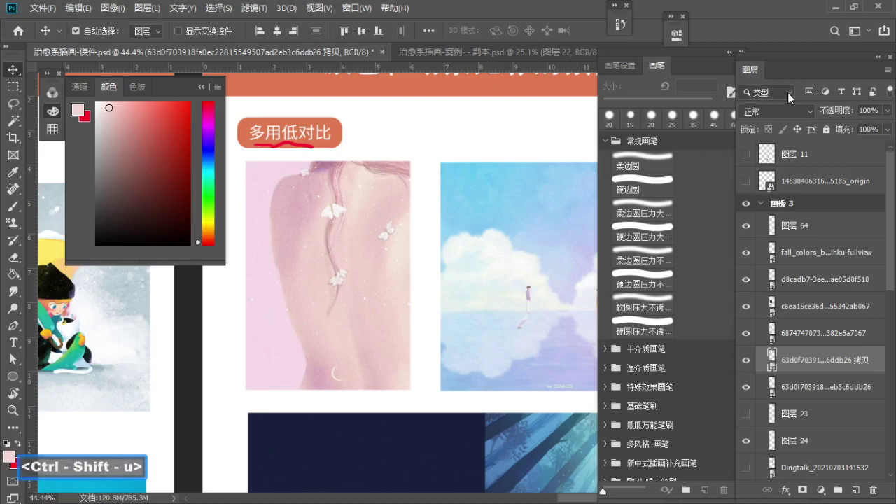
right_click(828, 362)
click(757, 241)
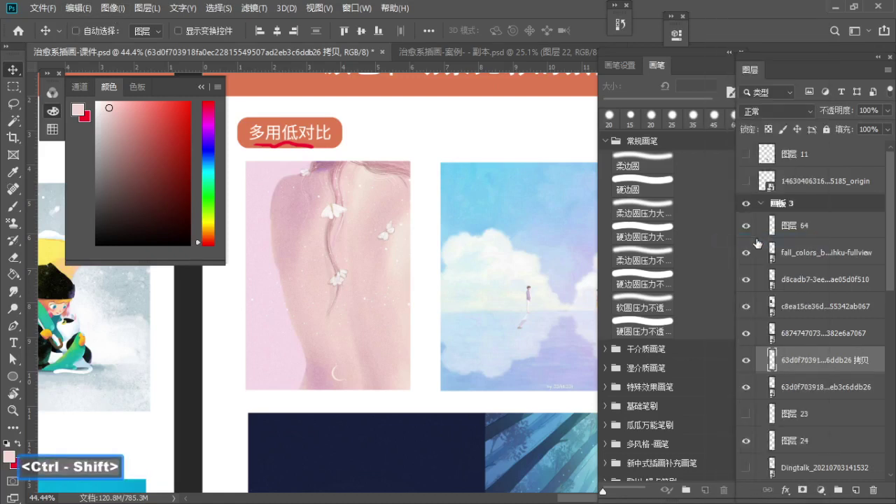
key(ctrl+shift+u)
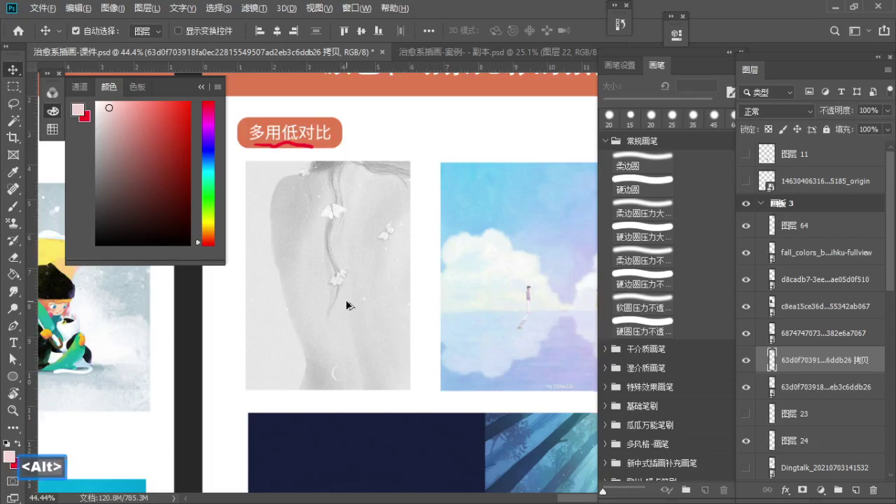
Step: Sample the dark hair and the light skin and butterflies in the grayscale back picture to compare their brightness
alt+scroll(346, 299, up, 1)
key(b)
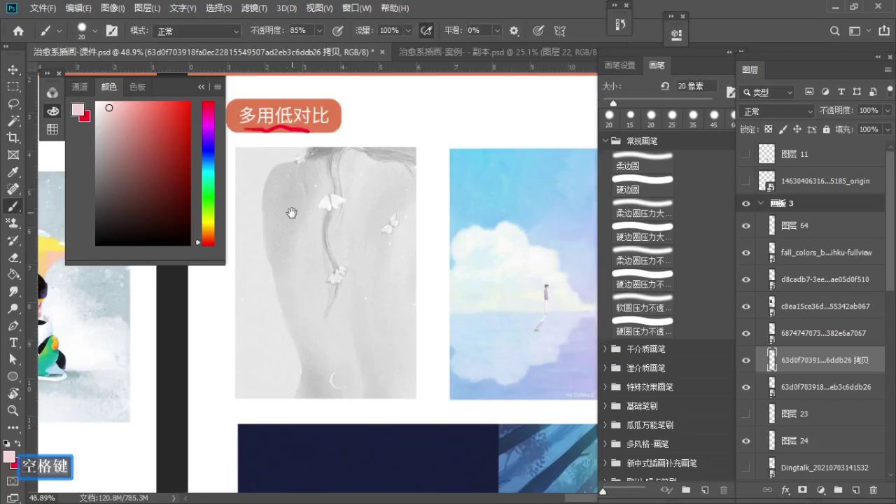
drag(292, 210, 307, 203)
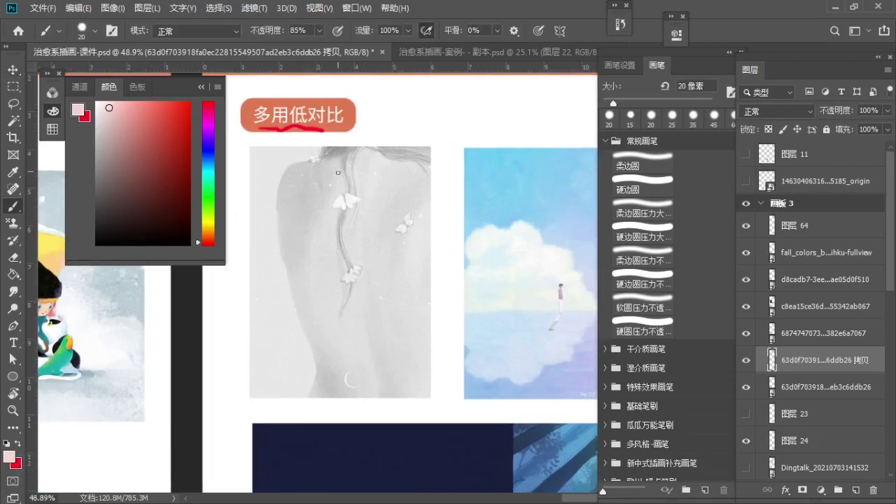
drag(334, 170, 327, 187)
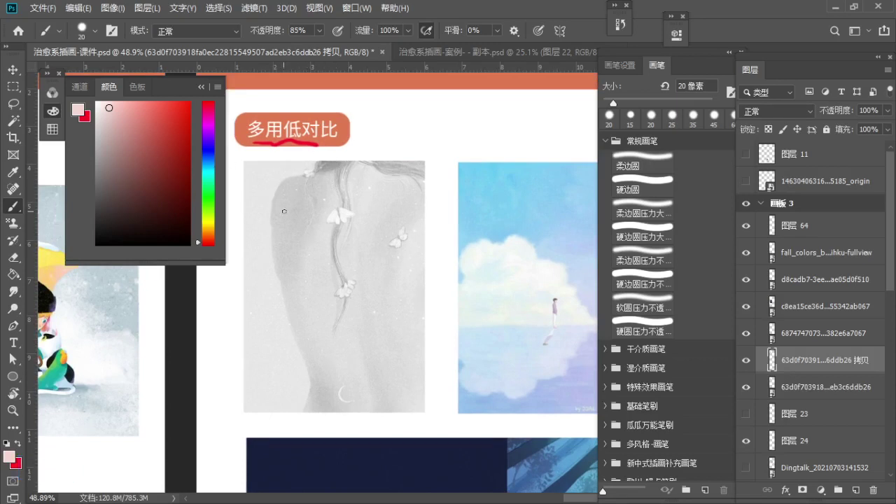
alt+click(395, 242)
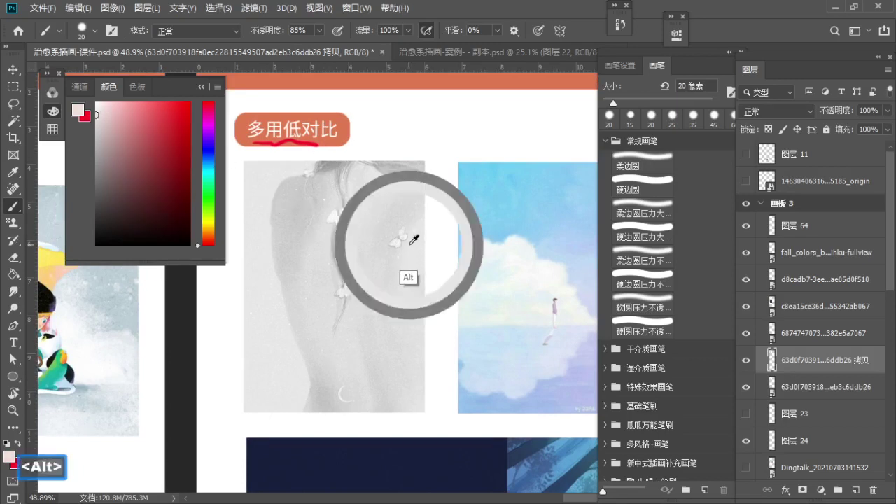
alt+click(330, 165)
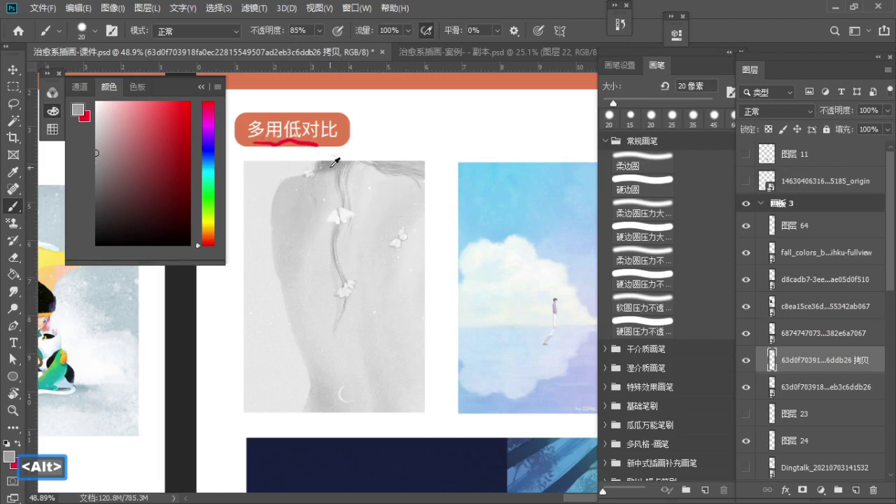
alt+click(333, 165)
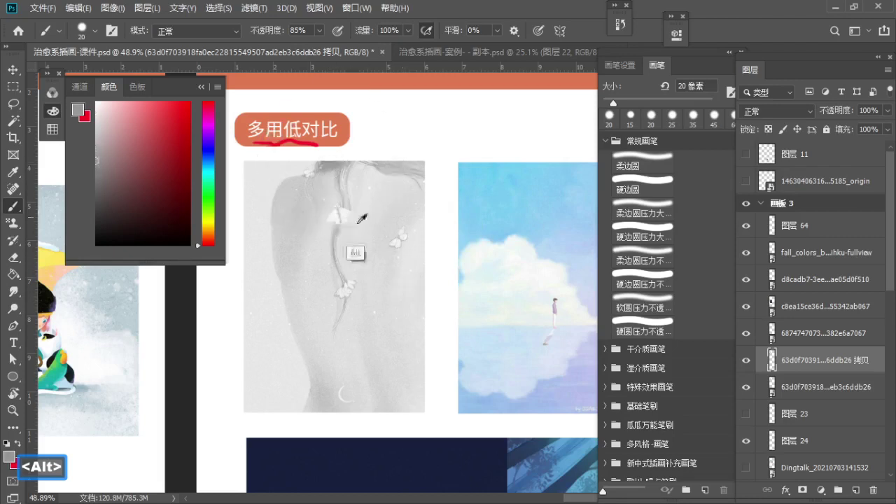
alt+click(389, 277)
alt+click(333, 165)
alt+click(389, 263)
alt+click(335, 151)
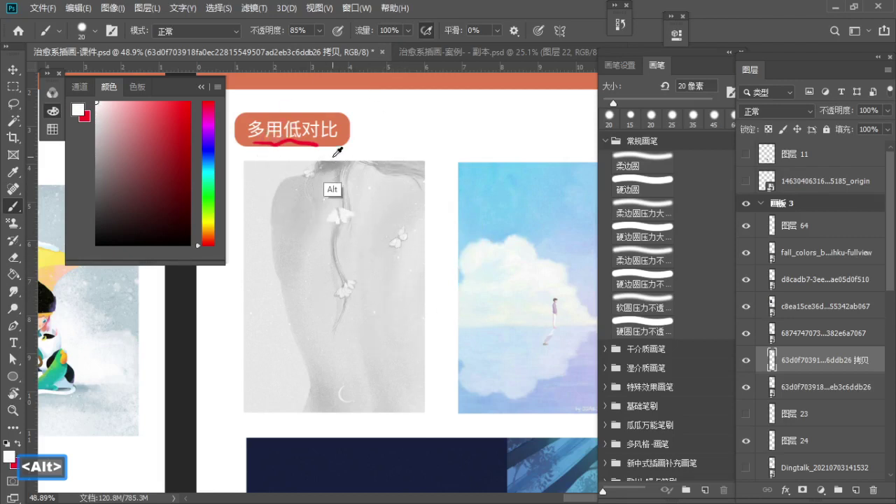
mouse_move(96, 111)
mouse_down()
mouse_move(96, 160)
mouse_move(95, 94)
mouse_up()
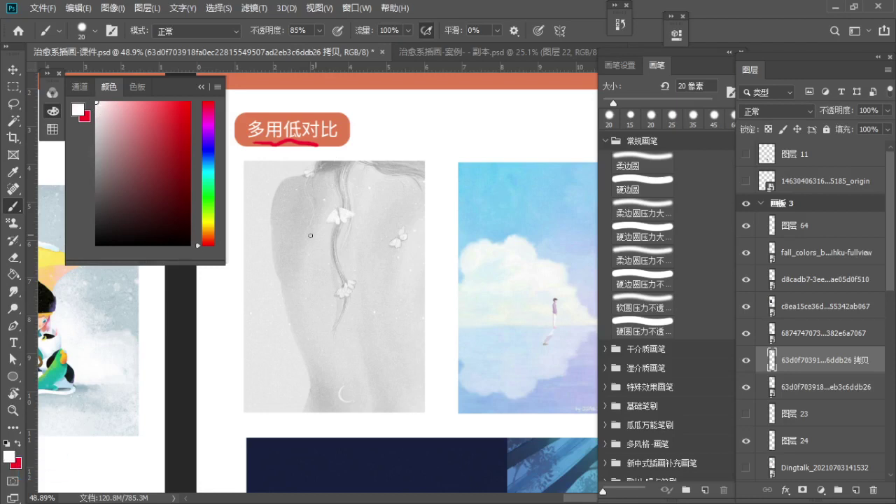
mouse_move(308, 263)
mouse_down()
mouse_move(296, 234)
mouse_move(341, 192)
mouse_move(377, 221)
mouse_move(360, 314)
mouse_move(367, 294)
mouse_move(346, 240)
mouse_move(311, 254)
mouse_move(325, 189)
mouse_up()
key(z)
mouse_move(345, 225)
mouse_down()
mouse_move(293, 247)
mouse_move(303, 235)
mouse_up()
key(b)
Step: Merge the picture of two figures among reflected clouds with a new empty layer and desaturate it
drag(184, 87, 153, 80)
drag(367, 313, 239, 271)
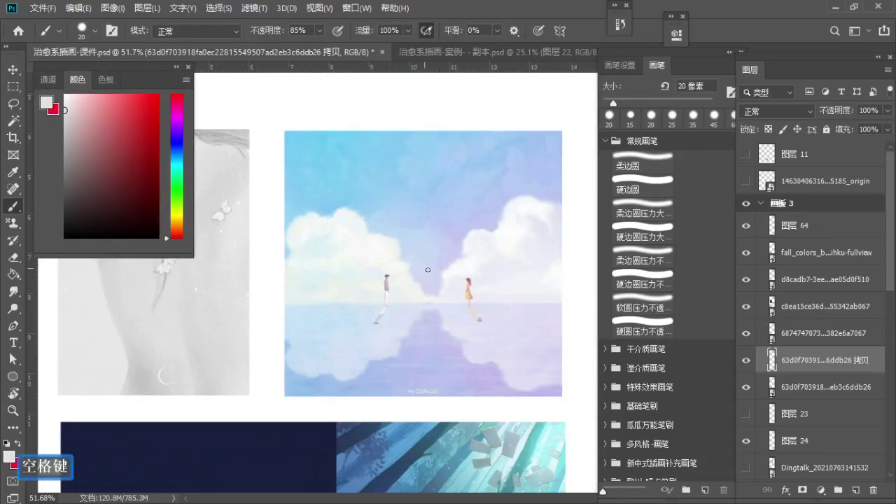
drag(428, 269, 372, 290)
key(v)
drag(408, 266, 403, 262)
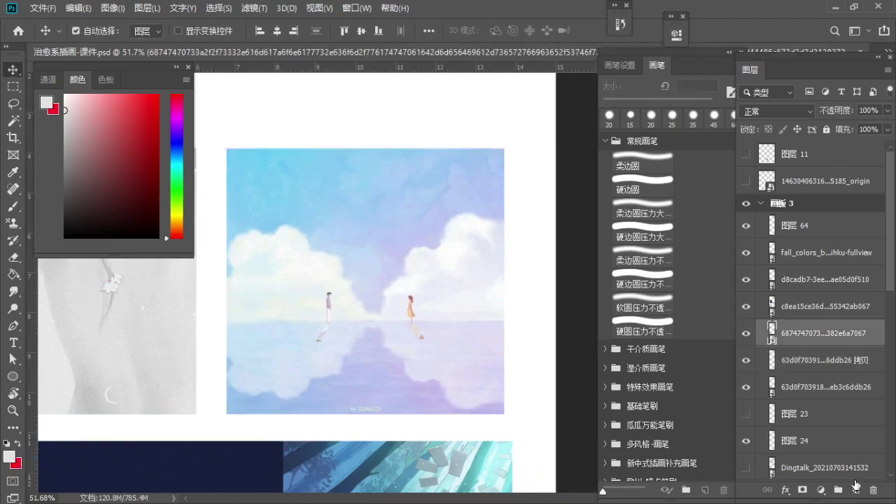
click(858, 489)
shift+click(833, 367)
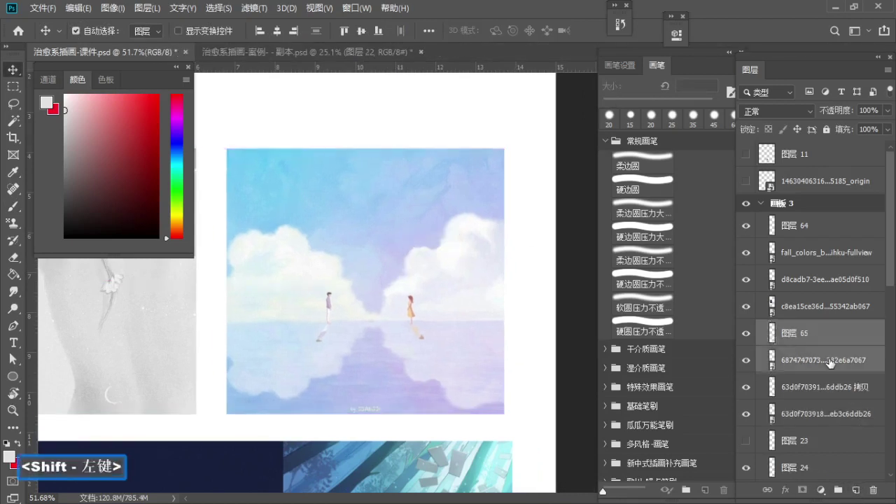
key(ctrl+e)
key(ctrl+shift+u)
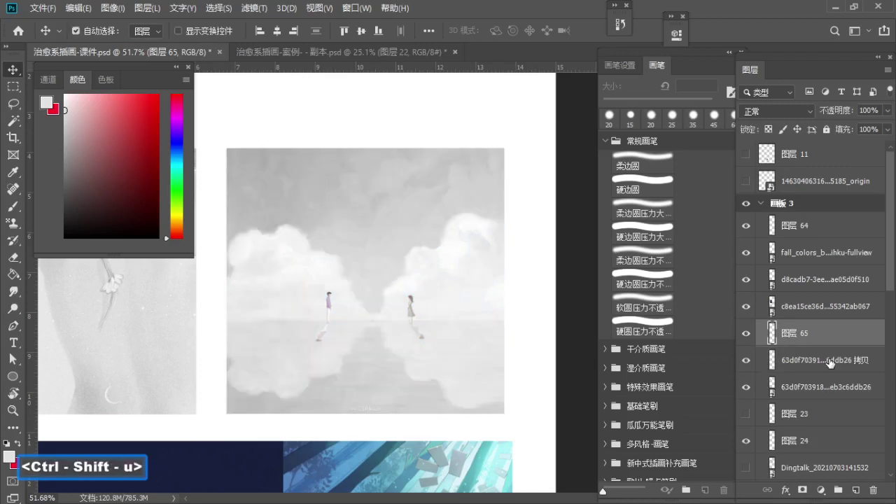
Step: Sample the sky, a figure's dark hair and the white clouds in the grayscale cloud picture to compare their brightness
key(b)
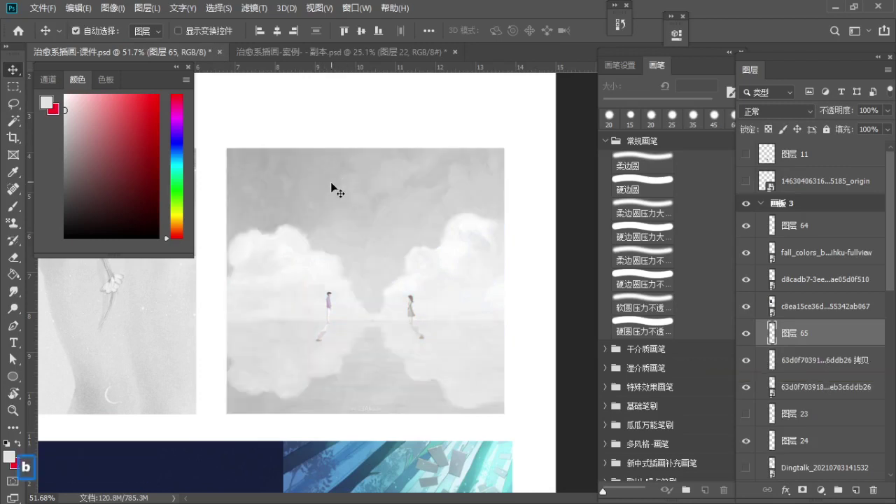
alt+click(345, 163)
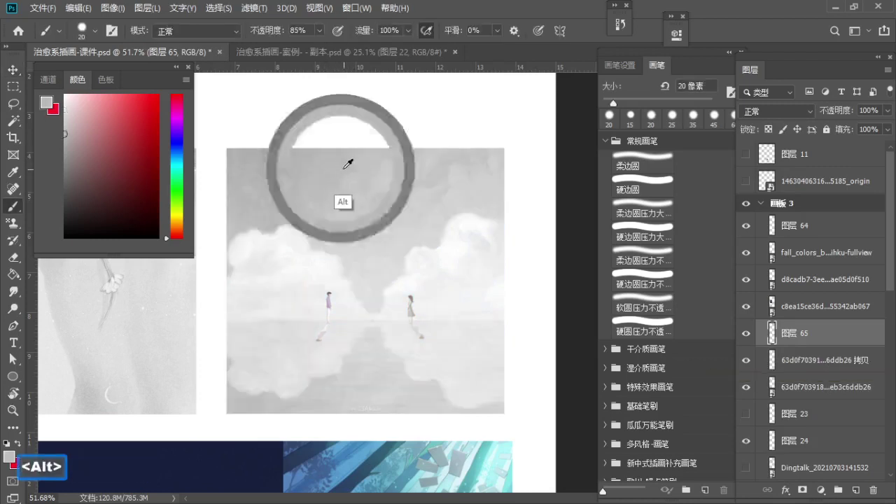
alt+click(330, 291)
alt+click(328, 294)
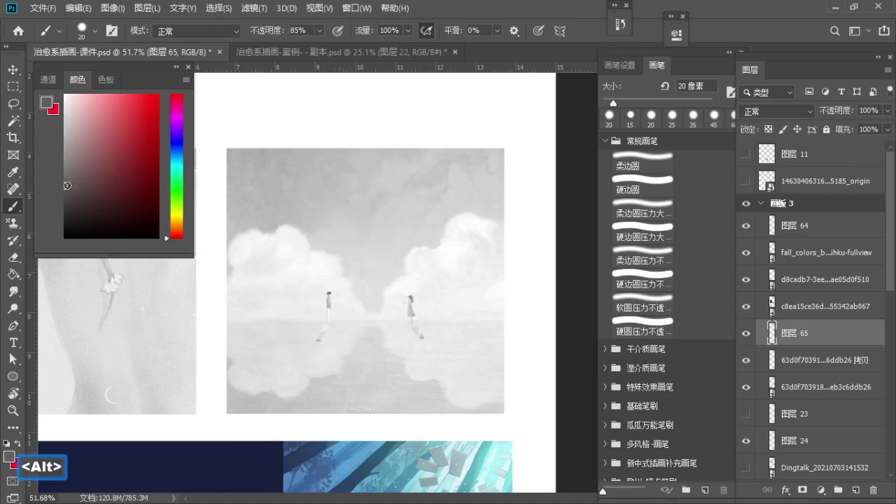
alt+click(301, 274)
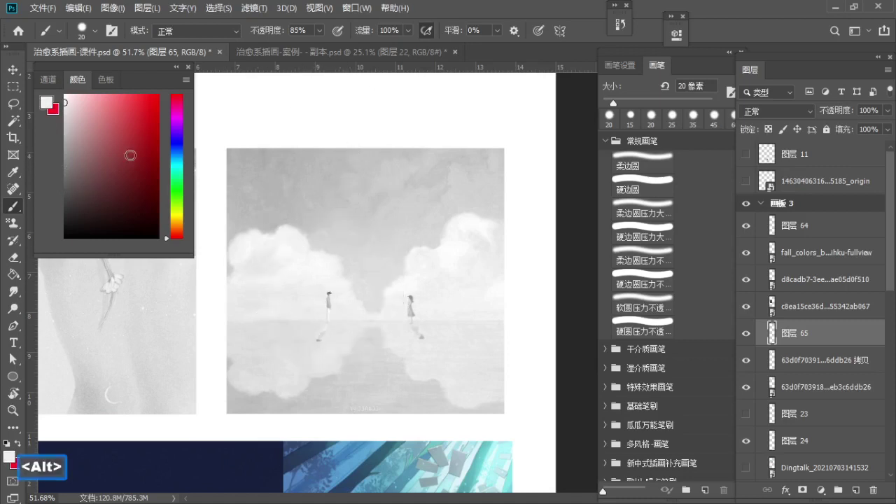
mouse_move(73, 107)
mouse_down()
mouse_move(55, 93)
mouse_move(62, 104)
mouse_up()
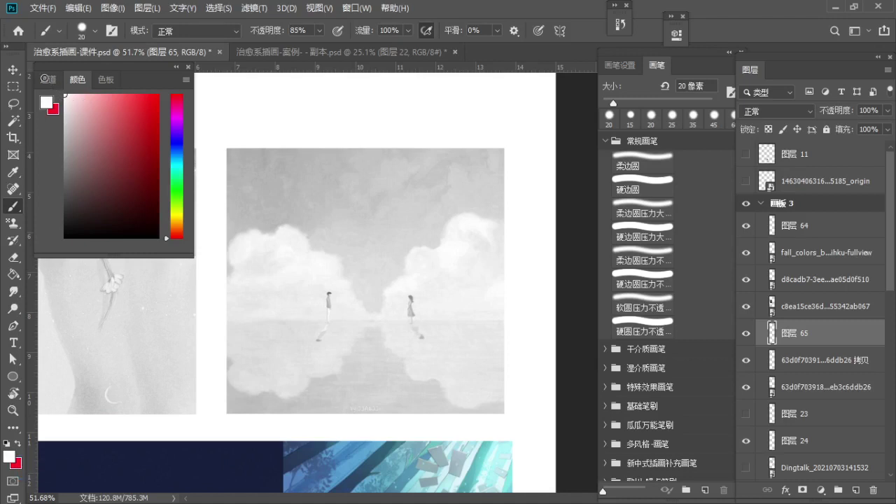
Step: Compare the two grayscale pictures side by side under the 多用低对比 heading
key(z)
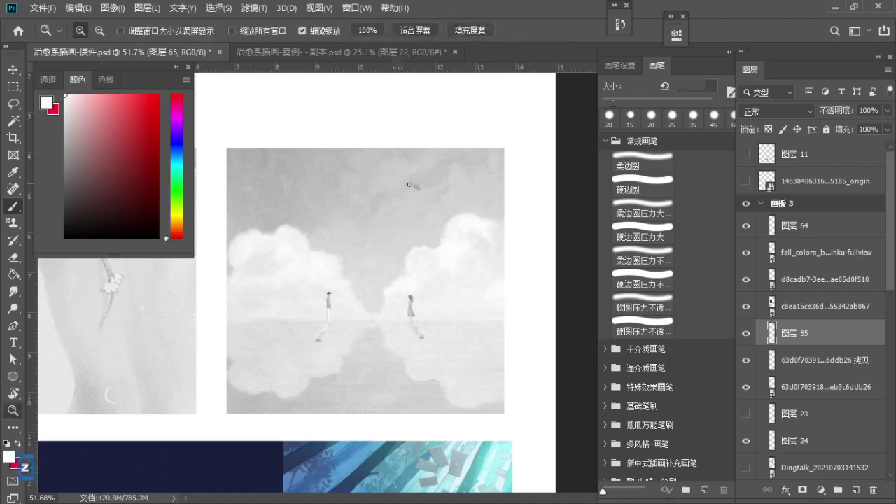
mouse_move(413, 177)
mouse_down()
mouse_move(390, 178)
mouse_move(365, 200)
mouse_up()
key(space)
drag(375, 208, 436, 196)
key(space)
drag(329, 167, 380, 212)
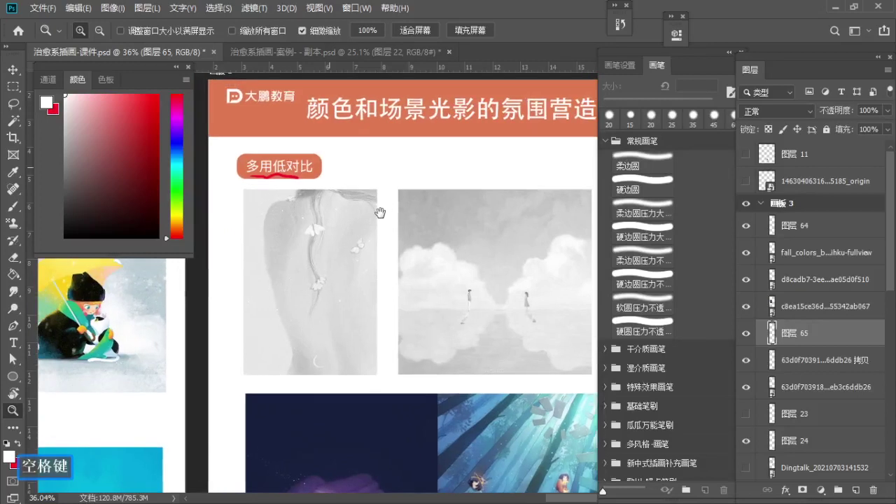
drag(294, 133, 342, 133)
Step: Try to circle the 多用低对比 heading in white and undo the strokes
key(b)
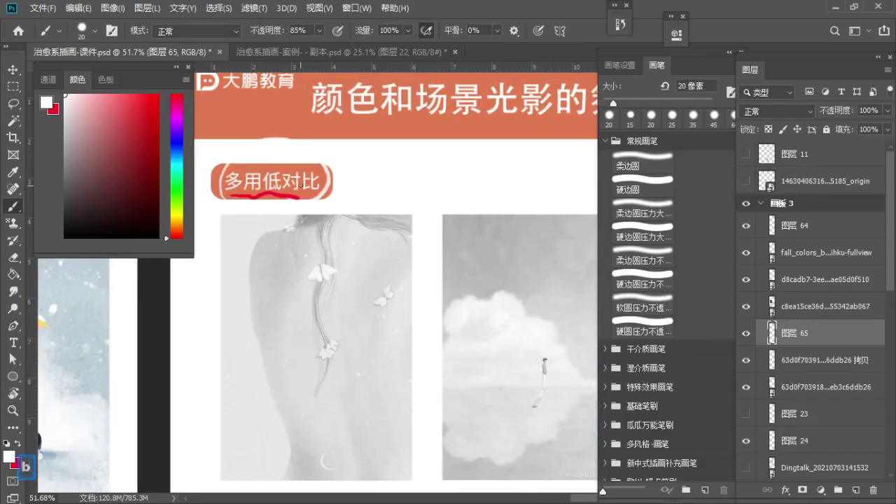
key(ctrl+z)
key(ctrl+z)
key(z)
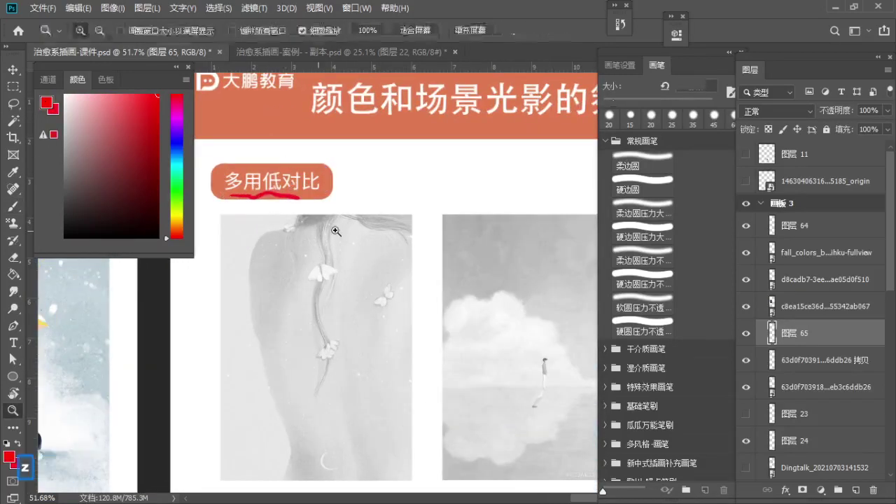
Step: Duplicate the layer of the picture with hands holding a glowing purple light
drag(350, 231, 308, 241)
key(space)
drag(340, 310, 300, 254)
key(space)
mouse_move(319, 297)
mouse_down()
mouse_move(300, 185)
mouse_move(344, 256)
mouse_up()
key(b)
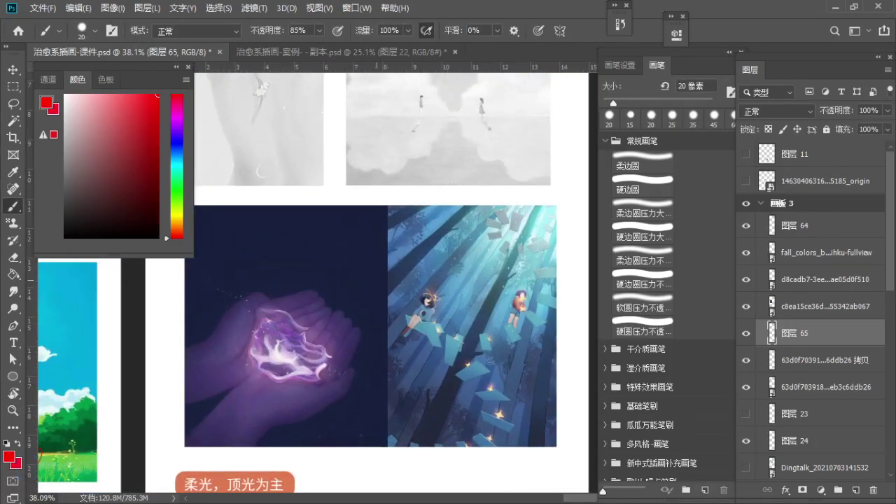
key(v)
drag(307, 277, 301, 277)
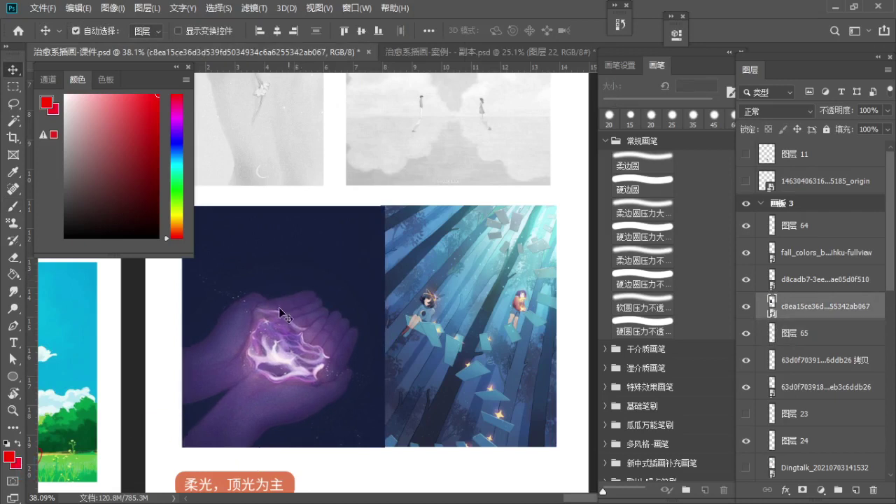
key(ctrl+j)
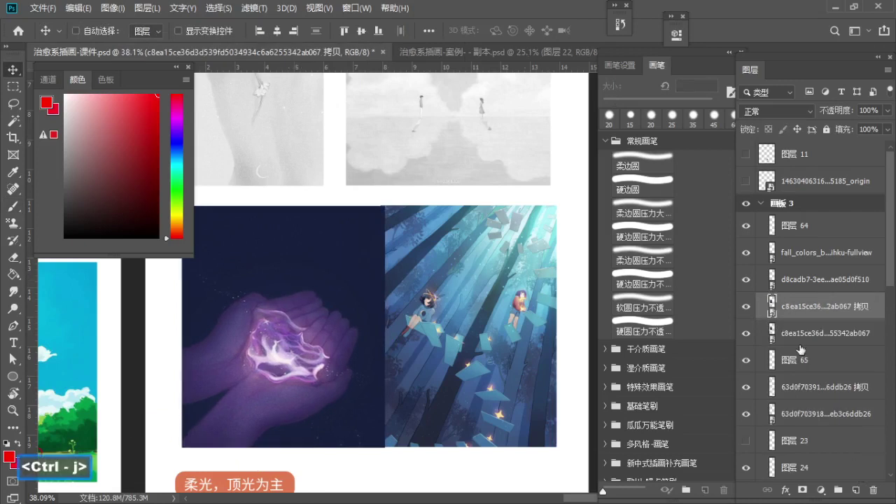
Step: Merge the duplicated hands picture with a new empty layer and desaturate it
click(855, 490)
shift+click(827, 335)
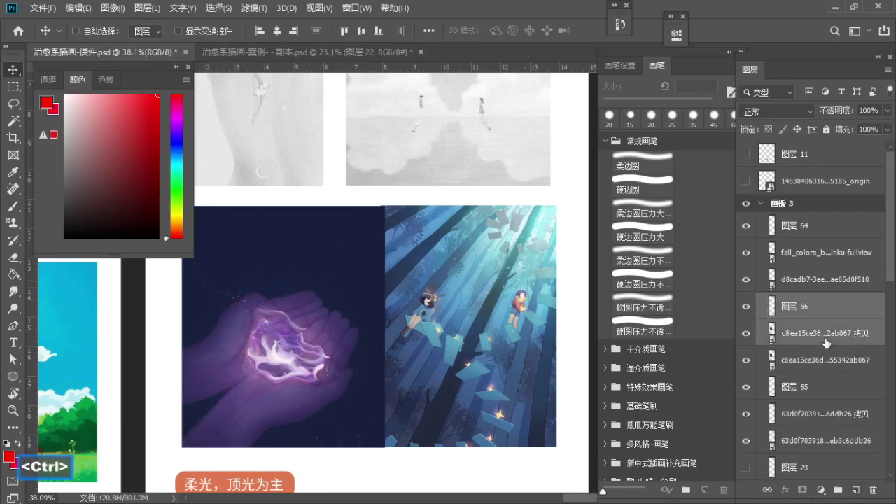
key(ctrl+e)
key(ctrl+shift+u)
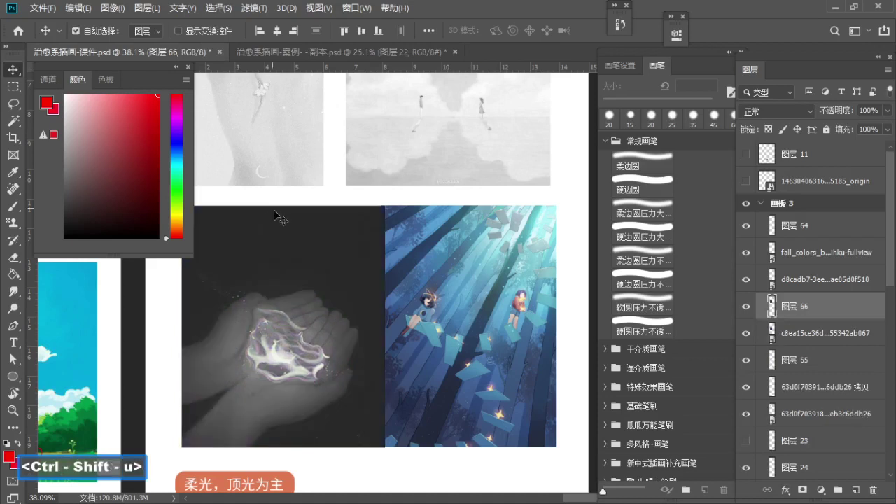
Step: Sample the dark background, the hands and the bright light in the grayscale hands picture to compare their brightness
key(b)
alt+click(288, 245)
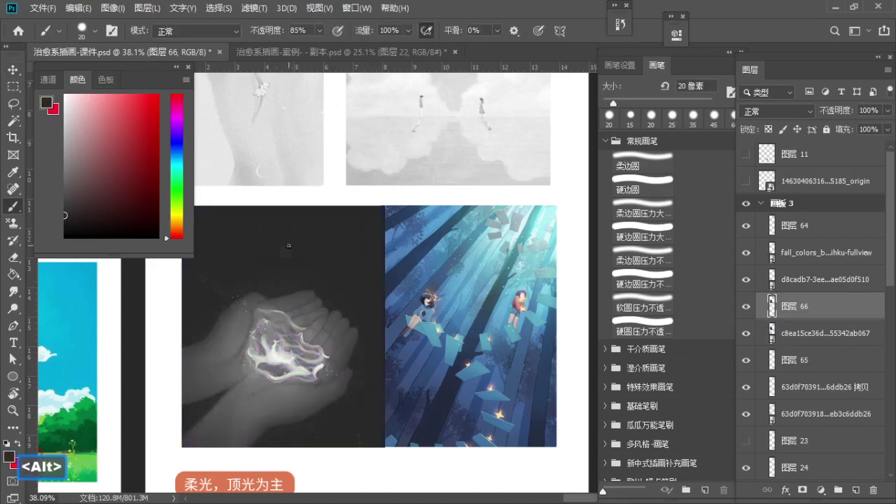
drag(289, 262, 301, 240)
alt+click(311, 222)
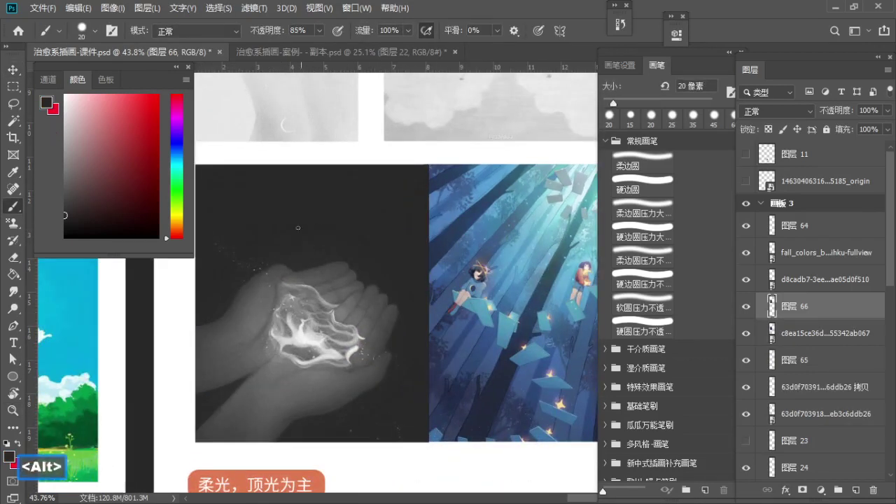
key(z)
mouse_move(280, 283)
mouse_down()
mouse_move(298, 284)
mouse_move(284, 257)
mouse_up()
key(b)
alt+click(257, 266)
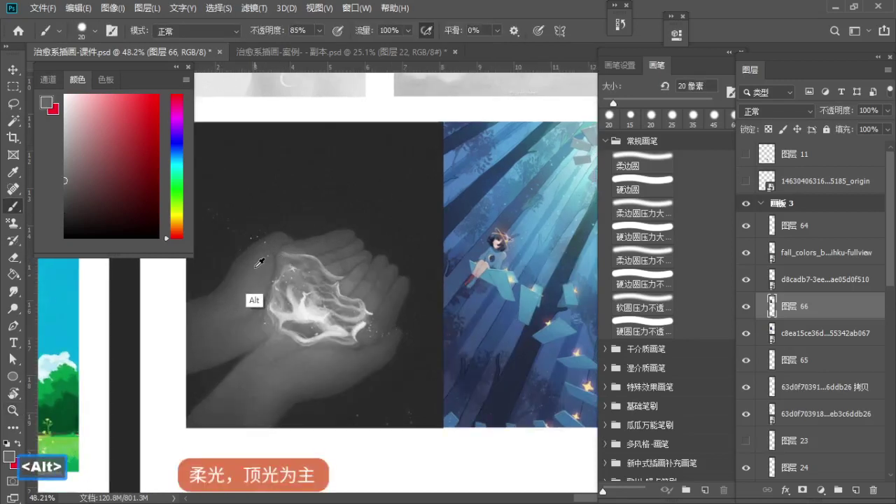
alt+click(311, 307)
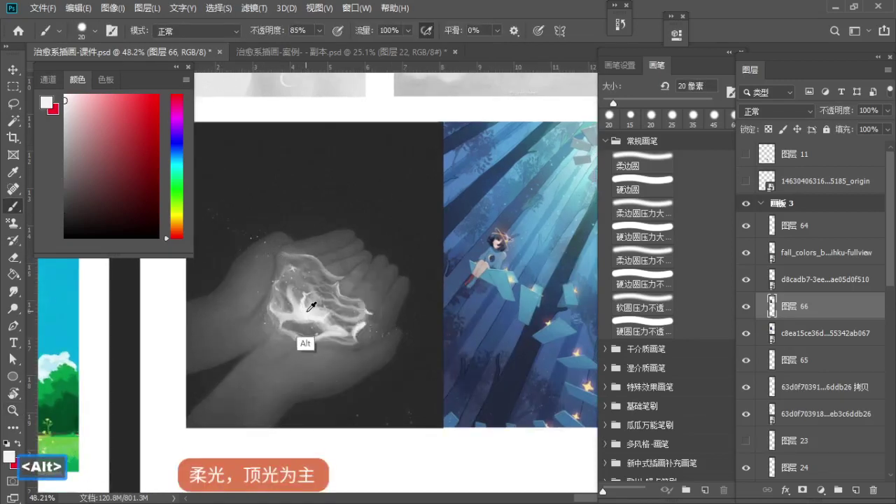
key(space)
drag(321, 276, 311, 323)
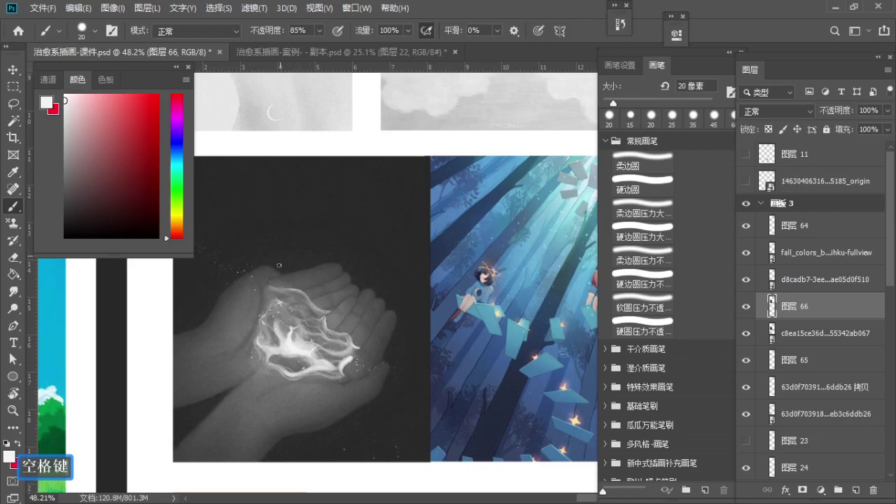
Step: Compare tones sampled from the upper grayscale pictures with the dark background and bright light of the hands picture
drag(290, 292, 312, 268)
key(space)
drag(331, 144, 317, 240)
key(z)
mouse_move(359, 199)
mouse_down()
mouse_move(364, 218)
mouse_move(327, 180)
mouse_move(305, 218)
mouse_move(292, 222)
mouse_up()
key(space)
key(b)
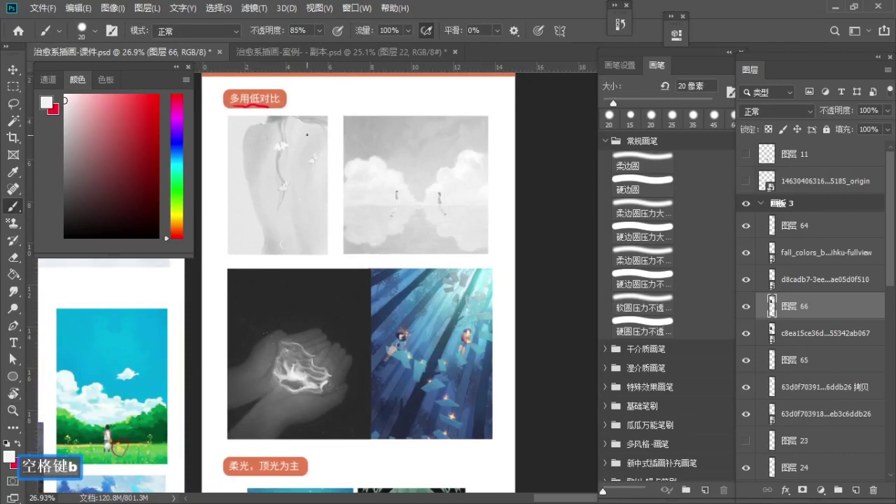
alt+click(311, 131)
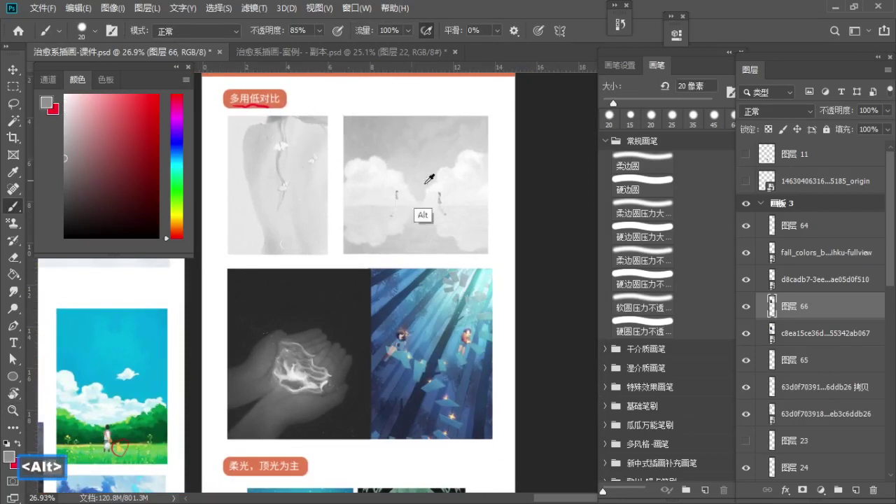
alt+click(321, 310)
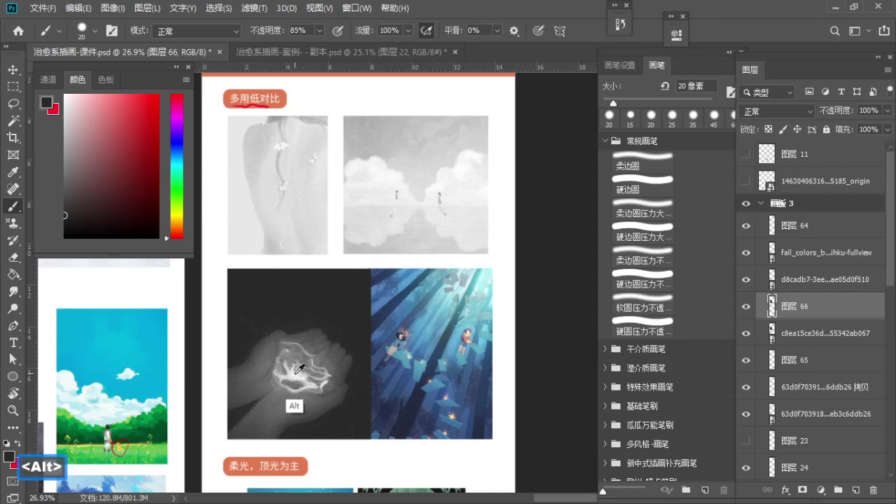
alt+click(296, 370)
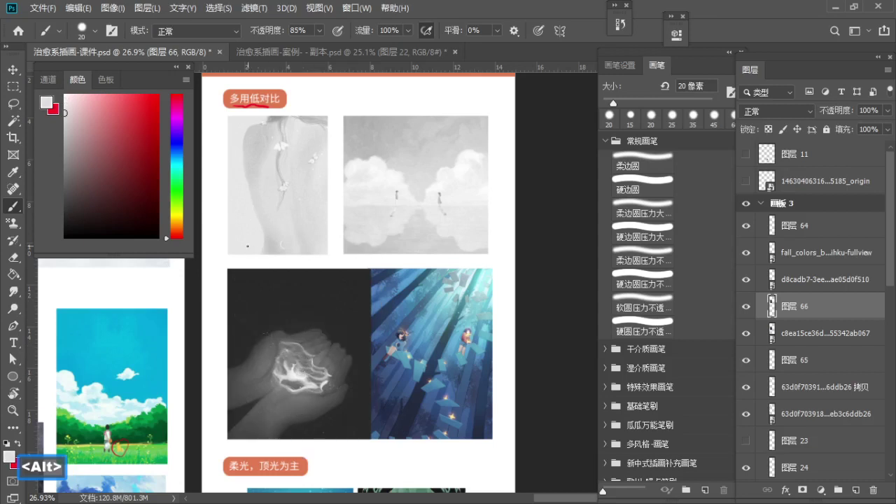
Step: Hide the grayscale copy of the hands picture to show its original colours
key(z)
click(327, 332)
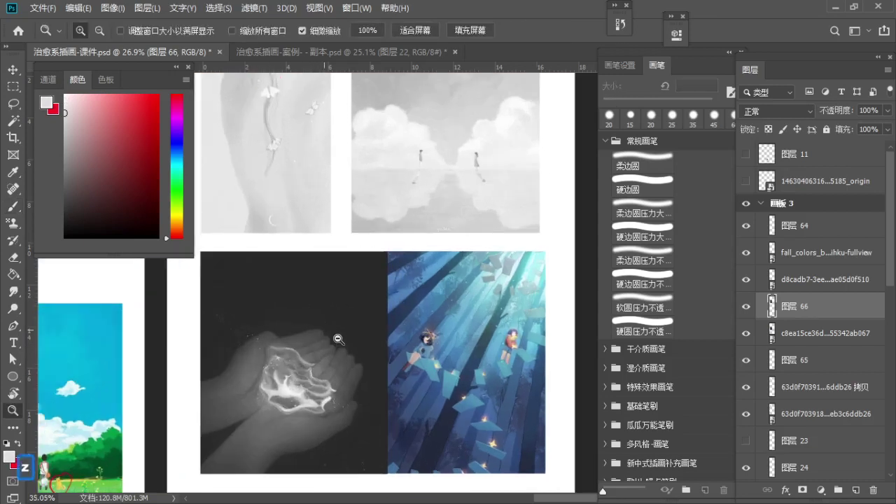
alt+click(337, 339)
key(b)
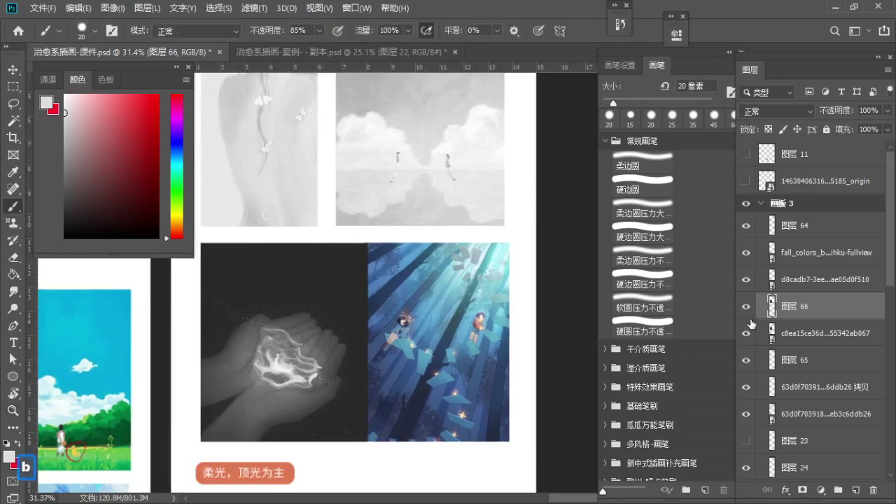
click(745, 307)
key(z)
click(255, 327)
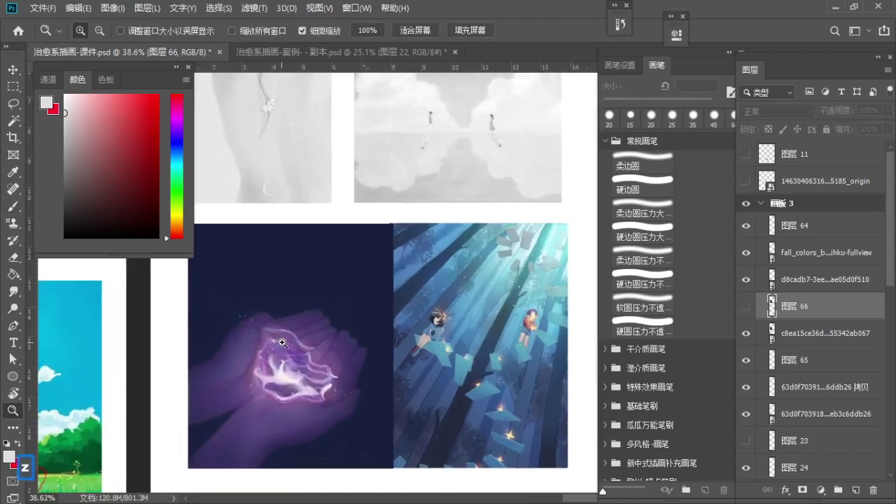
key(b)
Step: Add an empty layer and sample the dark blue background and the near-white light in the coloured hands picture
click(855, 490)
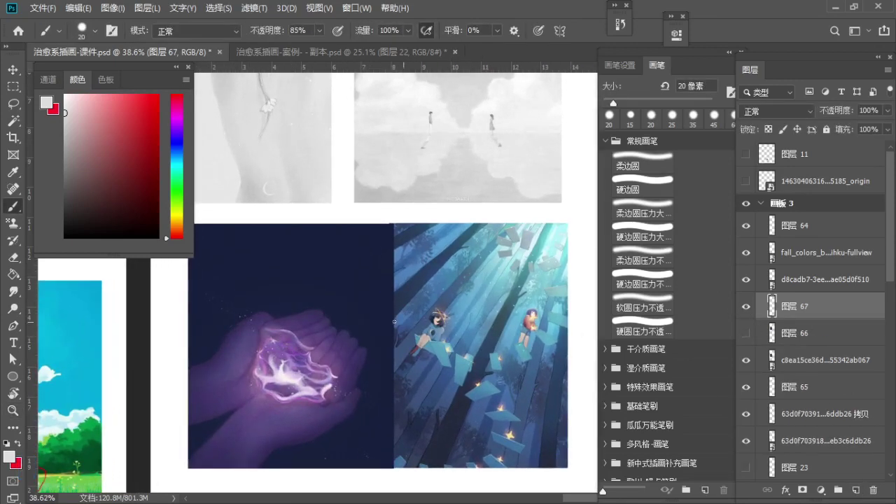
scroll(280, 301, down, 2)
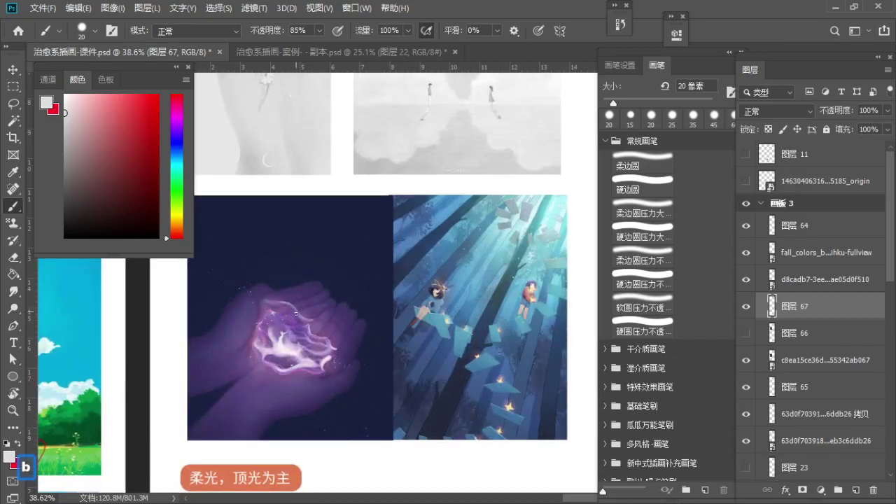
alt+click(320, 260)
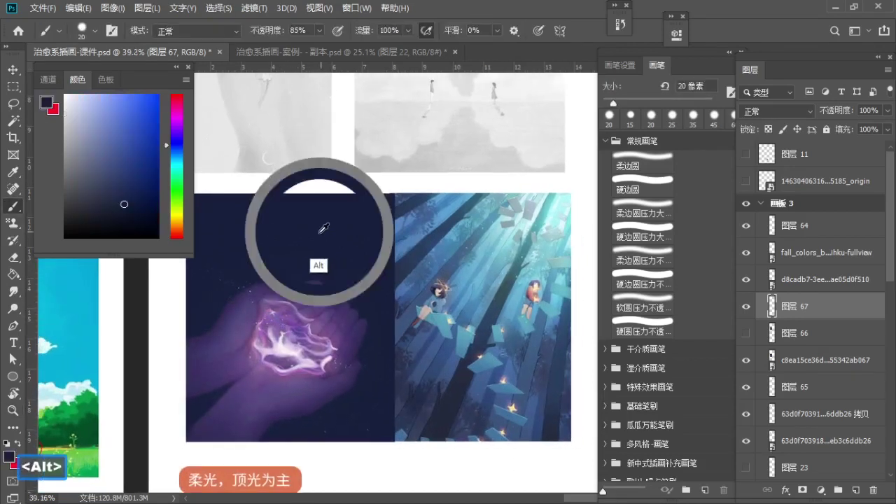
alt+click(282, 346)
alt+click(282, 348)
alt+click(281, 348)
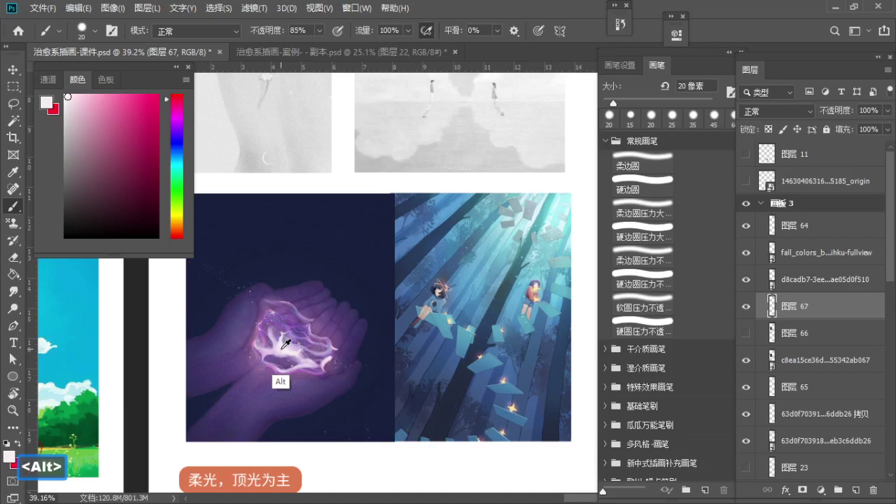
Step: Try to circle the glowing light in the hands with a 40 px red brush and undo the strokes
key(bracketright)
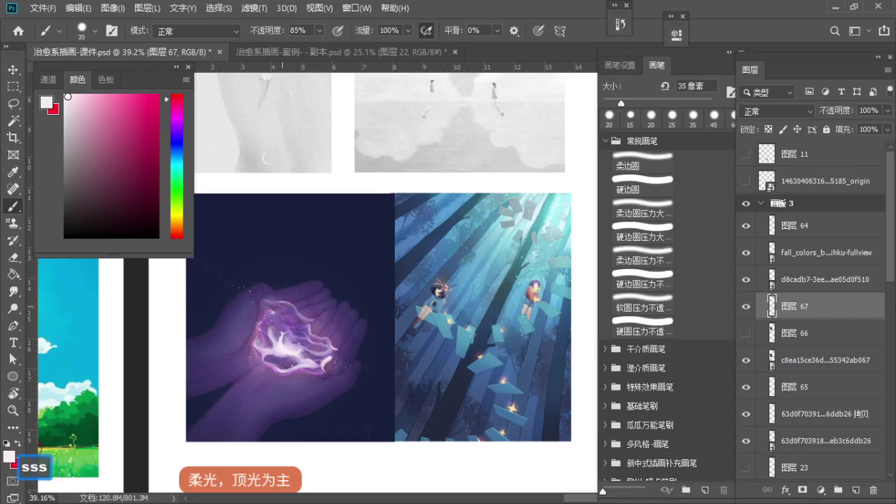
key(bracketright)
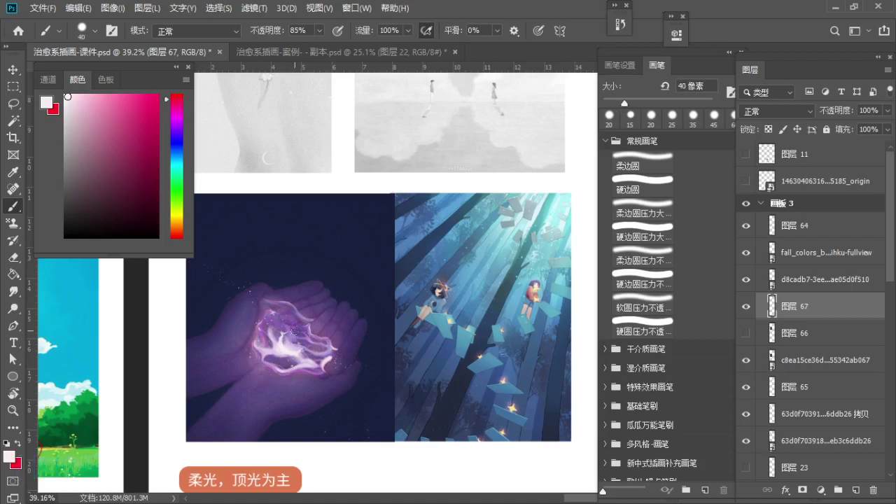
click(157, 96)
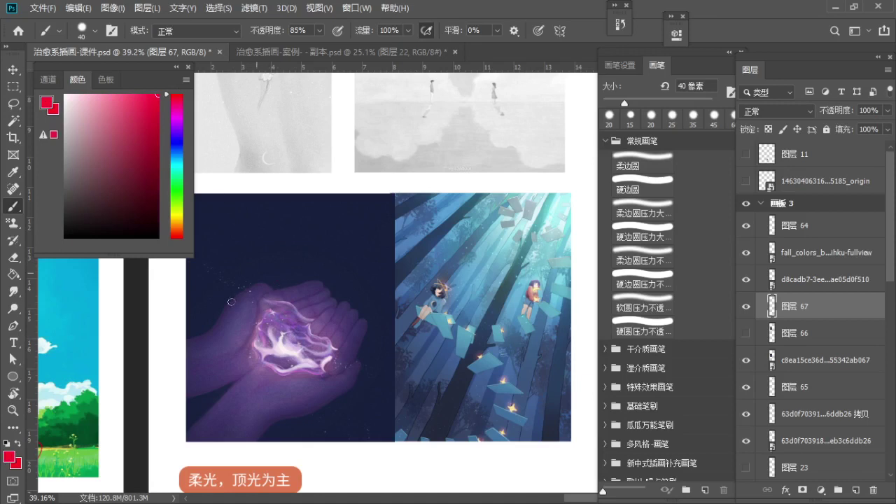
mouse_move(231, 301)
mouse_down()
mouse_move(346, 386)
mouse_move(275, 270)
mouse_up()
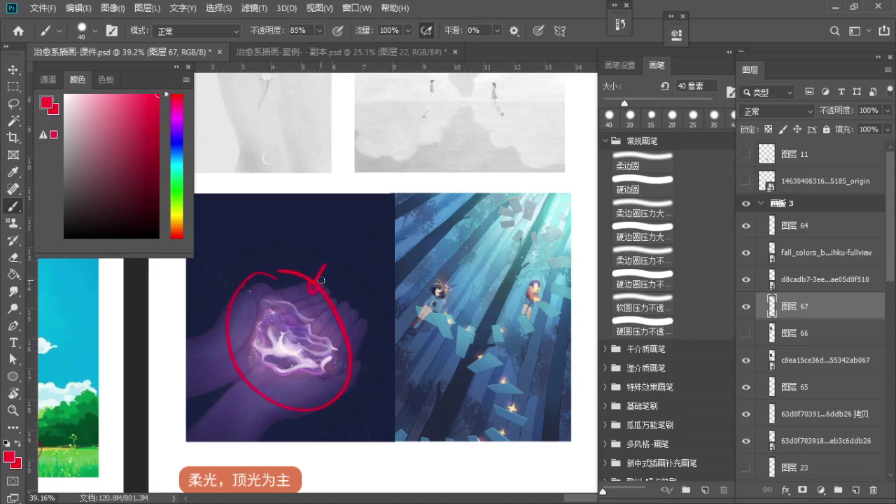
key(space)
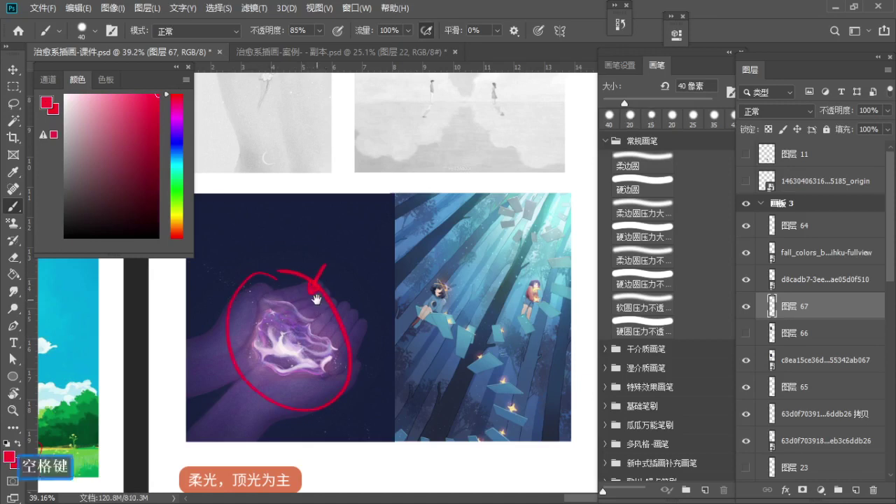
drag(310, 296, 225, 305)
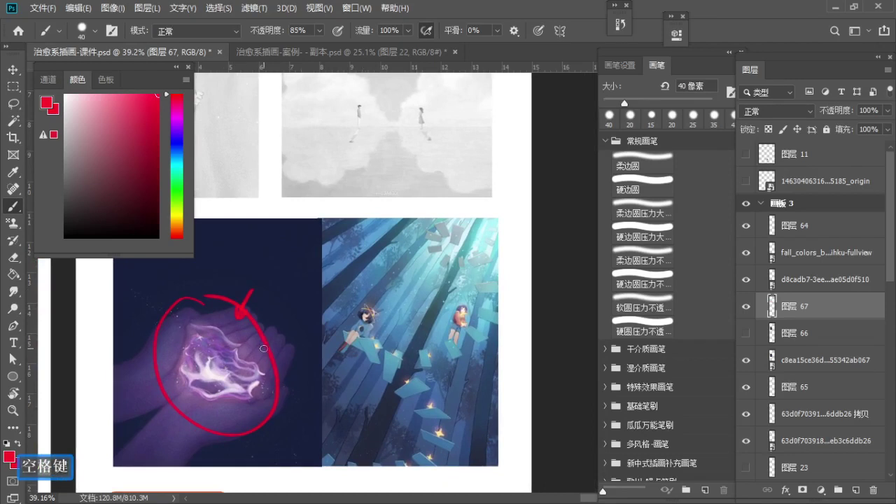
key(ctrl+z)
key(space)
key(ctrl+z)
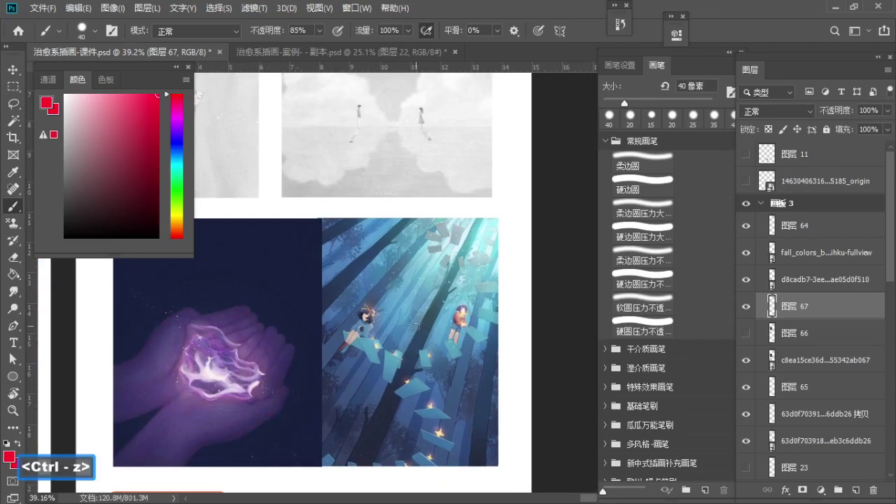
Step: Duplicate the layer of the blue forest picture with slanting light beams
key(v)
drag(403, 321, 391, 298)
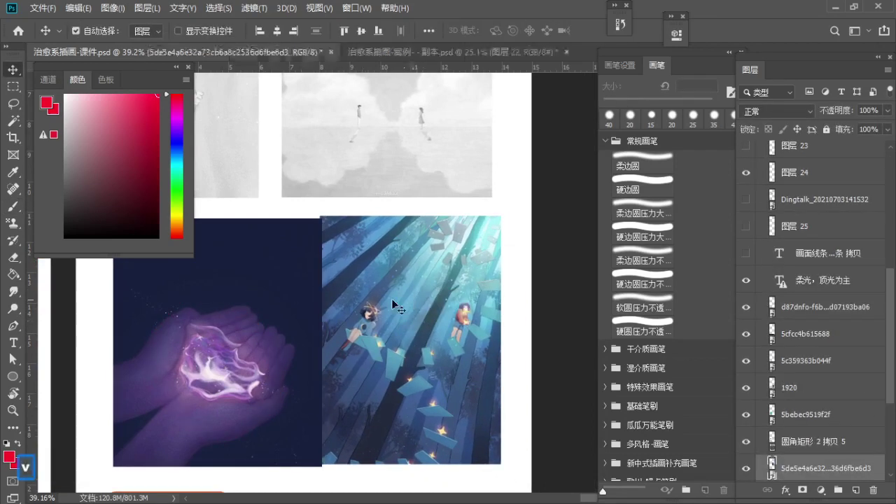
key(ctrl)
key(ctrl+j)
Step: Merge the duplicated forest picture with a new empty layer and desaturate it
click(855, 490)
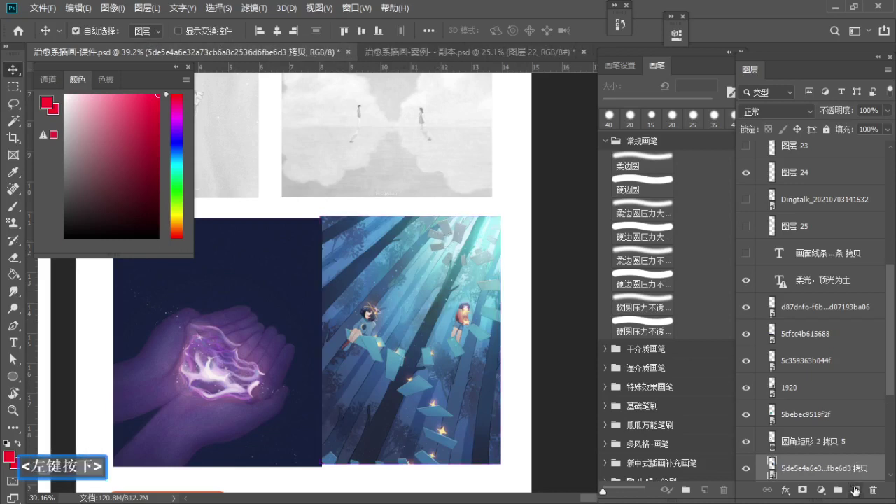
scroll(857, 442, down, 3)
shift+click(814, 361)
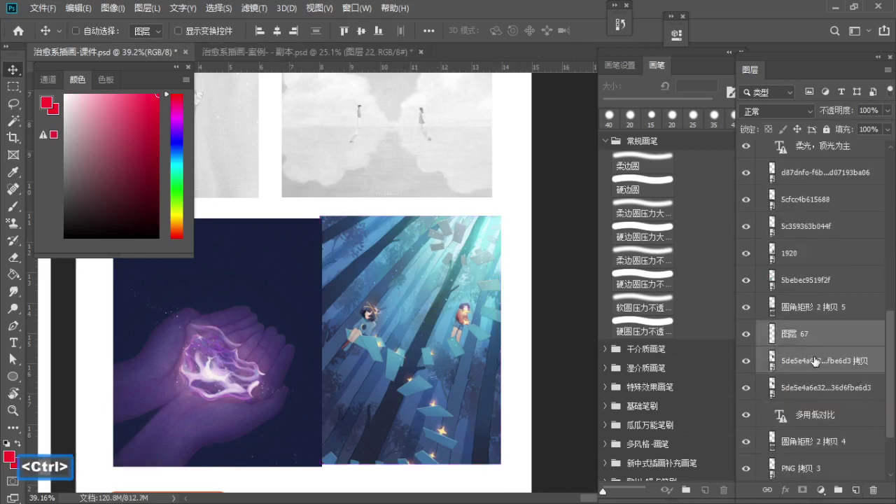
key(ctrl+e)
key(ctrl+shift+u)
Step: Sample a dark tree trunk and the bright light near the upper edge of the grayscale forest picture to compare their brightness
key(space)
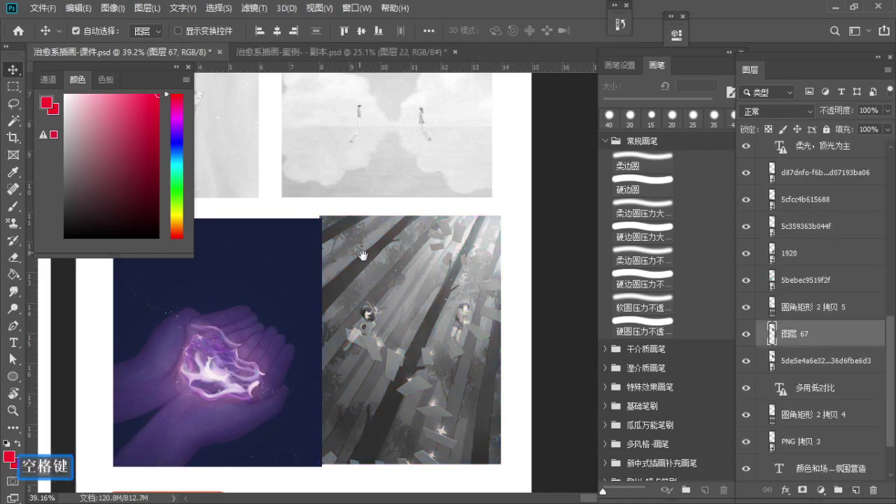
drag(387, 284, 380, 241)
key(b)
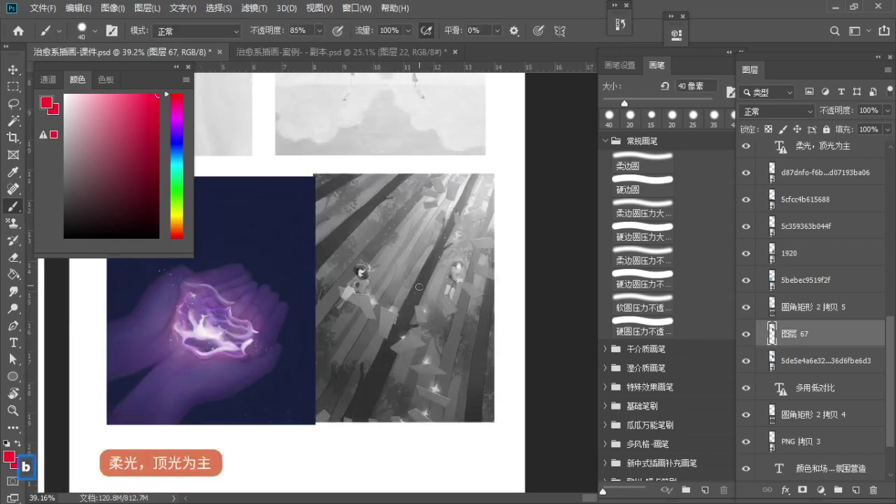
alt+click(414, 296)
alt+click(414, 296)
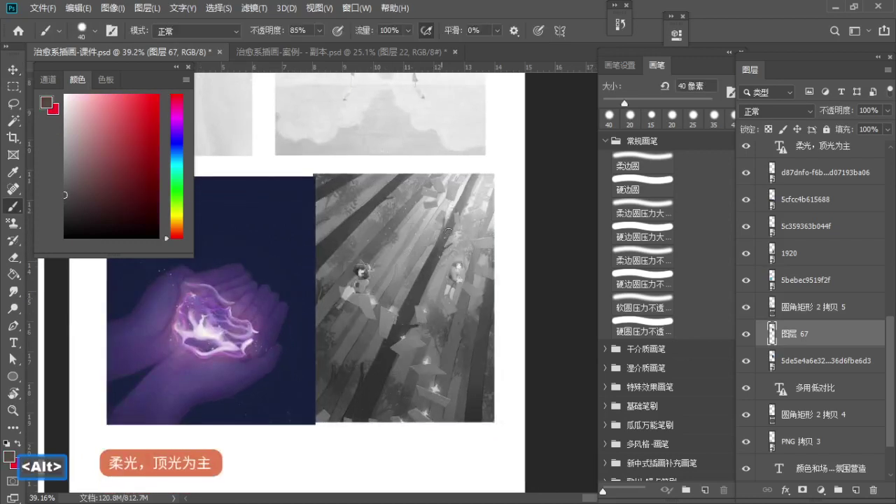
alt+click(464, 184)
alt+click(467, 179)
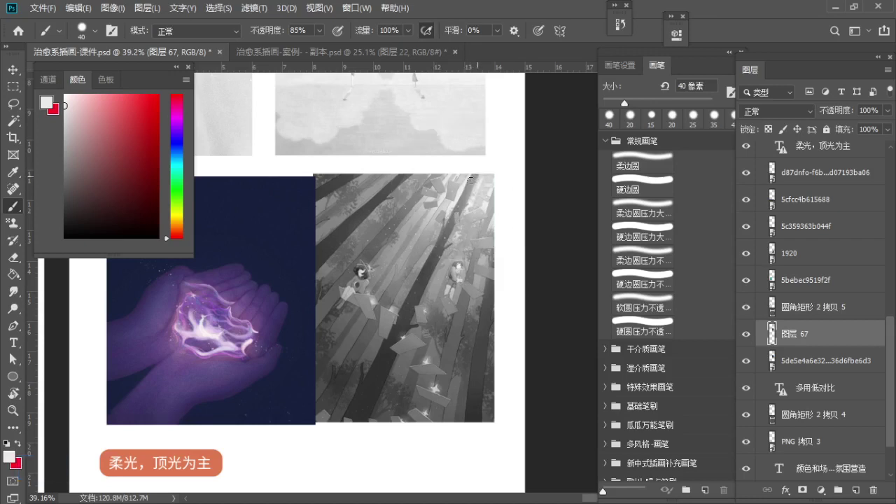
Step: Circle the two floating figures in the grayscale forest picture and delete the grayscale layer 图层 67
drag(376, 253, 354, 309)
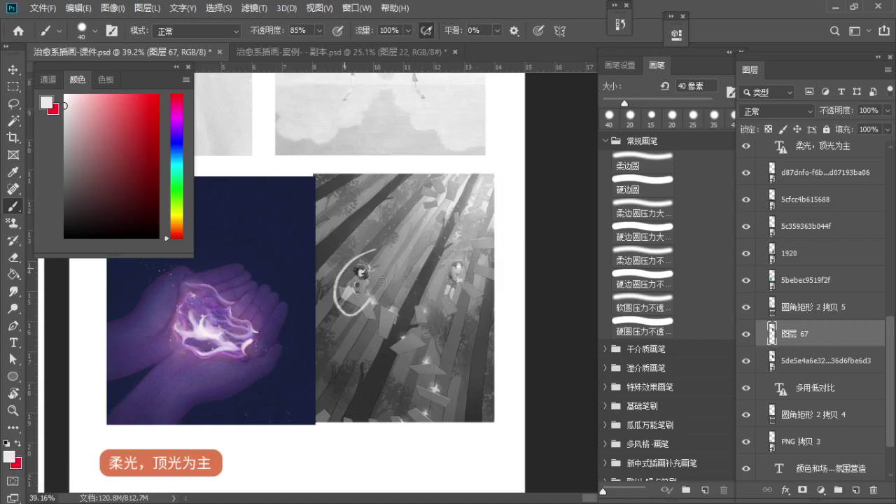
drag(452, 260, 445, 264)
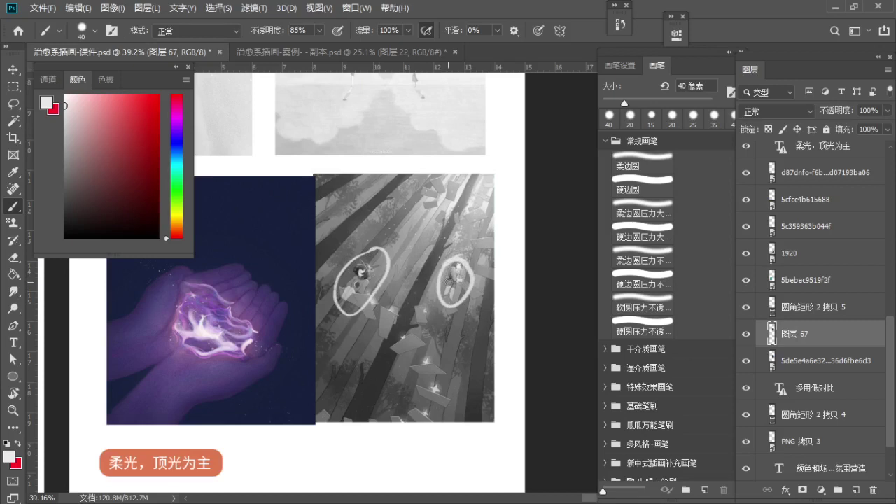
key(ctrl+z)
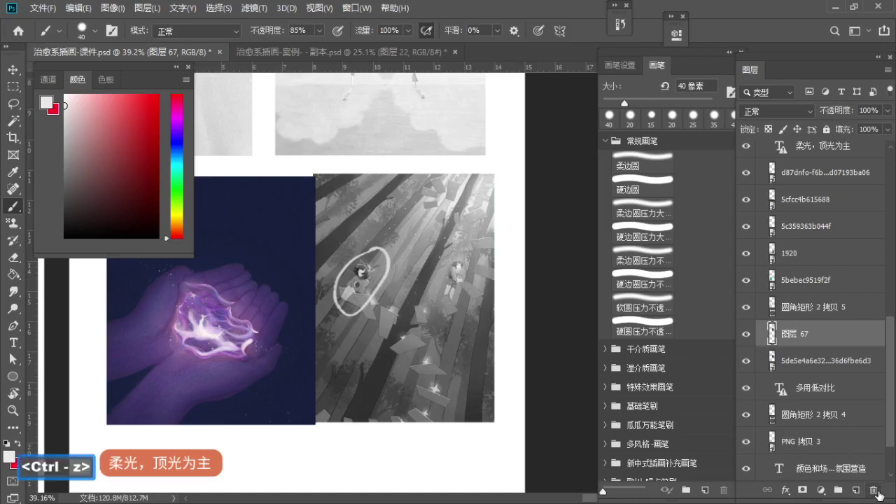
click(878, 491)
Step: Move the glowing-hands picture and the blue forest picture slightly so their upper edges line up side by side
key(z)
mouse_move(390, 247)
mouse_down()
mouse_move(416, 305)
mouse_move(446, 282)
mouse_move(439, 264)
mouse_up()
key(v)
drag(335, 294, 329, 300)
drag(430, 300, 430, 306)
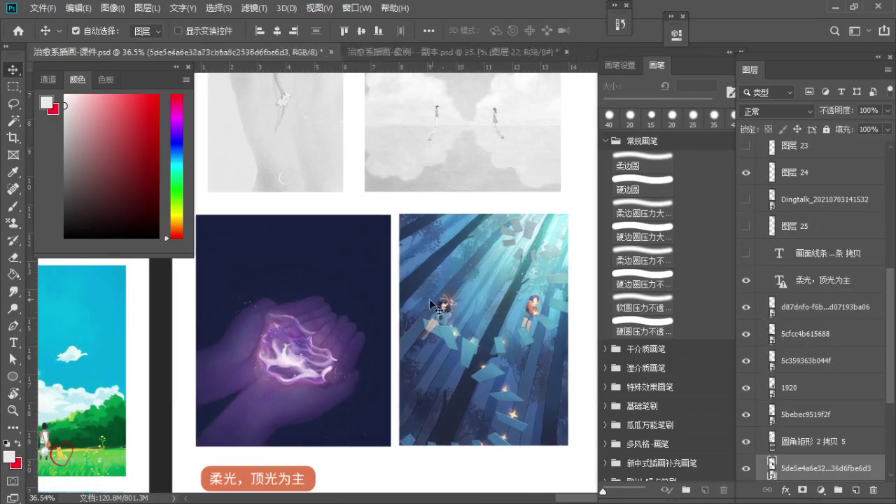
mouse_move(301, 327)
mouse_down()
mouse_move(302, 349)
mouse_move(304, 334)
mouse_up()
drag(434, 299, 434, 309)
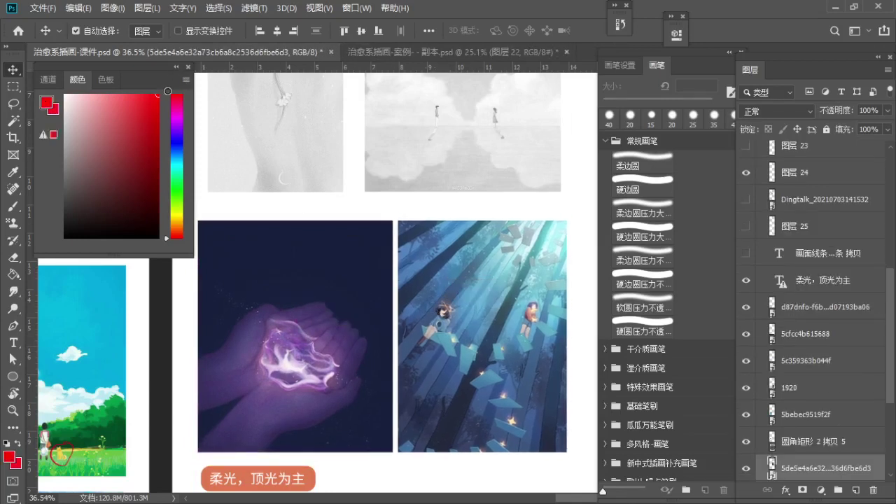
Step: On layer 图层 64, paint a red number 1 before the 多用低对比 label with a 30 px brush
key(z)
click(175, 67)
drag(253, 241, 196, 239)
key(space)
drag(235, 213, 222, 277)
drag(247, 148, 272, 150)
key(b)
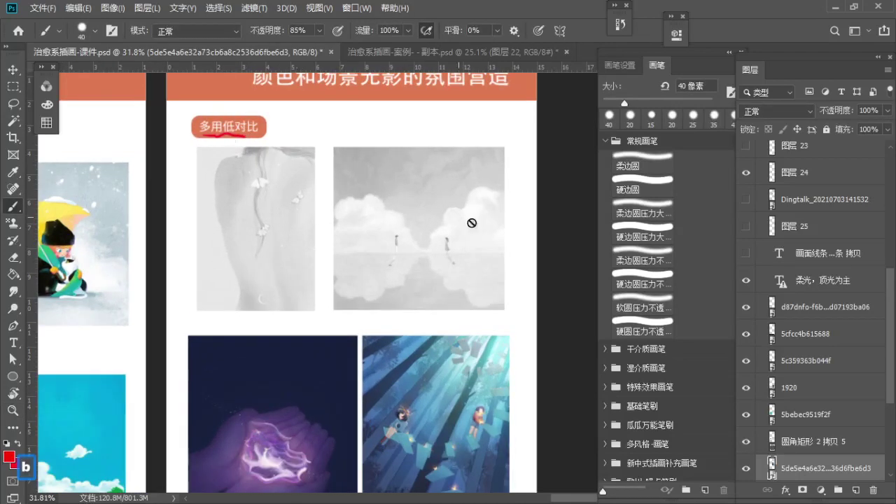
scroll(846, 247, up, 5)
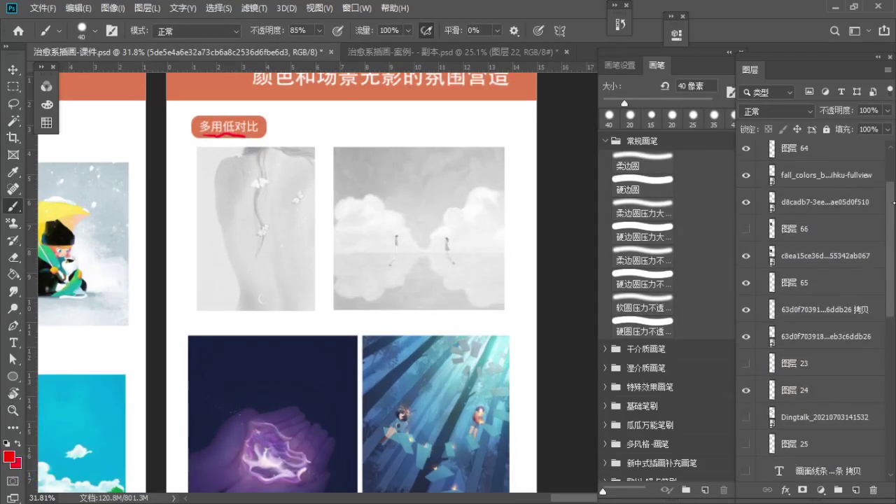
scroll(840, 204, up, 2)
click(808, 225)
key(bracketleft)
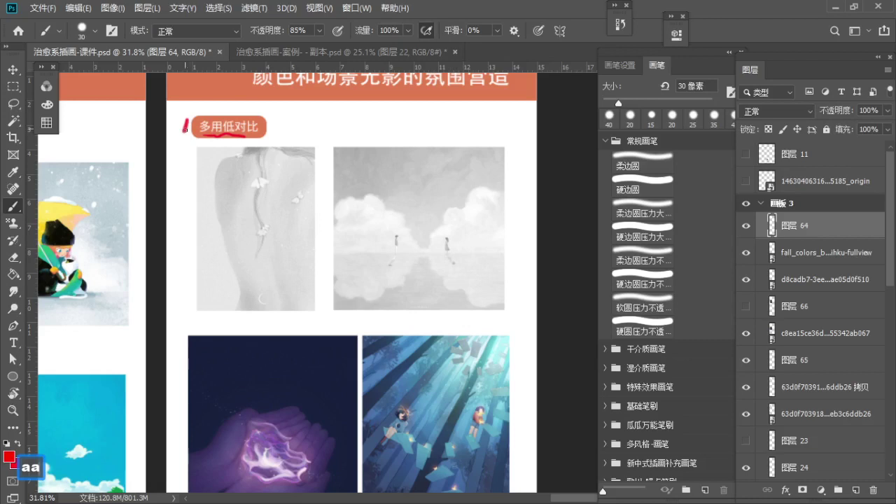
Step: Handwrite the red heading "2. 高对比度:" above the glowing-hands picture with a 25 px brush, redoing the faulty strokes
key(space)
drag(254, 221, 262, 197)
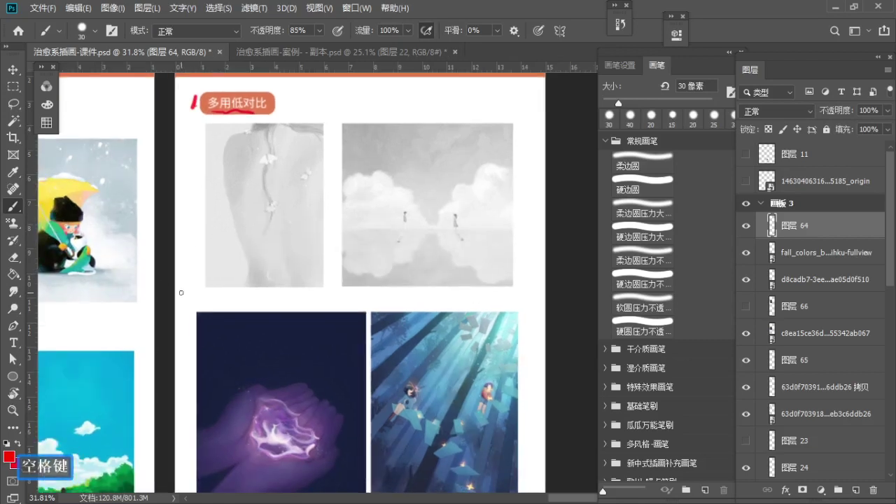
drag(181, 294, 191, 308)
click(196, 308)
key(bracketleft)
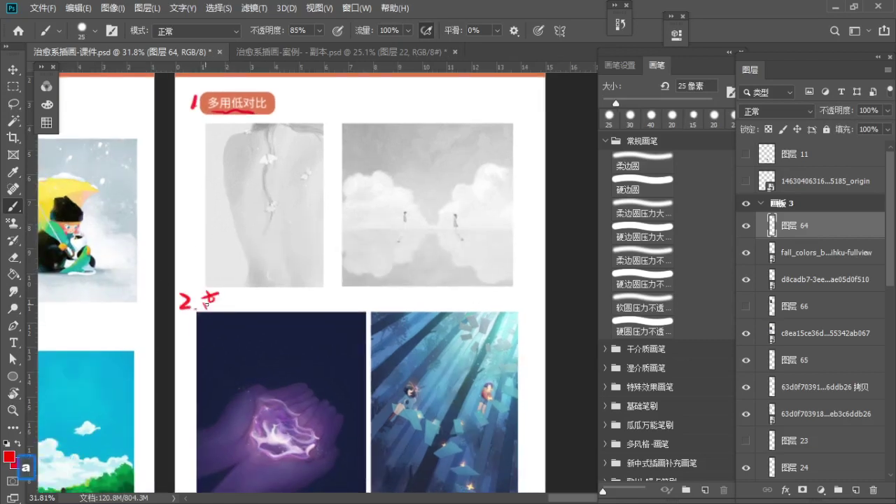
key(ctrl+z)
key(ctrl+z)
key(ctrl+z)
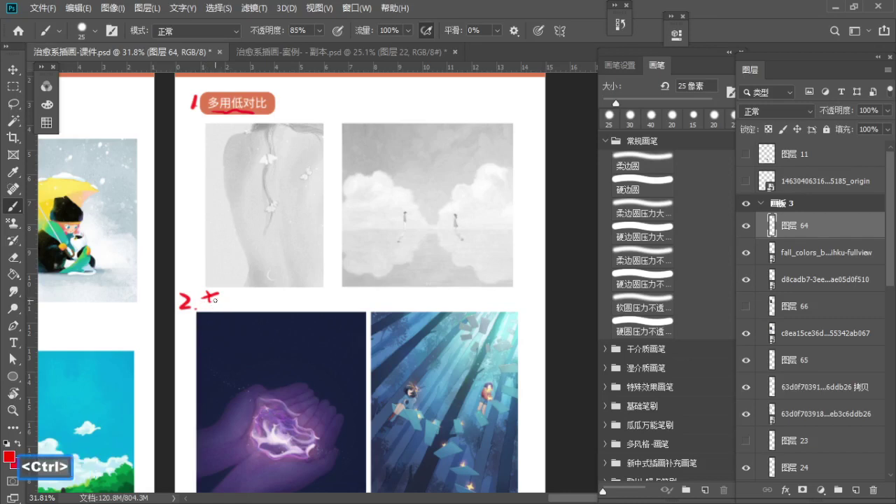
drag(207, 308, 229, 302)
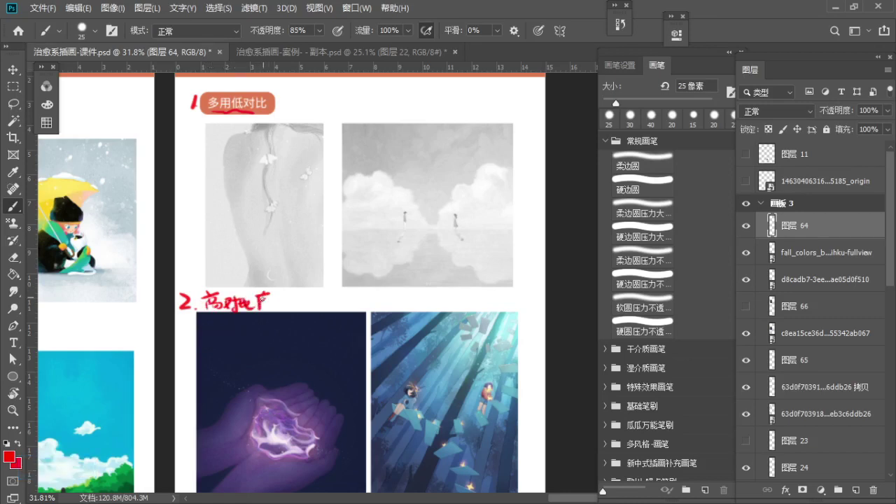
key(space)
drag(273, 302, 240, 179)
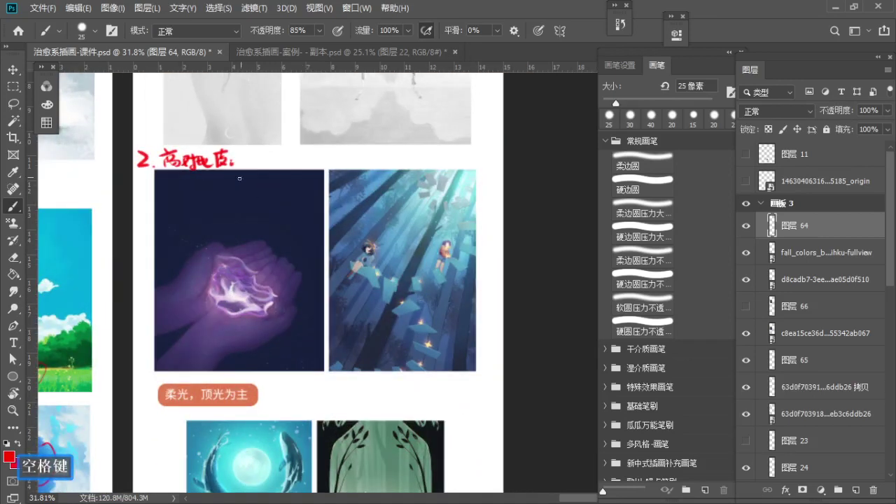
Step: Sample the dark navy background of the glowing-hands picture and set the brush colour back to red
alt+click(271, 196)
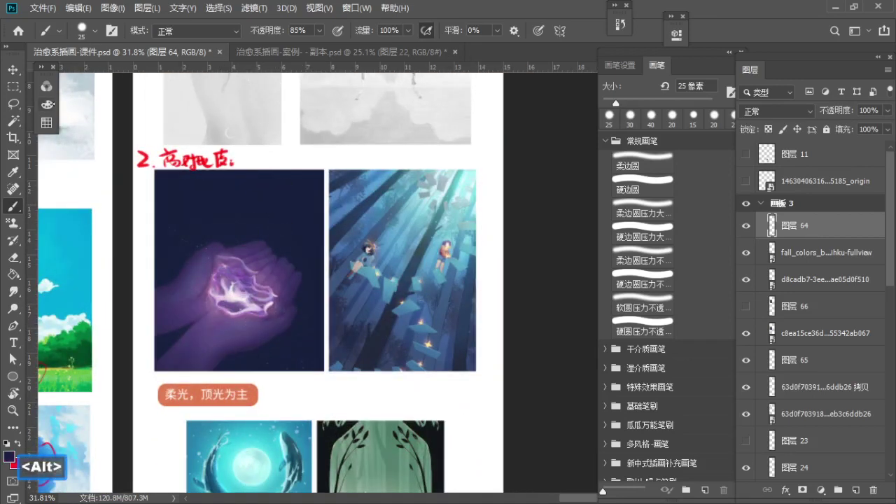
click(49, 104)
click(179, 106)
click(201, 100)
click(195, 82)
Step: Continue the handwritten second heading with the red note "主体物一定是最高", using a 20 px brush
key(space)
mouse_move(249, 172)
mouse_down()
mouse_move(265, 204)
mouse_move(273, 203)
mouse_up()
key(z)
key(b)
key(a)
mouse_move(274, 194)
mouse_down()
mouse_move(290, 205)
mouse_move(270, 232)
mouse_up()
key(ctrl+z)
key(ctrl+z)
key(ctrl+z)
key(space)
key(z)
mouse_move(227, 195)
mouse_down()
mouse_move(245, 194)
mouse_move(233, 169)
mouse_move(250, 169)
mouse_up()
key(space)
Step: Undo the strokes of the handwritten note's last character and rewrite it
key(ctrl+z)
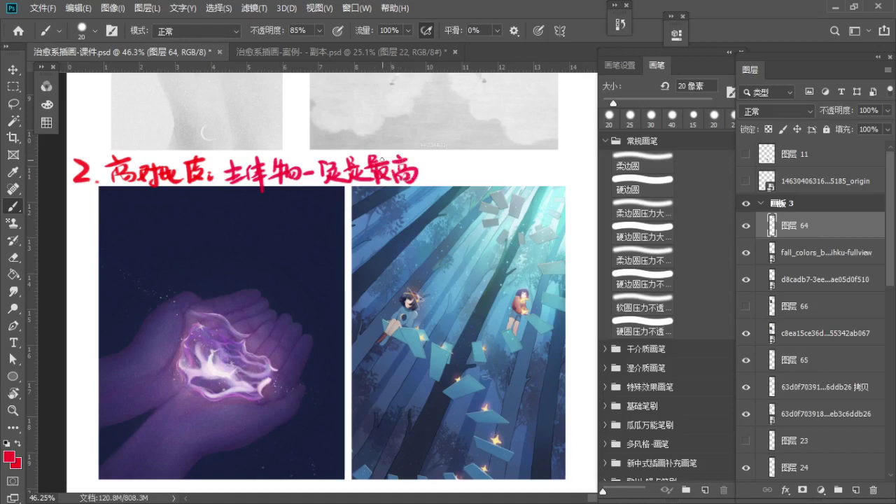
key(ctrl+z)
key(ctrl+z)
key(ctrl+z)
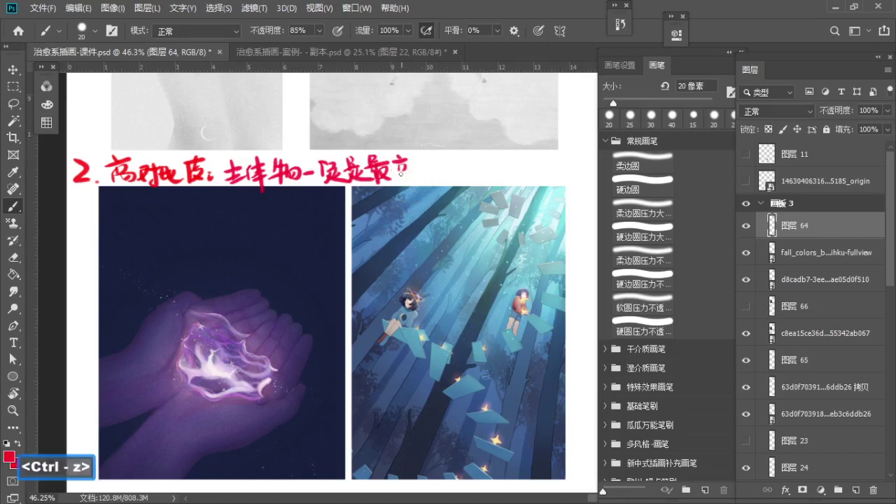
mouse_move(406, 177)
mouse_down()
mouse_move(414, 181)
mouse_move(368, 149)
mouse_up()
Step: Underline the 柔光，顶光为主 label with a wavy red 20 px brush stroke
key(z)
key(space)
drag(368, 148, 334, 249)
key(space)
drag(355, 197, 349, 226)
key(space)
drag(386, 357, 389, 169)
drag(409, 260, 412, 142)
drag(419, 219, 392, 158)
key(space)
drag(344, 136, 372, 159)
key(b)
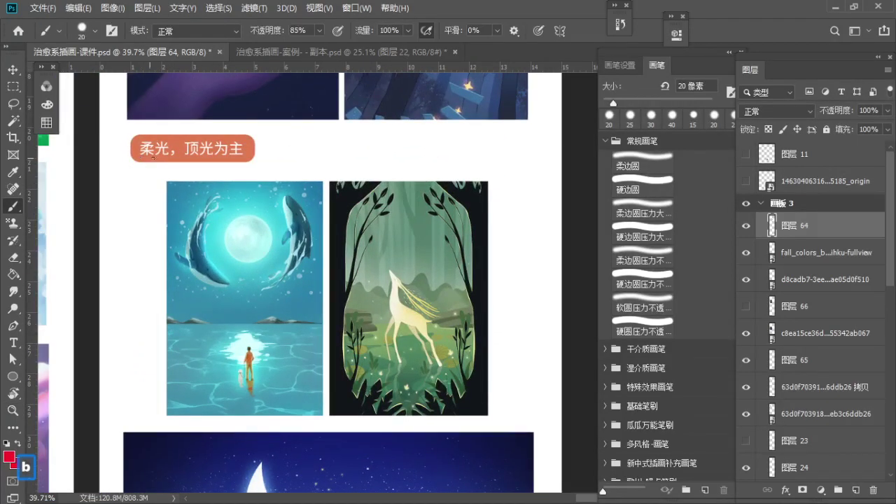
key(space)
drag(316, 235, 320, 250)
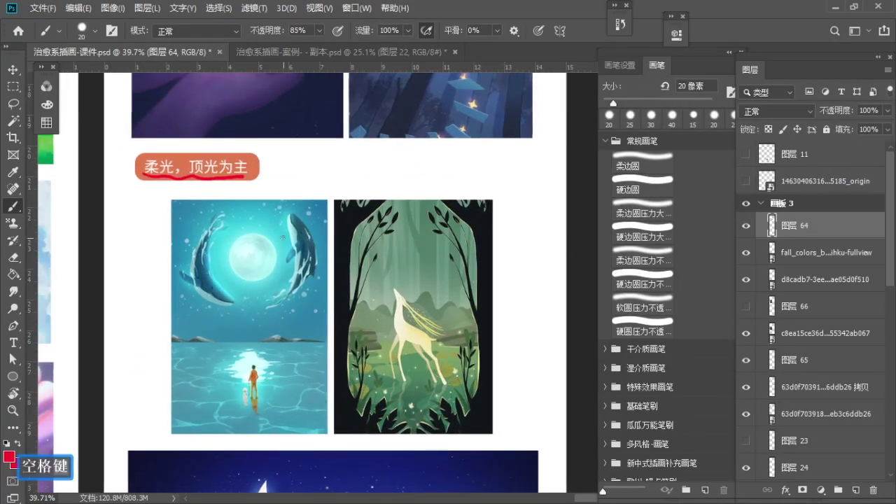
Step: Draw a red arrow from the moon down to the standing figure in the whale picture, undoing the trial marks and circle
key(ctrl+space)
drag(334, 336, 345, 337)
drag(240, 242, 235, 230)
key(b)
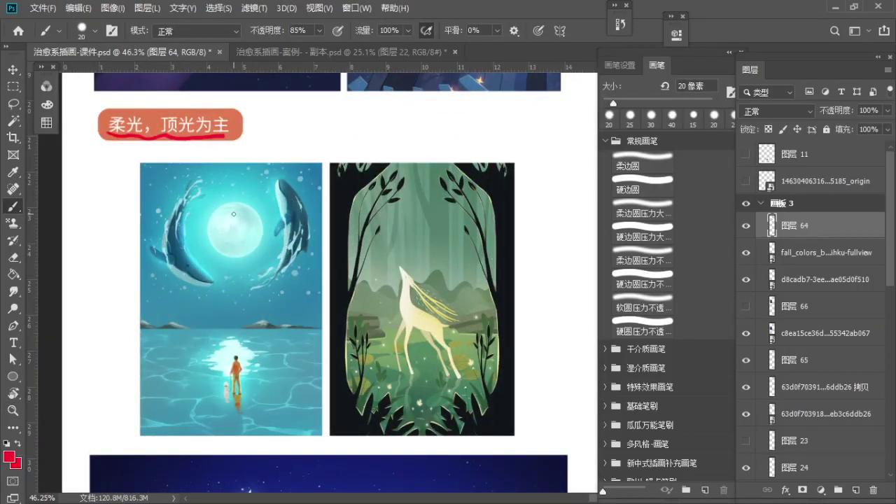
key(ctrl+z)
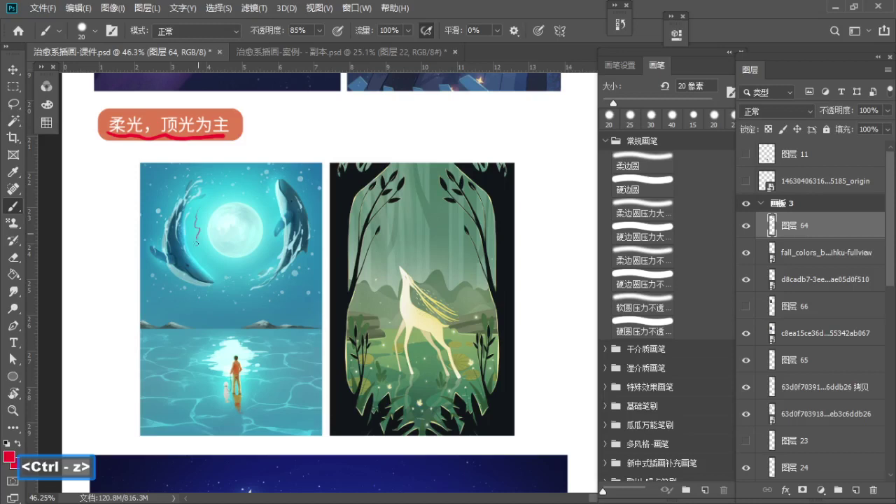
key(ctrl+z)
drag(235, 257, 225, 308)
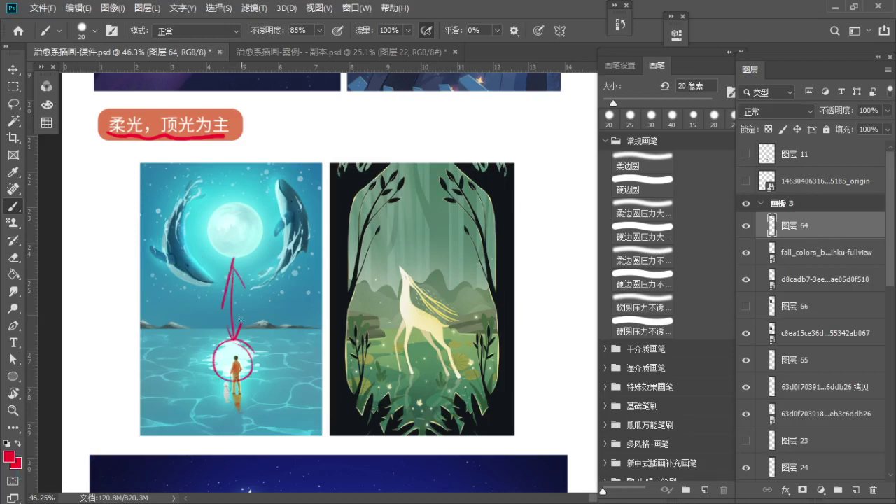
key(ctrl+z)
Step: Try red light-ray lines falling from above towards the white deer and undo the stroke
key(space)
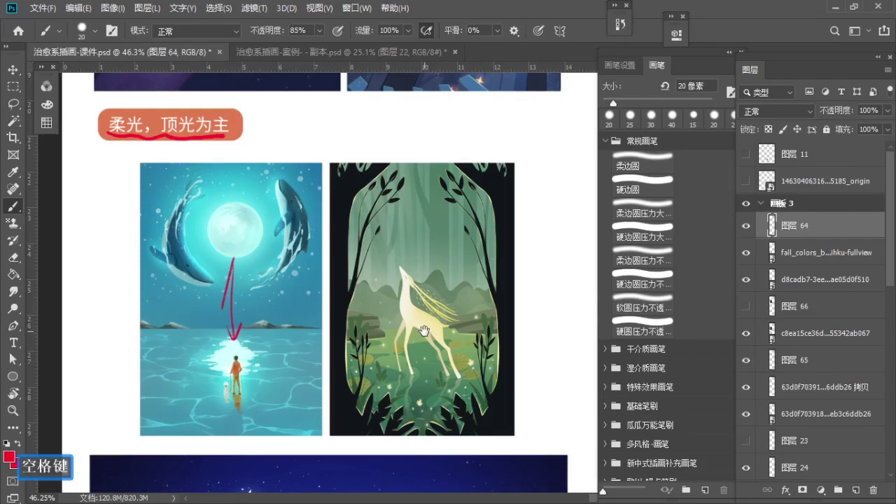
drag(432, 298, 437, 248)
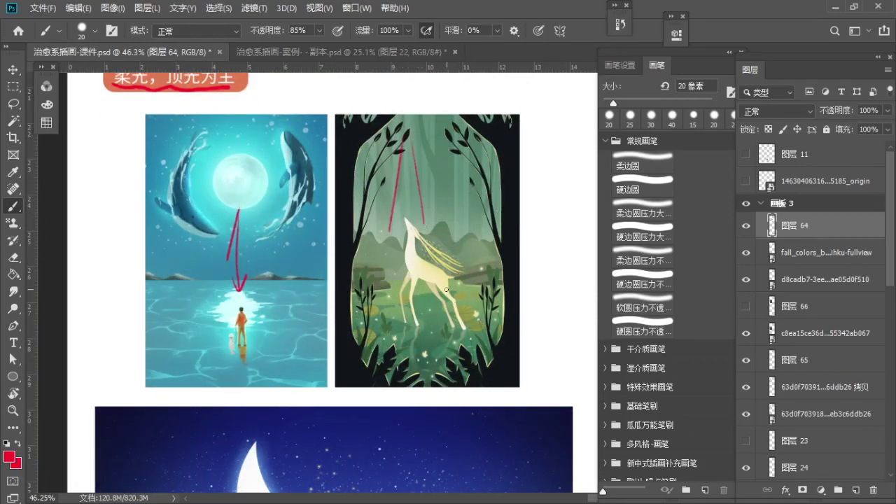
key(ctrl+z)
Step: Examine the lighting in the picture of the girl in front of the crescent moon
key(z)
drag(425, 210, 393, 203)
key(space)
drag(417, 322, 380, 183)
drag(348, 310, 404, 320)
key(space)
key(space)
drag(366, 290, 348, 264)
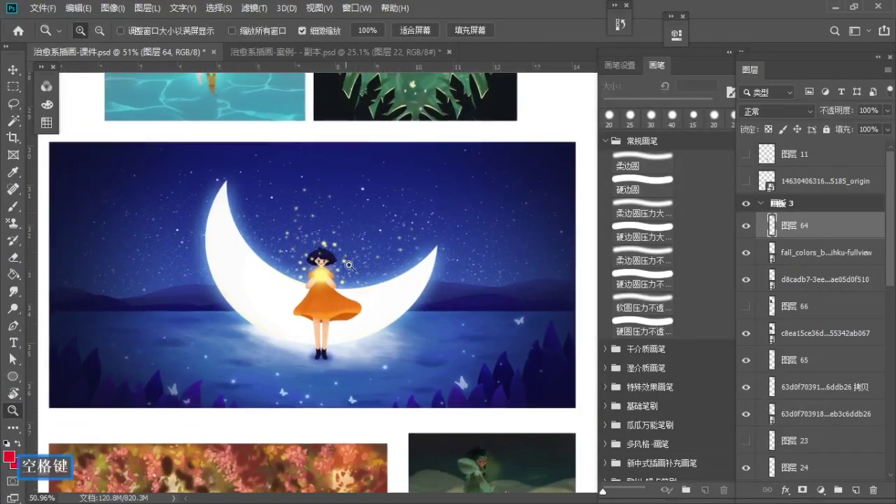
Step: Try red 15 px brush marks on the crescent moon beside the girl and undo them
key(b)
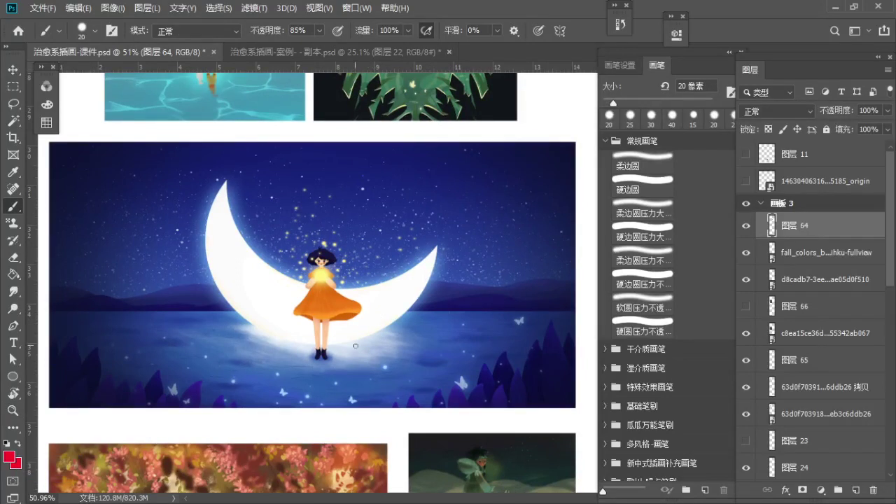
key(z)
drag(318, 259, 357, 260)
key(b)
key(a)
mouse_move(305, 283)
mouse_down()
mouse_move(337, 294)
mouse_move(322, 263)
mouse_move(273, 252)
mouse_up()
key(ctrl+z)
key(ctrl+z)
key(ctrl+z)
Step: Circle the area behind the cyclist's back in the flower-and-bicycle picture with a red 15 px brush
key(z)
key(space)
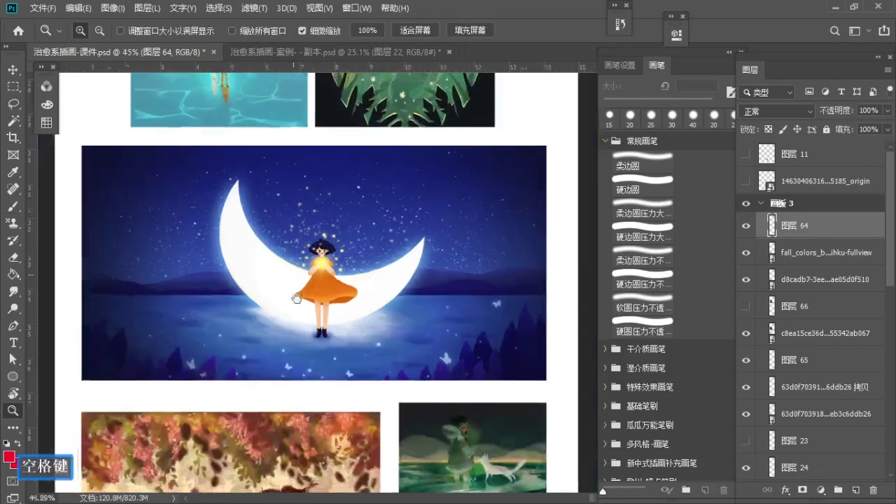
drag(319, 347, 322, 155)
drag(318, 293, 316, 228)
mouse_move(316, 228)
mouse_down()
mouse_move(337, 230)
mouse_move(334, 269)
mouse_up()
key(b)
key(space)
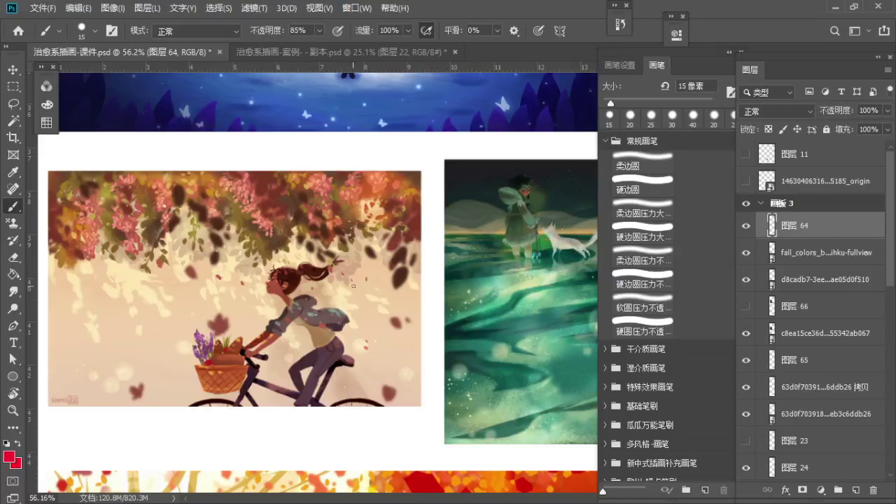
mouse_move(338, 341)
mouse_down()
mouse_move(332, 268)
mouse_move(320, 262)
mouse_move(301, 279)
mouse_up()
key(z)
key(b)
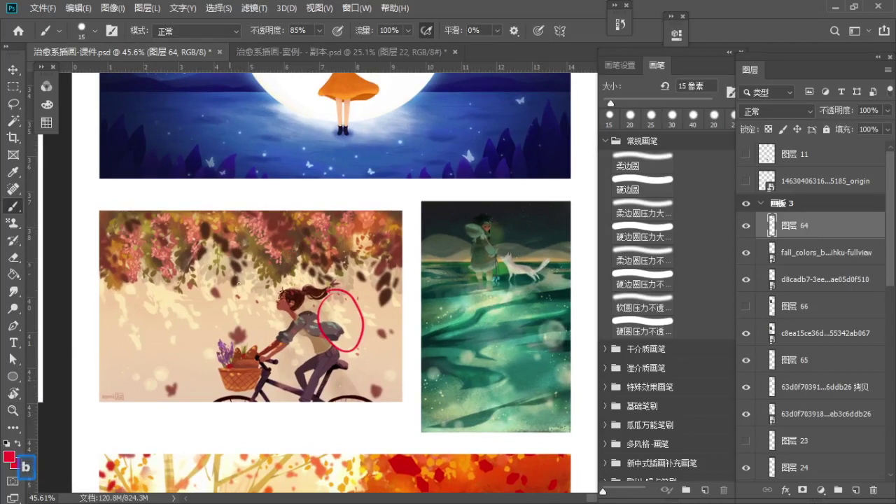
Step: Draw a red upward arrow on the water of the green sea picture with a 15 px brush
drag(322, 319, 320, 277)
drag(342, 320, 306, 323)
key(b)
key(bracketright)
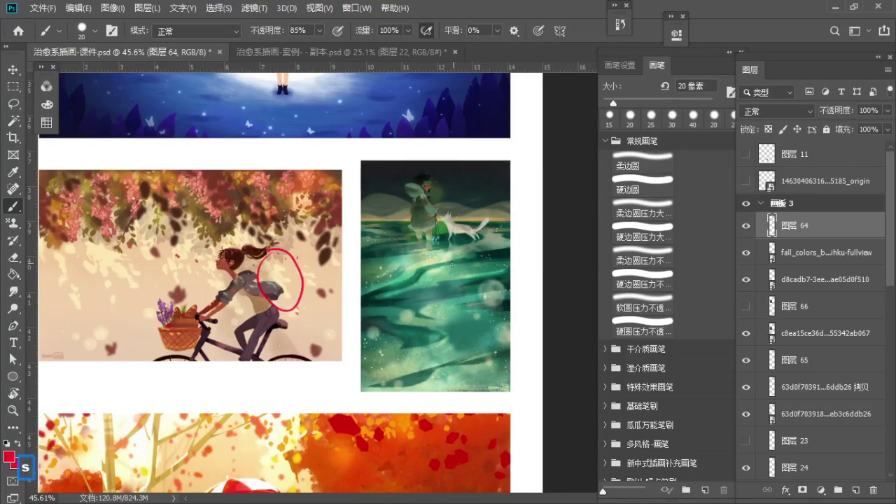
key(bracketleft)
drag(459, 297, 460, 272)
mouse_move(459, 270)
mouse_down()
mouse_move(454, 282)
mouse_move(469, 281)
mouse_up()
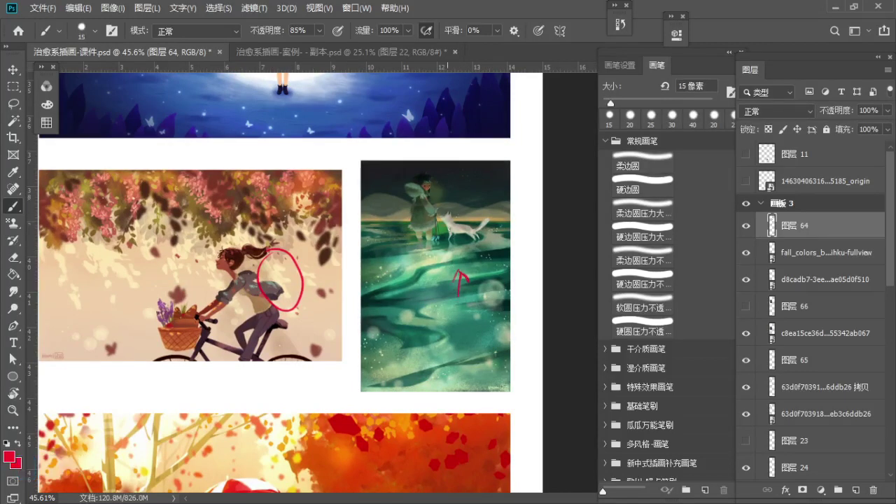
Step: Trace the curved wave shapes in the lower part of the green sea picture in red, redoing one stroke
key(space)
drag(470, 291, 483, 268)
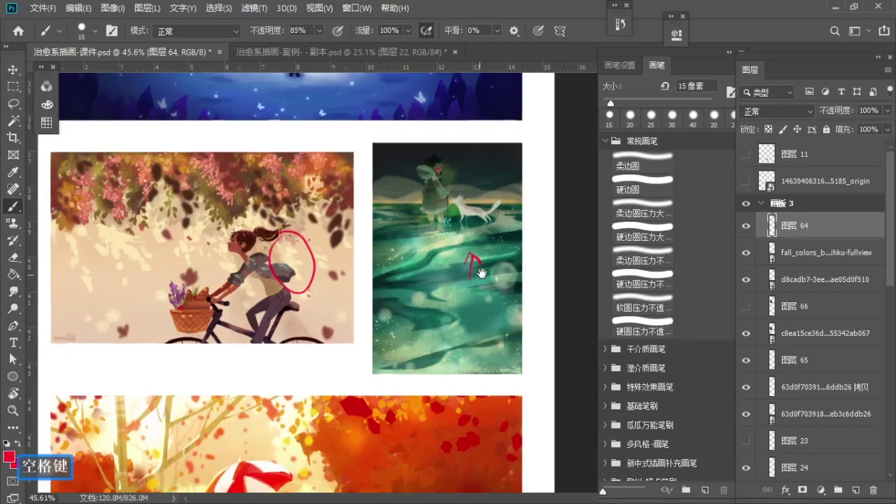
drag(400, 360, 493, 332)
key(ctrl+z)
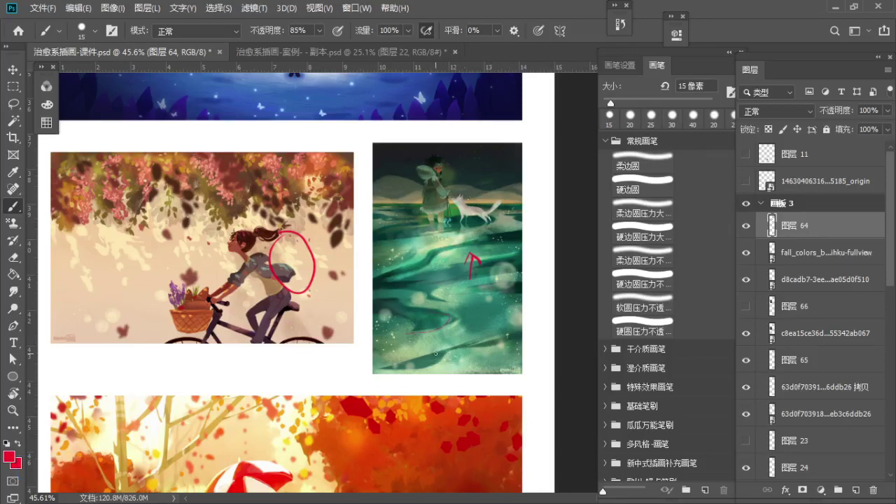
drag(496, 302, 518, 277)
Step: Circle the purple bear with the striped umbrella in the autumn picture using a red 20 px brush
key(space)
drag(215, 387, 248, 181)
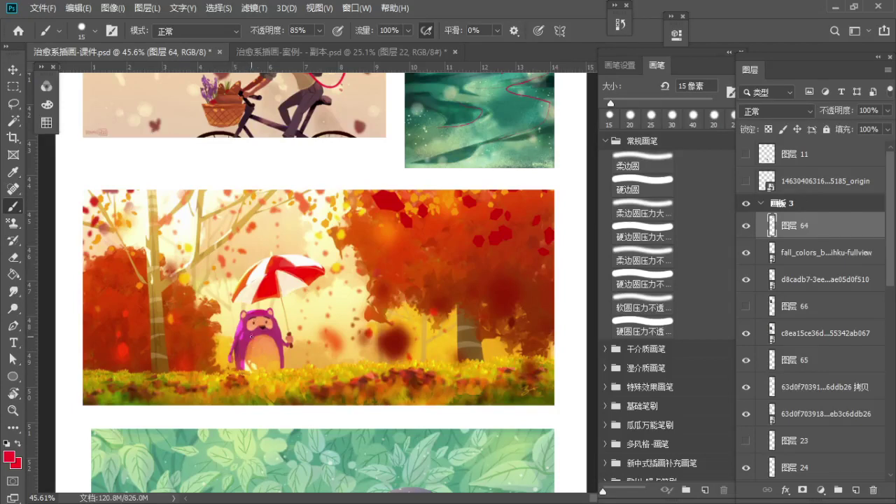
key(bracketright)
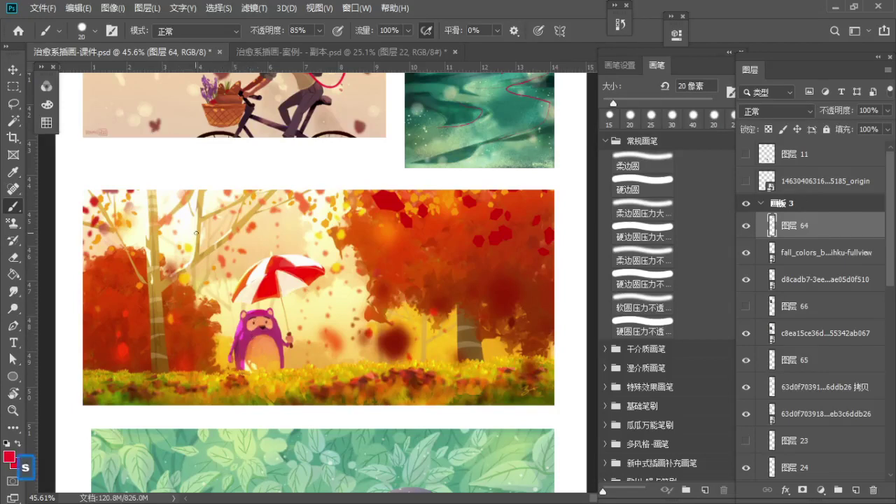
mouse_move(283, 246)
mouse_down()
mouse_move(251, 256)
mouse_move(318, 343)
mouse_move(242, 252)
mouse_move(239, 82)
mouse_up()
key(space)
mouse_move(281, 277)
mouse_down()
mouse_move(287, 236)
mouse_move(283, 258)
mouse_up()
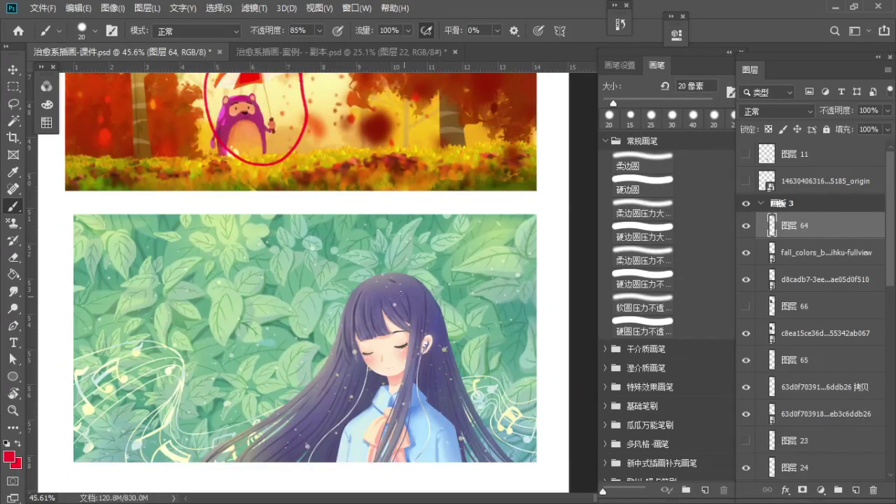
Step: Add red brush marks near the upper edge of the long-haired girl picture, undoing and redrawing the first strokes
mouse_move(393, 203)
mouse_down()
mouse_move(385, 227)
mouse_move(436, 235)
mouse_up()
drag(455, 198, 450, 218)
mouse_move(452, 209)
mouse_down()
mouse_move(461, 207)
mouse_move(460, 228)
mouse_up()
drag(467, 216, 445, 224)
key(ctrl+z)
key(ctrl+z)
key(ctrl+z)
key(ctrl+z)
mouse_move(451, 212)
mouse_down()
mouse_move(466, 210)
mouse_move(464, 219)
mouse_up()
mouse_move(457, 222)
mouse_down()
mouse_move(456, 235)
mouse_move(481, 218)
mouse_up()
mouse_move(472, 212)
mouse_down()
mouse_move(472, 238)
mouse_move(488, 229)
mouse_up()
mouse_move(492, 214)
mouse_down()
mouse_move(498, 224)
mouse_move(490, 228)
mouse_move(361, 228)
mouse_move(346, 209)
mouse_move(362, 351)
mouse_up()
Step: Circle the heading 柔光，顶光为主 in red with a 20 px brush
key(ctrl+space)
drag(362, 229, 345, 415)
drag(332, 241, 372, 404)
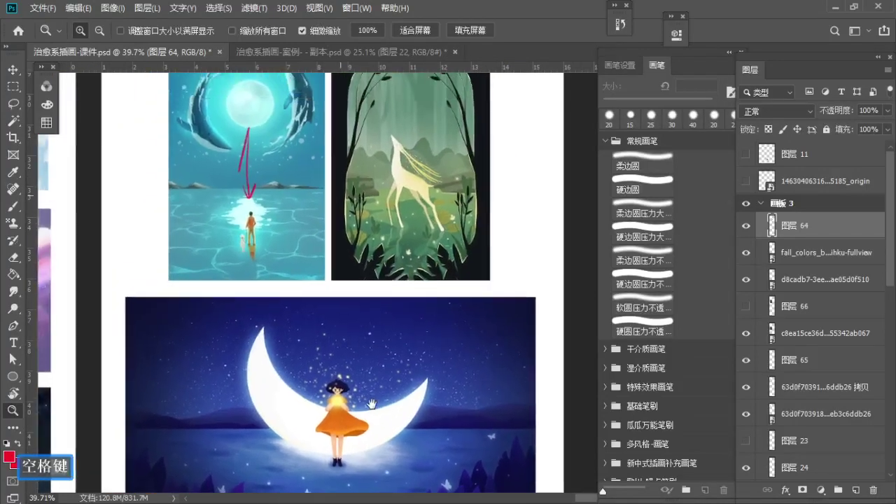
drag(355, 168, 355, 349)
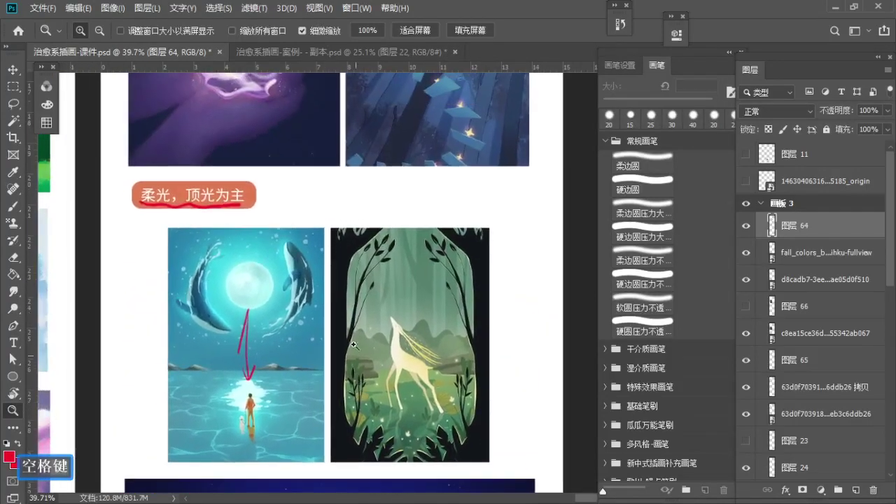
click(214, 155)
key(b)
mouse_move(104, 223)
mouse_down()
mouse_move(176, 173)
mouse_move(254, 233)
mouse_up()
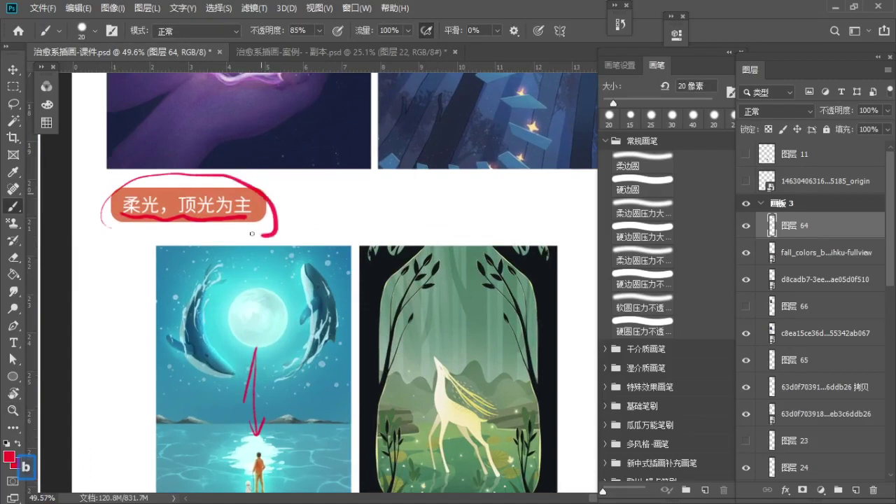
Step: Lasso the area around the heading 柔光，顶光为主 and cut its red circle and underline from 图层 64
key(z)
mouse_move(354, 228)
mouse_down()
mouse_move(311, 224)
mouse_move(339, 206)
mouse_move(312, 327)
mouse_up()
mouse_move(315, 204)
mouse_down()
mouse_move(340, 214)
mouse_move(290, 244)
mouse_move(289, 280)
mouse_move(291, 247)
mouse_move(297, 252)
mouse_up()
mouse_move(213, 423)
mouse_down()
mouse_move(224, 406)
mouse_move(140, 427)
mouse_move(281, 406)
mouse_move(185, 356)
mouse_up()
key(l)
key(ctrl+x)
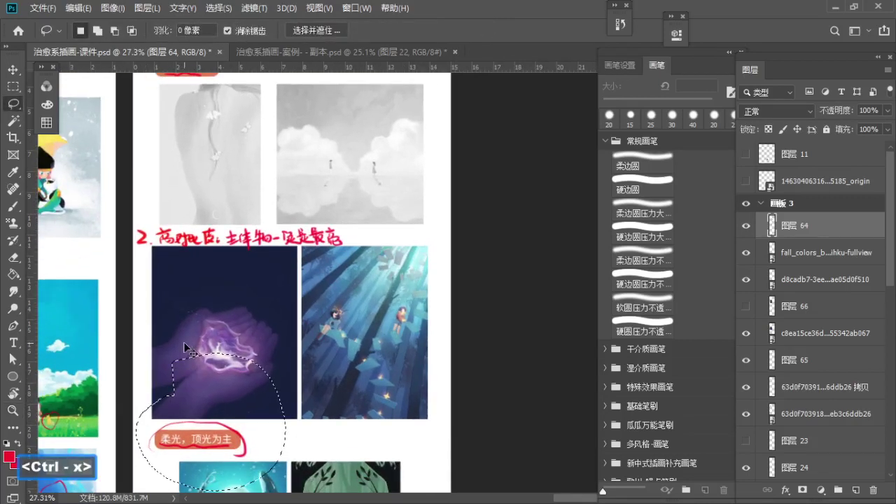
drag(295, 245, 299, 276)
key(b)
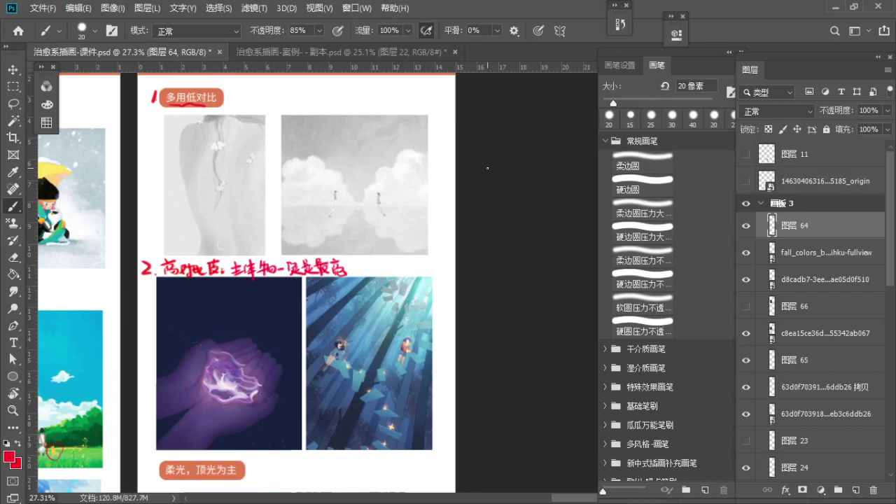
Step: Review the annotated artboards 治愈插画特点, 创作思路 and 颜色和场景光影的氛围营造 side by side
key(z)
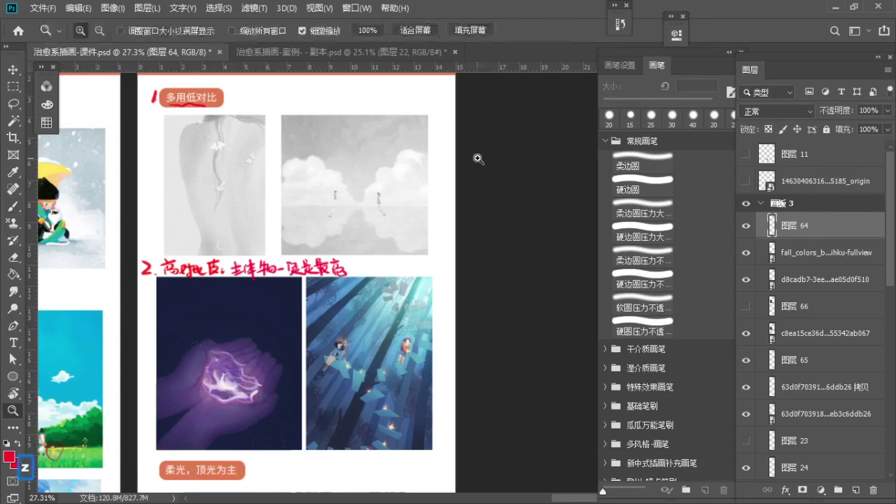
mouse_move(479, 157)
mouse_down()
mouse_move(451, 158)
mouse_move(501, 144)
mouse_up()
key(space)
scroll(508, 143, down, 5)
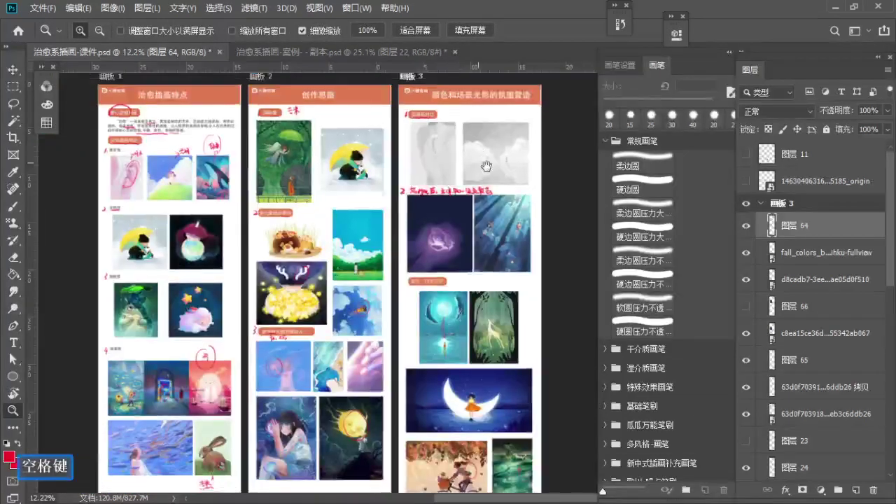
scroll(477, 162, up, 3)
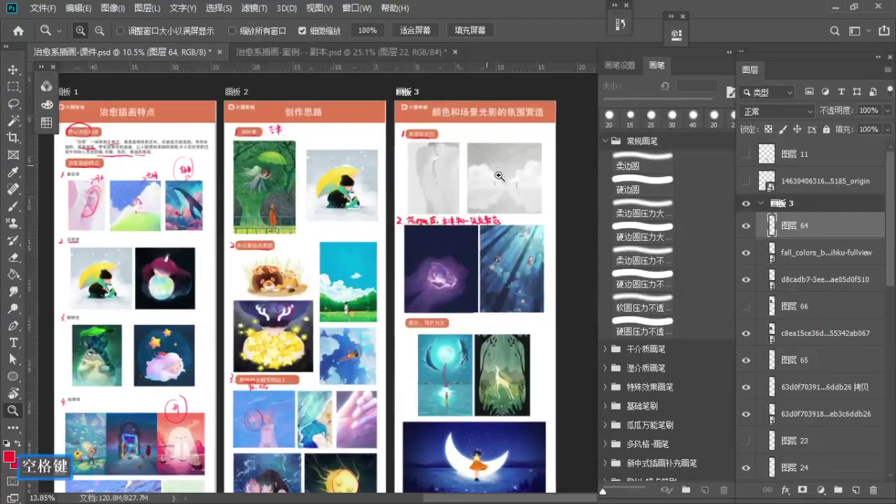
scroll(507, 168, down, 1)
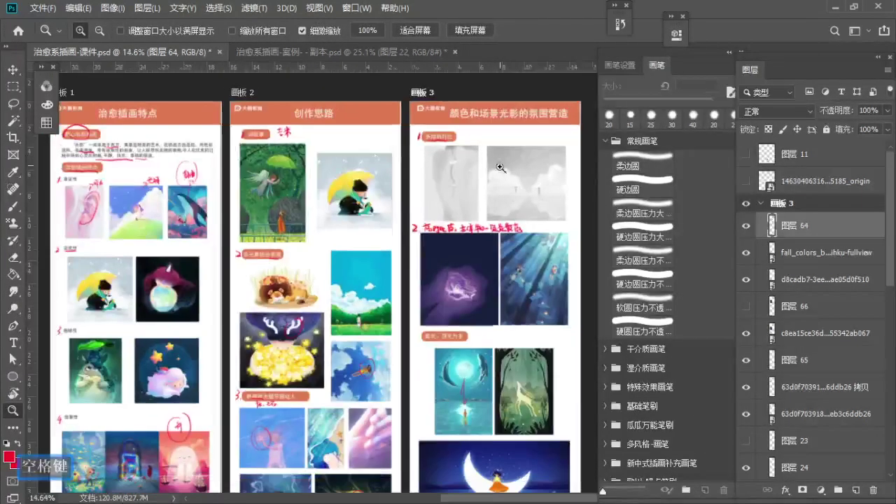
scroll(496, 192, down, 1)
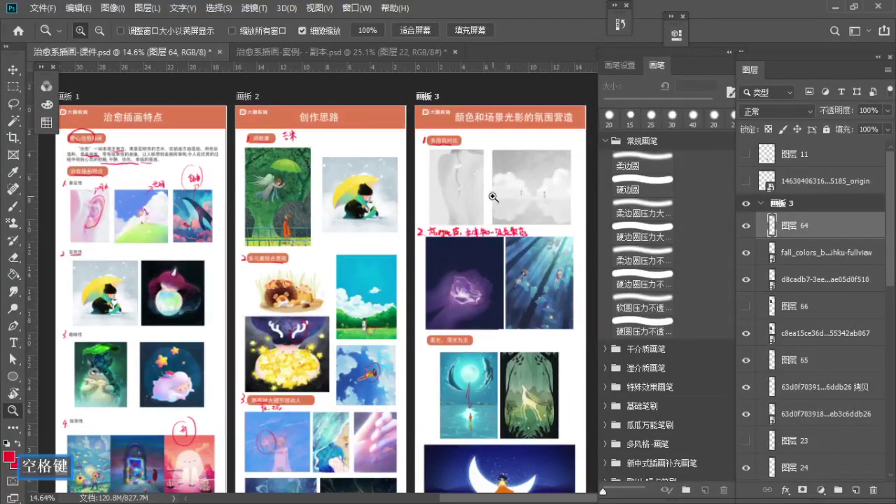
key(b)
drag(483, 208, 500, 178)
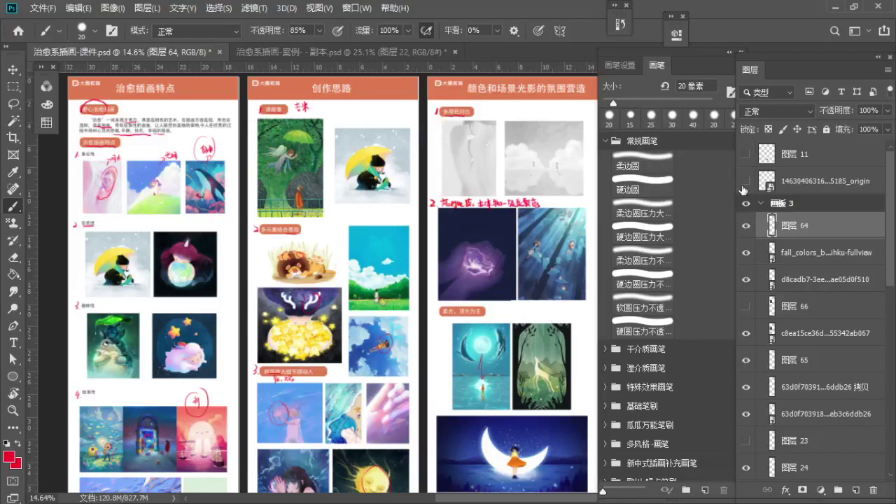
key(v)
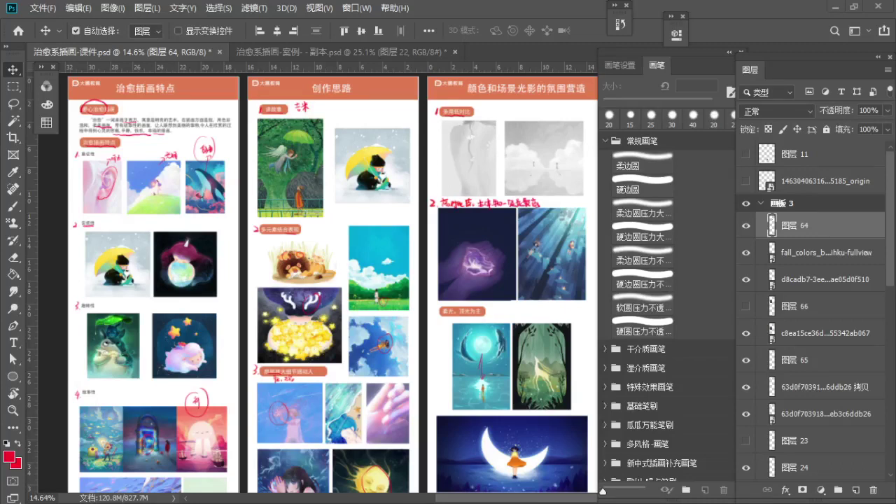
click(10, 457)
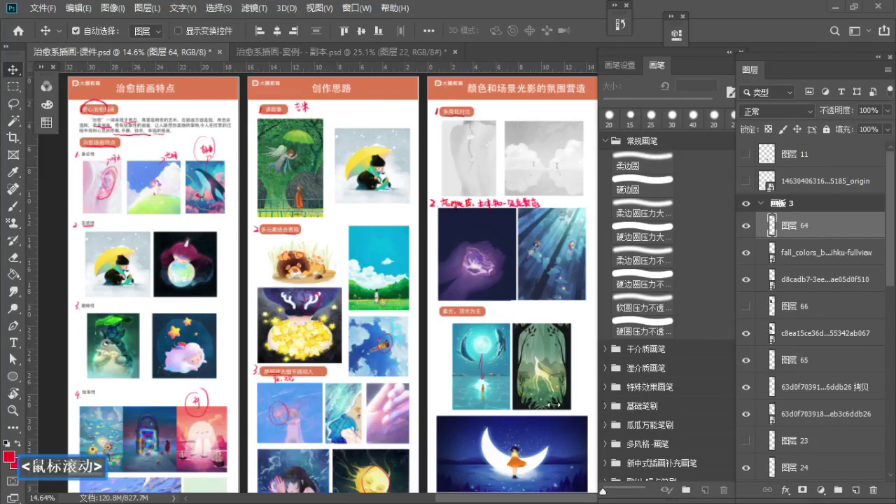
drag(498, 497, 540, 498)
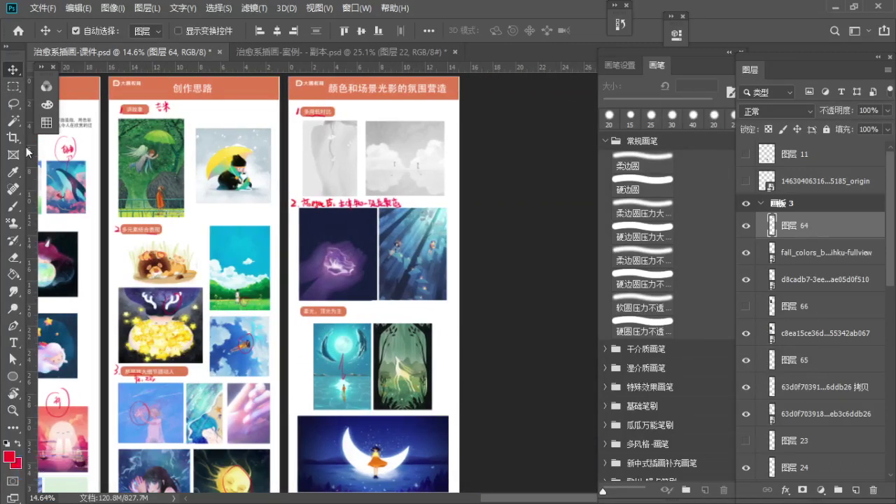
scroll(441, 315, down, 1)
scroll(432, 290, up, 2)
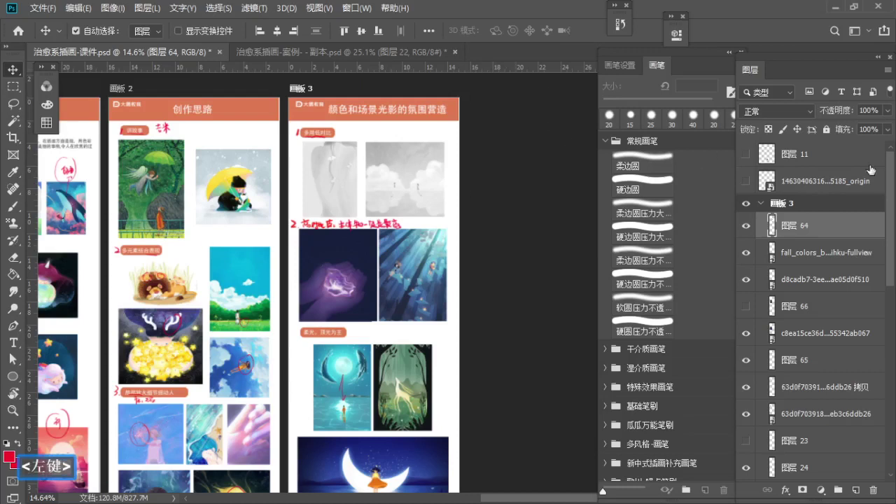
Step: Switch to the 治愈系插画-案例- - 副本.psd document and choose the 湖水暗部 brush from the 暖心插画用笔刷 group
click(605, 141)
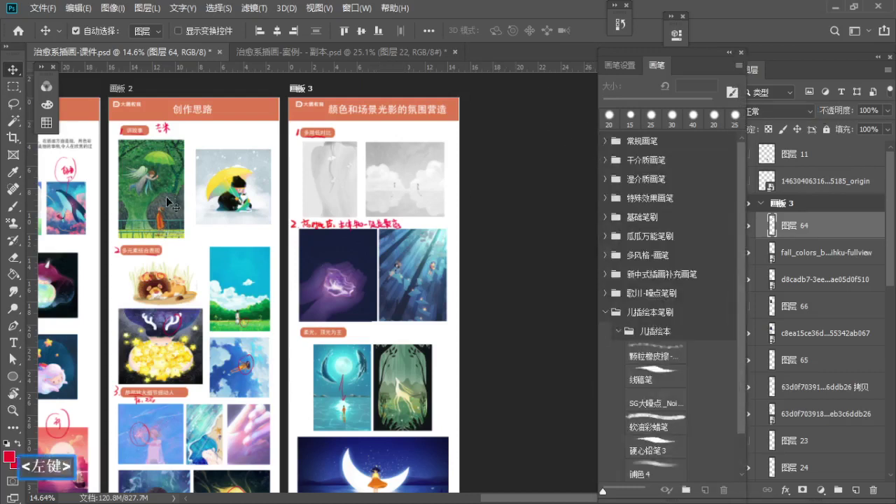
click(604, 313)
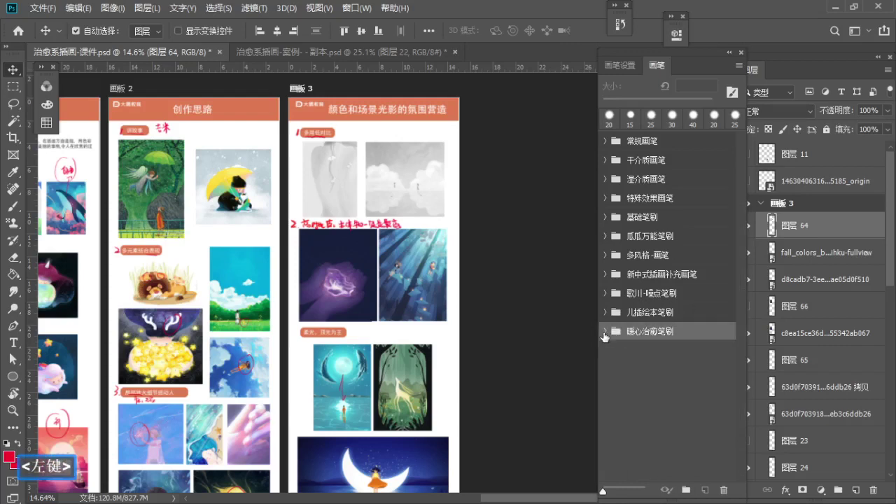
click(605, 331)
click(377, 46)
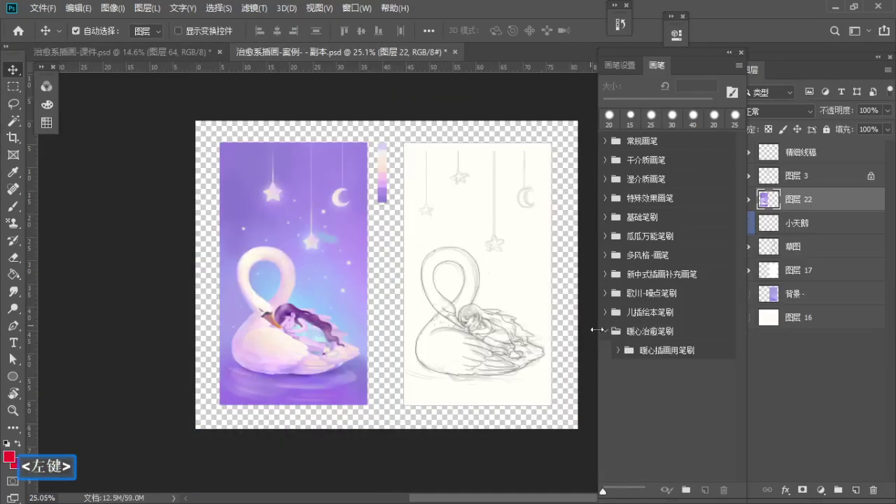
click(616, 350)
click(658, 373)
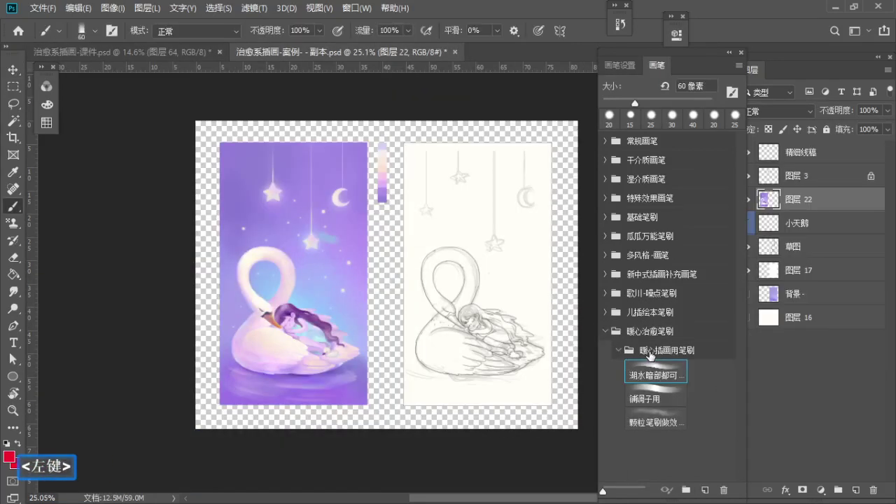
Step: Add a new empty layer directly above 图层 22 in the swan illustration
key(space)
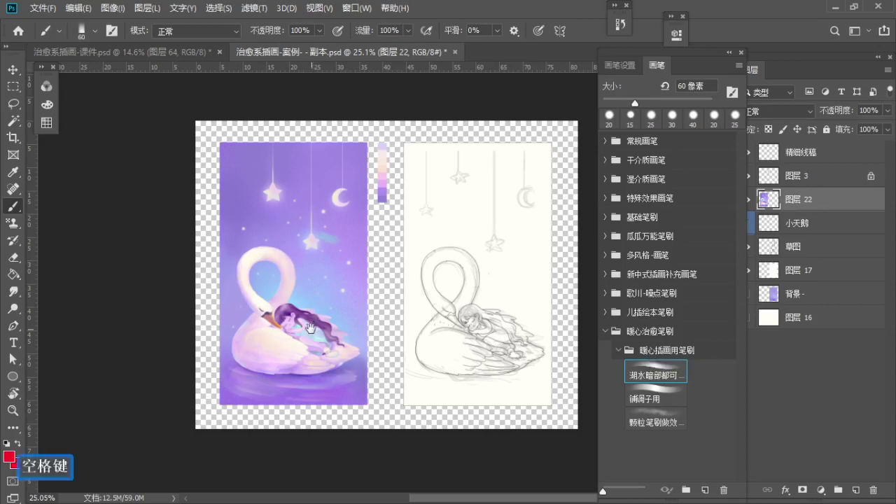
drag(309, 333, 280, 280)
key(z)
drag(324, 194, 359, 231)
key(b)
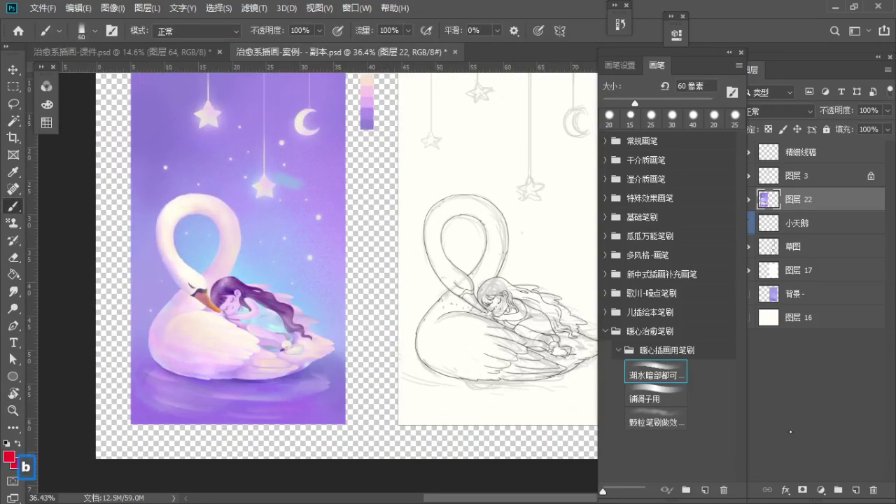
click(854, 492)
Step: Try a red diagonal stroke with the 湖水暗部 brush at 70 px between the painted swan and the sketch, and undo it
key(z)
drag(415, 178, 436, 189)
key(b)
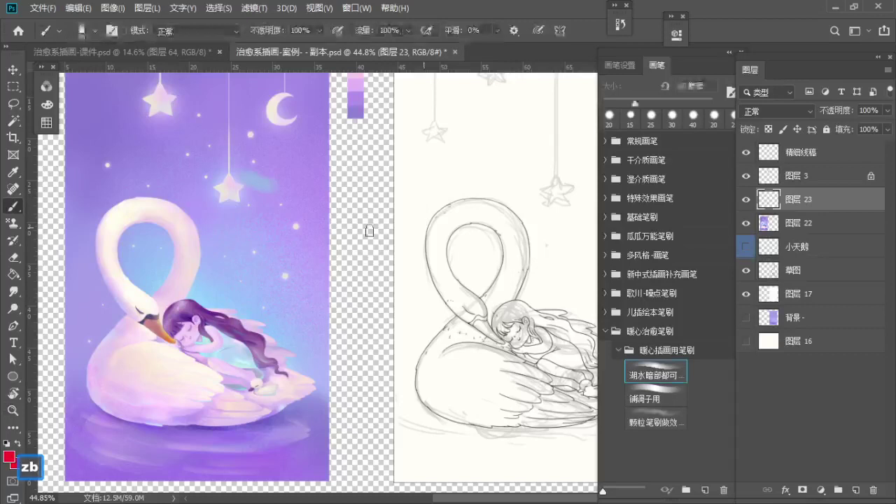
key(s)
drag(386, 209, 323, 301)
key(z)
drag(346, 200, 367, 200)
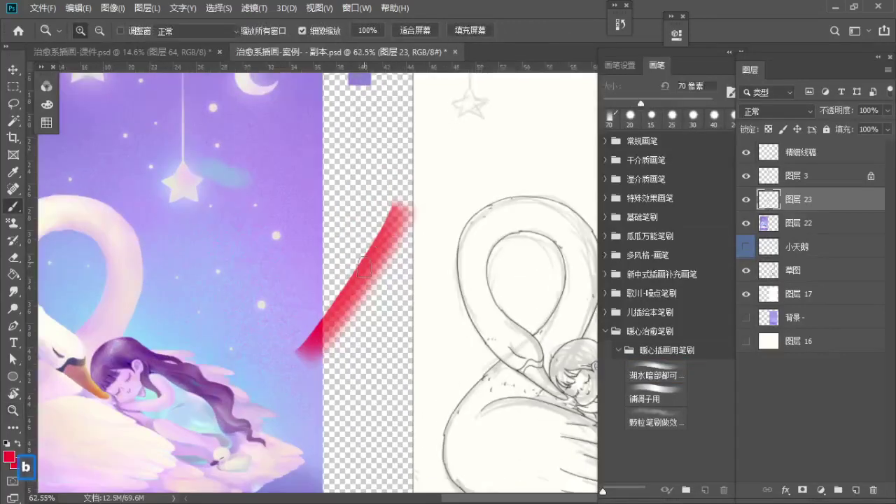
key(b)
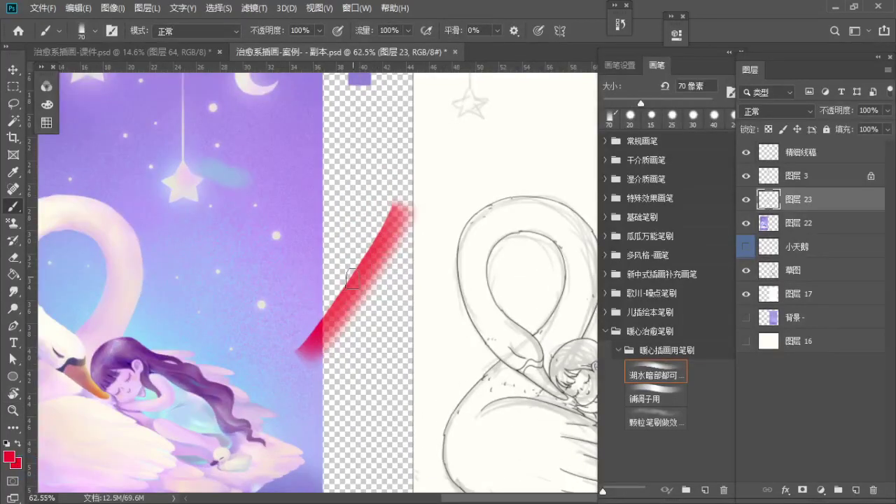
key(ctrl+z)
Step: Sample light purple from the water below the painted swan and try a 70 px stroke across it, undoing the stroke
key(z)
drag(360, 245, 329, 245)
key(b)
alt+click(234, 423)
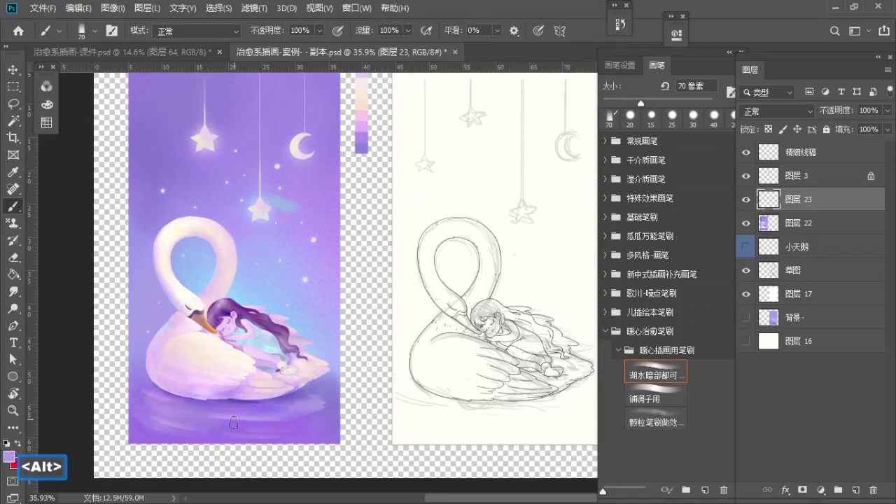
mouse_move(221, 430)
mouse_down()
mouse_move(278, 431)
mouse_move(332, 418)
mouse_up()
key(ctrl+z)
key(ctrl+z)
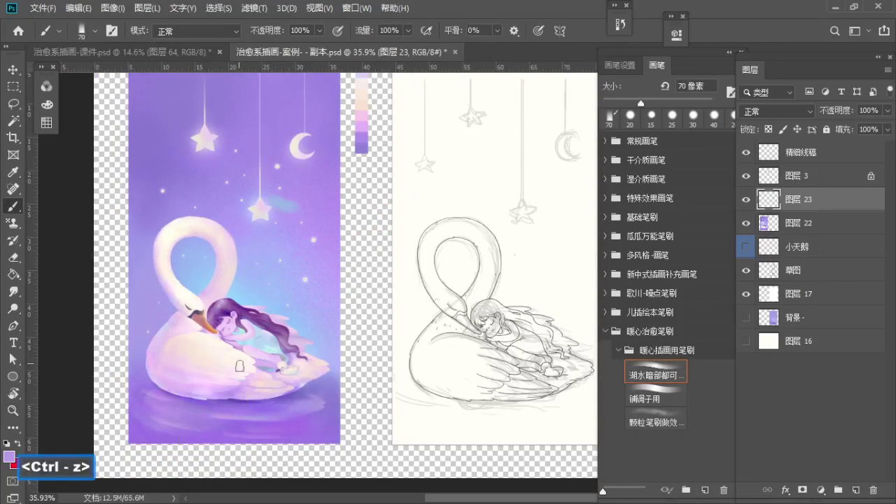
Step: Check the contents of the 图层 23, 小天鹅 and 图层 3 layers by toggling their visibility with both pictures in view
key(z)
mouse_move(238, 366)
mouse_down()
mouse_move(232, 361)
mouse_move(205, 380)
mouse_move(233, 387)
mouse_move(227, 378)
mouse_up()
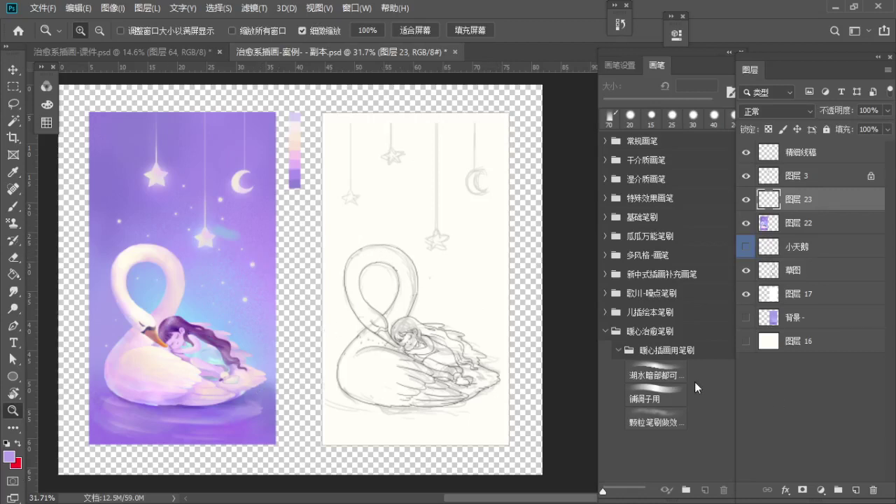
mouse_move(425, 131)
mouse_down()
mouse_move(420, 226)
mouse_move(440, 225)
mouse_up()
key(space)
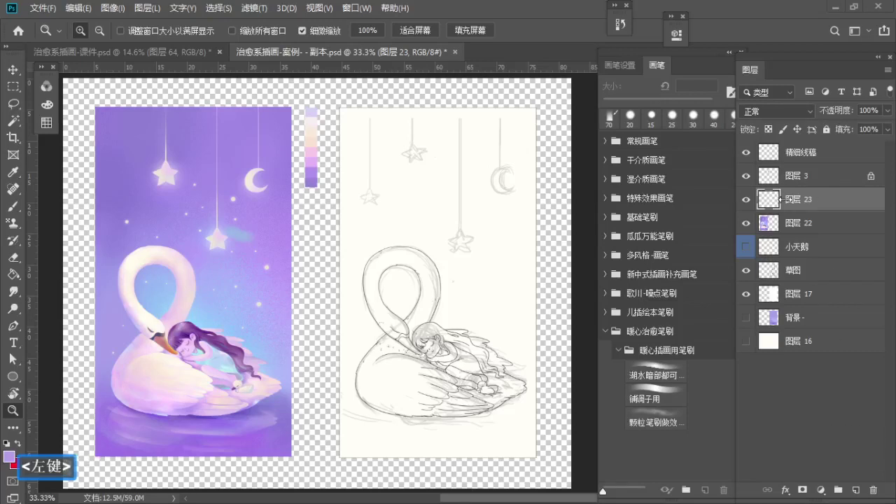
click(746, 200)
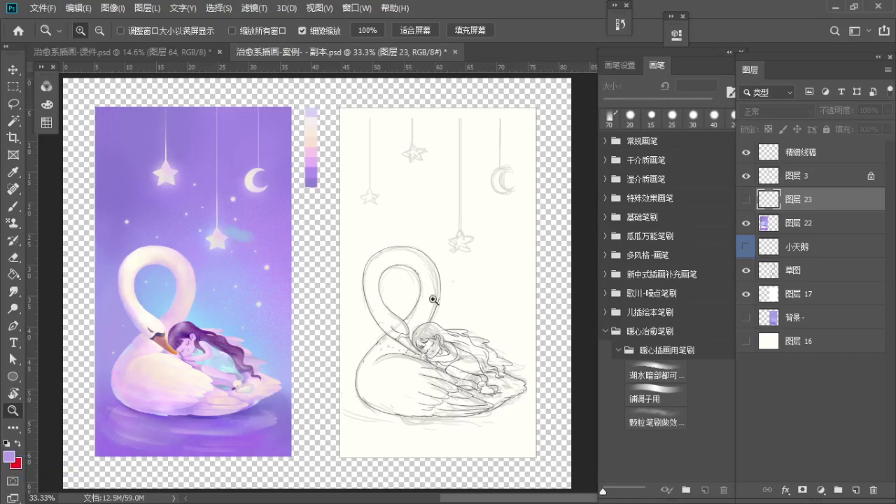
drag(434, 300, 427, 299)
click(744, 202)
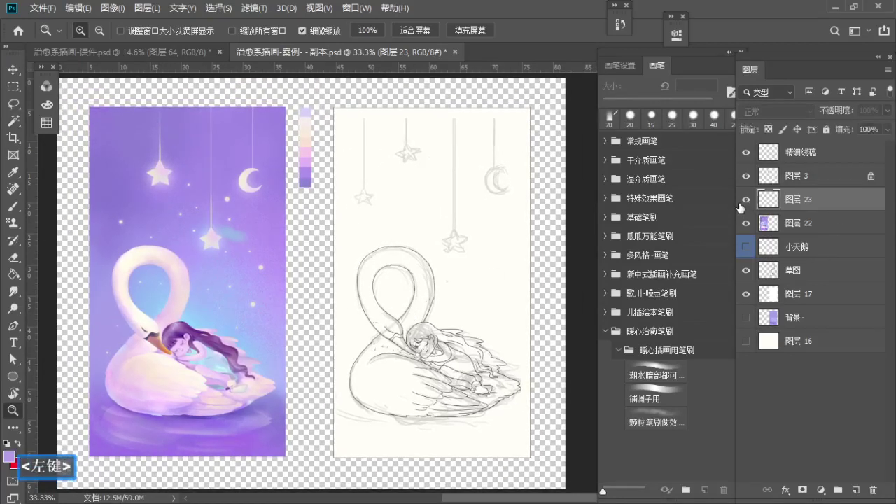
click(746, 249)
click(746, 248)
click(747, 248)
click(747, 176)
click(746, 176)
Step: Hide the 精细线稿, 图层 3, 图层 23 and 草图 layers to leave the sketch panel blank
click(747, 152)
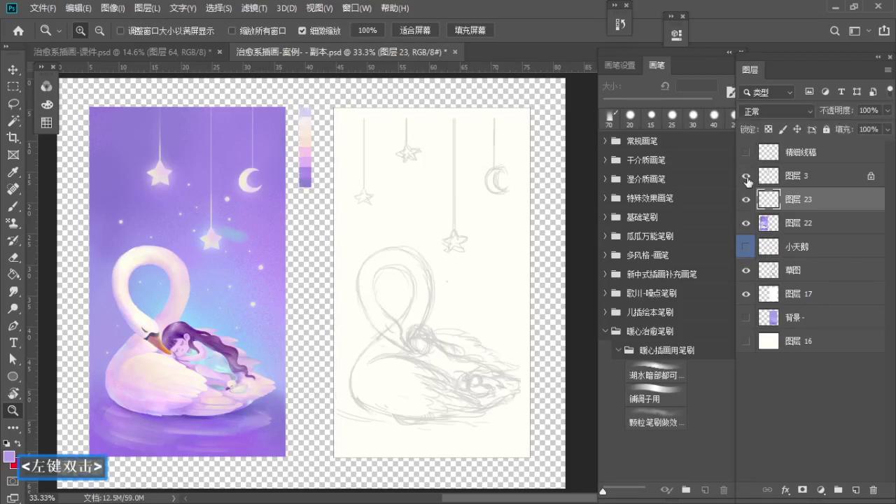
click(746, 176)
click(746, 178)
click(748, 176)
click(745, 208)
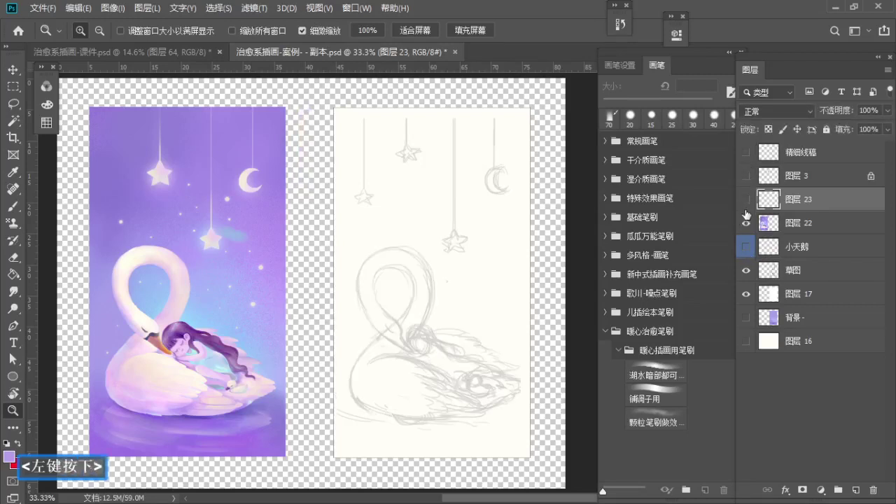
click(745, 209)
click(747, 177)
click(747, 200)
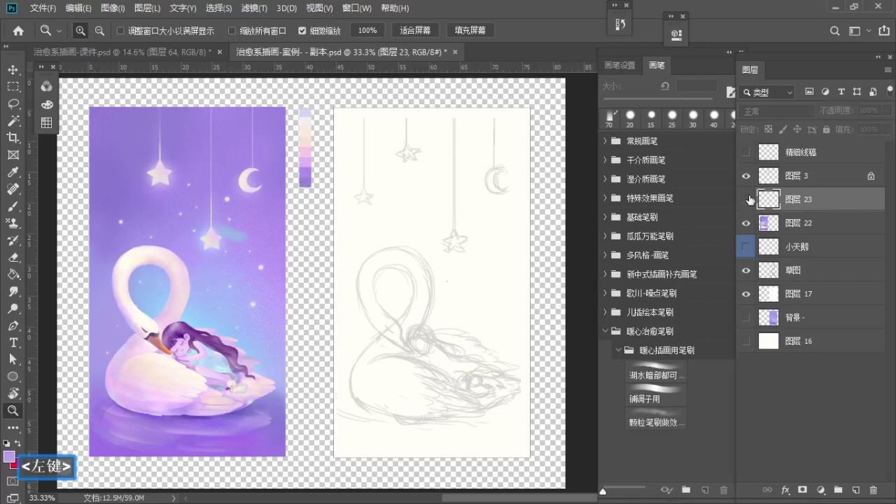
click(747, 178)
click(746, 200)
click(746, 199)
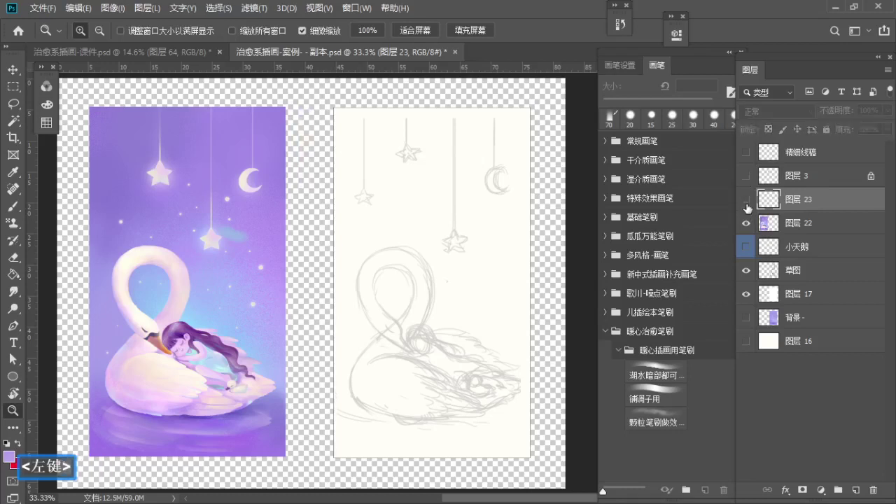
click(747, 270)
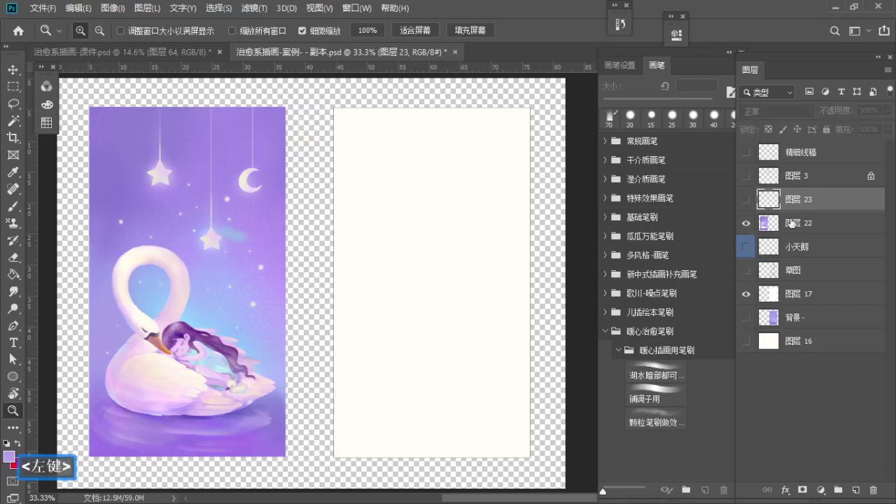
Step: Add a new layer above 图层 23 and choose the 线稿笔 brush from the 儿插绘本 brush group
click(857, 489)
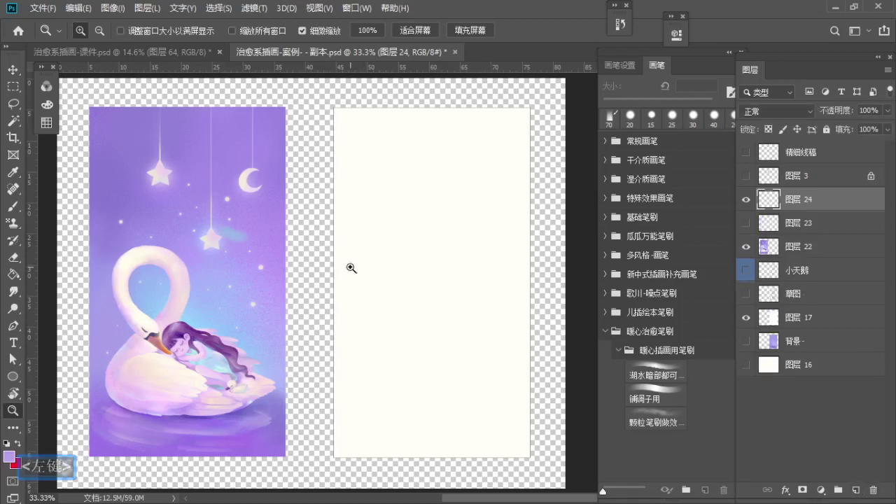
key(b)
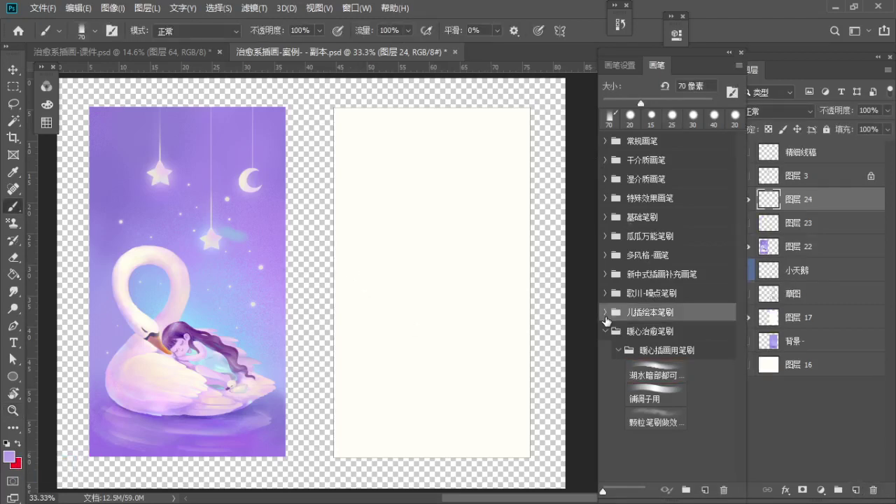
click(606, 312)
click(655, 353)
click(656, 383)
Step: Set the 线稿笔 brush size to 15 px and the foreground colour to black
key(space)
mouse_move(382, 231)
mouse_down()
mouse_move(386, 251)
mouse_move(388, 237)
mouse_up()
key(b)
key(s)
key(z)
drag(396, 178, 402, 216)
key(space)
key(b)
click(47, 105)
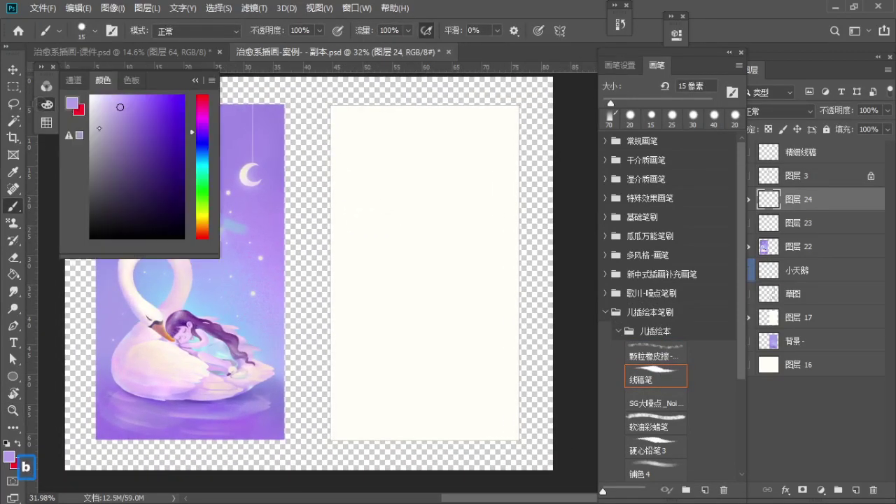
drag(194, 133, 195, 89)
drag(159, 119, 190, 94)
drag(168, 163, 101, 241)
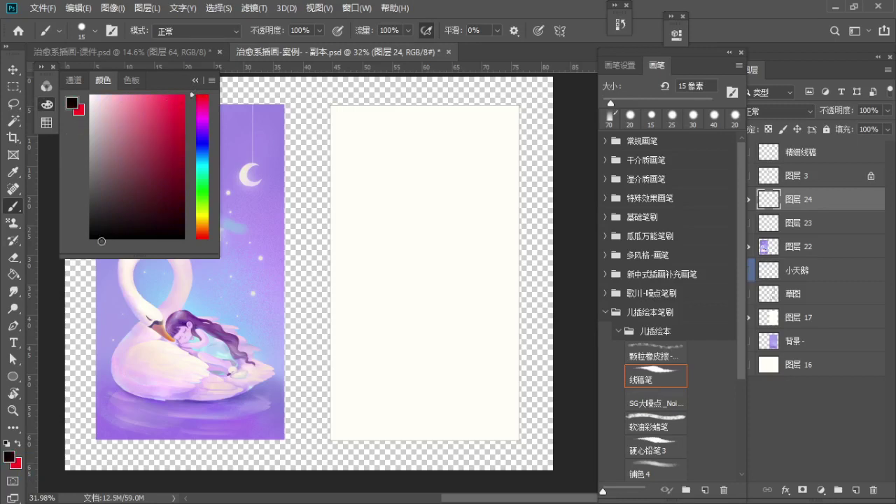
click(195, 81)
Step: Try a curved neck stroke at 15 px on the blank panel, undo it, and reduce the brush to 10 px
key(space)
drag(394, 254, 380, 256)
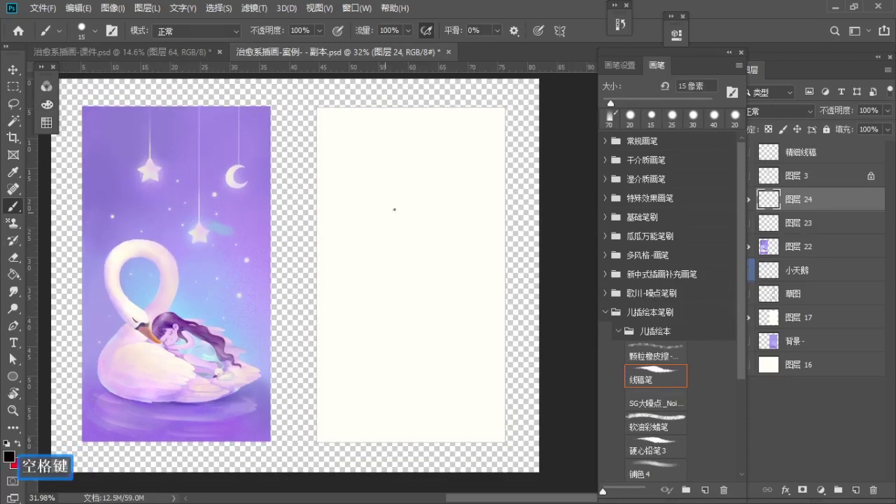
key(z)
mouse_move(394, 208)
mouse_down()
mouse_move(381, 198)
mouse_move(376, 236)
mouse_move(383, 198)
mouse_up()
key(space)
key(space)
key(b)
key(s)
key(s)
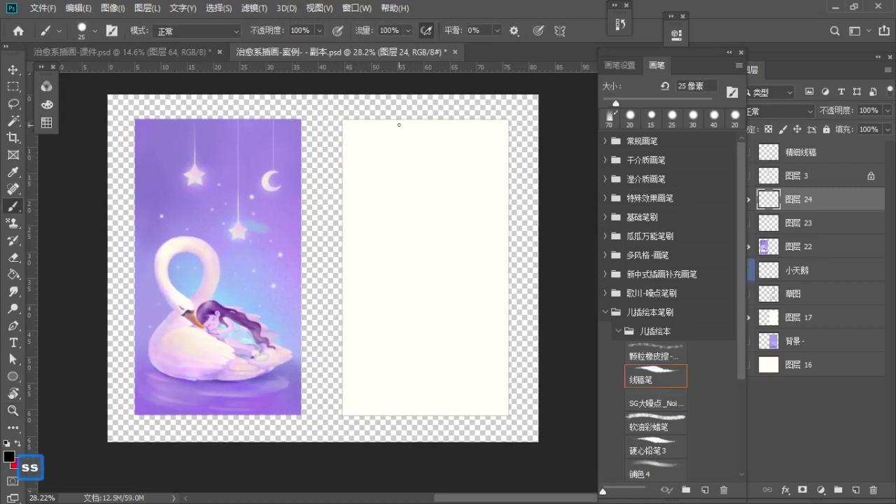
key(a)
key(a)
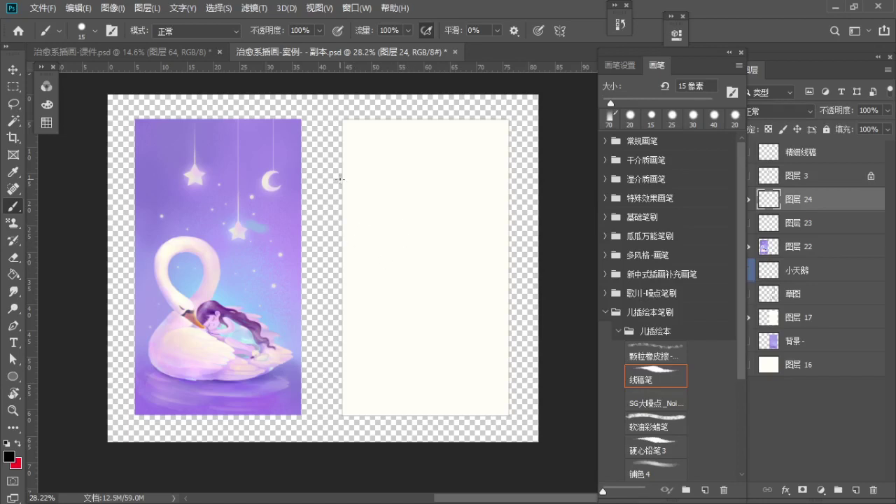
drag(379, 216, 375, 280)
key(ctrl+z)
key(bracketleft)
Step: Sketch the outer left side and top of the swan's neck loop at 10 px, undoing and redrawing the trial strokes
drag(378, 226, 372, 269)
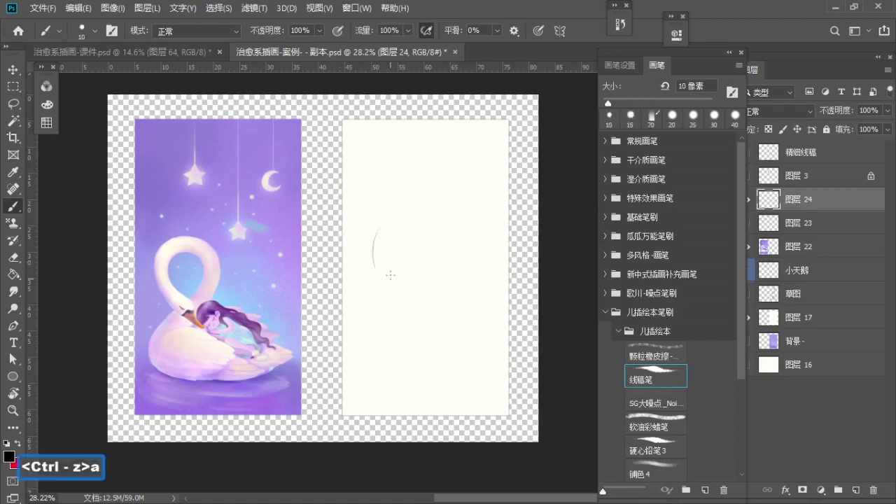
key(ctrl+z)
drag(382, 221, 376, 278)
key(ctrl+z)
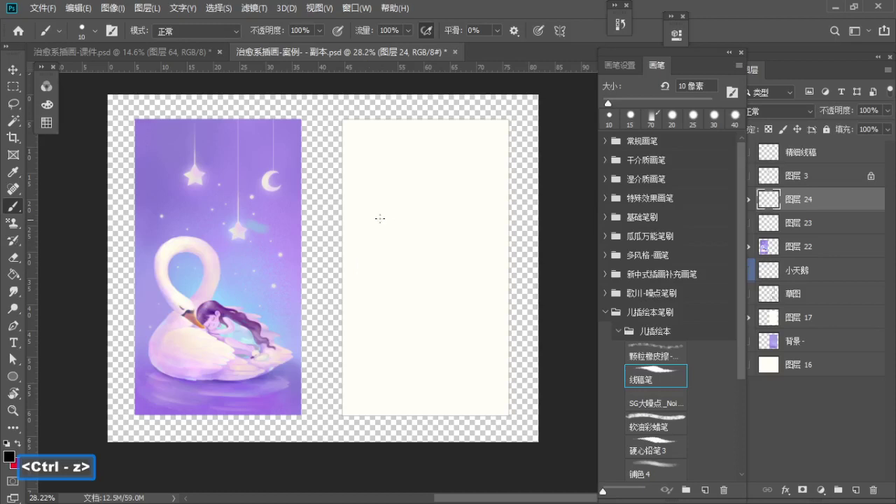
drag(379, 219, 368, 284)
key(ctrl+z)
mouse_move(376, 222)
mouse_down()
mouse_move(416, 235)
mouse_move(412, 226)
mouse_move(429, 242)
mouse_move(404, 217)
mouse_move(430, 237)
mouse_move(383, 219)
mouse_move(433, 244)
mouse_move(430, 230)
mouse_move(434, 286)
mouse_up()
key(ctrl+z)
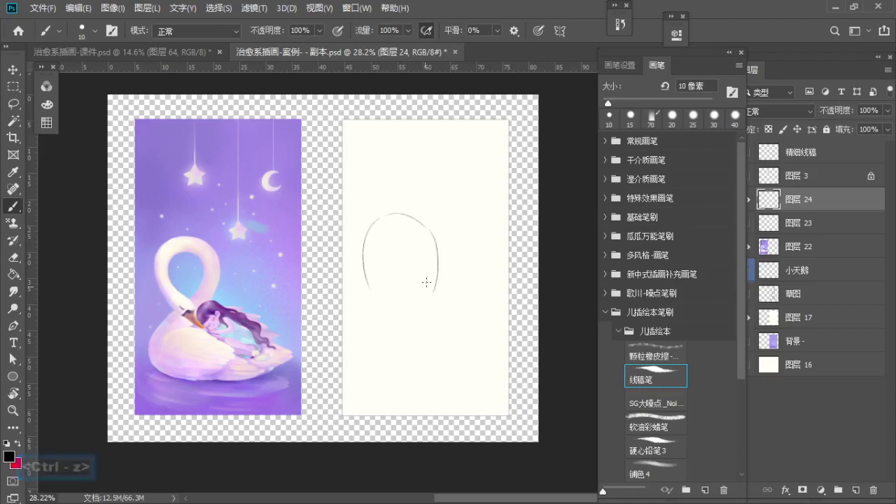
key(ctrl+z)
mouse_move(423, 225)
mouse_down()
mouse_move(434, 286)
mouse_move(434, 277)
mouse_up()
key(ctrl+z)
key(ctrl+z)
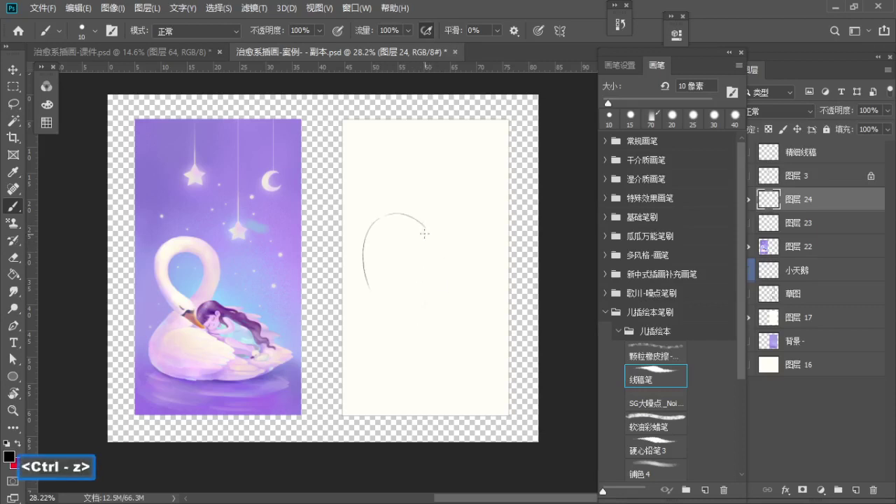
Step: Extend the neck's outer curve down the right side and sweep it back toward the chest, redrawing the stroke several times
drag(428, 228, 419, 314)
key(ctrl+z)
mouse_move(429, 227)
mouse_down()
mouse_move(418, 313)
mouse_move(386, 343)
mouse_up()
key(ctrl+z)
drag(422, 313, 378, 343)
key(ctrl+z)
key(ctrl+z)
key(ctrl+z)
key(ctrl+z)
Step: Sketch the rounded chest curve below the neck, try a line along the belly, and undo that line
mouse_move(382, 336)
mouse_down()
mouse_move(377, 389)
mouse_move(386, 394)
mouse_up()
key(ctrl+z)
key(ctrl+z)
mouse_move(385, 338)
mouse_down()
mouse_move(414, 388)
mouse_move(386, 399)
mouse_up()
key(ctrl+z)
mouse_move(388, 335)
mouse_down()
mouse_move(373, 389)
mouse_move(396, 400)
mouse_up()
key(ctrl+z)
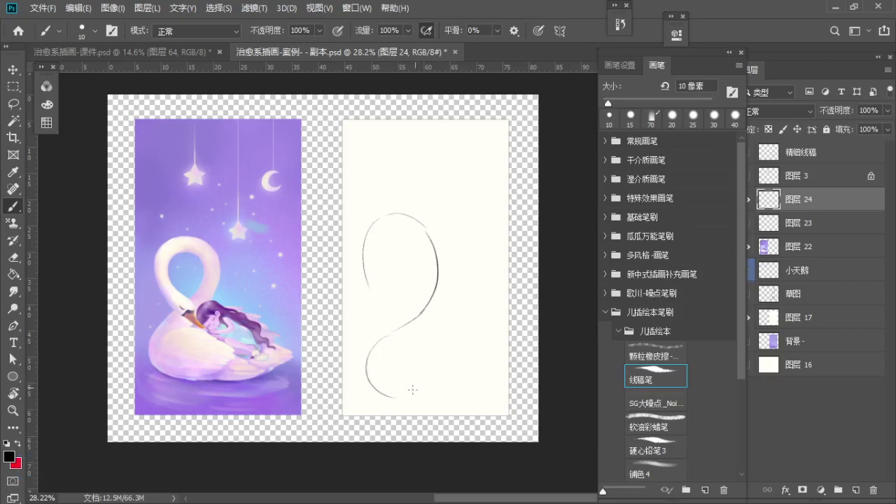
key(ctrl+z)
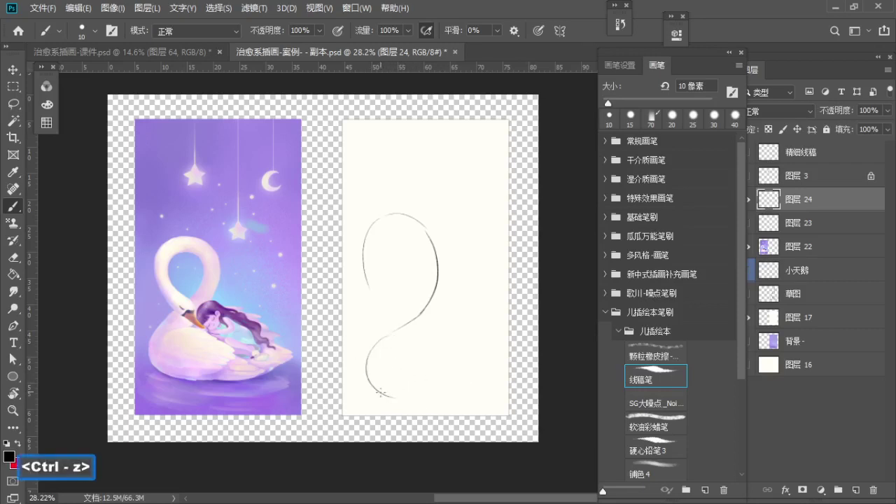
drag(392, 397, 464, 384)
key(ctrl+z)
key(ctrl+z)
Step: Sketch the swan's head and beak crossing the neck, plus a short inner neck line, undoing and redrawing strokes
drag(365, 284, 400, 305)
key(ctrl+z)
key(ctrl+z)
key(ctrl+z)
key(ctrl+z)
key(ctrl+z)
drag(383, 305, 423, 329)
key(ctrl+z)
key(ctrl+z)
key(ctrl+z)
key(ctrl+z)
Step: Erase the overlapping lines around the beak using the 线稿笔 tip at 30 px
key(e)
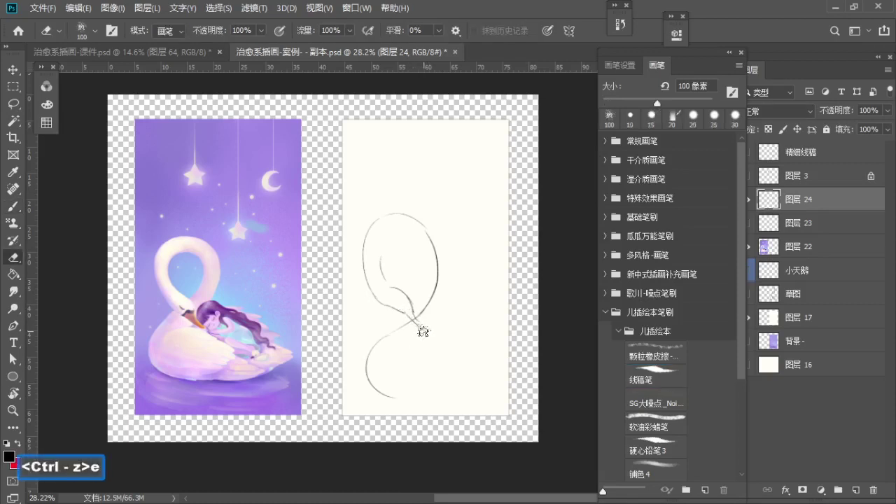
click(643, 378)
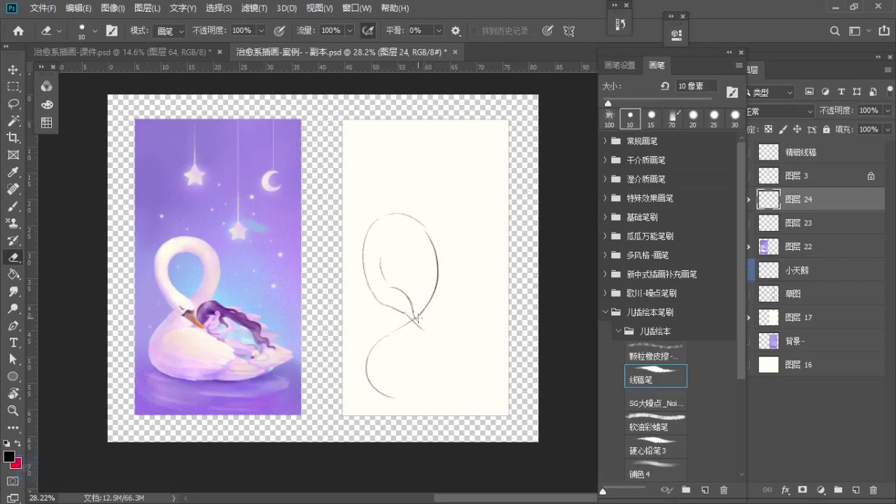
key(e)
key(s)
key(s)
key(s)
key(s)
key(a)
key(s)
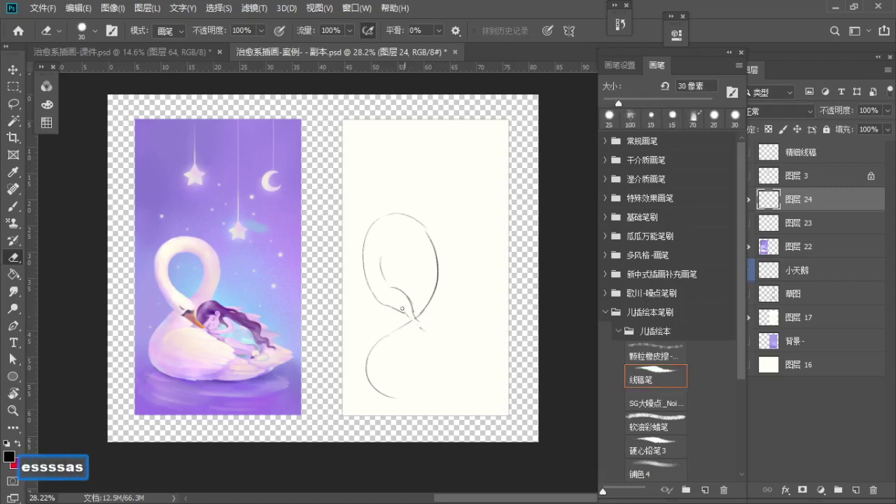
drag(418, 324, 423, 331)
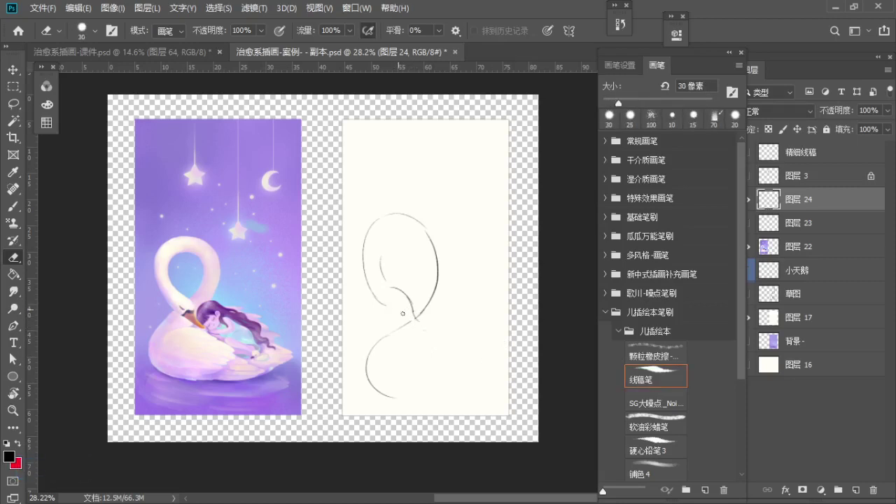
Step: Redraw the lower edge of the swan's head and the rounded beak tip with the 10 px 线稿笔 brush
key(b)
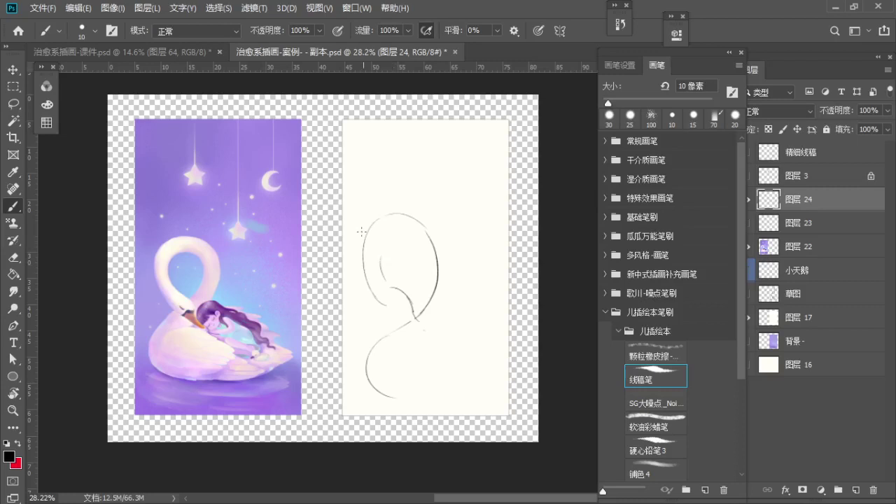
key(s)
key(s)
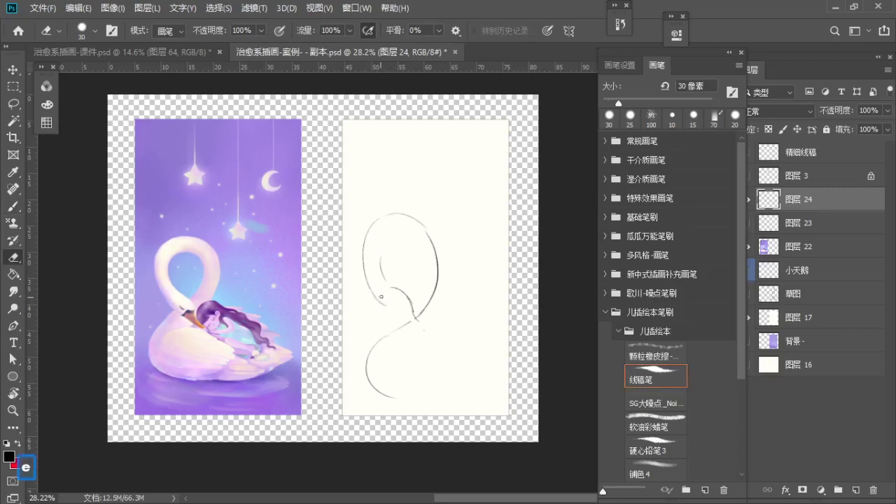
key(b)
key(ctrl+z)
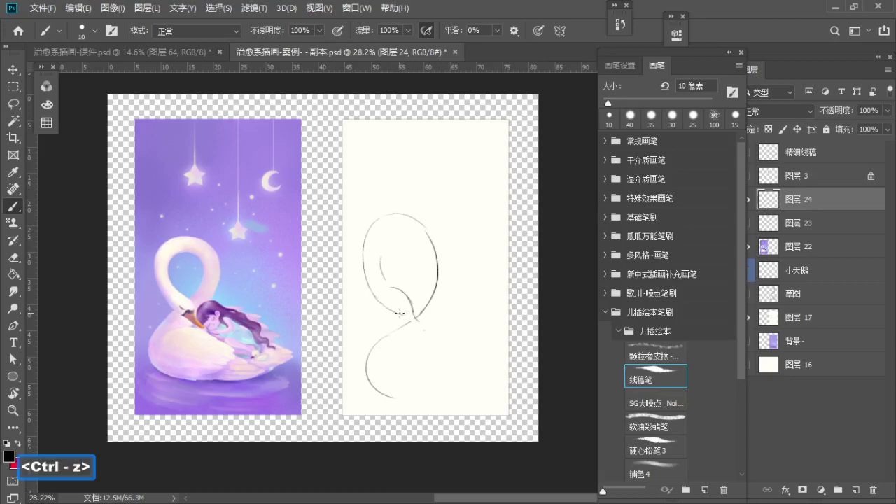
key(ctrl+z)
drag(380, 301, 401, 312)
drag(416, 326, 428, 333)
key(ctrl+z)
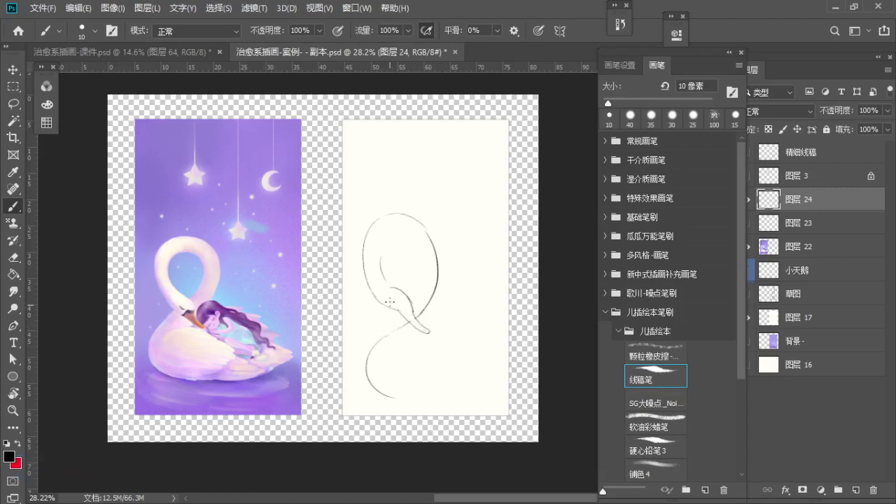
key(ctrl+z)
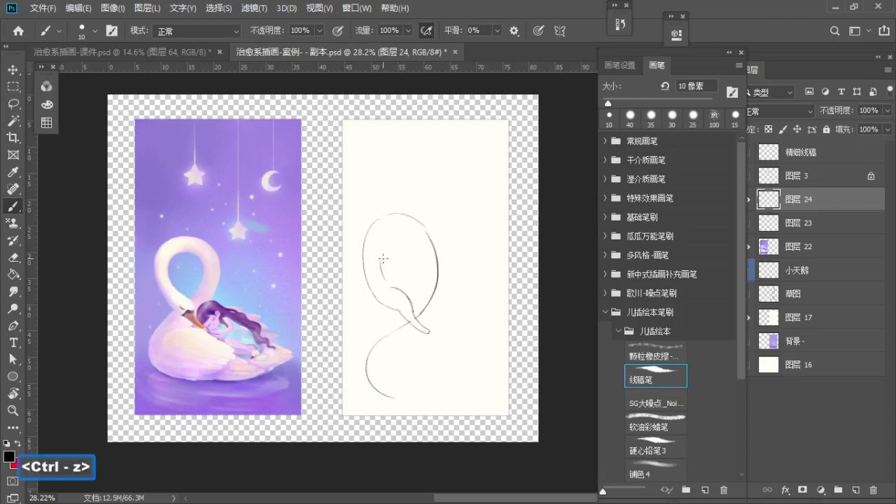
Step: Refine the inner left side and top of the neck loop by erasing and redrawing the line, undoing the trial strokes
key(e)
key(b)
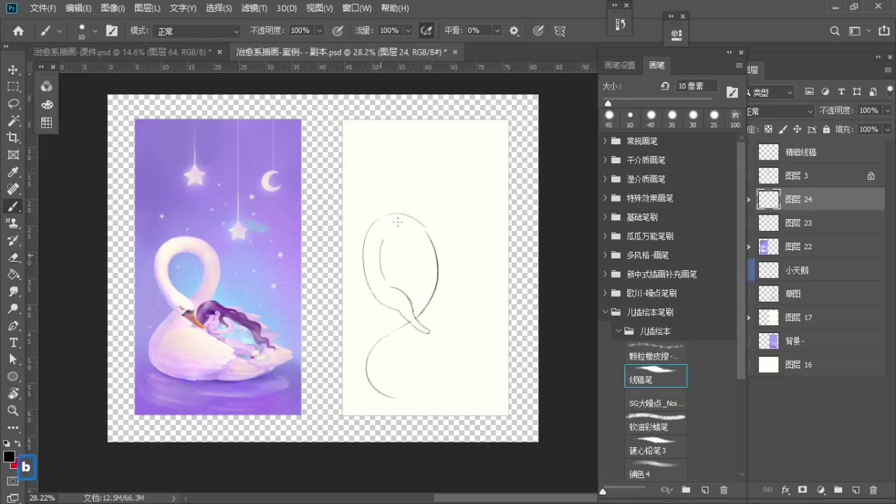
key(ctrl+z)
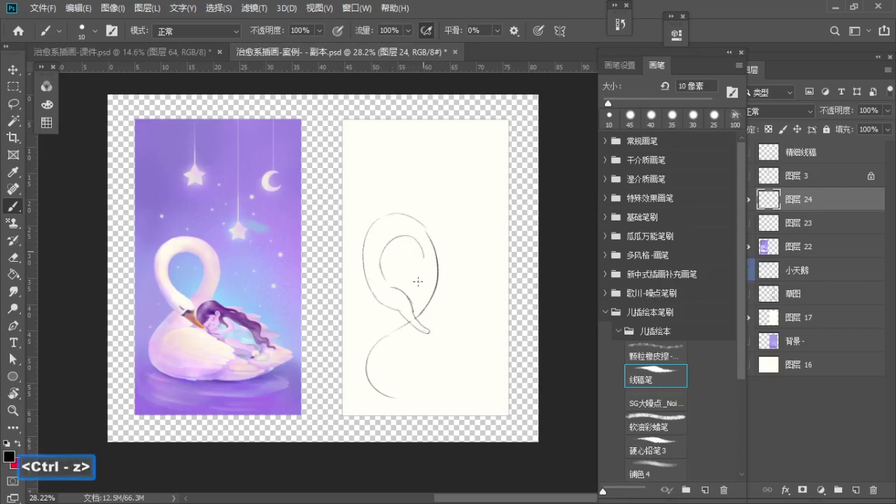
key(ctrl+z)
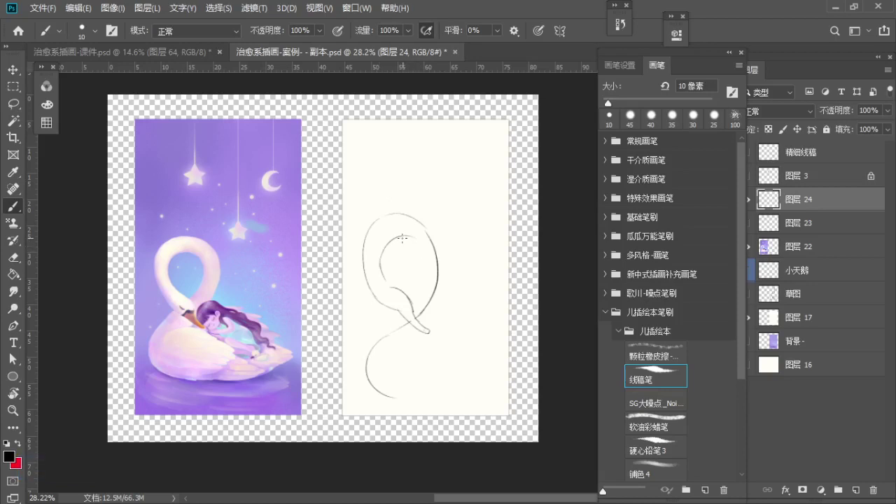
key(ctrl+z)
key(e)
key(s)
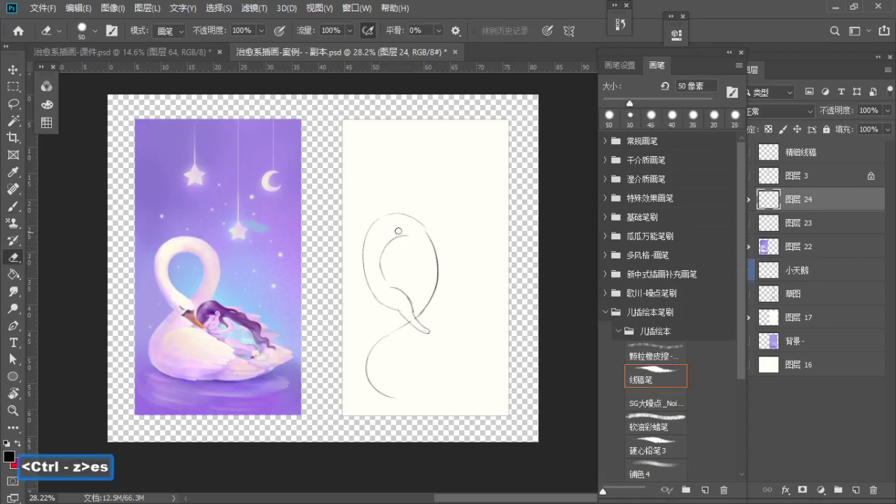
key(b)
key(ctrl+z)
drag(402, 236, 417, 276)
key(ctrl+z)
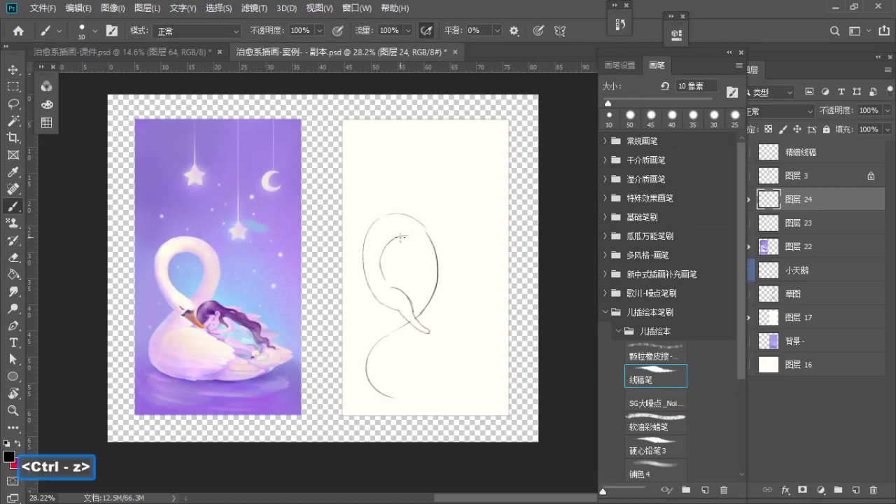
Step: Sketch the inner right side of the neck loop down to the head, undoing and repeating the stroke
drag(406, 236, 414, 287)
key(ctrl+z)
key(ctrl+z)
drag(405, 236, 409, 290)
key(ctrl+z)
drag(407, 237, 413, 302)
key(ctrl+z)
mouse_move(409, 240)
mouse_down()
mouse_move(415, 298)
mouse_move(401, 298)
mouse_up()
key(ctrl+z)
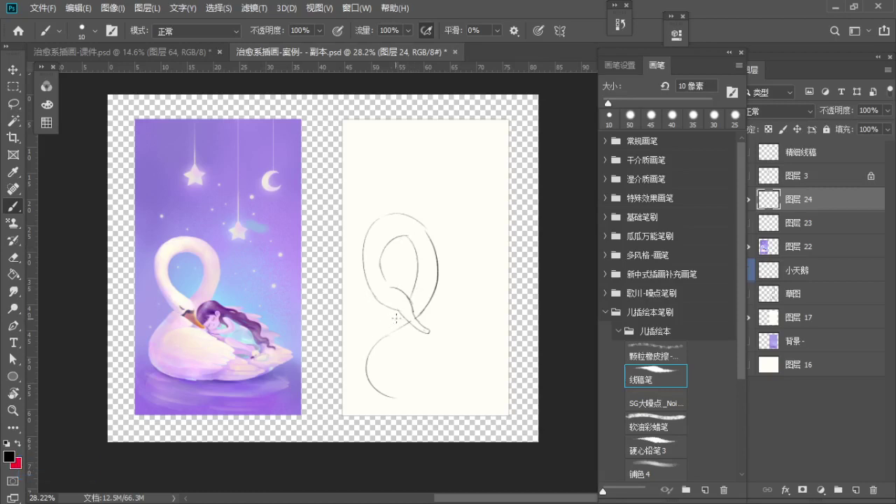
Step: Sketch a wider body curve outside the existing chest line, running from the neck base to the belly
key(ctrl+z)
key(ctrl+z)
mouse_move(357, 337)
mouse_down()
mouse_move(386, 318)
mouse_move(378, 391)
mouse_move(388, 399)
mouse_move(362, 385)
mouse_move(414, 401)
mouse_up()
key(ctrl+z)
key(ctrl+z)
key(ctrl+z)
drag(362, 383, 416, 397)
Step: Scale the swan sketch down with Free Transform and move it slightly upward within the panel
key(ctrl+t)
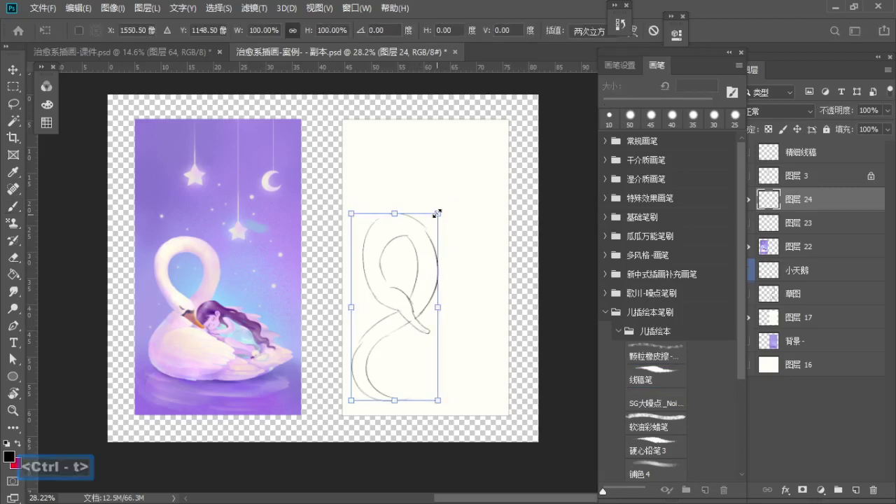
drag(438, 212, 426, 238)
mouse_move(408, 266)
mouse_down()
mouse_move(424, 257)
mouse_move(412, 250)
mouse_move(425, 243)
mouse_move(408, 255)
mouse_up()
key(Return)
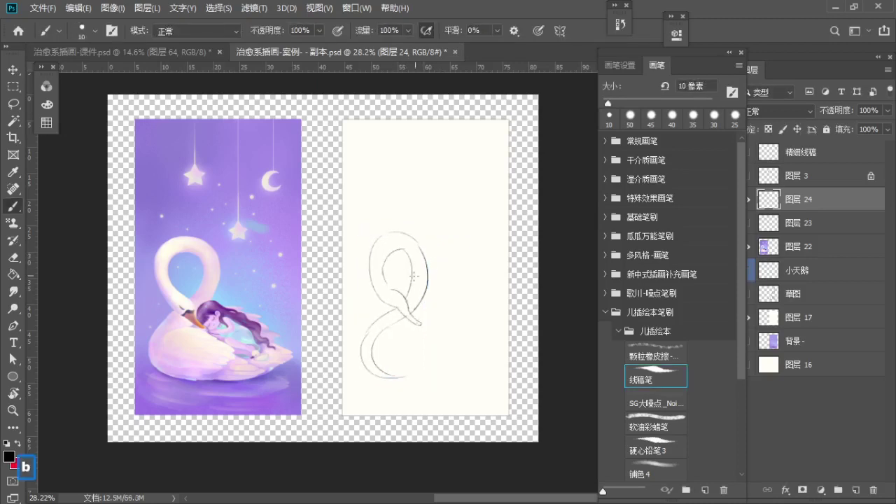
Step: Erase the inner right line of the neck loop and begin redrawing it, undoing the trial strokes
key(e)
key(b)
key(ctrl+z)
key(ctrl+z)
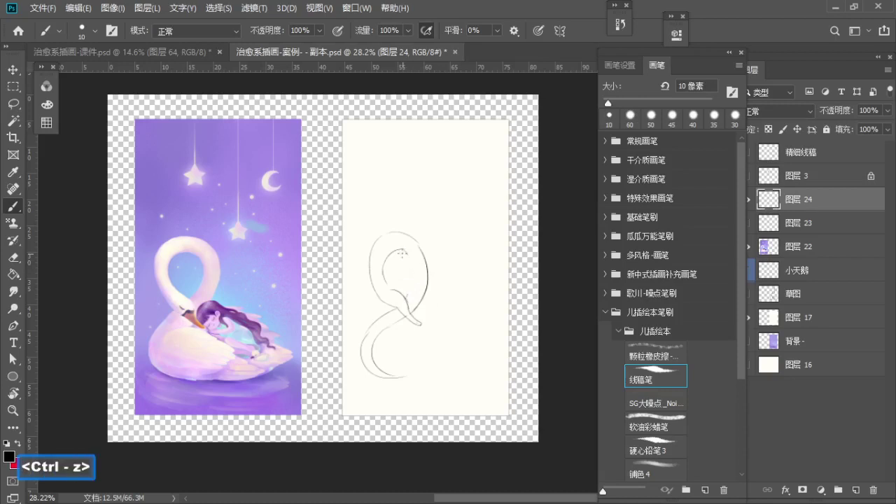
key(ctrl+z)
Step: Erase the outer right line of the neck and redraw it around the adjusted inner curve
key(e)
drag(422, 283, 422, 252)
key(b)
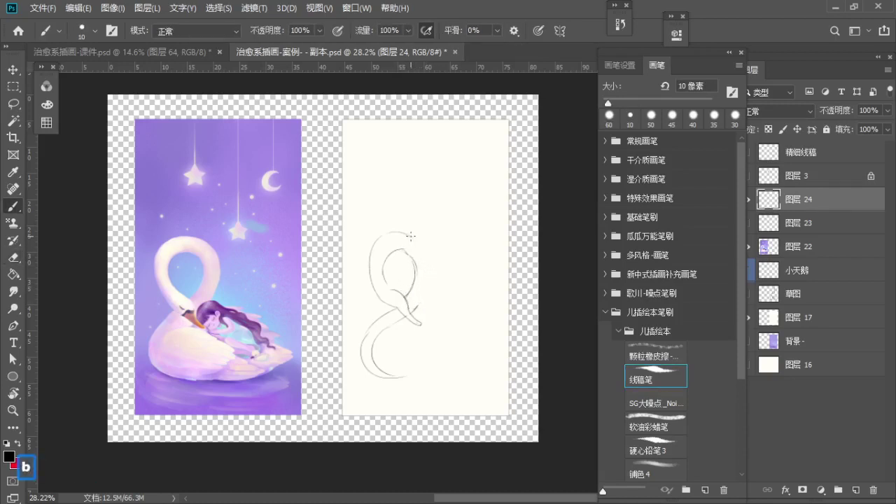
key(ctrl+z)
key(ctrl+z)
key(ctrl+z)
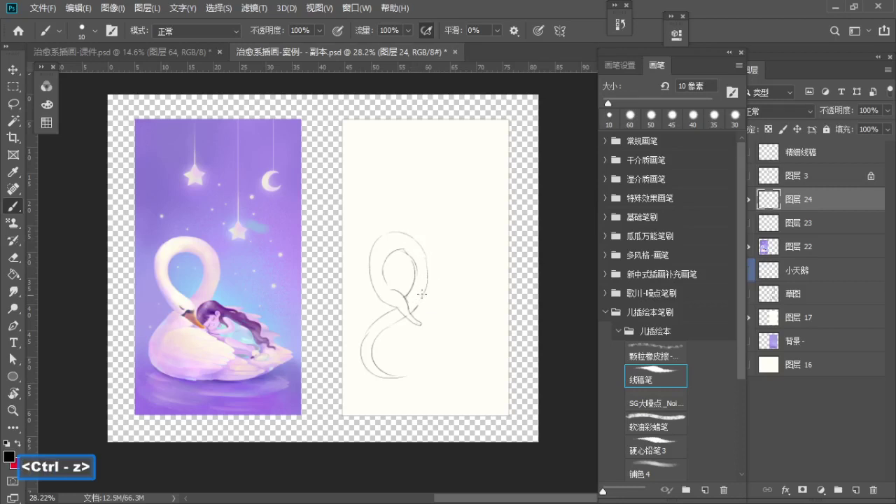
Step: Sketch the jagged feather edge of the raised wing from behind the neck toward the tail, undoing and redrawing strokes
key(ctrl+z)
key(ctrl+z)
key(ctrl+z)
key(ctrl+z)
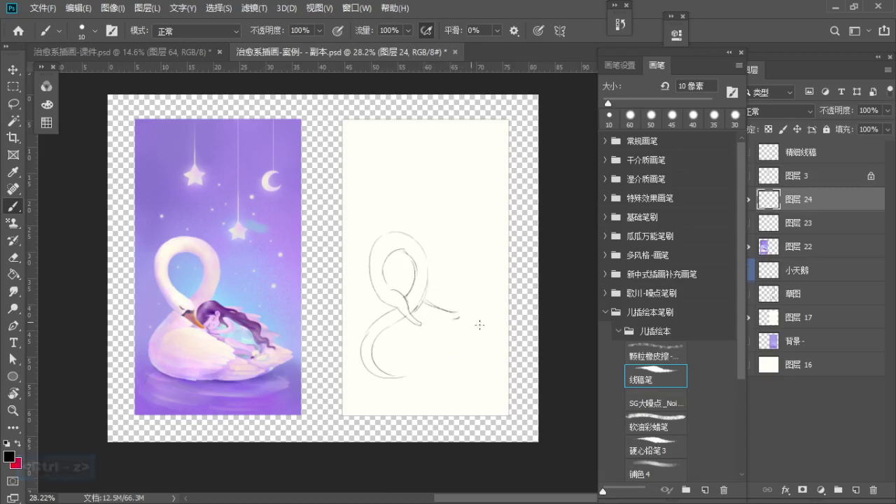
key(ctrl+z)
drag(450, 317, 478, 324)
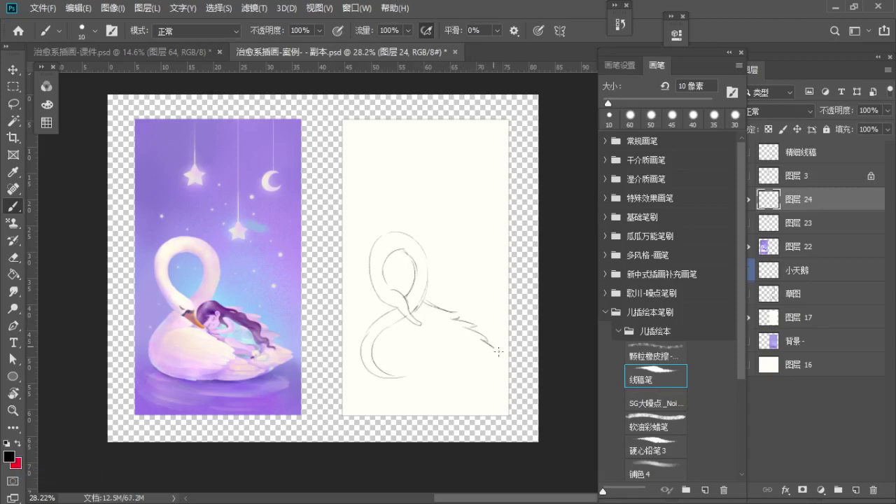
Step: Sketch the pointed tail feathers at the end of the raised wing, undoing trial strokes and clearing part of the body's lower line
key(ctrl+z)
key(ctrl+z)
drag(486, 362, 495, 362)
key(e)
key(b)
key(ctrl+z)
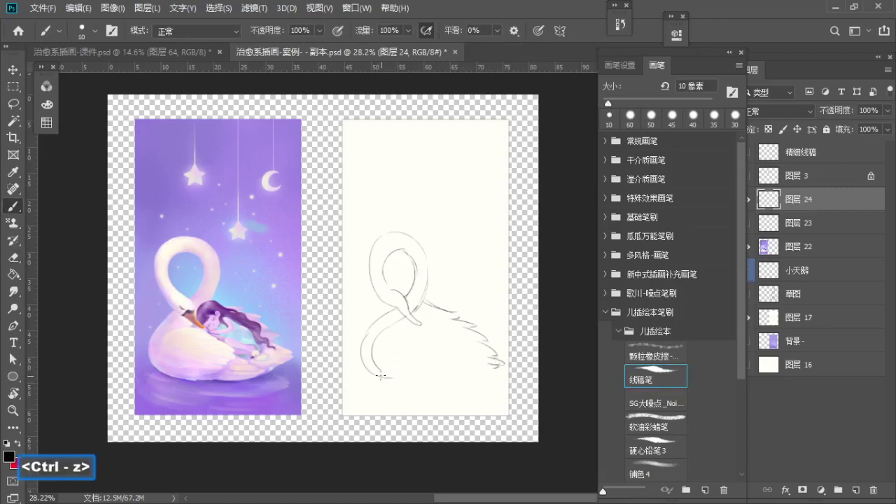
Step: Sketch the near wing's upper curve and layered feather tips and redraw the swan's lower body line, undoing trial strokes
key(ctrl+z)
mouse_move(394, 330)
mouse_down()
mouse_move(427, 338)
mouse_move(428, 350)
mouse_up()
key(ctrl+z)
key(ctrl+z)
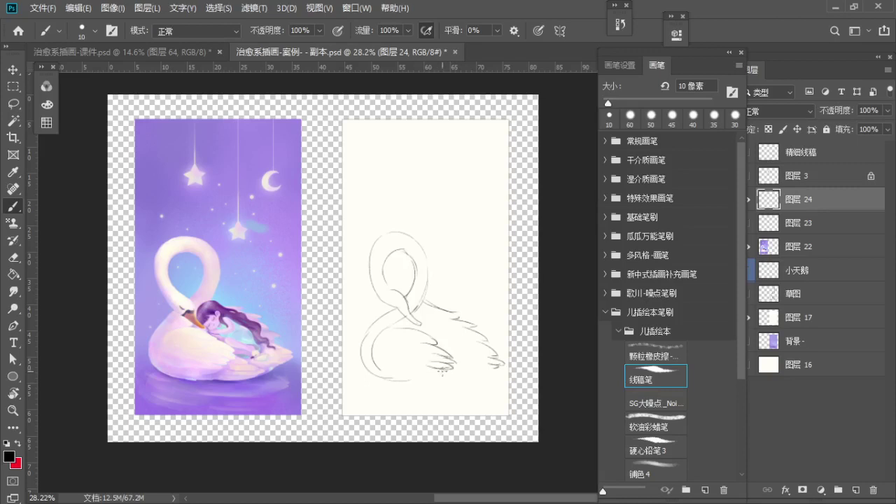
key(ctrl+z)
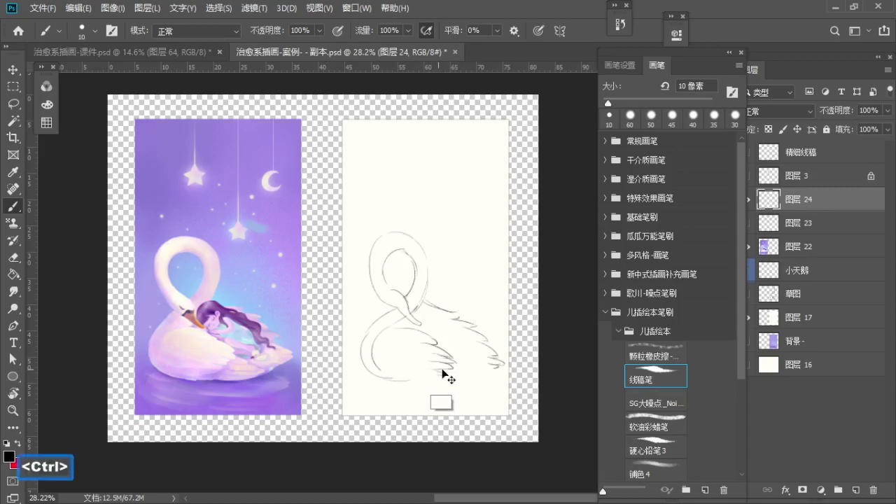
key(ctrl+z)
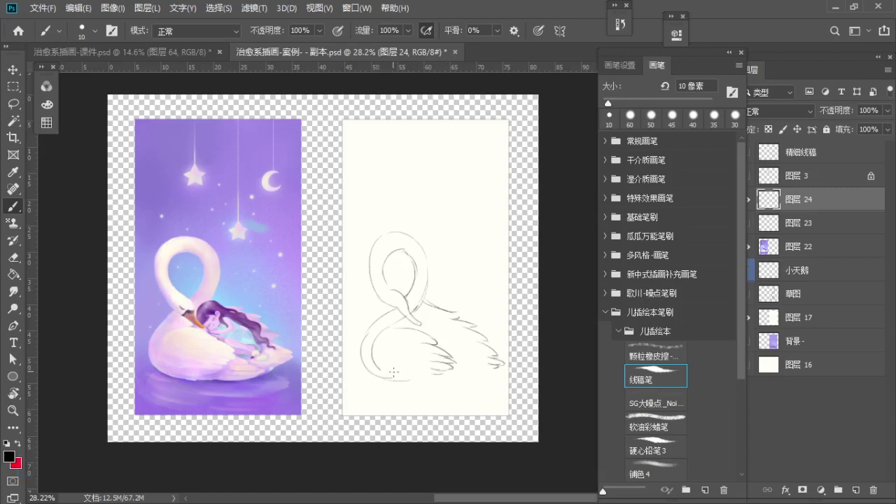
key(ctrl+z)
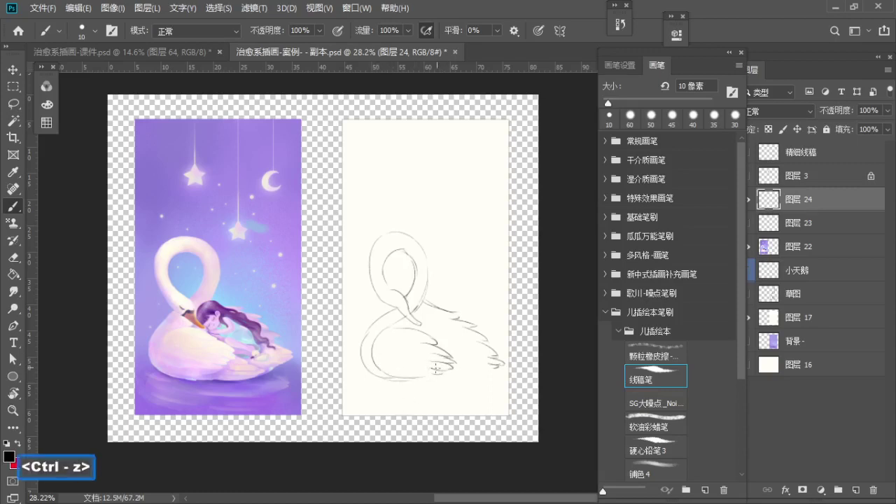
key(ctrl+z)
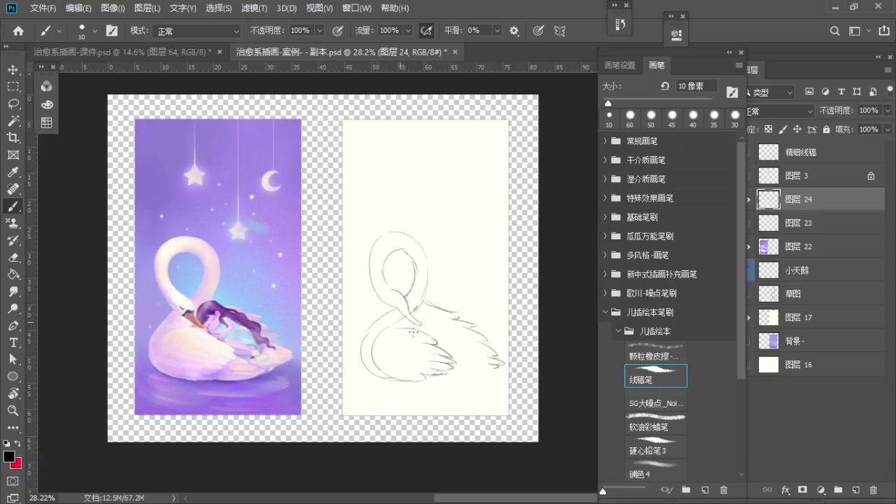
Step: Add the lower feathers toward the tail, then erase the old tail tip and redraw it joining both wings
key(ctrl+z)
key(ctrl+z)
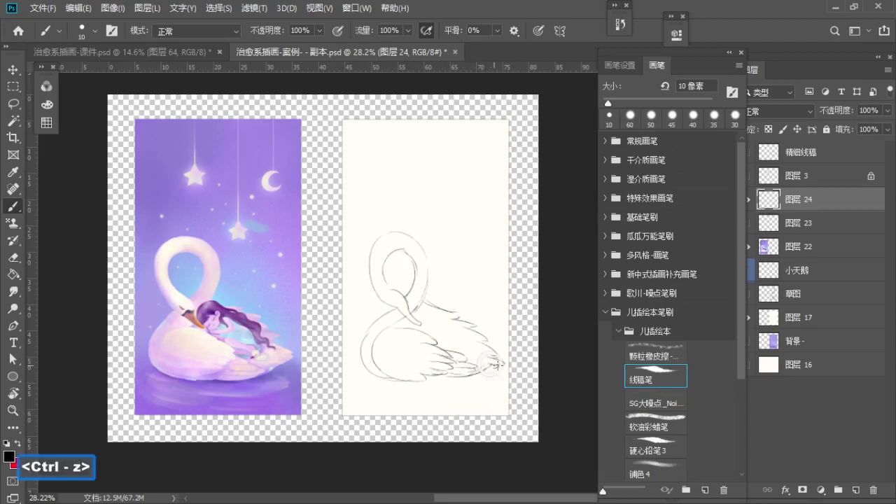
key(e)
drag(492, 372, 483, 338)
key(b)
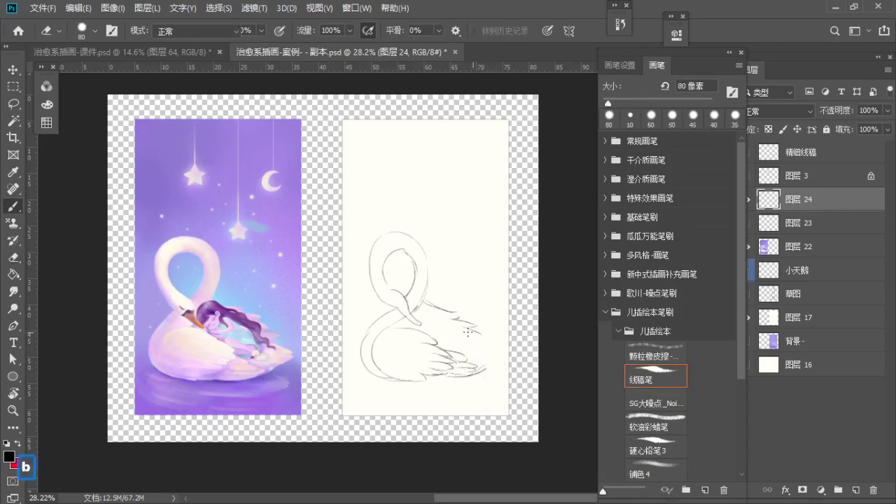
key(ctrl+z)
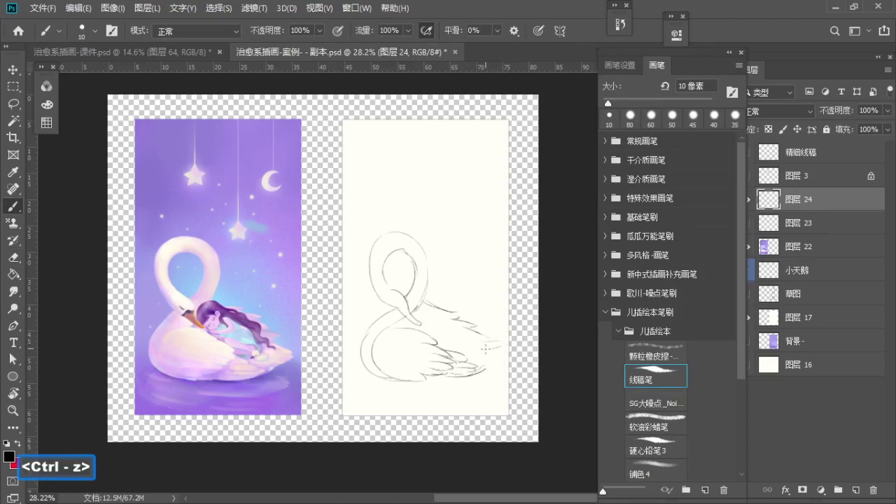
drag(498, 351, 483, 365)
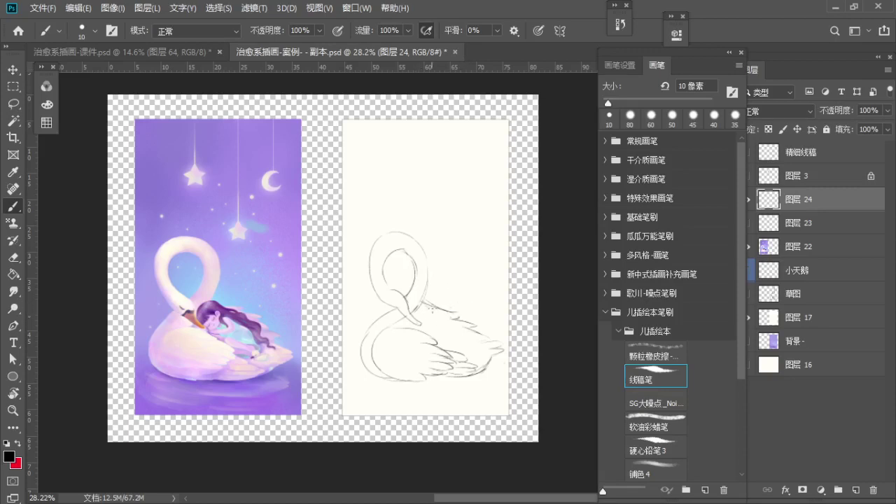
Step: Erase the start of the raised wing's line behind the neck and redraw it, undoing trial strokes
key(e)
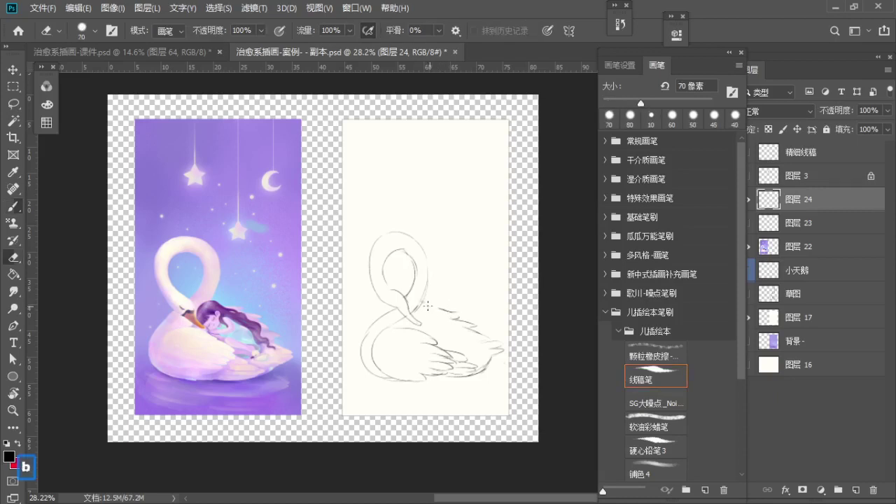
key(b)
key(ctrl+z)
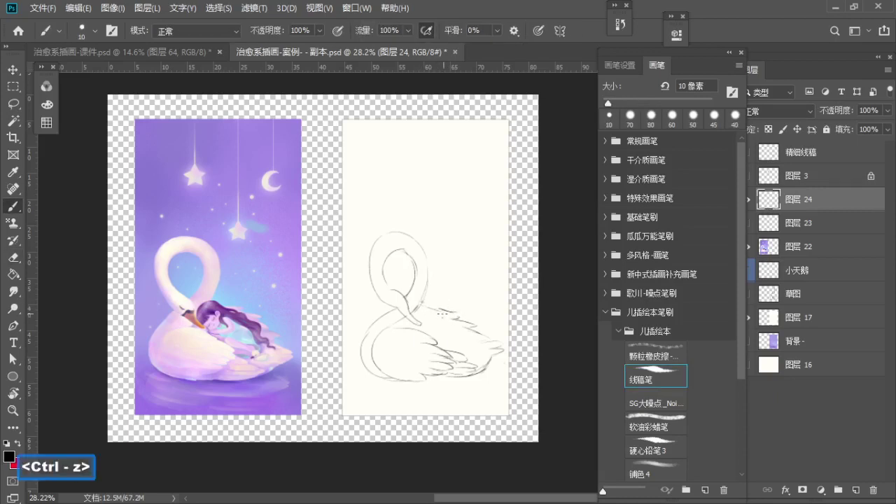
key(ctrl+z)
drag(425, 306, 439, 322)
key(ctrl+z)
key(ctrl+z)
Step: Select the KYLE 终极硬 brush from the 干介质画笔 set and draw a 35 px test stroke above the swan's neck
click(608, 161)
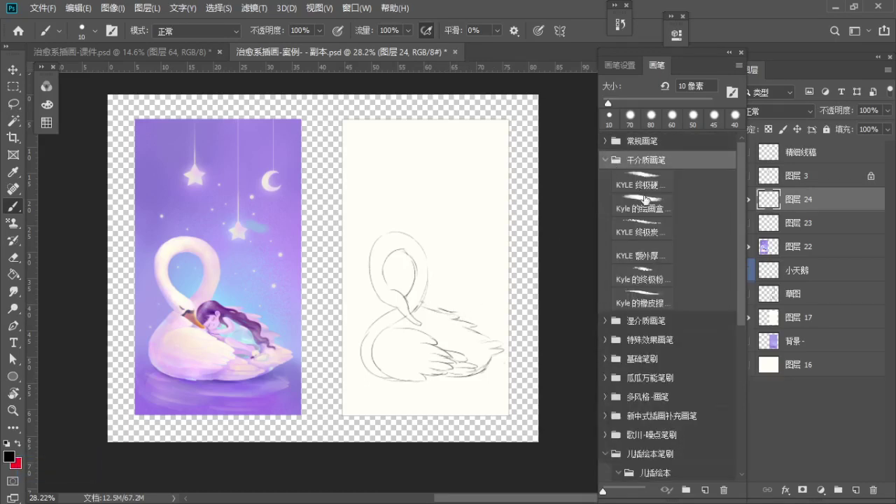
click(638, 184)
key(s)
key(s)
key(s)
key(s)
key(s)
key(s)
drag(435, 132, 408, 202)
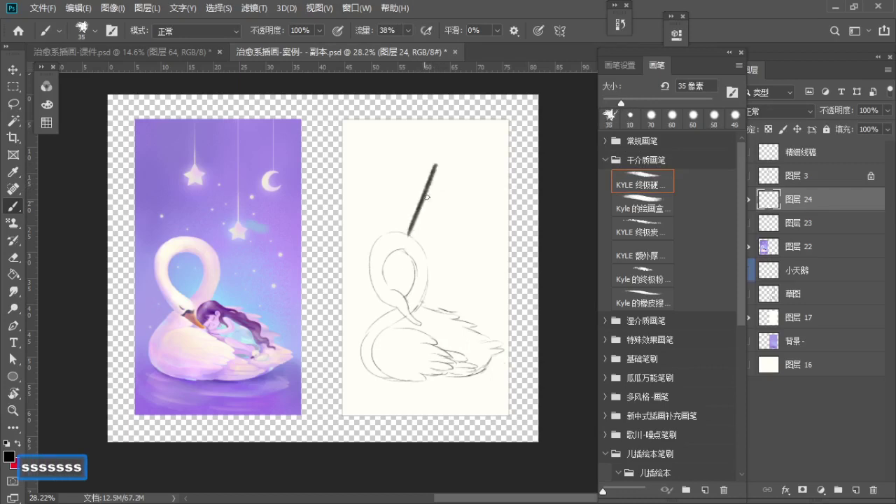
Step: Draw several straight and curved test strokes with the KYLE 终极硬 brush at 30 px above the neck
key(z)
drag(434, 112, 490, 113)
key(b)
mouse_move(455, 174)
mouse_down()
mouse_move(416, 310)
mouse_move(450, 228)
mouse_move(406, 373)
mouse_up()
key(ctrl+z)
key(ctrl+z)
drag(491, 187, 397, 335)
drag(448, 215, 398, 317)
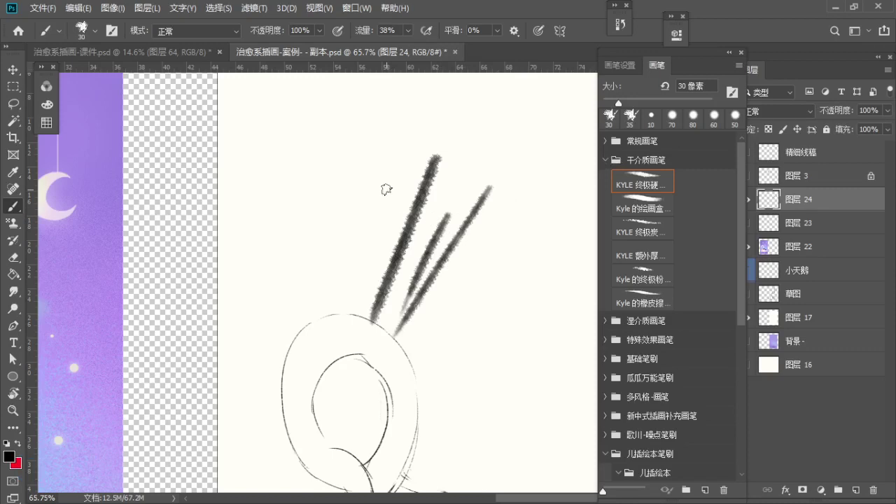
mouse_move(399, 143)
mouse_down()
mouse_move(347, 287)
mouse_move(384, 203)
mouse_up()
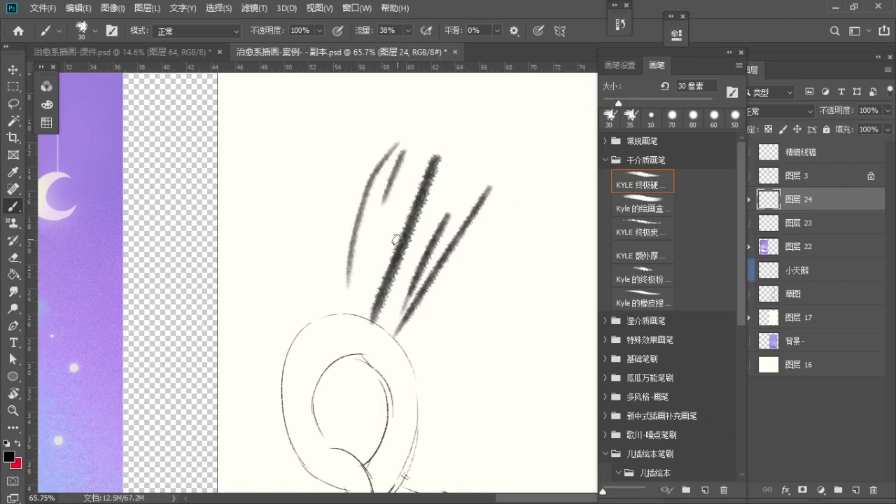
key(space)
drag(444, 241, 403, 243)
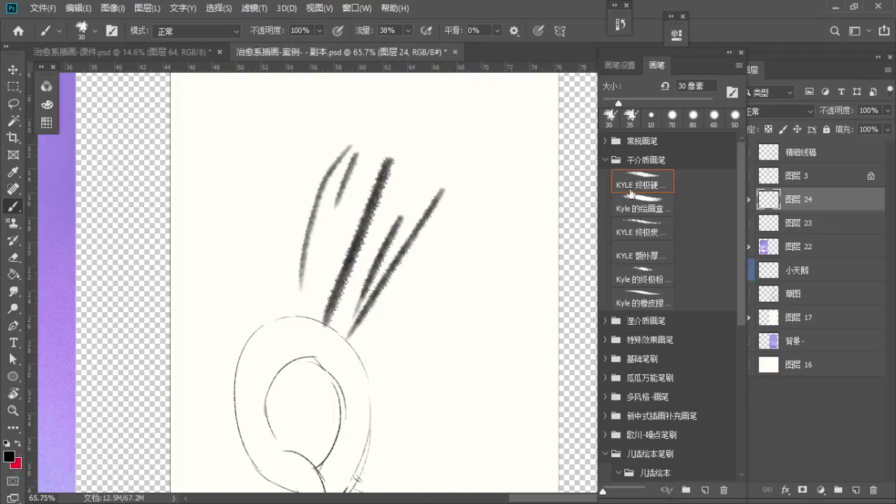
Step: Test the Kyle 的绘画盒 brush at 10 px and the KYLE 终极炭 brush at 25 px beside the earlier test strokes
click(642, 205)
drag(511, 188, 410, 359)
drag(490, 198, 418, 318)
drag(514, 245, 504, 273)
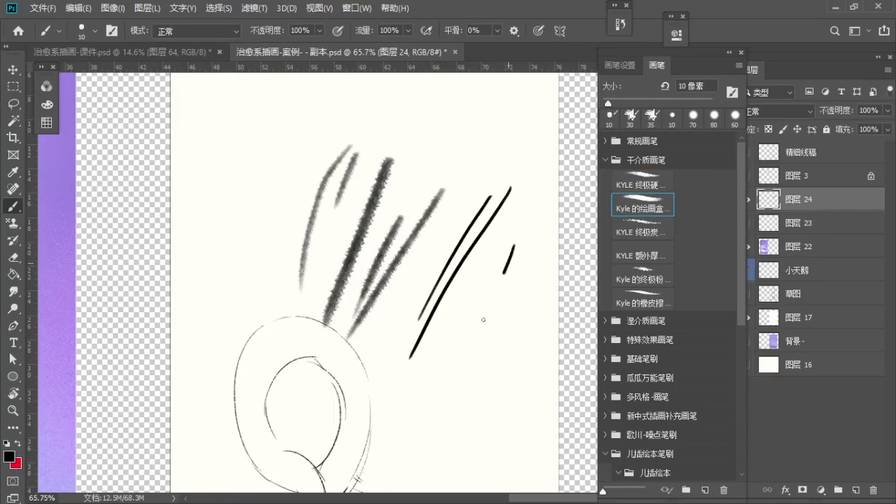
click(641, 229)
drag(539, 250, 450, 399)
Step: Test the KYLE 终极上 brush from the 湿介质画笔 set with a 25 px stroke, undoing the first attempt
click(622, 156)
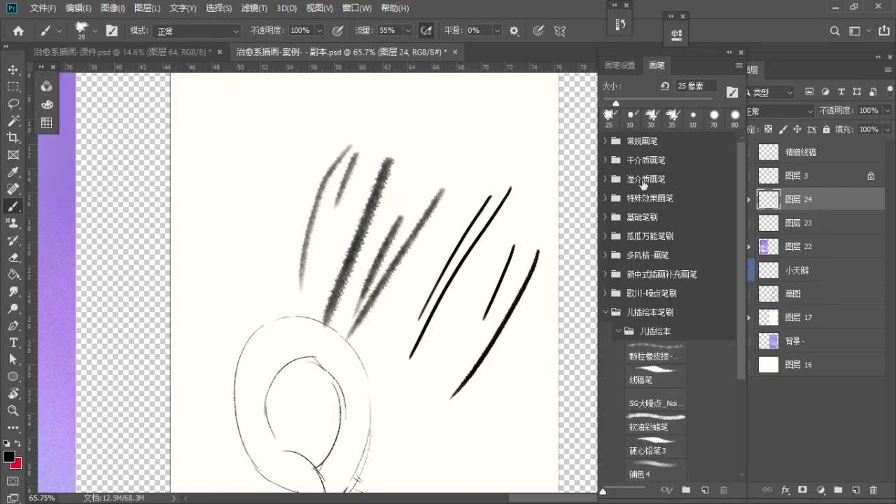
click(616, 179)
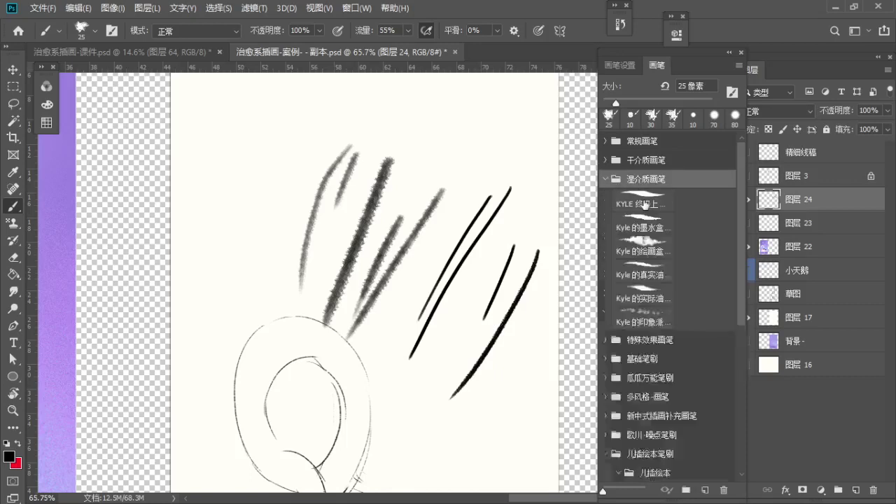
click(641, 202)
drag(522, 136, 438, 244)
key(ctrl+z)
drag(473, 187, 422, 282)
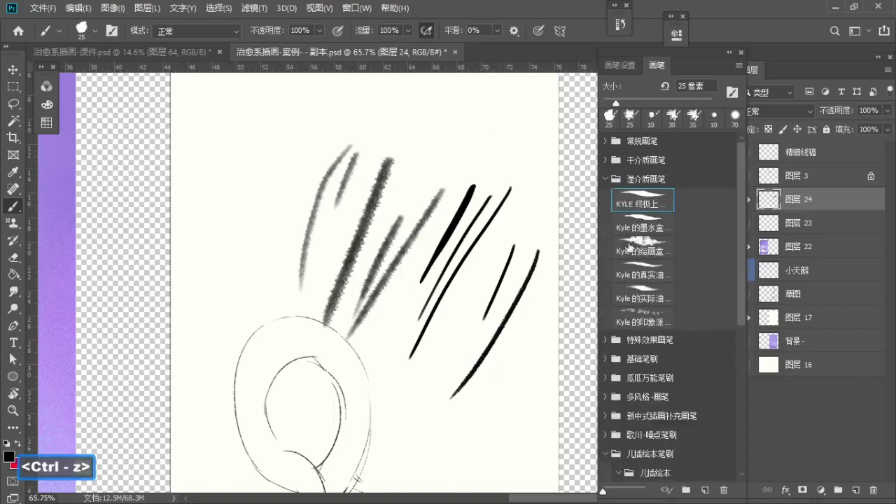
Step: Try the remaining 湿介质画笔 brushes over the test strokes: Kyle 的绘画盒, Kyle 的真实油, Kyle 的实际油 and Kyle 的印象派
click(633, 248)
mouse_move(407, 242)
mouse_down()
mouse_move(446, 190)
mouse_move(343, 343)
mouse_up()
key(ctrl+z)
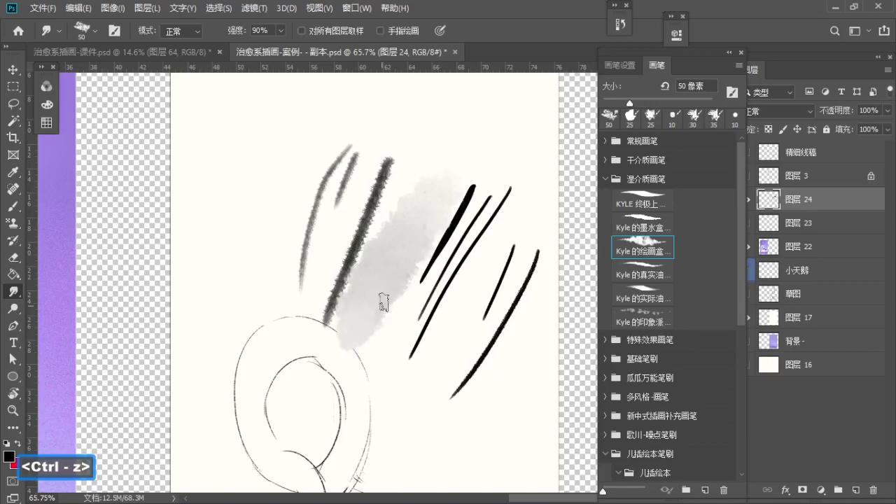
click(643, 272)
drag(451, 134, 343, 326)
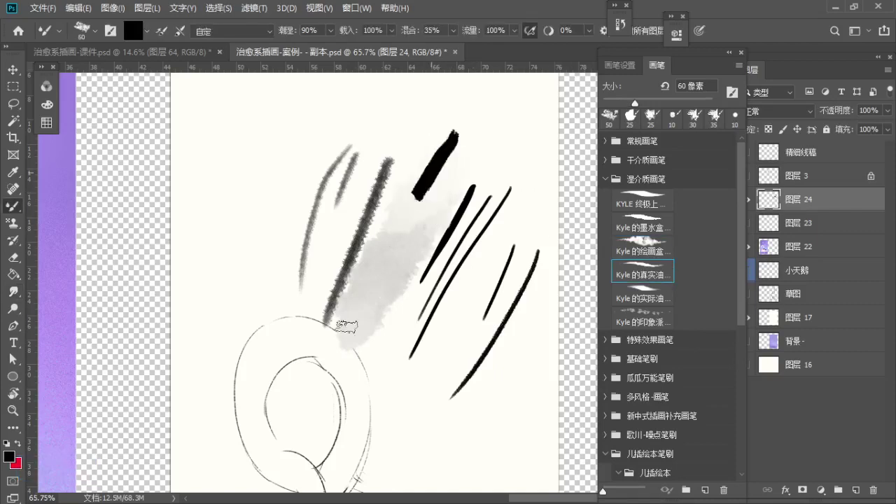
click(642, 296)
drag(471, 166, 362, 338)
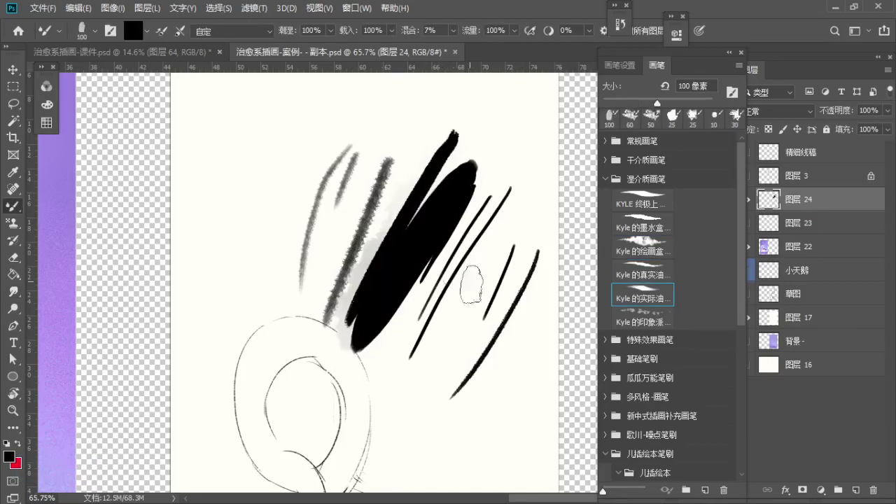
click(643, 319)
mouse_move(483, 168)
mouse_down()
mouse_move(471, 185)
mouse_move(442, 315)
mouse_up()
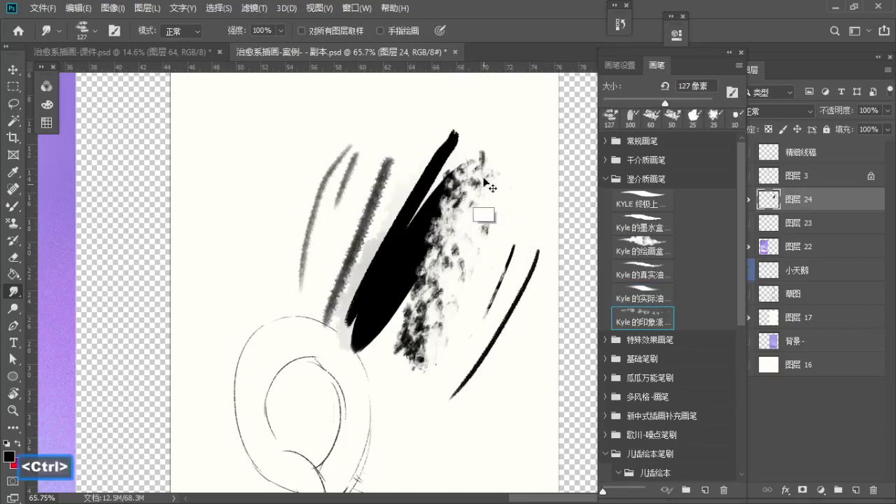
Step: Undo all the brush test strokes above the neck so only the swan sketch remains, and collapse the 湿介质画笔 set
key(ctrl+z)
key(ctrl+z)
key(ctrl+z)
key(ctrl+z)
key(z)
drag(455, 248, 395, 250)
key(b)
click(607, 180)
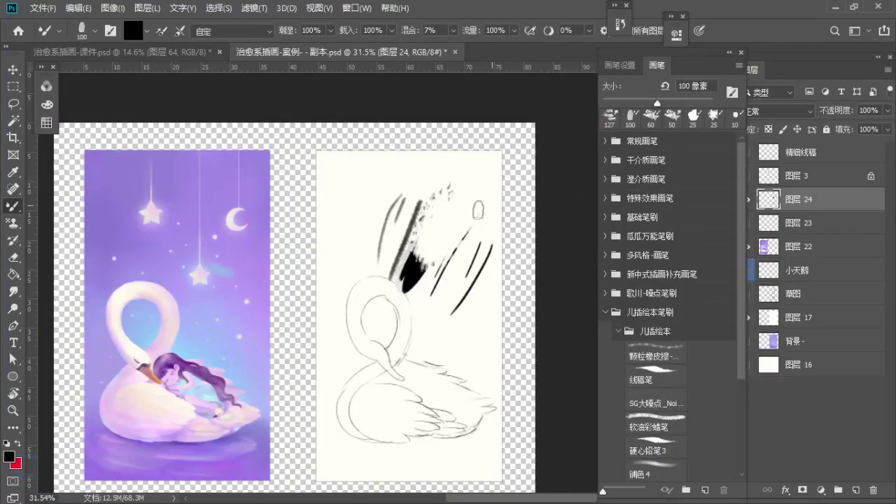
key(z)
drag(454, 216, 478, 236)
key(l)
key(ctrl+z)
key(ctrl+z)
key(ctrl+z)
key(ctrl+z)
key(ctrl+z)
key(ctrl+z)
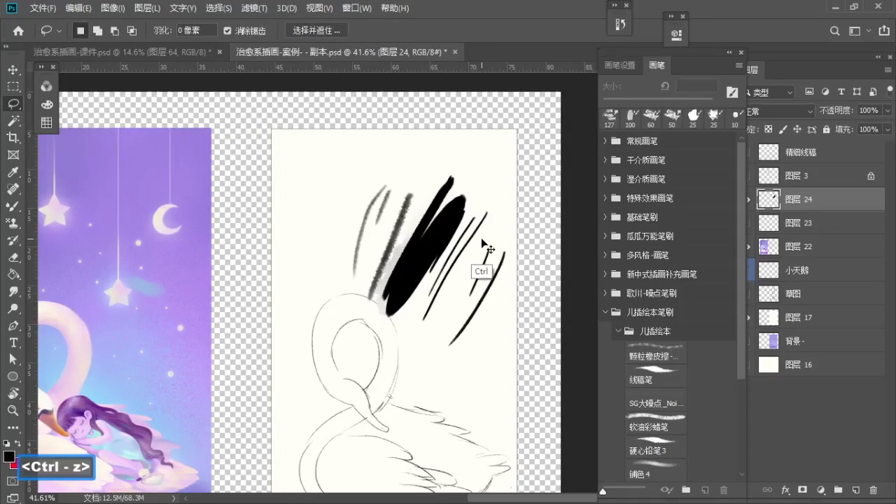
key(ctrl+z)
key(ctrl+z)
key(ctrl+z)
key(ctrl+z)
key(ctrl+z)
key(ctrl+z)
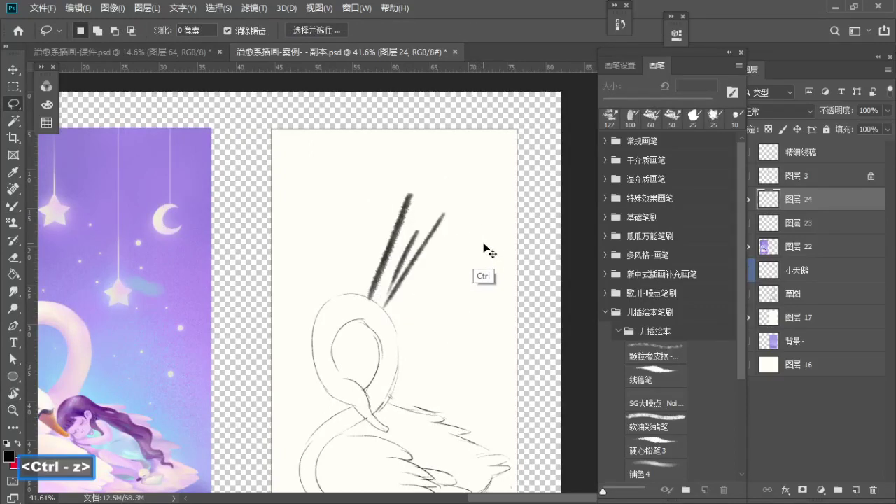
mouse_move(380, 271)
mouse_down()
mouse_move(353, 201)
mouse_move(351, 163)
mouse_up()
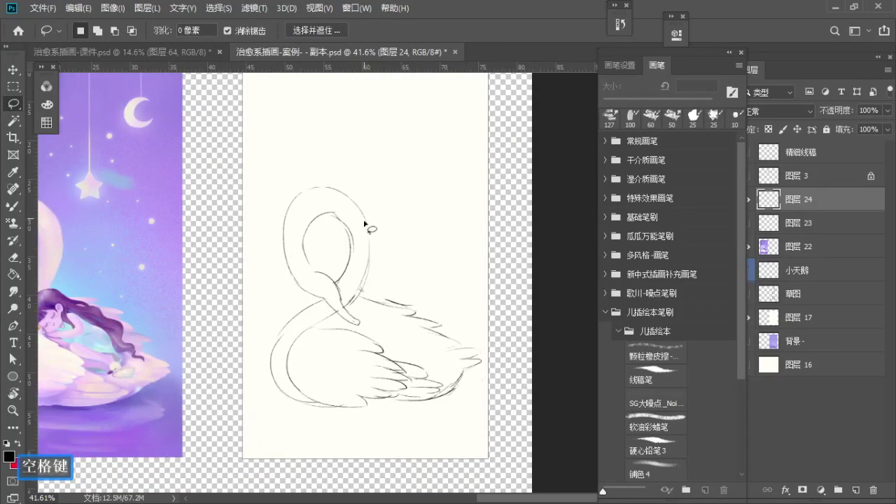
Step: Return to the brush and reduce its size to 60 px
key(b)
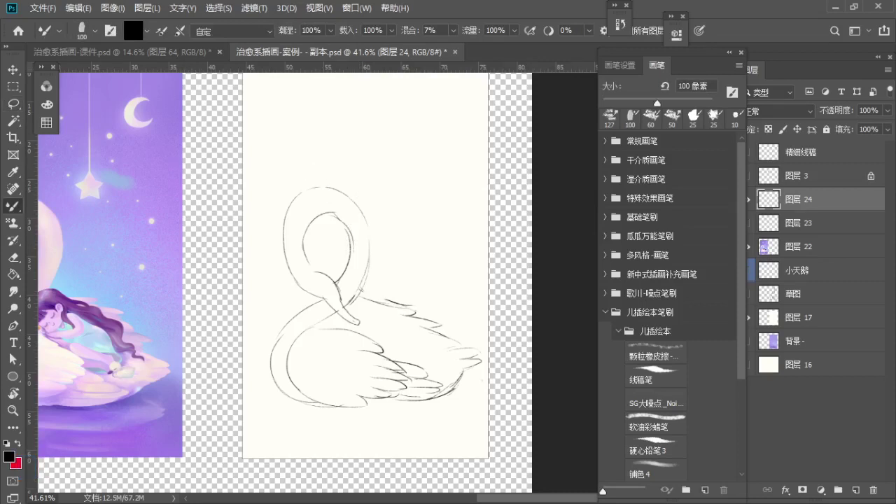
scroll(361, 290, up, 1)
key(b)
key(bracketleft)
key(bracketleft)
key(bracketleft)
key(bracketleft)
key(b)
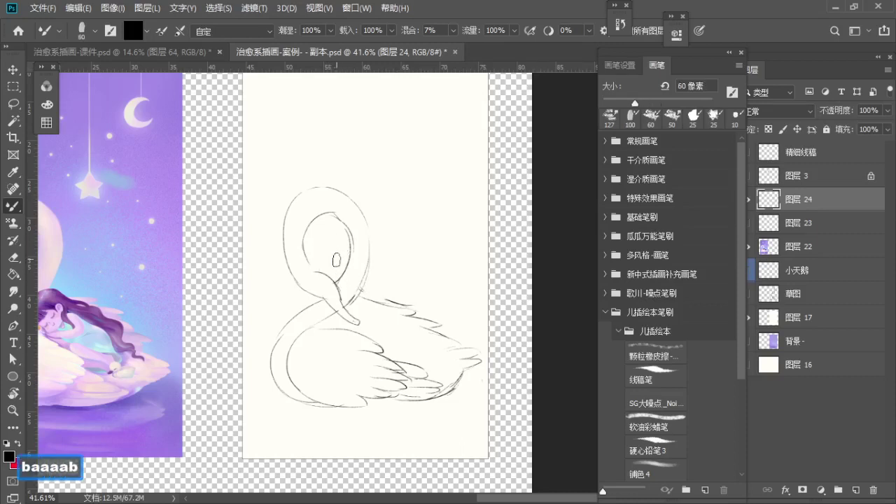
key(b)
click(48, 104)
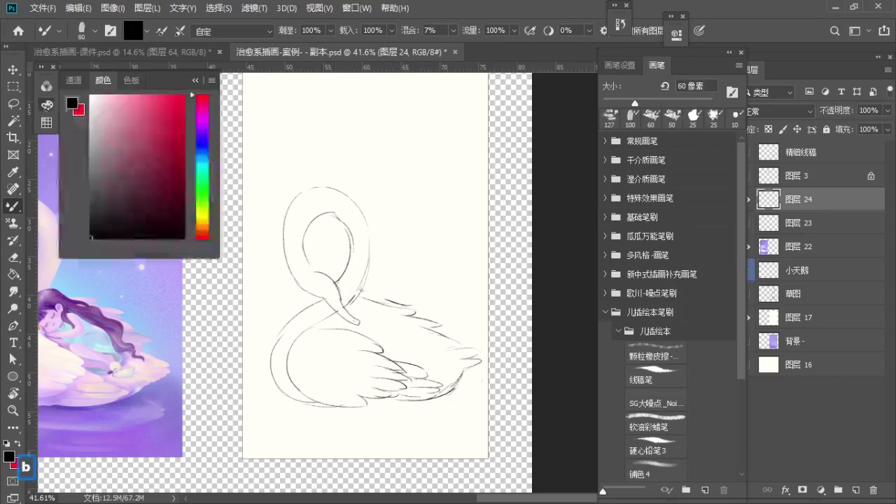
key(b)
click(197, 80)
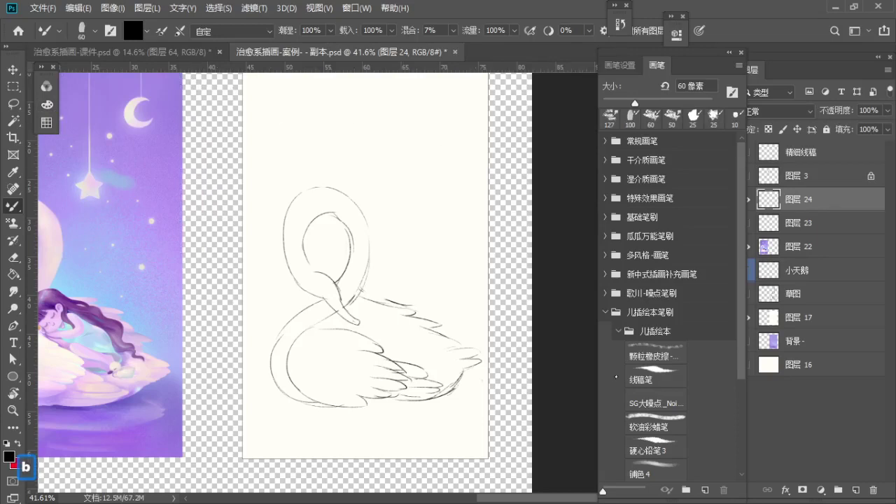
Step: Trace the inner outline of the swan's neck loop over the finished illustration with the 线稿笔 brush at 10 px
key(space)
drag(124, 282, 369, 297)
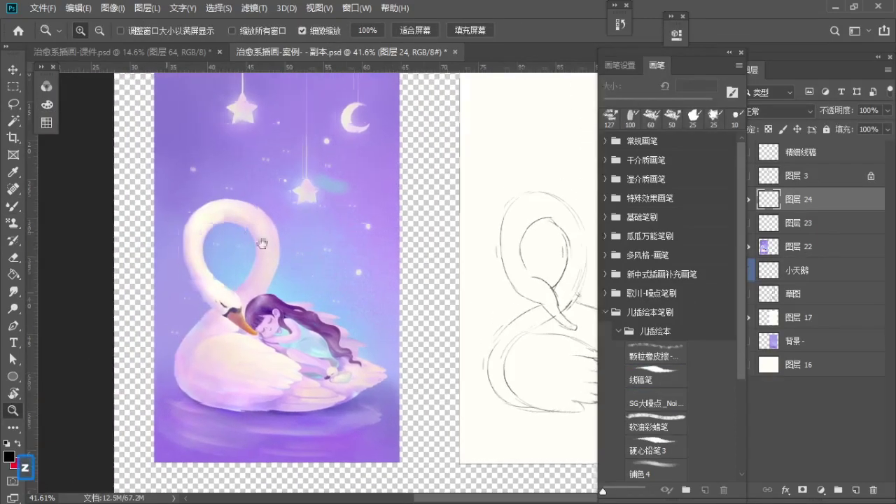
drag(262, 245, 310, 256)
key(b)
mouse_move(258, 247)
mouse_down()
mouse_move(267, 288)
mouse_move(248, 347)
mouse_move(214, 403)
mouse_up()
mouse_move(184, 214)
mouse_down()
mouse_move(243, 224)
mouse_move(266, 258)
mouse_up()
drag(179, 367, 204, 389)
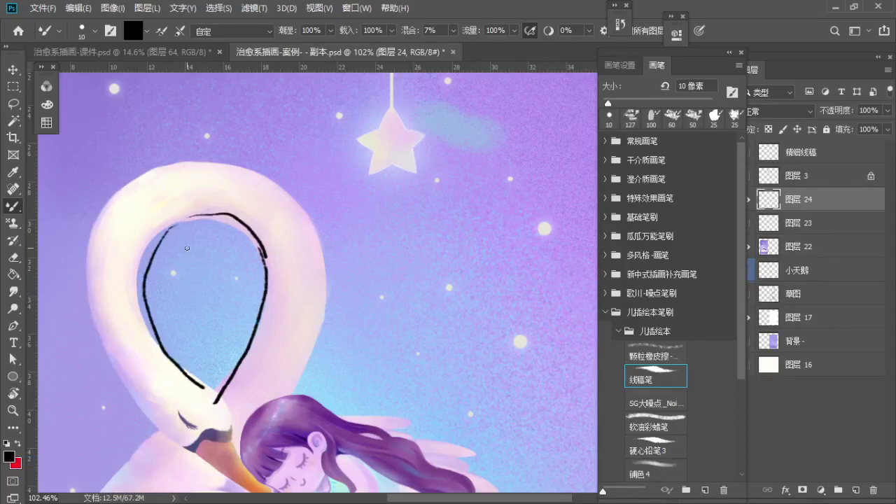
Step: Undo the last inner-outline strokes and retrace the inside curve of the swan's neck loop over the finished illustration
key(ctrl+z)
key(ctrl+z)
mouse_move(138, 307)
mouse_down()
mouse_move(164, 231)
mouse_move(249, 233)
mouse_move(270, 270)
mouse_up()
Step: Try tracing the outer edge of the illustrated swan's neck down to the girl's hair, redoing the stroke several times
drag(340, 331, 333, 294)
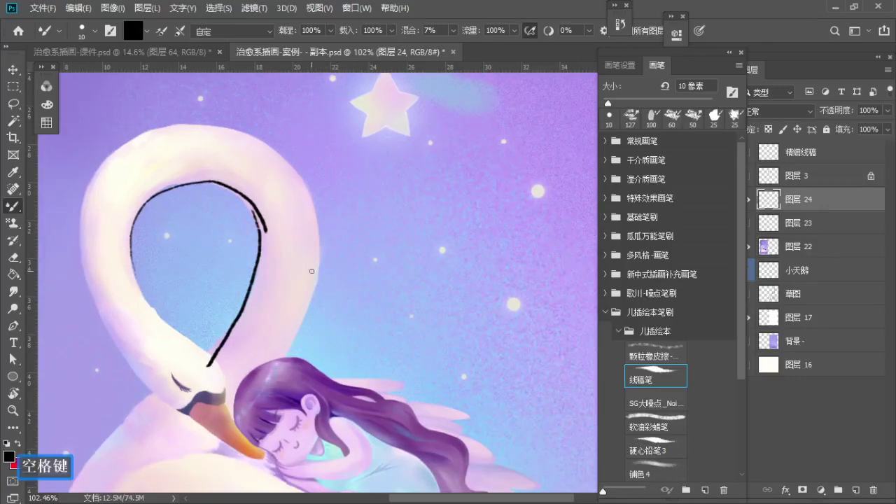
mouse_move(315, 202)
mouse_down()
mouse_move(315, 262)
mouse_move(283, 354)
mouse_up()
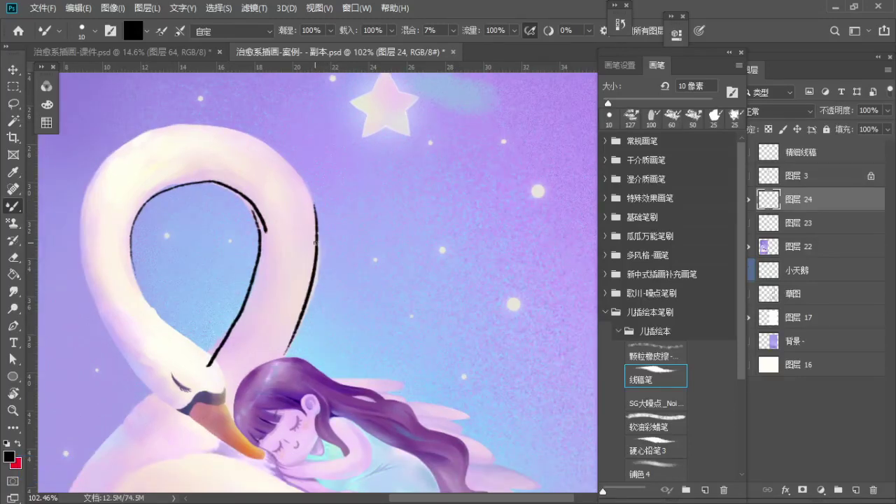
key(ctrl+z)
drag(315, 213, 291, 332)
key(ctrl+z)
drag(313, 206, 298, 360)
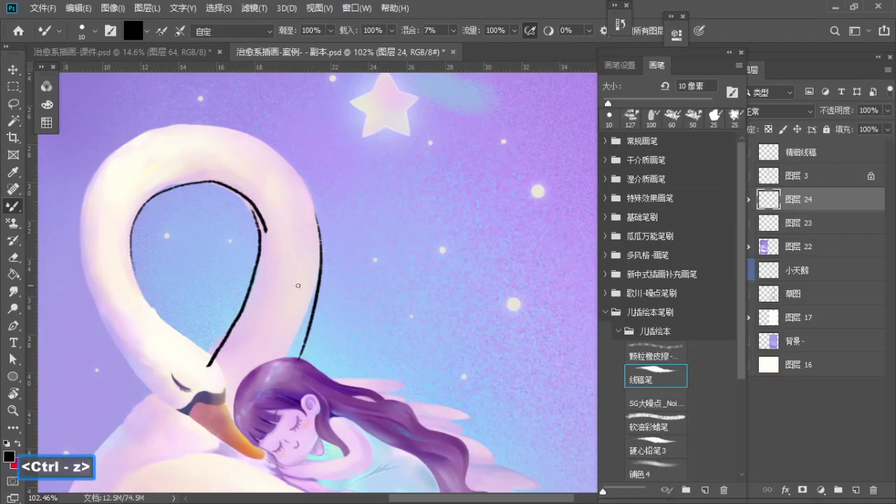
key(ctrl+z)
drag(316, 204, 301, 360)
key(ctrl+z)
drag(312, 204, 287, 362)
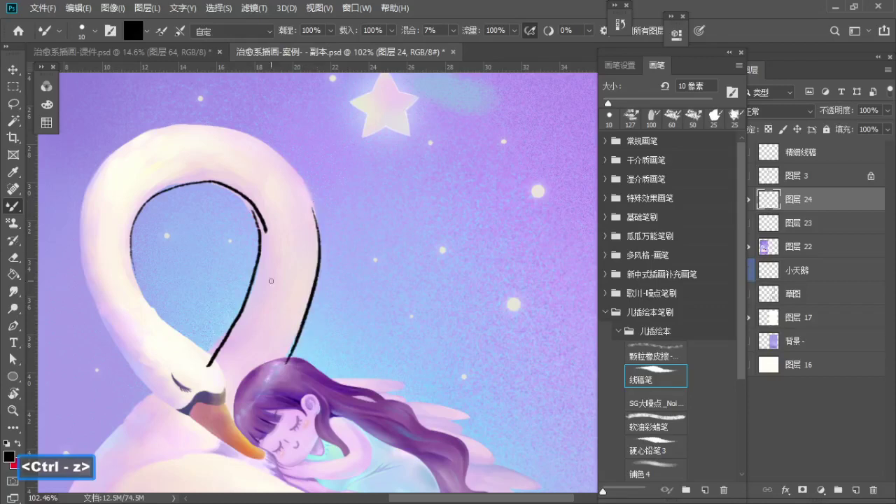
Step: Undo all the tracing strokes on the illustrated swan's neck
key(ctrl+z)
key(ctrl+z)
key(ctrl+z)
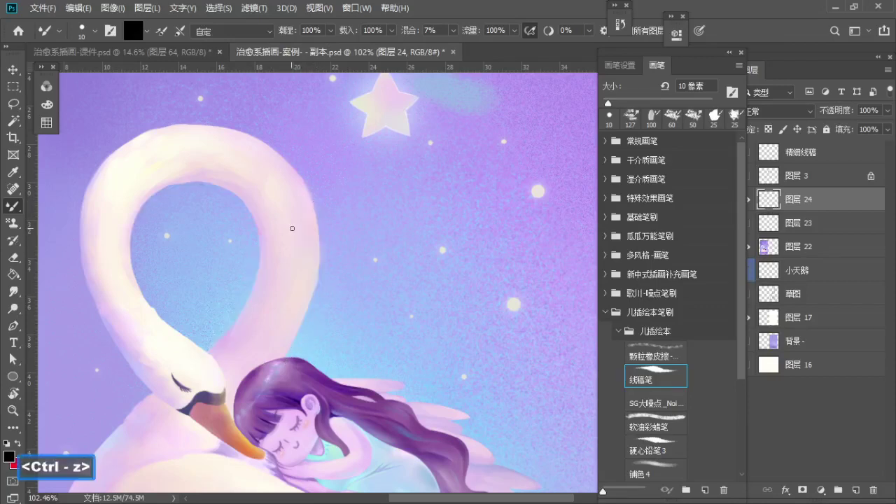
Step: Go back to the swan line draft and redraw the outer edge of the neck down toward the swan's back
key(z)
drag(291, 238, 216, 260)
key(space)
mouse_move(306, 312)
mouse_down()
mouse_move(250, 294)
mouse_move(145, 333)
mouse_up()
key(z)
mouse_move(431, 226)
mouse_down()
mouse_move(446, 230)
mouse_move(415, 215)
mouse_up()
key(space)
drag(332, 266, 364, 265)
key(b)
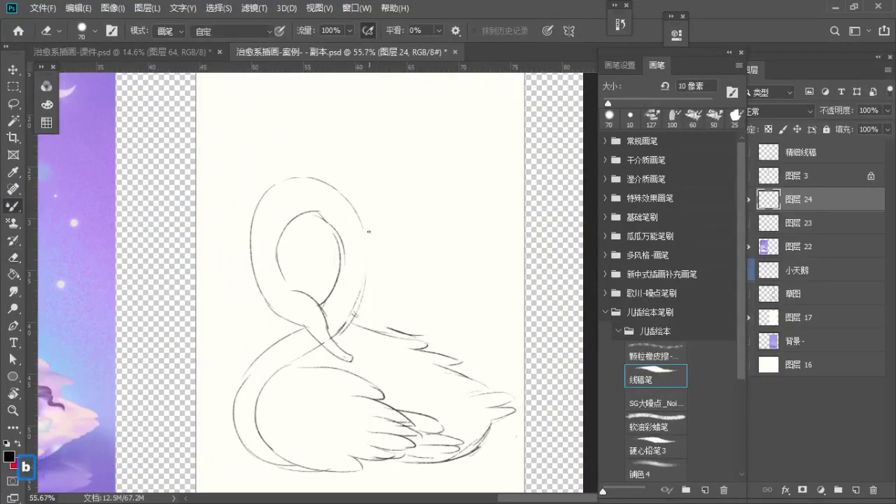
key(ctrl+z)
drag(365, 222, 357, 309)
Step: Sketch the swan's closed eye and the lines marking where the beak meets the head
key(z)
key(space)
mouse_move(381, 264)
mouse_down()
mouse_move(365, 268)
mouse_move(413, 247)
mouse_move(386, 261)
mouse_up()
key(space)
drag(386, 261, 433, 263)
key(b)
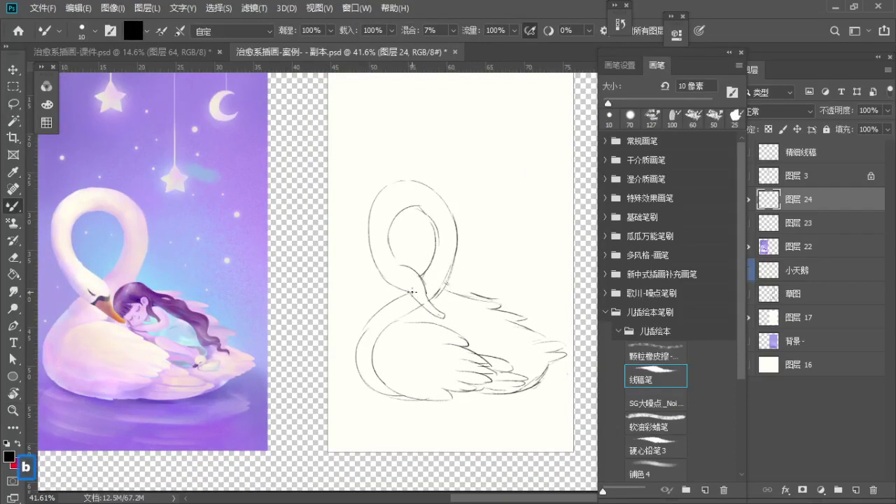
key(ctrl+z)
key(ctrl+z)
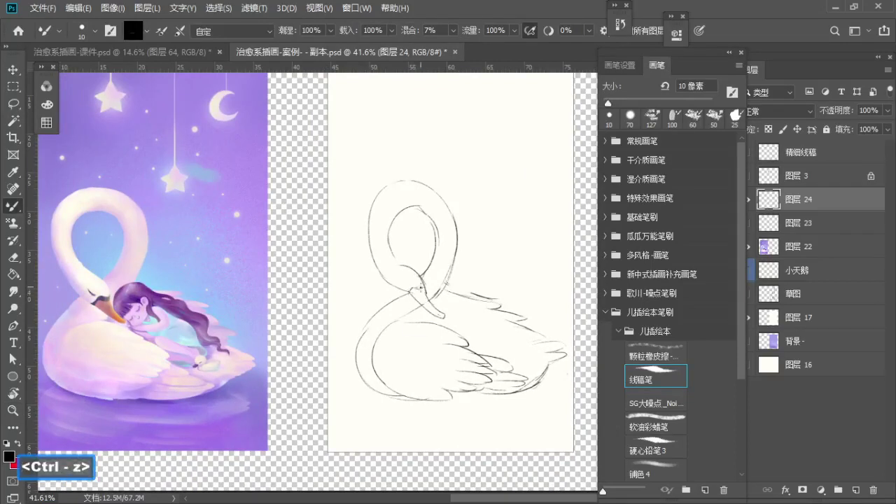
mouse_move(410, 291)
mouse_down()
mouse_move(425, 292)
mouse_move(417, 295)
mouse_up()
key(ctrl+z)
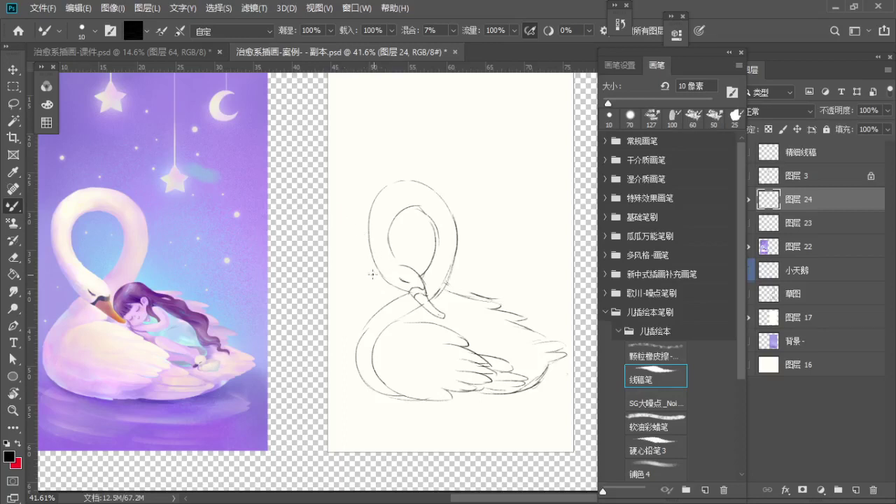
Step: Redraw the upper inside curve of the swan's neck loop as a smoother line
key(space)
drag(411, 304, 390, 323)
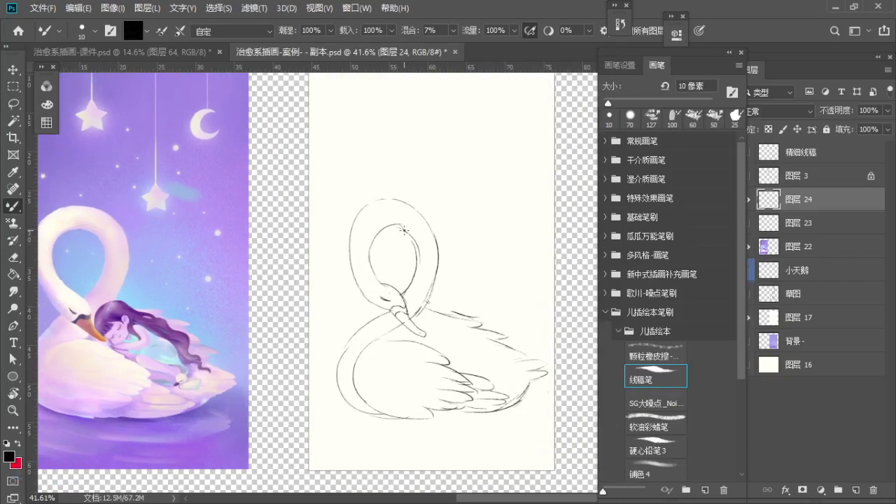
key(ctrl+z)
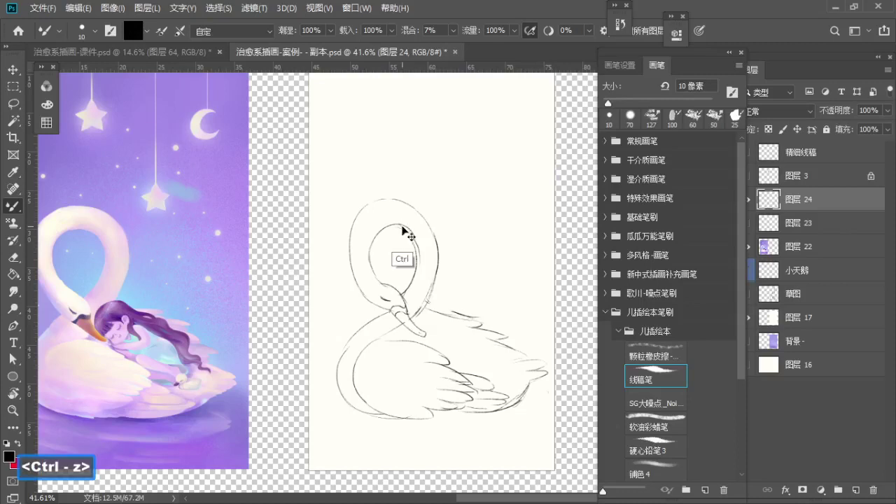
key(ctrl+z)
key(ctrl+space)
drag(424, 220, 421, 244)
drag(421, 244, 439, 217)
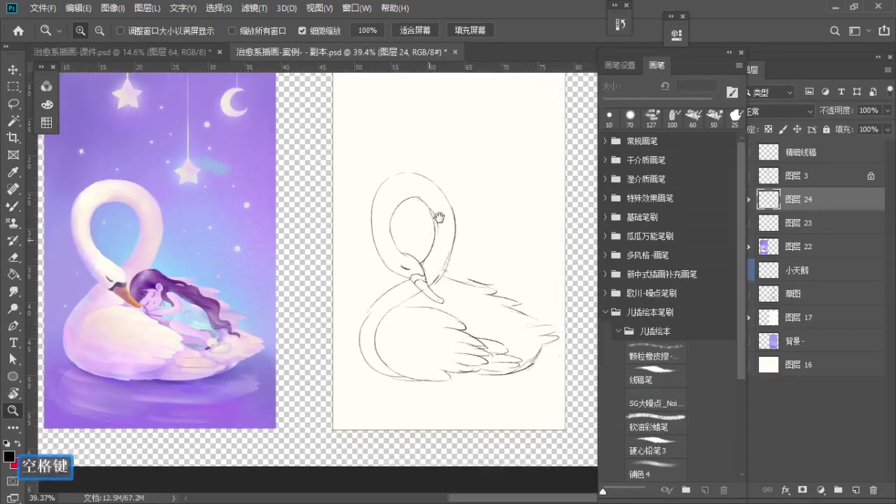
mouse_move(466, 266)
mouse_down()
mouse_move(458, 276)
mouse_move(417, 264)
mouse_up()
key(b)
Step: Clean up the stray sketch lines around the swan's neck with the eraser at 40 px
key(e)
key(a)
key(a)
key(a)
key(a)
key(b)
Step: Sketch the round outline of the girl's head resting beside the swan's beak, redoing unsatisfactory strokes
key(ctrl+space)
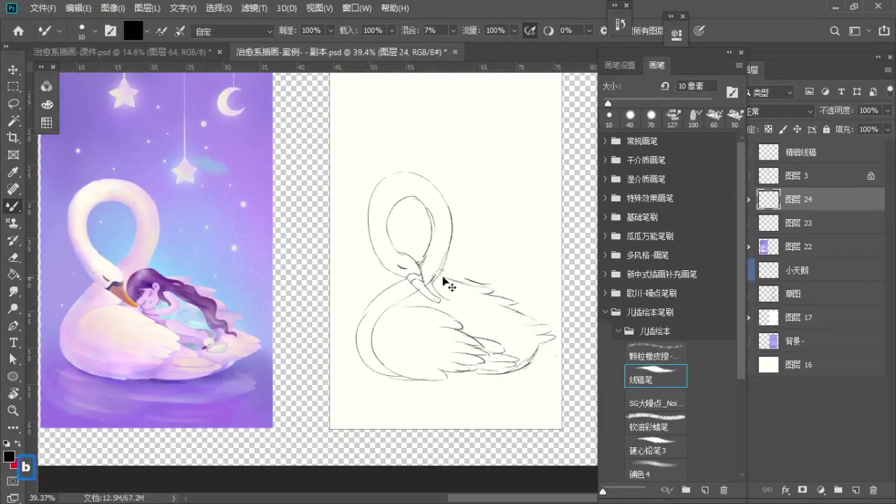
key(ctrl+z)
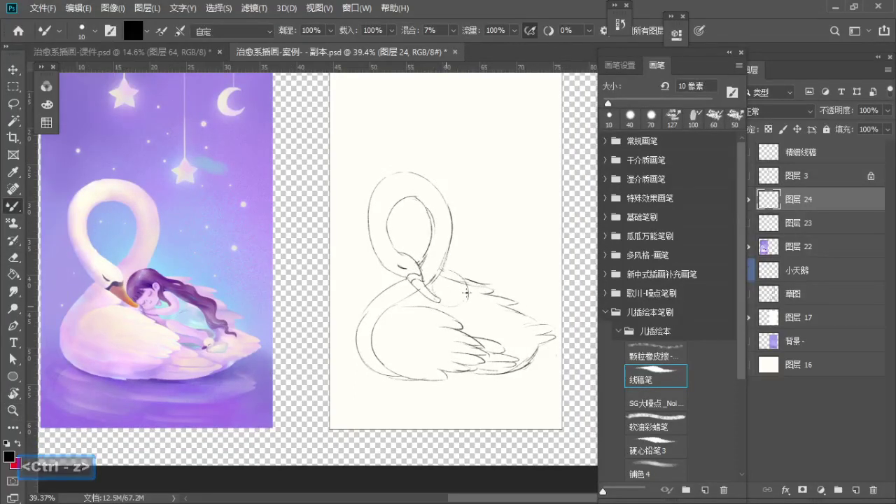
key(ctrl+z)
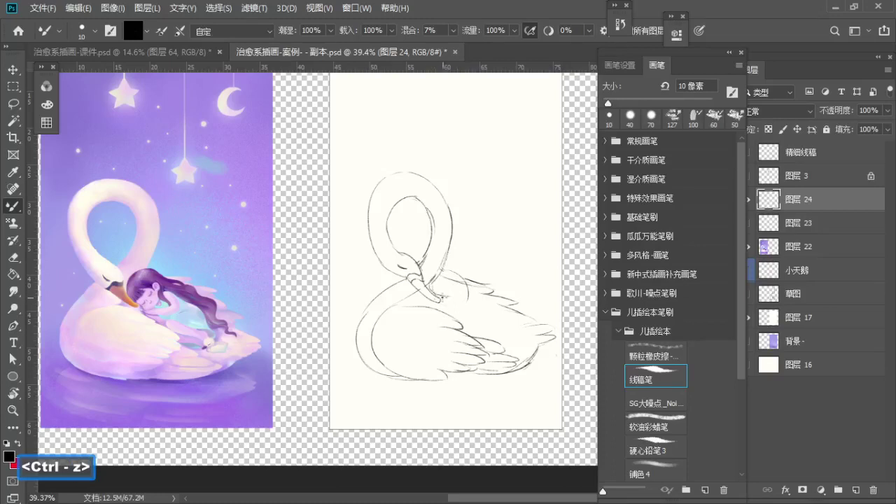
key(ctrl+z)
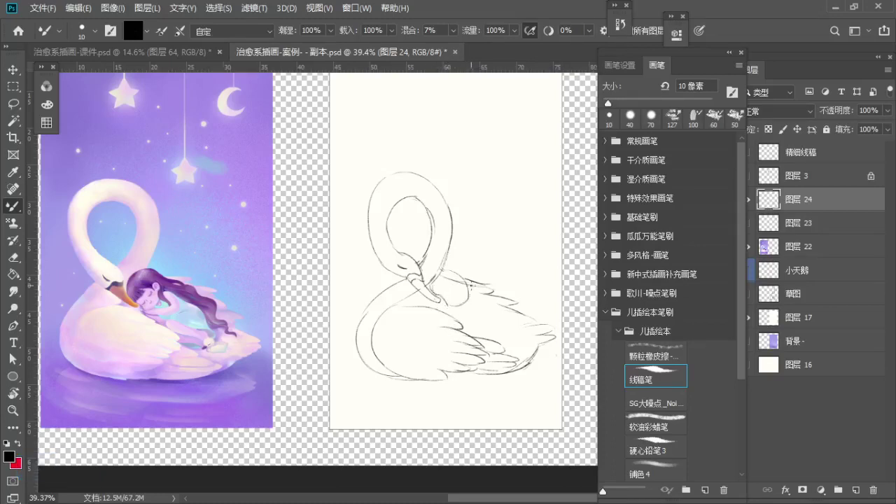
Step: Sketch the girl's fringe, ear and the hair sweeping over the top and back of her head
key(ctrl+z)
key(ctrl+z)
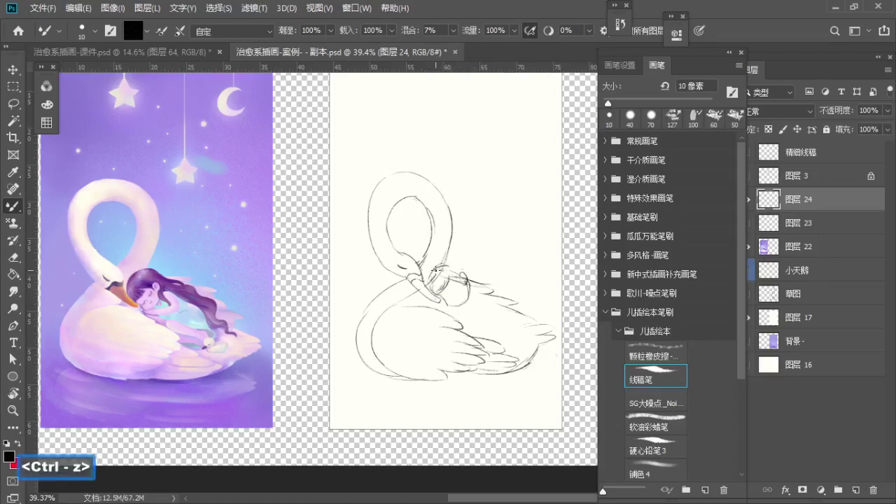
key(ctrl+z)
drag(452, 265, 491, 292)
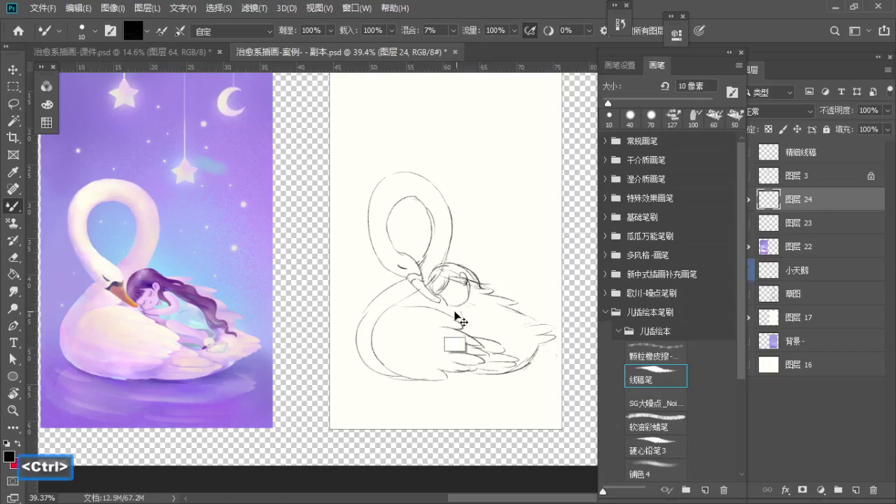
Step: Erase the girl's lower face outline and redraw her cheek and chin contour with the 线稿笔 brush at 10 px
key(ctrl+z)
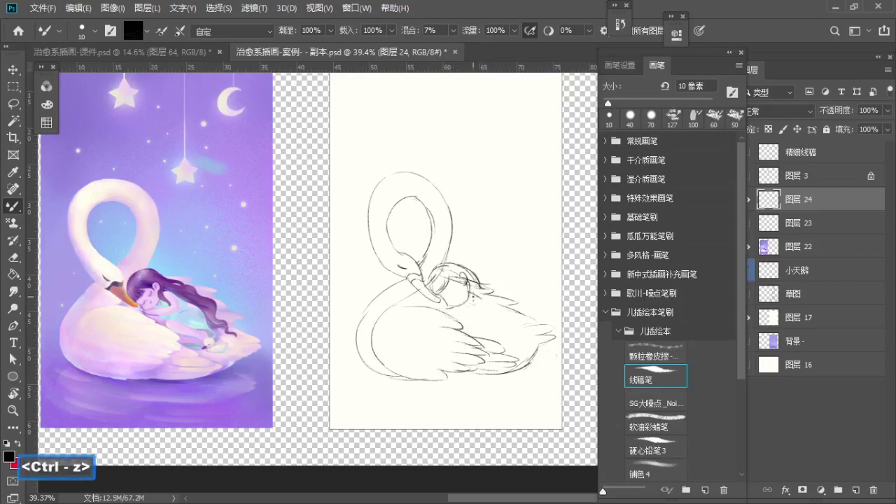
key(e)
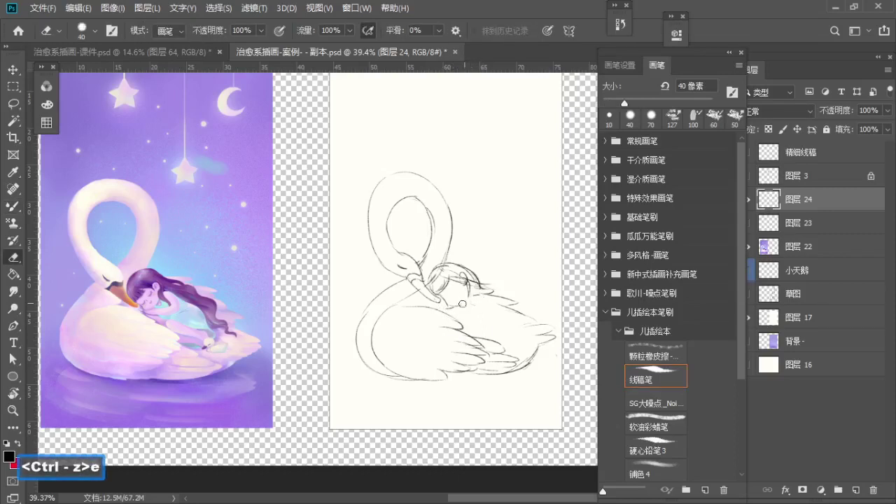
key(b)
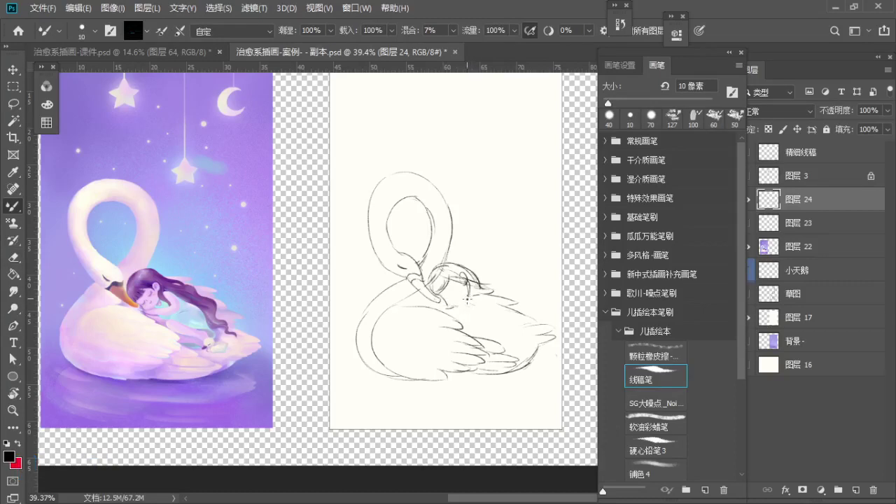
key(e)
key(b)
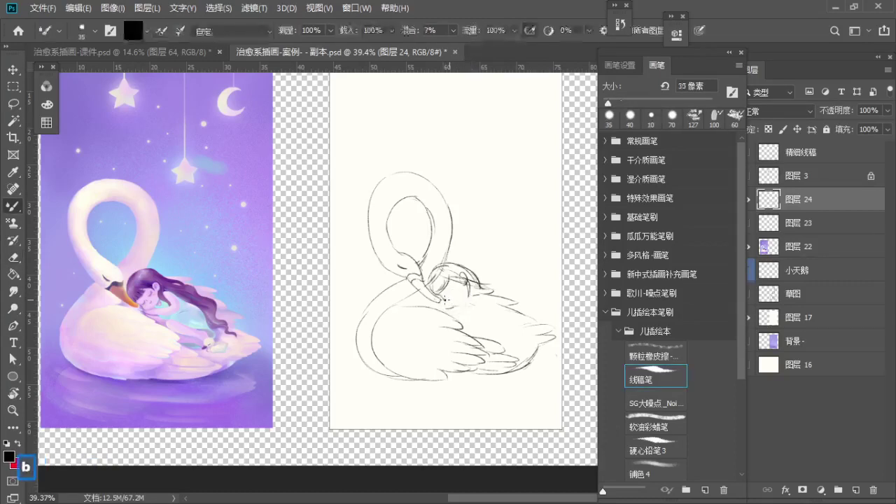
key(ctrl+z)
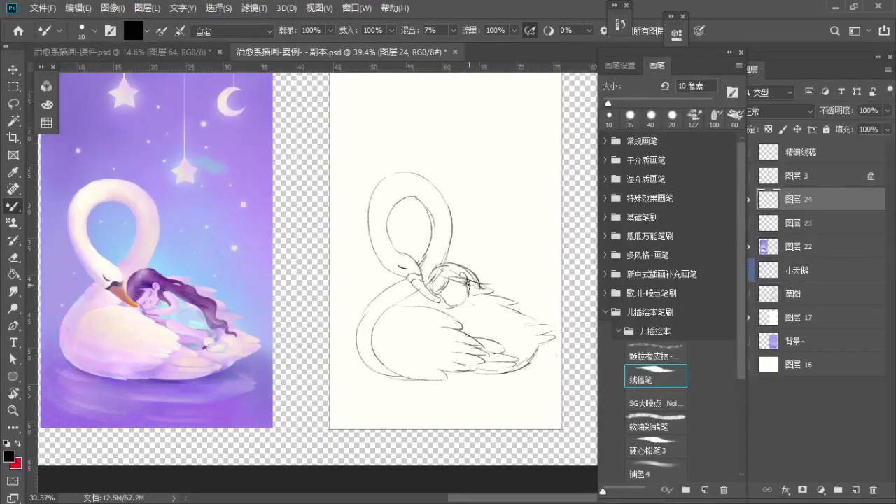
key(e)
key(b)
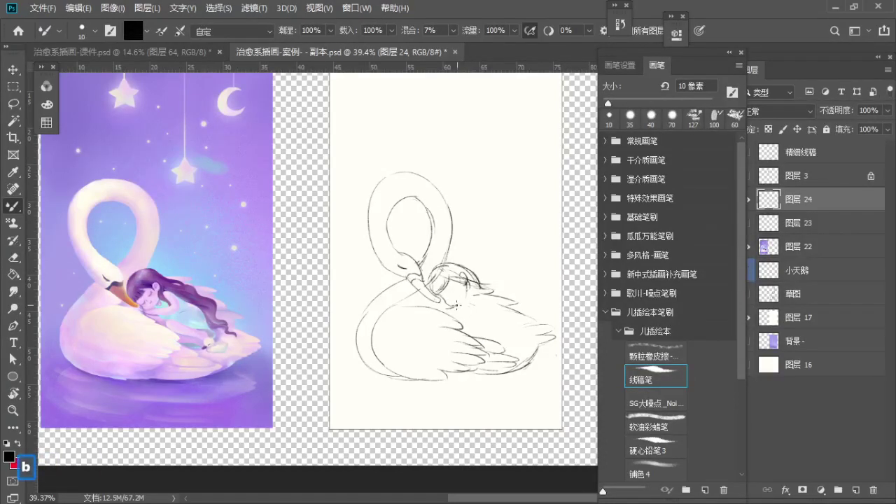
key(ctrl+z)
key(ctrl+z)
Step: Sketch the long curve from the girl's neck across the swan's back toward its tail, redoing strokes as needed
mouse_move(466, 292)
mouse_down()
mouse_move(488, 312)
mouse_move(476, 294)
mouse_up()
key(ctrl+z)
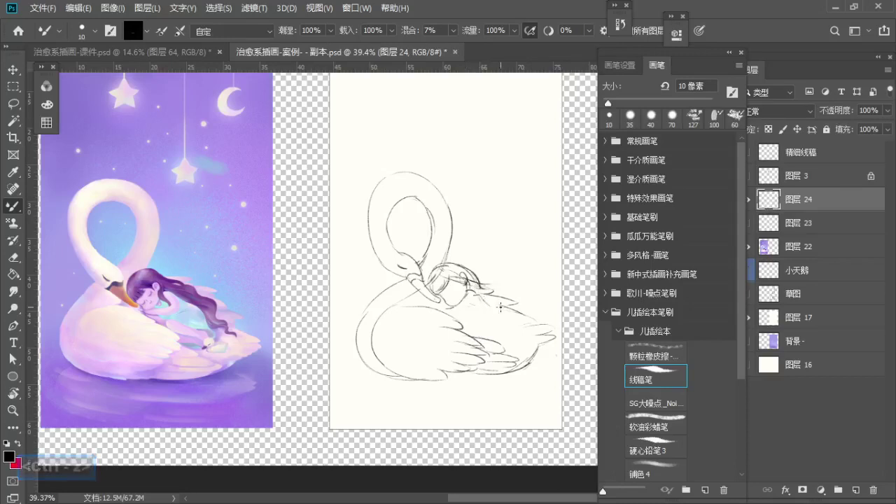
key(ctrl+z)
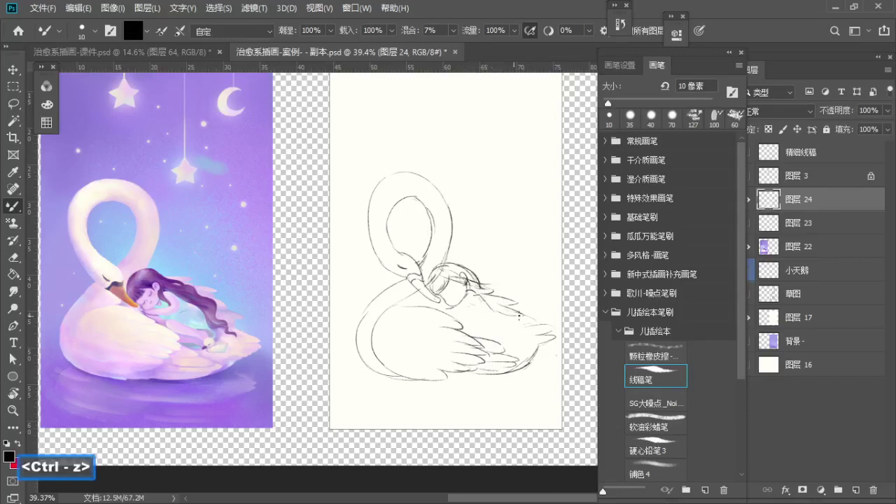
key(ctrl+z)
key(ctrl+z)
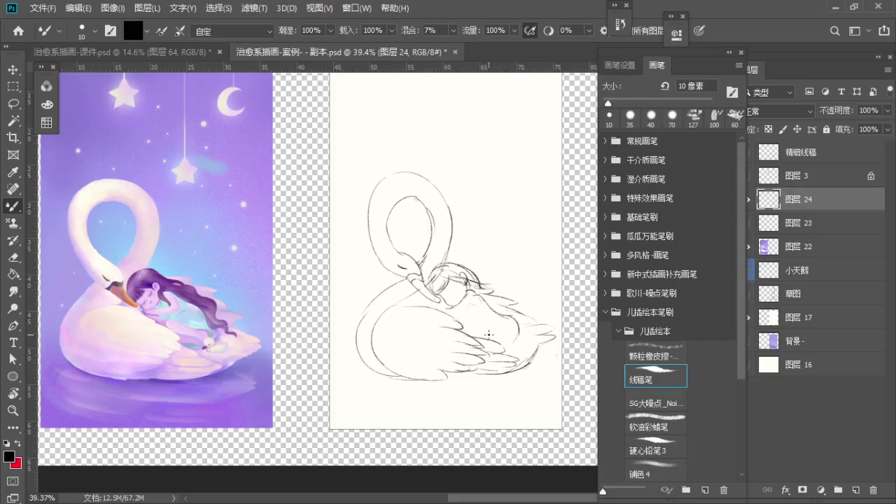
key(ctrl+z)
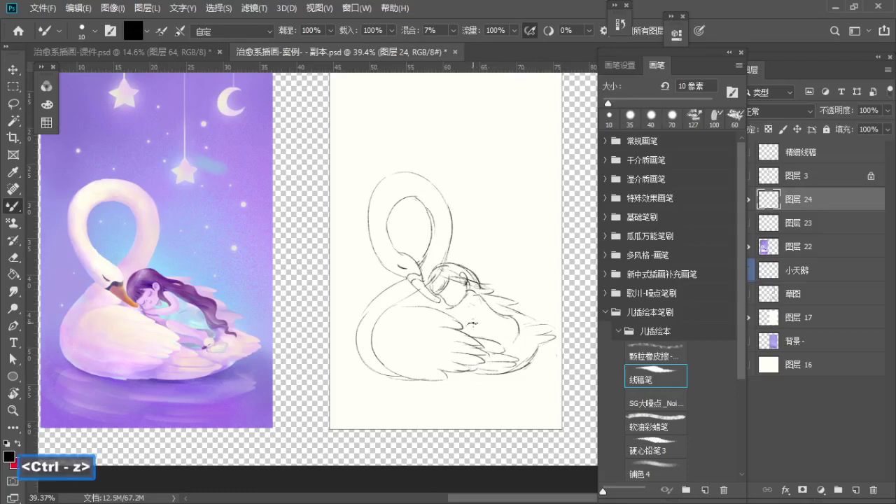
Step: Sketch the girl's bent legs behind the swan's wing feathers with the 10 px line brush, redoing unsatisfactory strokes
drag(467, 327, 489, 334)
key(ctrl+z)
key(ctrl+z)
key(ctrl+z)
key(ctrl+z)
mouse_move(475, 330)
mouse_down()
mouse_move(509, 350)
mouse_move(497, 334)
mouse_move(513, 343)
mouse_up()
key(ctrl+z)
key(ctrl+z)
key(ctrl+z)
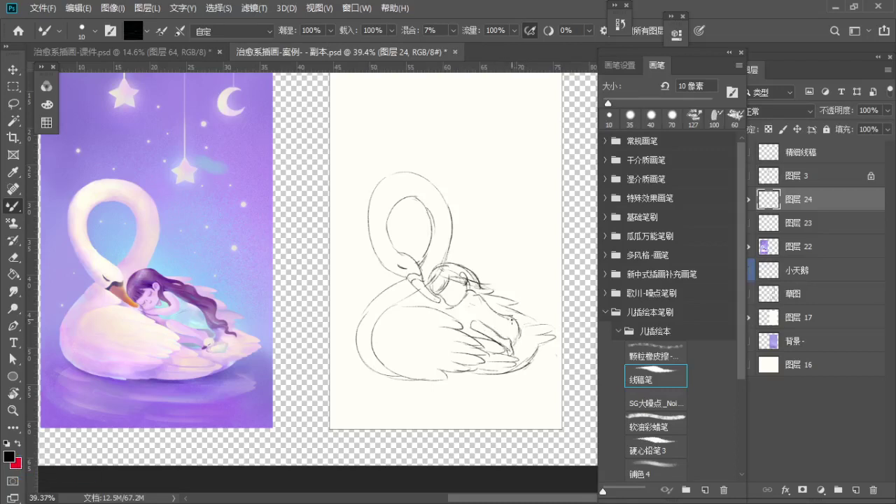
key(ctrl+z)
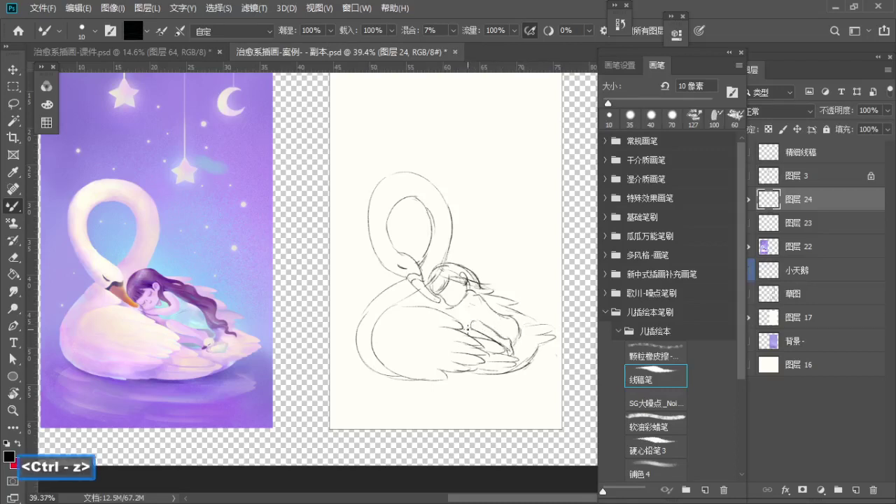
Step: Darken the contour of the girl's hip and thigh and refine the lines of her torso
mouse_move(469, 325)
mouse_down()
mouse_move(508, 329)
mouse_move(480, 364)
mouse_move(512, 321)
mouse_move(521, 327)
mouse_up()
key(ctrl+z)
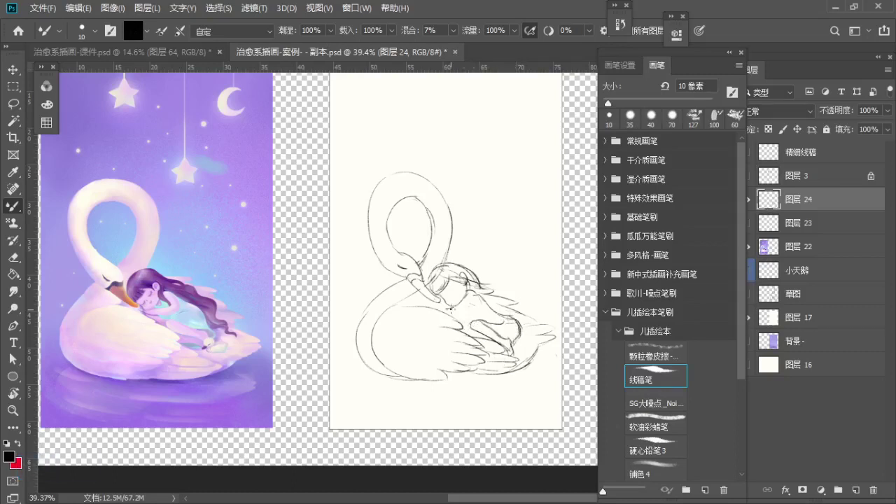
key(ctrl+z)
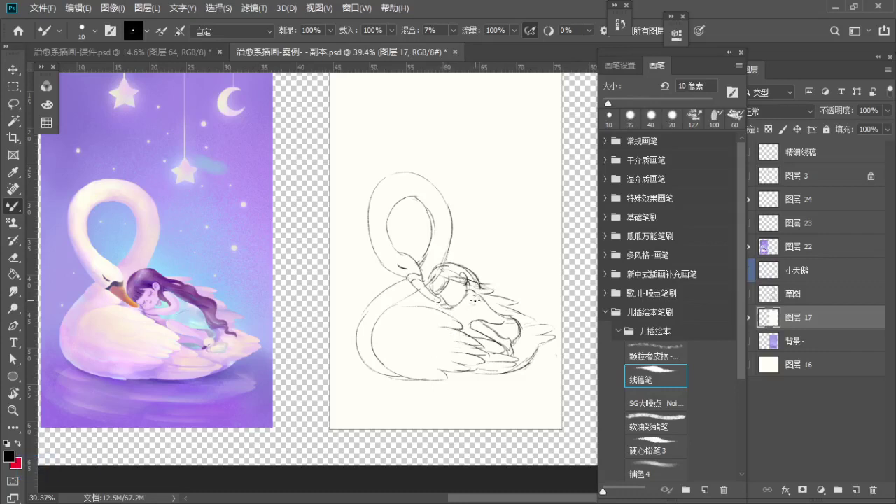
key(ctrl+z)
key(ctrl+z)
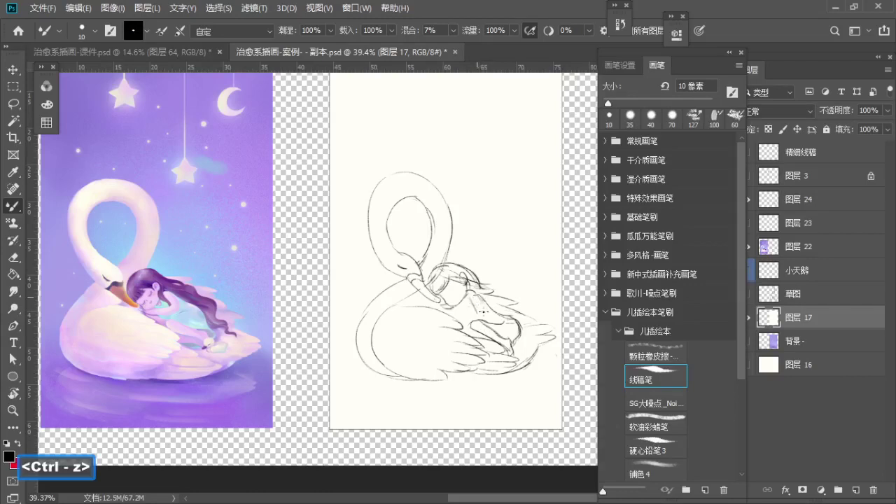
Step: Try a black stroke on the girl's arm and a 40 px eraser pass on layer 图层 17
click(47, 105)
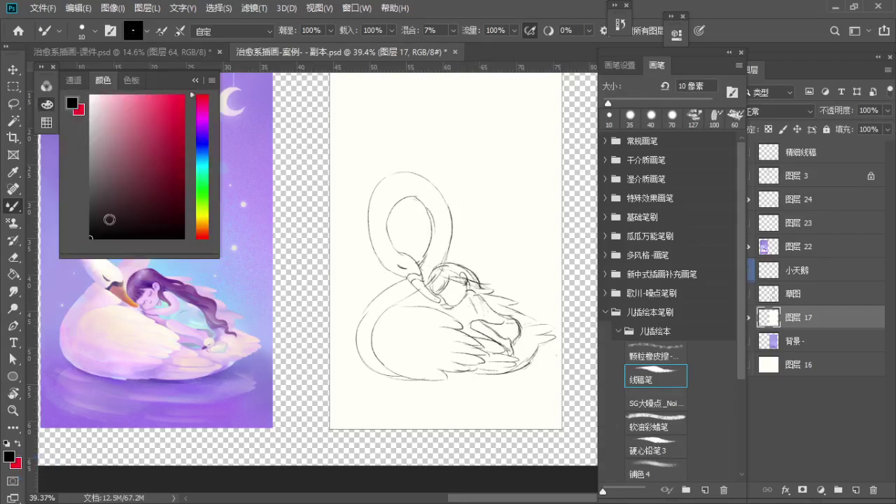
click(196, 80)
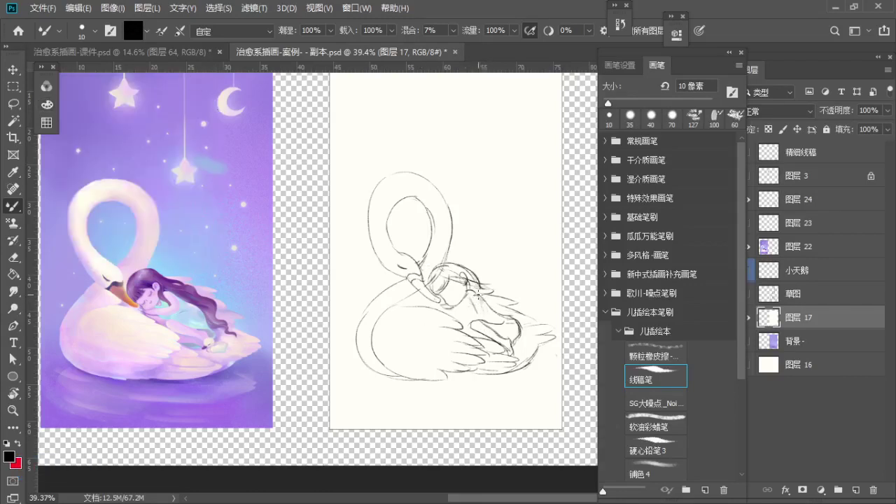
key(ctrl+z)
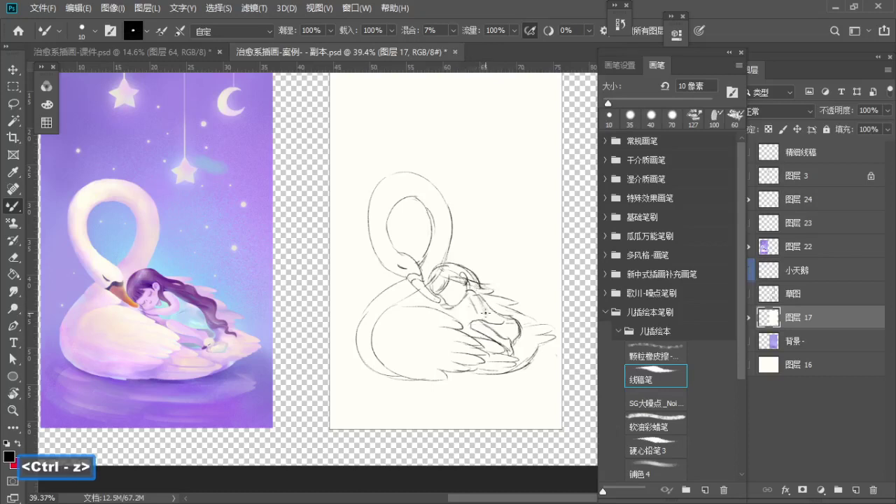
key(e)
key(s)
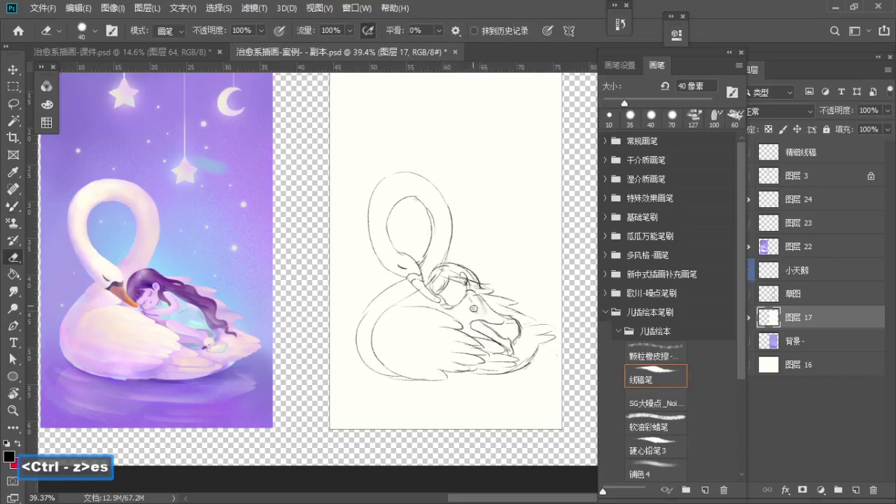
key(ctrl+z)
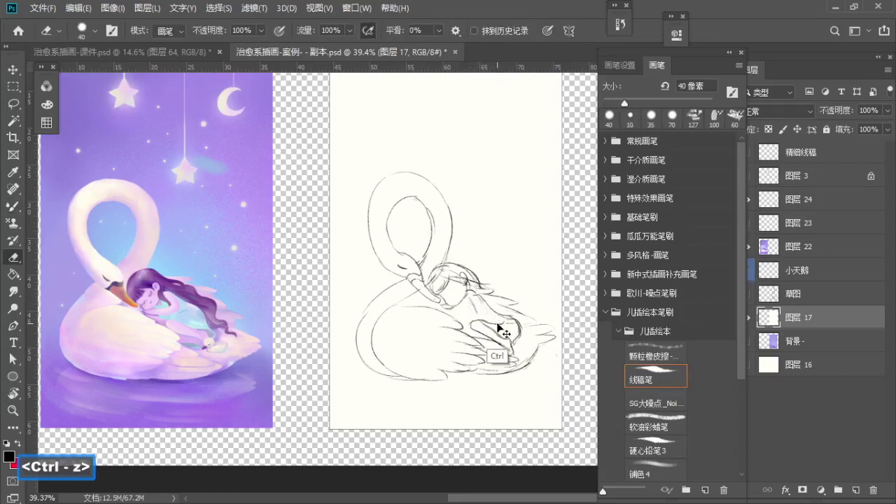
Step: Select layer 图层 24 and sketch the girl's knee and lap lines beside the wing, redoing misplaced strokes
key(b)
click(808, 180)
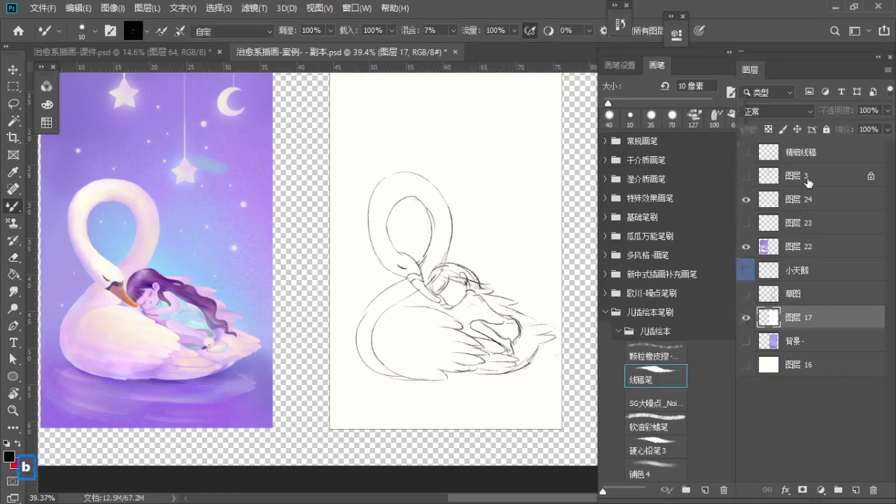
click(798, 201)
key(ctrl+z)
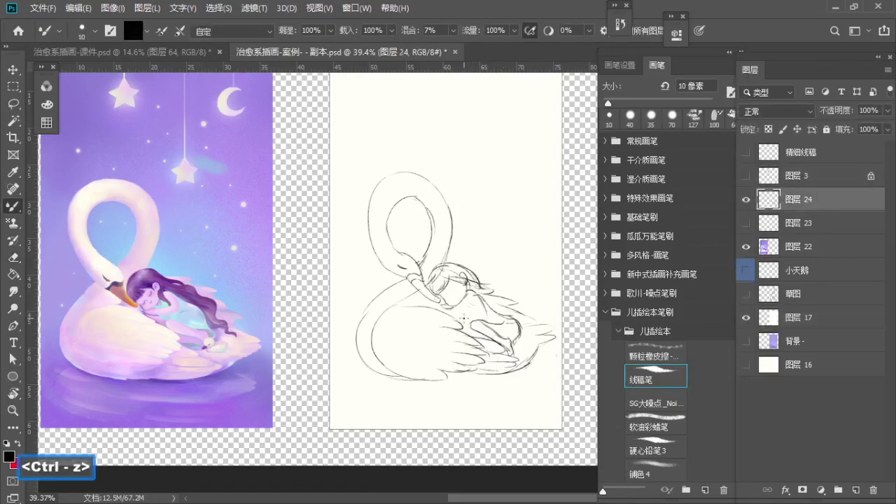
key(ctrl+z)
mouse_move(457, 315)
mouse_down()
mouse_move(470, 327)
mouse_move(465, 321)
mouse_up()
key(ctrl+z)
key(ctrl+z)
key(b)
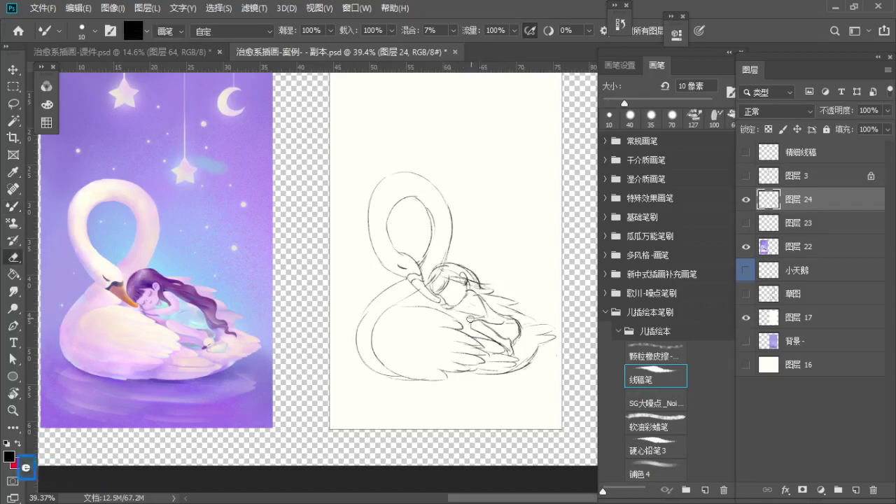
key(ctrl+z)
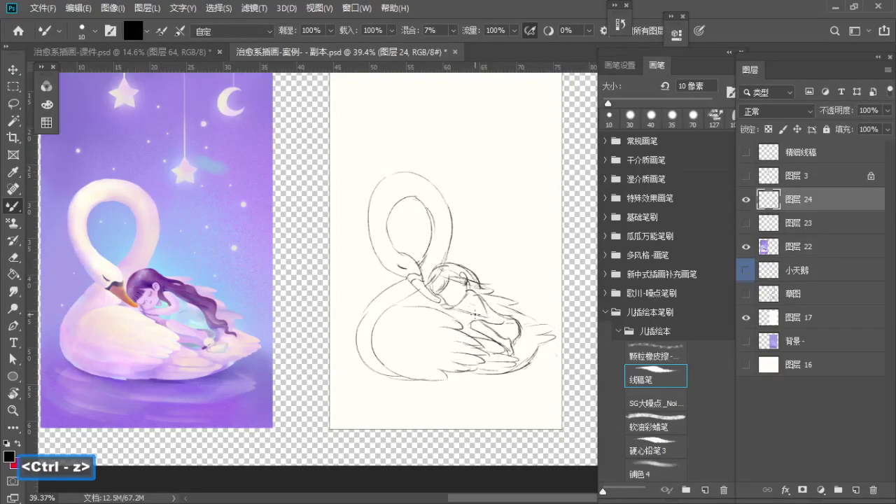
Step: Sketch the girl's bent elbow and forearm in front of her torso, redrawing strokes until they fit
key(ctrl+z)
key(ctrl+z)
key(ctrl+z)
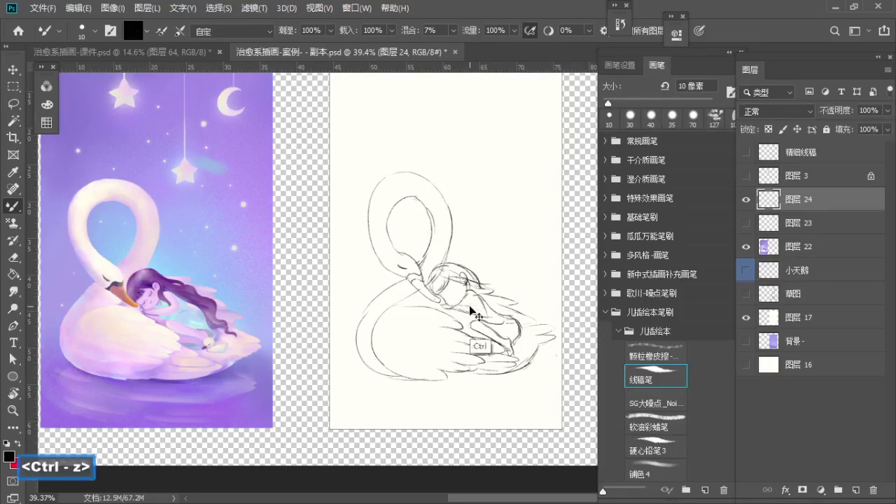
key(ctrl+z)
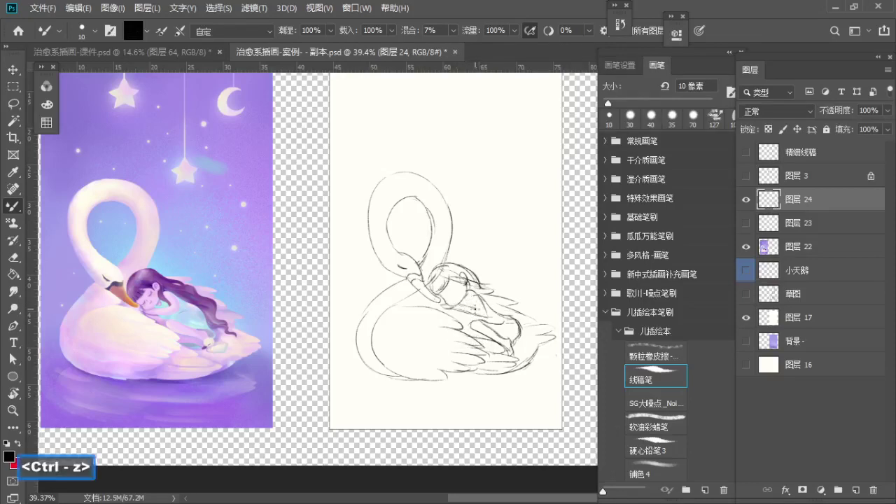
drag(475, 308, 485, 316)
key(ctrl+z)
key(b)
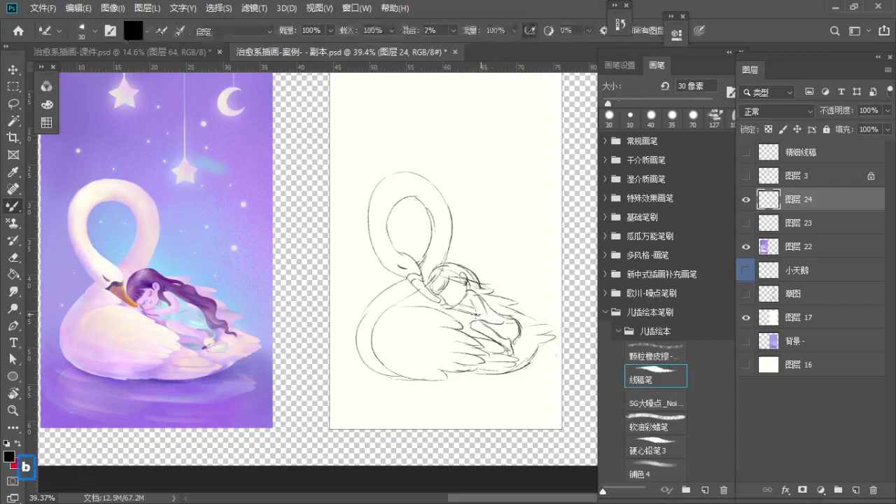
key(ctrl+z)
Step: Erase stray lines around the forearm and rework the strokes of the hand beneath the girl's face
key(e)
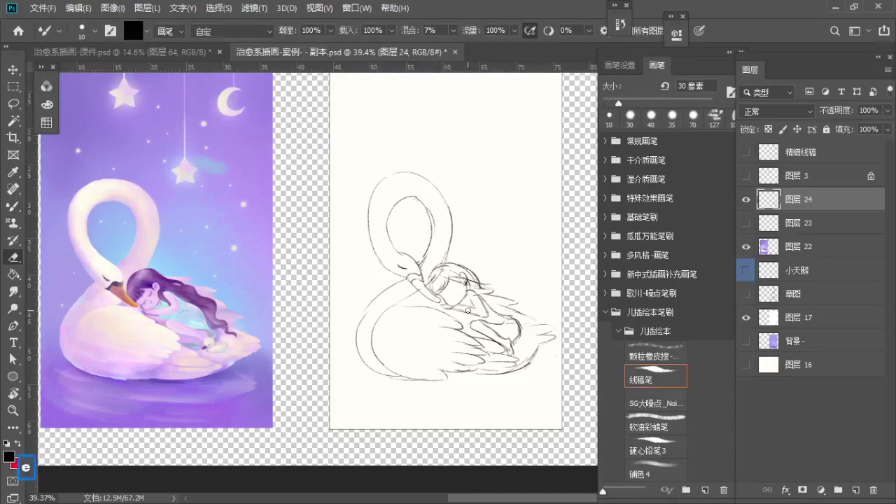
key(b)
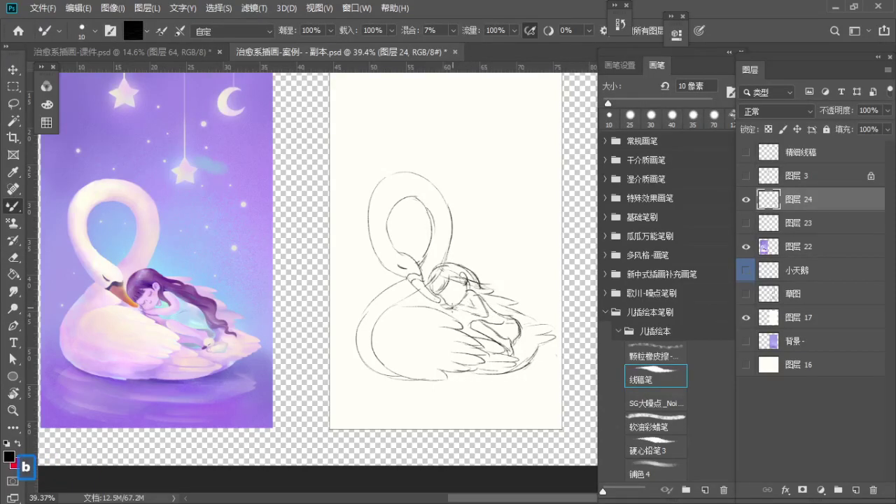
key(ctrl+z)
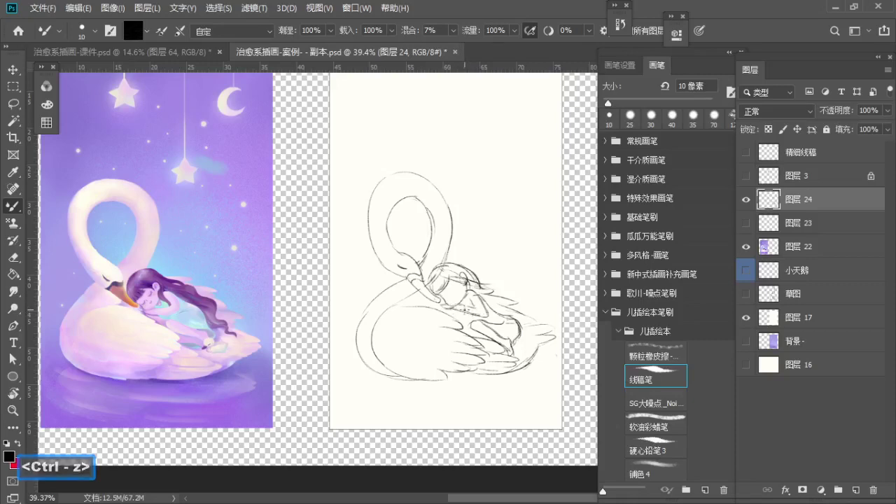
key(e)
drag(454, 308, 447, 306)
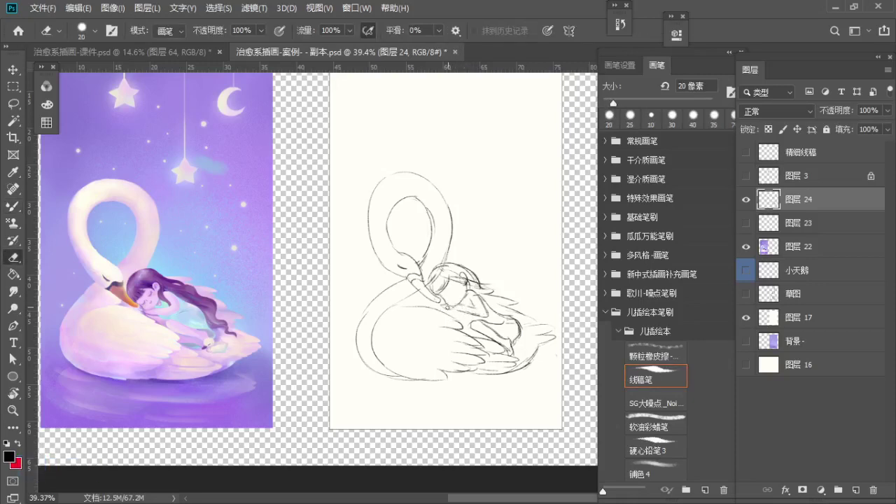
Step: On layer 图层 17, sample the cream canvas color and paint over the swan lines under the girl's arm at 35 px
click(808, 321)
key(b)
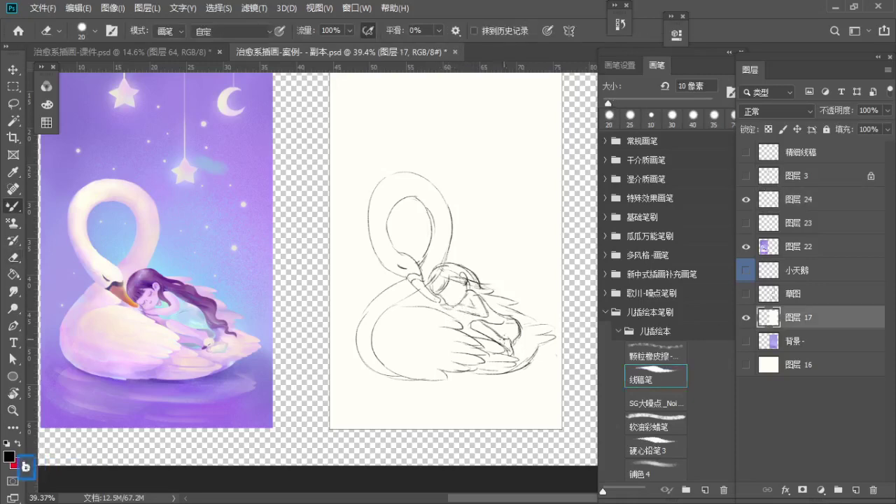
alt+click(464, 313)
key(bracketright)
key(bracketright)
key(bracketright)
key(bracketright)
key(bracketright)
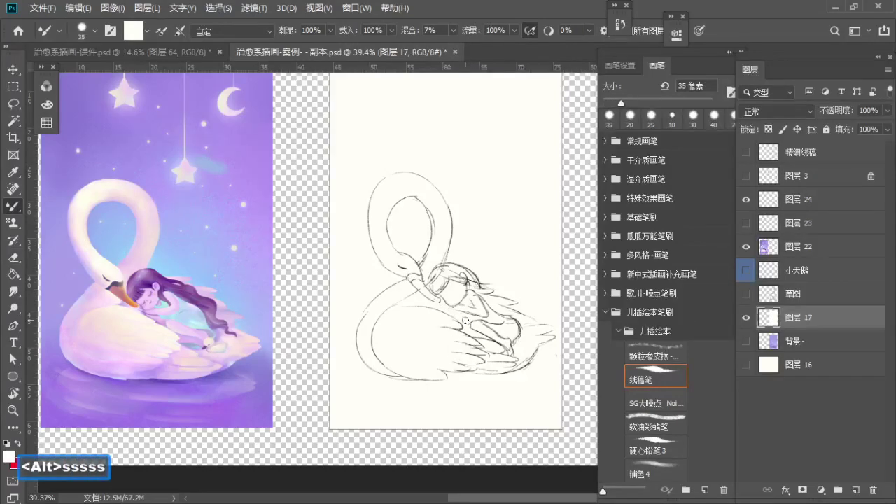
key(b)
Step: Select layer 图层 24, set the foreground color to black and reduce the brush size to 10 px
click(799, 207)
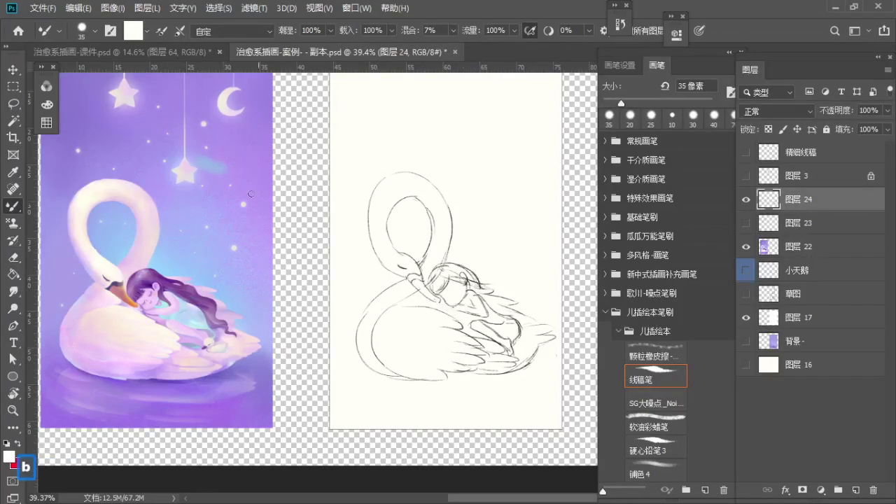
click(47, 104)
click(90, 239)
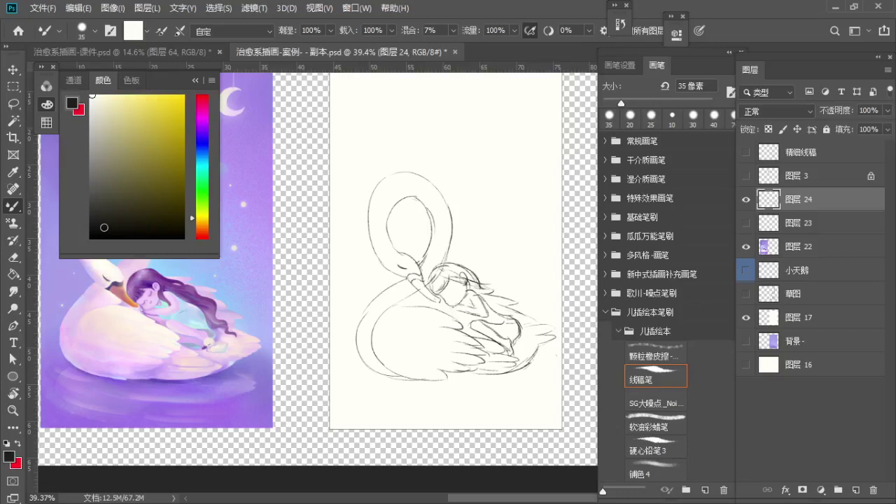
click(196, 81)
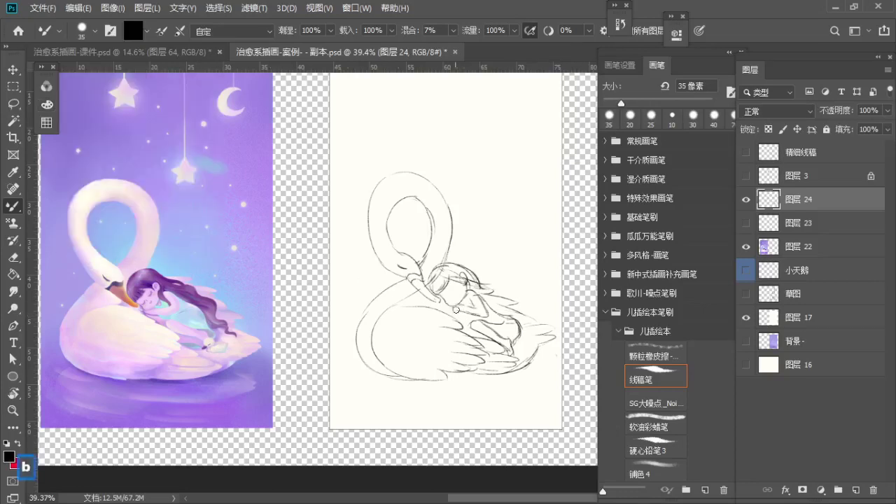
key(a)
key(a)
key(a)
key(bracketleft)
key(bracketleft)
Step: Sketch the girl's hand under her chin by the swan's beak, cleaning it up with a 15 px eraser
key(ctrl+z)
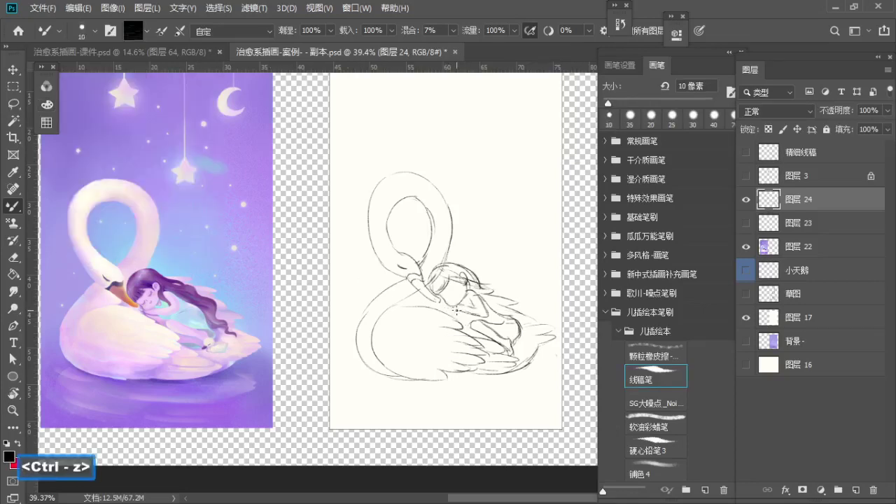
key(ctrl+z)
key(b)
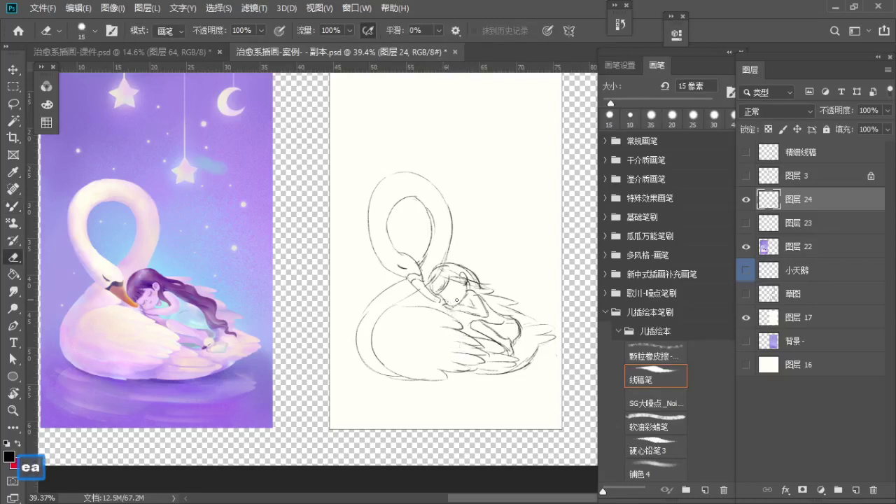
key(ctrl+z)
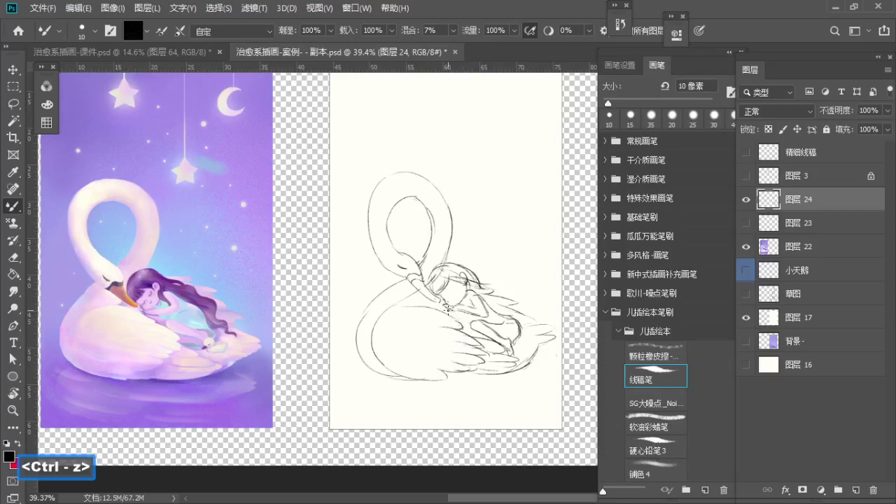
key(ctrl+z)
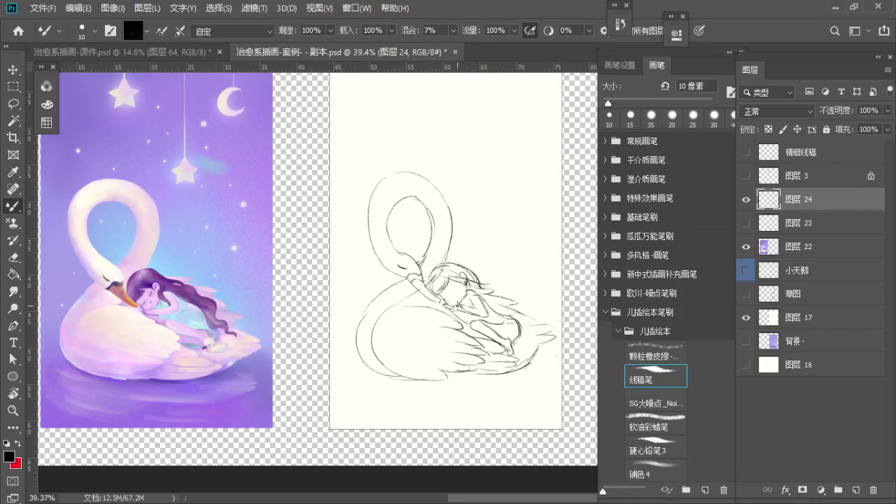
Step: Sketch the girl's arm and sleeve lines between her chin and her knees
drag(456, 306, 482, 309)
key(ctrl+z)
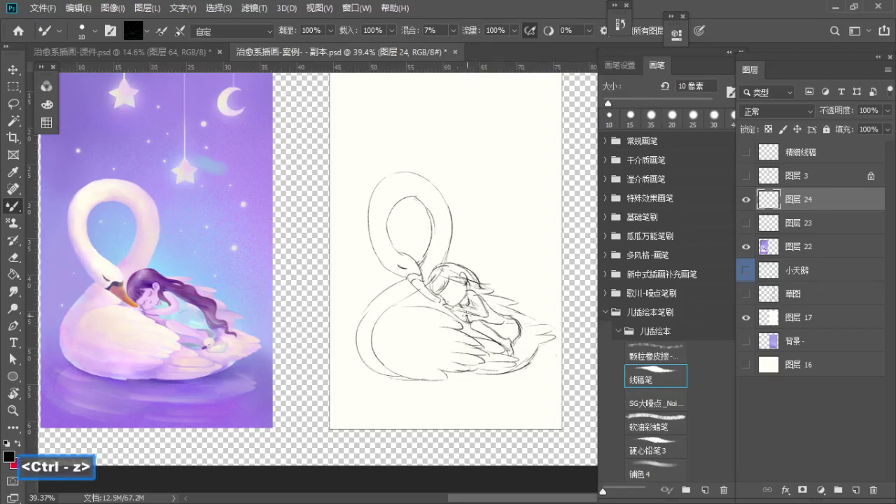
key(ctrl+z)
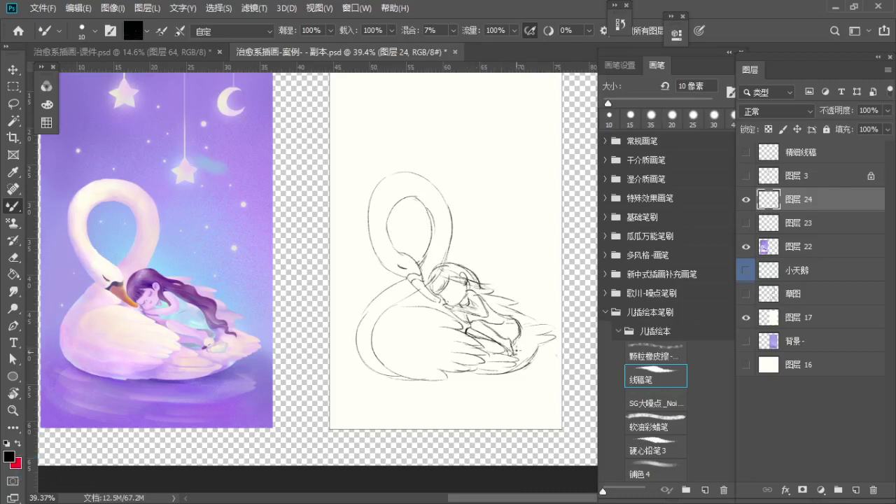
Step: Sketch the girl's feet and the long hair strands flowing over her back toward the swan's tail
key(ctrl+z)
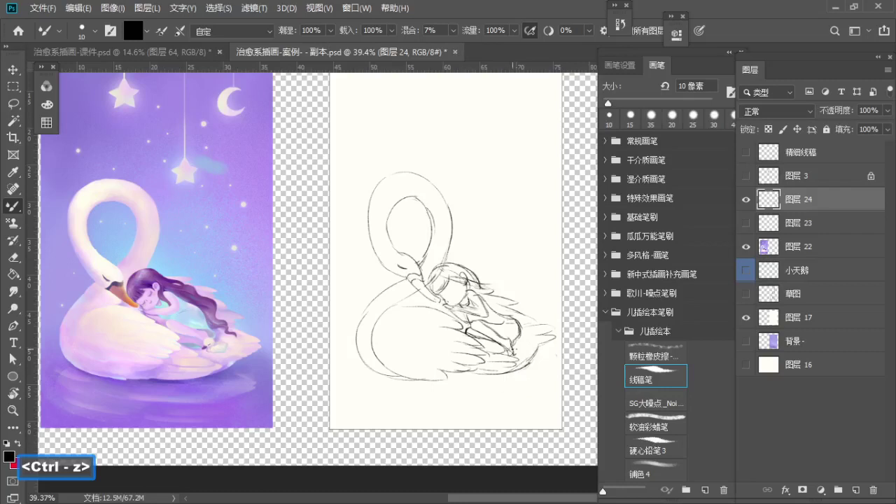
mouse_move(510, 350)
mouse_down()
mouse_move(521, 345)
mouse_move(521, 355)
mouse_move(546, 361)
mouse_up()
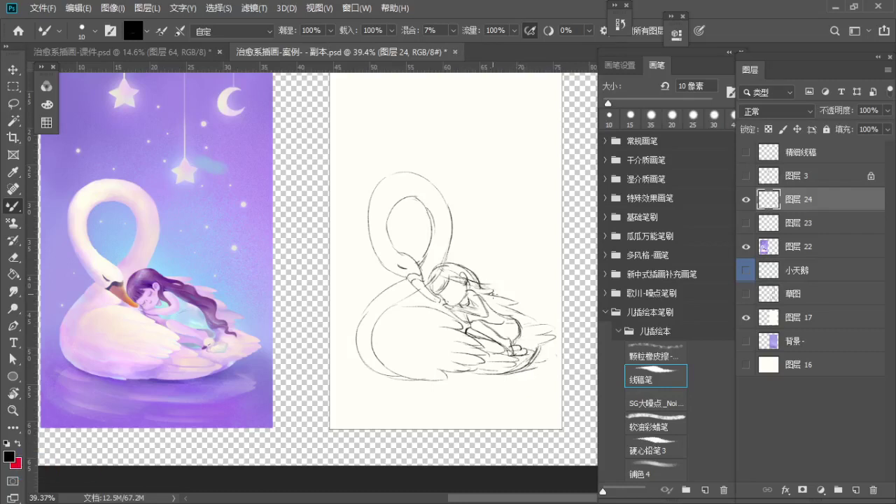
mouse_move(493, 294)
mouse_down()
mouse_move(522, 312)
mouse_move(490, 290)
mouse_move(542, 343)
mouse_up()
key(ctrl+z)
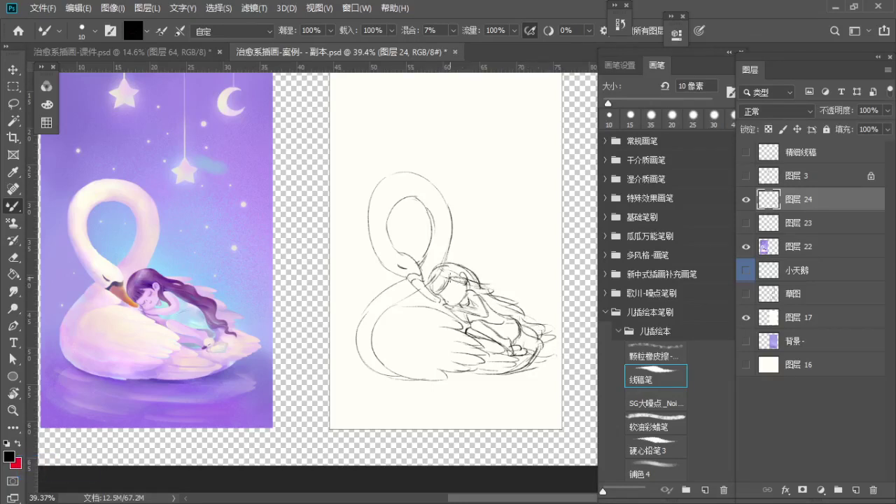
Step: Redraw the hair lines beside the girl's face and ear, clearing stray strokes with a 25 px eraser
key(ctrl+z)
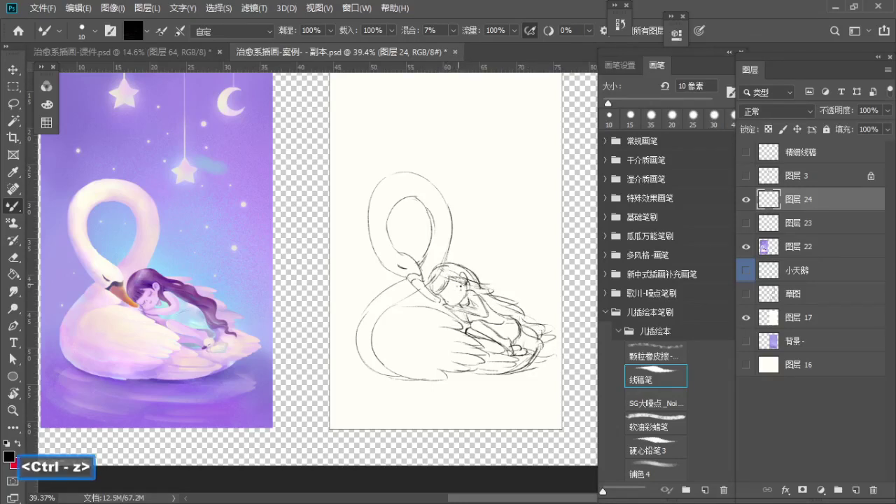
key(s)
key(s)
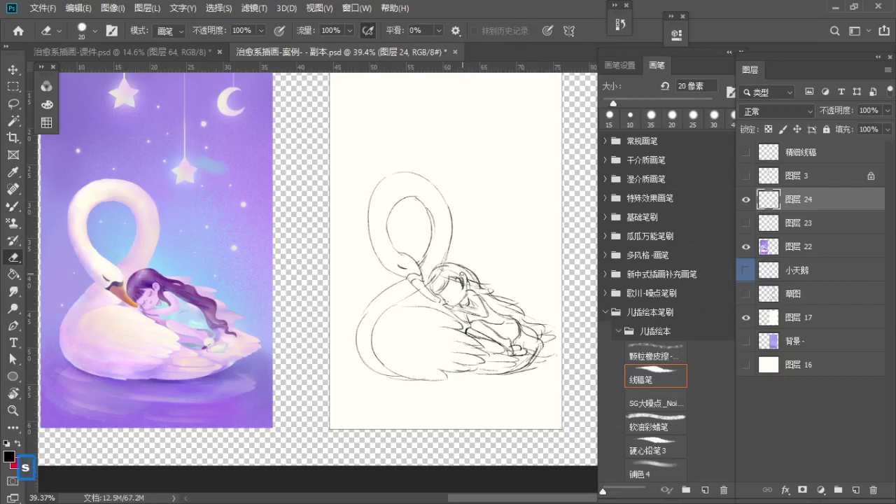
key(b)
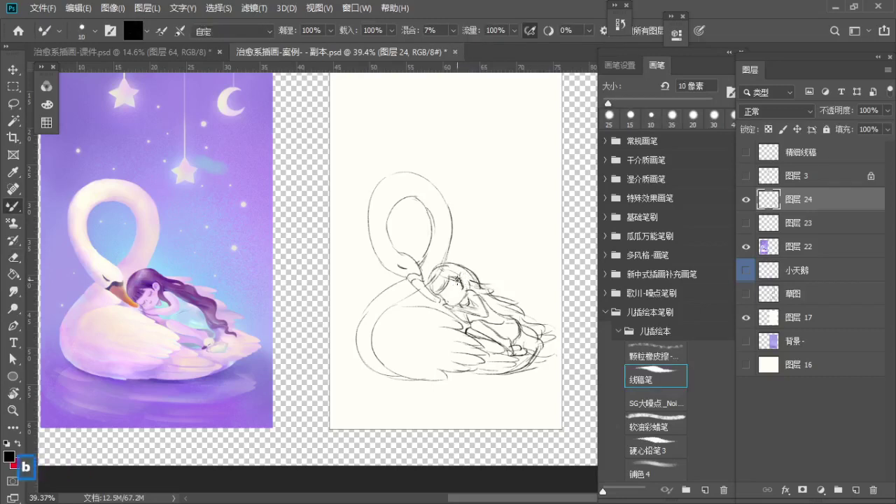
key(ctrl+z)
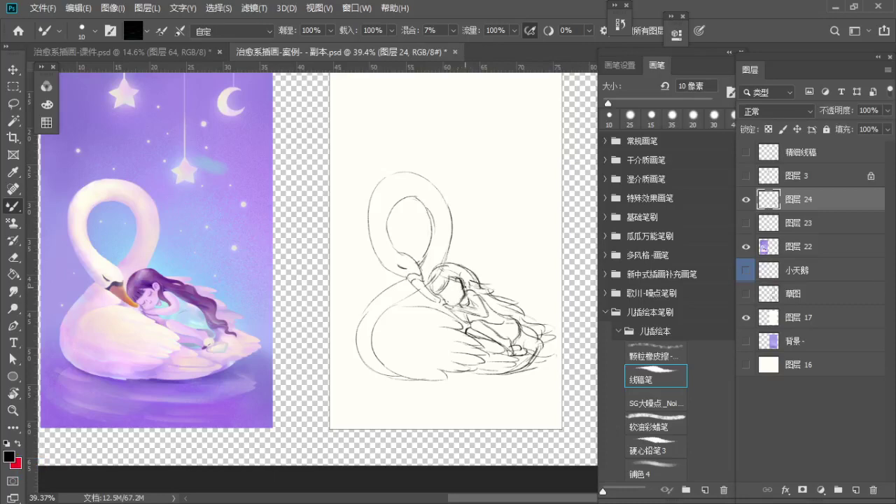
key(ctrl+z)
key(ctrl+z)
key(ctrl+z)
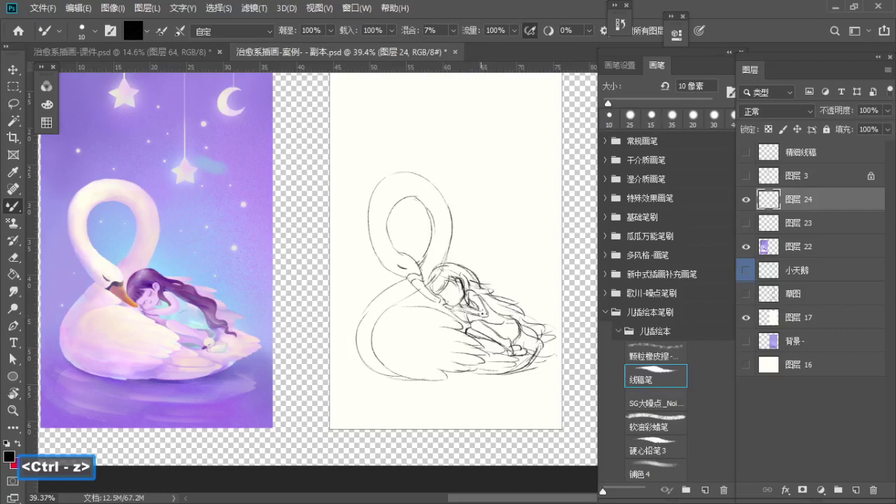
Step: Refine the girl's shoulder and upper arm lines, removing rough strokes with a 30 px eraser
key(e)
key(b)
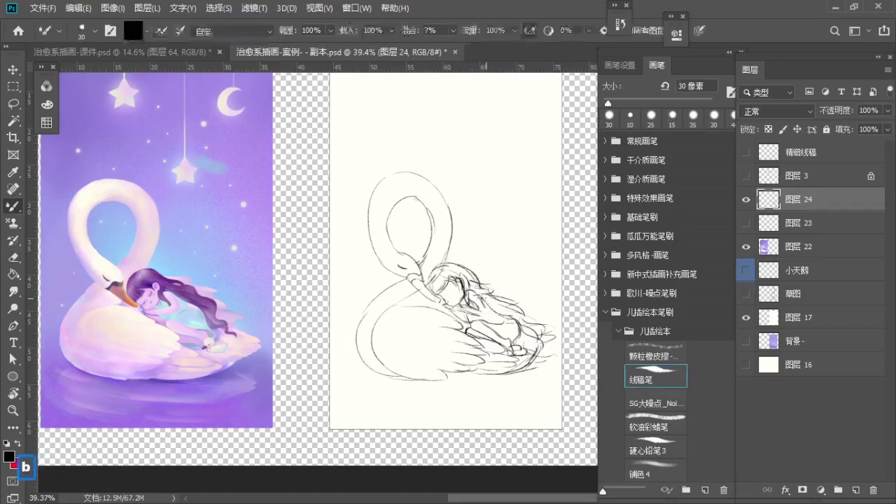
key(ctrl+z)
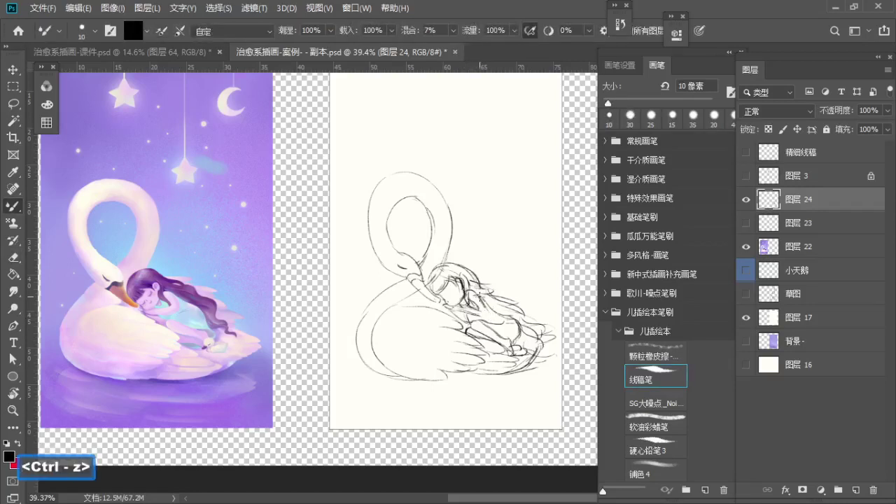
drag(479, 297, 481, 318)
key(ctrl+z)
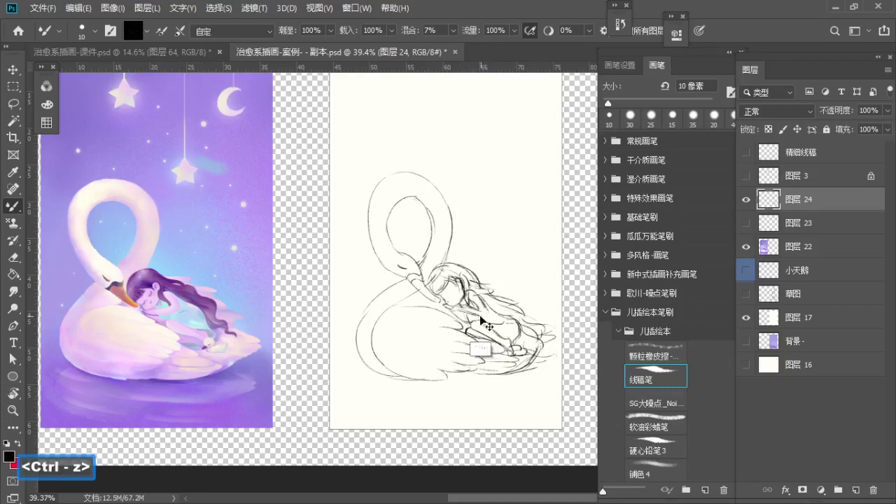
key(e)
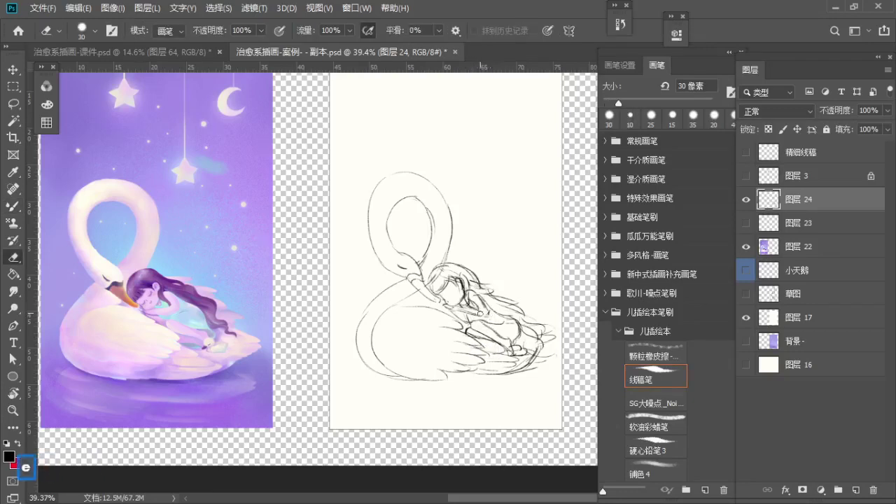
key(b)
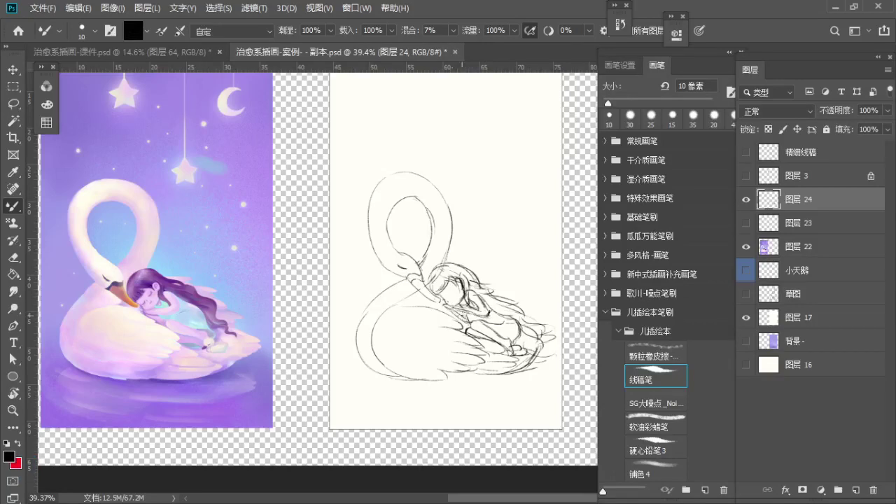
Step: Rework the hair outline on the crown of the girl's head, erasing excess lines at 35 px and 40 px
scroll(462, 264, down, 1)
key(e)
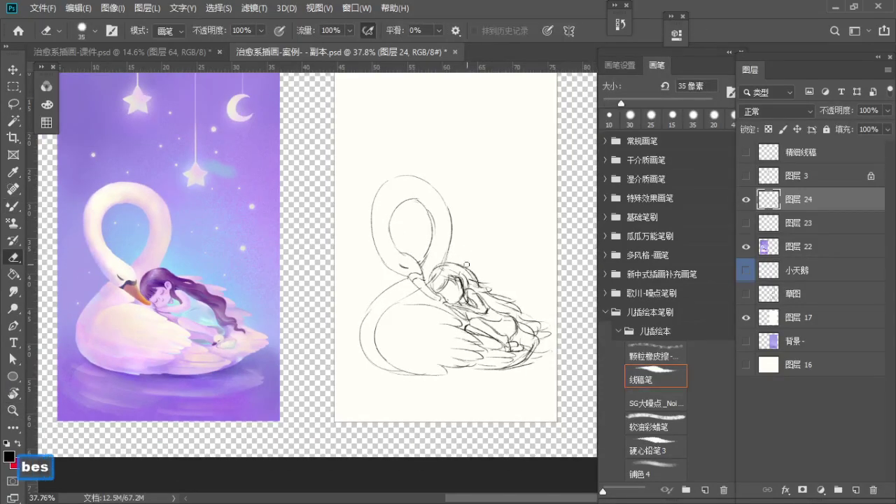
key(b)
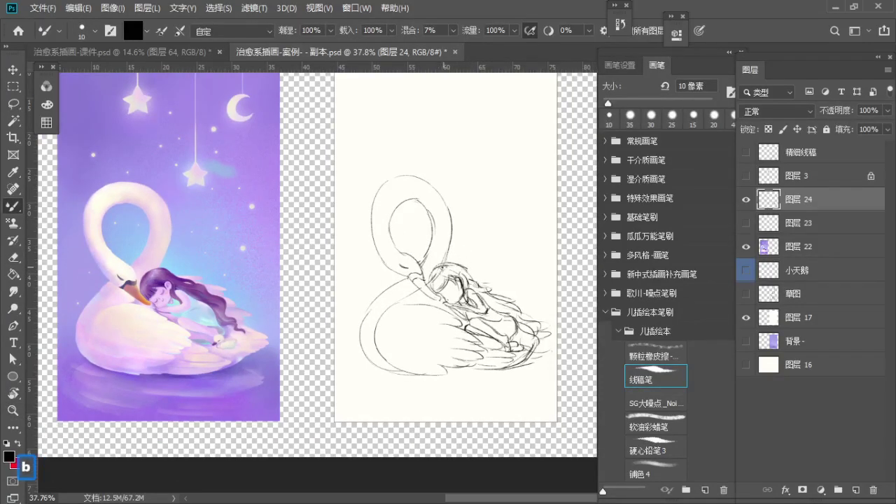
key(ctrl+z)
key(ctrl+z)
key(ctrl+z)
key(ctrl+z)
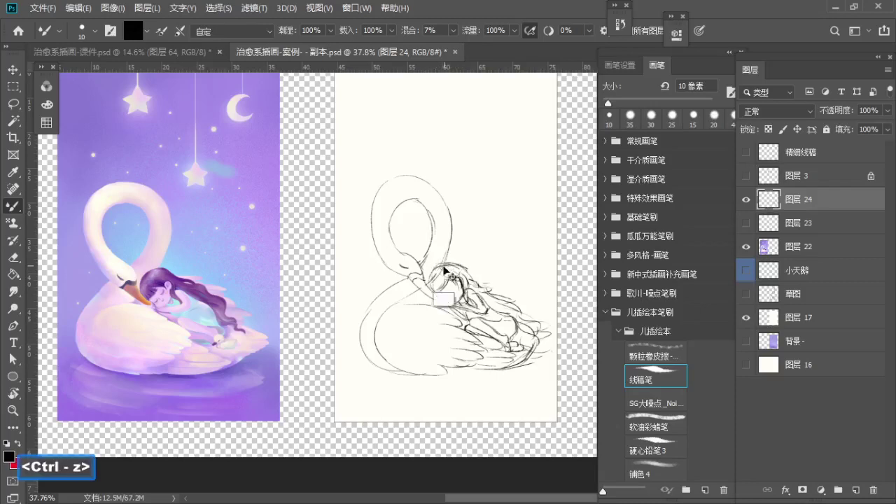
key(ctrl+z)
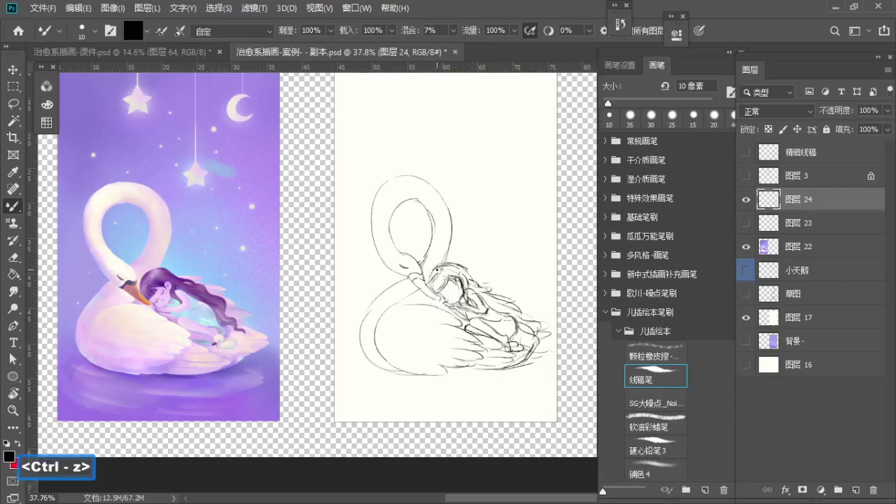
key(e)
key(b)
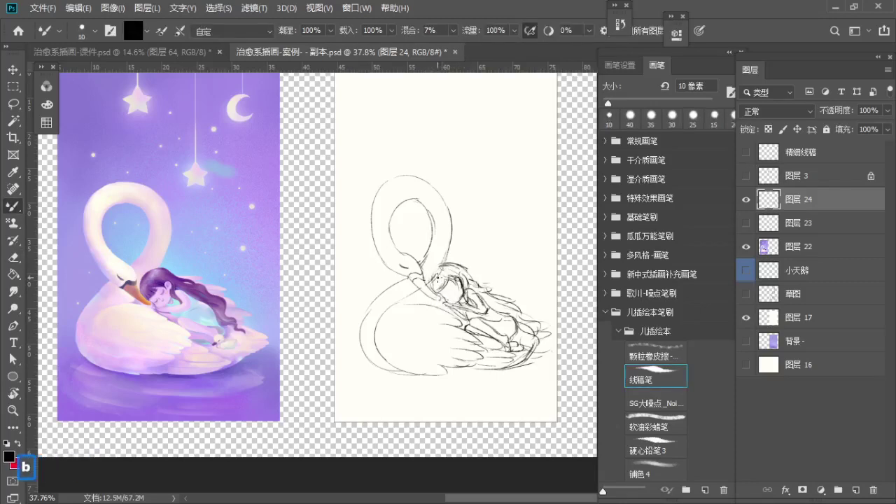
Step: Redraw the girl's bangs across her forehead, cleaning them up with a 45 px eraser
key(ctrl+z)
key(ctrl+z)
key(ctrl+z)
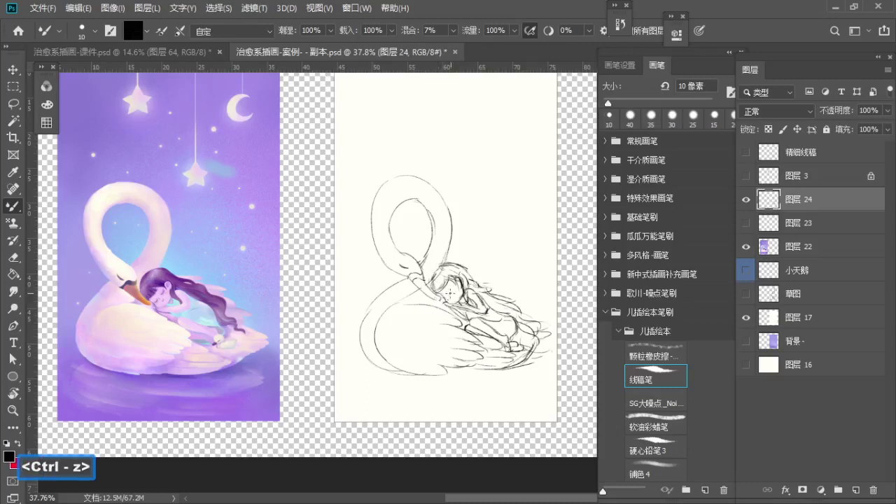
key(ctrl+z)
key(ctrl+z)
key(ctrl+z)
key(e)
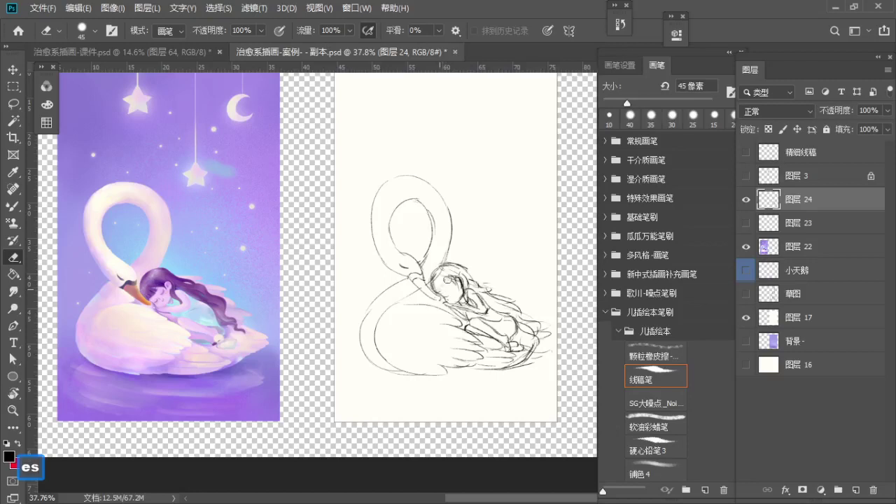
key(b)
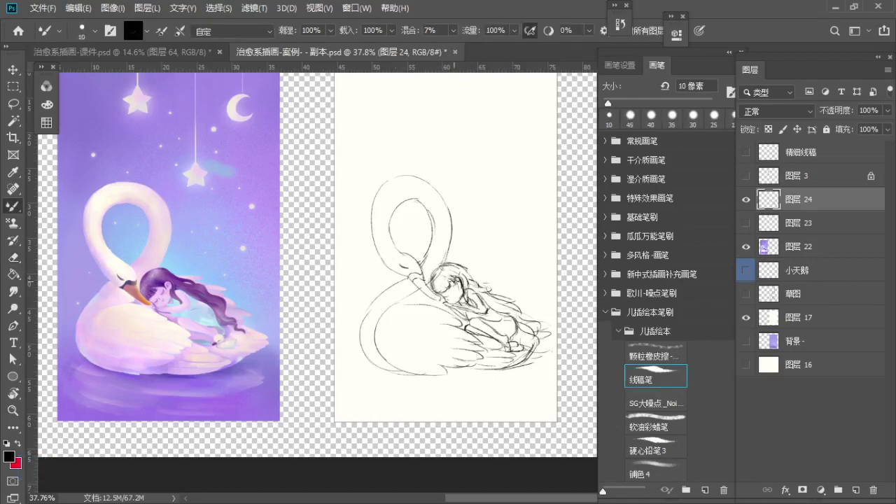
Step: Reduce the brush to 9 px and refine the strands of the bangs framing the girl's face
key(e)
drag(459, 284, 459, 289)
key(b)
key(a)
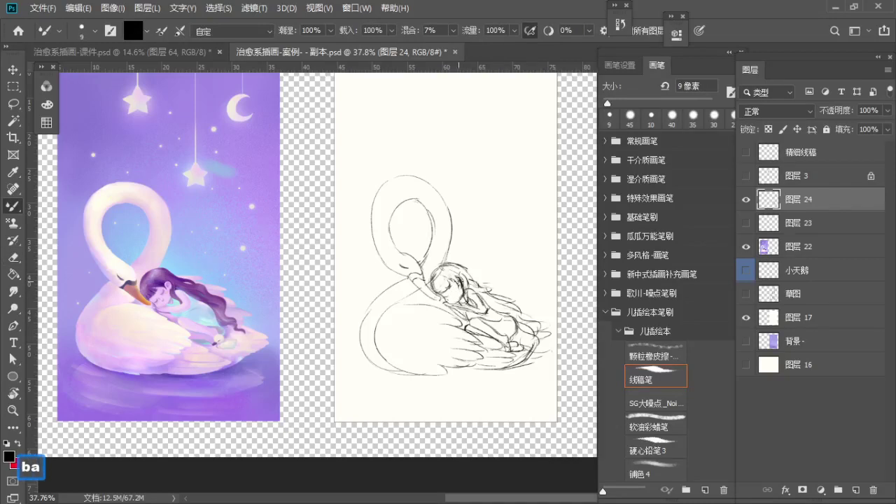
key(b)
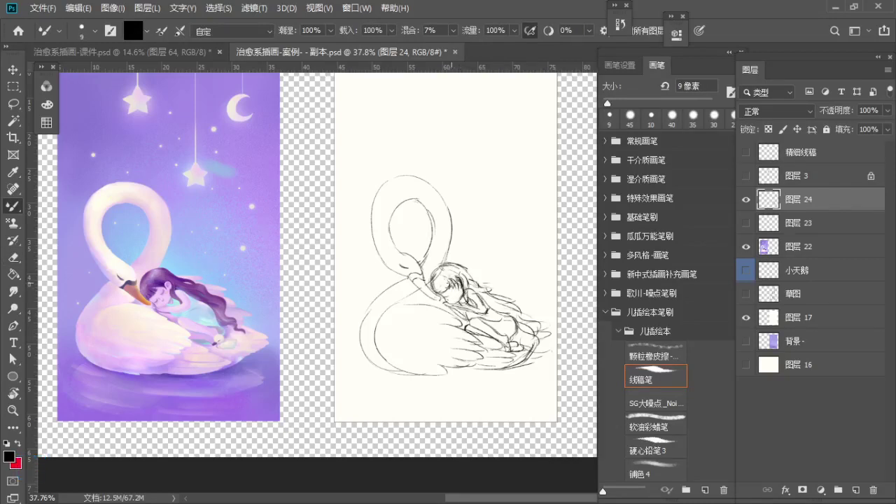
key(ctrl+z)
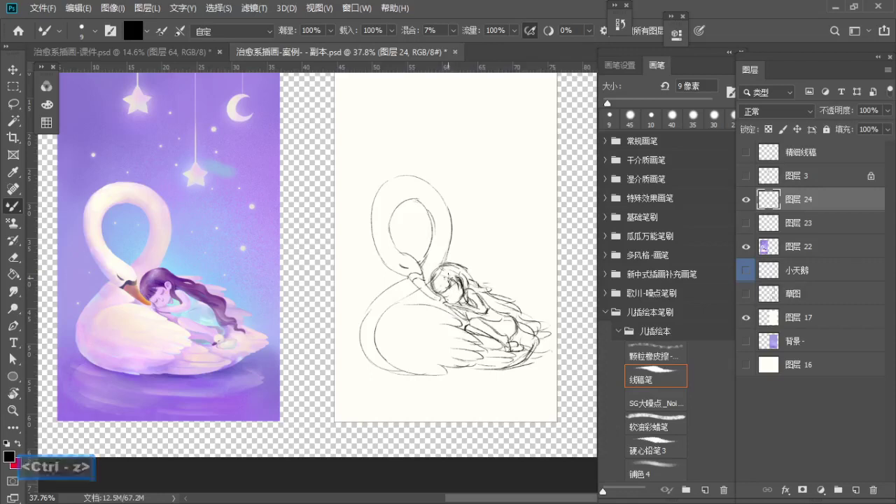
key(e)
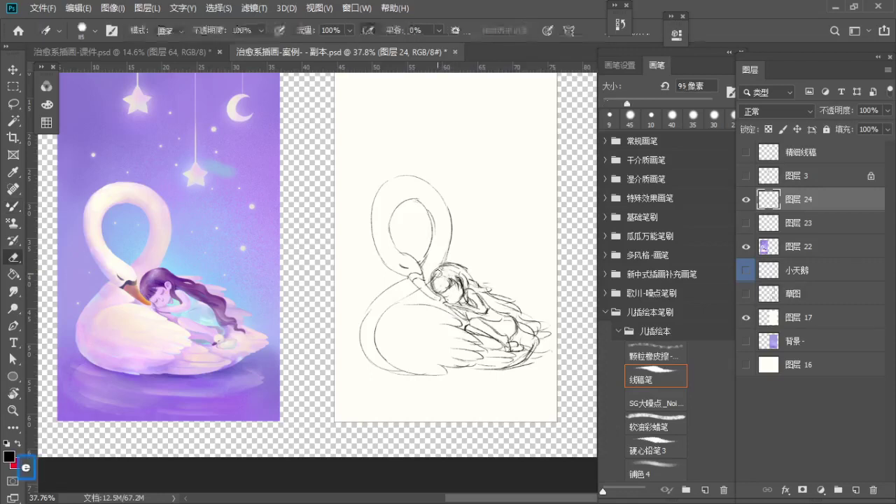
key(b)
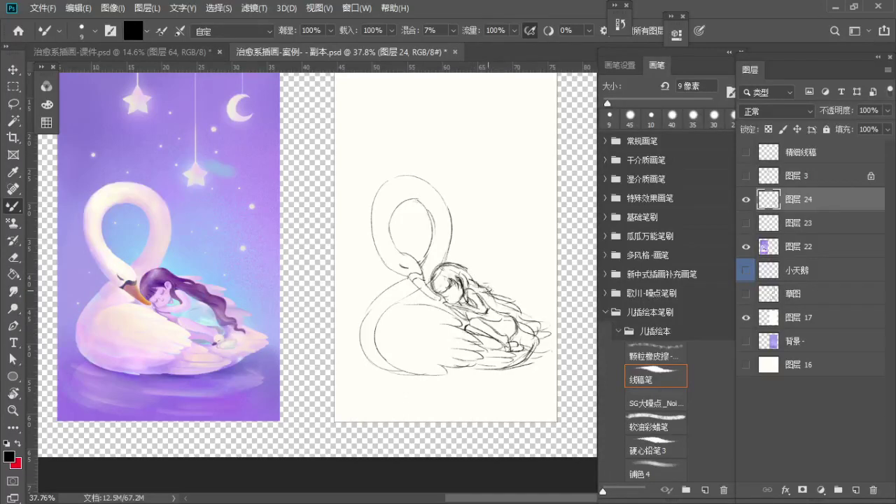
Step: Add hair strands flowing from the girl's head over her back toward the swan's tail
key(ctrl+z)
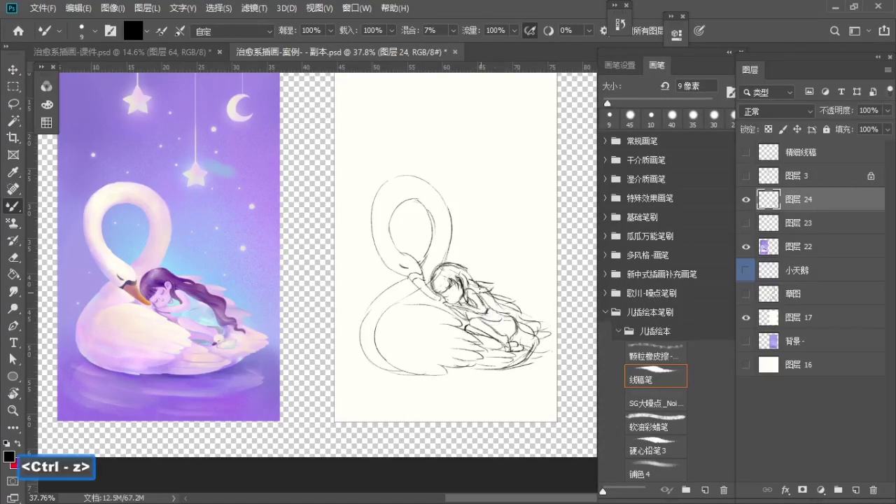
key(ctrl+z)
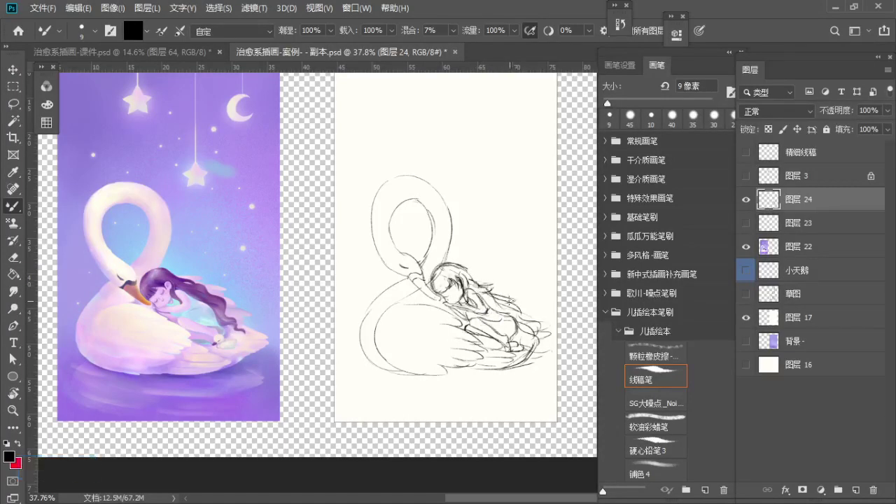
drag(515, 302, 529, 307)
key(ctrl+z)
key(ctrl+z)
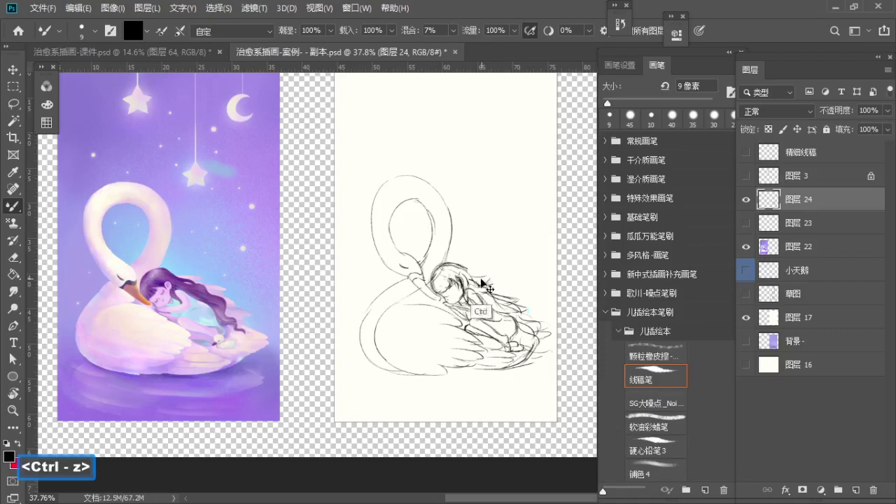
Step: Erase the rough underside of the swan's tail at 40 px and redraw its lower feather edge at 9 px
key(z)
mouse_move(453, 343)
mouse_down()
mouse_move(485, 372)
mouse_move(528, 362)
mouse_move(477, 364)
mouse_move(496, 367)
mouse_up()
key(b)
key(e)
key(a)
key(b)
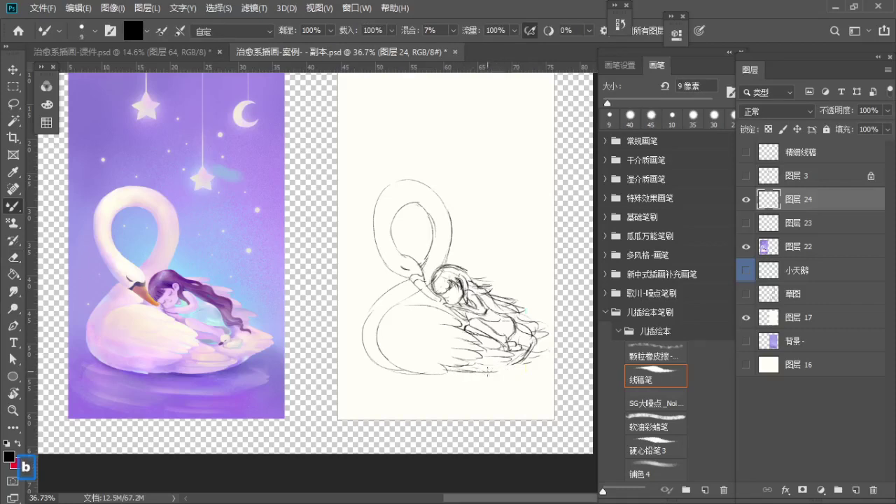
key(ctrl+z)
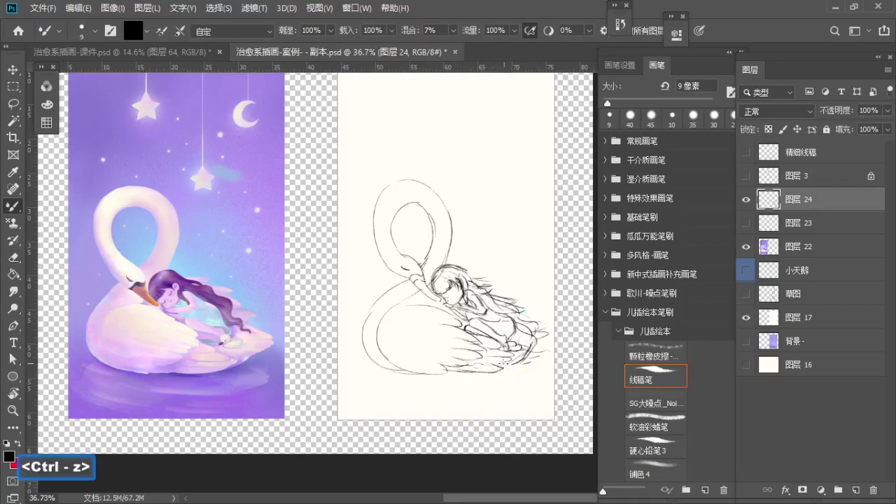
drag(501, 369, 530, 364)
key(ctrl+z)
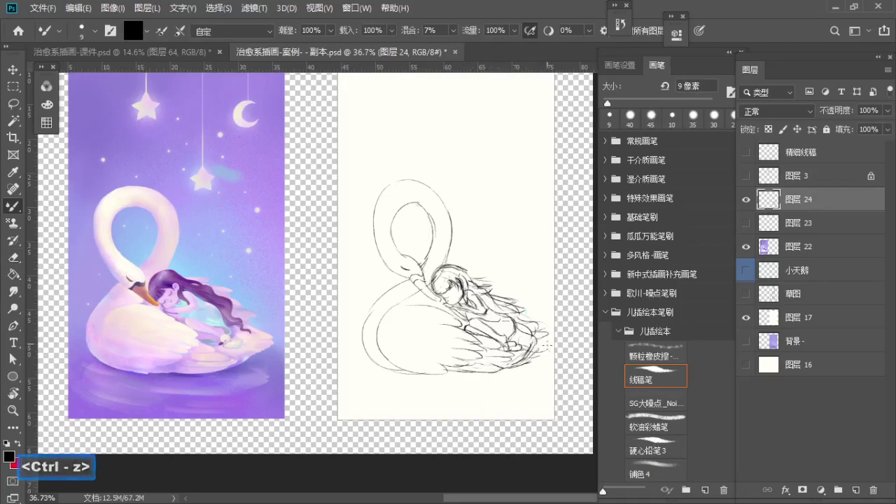
Step: Sketch the girl's closed eyes and mouth on her resting face with the 9 px brush
scroll(456, 305, up, 2)
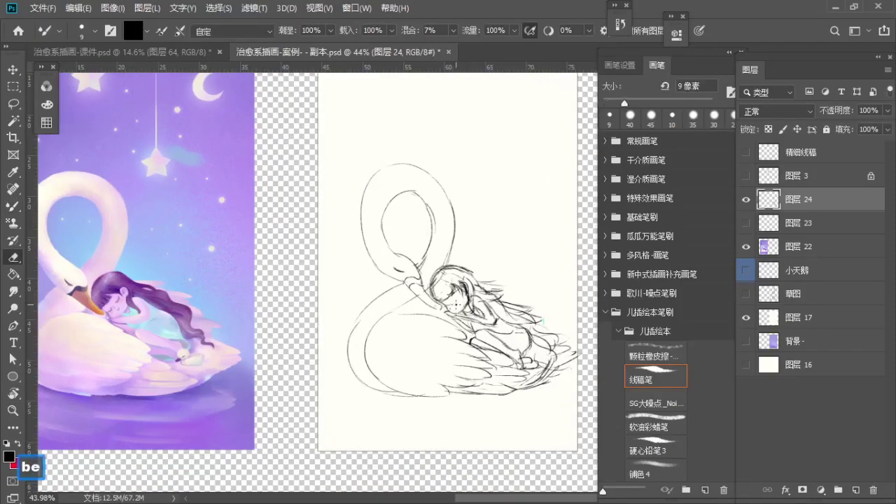
key(b)
key(ctrl+z)
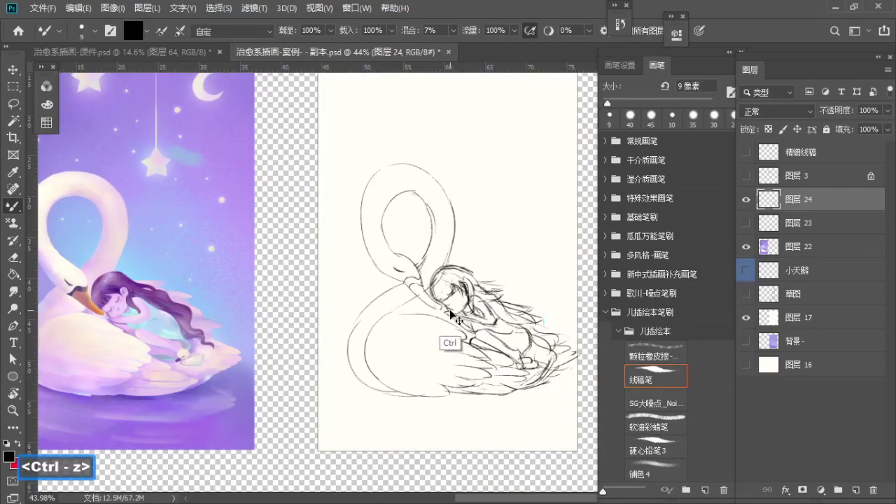
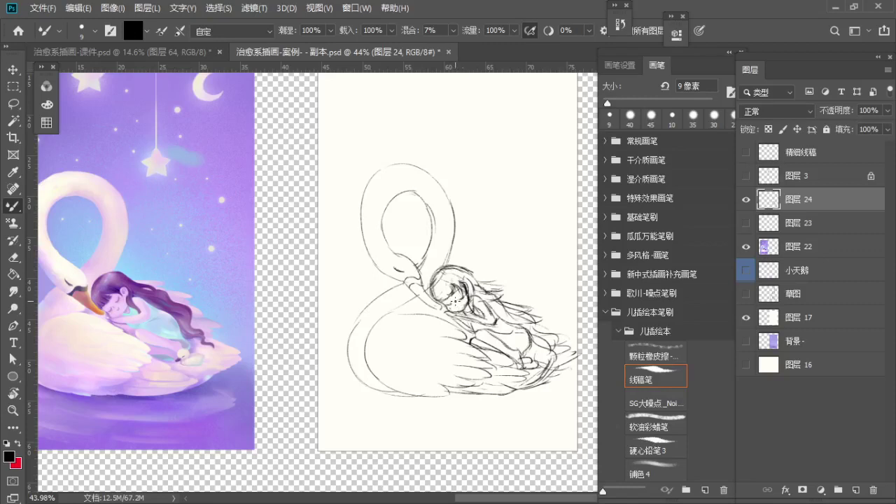
key(e)
key(b)
Step: Refine the girl's facial features, reducing the eraser to 10 px and then 9 px for cleanup
key(e)
key(bracketleft)
key(bracketleft)
key(bracketleft)
key(bracketleft)
key(bracketleft)
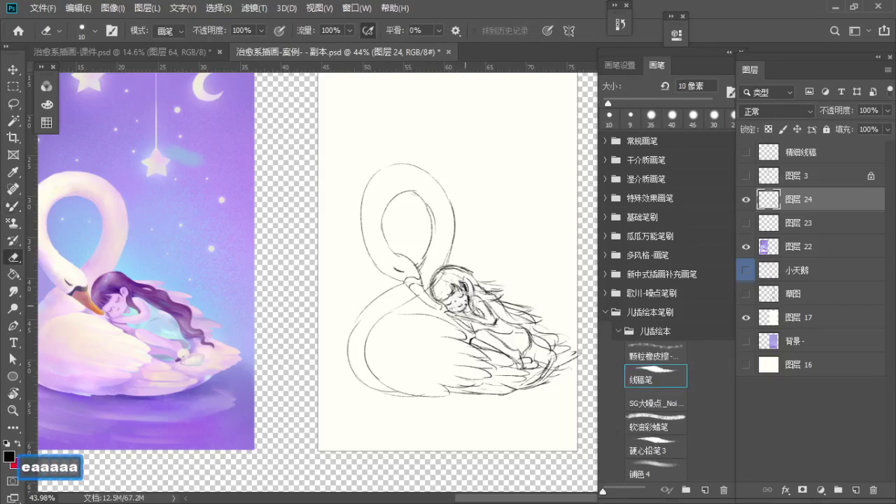
key(b)
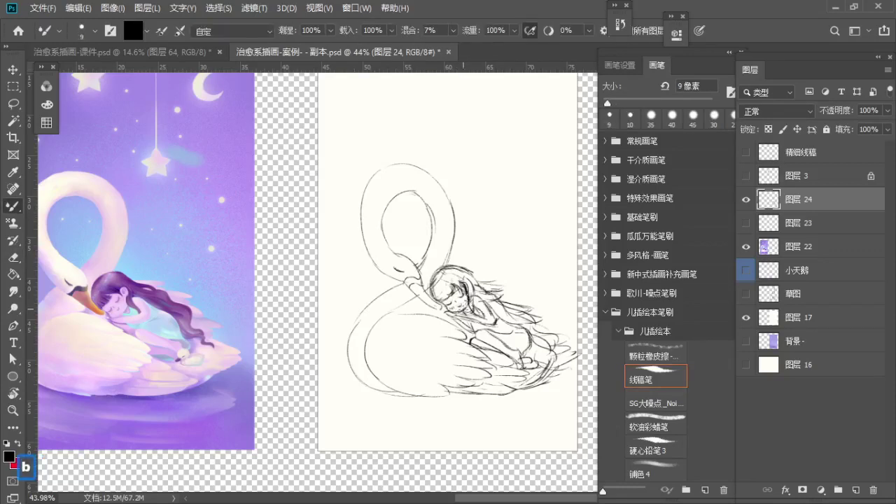
key(e)
key(bracketleft)
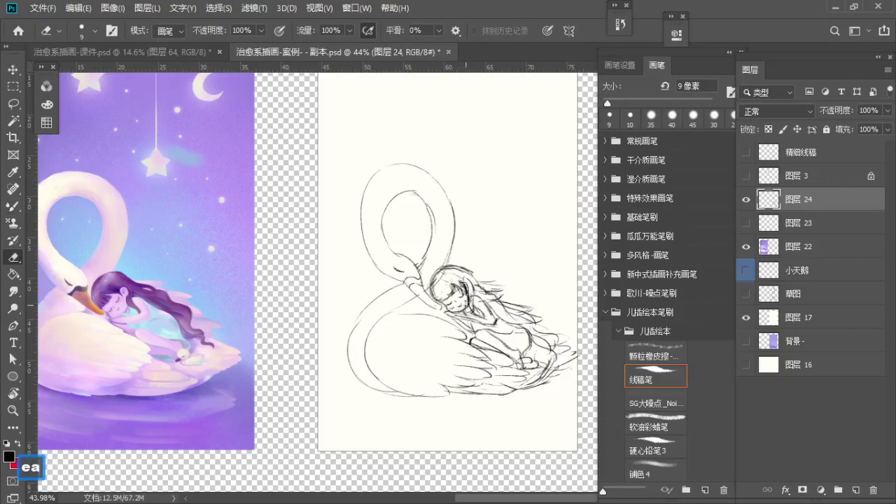
Step: Refine the hair strands around the girl's head and clean up stray lines with the eraser enlarged to 25 px
key(z)
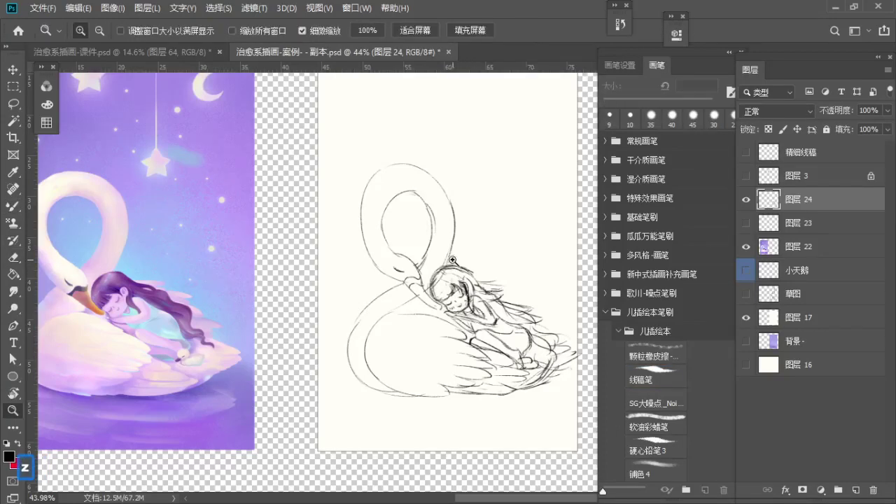
drag(452, 258, 467, 261)
key(b)
key(ctrl+z)
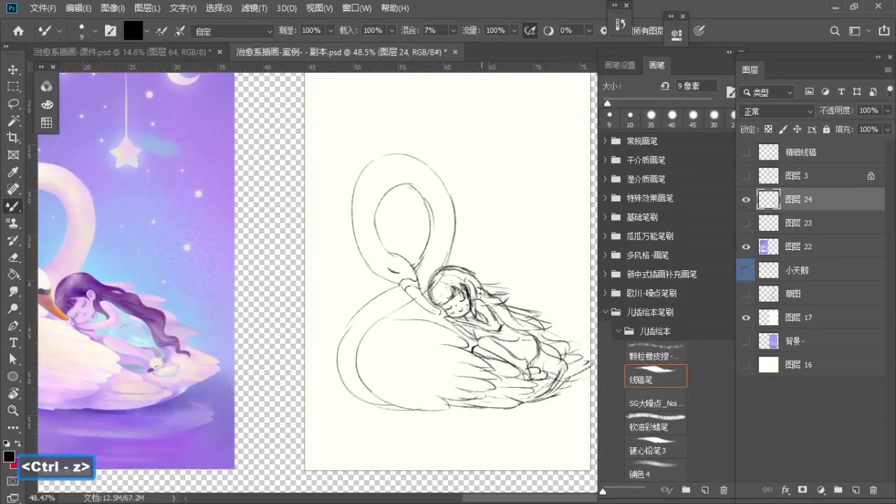
drag(455, 294, 441, 308)
key(e)
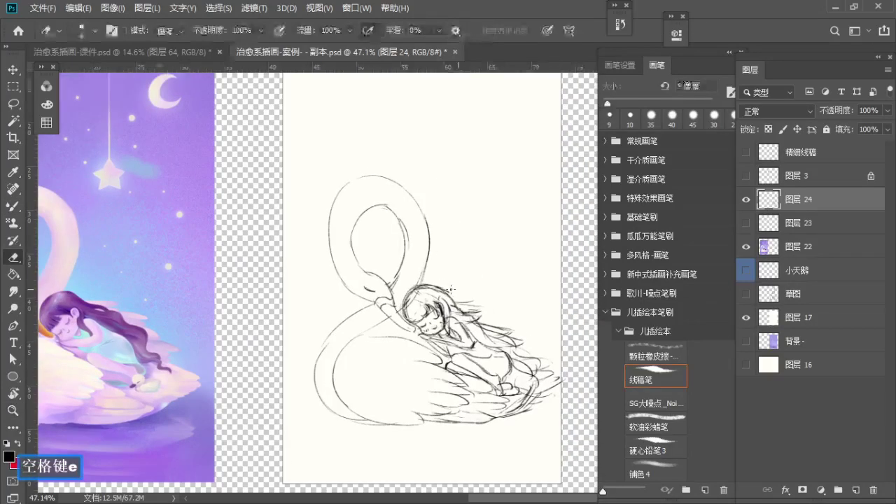
key(s)
key(s)
key(s)
key(s)
key(s)
key(b)
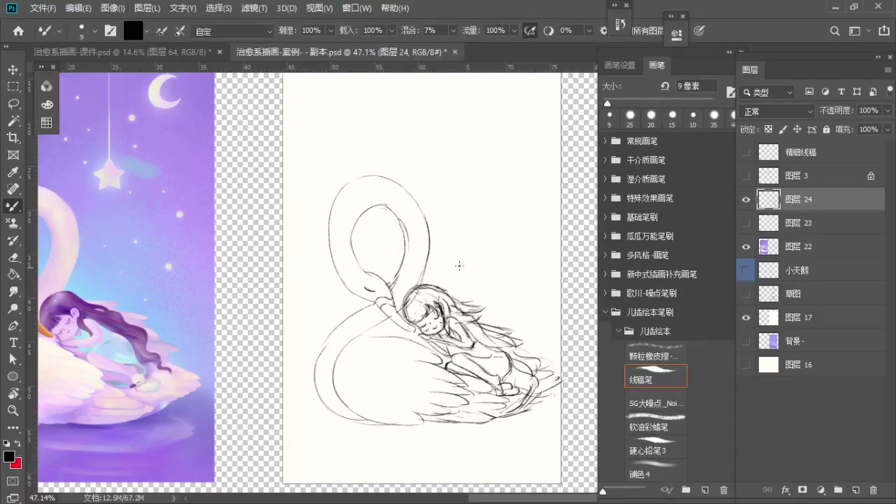
Step: Sketch a star hanging on a short string above the swan with the 9 px brush, redoing the string as needed
key(z)
mouse_move(451, 229)
mouse_down()
mouse_move(393, 243)
mouse_move(409, 266)
mouse_move(405, 241)
mouse_move(414, 255)
mouse_up()
key(b)
key(ctrl+z)
key(z)
key(space)
key(b)
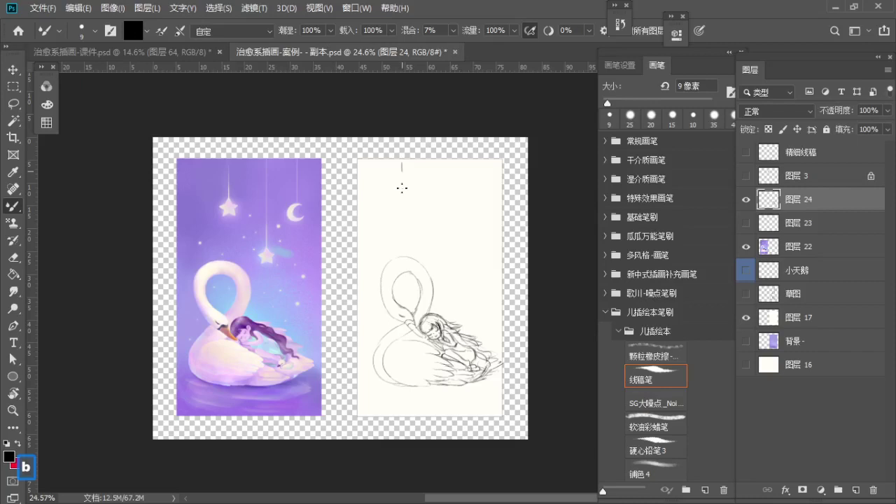
key(ctrl+z)
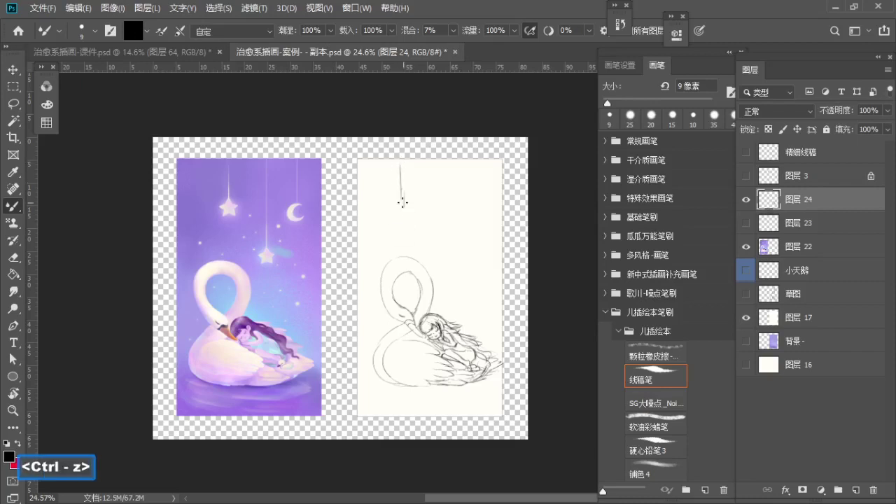
key(ctrl+z)
drag(401, 190, 414, 203)
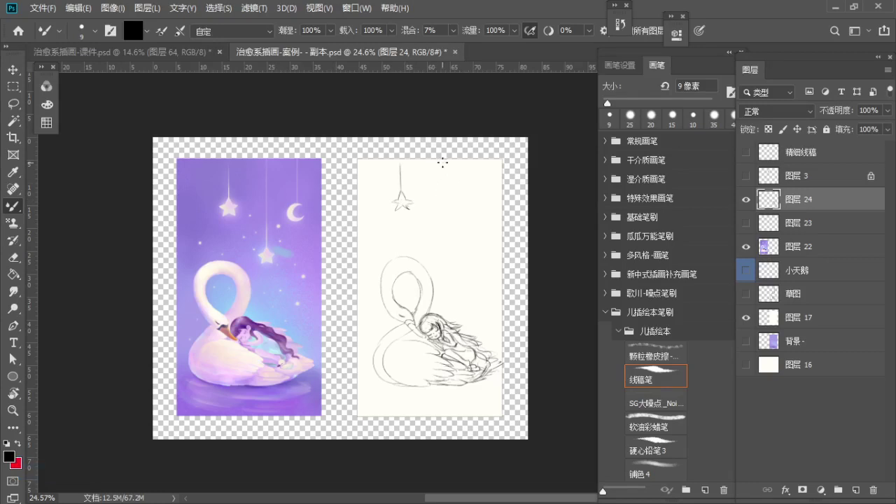
key(ctrl+z)
Step: Sketch a second star on a longer string and a crescent moon hanging beside it
drag(439, 168, 438, 239)
key(ctrl+z)
mouse_move(484, 163)
mouse_down()
mouse_move(487, 209)
mouse_move(495, 209)
mouse_move(485, 222)
mouse_move(468, 196)
mouse_up()
key(ctrl+z)
key(z)
key(space)
Step: Rework the swan's eye and beak lines where the head rests against the girl's hair
drag(477, 210, 470, 202)
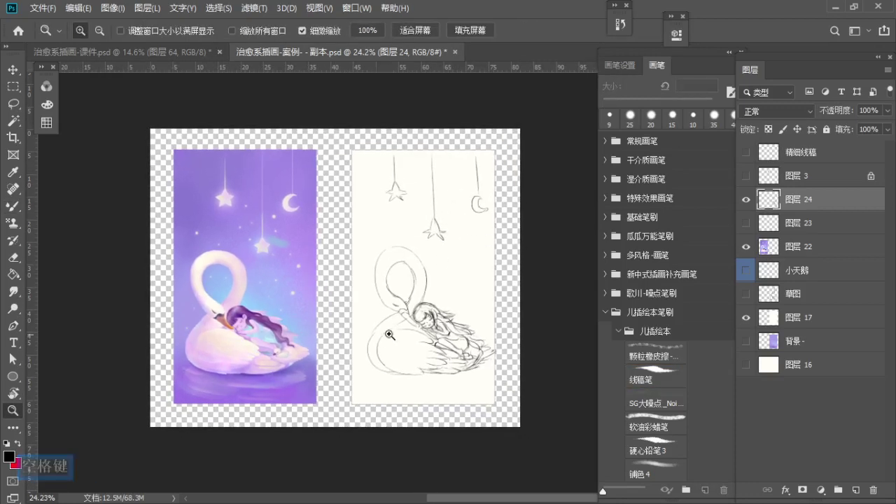
mouse_move(415, 319)
mouse_down()
mouse_move(446, 319)
mouse_move(403, 285)
mouse_move(412, 316)
mouse_up()
key(b)
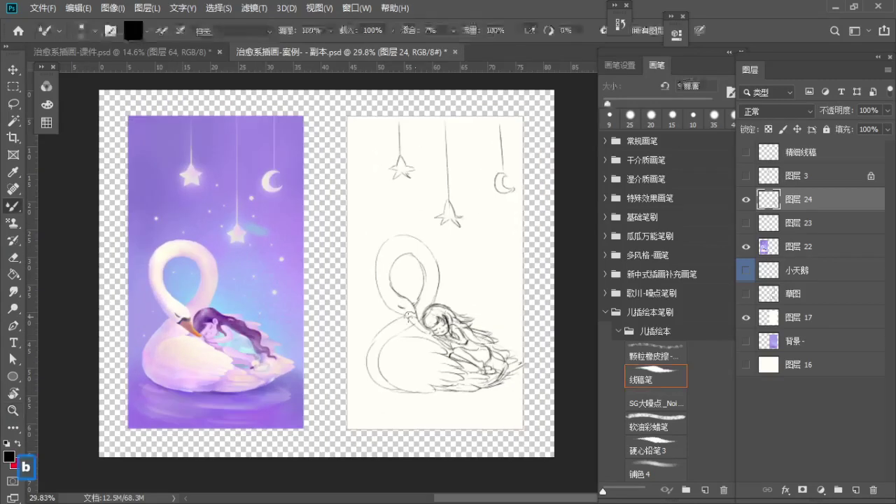
key(ctrl)
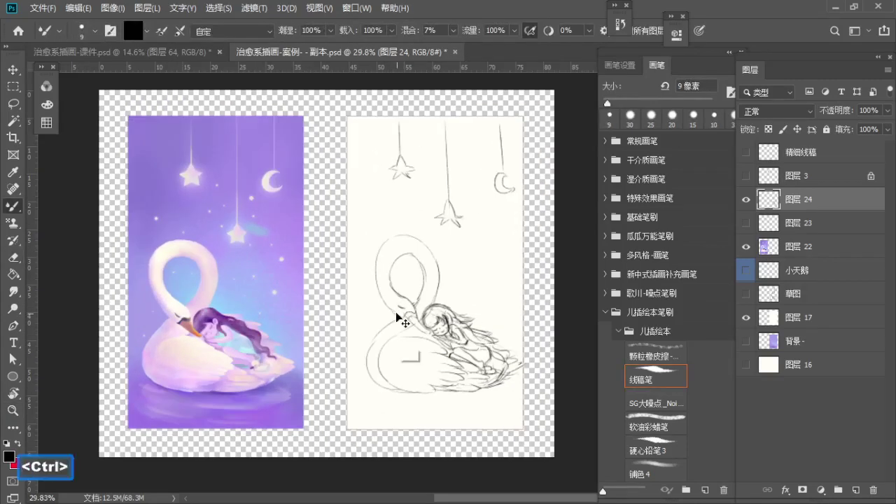
key(ctrl+z)
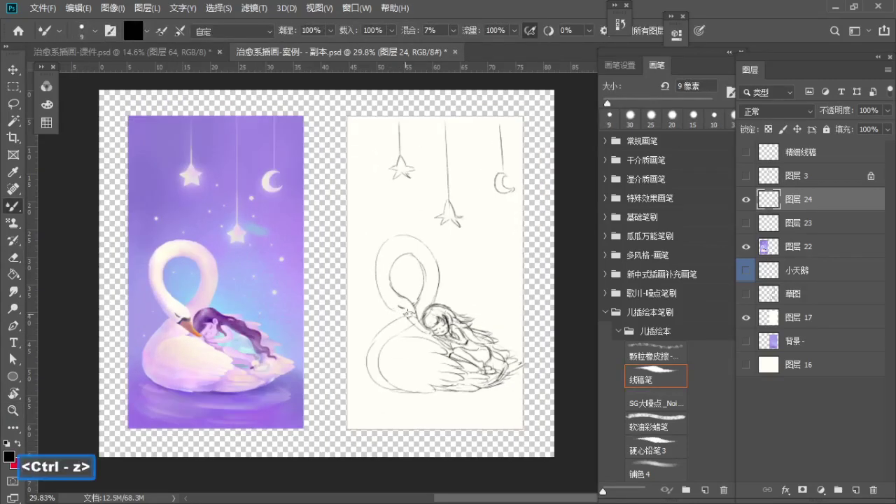
key(ctrl+z)
drag(402, 316, 411, 324)
key(ctrl+z)
key(z)
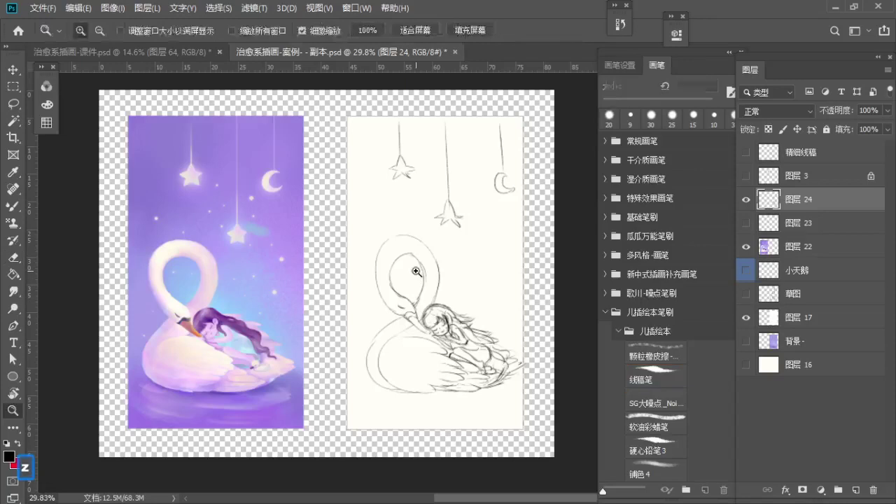
Step: Hide the rough sketch on layer 图层 24 and show the clean line art on layer 精细线稿
alt+click(417, 271)
key(b)
click(745, 200)
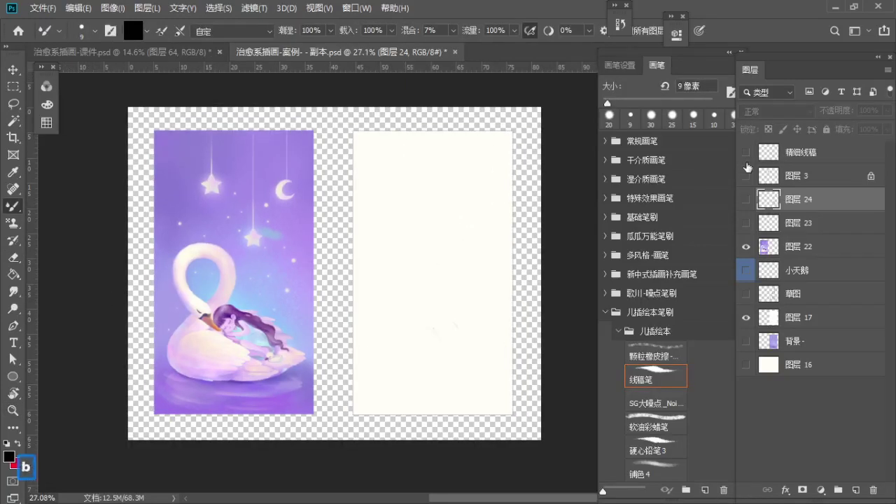
click(745, 151)
key(z)
drag(420, 298, 453, 308)
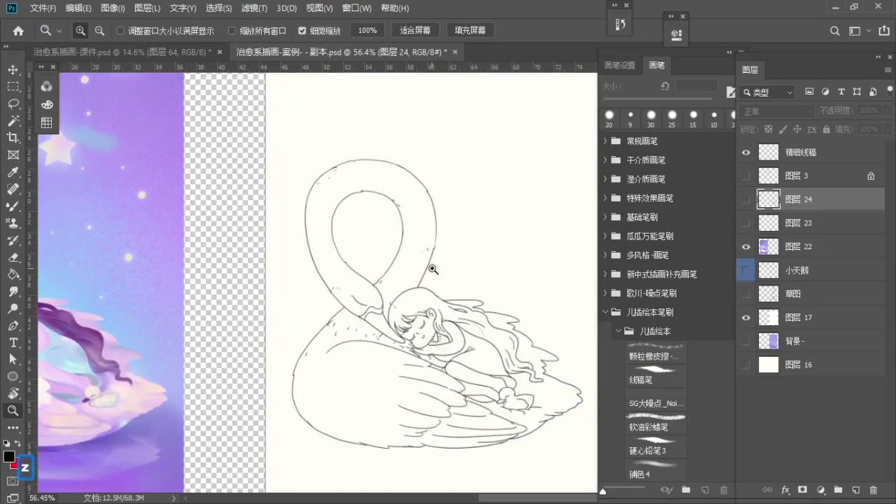
mouse_move(427, 259)
mouse_down()
mouse_move(390, 258)
mouse_move(441, 292)
mouse_up()
key(space)
key(b)
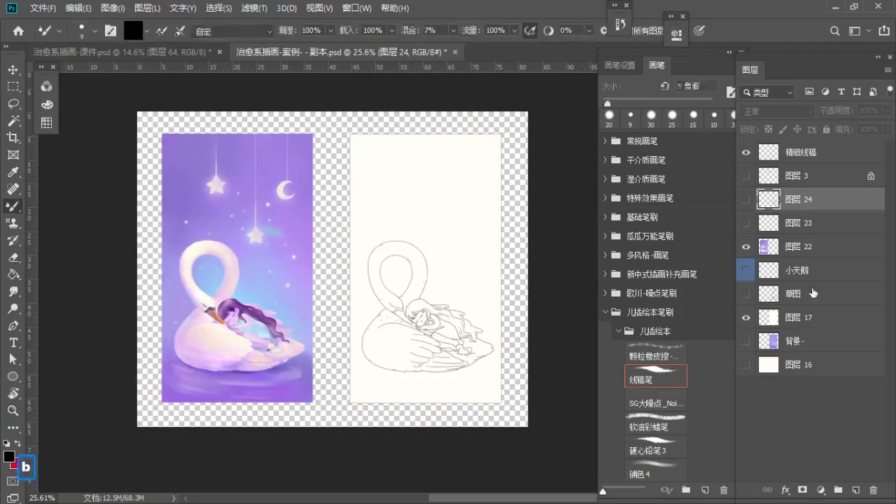
Step: Add a new layer directly above 图层 17 and clip it to that layer
click(798, 319)
click(855, 490)
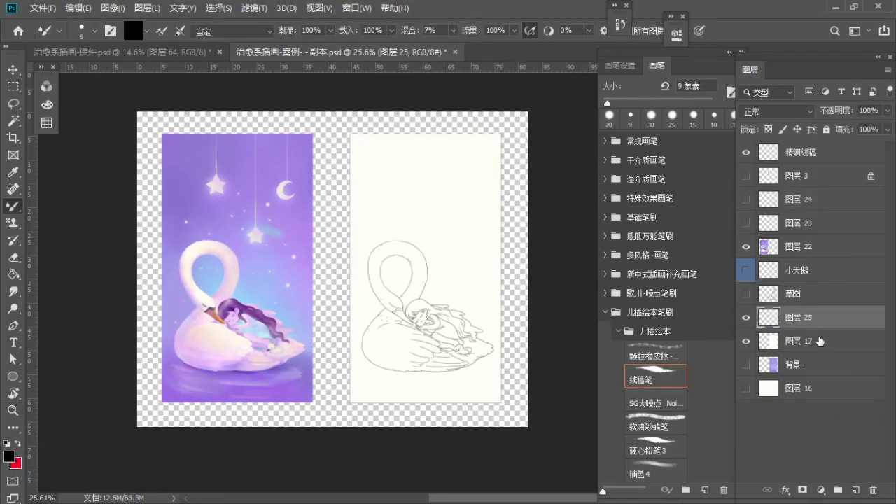
alt+click(825, 328)
key(z)
drag(486, 245, 490, 250)
key(b)
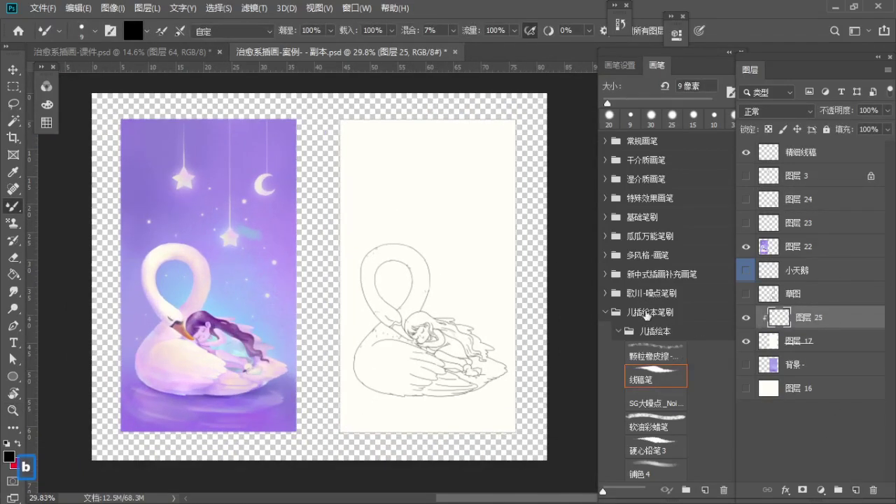
Step: Choose the 铺调子用 brush preset from the 暖心插画用笔刷 set and enlarge it to 150 px
click(646, 315)
click(652, 394)
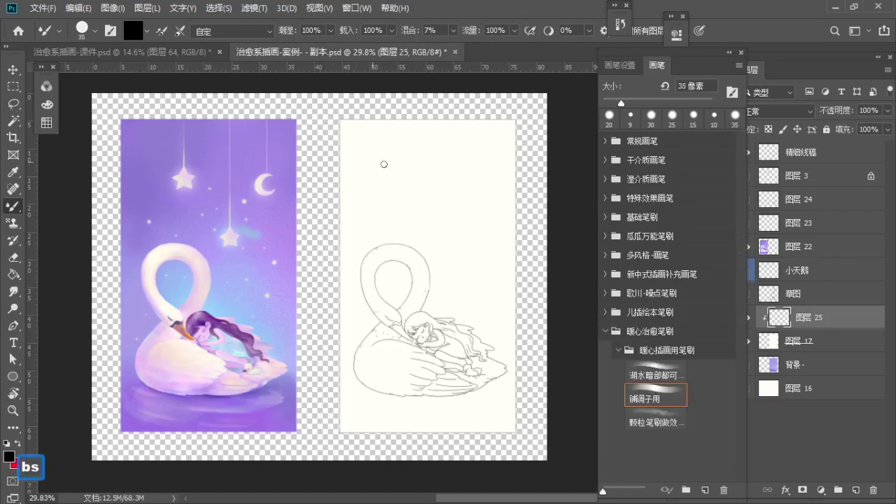
key(s)
key(s)
key(s)
key(s)
key(s)
key(s)
key(s)
key(s)
key(s)
key(s)
key(b)
key(b)
key(z)
drag(410, 192, 401, 193)
key(space)
drag(401, 193, 397, 210)
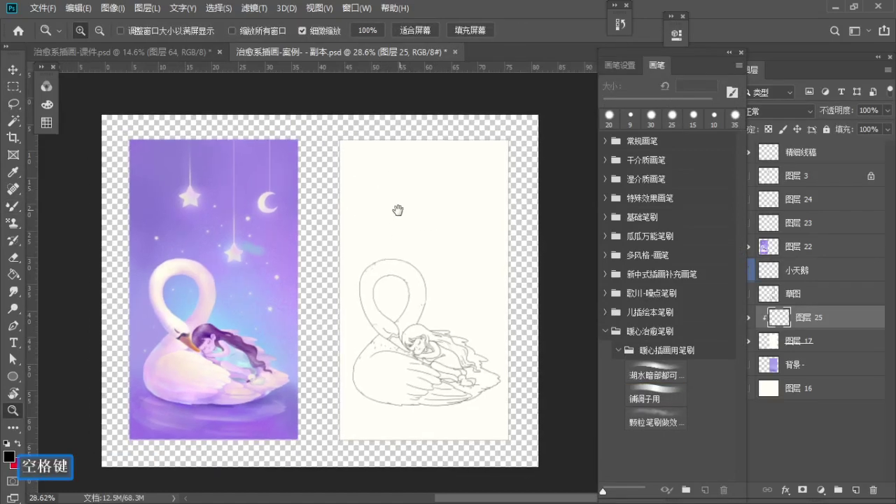
key(b)
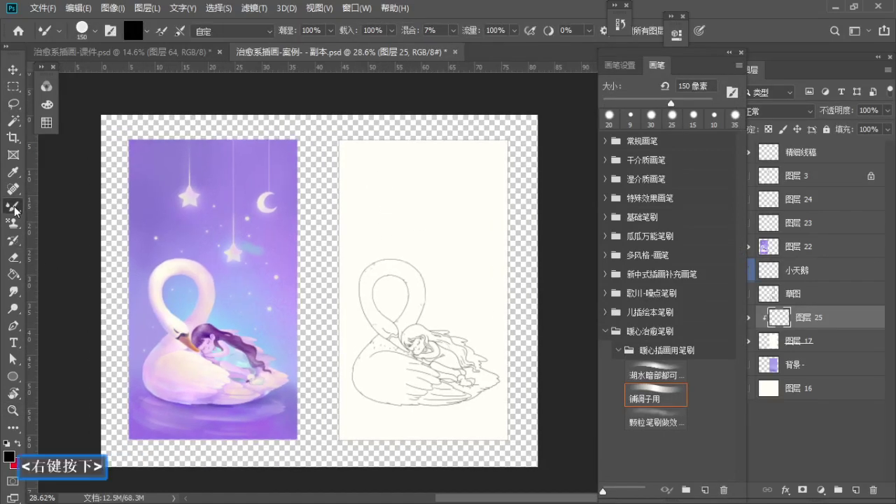
Step: Switch from the Mixer Brush to the regular Brush tool and load the 铺调子用 preset at 30 px
right_click(15, 209)
click(82, 212)
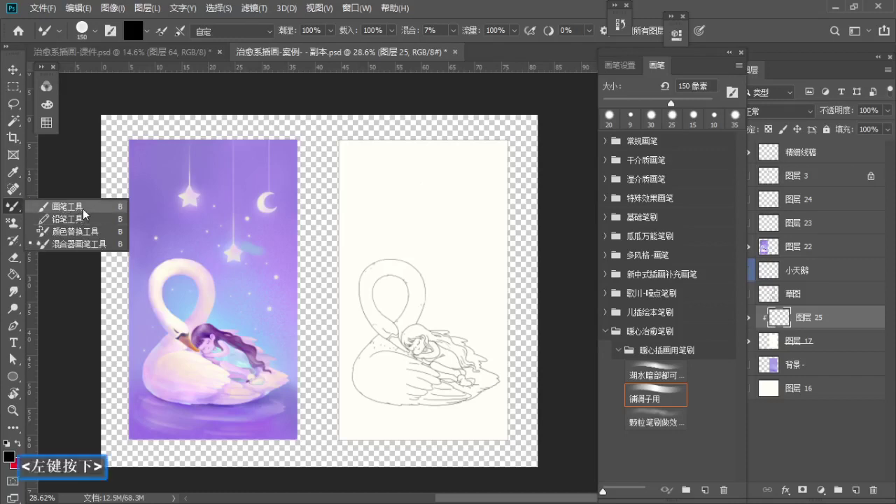
key(b)
key(s)
key(s)
key(s)
key(s)
key(s)
key(s)
key(s)
key(s)
key(s)
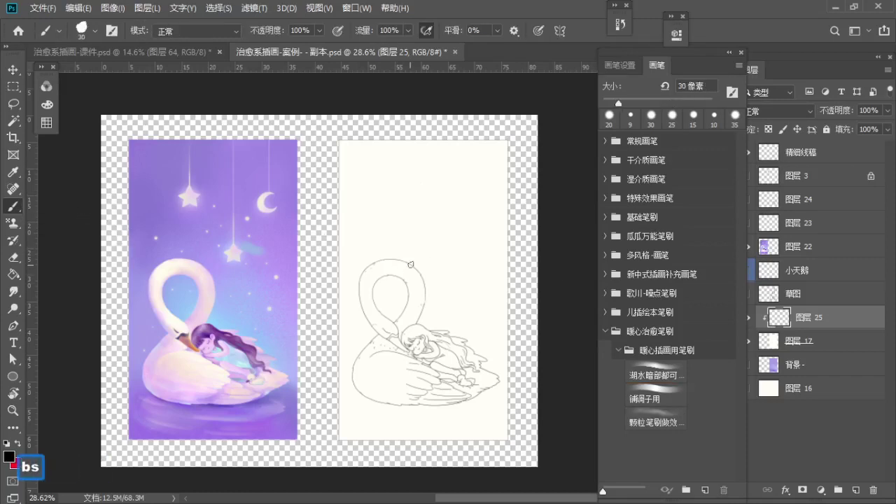
drag(427, 299, 424, 293)
key(b)
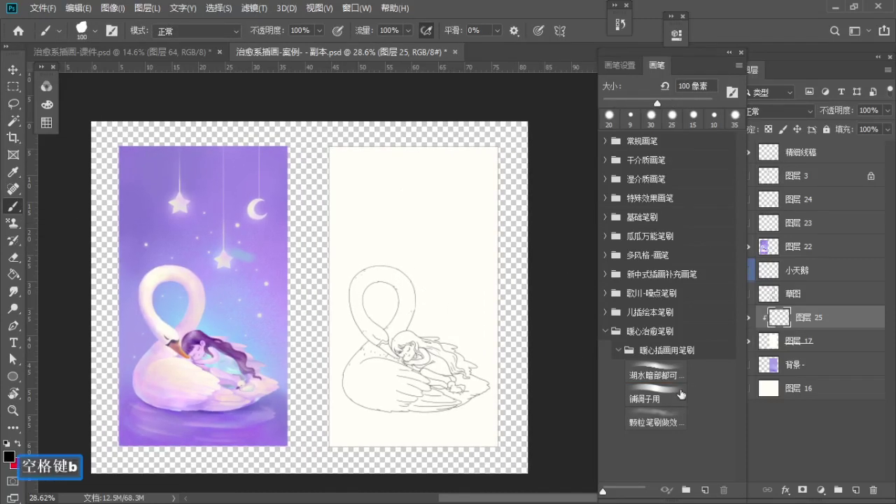
click(656, 396)
key(z)
drag(337, 225, 340, 205)
key(b)
Step: Set the foreground colour to a muted violet matching the reference illustration's background
click(47, 104)
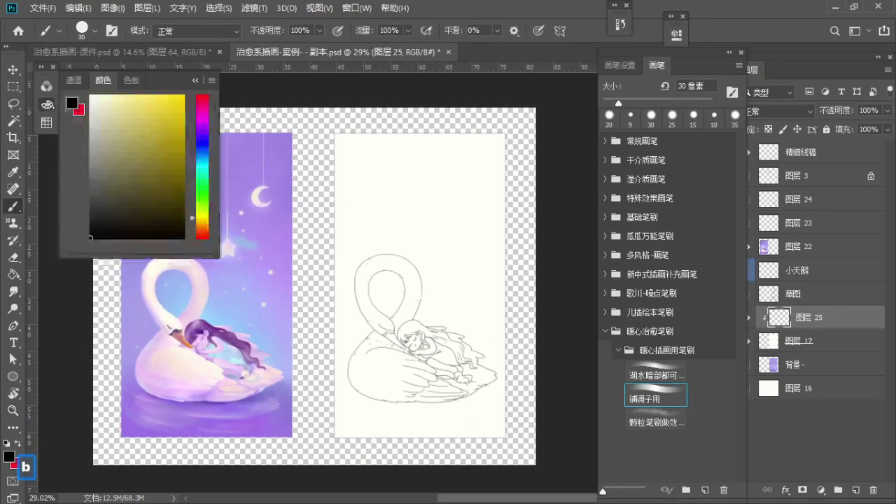
key(space)
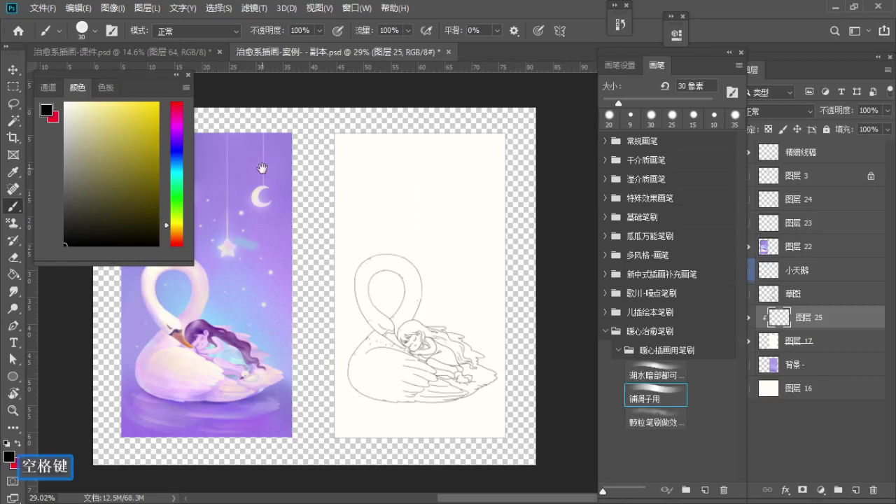
mouse_move(266, 173)
mouse_down()
mouse_move(313, 168)
mouse_move(302, 164)
mouse_up()
key(z)
key(space)
drag(302, 164, 307, 188)
key(b)
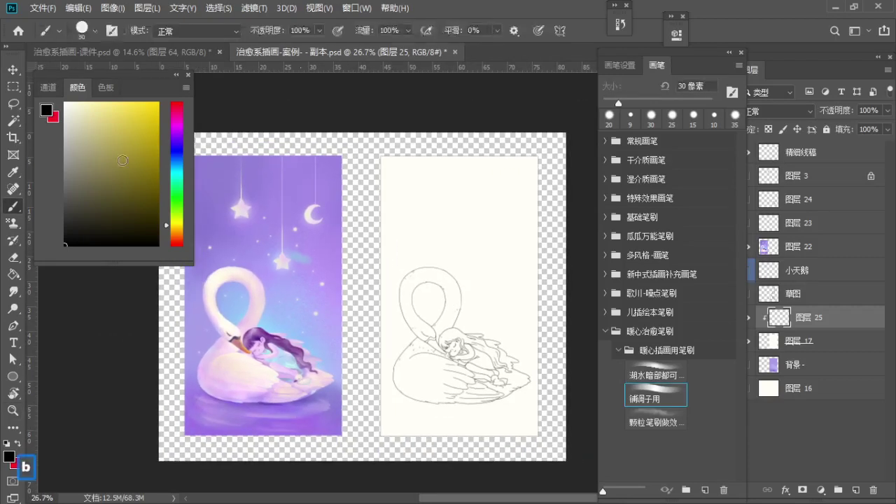
click(177, 130)
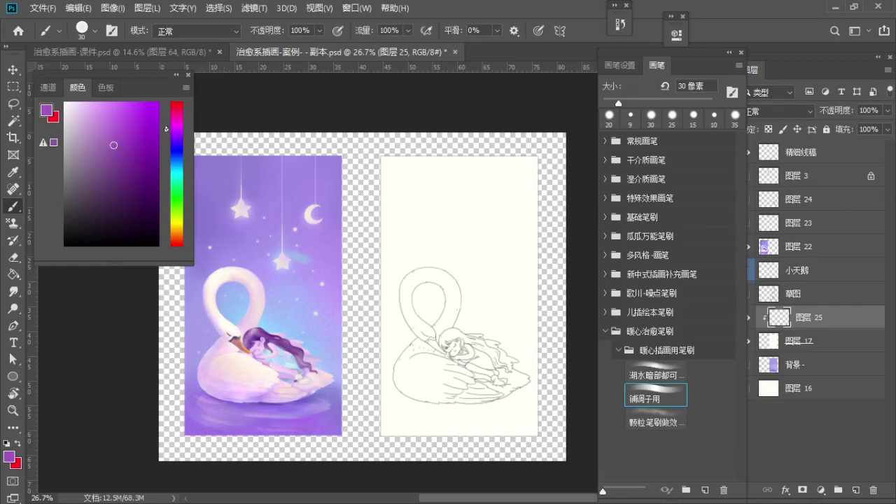
drag(171, 128, 171, 134)
click(172, 139)
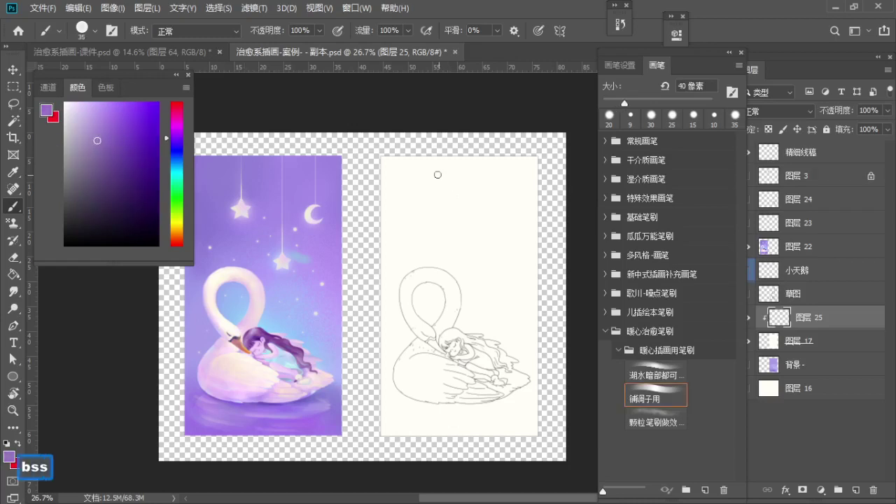
Step: Paint violet over the upper-left area of the blank artwork, enlarging the brush up to 200 px
key(s)
key(s)
key(s)
key(s)
key(s)
mouse_move(386, 164)
mouse_down()
mouse_move(387, 202)
mouse_move(397, 207)
mouse_move(431, 186)
mouse_up()
key(space)
key(s)
key(s)
drag(440, 152, 437, 206)
drag(424, 215, 421, 149)
key(z)
mouse_move(419, 189)
mouse_down()
mouse_move(406, 209)
mouse_move(424, 172)
mouse_move(448, 217)
mouse_move(454, 177)
mouse_move(435, 190)
mouse_move(432, 228)
mouse_move(437, 172)
mouse_move(455, 219)
mouse_up()
key(space)
key(b)
key(bracketright)
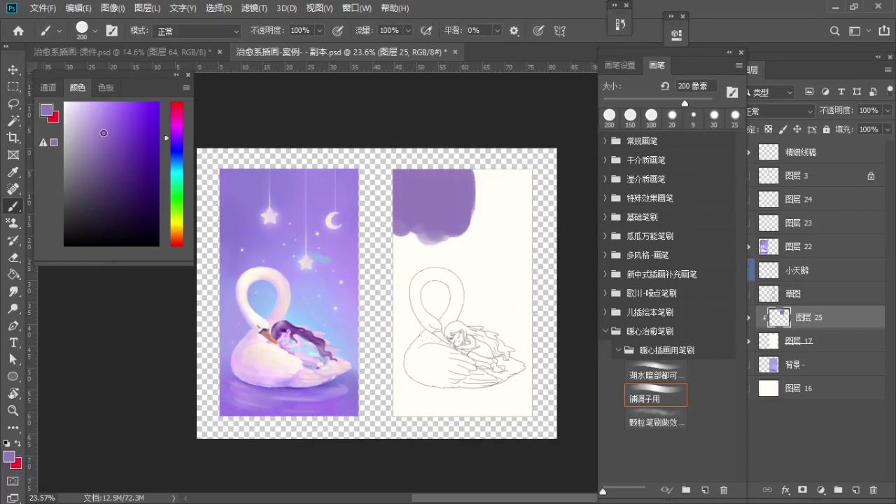
Step: Cover the rest of the artwork's background with a slightly lighter violet, using brush sizes of 250 and 300 px
key(bracketright)
drag(470, 180, 446, 176)
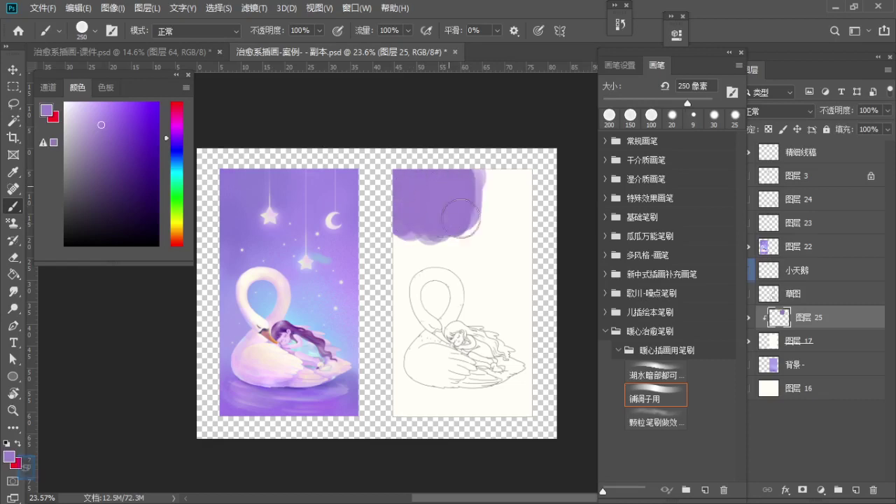
mouse_move(461, 219)
mouse_down()
mouse_move(489, 170)
mouse_move(501, 216)
mouse_move(486, 221)
mouse_move(483, 190)
mouse_move(508, 185)
mouse_move(521, 228)
mouse_move(506, 245)
mouse_move(409, 227)
mouse_move(399, 274)
mouse_move(425, 280)
mouse_move(441, 252)
mouse_move(475, 244)
mouse_move(509, 308)
mouse_move(459, 250)
mouse_move(428, 279)
mouse_move(406, 242)
mouse_move(416, 299)
mouse_move(394, 224)
mouse_up()
key(bracketright)
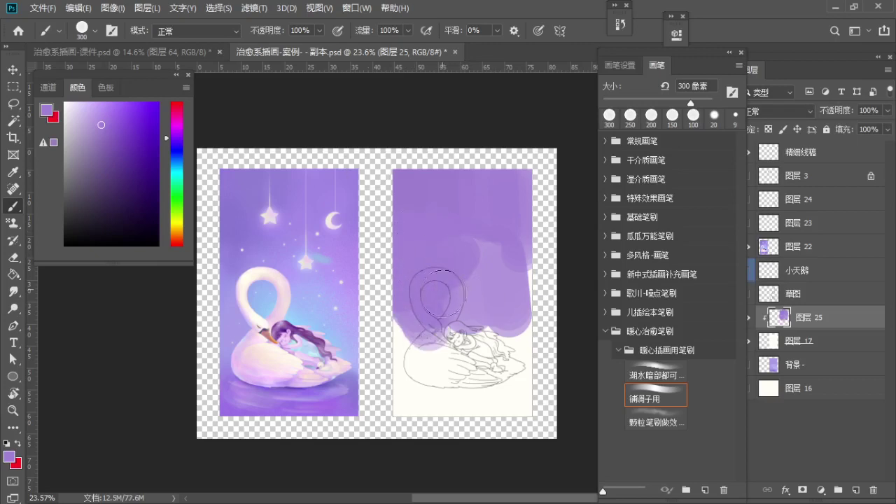
mouse_move(463, 284)
mouse_down()
mouse_move(476, 246)
mouse_move(523, 247)
mouse_up()
mouse_move(481, 270)
mouse_down()
mouse_move(411, 371)
mouse_move(406, 404)
mouse_move(411, 372)
mouse_move(418, 403)
mouse_move(455, 436)
mouse_move(461, 426)
mouse_move(442, 429)
mouse_move(478, 419)
mouse_move(527, 333)
mouse_move(518, 360)
mouse_move(493, 377)
mouse_move(476, 372)
mouse_move(495, 317)
mouse_move(527, 325)
mouse_up()
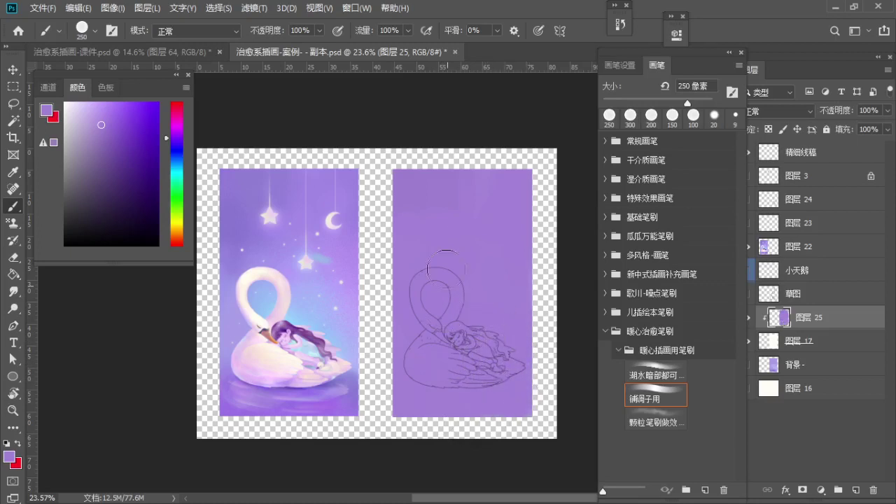
Step: Set the foreground colour to a soft turquoise by shifting the current violet's hue
mouse_move(461, 323)
mouse_down()
mouse_move(446, 293)
mouse_move(456, 311)
mouse_up()
key(b)
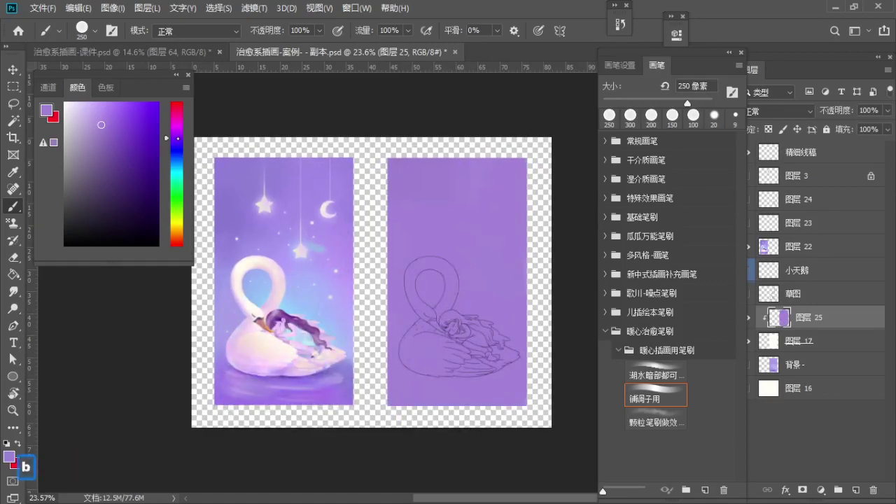
drag(178, 138, 183, 170)
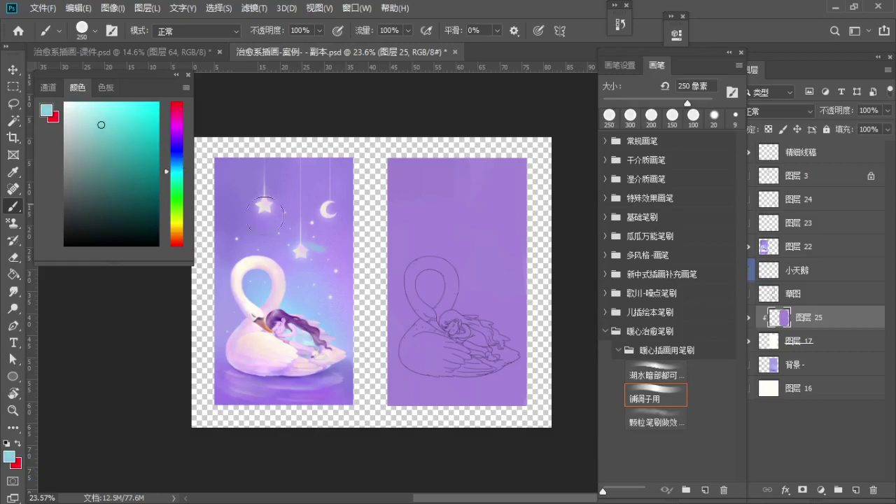
Step: Try turquoise strokes in slightly different hues behind the swan's neck and the girl, undoing each attempt
mouse_move(462, 348)
mouse_down()
mouse_move(456, 302)
mouse_move(449, 324)
mouse_move(448, 300)
mouse_move(441, 315)
mouse_move(420, 295)
mouse_up()
key(ctrl+z)
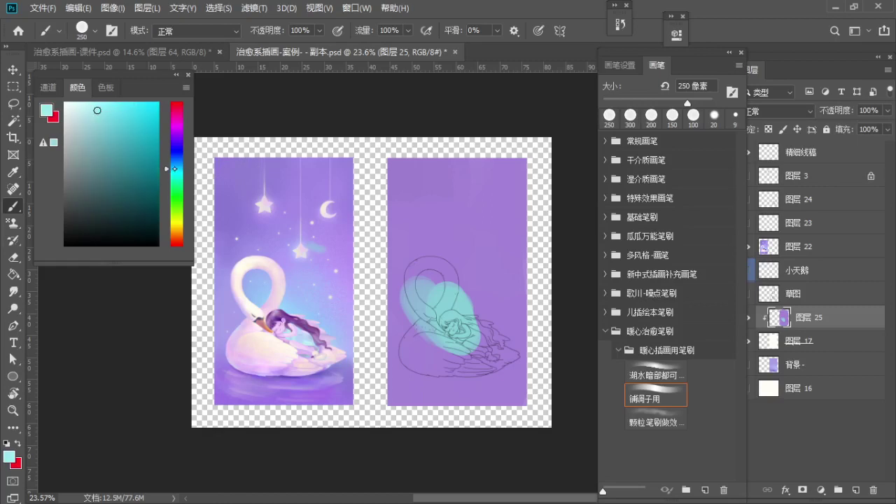
drag(175, 168, 175, 170)
key(ctrl+z)
mouse_move(439, 299)
mouse_down()
mouse_move(441, 320)
mouse_move(418, 300)
mouse_move(454, 337)
mouse_up()
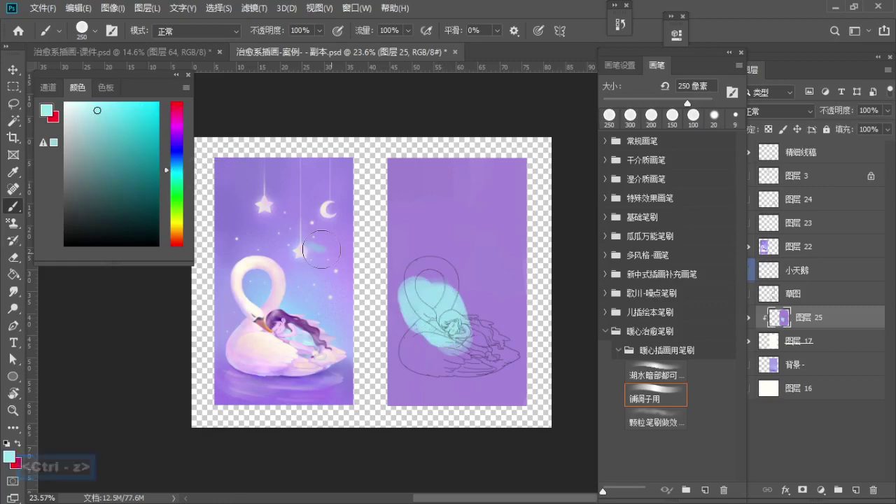
key(ctrl+z)
key(ctrl+z)
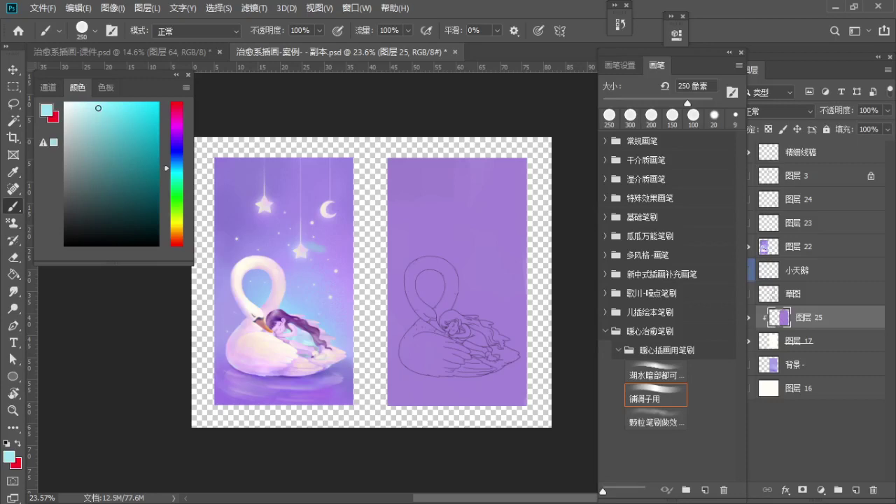
Step: Paint a light cyan-blue patch behind the swan and the girl with the 250 px brush
mouse_move(462, 293)
mouse_down()
mouse_move(434, 302)
mouse_move(449, 315)
mouse_up()
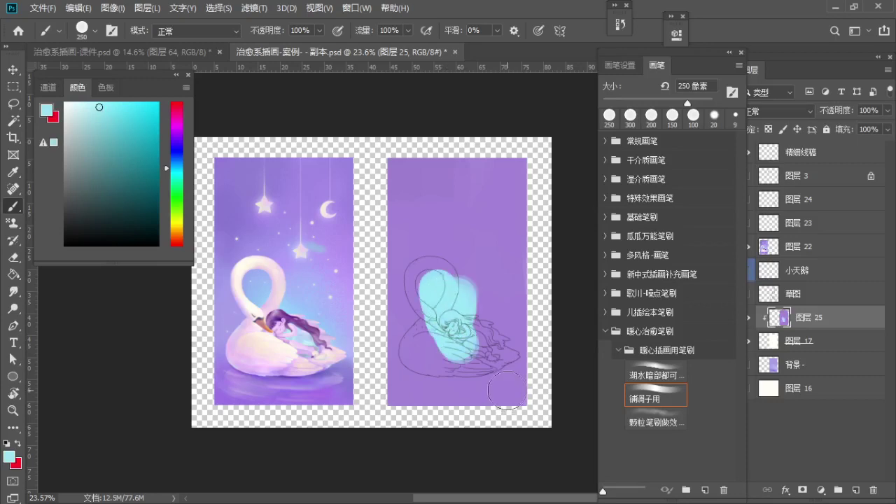
drag(175, 172, 178, 164)
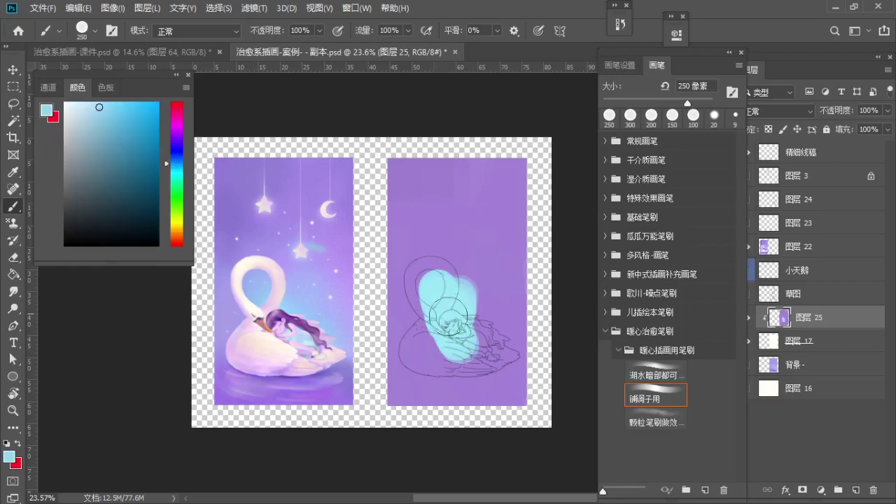
mouse_move(448, 317)
mouse_down()
mouse_move(439, 287)
mouse_move(450, 326)
mouse_move(450, 313)
mouse_move(470, 325)
mouse_move(439, 286)
mouse_move(421, 317)
mouse_move(432, 288)
mouse_move(424, 330)
mouse_move(424, 321)
mouse_move(477, 336)
mouse_move(488, 330)
mouse_move(491, 340)
mouse_move(480, 323)
mouse_move(503, 338)
mouse_up()
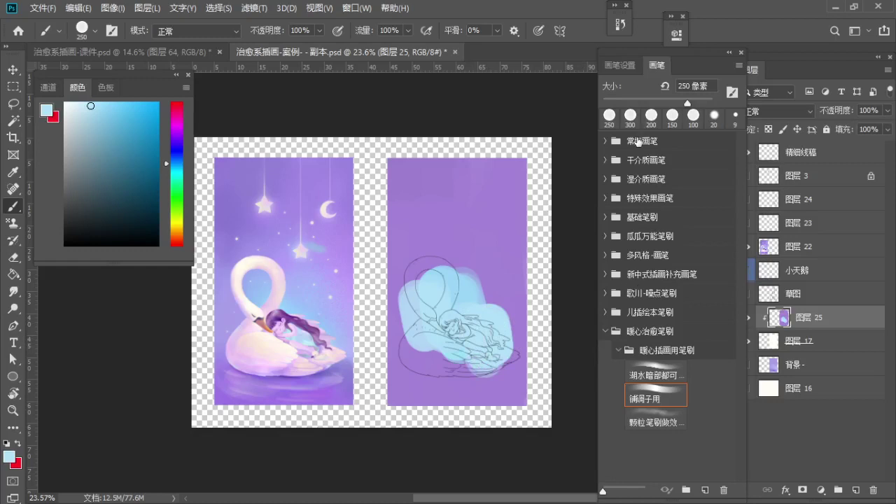
Step: Load the 柔边圆 soft round preset from the 常规画笔 group and lower the flow to 64%
click(638, 140)
click(605, 141)
click(638, 166)
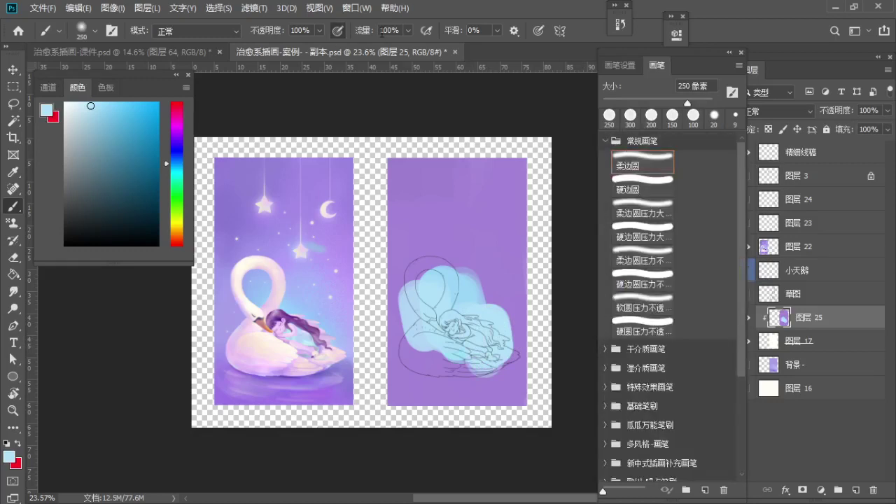
click(408, 31)
Step: Blend the blue patch's upper edge into the violet with sampled colours, using the soft brush at up to 500 px
key(s)
alt+click(433, 232)
key(s)
mouse_move(448, 259)
mouse_down()
mouse_move(472, 279)
mouse_move(472, 253)
mouse_move(491, 289)
mouse_up()
key(s)
alt+click(497, 296)
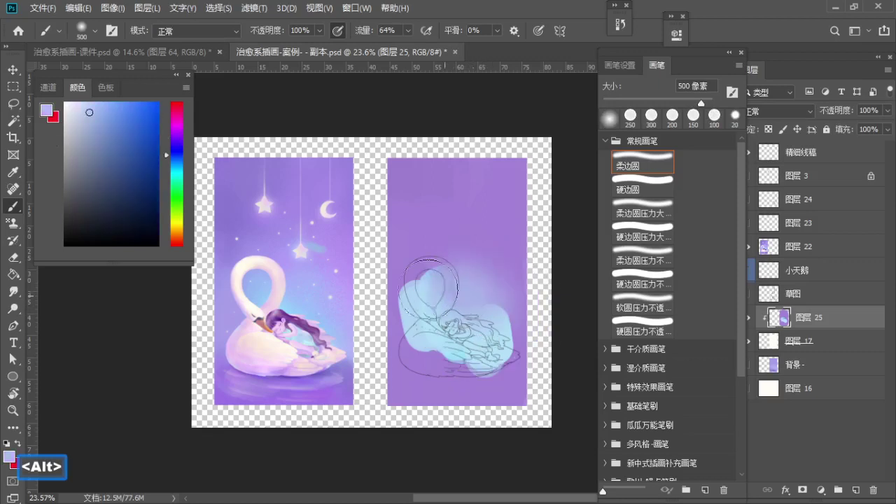
key(bracketleft)
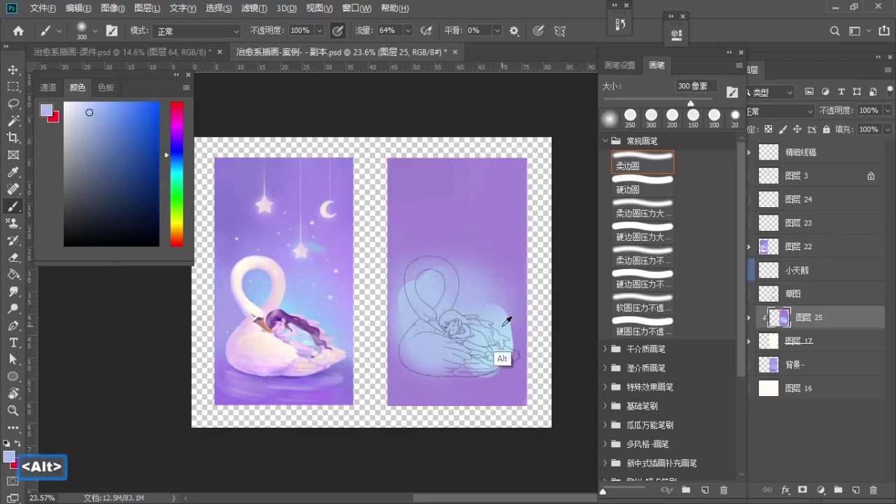
Step: Soften the blue patch's edge around the swan's tail with sampled blue and violet, using the brush at 300 and 400 px
alt+click(501, 324)
key(s)
mouse_move(501, 343)
mouse_down()
mouse_move(476, 349)
mouse_move(448, 319)
mouse_up()
alt+click(517, 251)
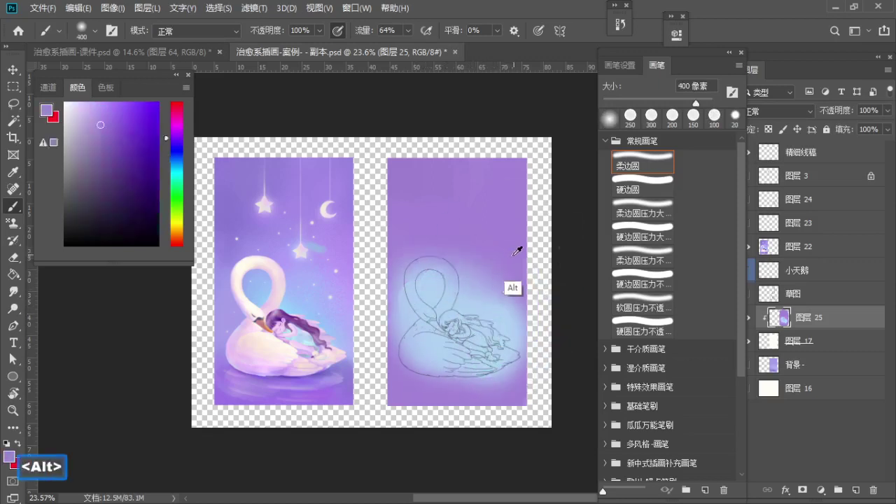
key(s)
mouse_move(514, 336)
mouse_down()
mouse_move(515, 285)
mouse_move(517, 353)
mouse_up()
alt+click(473, 297)
Step: Blend the blue patch's left edge beside the swan's neck and chest with sampled tones and a lighter violet
alt+click(401, 307)
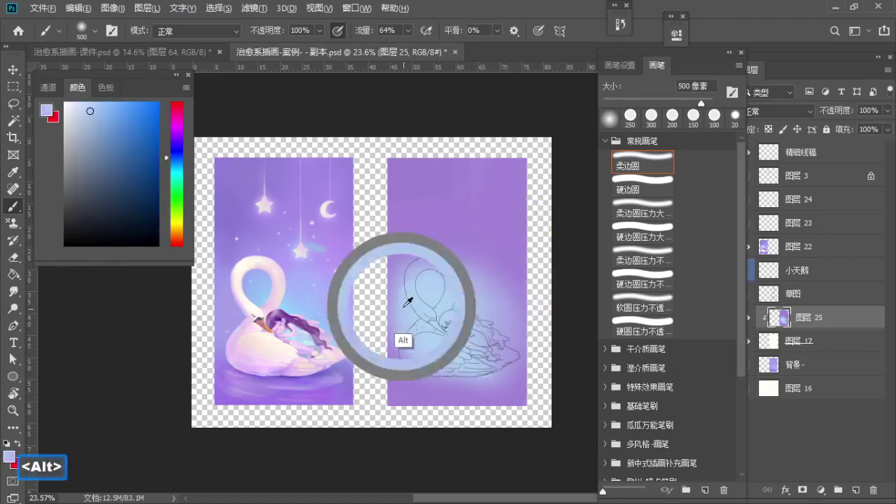
key(a)
mouse_move(399, 312)
mouse_down()
mouse_move(426, 253)
mouse_move(405, 253)
mouse_move(404, 345)
mouse_up()
alt+click(413, 226)
key(a)
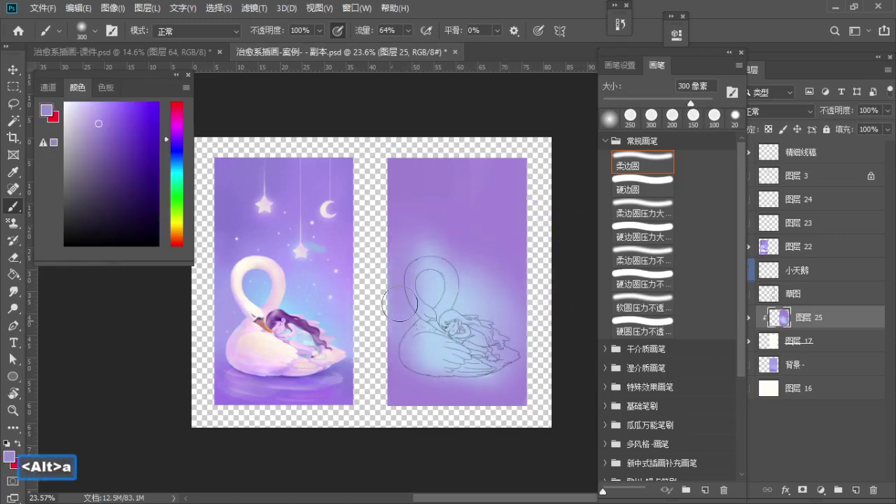
click(92, 114)
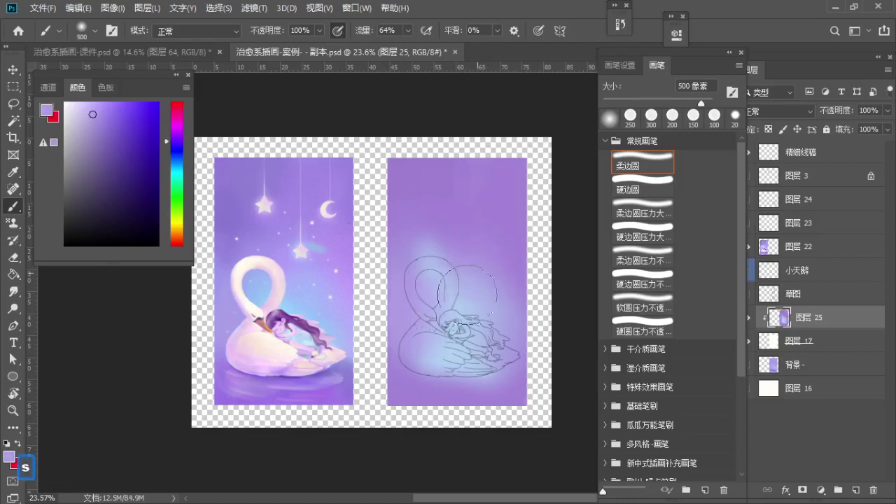
Step: Sample the reference's sky blue and brush a brighter glow over the swan's body and the girl at 400 to 500 px
alt+click(467, 312)
alt+click(286, 310)
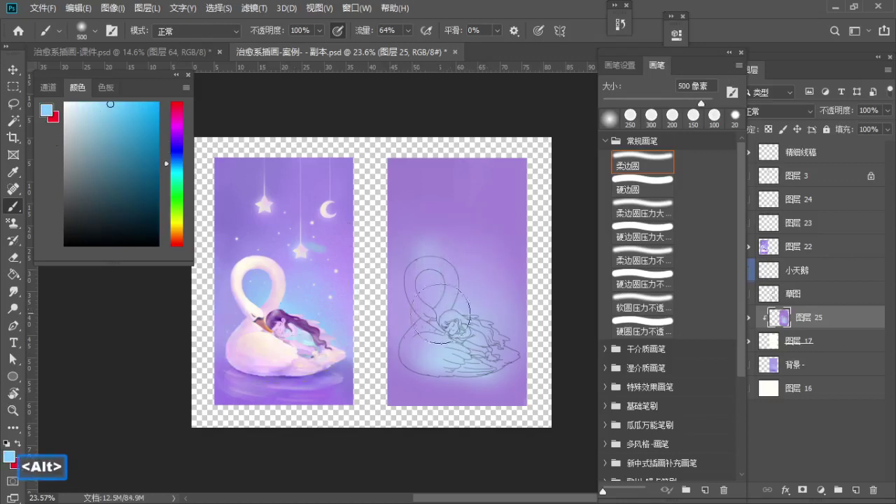
drag(422, 336, 432, 358)
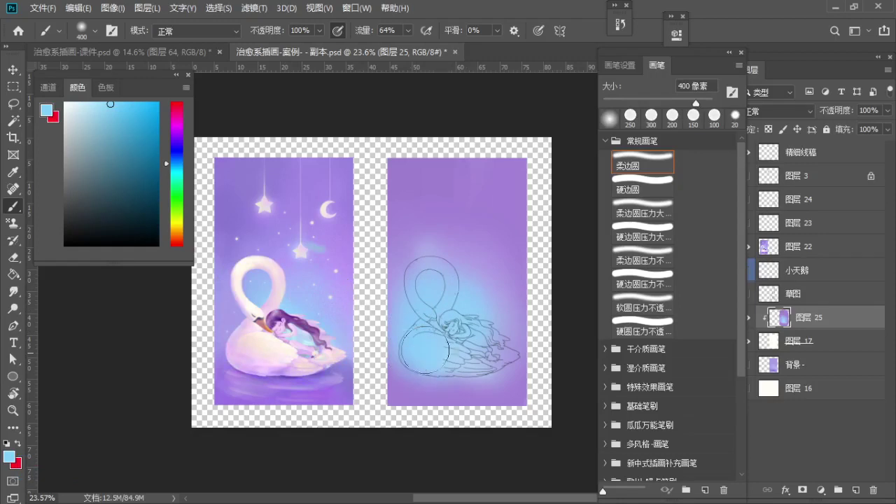
Step: Paint a soft dark violet shadow along the swan's underside with the soft brush at 150 px
alt+click(415, 397)
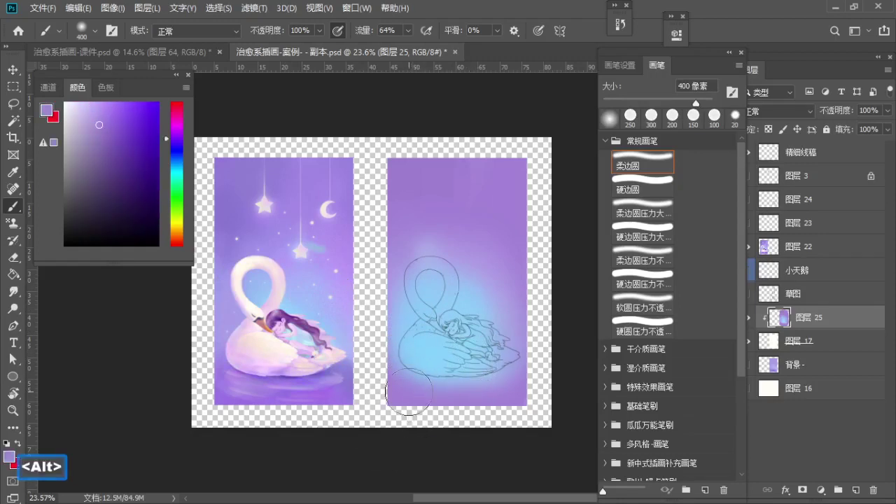
key(bracketleft)
click(117, 163)
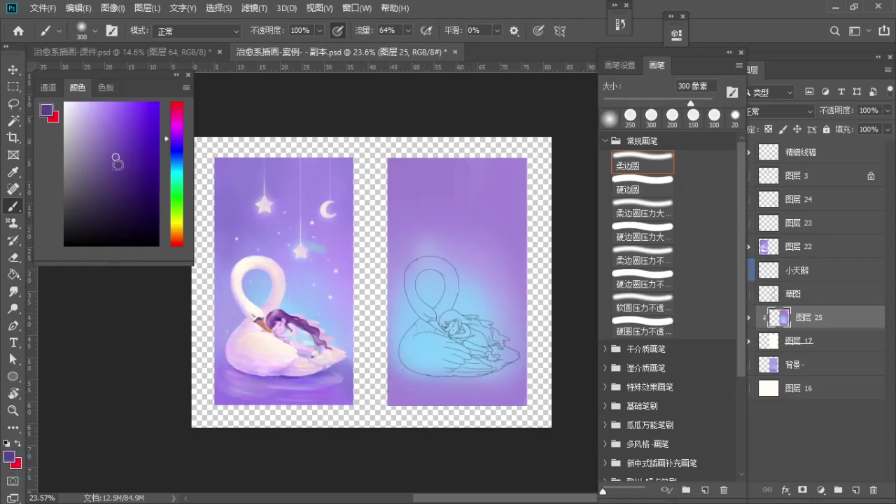
mouse_move(413, 359)
mouse_down()
mouse_move(464, 363)
mouse_move(412, 370)
mouse_move(506, 368)
mouse_up()
key(ctrl+z)
key(bracketleft)
key(bracketleft)
key(bracketleft)
key(bracketleft)
key(bracketleft)
key(ctrl+z)
key(a)
key(s)
drag(437, 375, 489, 375)
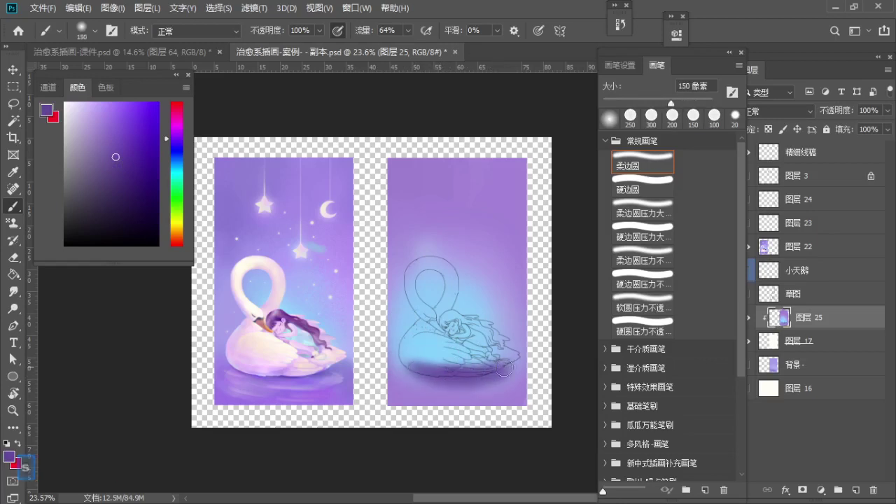
Step: Add a pinkish-violet patch to the water below the swan's tail and blend it with sampled violets at 150 and 250 px
alt+click(510, 378)
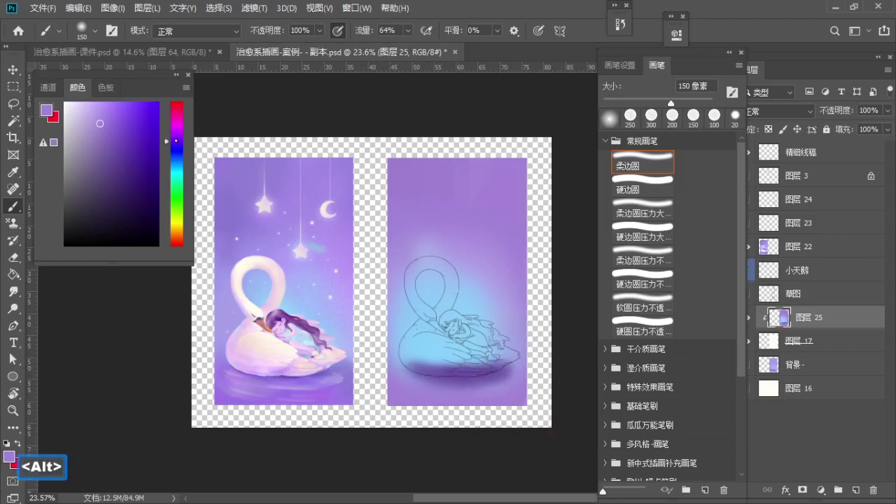
drag(177, 140, 176, 129)
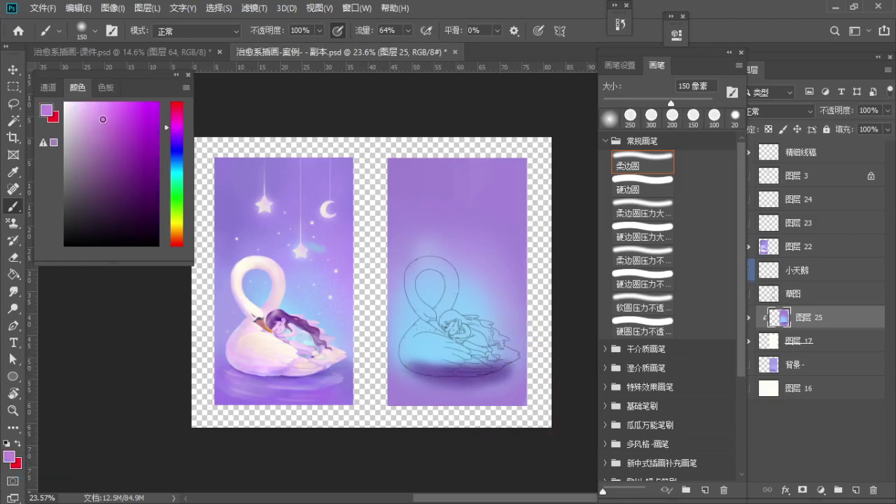
alt+click(448, 375)
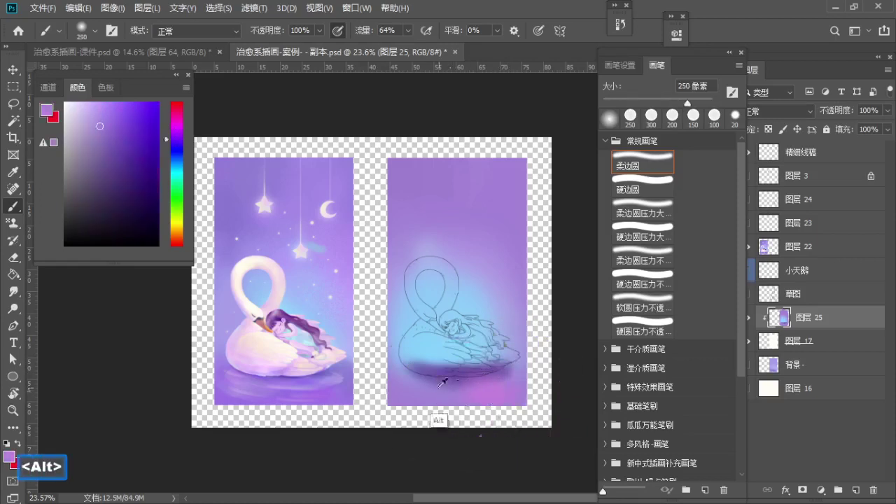
key(bracketleft)
key(bracketleft)
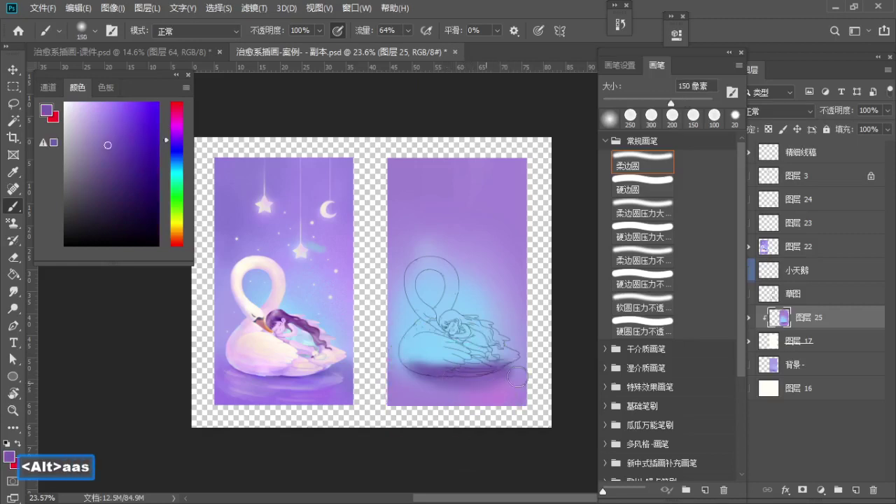
key(s)
alt+click(478, 391)
key(s)
alt+click(396, 392)
key(s)
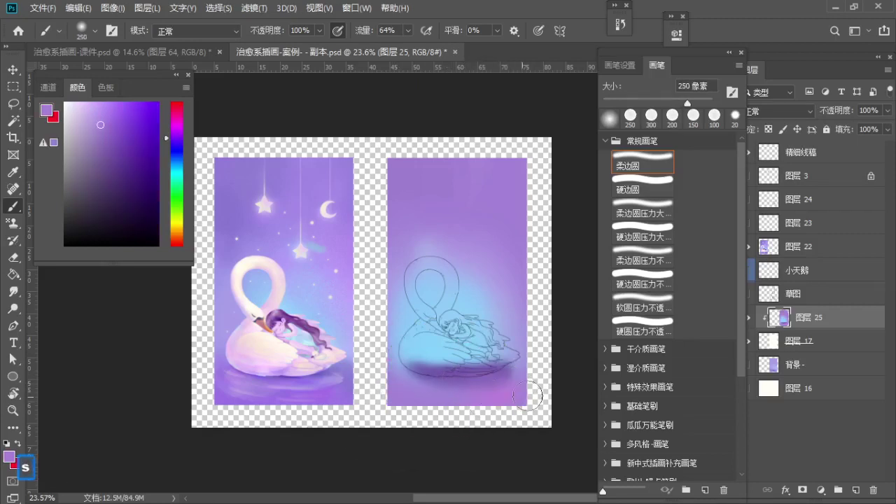
Step: Deepen the bottom and upper areas of the background with a more saturated violet, enlarging the soft brush to 600 px
alt+click(400, 403)
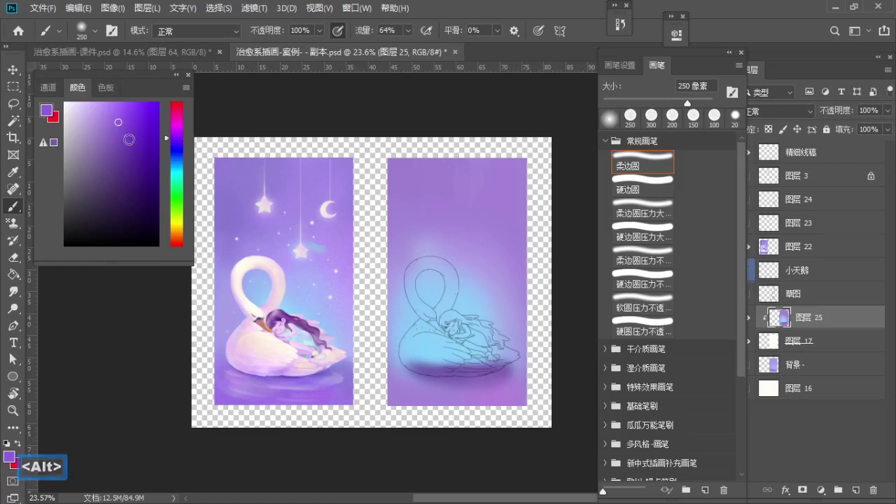
key(bracketright)
key(bracketright)
key(bracketright)
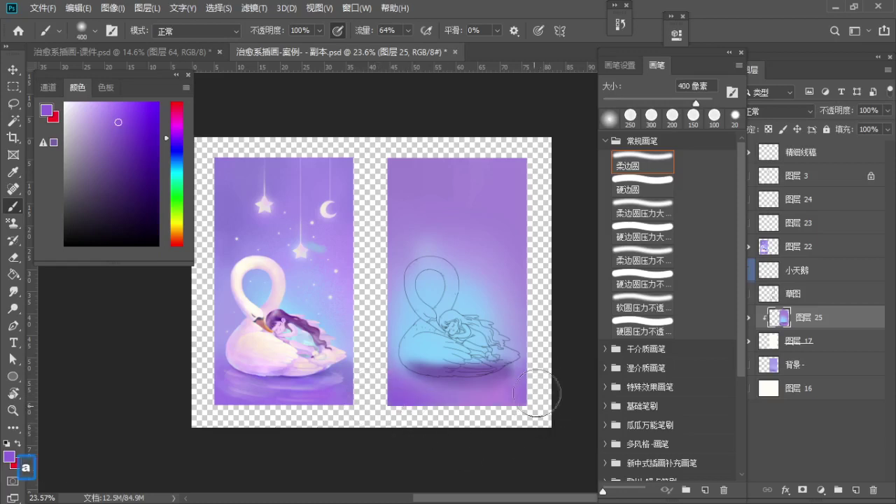
key(bracketright)
key(bracketright)
alt+click(453, 206)
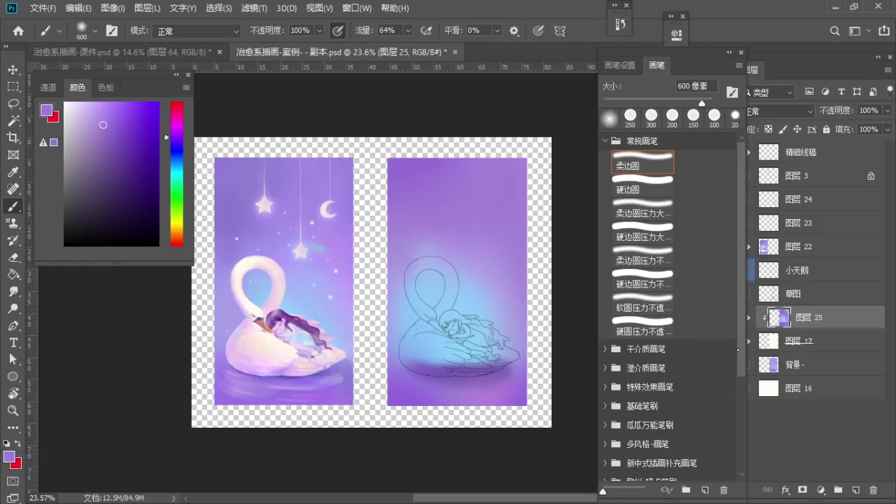
Step: Extend the blue glow around the swan's neck and blend it into the violet with sampled colours at 400 px
scroll(702, 378, down, 4)
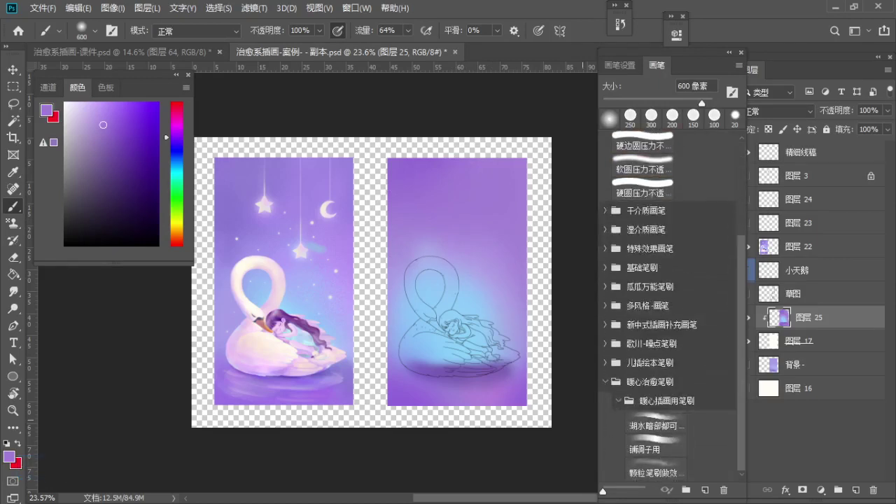
key(bracketleft)
key(bracketleft)
alt+click(477, 298)
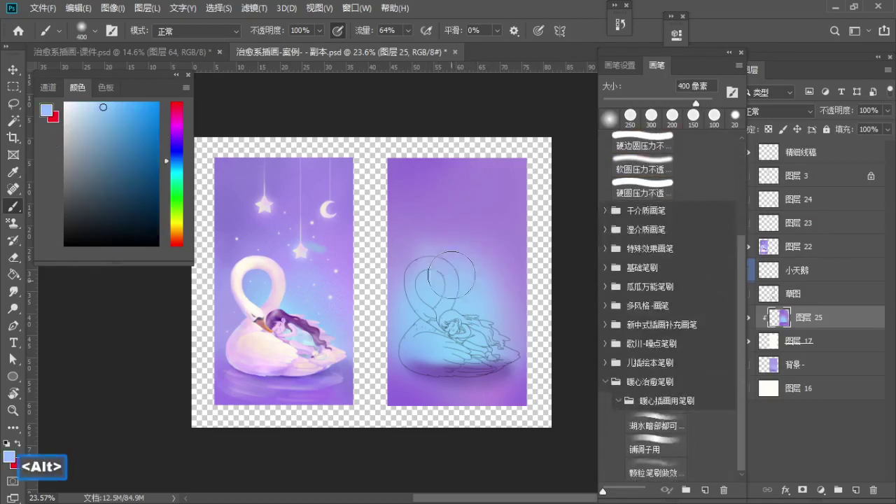
alt+click(444, 222)
mouse_move(455, 259)
mouse_down()
mouse_move(508, 276)
mouse_move(500, 253)
mouse_move(533, 282)
mouse_up()
Step: Load the grainy 颗粒笔刷做效… brush preset at 250 px for the area around the swan and girl
key(z)
alt+click(492, 318)
key(ctrl+space)
key(ctrl+z)
key(ctrl+space)
mouse_move(484, 266)
mouse_down()
mouse_move(469, 286)
mouse_move(415, 225)
mouse_up()
key(b)
scroll(740, 354, down, 5)
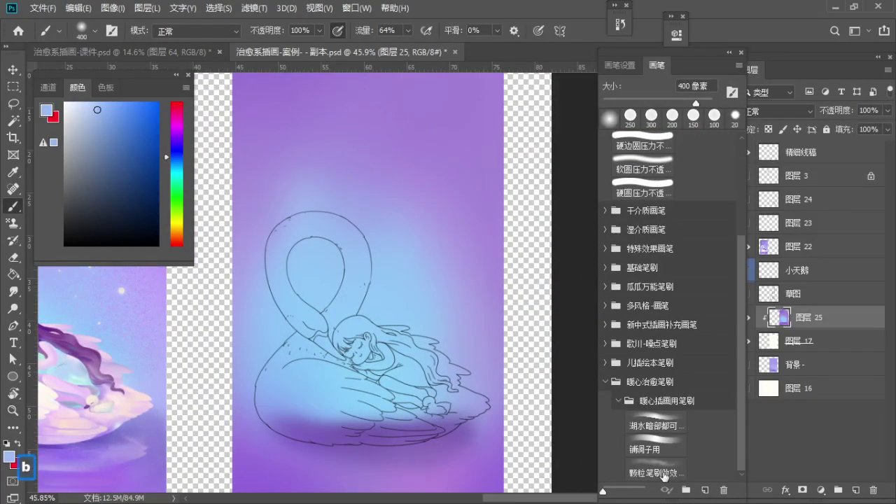
click(655, 469)
key(ctrl+z)
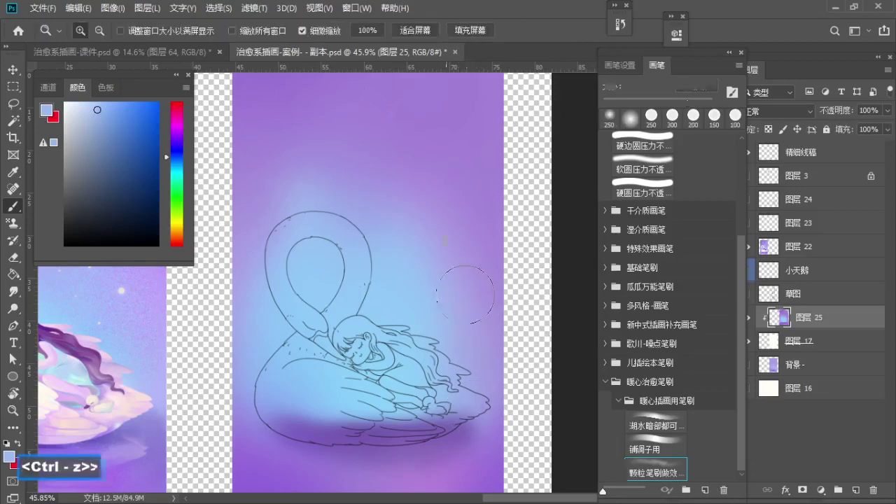
scroll(418, 259, up, 2)
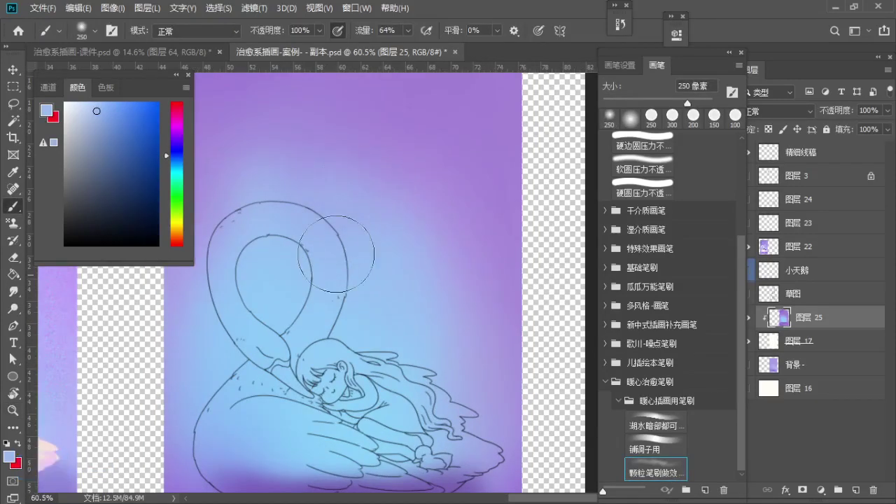
Step: Add grain texture to the blue-violet transition beside the swan's neck and the girl's hair with sampled background colours at 250 px
alt+click(393, 201)
key(z)
mouse_move(453, 298)
mouse_down()
mouse_move(424, 236)
mouse_move(439, 216)
mouse_up()
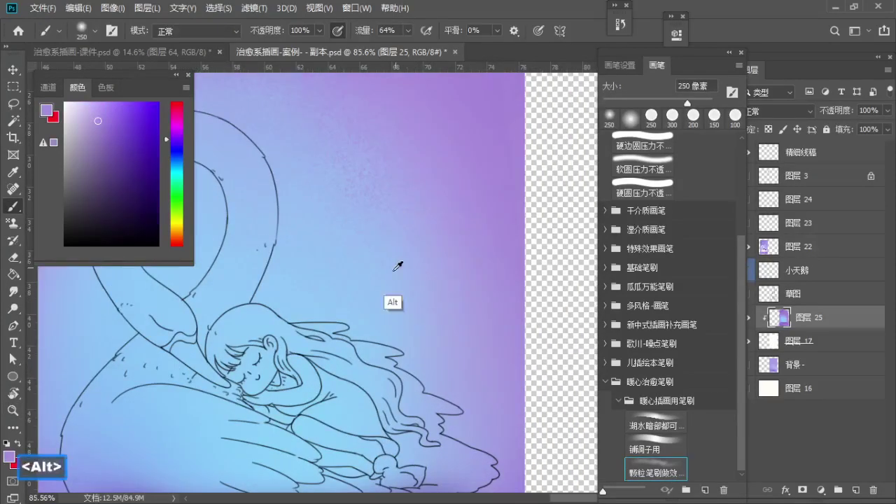
alt+click(394, 270)
alt+click(476, 282)
drag(459, 352, 495, 287)
alt+click(424, 229)
drag(465, 368, 523, 247)
Step: Break up the shadow edge across the swan's lower body with grainy strokes of sampled blue and violet
alt+click(340, 375)
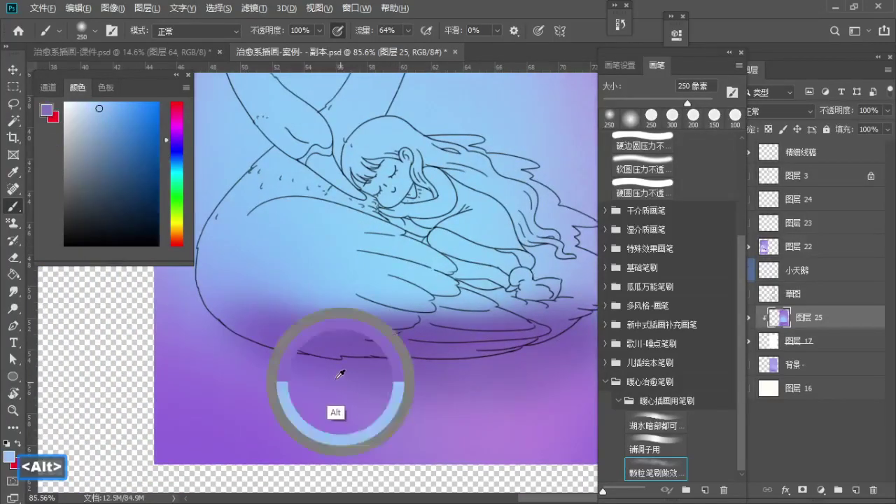
mouse_move(301, 362)
mouse_down()
mouse_move(418, 380)
mouse_move(235, 321)
mouse_move(252, 315)
mouse_up()
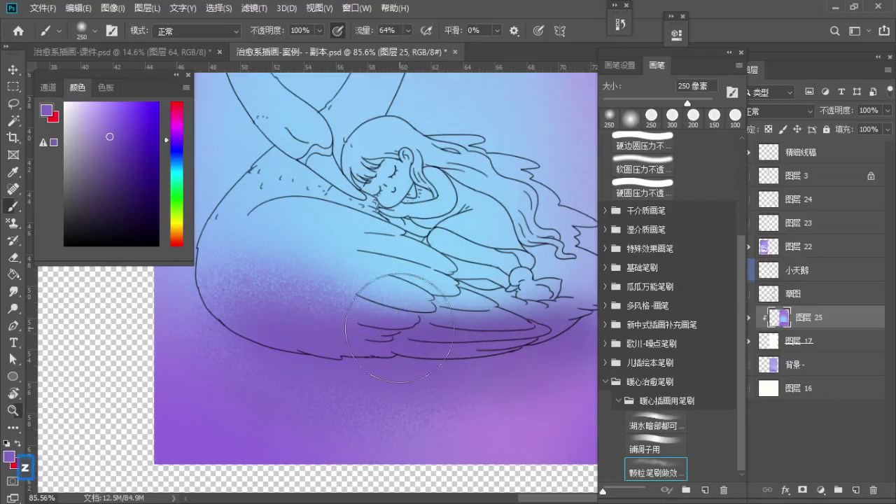
key(z)
drag(401, 330, 392, 330)
key(b)
alt+click(213, 408)
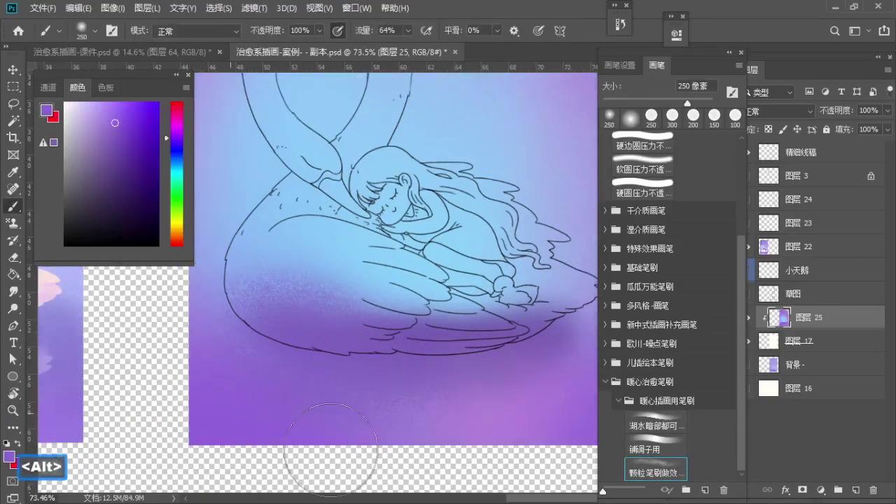
Step: Blend grain texture into the water below the swan with violets sampled from the surrounding area at 250 px
key(z)
drag(319, 402, 264, 413)
key(b)
alt+click(435, 410)
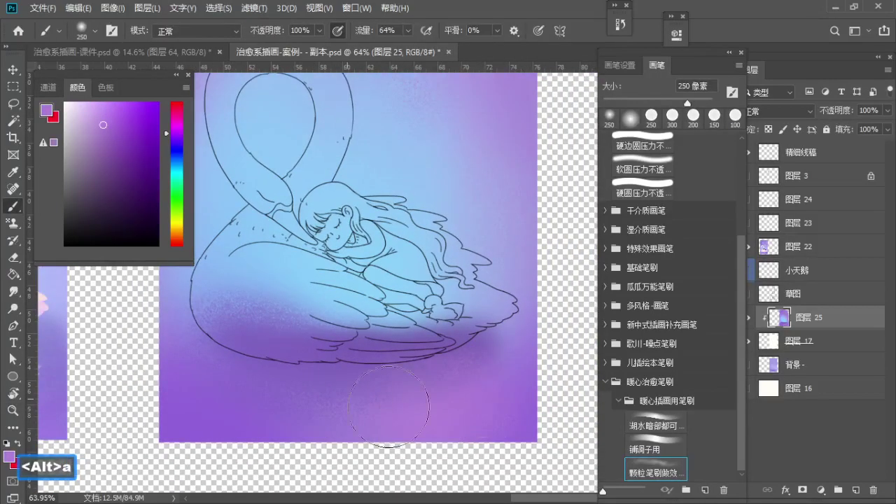
alt+click(523, 422)
alt+click(287, 365)
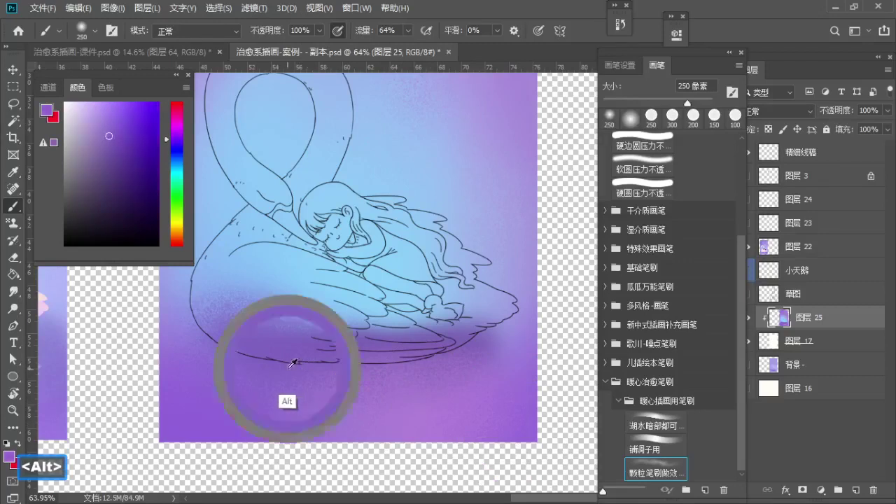
Step: Texture the glow above and around the swan's neck with sampled blues, using the grainy brush at 200 and 300 px
key(a)
drag(338, 227, 402, 400)
key(z)
drag(376, 289, 366, 289)
alt+click(341, 296)
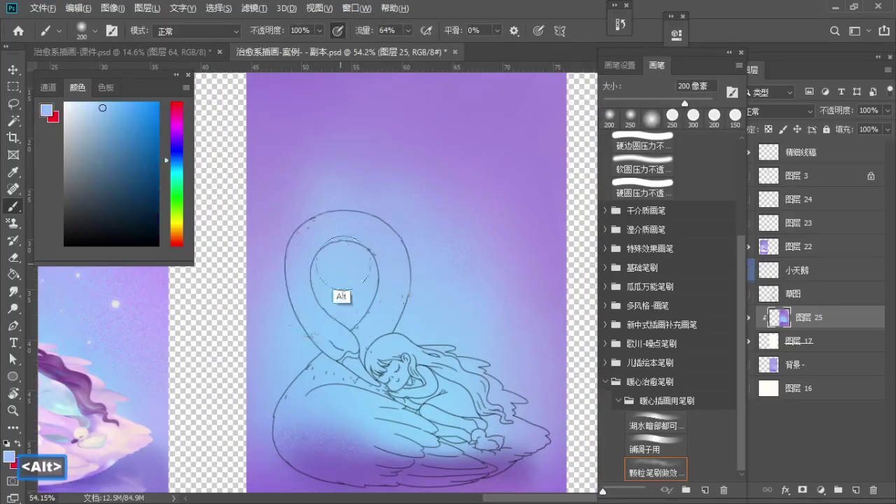
key(s)
drag(337, 188, 325, 177)
drag(338, 234, 336, 284)
key(s)
alt+click(276, 341)
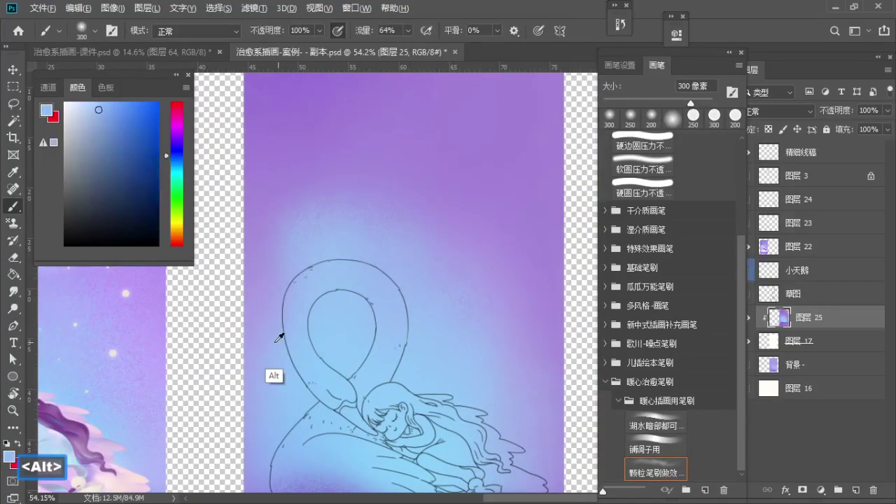
drag(274, 295, 279, 328)
alt+click(279, 328)
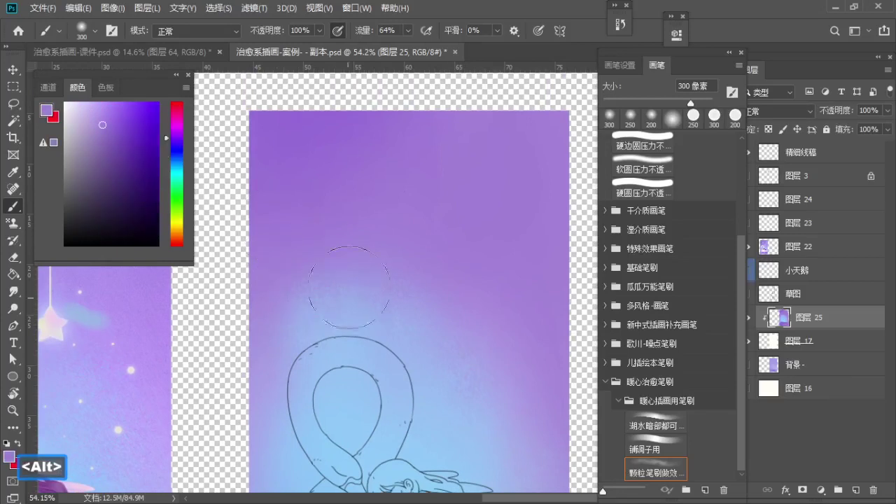
Step: Enlarge the grainy brush to 400 px and texture the upper background with sampled deep and mid violets
alt+click(299, 127)
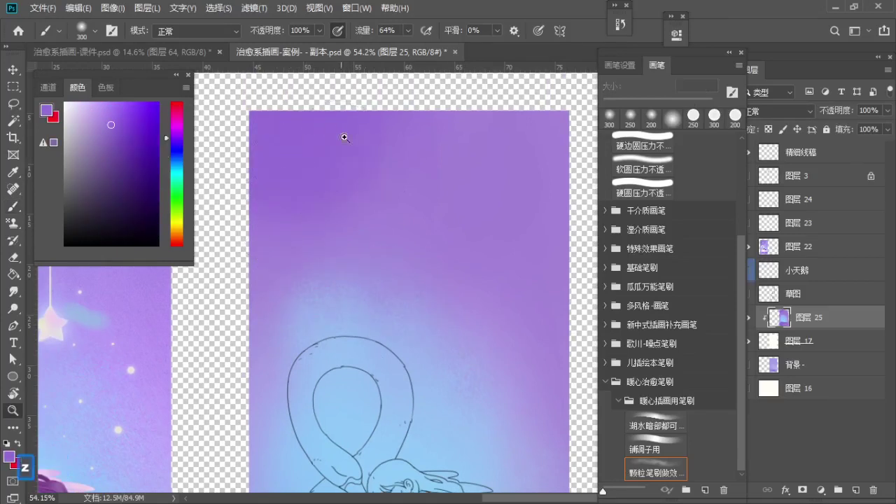
drag(345, 137, 353, 137)
key(])
mouse_move(294, 186)
mouse_down()
mouse_move(301, 168)
mouse_move(269, 220)
mouse_move(271, 240)
mouse_up()
alt+click(349, 230)
mouse_move(330, 203)
mouse_down()
mouse_move(322, 198)
mouse_move(328, 222)
mouse_move(307, 233)
mouse_up()
drag(296, 193, 276, 230)
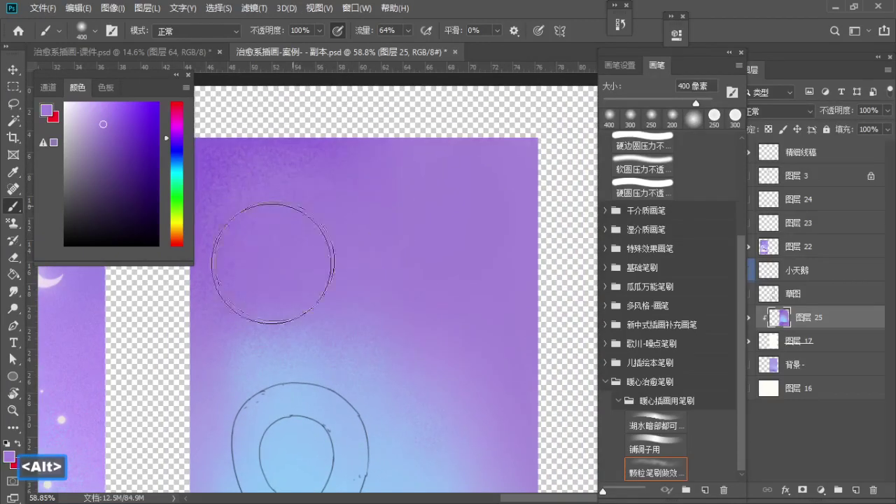
drag(387, 204, 357, 228)
mouse_move(353, 236)
mouse_down()
mouse_move(396, 219)
mouse_move(388, 221)
mouse_up()
drag(387, 221, 406, 220)
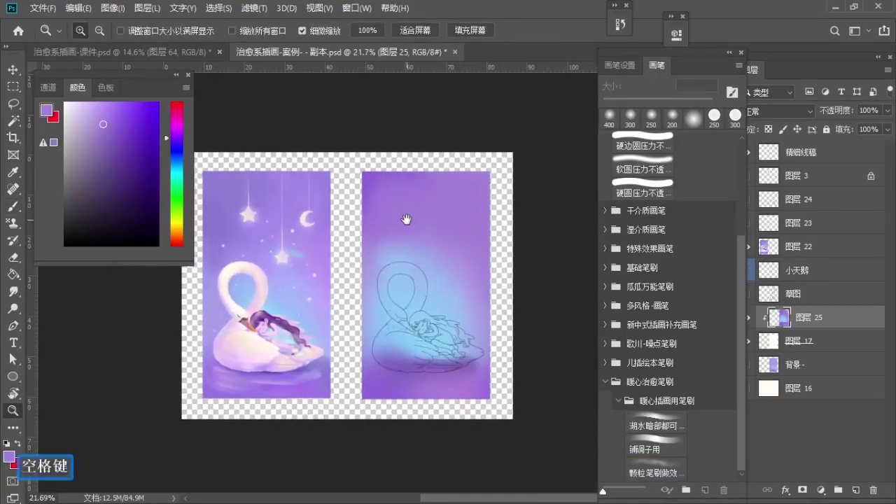
Step: Shift the sampled violet toward pink and texture the background around the glow with the grainy brush at 500 and 600 px
key(b)
alt+click(422, 238)
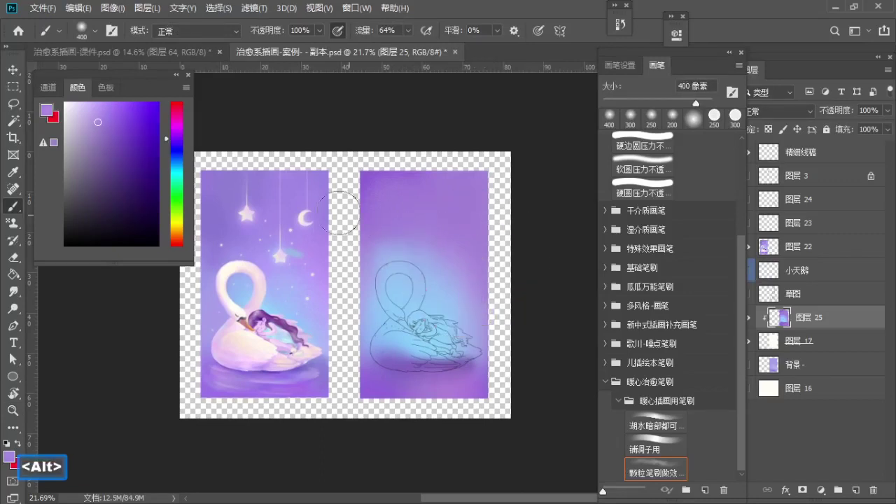
click(176, 129)
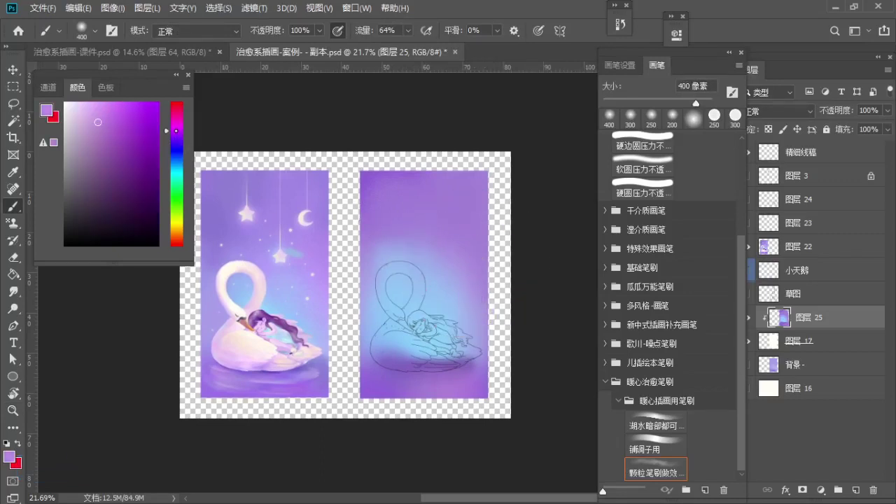
key(bracketright)
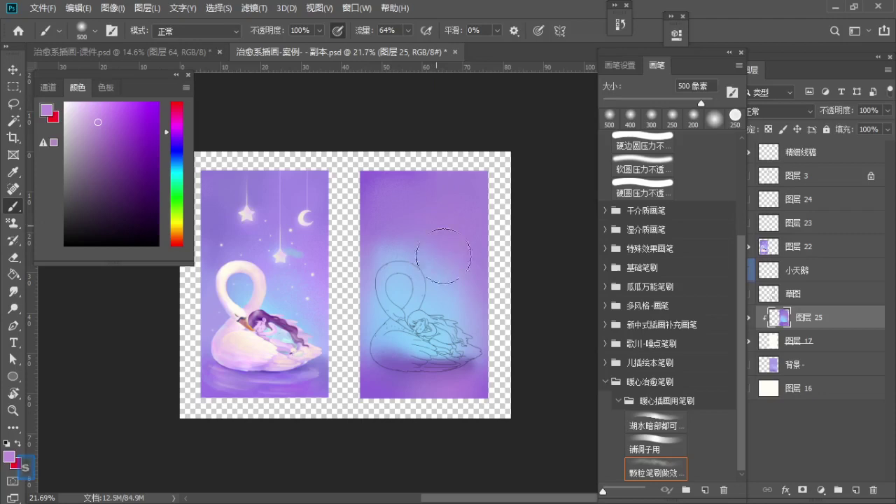
scroll(449, 224, up, 1)
key(bracketright)
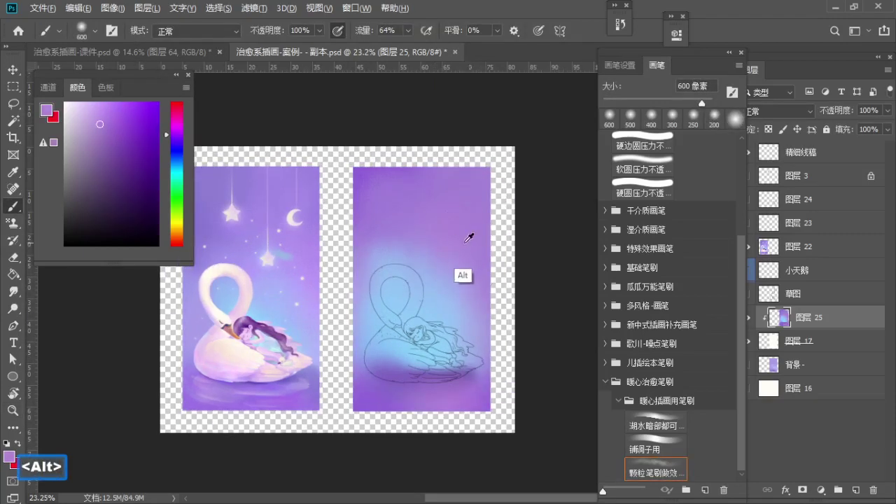
scroll(420, 226, down, 1)
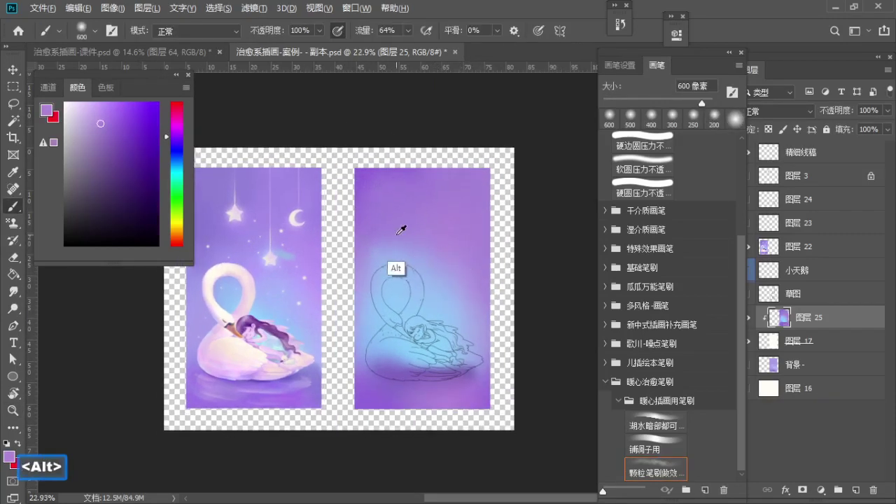
key(e)
key(s)
key(s)
key(s)
key(s)
key(s)
key(s)
key(s)
key(s)
key(s)
key(s)
key(s)
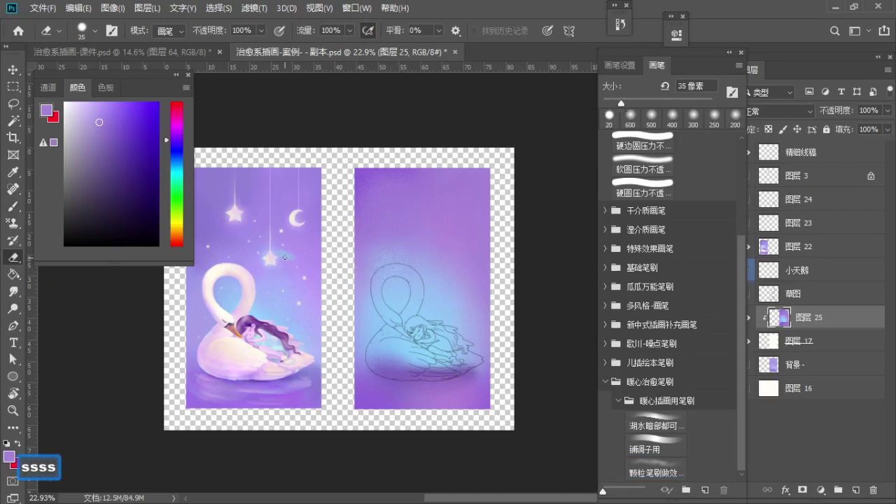
key(z)
drag(281, 231, 350, 270)
key(v)
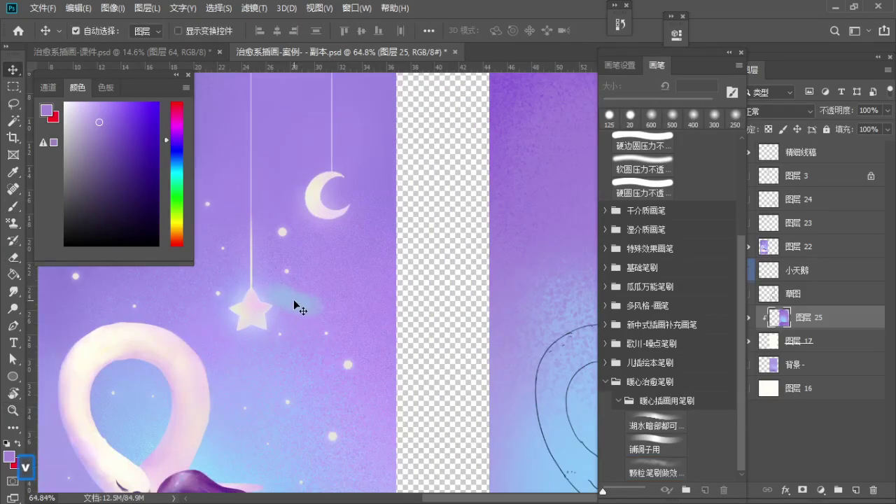
drag(293, 299, 319, 304)
key(ctrl+z)
key(z)
mouse_move(311, 271)
mouse_down()
mouse_move(280, 271)
mouse_move(261, 288)
mouse_up()
key(space)
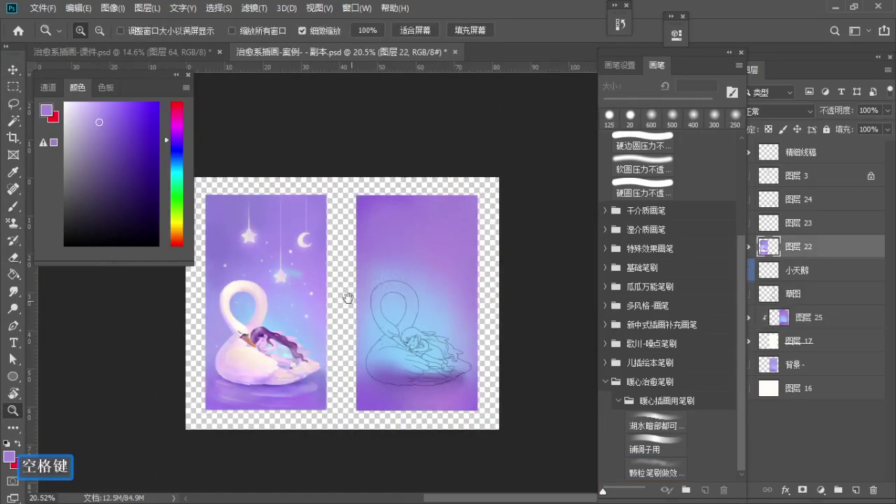
drag(347, 298, 332, 285)
Step: Create a new layer directly above 图层 25 and clip it to the layers below
key(b)
click(809, 320)
key(z)
drag(418, 278, 462, 297)
key(b)
key(space)
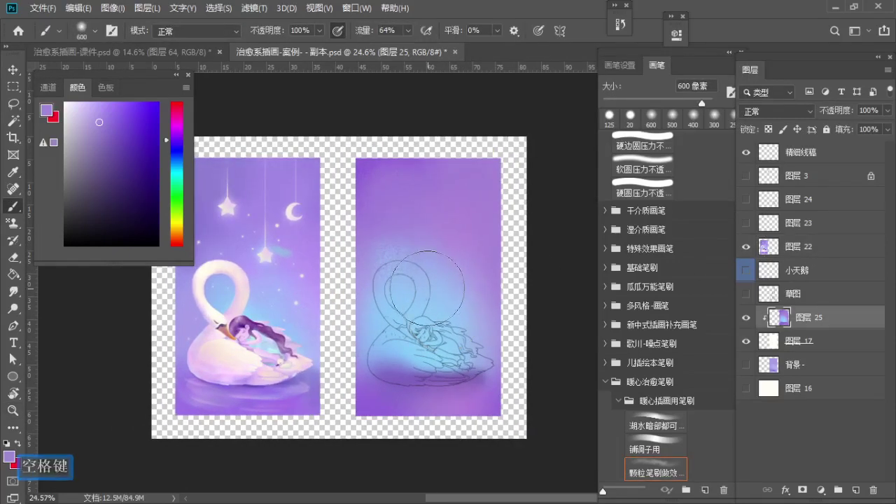
key(z)
key(space)
drag(426, 271, 421, 251)
key(b)
key(ctrl)
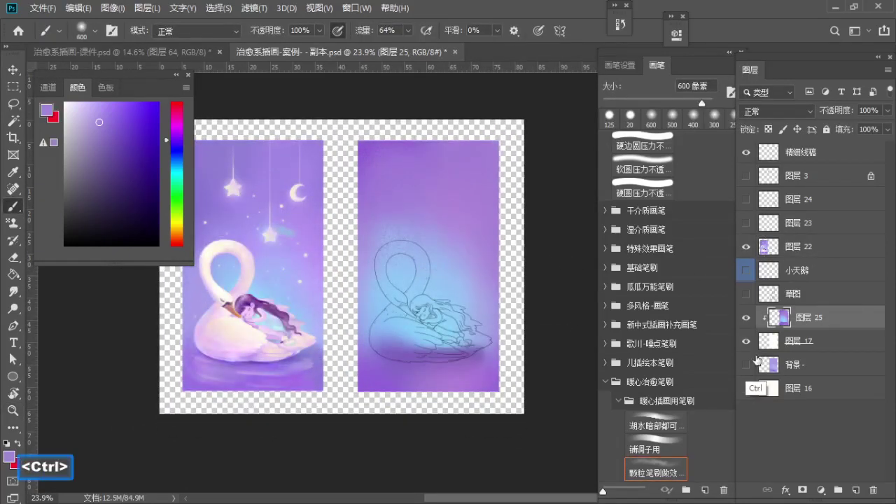
ctrl+click(855, 489)
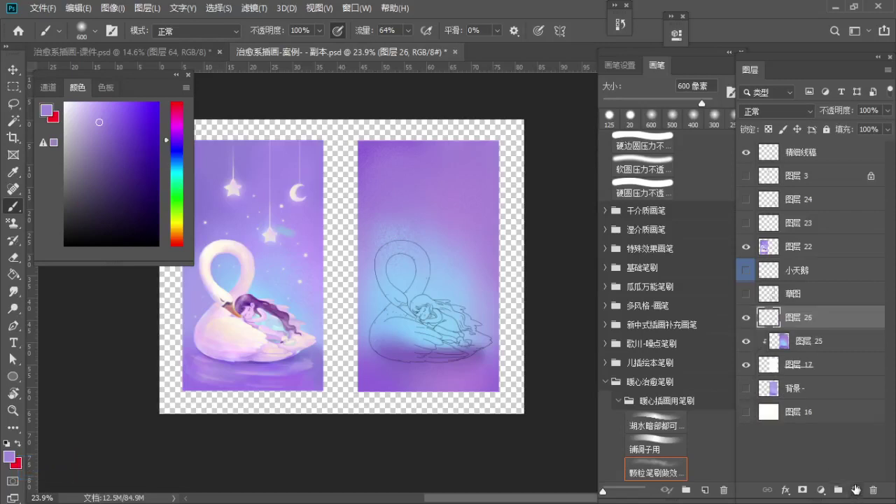
alt+click(849, 329)
Step: Load the 铺调子用 brush preset at 30 px and set its flow to 100%
key(z)
key(space)
mouse_move(441, 226)
mouse_down()
mouse_move(473, 240)
mouse_move(467, 232)
mouse_up()
key(b)
click(655, 445)
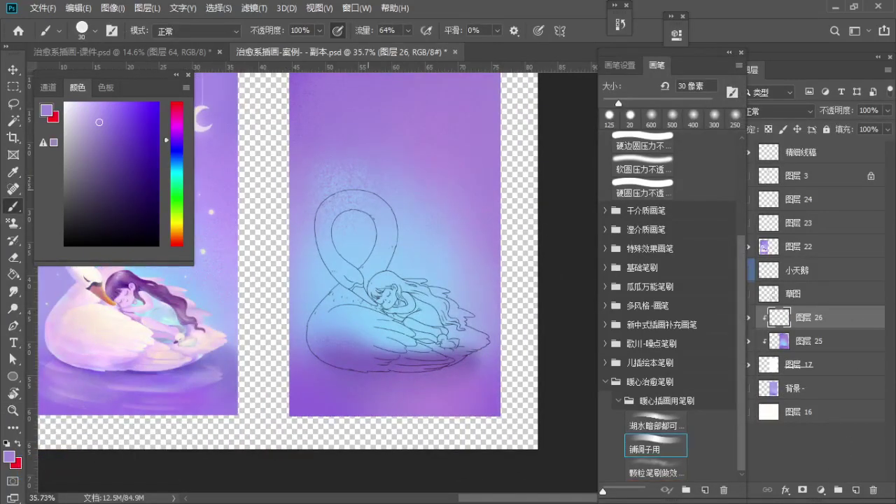
key(z)
drag(361, 178, 418, 184)
key(b)
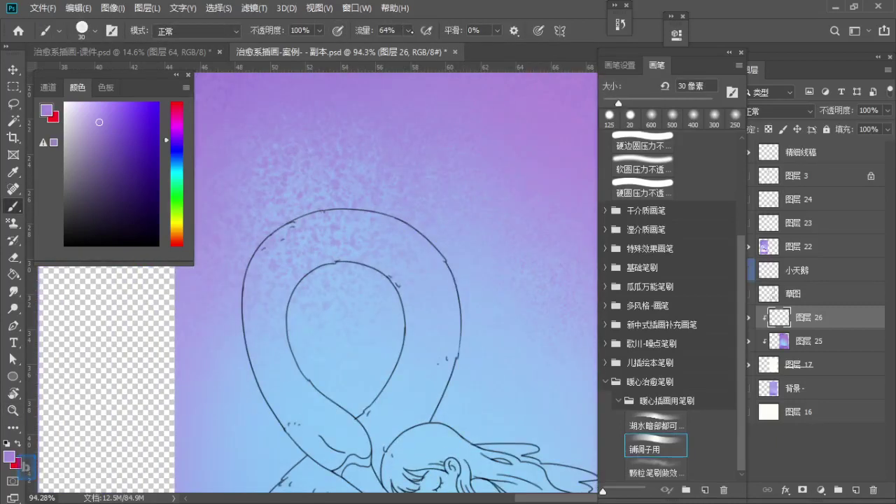
click(410, 32)
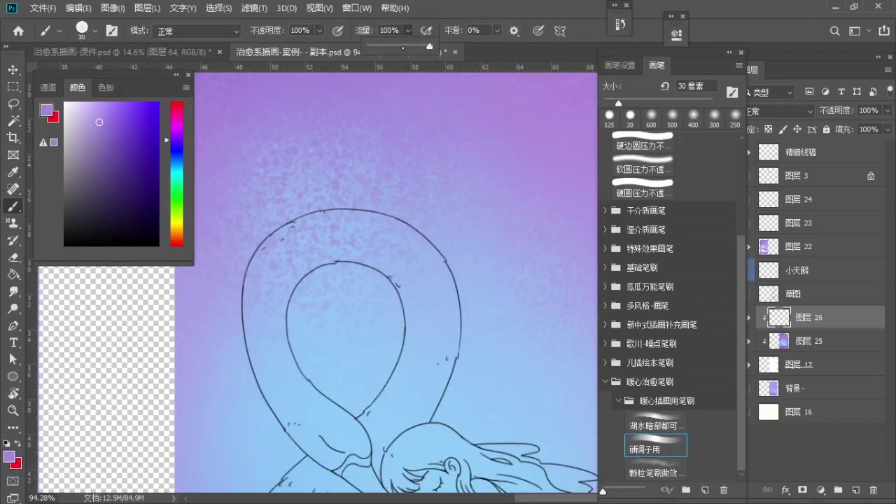
Step: Test the 30 px brush with violet dabs near the upper curve of the swan's neck
key(space)
drag(420, 236, 422, 144)
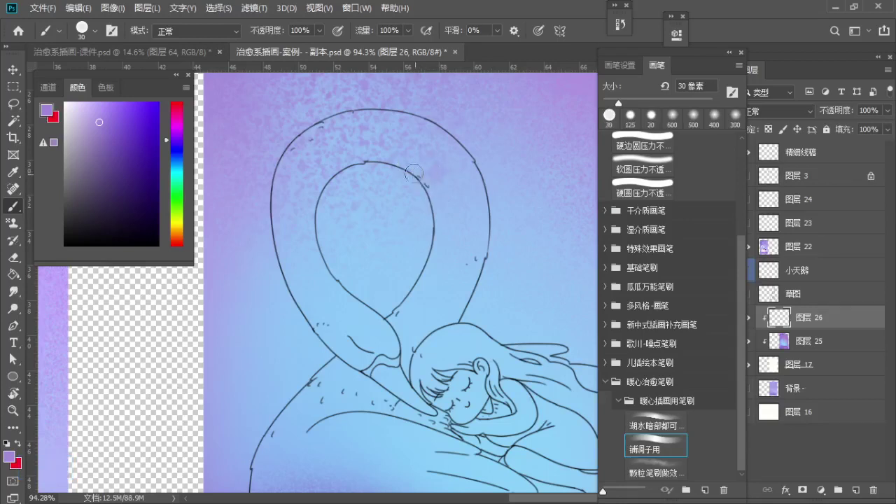
key(z)
drag(384, 170, 374, 152)
key(b)
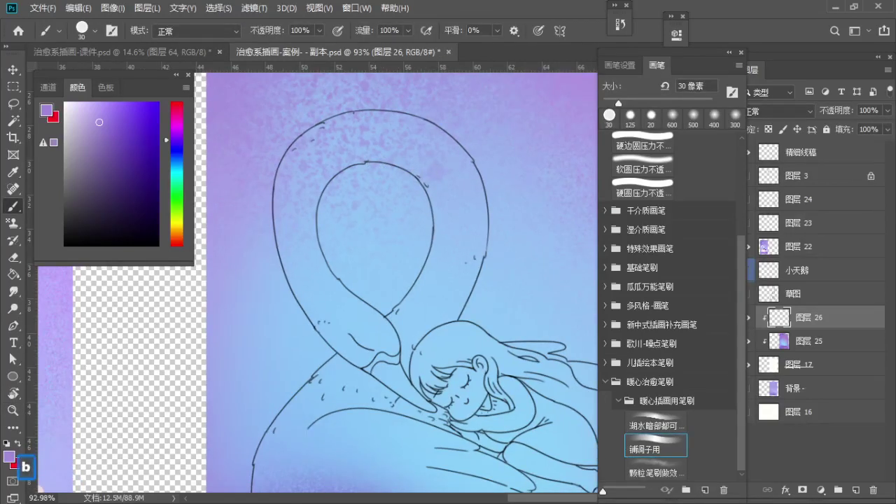
click(374, 152)
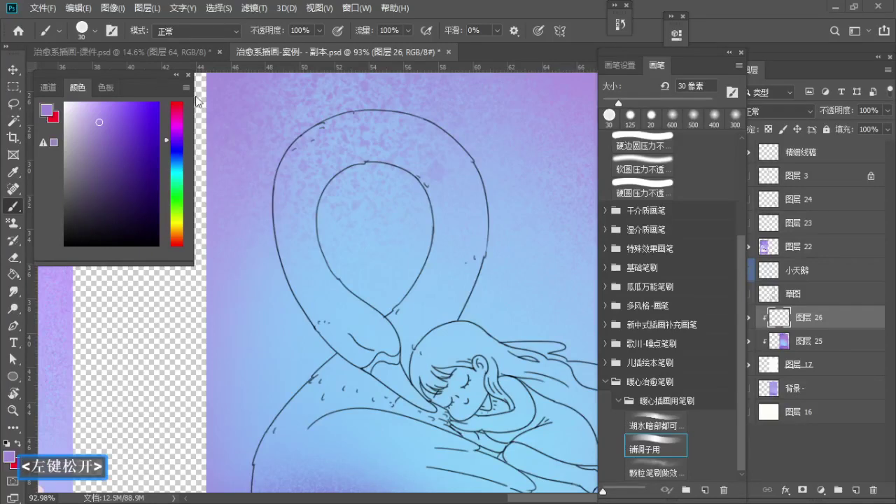
click(418, 185)
drag(370, 294, 345, 286)
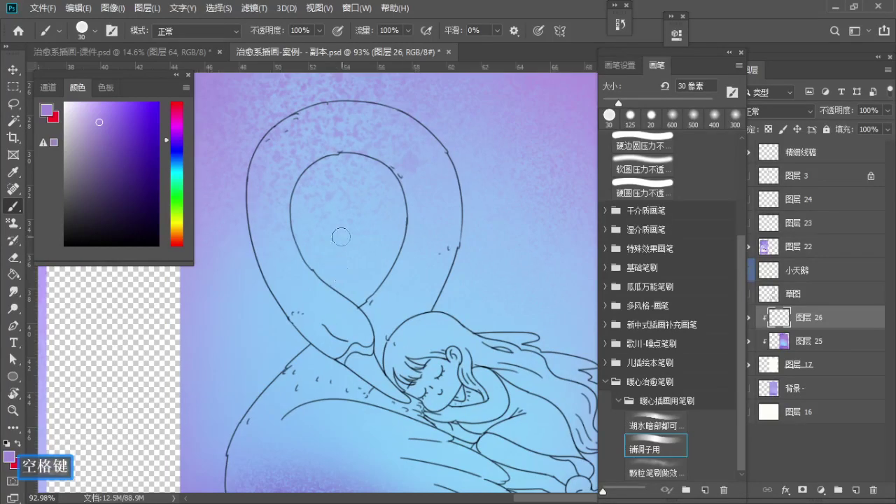
Step: Sample the blue inside the swan's neck loop and change the painting colour to a pale pinkish tint
alt+click(337, 232)
alt+click(337, 230)
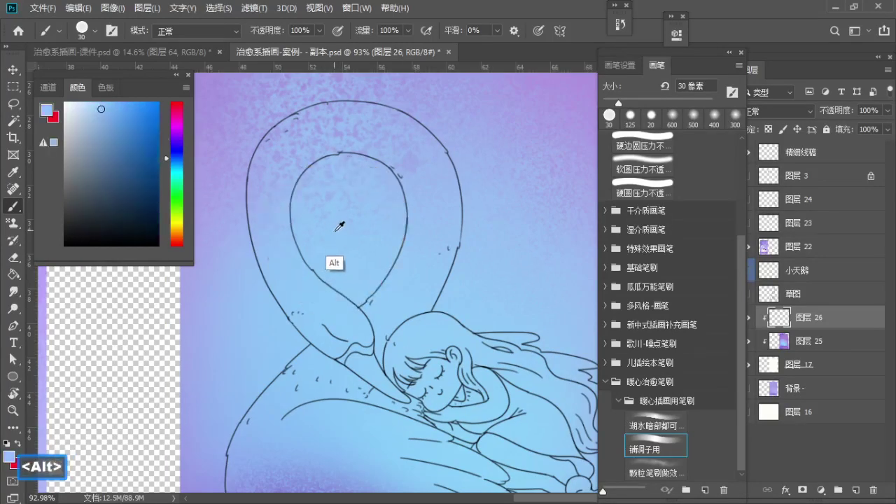
drag(347, 235, 335, 276)
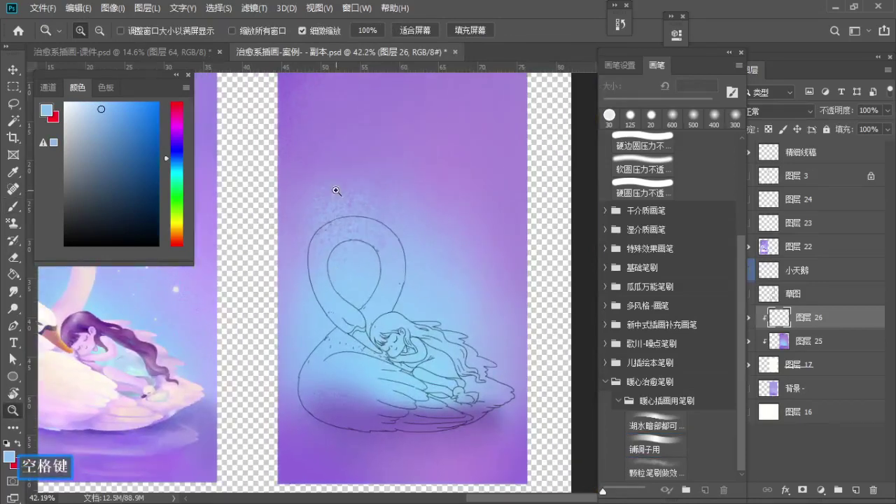
drag(336, 191, 387, 250)
key(b)
alt+click(371, 271)
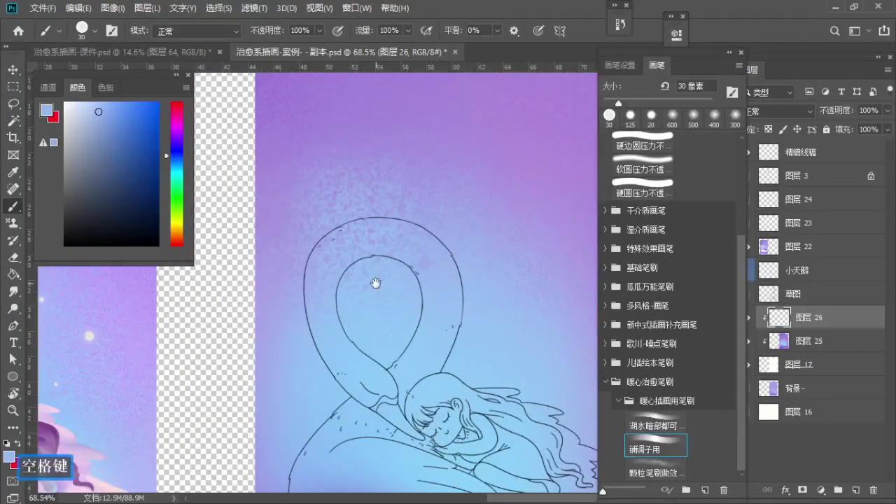
drag(374, 283, 327, 226)
key(b)
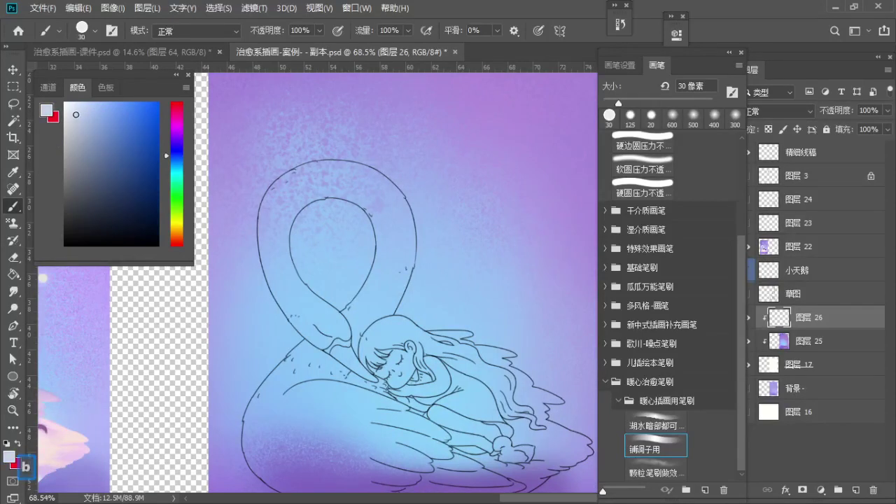
drag(168, 155, 168, 115)
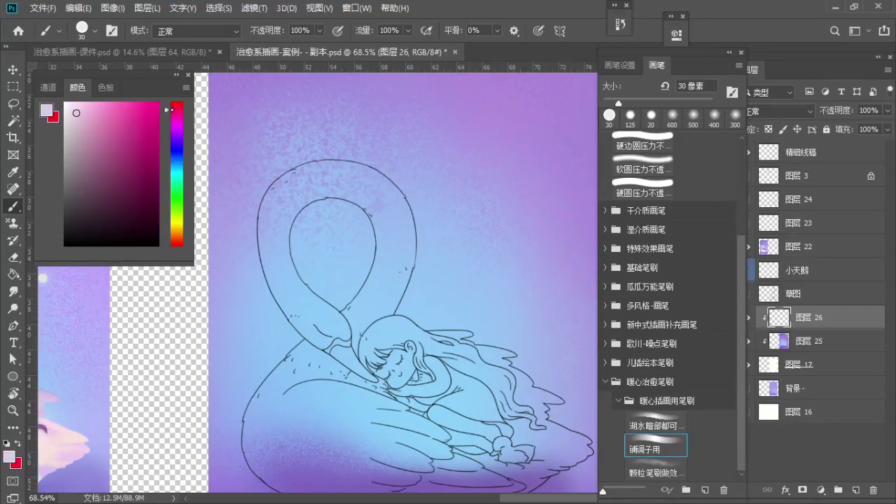
Step: Try a 40 px pale pink stroke down the left side of the swan's neck and undo it
key(bracketright)
drag(277, 196, 295, 300)
key(z)
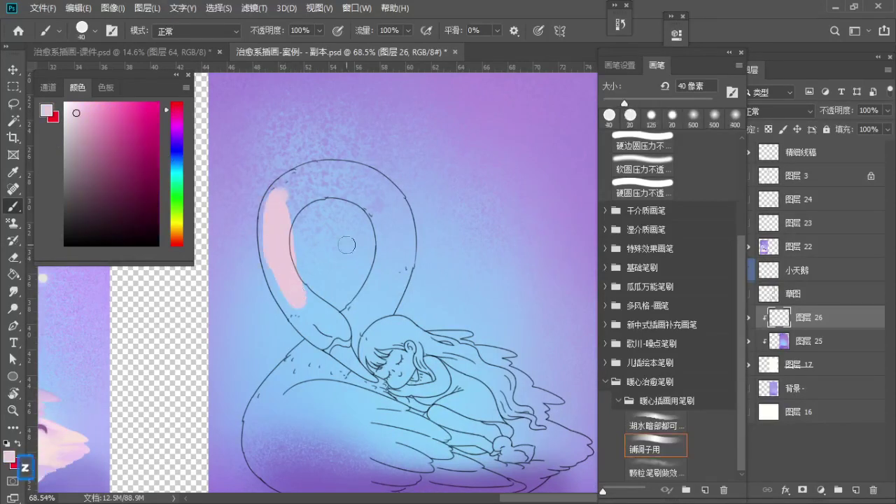
drag(348, 251, 304, 266)
key(space)
mouse_move(307, 267)
mouse_down()
mouse_move(365, 267)
mouse_move(399, 254)
mouse_move(452, 280)
mouse_move(330, 272)
mouse_up()
key(space)
drag(304, 242, 341, 246)
key(b)
key(ctrl+z)
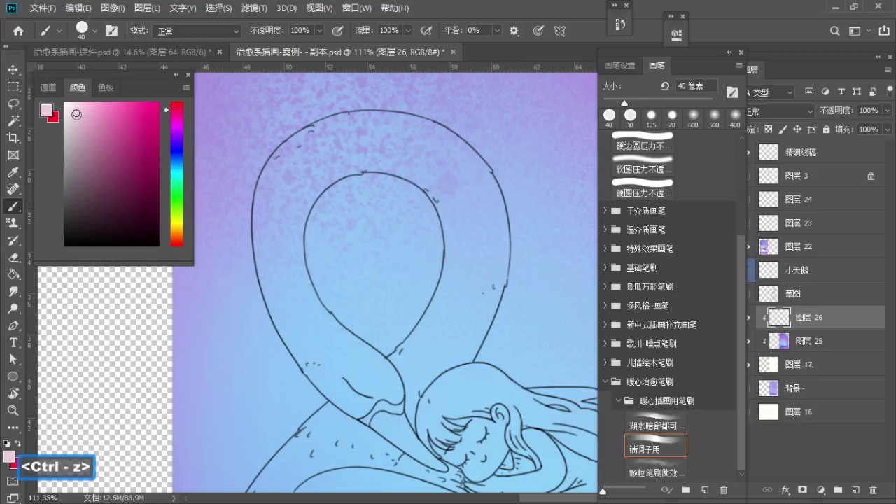
Step: Lighten the painting colour to a paler pink, test it with 40 px strokes on the neck's left side and undo them
drag(291, 185, 272, 213)
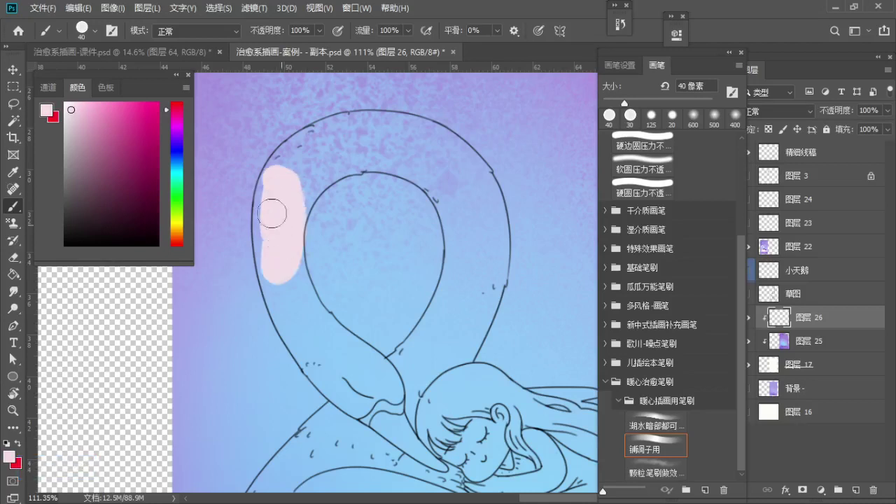
drag(282, 282, 301, 312)
key(z)
drag(264, 236, 283, 232)
key(b)
key(ctrl+z)
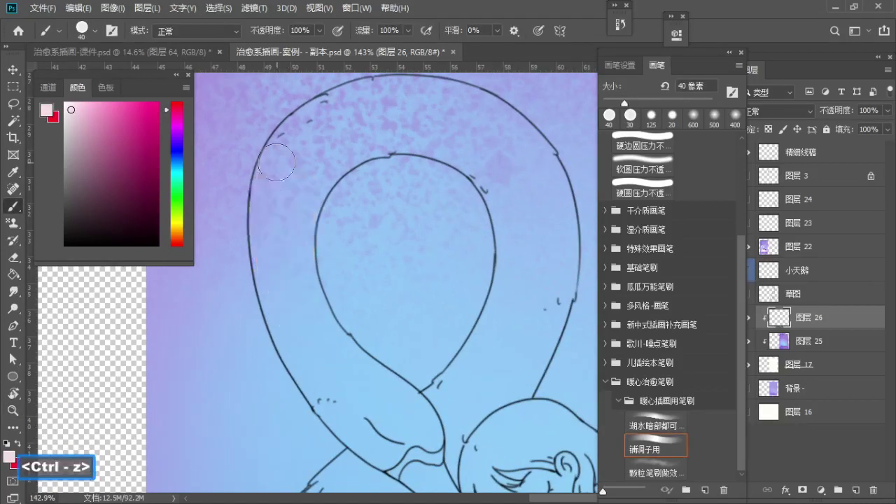
Step: Reduce the brush to 15 px and try tracing the left edge of the swan's neck with pale pink strokes
key(z)
key(b)
mouse_move(263, 163)
mouse_down()
mouse_move(281, 160)
mouse_move(296, 343)
mouse_up()
key(bracketleft)
key(bracketleft)
key(bracketleft)
key(bracketleft)
key(bracketleft)
key(ctrl+z)
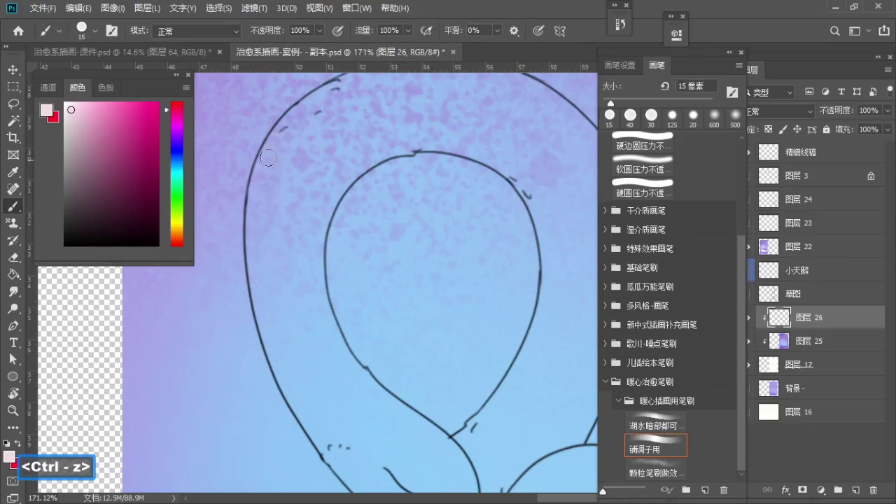
drag(273, 144, 308, 377)
key(ctrl+z)
drag(269, 147, 314, 414)
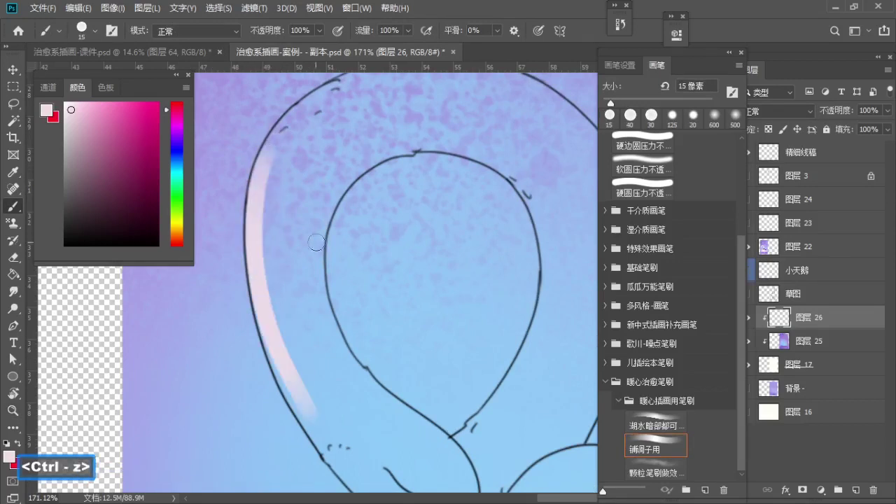
Step: Look over the girl and the swan's wing, then undo the pale stroke along the neck's left edge
key(z)
drag(329, 238, 286, 245)
key(space)
drag(308, 277, 294, 212)
drag(386, 344, 271, 244)
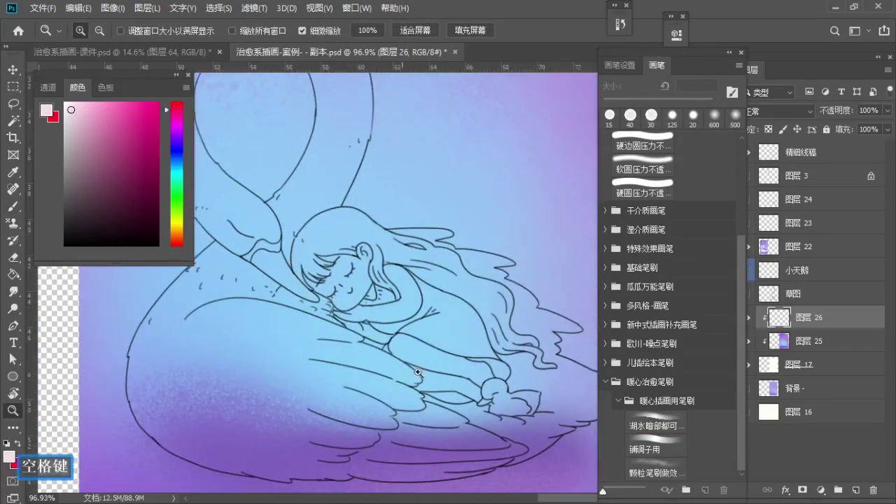
key(space)
drag(470, 425, 368, 372)
drag(451, 322, 525, 366)
key(space)
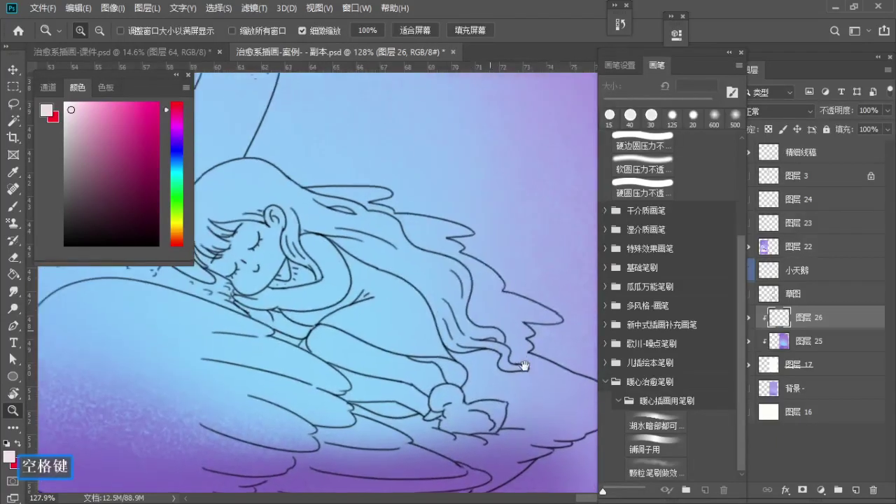
scroll(524, 365, down, 3)
key(ctrl+z)
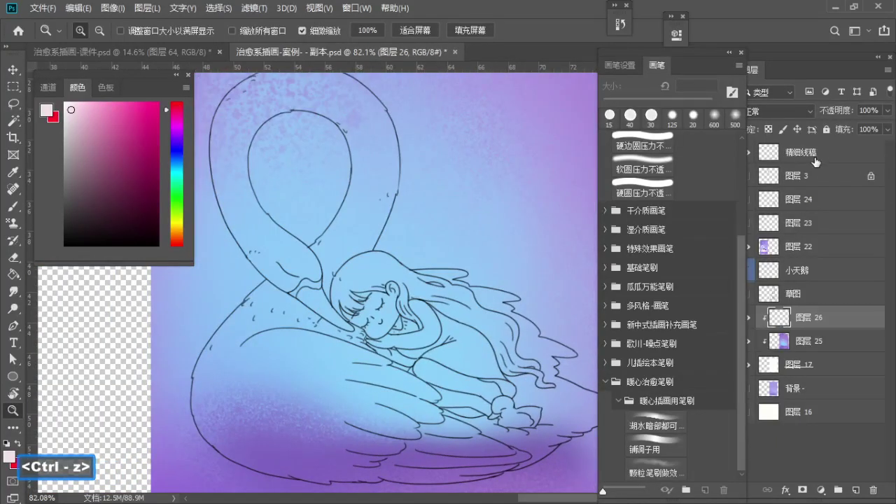
Step: Select the swan's neck, body, wing and tail regions with the Magic Wand on the 精细线稿 layer
click(815, 162)
key(w)
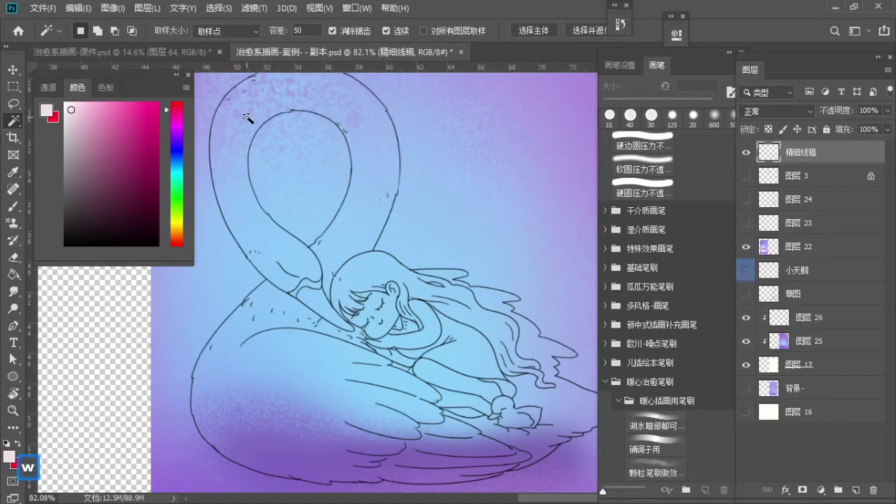
shift+click(294, 395)
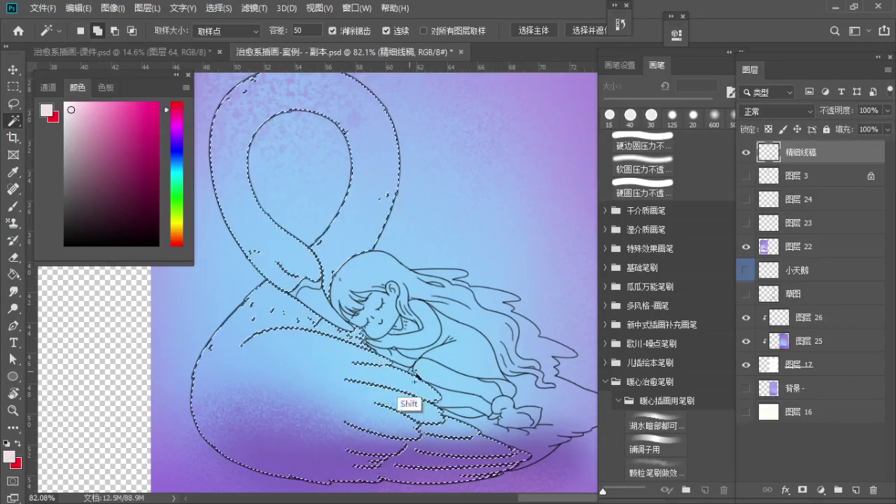
key(space)
drag(561, 411, 512, 378)
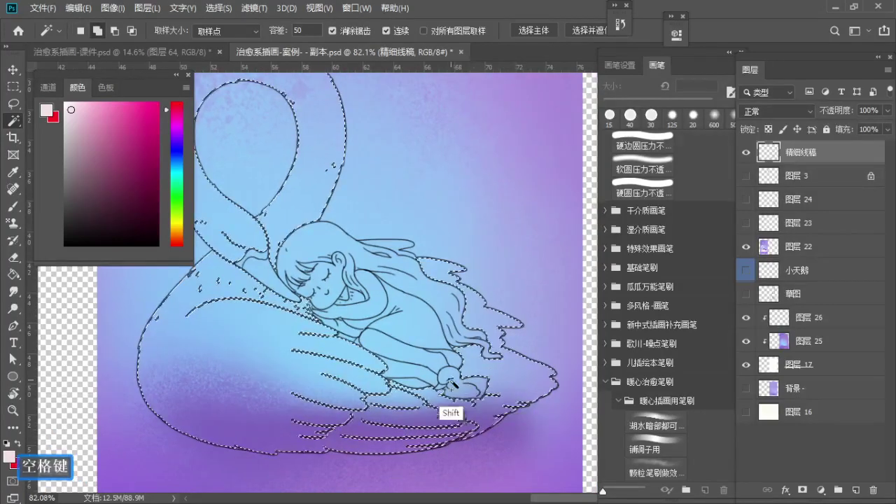
key(space)
drag(406, 271, 455, 306)
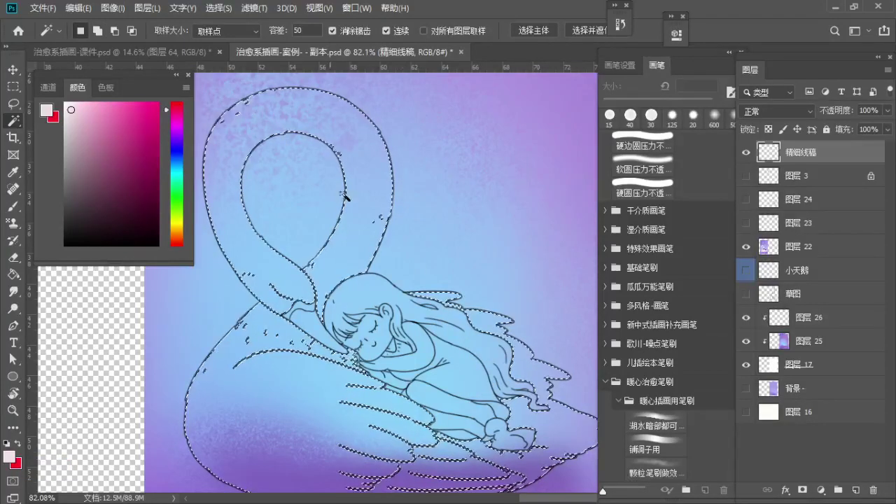
Step: Fill the swan selection with the pale pink foreground colour on 图层 26 and deselect
click(810, 320)
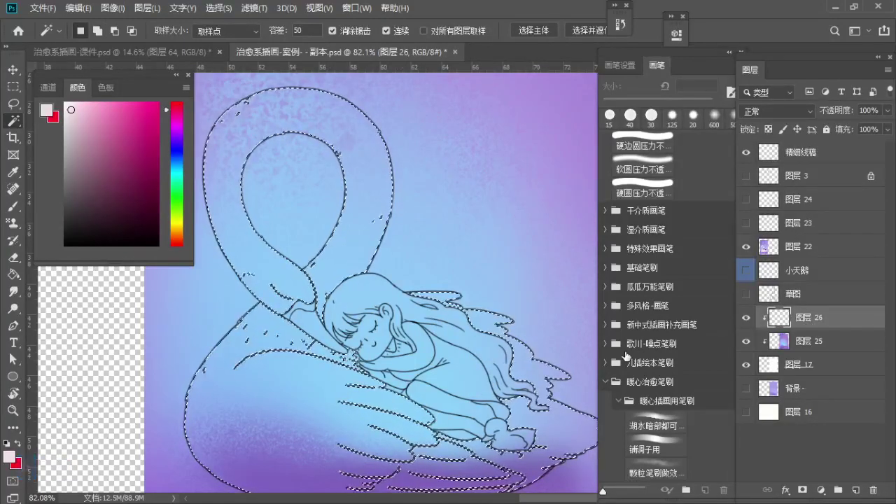
key(alt+Delete)
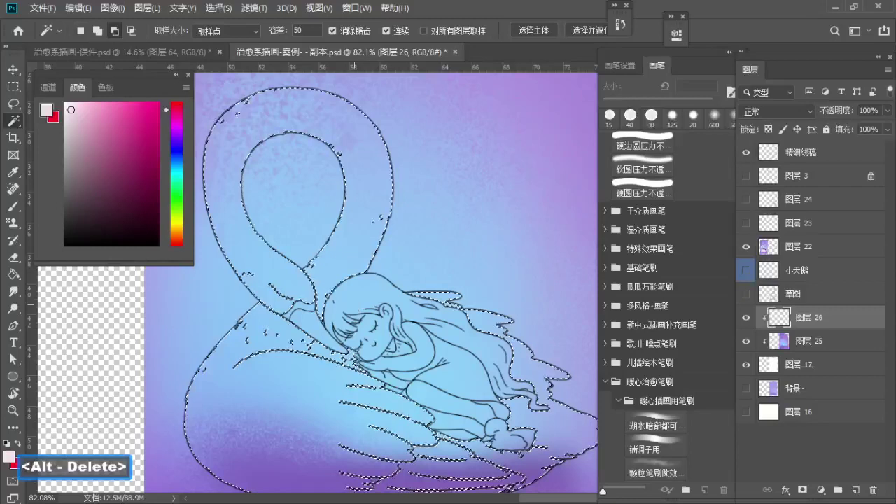
key(ctrl+d)
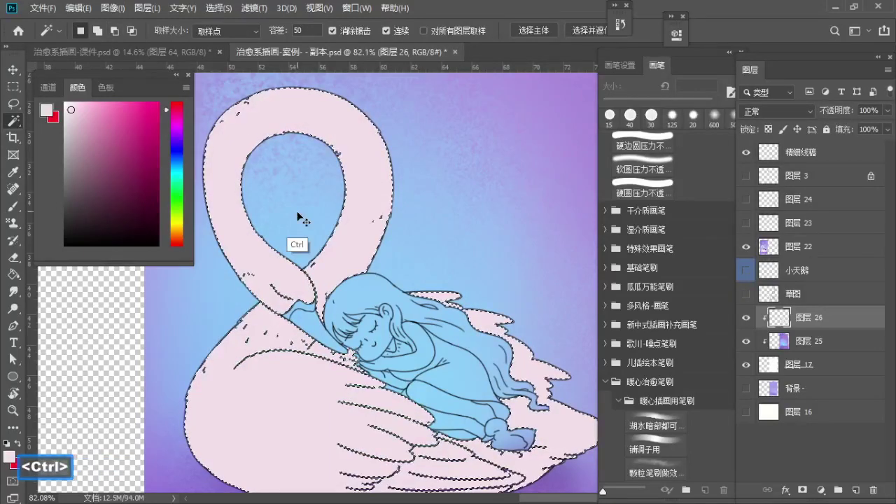
key(ctrl+d)
key(ctrl)
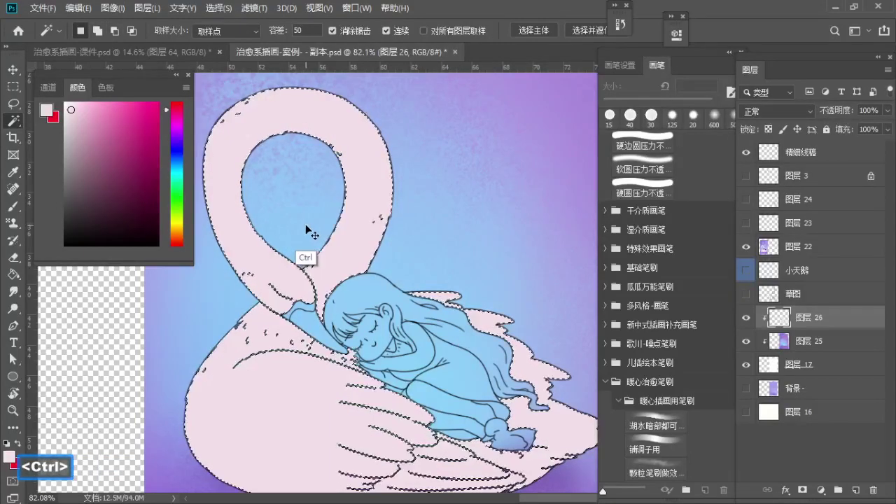
Step: Lower the opacity of the 精细线稿 line-art layer to 22%
key(z)
drag(331, 194, 256, 201)
key(b)
click(794, 158)
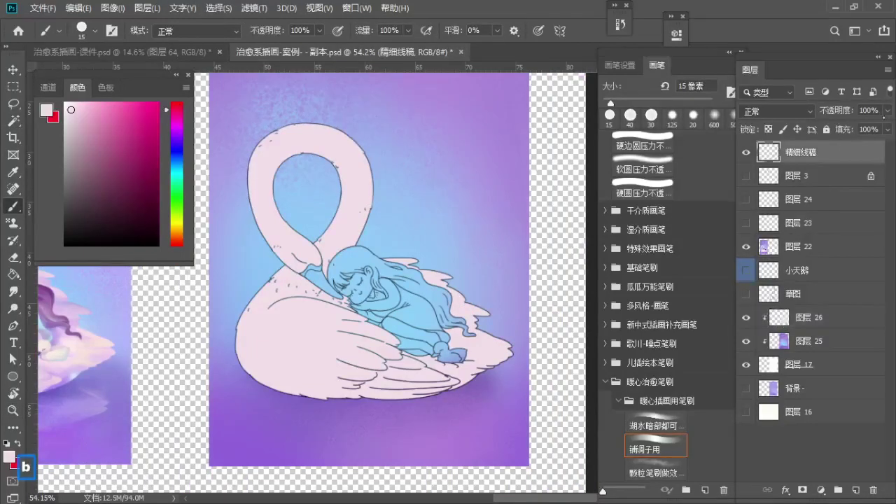
drag(861, 121, 848, 127)
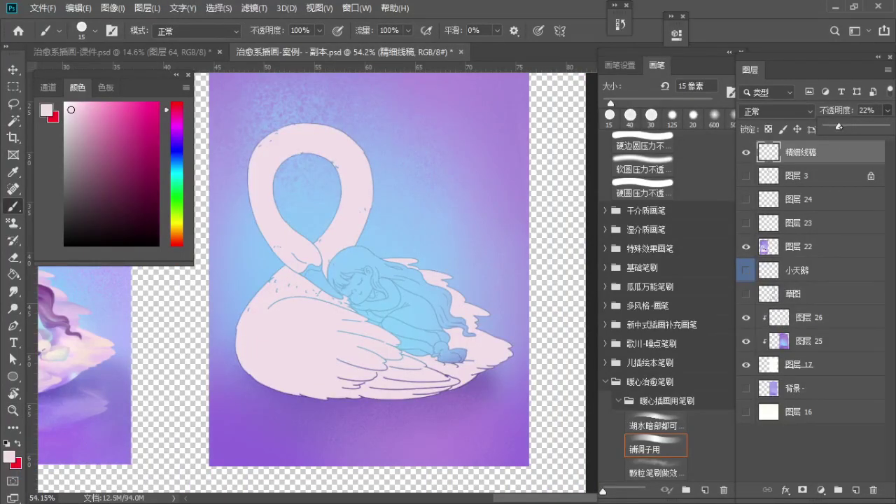
key(b)
Step: Make 图层 26 the active layer again for painting with the brush
click(809, 319)
key(z)
drag(259, 228, 343, 227)
key(space)
drag(322, 210, 267, 343)
key(space)
mouse_move(294, 313)
mouse_down()
mouse_move(297, 259)
mouse_move(288, 292)
mouse_move(277, 295)
mouse_up()
key(b)
Step: Hide the 精细线稿 layer to examine the unfilled gaps in the pink swan shape, then show it again
click(746, 153)
key(z)
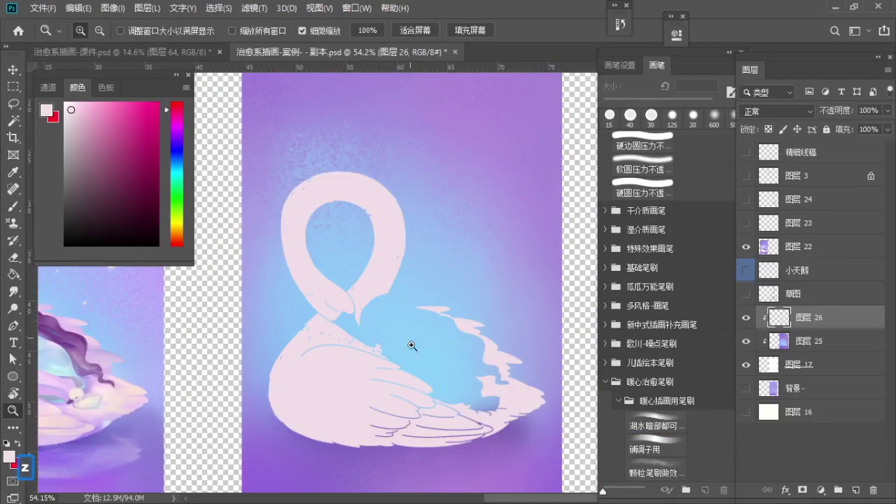
drag(354, 357, 422, 376)
key(space)
key(b)
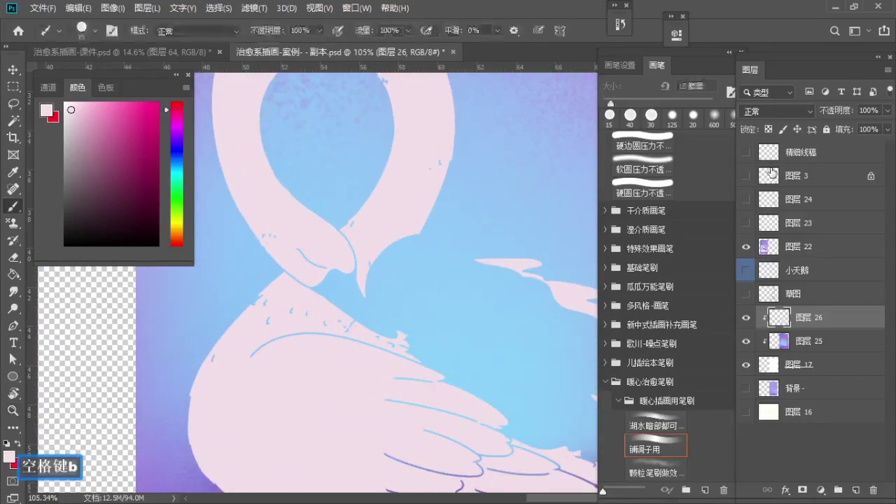
click(746, 153)
key(space)
drag(371, 401, 337, 331)
Step: Enlarge the brush to 70 px and paint pale pink over the gaps around the swan's beak and neck base
key(b)
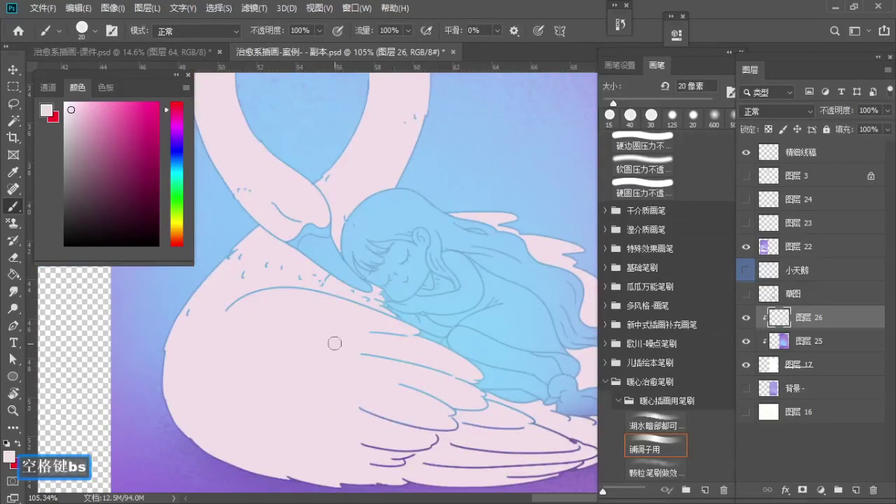
key(alt)
key(s)
key(s)
key(s)
key(s)
key(s)
key(s)
key(s)
key(s)
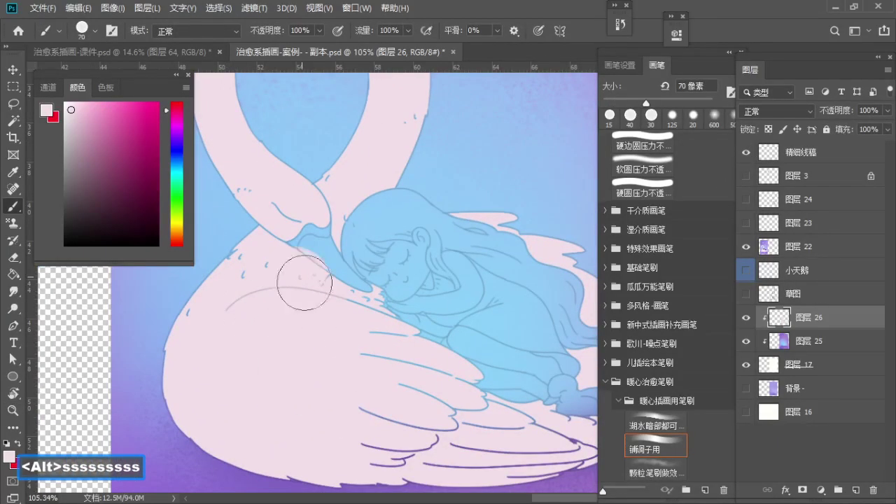
mouse_move(305, 283)
mouse_down()
mouse_move(303, 241)
mouse_move(288, 215)
mouse_move(320, 237)
mouse_up()
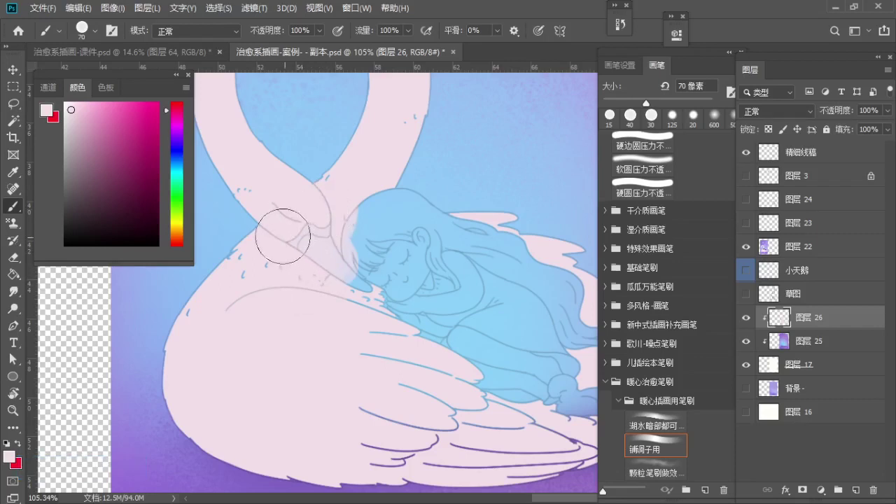
Step: Enlarge the brush to 90 px and cover the wing feather lines and the girl's legs and feet with pale pink
drag(410, 297, 320, 256)
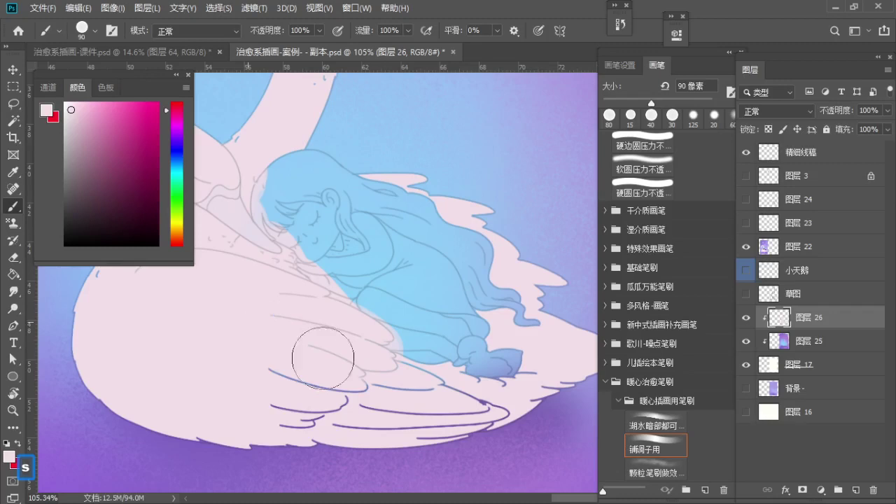
key(s)
key(s)
key(s)
key(s)
mouse_move(290, 399)
mouse_down()
mouse_move(395, 397)
mouse_move(384, 406)
mouse_move(446, 397)
mouse_move(424, 410)
mouse_move(458, 405)
mouse_move(428, 411)
mouse_move(486, 399)
mouse_move(472, 371)
mouse_move(428, 361)
mouse_move(443, 349)
mouse_move(406, 360)
mouse_up()
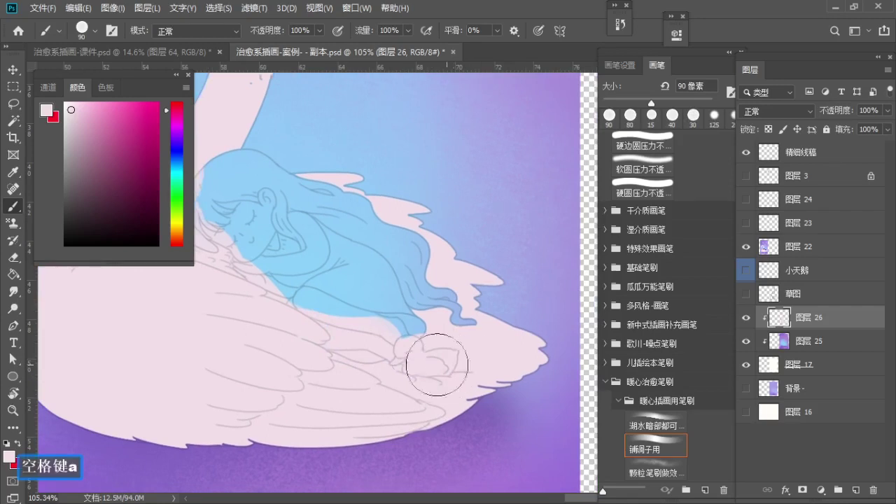
drag(402, 323, 472, 402)
mouse_move(448, 350)
mouse_down()
mouse_move(392, 334)
mouse_move(425, 408)
mouse_up()
Step: Reduce the brush to 50 px and paint over the small feather marks on the neck's lower left
key(a)
key(a)
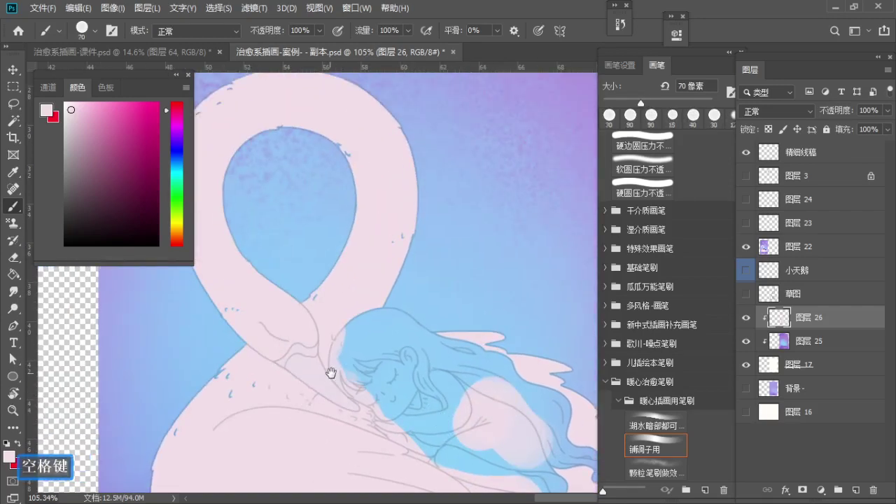
drag(332, 374, 430, 458)
key(z)
drag(342, 450, 382, 466)
key(b)
key(a)
key(a)
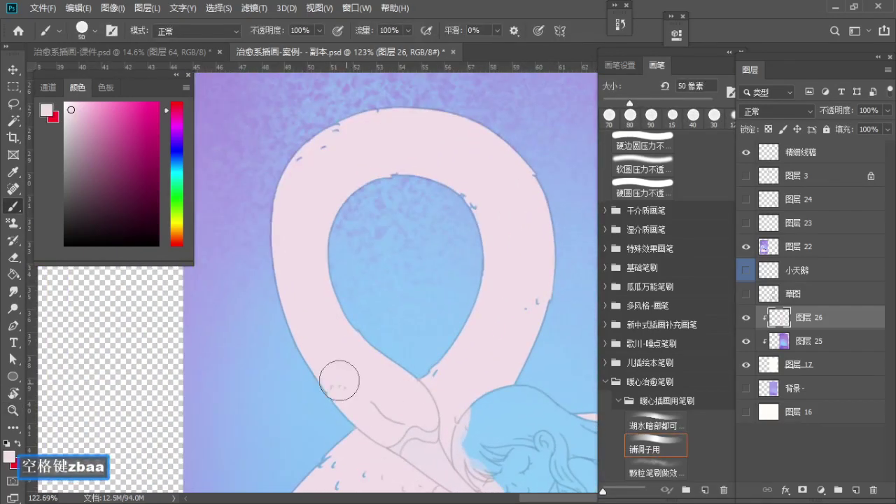
drag(340, 381, 380, 260)
Step: Set the brush to 45 px and cover the feather marks on the swan's body just below the neck
key(a)
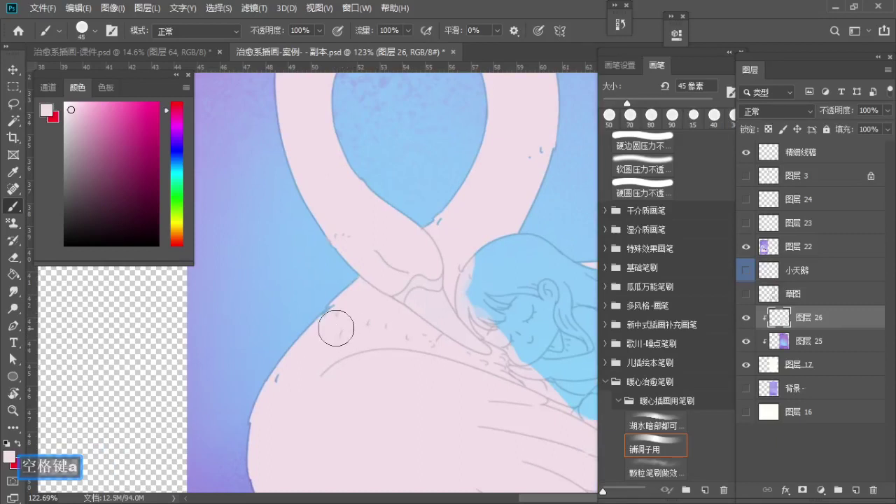
drag(330, 342, 357, 256)
key(s)
Step: Reduce the brush to 35 px and fill the feather marks beside the bottom point of the neck loop
key(z)
drag(344, 324, 299, 328)
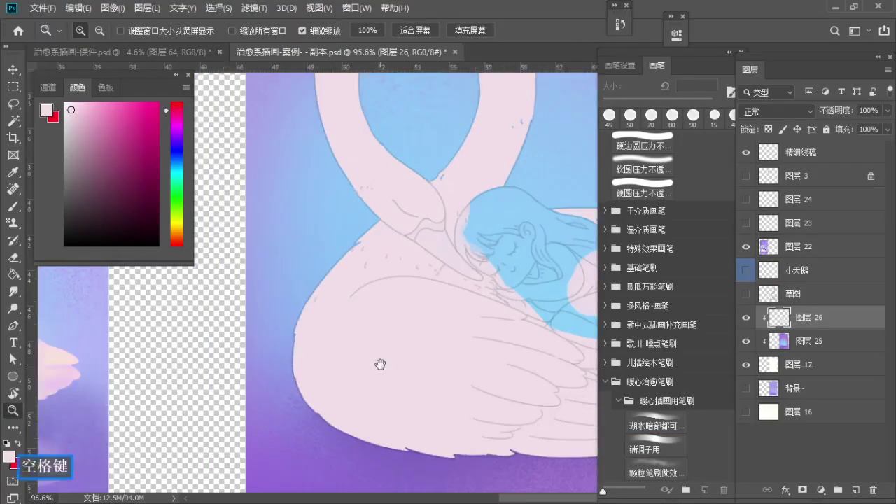
drag(380, 364, 321, 378)
drag(380, 223, 392, 332)
mouse_move(387, 293)
mouse_down()
mouse_move(420, 284)
mouse_move(438, 304)
mouse_move(411, 282)
mouse_up()
key(z)
drag(406, 331, 416, 331)
key(b)
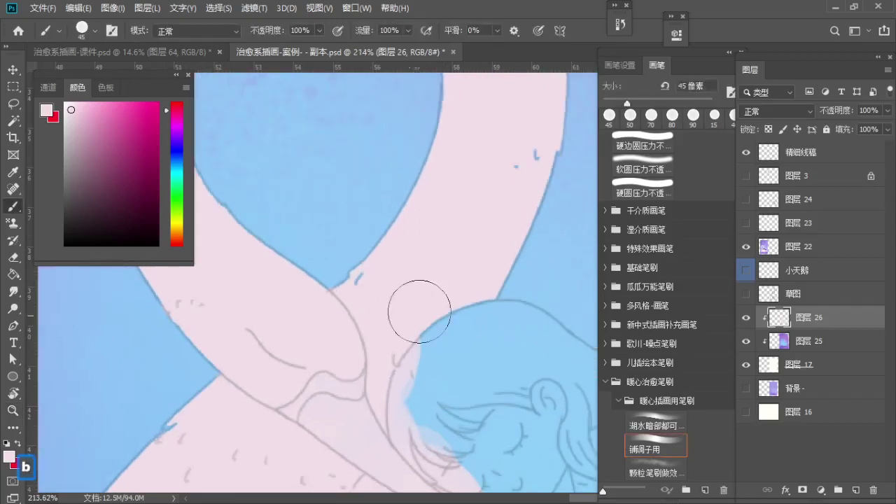
mouse_move(375, 291)
mouse_down()
mouse_move(365, 317)
mouse_move(416, 337)
mouse_up()
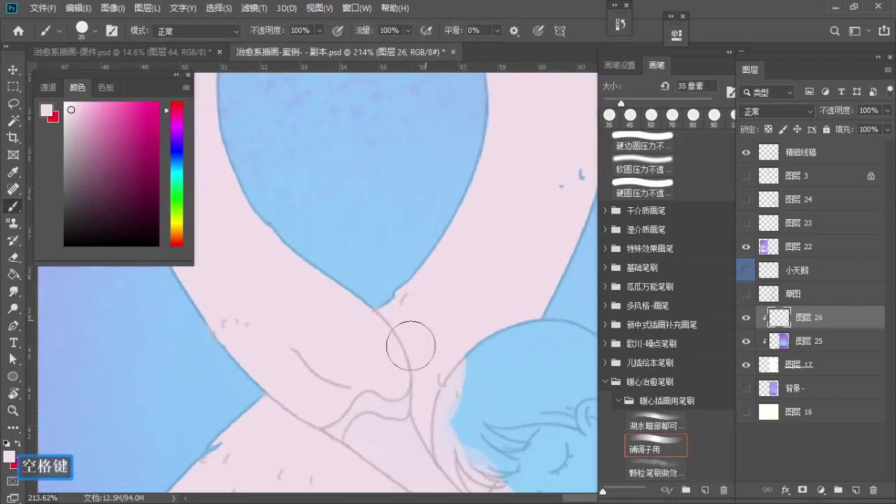
Step: Set the brush to 40 px and paint over the feather marks on the neck's upper-left curve
key(])
mouse_move(274, 315)
mouse_down()
mouse_move(303, 370)
mouse_move(344, 502)
mouse_up()
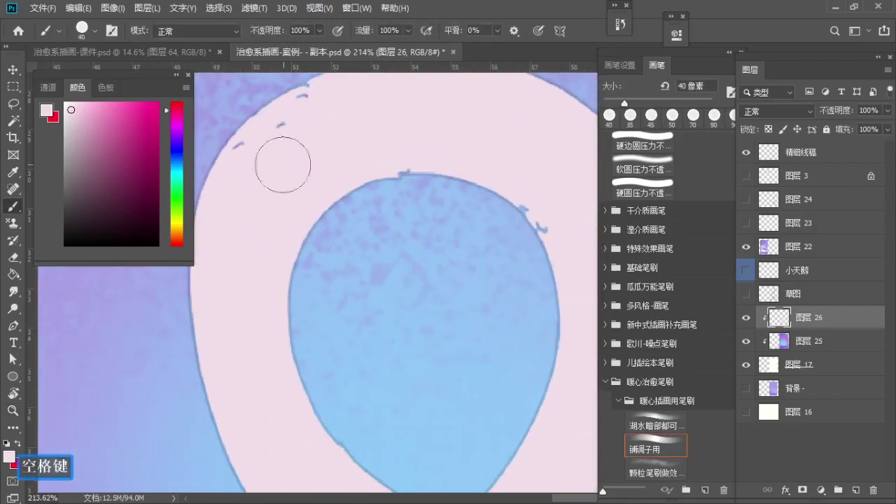
drag(300, 121, 257, 157)
mouse_move(374, 126)
mouse_down()
mouse_move(274, 172)
mouse_move(241, 164)
mouse_up()
Step: Reduce the brush to 20 px and paint over the feather marks on the neck loop's upper-right inner edge
key(a)
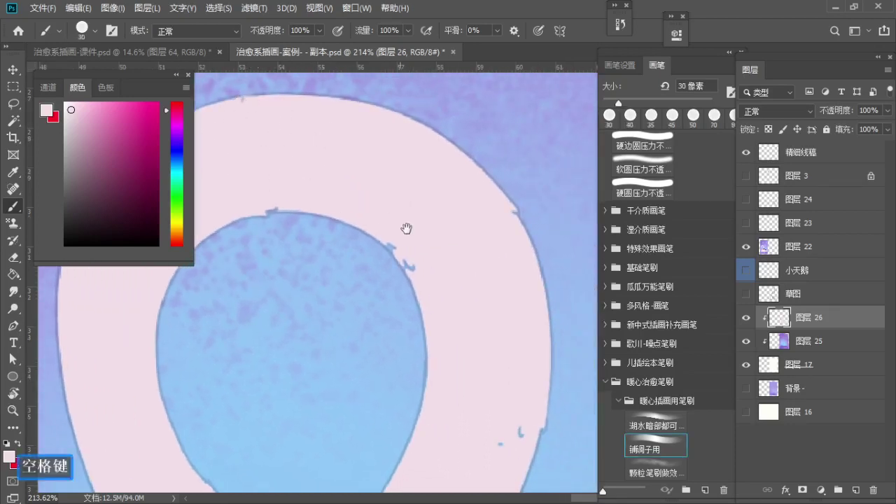
drag(407, 230, 383, 200)
key(a)
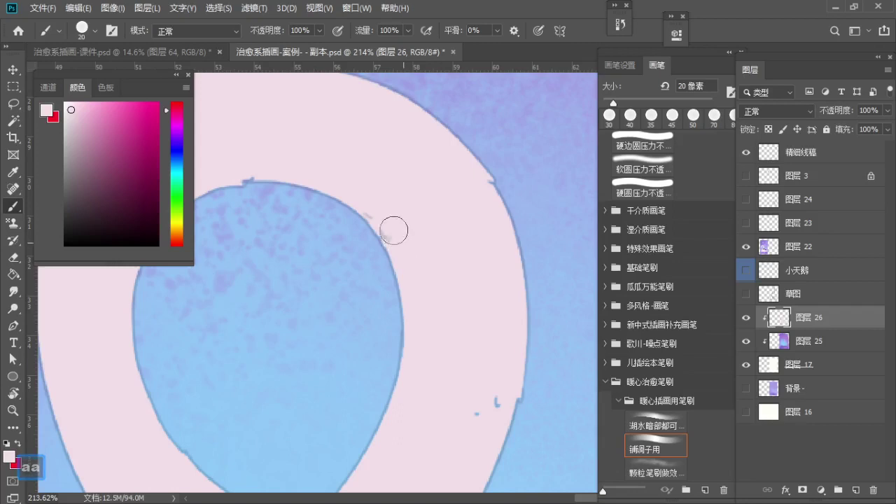
key(space)
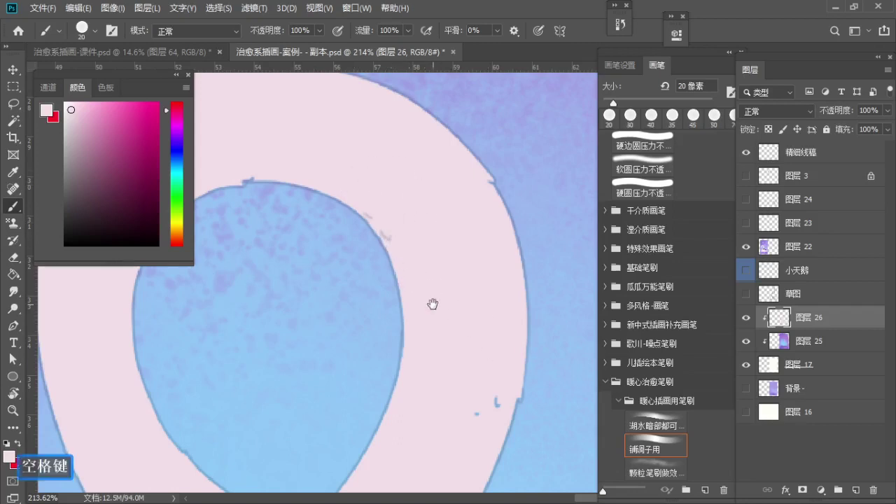
Step: Cover the feather marks on the neck's upper-left curve and outer right side, reducing the brush to 10 px
mouse_move(432, 304)
mouse_down()
mouse_move(422, 240)
mouse_move(478, 346)
mouse_up()
key(space)
key(space)
drag(312, 170, 382, 194)
key(bracketleft)
key(bracketleft)
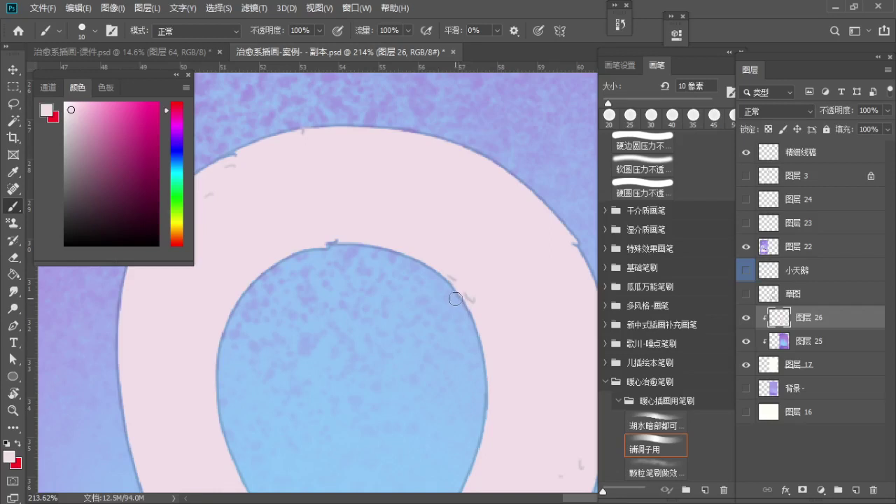
Step: Examine the whole neck loop and its right side for remaining feather marks
key(z)
drag(431, 229, 350, 219)
key(space)
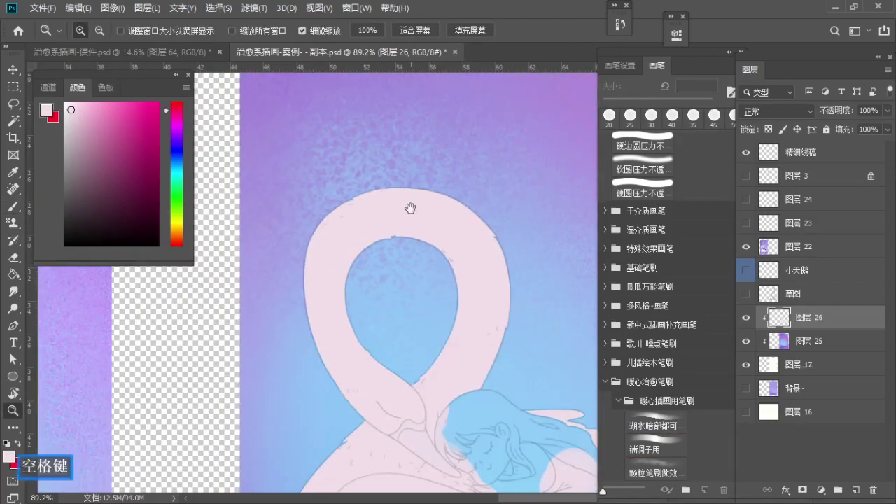
drag(410, 208, 287, 385)
key(z)
mouse_move(332, 299)
mouse_down()
mouse_move(319, 303)
mouse_move(384, 304)
mouse_move(376, 210)
mouse_move(390, 296)
mouse_move(406, 317)
mouse_up()
key(b)
key(alt)
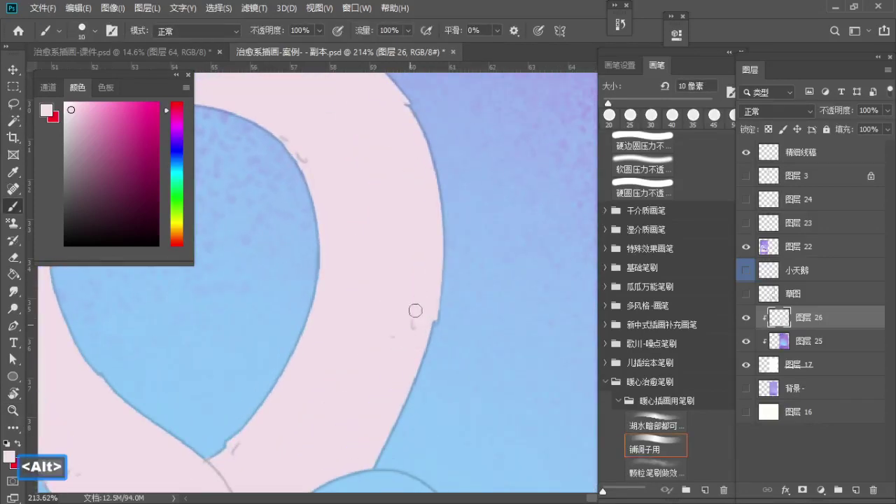
key(b)
key(space)
drag(371, 239, 444, 316)
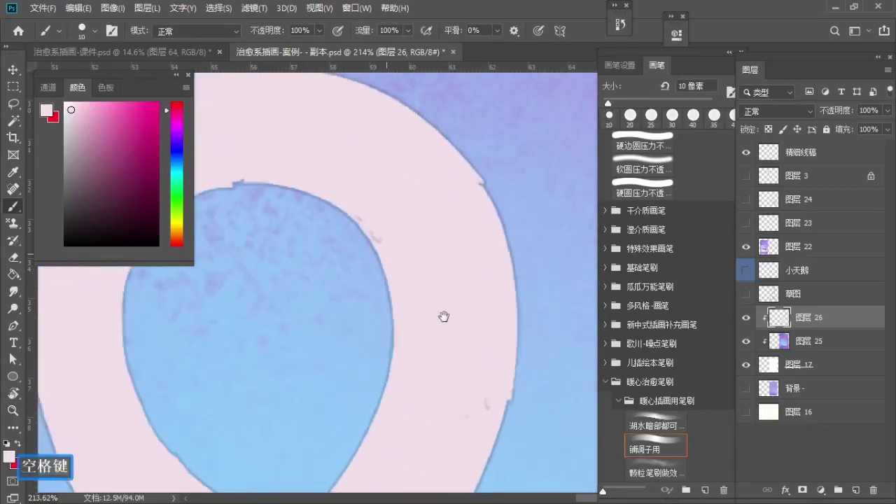
Step: Resample the neck's pale pink and paint over the faint marks beside the loop's upper-right inner edge at 10 px
key(z)
drag(358, 211, 372, 208)
key(b)
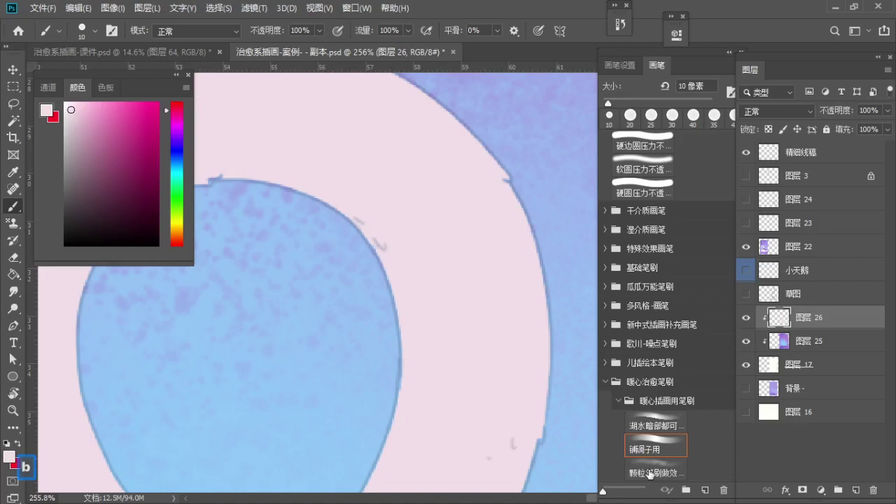
alt+click(387, 217)
key(z)
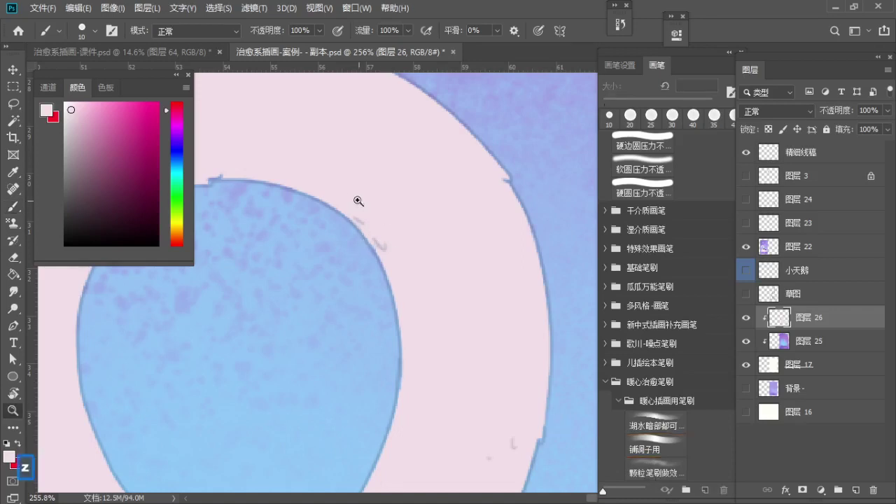
key(b)
mouse_move(357, 201)
mouse_down()
mouse_move(392, 226)
mouse_move(382, 228)
mouse_up()
key(a)
Step: Add a new layer above 图层 26 for the girl's base colour
key(z)
key(space)
drag(426, 292, 426, 192)
key(z)
drag(401, 238, 419, 241)
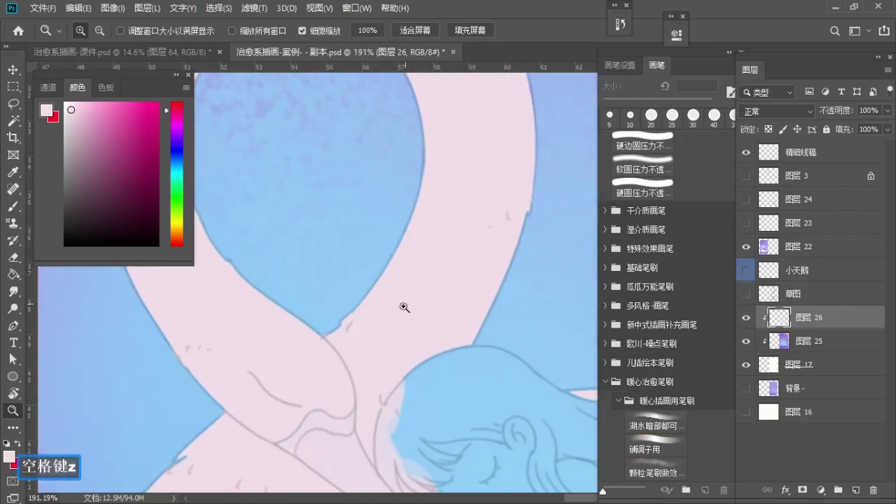
mouse_move(404, 308)
mouse_down()
mouse_move(408, 258)
mouse_move(352, 316)
mouse_move(426, 320)
mouse_move(336, 277)
mouse_move(366, 242)
mouse_move(358, 248)
mouse_move(432, 272)
mouse_move(422, 272)
mouse_move(404, 314)
mouse_move(427, 334)
mouse_move(411, 322)
mouse_up()
key(b)
click(856, 490)
Step: Sample a light pinkish lilac from the girl in the reference illustration as the brush colour
key(z)
key(b)
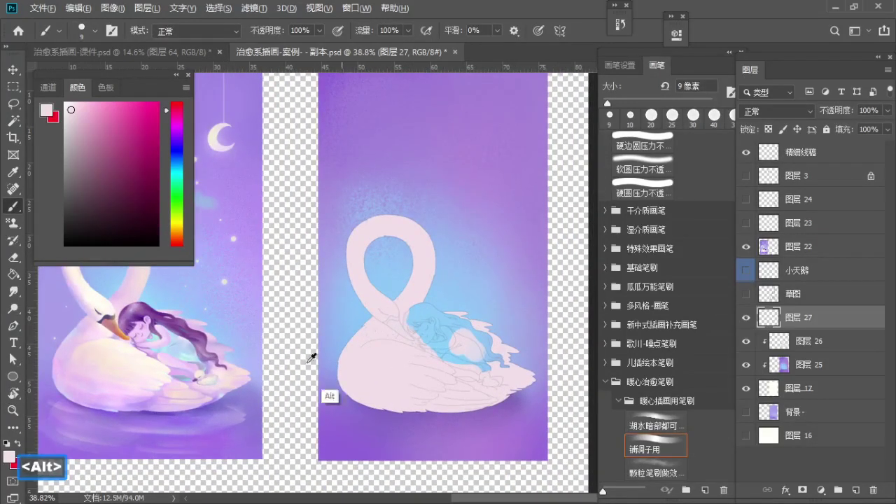
key(z)
mouse_move(152, 334)
mouse_down()
mouse_move(216, 362)
mouse_move(280, 340)
mouse_move(254, 324)
mouse_move(149, 350)
mouse_up()
key(b)
alt+click(222, 332)
key(z)
drag(209, 354, 108, 357)
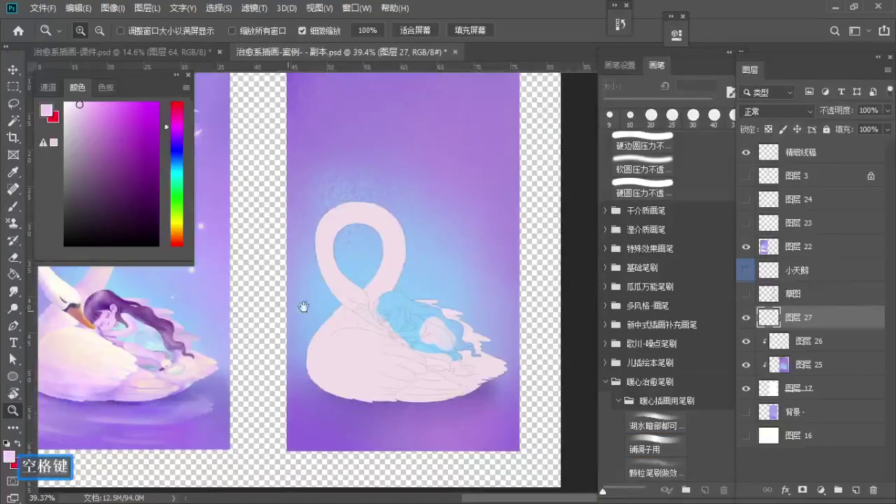
Step: Paint lilac-pink over the lower-left edge of the girl's face and fringe with a 15 px brush
key(z)
mouse_move(438, 324)
mouse_down()
mouse_move(466, 347)
mouse_move(504, 350)
mouse_move(418, 315)
mouse_up()
drag(278, 313, 304, 317)
key(b)
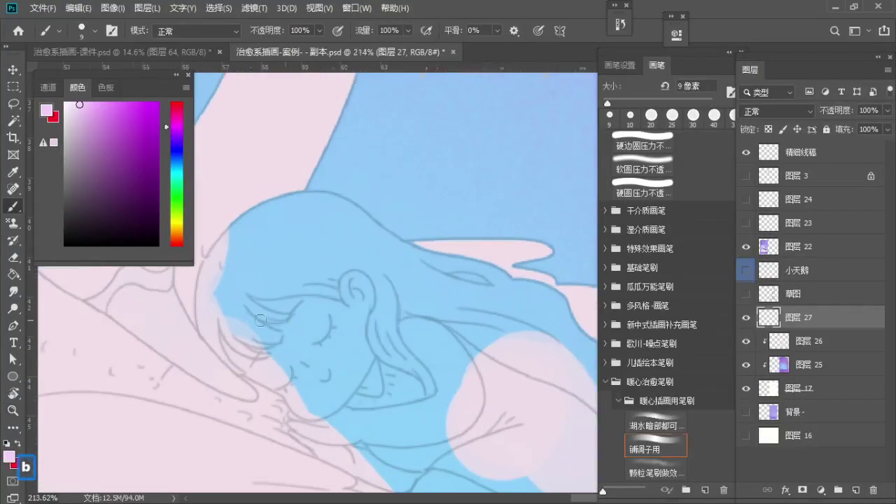
key(ctrl+z)
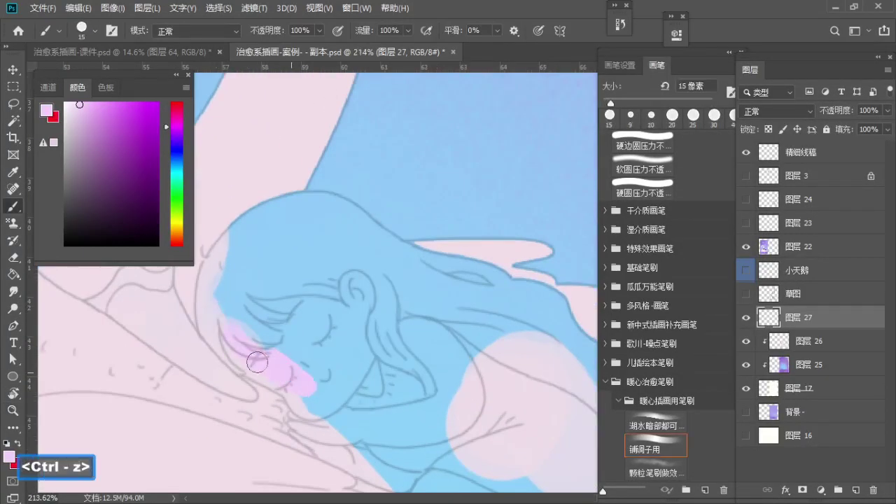
key(z)
key(b)
mouse_move(203, 338)
mouse_down()
mouse_move(233, 337)
mouse_move(236, 352)
mouse_move(311, 379)
mouse_up()
Step: Reduce the brush to 7 px and extend the lilac-pink up along the left outline of the girl's head
key(a)
key(bracketleft)
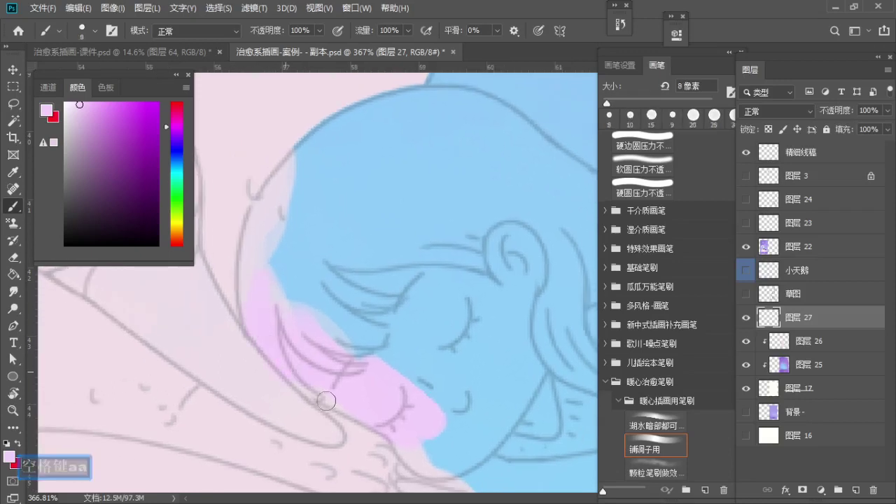
mouse_move(285, 326)
mouse_down()
mouse_move(264, 288)
mouse_move(305, 317)
mouse_up()
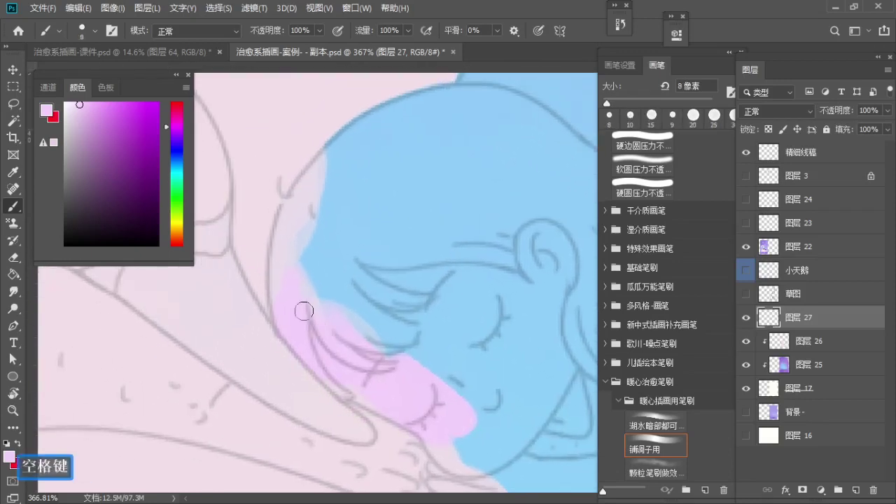
key(bracketleft)
key(ctrl+z)
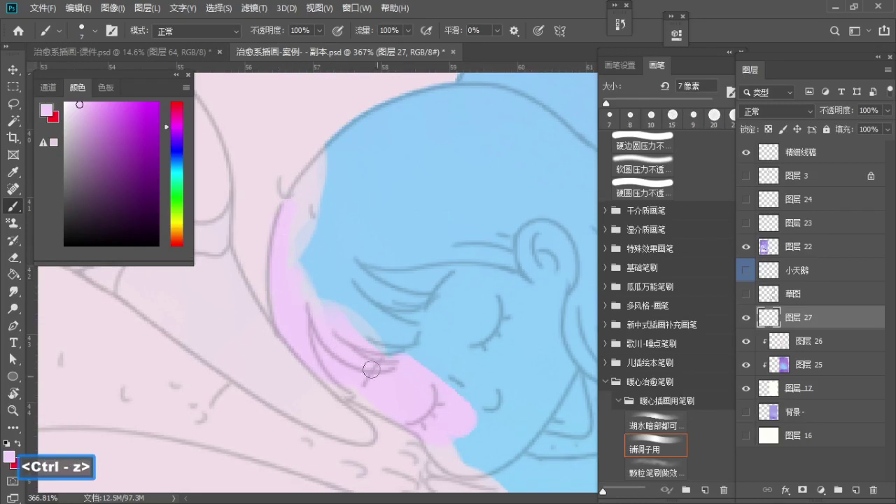
Step: Hide 图层 26 and paint the lilac-pink edge along the upper-left outline of the girl's head
mouse_move(308, 254)
mouse_down()
mouse_move(312, 317)
mouse_move(394, 197)
mouse_up()
key(ctrl+z)
key(ctrl+z)
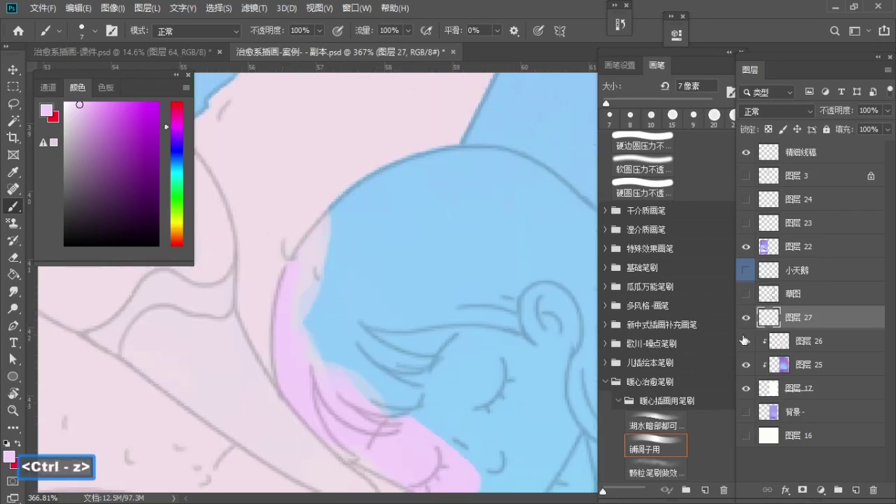
click(747, 343)
mouse_move(334, 290)
mouse_down()
mouse_move(284, 306)
mouse_move(294, 298)
mouse_move(289, 267)
mouse_move(400, 150)
mouse_up()
key(ctrl+z)
drag(259, 260, 434, 140)
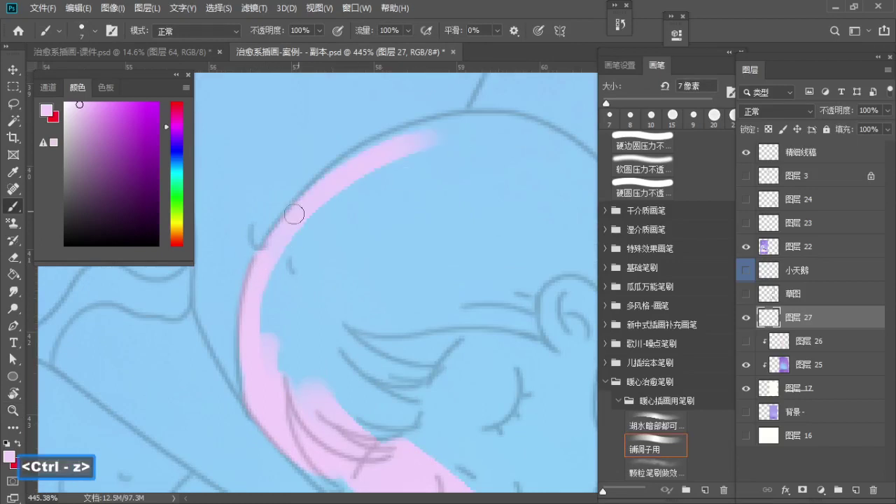
Step: Continue the lilac-pink edge over the top of the head and down the back of the hair
mouse_move(303, 194)
mouse_down()
mouse_move(472, 131)
mouse_move(360, 226)
mouse_up()
mouse_move(185, 323)
mouse_down()
mouse_move(460, 212)
mouse_move(504, 244)
mouse_up()
mouse_move(463, 222)
mouse_down()
mouse_move(341, 263)
mouse_move(443, 332)
mouse_up()
key(ctrl+z)
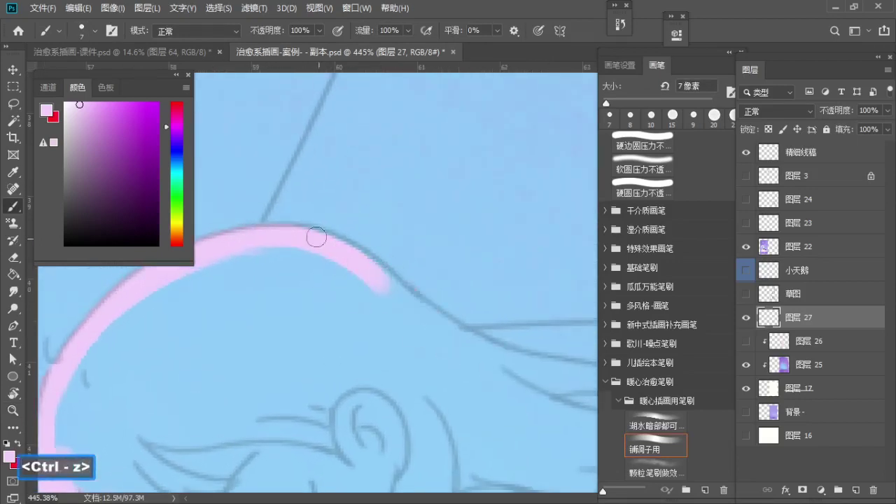
drag(317, 238, 482, 364)
drag(399, 299, 557, 374)
drag(464, 365, 317, 375)
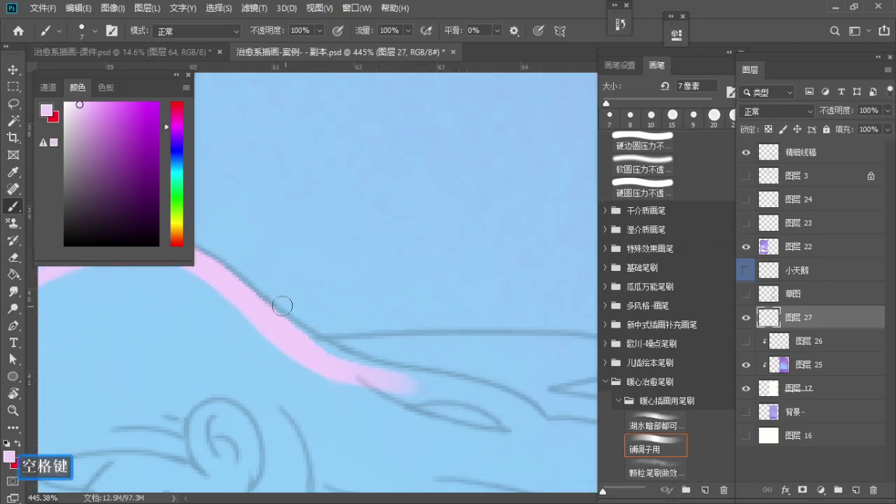
Step: Redo the stroke behind the head so the lilac-pink edge follows the hair's outer line past the swan's feather
key(ctrl+z)
mouse_move(238, 279)
mouse_down()
mouse_move(399, 388)
mouse_move(447, 398)
mouse_move(490, 392)
mouse_up()
key(ctrl+z)
key(ctrl+z)
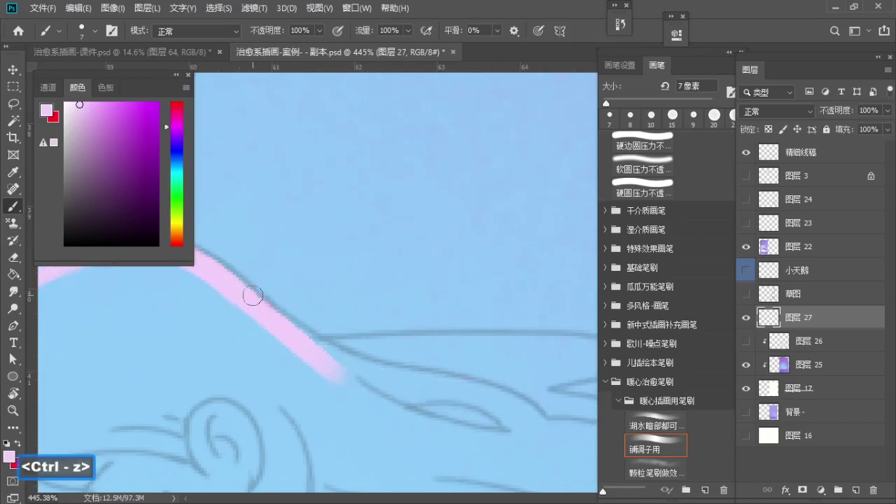
drag(254, 297, 534, 419)
key(ctrl+z)
drag(334, 352, 571, 441)
Step: Rotate the canvas so the hair runs vertically and repaint the edge stroke so its lower end curves inward
drag(396, 381, 317, 373)
key(r)
mouse_move(345, 299)
mouse_down()
mouse_move(431, 271)
mouse_move(442, 249)
mouse_up()
key(b)
drag(367, 242, 396, 285)
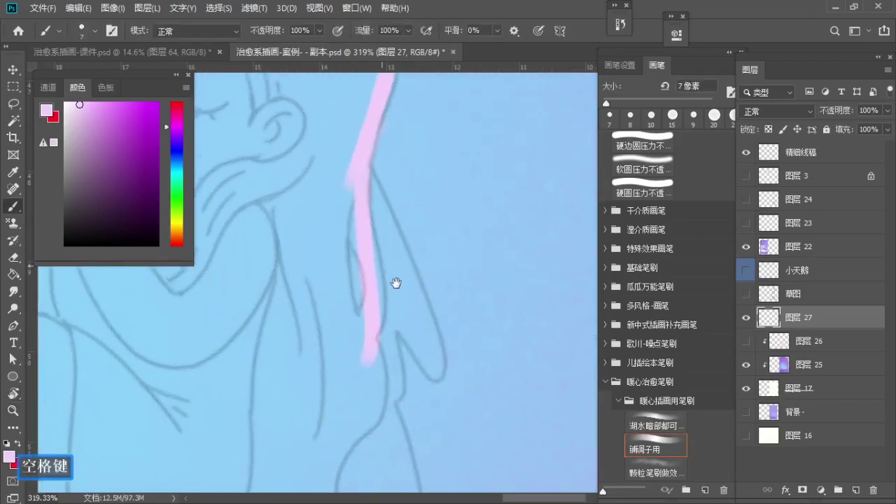
key(z)
key(b)
mouse_move(383, 245)
mouse_down()
mouse_move(380, 312)
mouse_move(365, 347)
mouse_up()
key(ctrl+z)
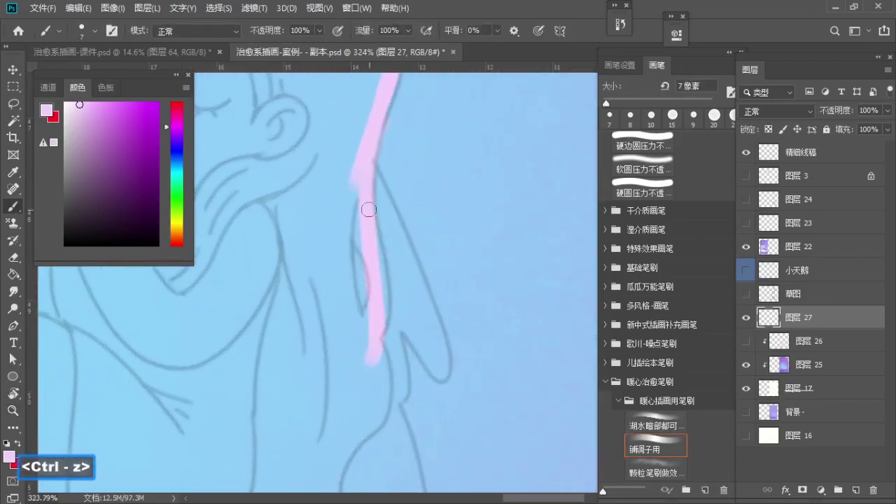
mouse_move(369, 211)
mouse_down()
mouse_move(362, 356)
mouse_move(379, 266)
mouse_move(424, 246)
mouse_up()
key(ctrl+z)
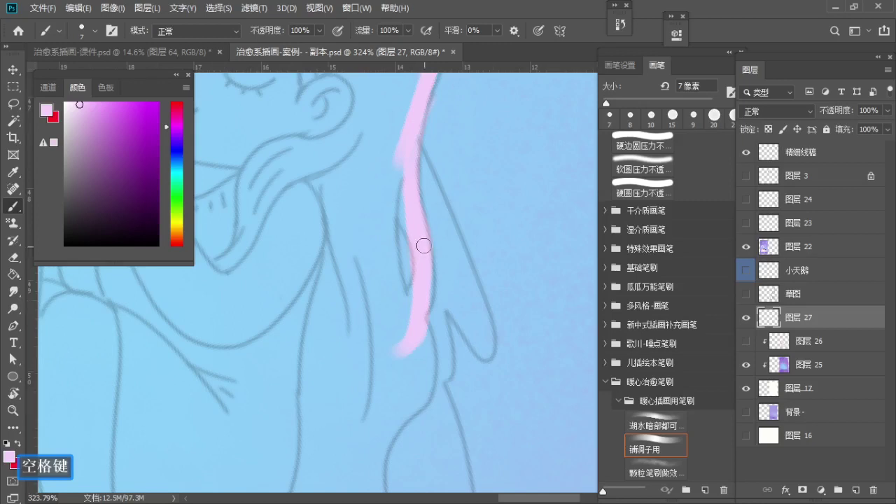
key(ctrl+z)
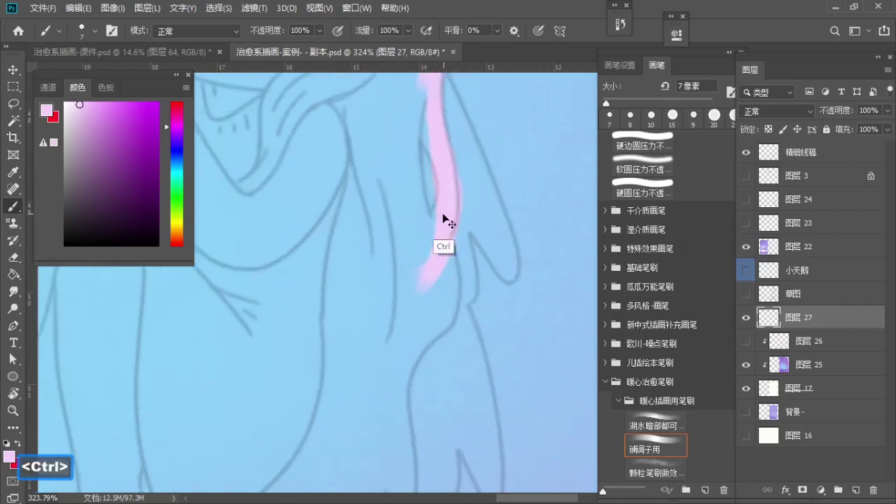
key(ctrl+z)
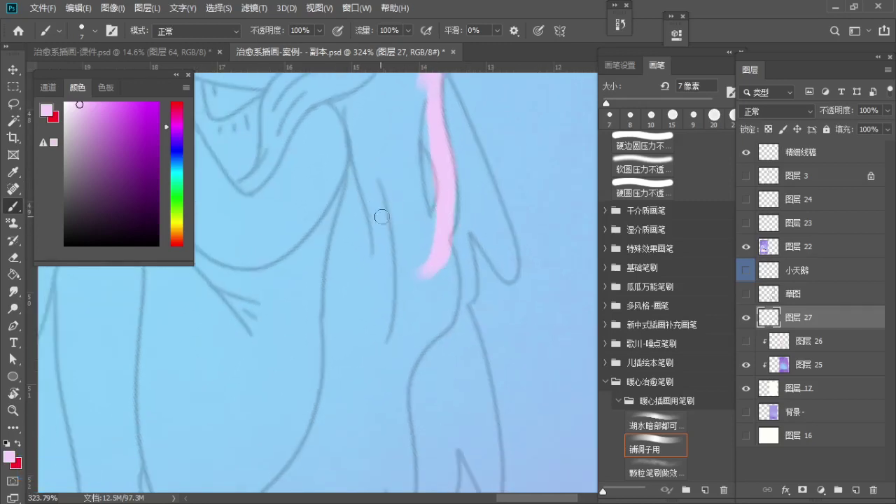
Step: Paint a second lilac-pink strand along the inner side of the narrow gap in the hair
key(z)
drag(408, 230, 427, 241)
key(space)
drag(424, 237, 433, 254)
key(b)
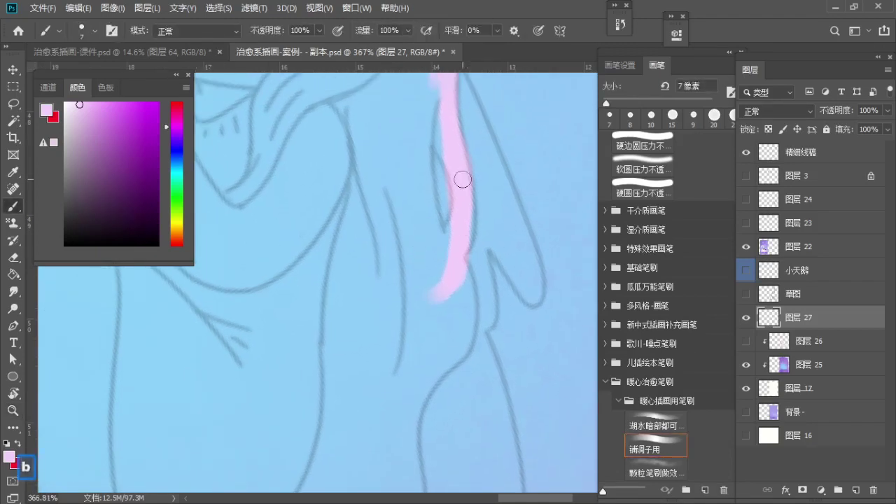
key(ctrl+z)
key(space)
drag(460, 210, 441, 301)
mouse_move(418, 166)
mouse_down()
mouse_move(389, 346)
mouse_move(391, 328)
mouse_move(405, 356)
mouse_up()
key(ctrl+z)
key(ctrl+z)
key(ctrl+z)
drag(418, 182, 405, 358)
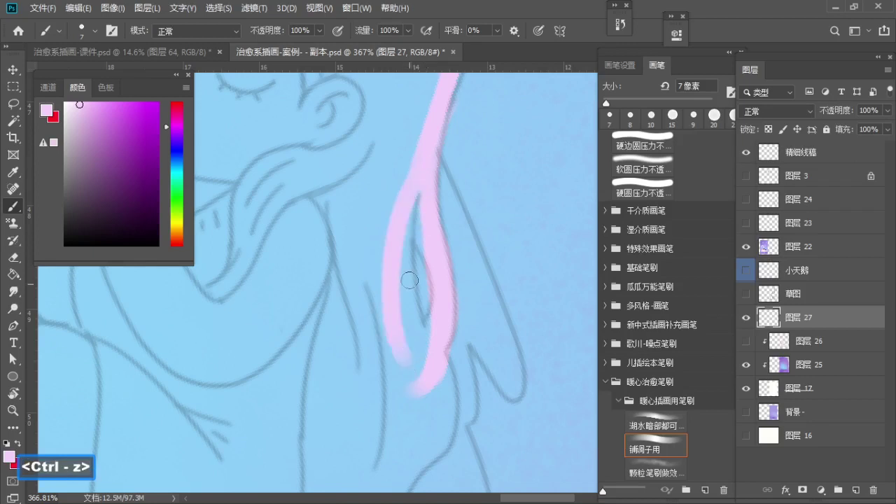
Step: Redo the inner strand so it meets the outer strand below the gap in the hair
key(space)
drag(410, 280, 441, 257)
key(ctrl+z)
key(ctrl+z)
key(ctrl+z)
key(ctrl+z)
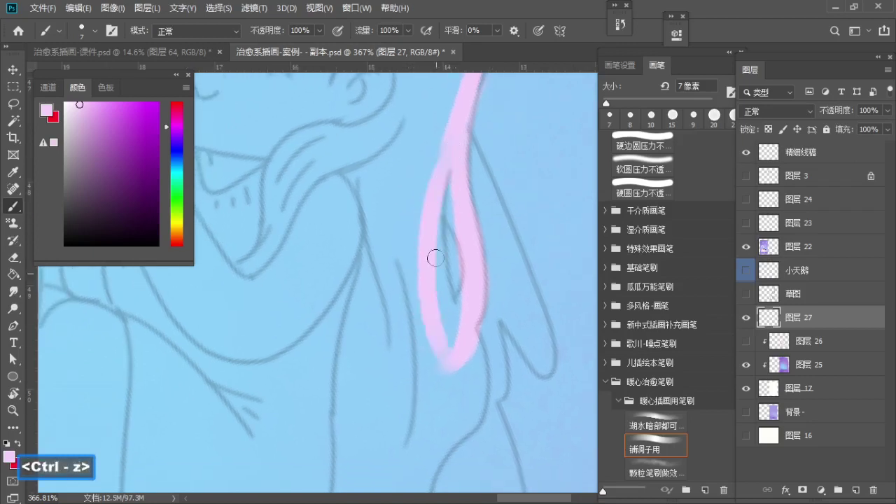
key(ctrl+z)
Step: Thicken the inner strand toward the gap and fill the junction of the two strands beneath it
drag(455, 172, 458, 352)
drag(452, 153, 470, 374)
key(ctrl+z)
drag(444, 214, 459, 368)
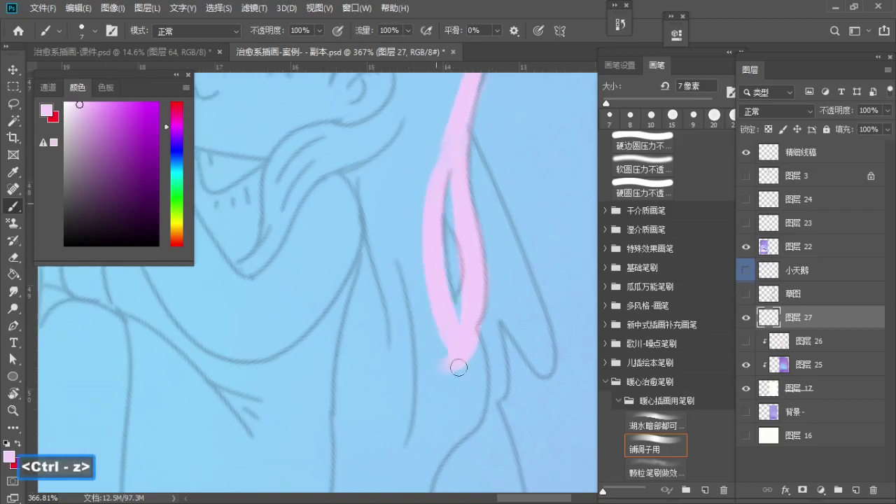
mouse_move(451, 304)
mouse_down()
mouse_move(465, 312)
mouse_move(452, 248)
mouse_move(452, 357)
mouse_up()
key(space)
key(ctrl+z)
drag(466, 248, 429, 371)
key(space)
drag(448, 322, 449, 253)
key(ctrl+z)
drag(474, 182, 427, 308)
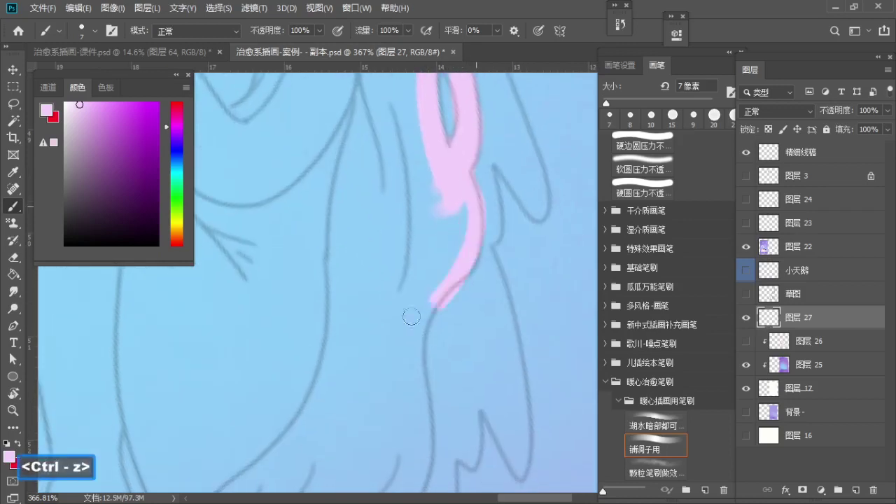
key(ctrl+z)
mouse_move(470, 181)
mouse_down()
mouse_move(476, 245)
mouse_move(426, 308)
mouse_up()
key(ctrl+z)
drag(459, 169, 425, 306)
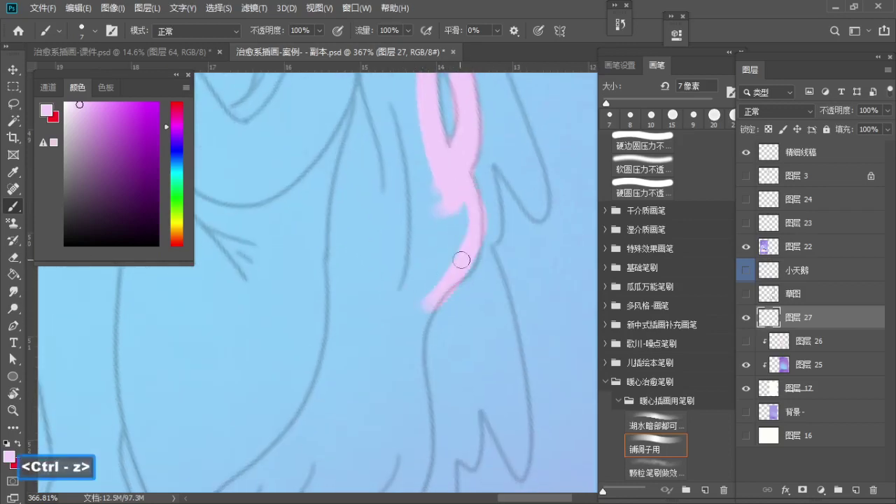
key(space)
mouse_move(470, 234)
mouse_down()
mouse_move(468, 226)
mouse_move(477, 247)
mouse_move(486, 245)
mouse_up()
key(ctrl+z)
key(ctrl+z)
key(ctrl+z)
key(ctrl+z)
key(space)
key(ctrl+z)
key(ctrl+z)
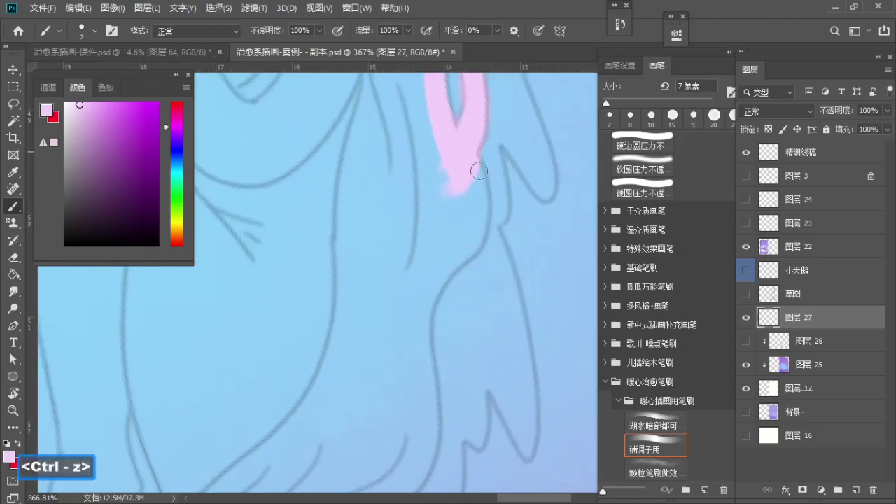
Step: Paint the hair's outer edge from the strand junction down along the curve toward the lower left
drag(473, 172, 430, 286)
key(ctrl+z)
drag(482, 166, 428, 285)
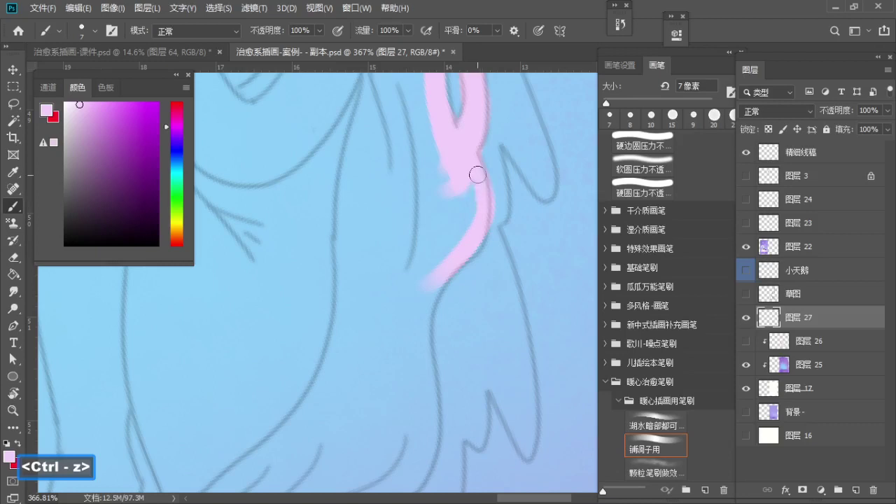
Step: Extend the lilac-pink strand around the bend below the junction and down inside the hair's outer line
drag(486, 210, 417, 308)
mouse_move(470, 254)
mouse_down()
mouse_move(484, 212)
mouse_move(418, 291)
mouse_up()
key(ctrl+z)
key(ctrl+z)
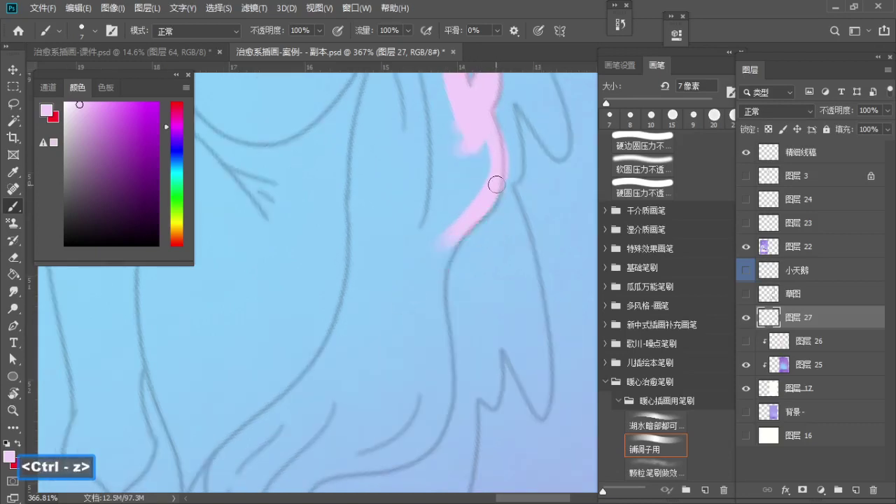
drag(496, 184, 420, 354)
key(space)
mouse_move(476, 231)
mouse_down()
mouse_move(464, 193)
mouse_move(436, 378)
mouse_up()
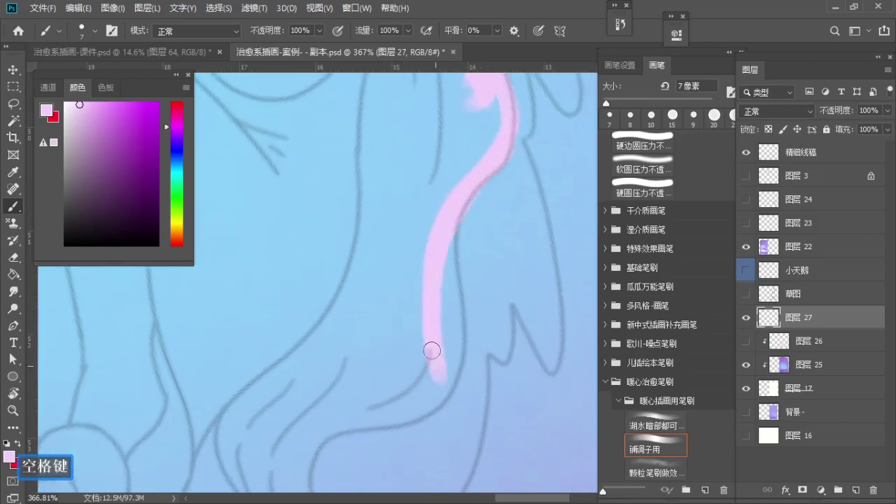
Step: Try to repaint the strand's lower part farther down along the hair's outer line
key(ctrl+z)
drag(474, 184, 448, 382)
key(ctrl+z)
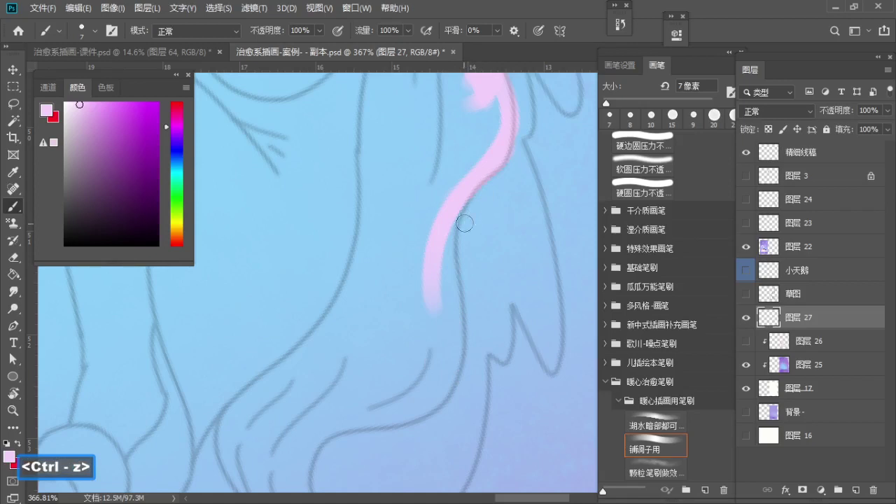
key(ctrl+z)
mouse_move(467, 189)
mouse_down()
mouse_move(448, 359)
mouse_move(433, 392)
mouse_up()
key(ctrl+z)
drag(476, 182, 438, 409)
key(ctrl+z)
Step: Rotate the canvas and continue the strand down the outer line to the hair's next outward bend
key(space)
drag(437, 293, 507, 254)
key(r)
mouse_move(354, 188)
mouse_down()
mouse_move(304, 245)
mouse_move(307, 267)
mouse_up()
key(space)
mouse_move(359, 292)
mouse_down()
mouse_move(315, 190)
mouse_move(294, 177)
mouse_up()
key(b)
mouse_move(469, 229)
mouse_down()
mouse_move(455, 209)
mouse_move(352, 300)
mouse_up()
key(ctrl+z)
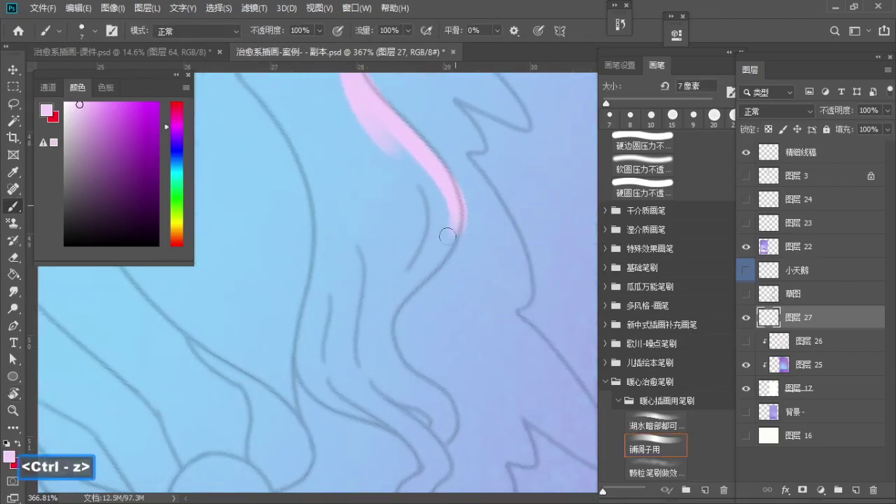
Step: Paint the strand around the outward bend and down through the following inward curve of the hair
drag(456, 210, 355, 325)
key(ctrl+z)
drag(451, 183, 364, 324)
key(ctrl+z)
mouse_move(451, 224)
mouse_down()
mouse_move(349, 290)
mouse_move(394, 387)
mouse_up()
key(ctrl+z)
key(ctrl+z)
drag(457, 211, 395, 395)
Step: Paint the strand from the inward curve around the last outward bend above the hair tip
key(space)
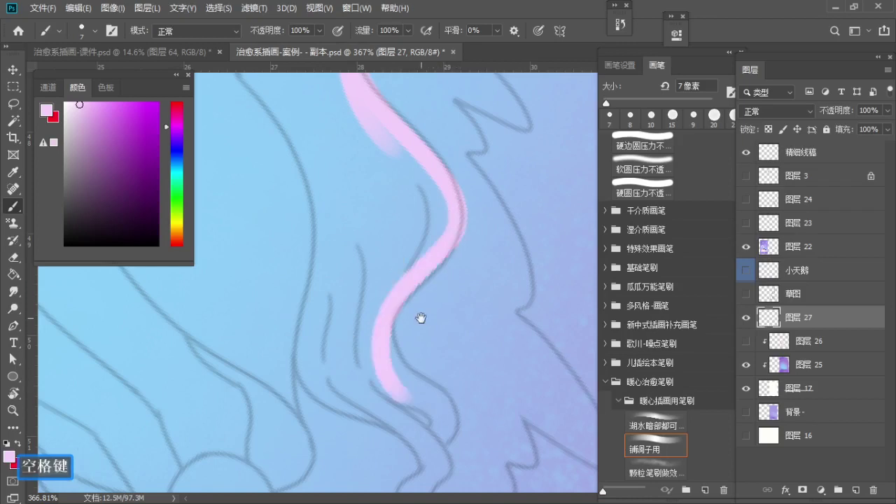
mouse_move(420, 316)
mouse_down()
mouse_move(374, 269)
mouse_move(432, 326)
mouse_move(423, 383)
mouse_up()
key(ctrl+z)
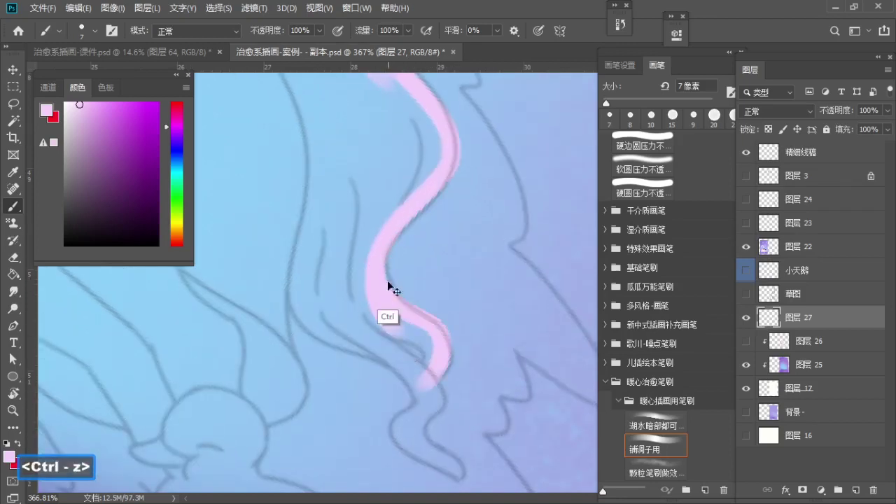
key(ctrl+z)
mouse_move(393, 250)
mouse_down()
mouse_move(451, 361)
mouse_move(426, 322)
mouse_move(423, 373)
mouse_up()
key(ctrl+z)
key(ctrl+z)
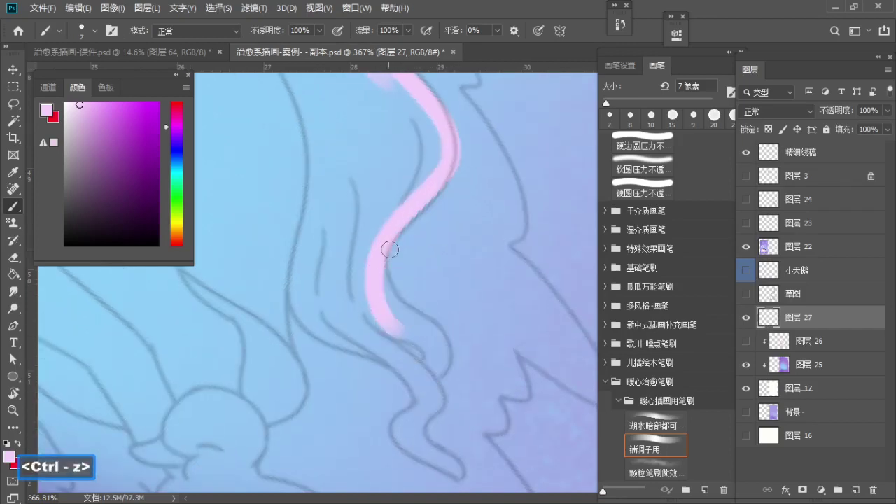
mouse_move(386, 246)
mouse_down()
mouse_move(441, 346)
mouse_move(432, 376)
mouse_up()
drag(409, 318, 443, 339)
Step: Reduce the eraser to 8 px and try to trim the strand's outer edge at the inward curve
key(e)
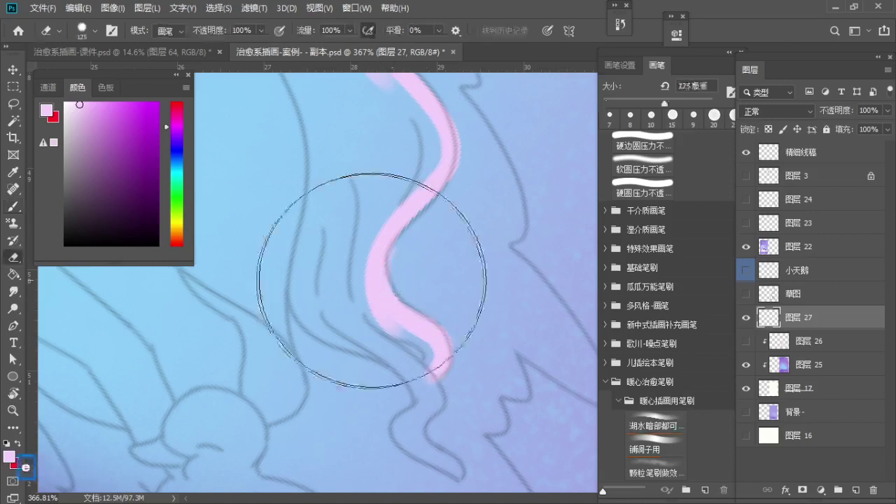
key(ctrl+space)
drag(397, 264, 404, 268)
key(a)
key(a)
key(a)
key(a)
key(a)
key(a)
key(a)
key(a)
key(a)
key(a)
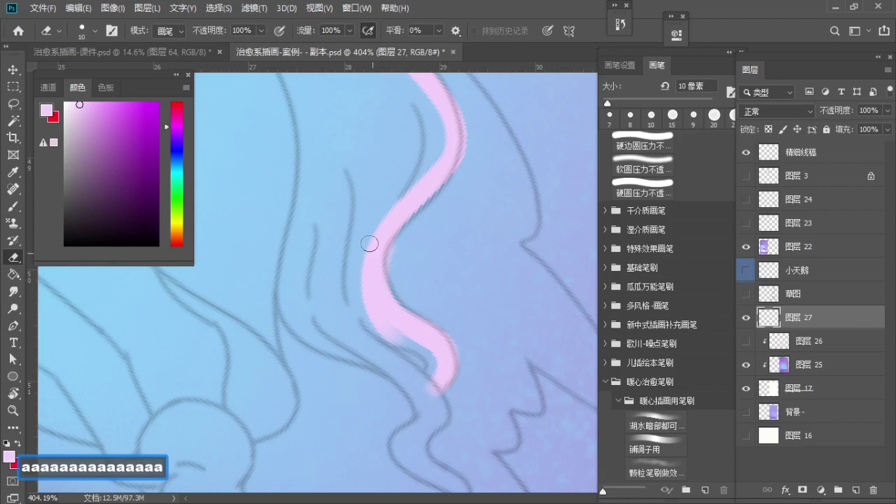
key(e)
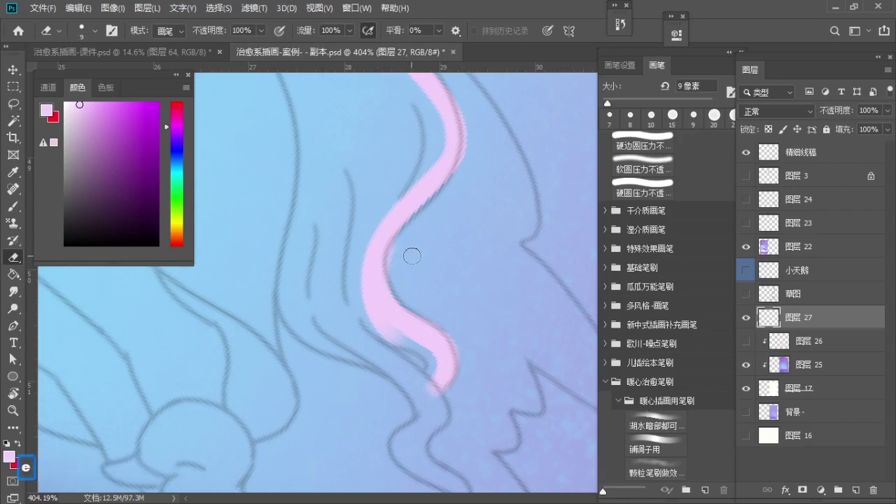
key(z)
drag(412, 256, 420, 260)
key(e)
key(ctrl+z)
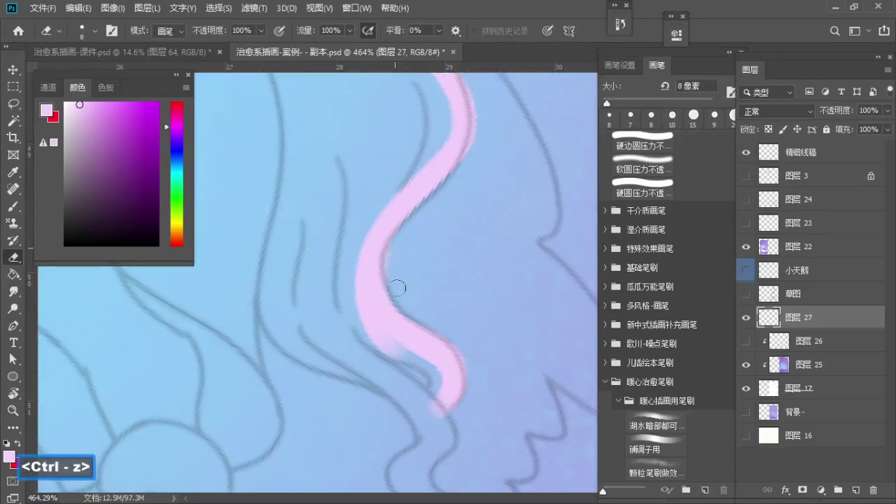
Step: Touch up the strand's edges at the inward curve with a 4 px brush and fill its underside down to the last bend
key(b)
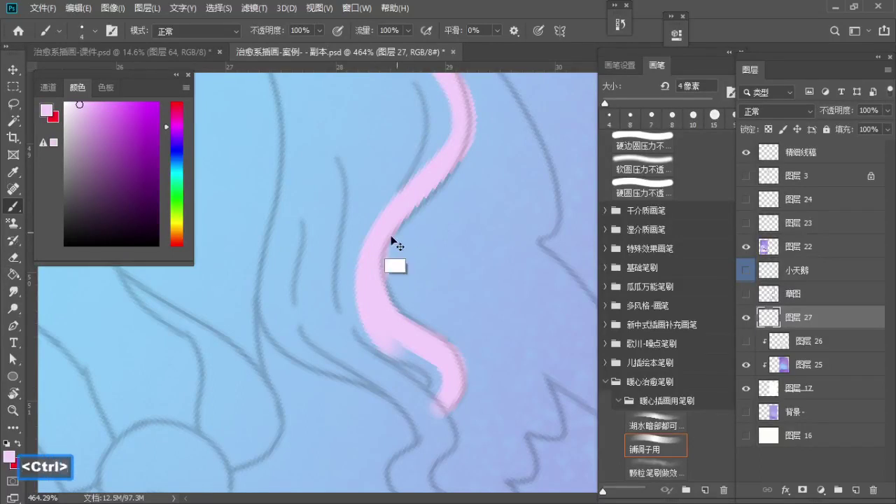
key(ctrl+z)
key(space)
drag(421, 310, 425, 278)
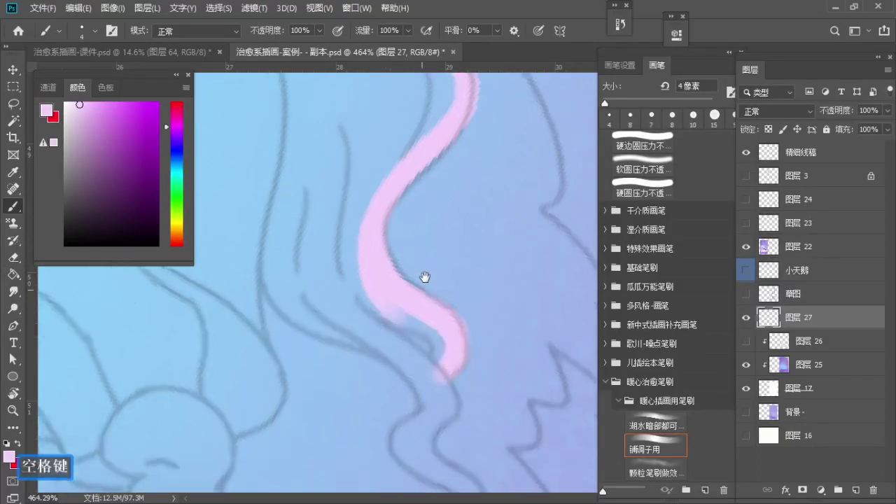
key(s)
key(e)
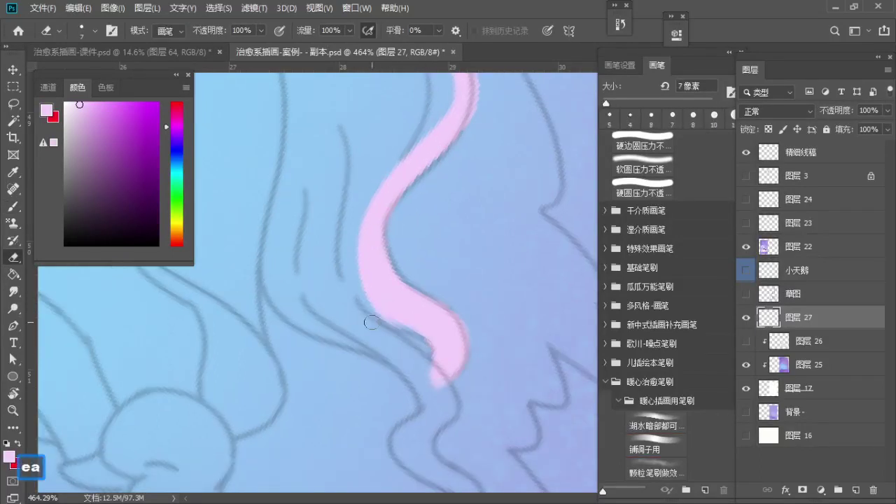
key(b)
mouse_move(389, 313)
mouse_down()
mouse_move(444, 348)
mouse_move(399, 337)
mouse_up()
Step: Enlarge the brush to 6 px and add a short tapering strand joining the main strand's inner side at the curve
key(z)
key(space)
drag(400, 337, 360, 266)
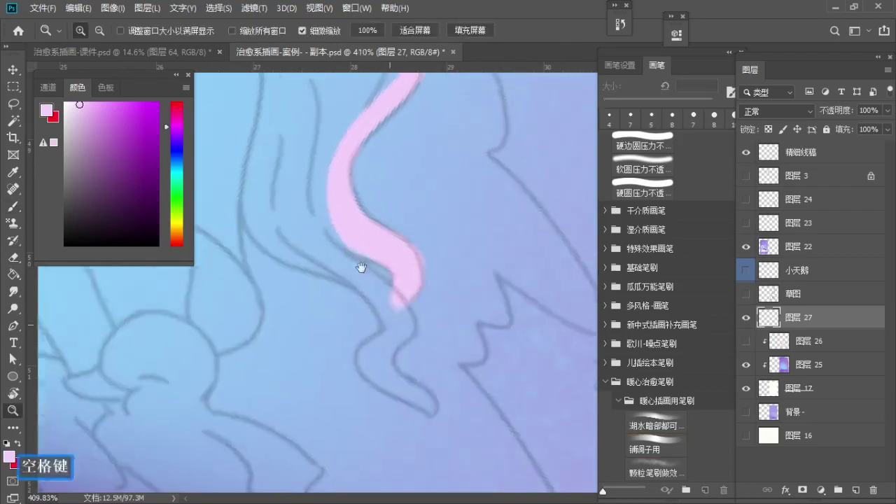
key(b)
key(s)
key(s)
mouse_move(318, 213)
mouse_down()
mouse_move(403, 337)
mouse_move(401, 324)
mouse_up()
key(ctrl+z)
key(ctrl+z)
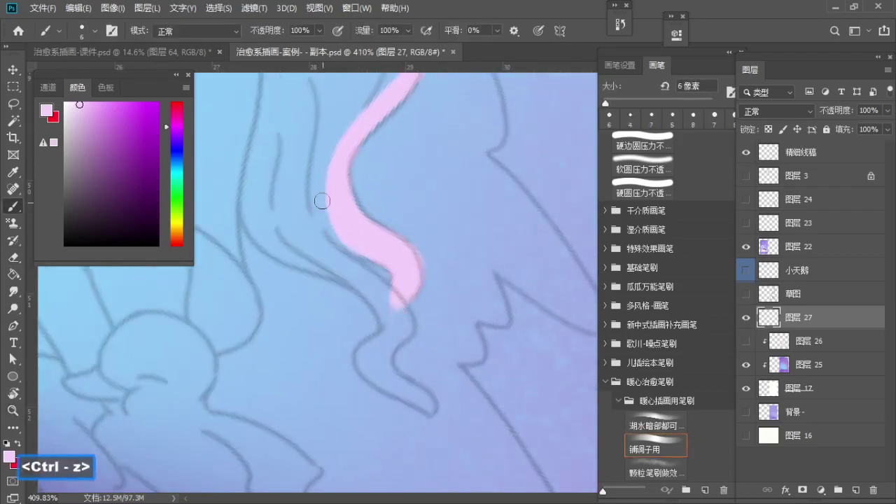
key(ctrl+z)
drag(310, 153, 349, 246)
key(ctrl+z)
drag(307, 159, 343, 243)
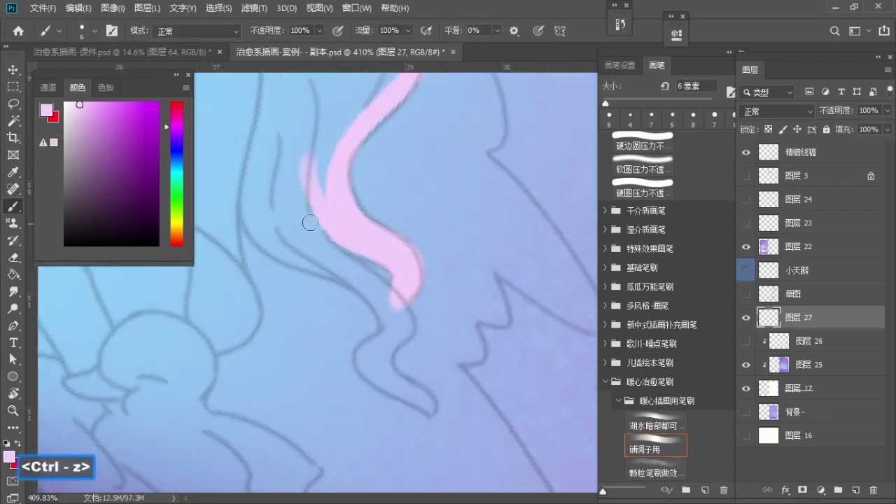
Step: Paint a thinner strand under the main one, leaving a narrow gap, and continue it down to the pointed hair tip
mouse_move(311, 208)
mouse_down()
mouse_move(347, 260)
mouse_move(372, 330)
mouse_move(399, 340)
mouse_move(387, 358)
mouse_up()
key(ctrl+z)
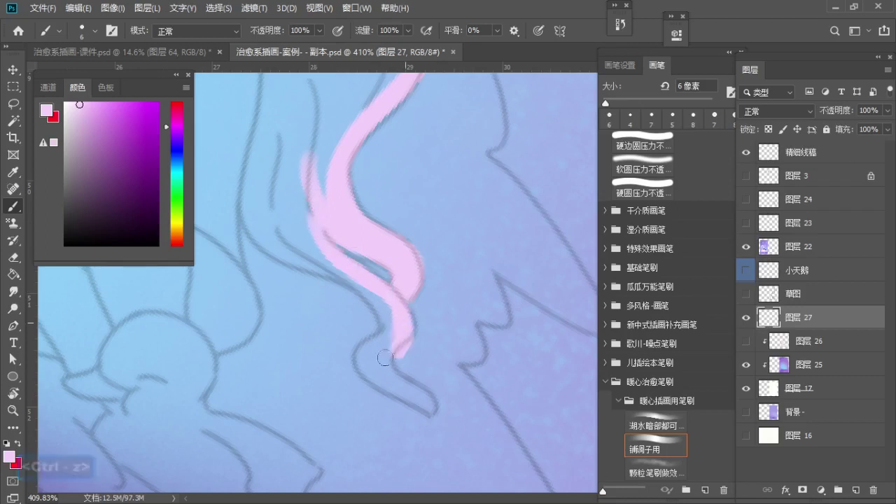
key(ctrl+z)
mouse_move(405, 313)
mouse_down()
mouse_move(384, 362)
mouse_move(412, 376)
mouse_move(433, 402)
mouse_move(384, 358)
mouse_move(437, 413)
mouse_up()
key(ctrl+z)
key(ctrl+z)
key(e)
key(a)
key(b)
key(ctrl+z)
drag(392, 379, 436, 412)
Step: Start a third strand along the hair's inner line, curving toward the painted strands
key(z)
drag(419, 374, 382, 379)
key(space)
drag(383, 384, 413, 404)
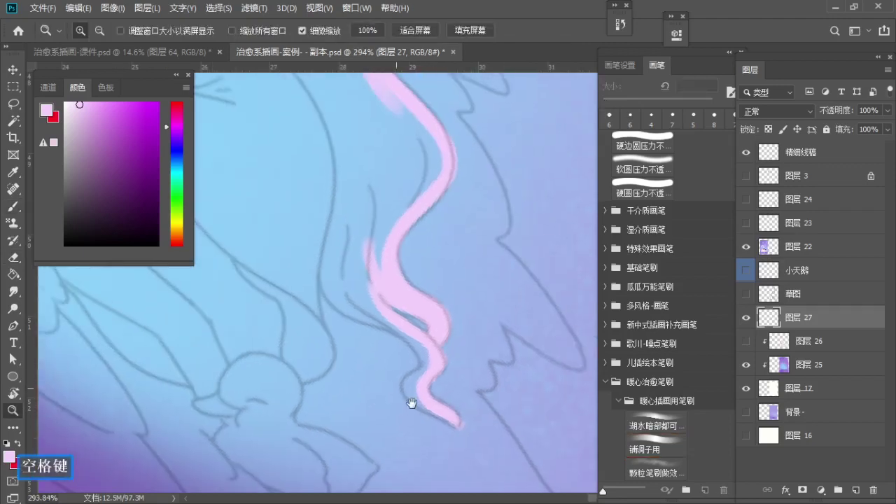
key(z)
drag(371, 306, 406, 313)
key(b)
mouse_move(315, 223)
mouse_down()
mouse_move(364, 316)
mouse_move(357, 301)
mouse_move(430, 358)
mouse_up()
key(ctrl+z)
key(ctrl+z)
key(a)
drag(350, 310, 432, 378)
key(ctrl+z)
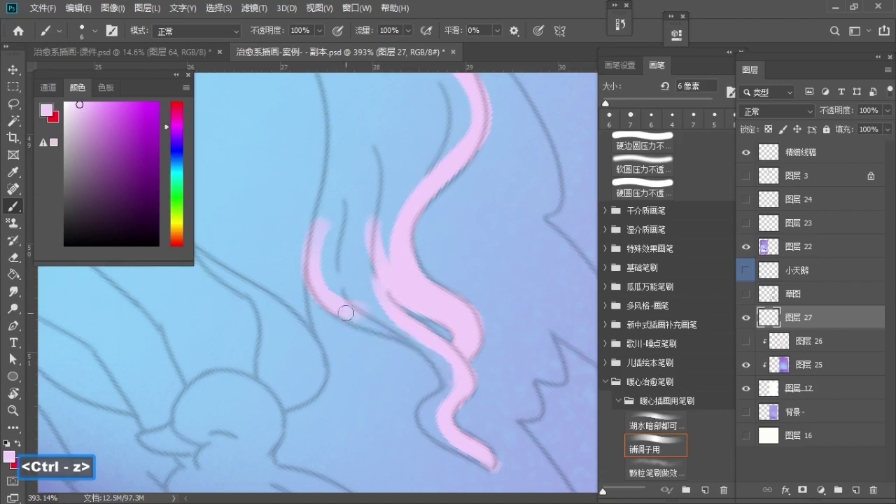
Step: Extend the third strand along the lower hair line until it merges with the strand leading to the tip
drag(346, 313, 445, 395)
key(space)
drag(427, 364, 427, 323)
key(ctrl+z)
drag(344, 273, 451, 364)
key(ctrl+z)
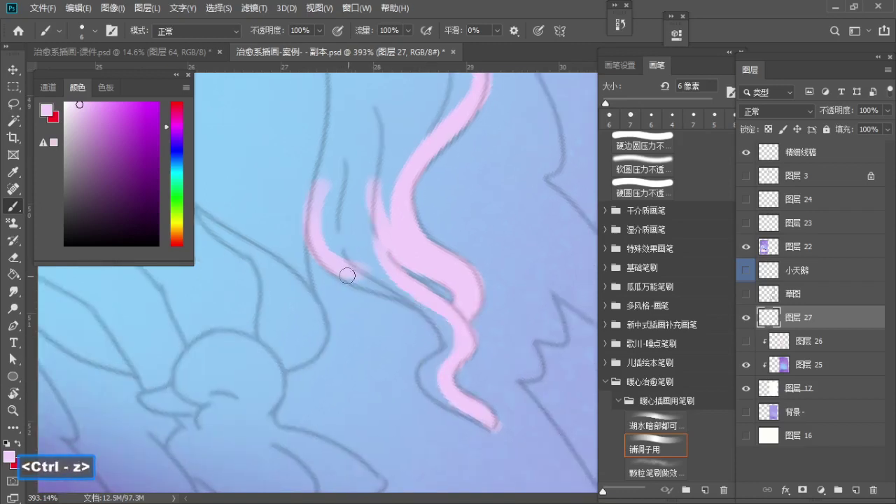
mouse_move(346, 274)
mouse_down()
mouse_move(446, 374)
mouse_move(440, 306)
mouse_move(456, 359)
mouse_up()
key(space)
Step: Paint the bulge on the inner side of the hair tip and fill the gap inside it
key(ctrl+z)
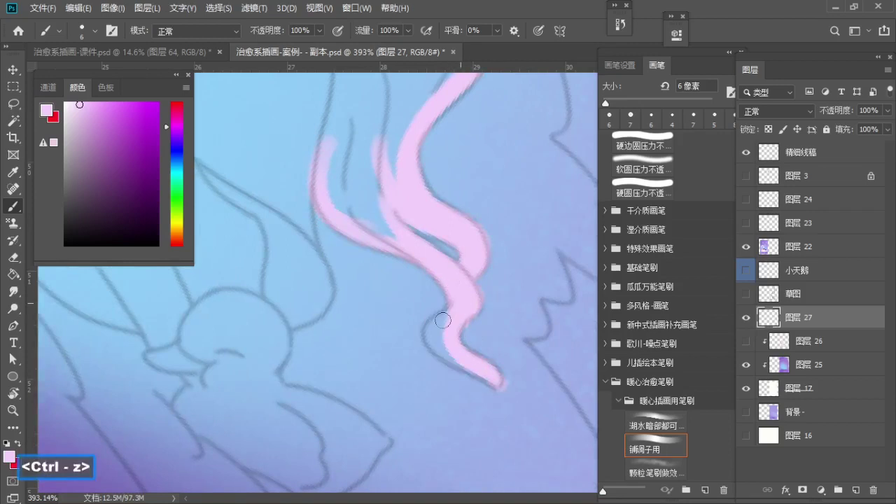
key(ctrl+z)
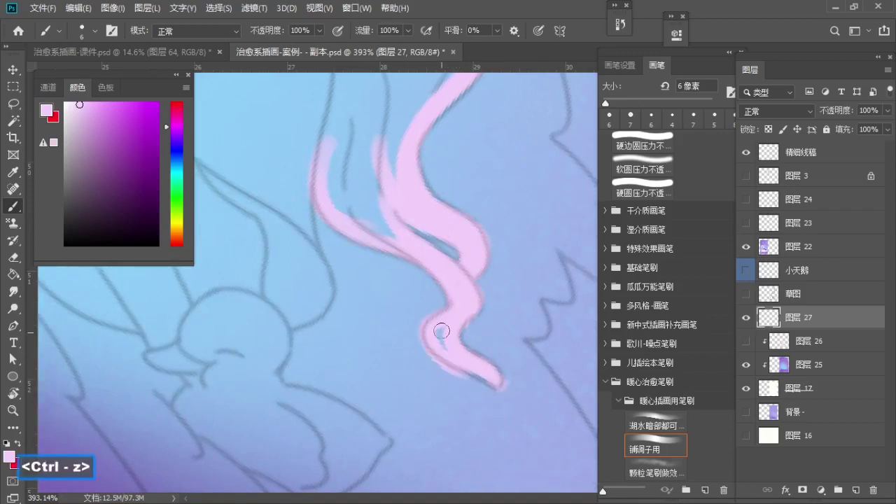
drag(442, 331, 482, 370)
Step: Try a 5 px eraser on the tip's lower edge, undo it and repaint that edge out to a longer point
key(space)
key(z)
mouse_move(449, 310)
mouse_down()
mouse_move(407, 332)
mouse_move(416, 329)
mouse_up()
key(b)
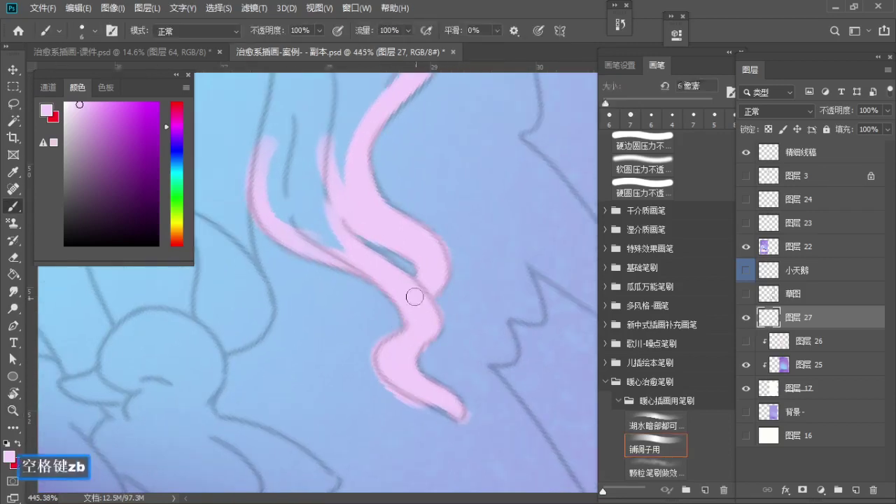
key(e)
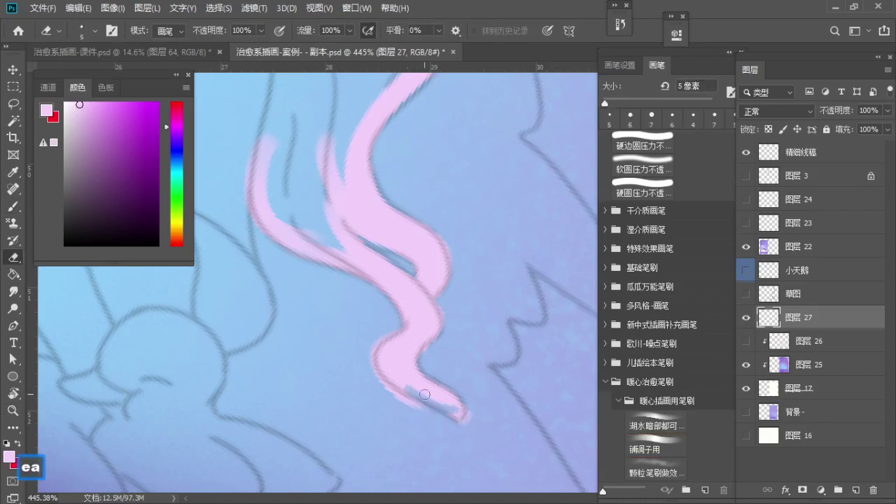
key(ctrl+z)
key(b)
drag(420, 405, 468, 420)
Step: Examine the painted hair edge against the line art from the head down to the tip
key(e)
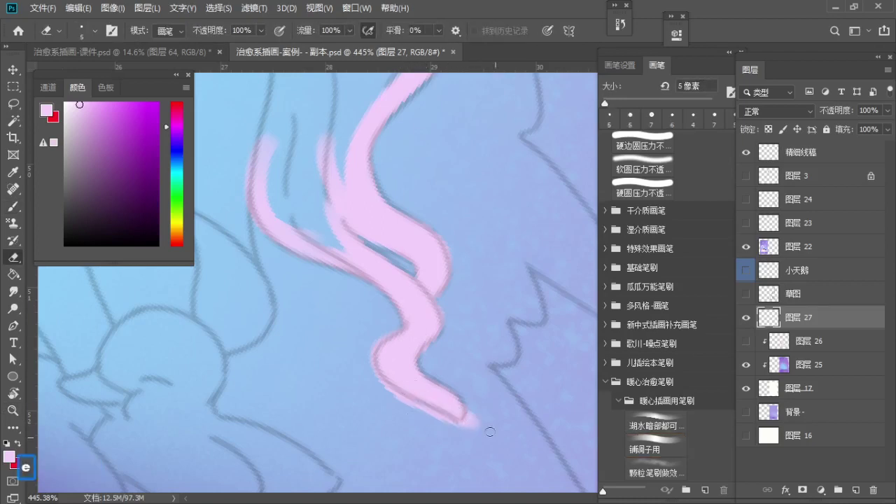
key(z)
key(space)
mouse_move(460, 352)
mouse_down()
mouse_move(451, 340)
mouse_move(445, 374)
mouse_up()
key(z)
key(e)
key(z)
drag(453, 332, 413, 357)
key(space)
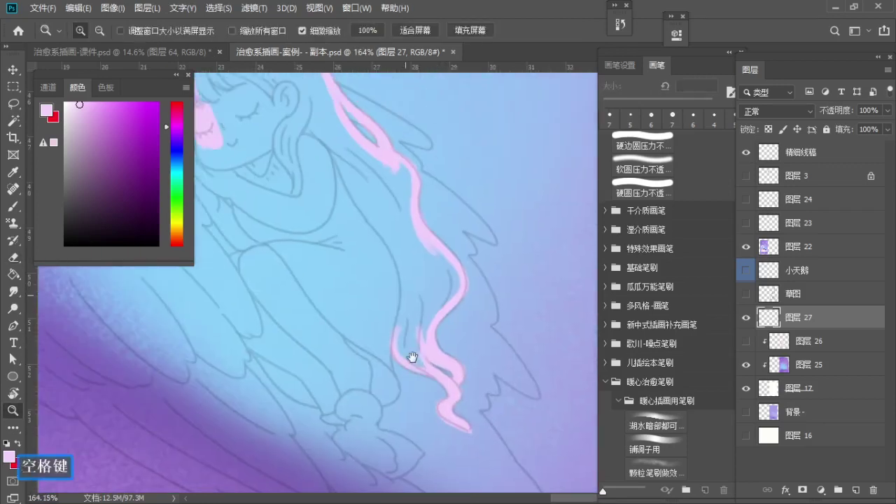
drag(395, 389, 384, 391)
key(z)
drag(405, 335, 377, 343)
key(space)
drag(385, 358, 395, 320)
key(z)
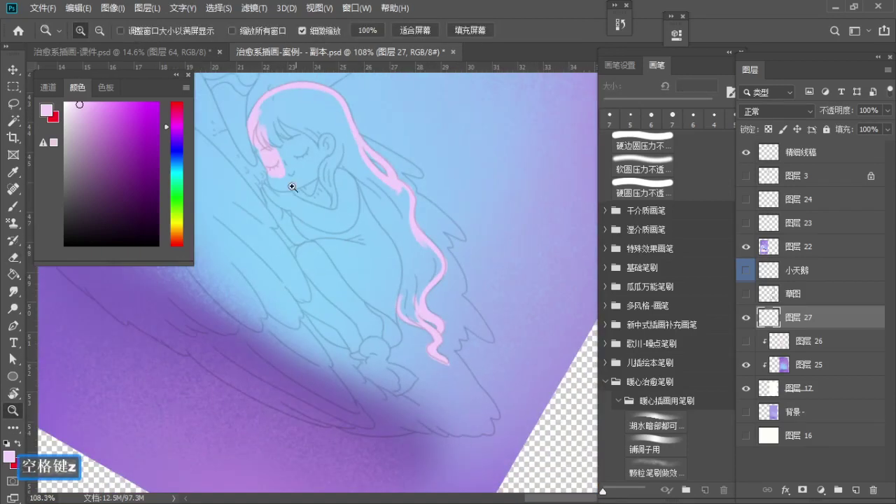
Step: Undo the last mark on the girl's face and enlarge the eraser to 8 px
drag(267, 149, 297, 183)
key(space)
mouse_move(294, 242)
mouse_down()
mouse_move(354, 273)
mouse_move(335, 258)
mouse_move(371, 321)
mouse_up()
key(b)
key(ctrl+z)
key(e)
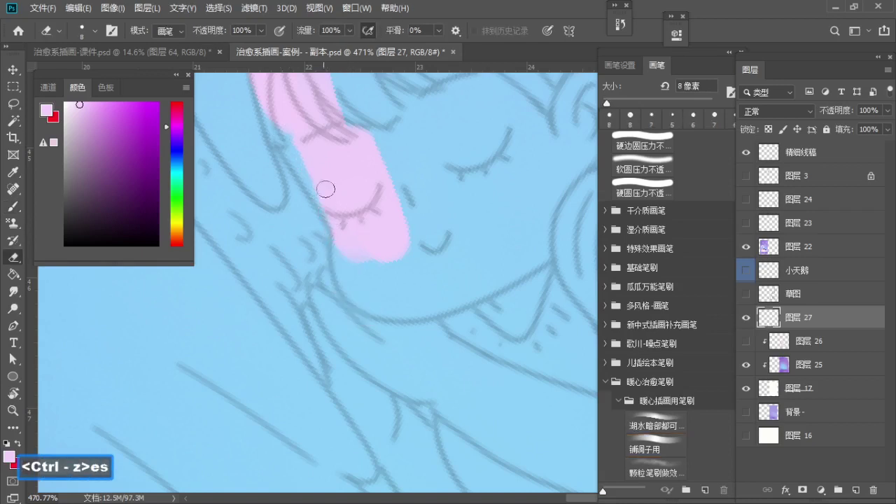
key(ctrl+space)
mouse_move(343, 203)
mouse_down()
mouse_move(308, 174)
mouse_move(329, 308)
mouse_up()
drag(321, 288, 342, 283)
Step: Paint the outer edge of the girl's face from the bangs down to the cheek with a 7 px brush
key(b)
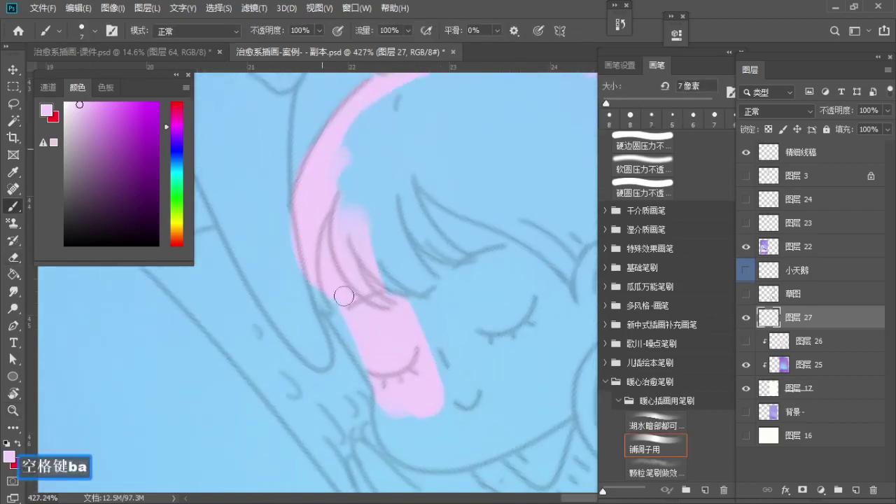
key(ctrl+z)
key(space)
mouse_move(327, 252)
mouse_down()
mouse_move(312, 192)
mouse_move(320, 263)
mouse_up()
key(ctrl+z)
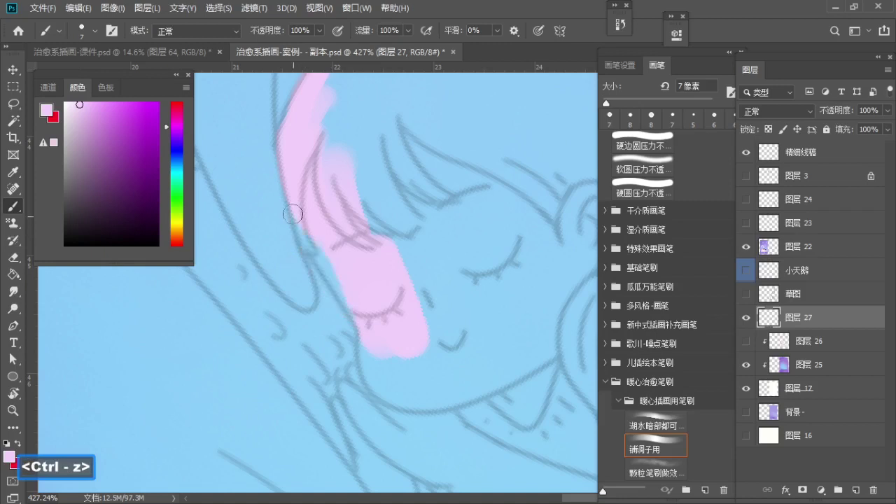
drag(292, 215, 335, 277)
key(ctrl+z)
drag(371, 344, 389, 359)
key(space)
drag(376, 328, 352, 274)
drag(321, 240, 337, 267)
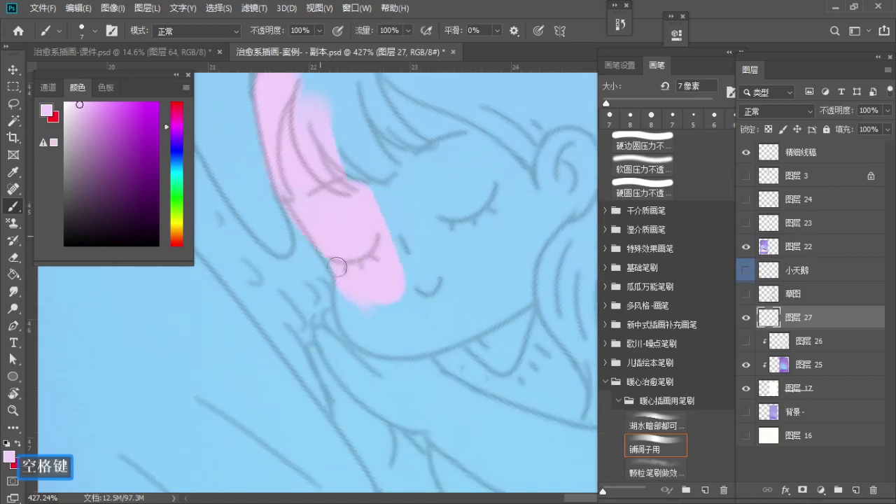
Step: Paint the jaw curve from the cheek to the chin and reduce the brush to 6 px
mouse_move(341, 300)
mouse_down()
mouse_move(390, 348)
mouse_move(376, 306)
mouse_up()
key(space)
key(a)
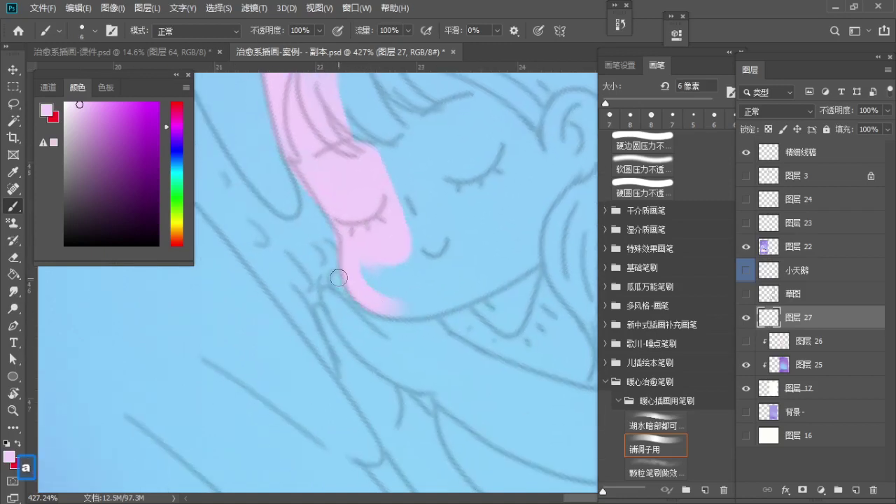
Step: Paint the edges of the clasped hands and forearm with a 5 px brush, redoing strokes that miss the line art
key(ctrl+z)
key(bracketleft)
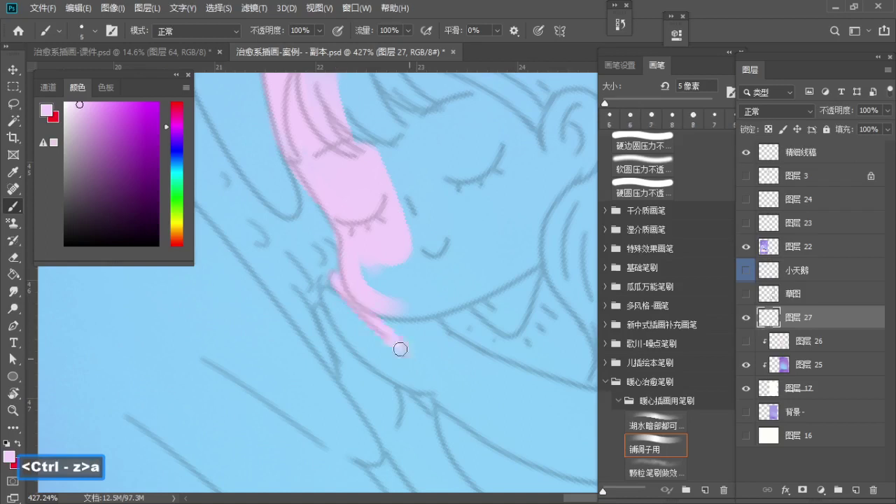
key(ctrl+z)
mouse_move(327, 291)
mouse_down()
mouse_move(413, 382)
mouse_move(462, 385)
mouse_up()
key(ctrl+z)
key(ctrl+z)
drag(324, 287, 455, 385)
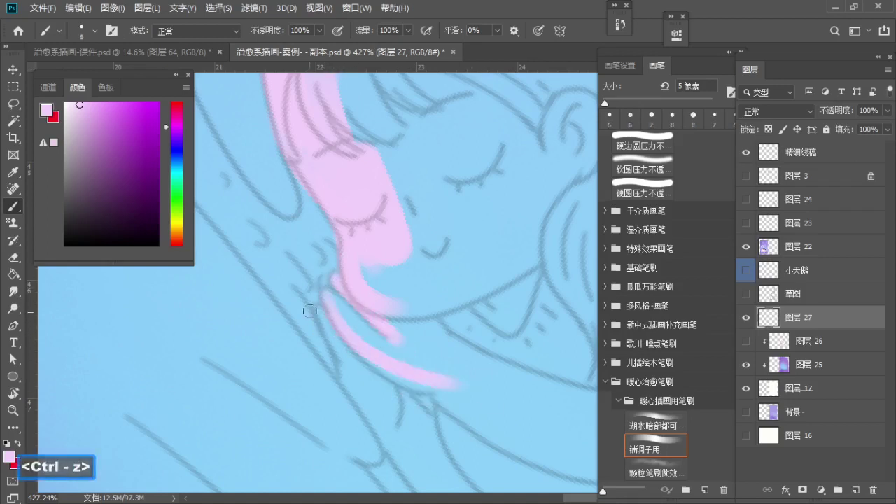
drag(310, 311, 381, 434)
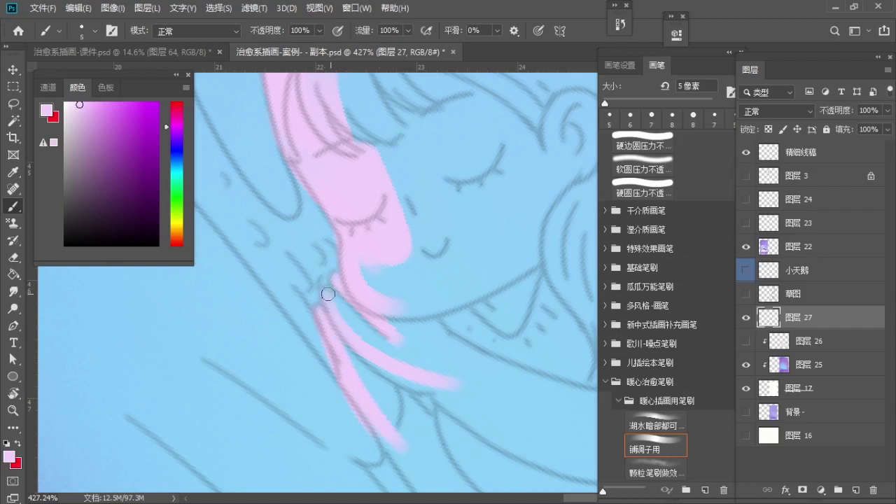
Step: Fill the gap between the strokes on the hand and forearm and tidy the outer hand edge
key(z)
drag(357, 301, 330, 293)
key(space)
mouse_move(354, 311)
mouse_down()
mouse_move(296, 224)
mouse_move(328, 244)
mouse_up()
key(z)
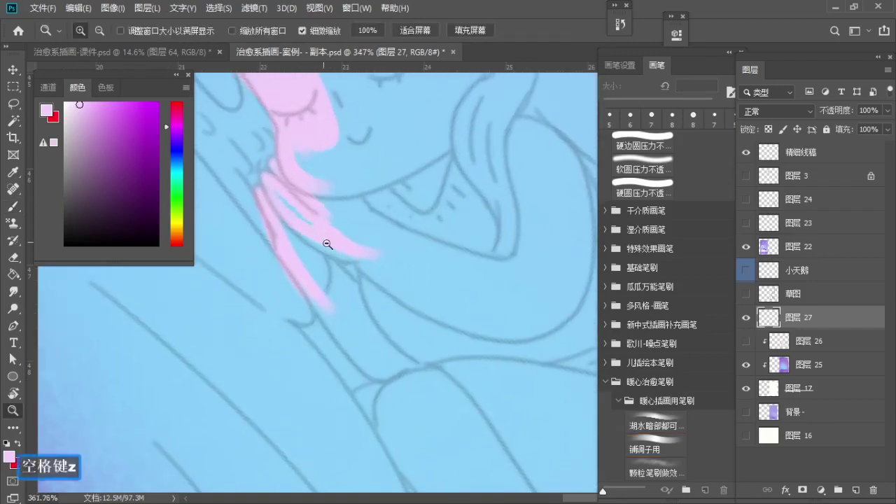
key(b)
key(e)
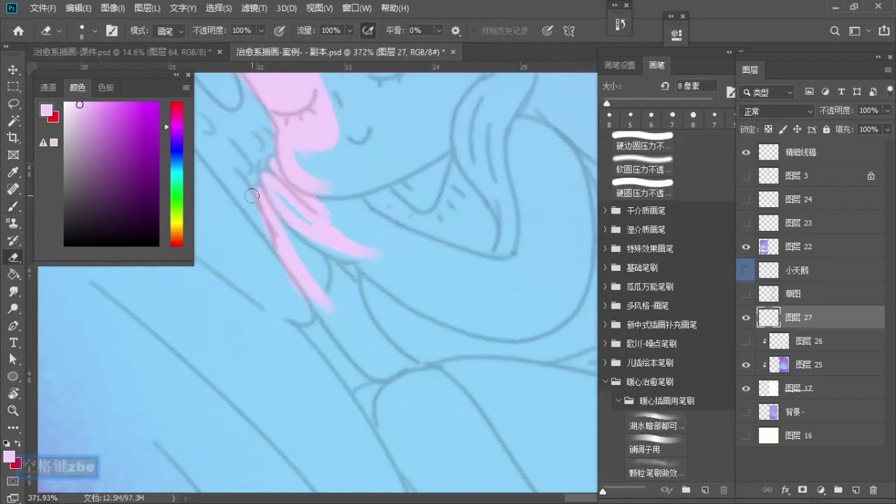
Step: Extend the front edge of the girl's arm down to the knee and paint along the knee's upper line with a 7–8 px brush
key(b)
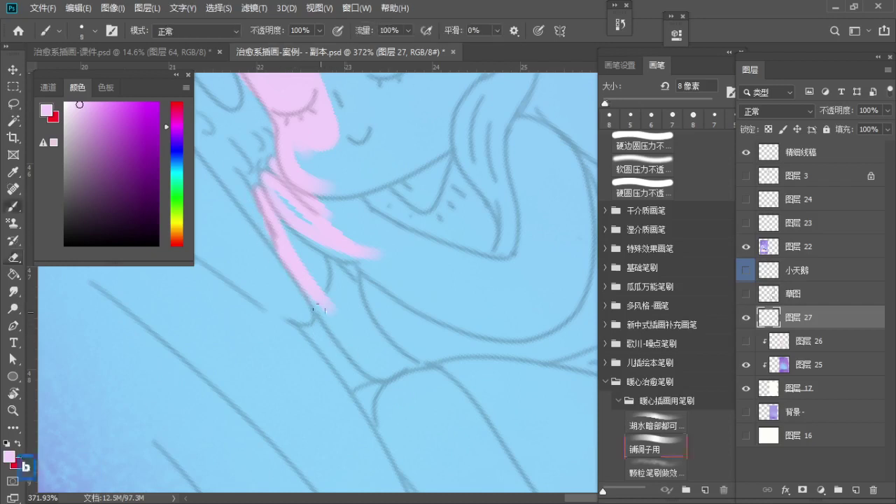
drag(324, 299, 385, 385)
key(ctrl+z)
drag(340, 330, 412, 381)
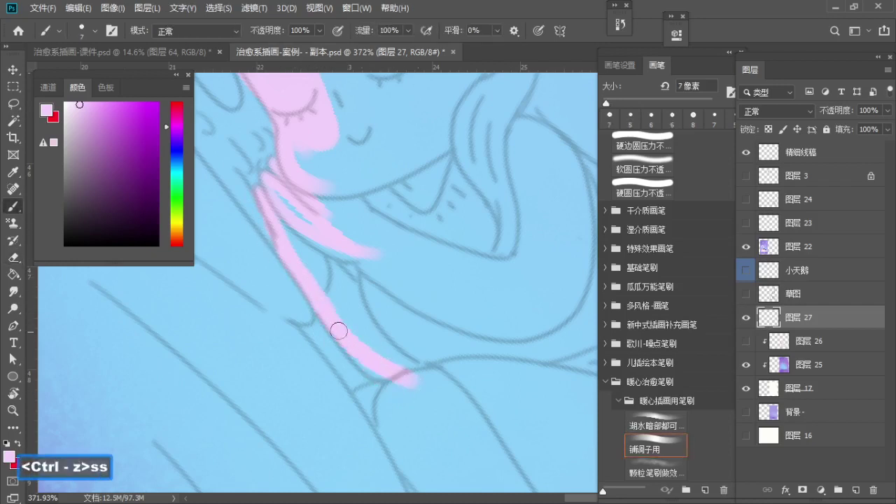
mouse_move(350, 350)
mouse_down()
mouse_move(408, 404)
mouse_move(341, 296)
mouse_move(408, 283)
mouse_up()
key(space)
key(s)
key(ctrl+z)
drag(312, 297, 439, 267)
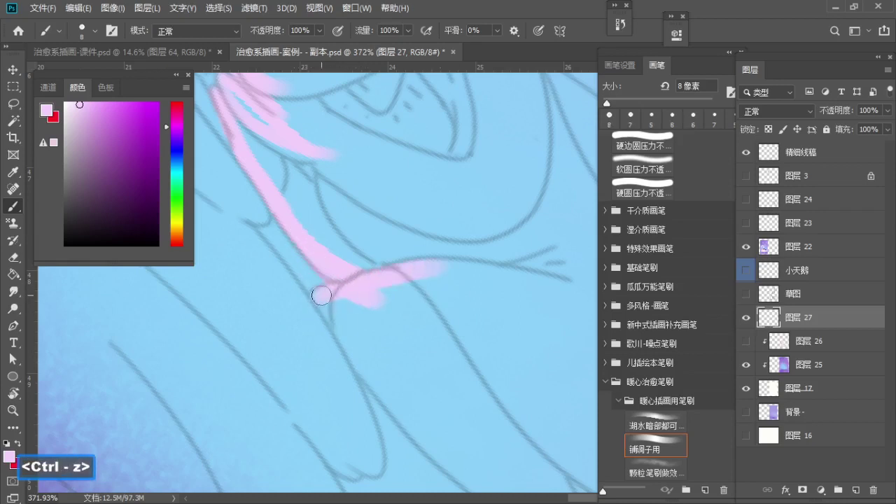
Step: Paint the edge running down from the knee and continue it along the swan's feather tip with an 8 px brush
drag(321, 295, 463, 445)
key(z)
key(space)
mouse_move(390, 381)
mouse_down()
mouse_move(276, 278)
mouse_move(288, 282)
mouse_up()
key(b)
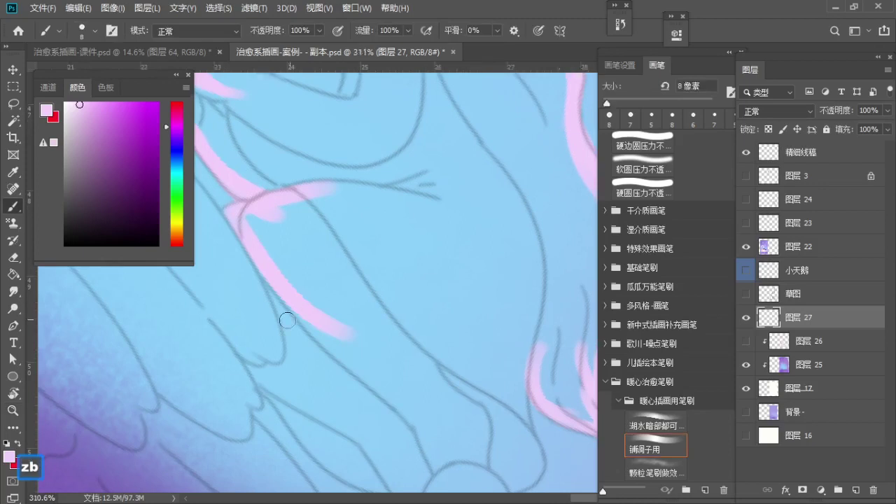
drag(252, 247, 299, 395)
key(space)
drag(285, 320, 326, 294)
key(ctrl+z)
drag(296, 229, 320, 361)
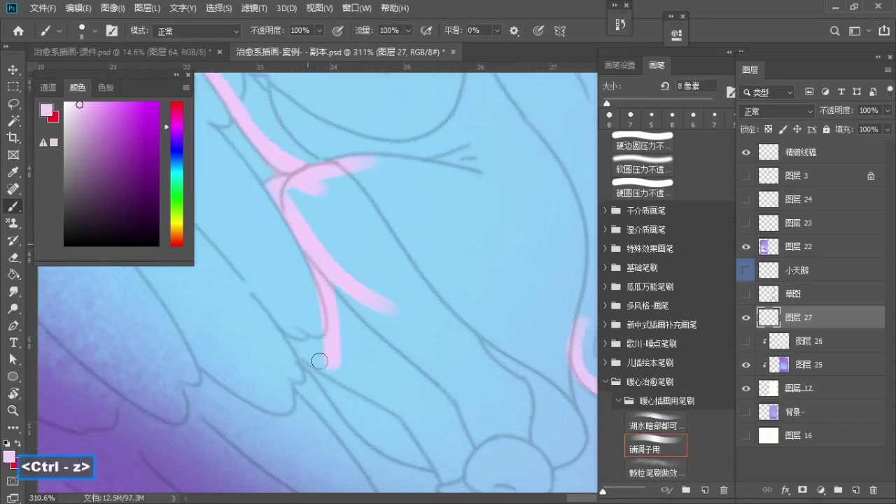
key(ctrl+z)
mouse_move(311, 243)
mouse_down()
mouse_move(327, 325)
mouse_move(311, 343)
mouse_move(370, 392)
mouse_up()
Step: Paint the pointed corner of the dress beneath the feather tip with a 4–5 px brush
key(z)
key(b)
key(ctrl+z)
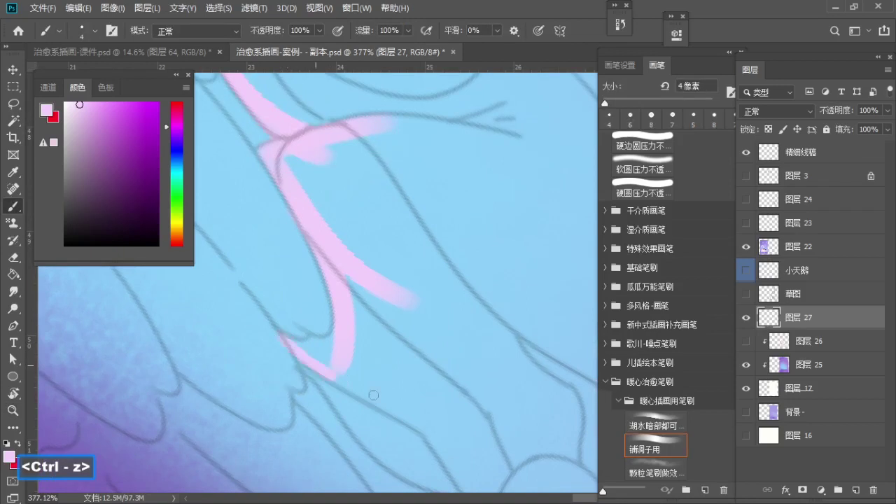
key(z)
key(space)
mouse_move(339, 342)
mouse_down()
mouse_move(297, 344)
mouse_move(264, 298)
mouse_move(337, 304)
mouse_up()
key(z)
key(b)
key(s)
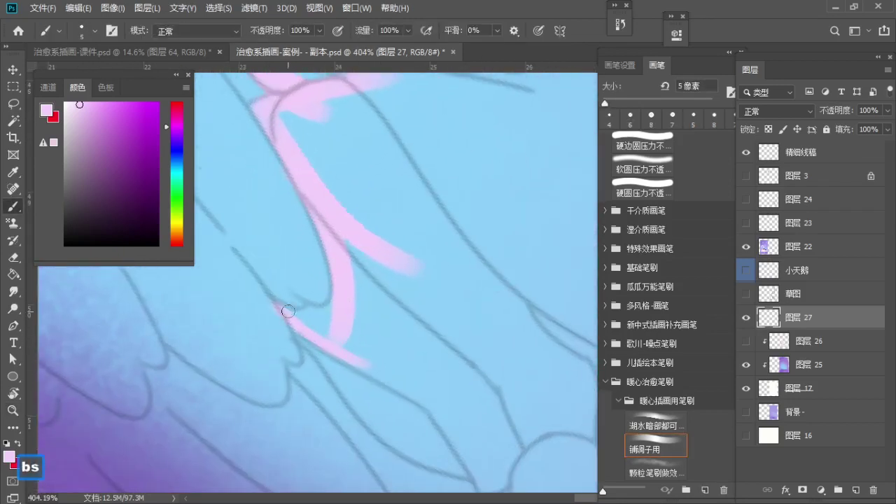
key(e)
key(b)
mouse_move(272, 309)
mouse_down()
mouse_move(286, 323)
mouse_move(299, 277)
mouse_move(292, 266)
mouse_move(272, 307)
mouse_move(282, 305)
mouse_up()
key(ctrl+z)
Step: Fill the dress corner between the feather tip and the side edge, using a brush of up to 7 px
key(space)
key(b)
key(s)
key(z)
key(space)
key(b)
key(s)
key(a)
drag(280, 348, 282, 350)
key(ctrl+z)
key(a)
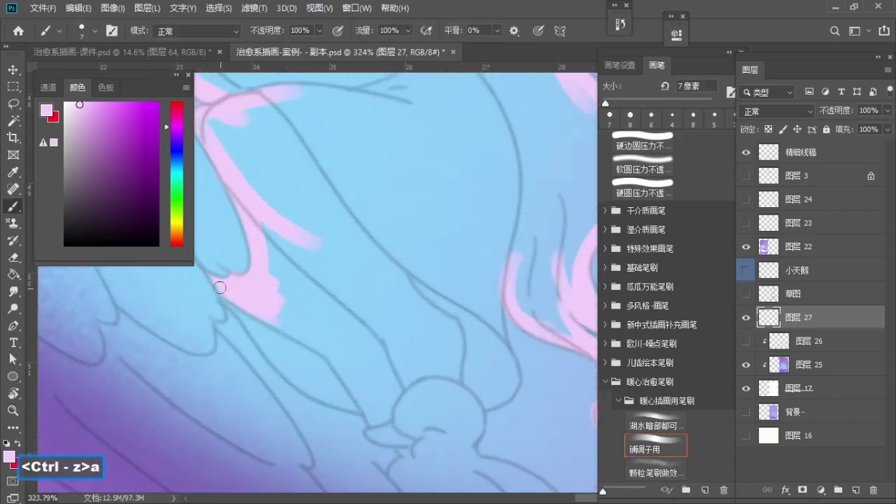
Step: Paint the lower curve of the dress from the corner to the small bird's head, starting with a 6 px brush
drag(220, 288, 295, 372)
key(ctrl+z)
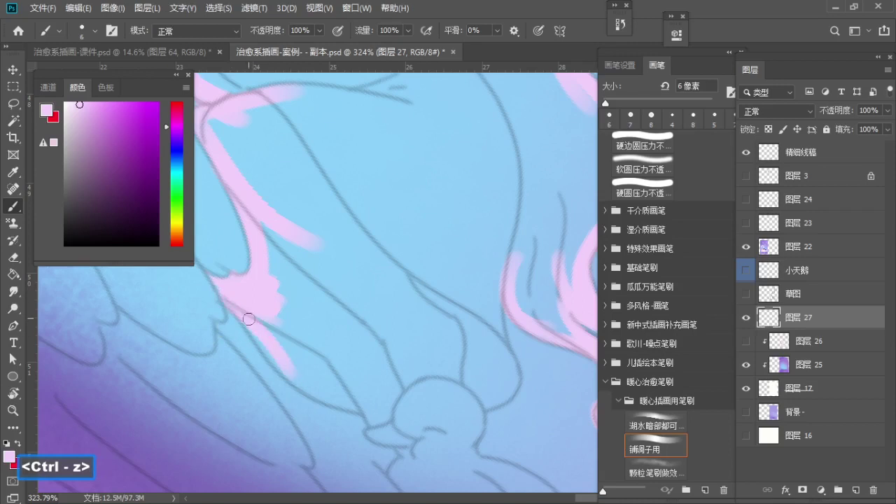
drag(249, 319, 315, 376)
key(ctrl+z)
mouse_move(249, 320)
mouse_down()
mouse_move(373, 386)
mouse_move(315, 364)
mouse_move(296, 334)
mouse_move(309, 343)
mouse_up()
key(bracketright)
key(s)
key(z)
key(b)
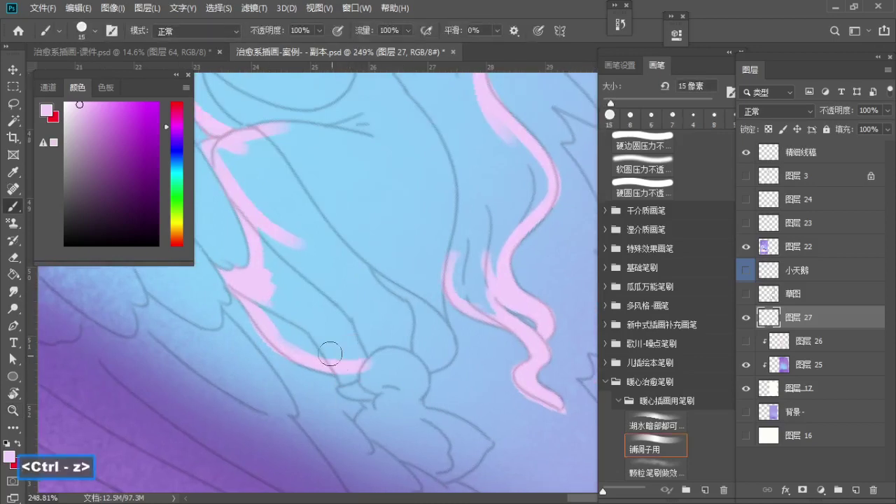
Step: Paint the hem edge beside the small bird's head and fill the lower dress with a 25 px brush
drag(339, 314, 371, 366)
key(b)
key(s)
key(s)
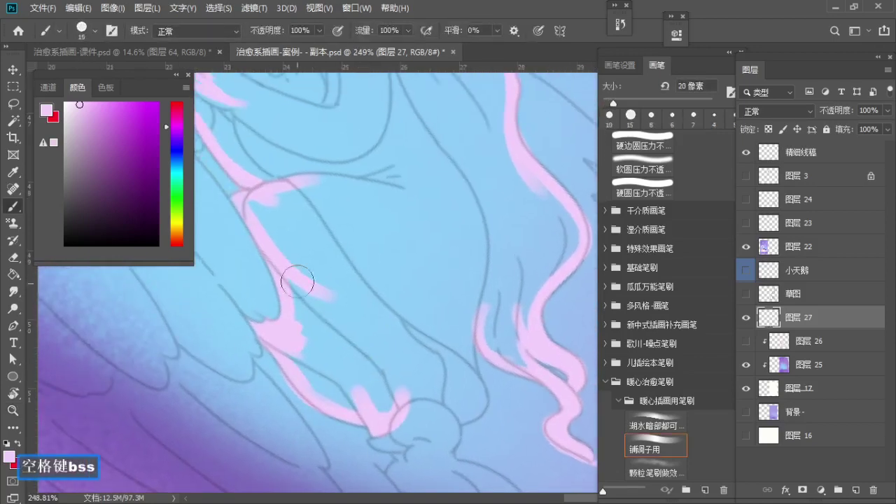
key(s)
mouse_move(301, 276)
mouse_down()
mouse_move(299, 343)
mouse_move(371, 400)
mouse_move(320, 380)
mouse_move(405, 379)
mouse_up()
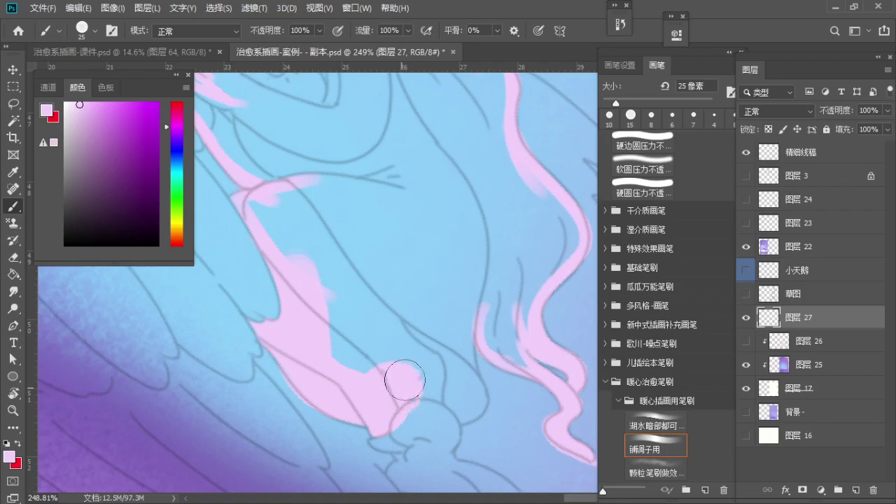
Step: Paint the hem over the small bird's head and its rounded end near the hair, reducing the brush to 10 px
mouse_move(455, 391)
mouse_down()
mouse_move(444, 397)
mouse_move(400, 360)
mouse_up()
key(a)
key(a)
key(a)
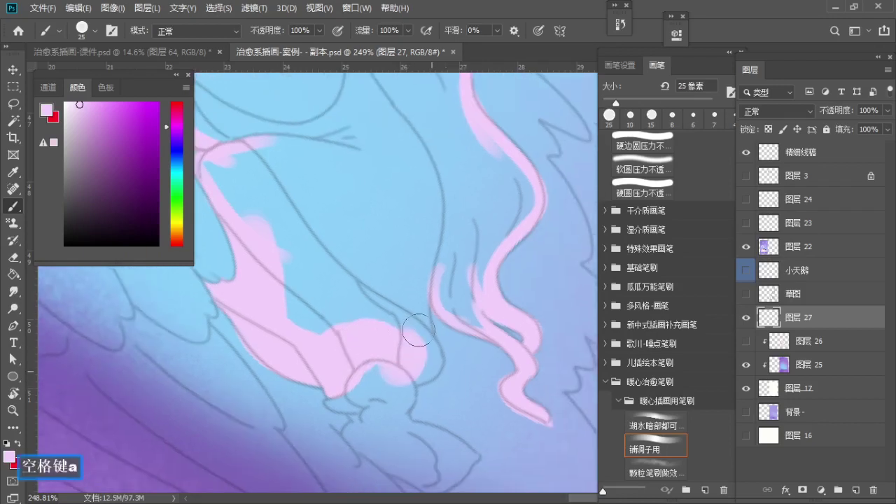
drag(383, 295, 420, 374)
key(ctrl+z)
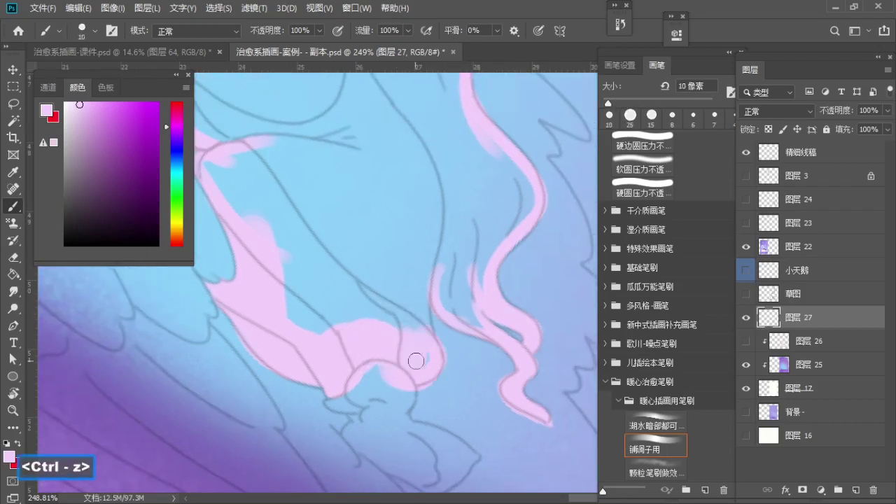
key(ctrl+z)
key(ctrl+z)
Step: Paint a 15 px stroke upward from the rounded hem along the back of the dress to close the outline against the hair
mouse_move(421, 329)
mouse_down()
mouse_move(429, 375)
mouse_move(399, 360)
mouse_move(378, 380)
mouse_move(372, 269)
mouse_up()
key(b)
key(s)
key(s)
key(ctrl+z)
key(a)
drag(367, 377, 374, 250)
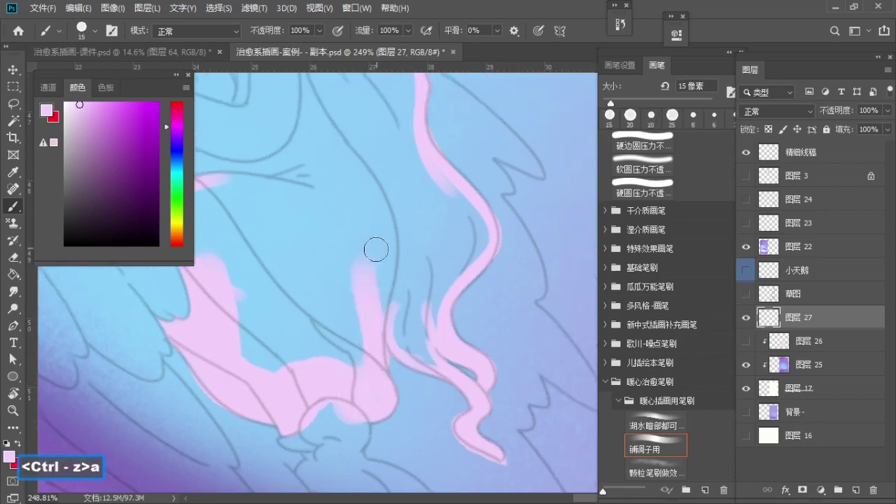
Step: Fill the closed outline of the girl with the lilac-pink colour using the Paint Bucket
key(z)
mouse_move(397, 289)
mouse_down()
mouse_move(370, 296)
mouse_move(413, 325)
mouse_move(381, 302)
mouse_up()
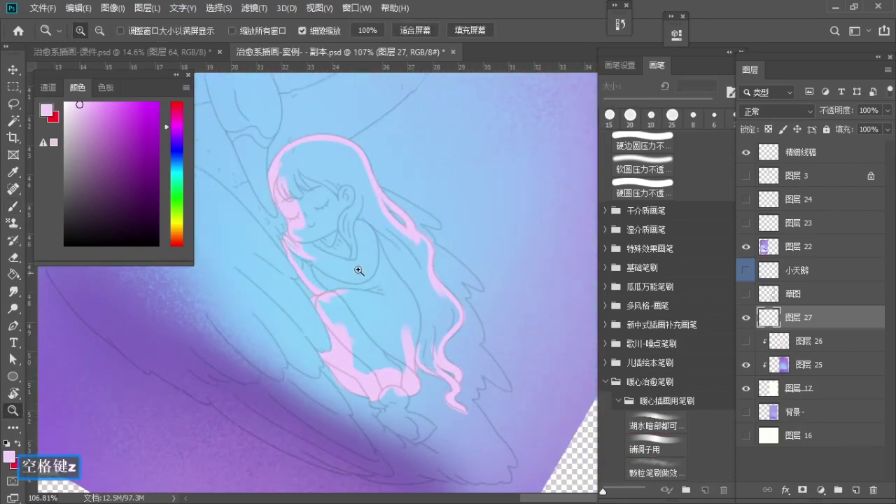
key(g)
click(339, 218)
Step: Paint over the unfilled blue patches in the bangs and face with a 20–25 px brush
key(z)
drag(318, 168, 342, 183)
key(b)
key(s)
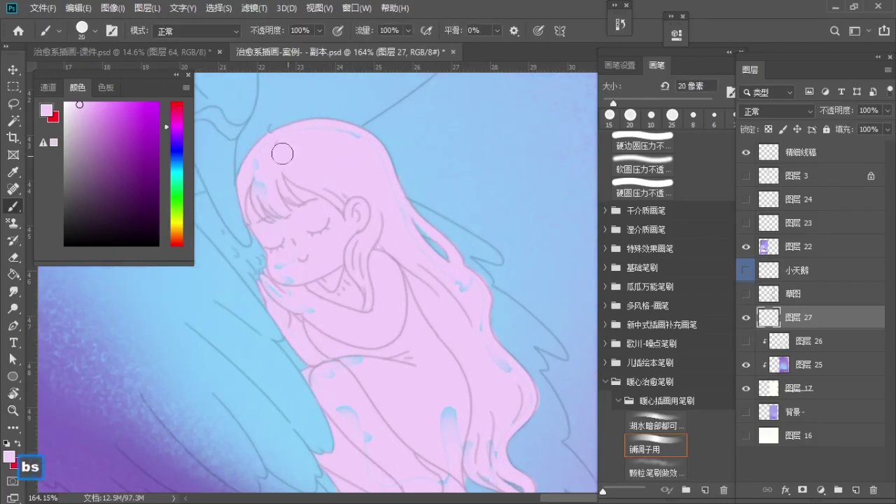
key(z)
drag(273, 161, 301, 173)
key(b)
key(a)
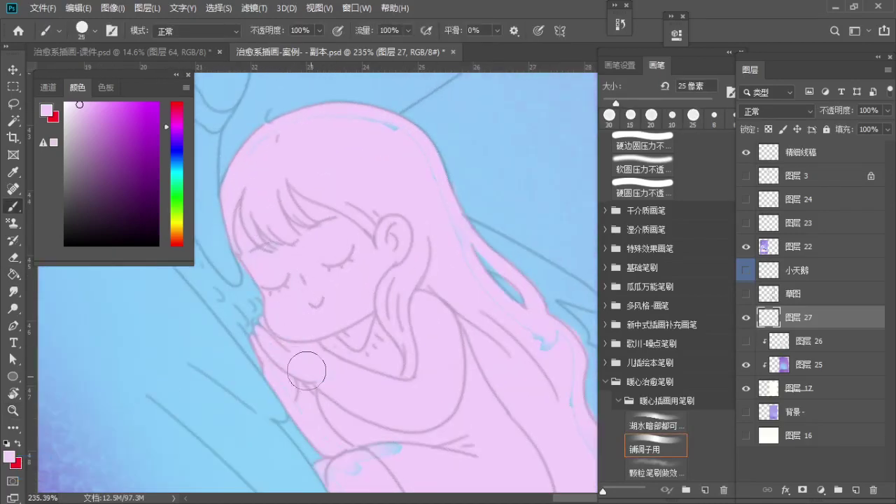
Step: Paint over the unfilled patches on the arm and knee with a 20–25 px brush
key(space)
mouse_move(306, 372)
mouse_down()
mouse_move(318, 273)
mouse_move(301, 282)
mouse_up()
key(z)
drag(301, 277, 321, 281)
key(b)
key(a)
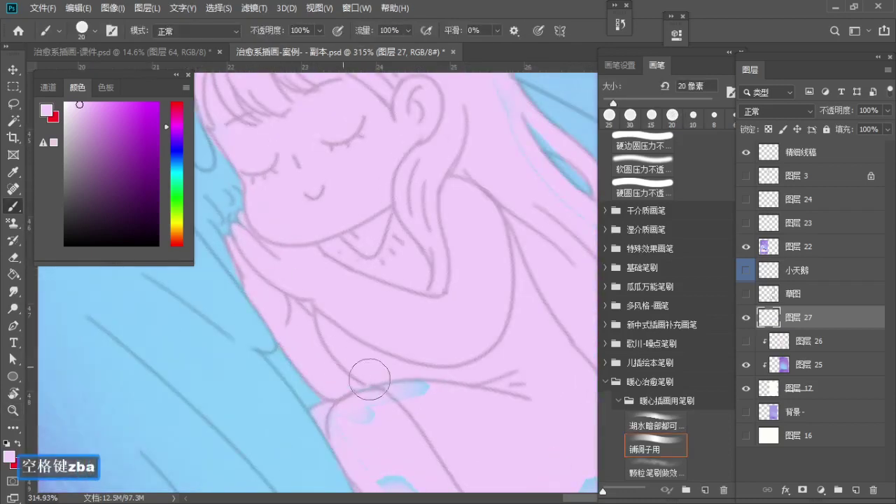
key(ctrl+z)
drag(383, 375, 352, 315)
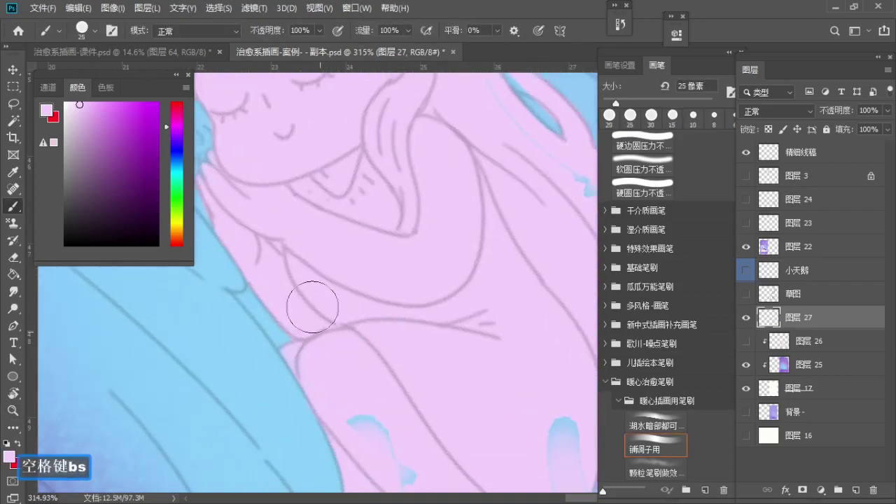
Step: Paint over the unfilled patches in the lower dress, enlarging the brush to 30 px
mouse_move(364, 422)
mouse_down()
mouse_move(297, 256)
mouse_move(264, 247)
mouse_up()
key(bracketright)
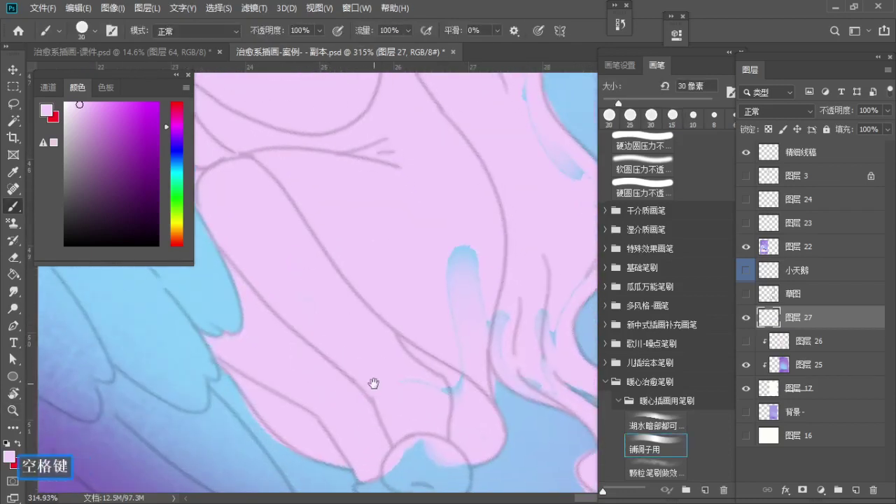
drag(373, 383, 330, 296)
key(bracketleft)
key(ctrl+z)
drag(410, 216, 360, 289)
Step: Paint over the unfilled slivers in the lower hair strands, reducing the brush to 10 px
key(bracketleft)
key(bracketleft)
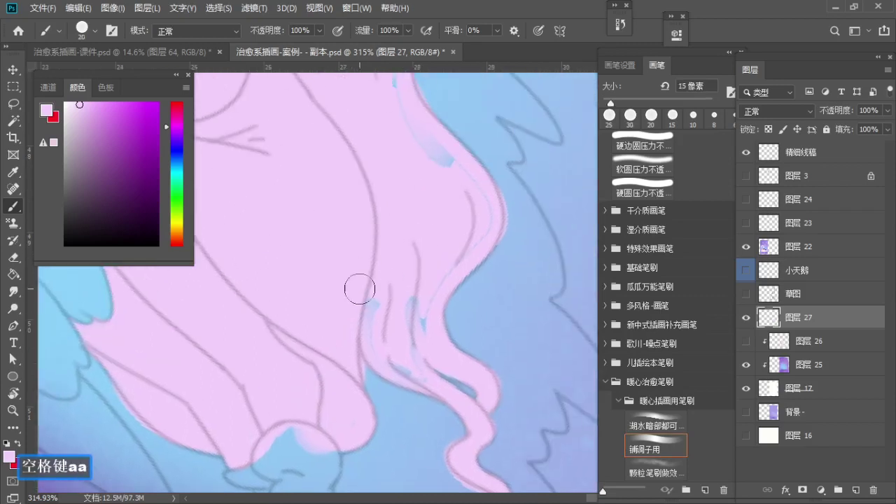
key(bracketleft)
key(bracketleft)
mouse_move(419, 319)
mouse_down()
mouse_move(430, 289)
mouse_move(415, 282)
mouse_up()
key(b)
mouse_move(420, 315)
mouse_down()
mouse_move(359, 238)
mouse_move(392, 388)
mouse_up()
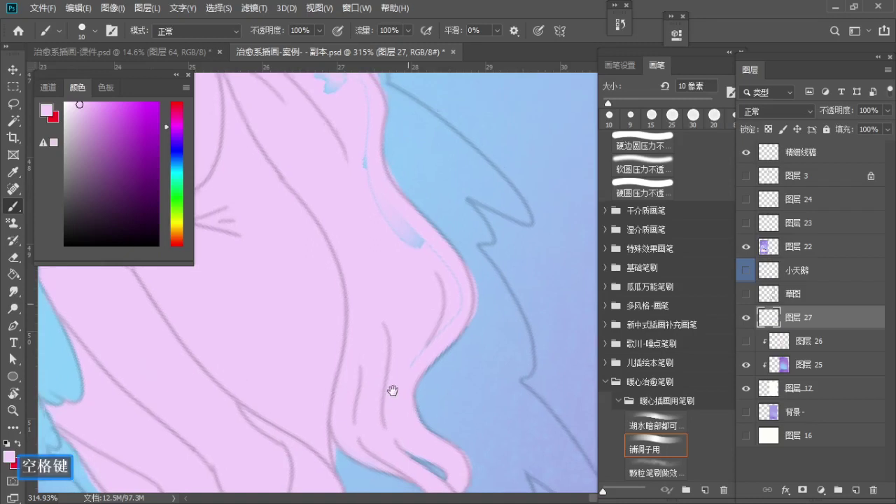
Step: Paint over the unfilled seam and patches along the long wavy hair with a brush of up to 25 px
key(b)
key(s)
mouse_move(451, 283)
mouse_down()
mouse_move(440, 350)
mouse_move(465, 408)
mouse_up()
key(bracketright)
key(b)
key(s)
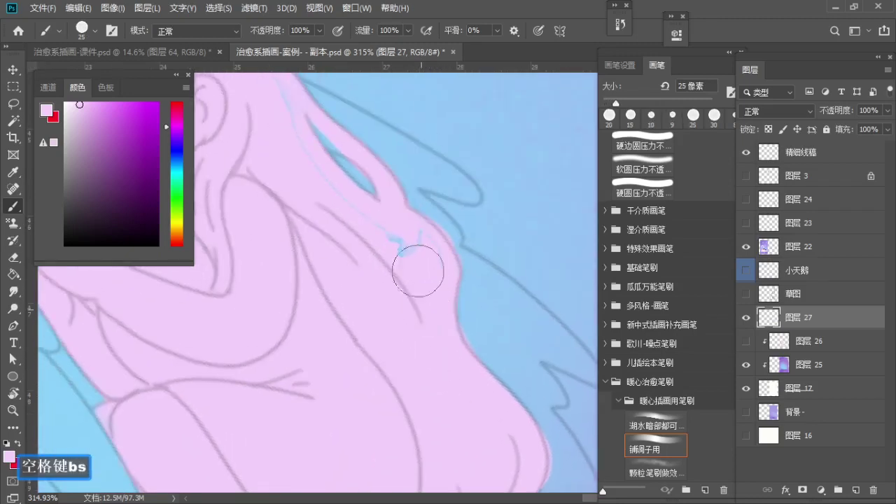
drag(391, 254, 428, 325)
key(b)
drag(424, 329, 438, 355)
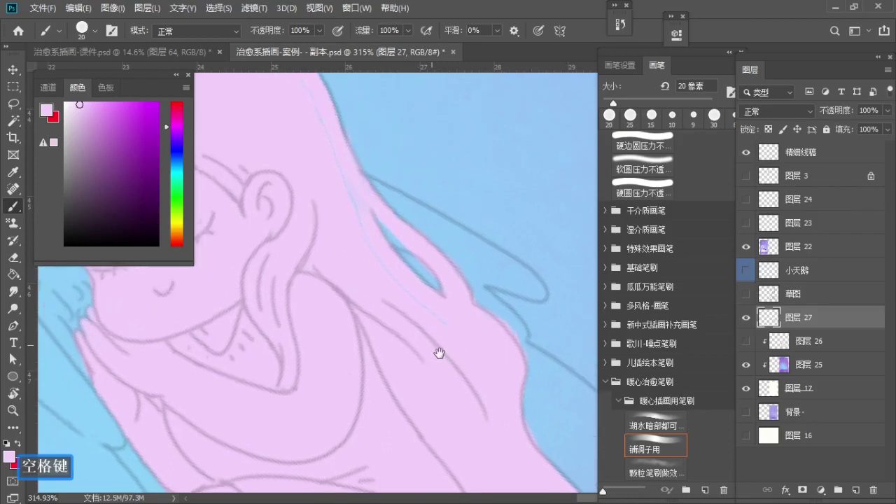
Step: Paint over the unfilled seam in the long hair beside the shoulder with a 15–20 px brush
key(bracketright)
mouse_move(383, 281)
mouse_down()
mouse_move(460, 396)
mouse_move(423, 337)
mouse_up()
key(bracketleft)
key(bracketleft)
drag(409, 278, 434, 314)
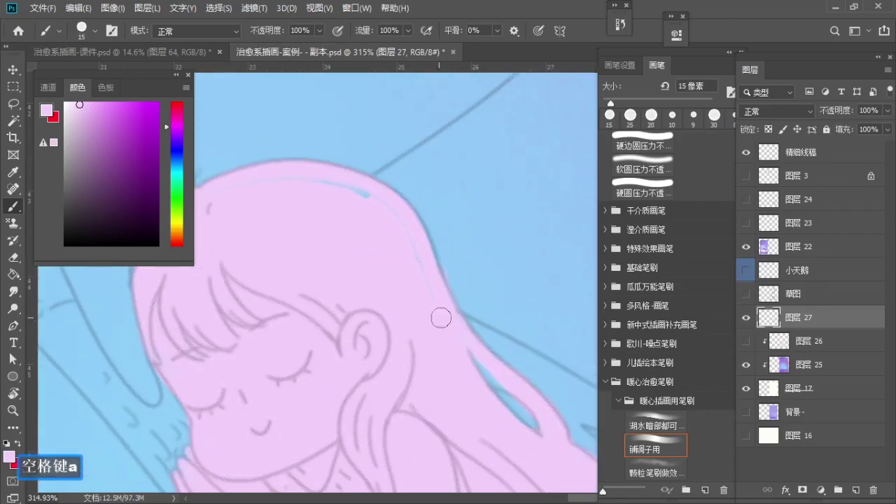
Step: Paint over the thin unfilled seam across the crown of the girl's hair with a 7–9 px brush
key(bracketleft)
key(bracketleft)
key(bracketleft)
key(bracketleft)
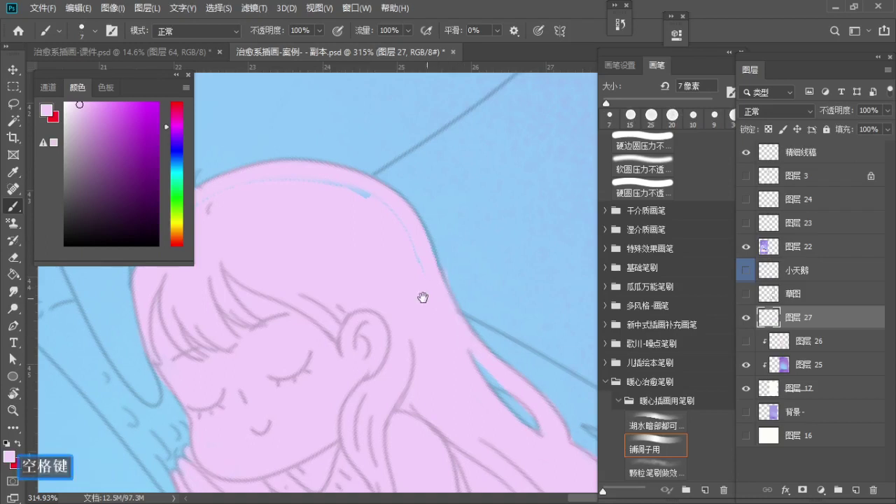
drag(403, 231, 481, 269)
key(bracketright)
key(bracketright)
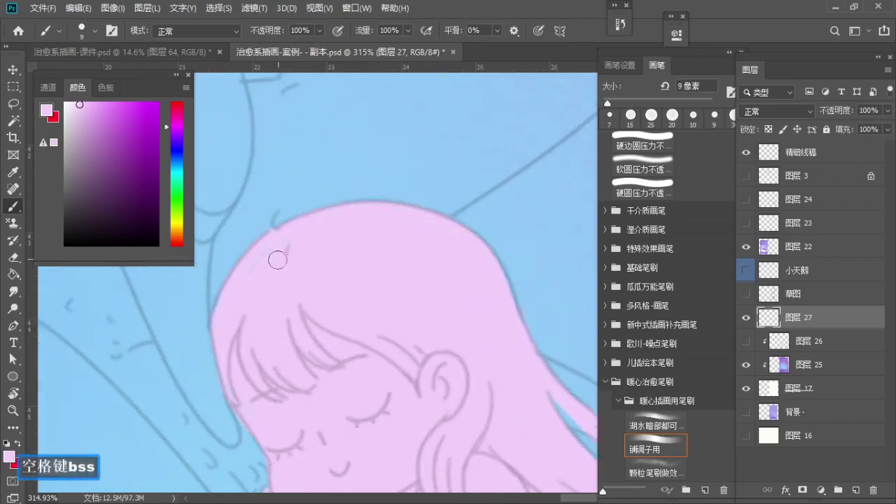
key(bracketright)
key(bracketright)
Step: Tidy the outer edge of the girl's hair with a 6 px eraser
key(z)
drag(354, 270, 343, 315)
drag(343, 315, 292, 248)
drag(414, 217, 461, 247)
key(b)
key(e)
key(a)
key(a)
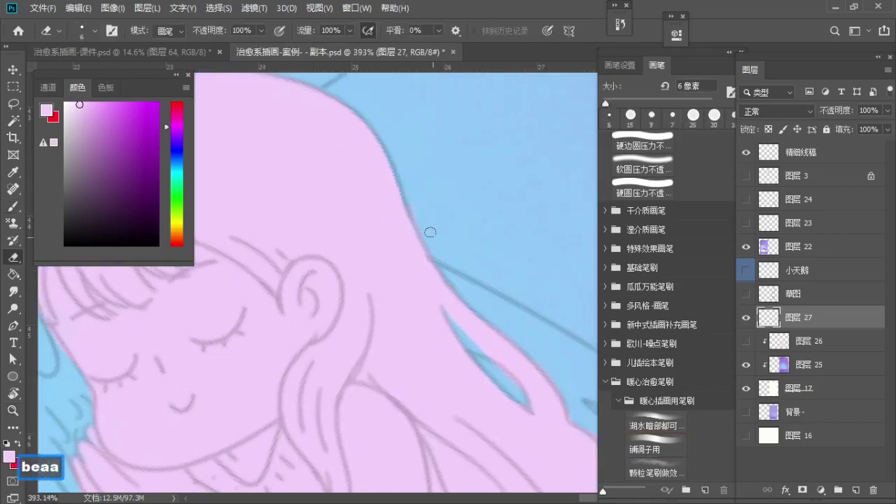
key(z)
drag(432, 215, 349, 259)
drag(396, 278, 429, 262)
key(z)
mouse_move(400, 252)
mouse_down()
mouse_move(343, 281)
mouse_move(410, 274)
mouse_move(439, 297)
mouse_up()
Step: Show the swan's base color layer 图层 26 and make it active
key(r)
click(191, 31)
key(z)
key(b)
click(746, 342)
key(z)
scroll(440, 297, up, 3)
key(b)
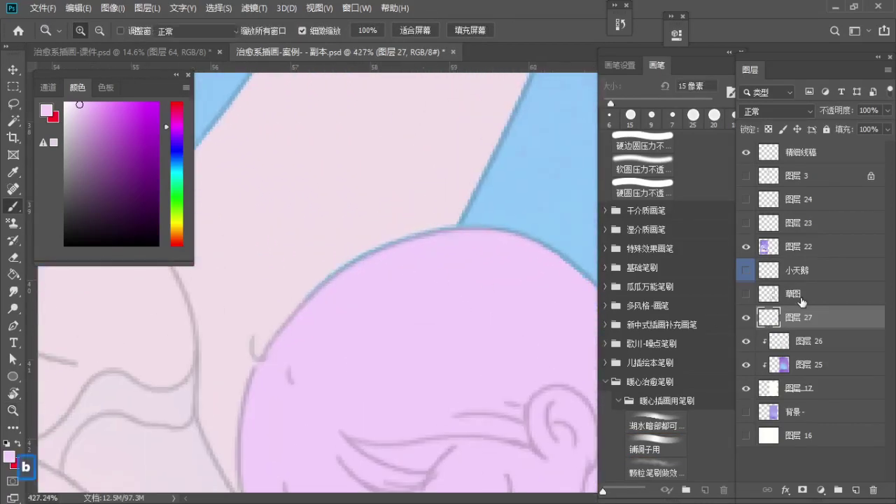
click(800, 296)
click(809, 340)
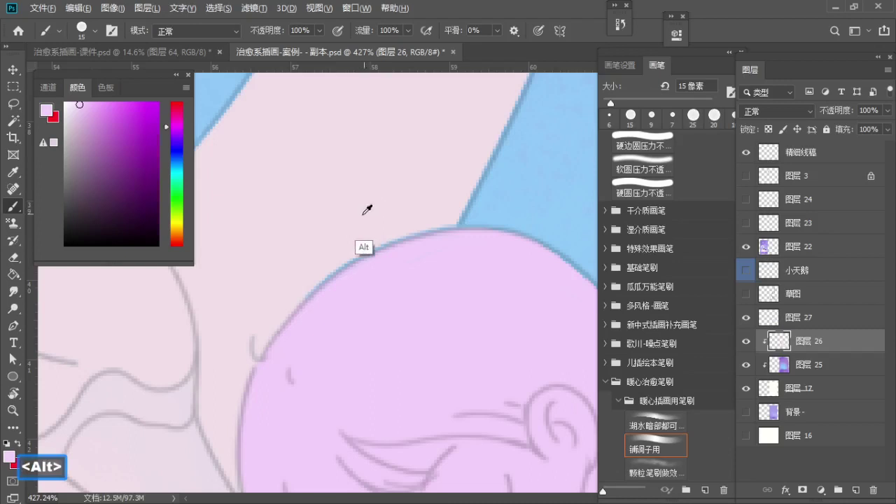
Step: Sample the swan's pale pink and paint over the blue gap between its neck and the girl's head with a 20 px brush
alt+click(369, 235)
key(s)
drag(377, 240, 412, 224)
key(z)
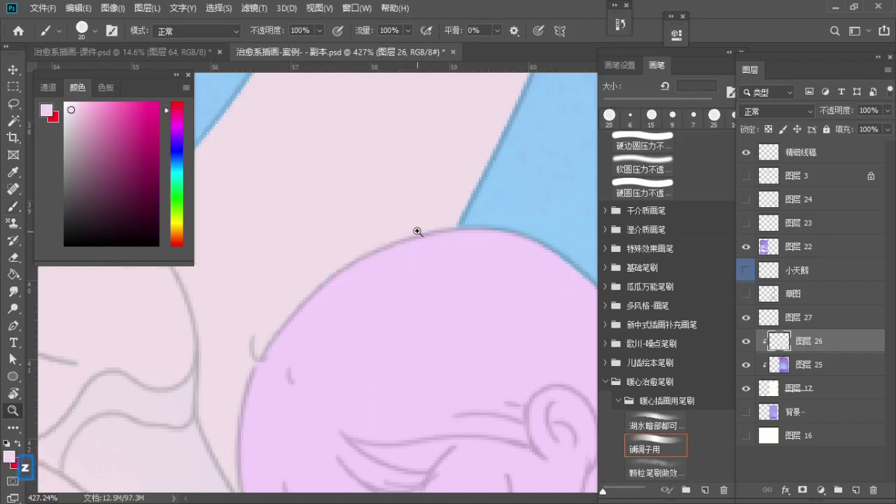
Step: Fill the remaining gaps in the swan's base along the girl's flowing hair with a 30–40 px brush
scroll(344, 290, down, 7)
key(space)
mouse_move(355, 318)
mouse_down()
mouse_move(330, 313)
mouse_move(354, 322)
mouse_up()
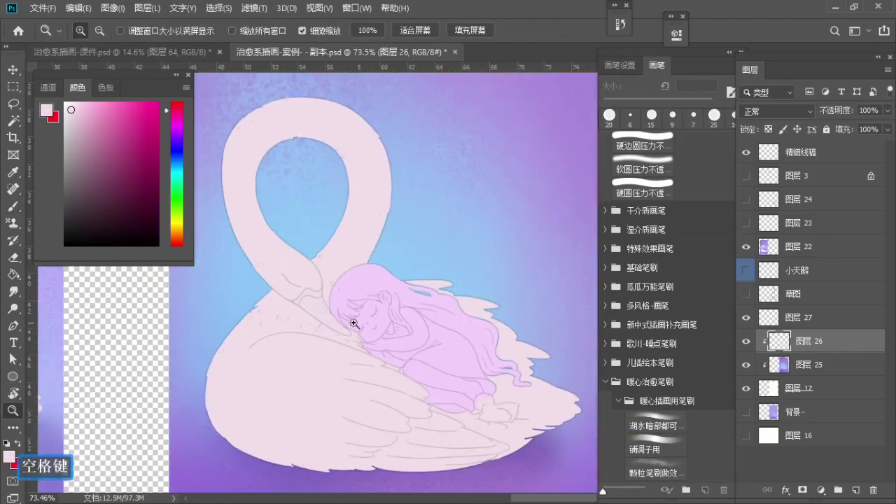
drag(455, 299, 504, 301)
key(b)
key(s)
key(s)
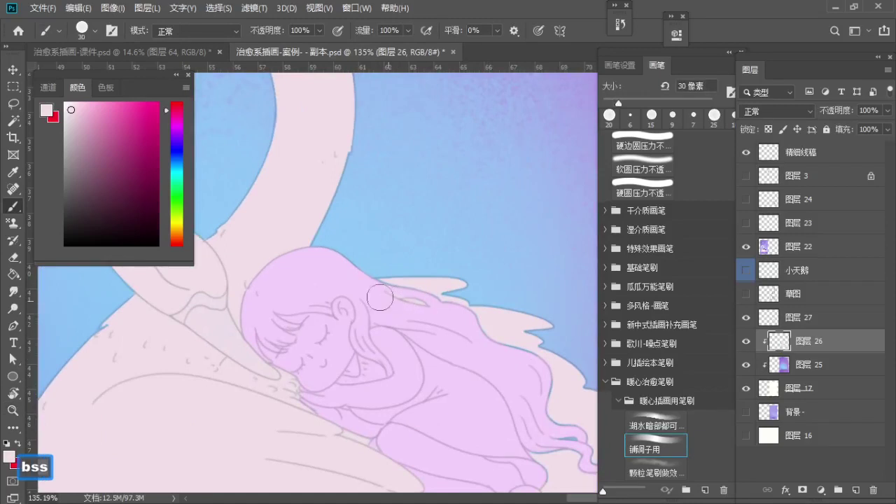
key(s)
drag(423, 306, 399, 299)
drag(460, 343, 407, 338)
key(s)
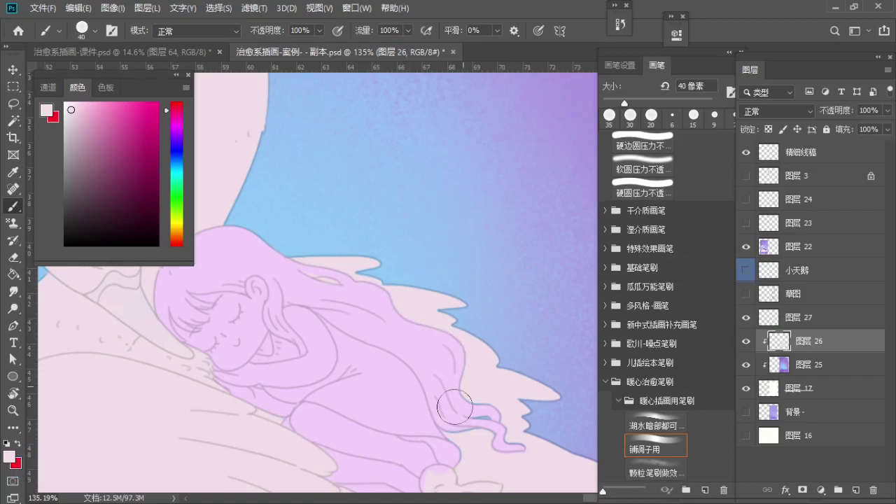
Step: Paint the pale pink swan base around the hair ends, feet and hands, enlarging the brush to 60 px
drag(455, 406, 420, 339)
key(s)
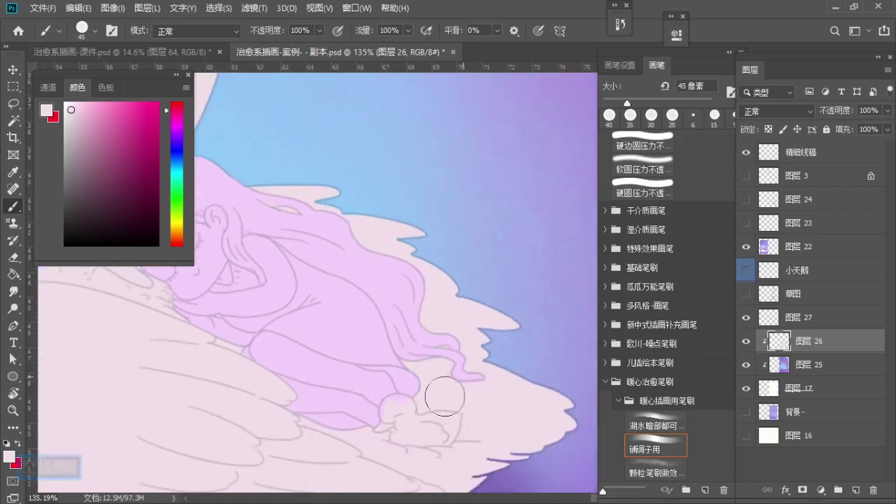
drag(372, 376, 453, 376)
key(s)
key(s)
key(z)
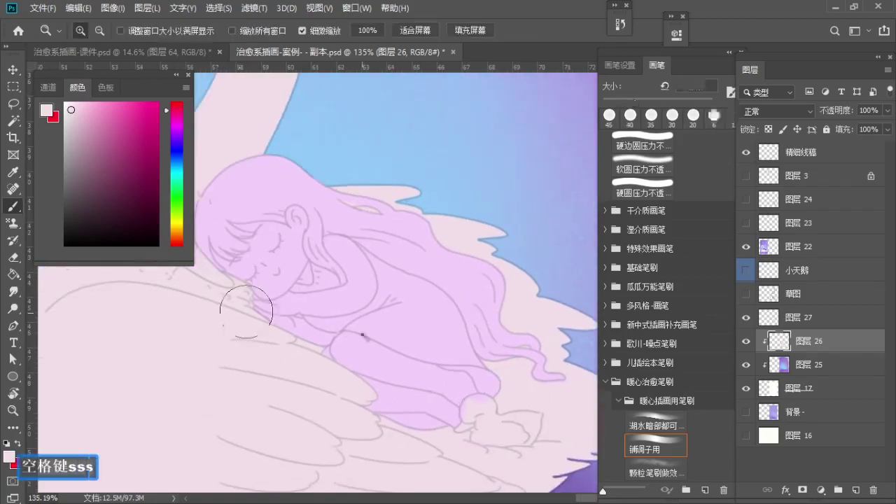
drag(362, 336, 312, 358)
drag(311, 358, 354, 367)
key(z)
drag(350, 364, 358, 357)
key(b)
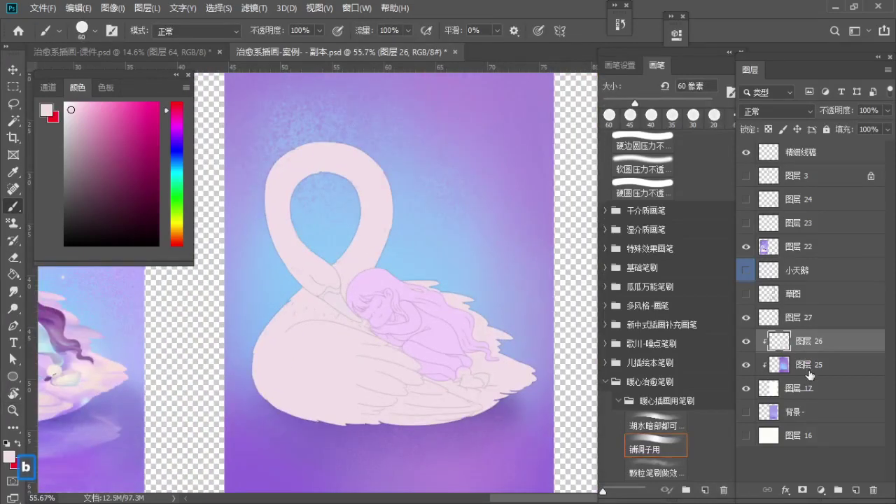
Step: Add a new layer above 图层 26, release 图层 26 from its clipping mask and keep the new layer clipped to it
click(855, 497)
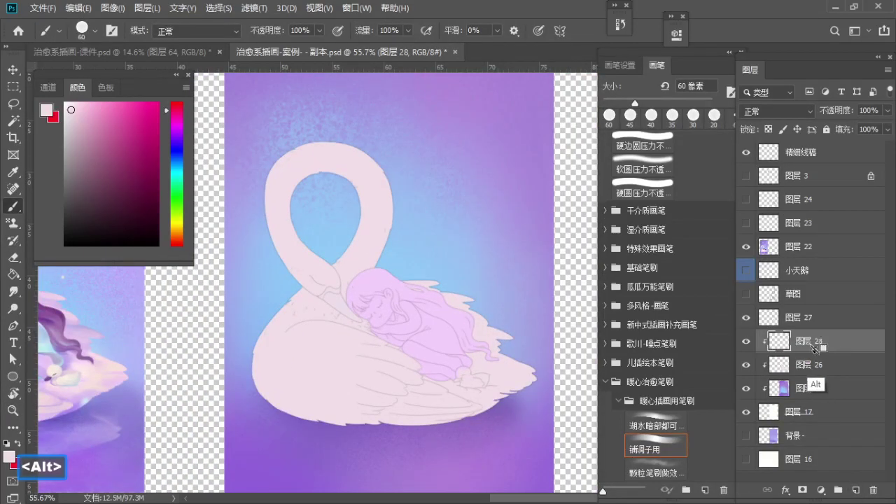
alt+click(817, 371)
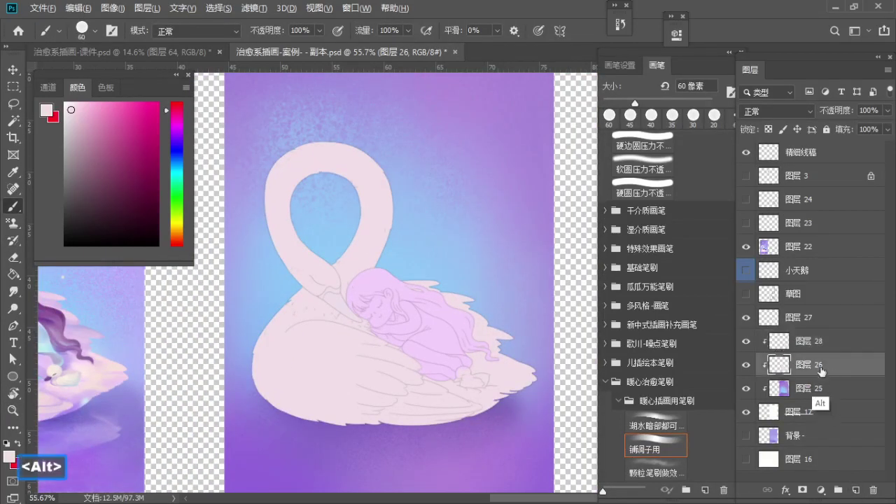
alt+click(814, 350)
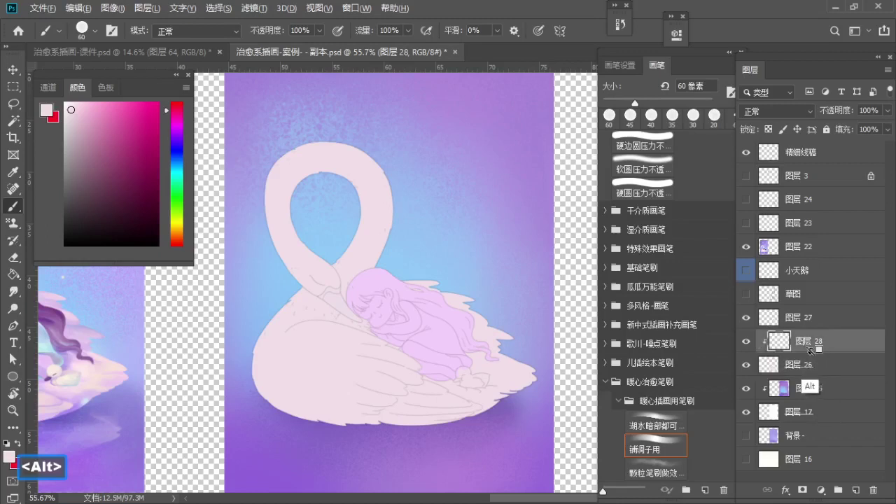
click(746, 365)
click(746, 365)
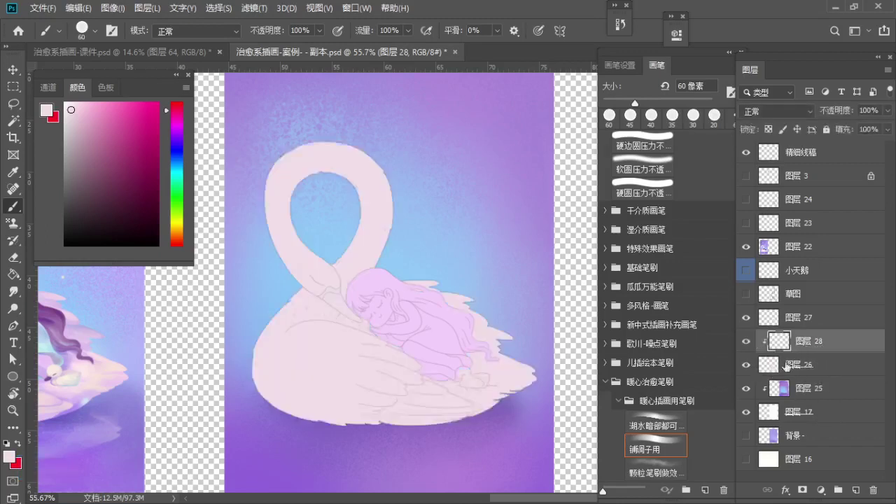
Step: Rename 图层 26 as 天鹅
double_click(799, 365)
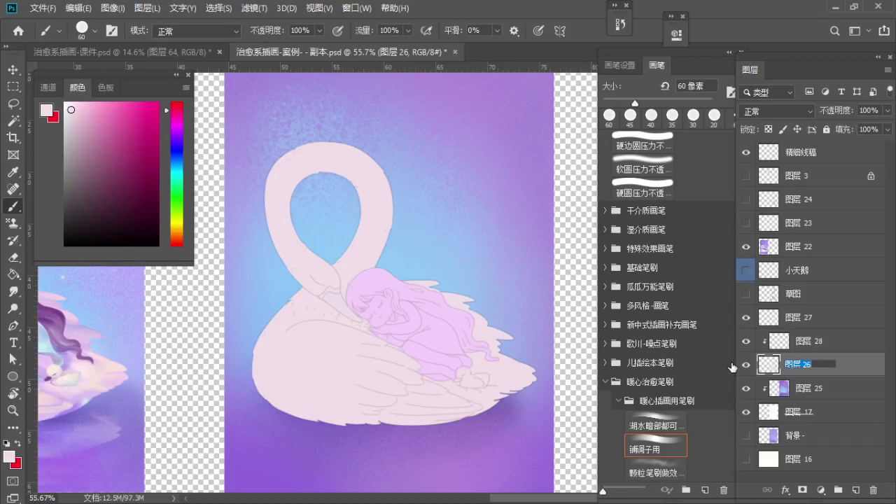
text(ti)
key(BackSpace)
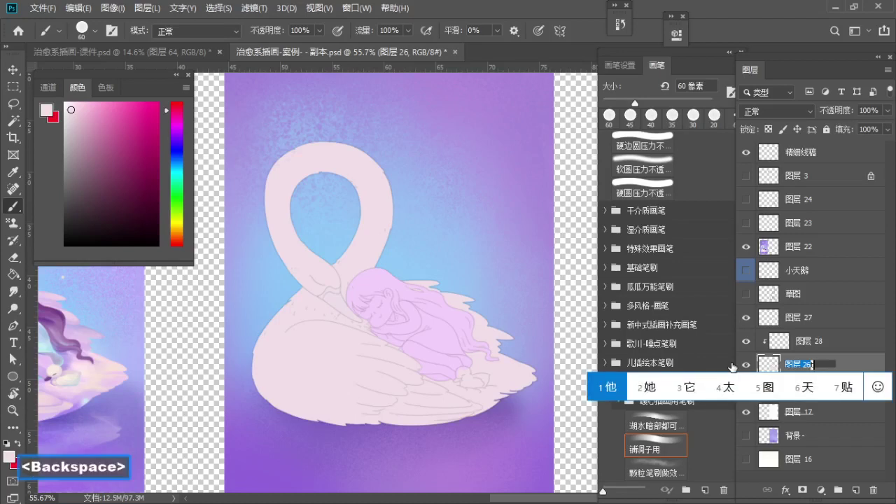
text(iane)
key(space)
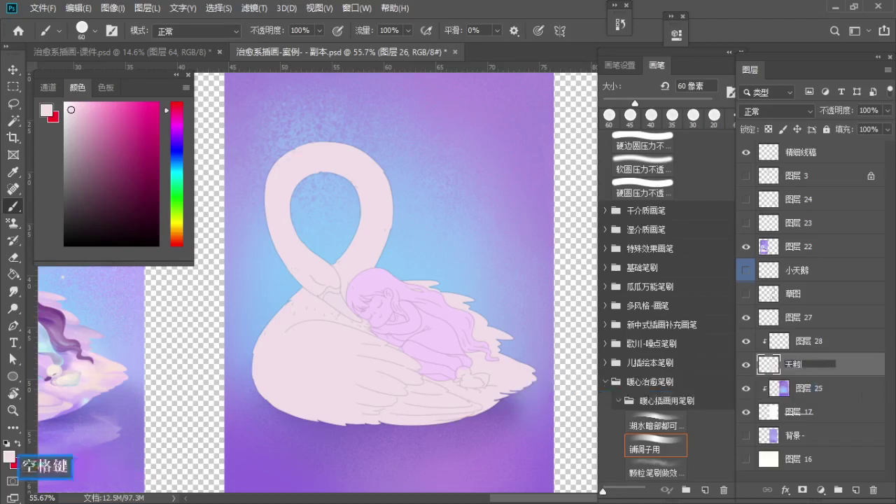
key(Return)
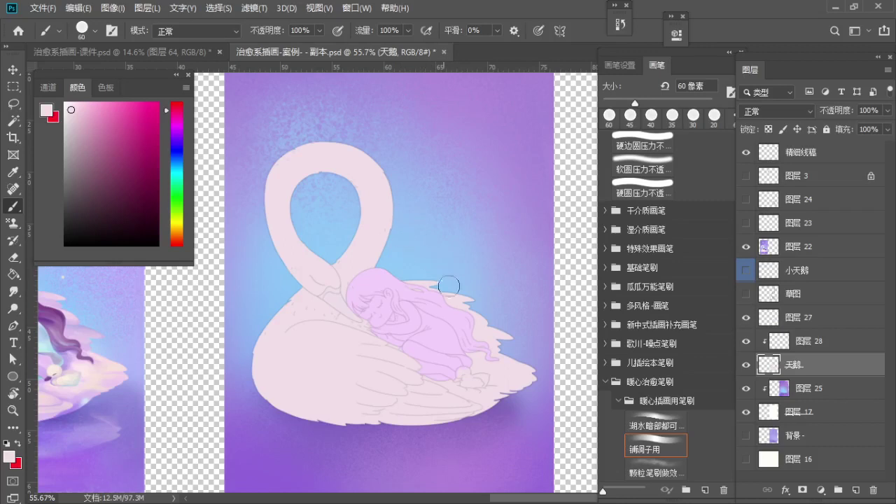
Step: Make 图层 28 active, set the brush flow to 70% and let pen pressure control the opacity
key(z)
key(space)
mouse_move(360, 259)
mouse_down()
mouse_move(370, 266)
mouse_move(381, 250)
mouse_up()
key(b)
click(795, 339)
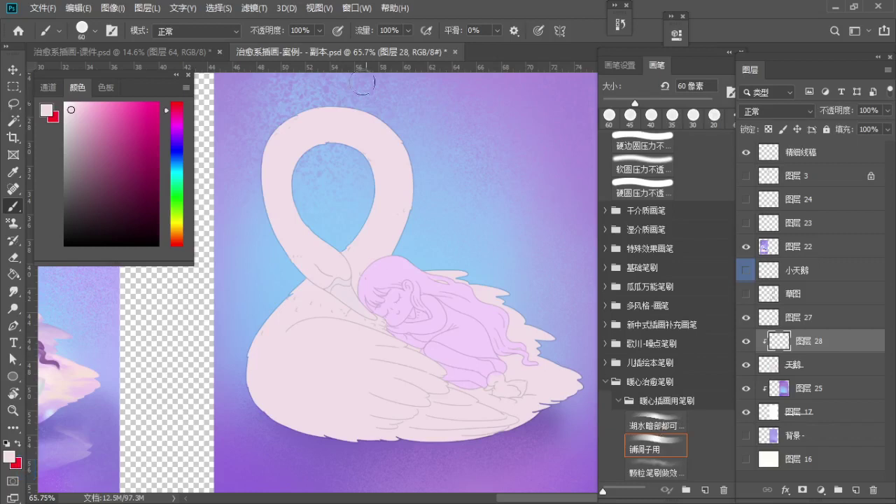
key(b)
click(404, 30)
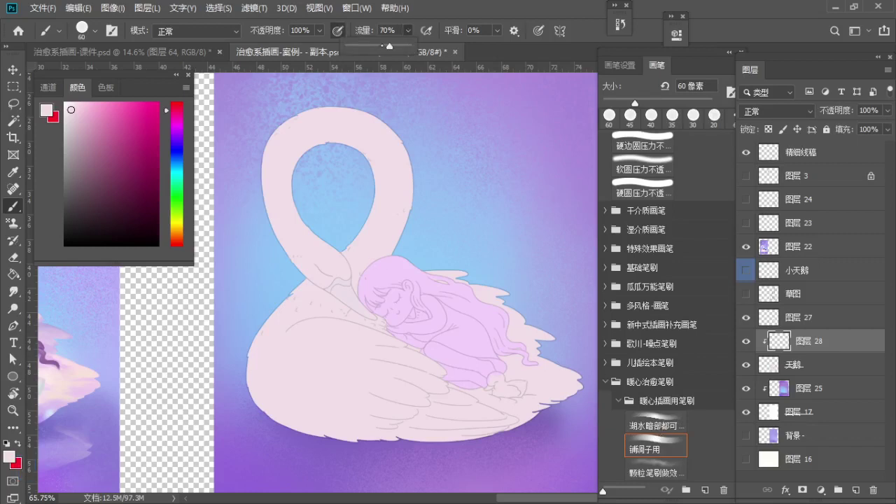
key(space)
drag(340, 250, 364, 265)
key(z)
drag(362, 144, 392, 246)
key(b)
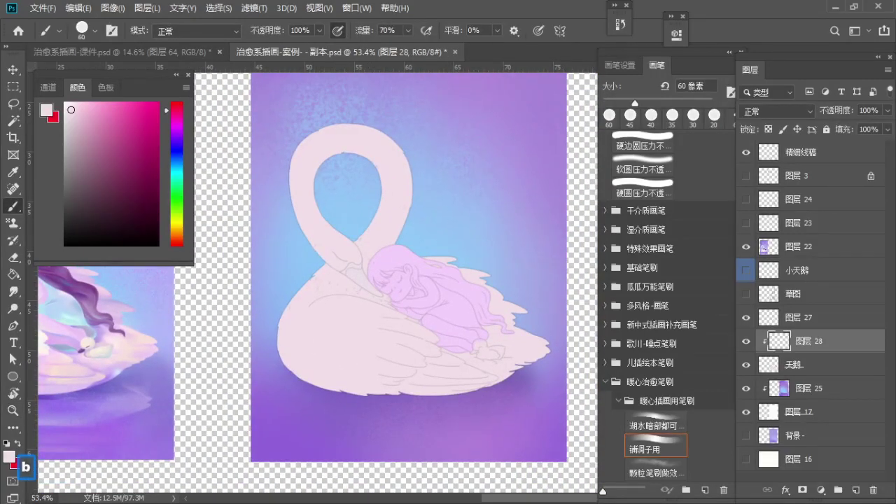
click(9, 456)
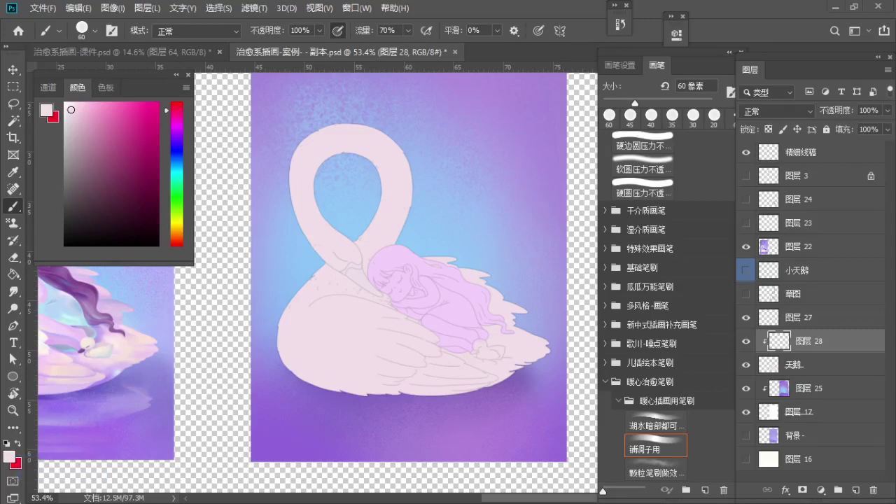
click(364, 231)
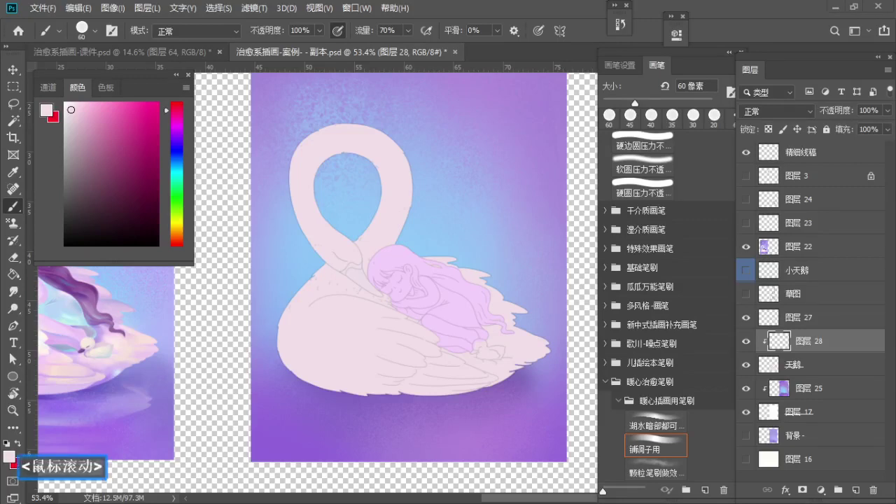
click(364, 231)
scroll(364, 231, down, 1)
click(364, 266)
click(292, 200)
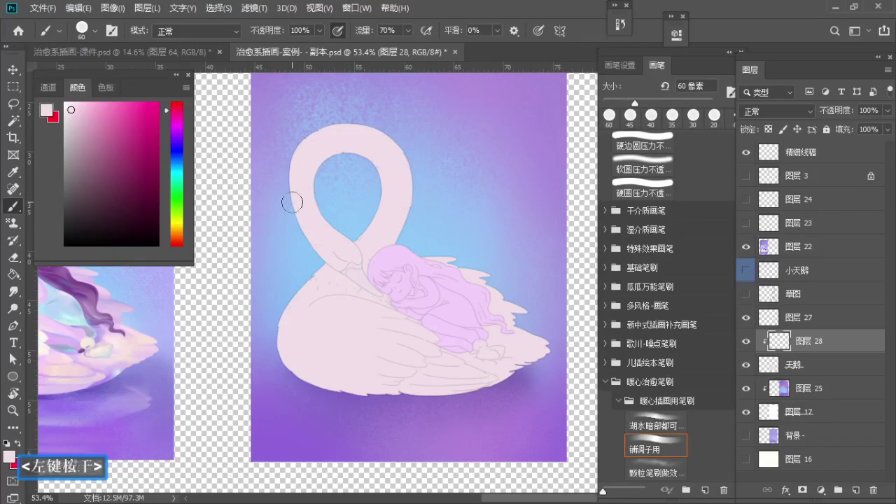
Step: Choose a slightly deeper pink than the swan's base as the shading color and enlarge the brush
key(space)
mouse_move(378, 214)
mouse_down()
mouse_move(385, 233)
mouse_move(379, 247)
mouse_up()
key(ctrl+space)
mouse_move(378, 246)
mouse_down()
mouse_move(360, 252)
mouse_move(364, 243)
mouse_up()
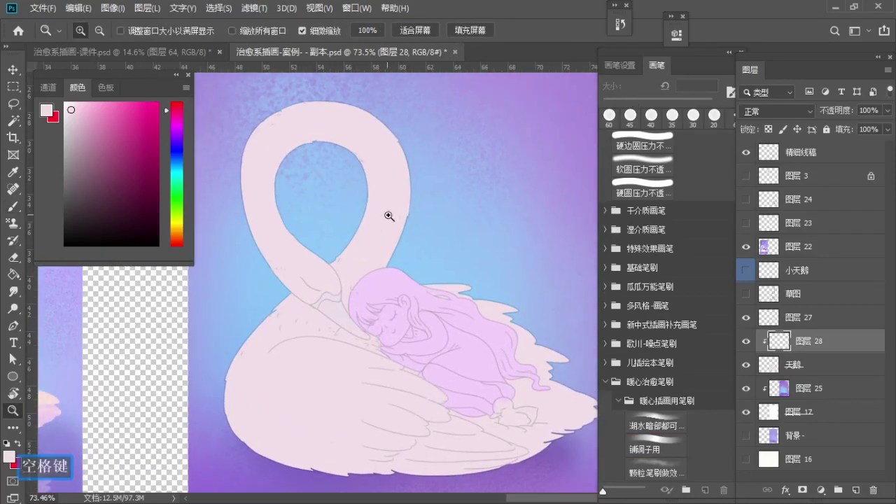
key(alt)
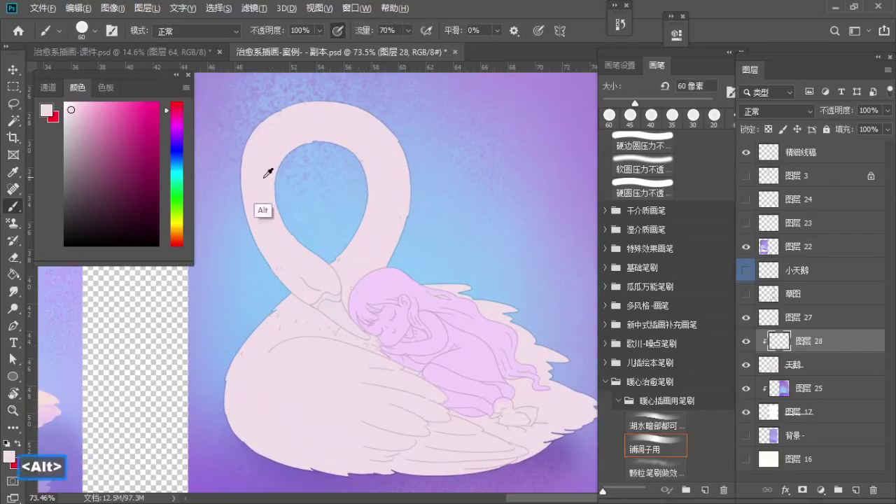
drag(86, 116, 79, 111)
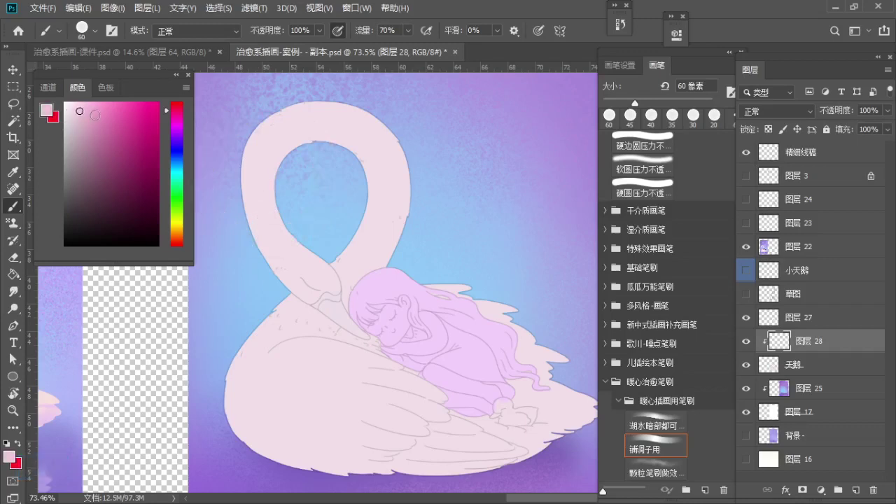
key(s)
key(s)
key(ctrl+z)
Step: Paint soft pink shading along the inner edge of the swan's neck loop with a 70 px brush
mouse_move(286, 158)
mouse_down()
mouse_move(291, 240)
mouse_move(311, 233)
mouse_up()
key([)
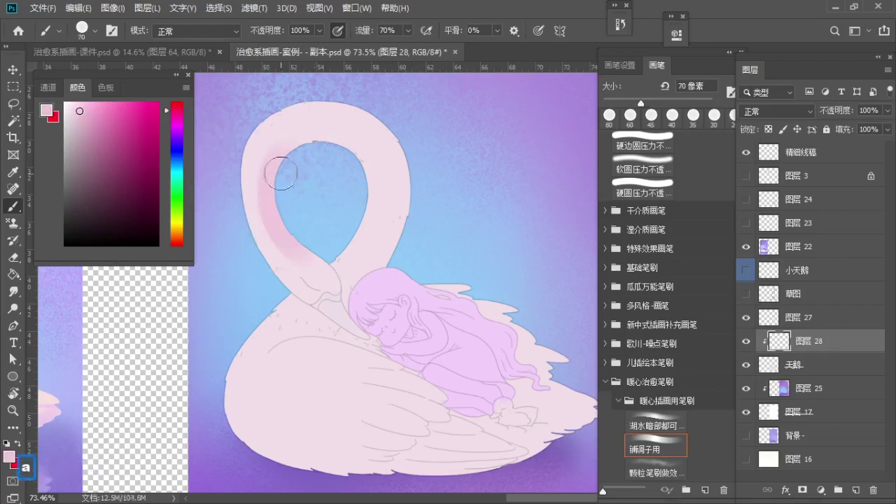
key(ctrl+z)
mouse_move(283, 159)
mouse_down()
mouse_move(361, 213)
mouse_move(355, 228)
mouse_up()
mouse_move(320, 132)
mouse_down()
mouse_move(334, 166)
mouse_move(312, 180)
mouse_up()
mouse_move(374, 164)
mouse_down()
mouse_move(421, 203)
mouse_move(412, 191)
mouse_move(414, 209)
mouse_up()
key(ctrl+z)
Step: Hide the 精细线稿 line art and shade the outer edge of the swan's neck loop in pink with a 70–80 px brush
click(748, 155)
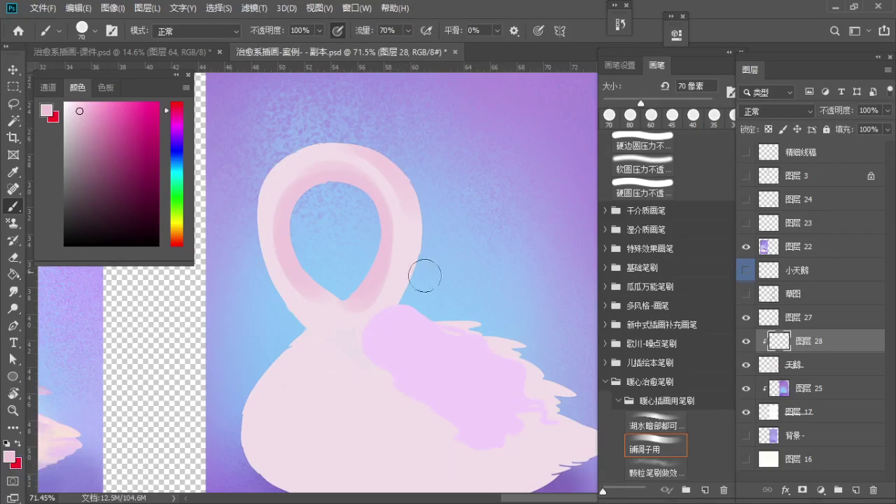
drag(355, 273, 338, 236)
key(z)
drag(350, 202, 357, 190)
key(b)
key(s)
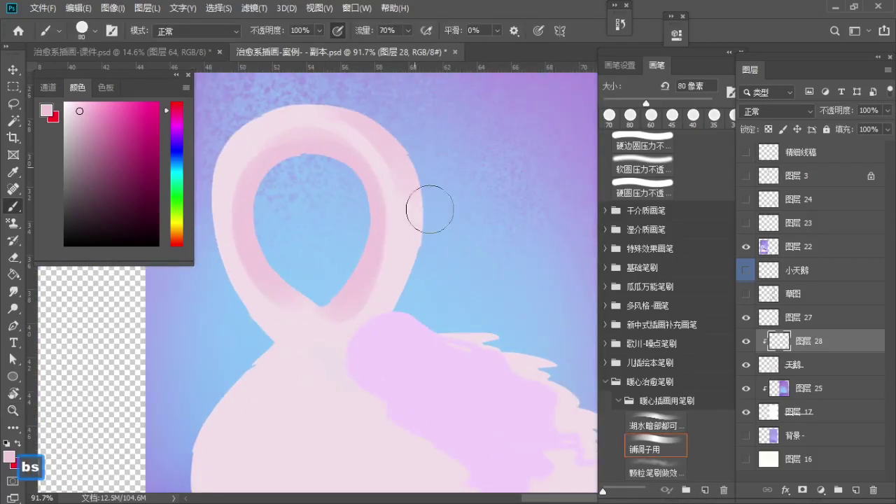
mouse_move(420, 168)
mouse_down()
mouse_move(417, 261)
mouse_move(455, 256)
mouse_up()
key(a)
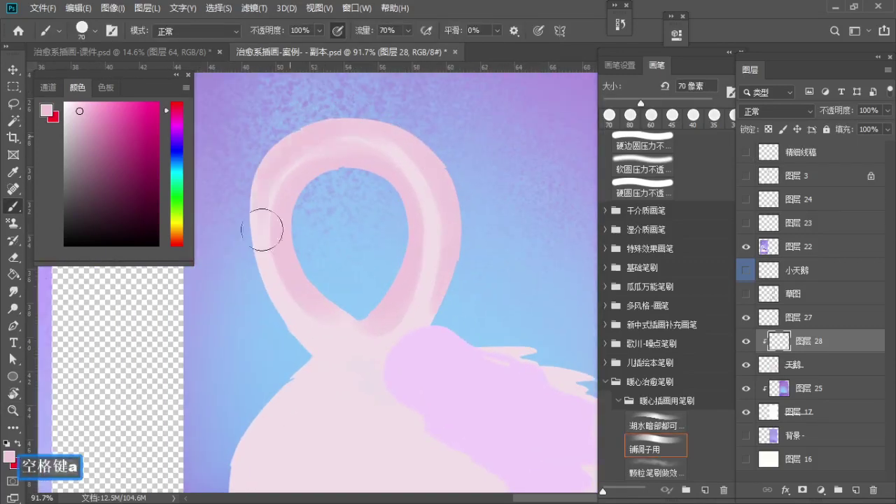
key(ctrl+z)
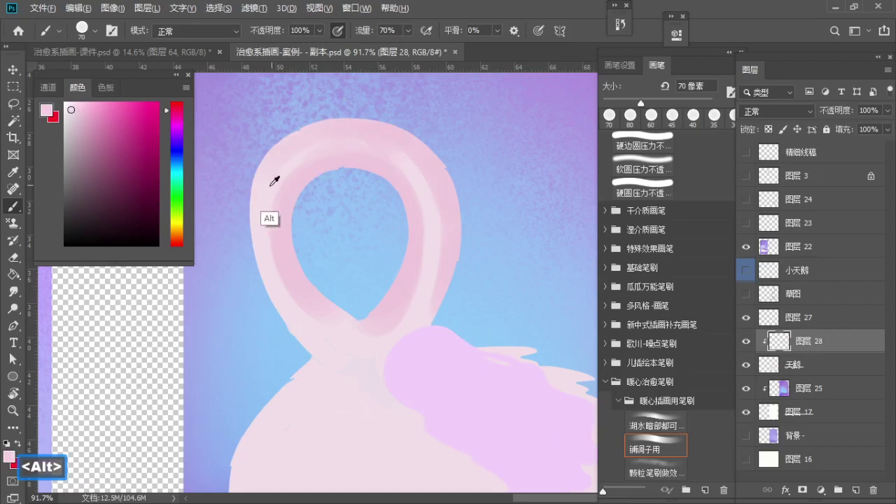
Step: Show the 精细线稿 line art again, lower its opacity and make 图层 28 the active layer
alt+click(270, 183)
key(bracketleft)
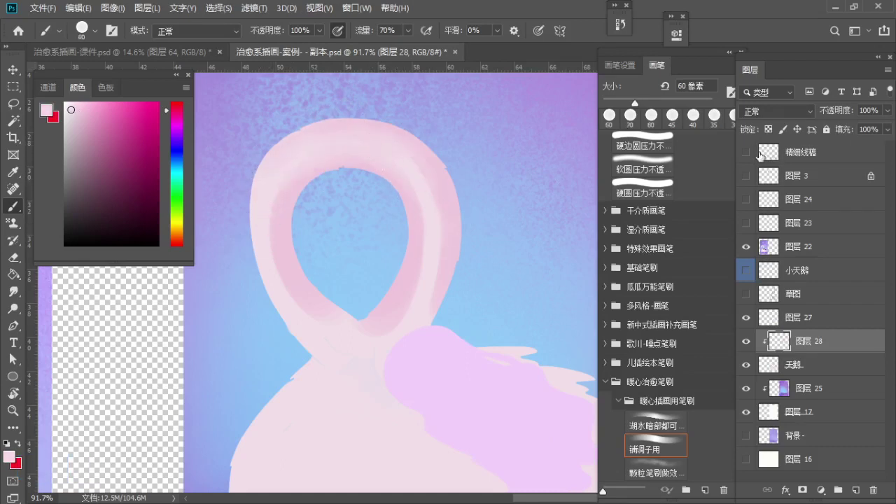
click(761, 155)
click(747, 152)
drag(462, 192, 464, 186)
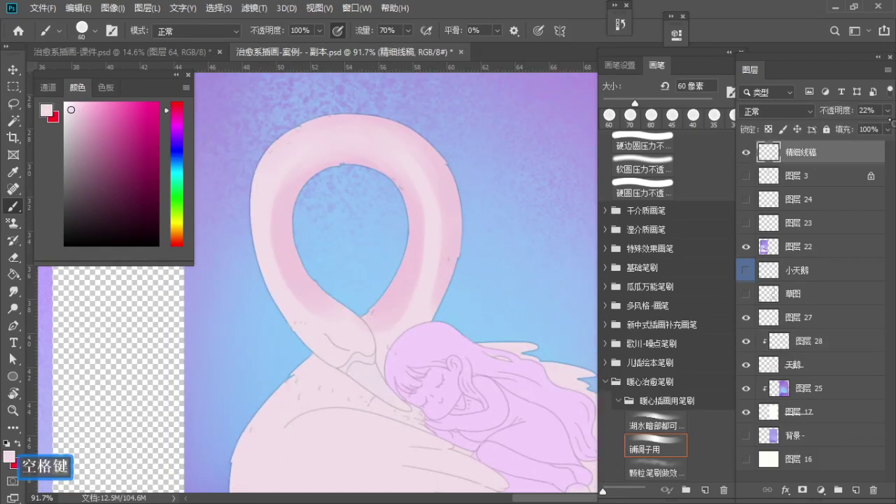
click(888, 110)
drag(840, 126, 828, 127)
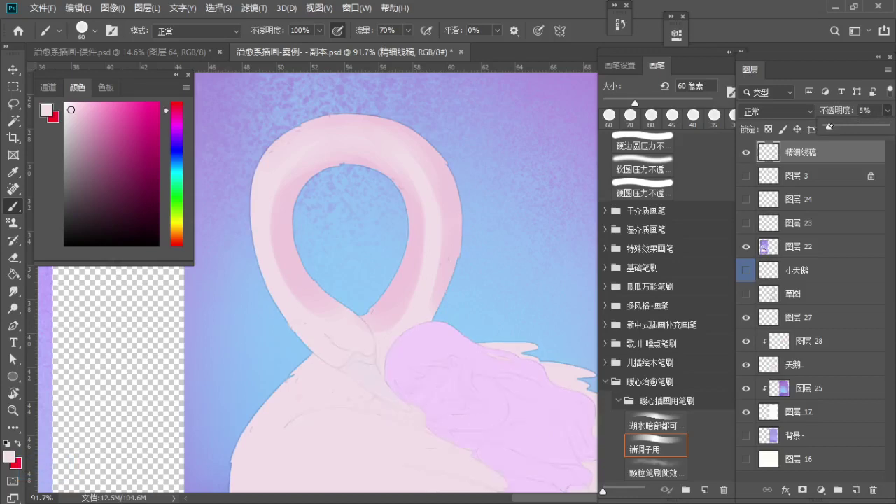
click(812, 341)
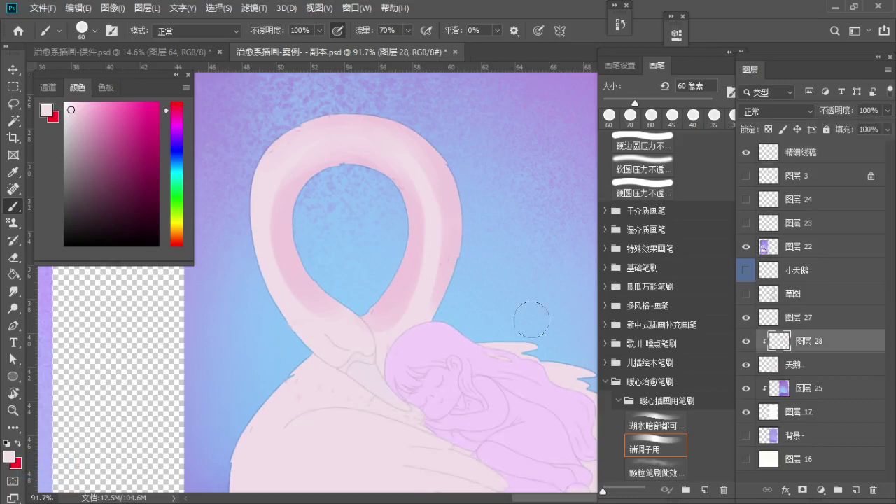
Step: Blend the pink shading on the outer side of the swan's neck loop nearest its head with sampled pinks at 60–70 px
drag(368, 254, 368, 231)
key(bracketright)
alt+click(274, 167)
drag(277, 243, 271, 187)
alt+click(302, 166)
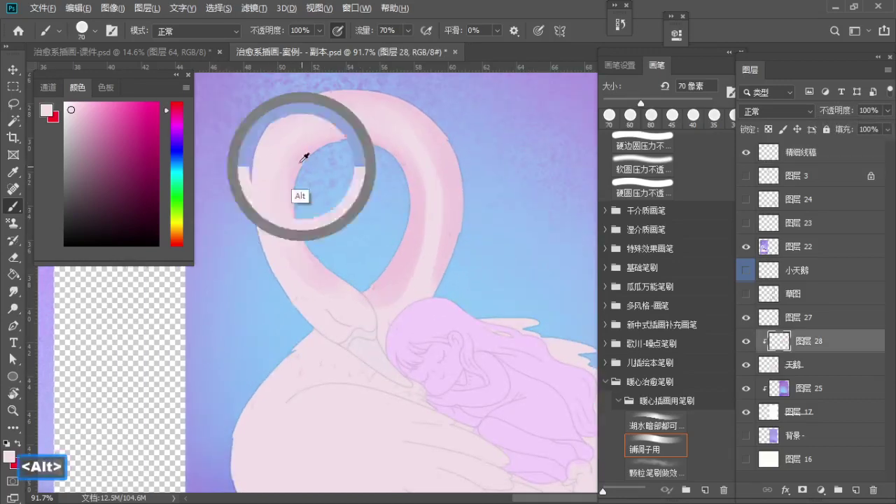
key(a)
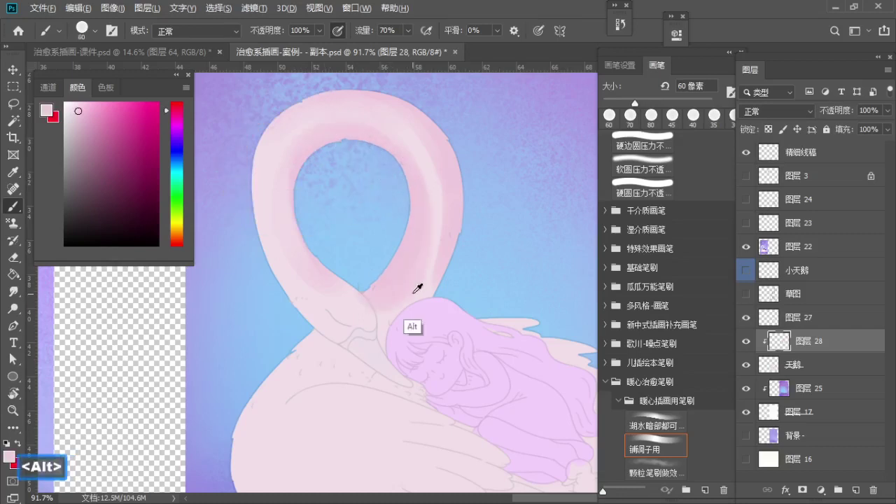
Step: Smooth the shading on the other side of the neck loop and deepen the pink where the neck passes behind the head
alt+click(415, 296)
mouse_move(399, 302)
mouse_down()
mouse_move(416, 268)
mouse_move(422, 177)
mouse_up()
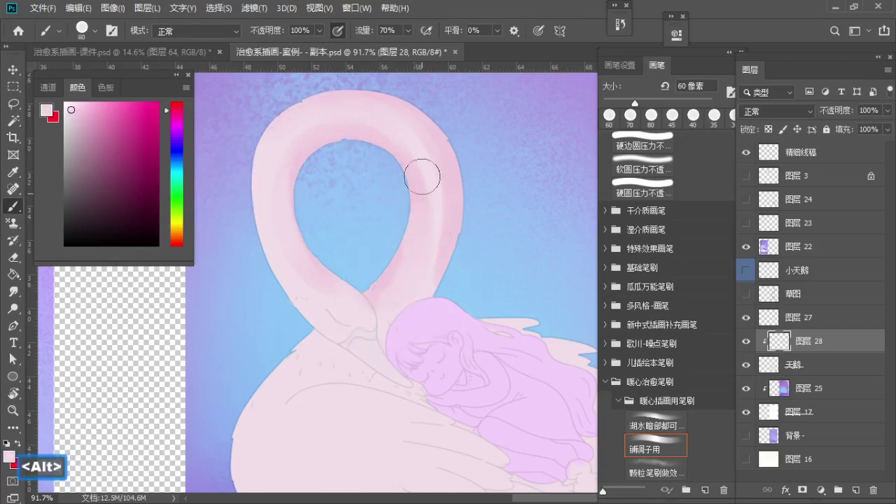
alt+click(402, 147)
mouse_move(375, 299)
mouse_down()
mouse_move(372, 276)
mouse_move(392, 270)
mouse_up()
key(s)
key(s)
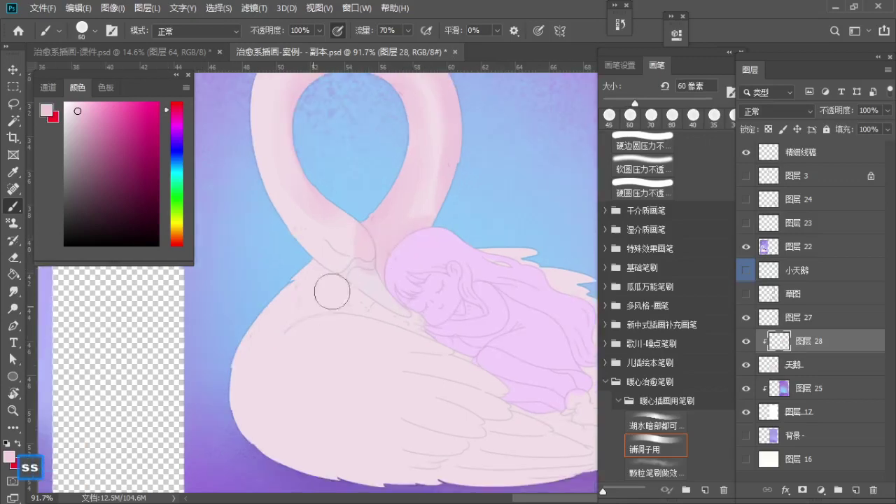
Step: Shade the swan's chest and the front and lower edges of its body in pink, enlarging the brush to 90 px
mouse_move(332, 292)
mouse_down()
mouse_move(289, 284)
mouse_move(334, 291)
mouse_move(246, 399)
mouse_up()
key(z)
drag(274, 326, 241, 335)
mouse_move(240, 334)
mouse_down()
mouse_move(214, 340)
mouse_move(209, 332)
mouse_move(316, 419)
mouse_up()
key(b)
key(s)
key(s)
key(s)
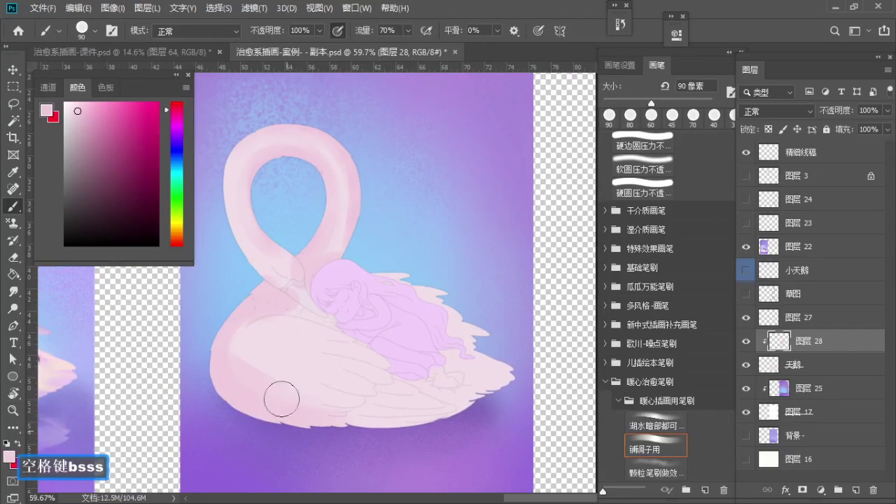
Step: Soften the shading on the swan's head and adjoining neck with sampled pale pinks at 70–80 px
key(z)
drag(242, 129, 254, 142)
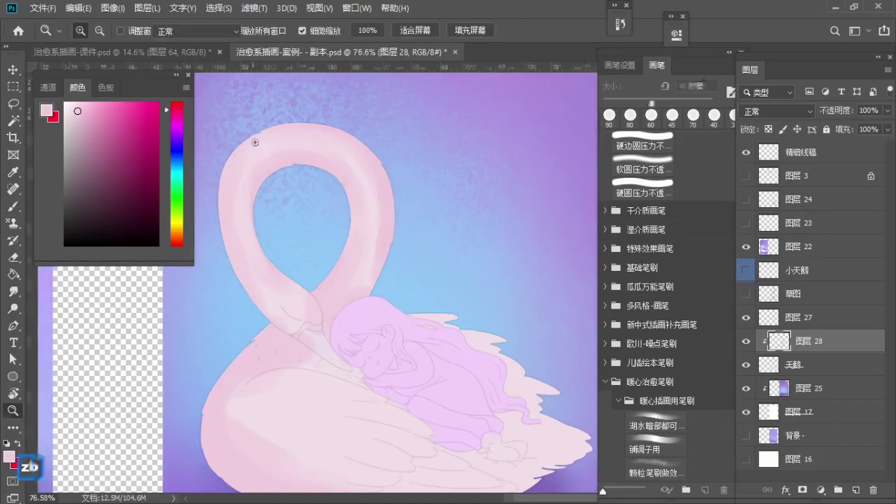
key(b)
alt+click(247, 185)
key(bracketleft)
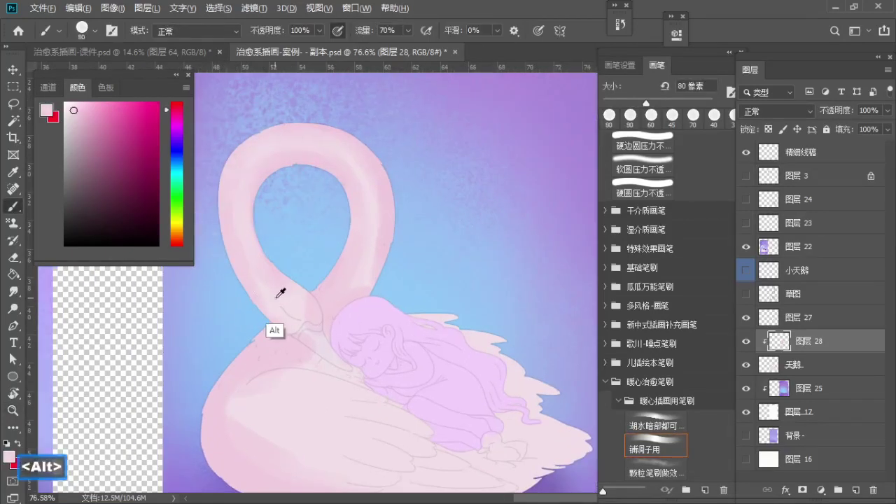
key(bracketleft)
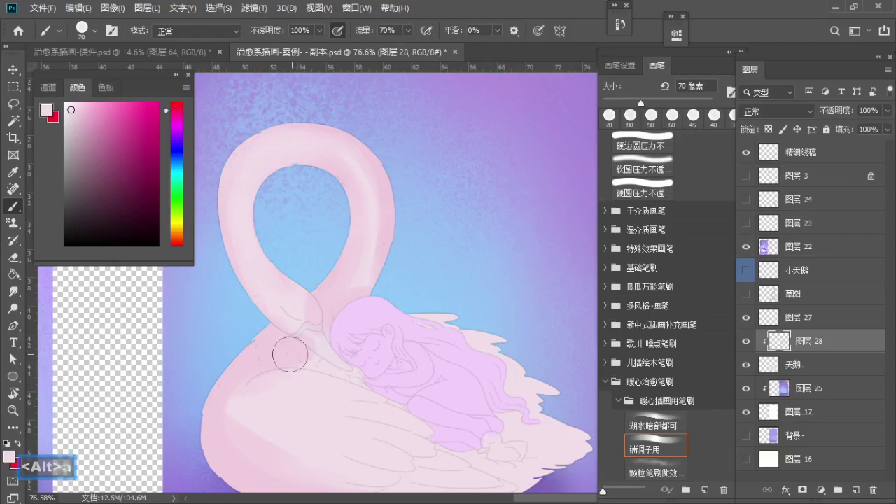
key(bracketleft)
Step: Shade the swan's chest below the head and the plumage around the girl's body in pink at 60–70 px
drag(336, 365, 294, 314)
drag(373, 361, 332, 344)
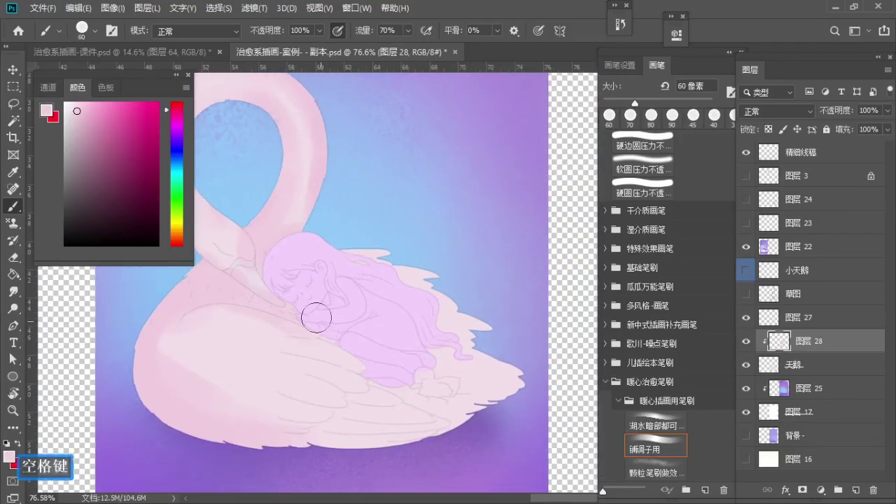
key(bracketright)
key(bracketright)
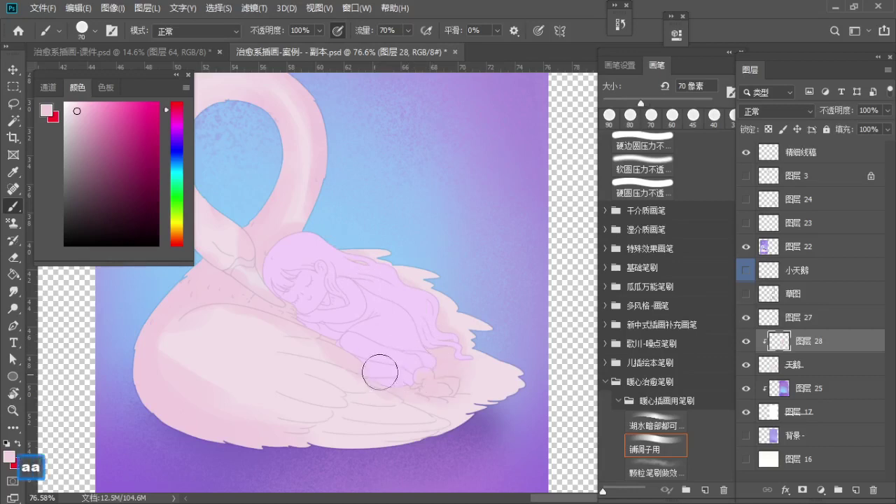
Step: Refine the pink shading around the girl's feet and the wing feathers beneath her, reducing the brush from 45 to 30 px
key(z)
mouse_move(367, 381)
mouse_down()
mouse_move(396, 378)
mouse_move(371, 356)
mouse_up()
key(z)
drag(347, 324, 381, 343)
key(b)
key(a)
key(a)
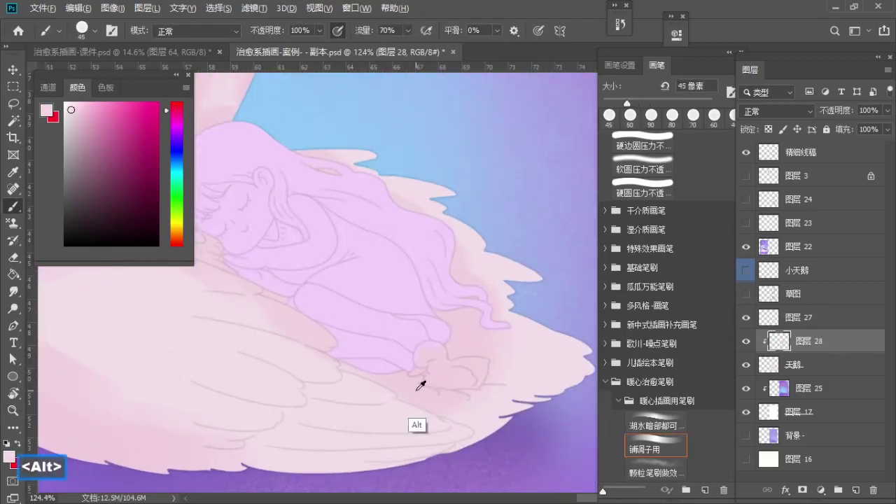
key(bracketleft)
key(bracketleft)
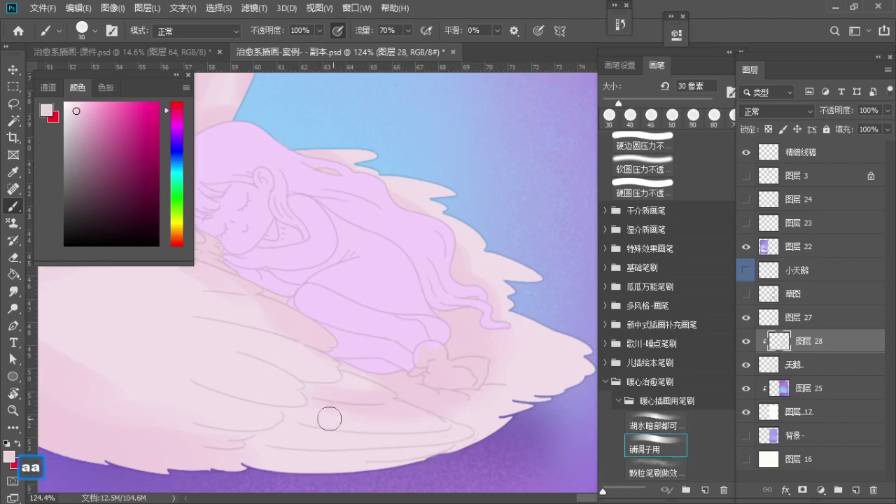
key(bracketright)
drag(329, 420, 435, 429)
key(ctrl+z)
key(a)
key(a)
drag(317, 430, 443, 417)
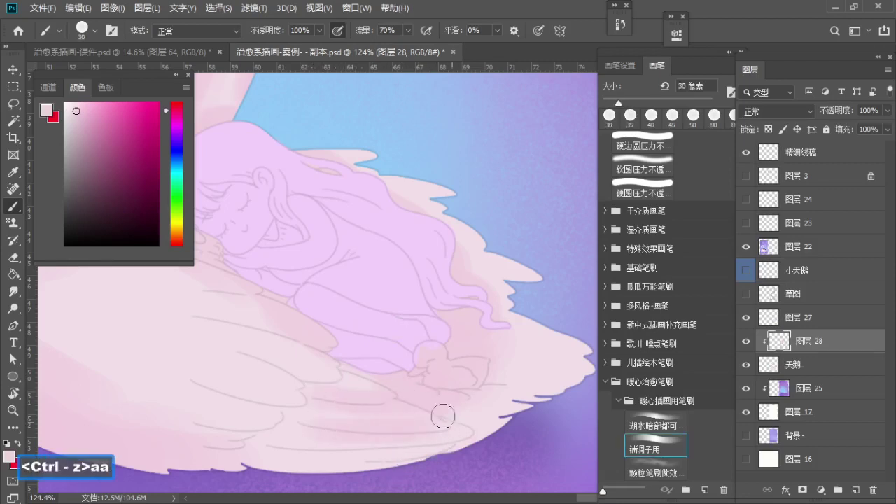
key(ctrl+z)
Step: Shade and blend the lower wing feathers below the girl's feet with sampled pinks at 25 px
key(a)
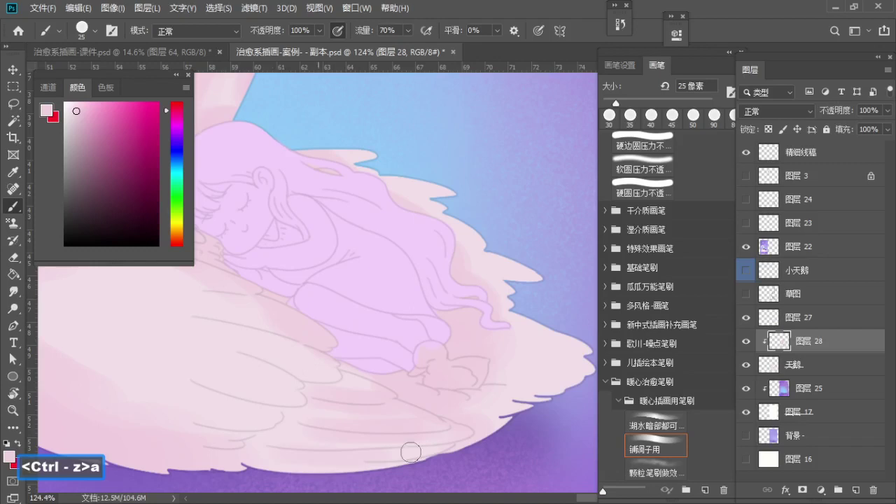
alt+click(289, 435)
alt+click(330, 417)
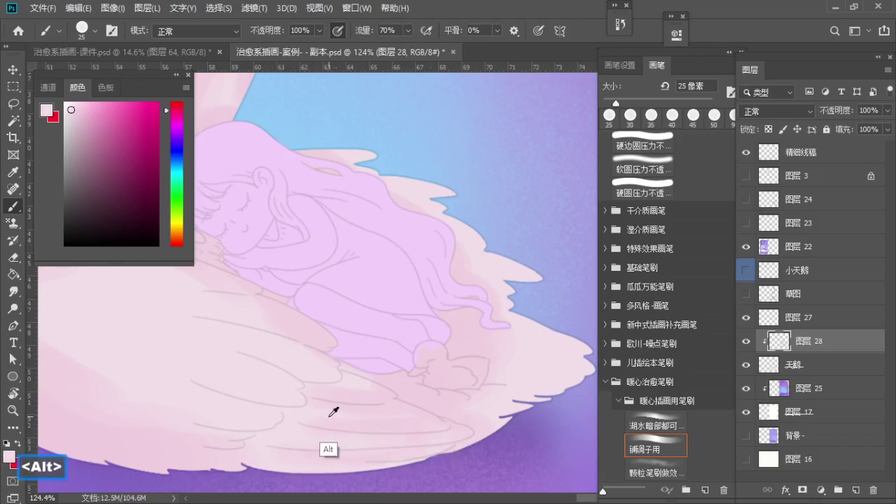
drag(386, 403, 448, 397)
alt+click(458, 417)
scroll(436, 367, down, 2)
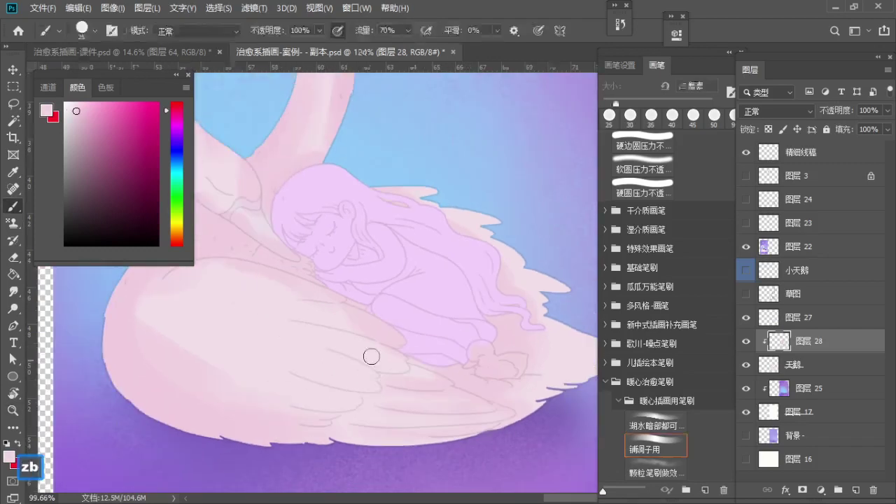
Step: Paint pink shadows between the overlapping wing feathers and blend their edges with a 20–25 px brush
key(bracketleft)
key(bracketright)
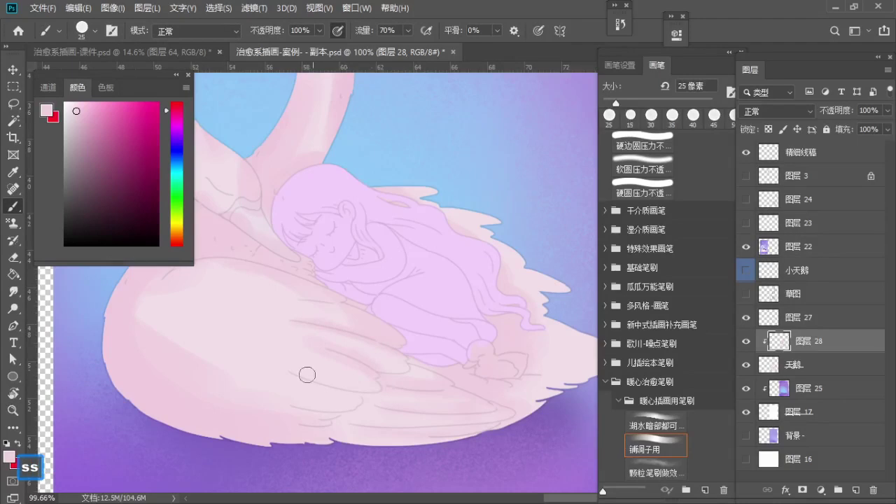
key(bracketleft)
alt+click(361, 410)
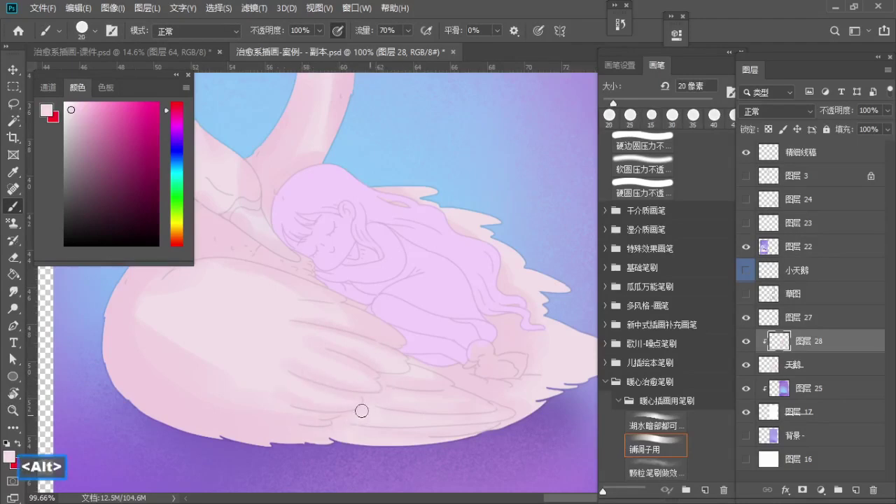
key(s)
alt+click(334, 336)
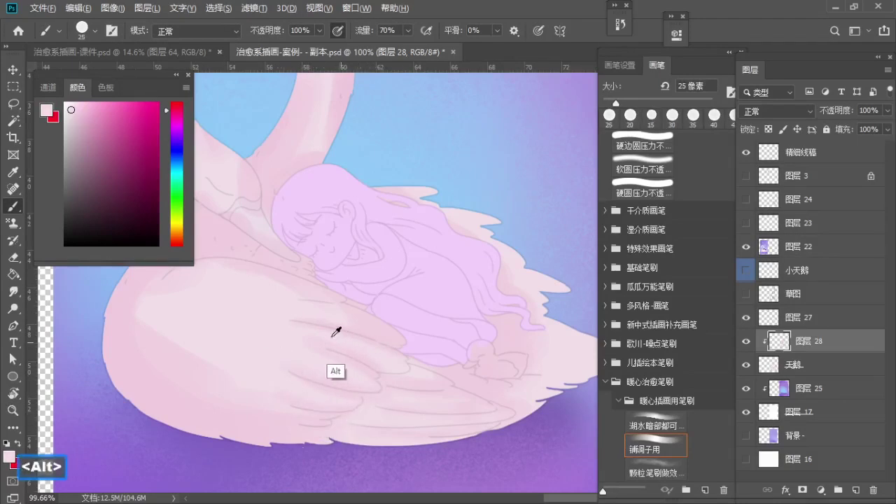
Step: Sample the pink beside the girl's hair and shade the swan's tail feathers with a 20 px brush
key(z)
mouse_move(354, 339)
mouse_down()
mouse_move(329, 343)
mouse_move(336, 382)
mouse_up()
key(b)
alt+click(454, 366)
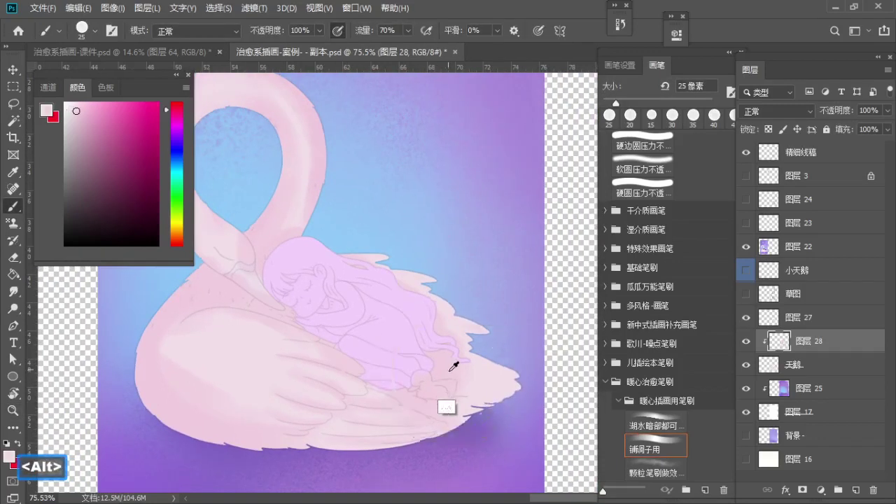
key(s)
key(a)
key(a)
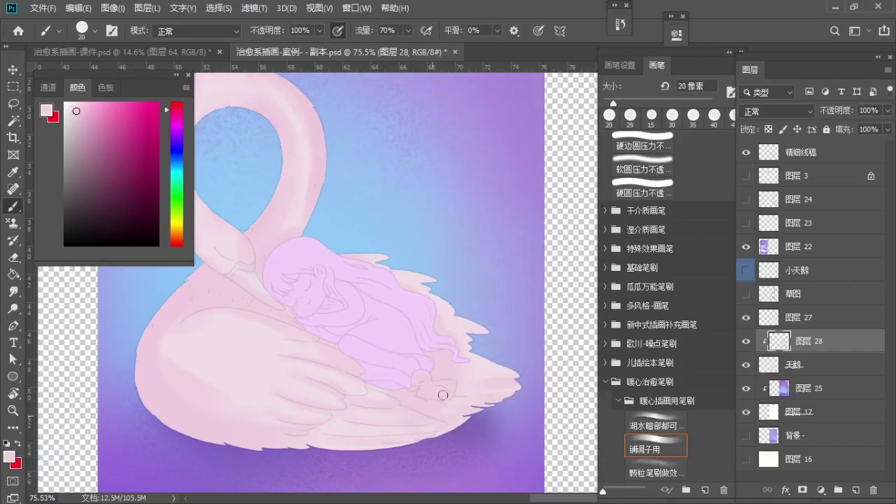
Step: Blend the tail feather shading with sampled pinks and add finer feather shadows at 15–20 px
alt+click(475, 374)
key(s)
key(a)
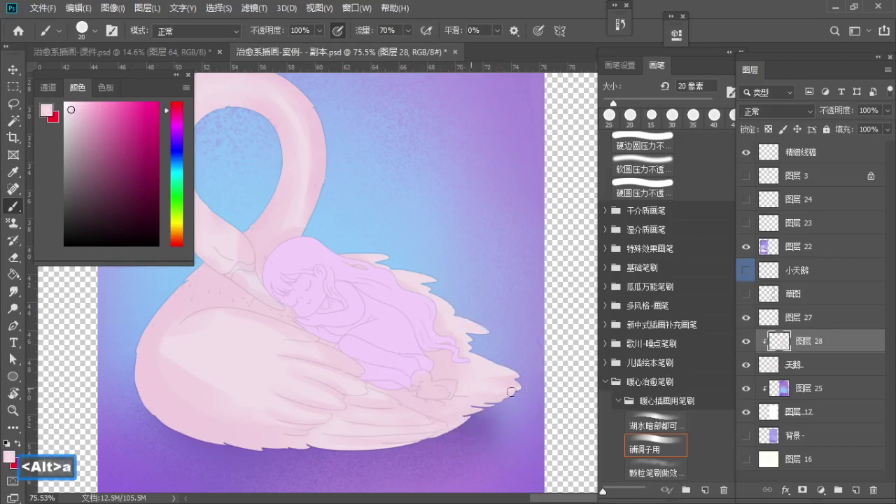
key(a)
alt+click(441, 354)
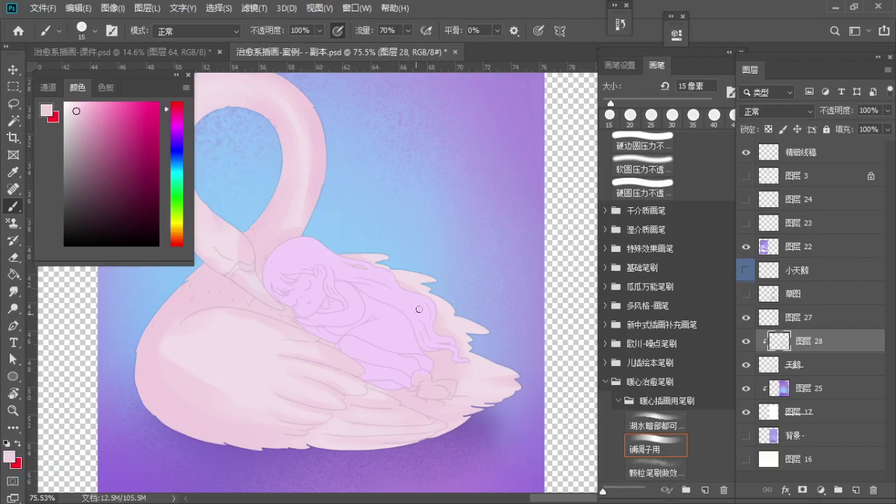
Step: Try shading the back feathers behind the girl's hair with a 15–20 px brush and undo the last stroke
key(z)
drag(434, 289, 438, 286)
key(b)
key(s)
key(a)
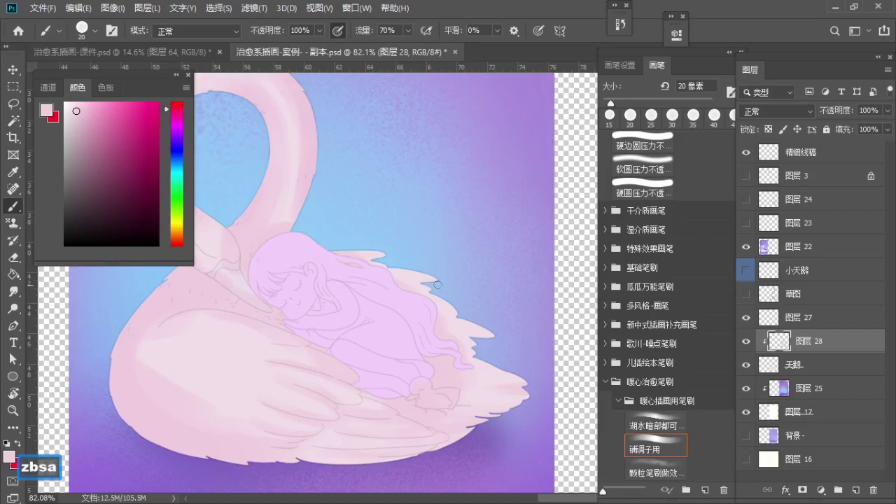
key(ctrl+z)
Step: Shade the upper back feathers behind the girl's hair with sampled pinks at 15 px
key(z)
drag(373, 248, 378, 250)
key(b)
key(s)
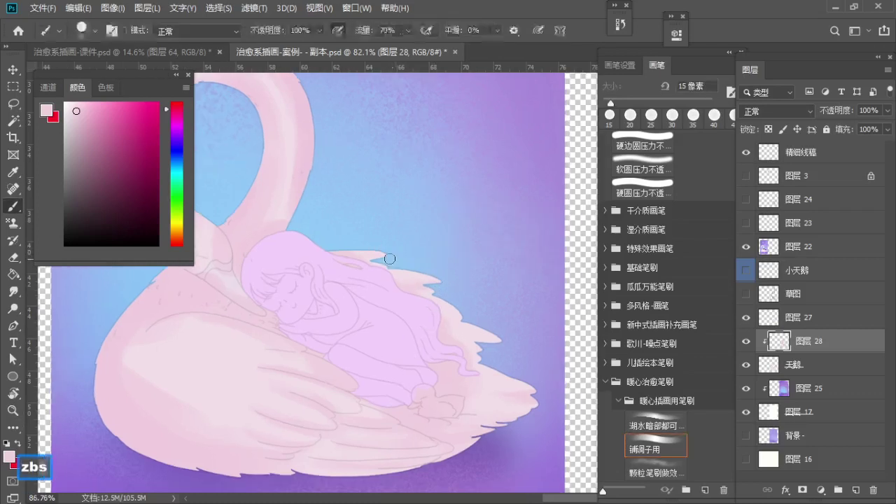
alt+click(410, 280)
key(a)
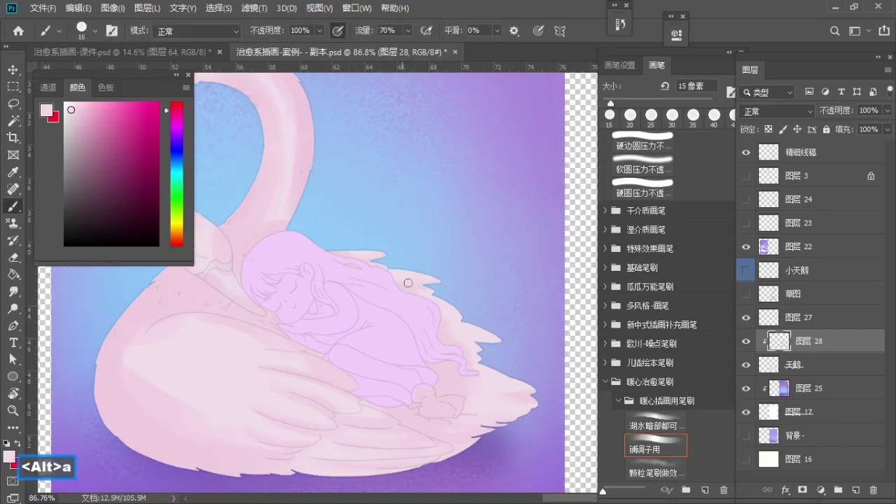
alt+click(407, 288)
key(s)
Step: Blend the shading of the feathers between the girl's hair ends and the tail with repeatedly sampled pinks at 20 px
alt+click(446, 340)
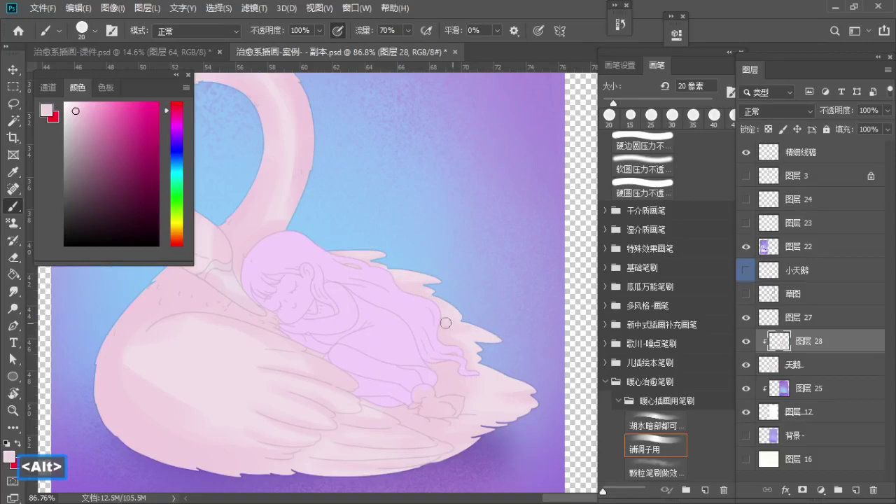
alt+click(453, 314)
alt+click(446, 326)
alt+click(464, 315)
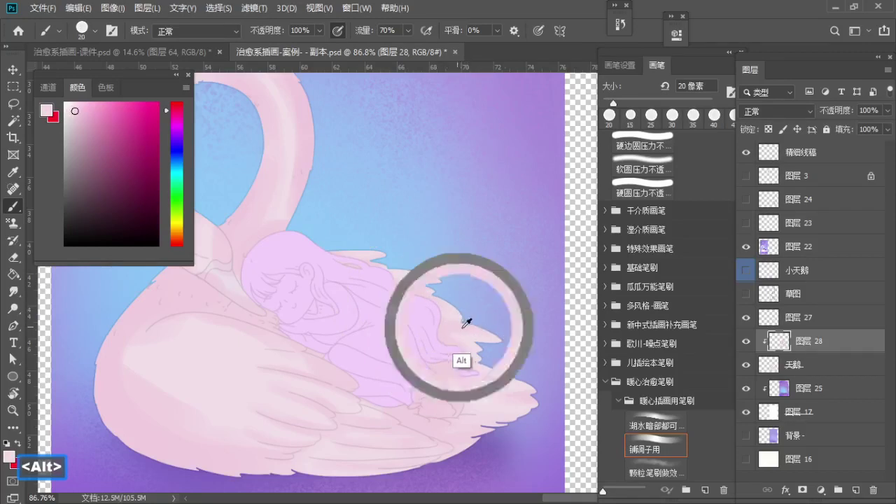
alt+click(451, 368)
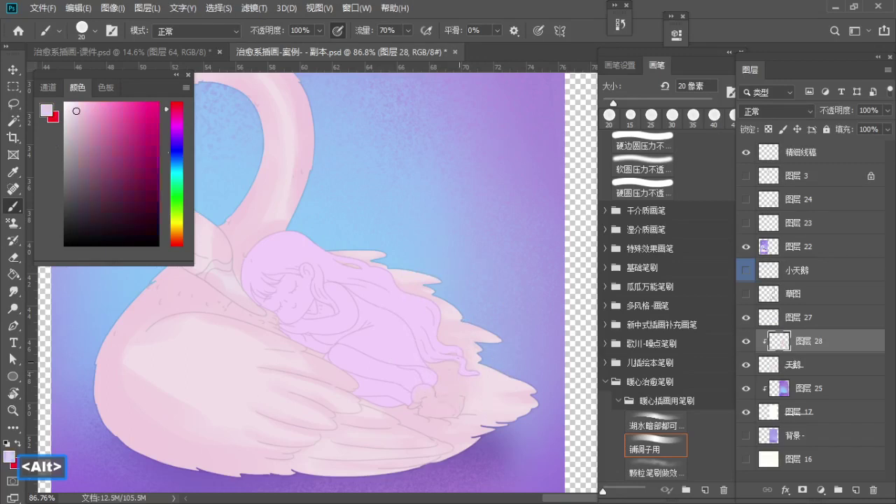
alt+click(502, 395)
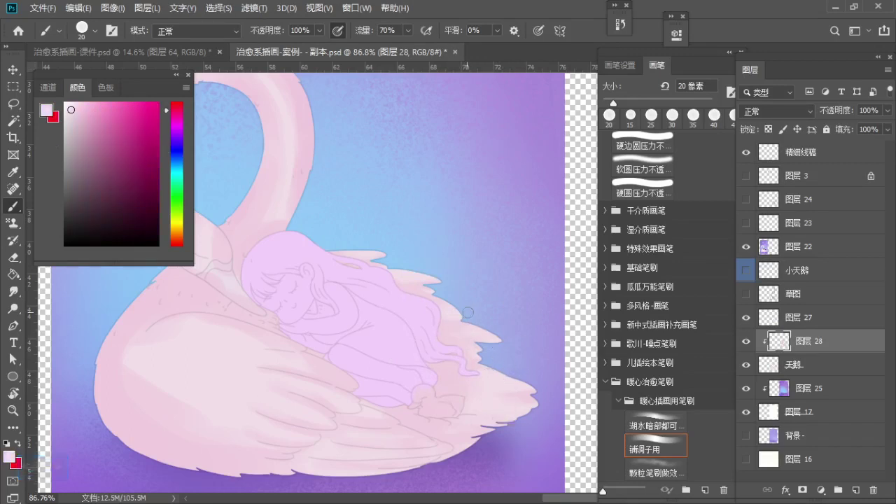
key(z)
mouse_move(445, 320)
mouse_down()
mouse_move(354, 264)
mouse_move(373, 295)
mouse_up()
key(space)
key(b)
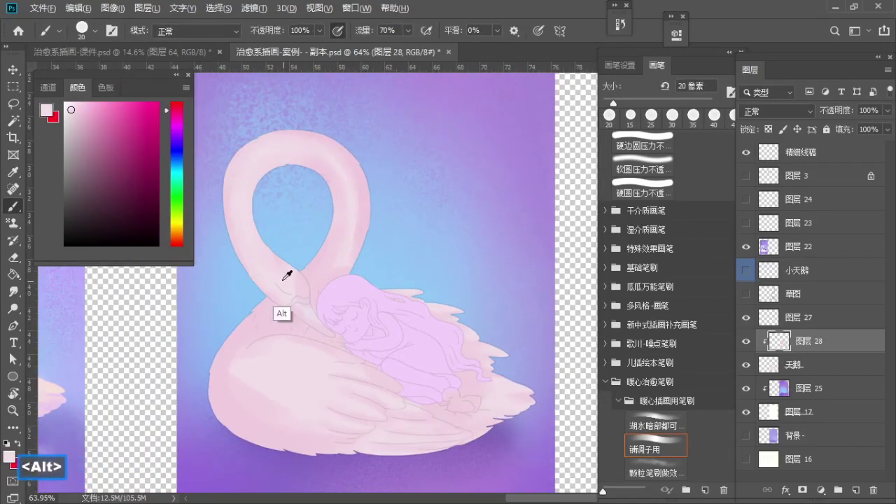
Step: Blend the shading on the swan's head and the adjoining lower neck with sampled pale pinks at 35 px
key(s)
key(s)
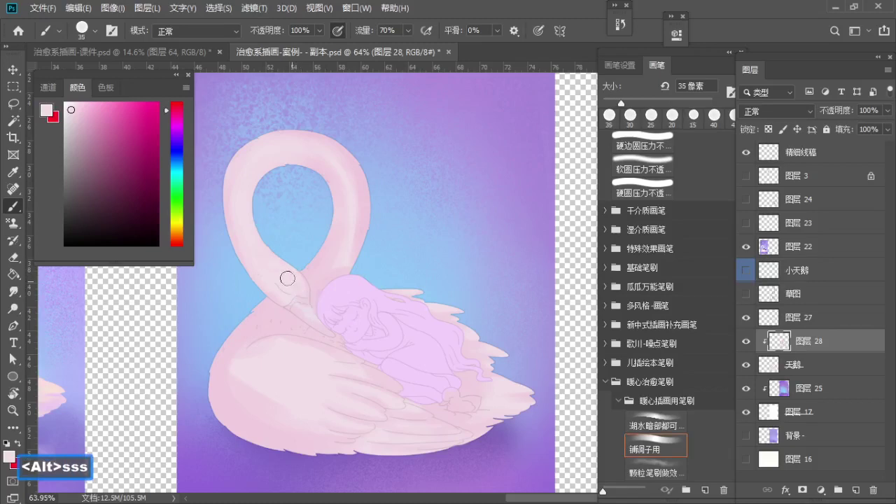
alt+click(277, 268)
alt+click(281, 277)
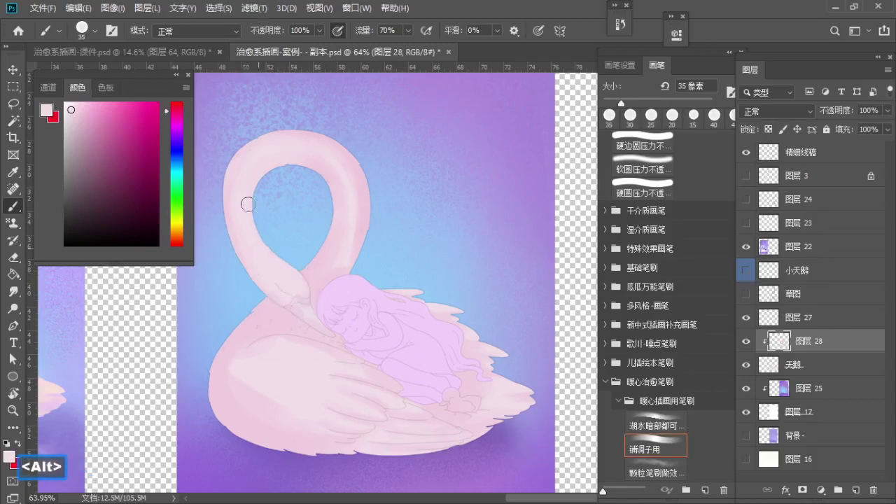
Step: Smooth the shading along the rear side and upper bend of the swan's neck with sampled pinks at 40 px
alt+click(345, 232)
key(s)
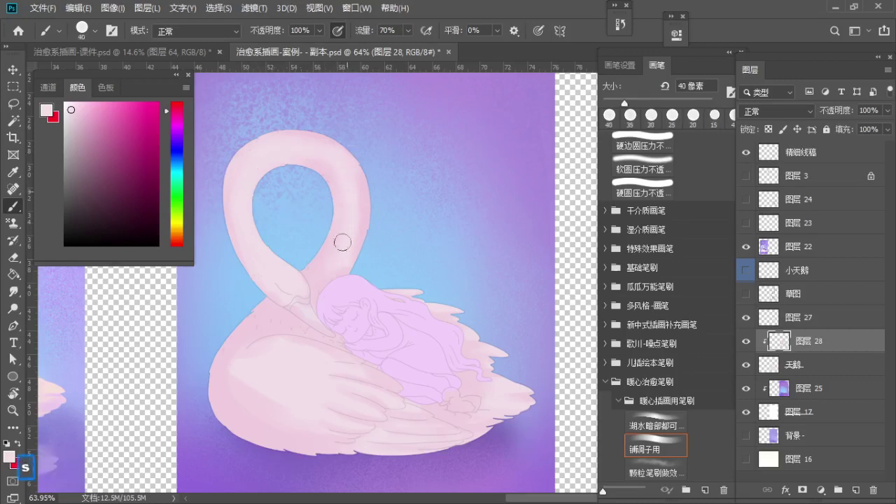
alt+click(359, 177)
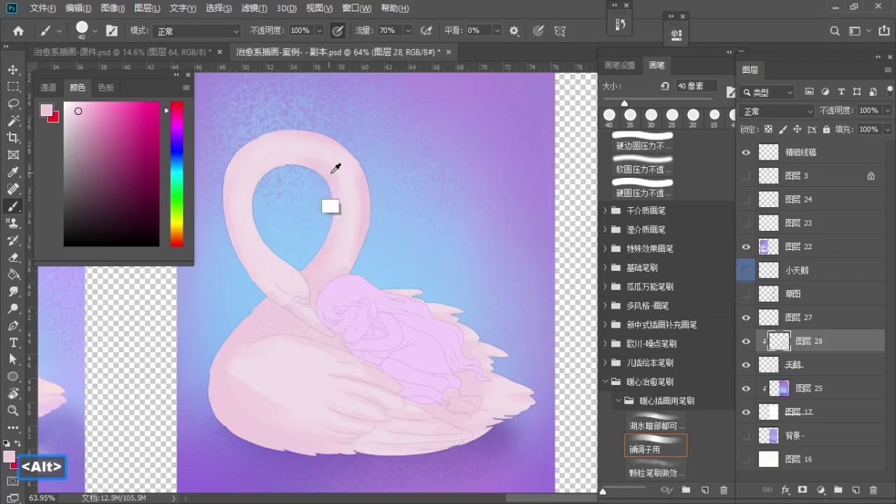
alt+click(334, 148)
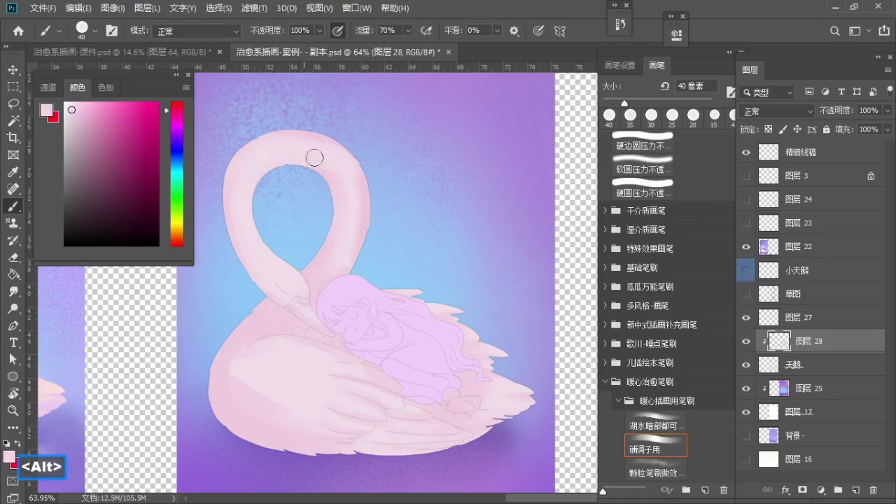
Step: Blend the swan's chest with a sampled pink at 40 px and the lower body feathers at 30 px
alt+click(253, 322)
key(z)
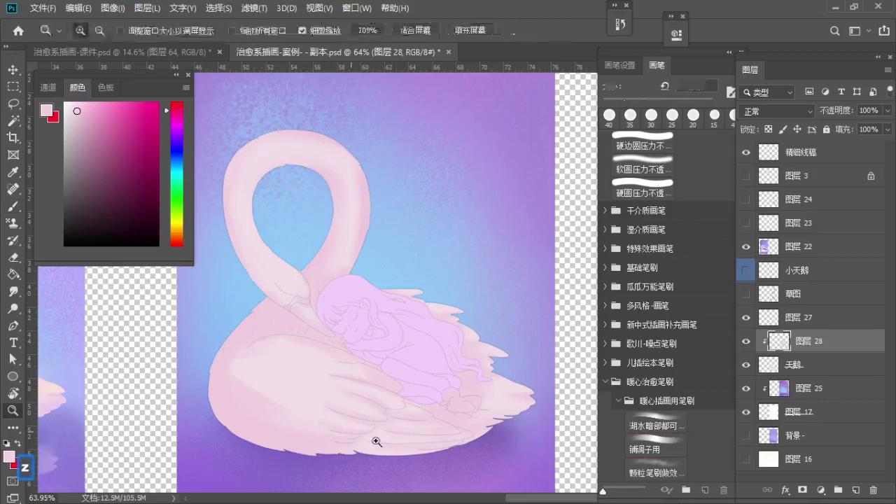
drag(420, 455, 402, 448)
key(b)
alt+click(389, 385)
key(a)
key(a)
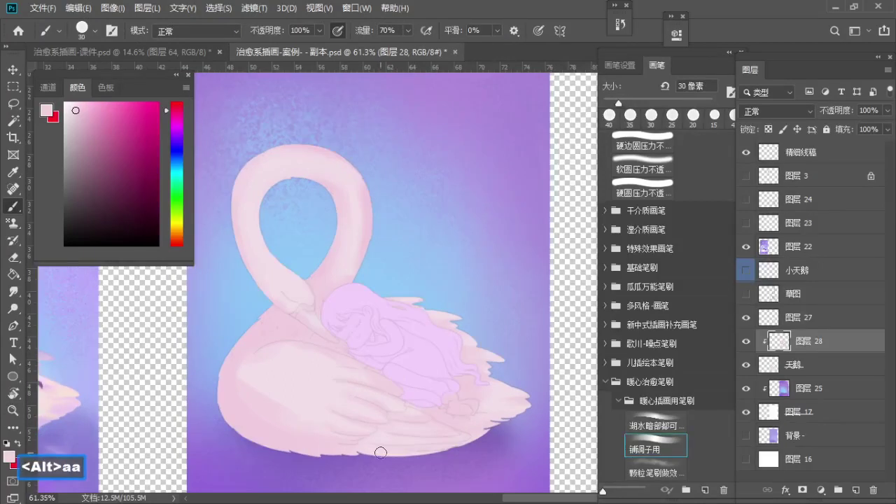
Step: Hide the 精细线稿 layer and check the whole swan's shading without the line art
key(z)
mouse_move(452, 424)
mouse_down()
mouse_move(425, 414)
mouse_move(410, 392)
mouse_up()
key(b)
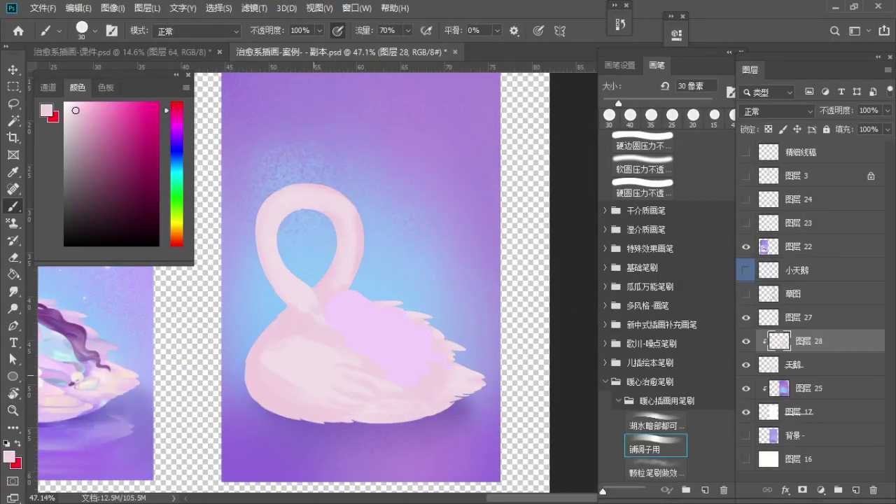
Step: Show the 精细线稿 line art layer and sample a light purple for the swan's shadows on 图层 28
key(b)
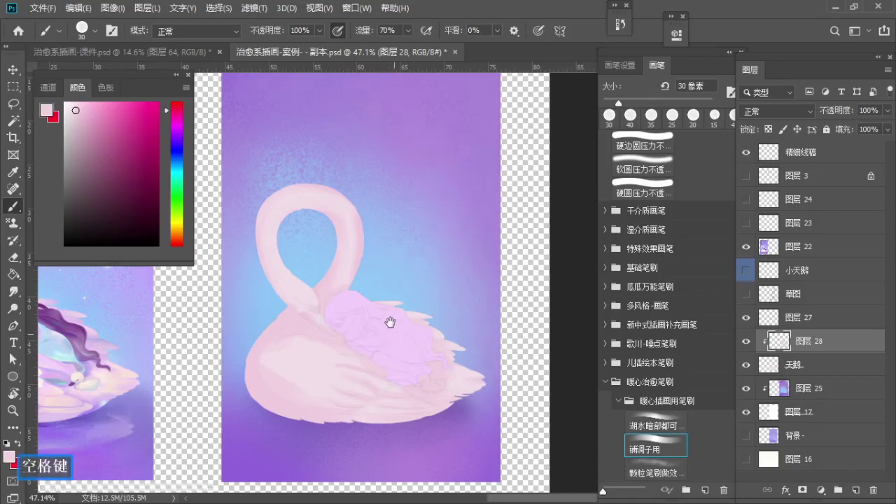
drag(389, 322, 380, 282)
key(z)
mouse_move(330, 234)
mouse_down()
mouse_move(352, 270)
mouse_move(326, 285)
mouse_up()
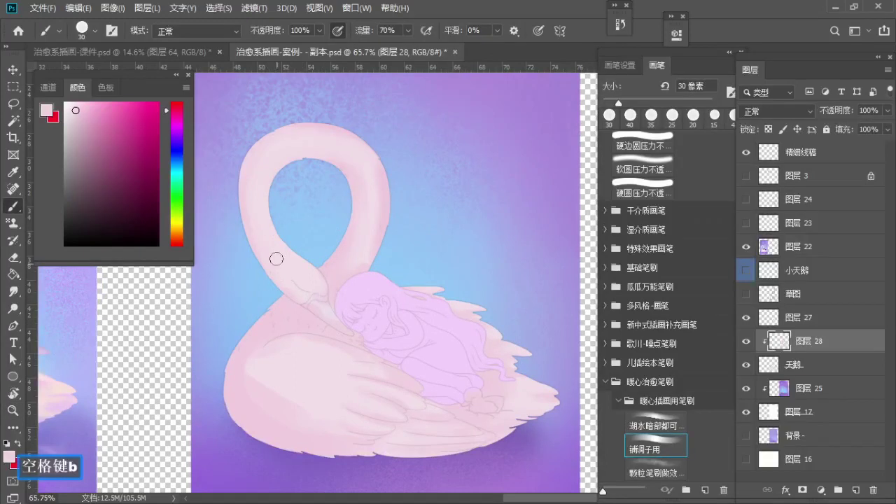
alt+click(268, 319)
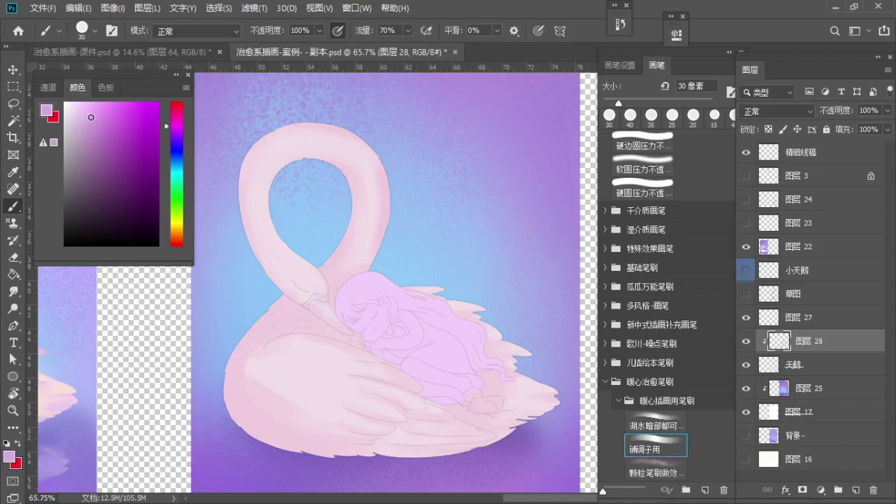
Step: Paint a light purple shadow down the front edge of the swan's breast with a 50 px brush
key(s)
key(s)
key(s)
drag(269, 320, 245, 424)
key(ctrl+z)
key(s)
drag(251, 343, 237, 417)
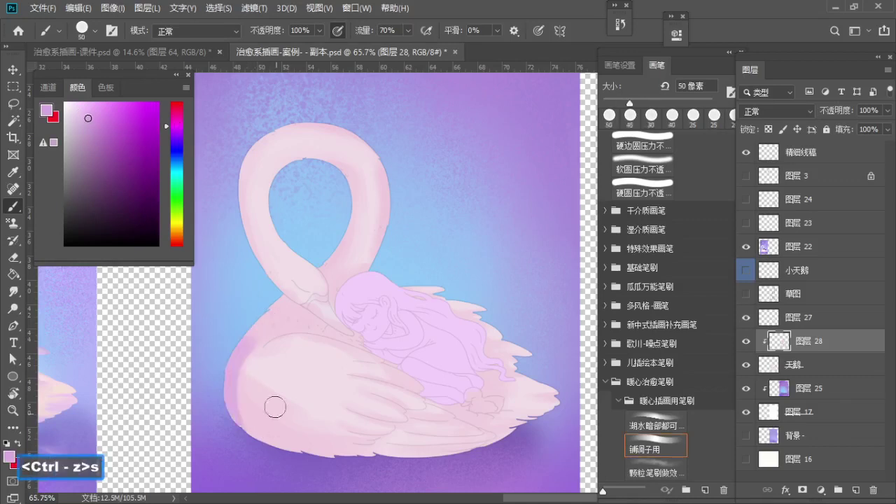
Step: Extend the light purple shadow around the breast and along the swan's belly with a 60 px brush
key(z)
drag(276, 385, 251, 380)
key(b)
key(b)
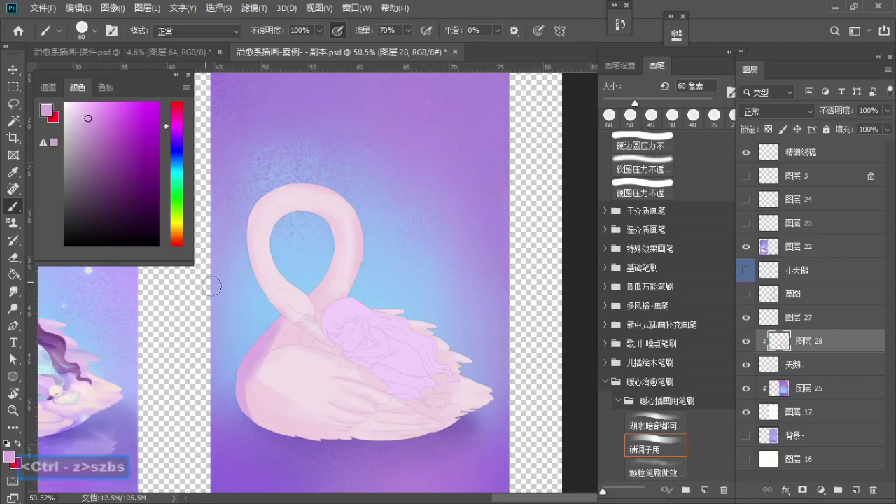
drag(241, 399, 334, 430)
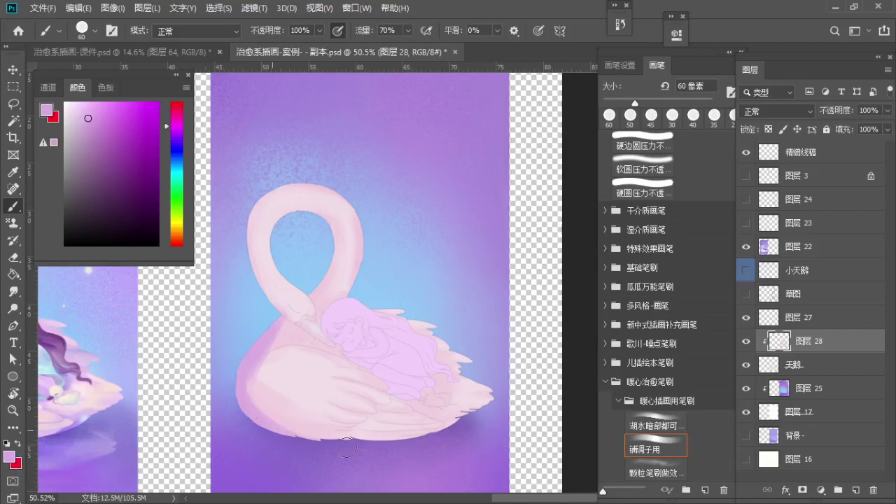
Step: Paint a light purple shadow around the inner edge of the swan's neck loop with a 60 px brush
key(a)
key(a)
key(bracketright)
key(bracketright)
key(bracketright)
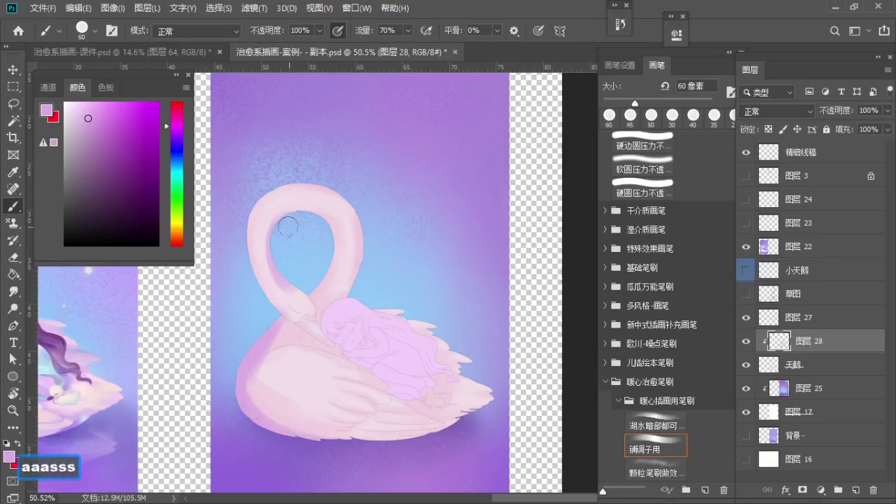
key(z)
drag(280, 231, 310, 219)
key(b)
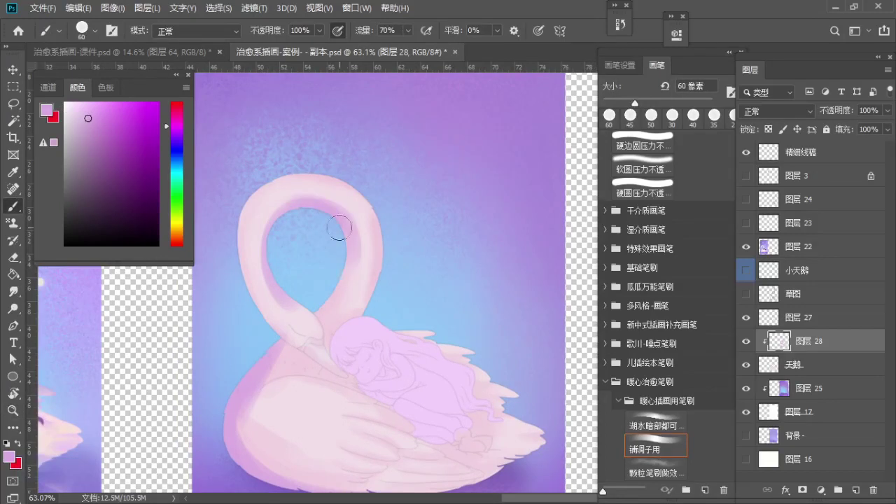
key(space)
mouse_move(338, 276)
mouse_down()
mouse_move(362, 268)
mouse_move(358, 242)
mouse_up()
key(z)
key(b)
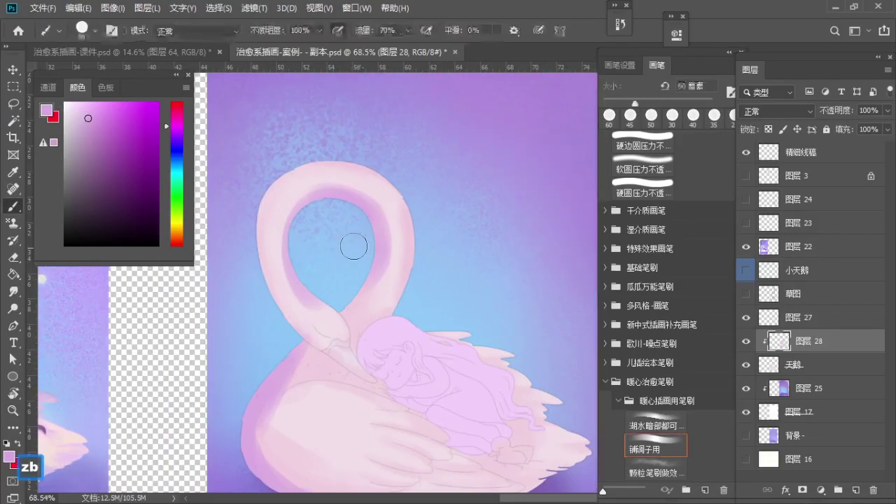
Step: Sample light pink from the neck and soften the shadow edge near the swan's head with a 45 px brush
alt+click(310, 314)
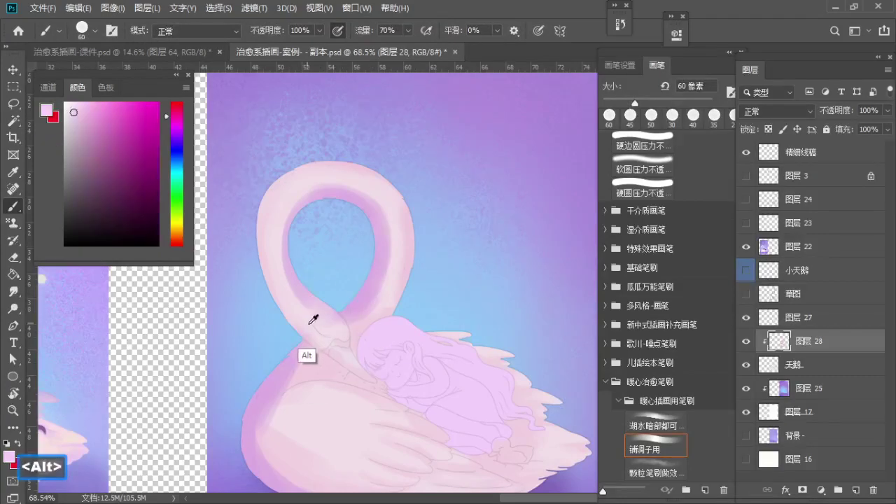
key(bracketleft)
key(bracketleft)
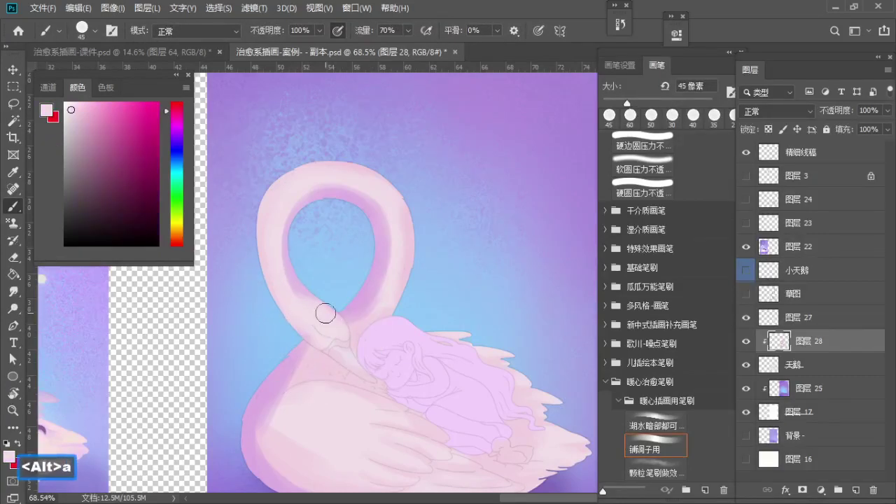
alt+click(295, 276)
key(a)
key(bracketright)
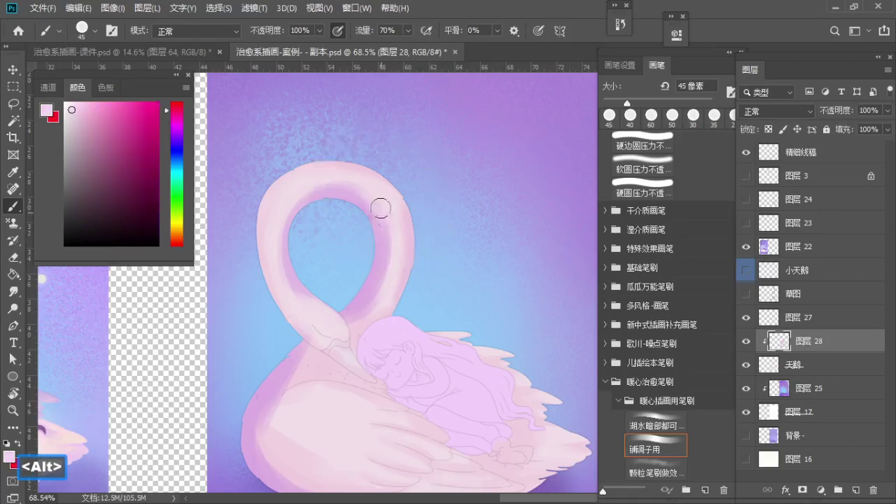
Step: Blend the shadow edge along the right side and top of the neck loop using sampled tones at 45 px
key(ctrl+z)
alt+click(386, 232)
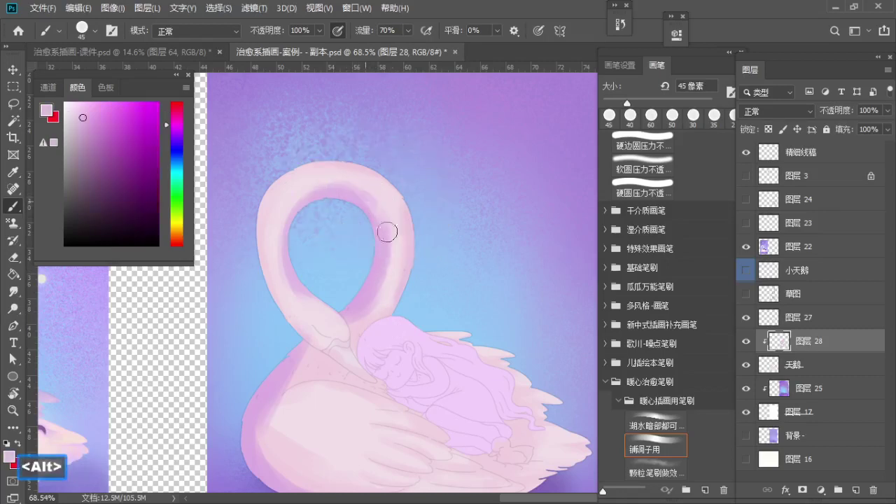
alt+click(376, 185)
alt+click(335, 186)
alt+click(341, 182)
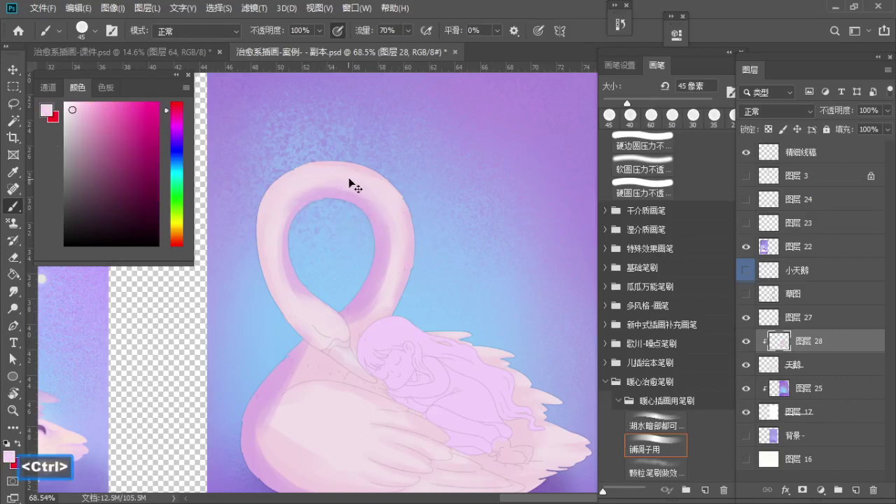
alt+click(326, 189)
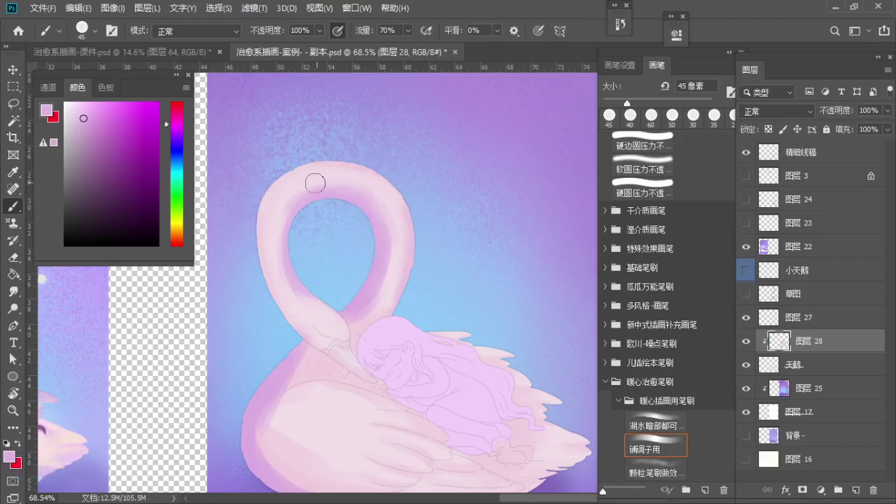
alt+click(303, 185)
alt+click(317, 188)
Step: Blend the shadow on the upper left inner edge of the neck loop with sampled tones at 40 px
key(a)
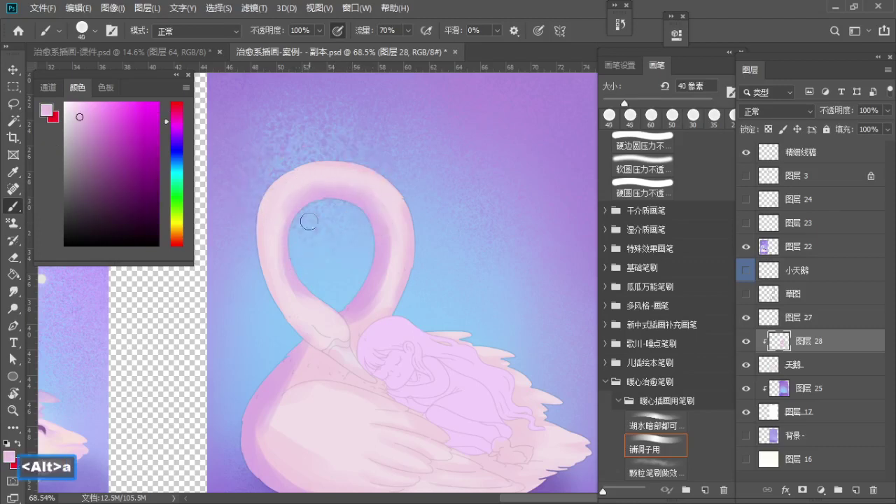
alt+click(309, 199)
drag(282, 238, 290, 210)
key(ctrl+z)
alt+click(310, 193)
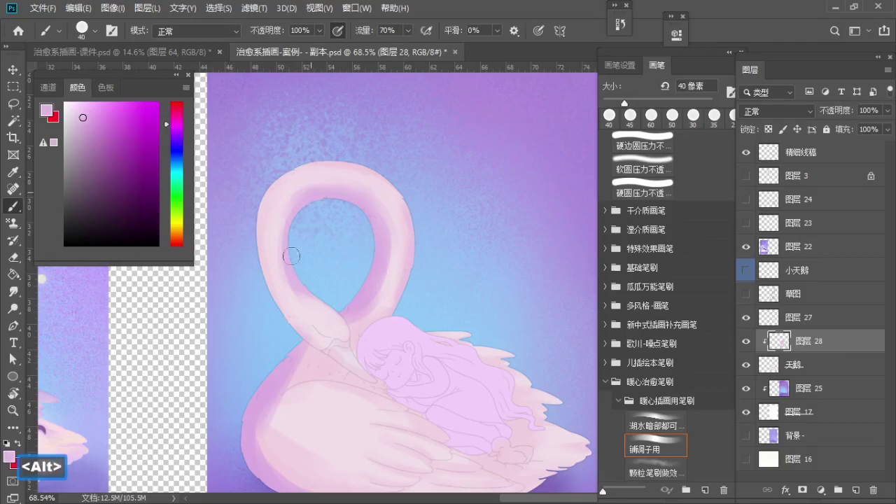
alt+click(279, 268)
drag(275, 247, 312, 306)
key(ctrl+z)
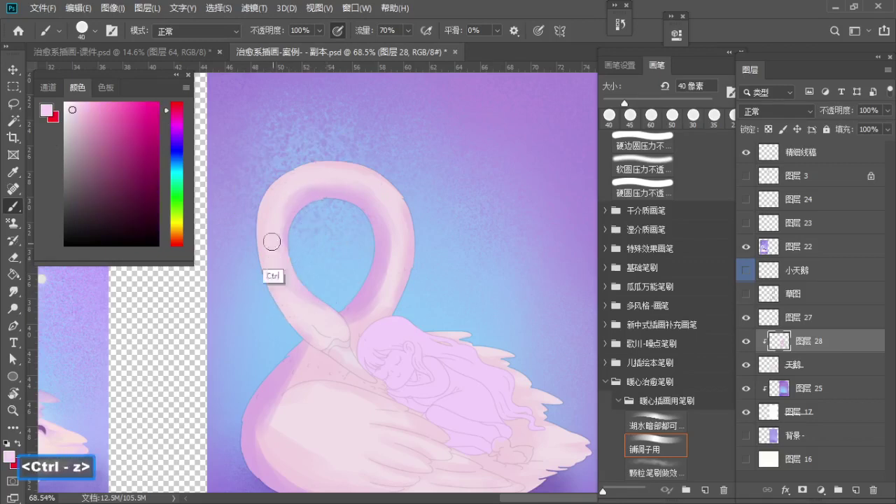
Step: Smooth the shadow transitions down both sides of the neck loop with sampled pink and purple at 35 to 40 px
mouse_move(271, 242)
mouse_down()
mouse_move(305, 301)
mouse_move(343, 325)
mouse_up()
alt+click(279, 273)
alt+click(299, 201)
key(a)
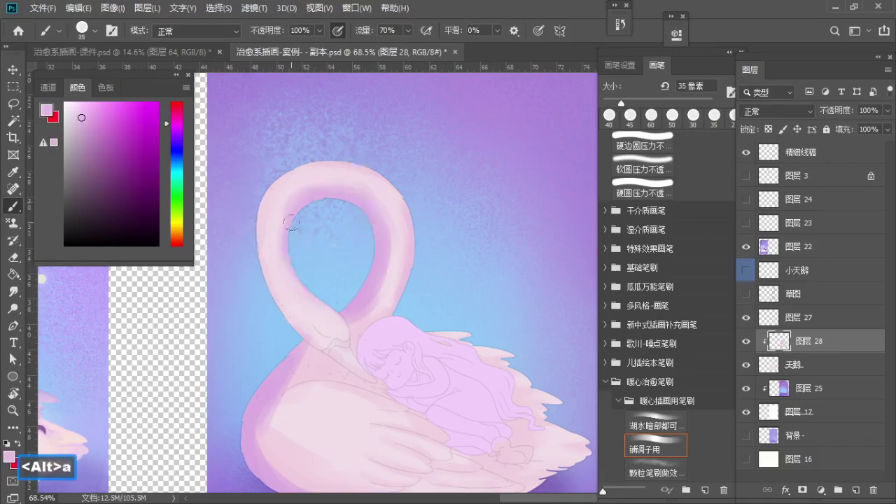
alt+click(296, 297)
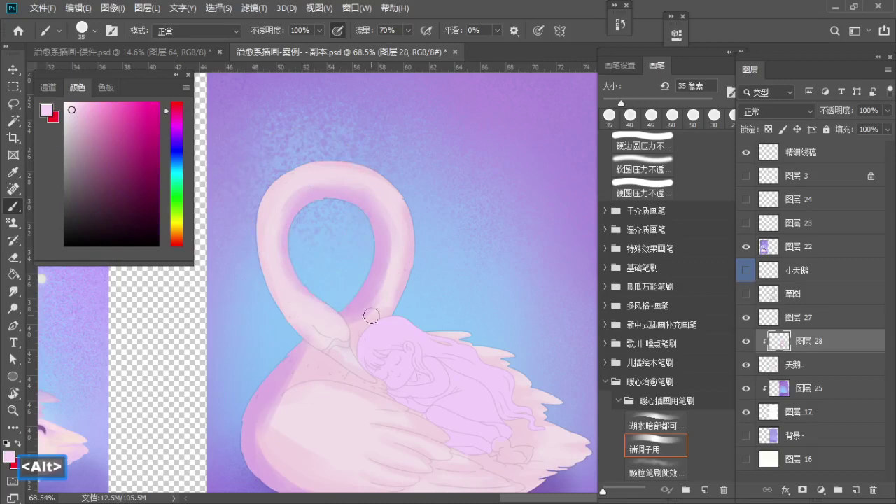
key(bracketright)
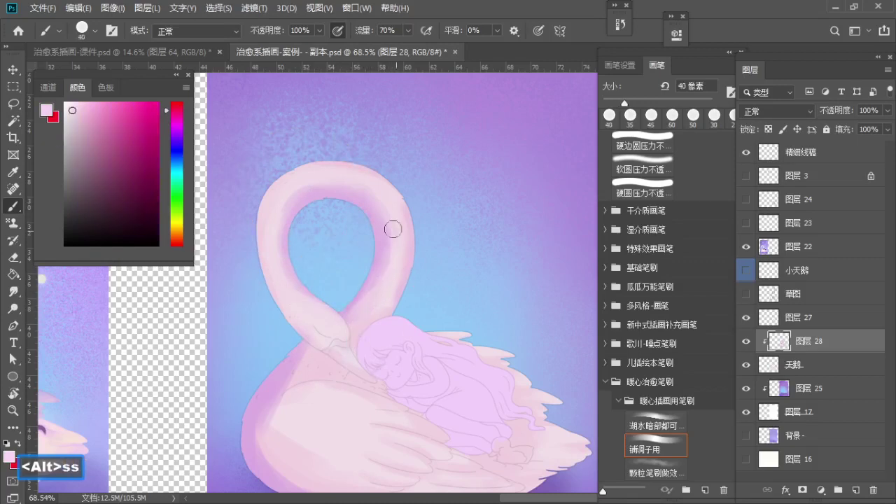
Step: Sample the neck's purple shadow colour and shade along the upper edge of the front wing, narrowing the brush to 25 px
alt+click(384, 249)
key(z)
alt+click(383, 227)
key(space)
drag(371, 210, 356, 165)
key(b)
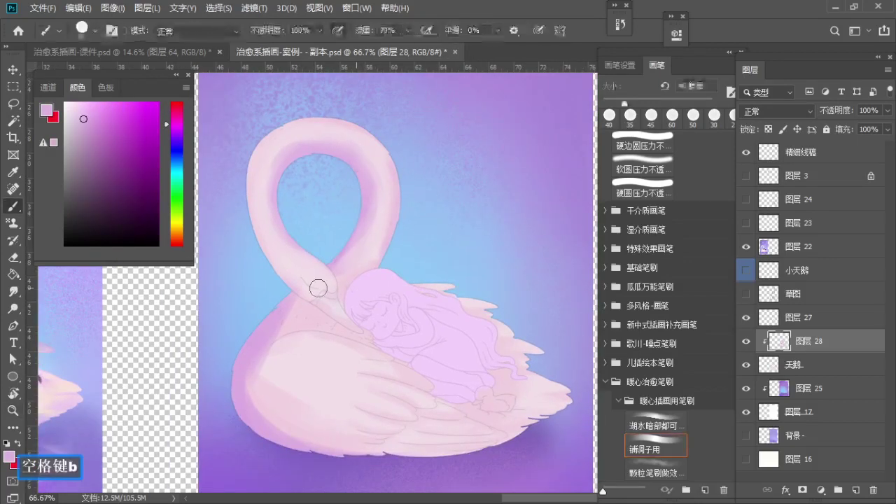
key(bracketright)
key(bracketright)
key(bracketleft)
key(bracketleft)
key(bracketleft)
key(ctrl+z)
key(bracketleft)
key(ctrl+z)
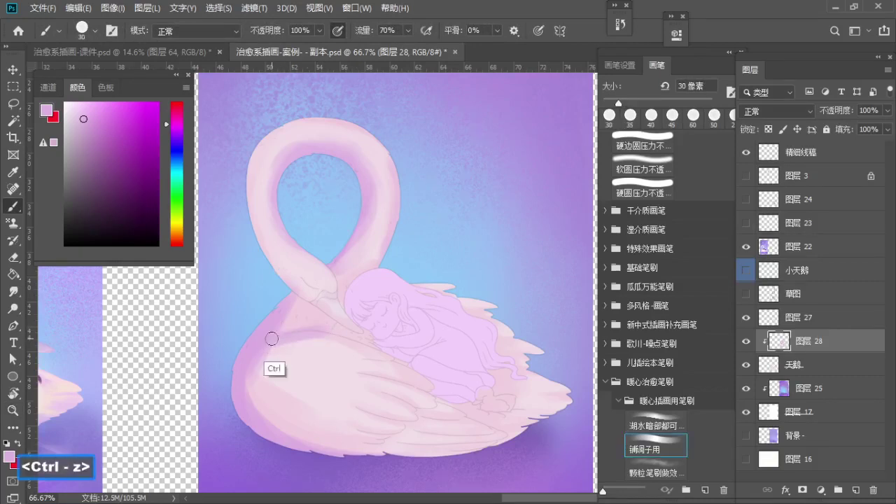
key(bracketleft)
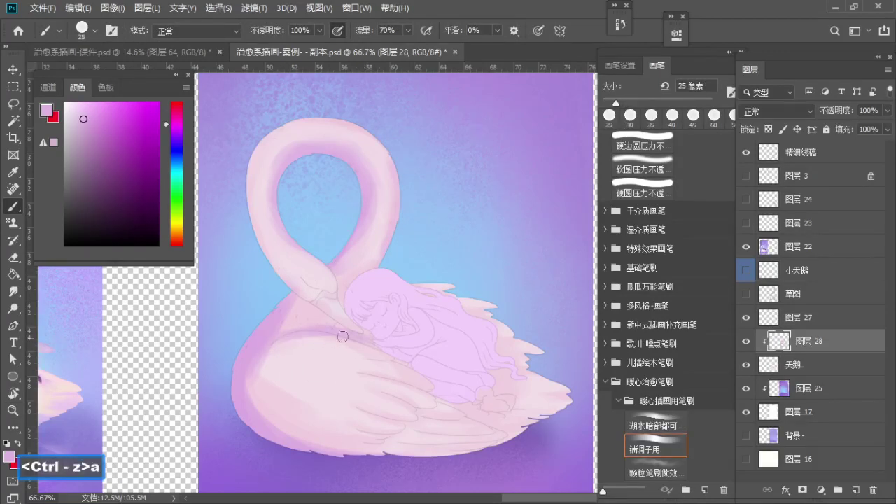
Step: Paint a purple cast shadow on the swan beneath the girl's body and around her feet with a 40 px brush
key(space)
drag(406, 356, 362, 350)
key(ctrl+z)
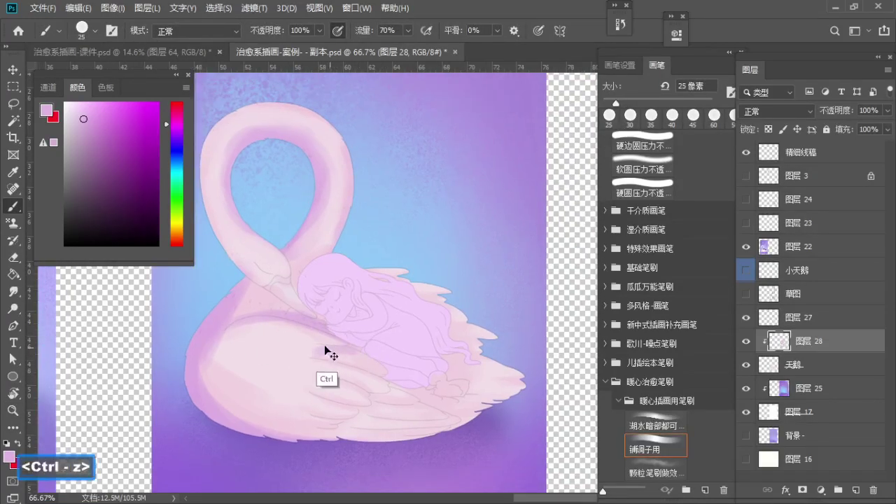
key(bracketright)
key(bracketright)
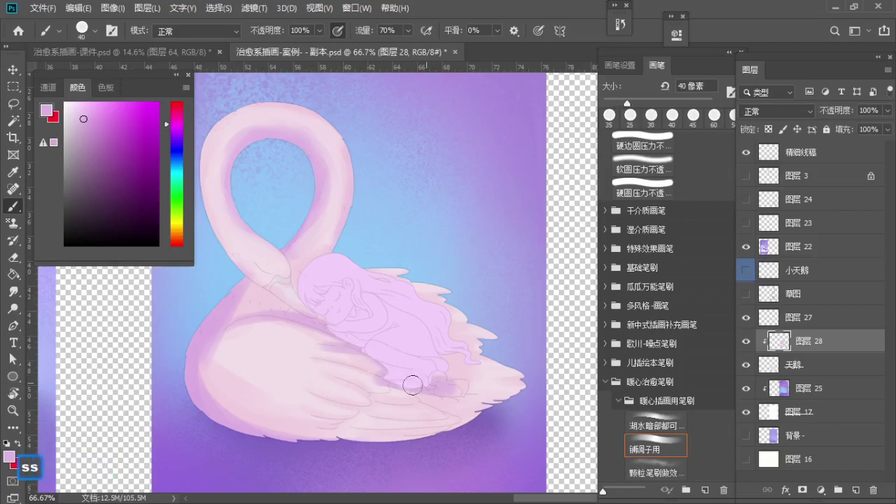
drag(413, 385, 460, 372)
Step: Paint thin purple shadow strokes between the upper feathers of the front wing, starting with a 9 px brush
key(bracketleft)
key(bracketleft)
key(bracketleft)
key(bracketleft)
key(bracketleft)
key(bracketleft)
key(bracketleft)
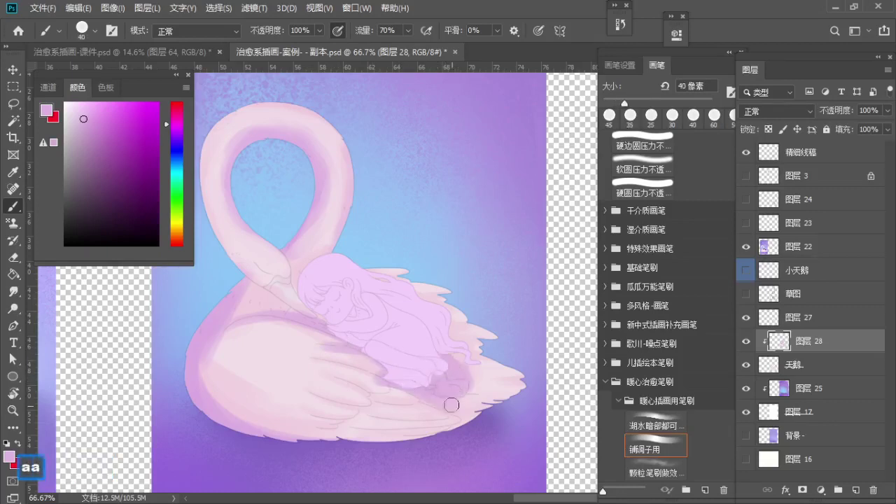
key(a)
drag(312, 359, 377, 377)
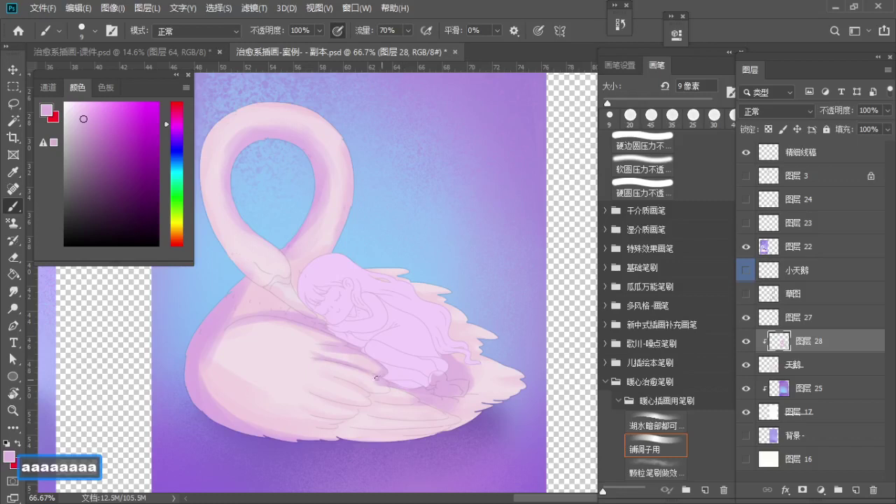
key(ctrl+z)
key(s)
mouse_move(313, 359)
mouse_down()
mouse_move(381, 376)
mouse_move(350, 372)
mouse_move(371, 372)
mouse_move(402, 396)
mouse_up()
Step: Redo the purple shadow stroke under the front wing's middle feather, extending it toward the feather tip
key(z)
key(b)
key(s)
key(s)
key(bracketleft)
key(bracketleft)
key(ctrl+z)
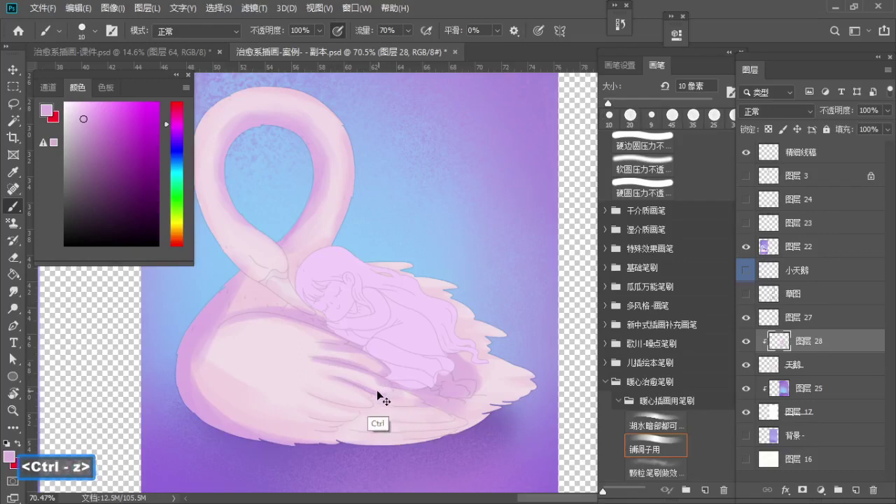
key(s)
drag(329, 378, 392, 393)
Step: Add purple shadow strokes under the lower feathers of the front wing with a 15 to 20 px brush
key(s)
drag(302, 393, 361, 410)
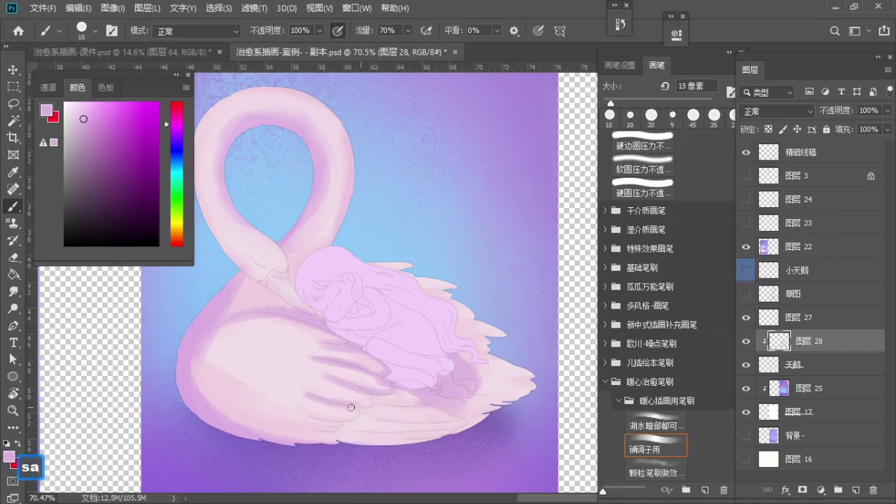
drag(298, 409, 345, 420)
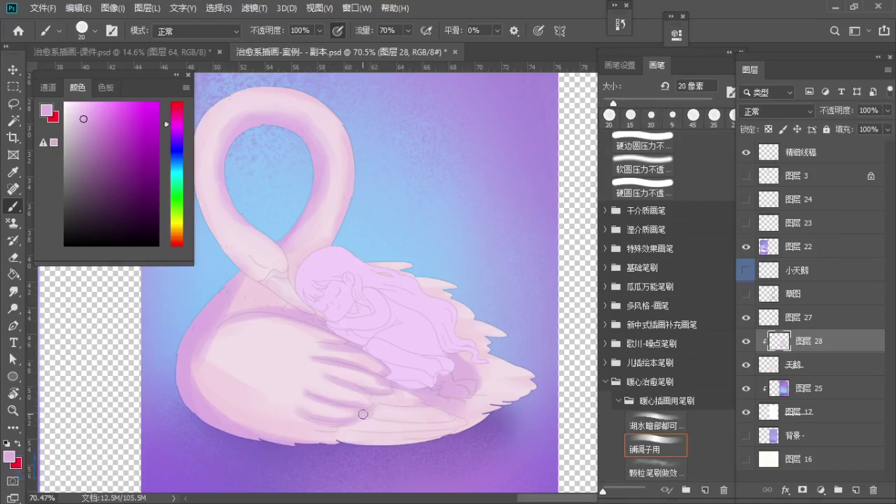
key(bracketleft)
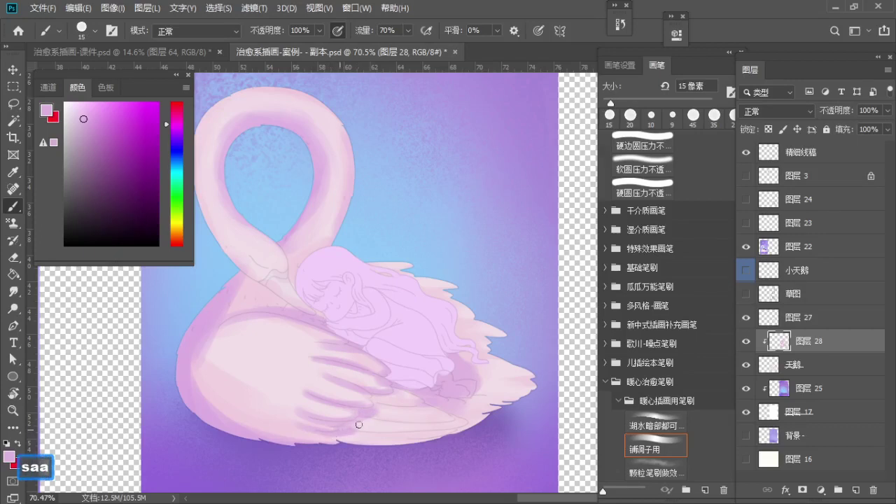
Step: Shade the area beneath the front wing's feather tips in purple with a 25 px brush
key(bracketright)
key(bracketright)
key(z)
click(370, 412)
key(b)
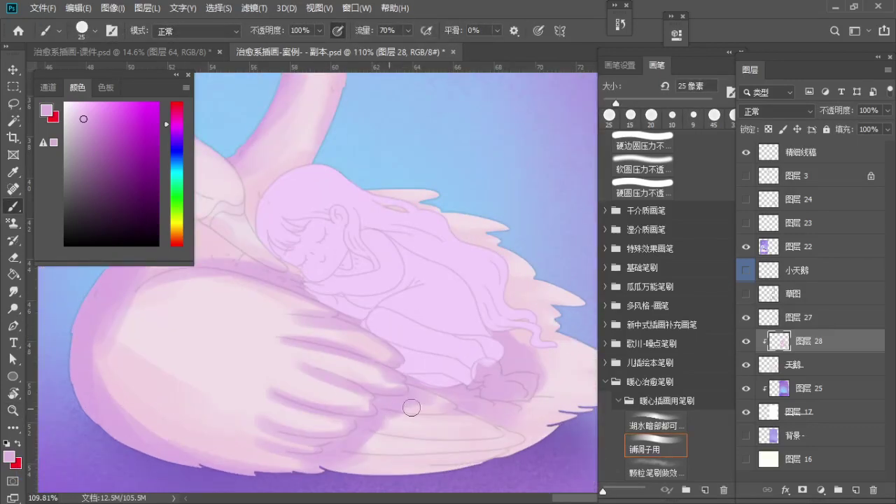
Step: Paint thin purple shadow strokes across the rear feathers below the girl's feet with a 10 px brush, and hide the 精细线稿 layer
key(space)
drag(464, 407, 410, 407)
key(a)
key(a)
drag(458, 423, 474, 436)
key(a)
drag(408, 415, 360, 416)
key(ctrl+z)
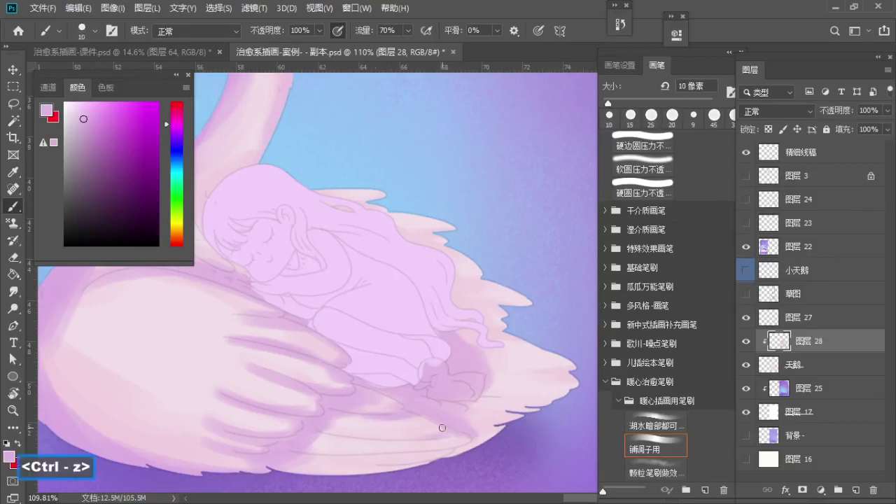
click(746, 153)
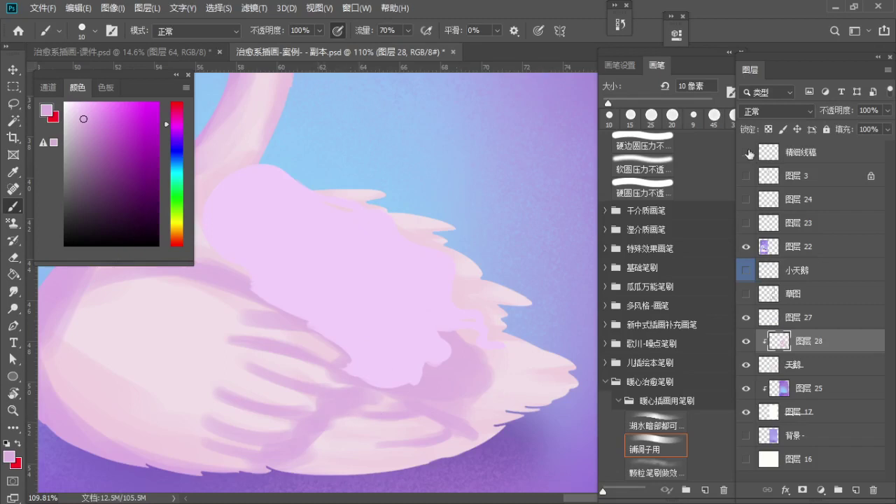
Step: Show the 精细线稿 layer and paint purple shadow strokes between the lower rear feathers with a 10 to 15 px brush
click(746, 152)
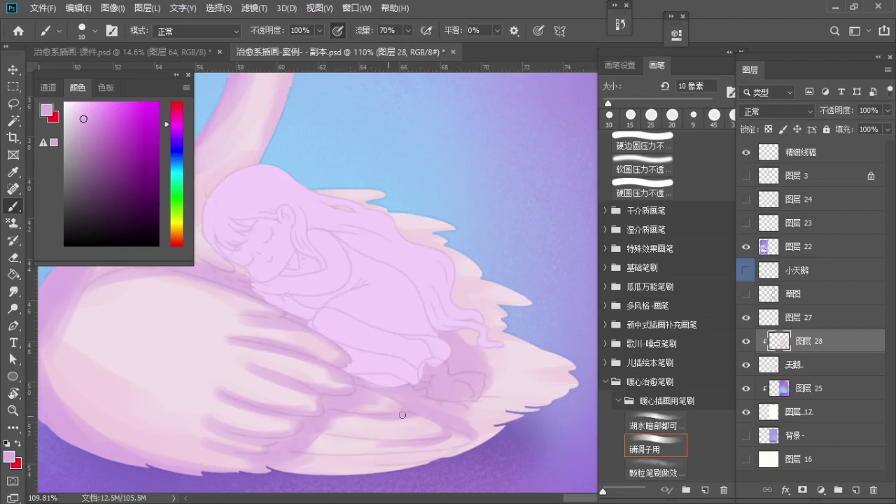
drag(315, 434, 402, 443)
key(s)
mouse_move(302, 455)
mouse_down()
mouse_move(434, 457)
mouse_move(406, 452)
mouse_move(470, 443)
mouse_up()
key(bracketright)
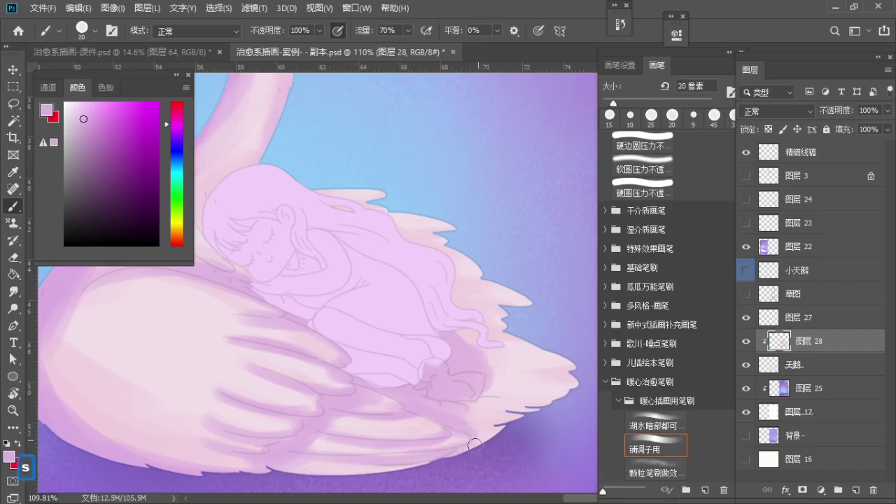
Step: Paint thin purple shadow strokes inward from the tail feather tips with a 10 px brush
key(bracketleft)
key(bracketleft)
drag(576, 381, 524, 371)
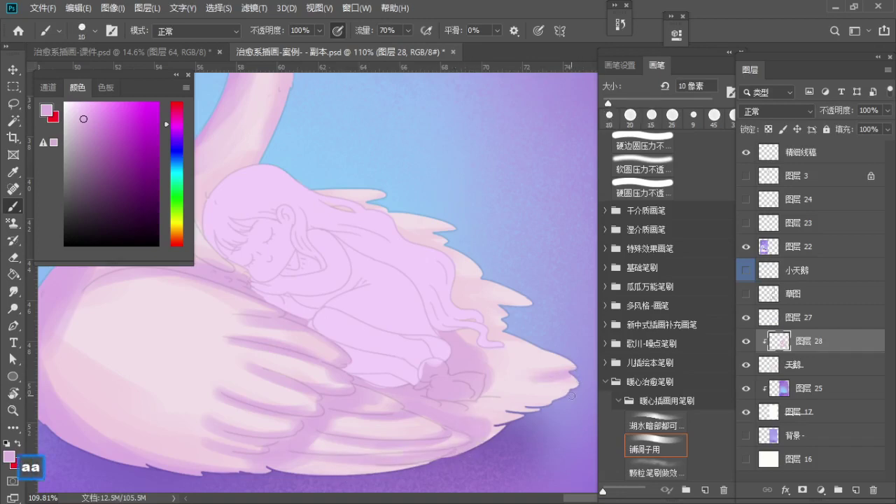
key(bracketright)
key(s)
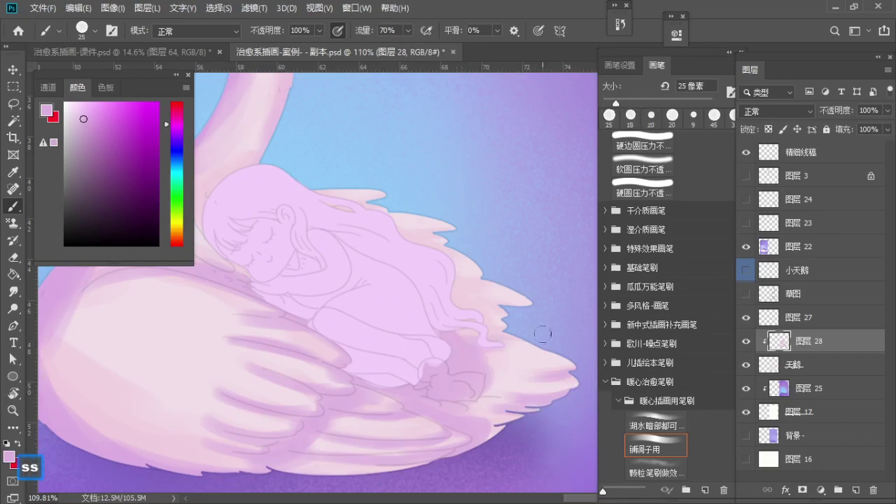
Step: Shade the undersides of the back feathers behind the girl's hair in purple, reducing the brush from 20 to 10 px
key(a)
key(a)
key(s)
key(s)
drag(509, 295, 453, 282)
key(ctrl+z)
key(a)
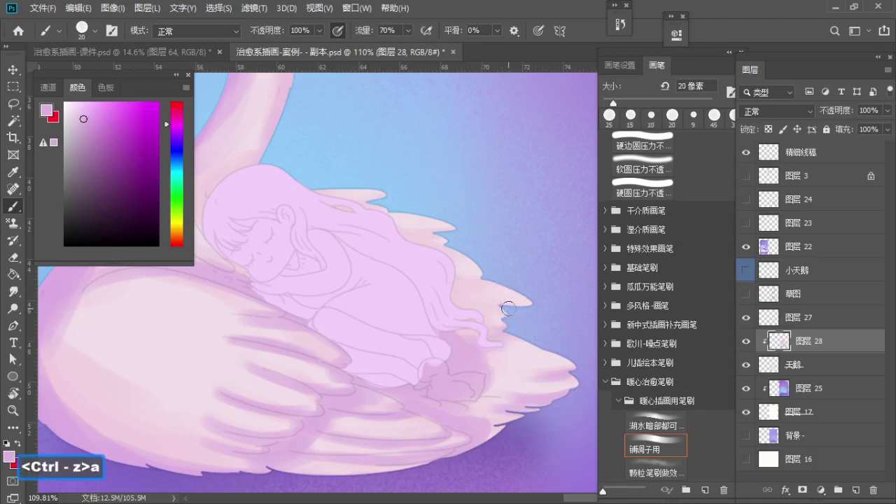
drag(509, 308, 448, 300)
key(a)
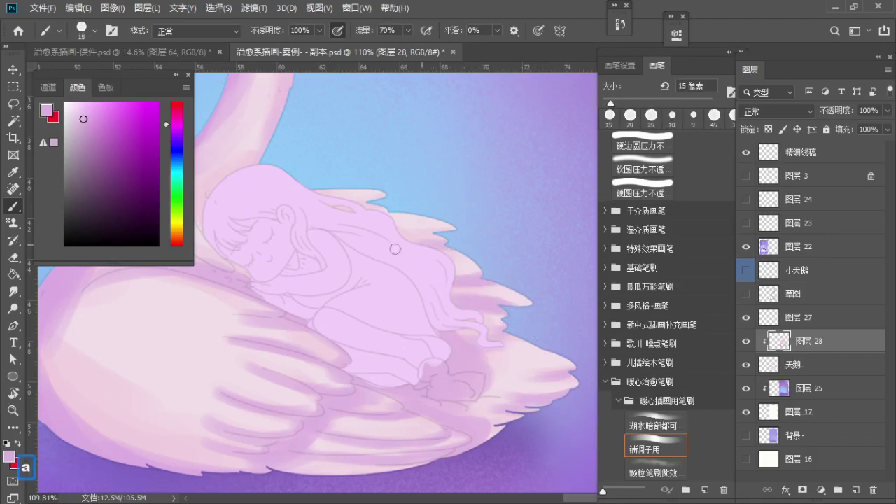
key(bracketleft)
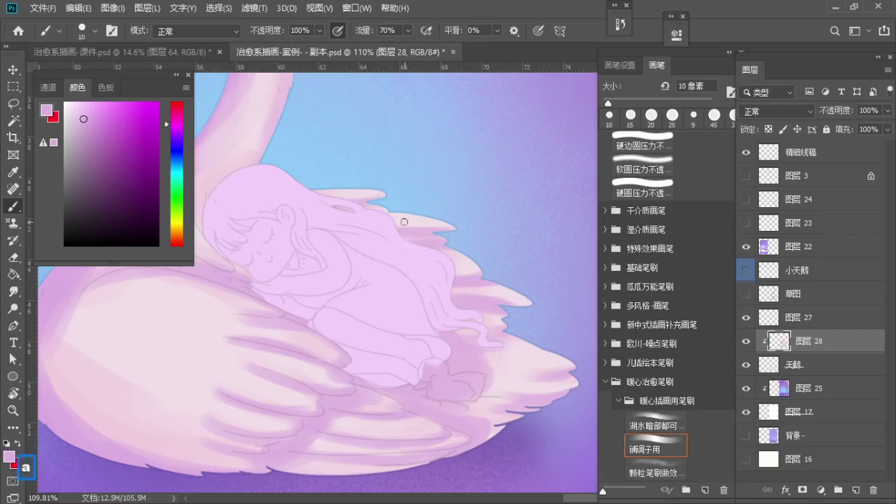
Step: Sample the purple feather shadow and shift the painting color to a deeper violet
key(z)
drag(404, 223, 385, 225)
alt+click(359, 367)
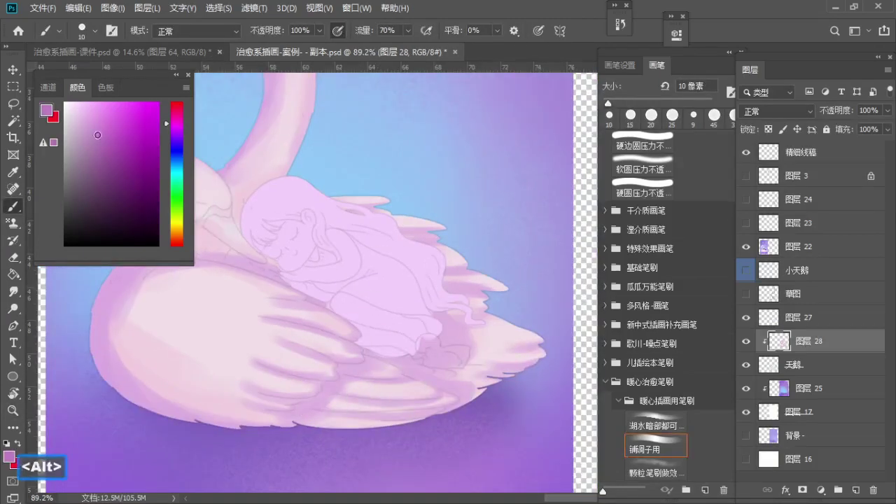
click(177, 132)
click(123, 148)
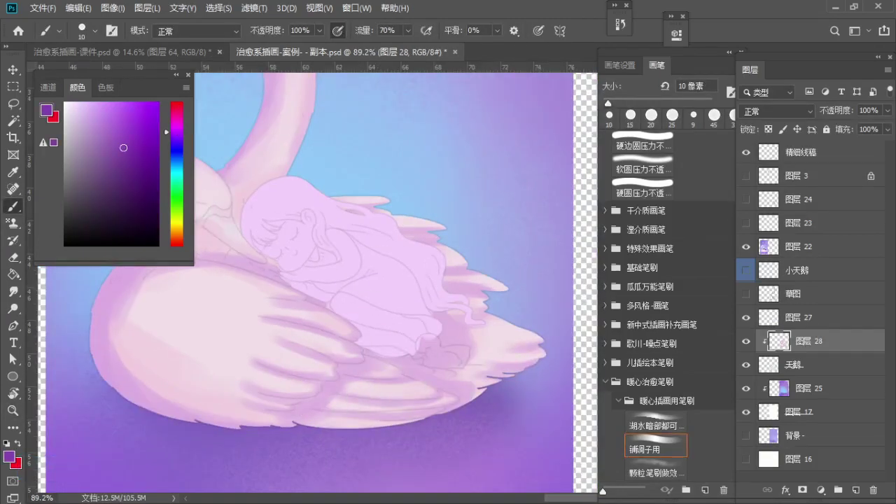
Step: Paint a deep violet contact shadow beneath the girl's chin and arm with a brush of up to 30 px, undoing stray strokes
key(bracketright)
key(bracketright)
drag(267, 262, 322, 303)
key(z)
key(space)
mouse_move(383, 294)
mouse_down()
mouse_move(350, 301)
mouse_move(370, 337)
mouse_move(404, 339)
mouse_move(356, 310)
mouse_move(343, 269)
mouse_up()
key(b)
key(space)
key(space)
key(ctrl+z)
key(z)
drag(284, 255, 301, 255)
key(ctrl+z)
key(space)
mouse_move(340, 276)
mouse_down()
mouse_move(302, 259)
mouse_move(266, 263)
mouse_up()
key(b)
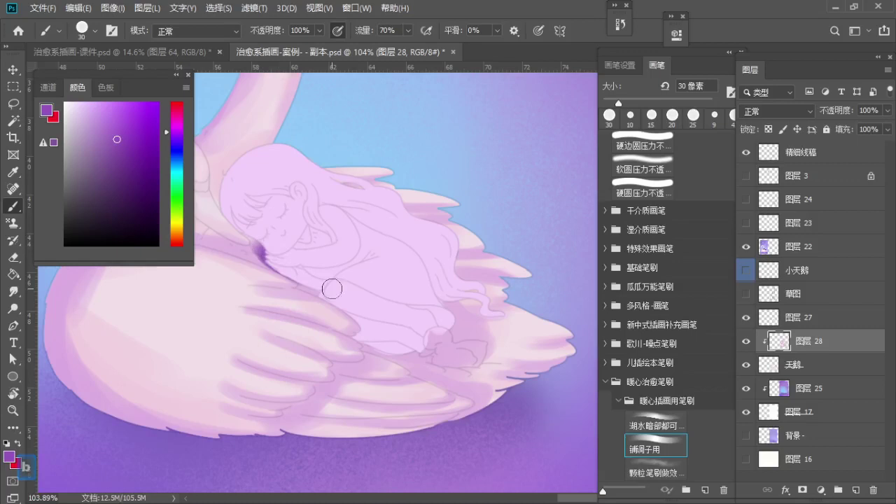
Step: Extend the contact shadow under the girl's legs and feet toward the tail in a slightly lighter violet, using a 10 to 20 px brush
key(bracketleft)
key(bracketleft)
key(bracketleft)
drag(348, 339, 453, 376)
click(108, 135)
key(s)
mouse_move(385, 353)
mouse_down()
mouse_move(429, 363)
mouse_move(413, 348)
mouse_move(437, 367)
mouse_move(410, 346)
mouse_move(455, 375)
mouse_up()
key(bracketright)
key(s)
key(a)
drag(423, 375, 469, 394)
key(a)
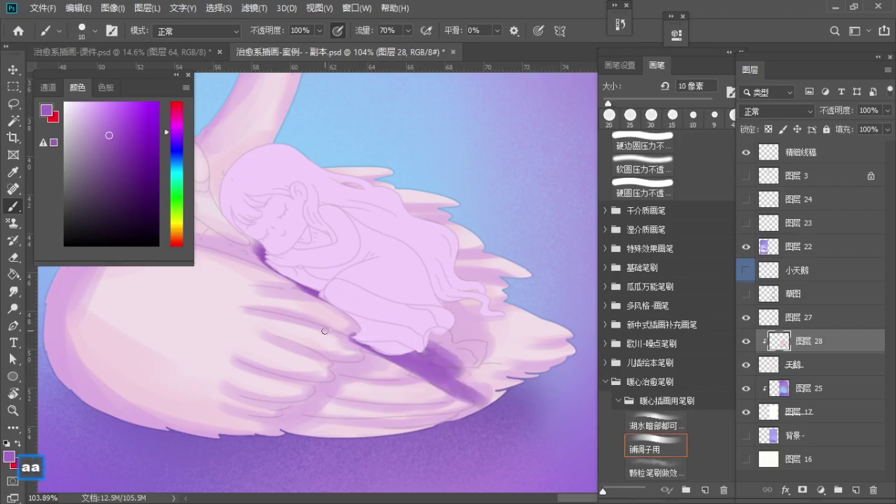
Step: Trace violet shadow around the upper feather tips of the front wing with a 9 to 10 px brush, undoing imprecise strokes
mouse_move(324, 330)
mouse_down()
mouse_move(398, 369)
mouse_move(329, 329)
mouse_move(385, 365)
mouse_move(363, 348)
mouse_move(346, 352)
mouse_move(380, 361)
mouse_move(356, 374)
mouse_move(341, 370)
mouse_move(377, 371)
mouse_up()
key(ctrl+z)
key(ctrl+space)
key(ctrl+z)
mouse_move(329, 366)
mouse_down()
mouse_move(378, 369)
mouse_move(393, 338)
mouse_move(355, 351)
mouse_move(369, 373)
mouse_up()
key(space)
key(bracketleft)
mouse_move(307, 368)
mouse_down()
mouse_move(340, 374)
mouse_move(364, 359)
mouse_up()
key(ctrl+z)
key(ctrl+z)
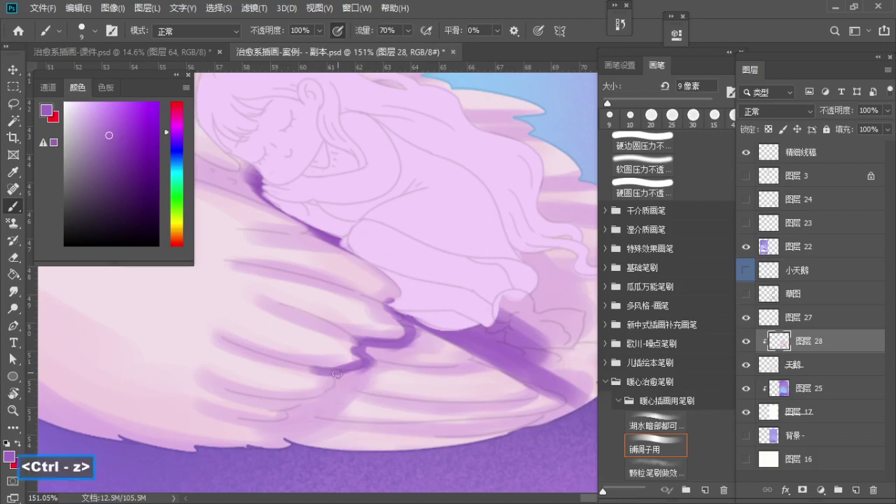
Step: Continue the violet shadow around the front wing's lower feather tips down to the swan's lower edge
mouse_move(308, 365)
mouse_down()
mouse_move(349, 371)
mouse_move(356, 385)
mouse_move(331, 380)
mouse_move(328, 397)
mouse_move(288, 406)
mouse_move(328, 396)
mouse_move(310, 410)
mouse_move(262, 422)
mouse_move(289, 437)
mouse_move(269, 428)
mouse_move(291, 435)
mouse_up()
key(z)
key(b)
key(s)
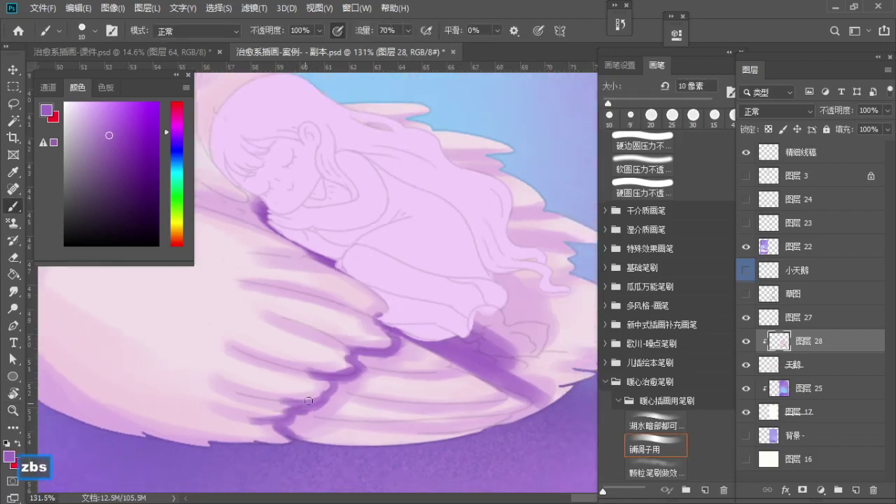
key(z)
drag(309, 401, 290, 412)
key(space)
drag(358, 389, 324, 399)
key(b)
key(s)
key(s)
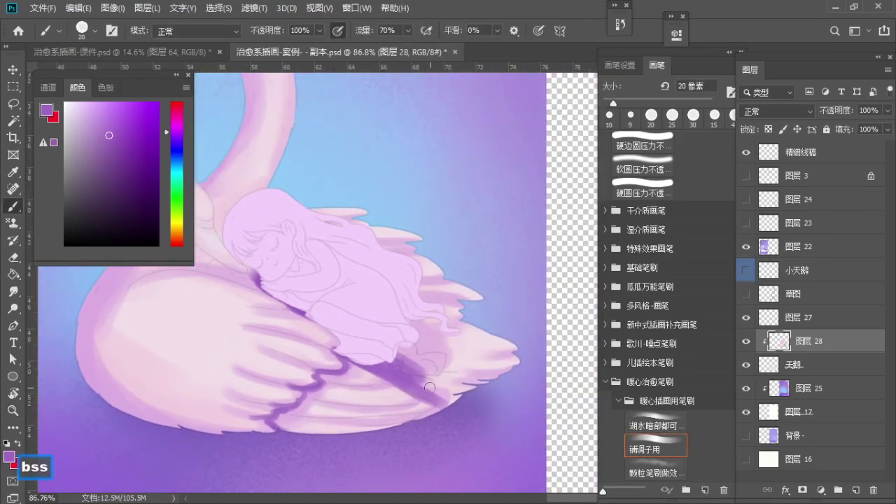
Step: Shade the hollow between the girl's feet and the ends of her hair in violet with a 30 to 40 px brush
key(bracketright)
key(bracketleft)
key(bracketleft)
key(bracketleft)
key(bracketleft)
key(space)
drag(430, 310, 450, 331)
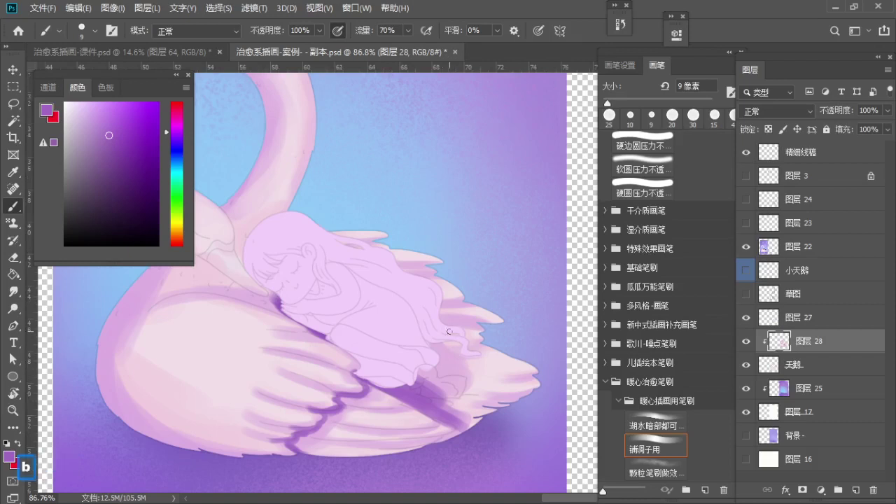
key(s)
key(s)
key(s)
key(s)
key(s)
mouse_move(447, 365)
mouse_down()
mouse_move(432, 382)
mouse_move(416, 382)
mouse_move(446, 348)
mouse_up()
key(s)
key(s)
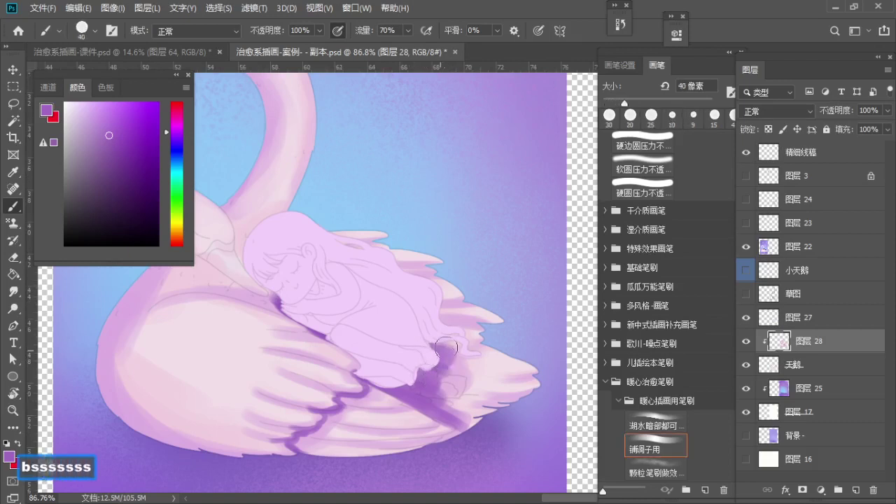
Step: Deepen the shadows between the back feathers behind the girl's hair with fine violet strokes, starting with a 9 px brush
key(bracketleft)
key(bracketleft)
key(bracketleft)
key(bracketleft)
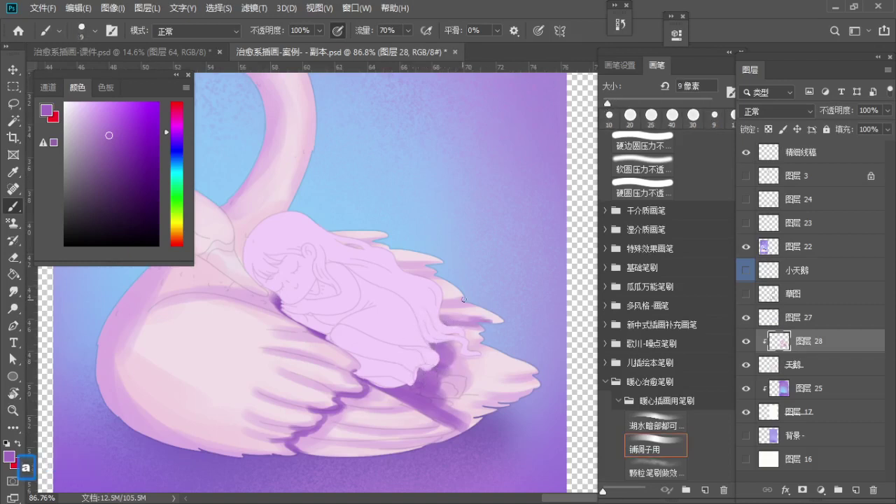
drag(464, 300, 443, 304)
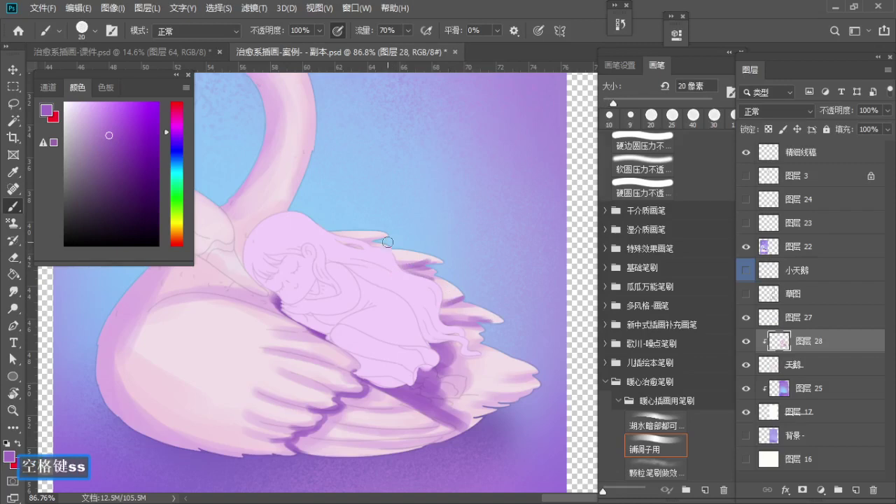
key(ctrl+z)
Step: Paint a violet cast shadow under the swan's beak toward the girl's chin with a 20 px brush, undoing the last stroke
key(z)
drag(394, 249, 371, 244)
key(space)
mouse_move(371, 244)
mouse_down()
mouse_move(418, 290)
mouse_move(392, 276)
mouse_up()
key(z)
key(b)
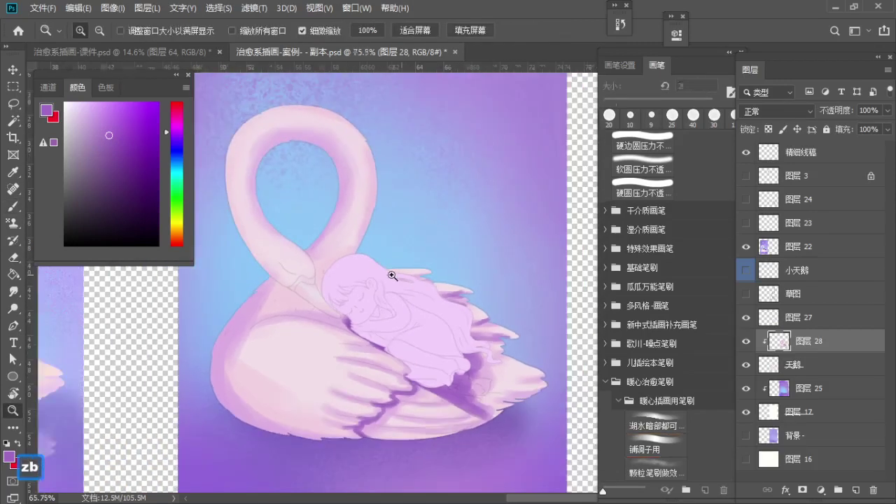
key(s)
key(s)
key(s)
key(a)
key(a)
key(a)
drag(291, 294, 335, 320)
key(ctrl+z)
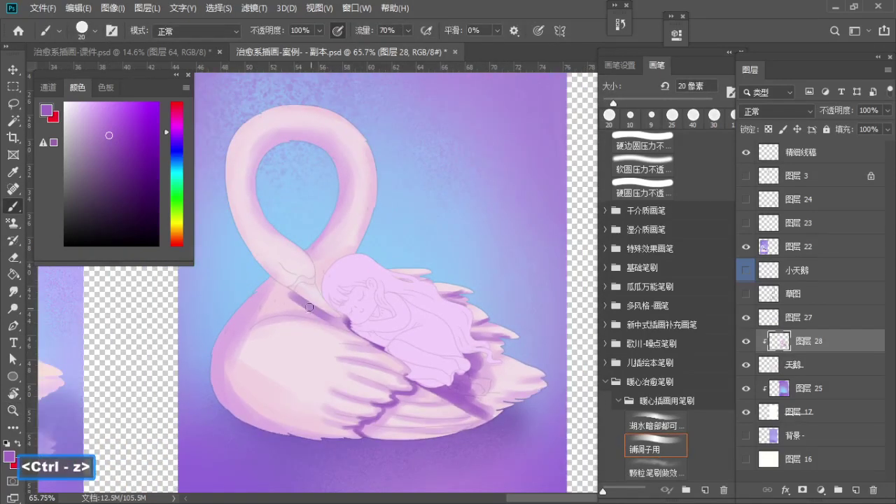
Step: Soften the shadow beneath the beak into the breast with sampled pink tones and a 20 to 30 px brush
alt+click(285, 293)
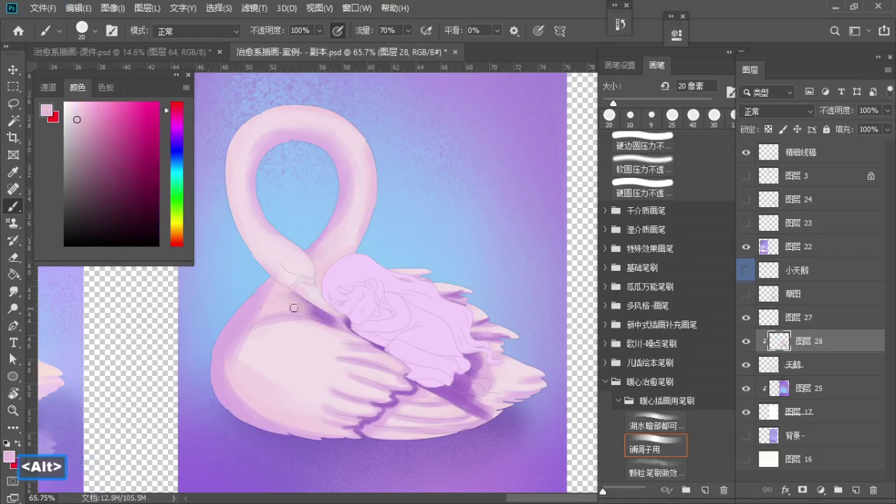
key(bracketright)
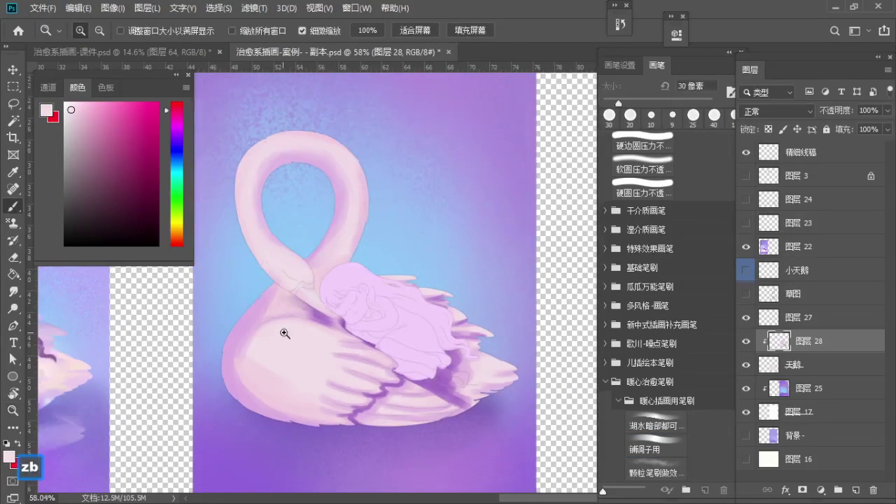
scroll(290, 330, down, 2)
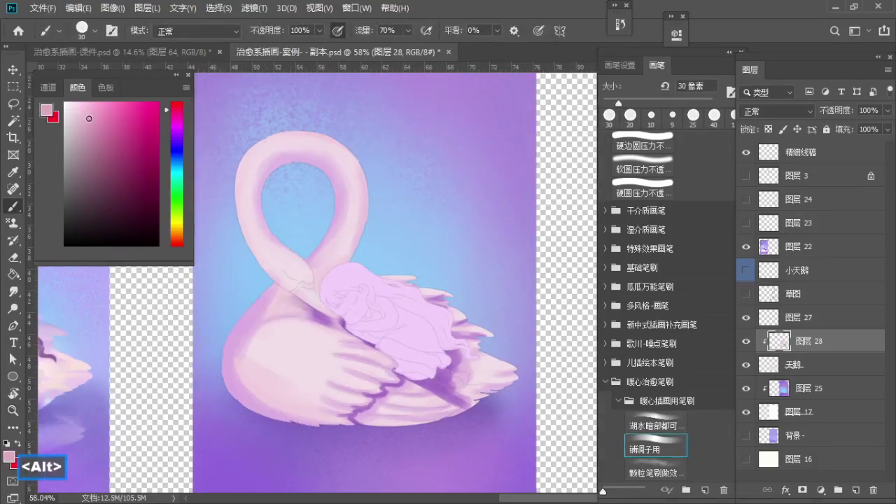
Step: Lay a dusty pink tone across the lower part of the front wing with a 70 px brush
key(s)
key(s)
key(s)
key(s)
key(s)
drag(278, 374, 308, 386)
key(s)
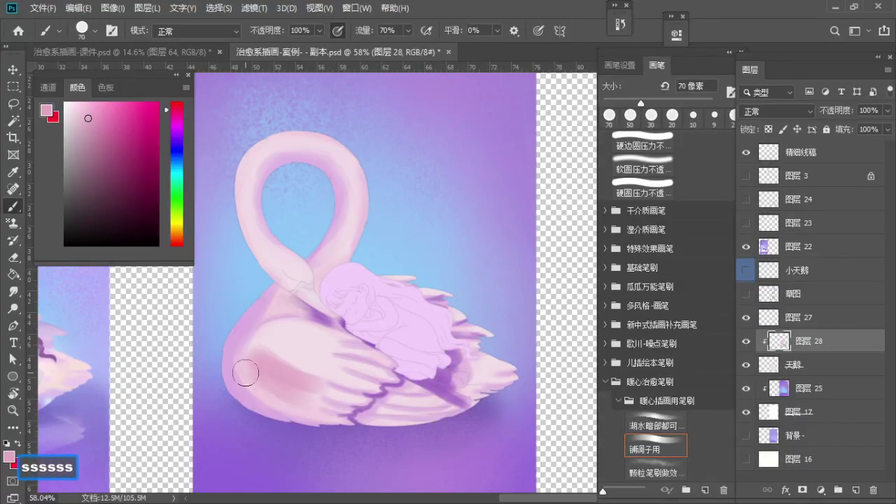
Step: Blend the dusty pink patch into the wing and breast with sampled light pink and lilac tones
alt+click(282, 342)
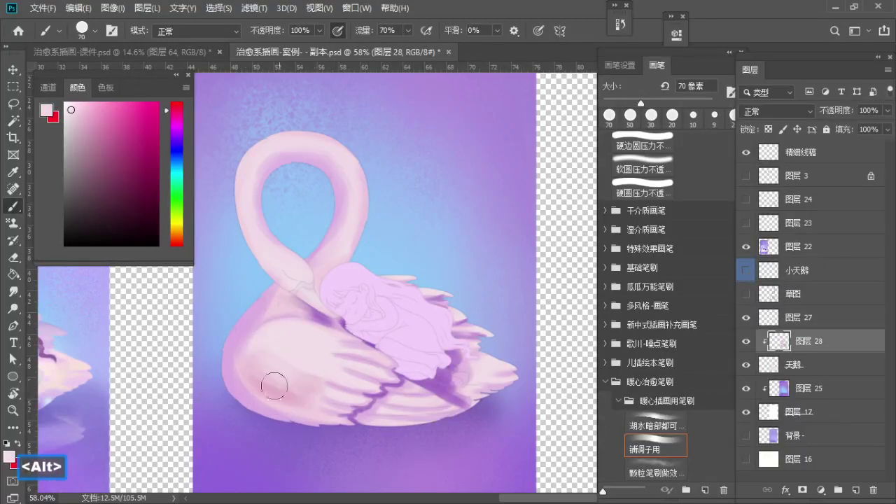
alt+click(235, 331)
drag(240, 344, 283, 401)
Step: Shade the lower breast and wing base with violet and lilac tones sampled from the swan, using an 80 px brush
alt+click(327, 325)
key(s)
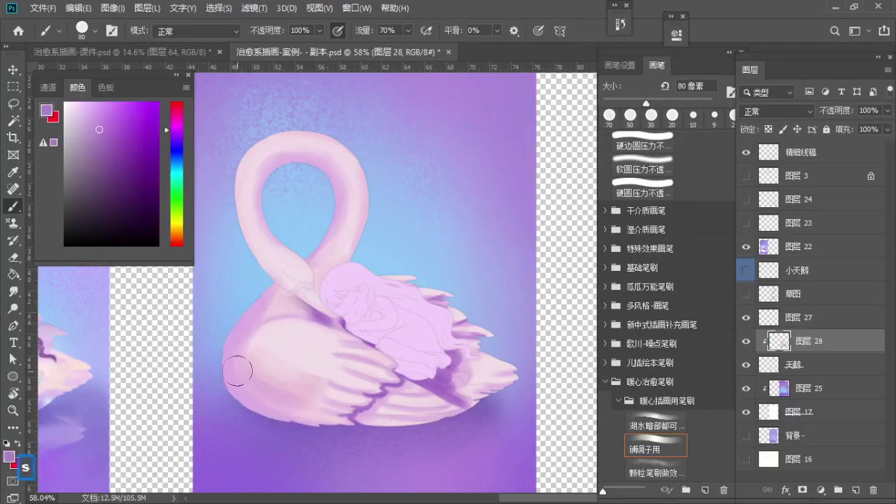
drag(238, 369, 311, 398)
alt+click(236, 348)
alt+click(282, 393)
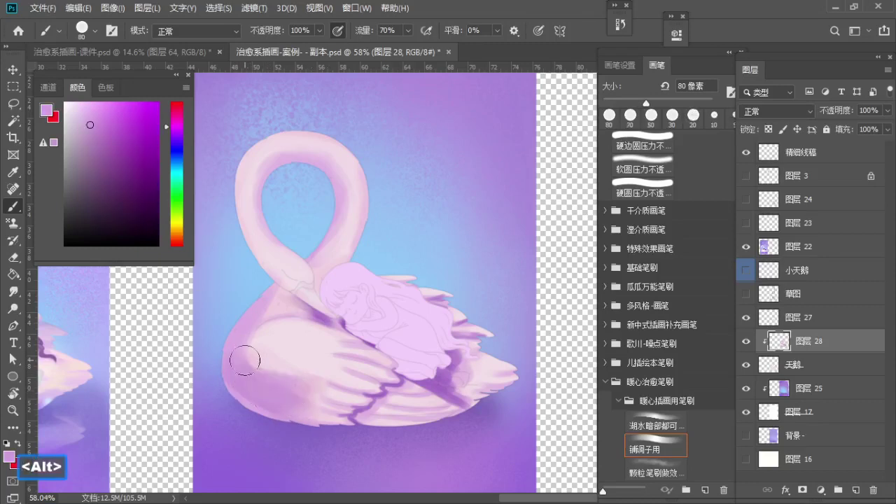
drag(246, 360, 345, 374)
Step: Blend the boundary between the pale wing and the purple lower shading with sampled colors, reducing the brush from 80 to 50 px
alt+click(266, 340)
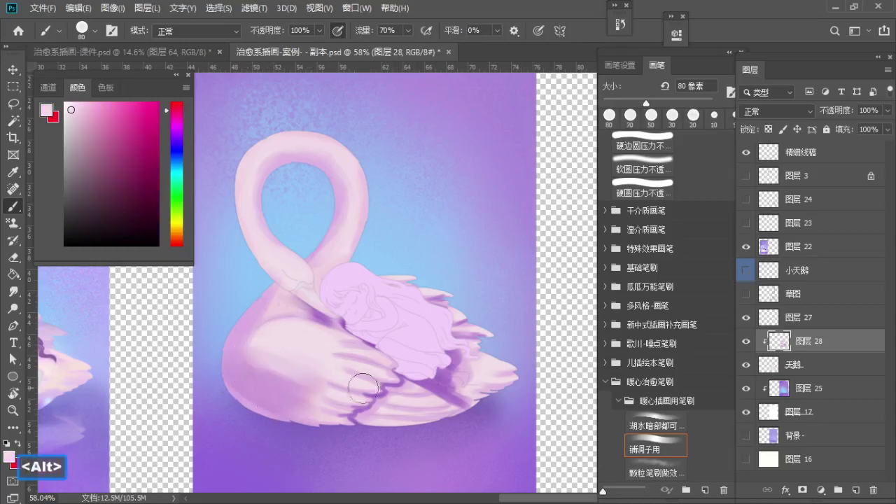
scroll(290, 329, up, 1)
alt+click(271, 384)
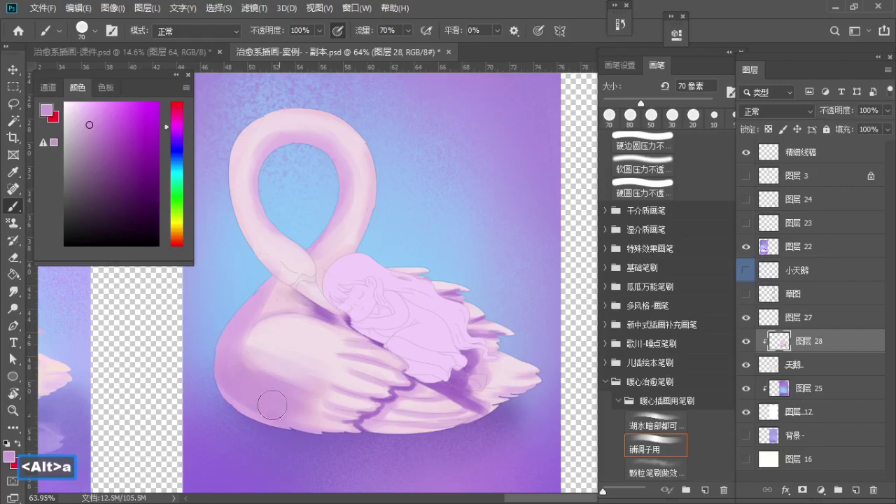
alt+click(266, 349)
key(bracketleft)
key(bracketleft)
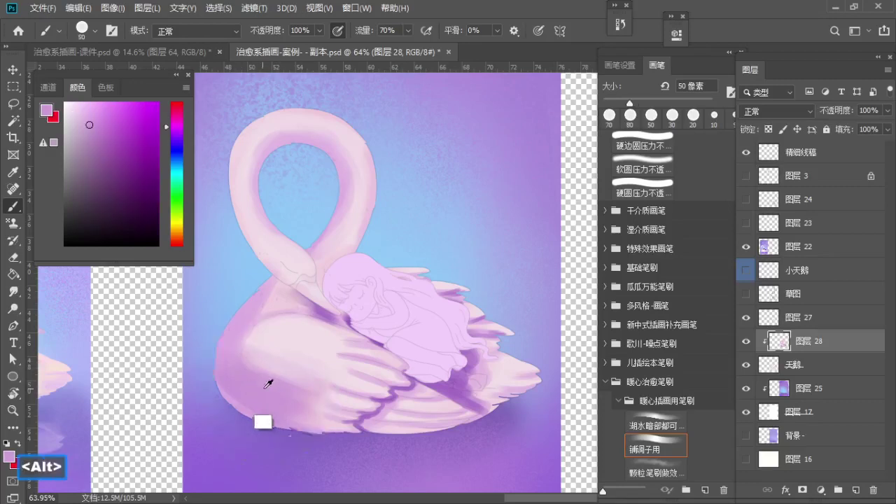
alt+click(280, 397)
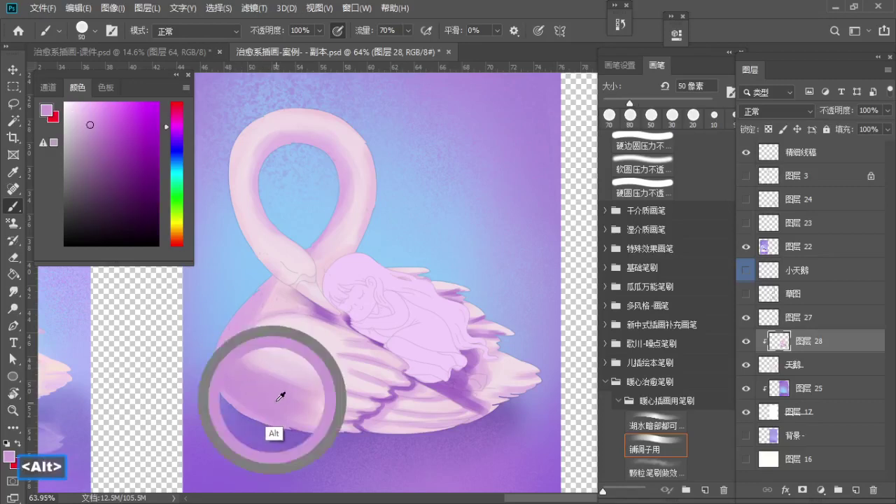
Step: Try a curved dark violet stroke along the front wing's lower edge with a 20 px brush and a color sampled from the feather shadow
alt+click(392, 396)
alt+click(389, 396)
key(a)
key(a)
key(a)
key(a)
key(ctrl+z)
drag(237, 357, 329, 422)
key(a)
key(a)
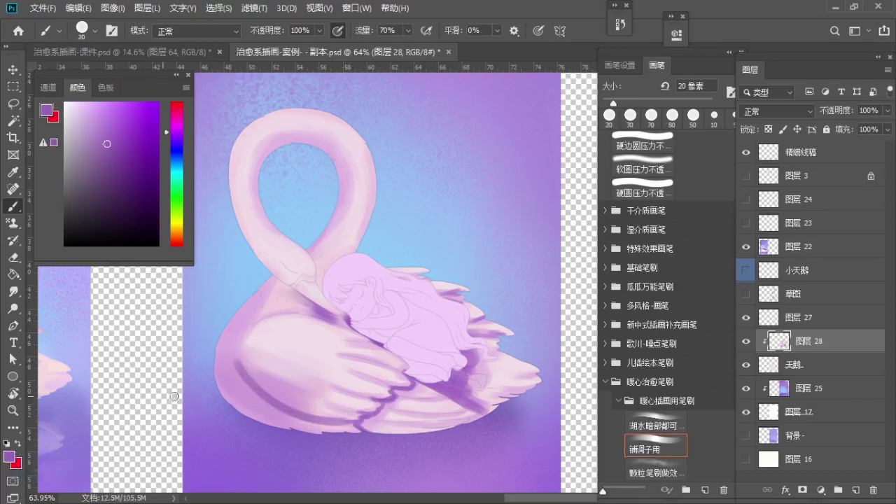
key(ctrl+z)
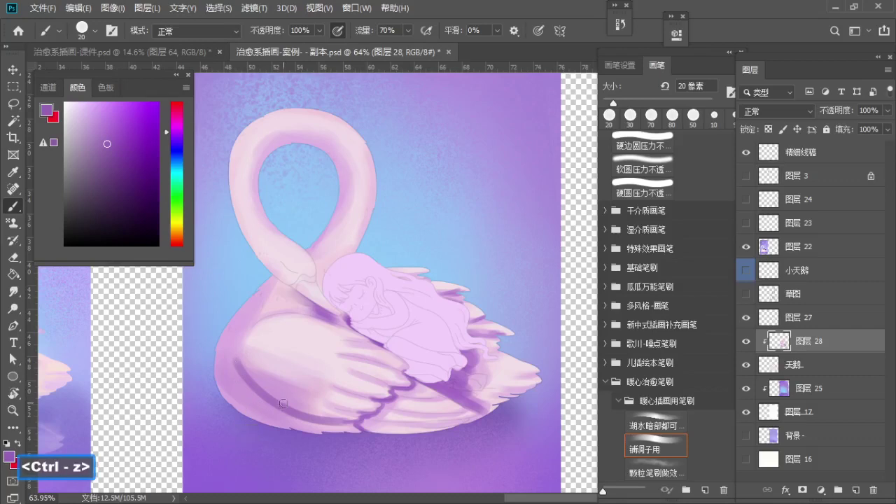
Step: Lighten the front wing's lower shading with lilac and pale pink tones sampled from the wing, using a 40 px brush
alt+click(277, 391)
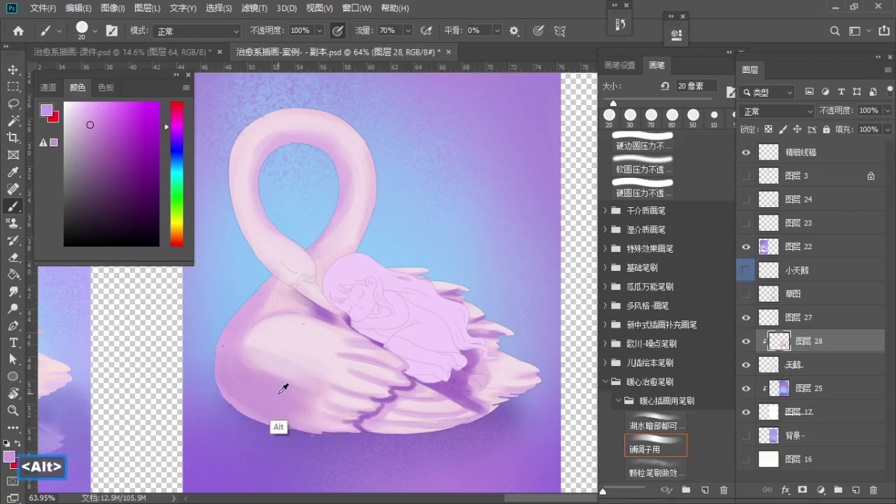
alt+click(284, 380)
key(s)
key(s)
key(s)
key(s)
drag(265, 391, 316, 408)
key(ctrl+z)
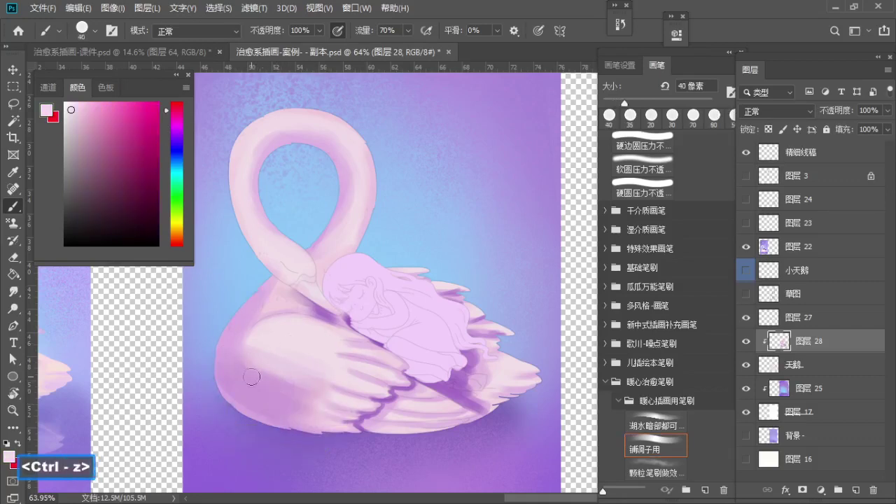
Step: Refine the transition between breast and wing base with sampled lilac tones, reducing the brush to 25 px
key(bracketleft)
alt+click(243, 371)
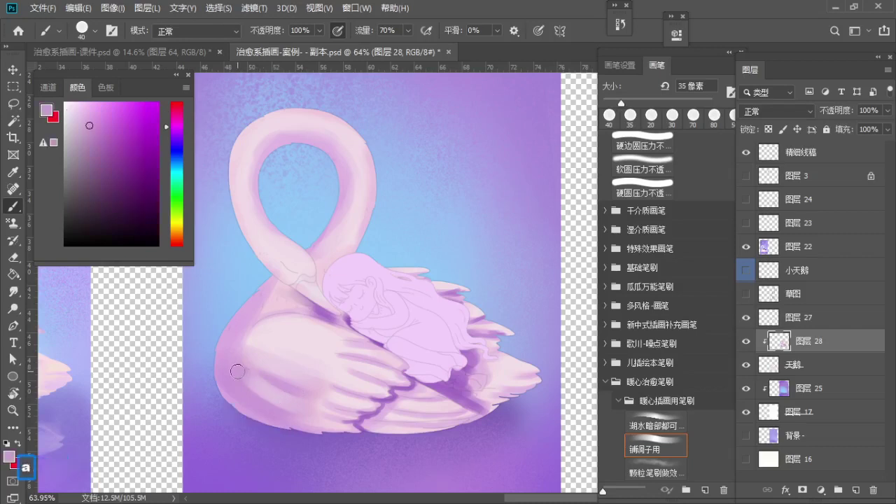
key(bracketleft)
alt+click(276, 402)
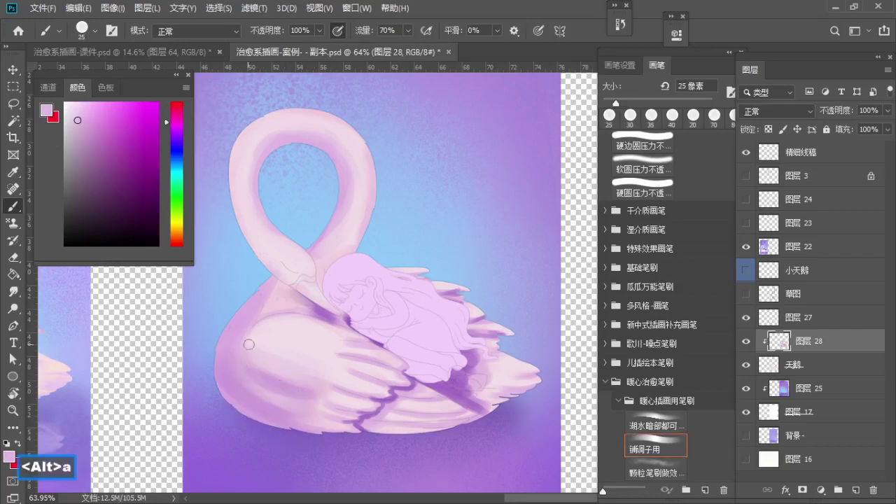
key(ctrl+z)
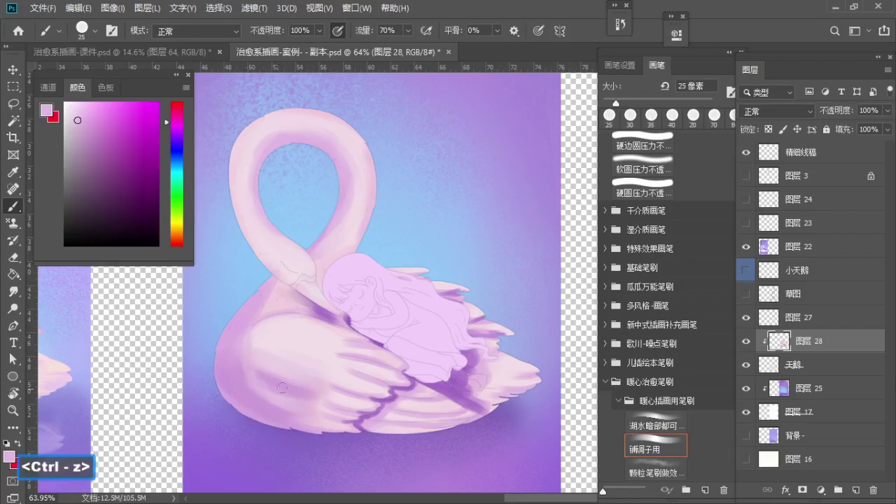
Step: Try a violet shading stroke on the front wing's lower part with a sampled color and a 40 px brush
alt+click(280, 398)
key(z)
click(293, 368)
key(b)
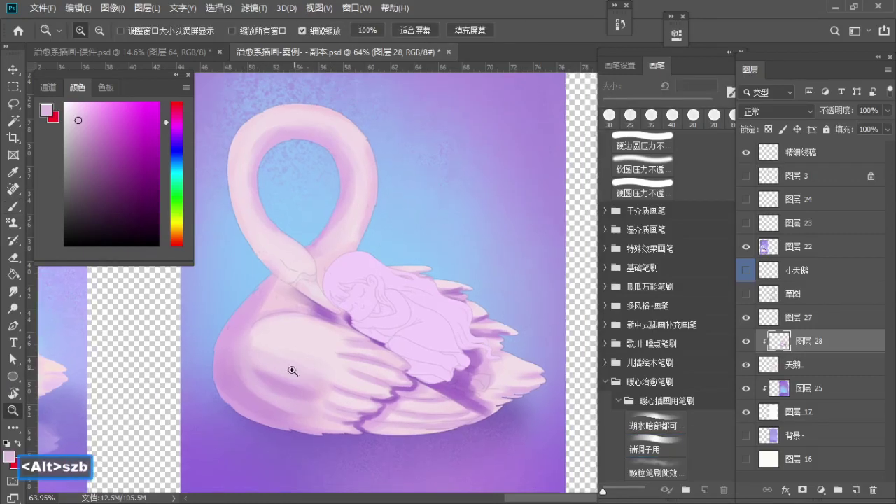
alt+click(289, 376)
key(s)
key(s)
key(ctrl+z)
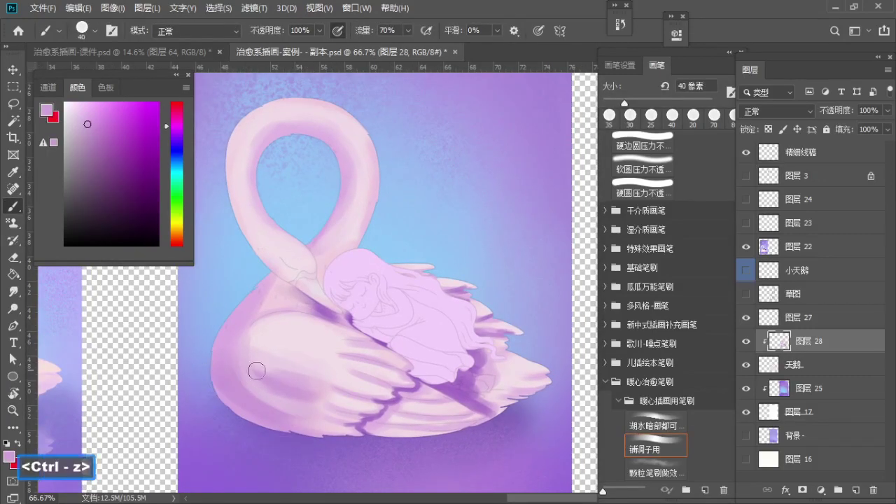
Step: Deepen the shaded hollow on the front wing's lower part with sampled violet, using a 60 px brush
key(s)
key(s)
drag(255, 370, 295, 378)
key(ctrl+z)
alt+click(263, 380)
key(bracketright)
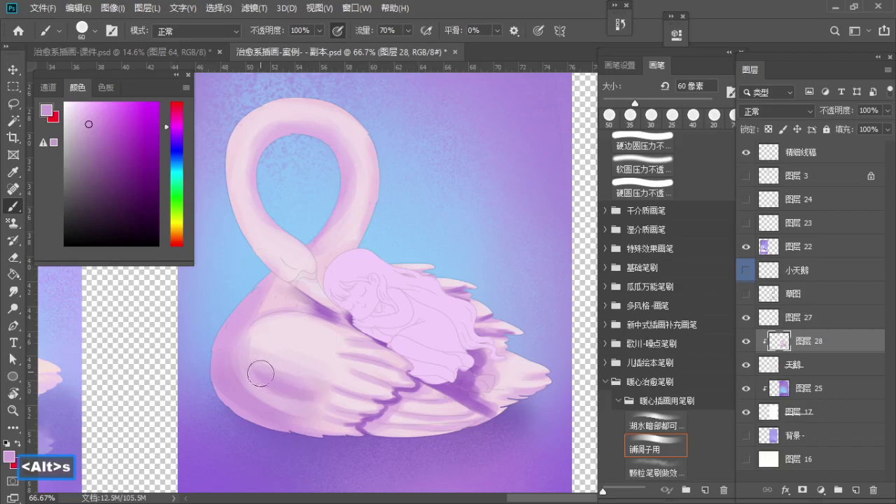
alt+click(331, 376)
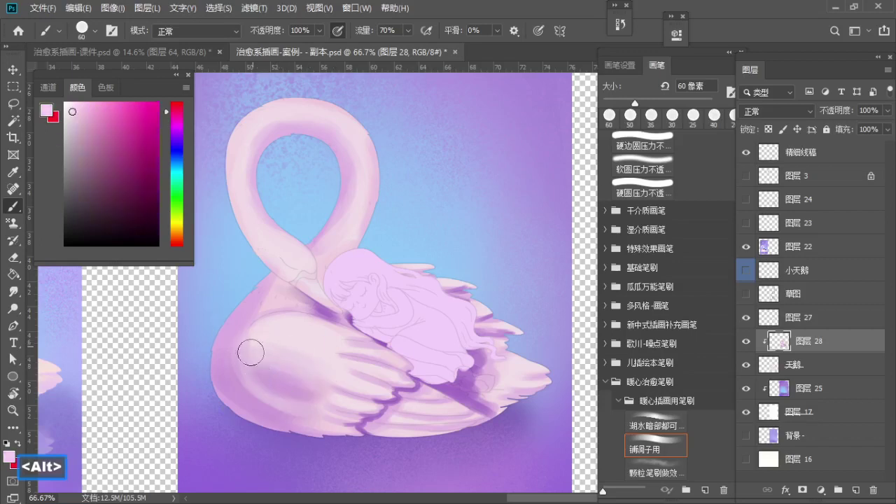
Step: Blend the breast's outer curve into the wing edge with sampled lilac, reducing the brush from 60 to 45 px
alt+click(226, 338)
key(bracketleft)
key(bracketleft)
alt+click(226, 346)
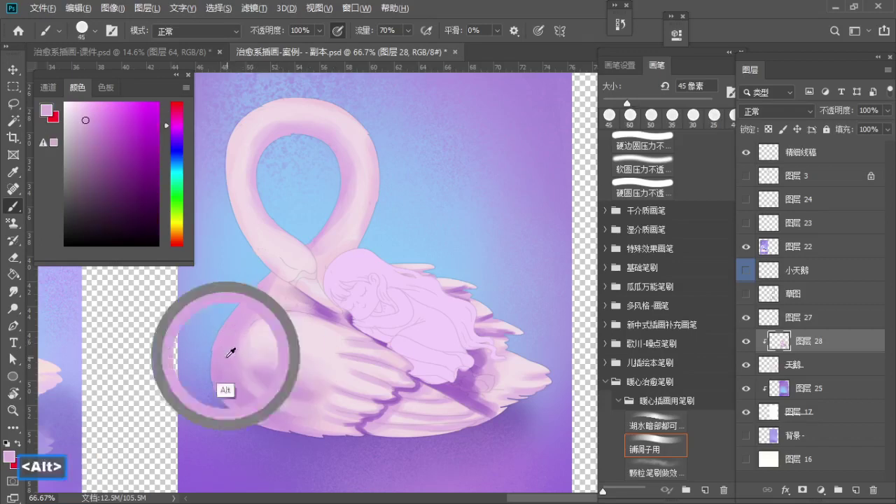
key(bracketleft)
Step: Try a dark violet contour stroke along the front wing's upper edge, sampling the shadow under the beak and reducing the brush to 20 px
alt+click(327, 308)
key(a)
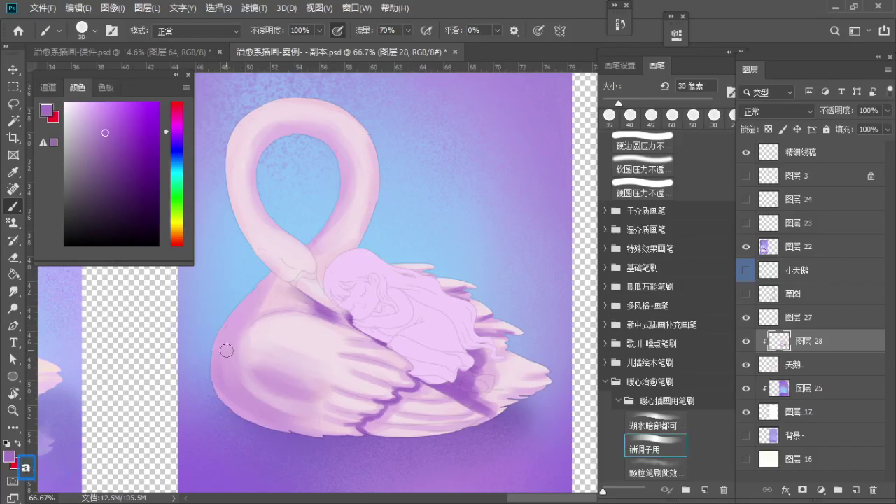
key(a)
drag(230, 359, 265, 313)
key(ctrl+z)
key(a)
key(ctrl+z)
mouse_move(233, 357)
mouse_down()
mouse_move(266, 320)
mouse_move(264, 341)
mouse_up()
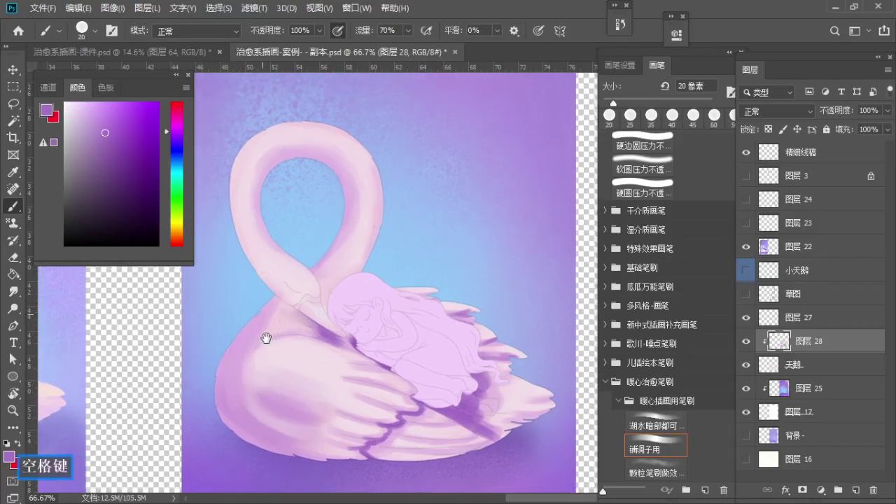
Step: Touch up the upper breast and neck with sampled lilac and dusty pink tones, enlarging the brush to 30 px
alt+click(240, 342)
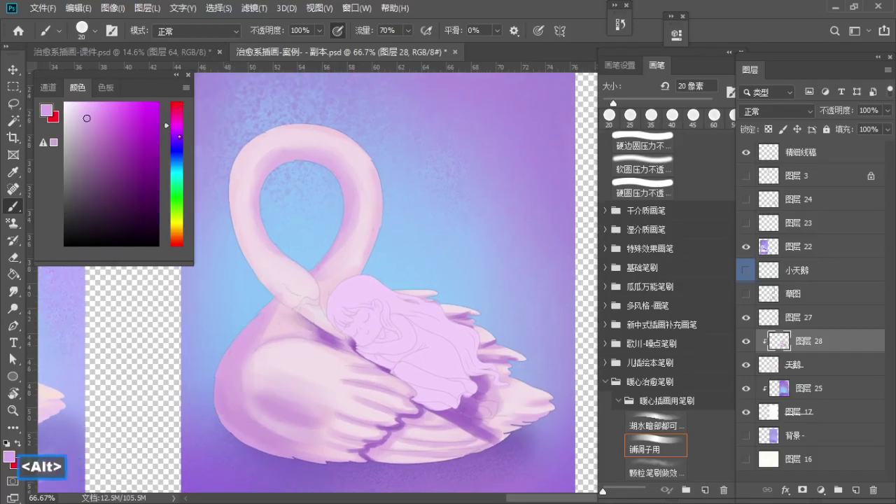
alt+click(262, 170)
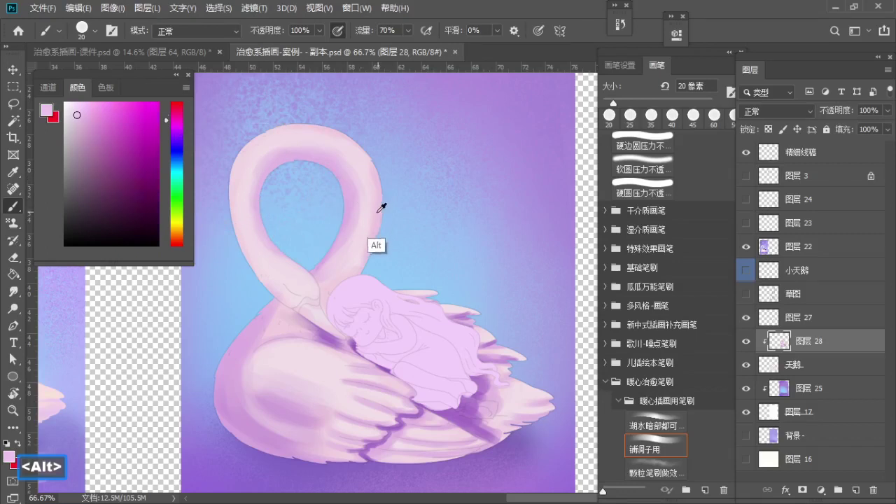
alt+click(250, 335)
key(s)
key(s)
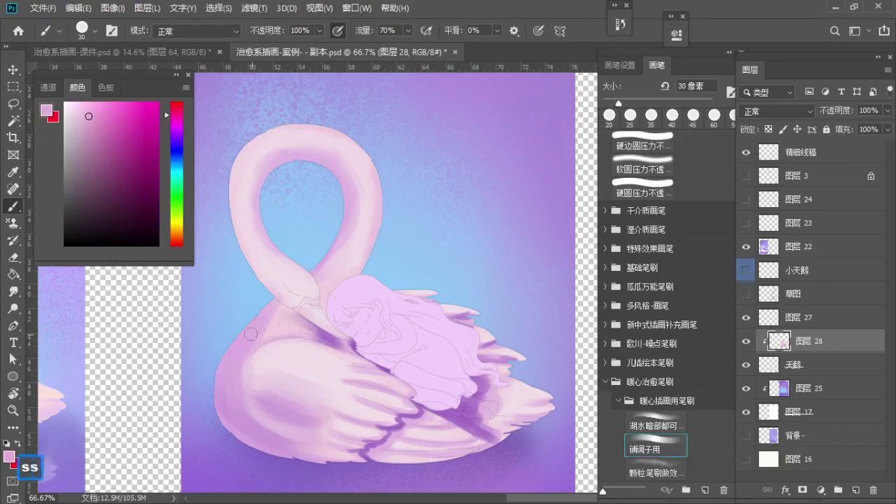
key(ctrl+z)
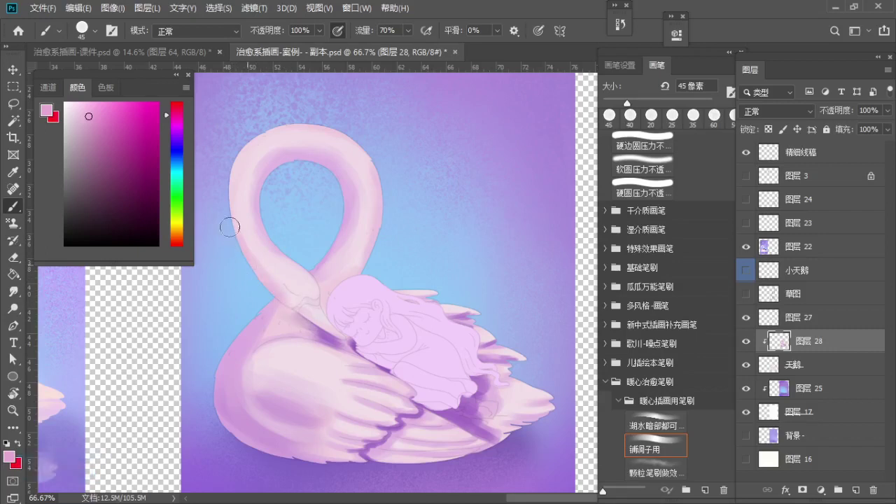
Step: Soften the neck's outer edge and the area near the head with sampled pale pink tones at 45 px
key(ctrl+z)
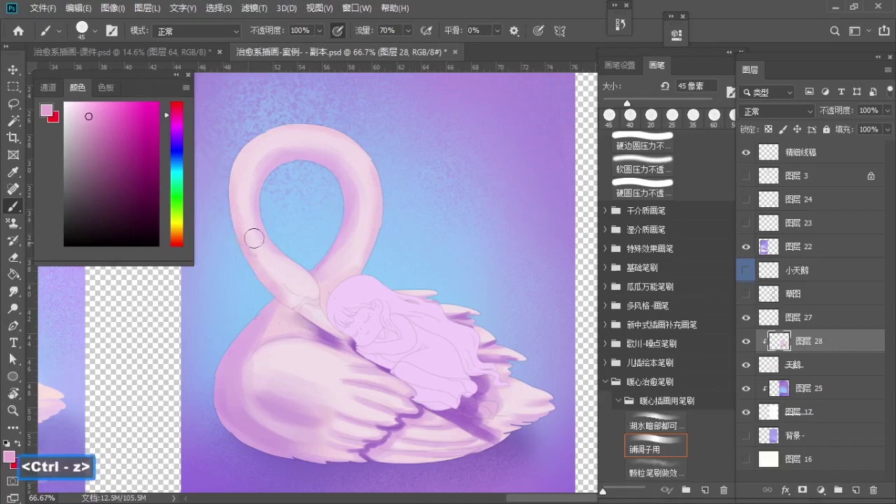
alt+click(241, 193)
alt+click(271, 273)
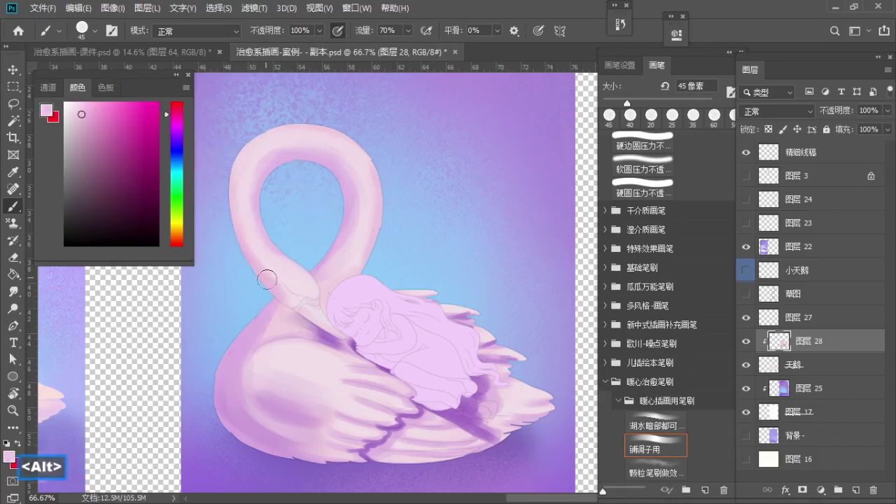
alt+click(302, 296)
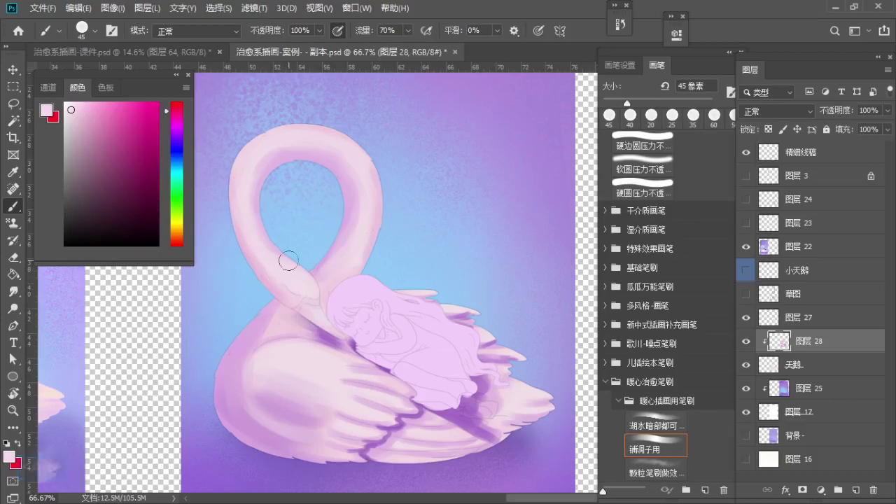
Step: Darken the contact shadow beneath the beak with dark violet sampled there, reducing the brush to 20 px
alt+click(328, 335)
key(a)
key(a)
key(a)
key(a)
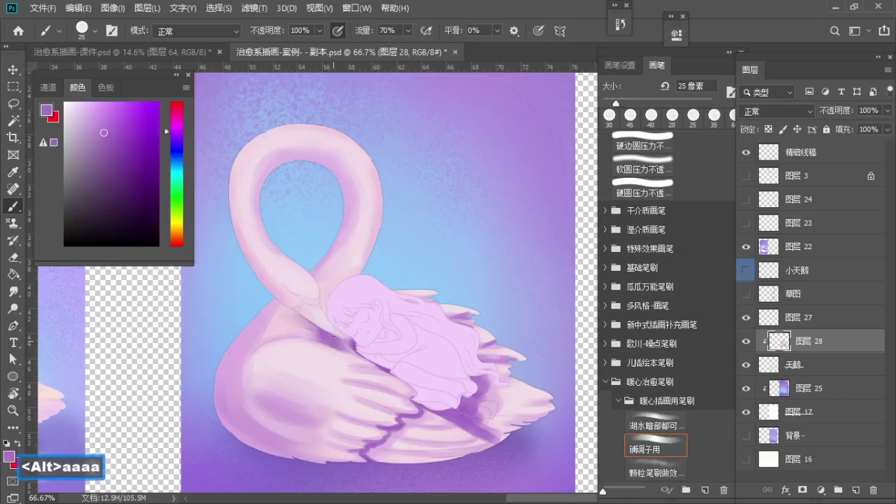
key(ctrl+z)
key(a)
Step: Refine the shadow between the beak and wing top with sampled pale pink and violet, extending it along the wing's upper edge
scroll(358, 353, up, 3)
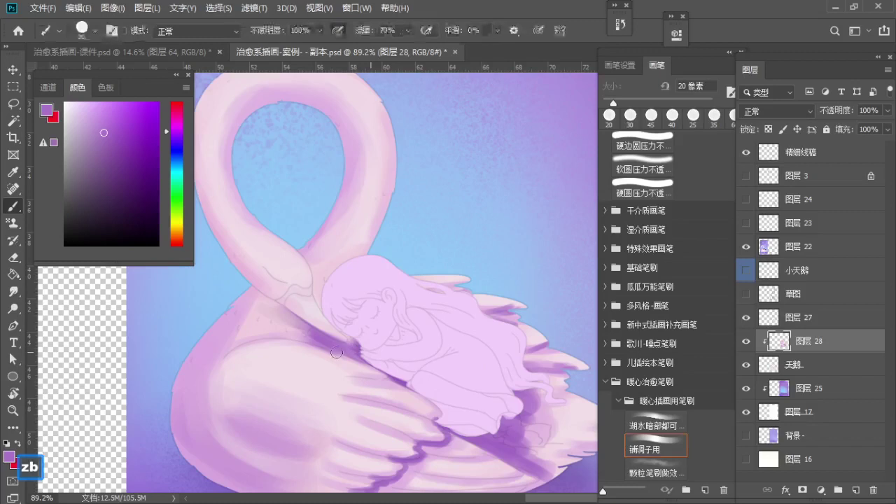
alt+click(320, 354)
alt+click(323, 350)
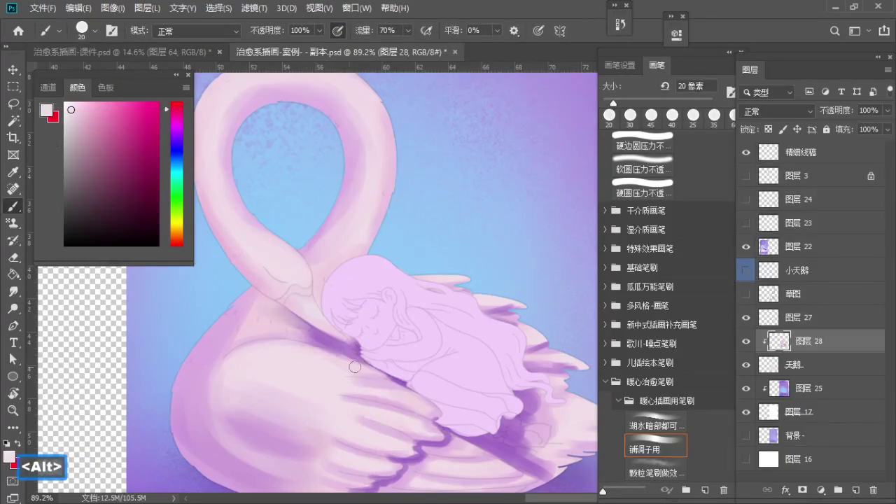
alt+click(338, 348)
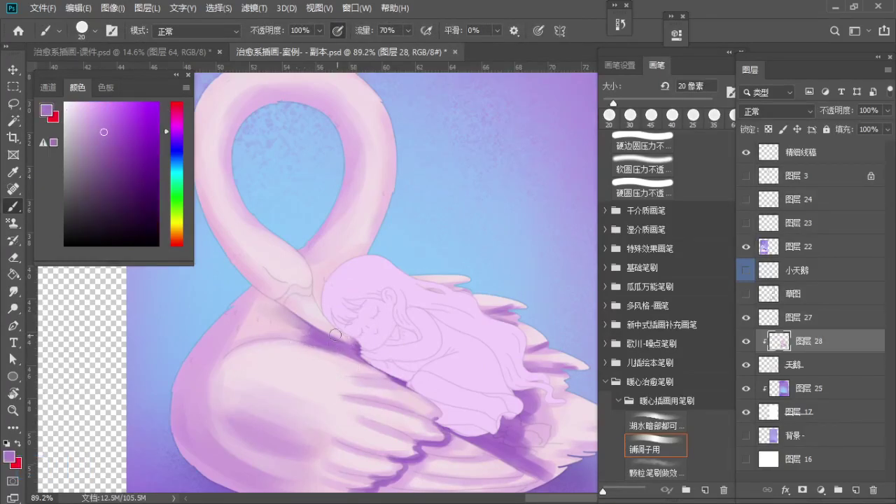
alt+click(261, 349)
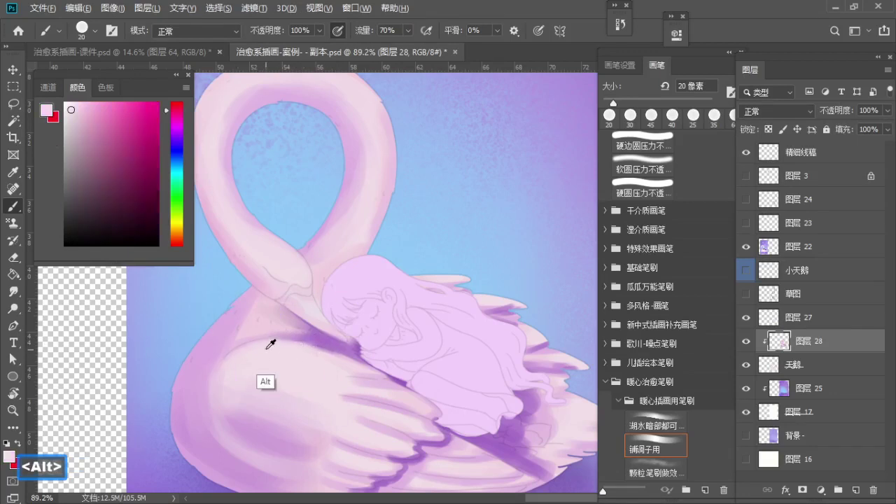
Step: Blend the upper breast between neck and wing with sampled pale pink and lilac tones, using a 35 px brush
alt+click(270, 351)
key(s)
key(s)
key(s)
drag(257, 320, 246, 320)
key(ctrl+z)
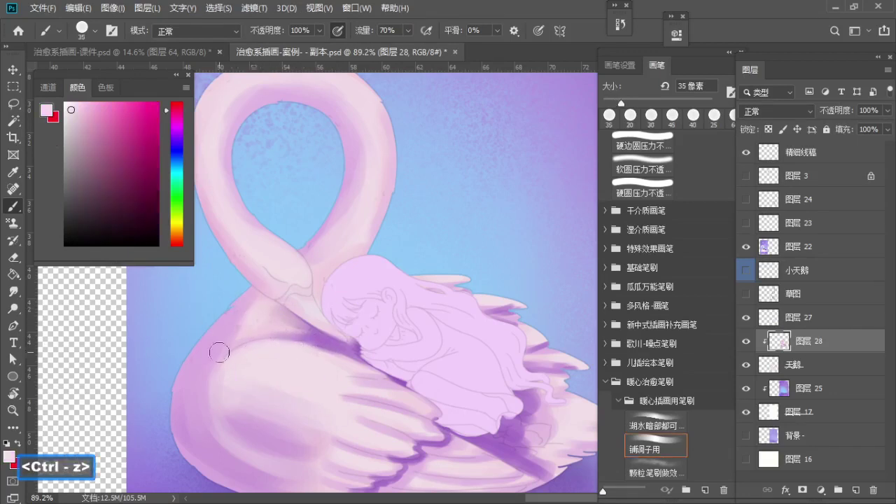
alt+click(226, 318)
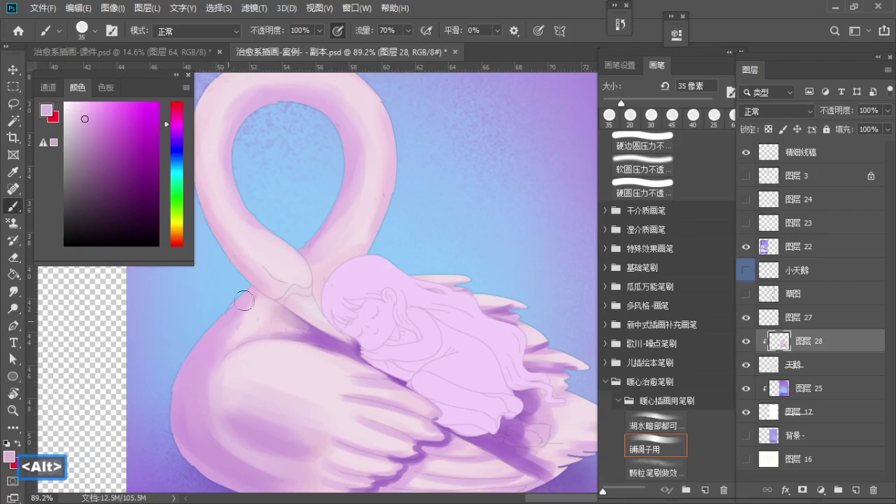
drag(237, 336, 288, 265)
Step: Smooth the breast shading beside the wing with sampled pale pink and violet tones, using a 30 px brush
alt+click(309, 247)
key(a)
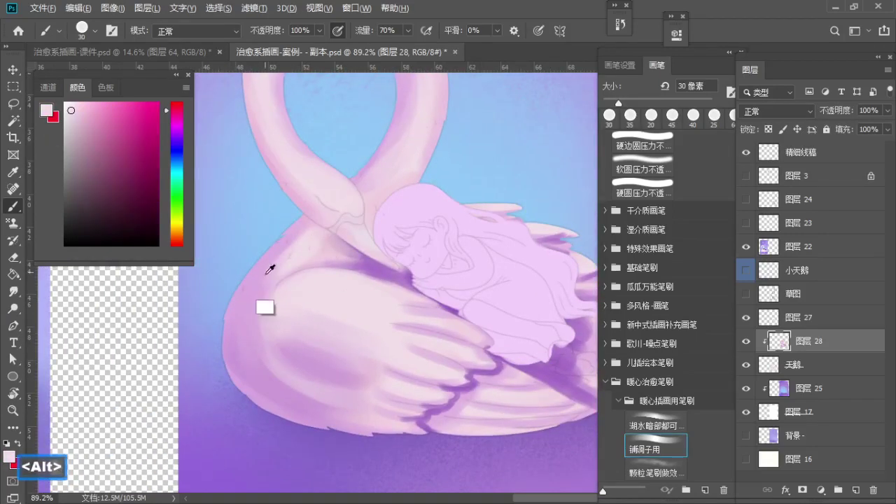
alt+click(266, 277)
alt+click(243, 375)
key(z)
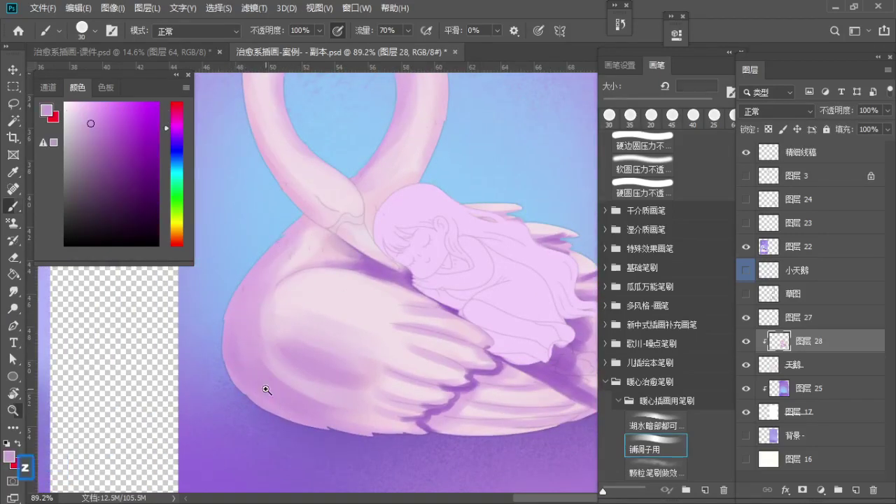
mouse_move(268, 389)
mouse_down()
mouse_move(254, 396)
mouse_move(253, 429)
mouse_up()
key(b)
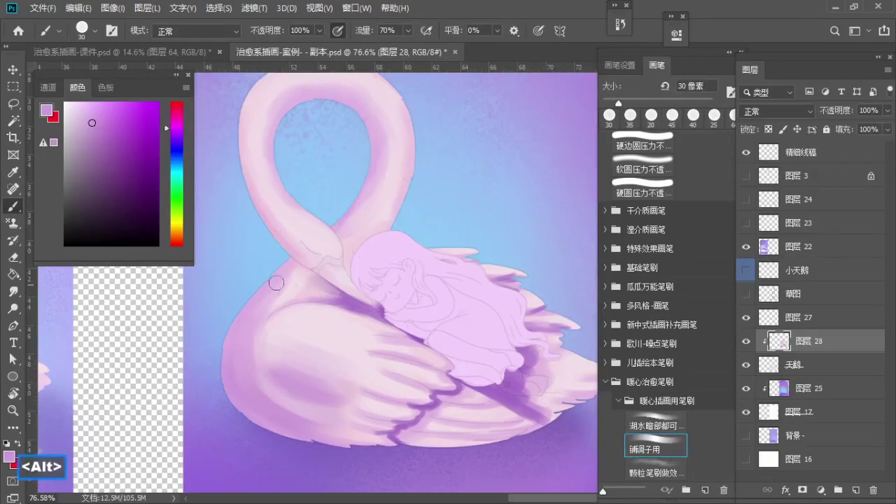
Step: Add a warm pink tint along the breast's outer edge and blend it inward with sampled lilac, using a 50 px brush
alt+click(253, 131)
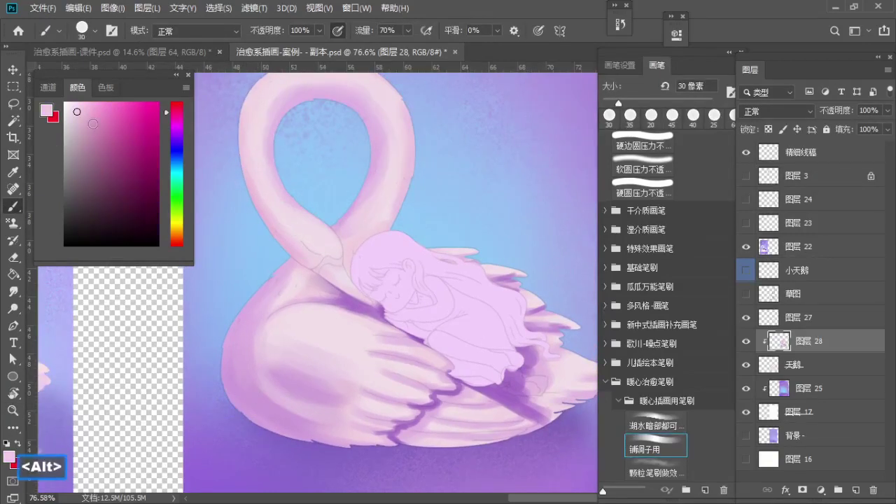
key(bracketright)
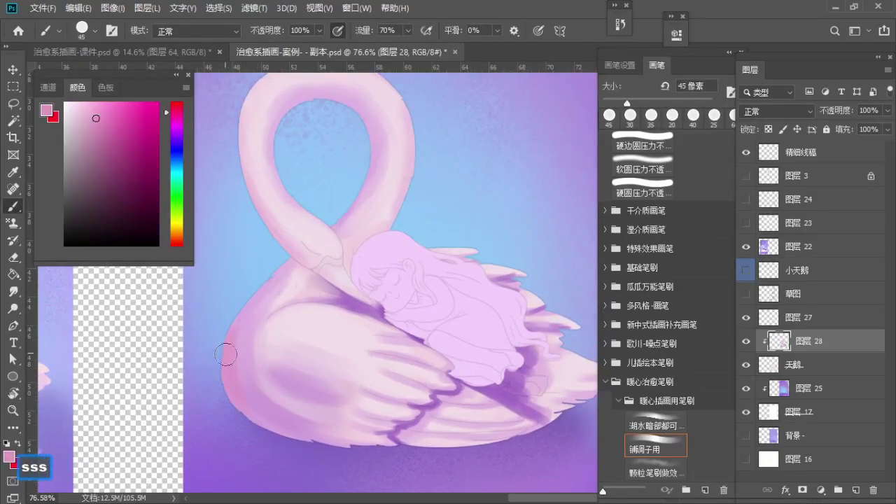
key(ctrl+z)
key(bracketright)
alt+click(261, 347)
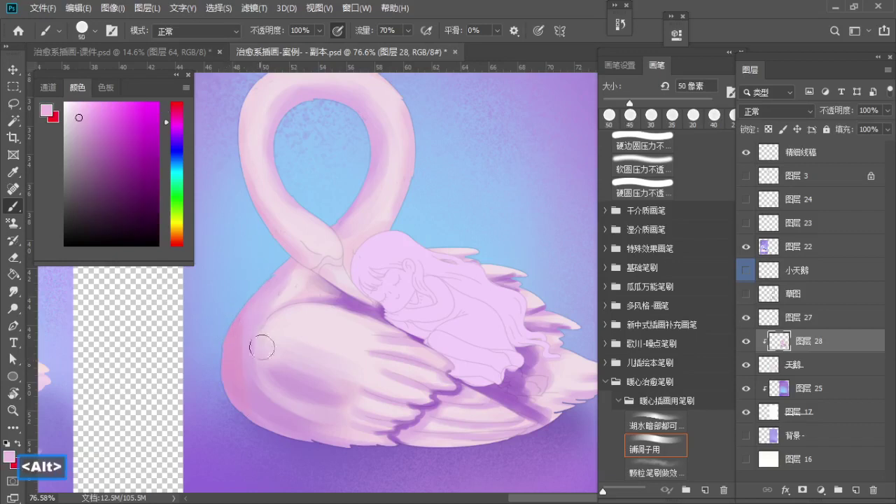
Step: Review the whole swan and its neck, and hide the fine line art layer 精细线稿
key(z)
drag(289, 382, 252, 375)
key(space)
mouse_move(281, 382)
mouse_down()
mouse_move(270, 400)
mouse_move(292, 371)
mouse_up()
key(z)
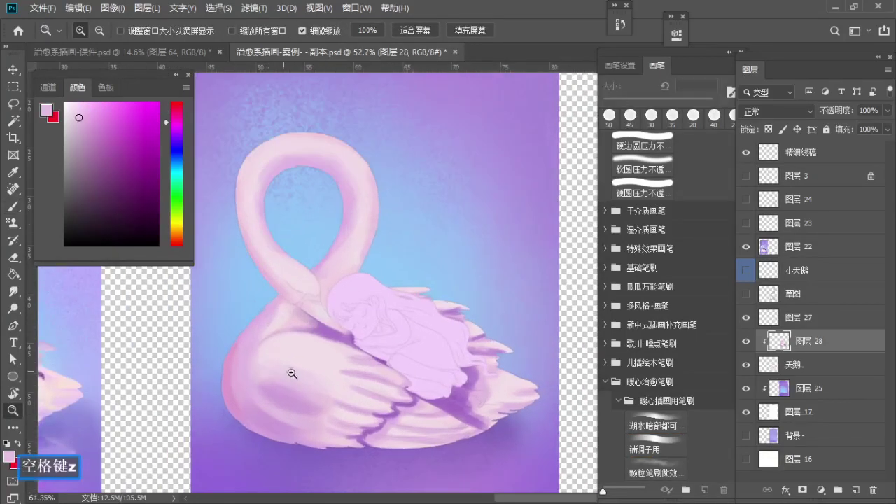
mouse_move(348, 207)
mouse_down()
mouse_move(394, 273)
mouse_move(392, 243)
mouse_move(365, 208)
mouse_move(382, 224)
mouse_move(374, 192)
mouse_up()
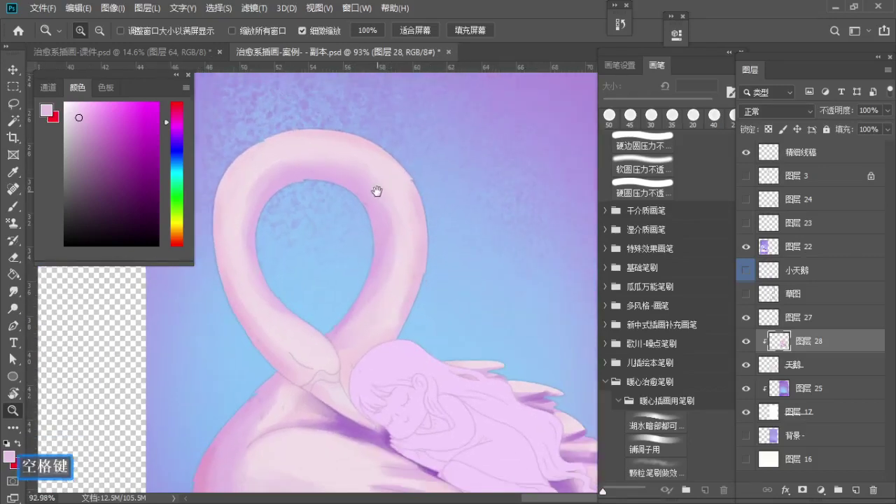
key(b)
click(749, 155)
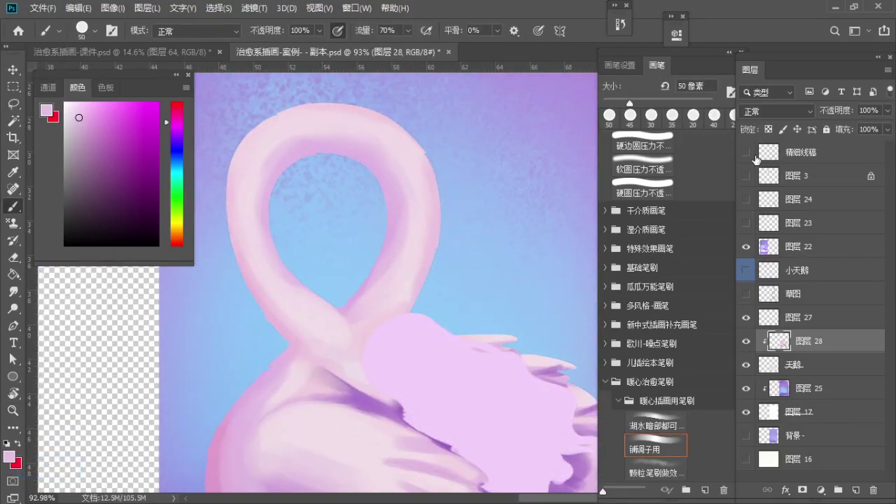
Step: Show the line art layer 精细线稿 and add a new layer above 图层 28, clipped to the swan base
click(749, 154)
click(856, 491)
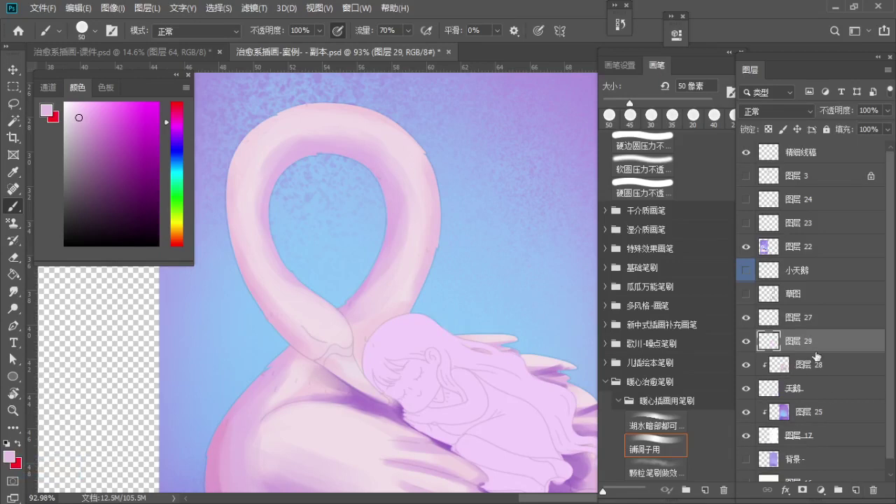
alt+click(820, 360)
alt+click(823, 350)
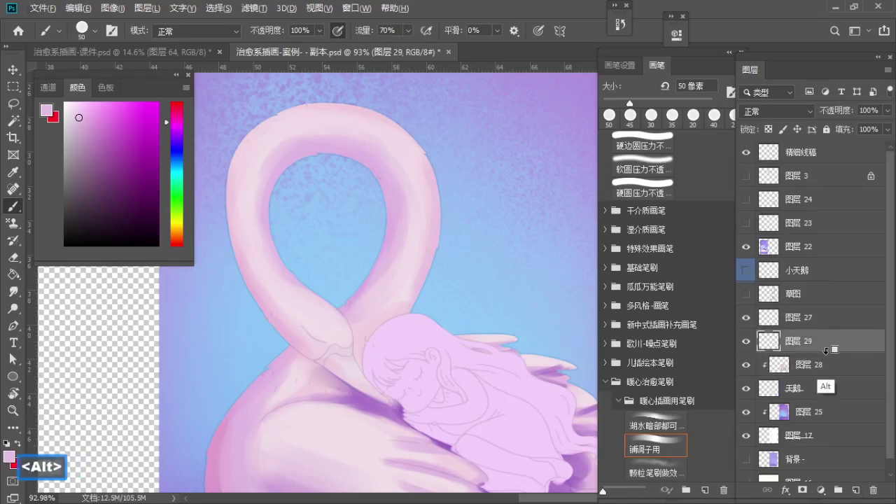
alt+click(826, 350)
Step: Choose a saturated orange-red as the paint colour for the swan's beak
drag(417, 385, 385, 318)
mouse_move(306, 278)
mouse_down()
mouse_move(376, 314)
mouse_move(363, 305)
mouse_up()
key(b)
alt+click(353, 313)
alt+click(347, 324)
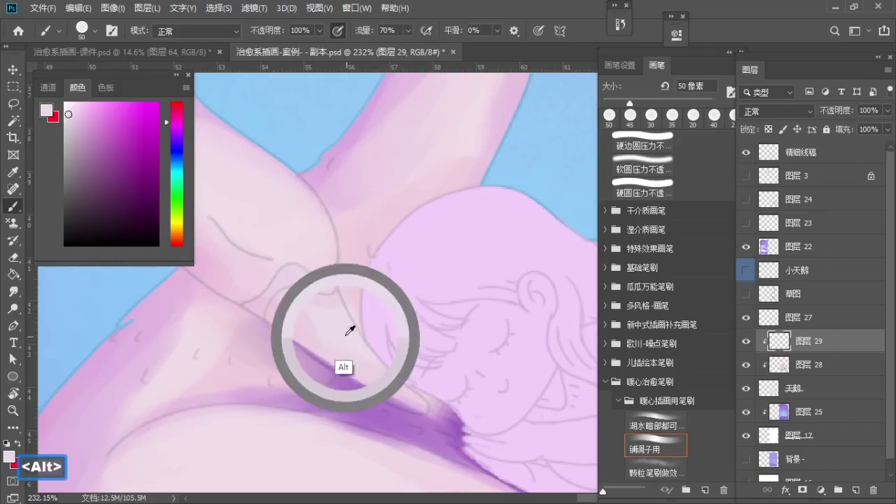
drag(175, 135, 194, 239)
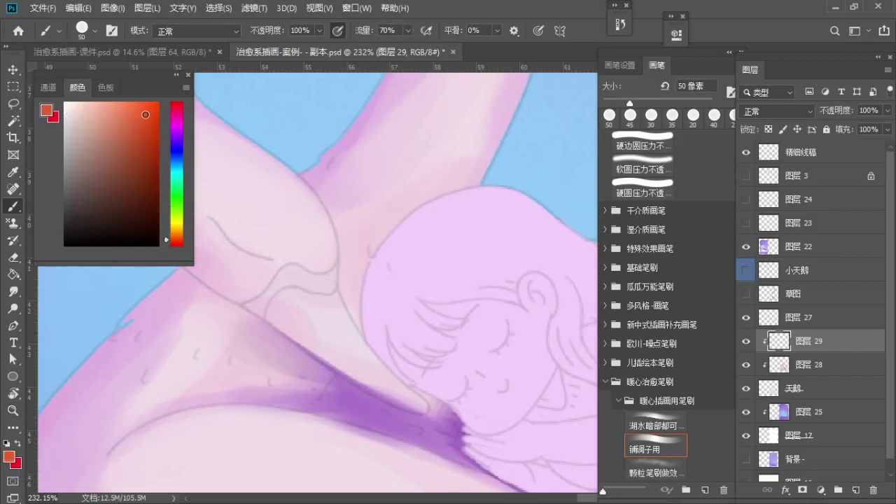
key(a)
key(a)
drag(330, 329, 399, 388)
key(ctrl+z)
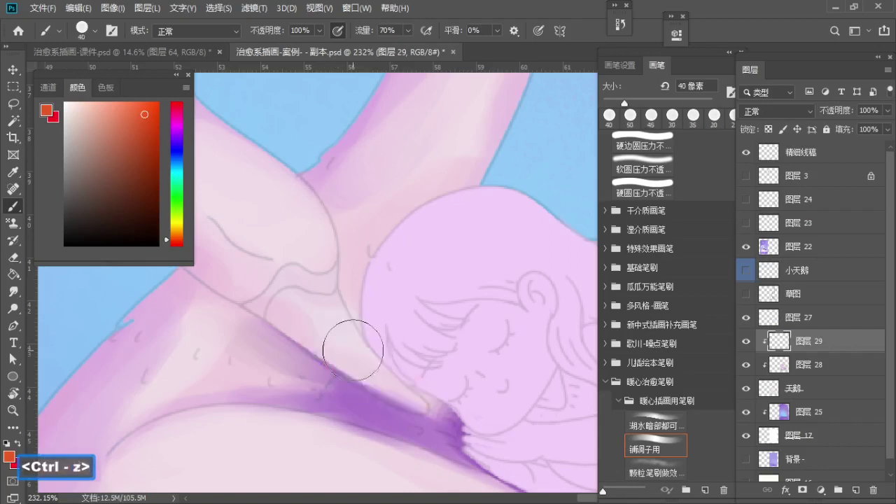
Step: Paint an orange-red stroke along the beak's lower edge down to its tip, using an 8 px brush
key(a)
key(a)
key(a)
key(bracketleft)
key(bracketleft)
key(bracketleft)
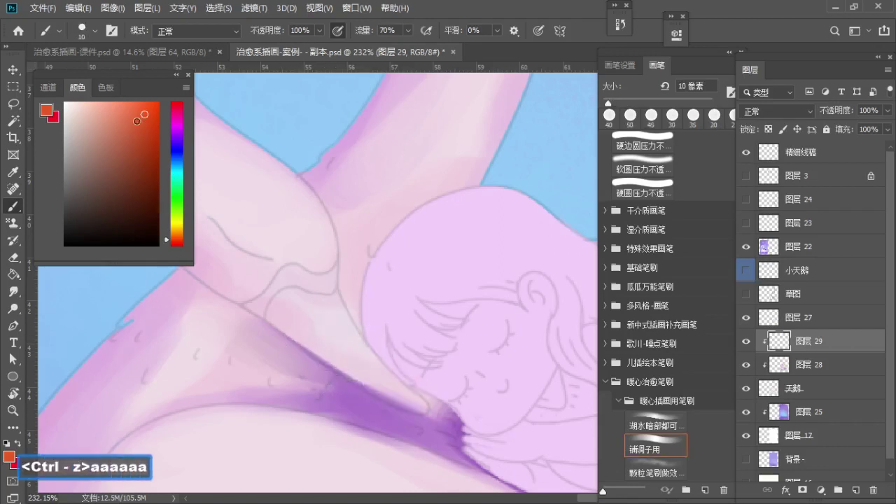
key(bracketleft)
key(bracketleft)
key(ctrl+z)
drag(280, 312, 392, 392)
key(ctrl+z)
key(z)
drag(315, 336, 334, 344)
key(b)
key(ctrl+z)
drag(264, 318, 403, 404)
key(ctrl+z)
drag(304, 354, 444, 416)
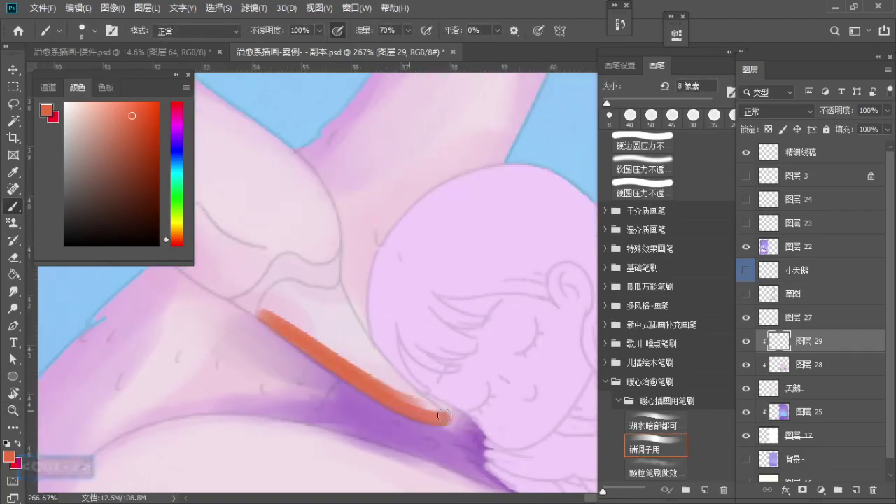
Step: Open a second window of 治愈系插画-案例- - 副本.psd and float it over the canvas
key(space)
drag(347, 386, 317, 384)
key(z)
mouse_move(316, 308)
mouse_down()
mouse_move(257, 337)
mouse_move(304, 308)
mouse_up()
key(b)
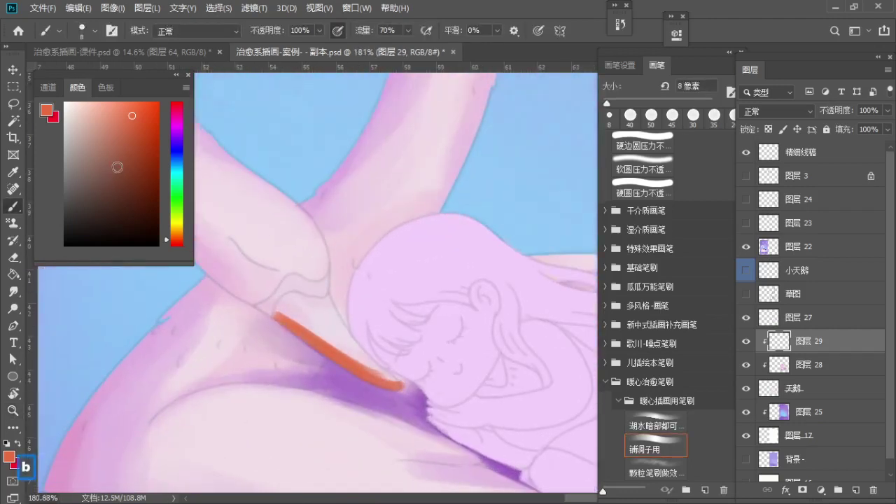
key(z)
drag(322, 314, 298, 246)
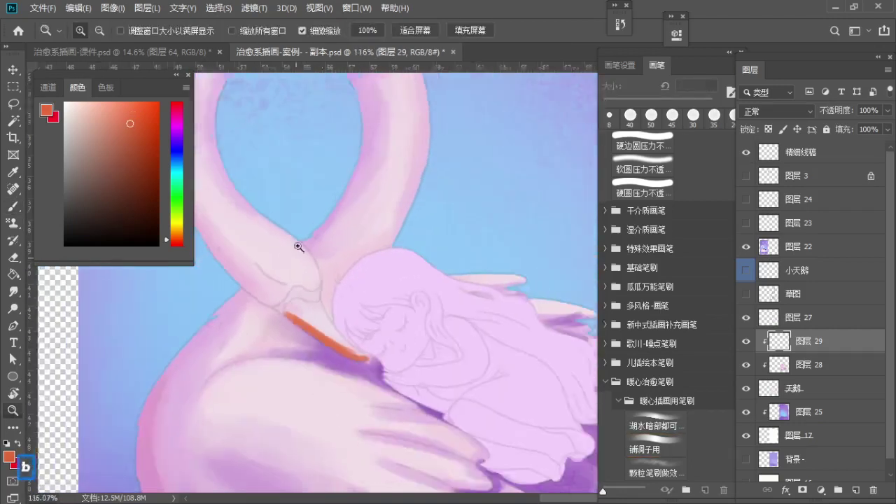
key(b)
click(357, 8)
mouse_move(485, 22)
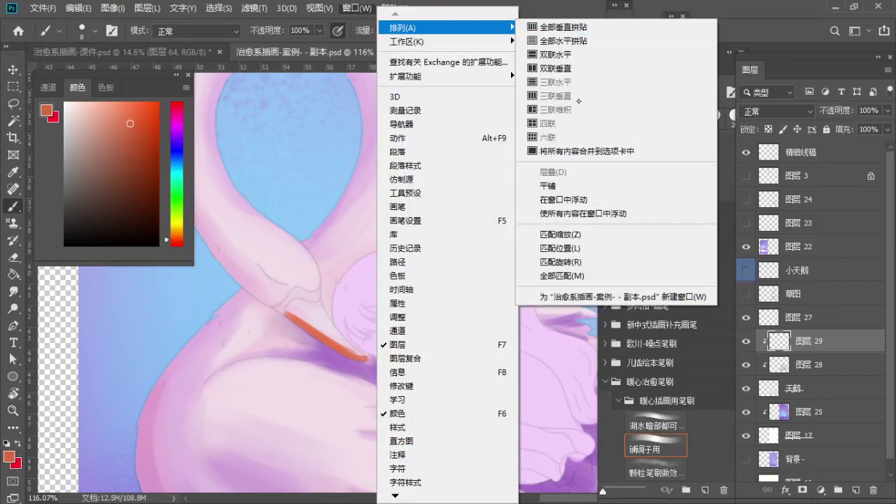
click(617, 297)
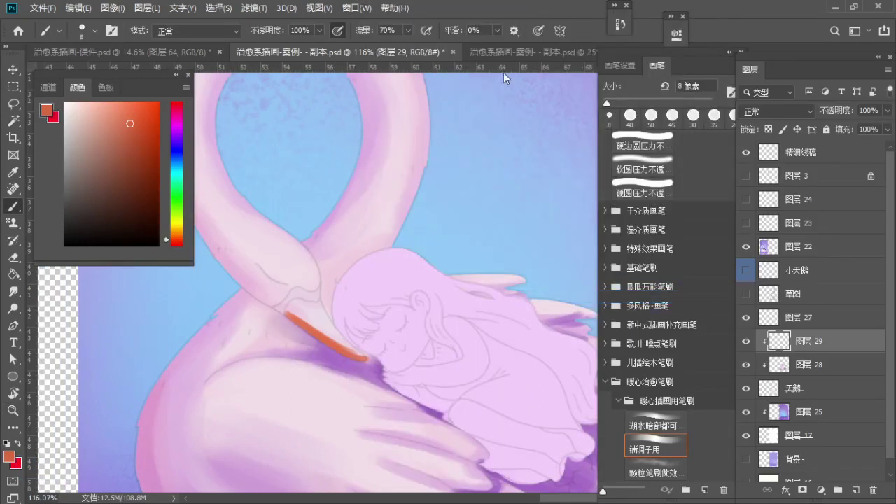
mouse_move(504, 52)
mouse_down()
mouse_move(465, 114)
mouse_move(268, 137)
mouse_move(256, 128)
mouse_move(288, 132)
mouse_up()
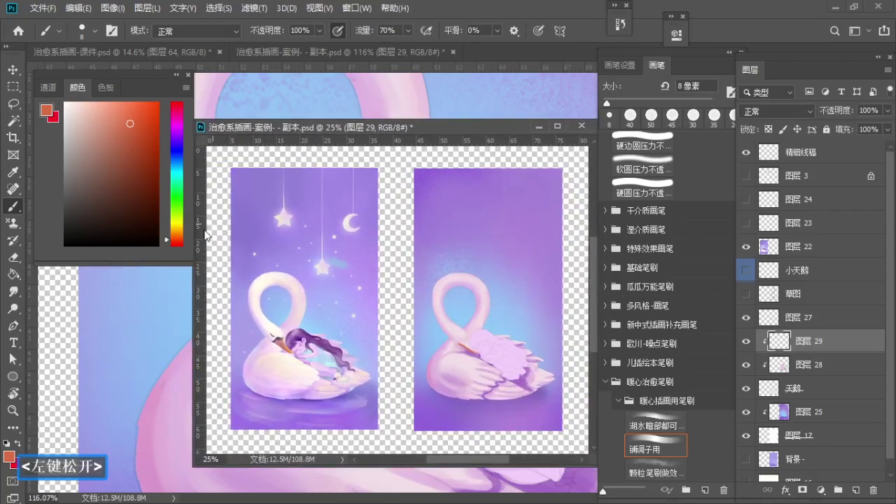
Step: Shrink the floating preview window and frame the swan painting in progress inside it
drag(192, 290, 362, 291)
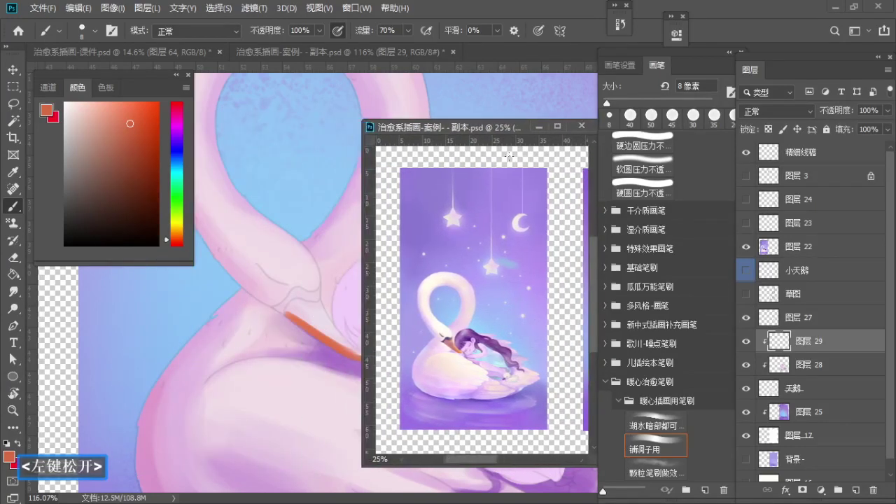
drag(491, 127, 320, 111)
key(space)
drag(353, 259, 209, 268)
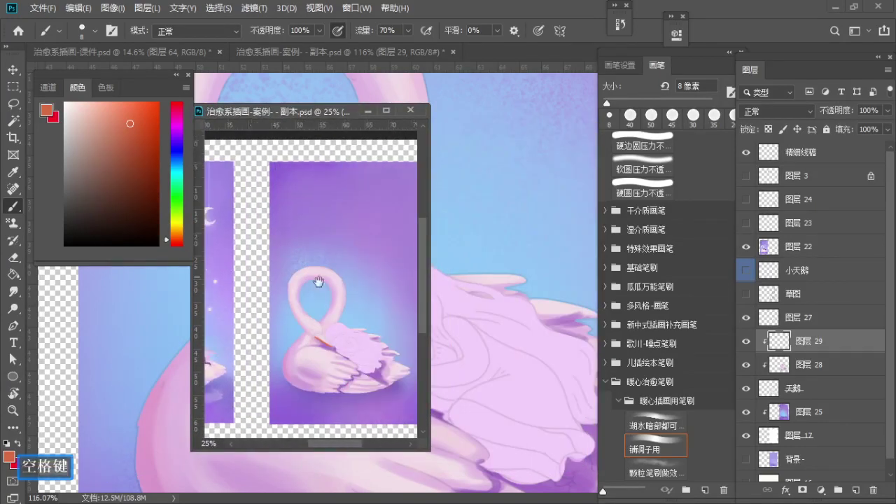
drag(380, 291, 335, 272)
key(z)
drag(430, 450, 372, 371)
key(space)
drag(335, 291, 328, 268)
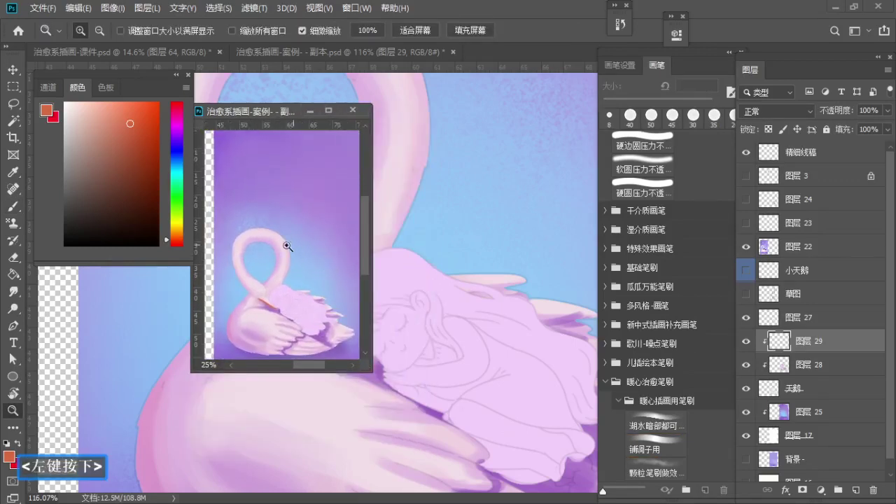
Step: Reduce the preview's zoom to 18.95%, shrink its window further, and park it clear of the swan's beak
drag(287, 246, 273, 248)
key(space)
drag(293, 283, 284, 259)
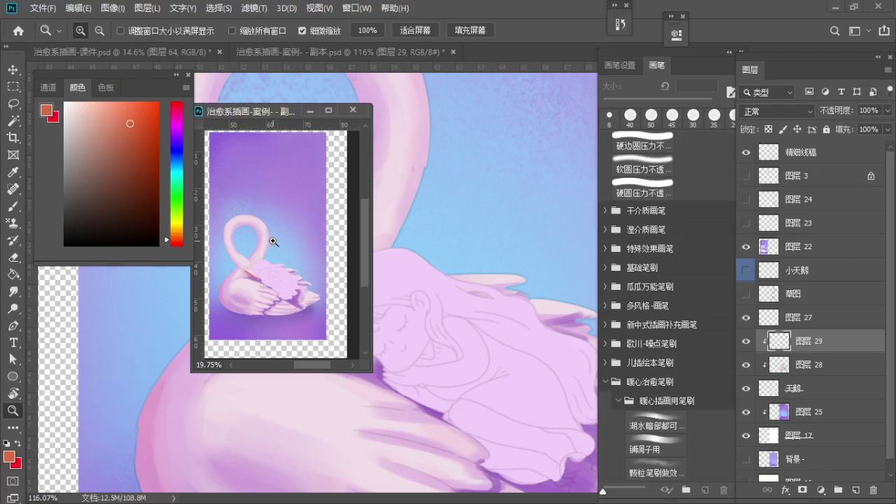
click(274, 242)
key(space)
drag(285, 256, 261, 265)
key(space)
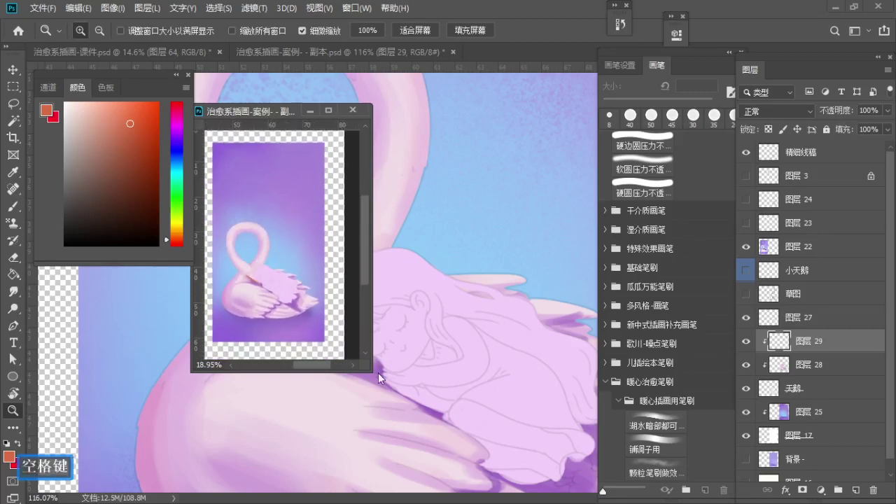
drag(373, 371, 332, 344)
key(space)
mouse_move(296, 276)
mouse_down()
mouse_move(290, 270)
mouse_move(297, 276)
mouse_up()
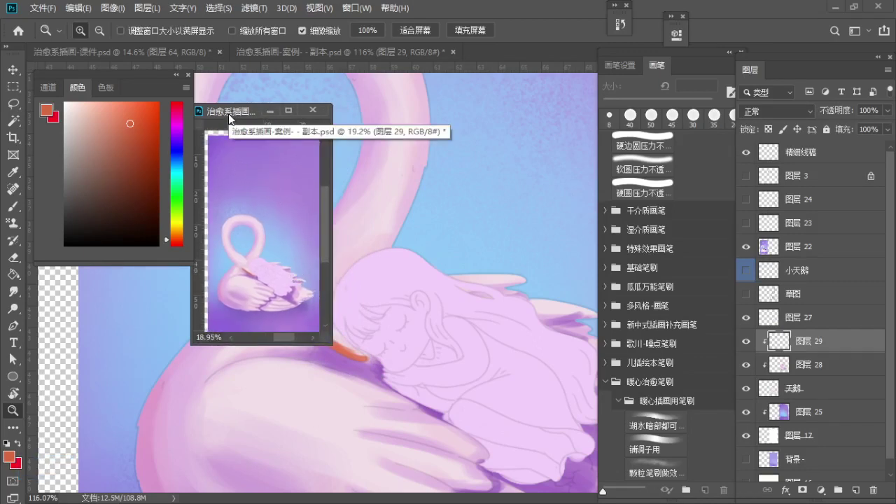
drag(228, 114, 76, 254)
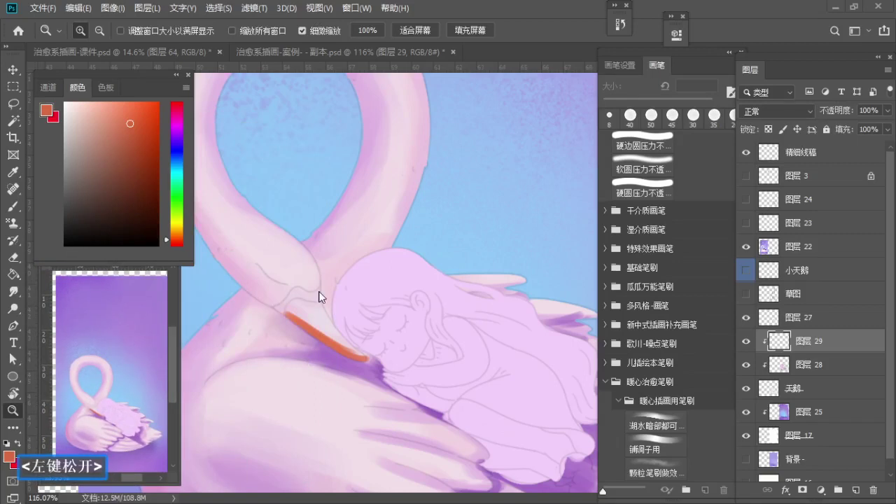
Step: Sample the orange-red of the beak stroke and shift its hue to a lighter orange
click(302, 358)
drag(329, 312, 363, 332)
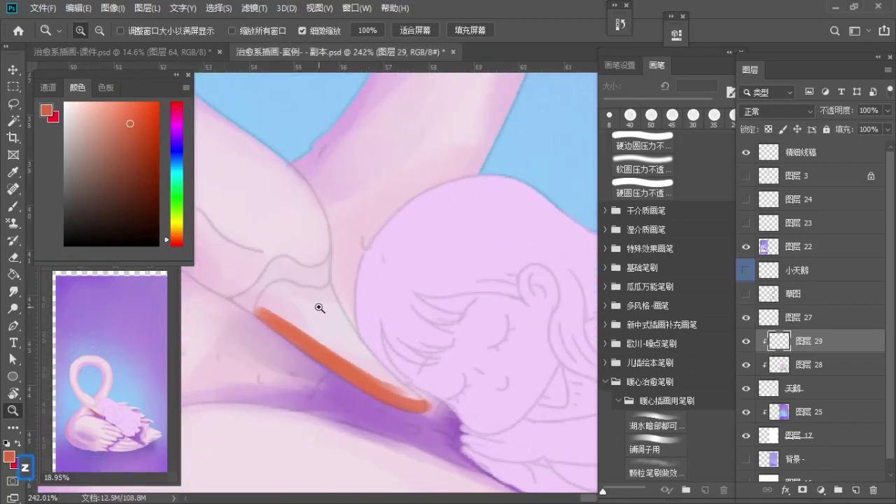
drag(319, 308, 329, 309)
key(b)
alt+click(272, 306)
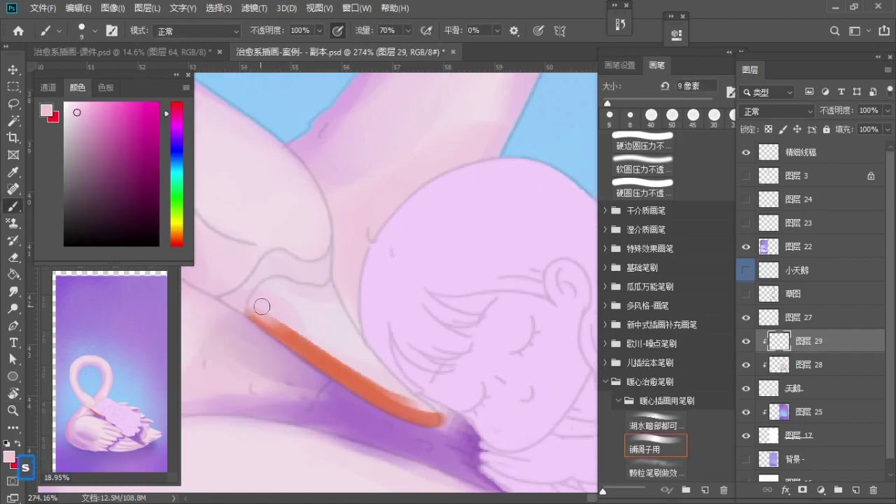
alt+click(331, 354)
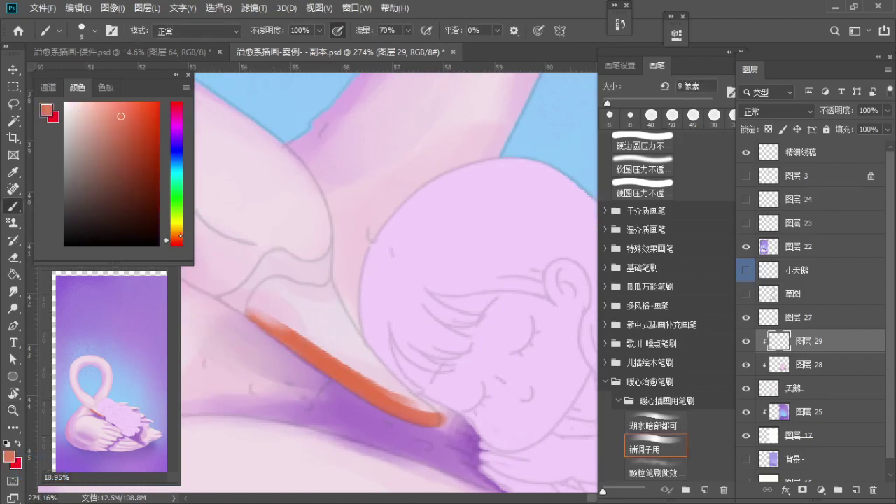
drag(175, 239, 176, 233)
key(s)
key(s)
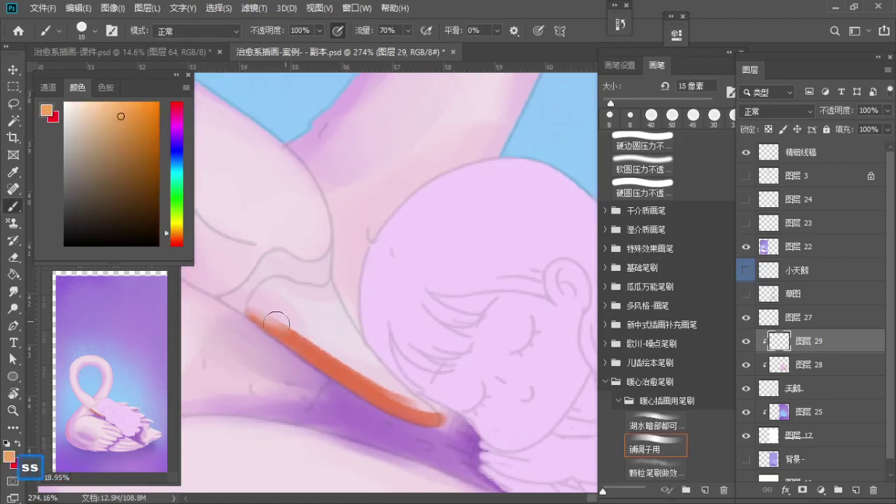
key(a)
mouse_move(255, 314)
mouse_down()
mouse_move(360, 372)
mouse_move(370, 387)
mouse_move(296, 334)
mouse_move(396, 387)
mouse_up()
key(ctrl+z)
key(ctrl+z)
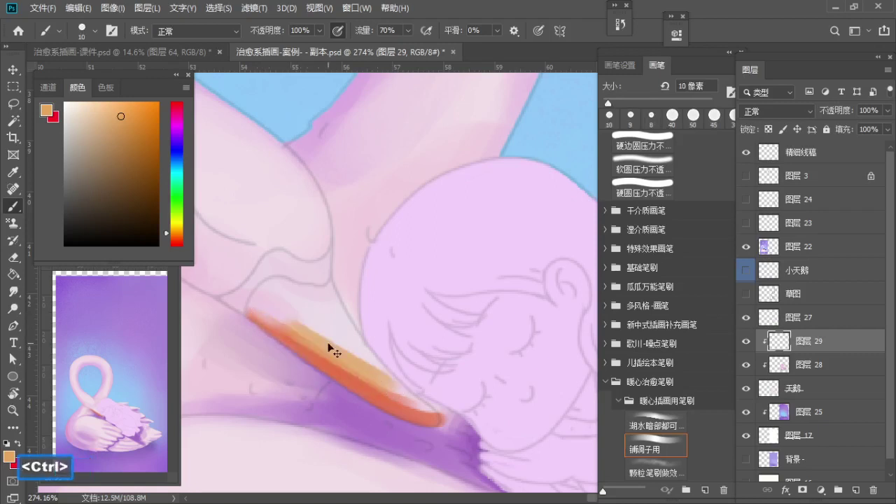
key(ctrl+z)
drag(269, 316, 405, 392)
key(ctrl+z)
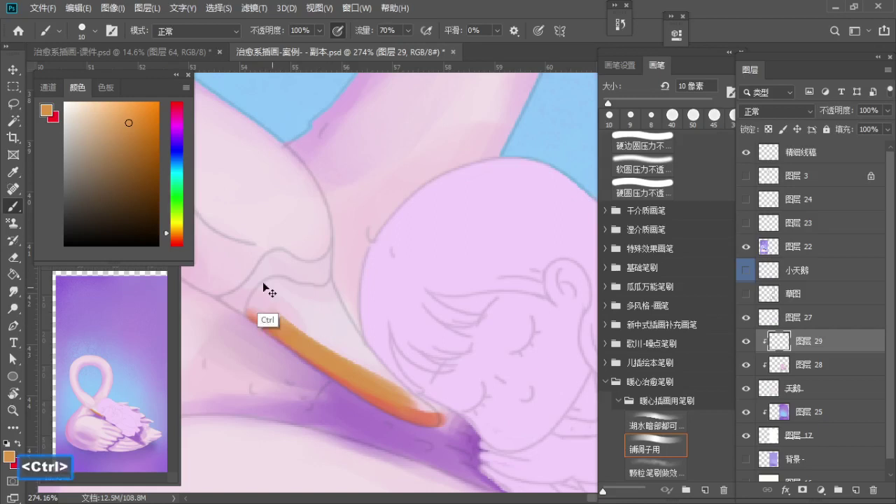
key(ctrl+z)
Step: Shift the paint colour to golden orange and paint the beak's lower body and curved base, using an 8 px brush
click(176, 232)
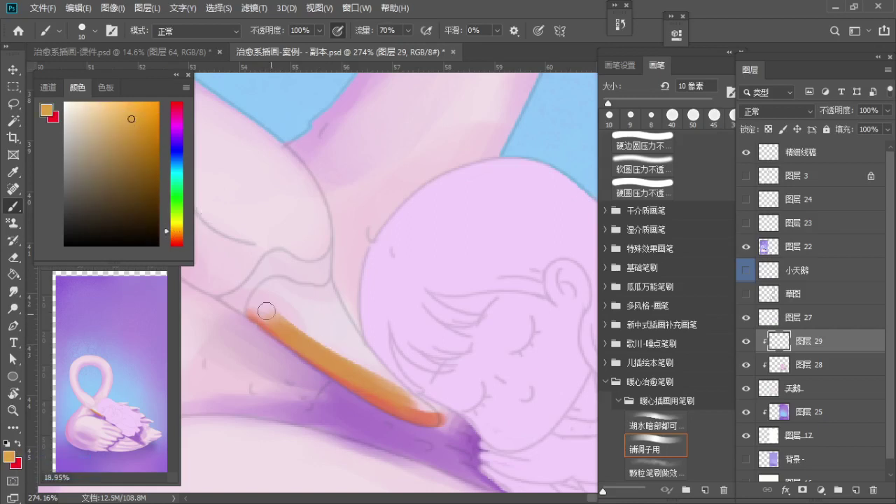
key(ctrl+z)
drag(267, 311, 390, 390)
mouse_move(338, 361)
mouse_down()
mouse_move(424, 412)
mouse_move(312, 314)
mouse_move(276, 296)
mouse_move(256, 310)
mouse_move(282, 294)
mouse_move(258, 319)
mouse_move(321, 301)
mouse_move(325, 289)
mouse_move(371, 356)
mouse_up()
key(bracketright)
key(ctrl+z)
key(bracketleft)
key(ctrl+z)
key(ctrl+z)
key(ctrl+z)
key(ctrl+z)
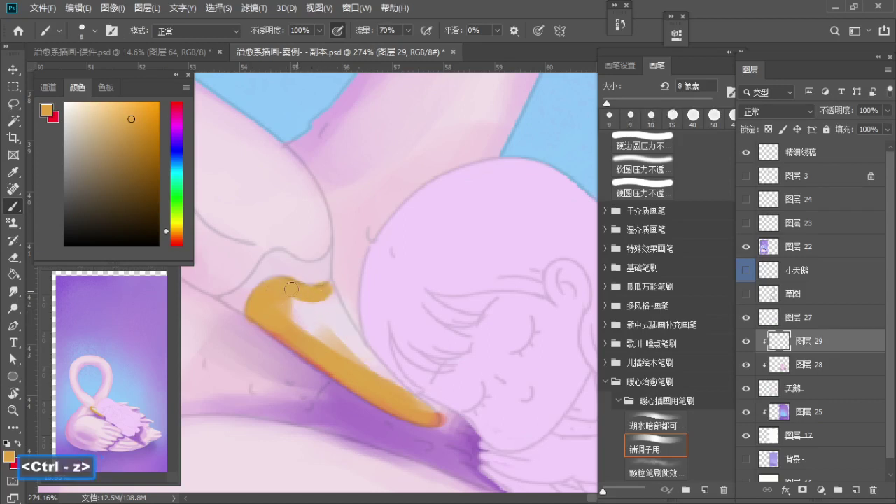
Step: Paint the beak's upper edge in golden orange from its base down to the tip
drag(330, 285, 378, 363)
drag(335, 286, 423, 397)
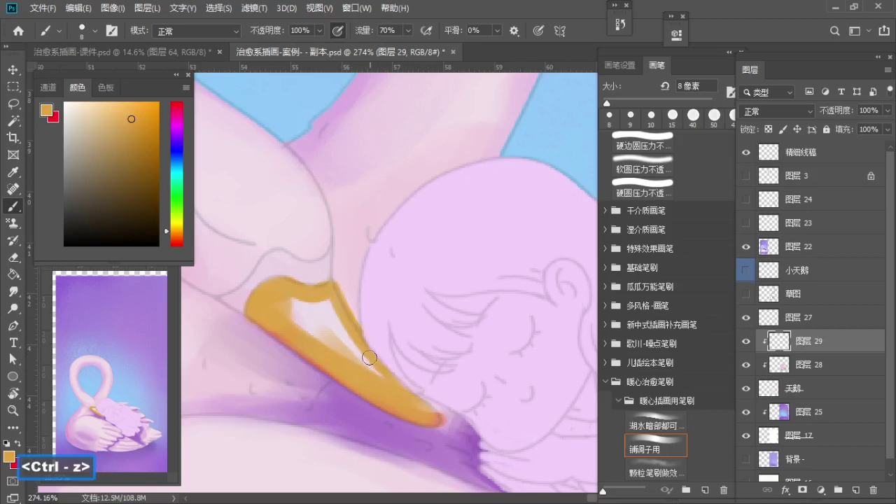
key(space)
drag(366, 349, 358, 320)
key(ctrl+space)
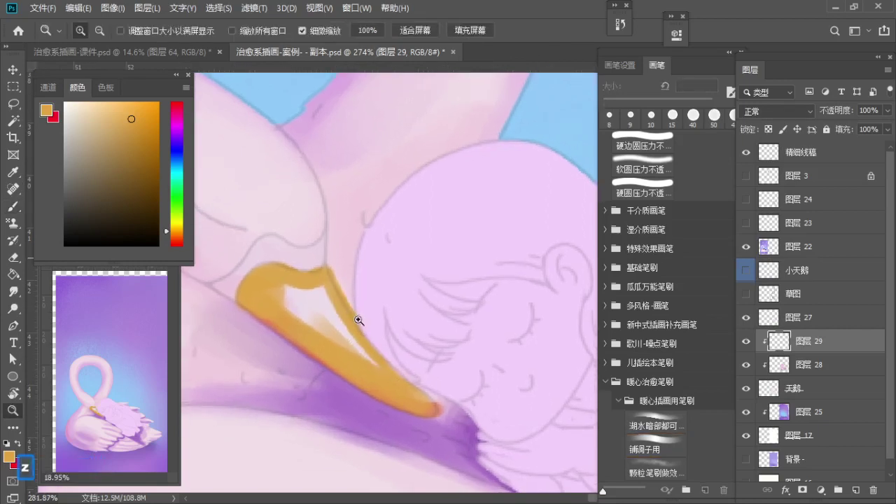
Step: Refine the beak's upper edge with sampled colours and fill its pale centre with golden orange, using a 7 to 10 px brush
alt+click(348, 274)
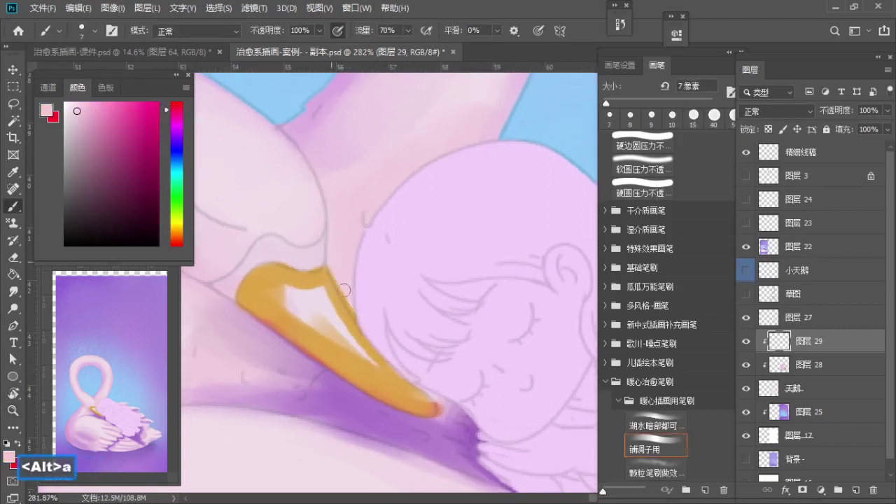
alt+click(400, 380)
key(bracketright)
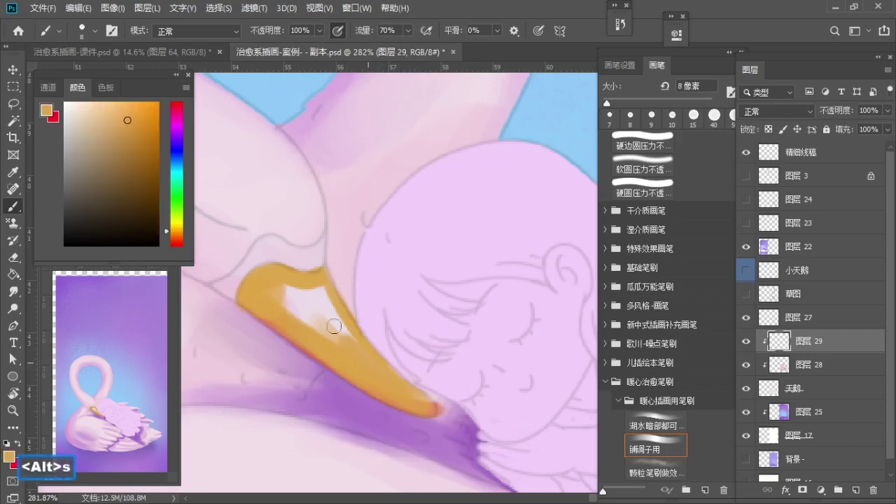
drag(323, 317, 331, 339)
key(ctrl+z)
key(bracketright)
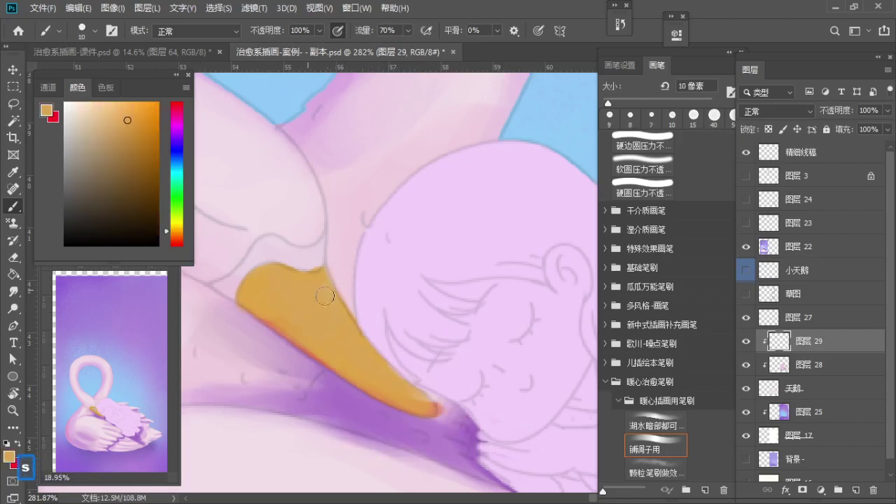
drag(365, 373, 334, 341)
key(e)
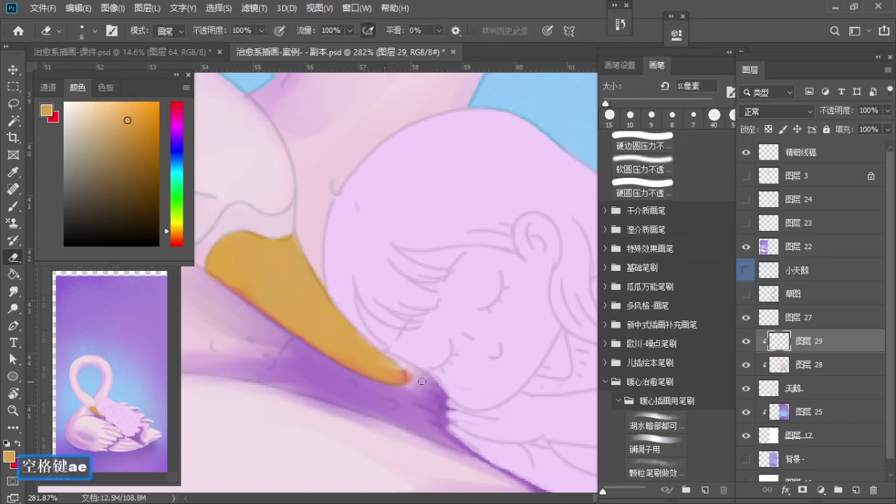
alt+click(417, 390)
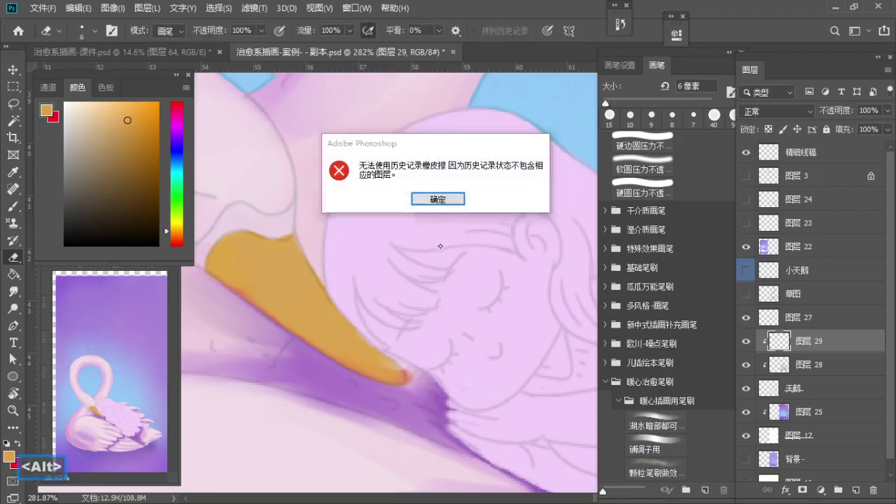
click(431, 199)
key(b)
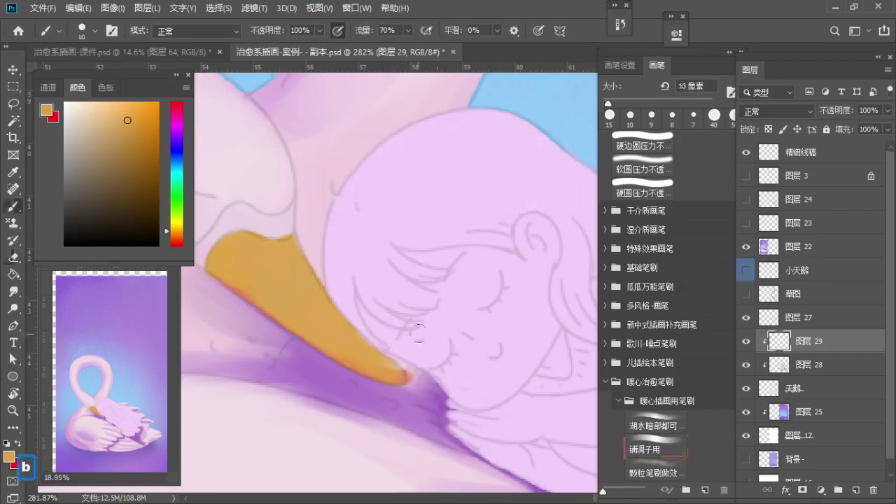
Step: Clean up the beak's tip with the eraser and repaint it in sampled golden orange, using an 8 px brush
key(e)
key(s)
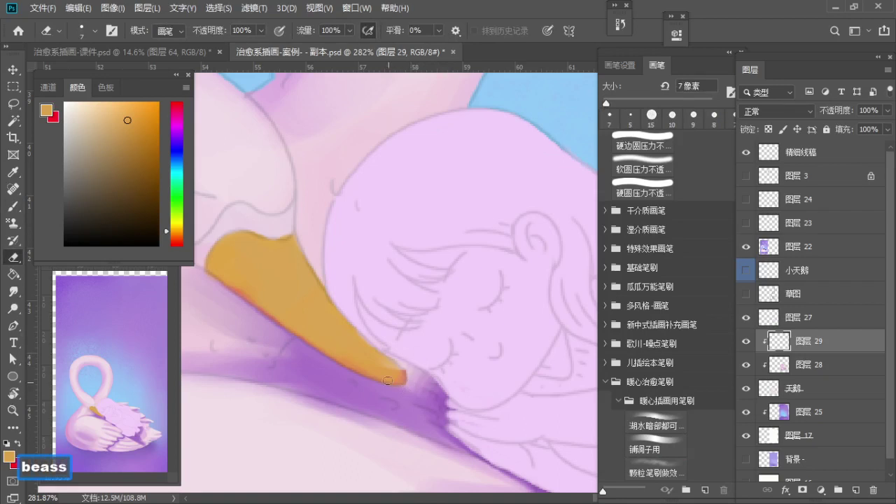
key(b)
alt+click(379, 361)
key(a)
drag(401, 372, 398, 367)
key(ctrl+z)
key(a)
key(a)
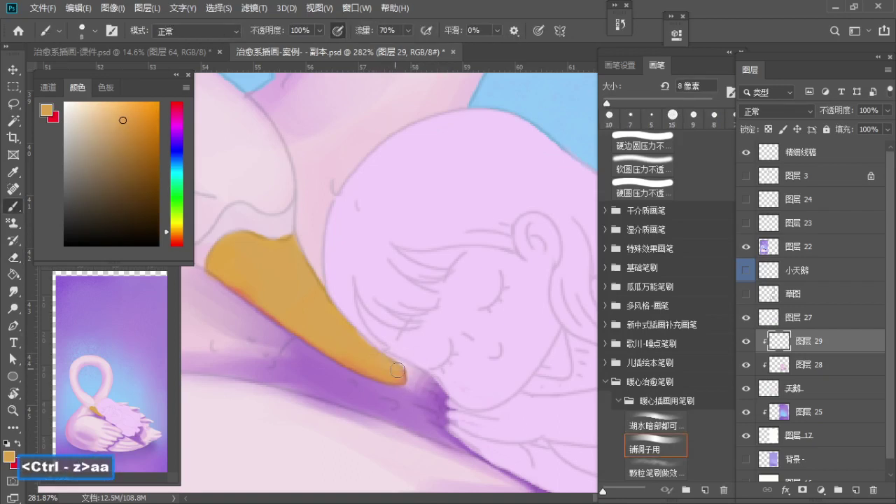
Step: Refine the edge of the beak's base with sampled golden orange, using a 7 px brush
key(space)
drag(333, 314, 391, 337)
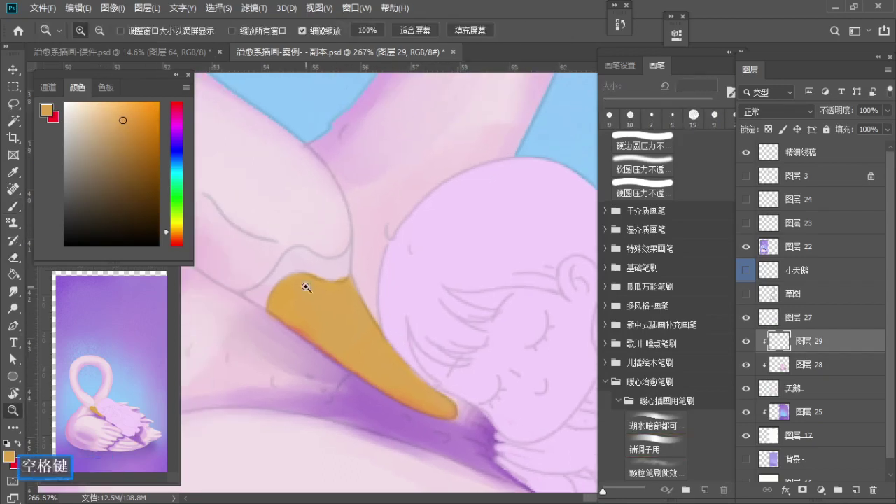
drag(306, 290, 340, 291)
key(b)
alt+click(292, 298)
key(a)
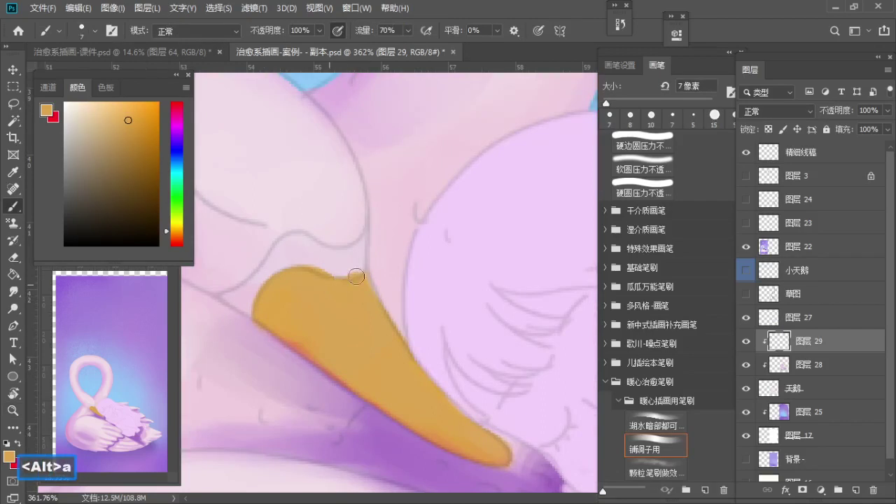
alt+click(328, 253)
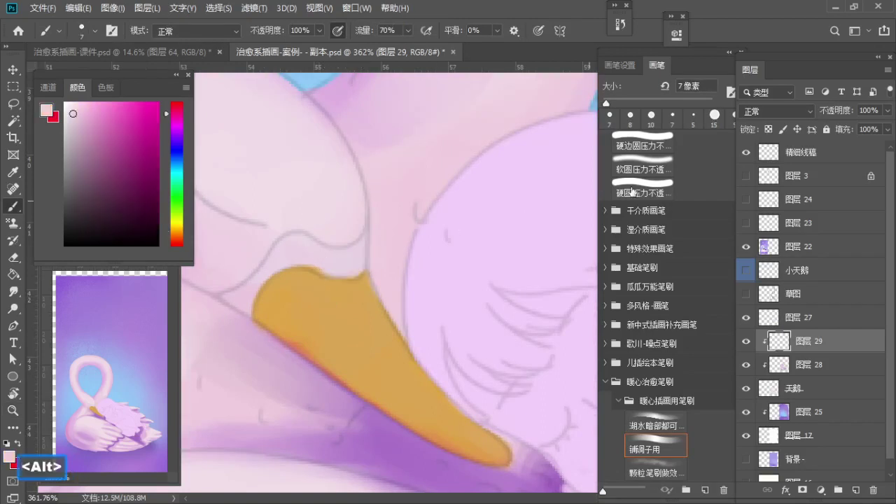
Step: Select the grain-effect brush (颗粒笔刷做效…), lock the transparent pixels of 图层 29 and reduce the brush to 60 px
click(670, 471)
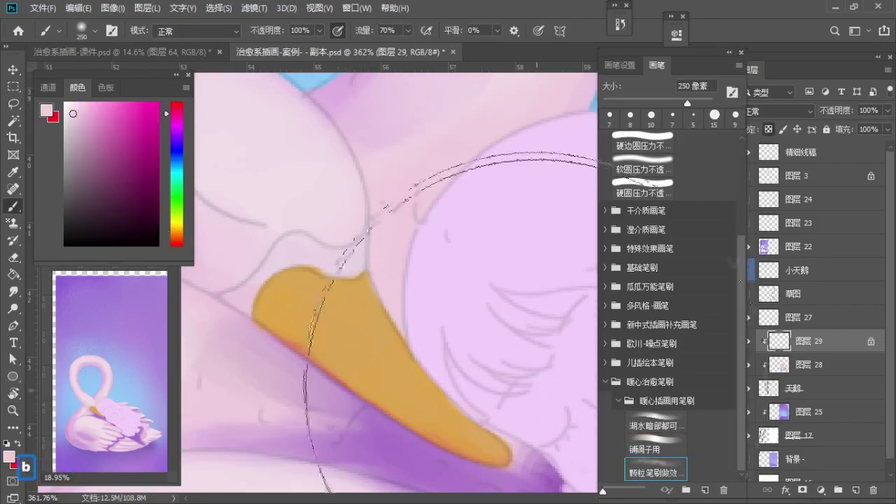
key(a)
key(a)
key(a)
key(a)
key(a)
key(a)
key(a)
key(a)
key(bracketleft)
key(bracketleft)
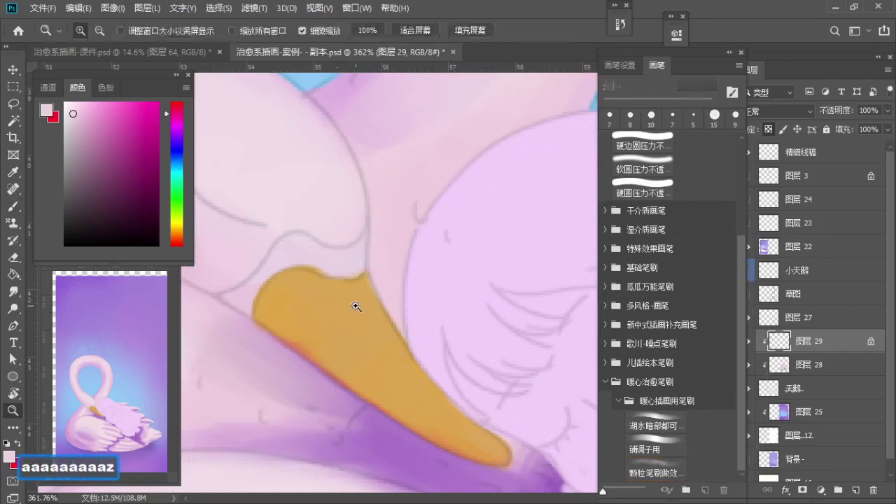
Step: Sample the beak's colour, shift it to orange-red and shade the beak's base and middle with grainy strokes, reducing the brush to 45 px
scroll(356, 303, down, 3)
alt+click(283, 306)
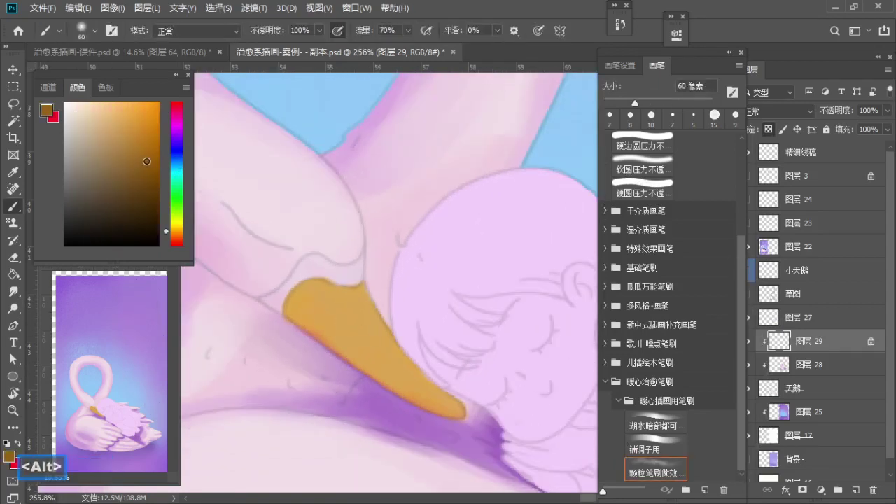
click(144, 133)
click(178, 240)
key(s)
mouse_move(289, 313)
mouse_down()
mouse_move(348, 342)
mouse_move(323, 323)
mouse_move(355, 318)
mouse_move(299, 292)
mouse_move(325, 328)
mouse_move(371, 350)
mouse_up()
key(bracketleft)
key(ctrl+z)
key(bracketleft)
key(bracketleft)
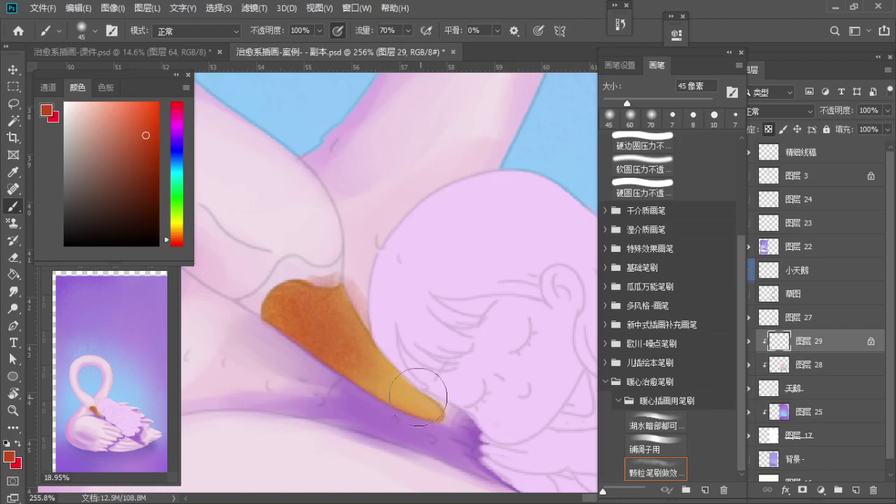
Step: Shift the paint colour to deep violet and shade the beak's base with the grain brush at up to 70 px
alt+click(389, 420)
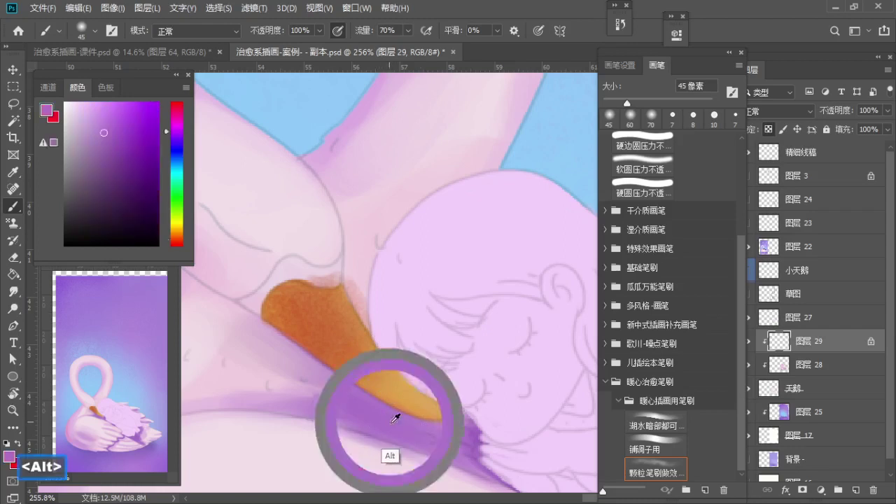
alt+click(320, 328)
drag(173, 228, 166, 134)
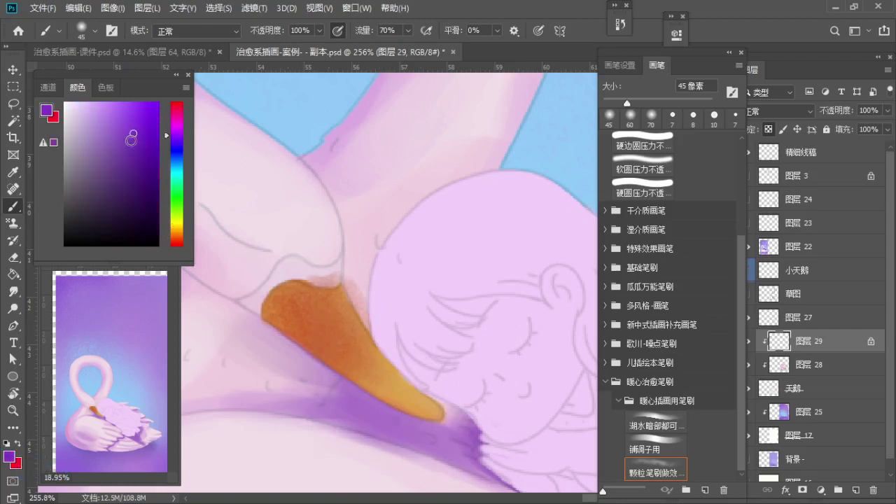
key(s)
mouse_move(281, 294)
mouse_down()
mouse_move(300, 307)
mouse_move(330, 303)
mouse_move(343, 325)
mouse_move(317, 361)
mouse_up()
key(s)
key(s)
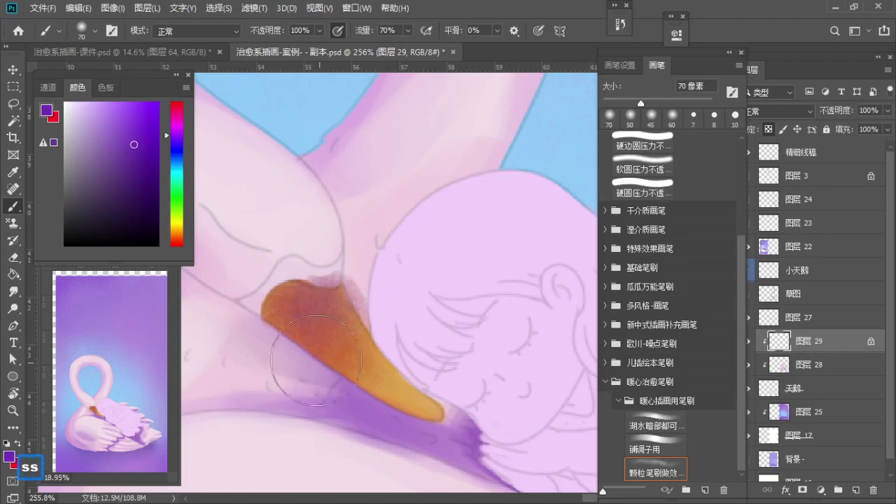
key(ctrl+z)
Step: Sample the beak tip's colour, shift it to pale yellow and highlight the beak's upper edge with a 20 px grain brush
alt+click(423, 396)
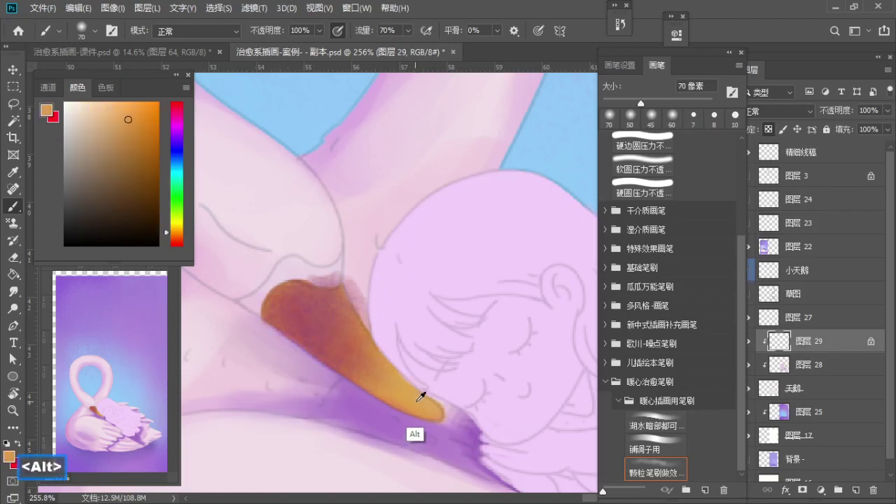
drag(177, 235, 177, 227)
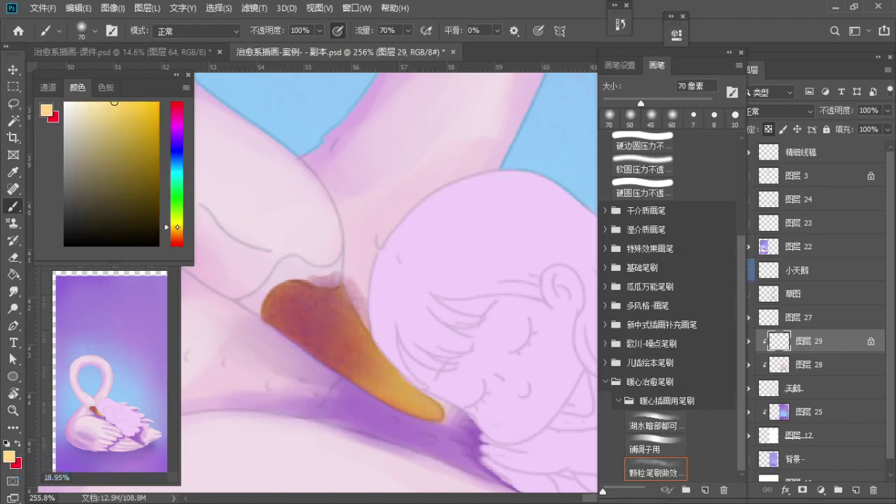
key(a)
key(a)
key(a)
key(a)
key(a)
key(a)
mouse_move(360, 299)
mouse_down()
mouse_move(378, 320)
mouse_move(375, 336)
mouse_up()
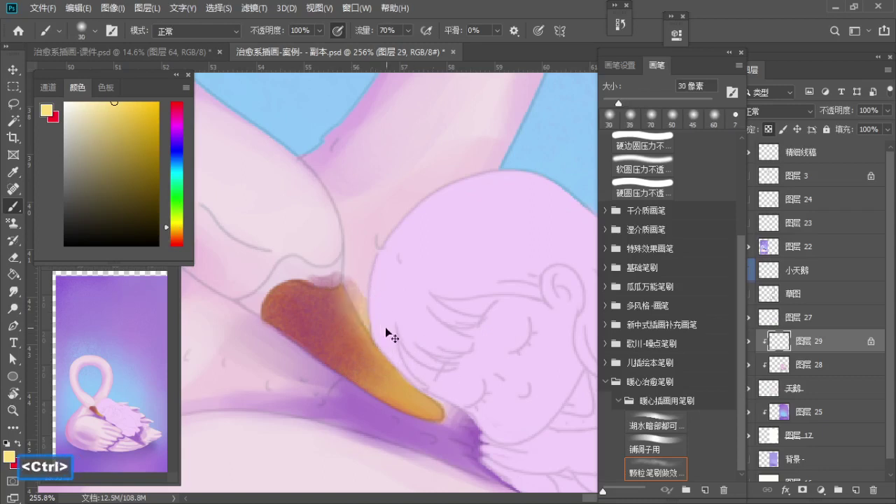
key(ctrl+z)
key(a)
key(a)
drag(350, 286, 369, 333)
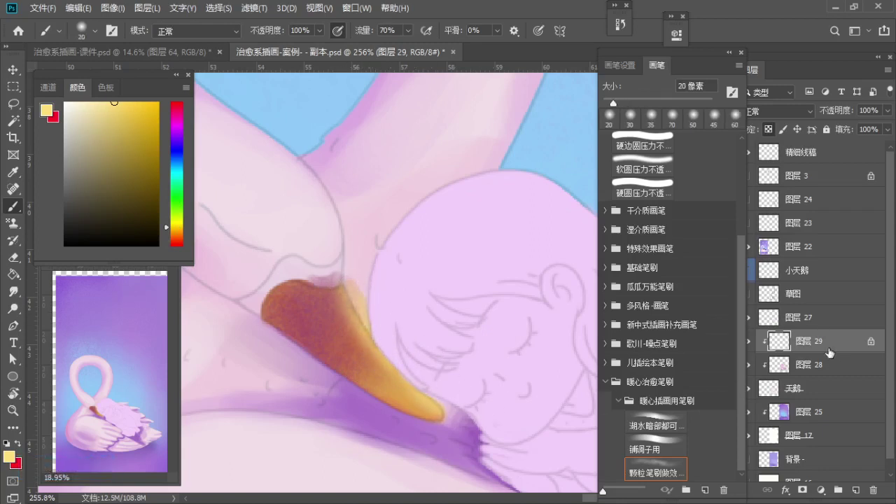
Step: Unlock 图层 29, erase the paint spilled outside the beak and hide the line art (精细线稿) to check the painting
key(e)
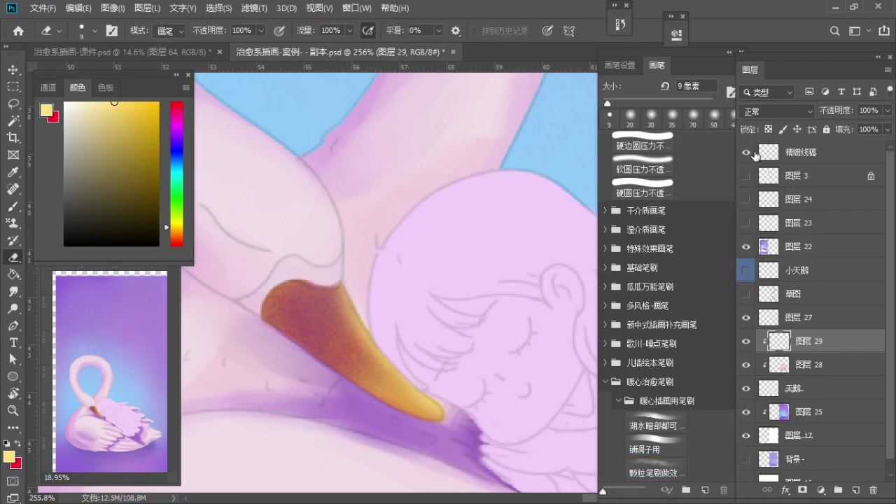
click(747, 152)
key(z)
drag(417, 270, 379, 343)
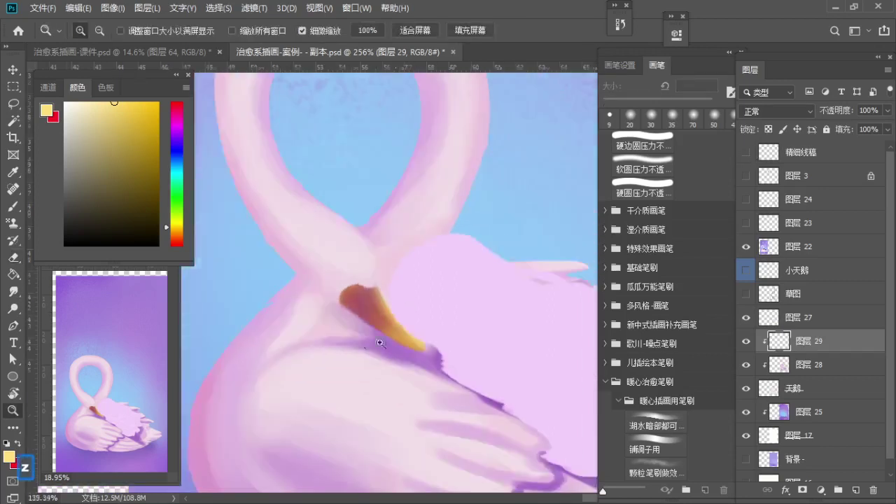
drag(377, 283, 426, 306)
key(b)
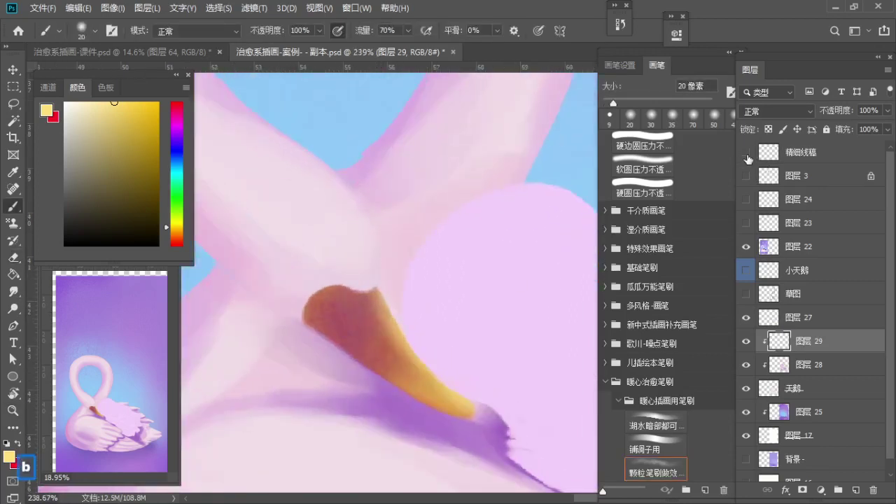
Step: Show the line art (精细线稿) again and add a new layer above 图层 28
click(747, 152)
click(812, 366)
click(855, 490)
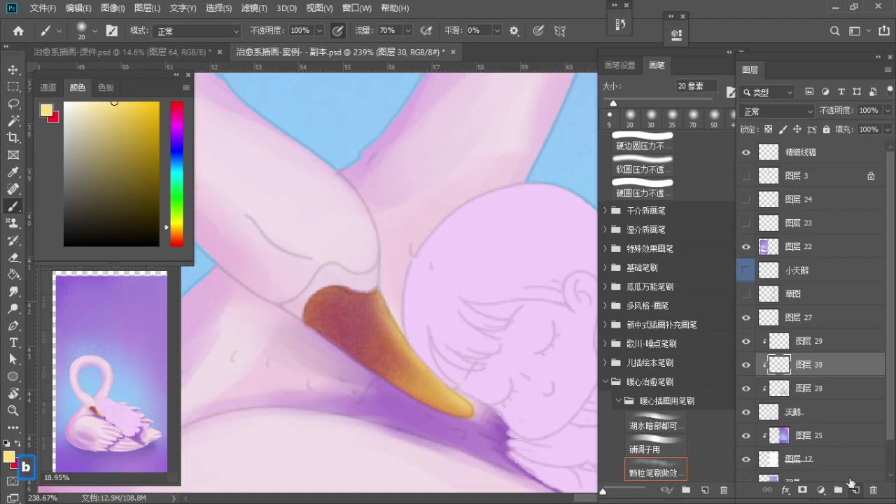
key(z)
drag(319, 280, 329, 281)
Step: Select the 铺调子用 brush at 20 px and sample the pale pink above the beak's base
alt+click(341, 267)
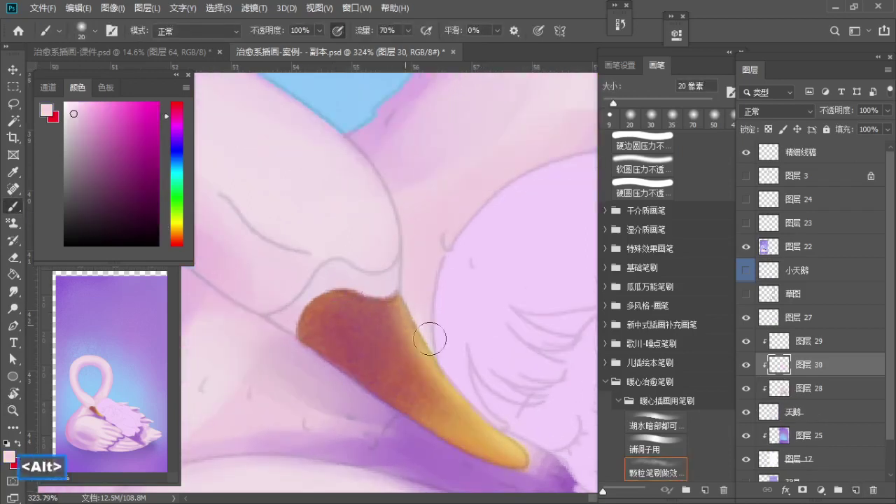
click(638, 448)
key(z)
drag(335, 296, 350, 298)
key(b)
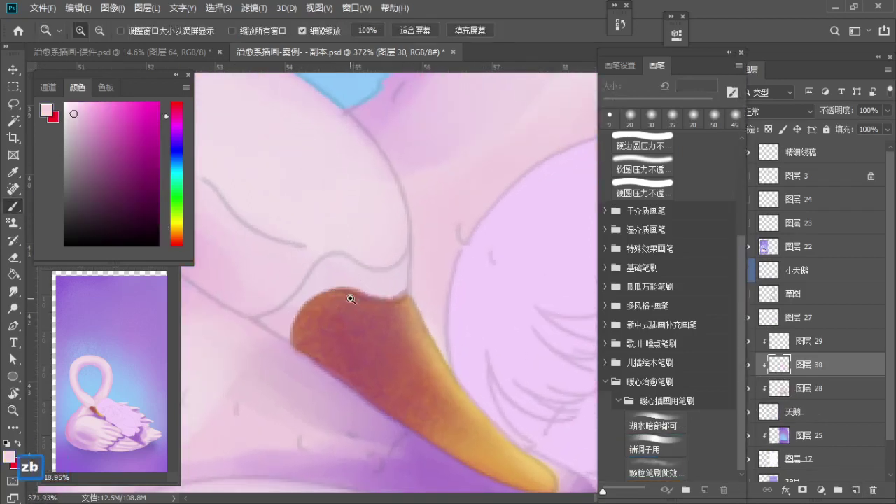
key(a)
key(a)
alt+click(337, 276)
alt+click(341, 270)
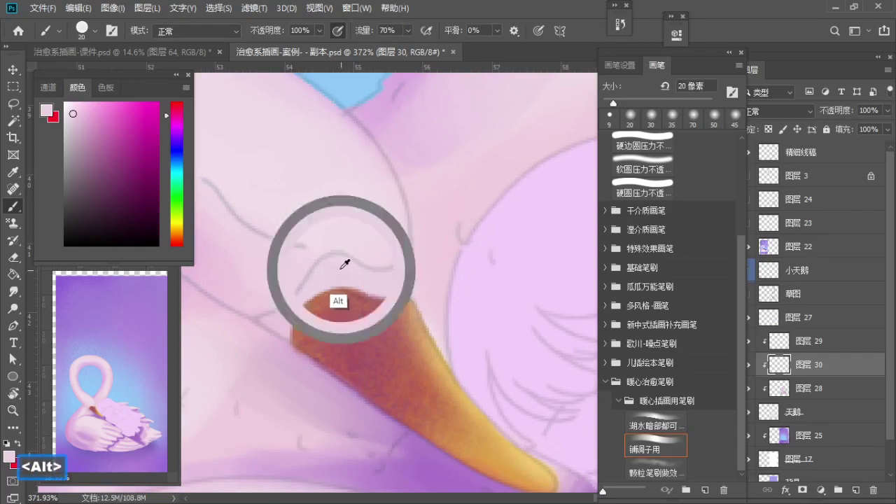
Step: Sample the dark violet of the band above the beak in the finished reference painting
key(z)
drag(396, 253, 280, 275)
key(space)
drag(300, 277, 525, 270)
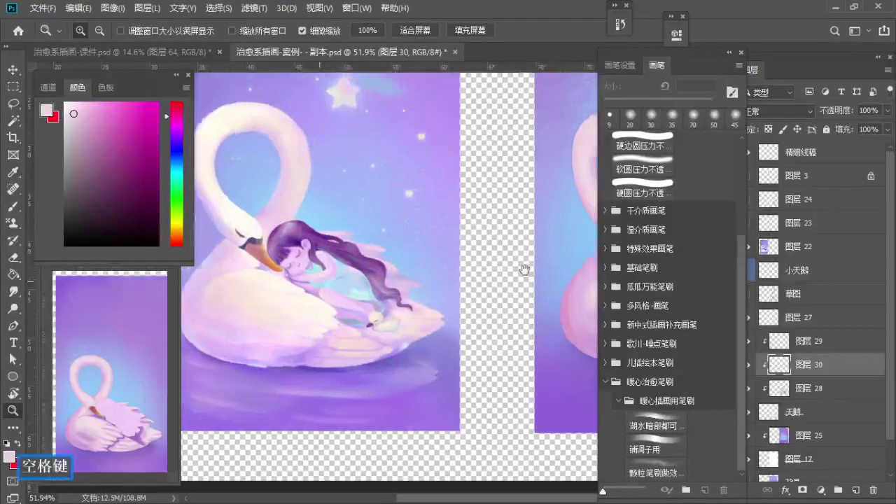
key(z)
drag(264, 250, 352, 295)
key(b)
alt+click(316, 260)
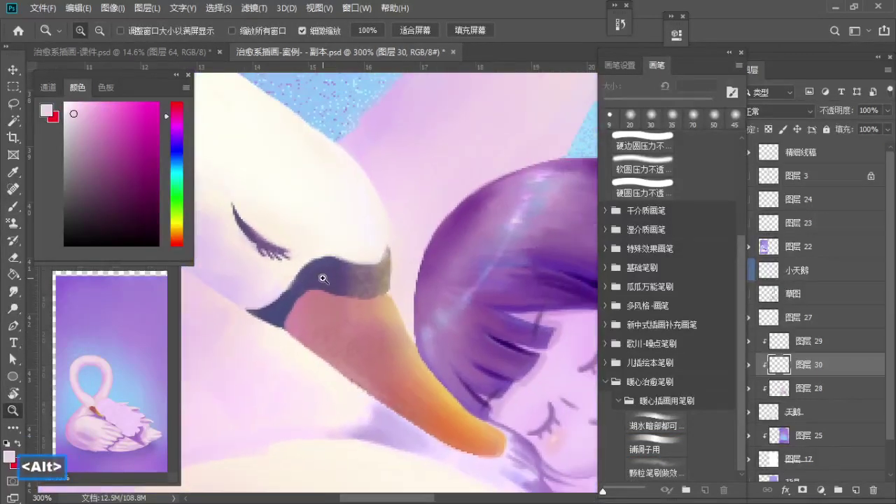
alt+click(329, 272)
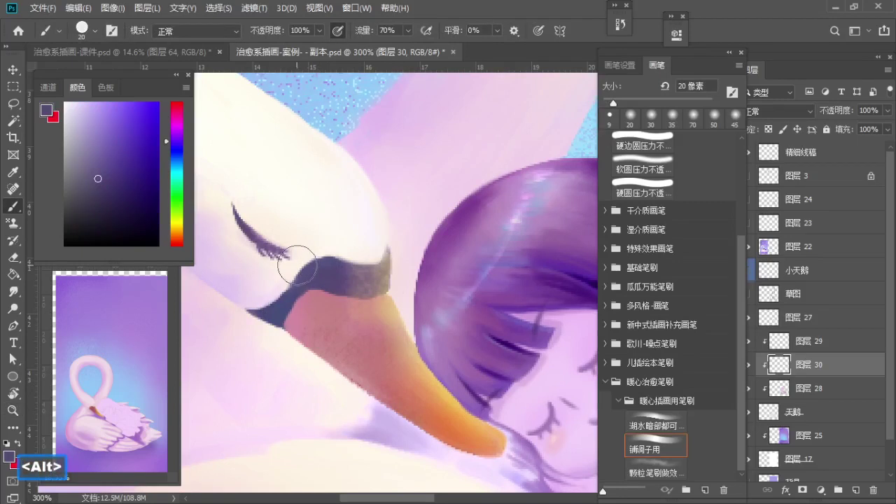
Step: Return to the swan in progress and paint the band's short lower edge beside the beak's base in dark violet, using a 5 px brush
key(z)
drag(311, 240, 212, 282)
key(space)
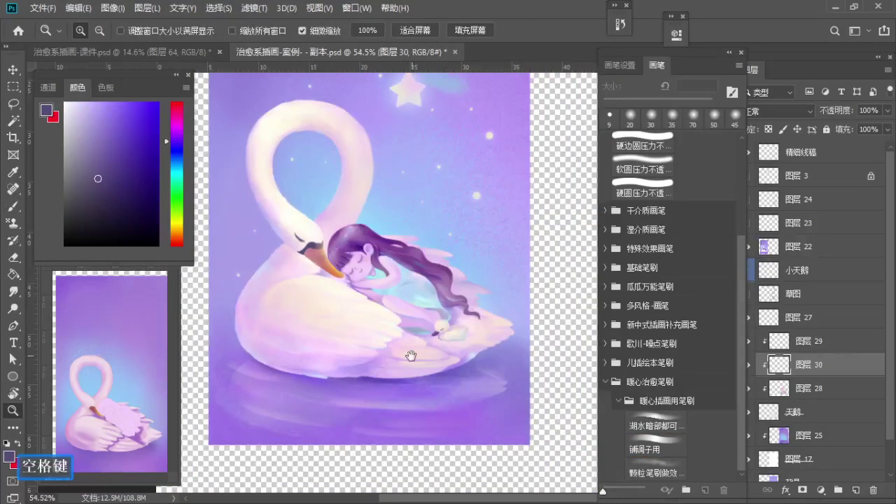
drag(411, 355, 125, 359)
drag(412, 282, 343, 342)
key(z)
mouse_move(345, 286)
mouse_down()
mouse_move(406, 324)
mouse_move(328, 317)
mouse_move(338, 350)
mouse_move(356, 355)
mouse_up()
key(b)
key(z)
key(space)
key(b)
key(a)
key(a)
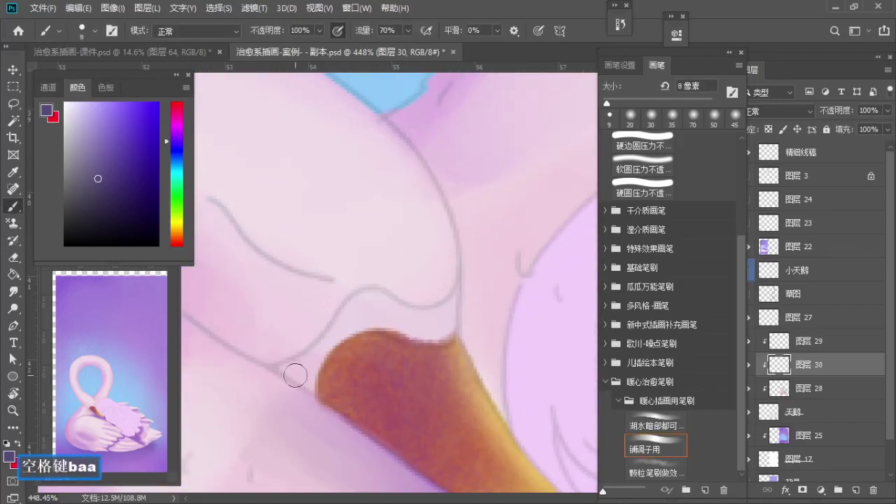
key(a)
key(a)
drag(278, 367, 319, 393)
key(ctrl+z)
key(a)
key(a)
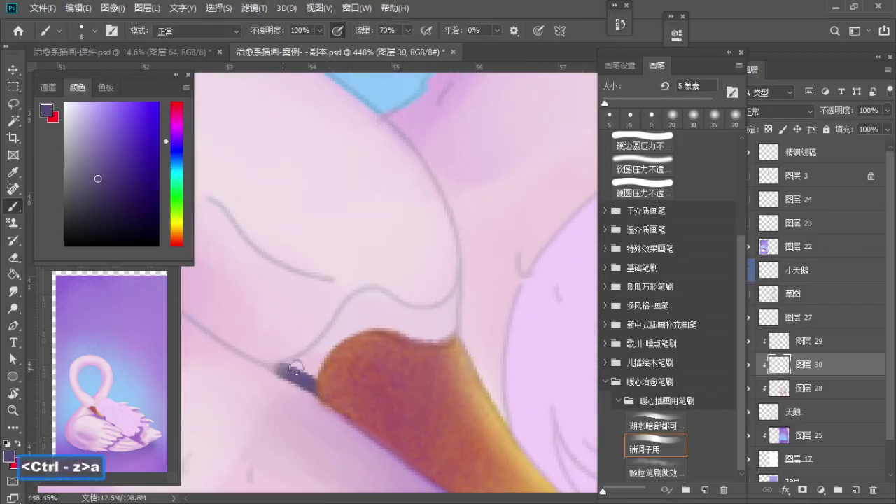
key(ctrl+z)
Step: Outline the band's wavy upper edge and its far end above the beak in dark violet, redoing unsatisfactory strokes
mouse_move(282, 369)
mouse_down()
mouse_move(354, 312)
mouse_move(330, 334)
mouse_move(411, 305)
mouse_up()
key(ctrl+z)
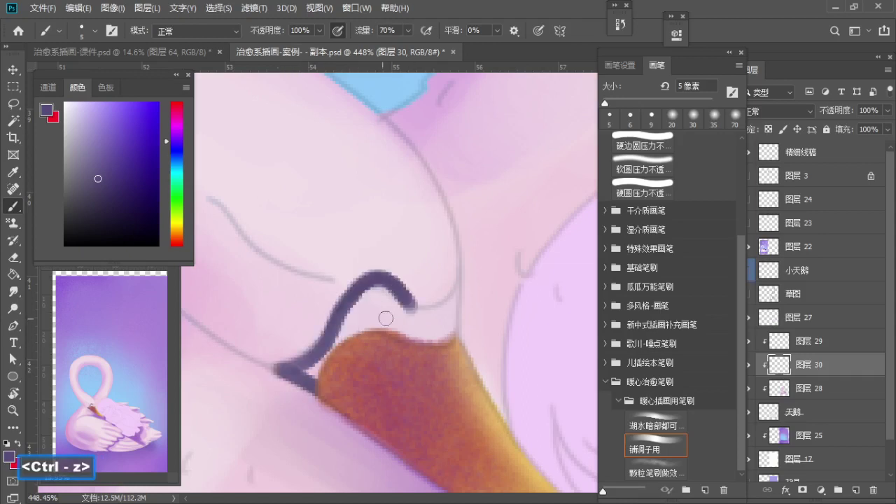
key(ctrl+z)
drag(279, 367, 356, 290)
key(ctrl+z)
mouse_move(279, 367)
mouse_down()
mouse_move(357, 277)
mouse_move(427, 311)
mouse_up()
key(ctrl+z)
mouse_move(350, 289)
mouse_down()
mouse_move(415, 309)
mouse_move(456, 281)
mouse_move(443, 339)
mouse_up()
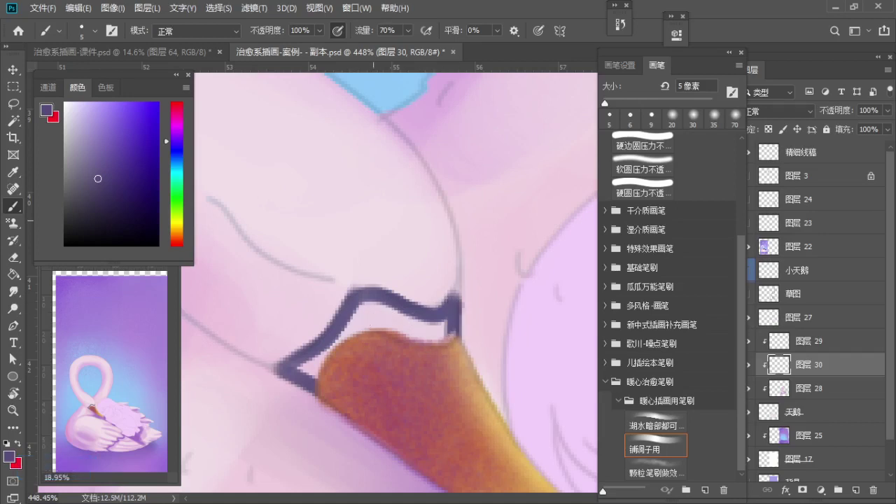
Step: Fill the outlined band above the beak with dark violet using a 7 to 9 px brush, and switch to a 7 px eraser
key(space)
drag(386, 323, 410, 299)
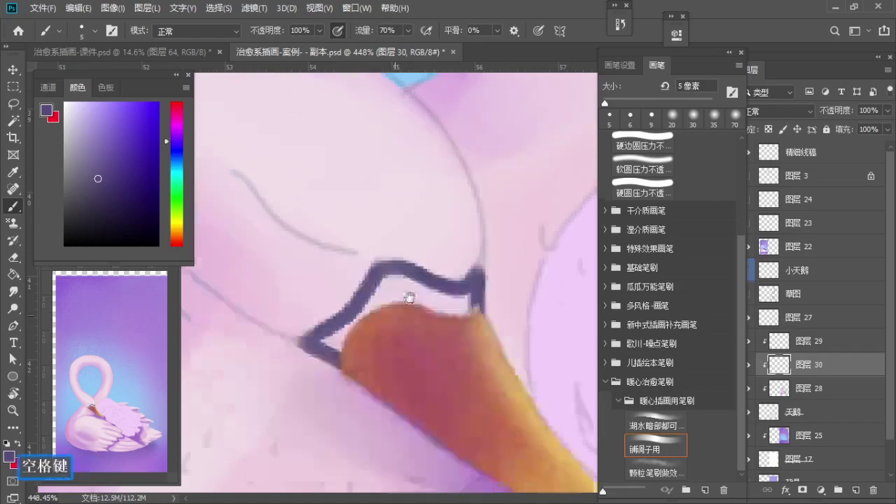
key(z)
mouse_move(403, 254)
mouse_down()
mouse_move(440, 282)
mouse_move(427, 325)
mouse_move(403, 344)
mouse_up()
key(space)
key(b)
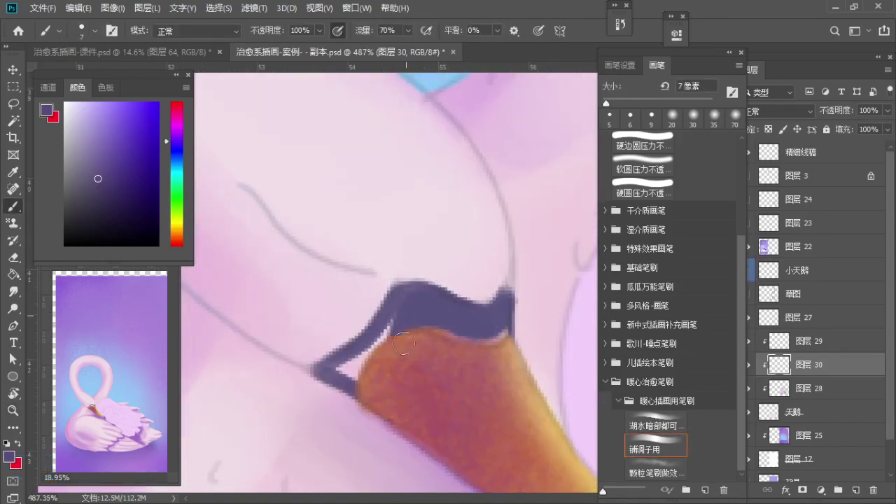
mouse_move(409, 311)
mouse_down()
mouse_move(362, 366)
mouse_move(334, 370)
mouse_up()
key(space)
drag(402, 325, 383, 331)
key(bracketright)
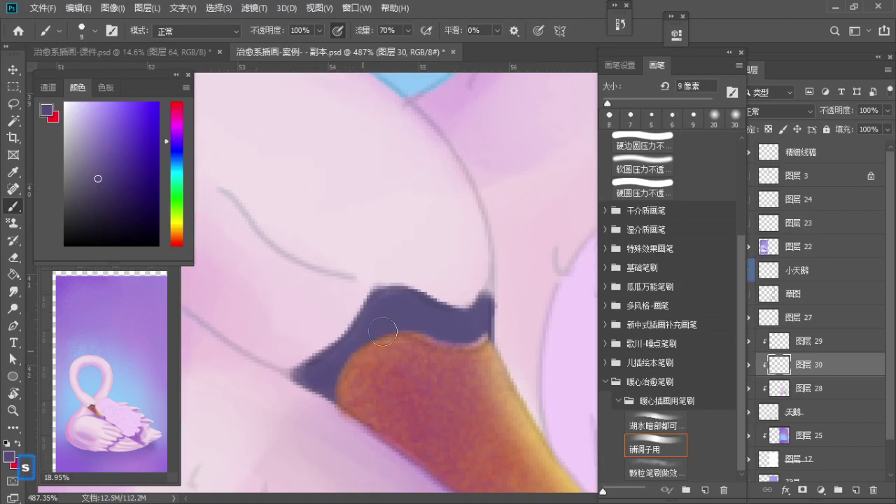
key(e)
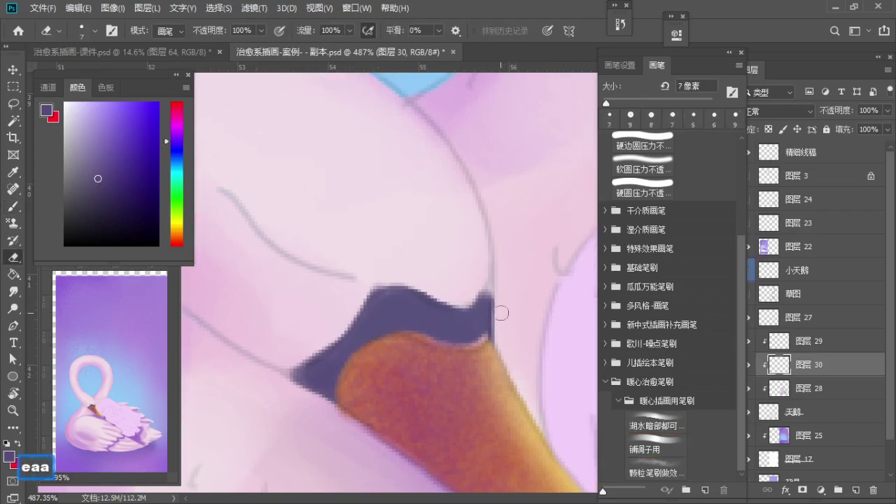
Step: Sharpen the band's pointed far end above the beak in dark violet with a 4 px brush, undoing unsatisfactory strokes
key(b)
key(ctrl+z)
key(e)
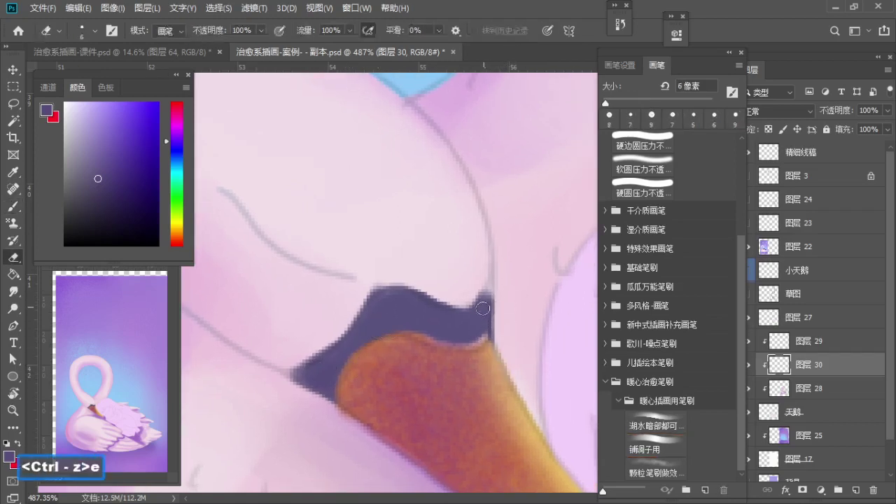
key(ctrl+z)
key(b)
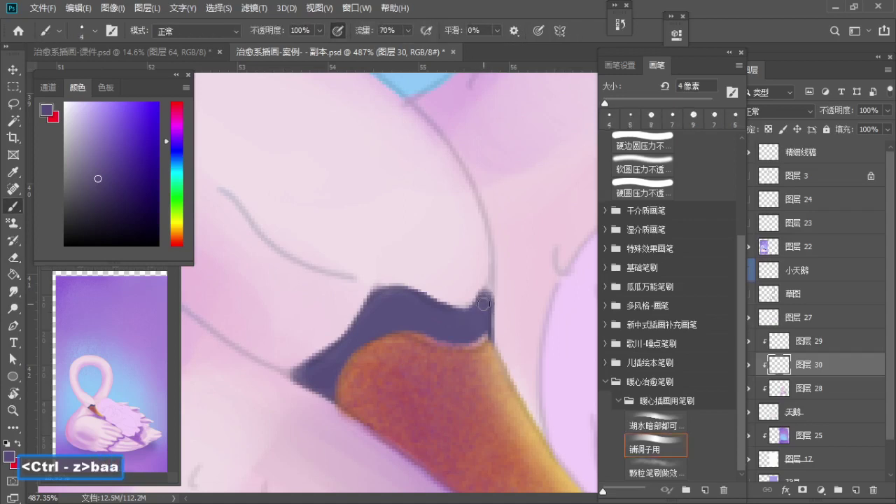
key(s)
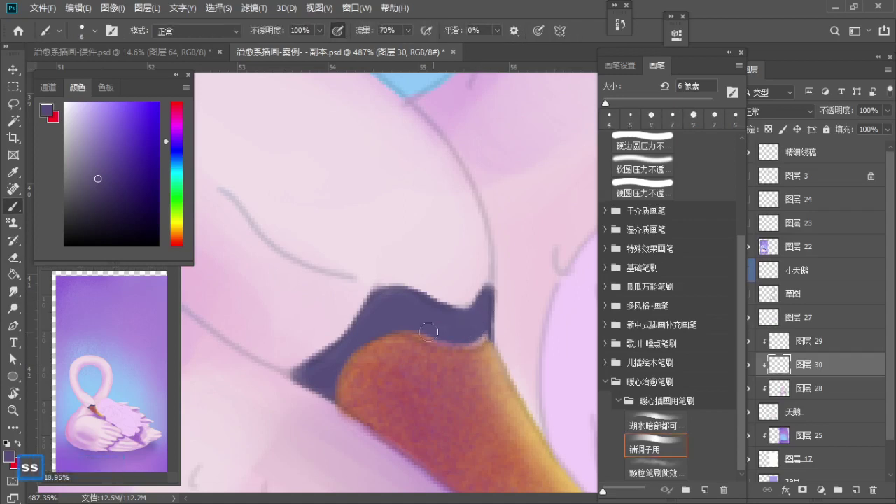
Step: Refine the band's upper edge and outer tip, alternating a 6 to 8 px eraser with a 6 px dark violet brush
key(e)
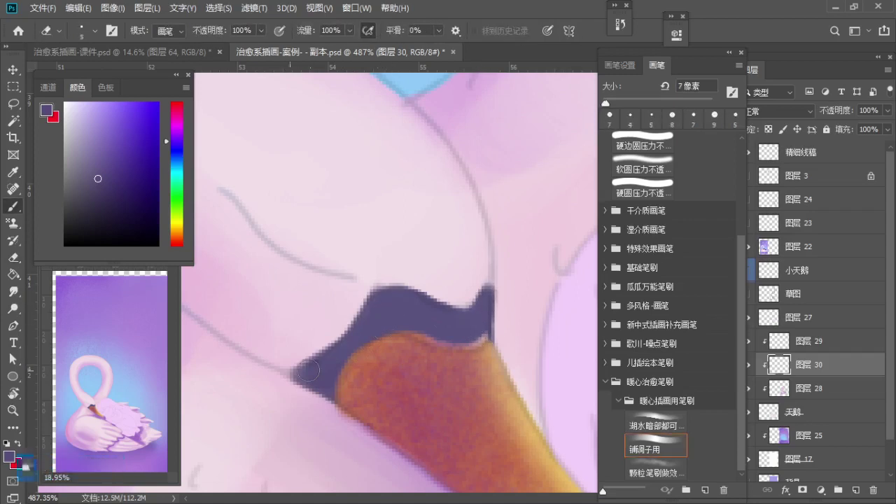
key(b)
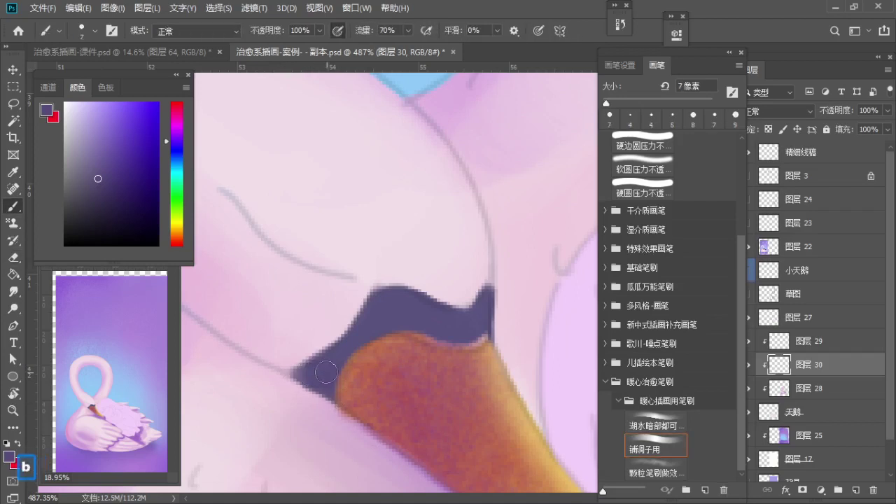
key(e)
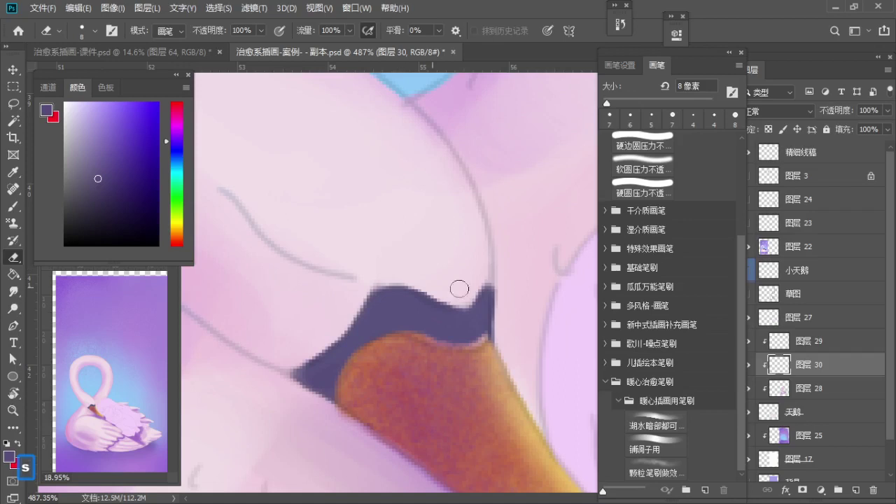
key(b)
alt+click(492, 289)
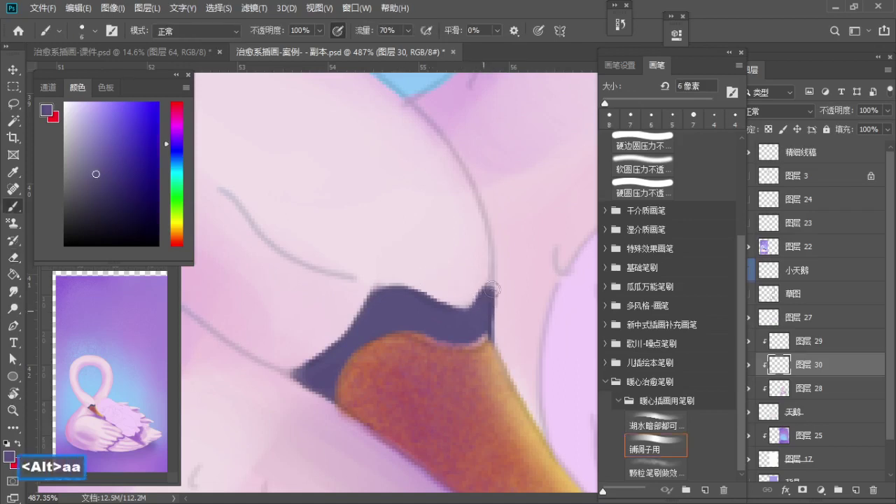
key(e)
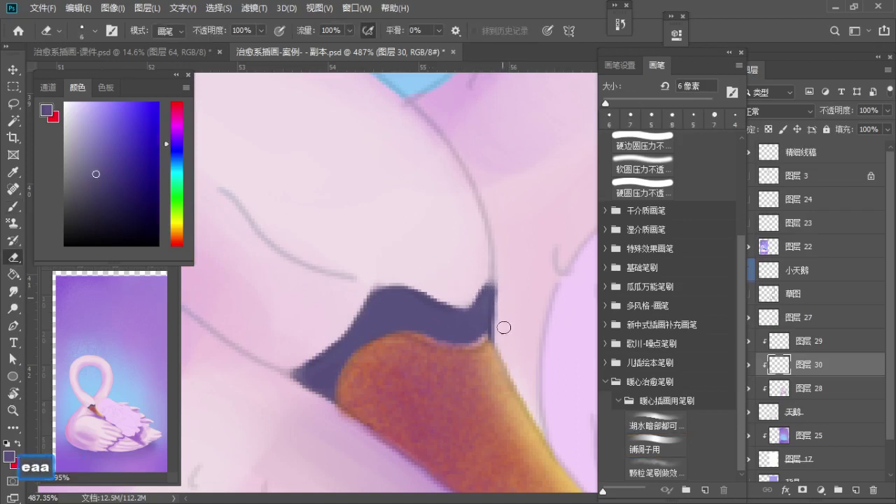
key(b)
key(alt)
key(ctrl+z)
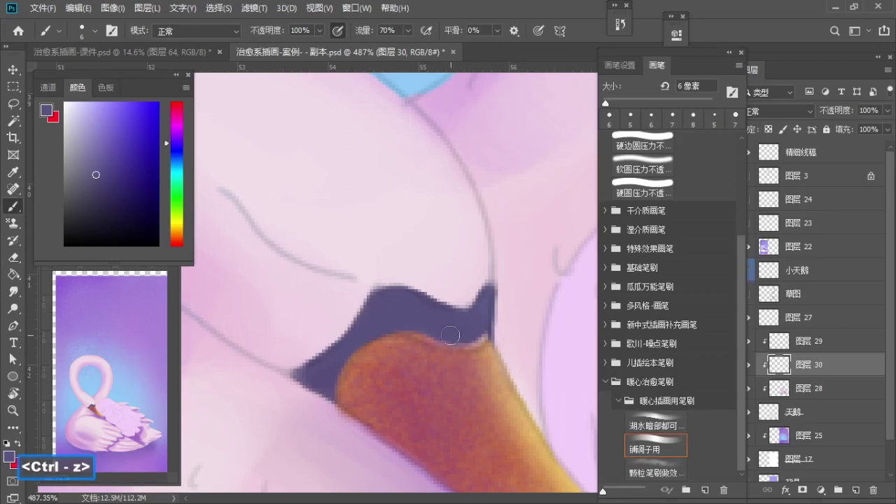
Step: Lock the transparent pixels of layer 图层 30 and choose the grain brush 颗粒笔刷做效, reduced to 35 px
drag(418, 313, 380, 320)
key(alt)
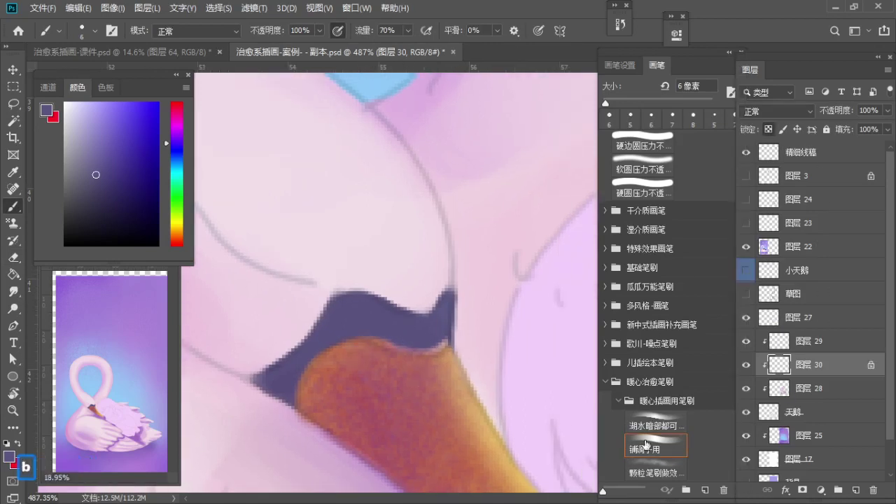
click(656, 473)
key(bracketleft)
key(bracketleft)
key(bracketleft)
key(bracketleft)
key(bracketleft)
key(bracketleft)
key(bracketleft)
key(bracketleft)
key(bracketleft)
key(bracketleft)
key(bracketleft)
key(bracketleft)
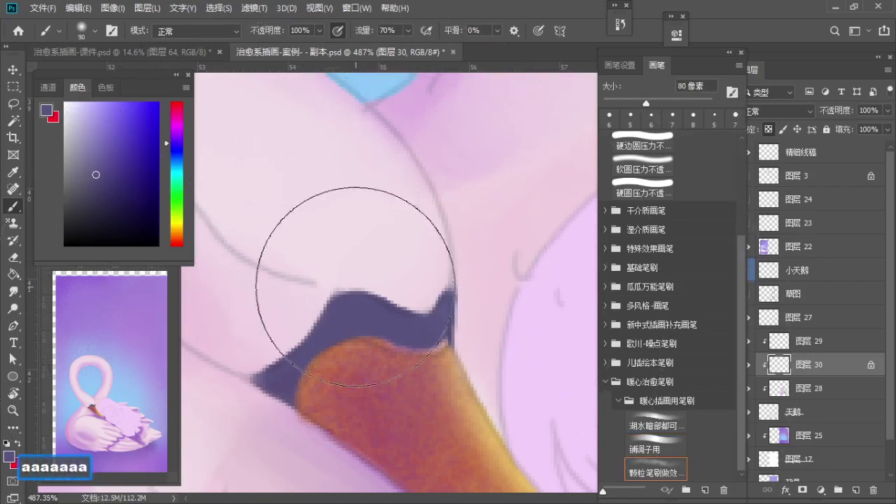
key(bracketleft)
Step: Shade the band with grain in a deeper blue-violet, using a 45 to 60 px brush
key(alt)
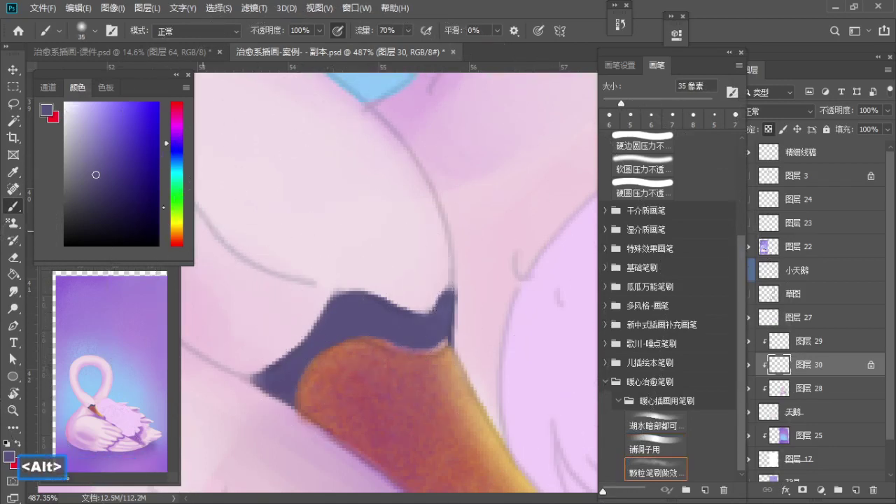
drag(106, 190, 108, 189)
key(s)
key(s)
mouse_move(260, 368)
mouse_down()
mouse_move(316, 393)
mouse_move(302, 344)
mouse_up()
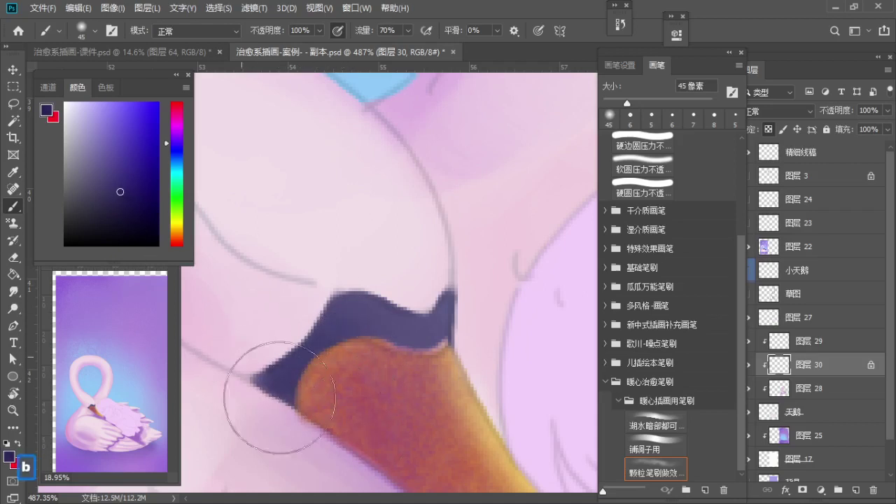
key(bracketright)
key(bracketright)
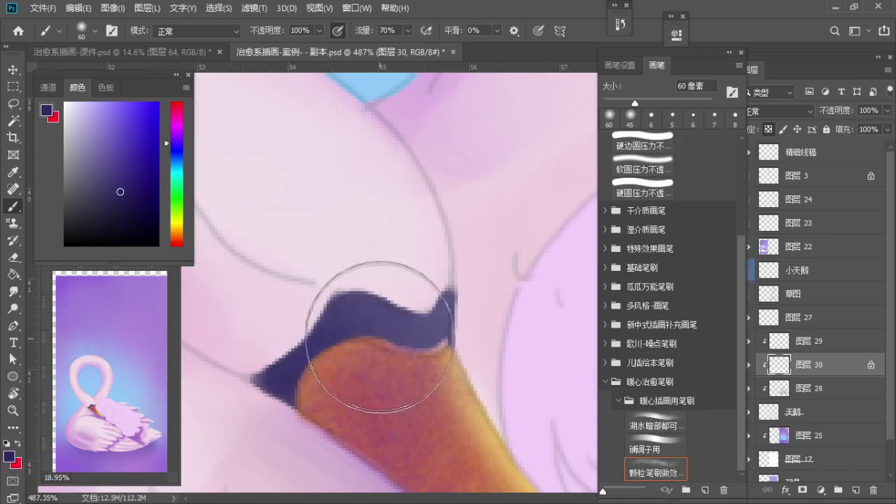
Step: Tint the band's far end with golden yellow sampled from the beak's bright edge, using the grain brush and redoing the first strokes
key(space)
drag(405, 357, 369, 298)
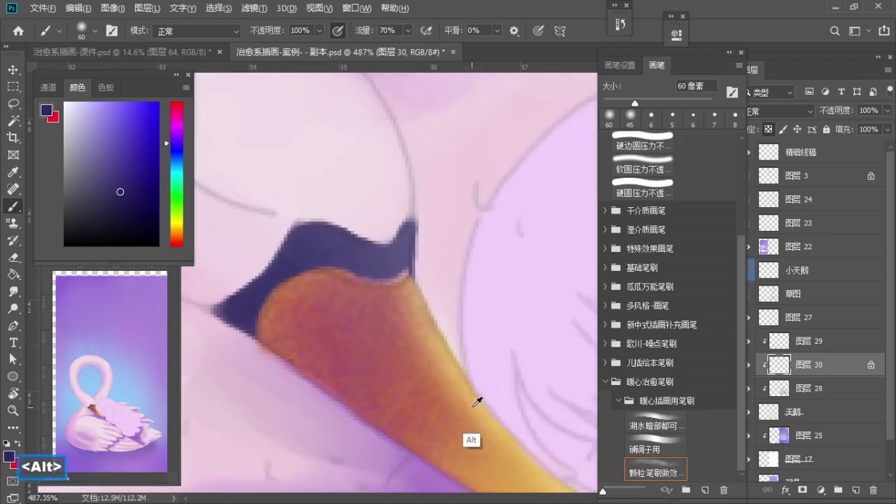
alt+click(476, 399)
key(ctrl+z)
mouse_move(372, 178)
mouse_down()
mouse_move(389, 235)
mouse_move(391, 268)
mouse_up()
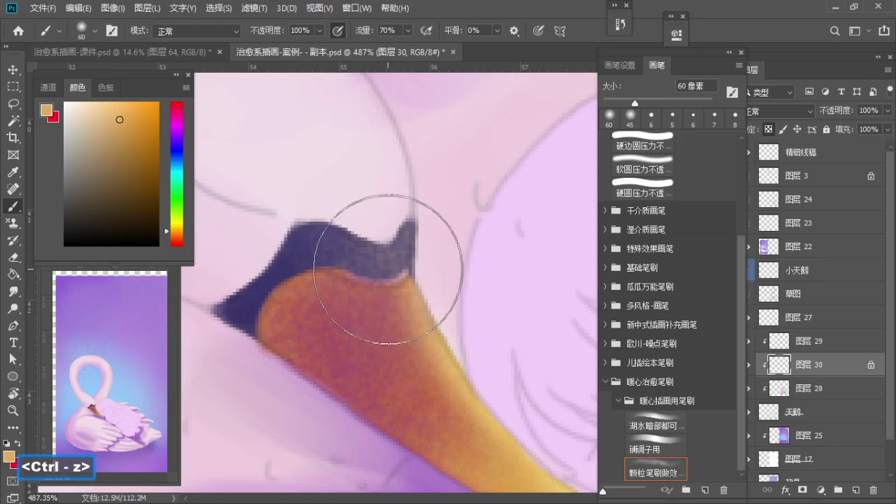
key(ctrl+z)
key(a)
key(bracketright)
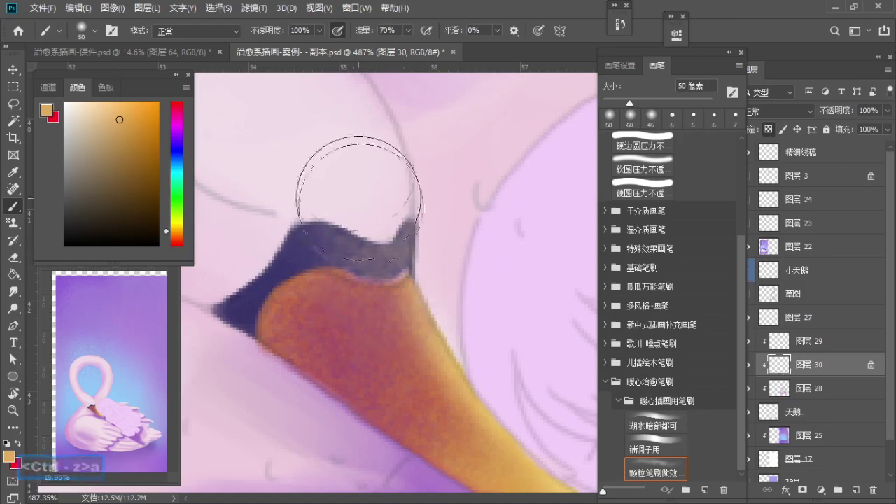
Step: Sample the band's muted violet and blend the transition between its dark and golden parts with the grain brush
key(space)
drag(378, 179, 400, 226)
alt+click(317, 317)
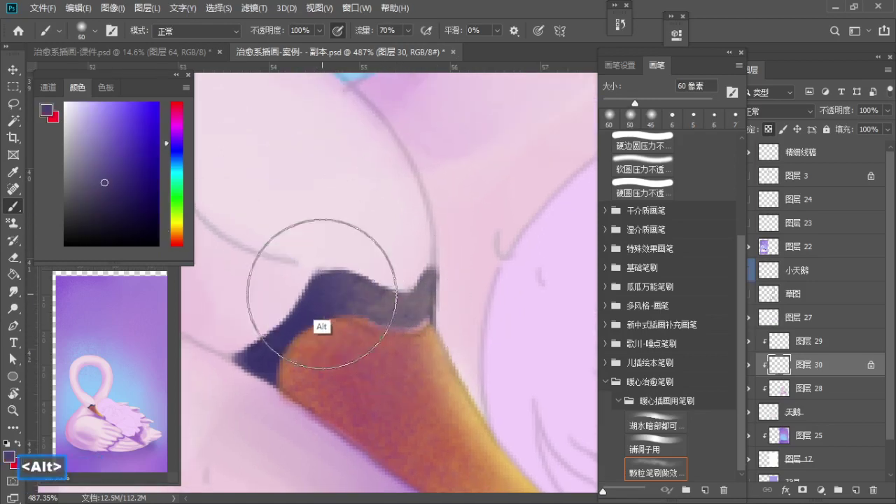
scroll(313, 313, down, 3)
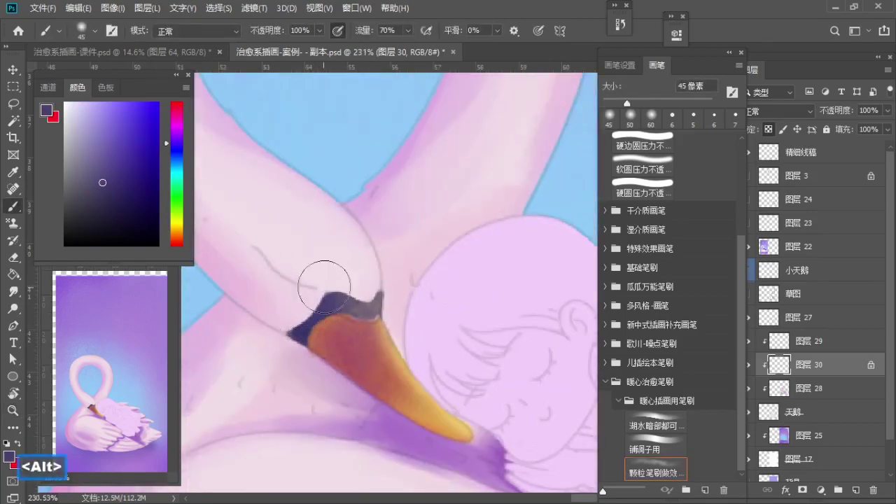
Step: Sample light yellow near the beak's tip and strengthen the golden tint on the band's far end with the grain brush
key(z)
drag(326, 286, 360, 294)
key(b)
key(z)
mouse_move(300, 286)
mouse_down()
mouse_move(210, 297)
mouse_move(375, 319)
mouse_move(364, 377)
mouse_up()
key(b)
alt+click(441, 458)
key(a)
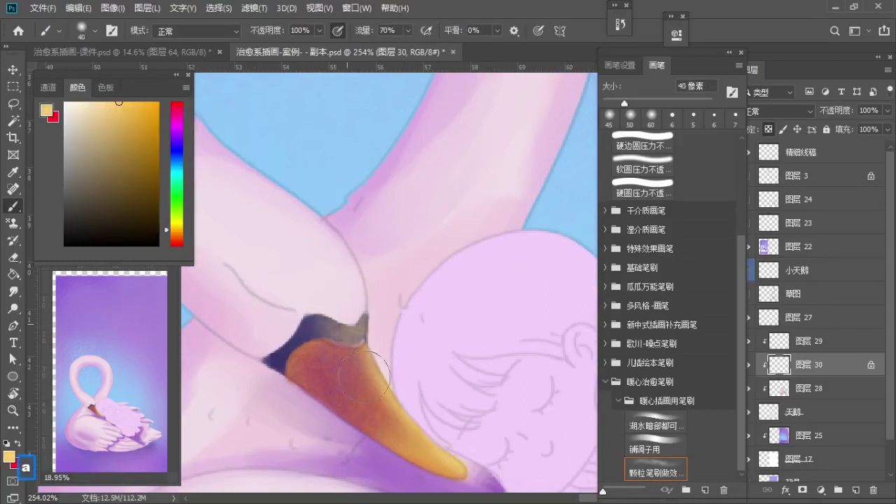
Step: Sample the band's dark violet, darken it further, and deepen the band's near end with a 50 to 60 px grain brush
alt+click(279, 358)
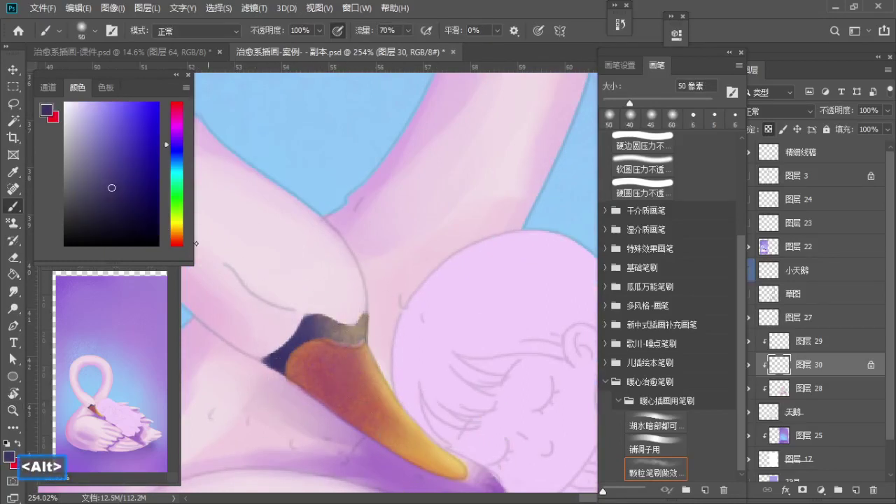
key(s)
key(z)
drag(367, 325, 339, 322)
key(b)
Step: Make layer 图层 30 active again and set up the 铺调子用 brush with violet sampled from the band above the beak
click(798, 388)
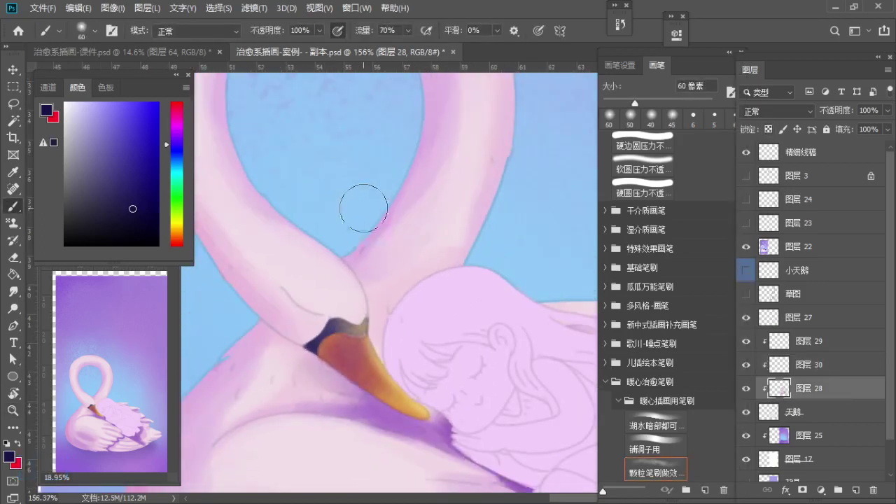
key(ctrl+space)
drag(371, 287, 425, 371)
click(799, 364)
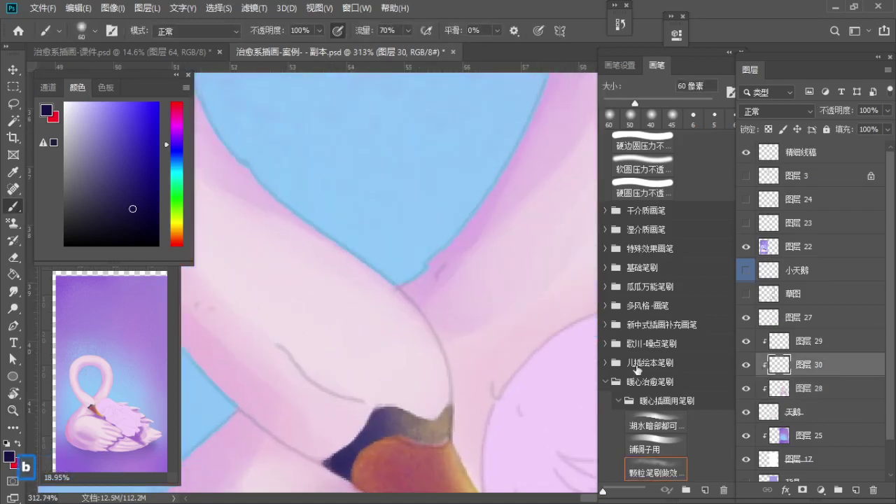
key(z)
click(329, 316)
drag(340, 318, 330, 245)
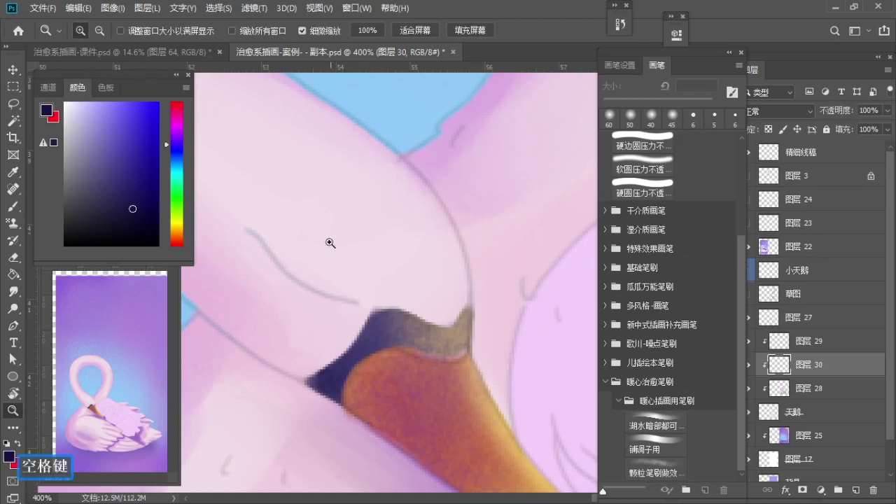
key(b)
key(alt)
alt+click(371, 340)
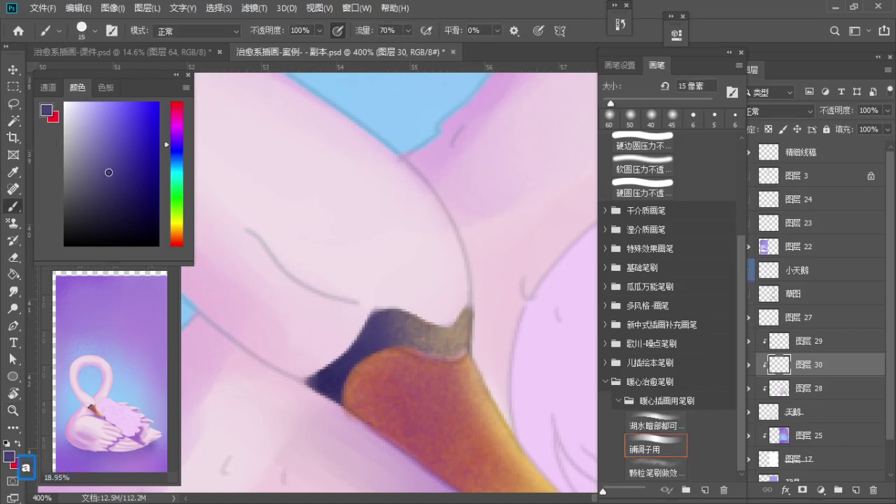
Step: Paint the swan's closed-eye line over the sketched curve in dark violet with a 5 px brush, redoing unsatisfactory strokes
key(z)
drag(314, 261, 307, 261)
key(b)
key(a)
key(a)
key(a)
key(a)
drag(249, 225, 299, 290)
key(ctrl+z)
key(a)
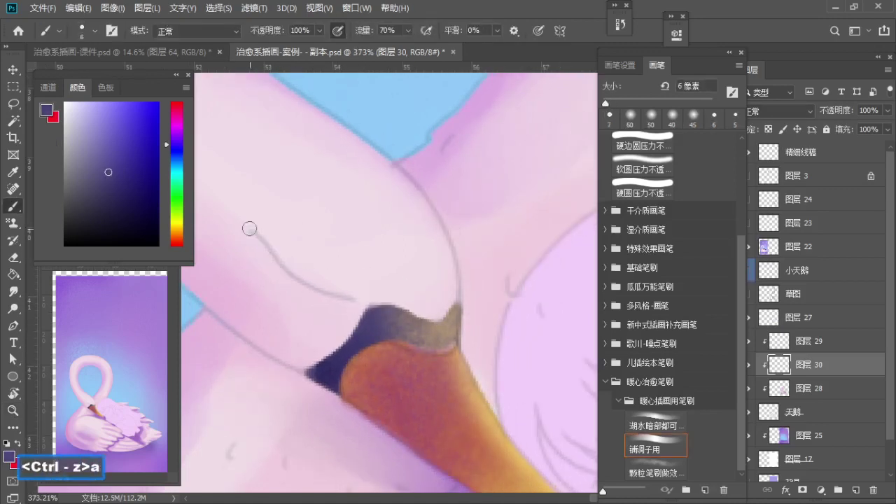
key(a)
mouse_move(249, 227)
mouse_down()
mouse_move(345, 302)
mouse_move(299, 285)
mouse_move(357, 298)
mouse_move(349, 299)
mouse_up()
key(ctrl+z)
key(a)
key(ctrl+z)
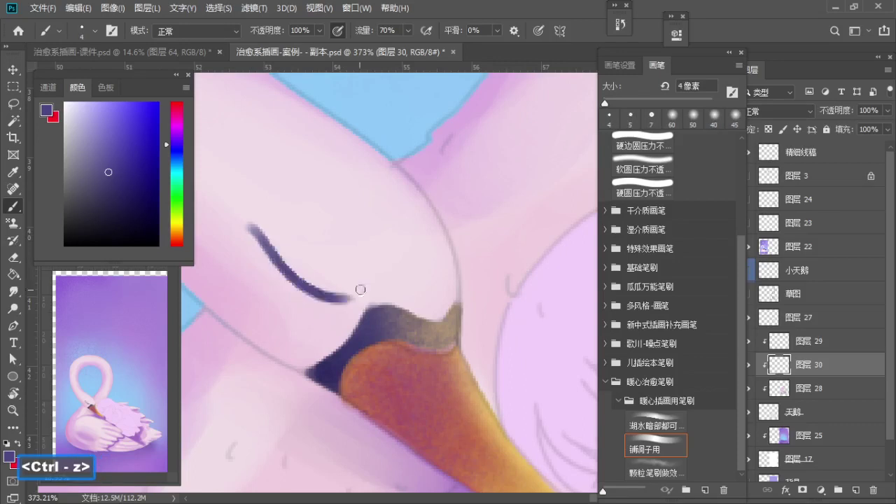
key(ctrl+z)
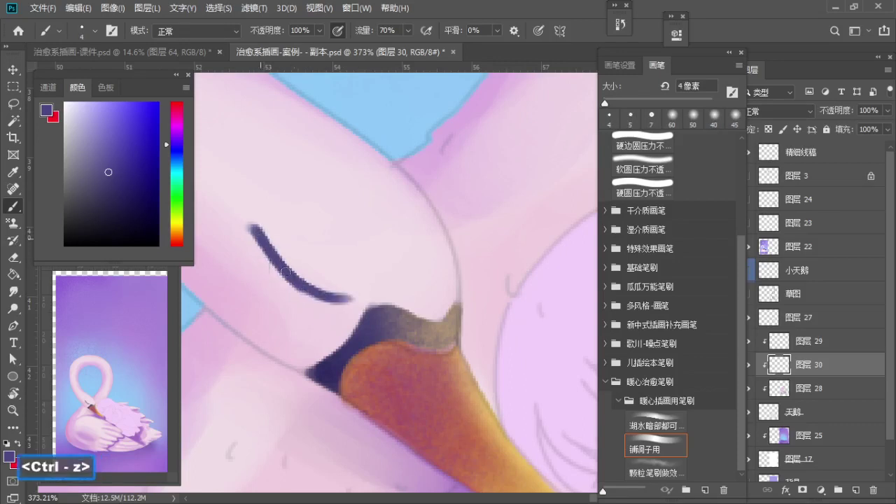
Step: Even out the closed-eye line and add three short dark violet lashes beneath it with a 3 px brush
drag(262, 257, 293, 290)
alt+click(294, 256)
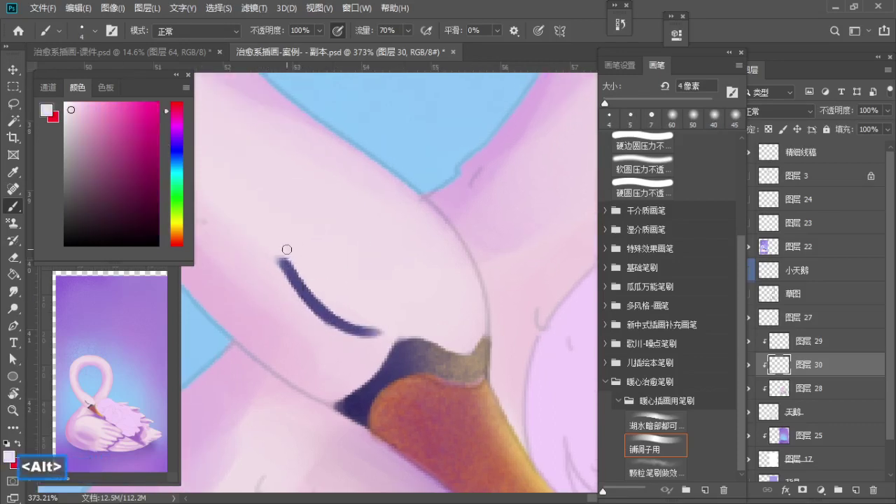
key(alt)
alt+click(314, 295)
key([)
key(ctrl+z)
mouse_move(273, 303)
mouse_down()
mouse_move(304, 294)
mouse_move(354, 365)
mouse_up()
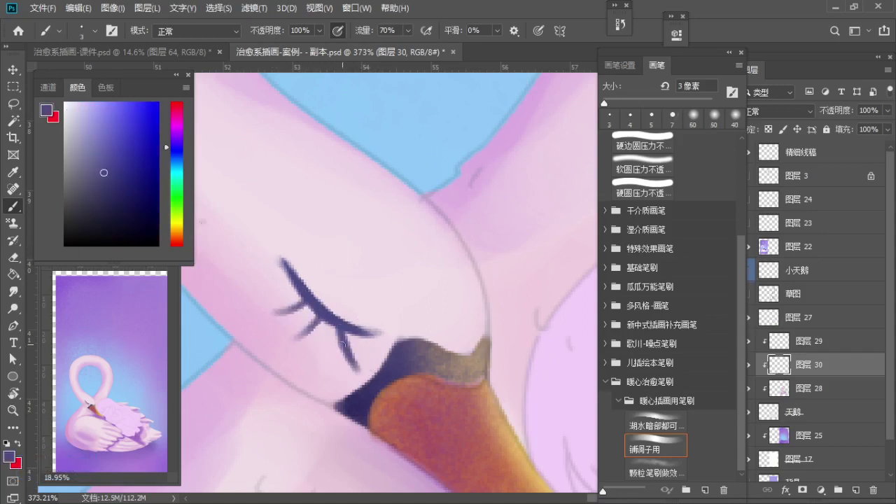
Step: Redo and reshape the lashes under the closed eye, alternating sampled pale pink and dark violet with the 3 px brush
key(ctrl+z)
key(ctrl+z)
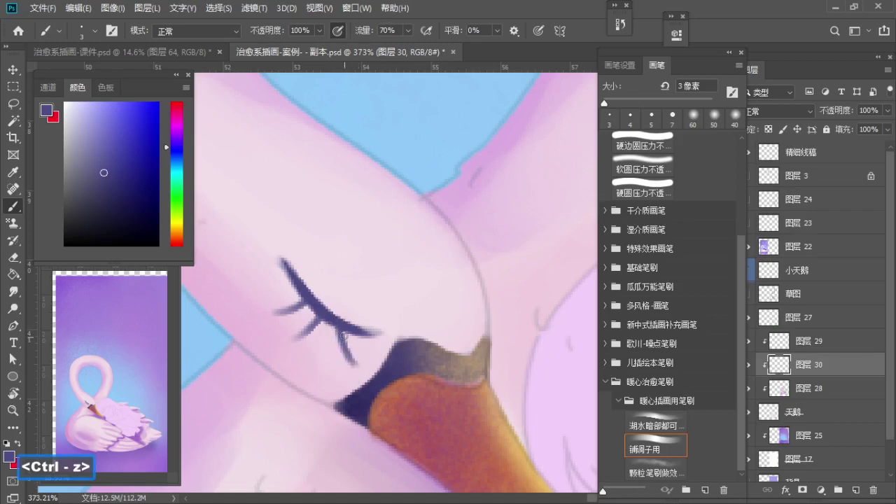
scroll(361, 354, up, 1)
alt+click(362, 353)
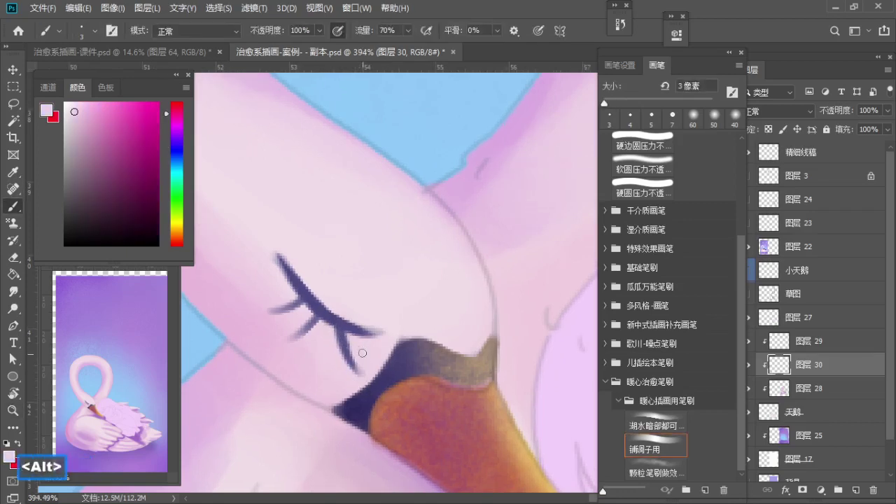
alt+click(345, 325)
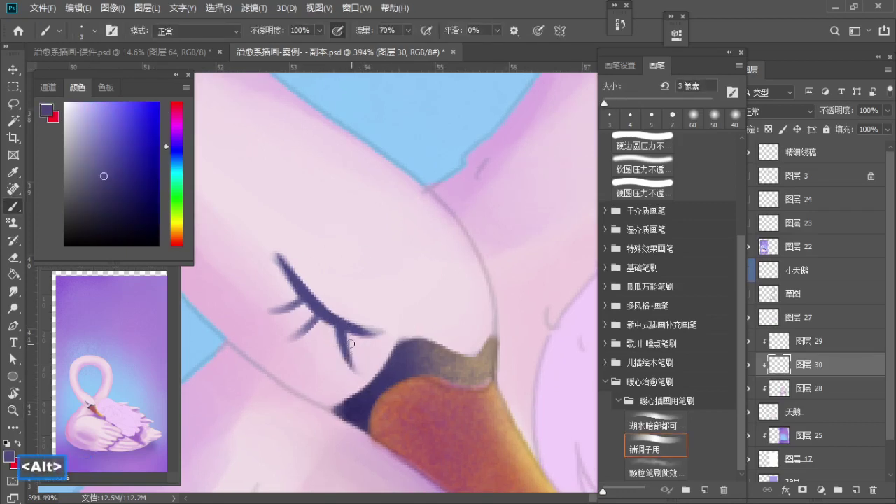
alt+click(359, 350)
alt+click(328, 304)
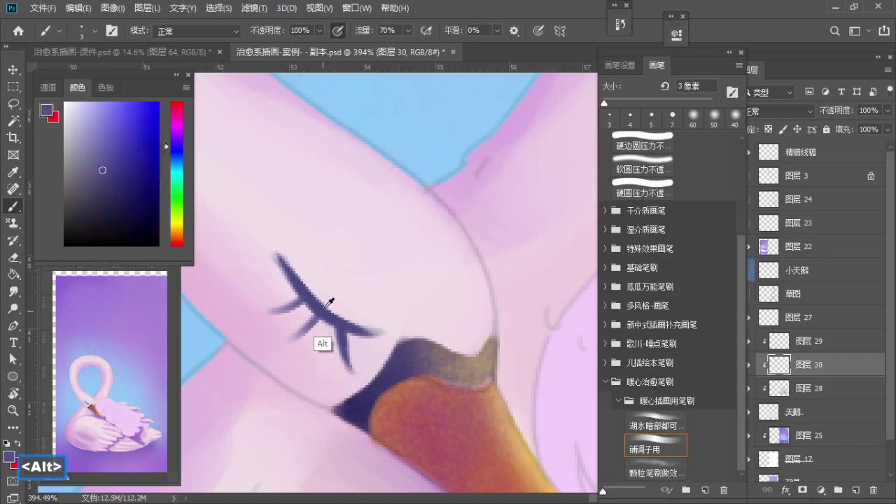
key(ctrl+z)
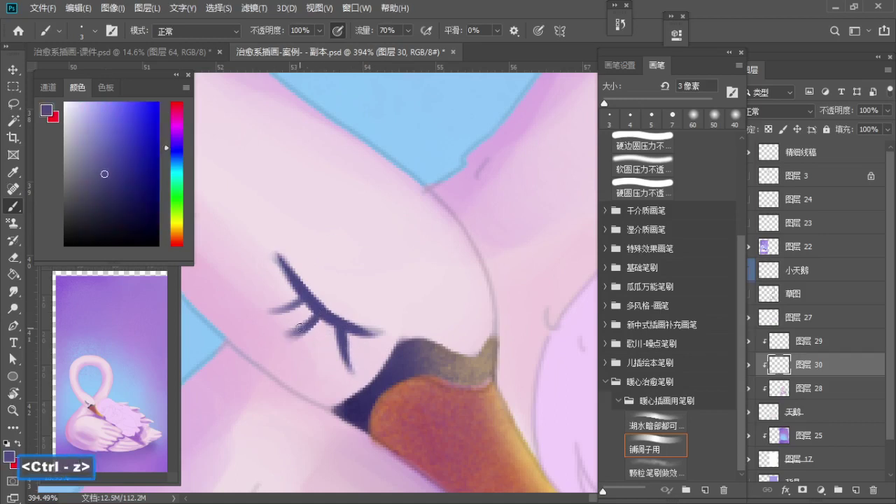
Step: Touch up the lashes under the swan's closed eye with sampled dark violet and pale pink
alt+click(296, 324)
alt+click(304, 294)
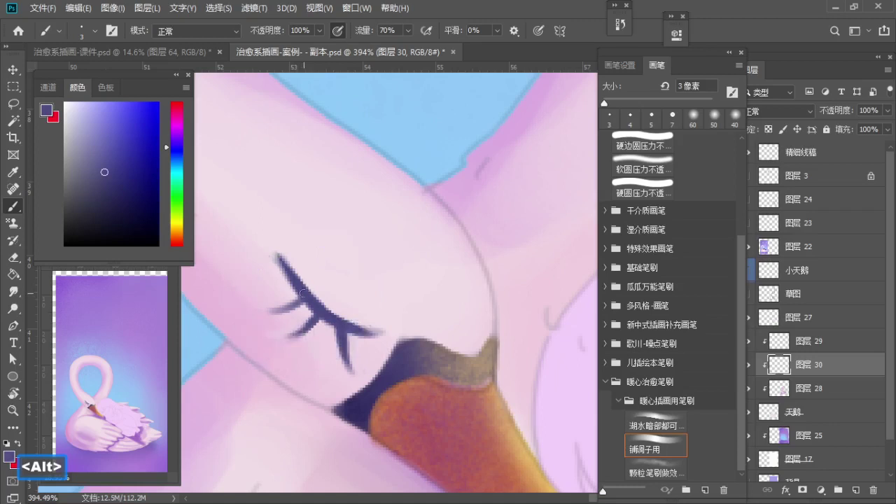
alt+click(286, 297)
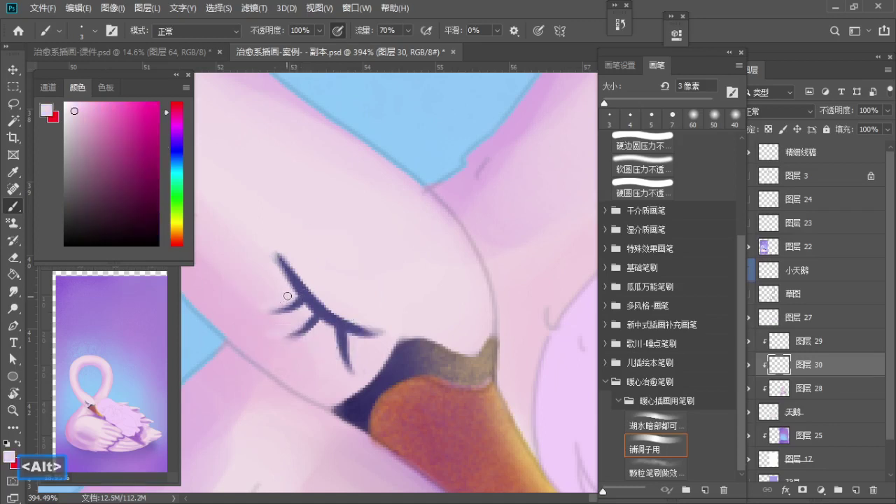
Step: Make layer 图层 28 active and toggle its visibility to compare the swan's shading
key(z)
drag(310, 282, 280, 285)
key(space)
mouse_move(289, 287)
mouse_down()
mouse_move(320, 318)
mouse_move(276, 304)
mouse_up()
key(z)
key(space)
key(b)
click(781, 394)
click(746, 389)
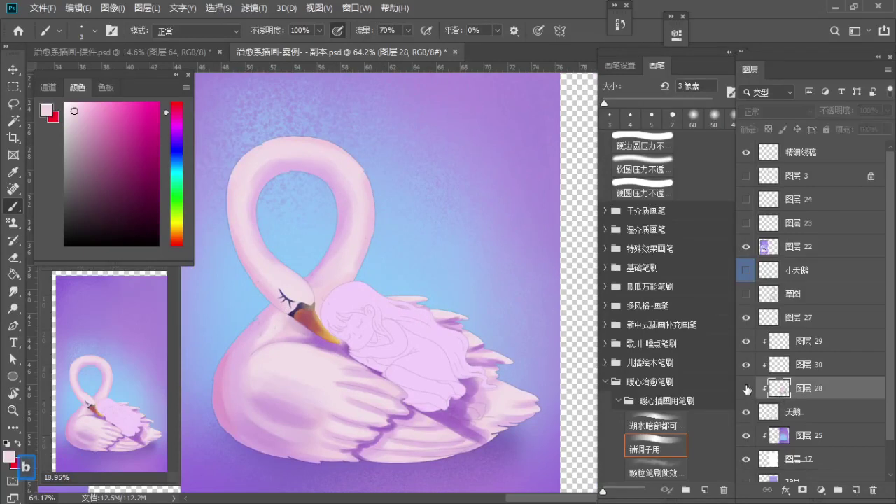
click(747, 388)
click(746, 388)
Step: Enlarge the 铺调子用 brush to 45 px for shading the swan's neck loop
key(z)
drag(266, 249, 310, 273)
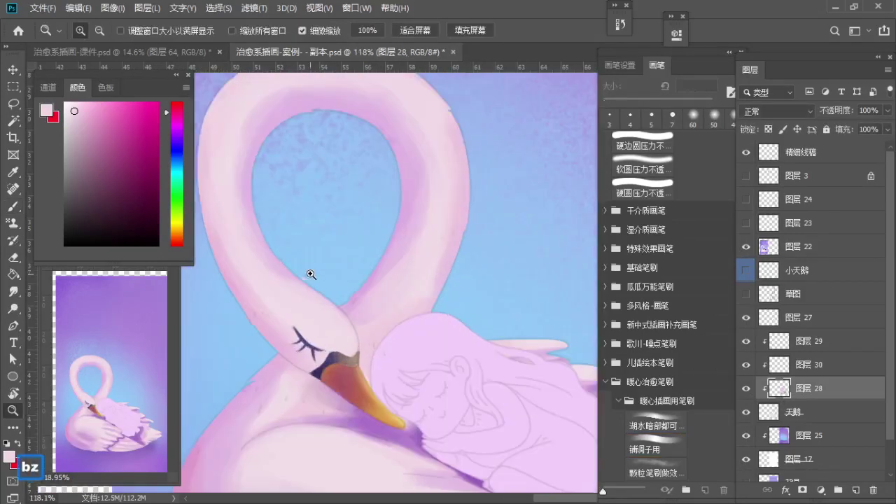
key(b)
key(s)
key(s)
key(space)
drag(281, 193, 284, 226)
key(b)
key(s)
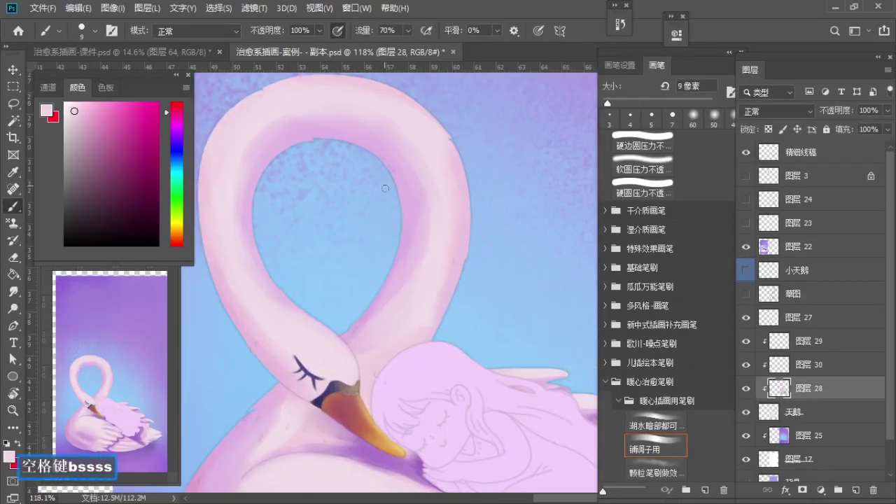
drag(385, 188, 380, 210)
key(b)
key(bracketright)
key(bracketright)
key(bracketright)
key(bracketright)
key(bracketright)
key(bracketright)
key(bracketright)
key(bracketright)
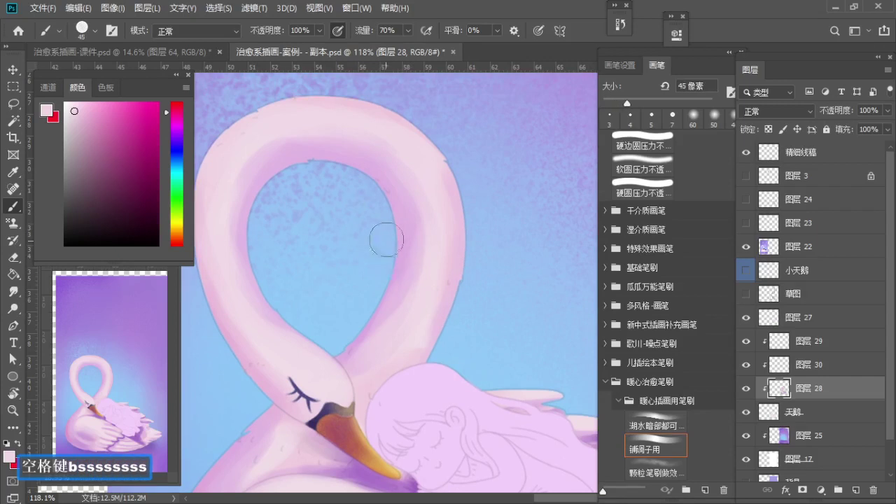
Step: Blend the neck's lower right section with pale pink-violet sampled from it, using a 35 px brush
key(z)
drag(422, 236, 431, 237)
key(b)
key(a)
key(a)
key(a)
key(space)
mouse_move(426, 300)
mouse_down()
mouse_move(429, 258)
mouse_move(398, 248)
mouse_up()
alt+click(410, 251)
key(z)
key(b)
key(s)
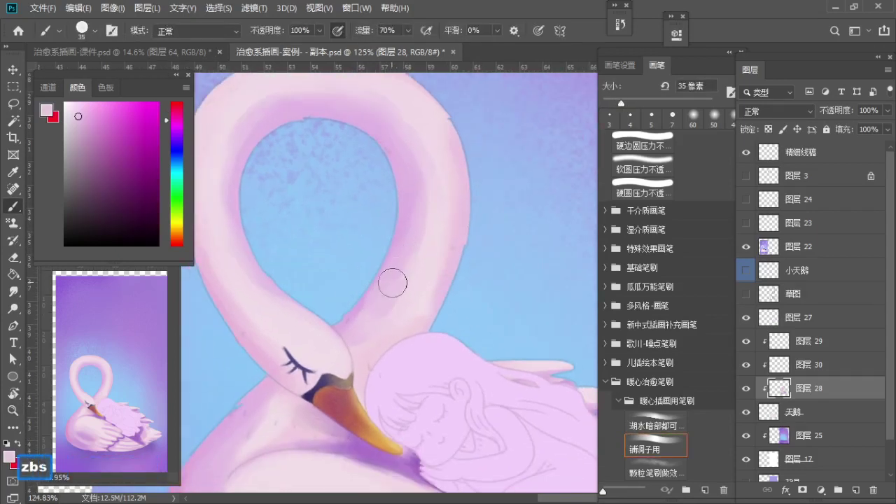
alt+click(447, 282)
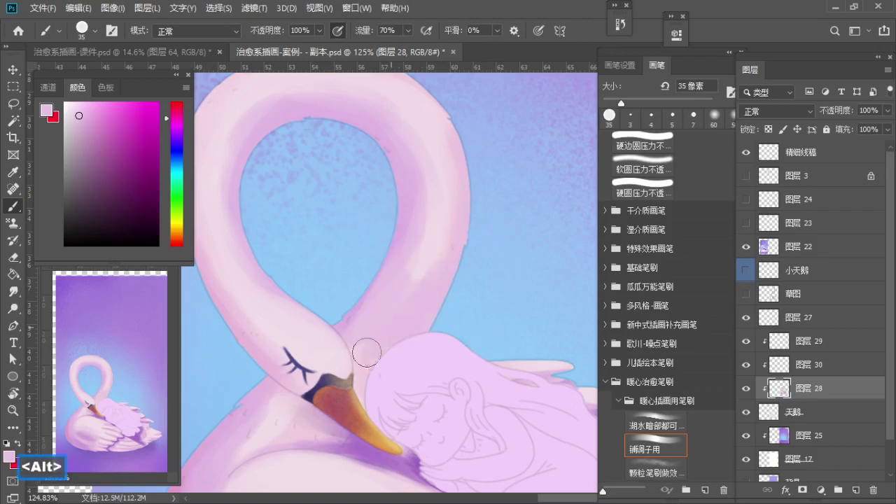
Step: Deepen the neck's shadow along the girl's head in muted mauve with a 40 px brush
key(space)
mouse_move(374, 379)
mouse_down()
mouse_move(370, 343)
mouse_move(370, 352)
mouse_up()
key(ctrl+z)
key(a)
key(a)
key(a)
key(z)
key(b)
key(bracketright)
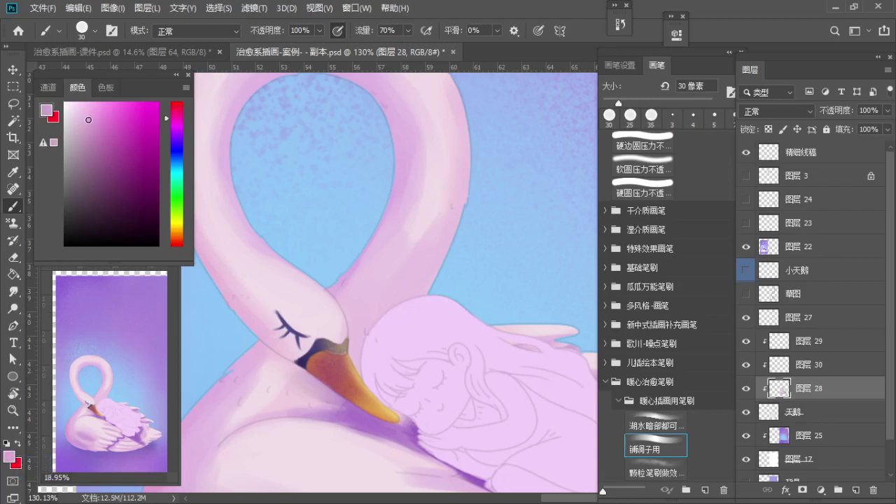
key(s)
key(s)
drag(406, 294, 385, 328)
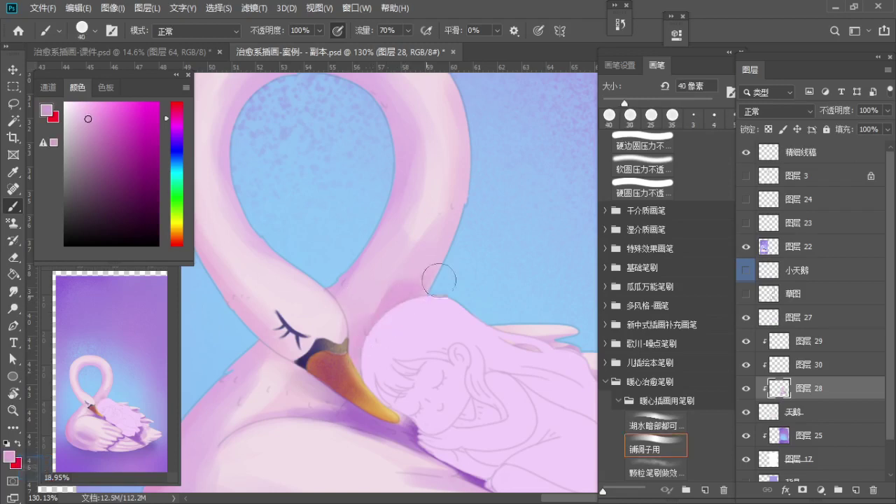
Step: Soften the transition between the neck-base shadow and the lighter pink above it with sampled pinks at 40 px
alt+click(424, 265)
alt+click(377, 312)
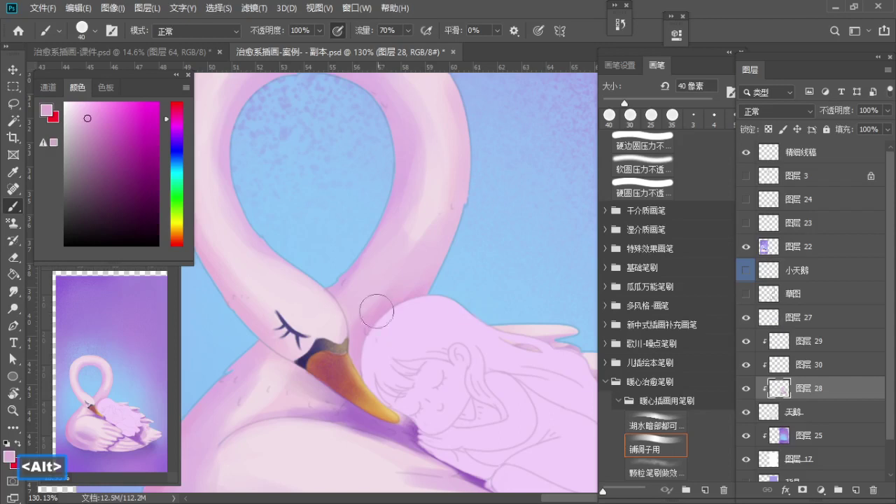
alt+click(385, 281)
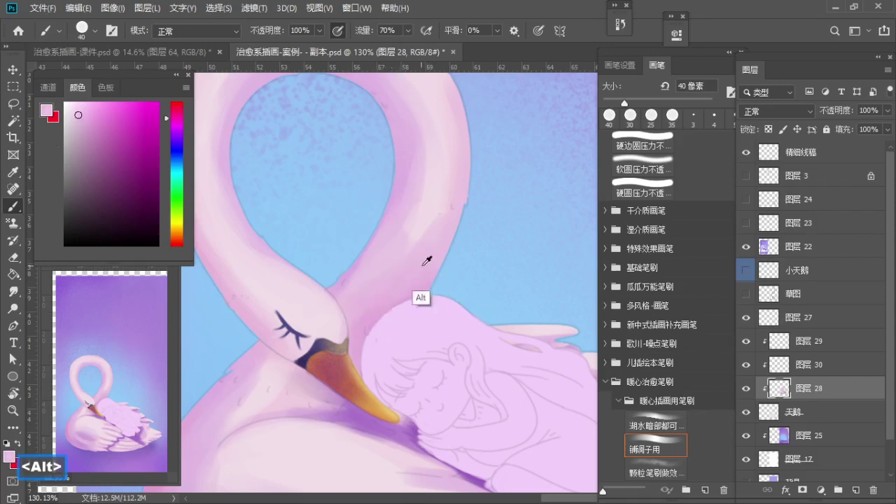
key(z)
drag(389, 266, 422, 270)
key(b)
alt+click(360, 326)
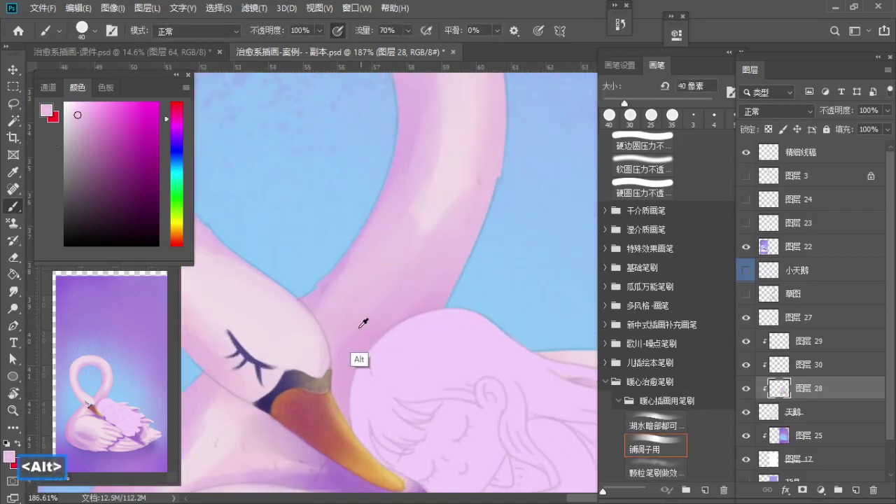
alt+click(360, 326)
drag(455, 240, 414, 270)
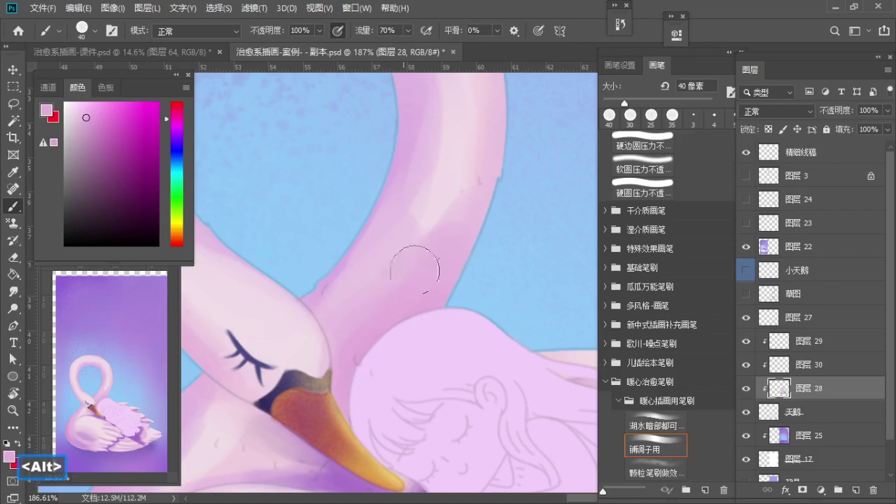
Step: Undo the last shading stroke and blend the neck's right side again with freshly sampled light pinks
key(ctrl+z)
alt+click(452, 238)
key(space)
drag(350, 308, 378, 289)
key(z)
key(space)
drag(404, 277, 364, 342)
key(b)
alt+click(414, 320)
mouse_move(429, 301)
mouse_down()
mouse_move(411, 277)
mouse_move(393, 324)
mouse_up()
key(z)
key(space)
key(b)
alt+click(410, 330)
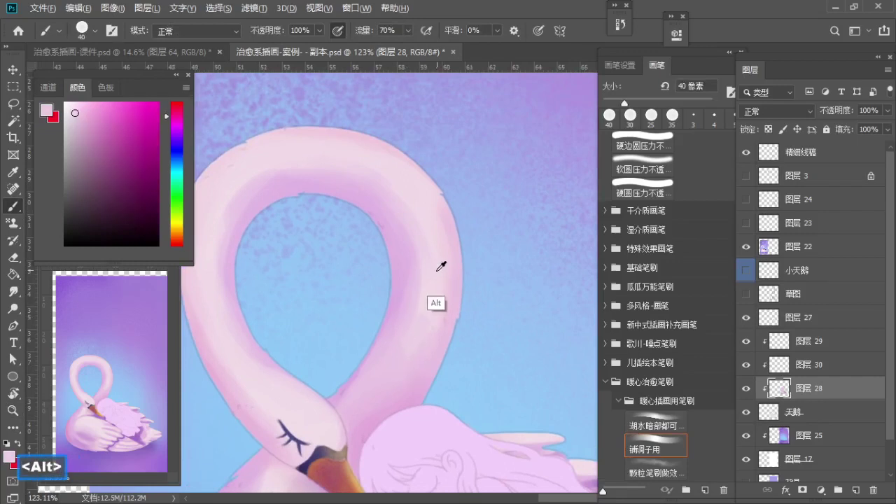
Step: Choose a pale cream-yellow colour and try a highlight stroke on the right side of the neck loop
alt+click(433, 280)
drag(178, 161, 178, 229)
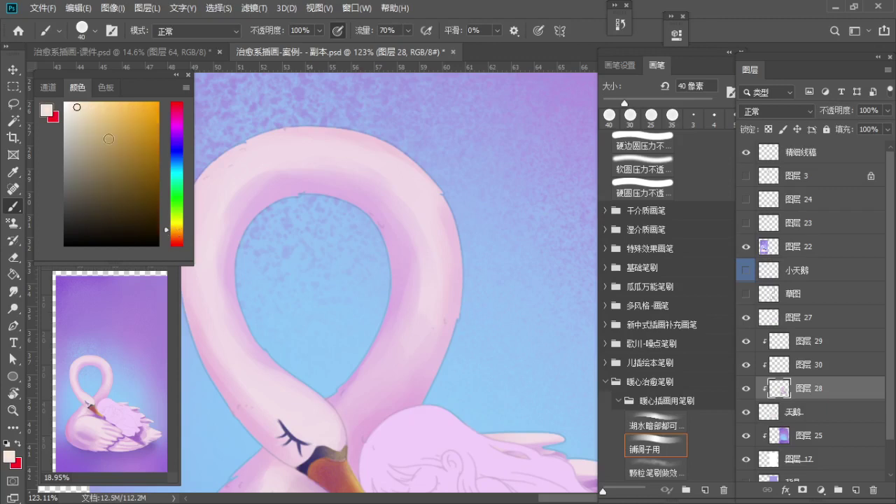
key(z)
drag(397, 281, 381, 282)
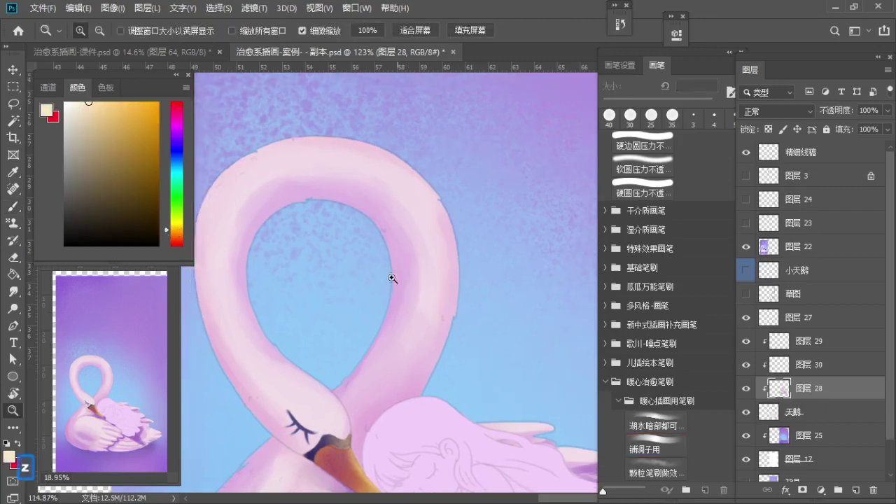
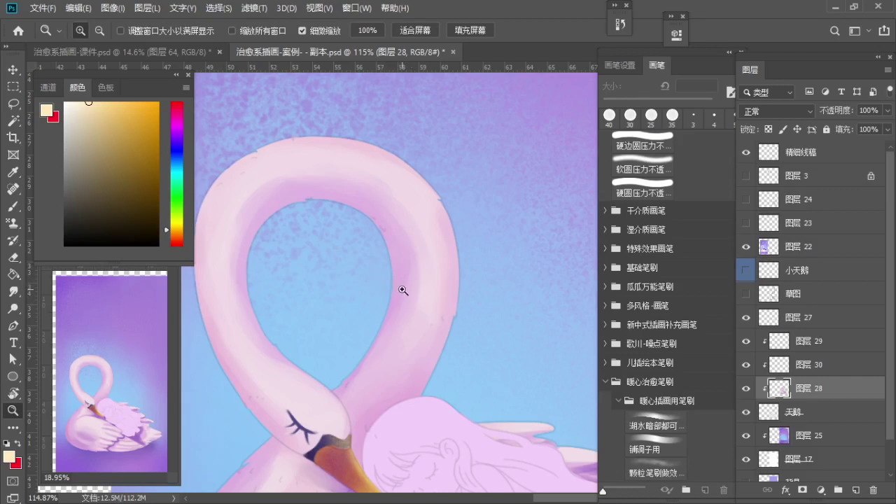
key(space)
drag(416, 304, 421, 268)
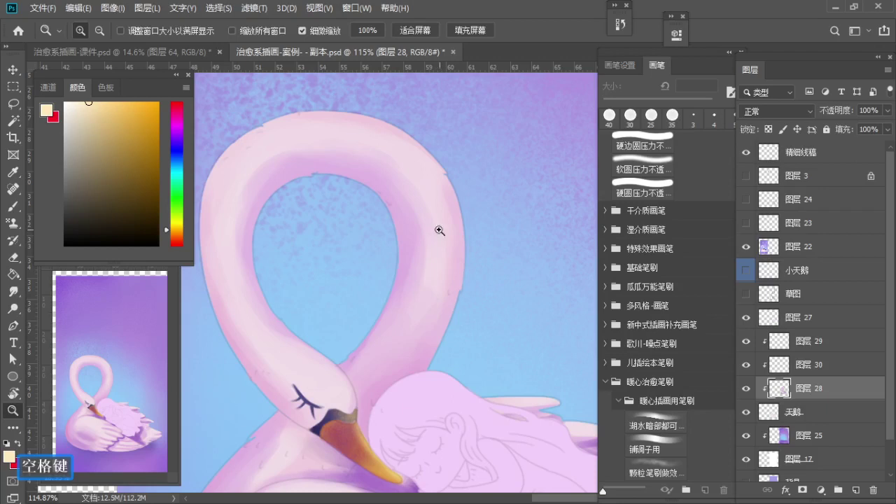
key(b)
mouse_move(439, 230)
mouse_down()
mouse_move(462, 232)
mouse_move(432, 289)
mouse_move(402, 276)
mouse_up()
key(ctrl+z)
Step: Paint cream highlights on the neck's right, upper-right and left curves and above the eye with 45 and 35 px brushes
key(z)
key(space)
mouse_move(429, 262)
mouse_down()
mouse_move(431, 300)
mouse_move(418, 267)
mouse_move(431, 270)
mouse_up()
key(b)
key(s)
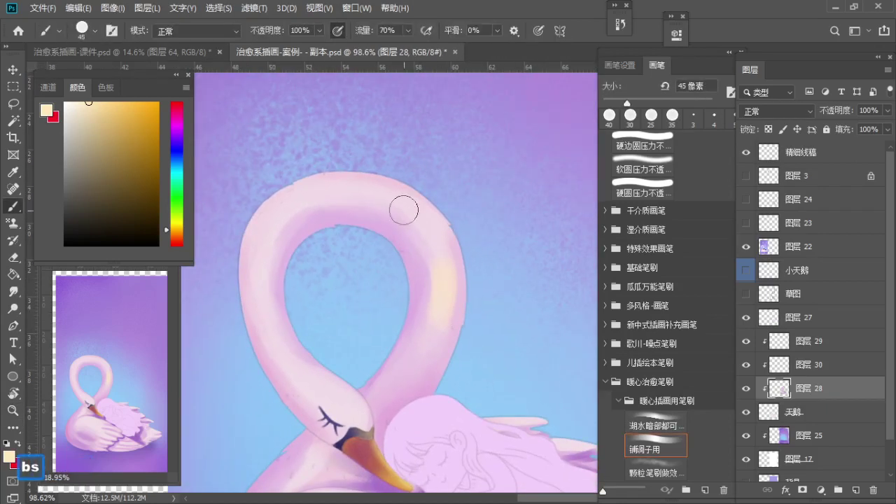
drag(261, 285, 263, 295)
key(a)
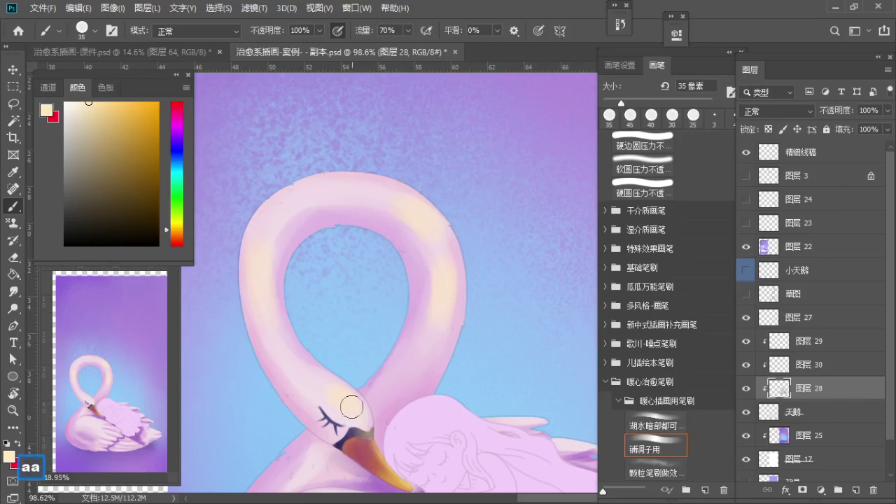
key(ctrl+z)
Step: Blend the lower edge of the right neck highlight into the pink with sampled and adjusted peach-pink tones
alt+click(441, 307)
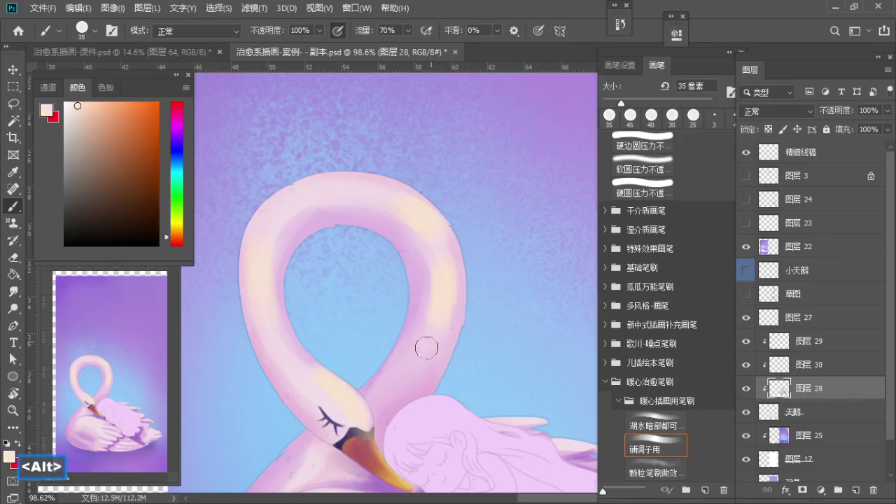
click(73, 103)
key(s)
mouse_move(443, 308)
mouse_down()
mouse_move(427, 327)
mouse_move(442, 291)
mouse_move(412, 362)
mouse_move(437, 258)
mouse_move(445, 265)
mouse_move(425, 279)
mouse_move(423, 339)
mouse_up()
key(ctrl+z)
key(a)
alt+click(437, 258)
alt+click(426, 294)
key(a)
alt+click(442, 301)
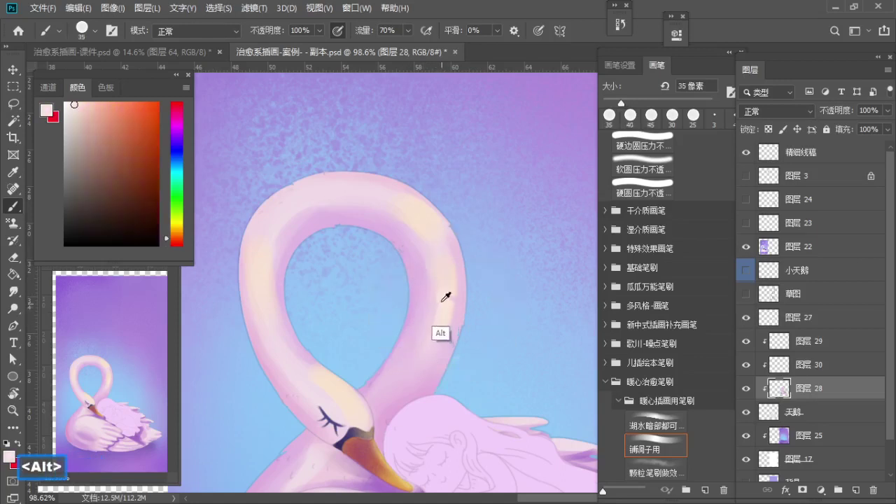
alt+click(424, 289)
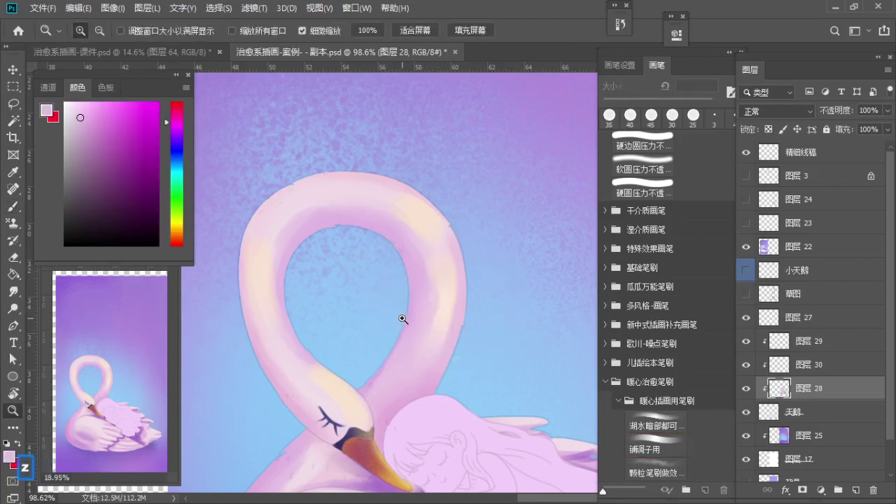
Step: Soften the inner edge of the right neck highlight with sampled pale pink and violet at 35 px
scroll(392, 322, up, 1)
alt+click(454, 297)
alt+click(452, 293)
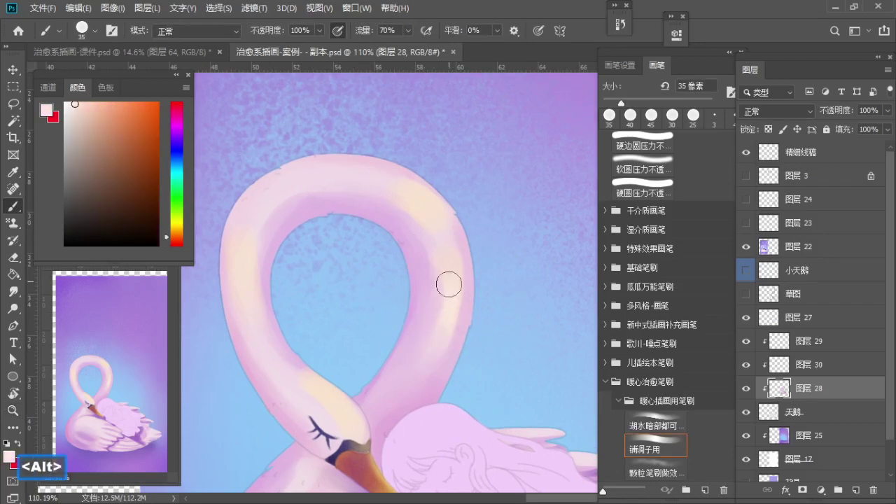
alt+click(423, 266)
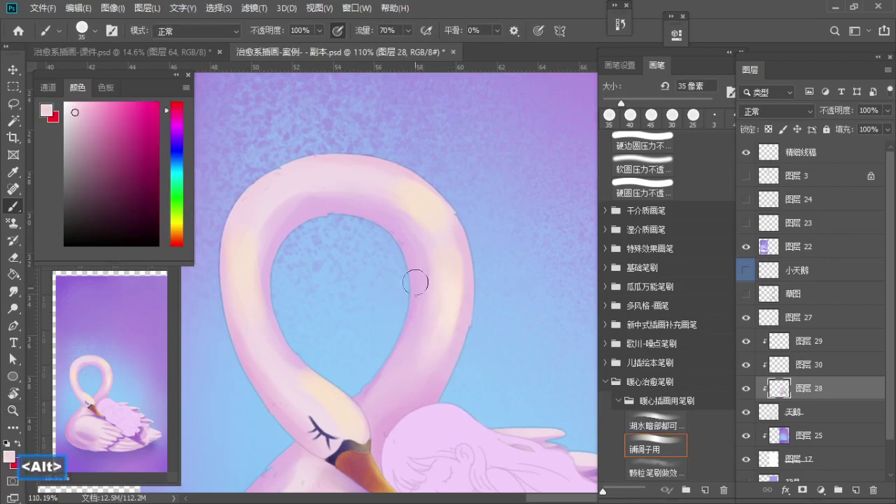
alt+click(407, 301)
drag(406, 322, 436, 310)
alt+click(435, 314)
alt+click(435, 321)
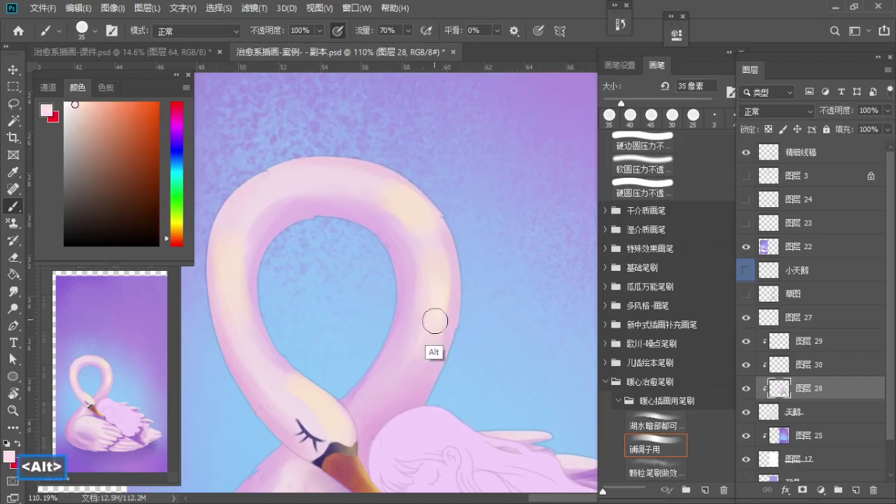
Step: Merge the upper-right cream highlight into the neck's pink by sampling the surrounding tones
alt+click(436, 233)
drag(438, 238, 459, 277)
alt+click(415, 268)
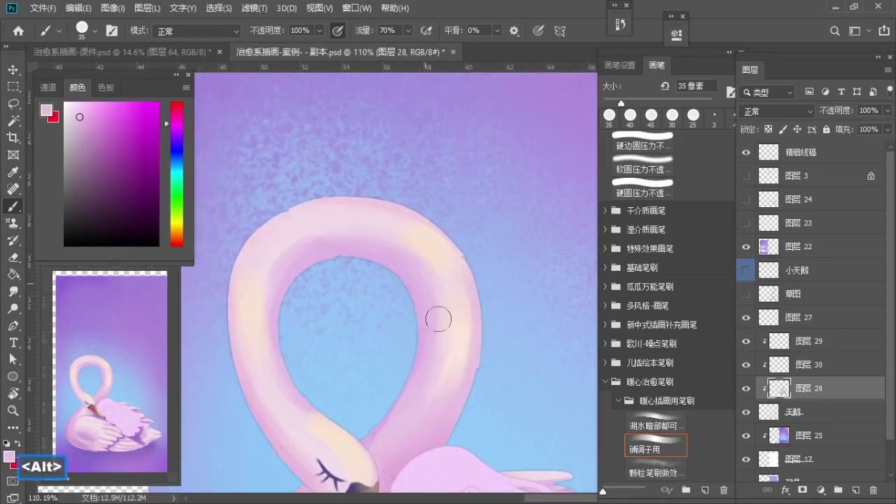
alt+click(423, 248)
drag(416, 250, 453, 272)
alt+click(425, 248)
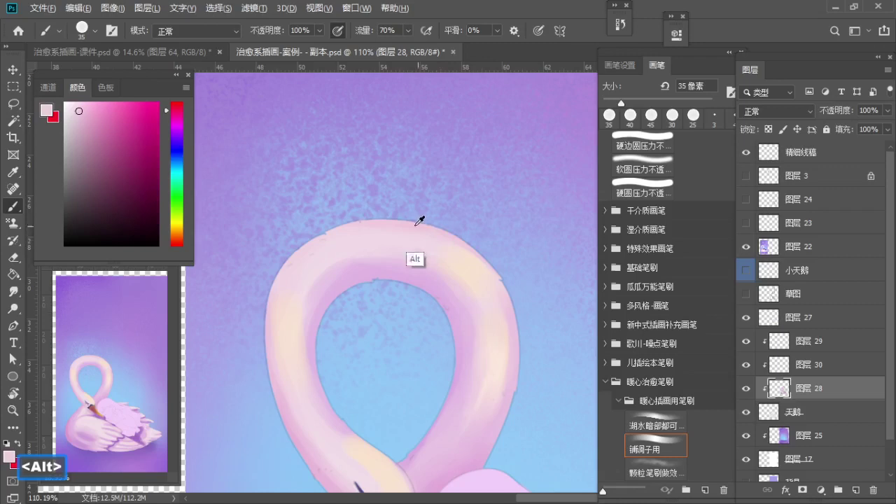
Step: Smooth the top of the neck loop with sampled pink and shade its inner edge in light violet at 40 px
drag(390, 228, 404, 203)
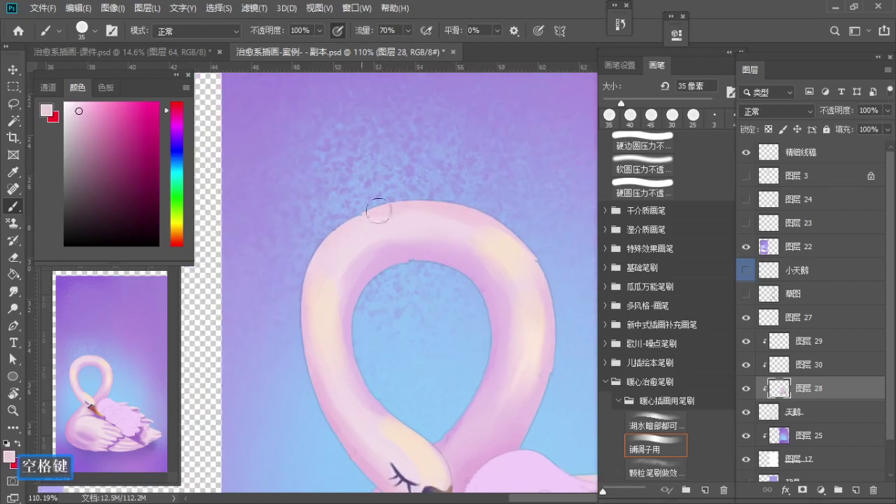
alt+click(382, 217)
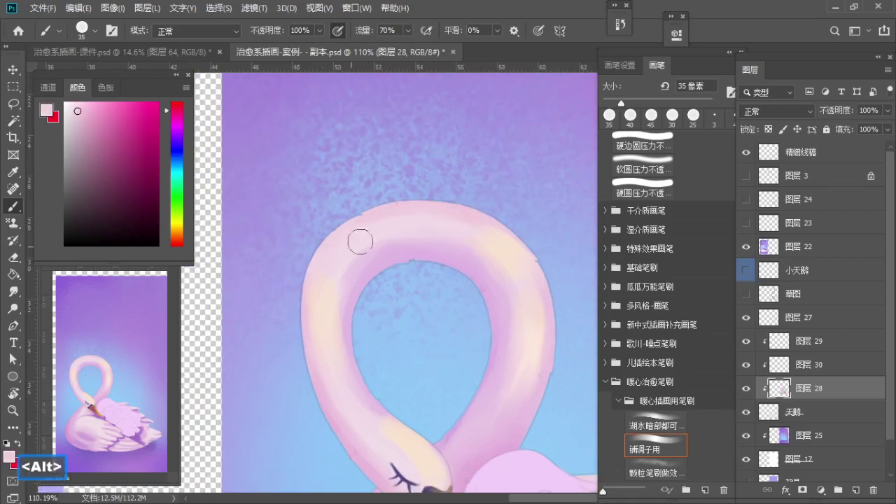
alt+click(359, 267)
alt+click(384, 271)
alt+click(383, 265)
key(])
drag(359, 278, 424, 258)
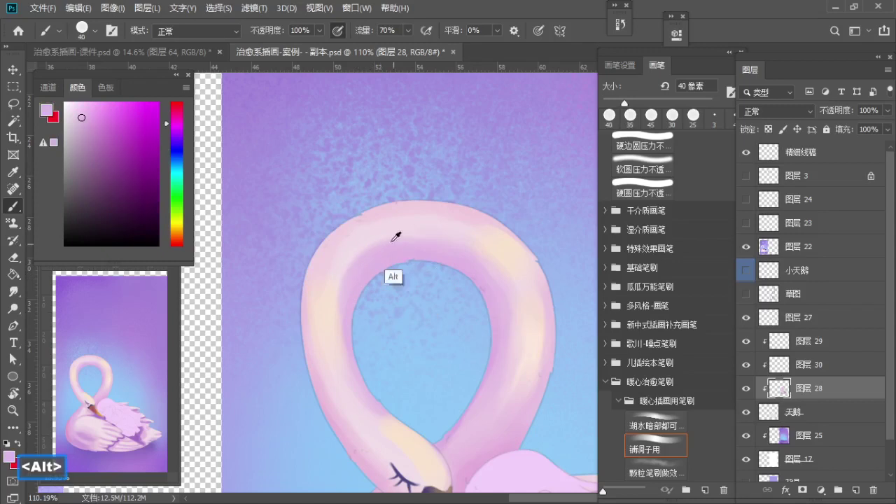
Step: Smooth the upper-left bend of the swan's neck with sampled pale pink tones at 35 px
alt+click(393, 240)
alt+click(361, 287)
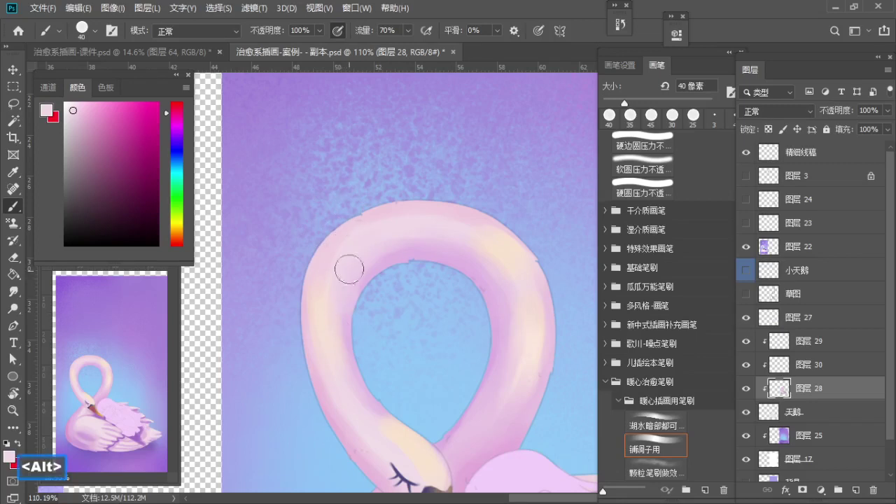
alt+click(320, 322)
key([)
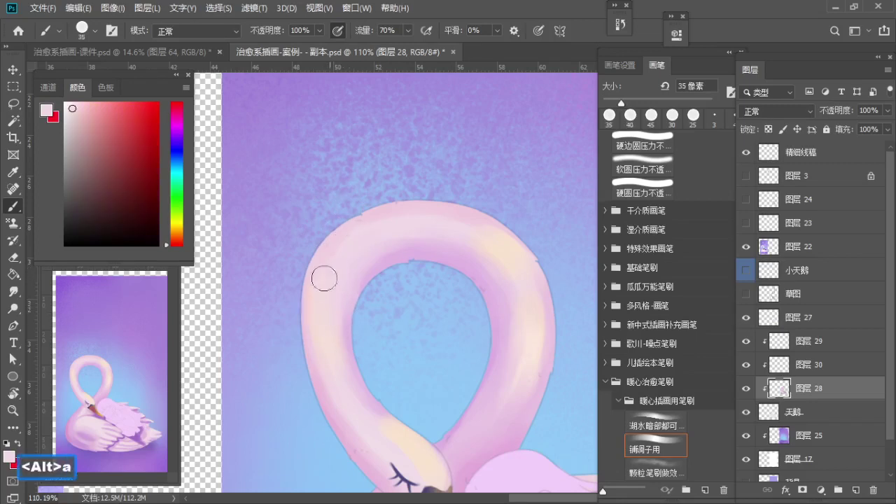
alt+click(321, 315)
mouse_move(324, 278)
mouse_down()
mouse_move(315, 334)
mouse_move(332, 267)
mouse_up()
alt+click(323, 315)
key(space)
alt+click(360, 184)
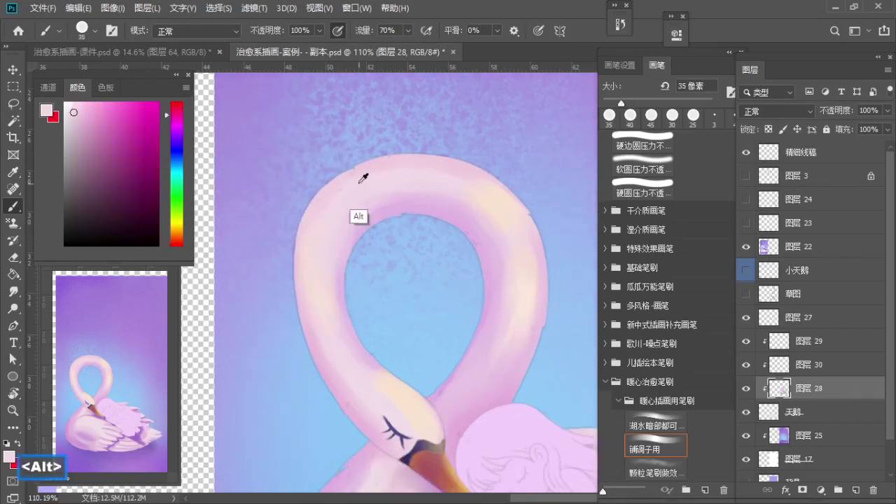
Step: Paint a near-white cream highlight down the inner side of the left neck at 25 px
drag(178, 209, 179, 229)
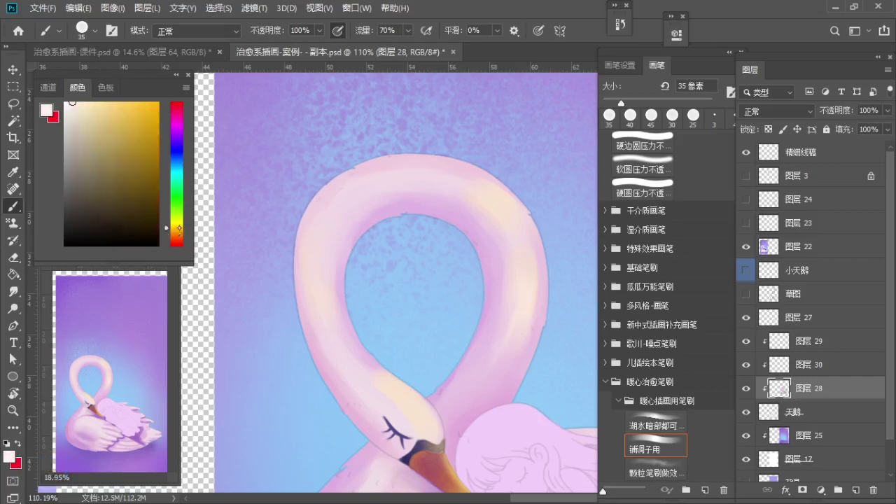
key([)
key([)
mouse_move(332, 247)
mouse_down()
mouse_move(337, 329)
mouse_move(358, 350)
mouse_up()
key(ctrl+z)
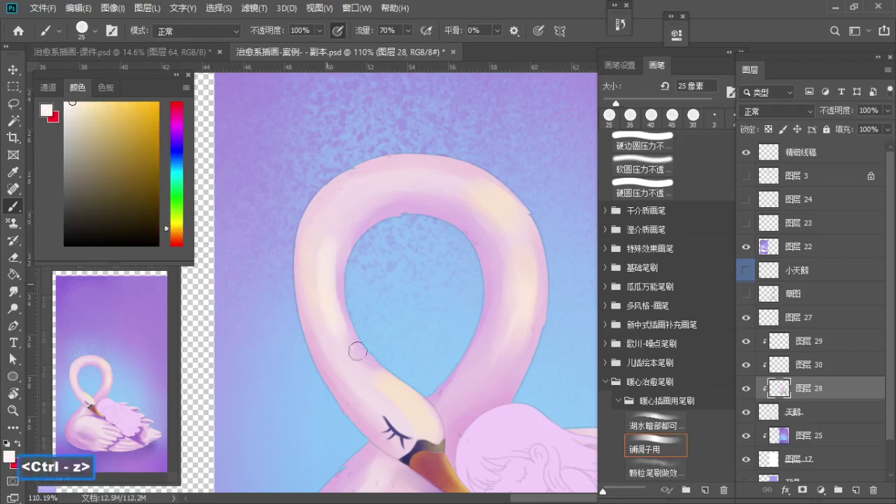
key(ctrl+z)
mouse_move(338, 246)
mouse_down()
mouse_move(341, 335)
mouse_move(349, 323)
mouse_up()
Step: Soften the inner edge of the left neck highlight with sampled lilac and pale tones at 30 px
key(bracketright)
alt+click(343, 266)
key(a)
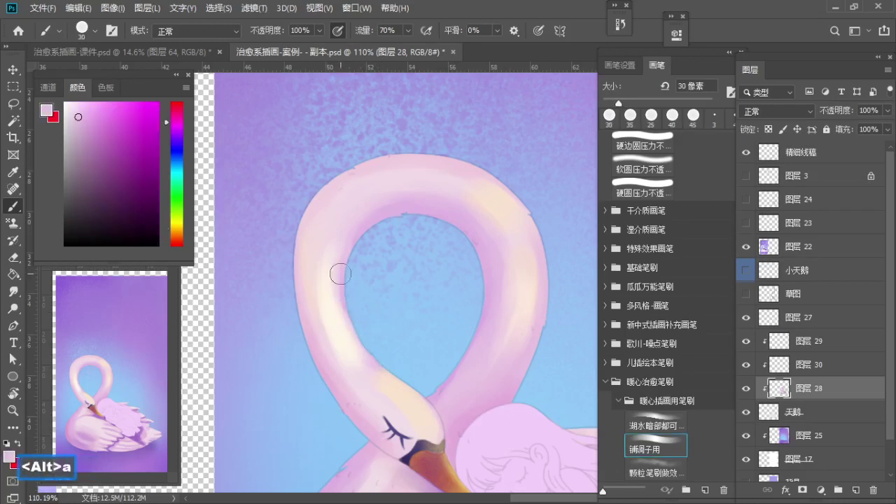
alt+click(339, 323)
alt+click(335, 315)
drag(334, 283, 319, 304)
Step: Blend the outer side of the left neck highlight into the surrounding pink using sampled neck tones
alt+click(332, 239)
alt+click(321, 274)
alt+click(309, 336)
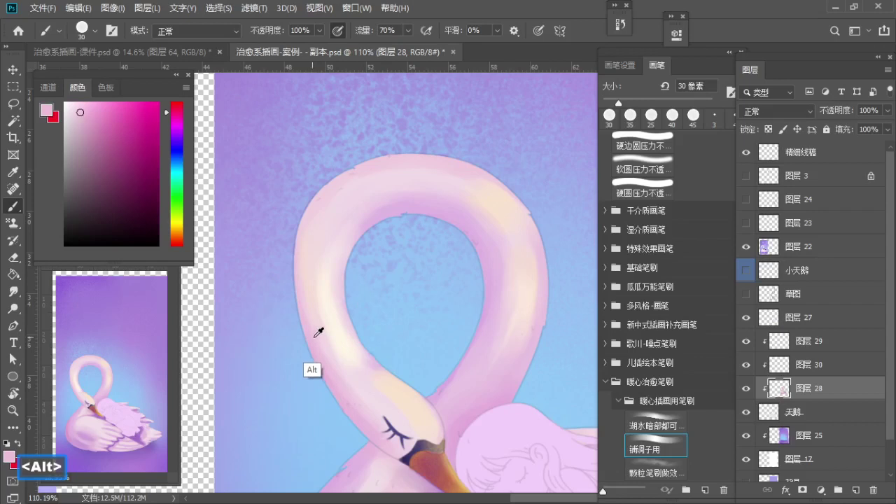
alt+click(316, 343)
alt+click(316, 352)
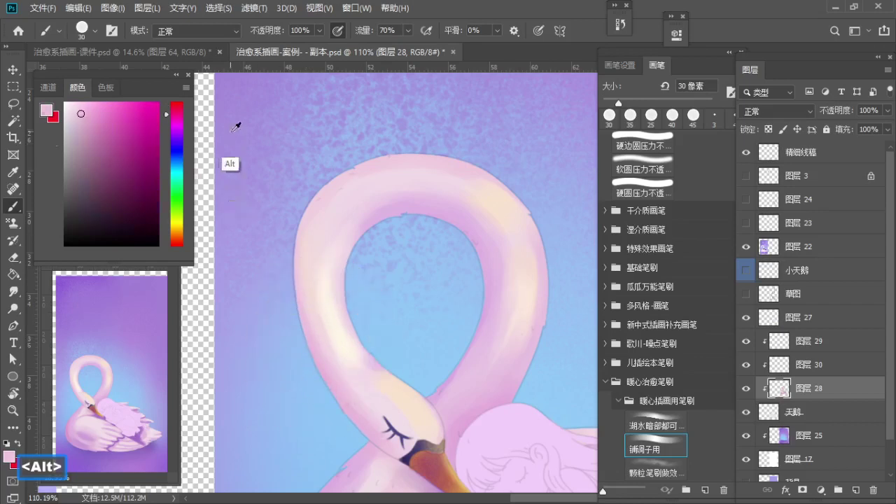
Step: Shade the outer edge of the left neck with violet sampled from the background, using a 40 px brush
alt+click(244, 134)
drag(294, 246, 300, 306)
key(ctrl+z)
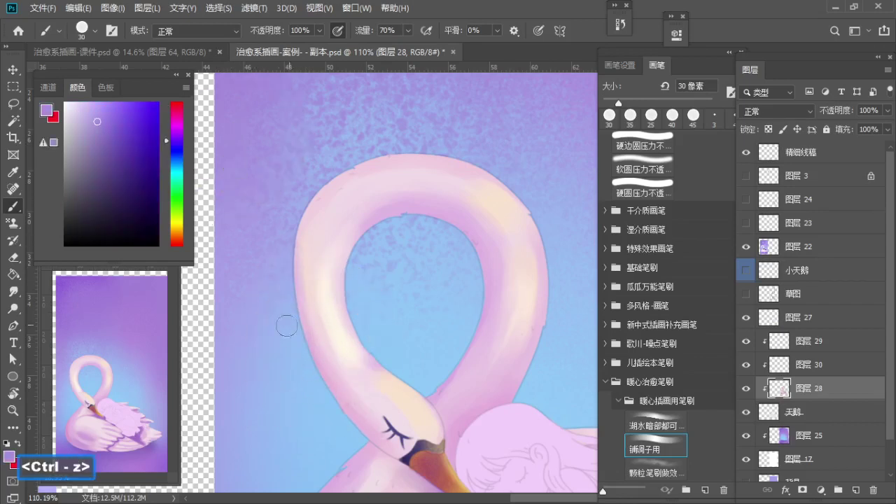
key(s)
drag(292, 336, 320, 375)
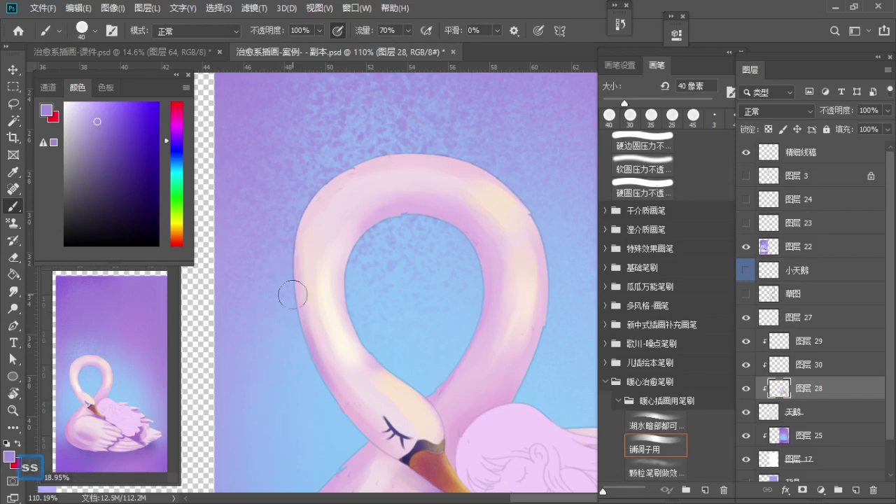
Step: Soften the violet shading along the upper-left outer neck edge with sampled pale pinks at 30 px
key(bracketleft)
alt+click(336, 180)
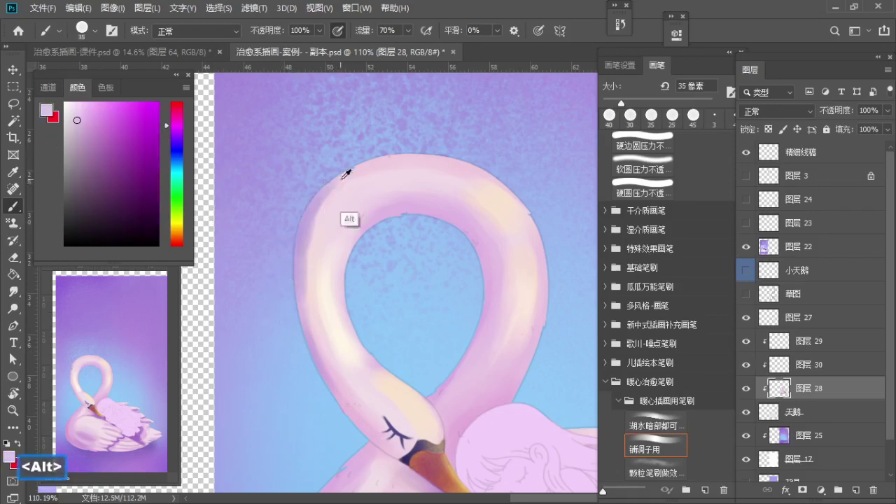
alt+click(343, 177)
key(bracketleft)
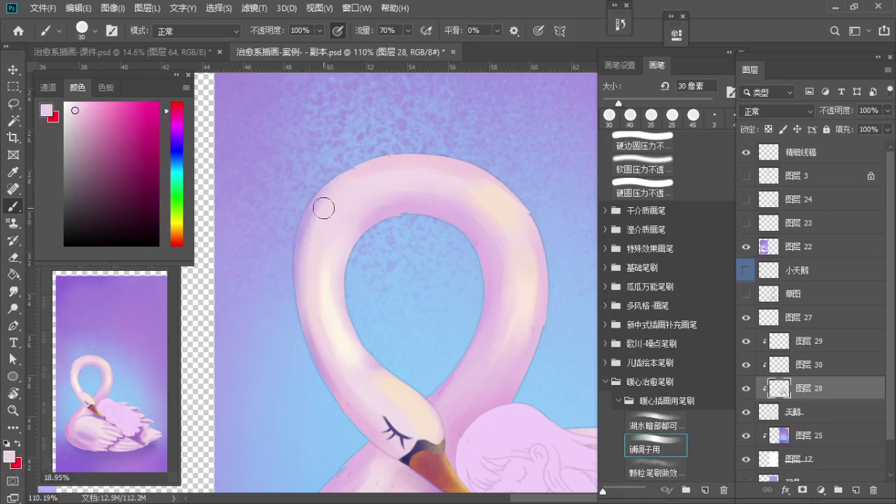
alt+click(307, 230)
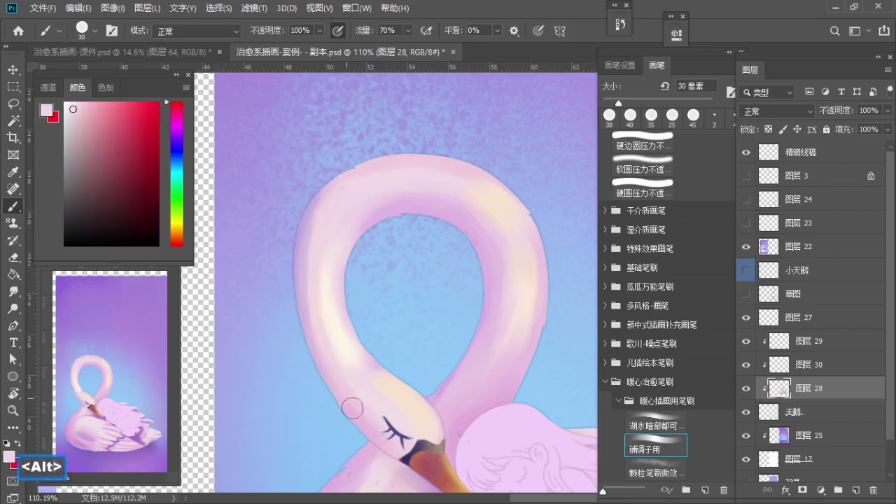
Step: Deepen the outer edge of the lower left neck with a stronger pink, enlarging the brush to 40 px
alt+click(321, 364)
click(92, 122)
mouse_move(343, 391)
mouse_down()
mouse_move(333, 353)
mouse_move(358, 387)
mouse_up()
key(s)
key(s)
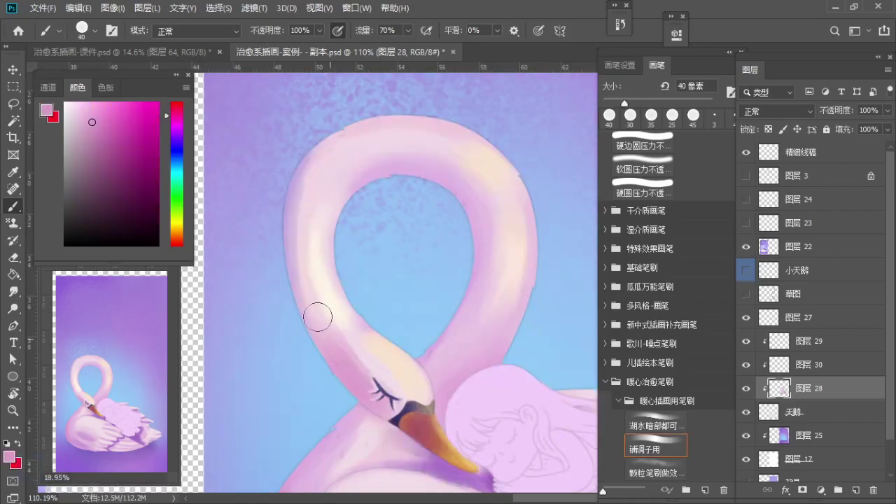
Step: Rework the lower left neck highlight with sampled pale pink and cream, and blend its outer side in pink at 35 px
alt+click(315, 267)
drag(319, 261, 340, 308)
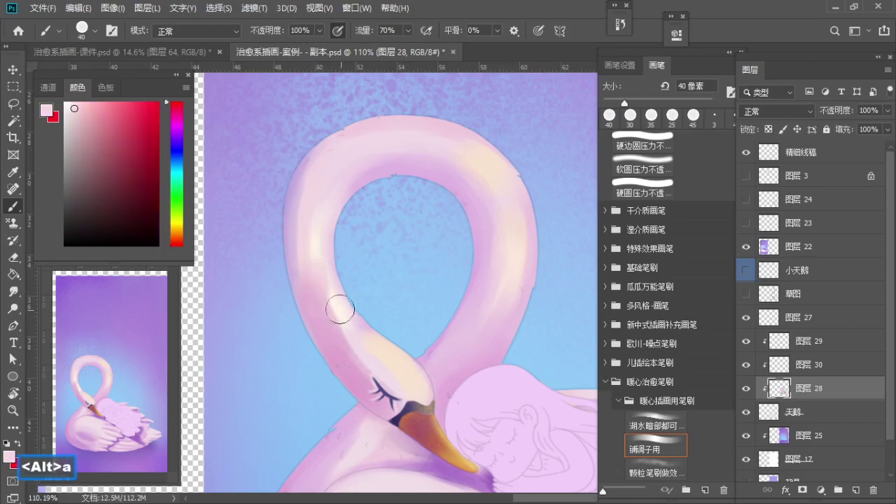
alt+click(320, 258)
drag(320, 258, 368, 360)
alt+click(316, 324)
key(a)
drag(308, 294, 330, 336)
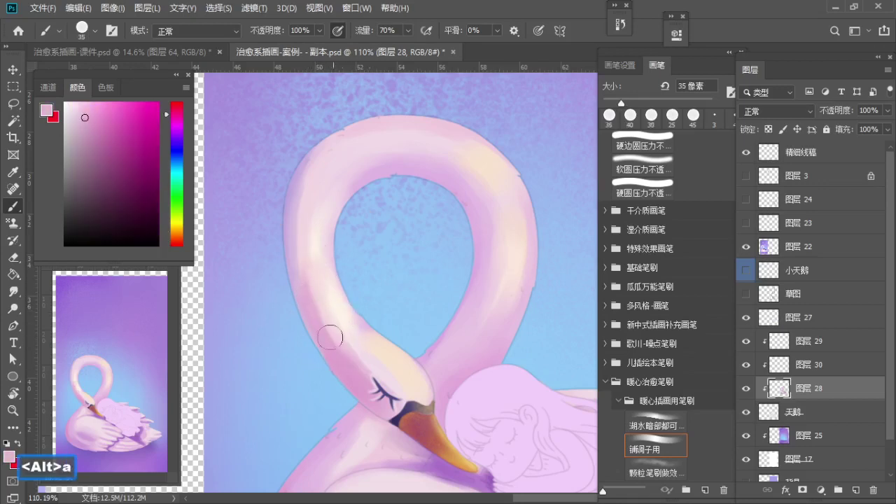
Step: Add background violet to the outer neck edge near the head at 25 px and blend it with sampled pinks
alt+click(222, 87)
key(bracketleft)
key(bracketleft)
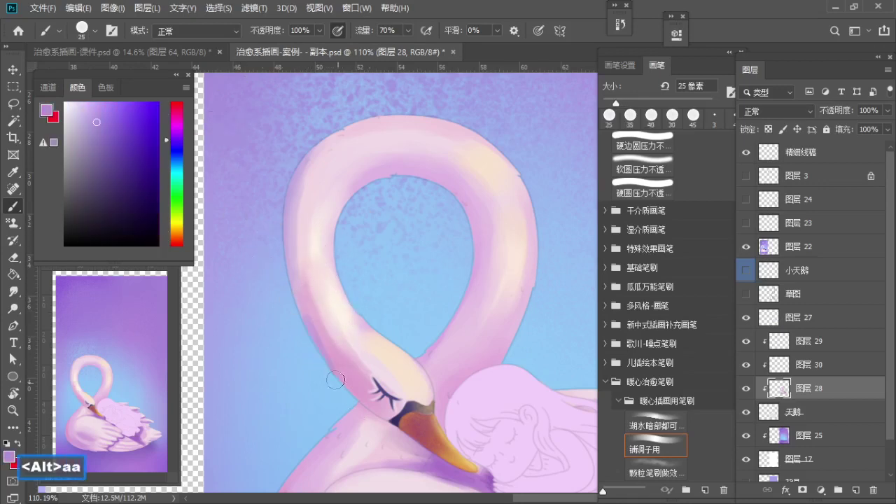
alt+click(354, 375)
key(bracketleft)
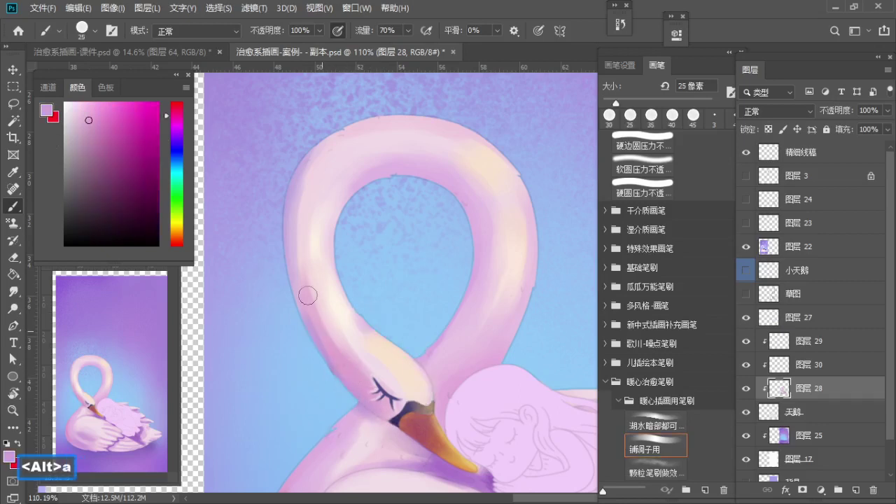
alt+click(318, 294)
alt+click(336, 353)
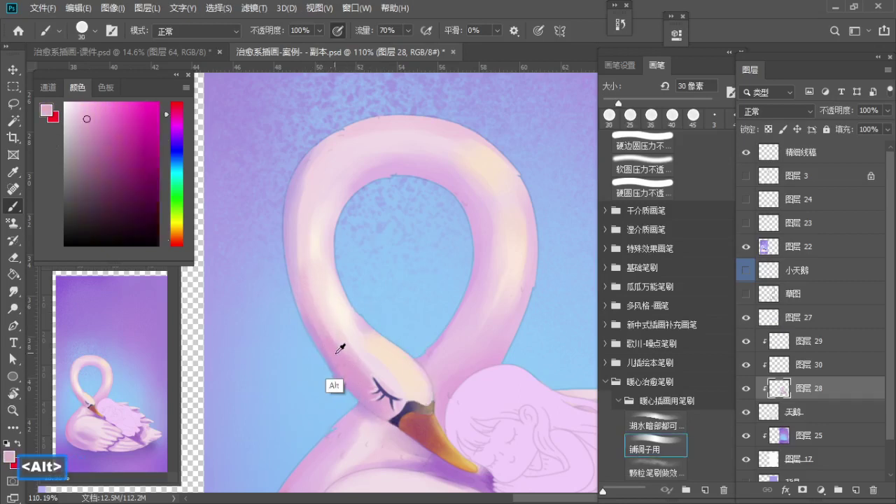
Step: Extend the cream neck highlight onto the swan's head and lighten the forehead with pale peach at 25 px
alt+click(332, 308)
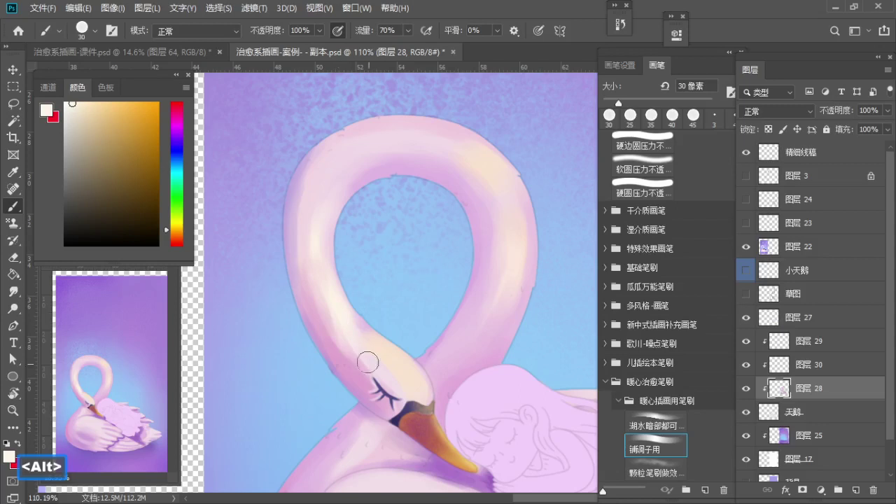
alt+click(331, 335)
alt+click(360, 372)
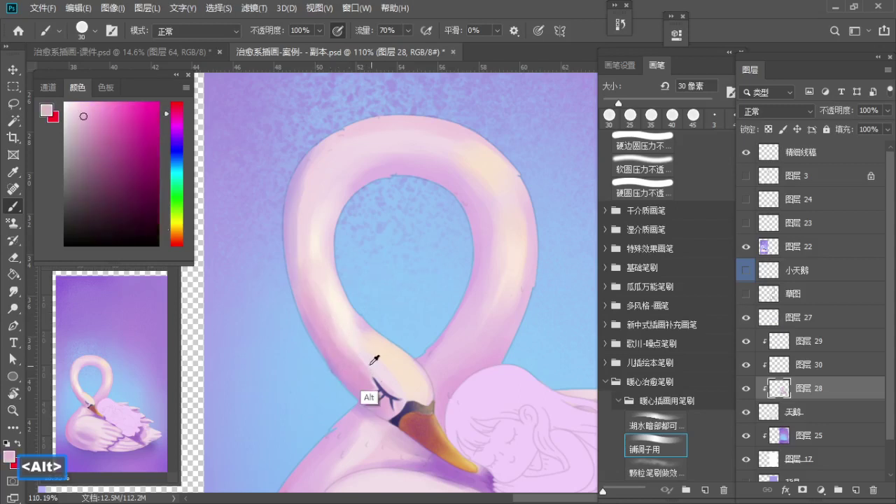
alt+click(372, 363)
alt+click(390, 358)
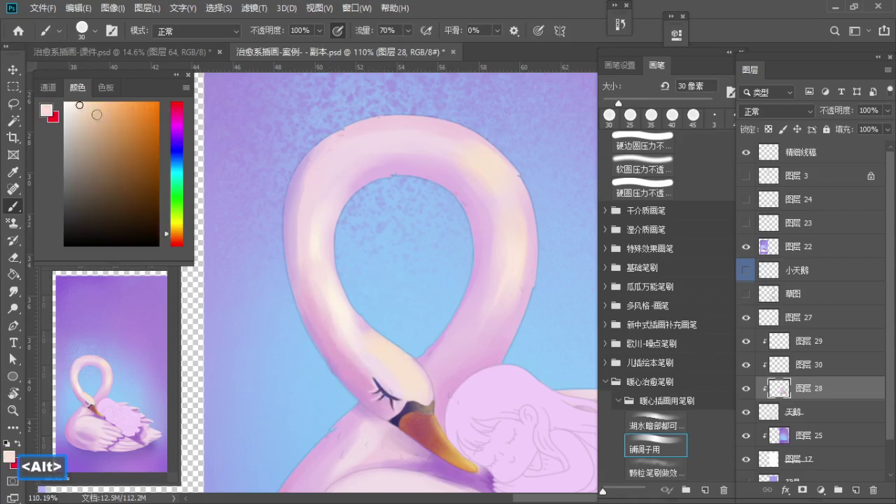
key(bracketleft)
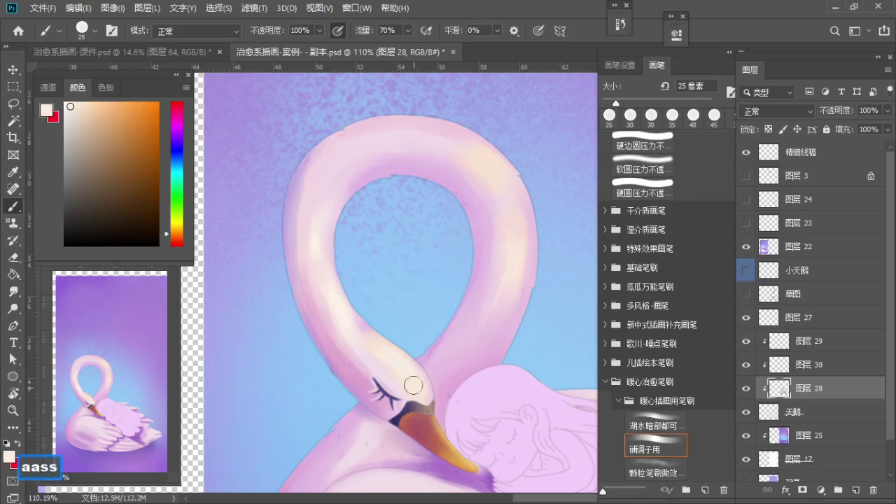
Step: Blend the face around the closed eye and the forehead with sampled pale pinks, using 25 to 35 px brushes
key(z)
drag(399, 372, 407, 371)
key(b)
key(s)
alt+click(375, 408)
key(s)
key(a)
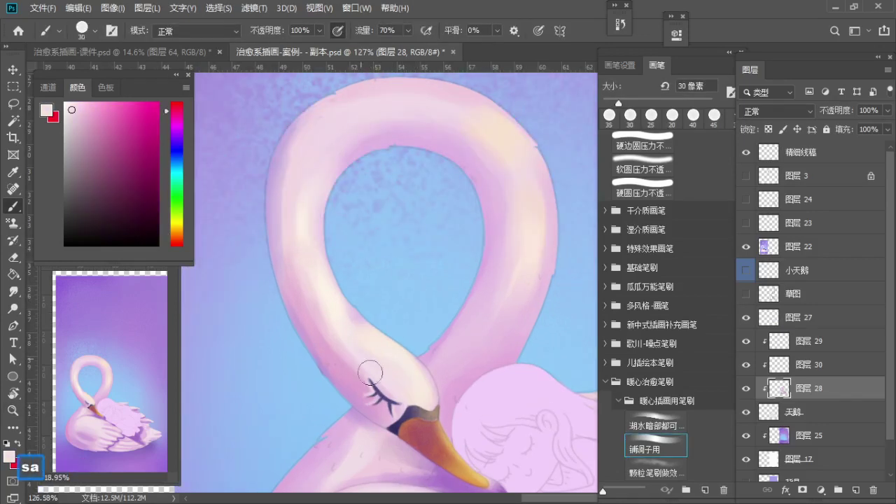
key(bracketright)
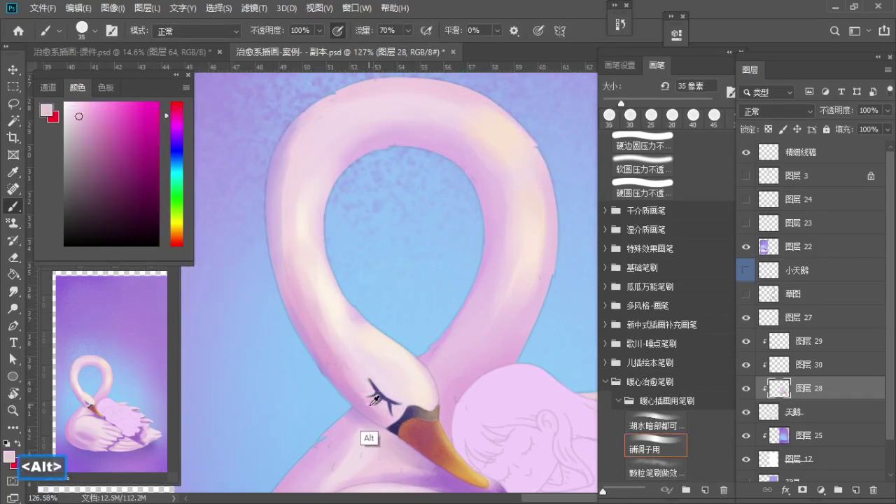
alt+click(368, 434)
key(bracketleft)
key(bracketleft)
alt+click(397, 387)
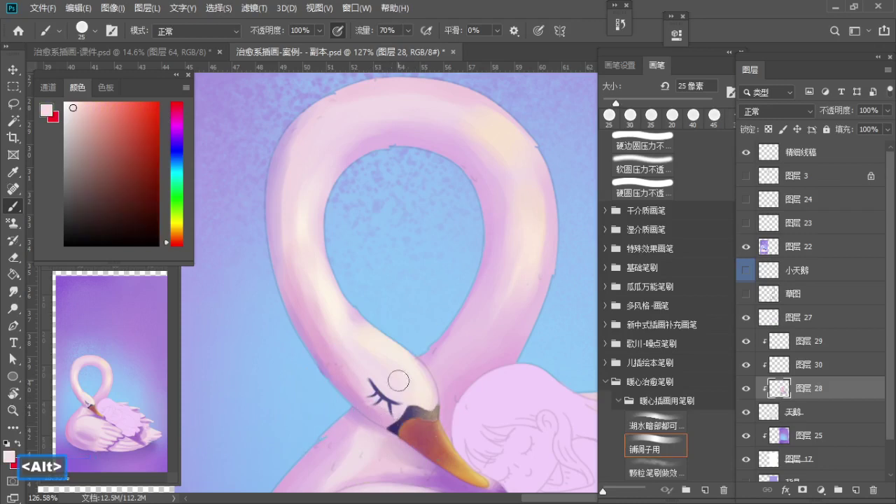
Step: Smooth the transition from the head into the left neck highlight with sampled pale pinks at 35 px
key(s)
alt+click(364, 356)
key(space)
drag(309, 270, 337, 311)
key(bracketright)
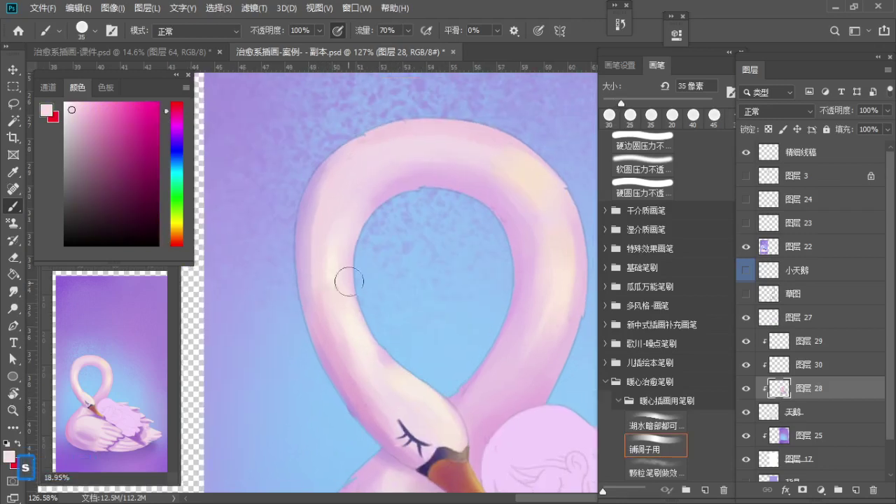
alt+click(332, 238)
alt+click(329, 189)
Step: Hide the 精细线稿 line-art layer and review the whole swan without its outlines
key(z)
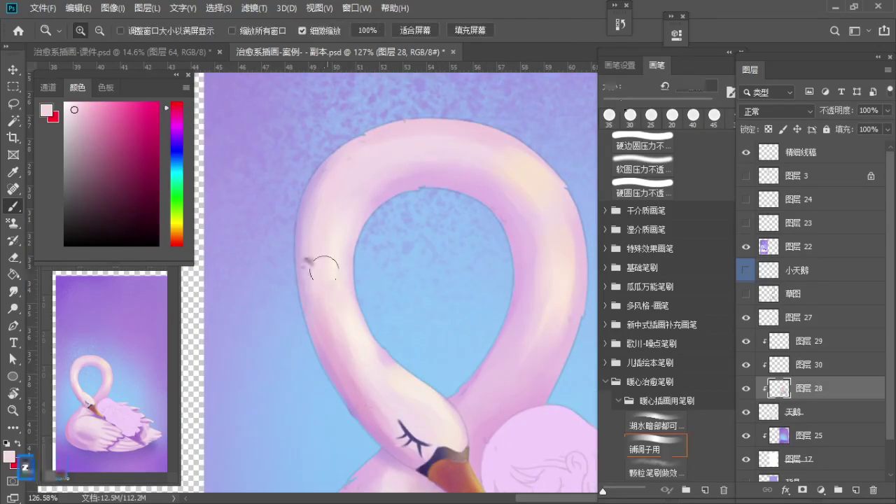
drag(324, 254, 287, 255)
key(b)
click(746, 152)
key(ctrl+space)
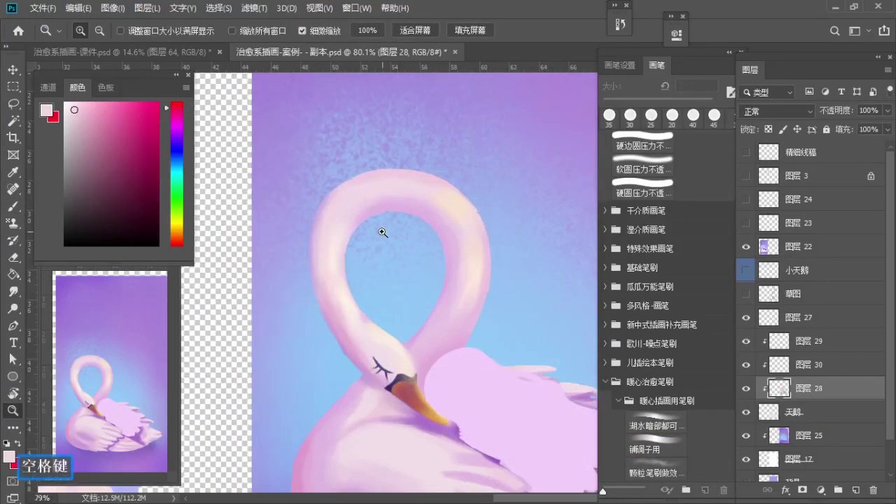
drag(414, 241, 333, 269)
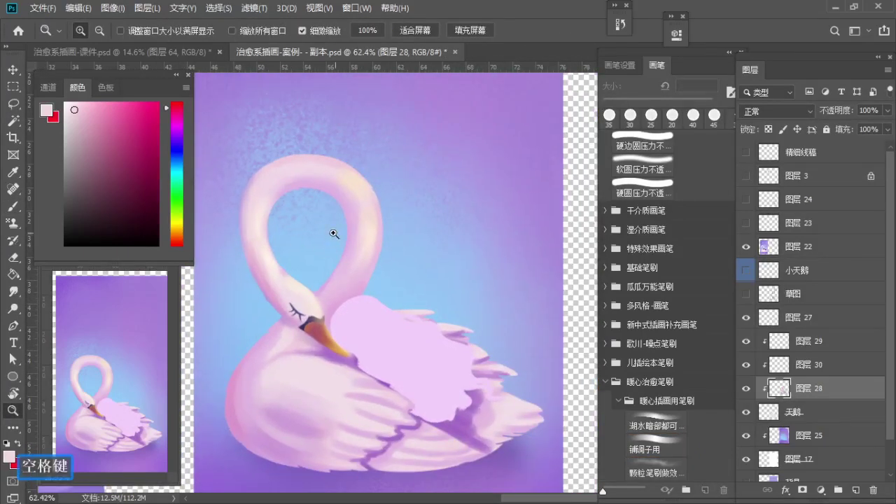
Step: Refine the outer neck and cheek edge beside the closed eye with sampled violet at 25 px and pink at 15 px
drag(271, 290, 338, 289)
key(b)
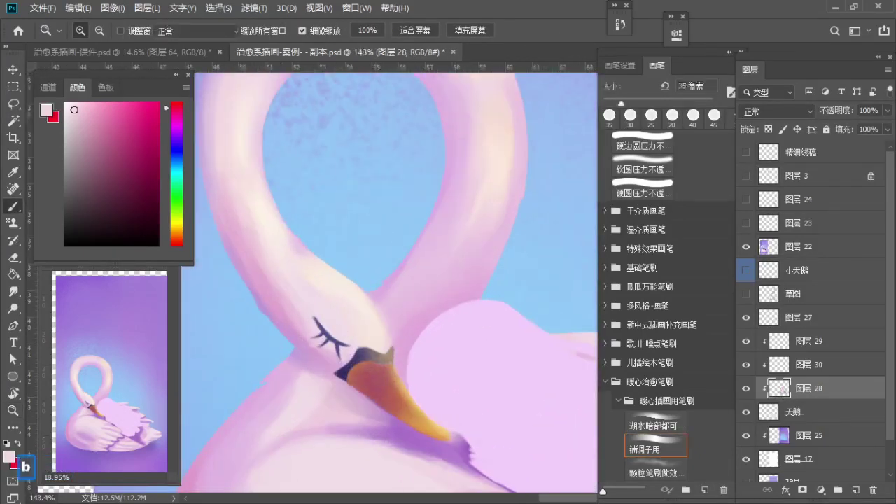
alt+click(300, 315)
drag(287, 310, 303, 329)
alt+click(250, 280)
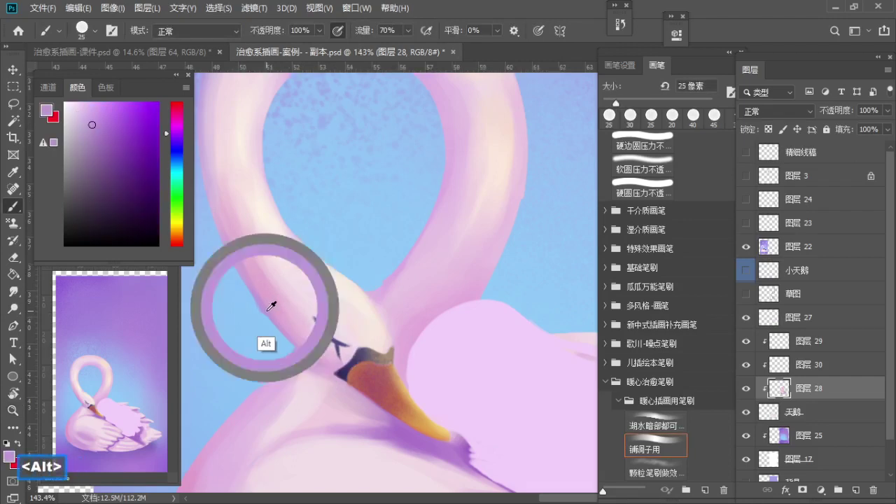
alt+click(299, 316)
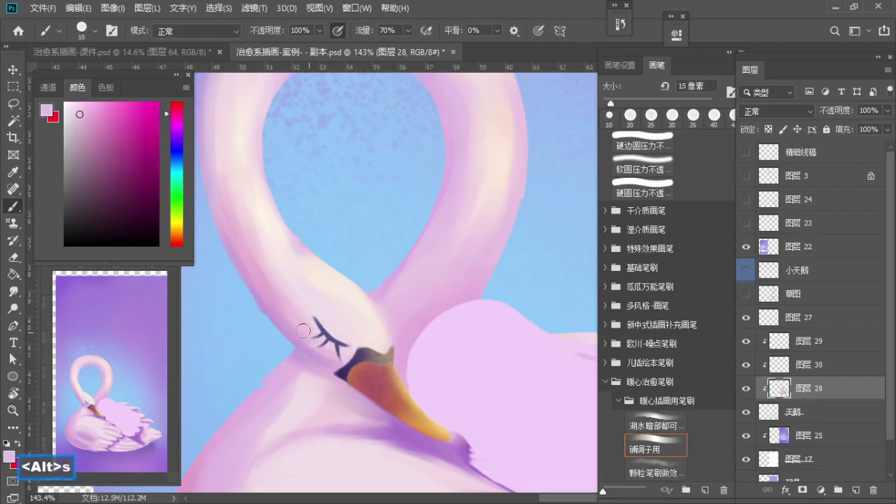
Step: Select 图层 30 and toggle the visibility of 图层 29 and 图层 30 to check which layer holds the closed eye
key(z)
drag(316, 327, 294, 329)
key(b)
click(778, 360)
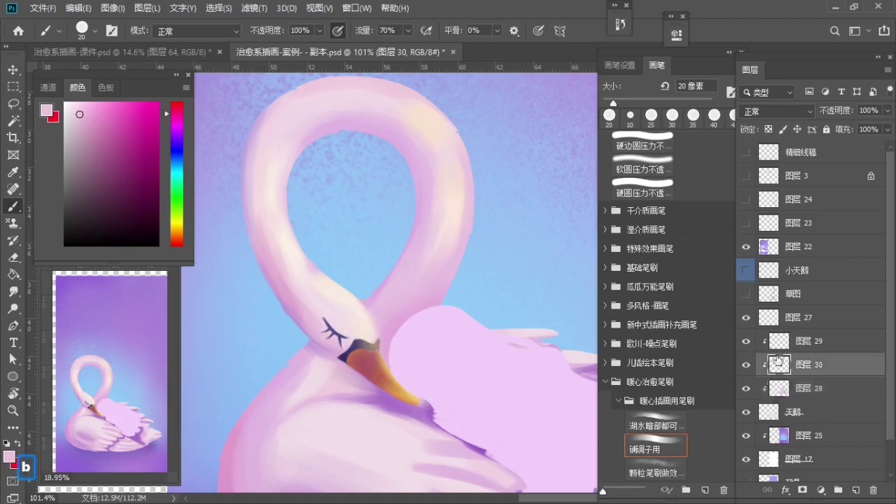
click(746, 343)
click(747, 342)
click(746, 365)
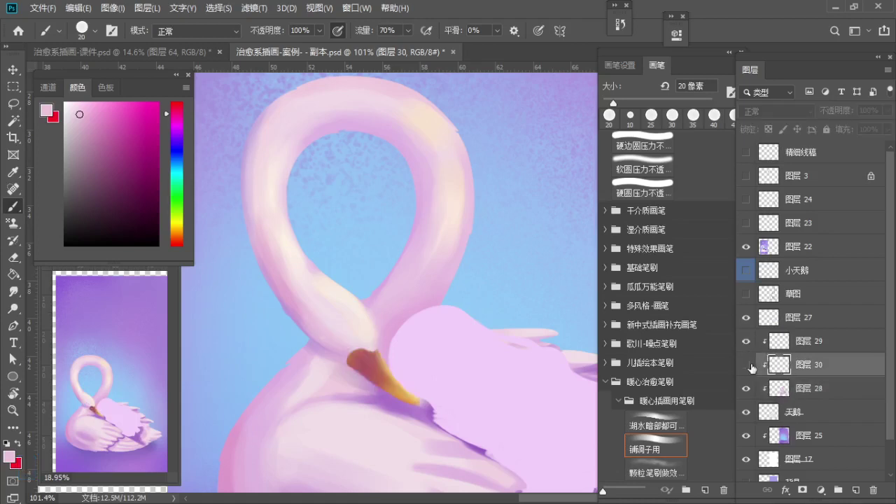
click(749, 364)
Step: Lasso the swan's closed eye on 图层 30, rotate it slightly with Free Transform, and deselect
key(l)
scroll(322, 317, up, 3)
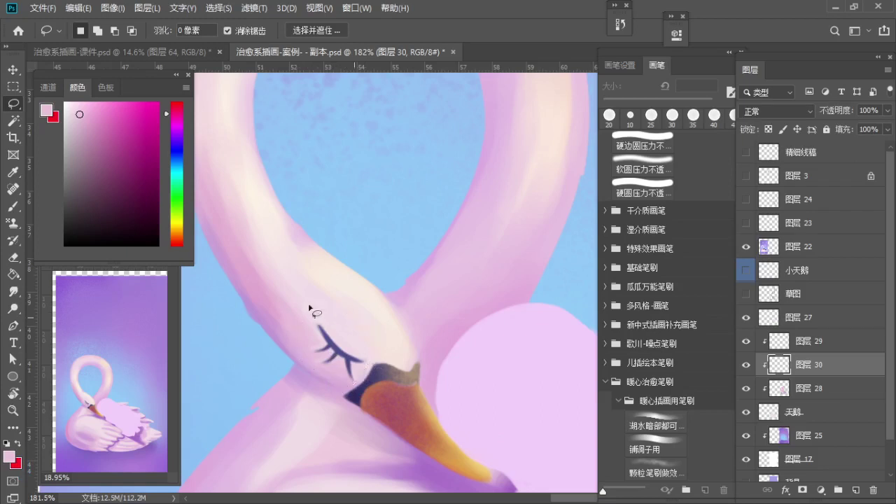
key(ctrl+t)
mouse_move(309, 307)
mouse_down()
mouse_move(322, 301)
mouse_move(308, 280)
mouse_move(304, 341)
mouse_move(302, 333)
mouse_move(391, 309)
mouse_move(388, 277)
mouse_up()
key(Return)
key(ctrl+d)
key(b)
Step: Review the whole swan, and show the 精细线稿 line-art layer to compare the head with its outlines
key(z)
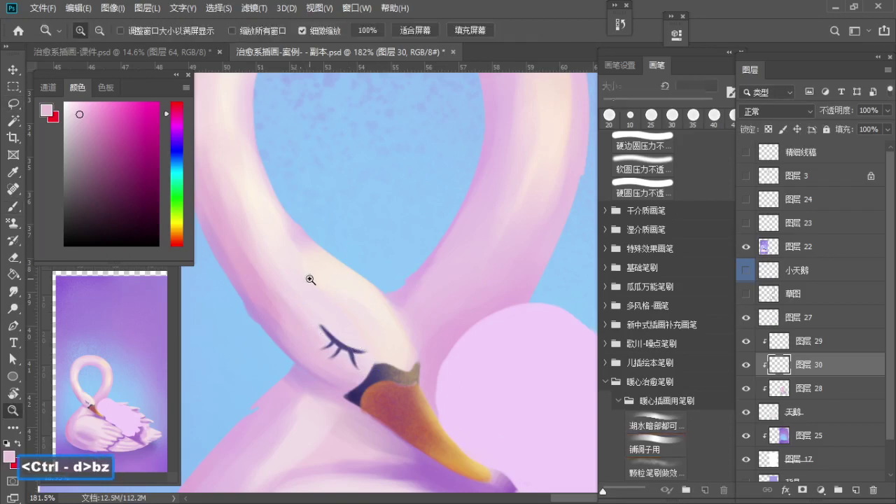
drag(310, 280, 238, 288)
key(space)
drag(290, 298, 285, 309)
drag(306, 242, 406, 229)
key(b)
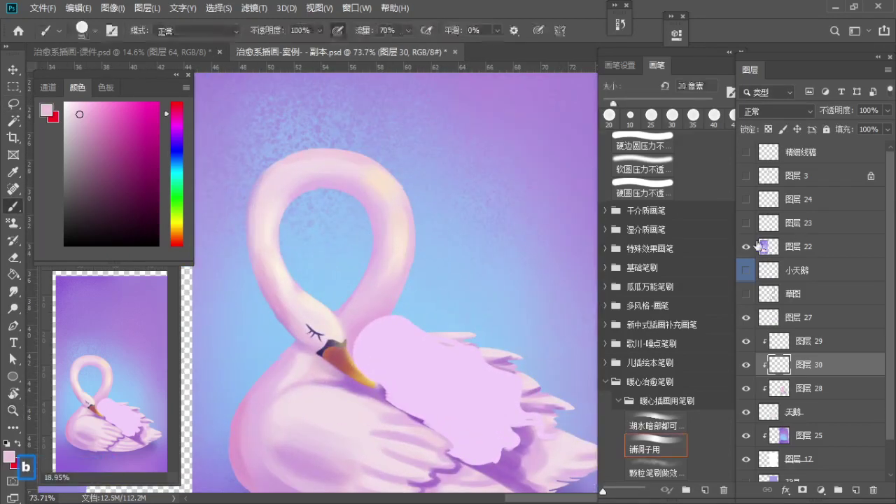
click(746, 152)
key(z)
drag(330, 280, 356, 307)
Step: Hide the 精细线稿 line art and refine the lower cheek edge on 图层 28 with sampled violet at 8 px
key(b)
key(a)
key(a)
key(a)
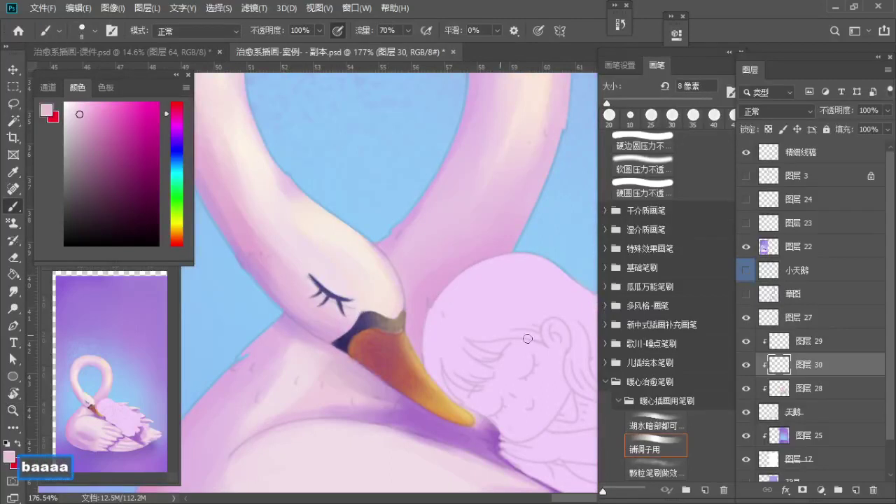
click(820, 394)
click(745, 153)
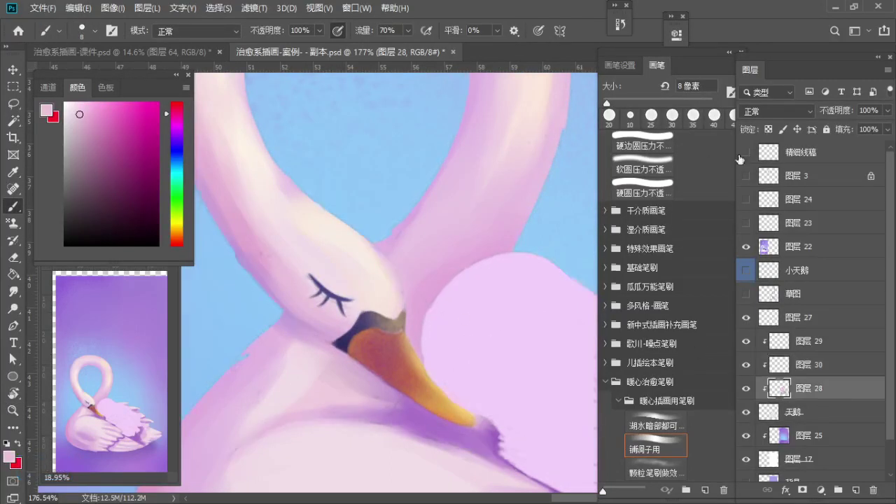
key(z)
mouse_move(294, 294)
mouse_down()
mouse_move(320, 304)
mouse_move(336, 339)
mouse_up()
key(b)
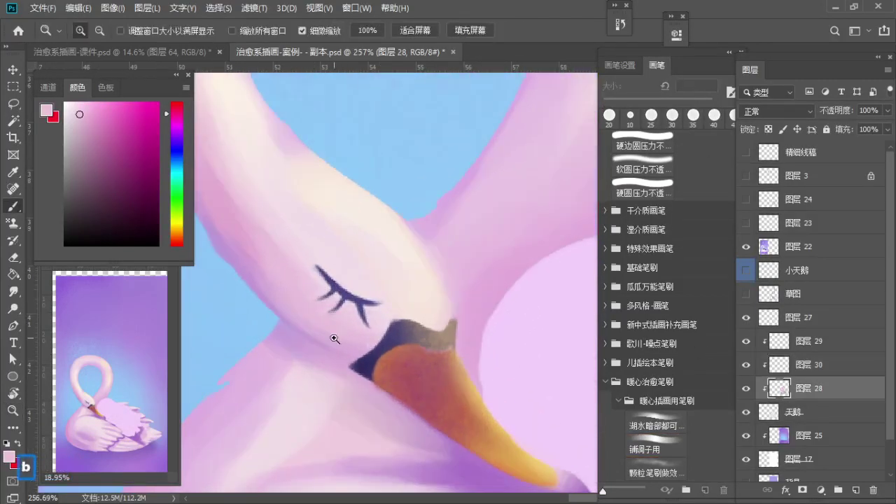
alt+click(299, 329)
alt+click(301, 327)
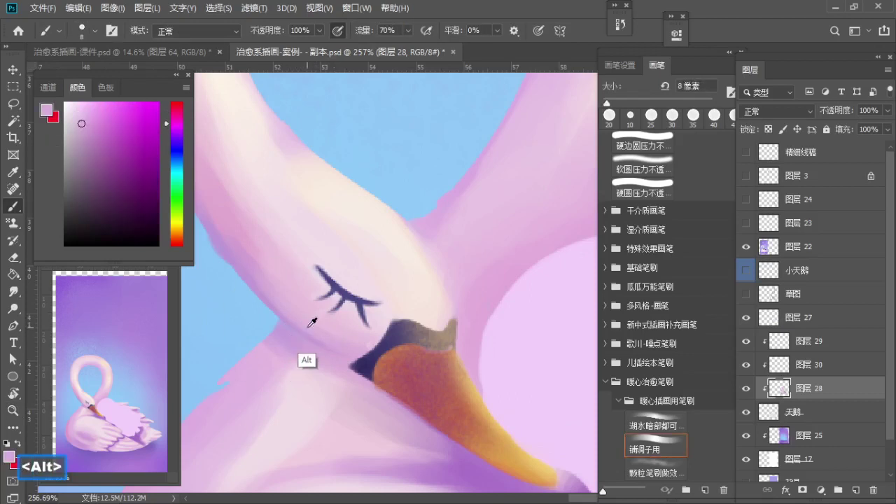
Step: Lighten the body just below the cheek edge with sampled pale pink at 15 px
alt+click(318, 386)
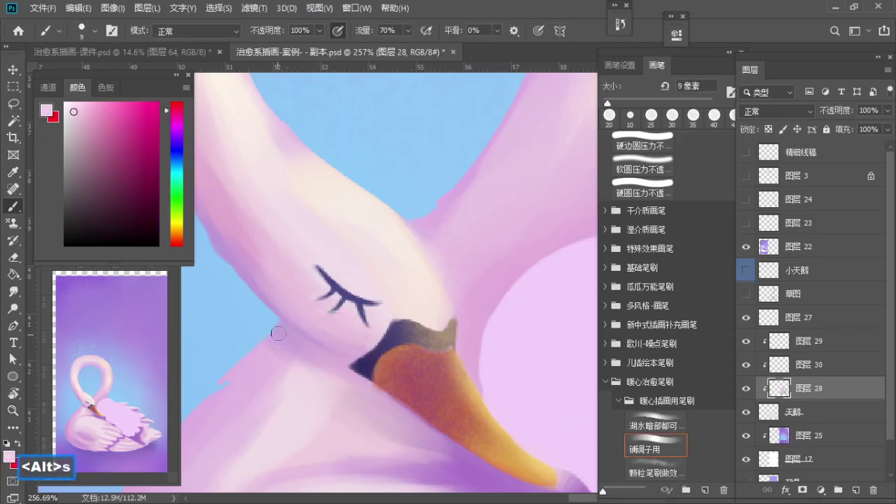
key(ctrl+z)
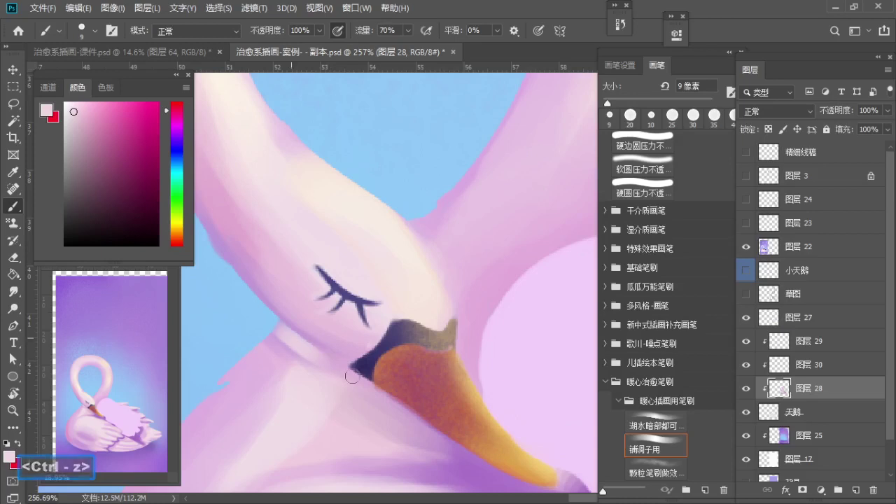
key(bracketright)
key(bracketright)
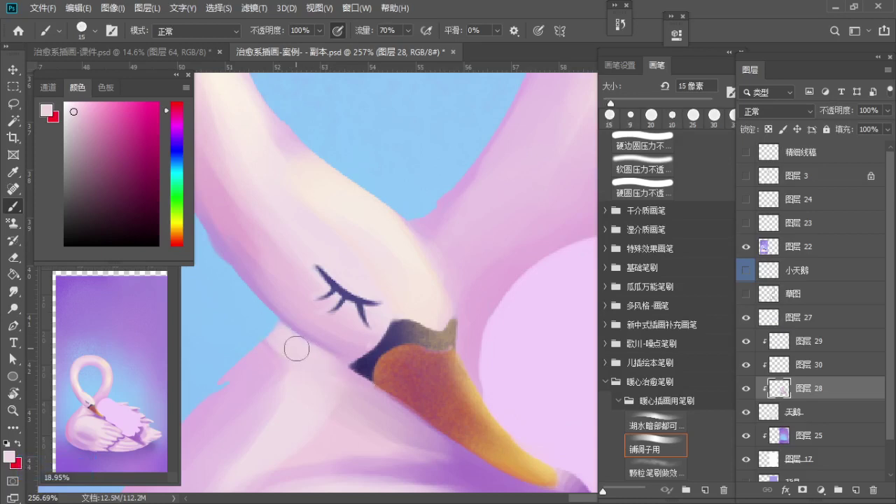
key(ctrl+space)
drag(341, 360, 245, 368)
drag(322, 388, 294, 372)
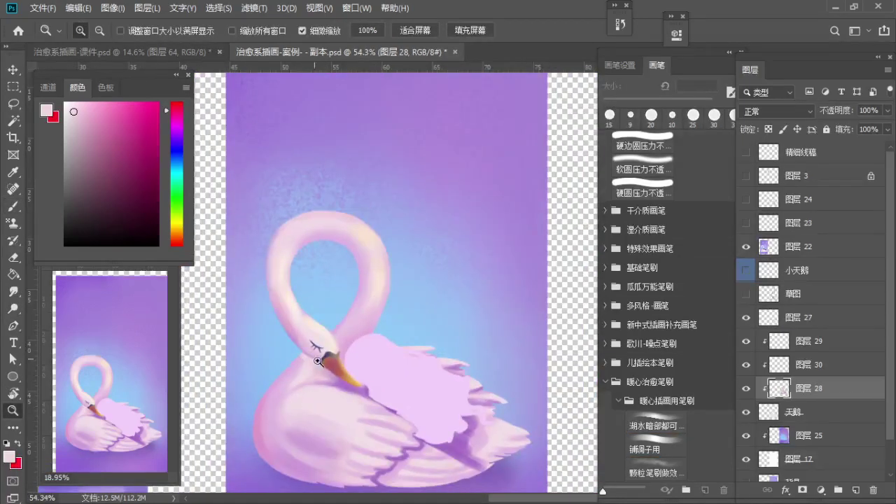
Step: Sharpen the cheek's lower edge between the neck and the beak with sampled violet at 5 px
scroll(319, 361, up, 6)
key(b)
alt+click(317, 355)
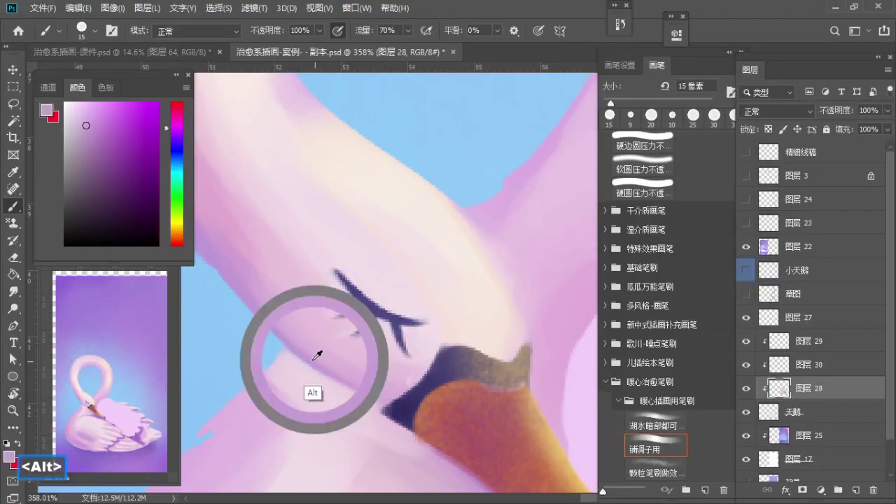
key(bracketleft)
key(bracketleft)
key(bracketleft)
key(bracketleft)
key(ctrl+z)
key(bracketleft)
key(bracketleft)
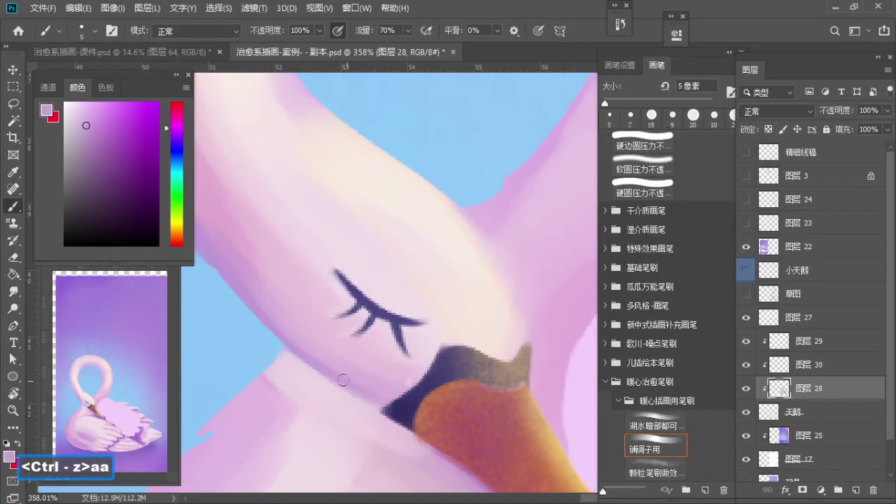
Step: Touch up the top of the body beside the cheek with sampled pink at 9 px
key(z)
scroll(334, 362, down, 3)
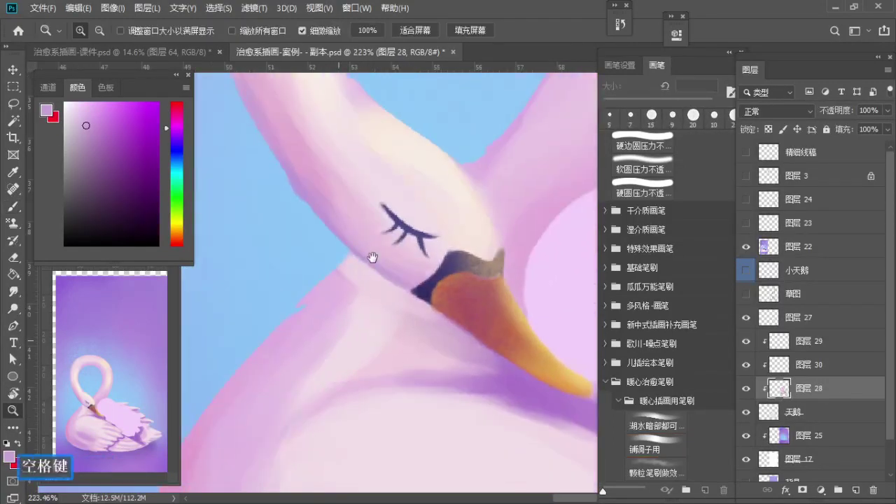
key(b)
alt+click(362, 279)
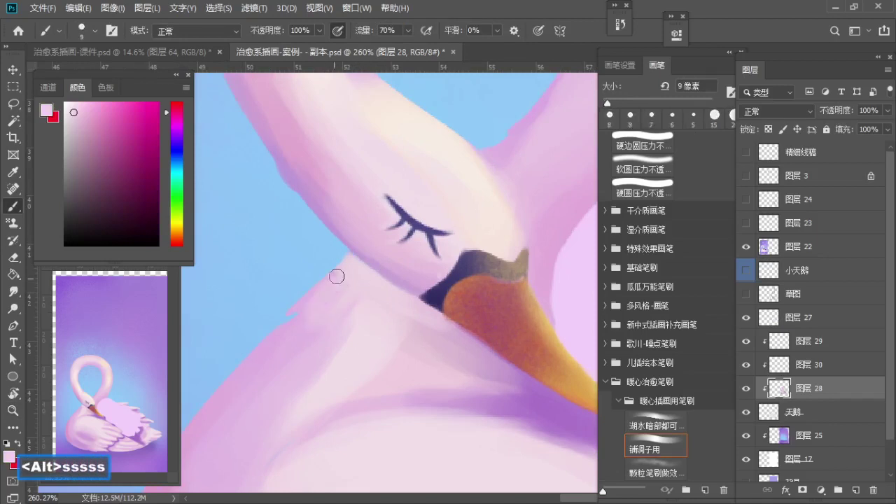
alt+click(360, 274)
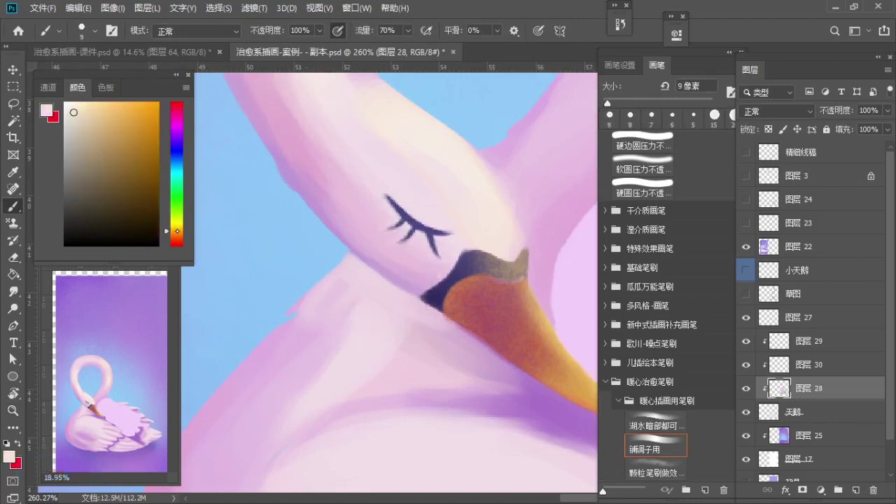
Step: Paint a cream highlight on top of the body beneath the cheek at 25 px
key(s)
key(s)
drag(323, 285, 376, 290)
key(ctrl+z)
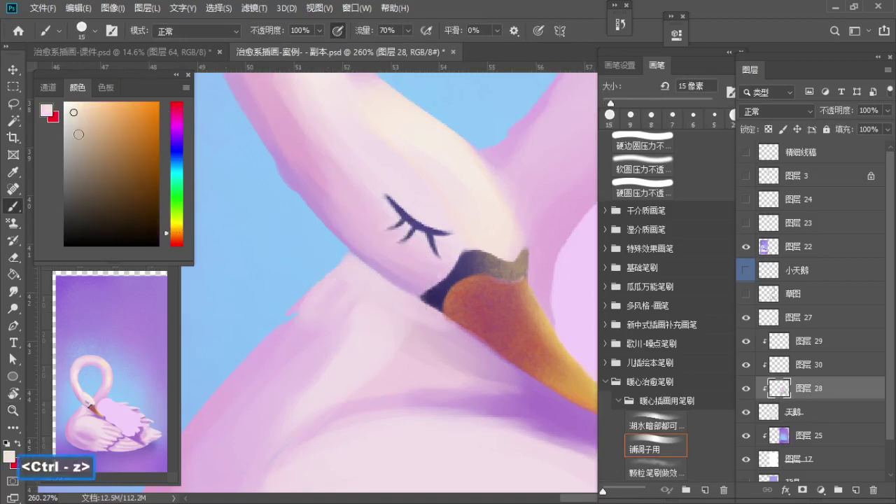
key(bracketright)
key(bracketright)
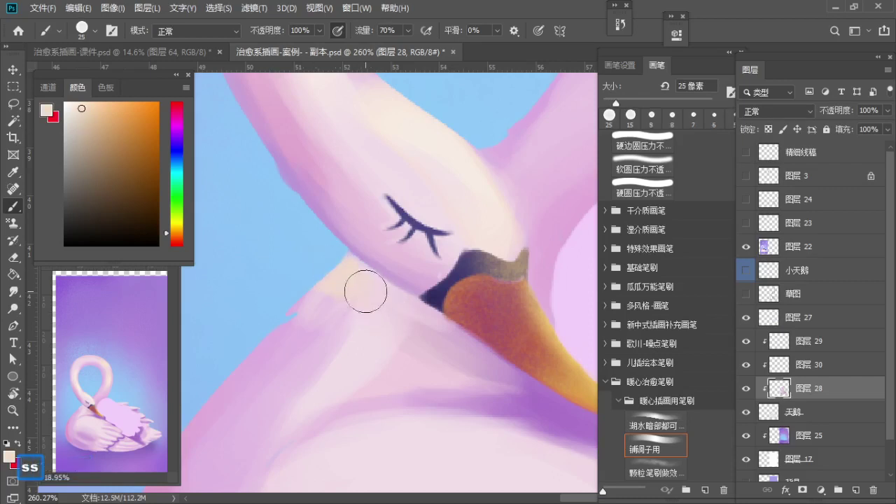
Step: Blend the lower edge of the cream body highlight with sampled pale pink at 20 px
alt+click(395, 308)
key(bracketleft)
key(space)
drag(394, 326, 333, 331)
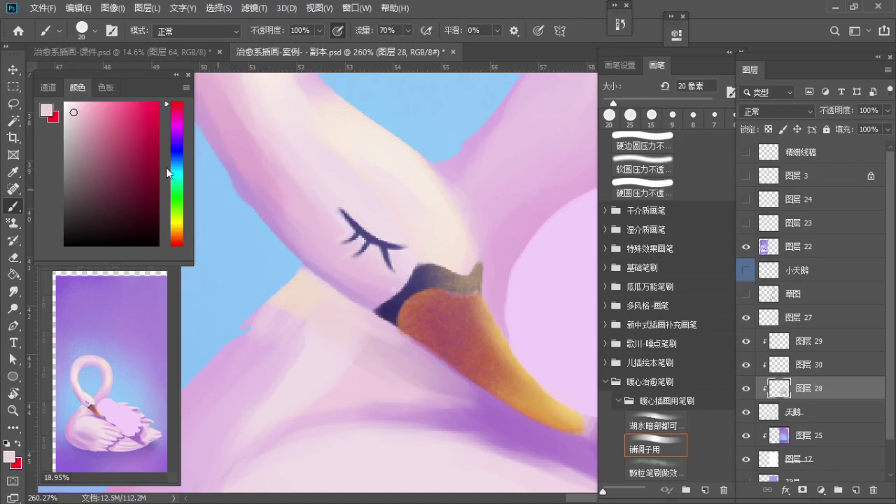
scroll(396, 283, down, 1)
scroll(388, 280, down, 1)
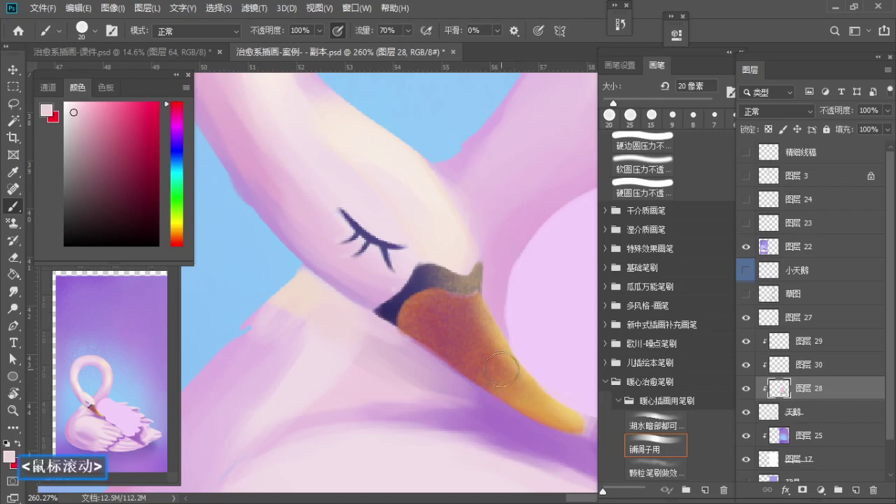
Step: Smooth the transition from the cream highlight into the upper body with sampled pinks, enlarging the brush to 30 px
drag(316, 312, 334, 283)
key(z)
mouse_move(335, 283)
mouse_down()
mouse_move(359, 324)
mouse_move(348, 299)
mouse_move(311, 286)
mouse_move(320, 280)
mouse_move(314, 301)
mouse_move(299, 263)
mouse_move(314, 240)
mouse_move(343, 233)
mouse_move(331, 208)
mouse_move(299, 213)
mouse_move(301, 239)
mouse_move(326, 266)
mouse_up()
alt+click(333, 324)
alt+click(348, 297)
alt+click(344, 309)
key(z)
key(s)
key(s)
alt+click(280, 218)
alt+click(339, 203)
Step: Shade the upper body and the chest's outer contour with sampled violets and pinks at 30 px
scroll(299, 212, down, 1)
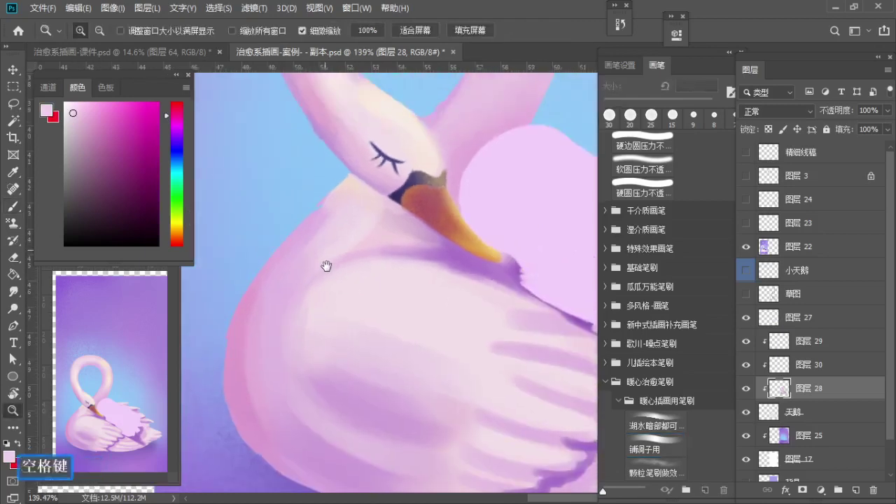
alt+click(336, 208)
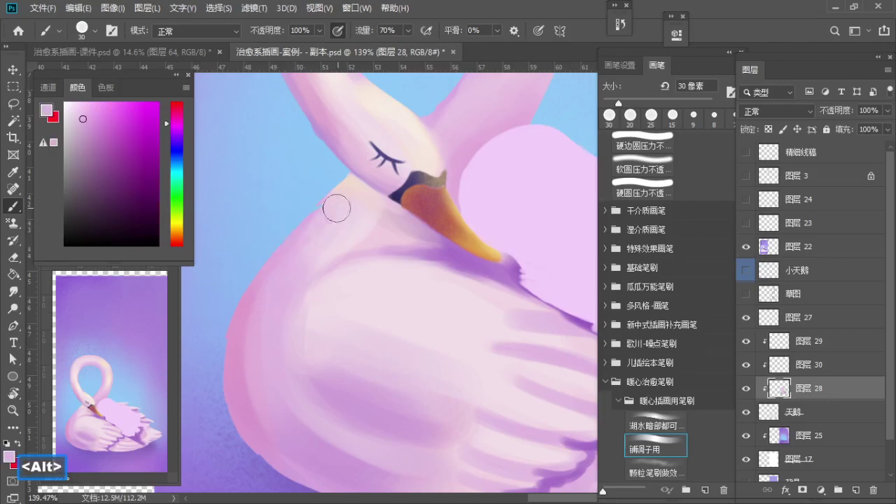
alt+click(336, 236)
scroll(269, 315, down, 1)
alt+click(226, 288)
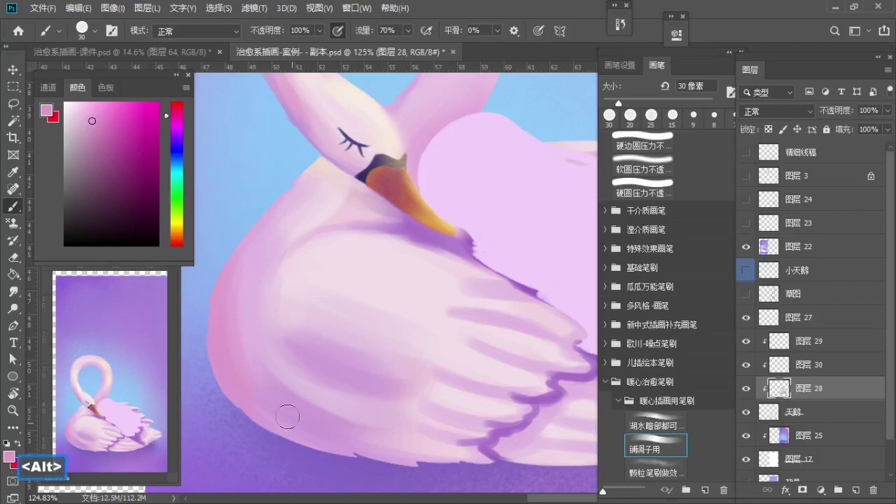
alt+click(250, 319)
Step: Even out the light front area of the wing with sampled pale pink at 30 to 35 px
alt+scroll(254, 336, down, 3)
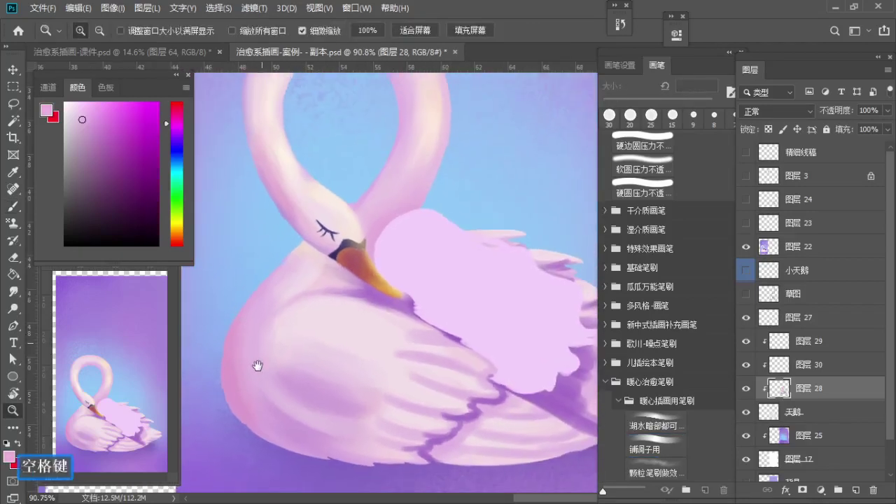
alt+click(287, 336)
alt+scroll(313, 358, up, 1)
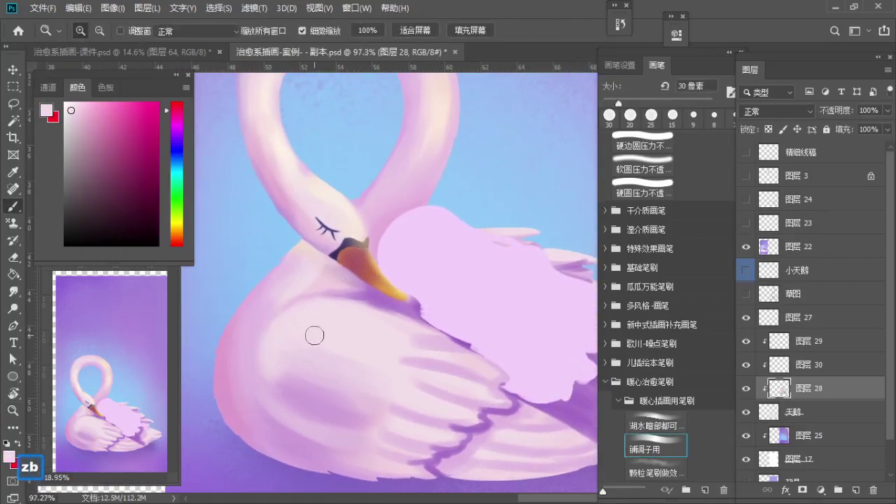
drag(388, 380, 319, 390)
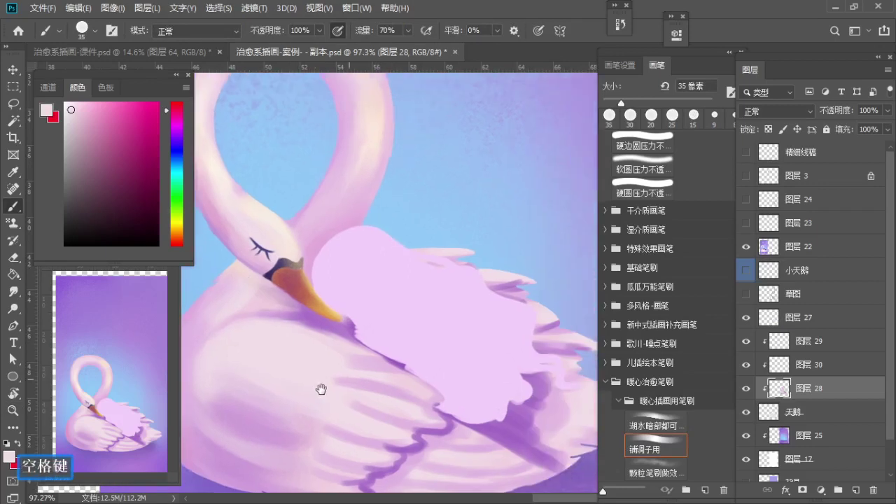
Step: Rework the body area under the beak's base with sampled pinks at 30 and 20 px, undoing unwanted strokes
key(z)
mouse_move(272, 310)
mouse_down()
mouse_move(280, 274)
mouse_move(305, 288)
mouse_move(296, 315)
mouse_move(334, 283)
mouse_up()
key(b)
key(a)
key(z)
key(b)
alt+click(315, 314)
key(ctrl+z)
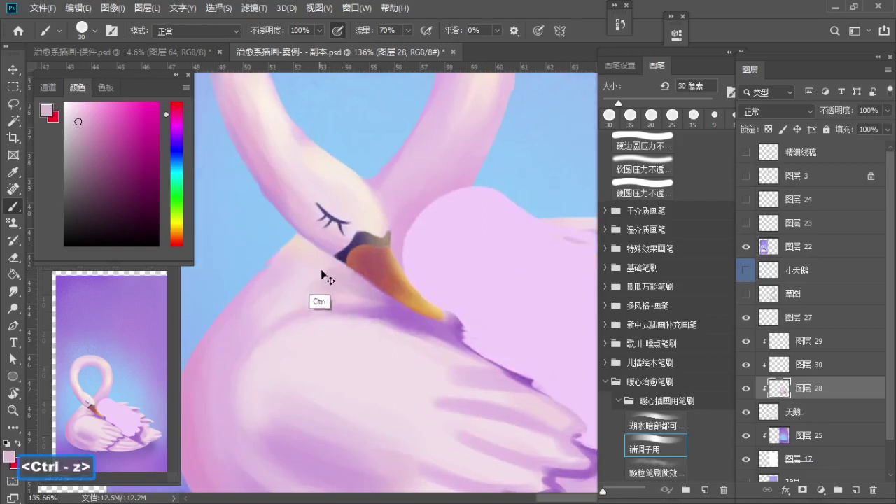
alt+click(343, 287)
key(ctrl+z)
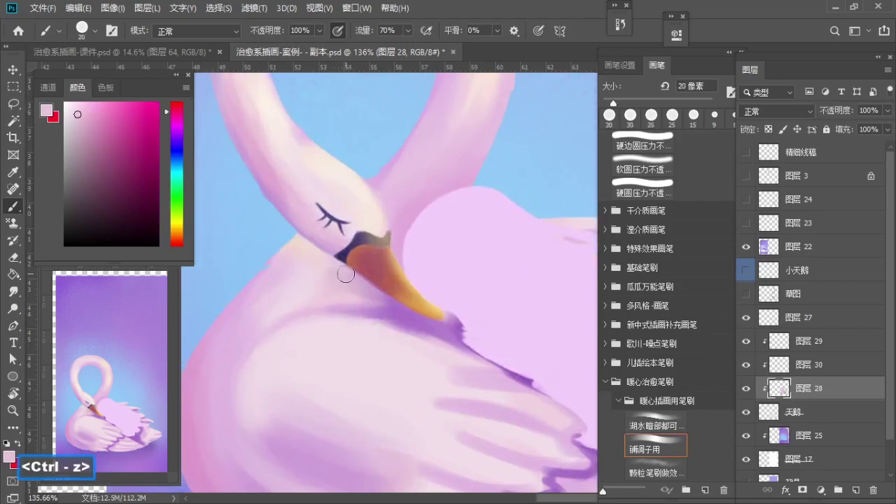
Step: Soften the tones between the beak's base and the wing's upper edge with sampled pinks
key(z)
mouse_move(344, 276)
mouse_down()
mouse_move(354, 272)
mouse_move(292, 300)
mouse_move(308, 291)
mouse_move(358, 315)
mouse_up()
alt+click(342, 269)
alt+click(301, 302)
key(a)
Step: Deepen the shadow beneath the beak above the wing with sampled violet at 25 px
alt+click(384, 320)
key(a)
drag(383, 313, 315, 312)
key(s)
key(z)
drag(372, 308, 348, 301)
key(b)
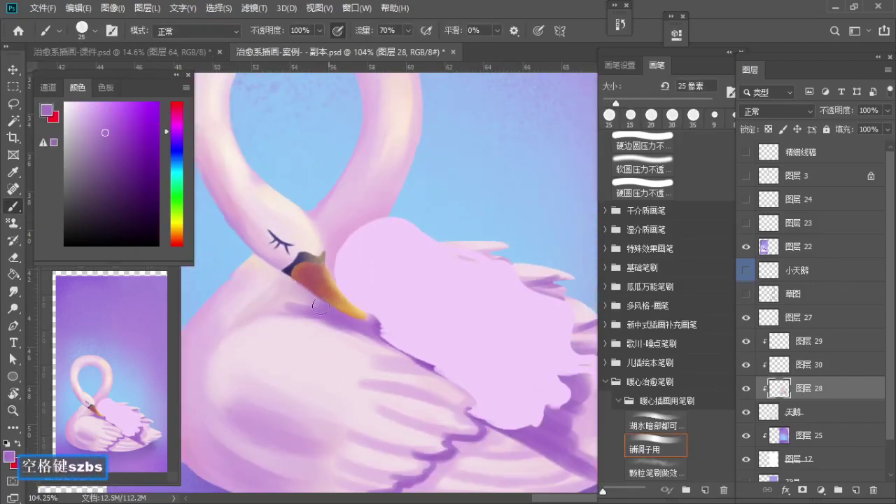
Step: Blend the outer end of the beak's violet shadow into the body with sampled pink at 30 px
alt+click(285, 299)
key(s)
mouse_move(295, 306)
mouse_down()
mouse_move(324, 314)
mouse_move(363, 304)
mouse_up()
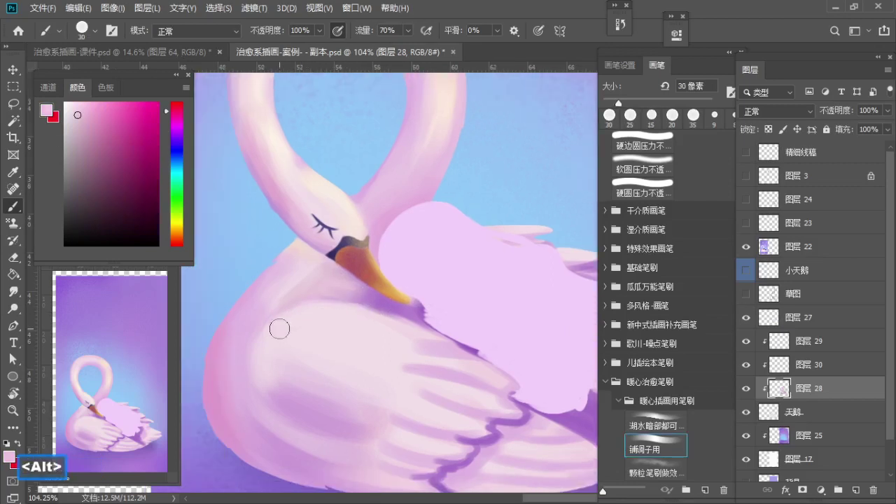
Step: Refine the wing's upper edge beneath the beak with sampled pinks and violet at 10 px
key(a)
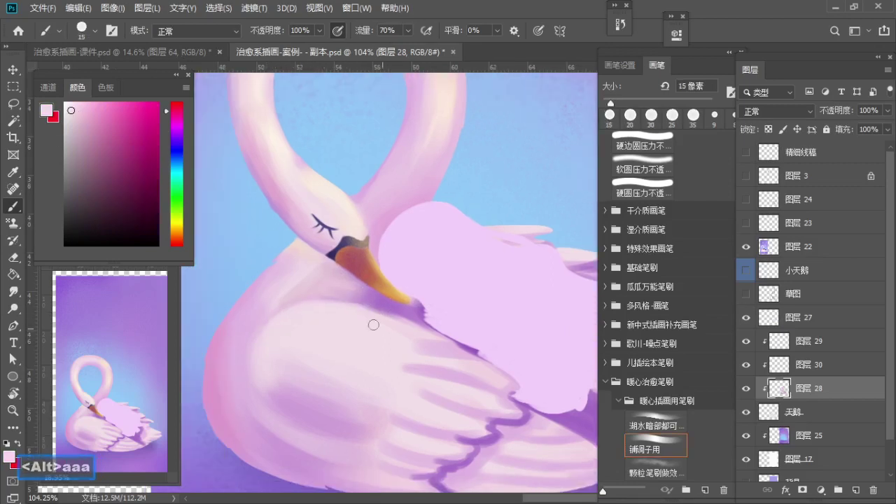
scroll(271, 309, up, 5)
alt+click(247, 352)
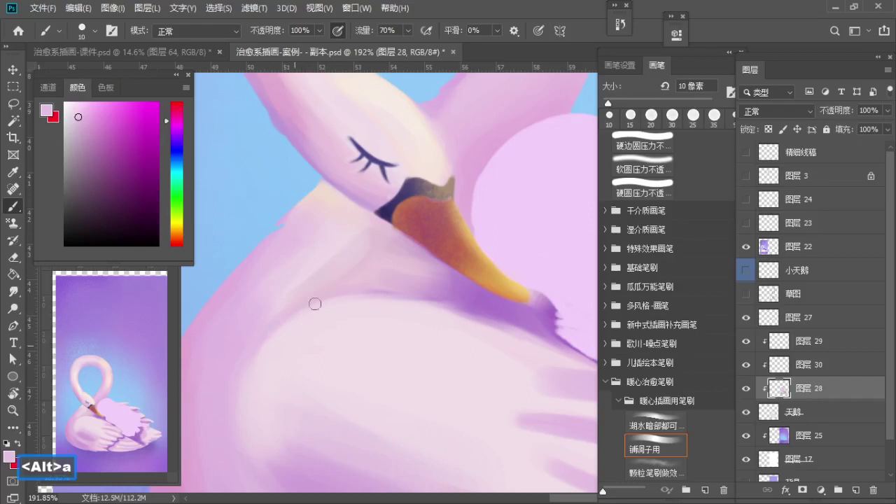
alt+click(258, 365)
drag(392, 317, 300, 320)
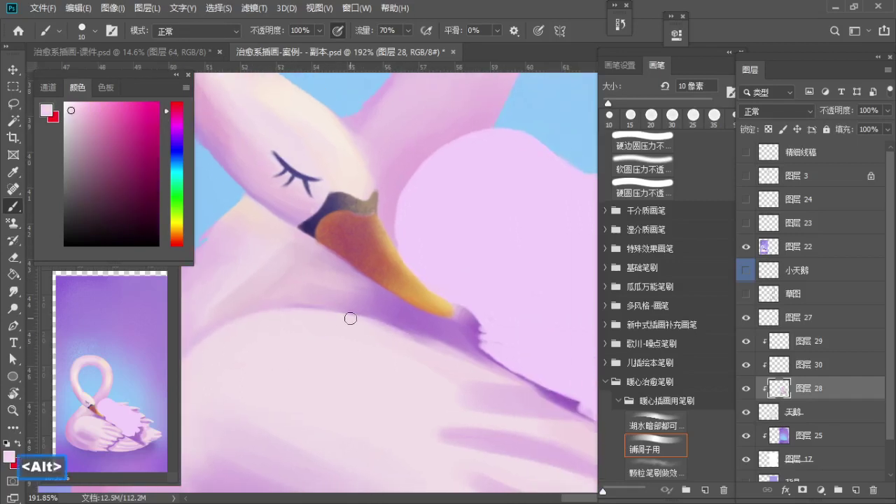
alt+click(335, 310)
alt+click(384, 308)
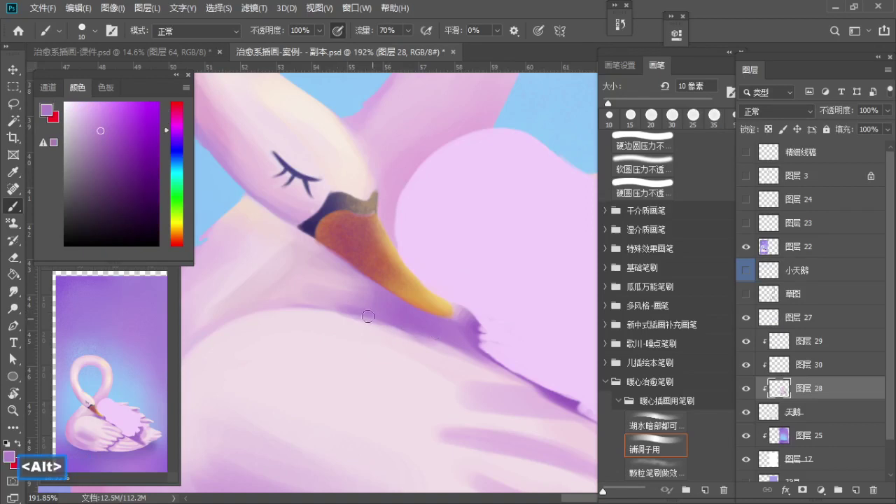
Step: Rework the boundary between the beak's violet shadow and the wing with sampled violet and pale pink, undoing unwanted strokes
key(ctrl+z)
alt+click(375, 308)
drag(443, 358, 362, 344)
key(ctrl+z)
alt+click(334, 333)
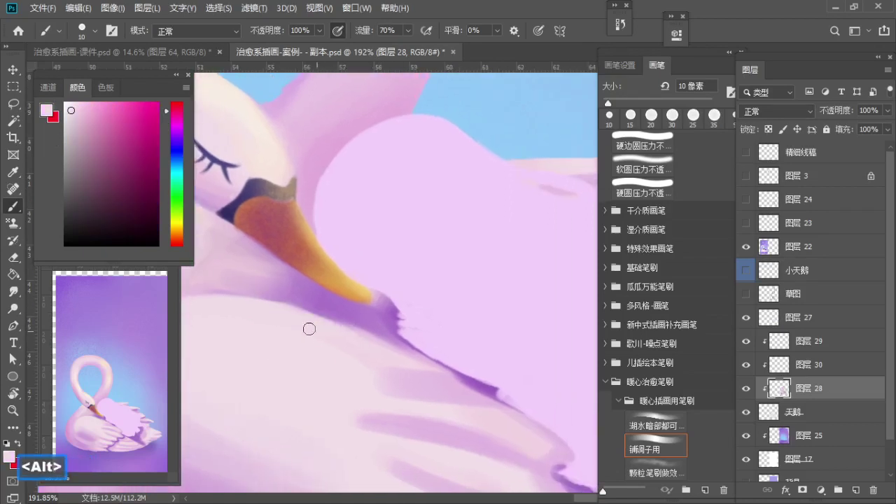
key(bracketright)
mouse_move(427, 369)
mouse_down()
mouse_move(386, 324)
mouse_move(407, 342)
mouse_up()
Step: Show the fine line art layer 精细线稿 over the girl's silhouette
key(z)
mouse_move(407, 343)
mouse_down()
mouse_move(409, 324)
mouse_move(266, 295)
mouse_move(371, 296)
mouse_move(303, 321)
mouse_up()
click(283, 242)
key(s)
key(z)
key(b)
click(747, 152)
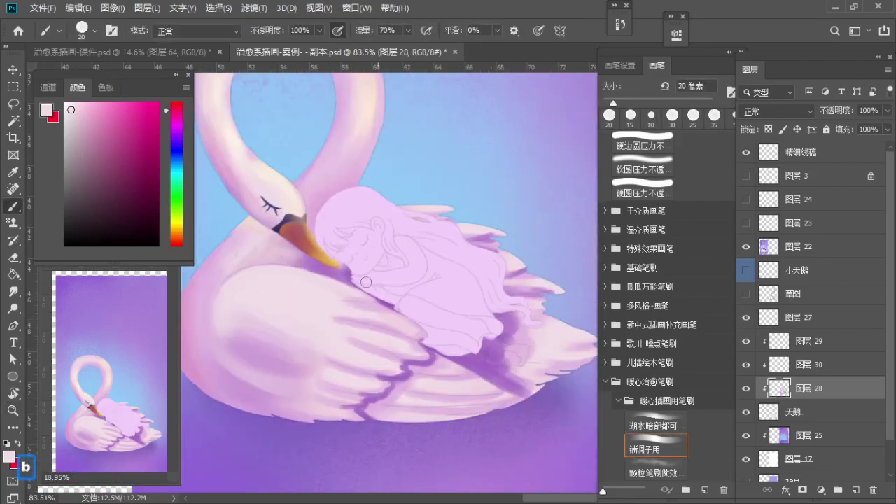
Step: Soften the wing's uppermost feather crease below the girl's arm with sampled pale pinks at 15 px
key(z)
mouse_move(329, 268)
mouse_down()
mouse_move(364, 300)
mouse_move(404, 313)
mouse_up()
key(b)
key(z)
key(b)
alt+click(371, 352)
key(a)
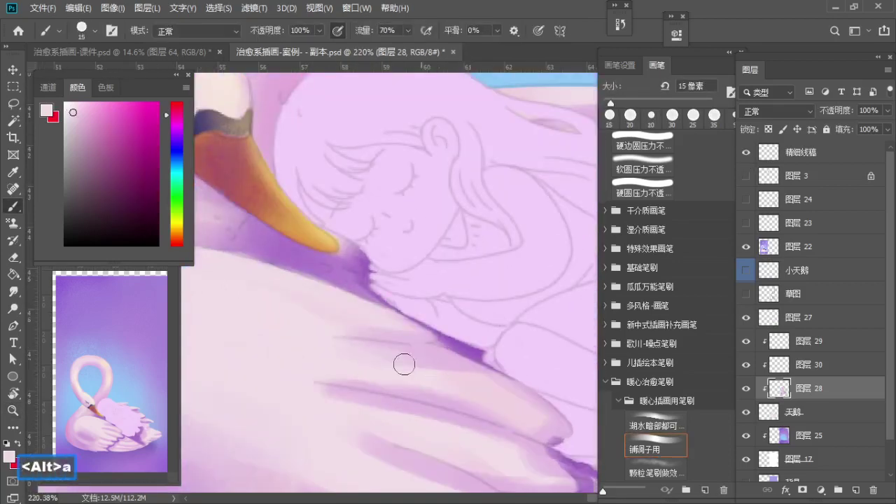
drag(400, 348, 421, 375)
key(alt)
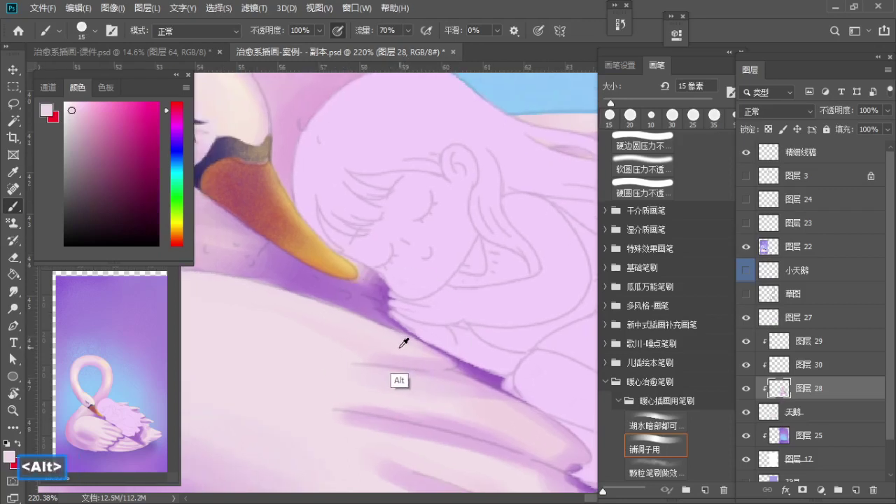
alt+click(401, 344)
alt+click(395, 343)
Step: Lay a pale pink highlight along the wing's upper edge below the beak, undoing an unwanted stroke
key(z)
drag(395, 328, 347, 329)
key(b)
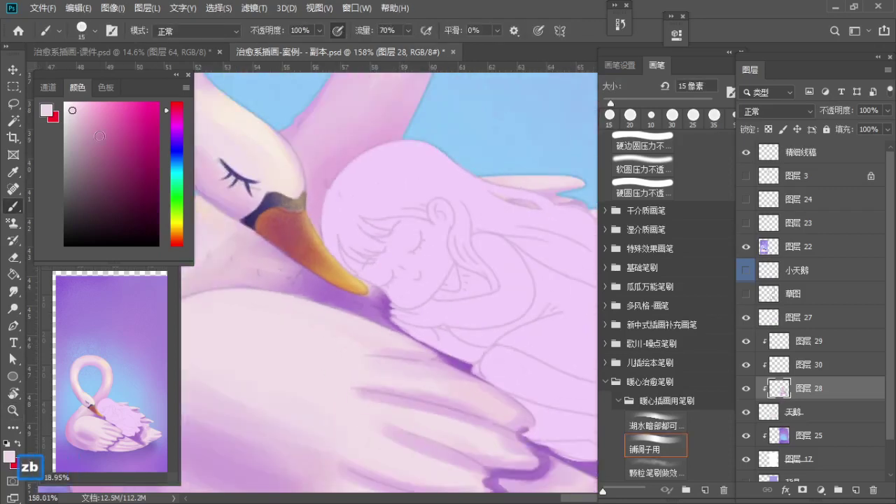
alt+click(334, 317)
key(z)
drag(353, 291, 368, 292)
key(b)
key(s)
key(s)
drag(308, 318, 394, 343)
key(ctrl+z)
Step: Extend and even out the pale highlight along the wing's upper edge towards the uppermost feather's tip
key(a)
key(bracketleft)
key(bracketleft)
key(z)
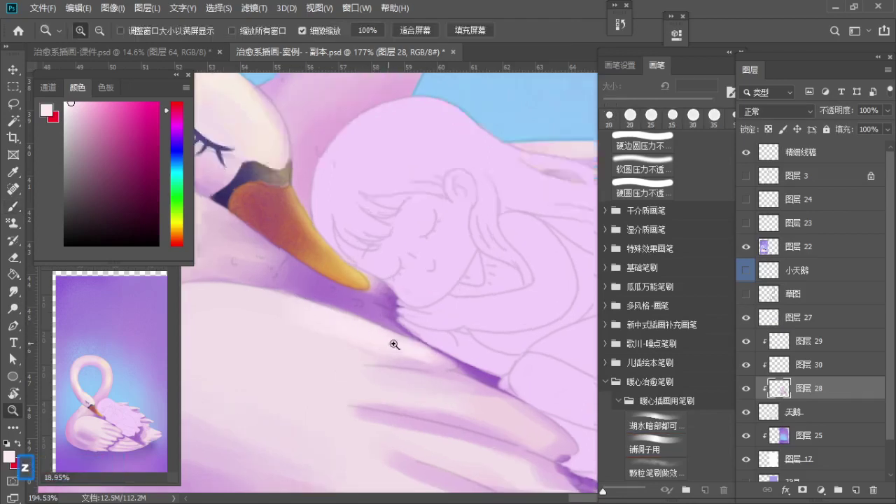
key(b)
key(s)
key(s)
drag(255, 304, 425, 361)
key(a)
key(space)
drag(369, 339, 452, 362)
key(a)
Step: Try a thin stroke of sampled violet along the crease below the wing's highlighted edge at 6 px
key(z)
mouse_move(363, 320)
mouse_down()
mouse_move(334, 332)
mouse_move(310, 197)
mouse_up()
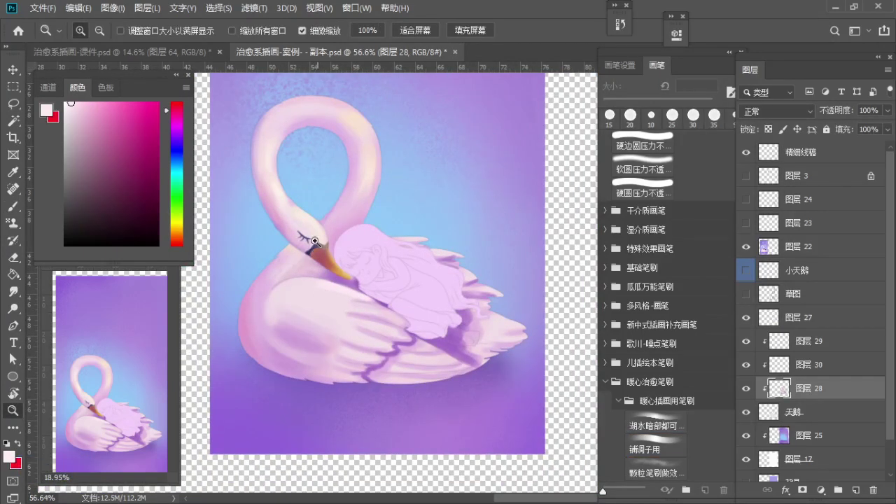
mouse_move(315, 241)
mouse_down()
mouse_move(356, 252)
mouse_move(408, 362)
mouse_move(424, 336)
mouse_move(408, 350)
mouse_up()
key(b)
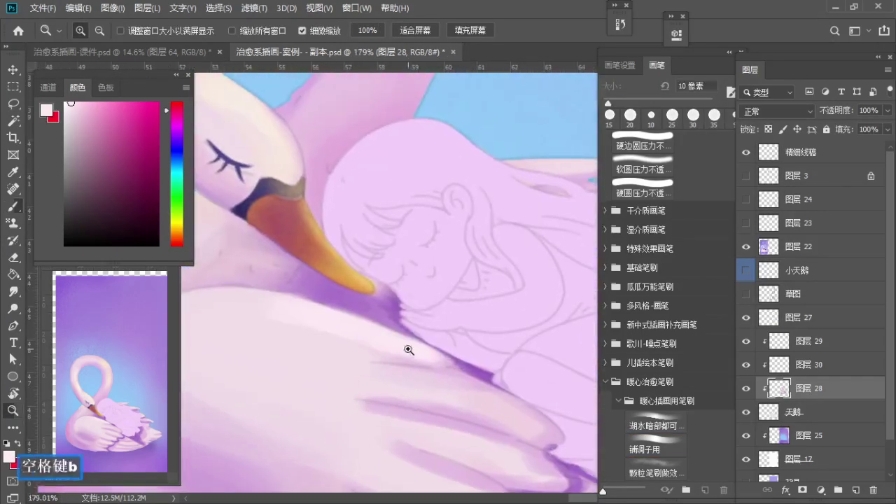
alt+click(385, 360)
key(a)
alt+click(472, 364)
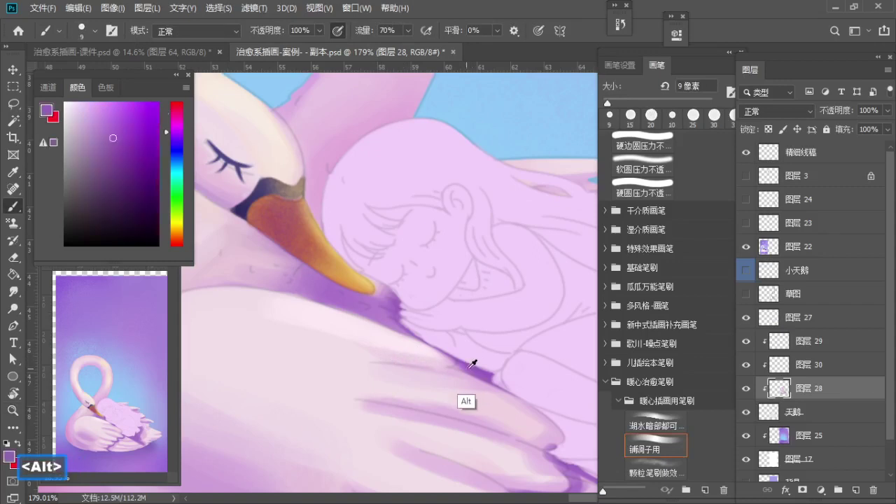
key(a)
key(a)
key(ctrl+z)
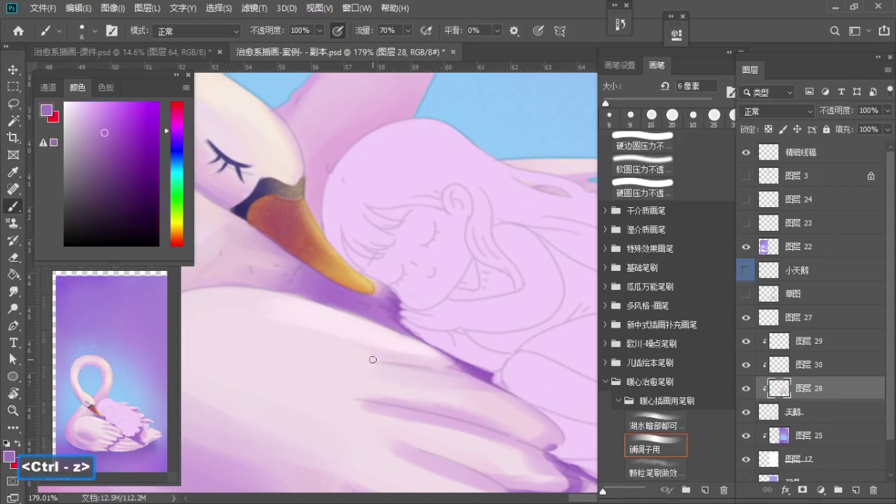
Step: Darken the crease below the wing's highlighted edge with sampled violet at 6 px, softening it with sampled pinks at 9 and 10 px
alt+click(413, 364)
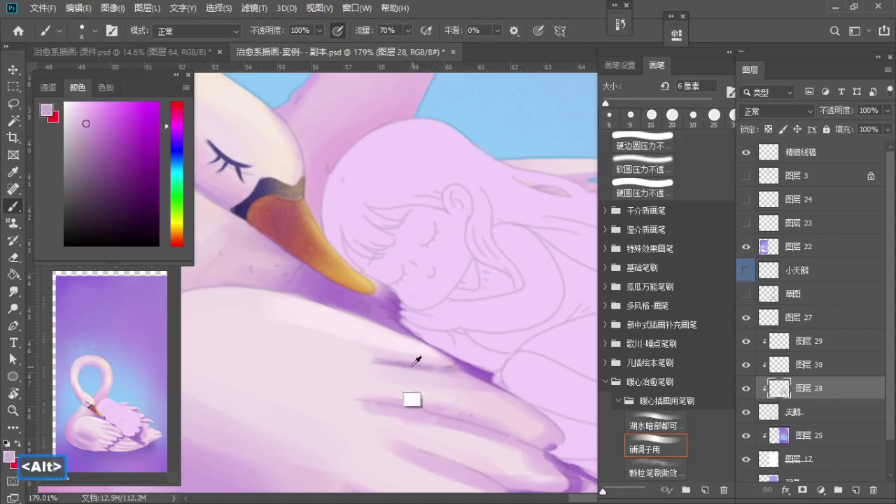
drag(445, 373, 368, 363)
key(s)
mouse_move(368, 363)
mouse_down()
mouse_move(464, 379)
mouse_move(388, 376)
mouse_move(468, 385)
mouse_up()
alt+click(392, 378)
key(s)
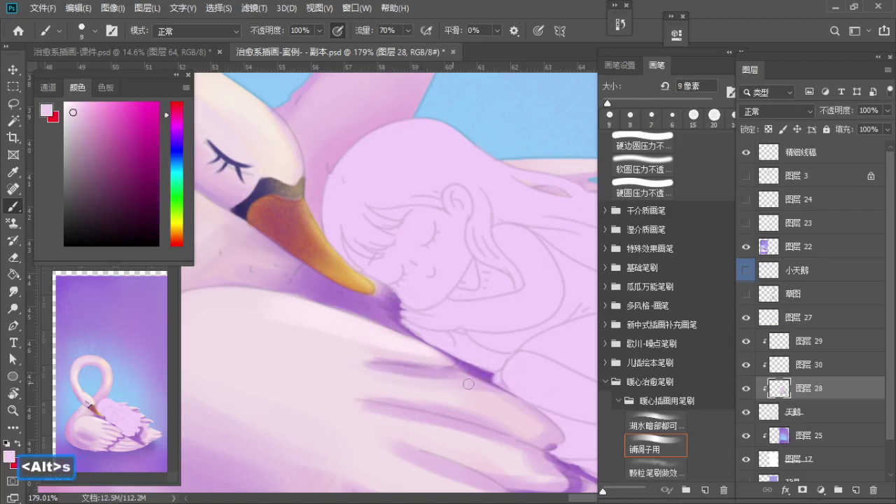
alt+click(400, 366)
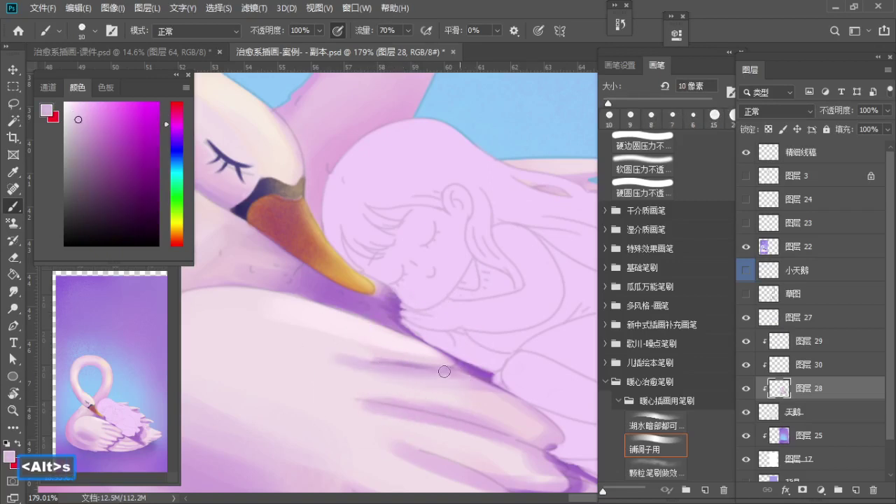
alt+click(313, 358)
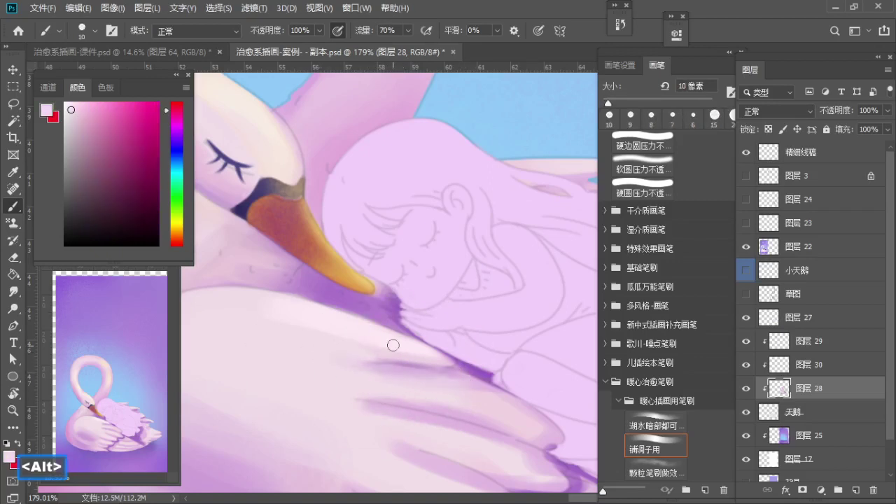
Step: Brush sampled pale pink broadly over the wing's upper area at 25 to 40 px, undoing an unwanted stroke
key(z)
drag(392, 345, 349, 337)
mouse_move(349, 337)
mouse_down()
mouse_move(380, 324)
mouse_move(376, 299)
mouse_up()
key(b)
key(s)
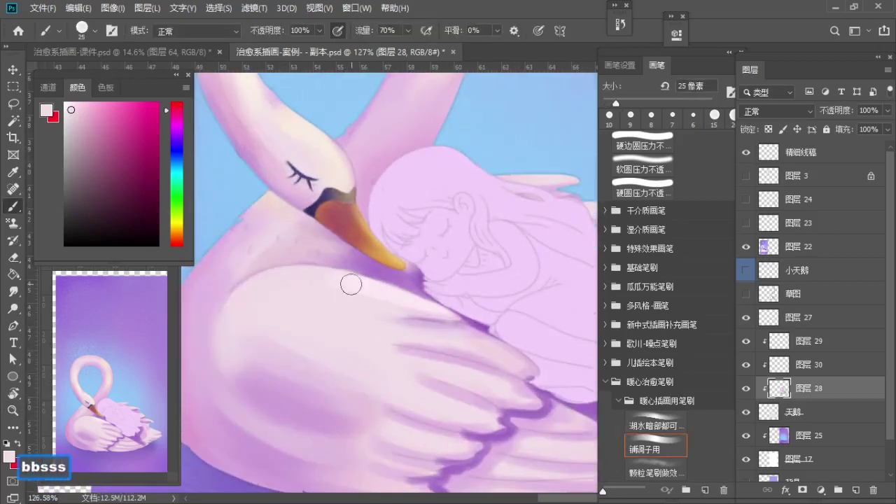
alt+click(350, 284)
key(bracketright)
key(bracketright)
key(bracketright)
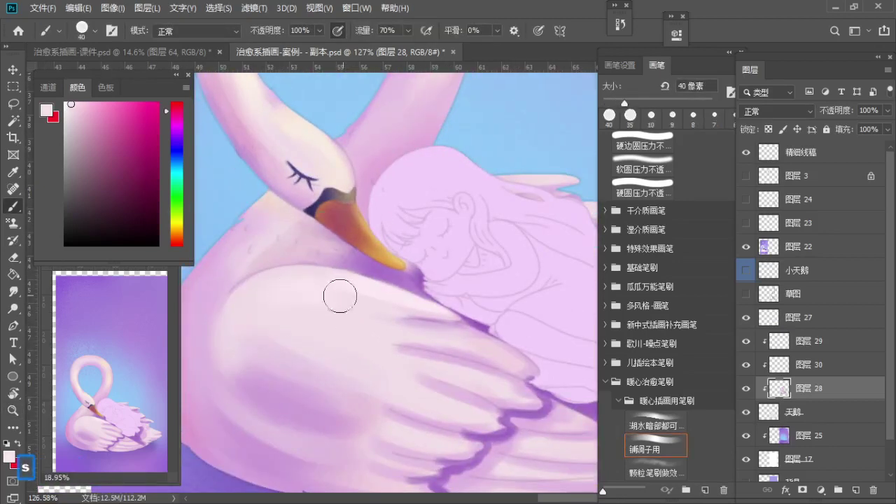
key(bracketleft)
key(bracketleft)
key(bracketleft)
key(ctrl+z)
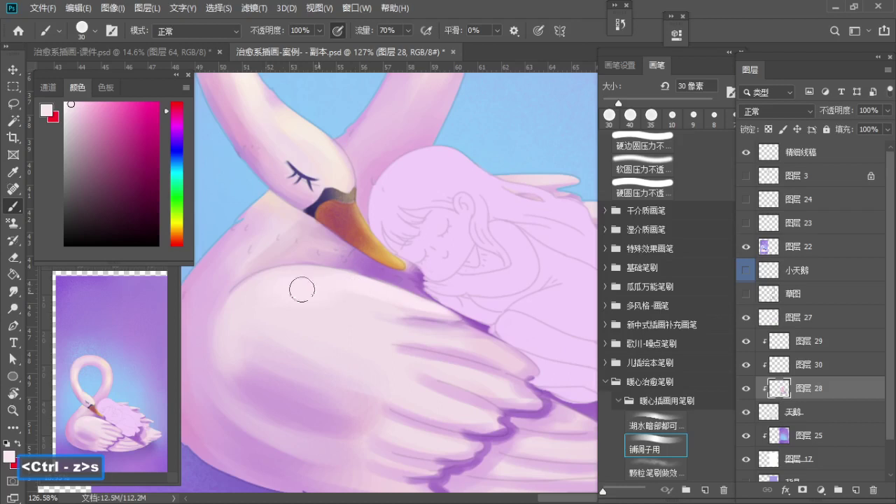
Step: Refine the wing's upper outline near the beak with sampled pinks and a smaller brush
alt+click(378, 293)
key(a)
key(z)
mouse_move(377, 274)
mouse_down()
mouse_move(410, 273)
mouse_move(420, 307)
mouse_move(372, 283)
mouse_up()
key(space)
key(b)
alt+click(333, 275)
key(a)
key(a)
key(a)
Step: Rework the lower edge of the beak's violet shadow with sampled violet at 7 px, undoing unwanted strokes
alt+click(395, 285)
key(a)
key(a)
key(ctrl+z)
key(bracketleft)
alt+click(459, 308)
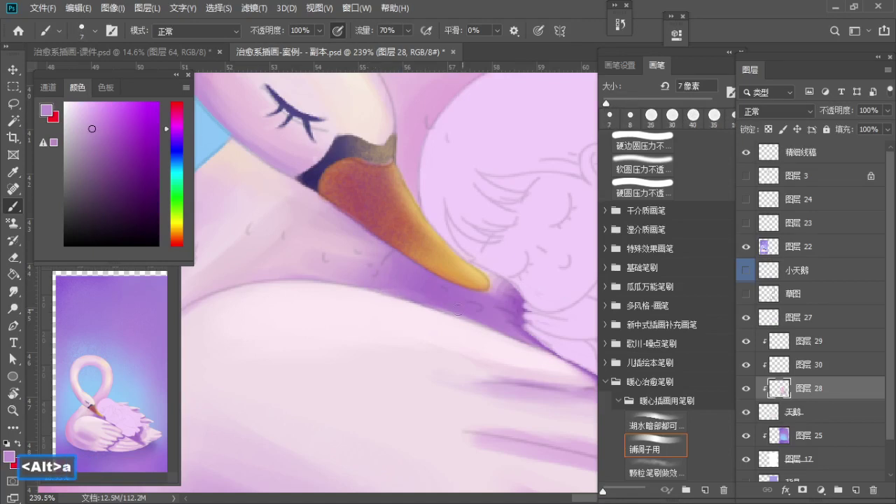
key(ctrl+z)
Step: Try a sampled violet stroke at 6 px where the beak's shadow tapers along the wing's outline
key(z)
drag(420, 301, 382, 309)
key(space)
key(z)
drag(324, 264, 340, 265)
key(b)
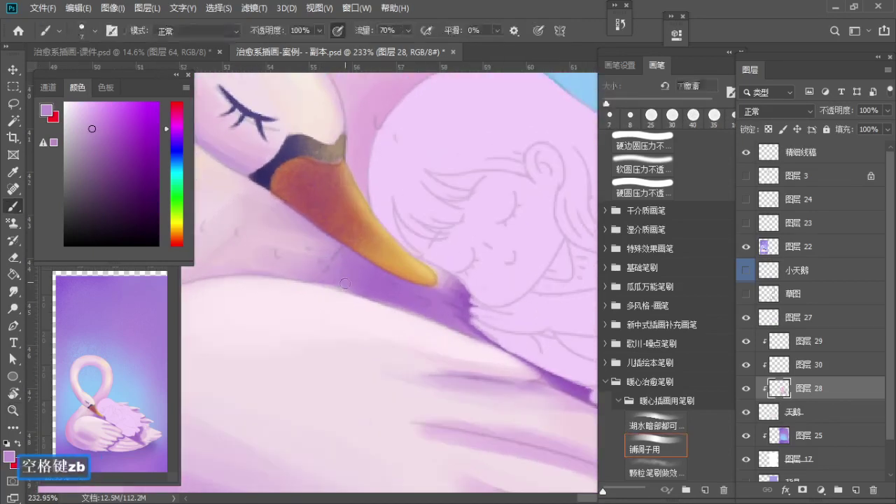
alt+click(344, 287)
key(a)
drag(356, 297, 309, 282)
key(ctrl+z)
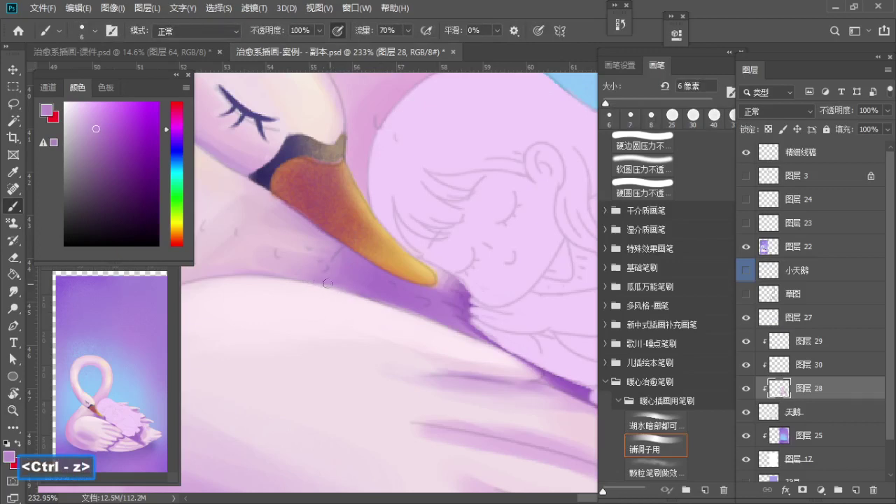
Step: Sharpen the wing's edge beneath the beak tip with sampled violet and pale pink at 6 px, undoing unwanted strokes
key(space)
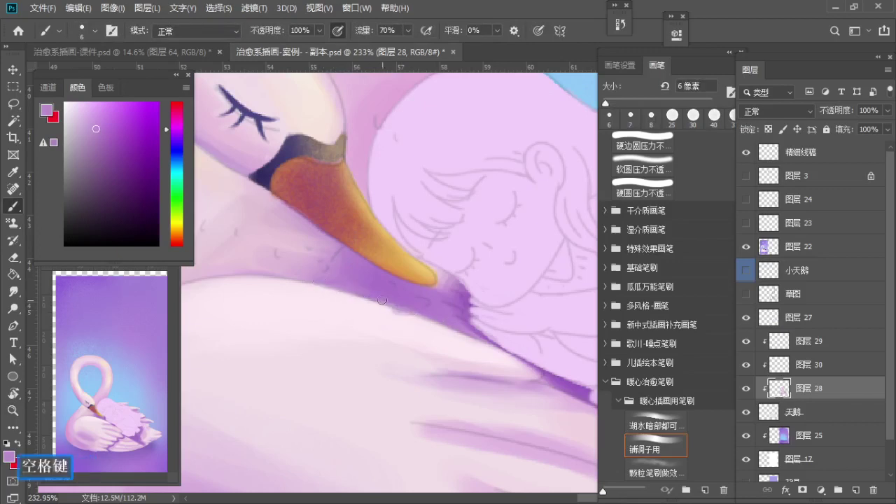
alt+click(378, 299)
key(ctrl+z)
alt+click(369, 296)
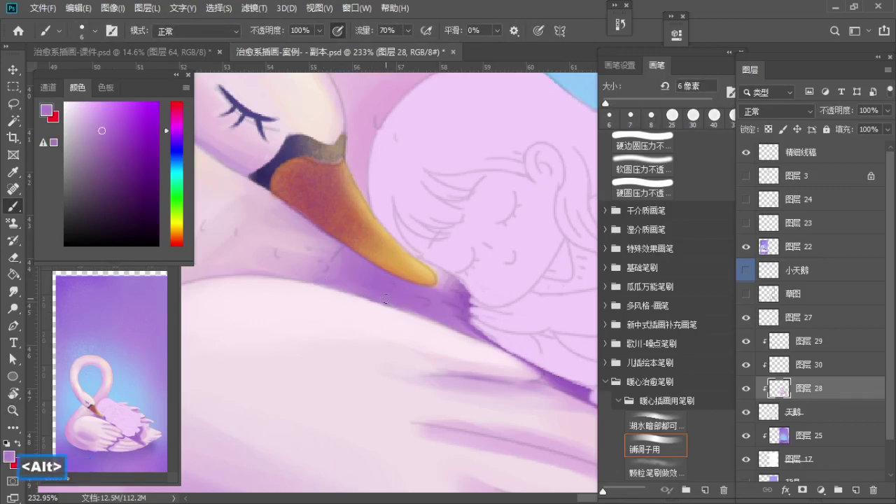
alt+click(320, 298)
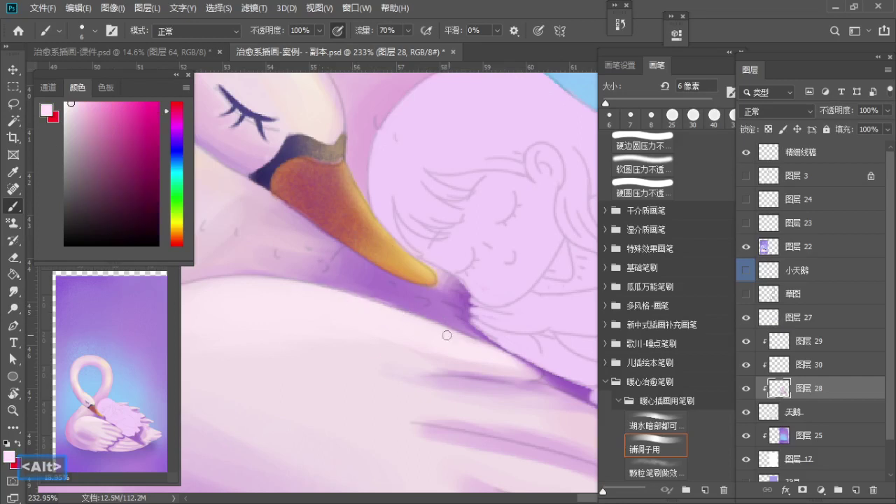
key(ctrl+z)
Step: Touch up the area between the neck's base and the wing's upper edge with sampled pinks at 10 px
key(z)
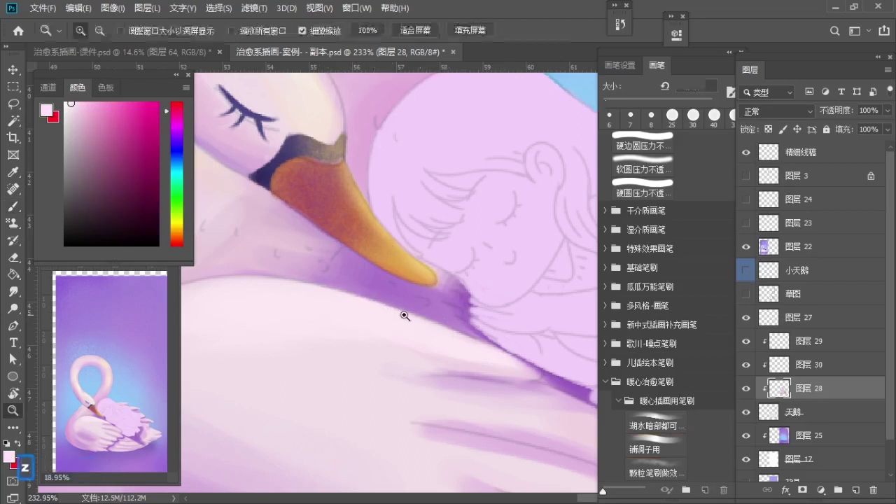
drag(402, 313, 387, 315)
mouse_move(403, 316)
mouse_down()
mouse_move(400, 276)
mouse_move(369, 281)
mouse_up()
key(z)
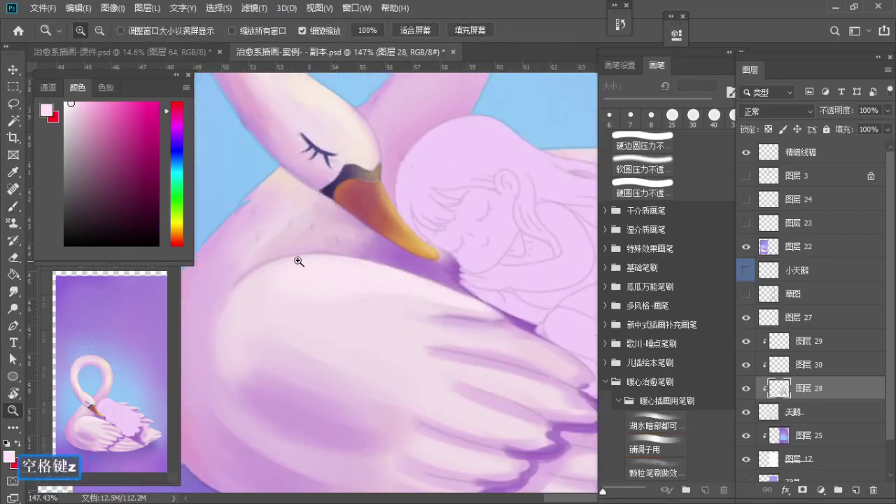
drag(311, 270, 302, 292)
drag(249, 255, 286, 256)
key(b)
key(s)
key(s)
key(s)
key(s)
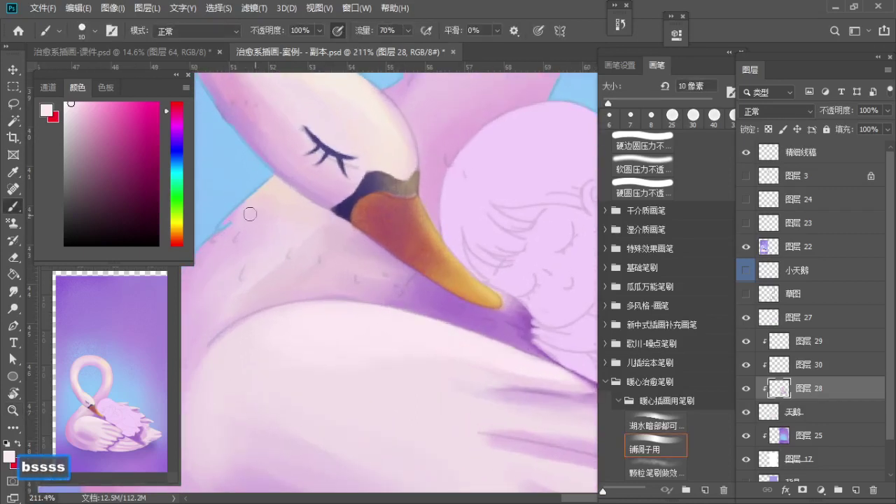
alt+click(273, 241)
key(ctrl+z)
mouse_move(282, 263)
mouse_down()
mouse_move(243, 292)
mouse_move(256, 264)
mouse_up()
alt+click(251, 327)
Step: Brighten the wing's rounded top with sampled pale pink at 45 px, undoing the last stroke
key(a)
key(z)
drag(371, 305, 317, 297)
drag(326, 296, 365, 309)
key(b)
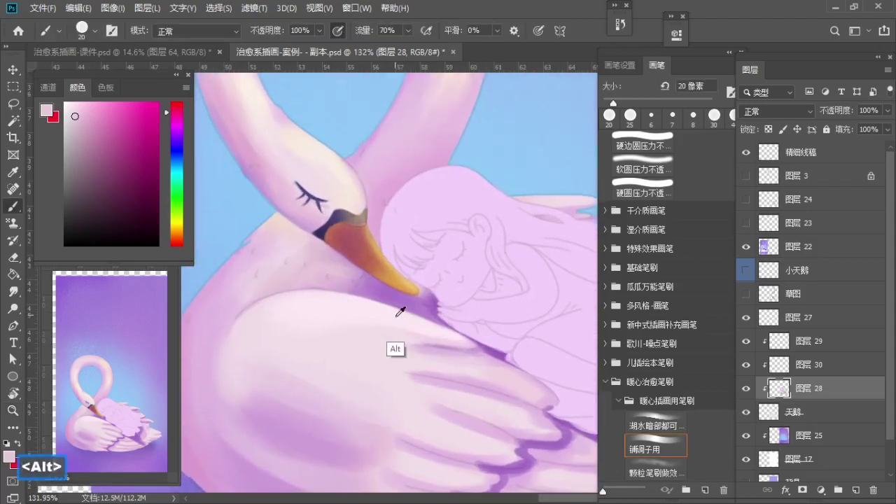
alt+click(393, 314)
key(s)
key(s)
key(s)
key(s)
drag(264, 329, 341, 322)
key(s)
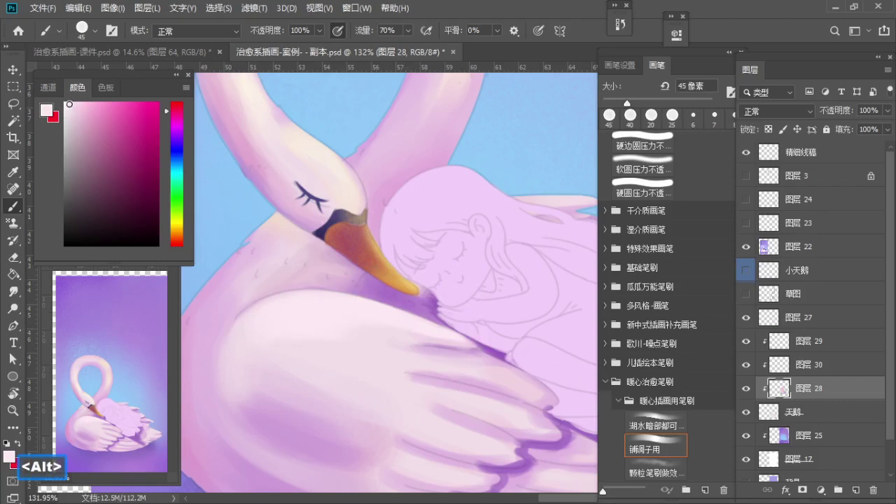
key(ctrl+z)
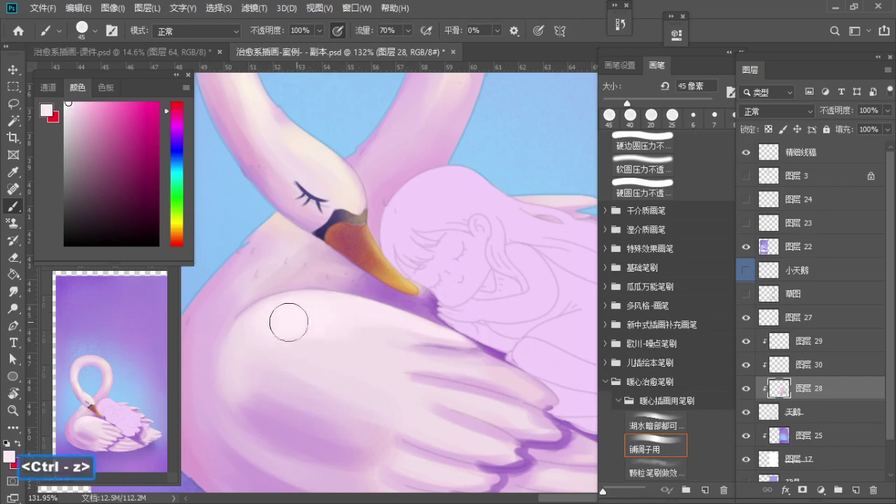
Step: Blend the wing top's highlight down towards the feathers with sampled pink at 30 px
key(a)
key(a)
alt+click(329, 353)
key(a)
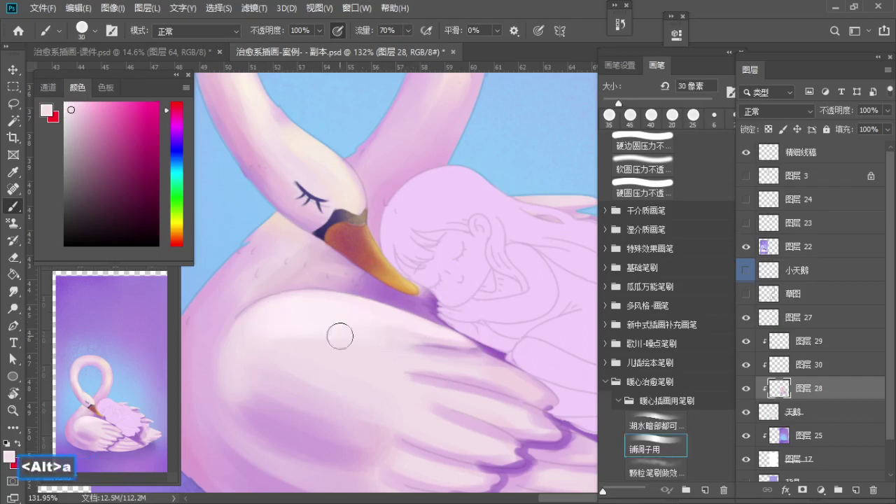
drag(340, 336, 399, 340)
mouse_move(405, 340)
mouse_down()
mouse_move(369, 350)
mouse_move(397, 326)
mouse_move(436, 331)
mouse_move(347, 320)
mouse_up()
Step: Smooth the wing's rounded top with sampled pale pinks, using the brush at up to 35 px
alt+click(327, 327)
key(a)
key(a)
key(z)
key(b)
key(z)
key(b)
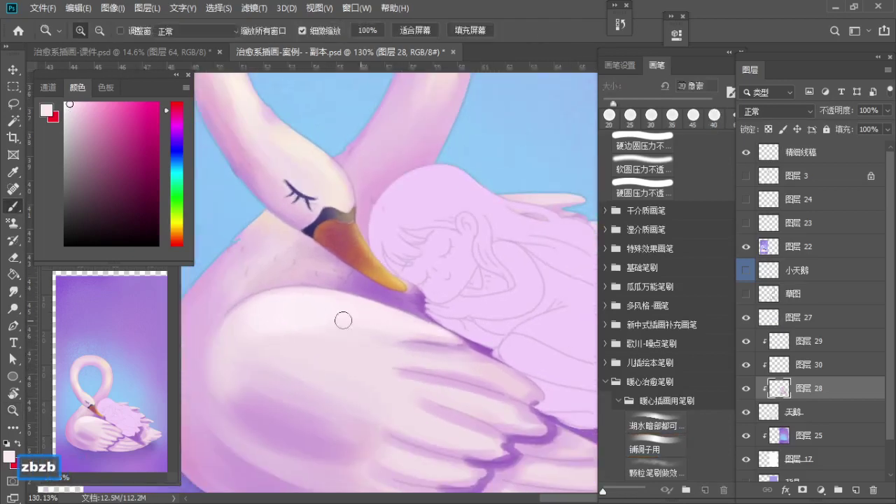
alt+click(285, 342)
key(s)
key(s)
alt+click(259, 325)
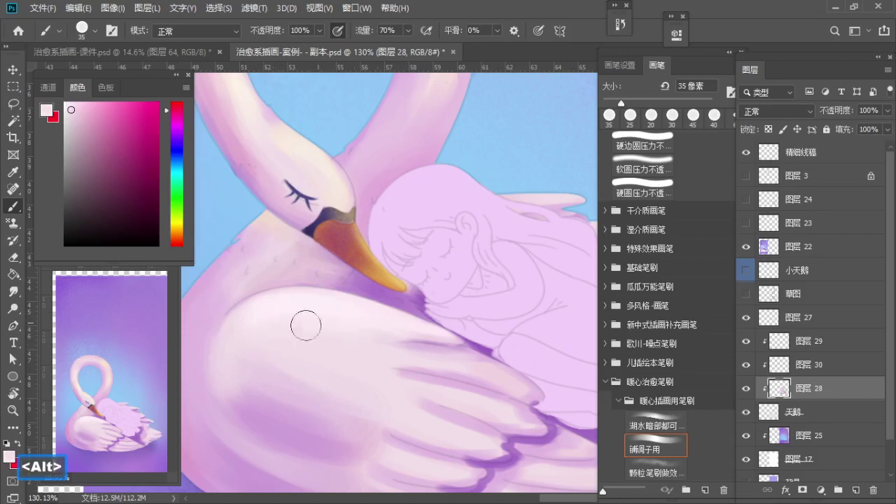
Step: Lighten the uppermost wing feather and soften the shadow beneath it with sampled pale pink, reducing the brush to 9 px
key(z)
drag(399, 309, 428, 317)
key(b)
key(a)
key(a)
key(a)
key(a)
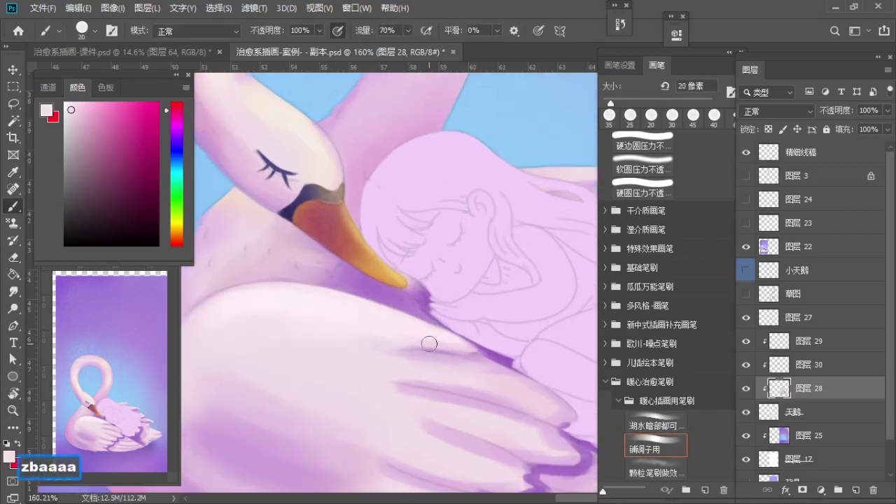
alt+click(426, 344)
key(a)
key(a)
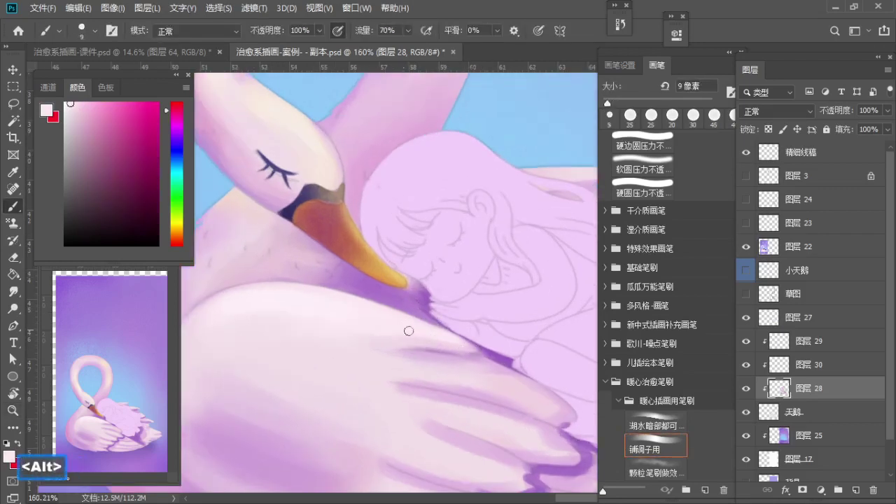
drag(462, 348, 420, 362)
Step: Refine the uppermost feather's edge against the violet gap with sampled violet and pale pink at 6 px, undoing a stroke
key(z)
drag(386, 334, 421, 340)
key(b)
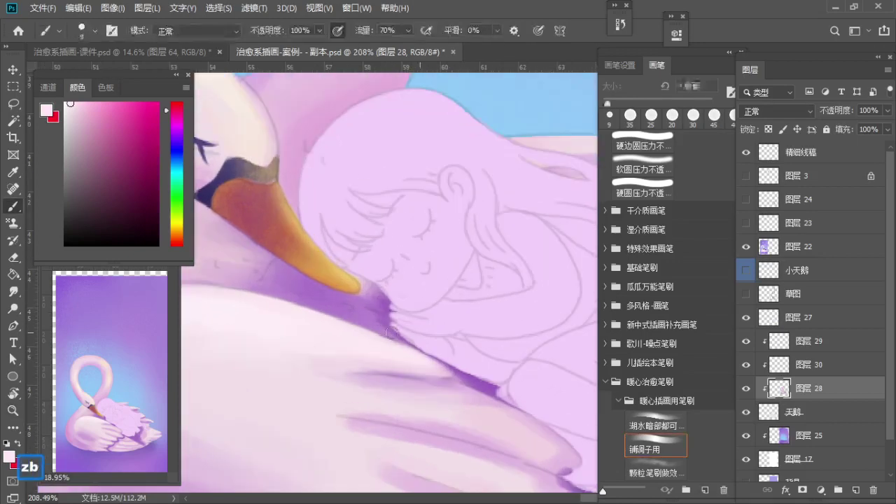
alt+click(370, 370)
key(a)
key(a)
key(a)
alt+click(381, 322)
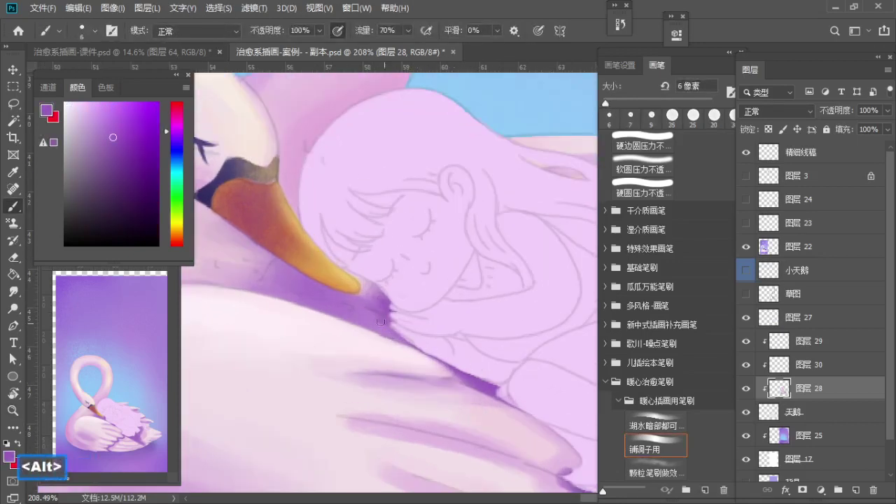
key(ctrl+z)
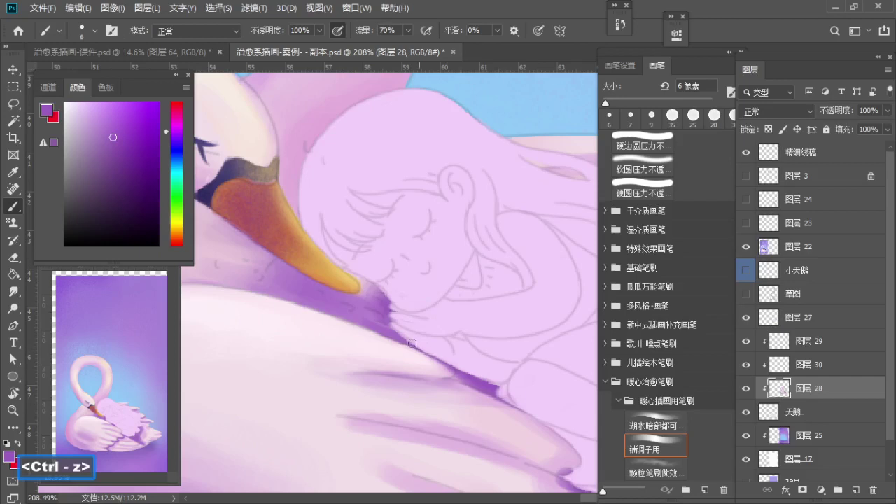
alt+click(345, 311)
alt+click(419, 398)
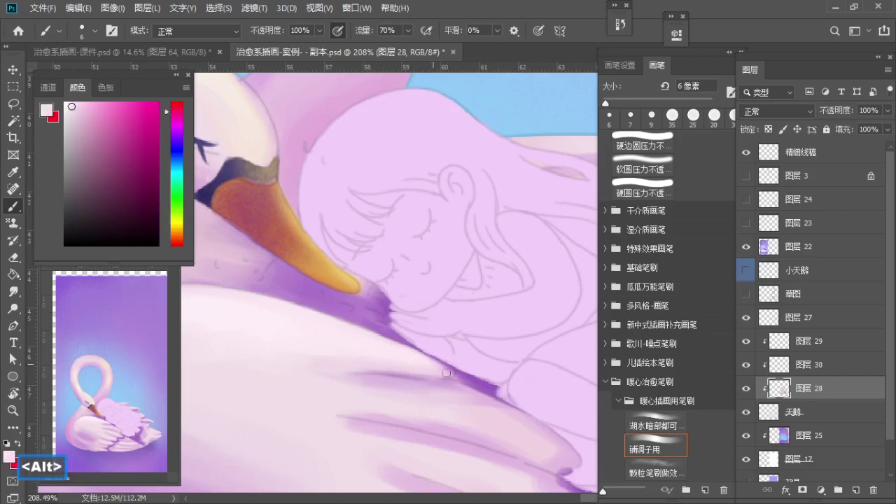
Step: Repaint the shadow line beneath the uppermost feather with sampled violet-pink at 7 px, undoing the unwanted stroke
key(z)
drag(428, 364, 360, 374)
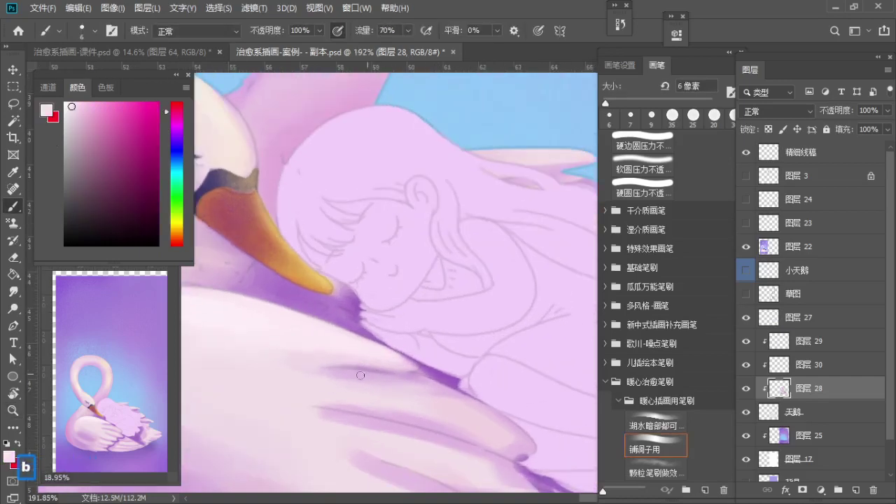
alt+click(324, 352)
alt+click(373, 373)
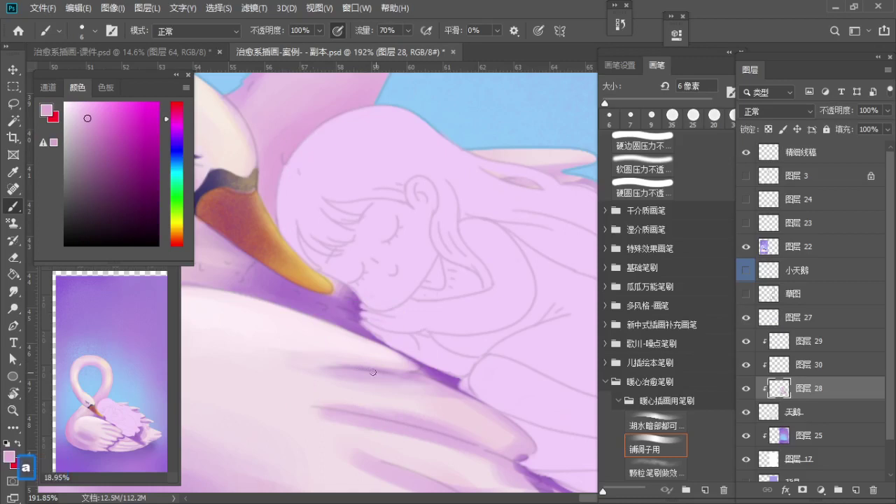
key(ctrl+z)
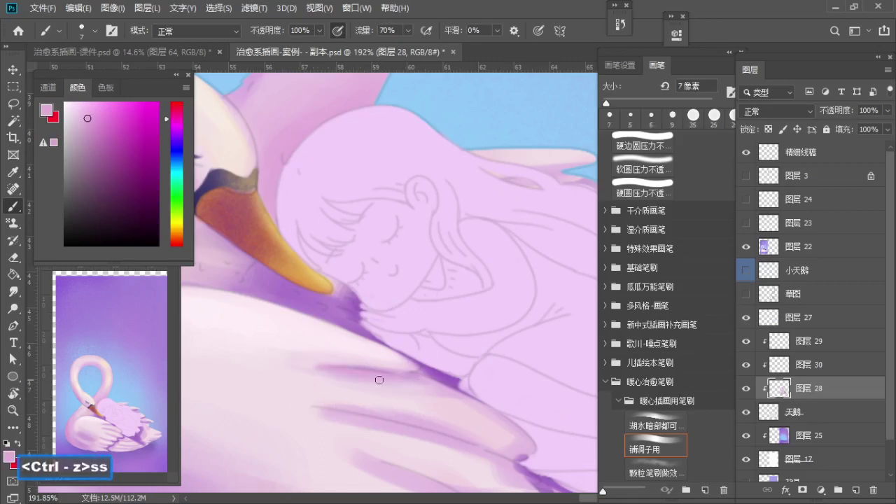
key(s)
Step: Blend the edges of the uppermost feather's shadow with sampled light and violet-pink tones at 9 to 10 px
alt+click(317, 379)
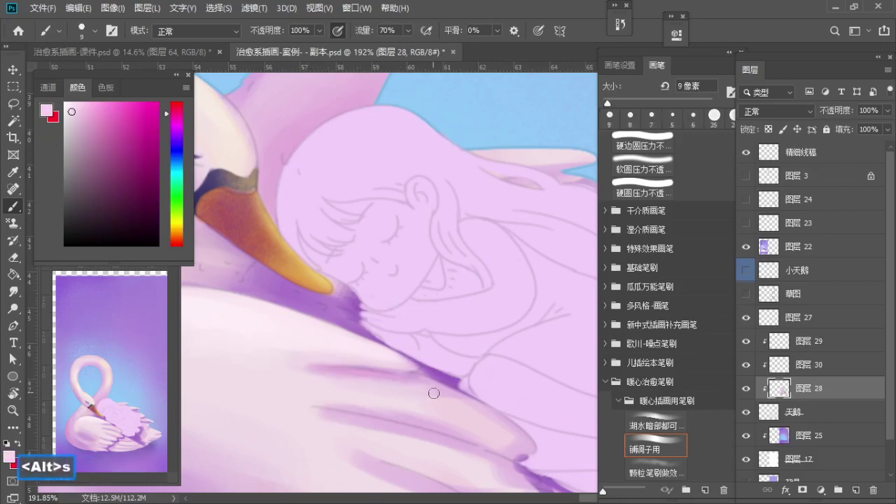
alt+click(350, 366)
key(s)
alt+click(335, 381)
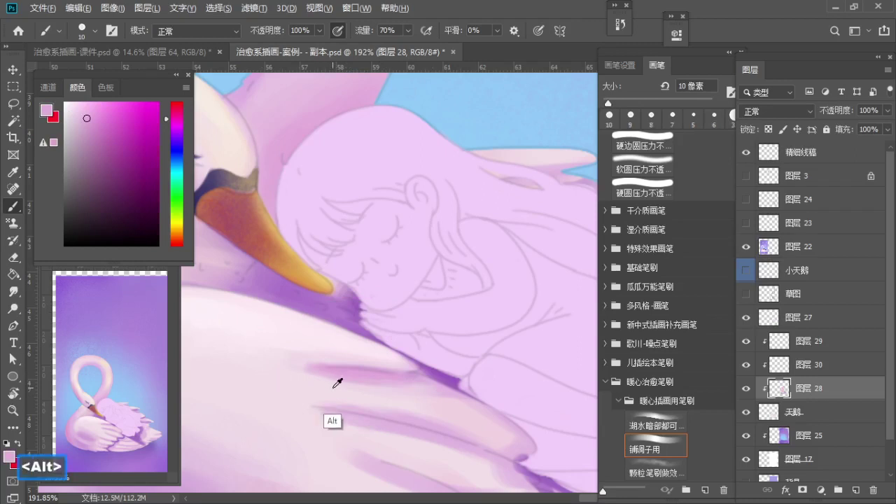
key(s)
alt+click(306, 353)
key(a)
key(a)
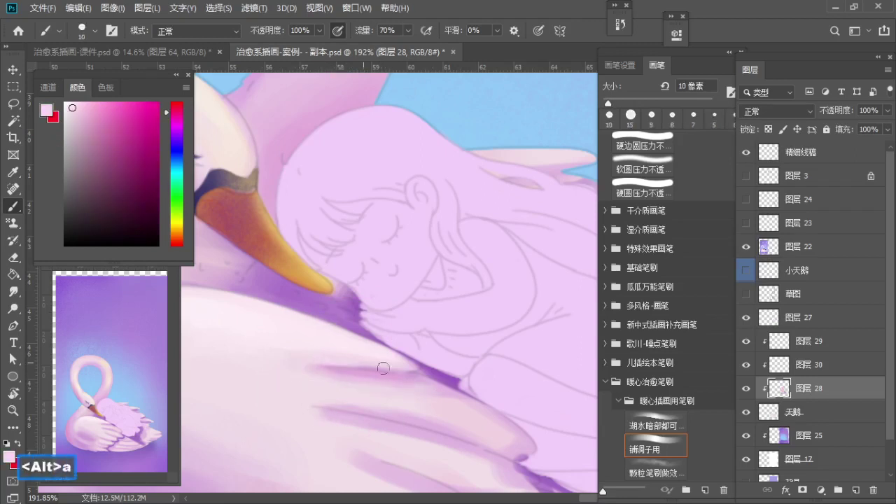
Step: Extend the uppermost feather's shadow into the wing with violet-pink at 8 px and soften around it with pale pink at 20 px
alt+click(291, 392)
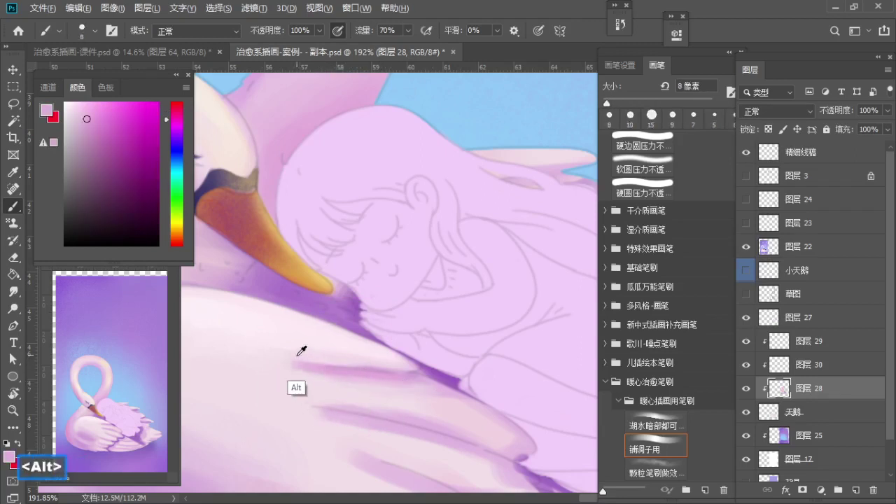
key(s)
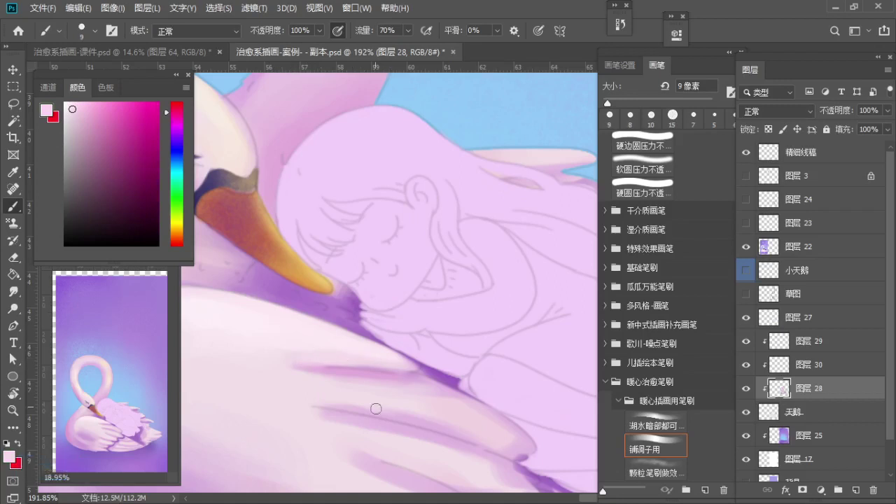
drag(336, 362, 369, 366)
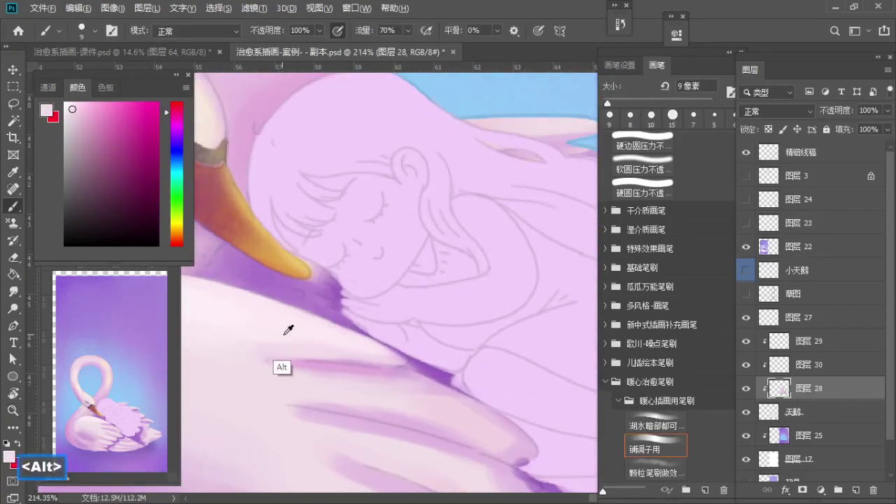
alt+click(287, 333)
key(s)
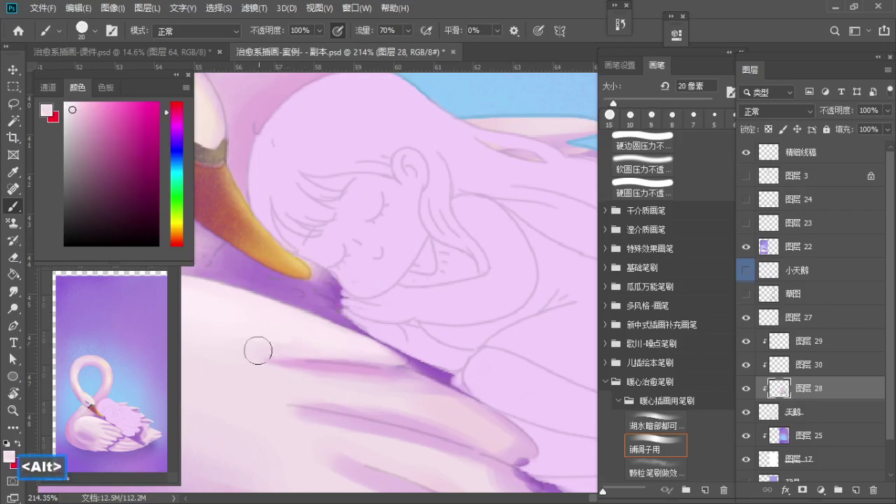
alt+click(344, 361)
key(a)
key(a)
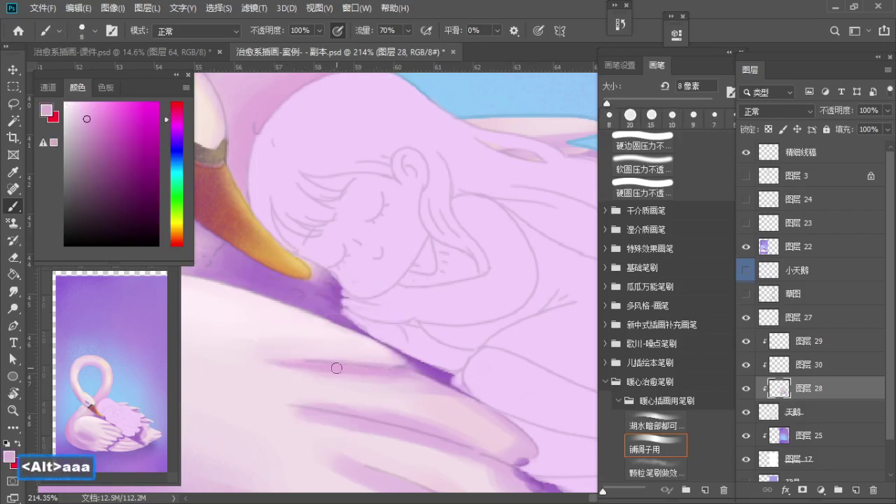
alt+click(385, 362)
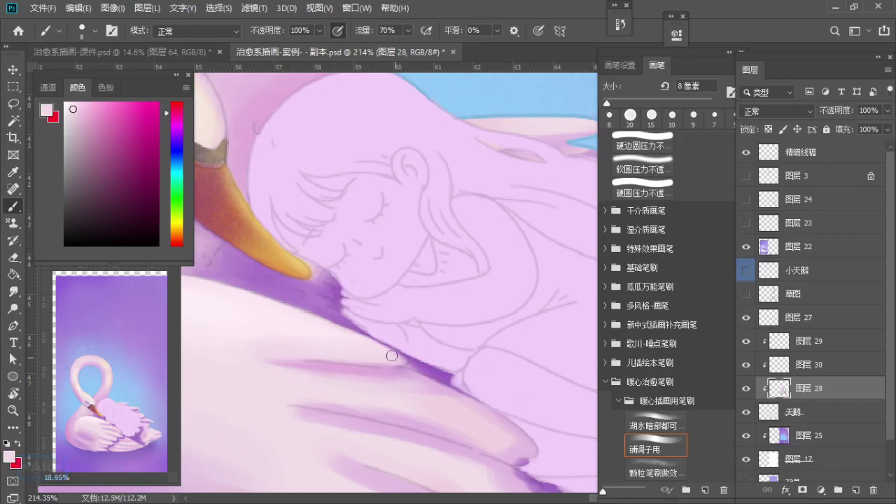
Step: Sharpen the uppermost feather's tip against the violet gap with sampled violet and pink at 4 to 5 px
mouse_move(398, 361)
mouse_down()
mouse_move(364, 362)
mouse_move(321, 298)
mouse_move(386, 305)
mouse_up()
alt+click(331, 274)
alt+click(389, 289)
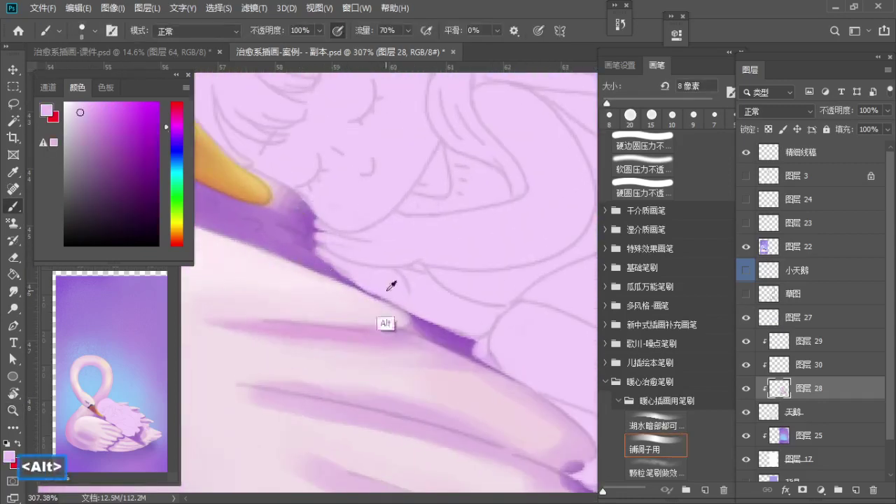
alt+click(423, 322)
key(a)
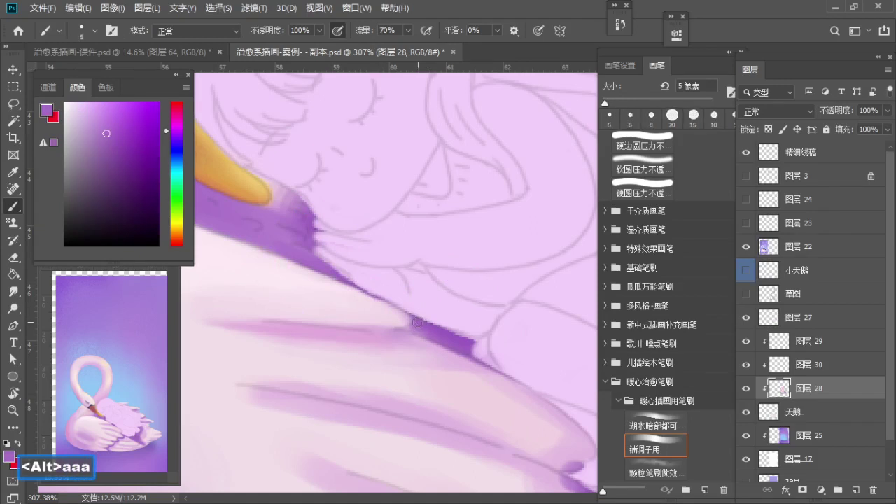
key(a)
drag(422, 325, 436, 326)
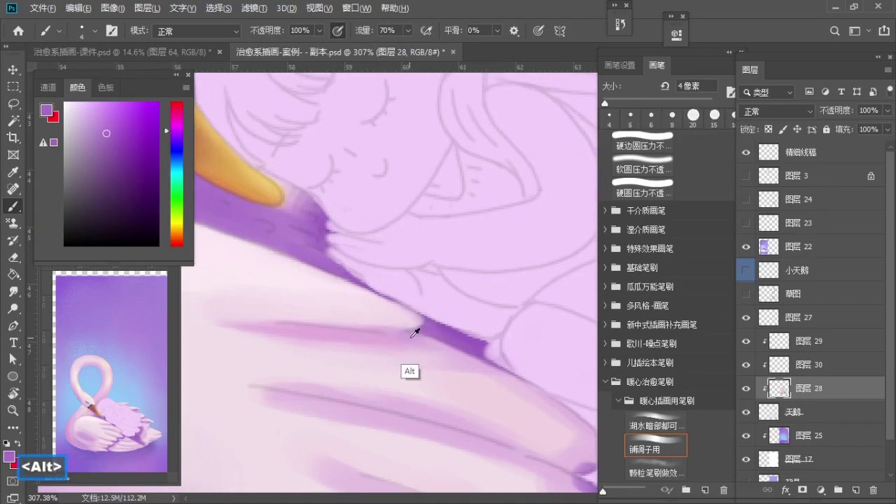
alt+click(424, 336)
alt+click(406, 323)
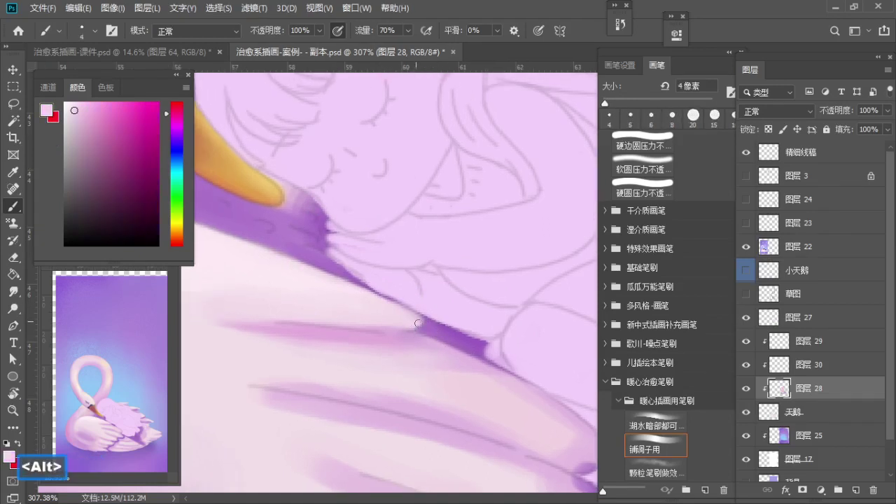
Step: Shade the area between the uppermost and second feathers with sampled violet-pink at 9 to 10 px
mouse_move(418, 322)
mouse_down()
mouse_move(374, 322)
mouse_move(395, 332)
mouse_move(366, 334)
mouse_up()
alt+click(350, 337)
alt+click(324, 307)
key(s)
key(s)
drag(318, 308, 336, 314)
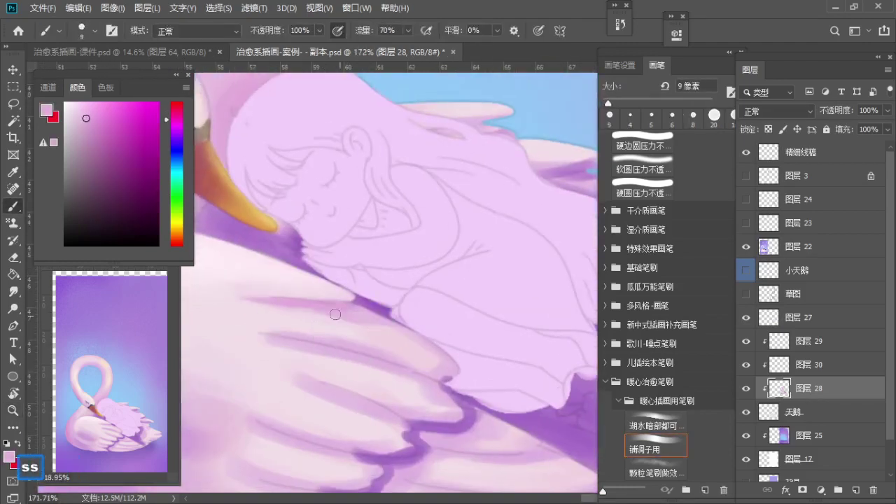
key(s)
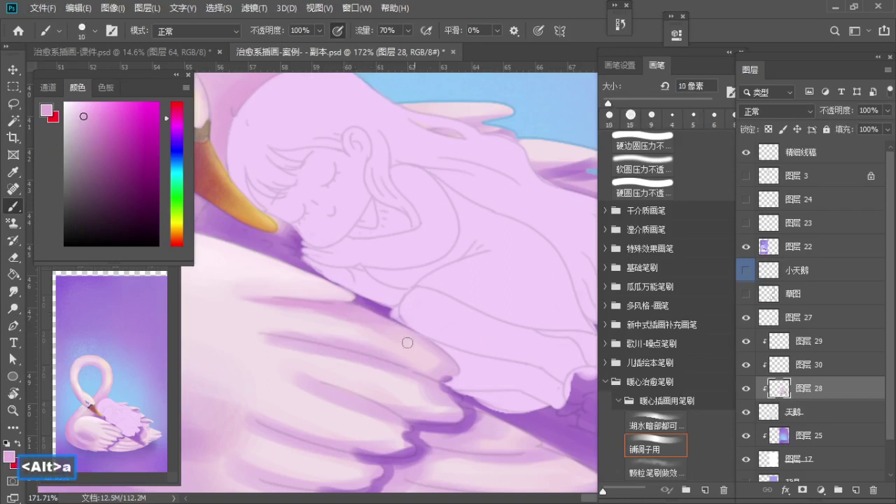
Step: Brighten the second feather with pale pink and cream sampled from the swan's head at 15 to 20 px
alt+click(370, 310)
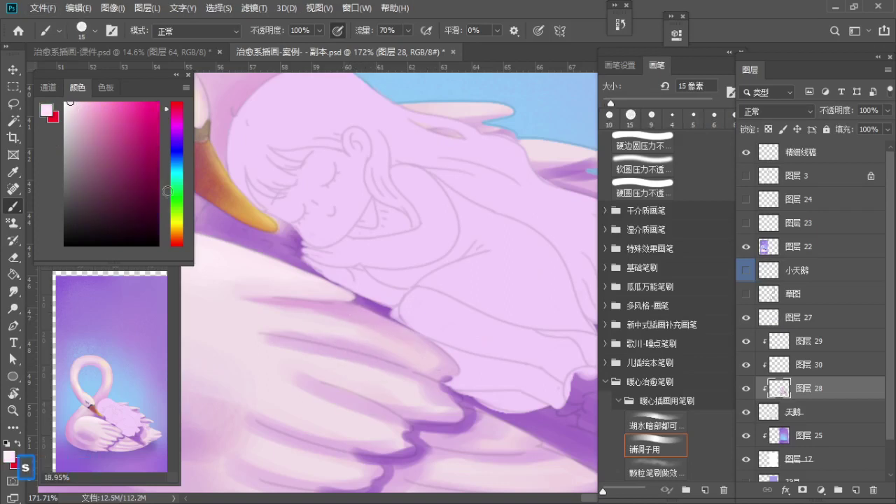
key(z)
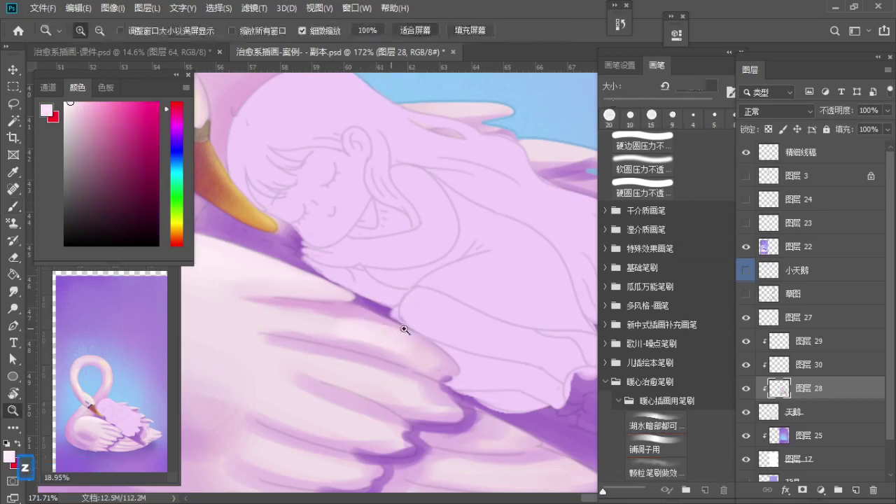
drag(404, 329, 351, 312)
drag(351, 313, 440, 361)
key(b)
alt+click(276, 174)
key(z)
key(b)
key(a)
key(s)
key(a)
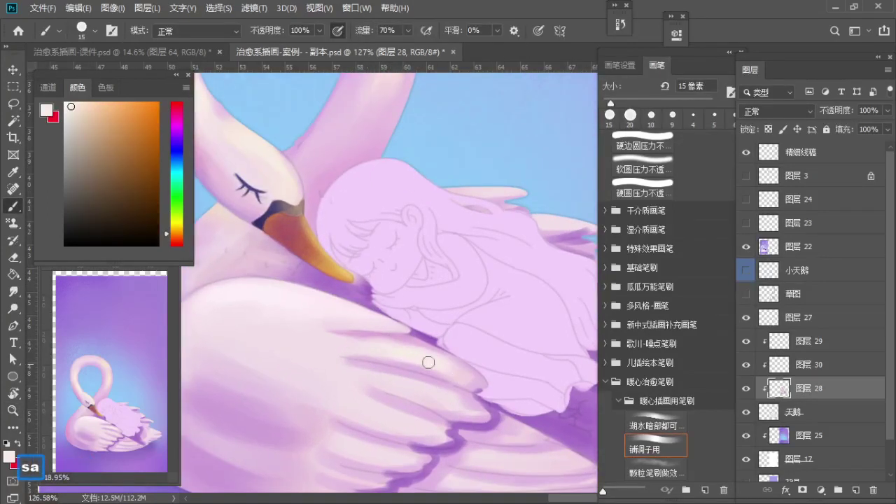
alt+click(372, 347)
key(s)
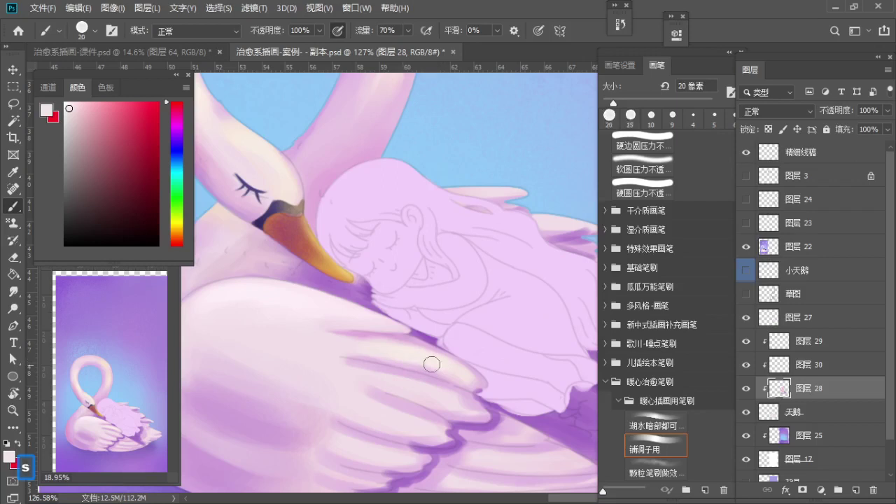
Step: Define the shadow beneath the second feather with sampled violet-pink at 7 px and soften it with pale pink at 9 px
key(z)
mouse_move(432, 364)
mouse_down()
mouse_move(367, 337)
mouse_move(380, 350)
mouse_up()
key(b)
key(a)
key(a)
alt+click(322, 309)
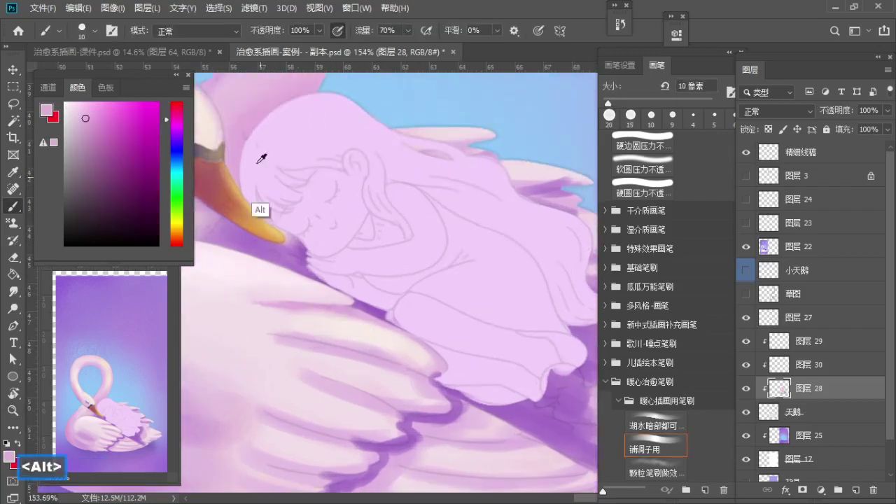
key(a)
key(a)
key(a)
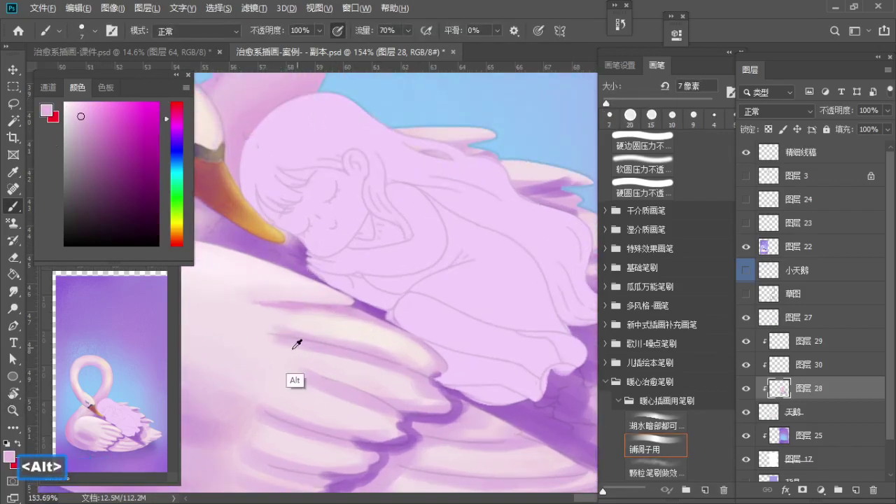
alt+click(297, 343)
key(s)
key(s)
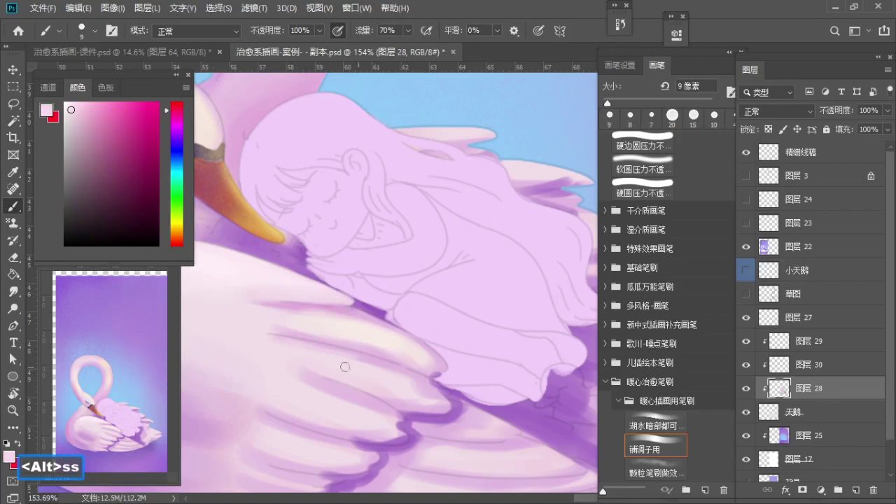
Step: Blend the second feather's base into the wing with sampled pale pink at 10 px, undoing unwanted strokes
key(space)
mouse_move(320, 342)
mouse_down()
mouse_move(314, 306)
mouse_move(285, 298)
mouse_move(306, 300)
mouse_move(279, 308)
mouse_move(308, 312)
mouse_up()
key(z)
click(311, 285)
key(ctrl+z)
key(z)
key(space)
key(b)
alt+click(256, 301)
key([)
key([)
key(ctrl+z)
alt+click(249, 303)
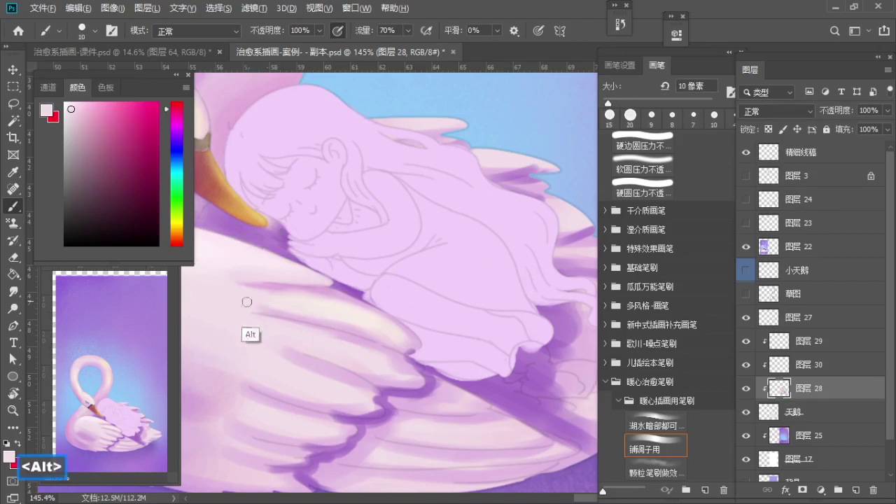
Step: Refine the second feather's lower shadow with violet-pink at 9 px and blend it with pale pink at 15 px, undoing a stroke
drag(244, 303, 332, 307)
key(z)
key(b)
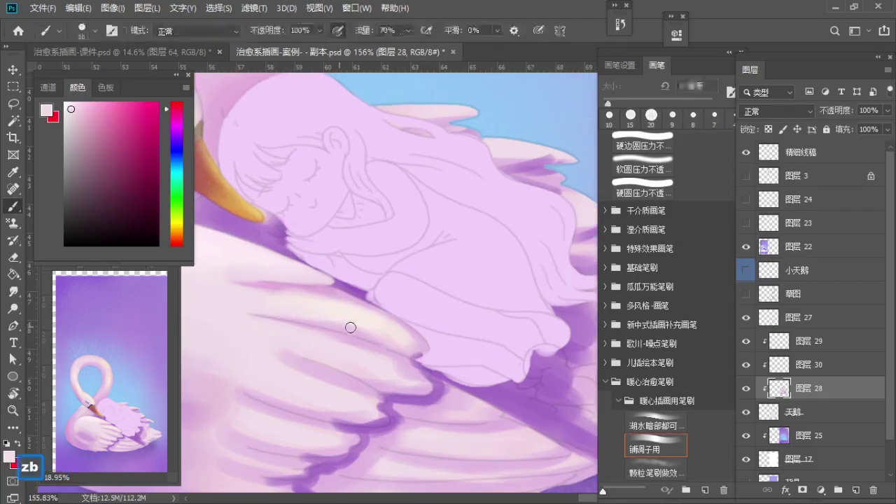
alt+click(287, 325)
key(a)
key(ctrl+z)
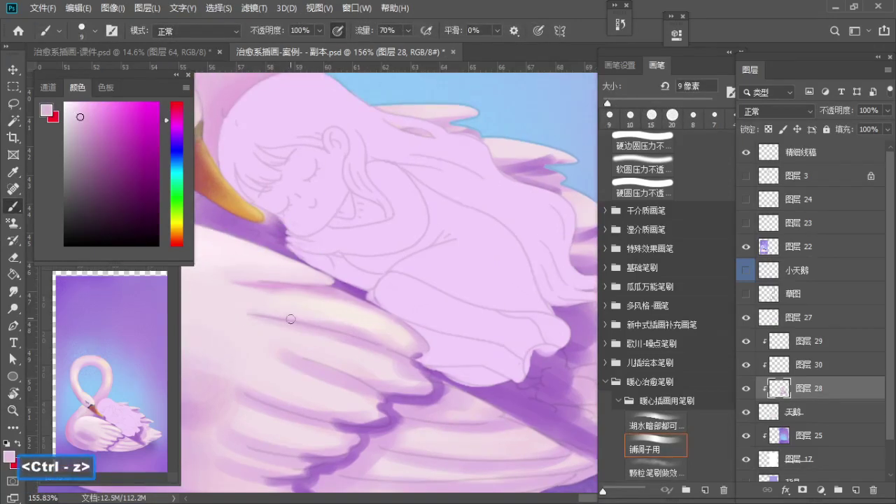
alt+click(290, 319)
alt+click(254, 339)
key(s)
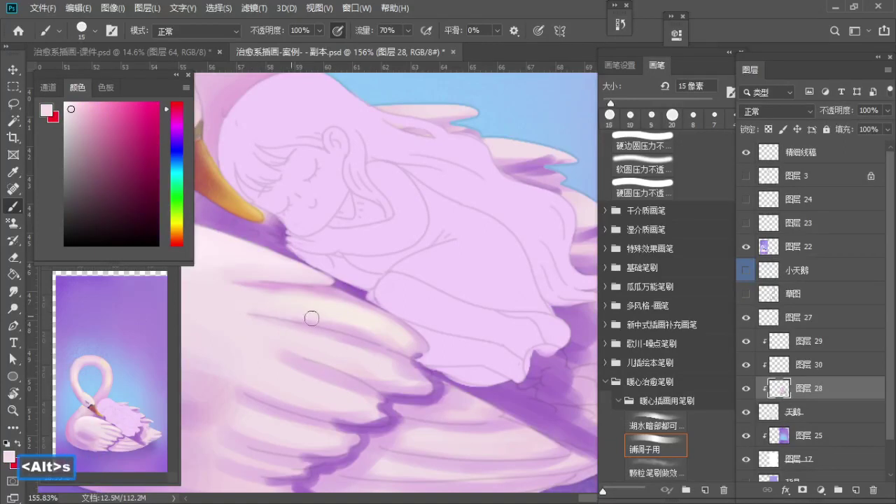
Step: Shade the underside of the second feather near its tip with sampled violet-pink at 10 px
drag(391, 334, 364, 324)
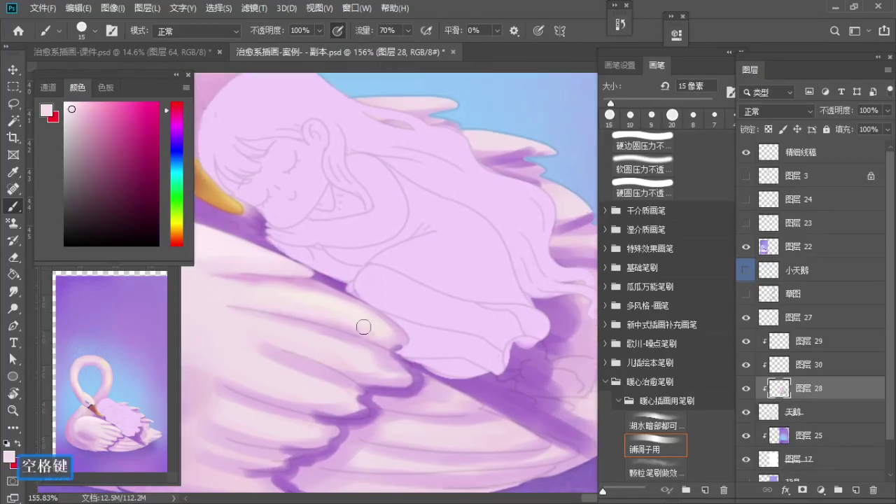
key(bracketleft)
alt+click(352, 335)
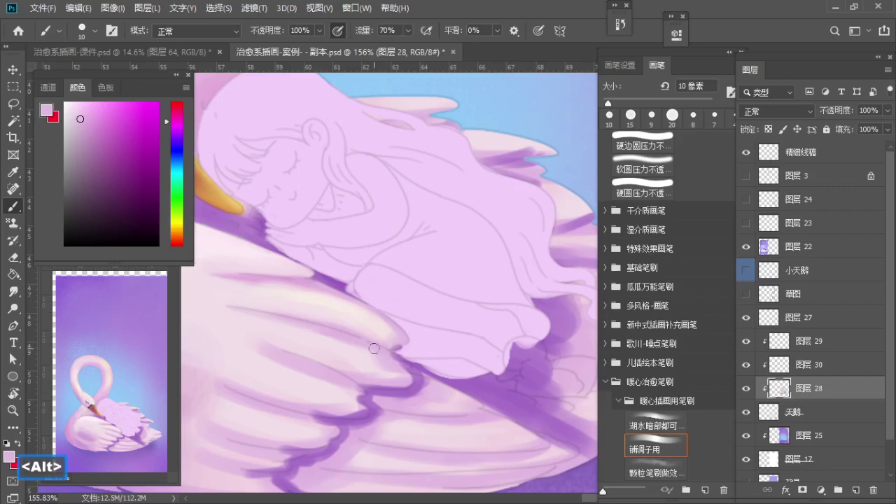
Step: Refine the shadow edge beneath the second wing feather's tip with a sampled purple and a 5 px brush
key(z)
drag(381, 332, 389, 340)
key(b)
alt+click(404, 356)
key(a)
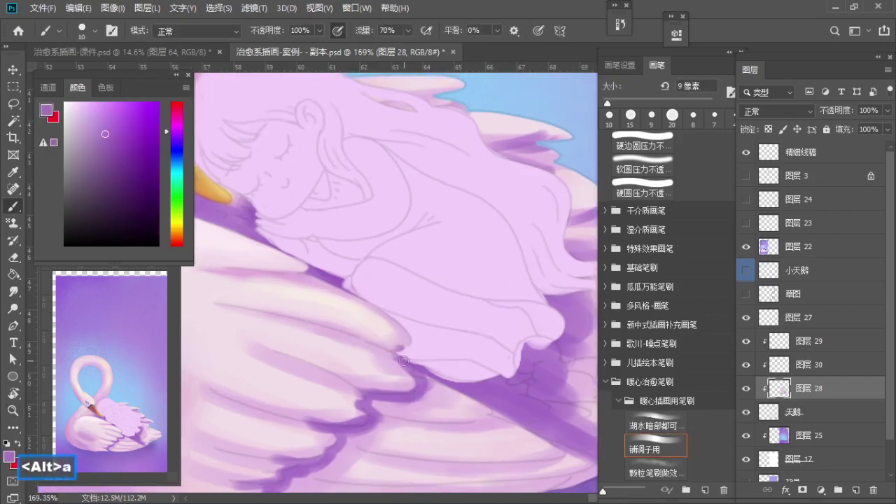
scroll(440, 375, up, 1)
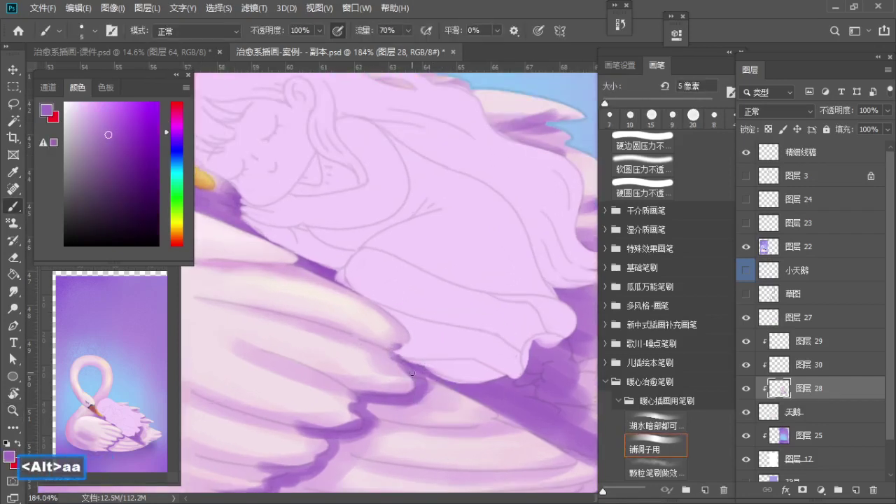
mouse_move(411, 373)
mouse_down()
mouse_move(451, 376)
mouse_move(332, 340)
mouse_up()
Step: Blend the lower edge of the second feather's tip with a sampled light pink-purple and a 7 px brush
key(z)
key(b)
alt+click(388, 359)
key(s)
key(b)
key(z)
key(b)
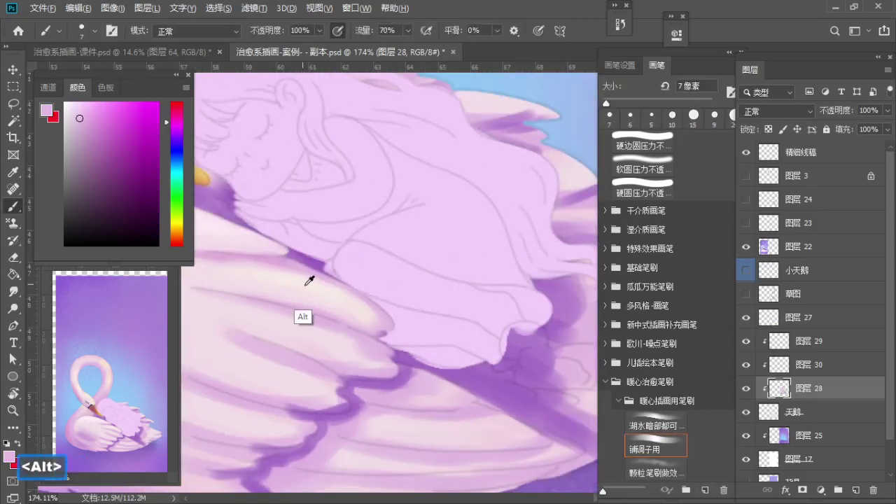
Step: Brighten the second feather's tip with a sampled pale pink and a 20 px brush
alt+click(305, 284)
key(s)
key(s)
key(s)
key(s)
key(s)
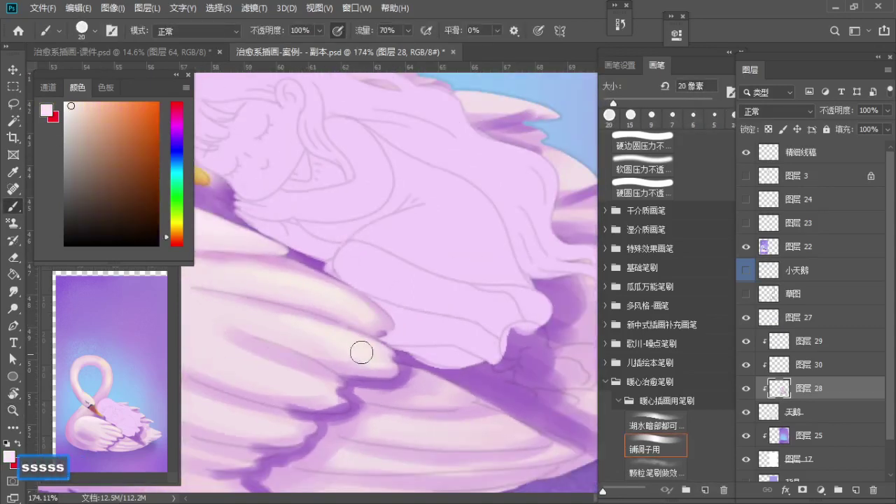
key(s)
Step: Smooth the upper surface of the second and third feathers with sampled off-whites and a 15 to 20 px brush
key(space)
drag(314, 323, 364, 340)
key(a)
key(a)
alt+click(265, 319)
drag(273, 320, 388, 343)
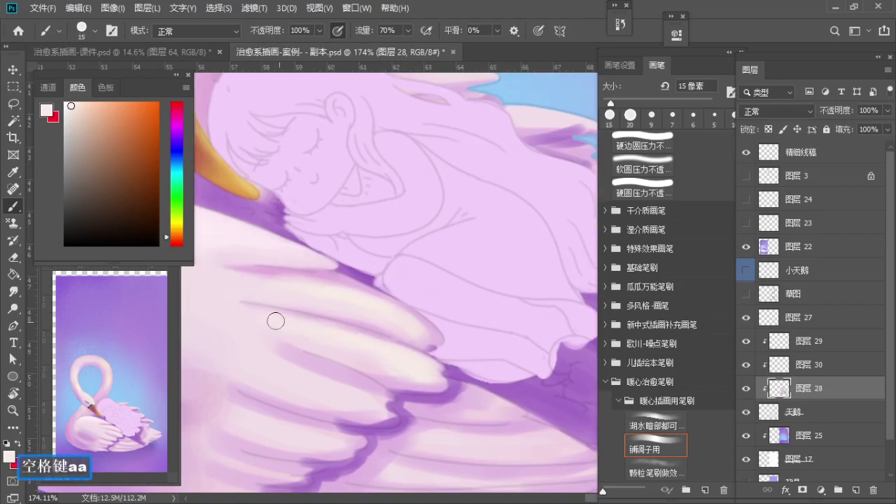
alt+click(319, 348)
key(s)
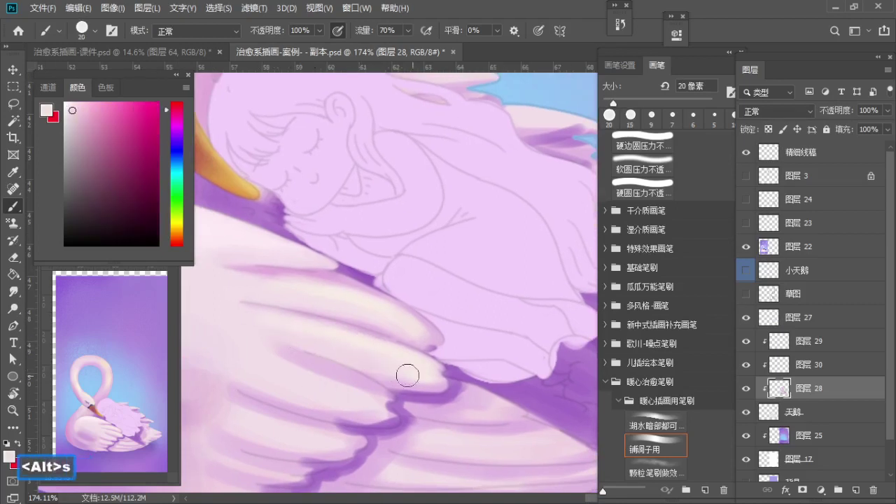
Step: Shade the gap between the second and third feathers with sampled mauve and pink tones and a 10 px brush
alt+click(380, 376)
key(a)
alt+click(425, 385)
key(a)
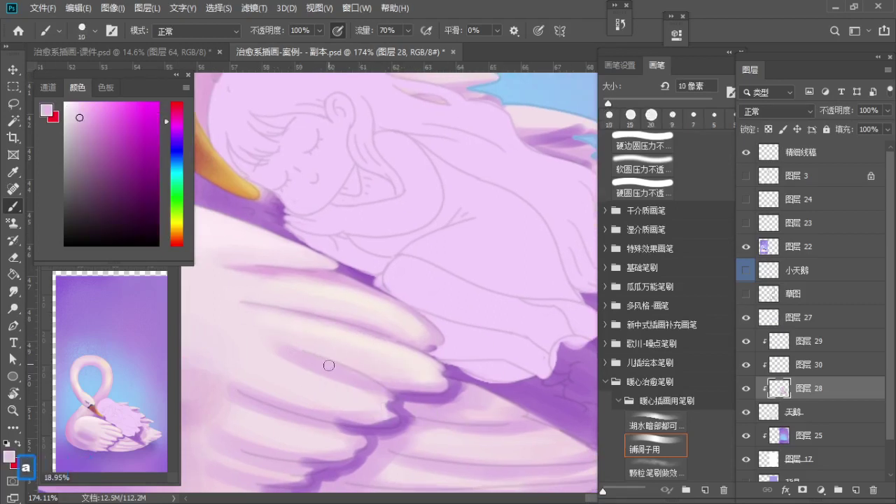
alt+click(327, 353)
key(s)
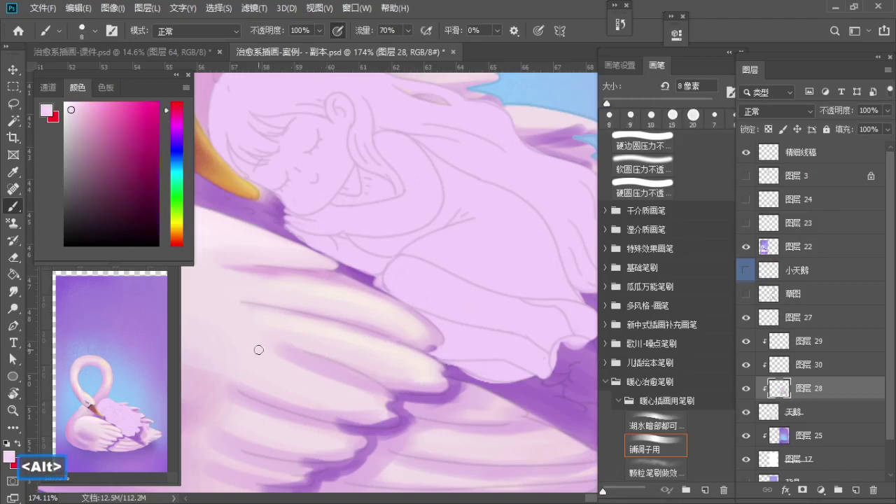
alt+click(347, 294)
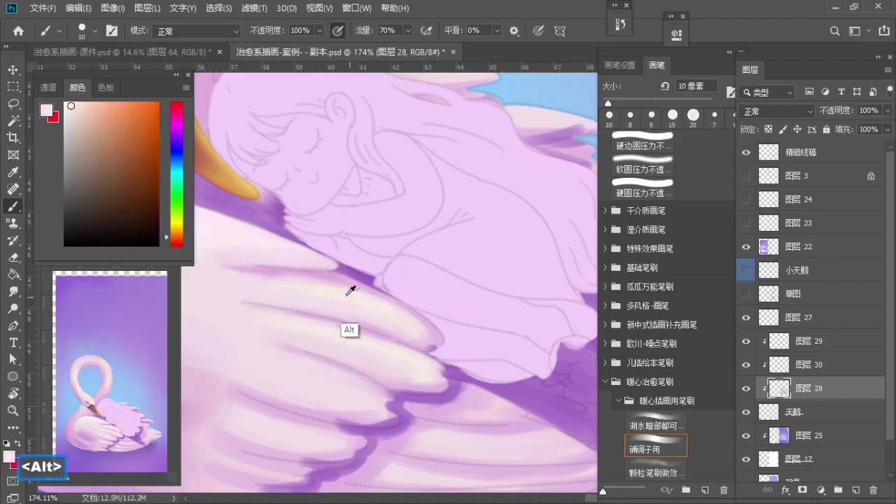
Step: Tint the upper part of the third feather with a warm beige-pink, undoing the first stroke and repainting it
click(86, 114)
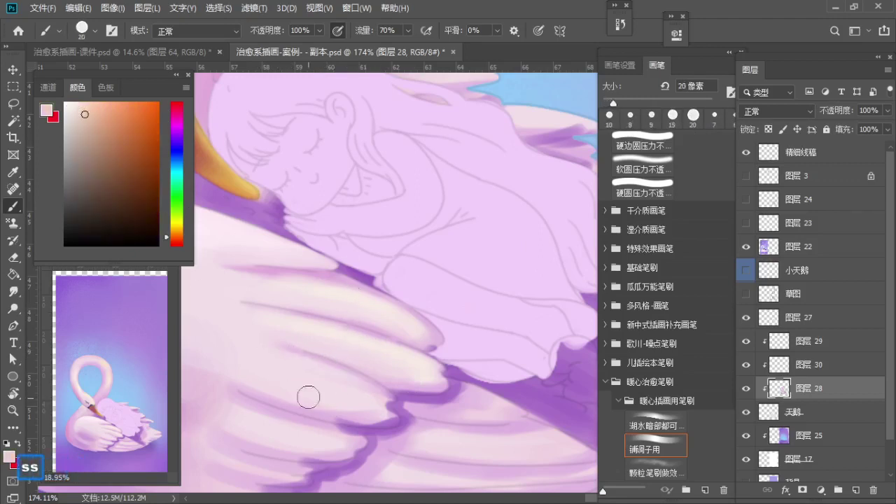
key(s)
drag(270, 370, 323, 386)
key(a)
key(ctrl+z)
mouse_move(263, 358)
mouse_down()
mouse_move(364, 397)
mouse_move(376, 370)
mouse_move(348, 363)
mouse_up()
Step: Paint a soft highlight over the third feather with a sampled off-white and a 25 px brush
key(space)
alt+click(262, 338)
alt+click(418, 301)
key(a)
key(a)
key(s)
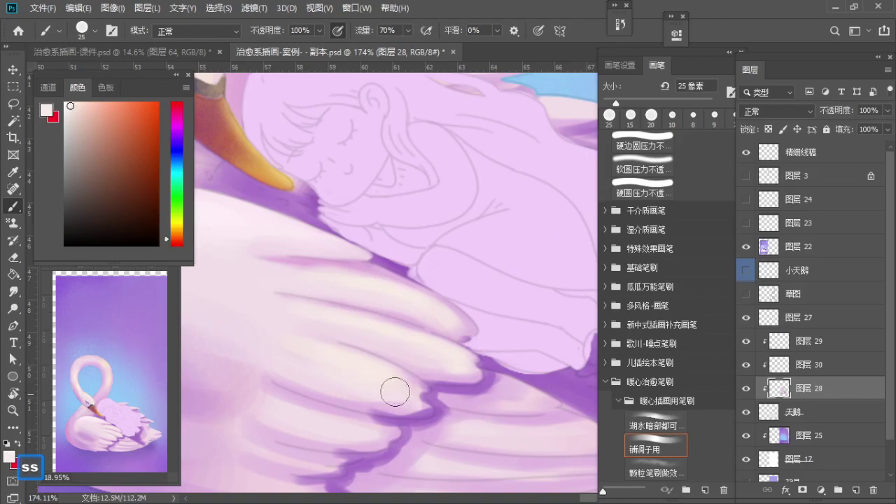
key(space)
drag(392, 390, 343, 356)
Step: Shape the third feather's tip with a smaller brush and a colour sampled beside it
key(bracketleft)
key(bracketleft)
key(bracketleft)
key(bracketleft)
key(ctrl+space)
mouse_move(385, 338)
mouse_down()
mouse_move(416, 364)
mouse_move(402, 388)
mouse_move(420, 402)
mouse_move(440, 398)
mouse_move(380, 371)
mouse_up()
alt+click(401, 394)
key(a)
key(s)
Step: Soften the shadow beside the third feather's tip with a sampled light purple and a 15 px brush, undoing the last stroke
key(s)
alt+click(454, 400)
key(s)
key(s)
key(s)
key(ctrl+z)
key(space)
key(bracketleft)
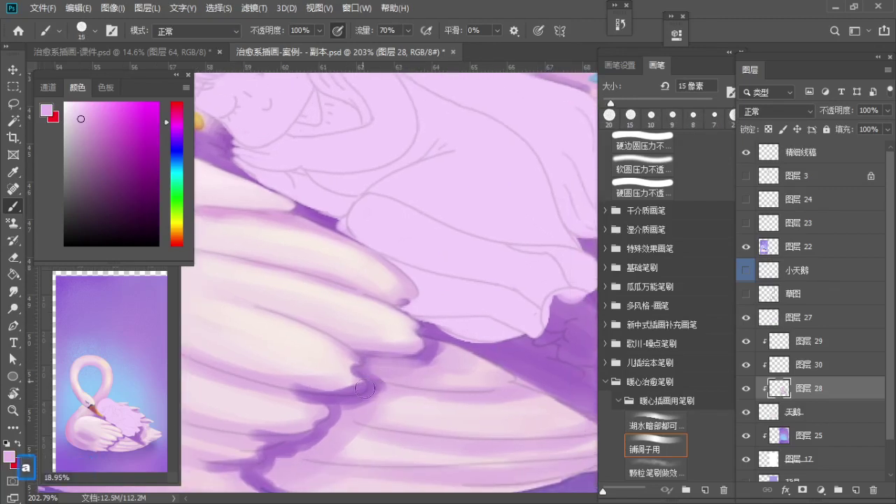
Step: Tidy the third feather's lower edge using sampled purple at 9 px and sampled pink-purple at 8 px
alt+click(377, 373)
key(bracketleft)
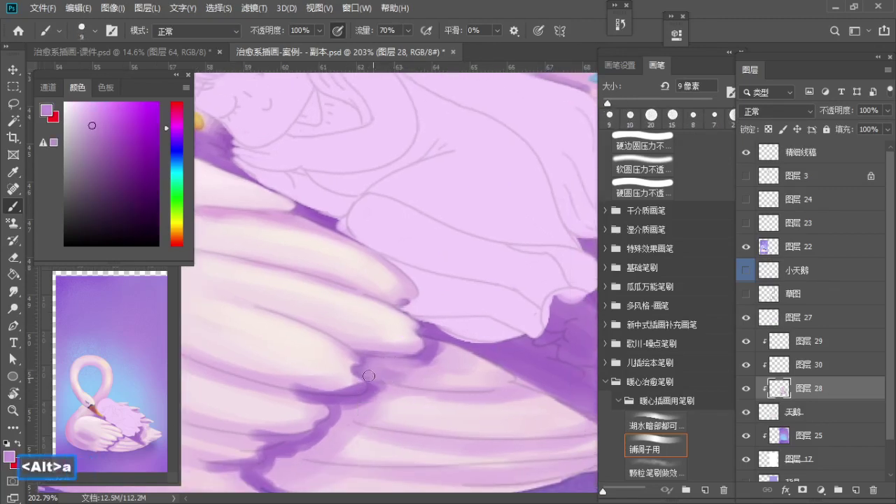
alt+click(294, 392)
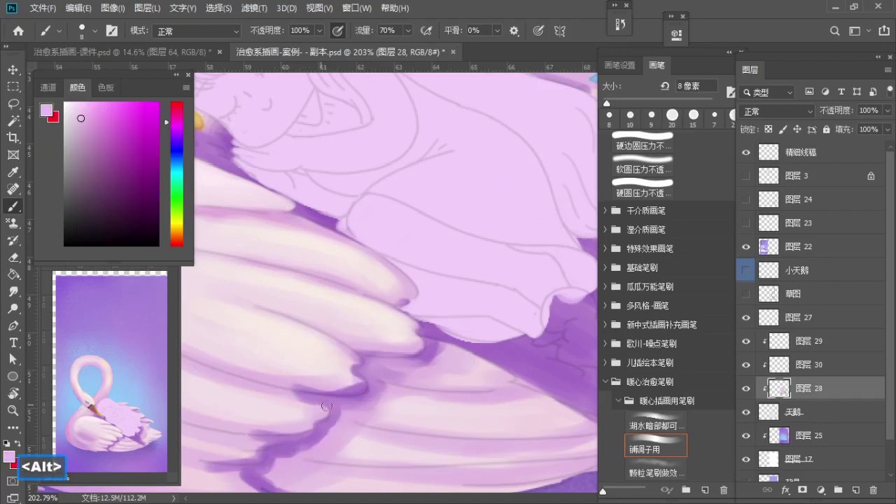
alt+click(288, 380)
key(s)
drag(291, 383, 334, 390)
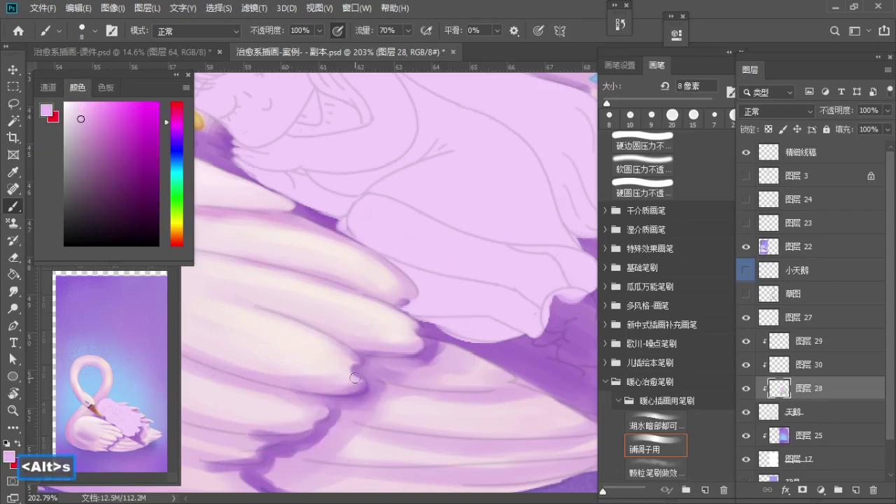
Step: Refine the second feather's lower edge with a sampled mauve and a 6 px brush
key(bracketleft)
key(bracketleft)
alt+click(410, 358)
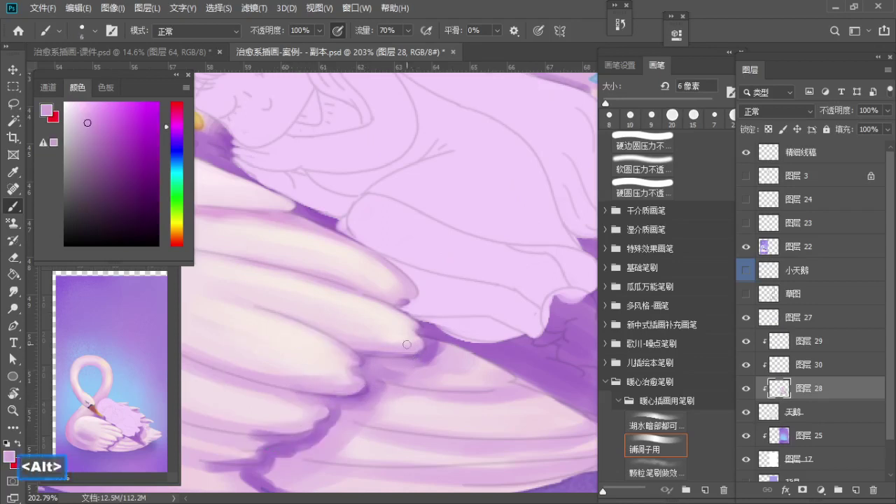
Step: Add light-blue reflected highlights along the second feather's upper tip with a 3 to 4 px brush, undoing unwanted strokes
alt+click(140, 394)
key(ctrl+z)
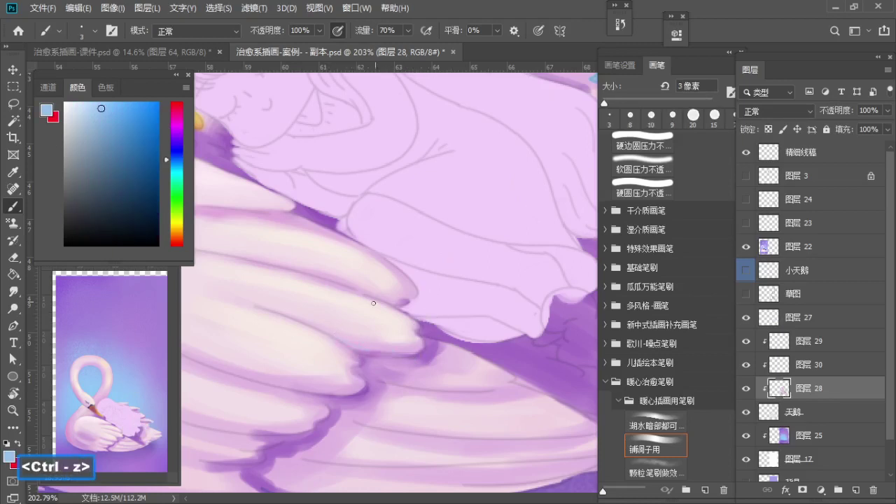
click(84, 103)
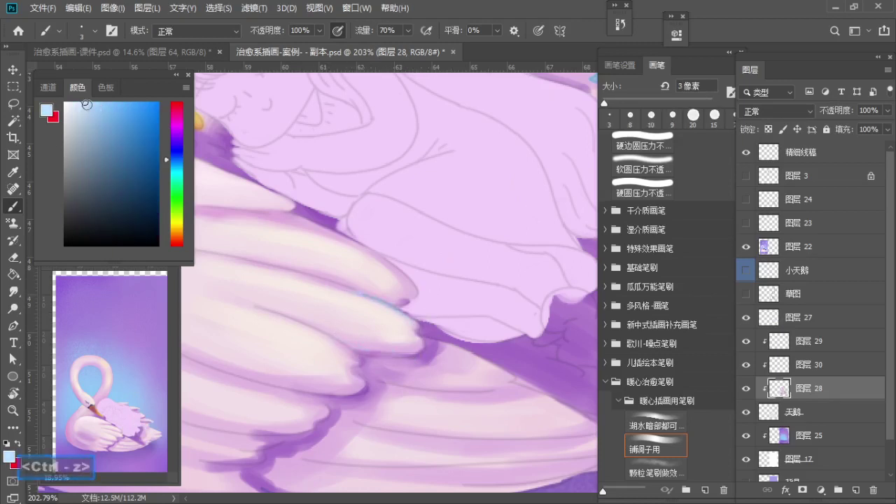
key(bracketright)
mouse_move(344, 290)
mouse_down()
mouse_move(408, 321)
mouse_move(367, 300)
mouse_move(412, 294)
mouse_move(394, 276)
mouse_up()
key(ctrl+z)
key(ctrl+z)
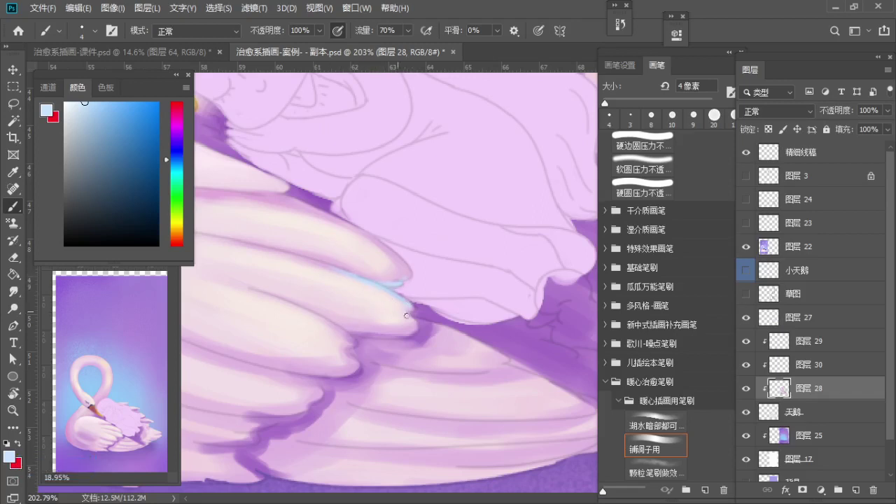
key(ctrl+z)
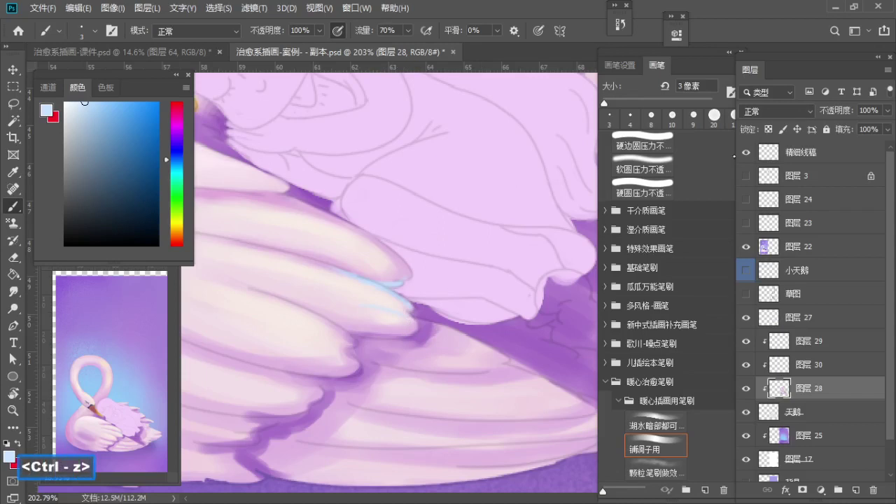
Step: Review the whole swan with the 精细线稿 line-art layer hidden, and show that layer again
key(z)
drag(420, 311, 378, 293)
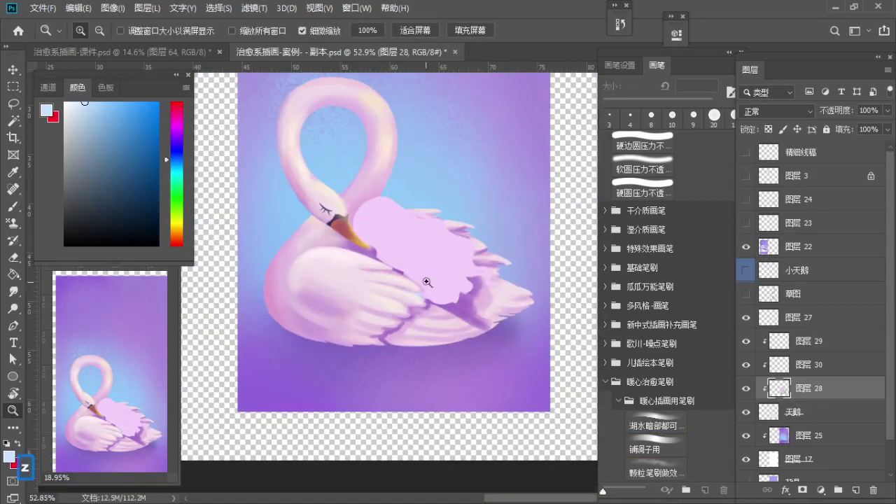
drag(372, 260, 473, 300)
key(space)
mouse_move(474, 304)
mouse_down()
mouse_move(394, 278)
mouse_move(376, 311)
mouse_move(416, 316)
mouse_move(398, 344)
mouse_up()
key(b)
click(747, 152)
Step: Rework the shadow beneath the second feather's tip with purple tones sampled beside it
alt+click(453, 366)
key(s)
key(s)
mouse_move(444, 363)
mouse_down()
mouse_move(454, 370)
mouse_move(465, 354)
mouse_up()
key(s)
key(s)
key(z)
alt+click(465, 353)
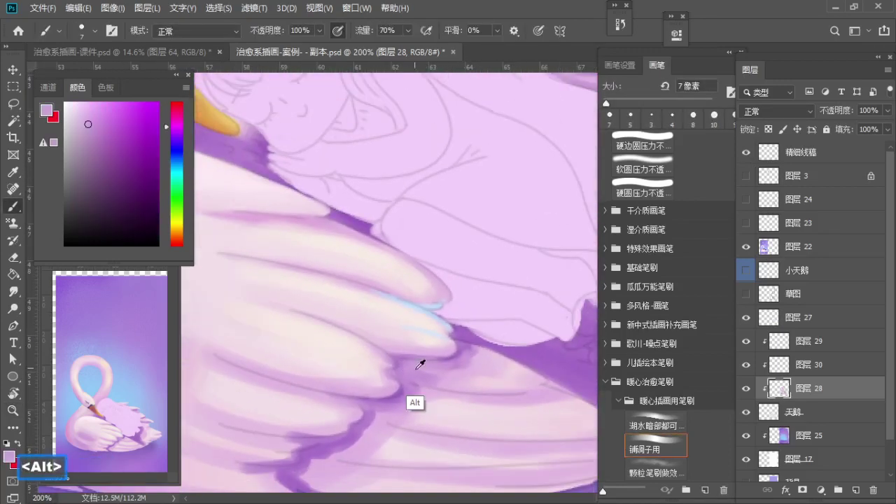
Step: Blend the second feather's shadow onto the feather below with sampled purple and pink tones, undoing the last stroke
key(bracketright)
key(bracketright)
alt+click(462, 357)
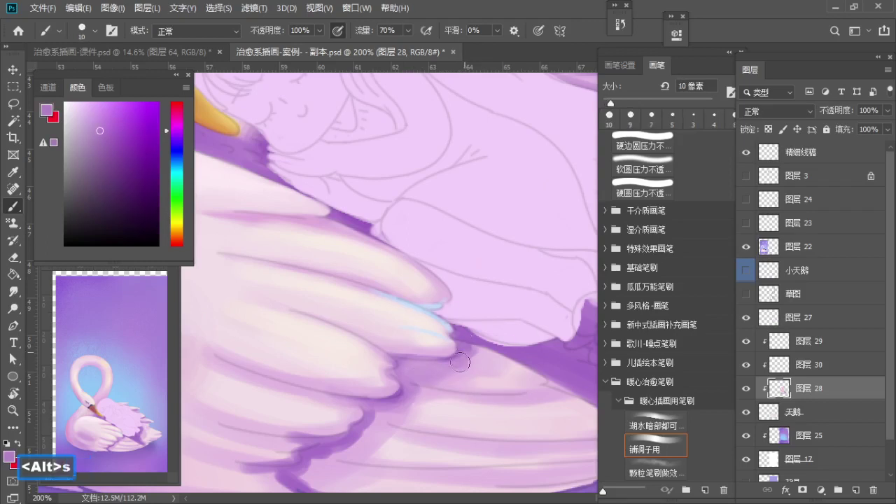
alt+click(477, 359)
key(bracketright)
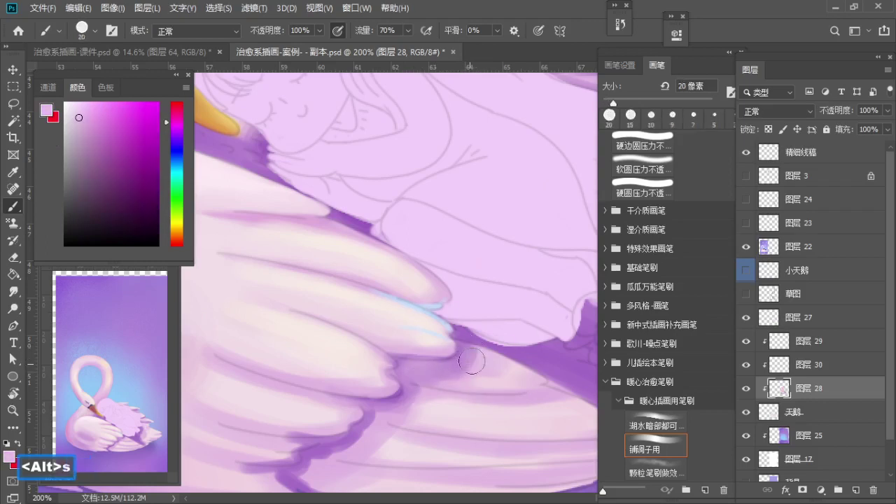
key(ctrl+z)
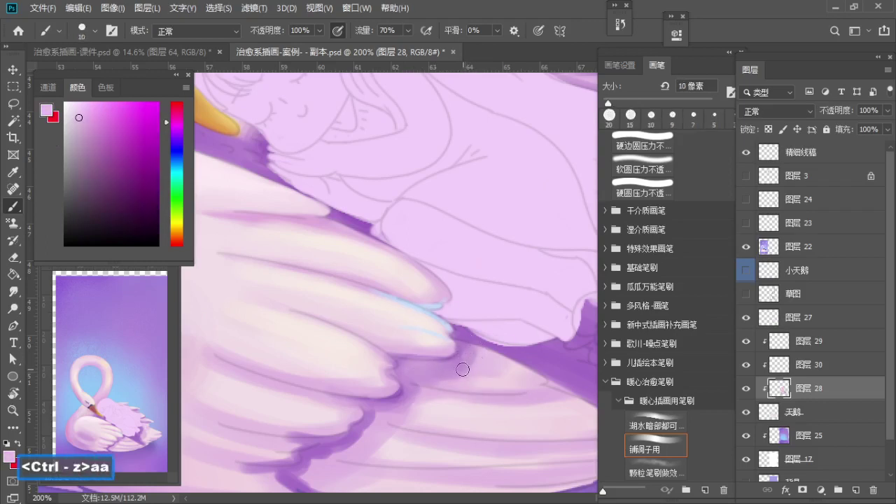
Step: Soften the shadow's outer edge on the lower feather with a sampled light mauve and a 20 px brush
key(z)
mouse_move(455, 361)
mouse_down()
mouse_move(469, 368)
mouse_move(465, 352)
mouse_up()
key(space)
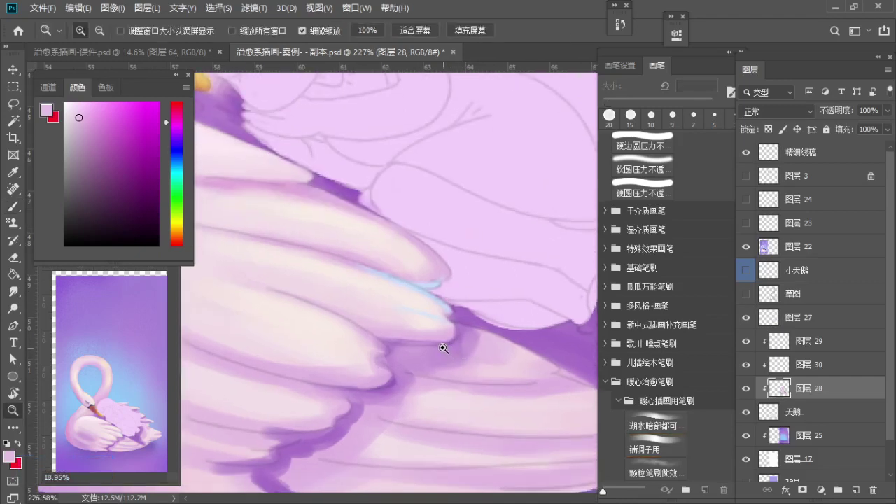
drag(458, 340, 475, 343)
key(b)
alt+click(480, 345)
key(s)
key(s)
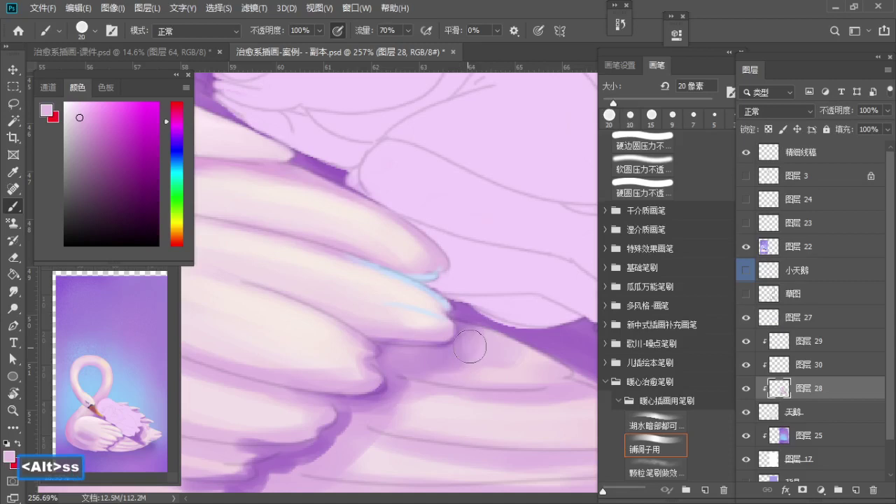
Step: Smooth the transition from pink to purple shadow on the lower feather with repeatedly sampled tones and a 15 px brush
alt+click(513, 372)
key(a)
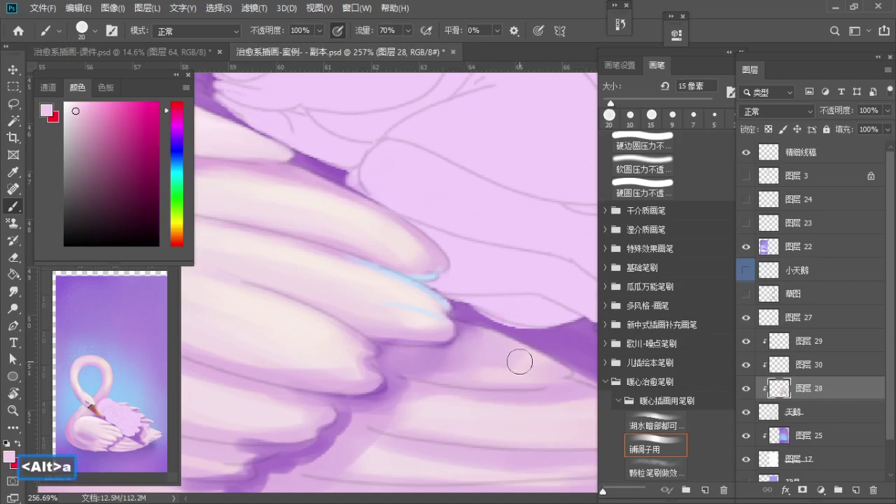
drag(520, 362, 493, 355)
alt+click(426, 366)
drag(426, 366, 463, 363)
drag(462, 368, 429, 377)
alt+click(474, 366)
alt+click(435, 366)
alt+click(471, 350)
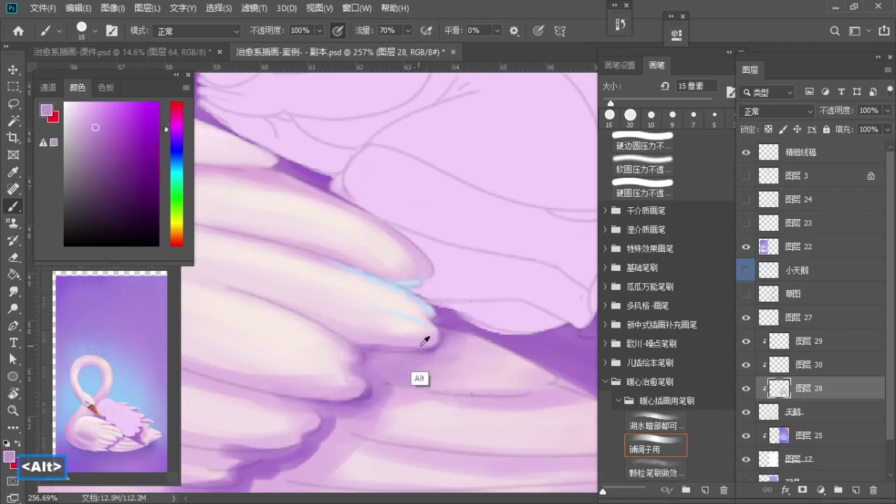
Step: Draw a thin dark-purple shadow along the second feather's bottom edge, undoing a stroke and reducing the brush to 4 px
alt+click(363, 381)
key(a)
key(a)
key(a)
key(a)
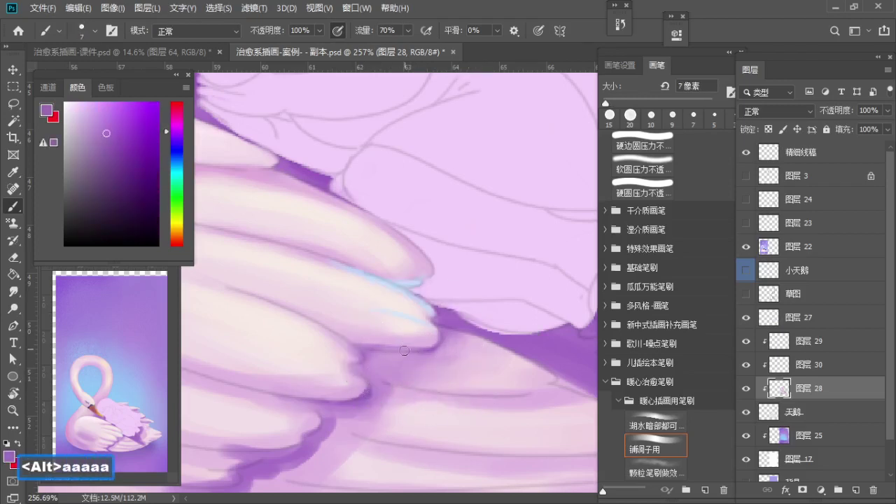
key(a)
drag(378, 349, 429, 350)
key(ctrl+z)
key(a)
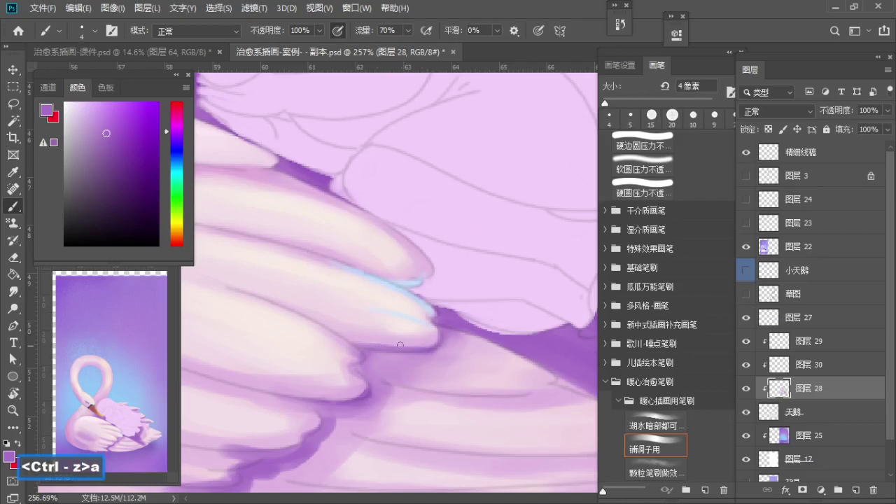
Step: Refine the second feather's tip contour with sampled pink and purple and a 3 px brush, undoing unwanted strokes
alt+click(425, 343)
key(ctrl+z)
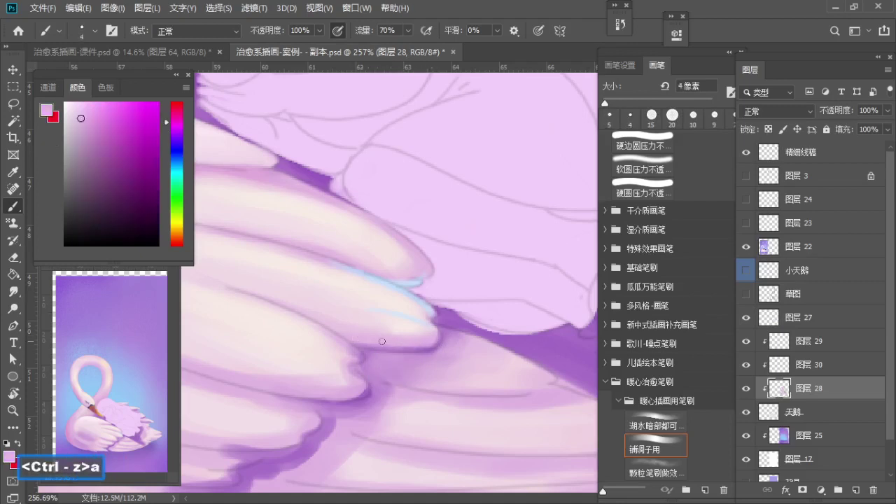
key(space)
drag(417, 340, 433, 358)
alt+click(454, 344)
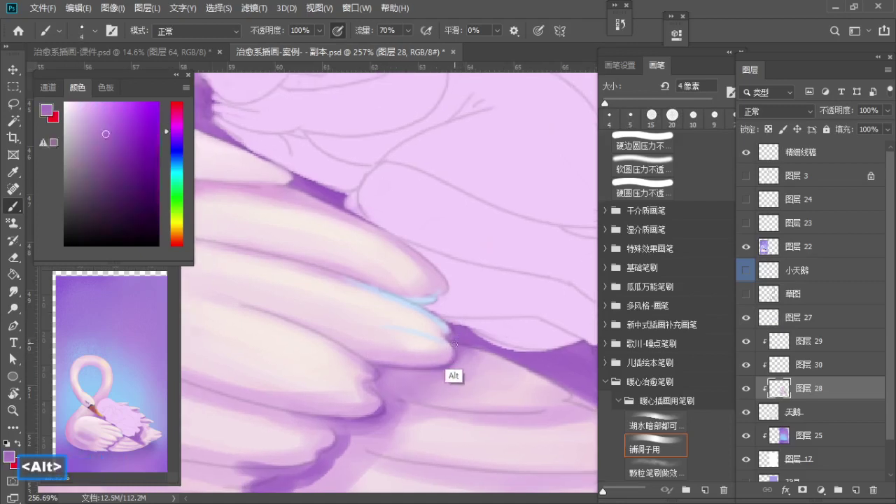
key(ctrl+z)
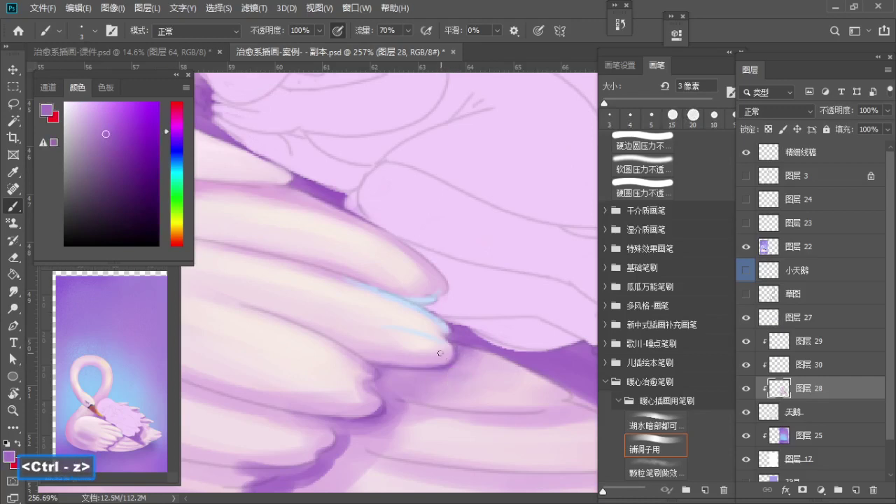
key(space)
drag(442, 359, 440, 345)
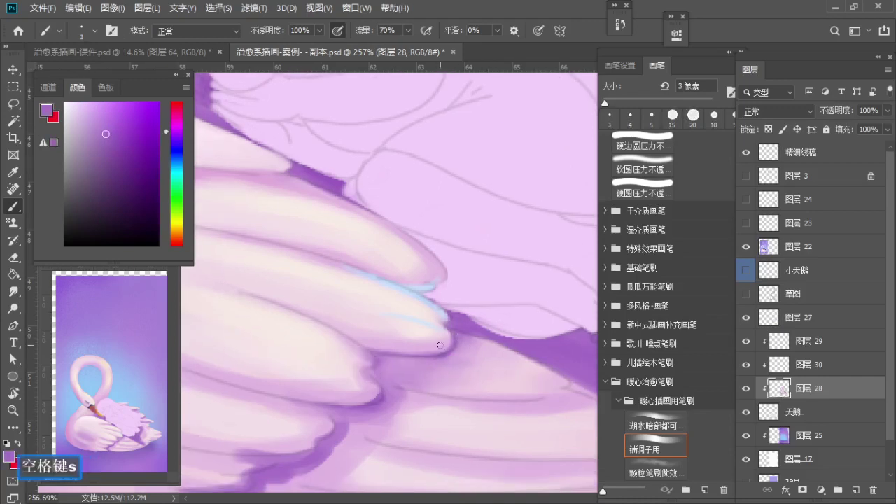
Step: Touch up the underside of the second feather's tip with a sampled light mauve and a slightly larger brush
key(bracketright)
alt+click(442, 343)
scroll(440, 320, down, 2)
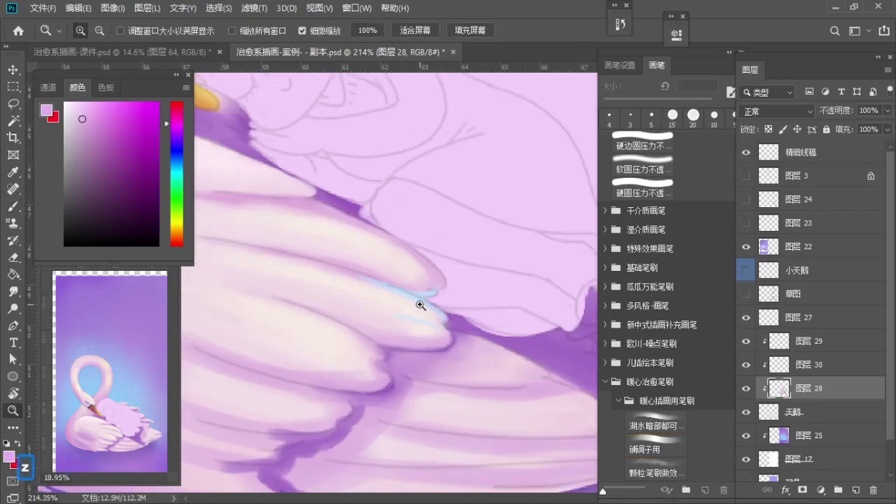
Step: Sample the pale blue of the second feather's rim and try highlight strokes along the third feather's upper edge, undoing them
alt+click(419, 297)
key(z)
mouse_move(406, 320)
mouse_down()
mouse_move(396, 320)
mouse_move(404, 333)
mouse_up()
key(space)
drag(403, 335, 407, 337)
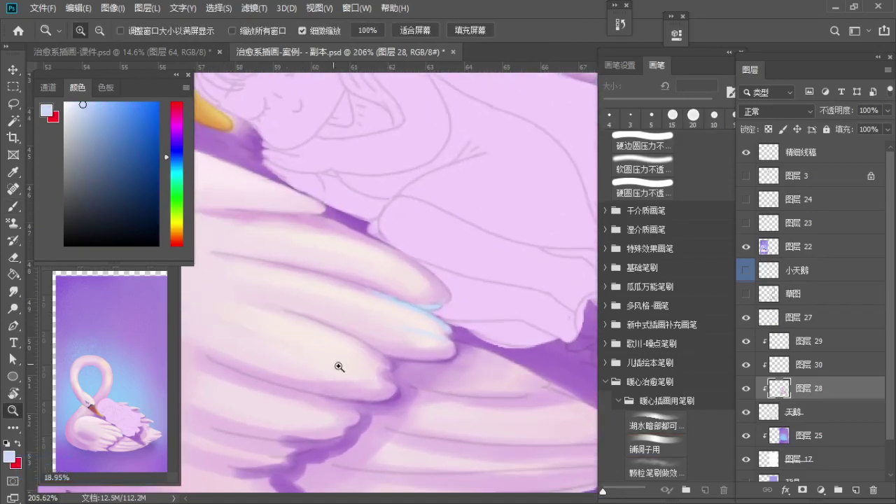
key(space)
mouse_move(356, 367)
mouse_down()
mouse_move(376, 380)
mouse_move(366, 364)
mouse_move(320, 348)
mouse_move(359, 343)
mouse_move(367, 383)
mouse_up()
key(space)
key(b)
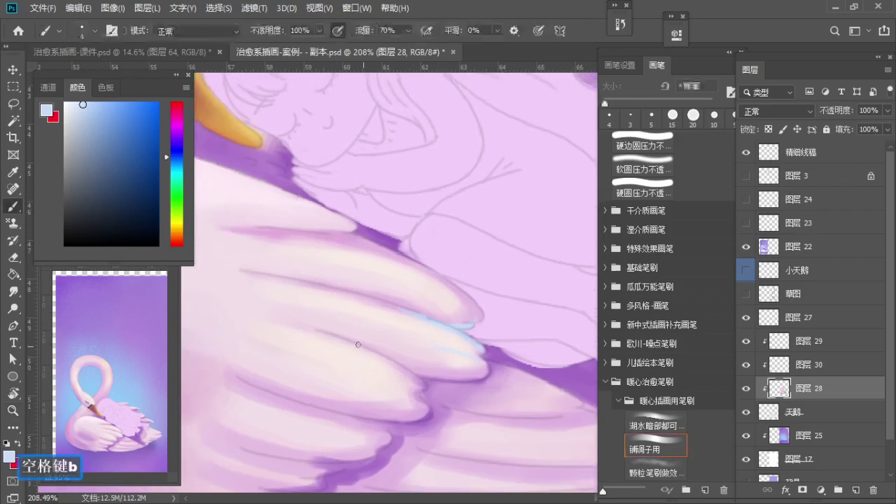
drag(358, 344, 418, 375)
key(ctrl+z)
key(space)
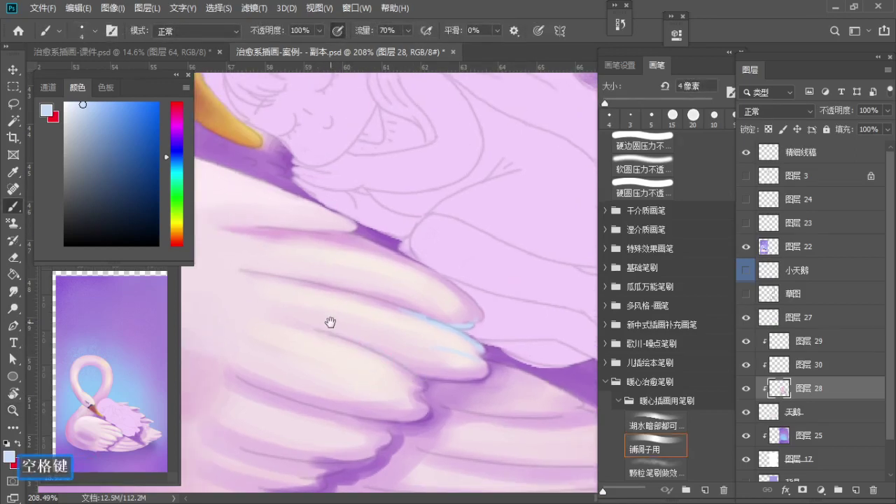
drag(327, 322, 315, 326)
key(z)
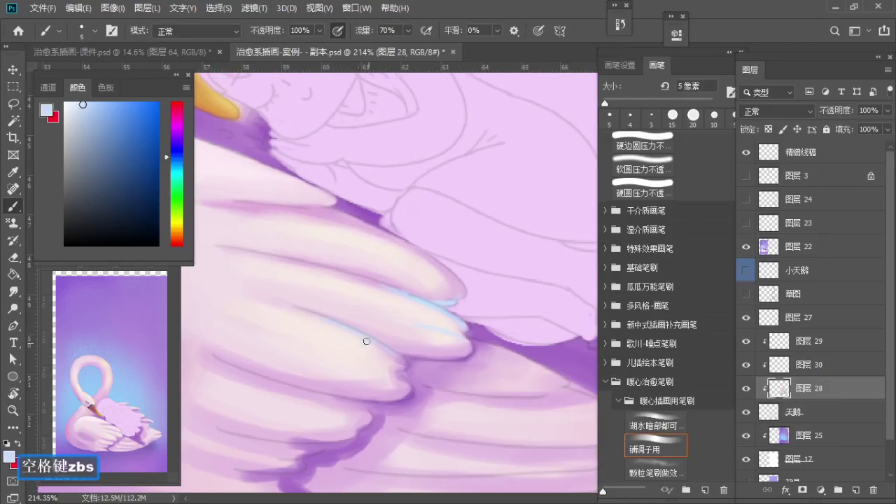
key(ctrl+z)
key(ctrl+z)
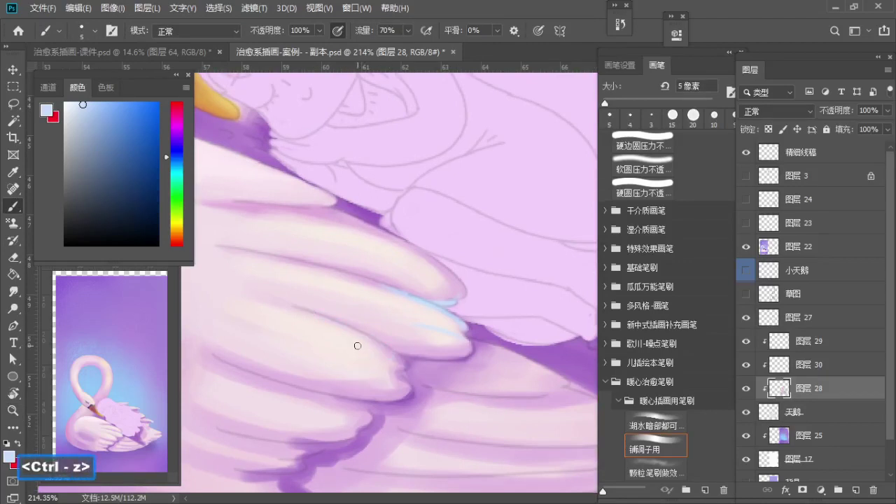
Step: Draw a thin light-blue rim highlight along the third feather's upper edge with a 4 px brush, undoing unwanted strokes
key(space)
mouse_move(362, 350)
mouse_down()
mouse_move(338, 300)
mouse_move(371, 359)
mouse_up()
key(z)
key(b)
key(ctrl+z)
key(space)
drag(344, 320, 362, 355)
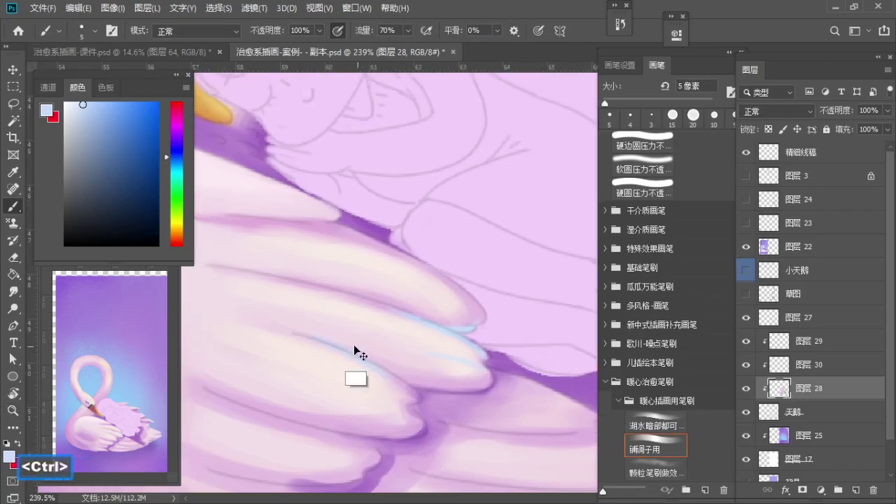
key(ctrl+z)
key(a)
drag(313, 339, 400, 380)
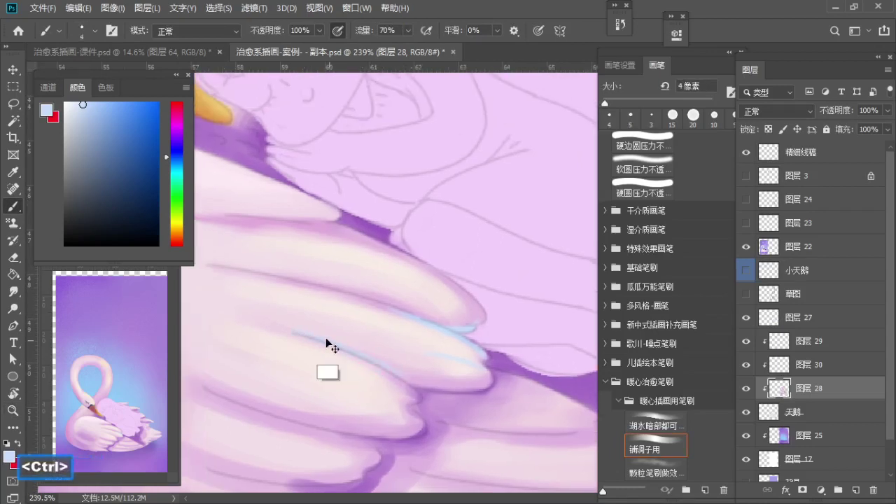
key(ctrl+z)
drag(294, 332, 409, 381)
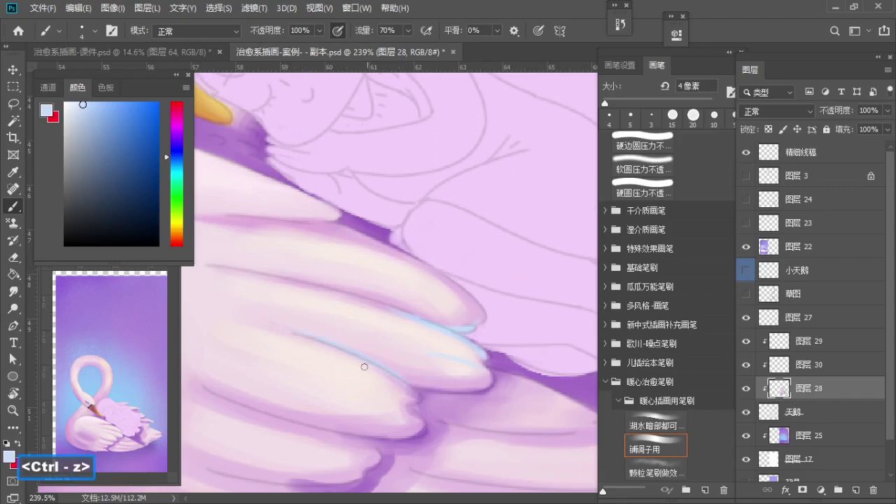
Step: Fade the inner end of the third feather's blue rim with a sampled pale tone and a 5 px brush
key(space)
drag(364, 367, 361, 340)
key(ctrl+z)
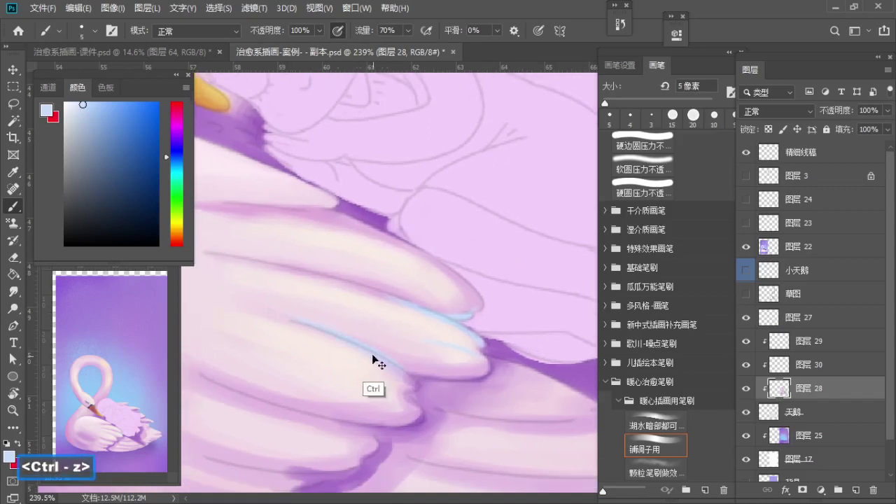
alt+click(319, 342)
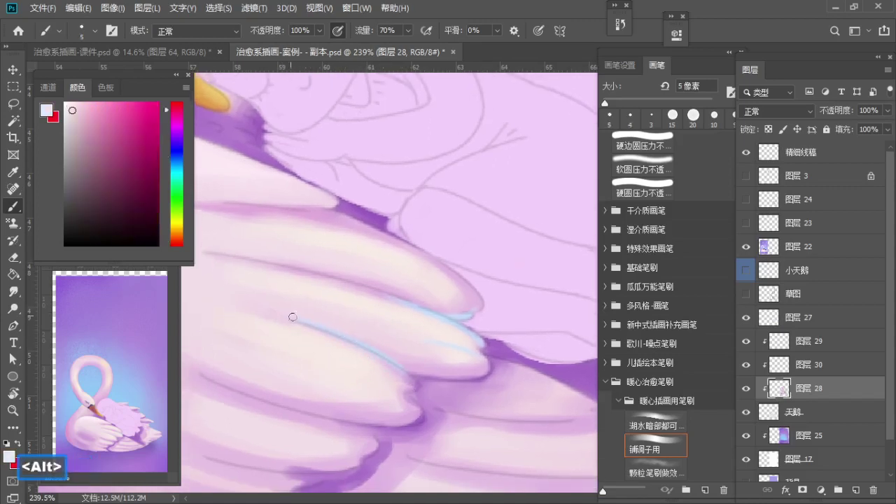
key(space)
drag(377, 350, 348, 332)
Step: Strengthen the blue rim along the second feather's upper edge toward its tip with sampled light blues and a 5 px brush
alt+click(386, 324)
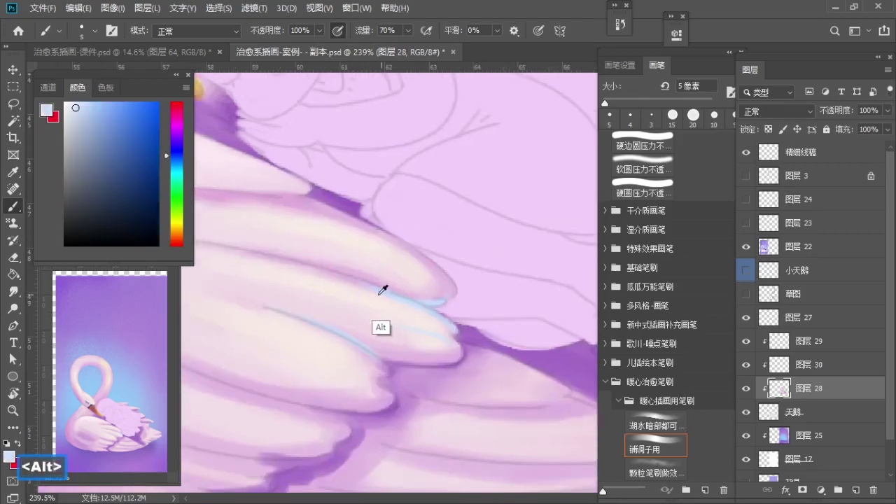
alt+click(413, 302)
alt+click(417, 302)
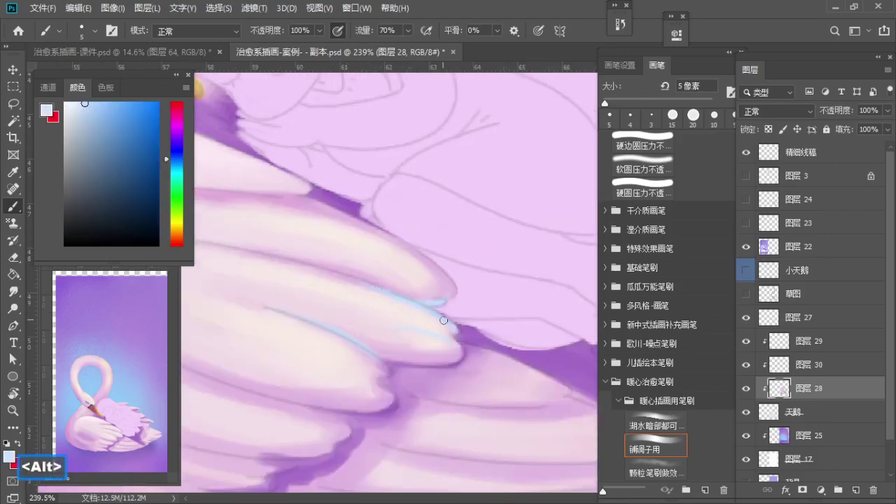
key(space)
drag(455, 326, 456, 294)
key(a)
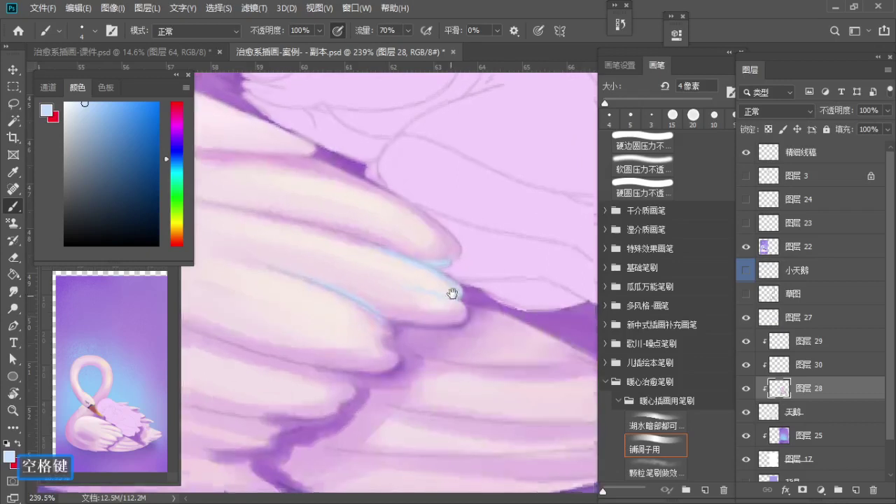
Step: Blend the blue highlight streak inside the second feather's tip with repeatedly sampled pale tones and a 4 px brush
alt+click(432, 295)
alt+click(460, 293)
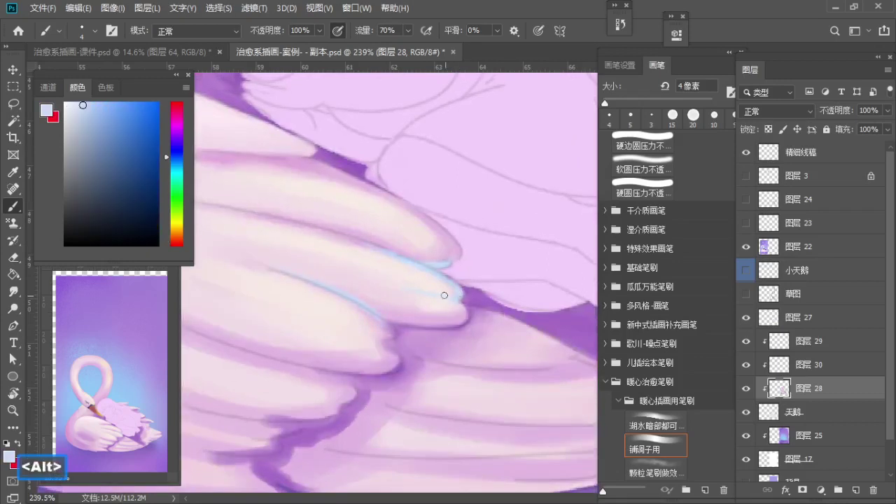
drag(449, 299, 462, 263)
alt+click(458, 262)
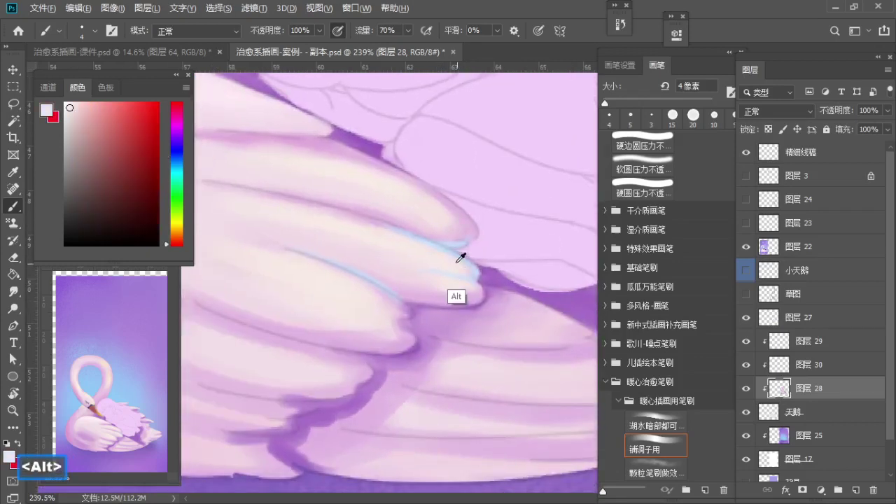
alt+click(459, 277)
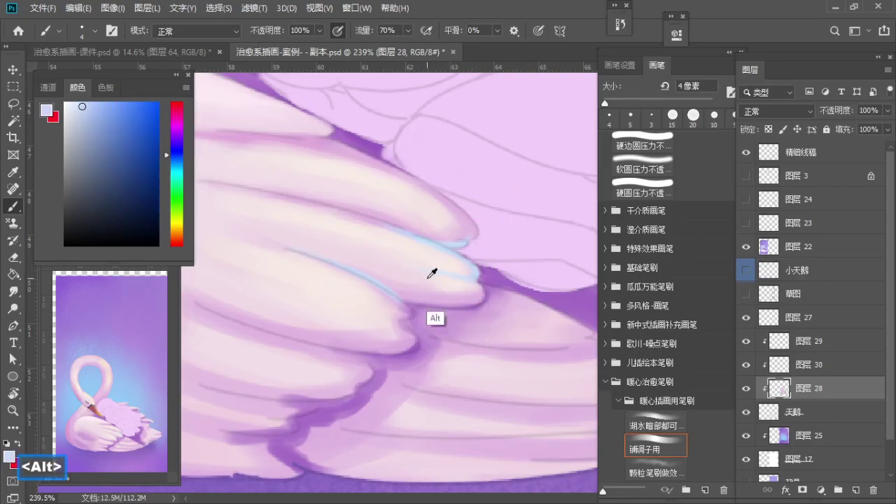
alt+click(429, 277)
alt+click(475, 278)
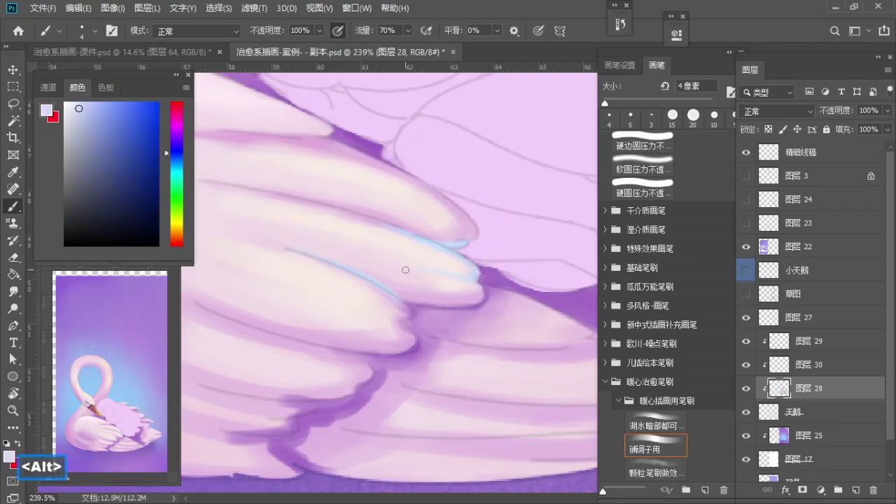
drag(433, 268, 478, 262)
Step: Try muted blue strokes along the third feather's bottom edge with 3 px and 4 px brushes, undoing the attempts
mouse_move(373, 348)
mouse_down()
mouse_move(357, 327)
mouse_move(412, 332)
mouse_move(400, 333)
mouse_up()
key(bracketleft)
key(ctrl+z)
key(b)
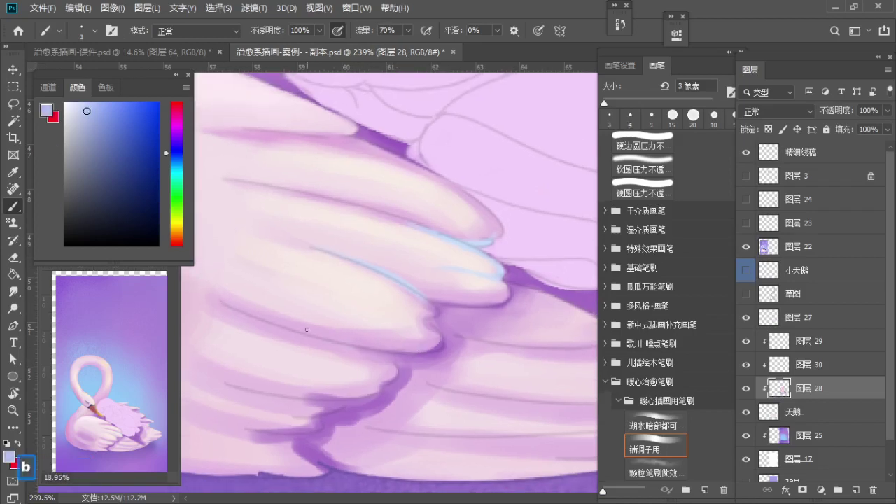
key(ctrl+z)
key(bracketright)
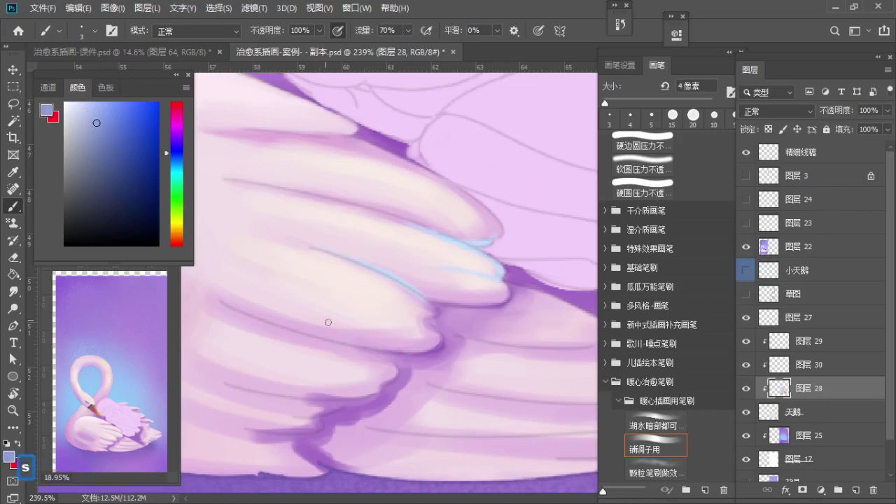
key(ctrl+z)
key(s)
mouse_move(297, 329)
mouse_down()
mouse_move(413, 353)
mouse_move(300, 334)
mouse_move(415, 349)
mouse_up()
key(ctrl+z)
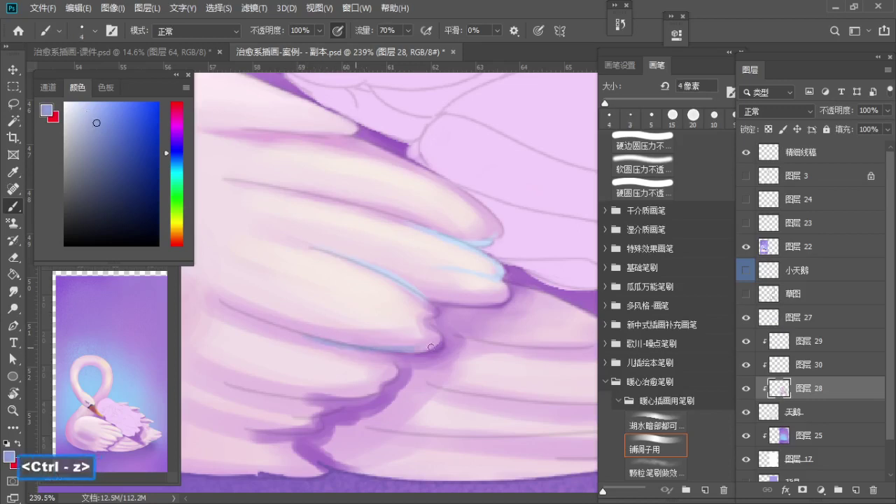
key(ctrl+z)
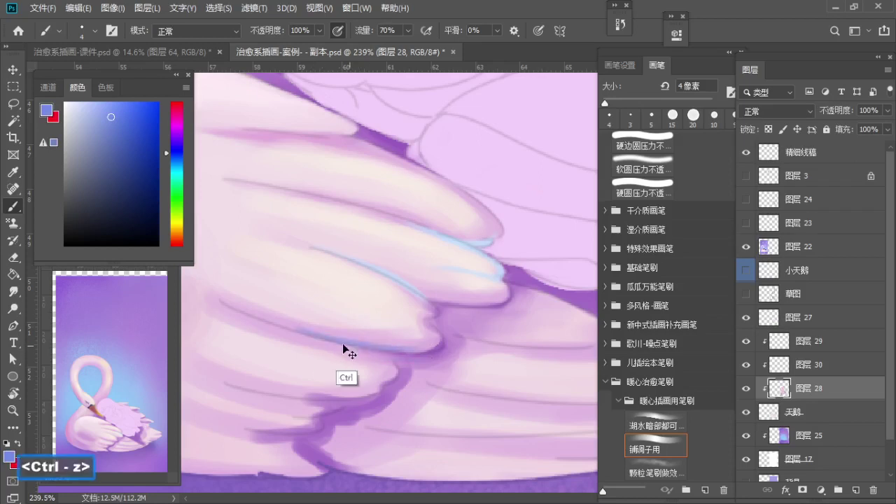
Step: Draw a more saturated blue line along the third feather's bottom edge and around its tip with a 4 px brush, undoing unwanted strokes
key(ctrl+z)
mouse_move(300, 329)
mouse_down()
mouse_move(423, 354)
mouse_move(441, 339)
mouse_up()
key(ctrl+z)
key(ctrl+z)
key(ctrl+z)
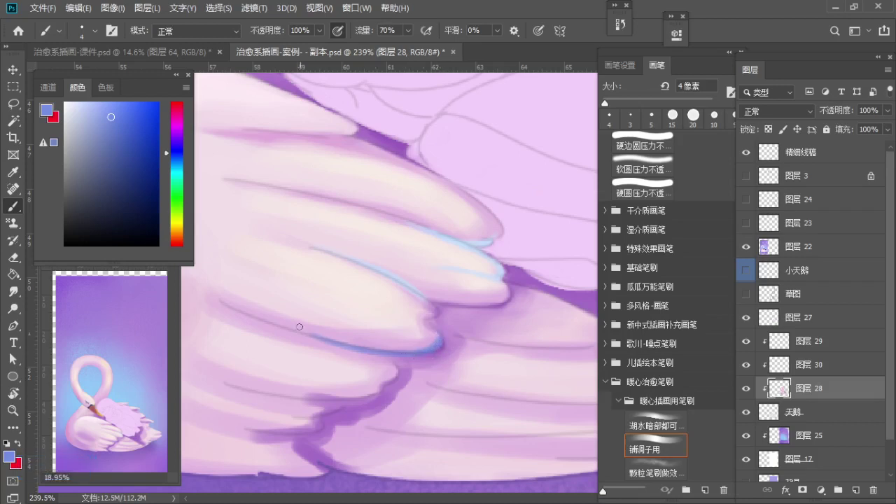
key(ctrl+z)
Step: Soften the mauve shadow above the third feather's blue bottom line with sampled light purples, enlarging the brush to 20 px
alt+click(260, 314)
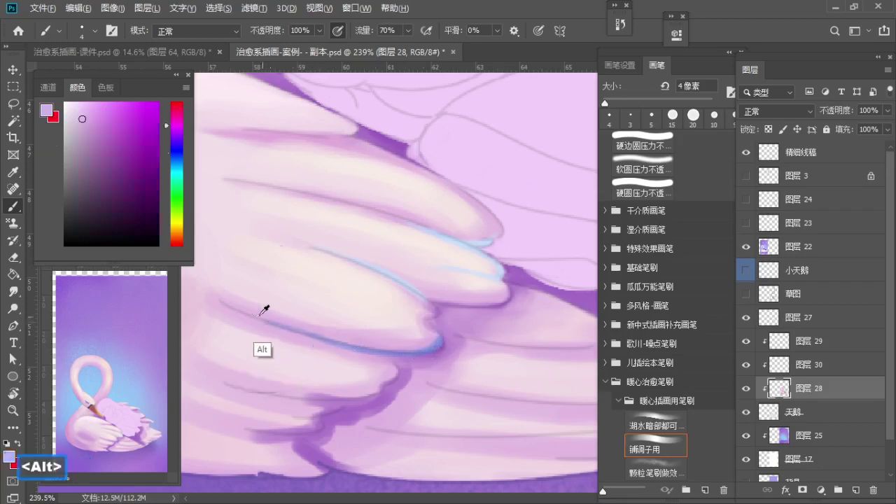
key(space)
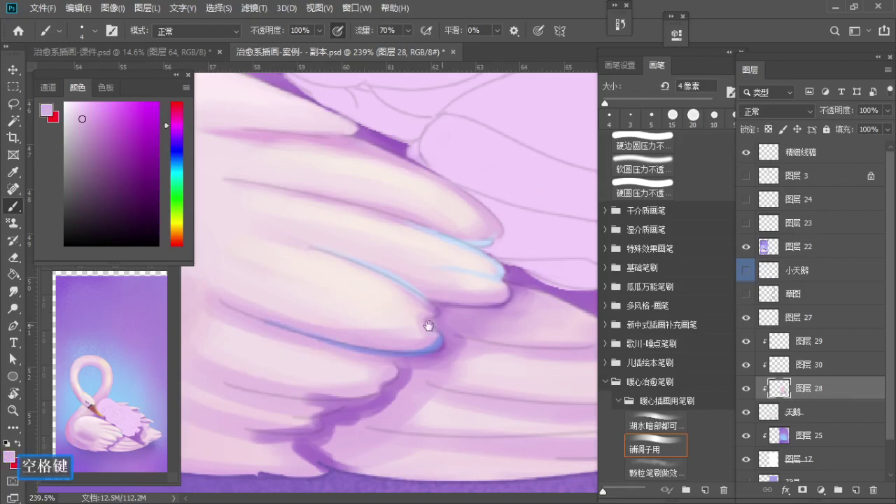
mouse_move(393, 312)
mouse_down()
mouse_move(425, 295)
mouse_move(393, 347)
mouse_up()
key(s)
alt+click(372, 365)
key(space)
key(b)
key(s)
key(s)
key(s)
key(s)
drag(279, 326, 359, 351)
key(bracketright)
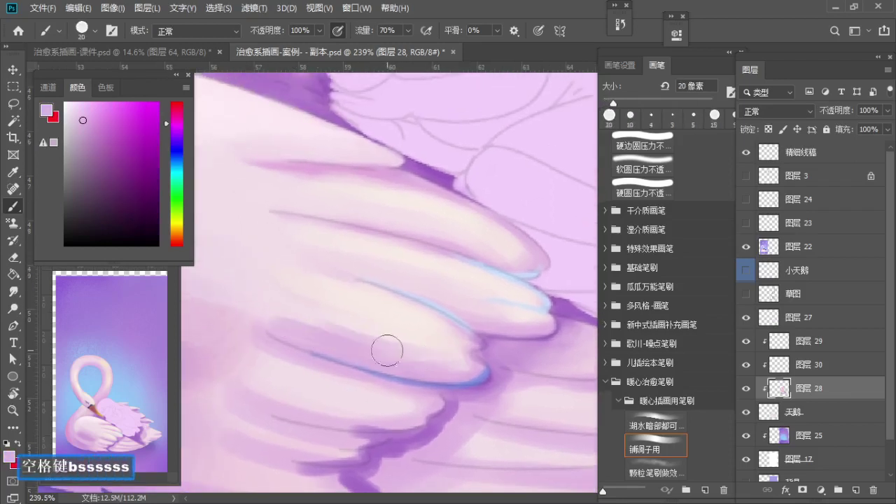
Step: Blend the upper edge of the third feather's shadow into its body with sampled pale pinks and a 20 px brush
alt+click(310, 310)
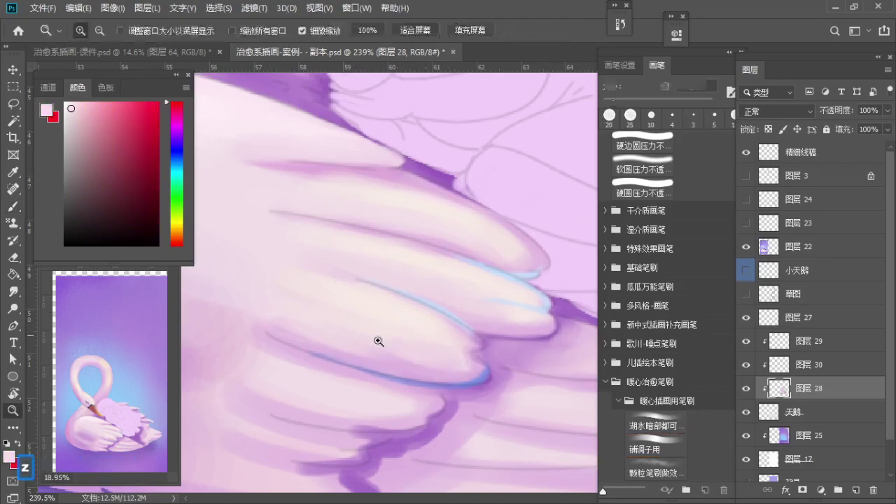
scroll(371, 359, down, 2)
alt+click(407, 378)
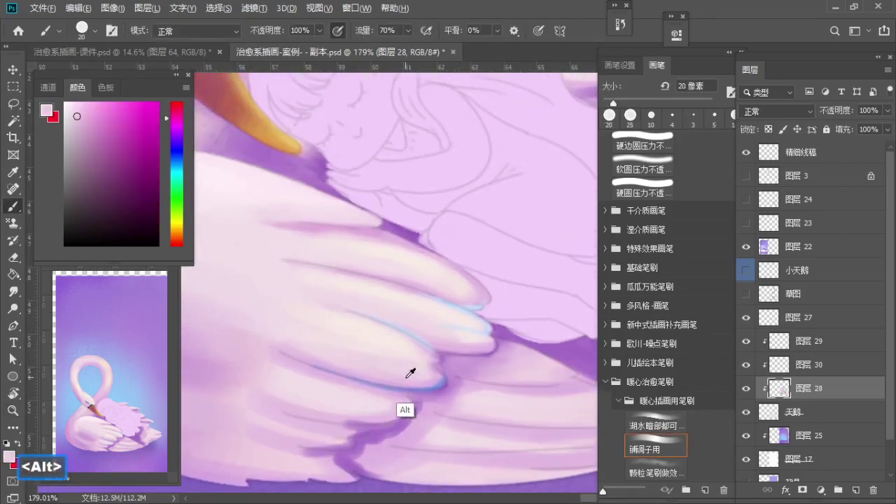
key(a)
alt+click(266, 316)
key(bracketright)
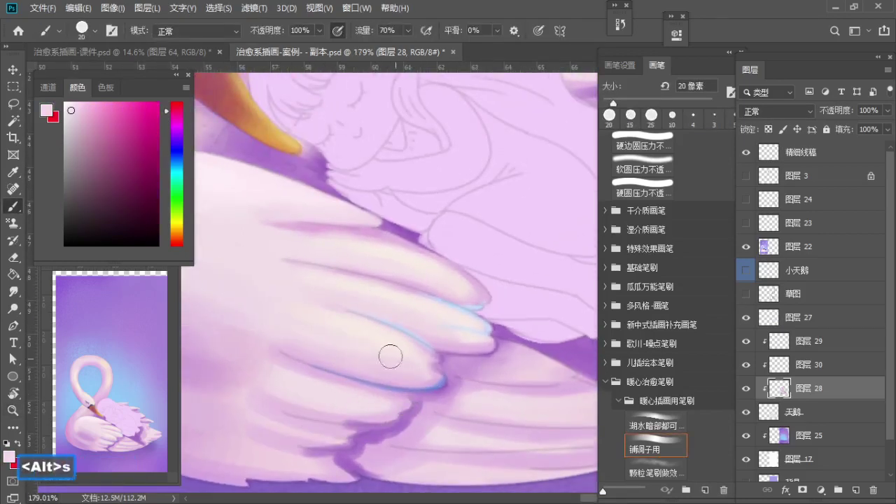
Step: Smooth the third feather's light area toward its tip with sampled pale tones, reducing the brush to 8 px
mouse_move(378, 353)
mouse_down()
mouse_move(354, 350)
mouse_move(340, 310)
mouse_move(352, 268)
mouse_move(371, 278)
mouse_up()
key(b)
key(a)
alt+click(350, 370)
alt+click(336, 309)
key(a)
key(z)
key(b)
key(a)
key(a)
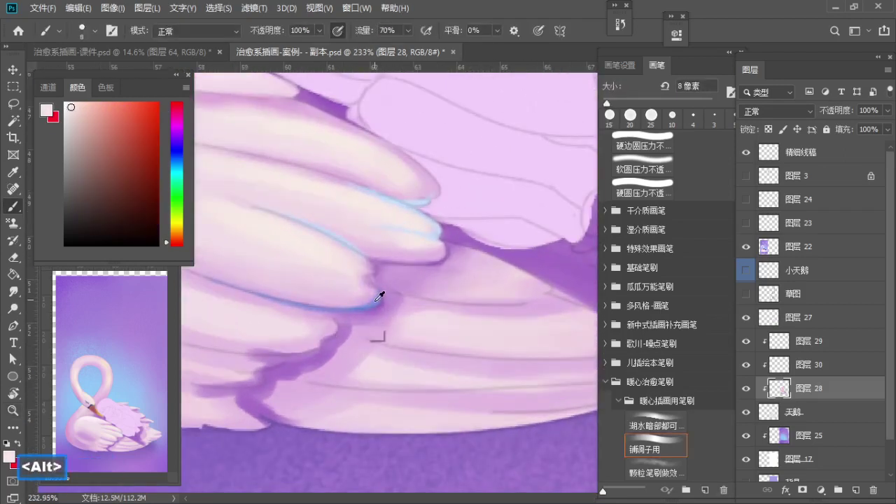
Step: Clean up the blue line under the third feather's tip with sampled blue and mauve and a 4 px brush, undoing unwanted strokes
alt+click(375, 301)
key(a)
key(ctrl+z)
key(bracketleft)
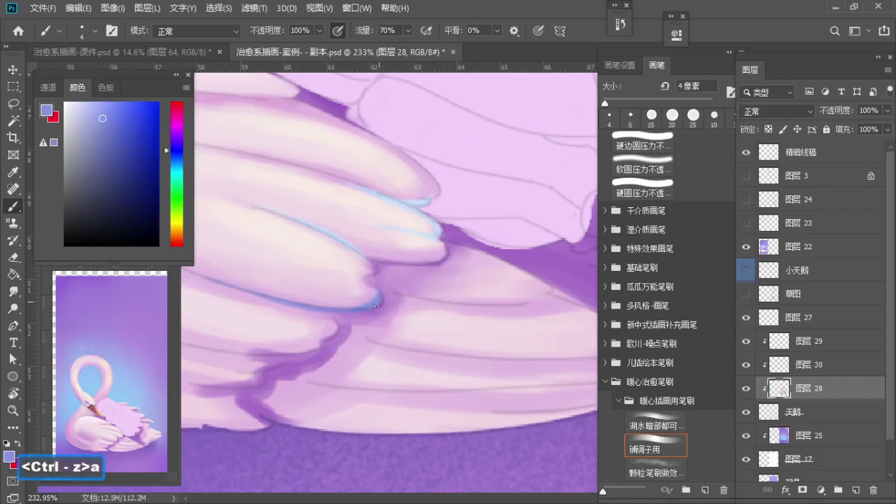
alt+click(365, 305)
key(ctrl+z)
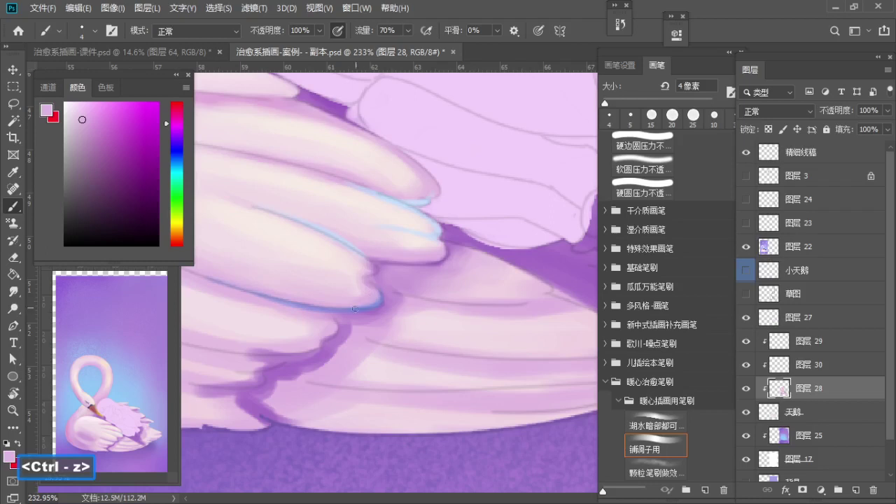
alt+click(355, 308)
key(ctrl+z)
Step: Reshape the small notch at the third feather's tip with sampled mauve and pale pink and a 4 px brush, undoing unwanted strokes
key(z)
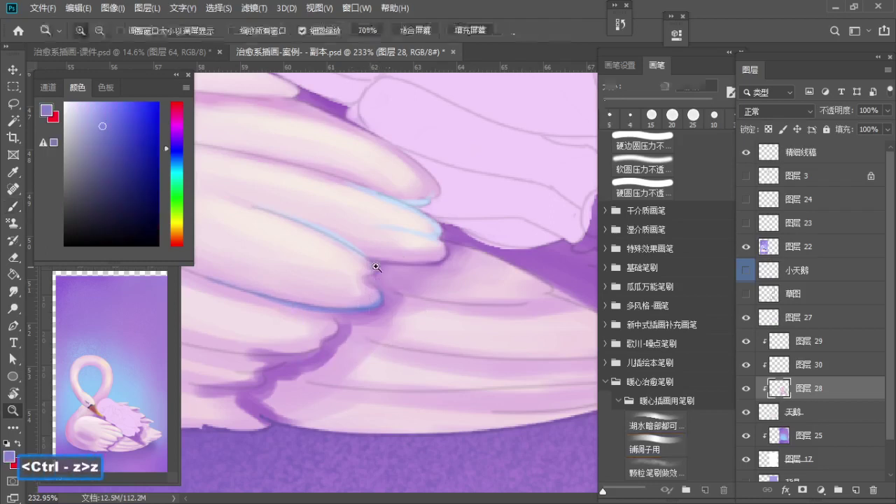
click(376, 266)
key(b)
alt+click(384, 278)
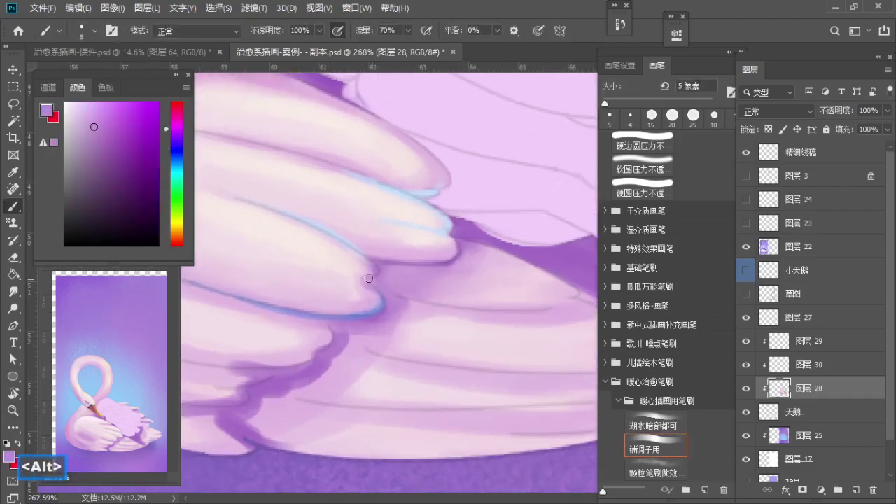
alt+click(357, 278)
key([)
drag(365, 283, 373, 290)
key(ctrl+z)
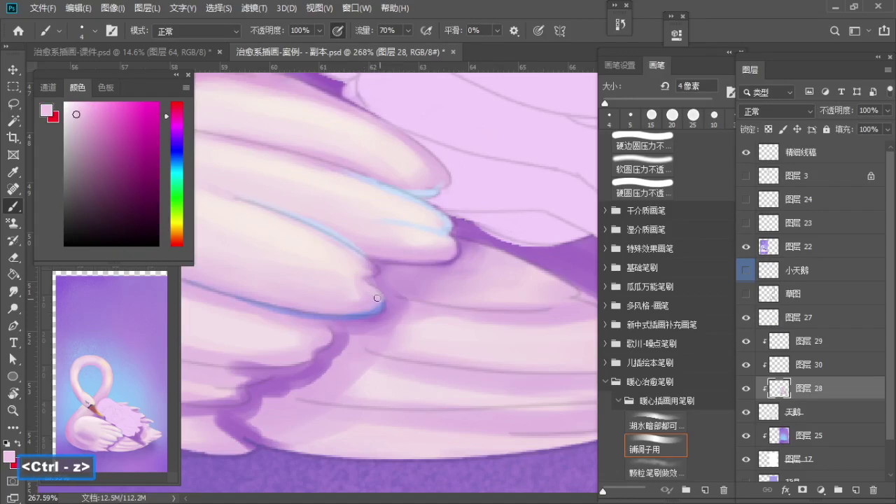
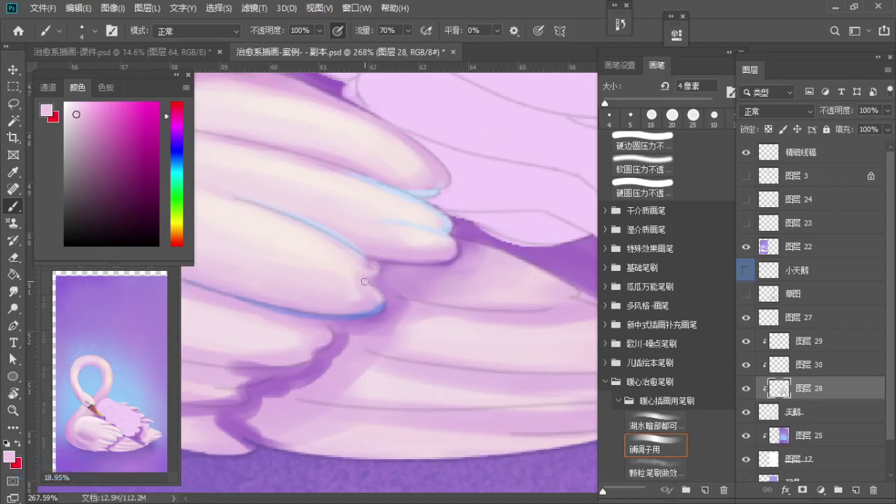
alt+click(382, 281)
Step: Soften the shading just under the third feather's blue bottom line with sampled mauve and a 5 px brush
key(z)
drag(388, 280, 357, 284)
drag(379, 288, 428, 280)
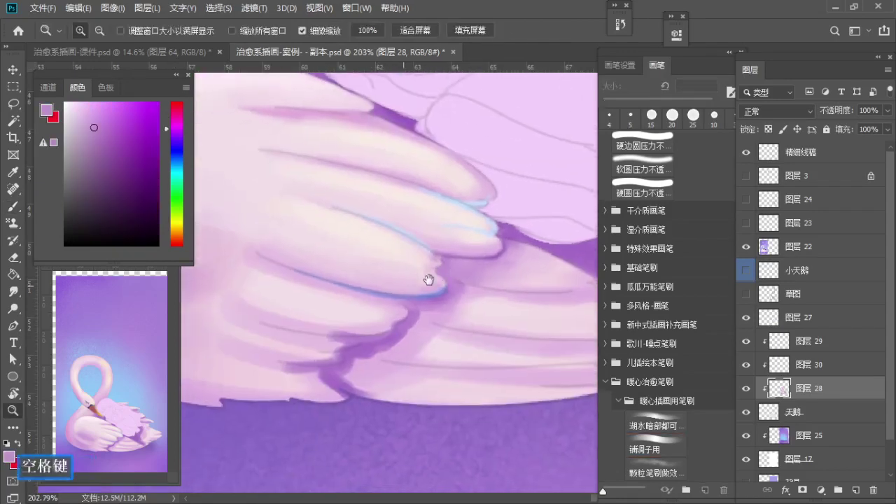
key(z)
drag(406, 312, 422, 312)
key(b)
key(s)
alt+click(413, 297)
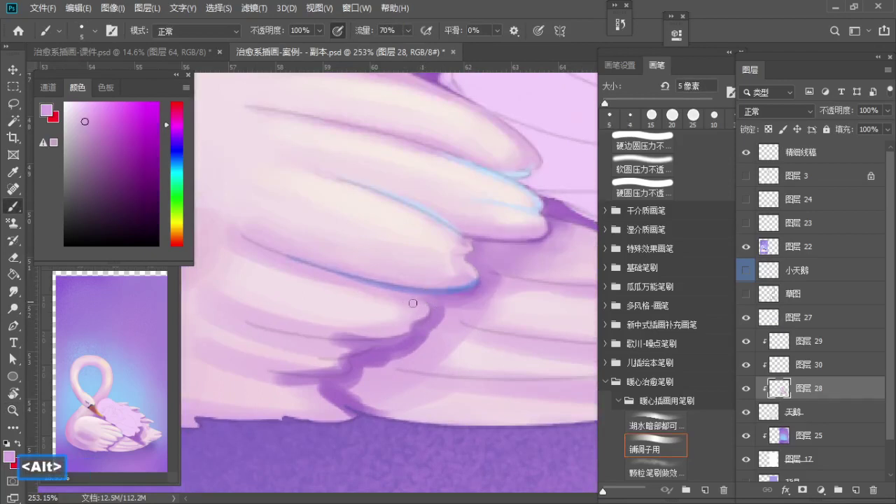
key(s)
Step: Lighten the upper part of the fourth feather with sampled pale pink, enlarging the brush to 15 px and undoing the last stroke
alt+click(317, 290)
key(s)
key(s)
mouse_move(315, 278)
mouse_down()
mouse_move(257, 259)
mouse_move(377, 301)
mouse_up()
key(s)
key(s)
key(s)
key(ctrl+z)
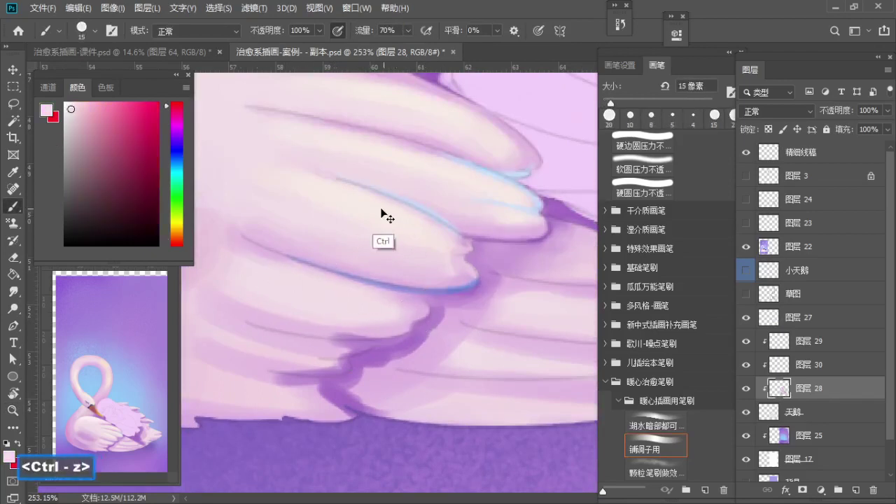
Step: Blend the fourth feather's light area toward its root with sampled pale pinks, using 9 px and 15 px brushes
key(a)
key(a)
key(a)
key(a)
drag(311, 286, 360, 298)
key(s)
key(s)
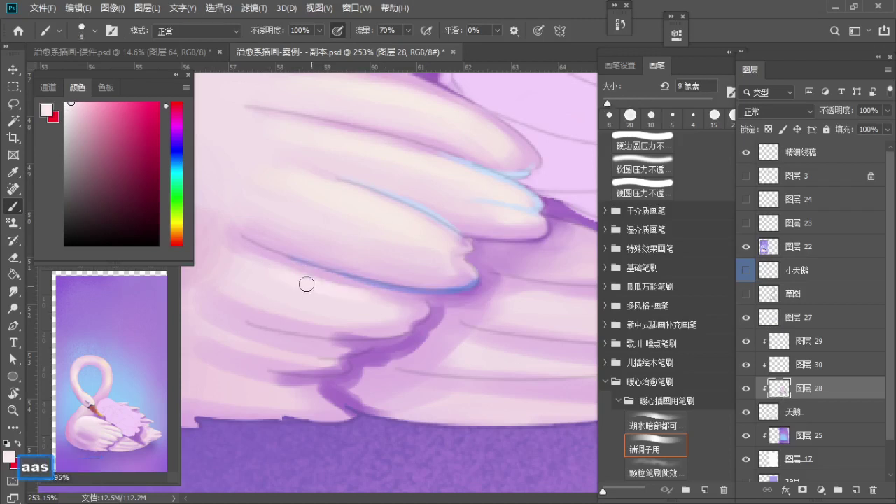
alt+click(282, 295)
drag(282, 285, 242, 269)
key(s)
key(bracketleft)
key(bracketleft)
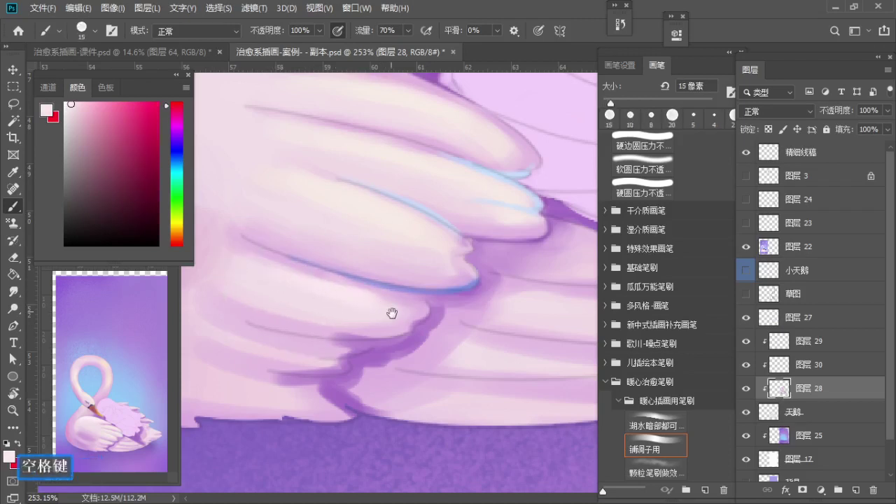
Step: Paint the mauve shadow beside the fourth feather's tip with sampled light purples and 10 px to 15 px brushes
drag(392, 313, 362, 280)
alt+click(398, 278)
alt+click(400, 298)
key(bracketright)
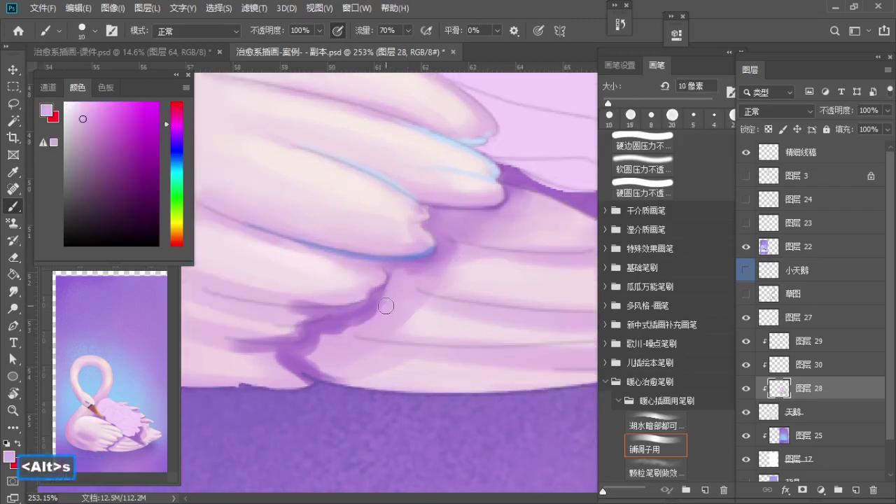
alt+click(374, 301)
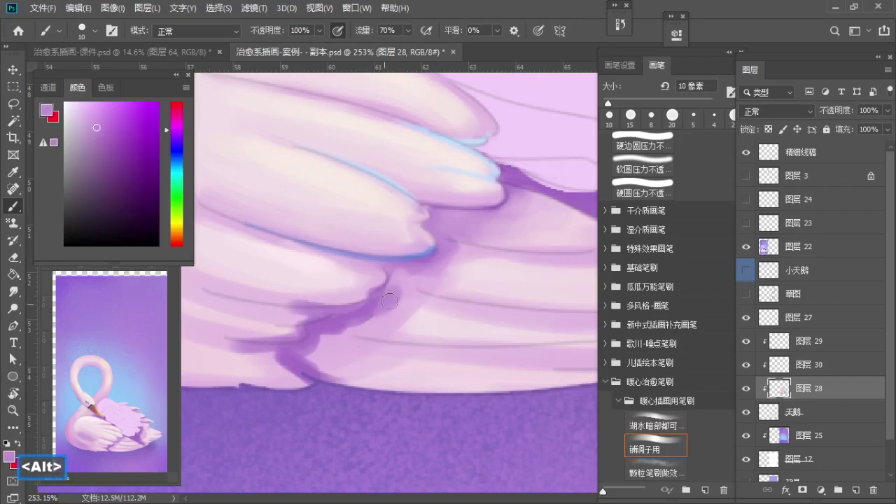
key(bracketright)
mouse_move(389, 301)
mouse_down()
mouse_move(361, 330)
mouse_move(429, 316)
mouse_up()
key(z)
drag(374, 285, 392, 292)
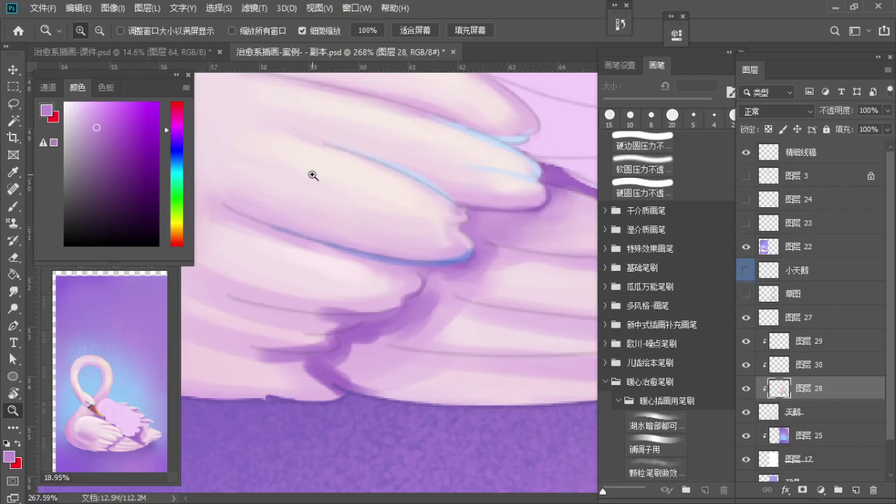
mouse_move(384, 284)
mouse_down()
mouse_move(411, 307)
mouse_move(386, 332)
mouse_up()
key(z)
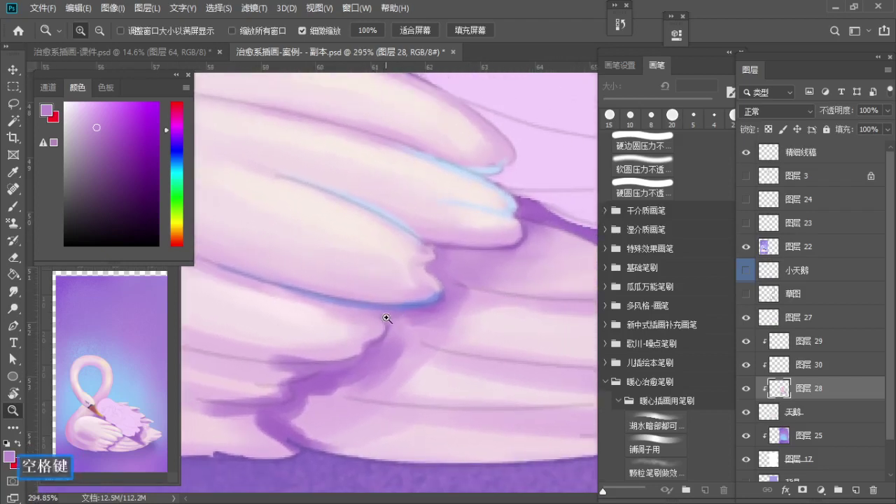
Step: Blend the shadow between the third and fourth feather tips with sampled purples, enlarging the brush to 20 px
key(b)
key(alt)
alt+click(400, 310)
key(a)
alt+click(424, 316)
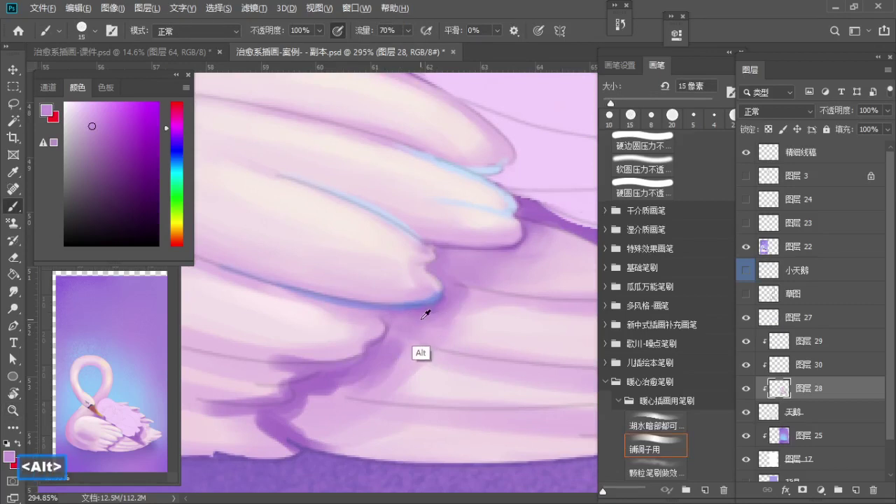
key(s)
alt+click(484, 333)
key(s)
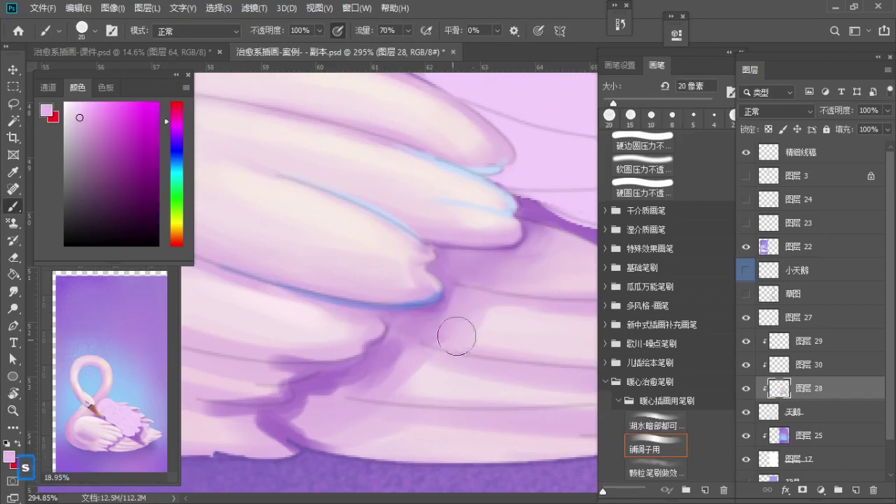
Step: Extend the soft purple shadow from the third feather's tip over the rear feathers with sampled mauves and a 20 px brush
alt+click(452, 273)
mouse_move(461, 299)
mouse_down()
mouse_move(433, 330)
mouse_move(449, 357)
mouse_move(476, 294)
mouse_up()
alt+click(465, 337)
key(s)
alt+click(448, 341)
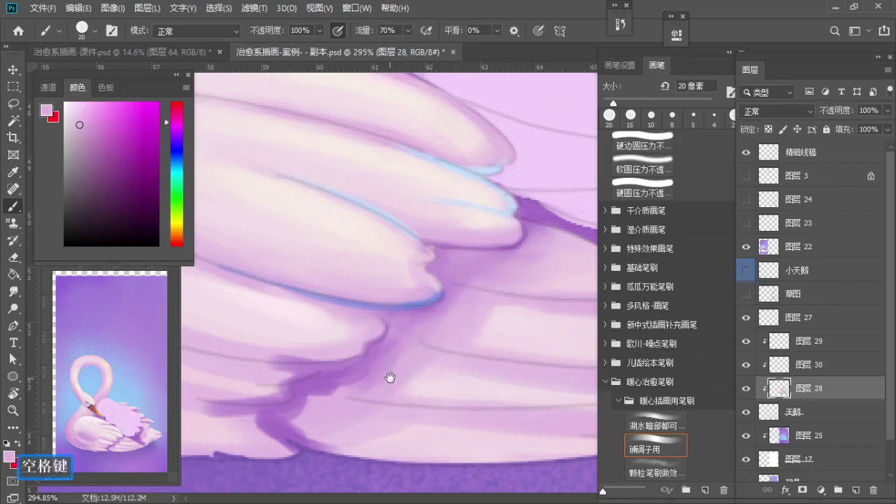
mouse_move(392, 378)
mouse_down()
mouse_move(440, 340)
mouse_move(425, 372)
mouse_up()
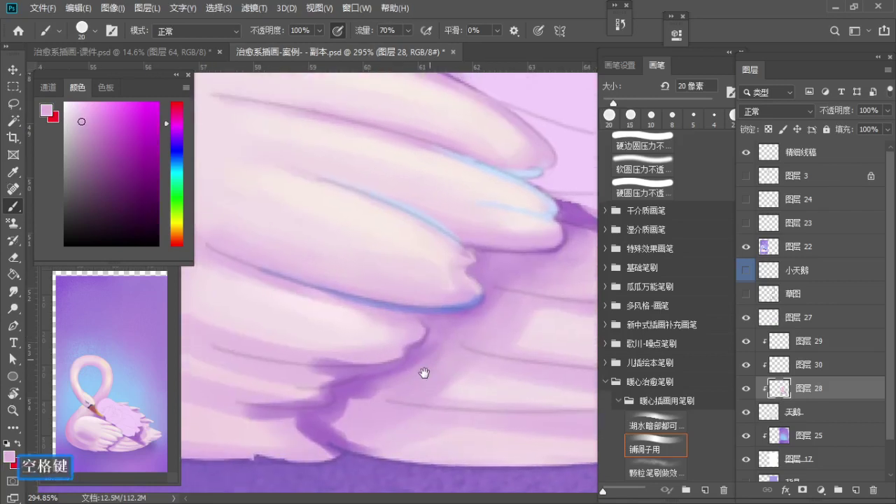
Step: Smooth the shadow below the fourth feather's tip with sampled mauve at 10 px and a lighter tone at 20 px
alt+click(406, 356)
key(bracketleft)
key(bracketleft)
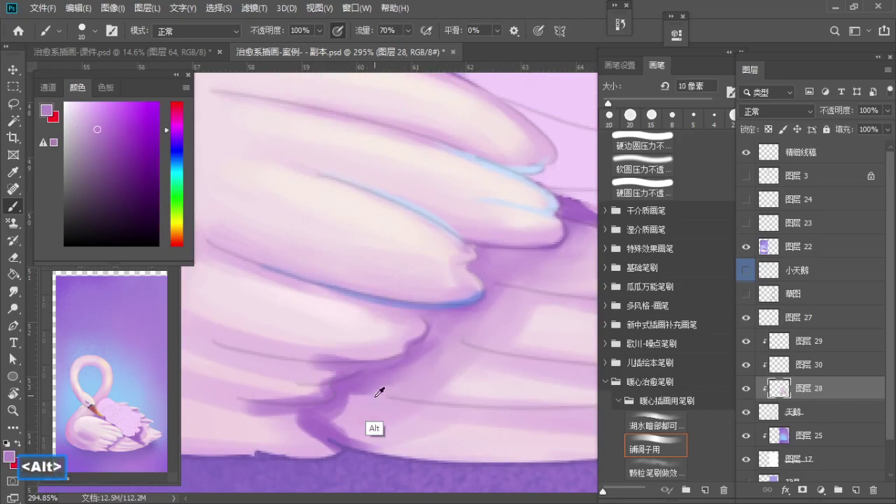
alt+click(374, 421)
key(bracketright)
key(bracketright)
Step: Try a blue-violet line along the fourth feather's bottom edge with 6 px and 5 px brushes, and undo it
alt+click(453, 297)
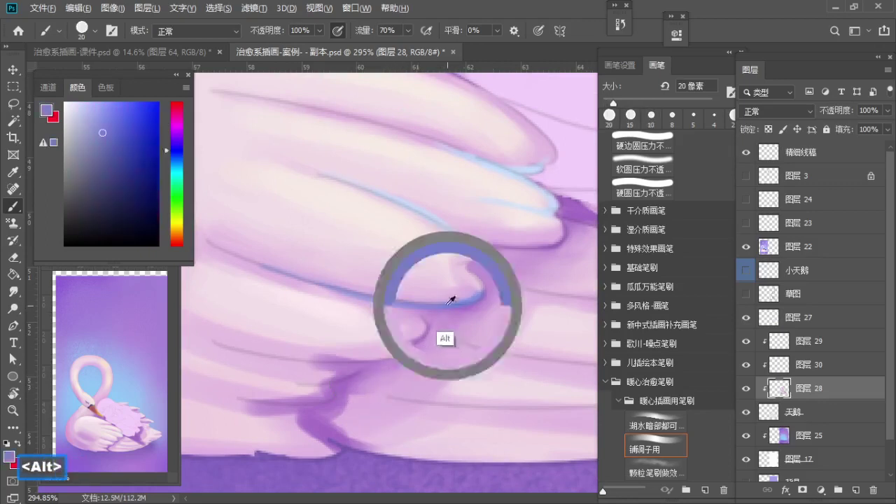
key(bracketleft)
key(bracketleft)
key(bracketleft)
key(bracketleft)
key(bracketleft)
drag(284, 358, 354, 360)
key(ctrl+z)
key(a)
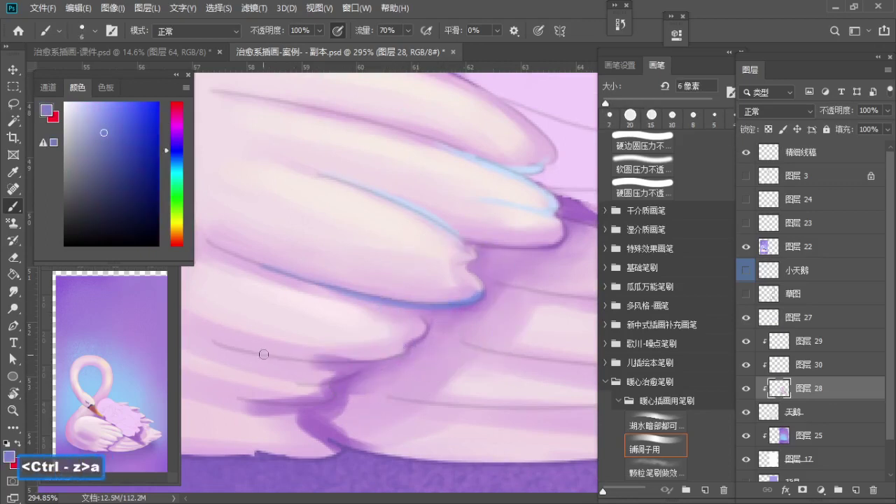
key(a)
drag(265, 356, 378, 359)
key(ctrl+z)
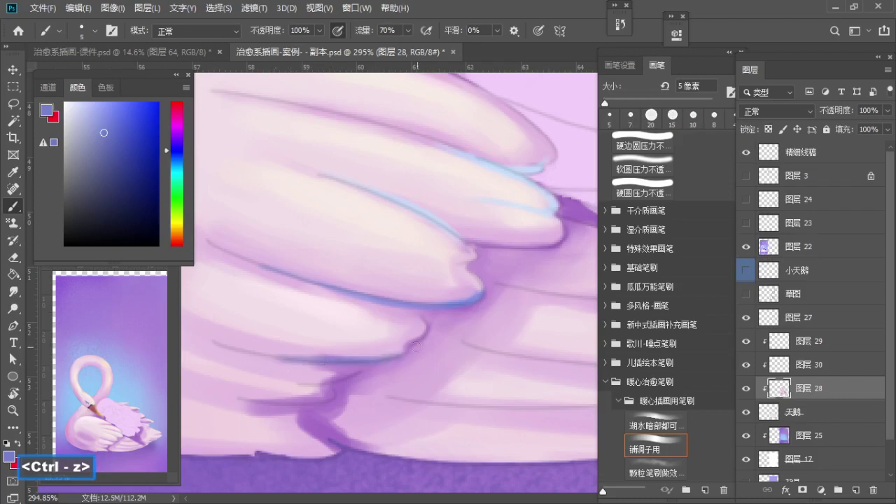
key(ctrl+z)
Step: Paint a light-blue rim along the fourth feather's bottom edge with sampled light blue and a 5 px brush, undoing unwanted strokes
alt+click(440, 219)
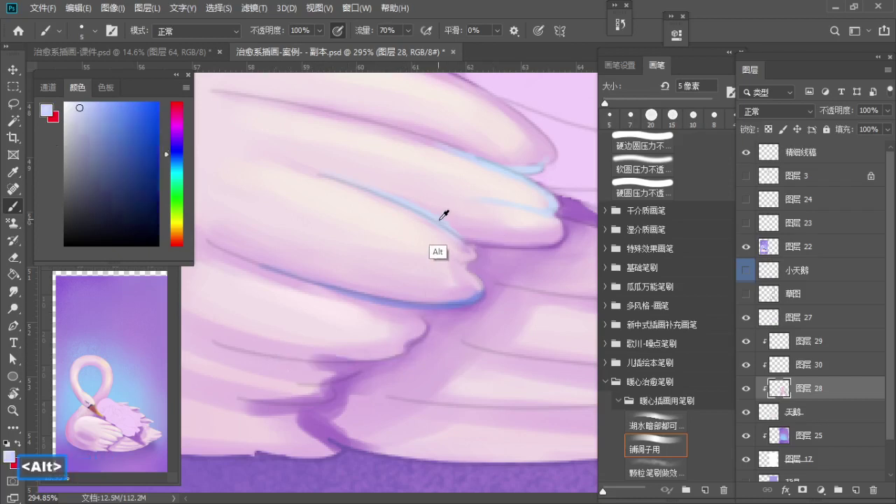
key(ctrl+z)
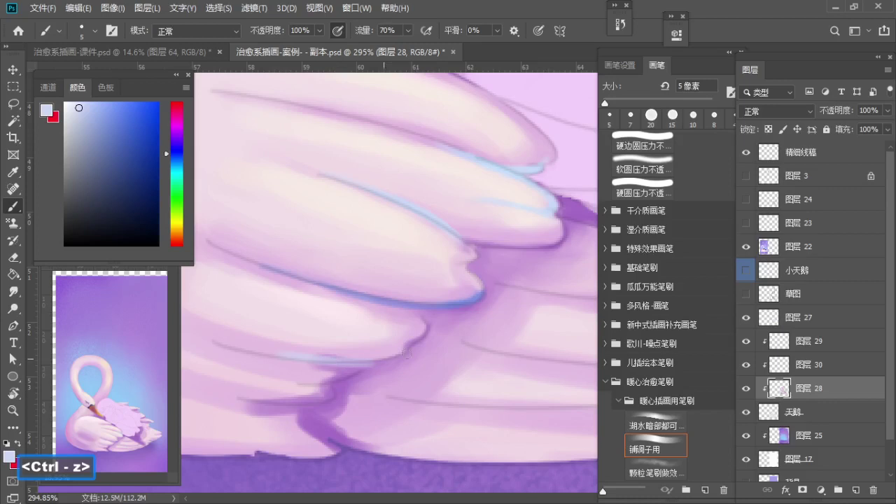
key(ctrl+z)
key(ctrl+z)
Step: Blend the shading above the fourth feather's light-blue rim with sampled lilac and pale pink, varying the brush from 6 to 20 px
alt+click(306, 350)
key(bracketright)
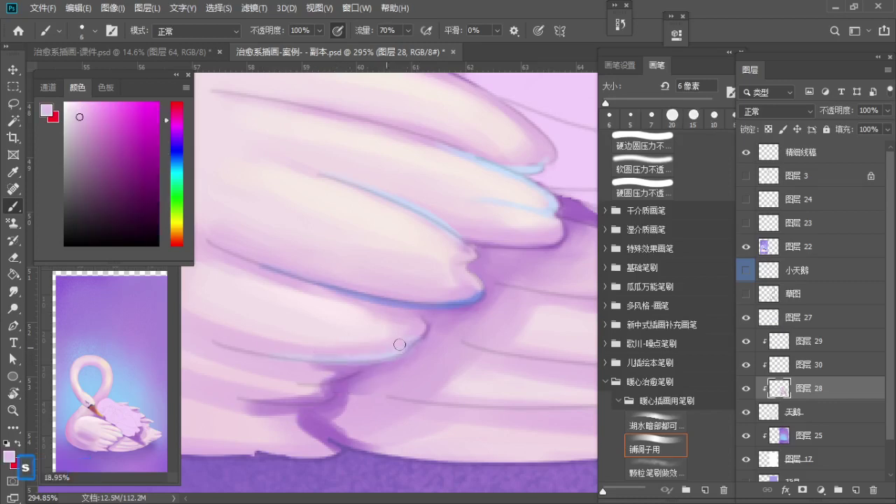
drag(378, 341, 434, 344)
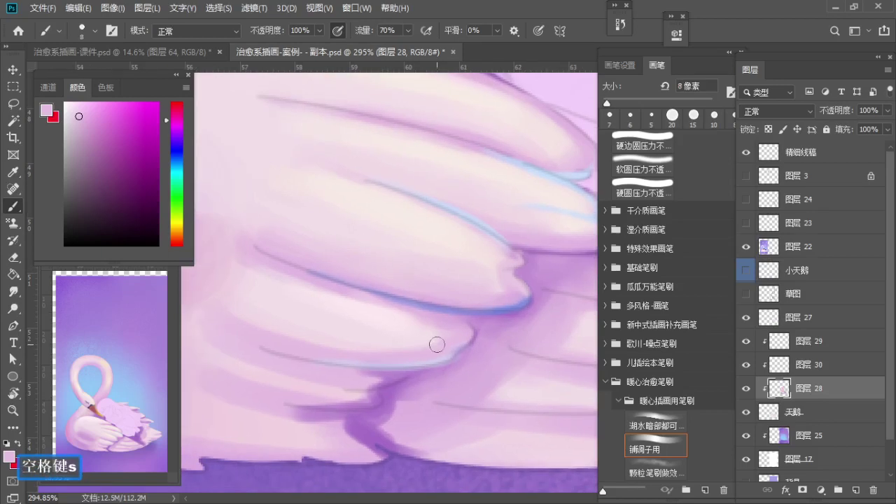
key(bracketright)
key(bracketright)
key(bracketright)
key(bracketright)
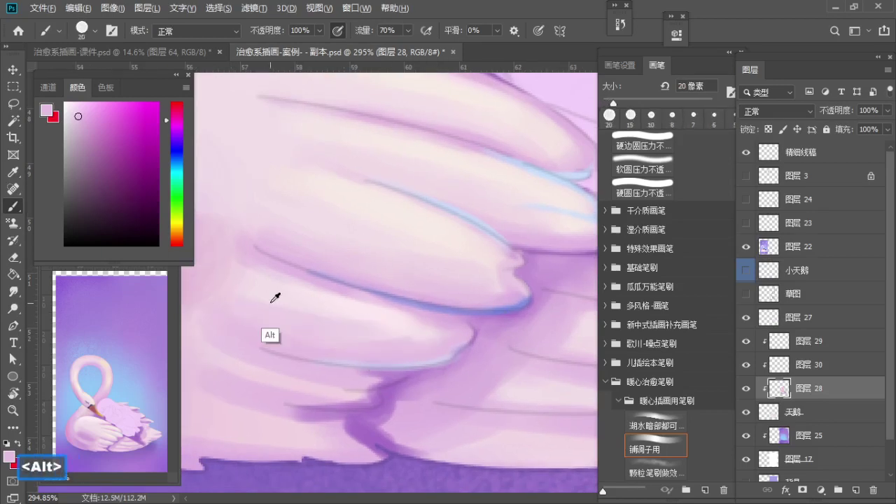
alt+click(272, 300)
alt+click(321, 335)
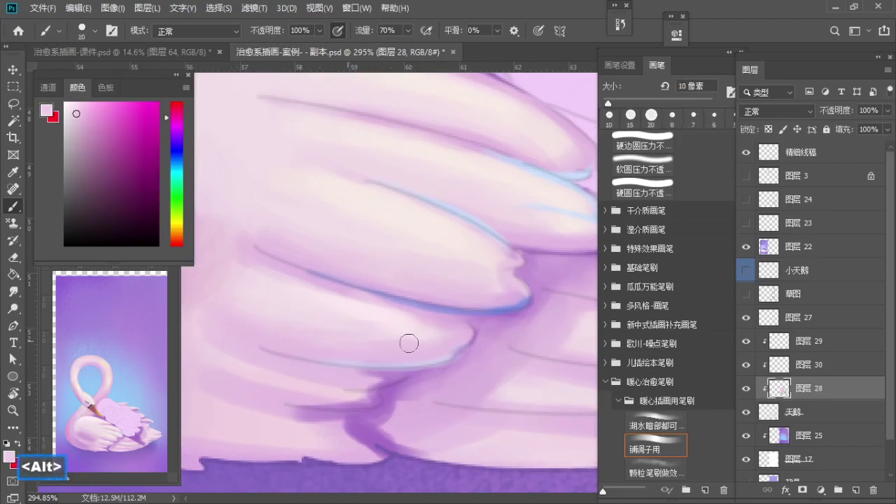
key(s)
drag(324, 335, 403, 330)
Step: Shade the fourth feather's upper area beneath the blue line with sampled pale pink and lilac, reducing the brush to 8 px
alt+click(357, 361)
key(a)
alt+click(303, 304)
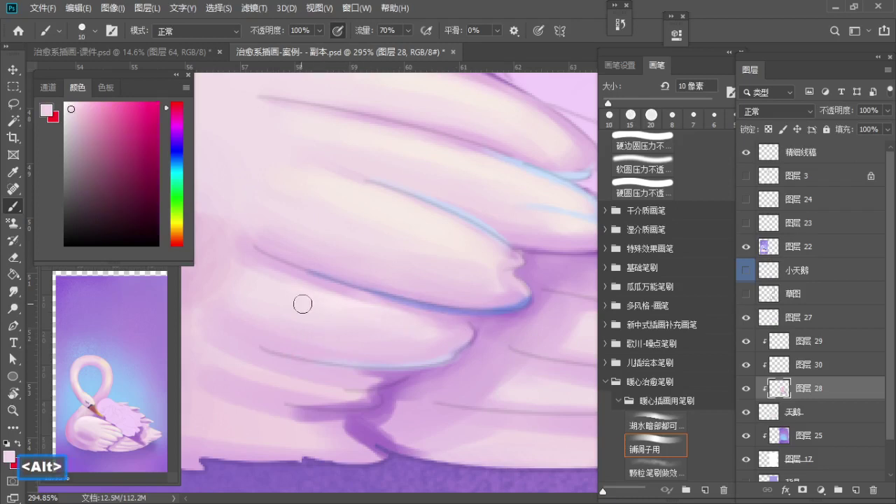
key(ctrl+z)
alt+click(336, 289)
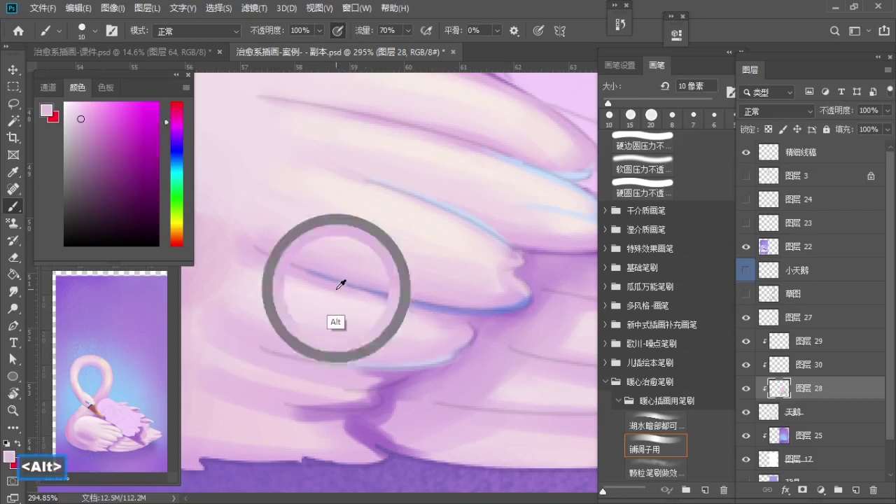
key(a)
key(a)
drag(332, 290, 428, 316)
key(ctrl+z)
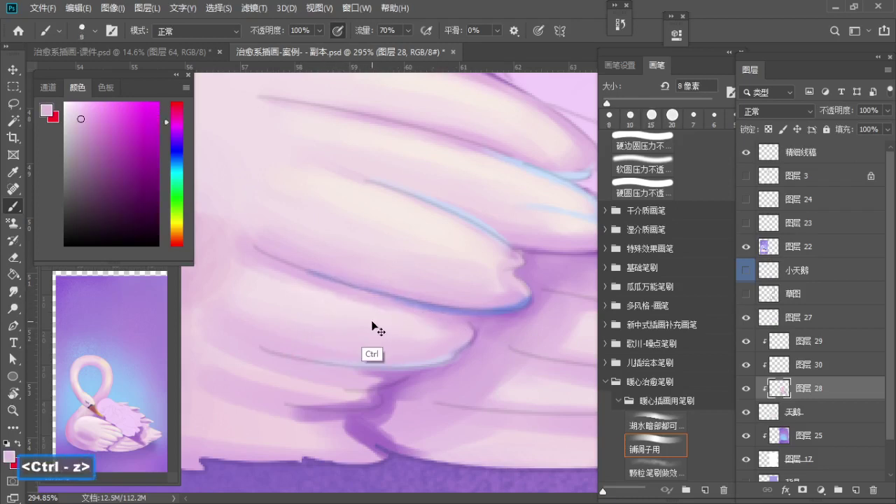
Step: Refine the third feather's blue bottom line toward its root with sampled blue-violet at 6 px and lilac at 4 px
drag(374, 309, 339, 317)
key(b)
key(a)
alt+click(401, 312)
key(bracketleft)
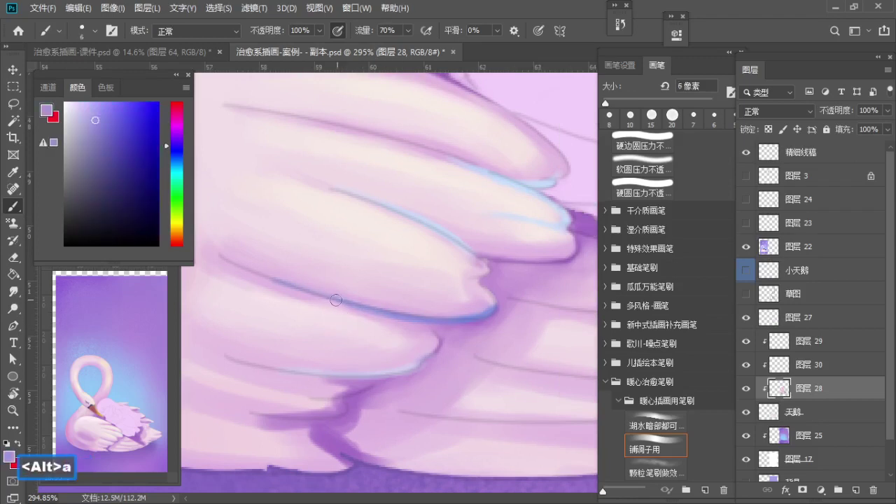
alt+click(263, 282)
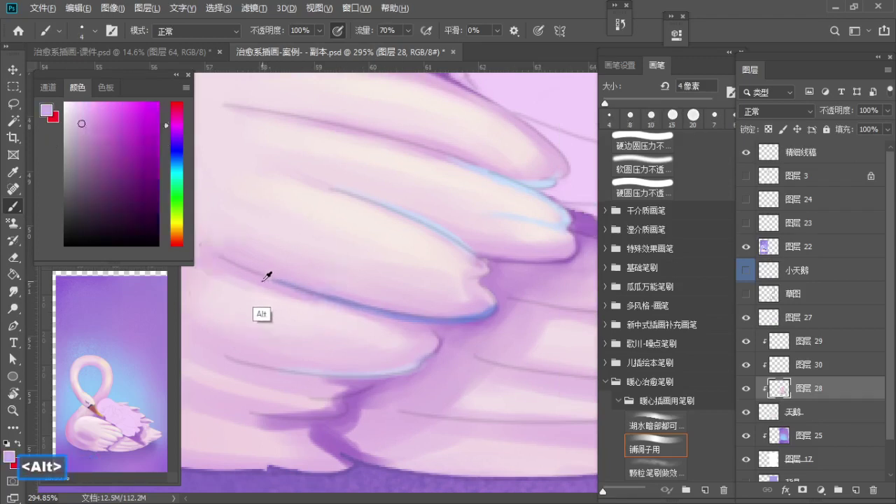
Step: Smooth the fourth feather's light area toward its tip with sampled pale pink and an 8 px brush, undoing the last stroke
key(z)
mouse_move(322, 293)
mouse_down()
mouse_move(304, 298)
mouse_move(302, 270)
mouse_move(309, 299)
mouse_move(365, 322)
mouse_move(460, 320)
mouse_move(468, 300)
mouse_up()
key(z)
key(b)
alt+click(426, 326)
key(z)
key(b)
alt+click(424, 291)
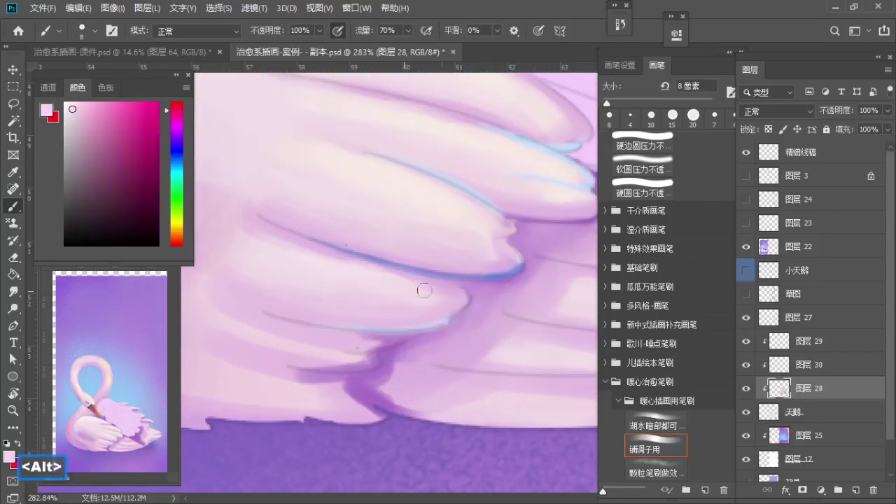
key(ctrl+z)
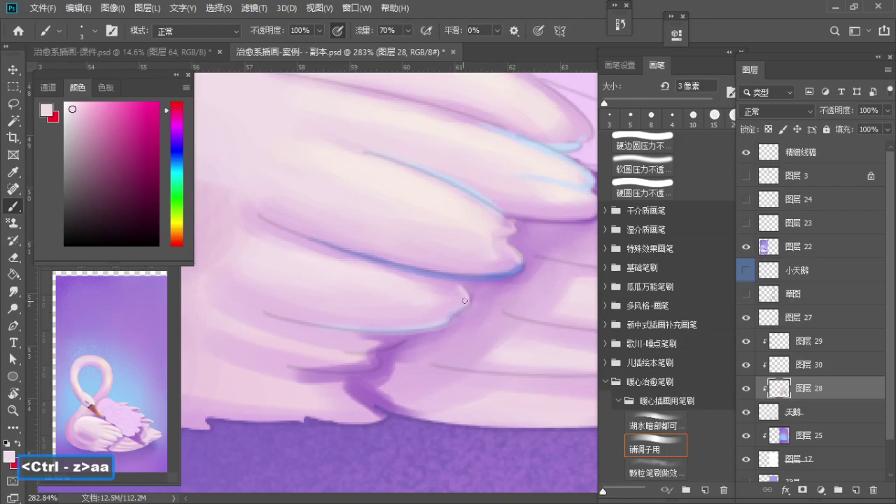
Step: Add a thin pale highlight around the fourth feather's rounded tip with a sampled light tone and a 3 px brush
alt+click(459, 296)
mouse_move(459, 297)
mouse_down()
mouse_move(480, 263)
mouse_move(478, 296)
mouse_up()
key(b)
key(s)
alt+click(492, 284)
key(z)
key(b)
Step: Soften the purple shadow beneath the fourth feather's tip with sampled purples and a progressively larger brush
mouse_move(406, 313)
mouse_down()
mouse_move(414, 314)
mouse_move(411, 354)
mouse_move(484, 367)
mouse_up()
alt+click(401, 357)
key(s)
key(s)
key(s)
key(s)
key(s)
key(s)
key(s)
key(s)
alt+click(455, 323)
key(s)
key(s)
Step: Blend sampled pink and lilac into the shadow between the fourth feather and the rear feathers, enlarging the brush to 20 px
alt+click(404, 368)
key(a)
key(a)
alt+click(406, 367)
alt+click(486, 326)
key(s)
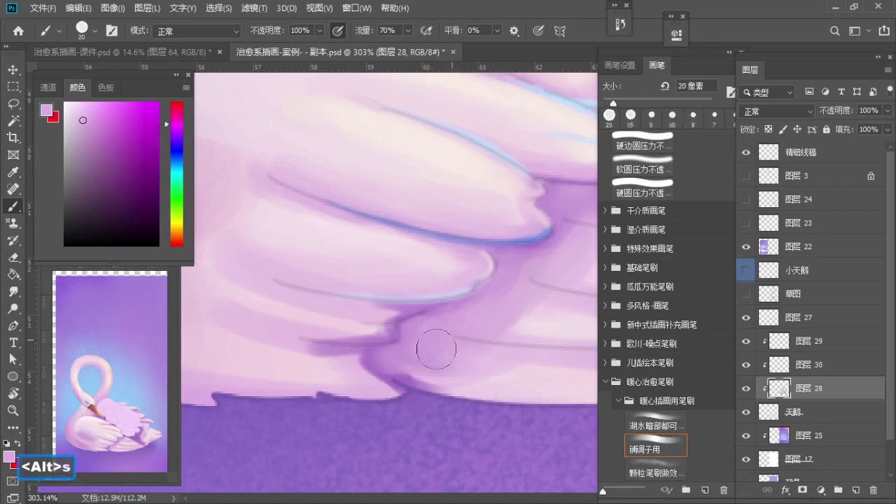
Step: Smooth the lowest rear feather's base with sampled pale pink and a 9 to 10 px brush
alt+click(412, 358)
key(a)
key(a)
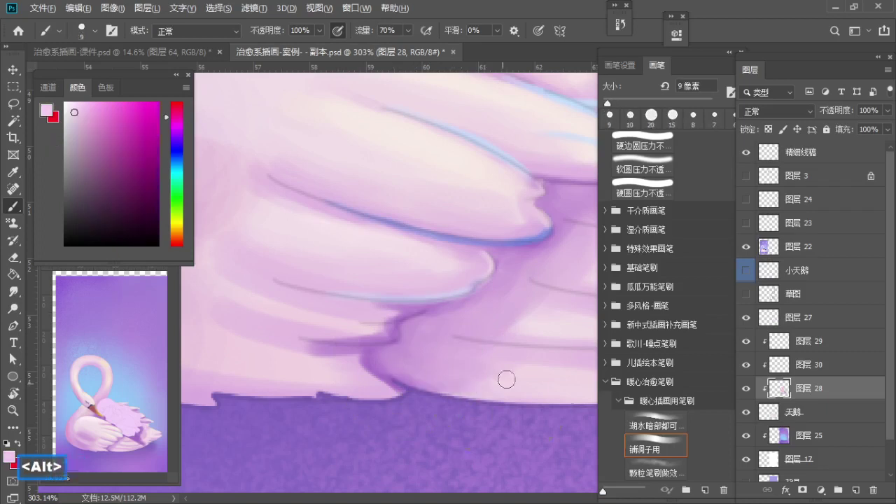
key(space)
drag(489, 372, 527, 393)
key(z)
key(b)
drag(462, 321, 422, 314)
key(space)
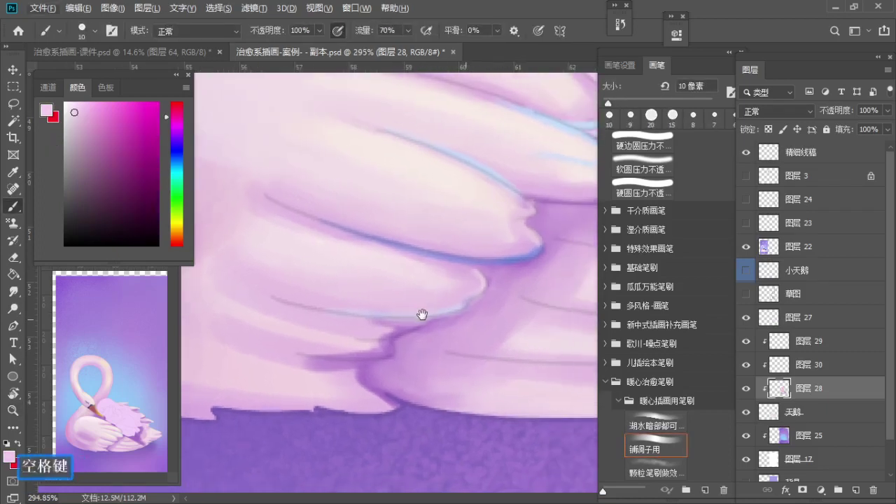
Step: Try a thin pale blue-lilac line along the fifth feather's lower edge with sampled tones and a 5 px brush
key(ctrl+z)
key(b)
key(a)
alt+click(440, 305)
key(a)
key(a)
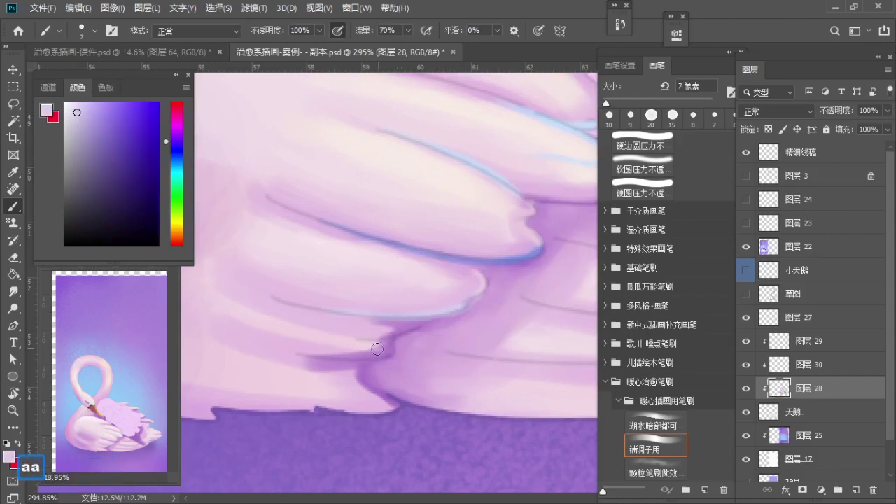
key(ctrl+z)
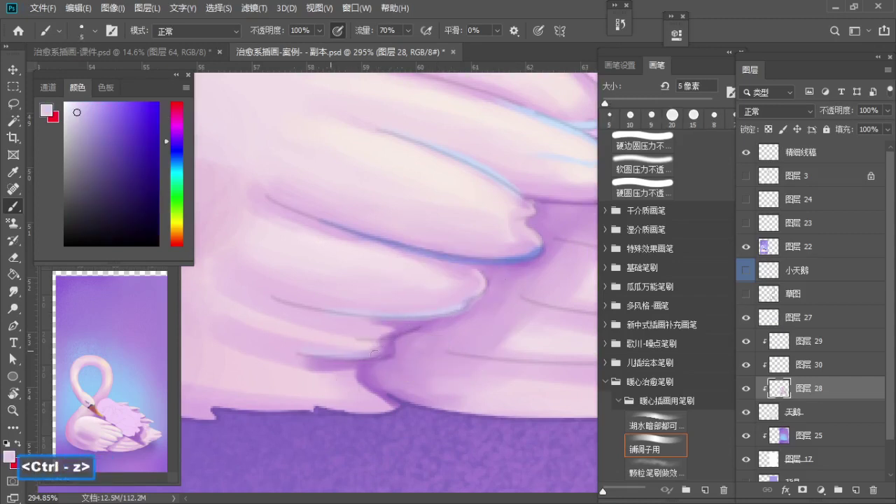
drag(379, 352, 392, 347)
alt+click(328, 348)
key(s)
key(s)
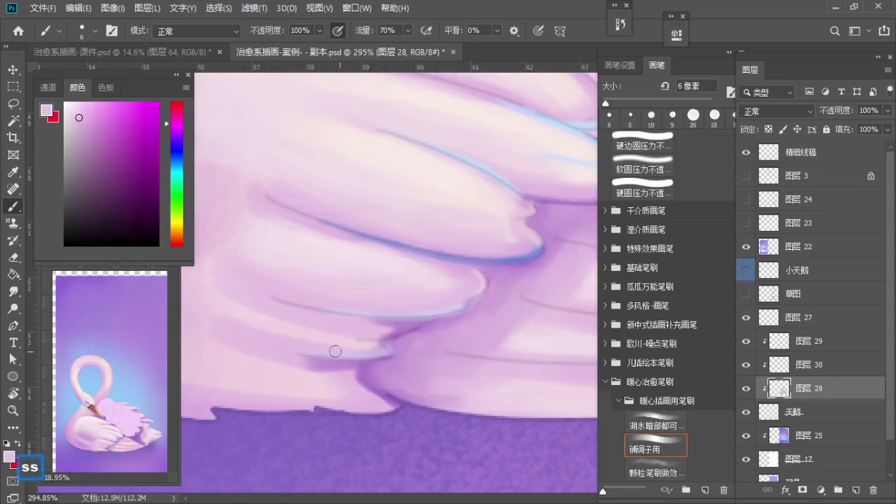
alt+click(279, 282)
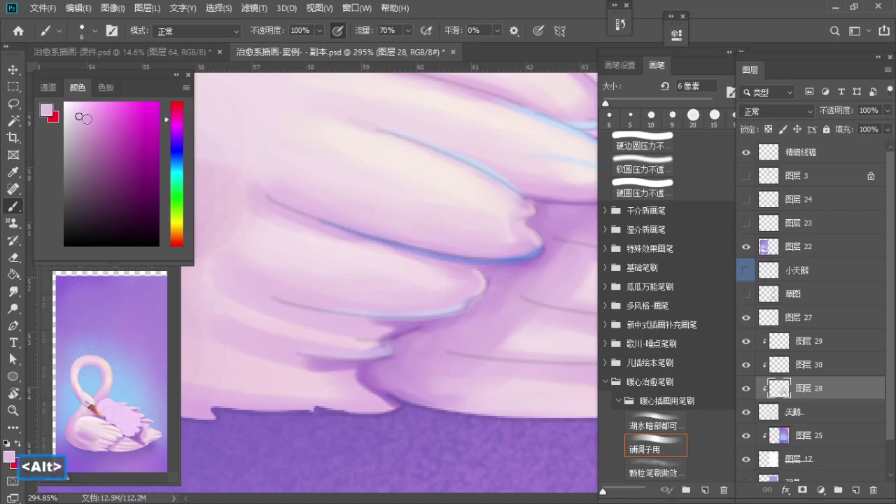
alt+click(265, 313)
key(ctrl+z)
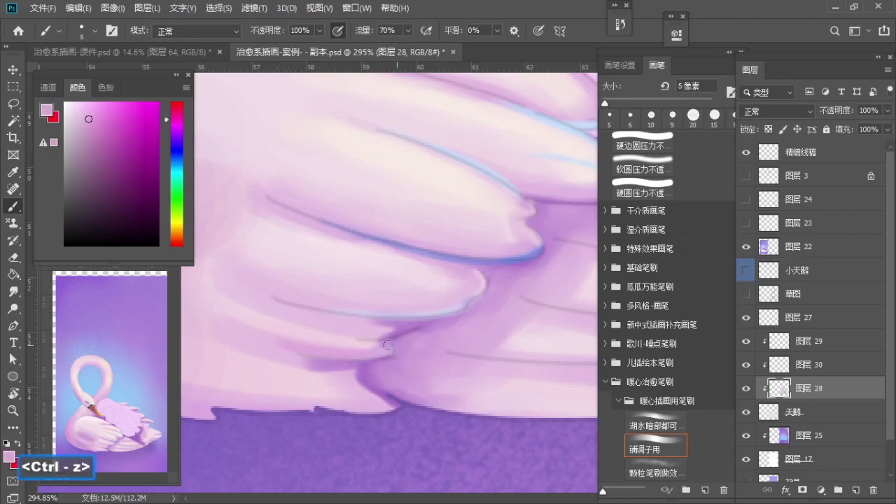
Step: Reshape the small fifth feather's tip with 5 px mauve and sampled pale pink at 6 px
key([)
drag(421, 322, 390, 338)
alt+click(358, 332)
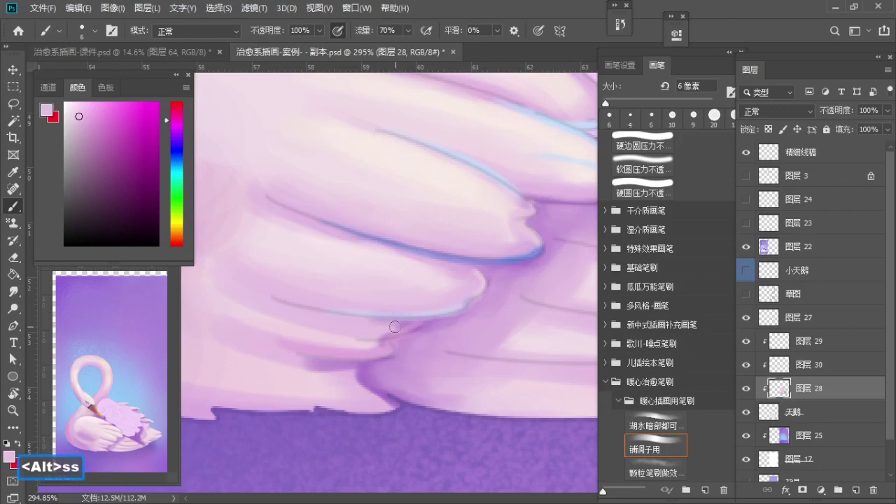
Step: Soften the shadow beside the fifth feather's tip with sampled purple, starting at 7 px and enlarging the brush
alt+click(414, 356)
key(bracketright)
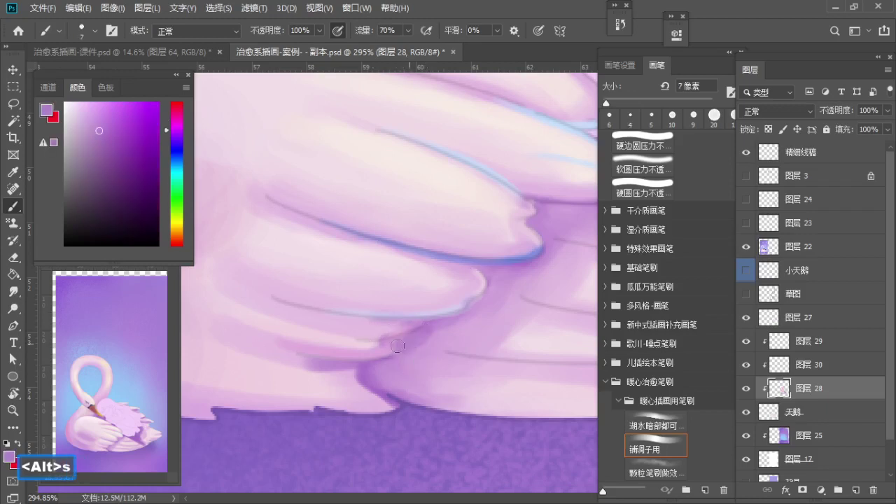
mouse_move(419, 359)
mouse_down()
mouse_move(413, 371)
mouse_move(396, 356)
mouse_move(392, 378)
mouse_move(462, 394)
mouse_up()
key(s)
key(s)
alt+click(453, 389)
key(s)
drag(432, 366, 497, 352)
Step: Clean up the body edge beneath the fifth feather with sampled pink and purple using a 7 to 9 px brush
alt+click(413, 368)
key(a)
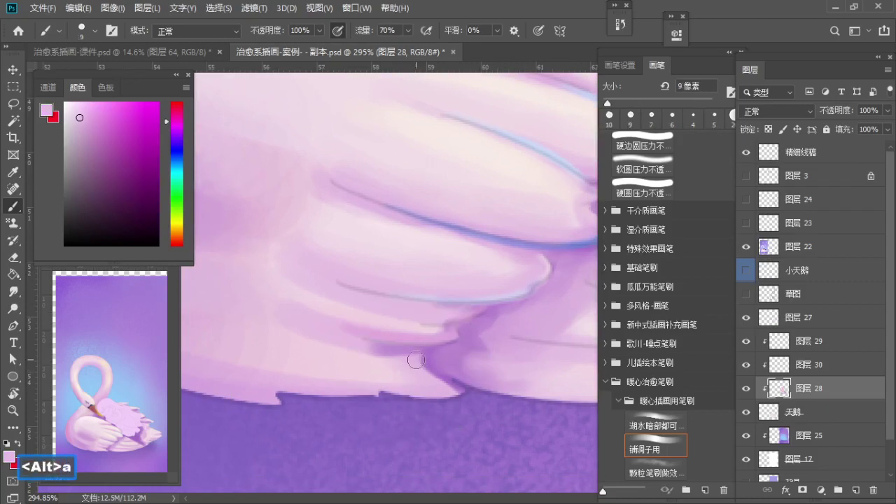
key(bracketleft)
alt+click(425, 356)
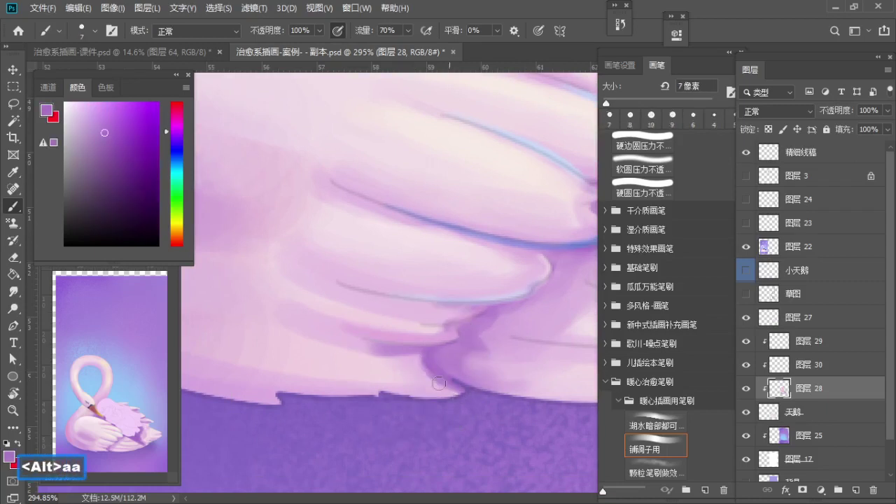
alt+click(404, 374)
key(bracketright)
Step: Define the wing's upper front edge with sampled pale pink at 9 px, undoing unwanted strokes
drag(389, 362, 398, 385)
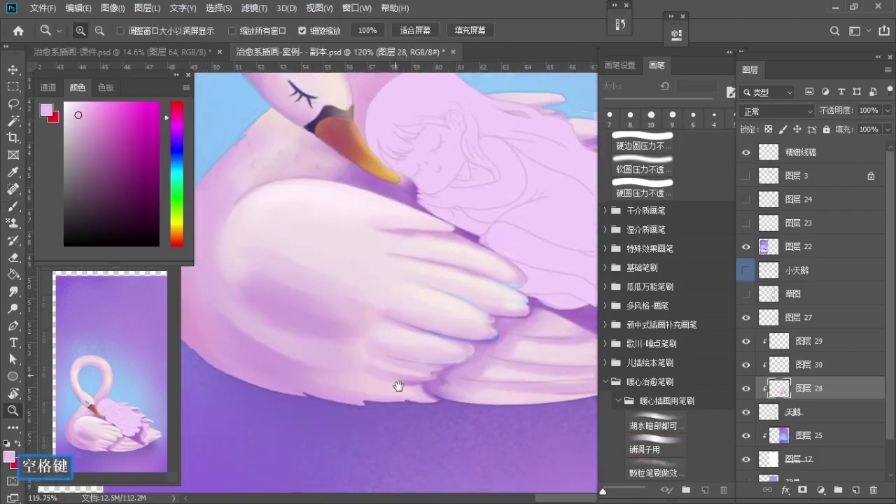
drag(220, 244, 357, 238)
alt+click(322, 218)
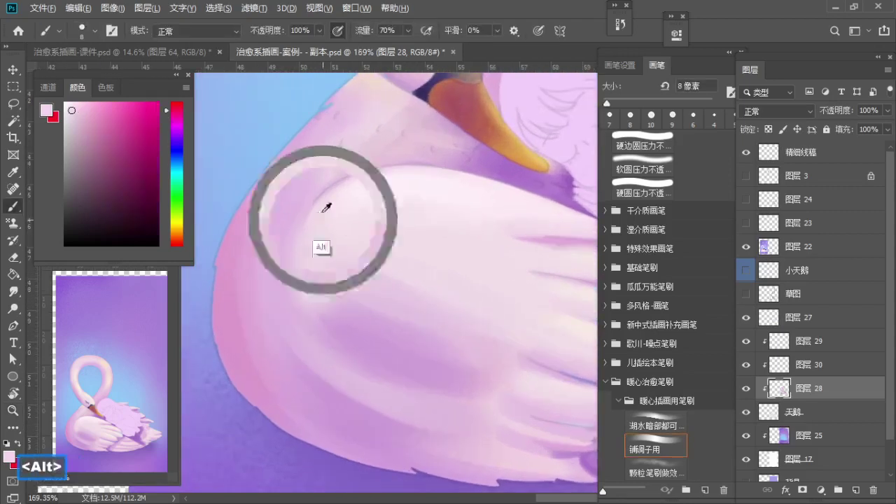
key(s)
drag(344, 182, 311, 238)
key(ctrl+z)
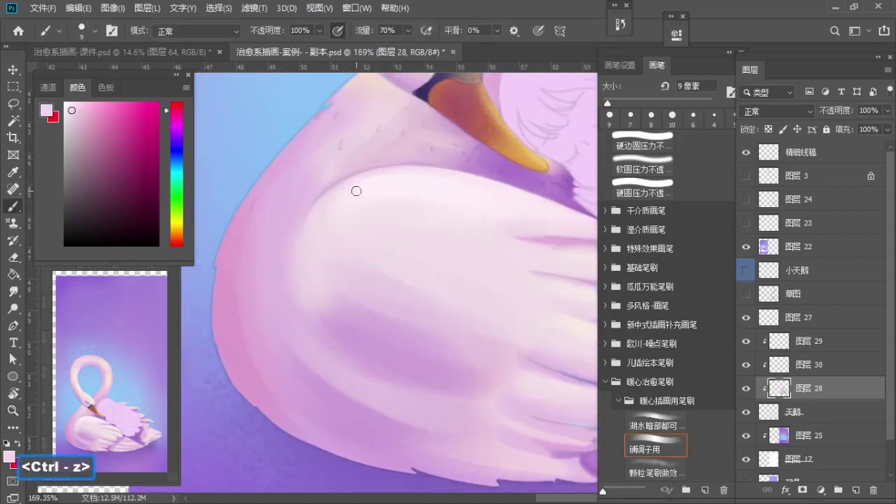
alt+click(367, 181)
key(ctrl+z)
alt+click(324, 200)
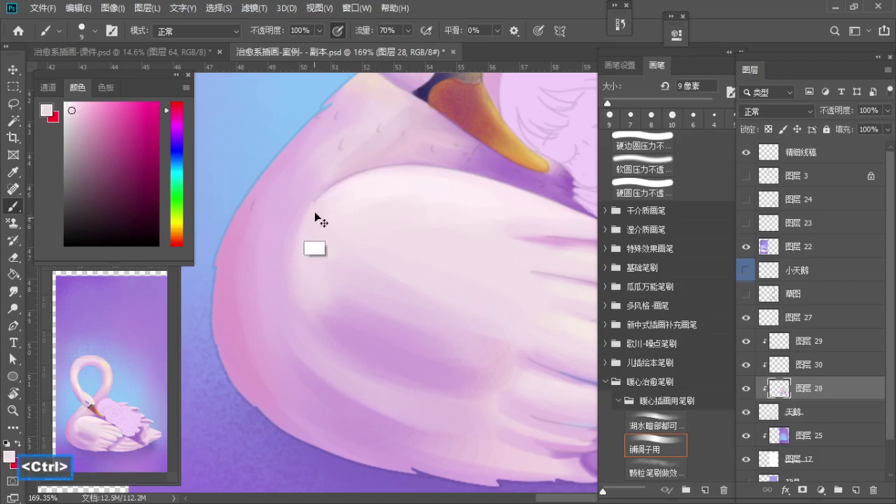
key(ctrl+z)
Step: Paint a pale pink light rim down the wing's front edge, curving under the purple shadow, with a 20 px brush
drag(298, 290, 322, 355)
key(z)
drag(326, 317, 312, 321)
key(space)
mouse_move(322, 326)
mouse_down()
mouse_move(290, 301)
mouse_move(306, 298)
mouse_up()
key(b)
key(s)
key(s)
drag(309, 344, 282, 294)
alt+click(275, 294)
key(s)
drag(274, 329, 314, 359)
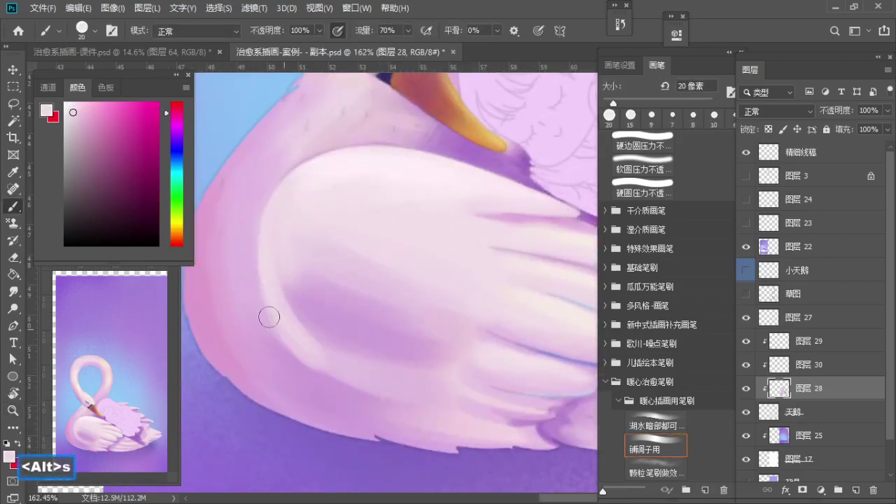
Step: Blend both sides of the wing's light rim with sampled pink and purple tones and a large brush
alt+click(268, 316)
key(s)
drag(256, 273, 301, 347)
key(space)
drag(334, 376, 299, 389)
alt+click(286, 404)
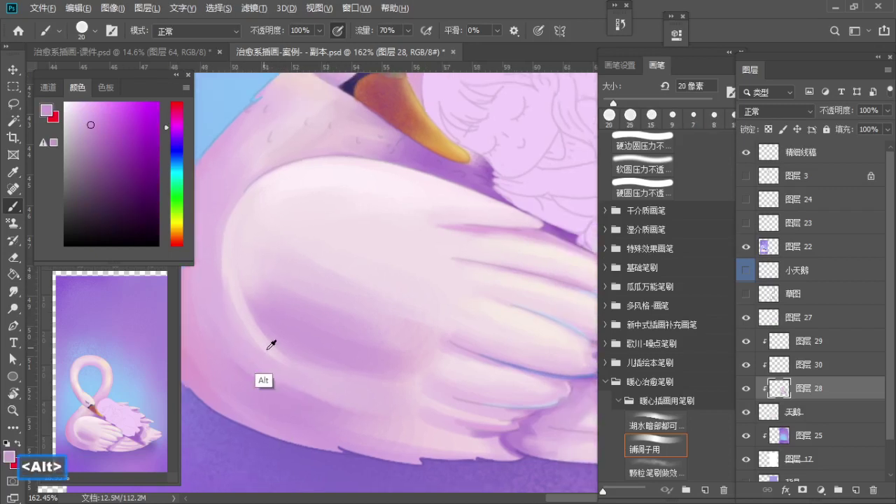
Step: Refine the lower curve of the wing's light rim with sampled pale pink at 9 px, undoing the last stroke
alt+click(271, 347)
key(a)
key(a)
key(ctrl+z)
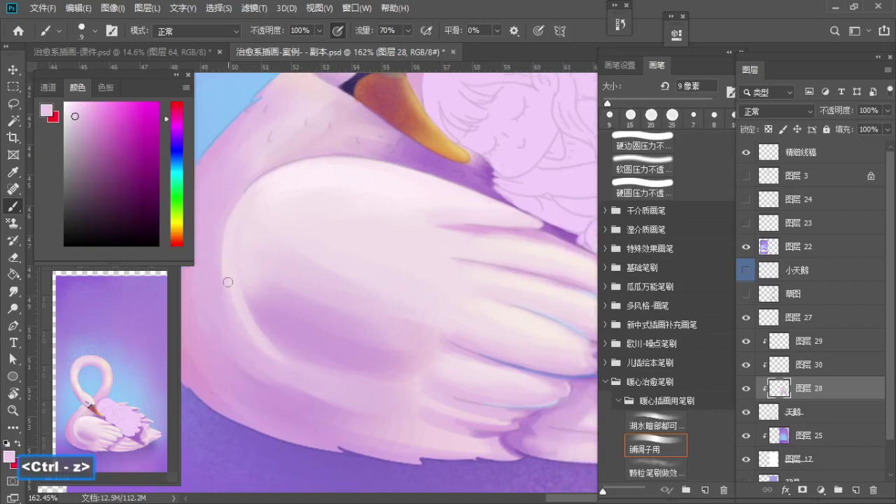
Step: Try a broader 20 px stroke along the outer side of the wing's light rim
key(z)
mouse_move(292, 346)
mouse_down()
mouse_move(247, 294)
mouse_move(307, 336)
mouse_up()
key(space)
drag(306, 336, 286, 344)
key(z)
key(b)
key(s)
drag(221, 298, 282, 386)
key(ctrl+z)
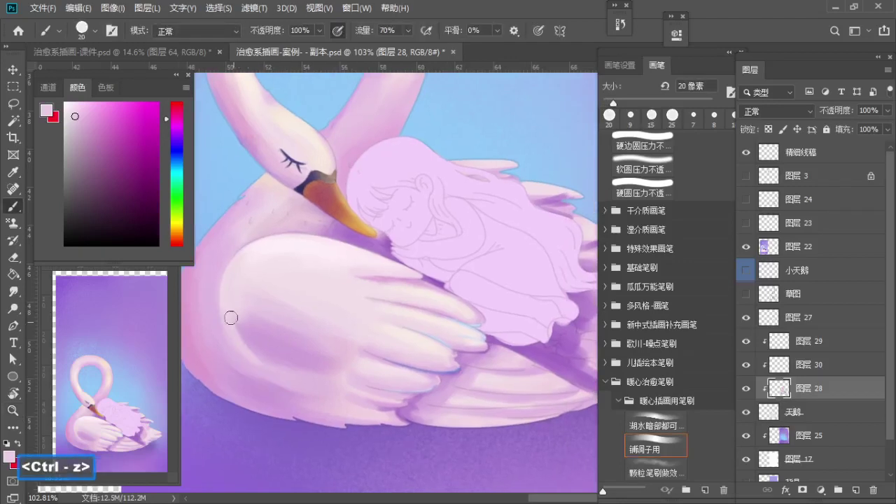
Step: Redraw the light rim around the wing's lower front curve with a sampled pale tone and a smaller brush
alt+click(226, 308)
key(a)
key(a)
drag(221, 300, 260, 369)
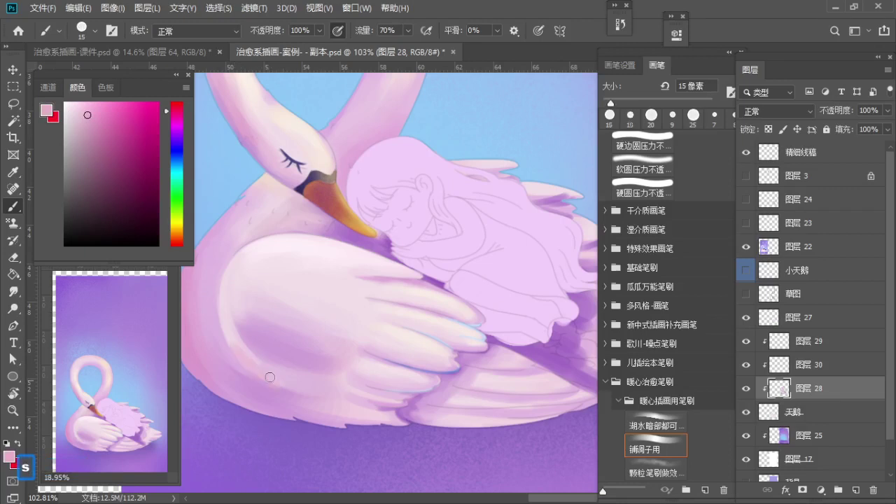
Step: Paint a pink shadow line beneath the wing's lower edge toward the feathers with a 15 px brush, undoing unsatisfactory strokes
key(ctrl+z)
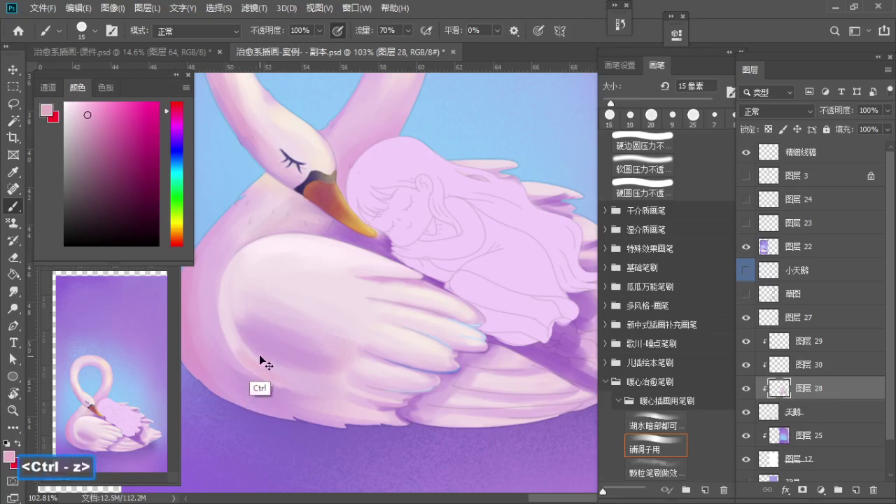
mouse_move(231, 339)
mouse_down()
mouse_move(292, 388)
mouse_move(285, 384)
mouse_up()
key(ctrl+z)
key(ctrl+z)
drag(230, 340, 293, 385)
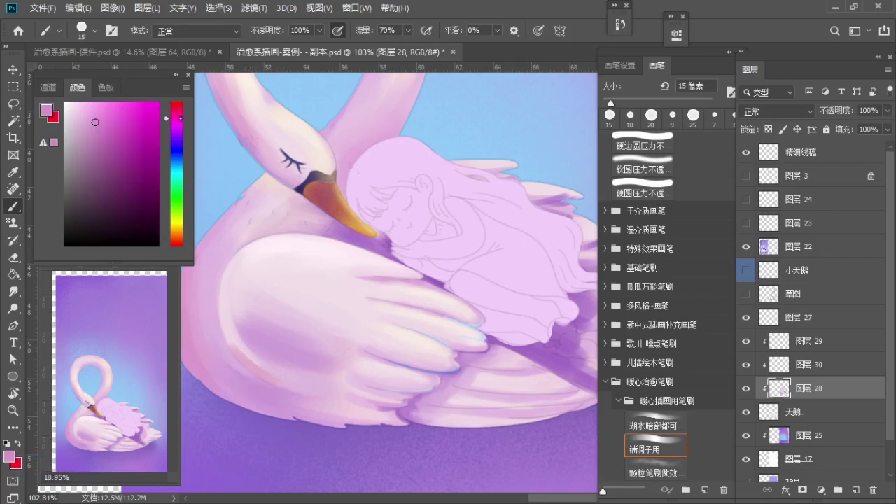
key(ctrl+z)
mouse_move(227, 340)
mouse_down()
mouse_move(303, 391)
mouse_move(239, 351)
mouse_move(299, 388)
mouse_move(282, 372)
mouse_move(341, 382)
mouse_move(297, 378)
mouse_move(361, 392)
mouse_move(303, 386)
mouse_move(360, 405)
mouse_up()
key(ctrl+z)
key(ctrl+z)
key(ctrl+z)
key(ctrl+z)
drag(299, 382, 366, 407)
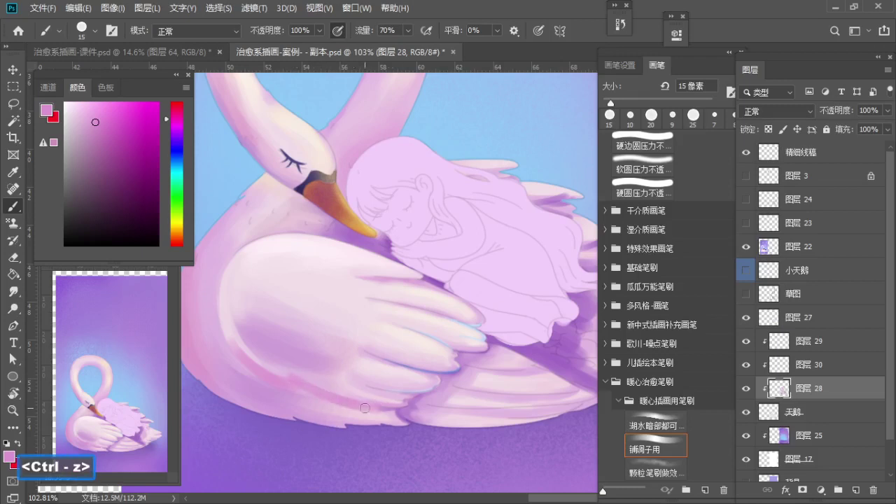
Step: Soften the pink shadow line beneath the wing with sampled lilac-pink at 15 px
scroll(365, 408, up, 3)
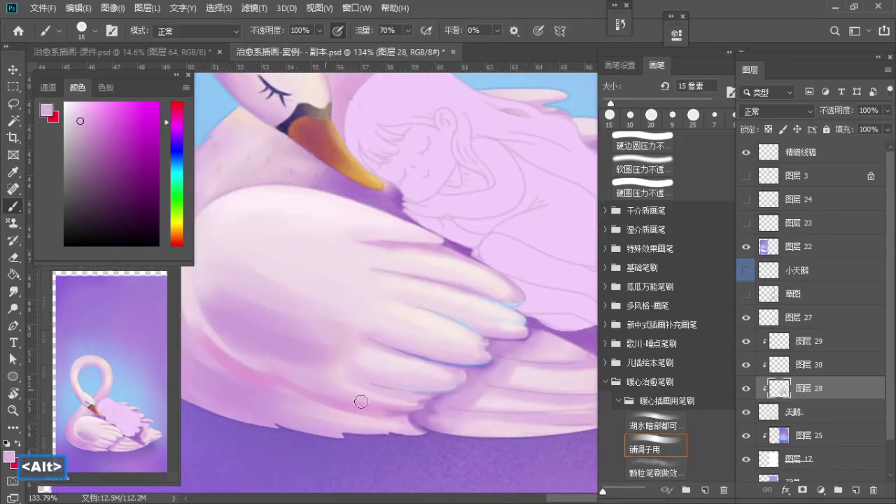
drag(301, 380, 364, 390)
alt+click(309, 372)
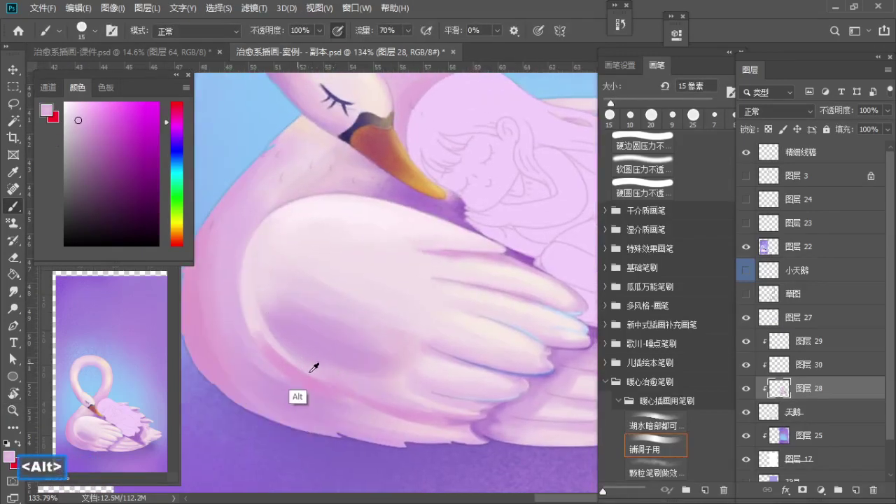
Step: Extend the wing's light rim over the pink line as a feather-like tip with sampled pale pink at 9 to 10 px
alt+click(267, 339)
key(a)
key(a)
key(a)
key(s)
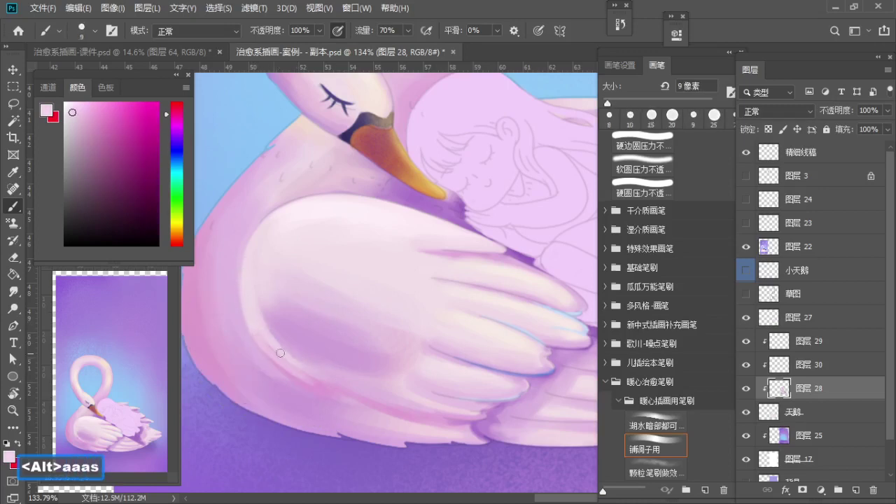
key(ctrl+z)
key(s)
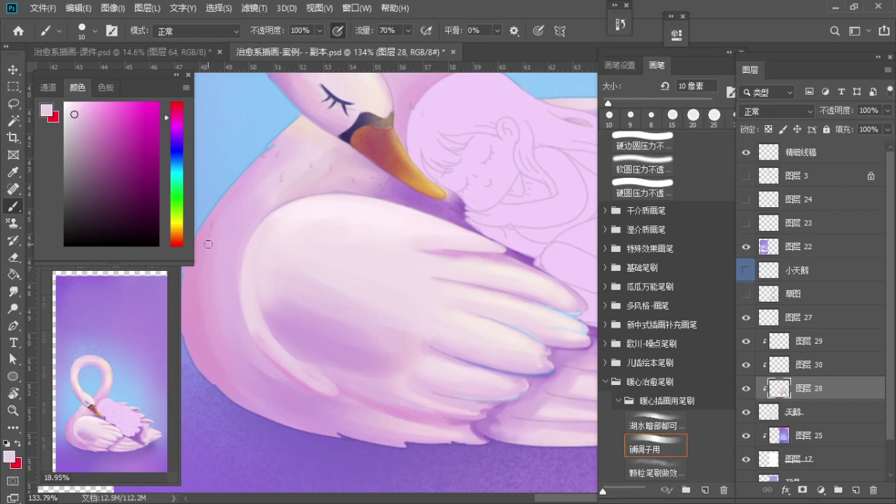
Step: Deepen the pink shadow along the outer edge of the wing's light rim with sampled pink at 8 px
mouse_move(290, 332)
mouse_down()
mouse_move(261, 305)
mouse_move(300, 322)
mouse_up()
key(z)
key(b)
key(a)
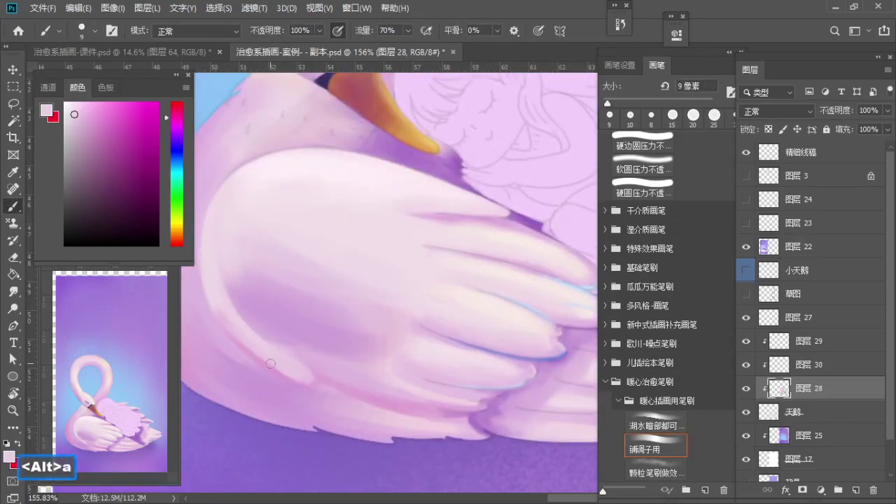
alt+click(263, 389)
key(a)
key(ctrl+z)
alt+click(269, 369)
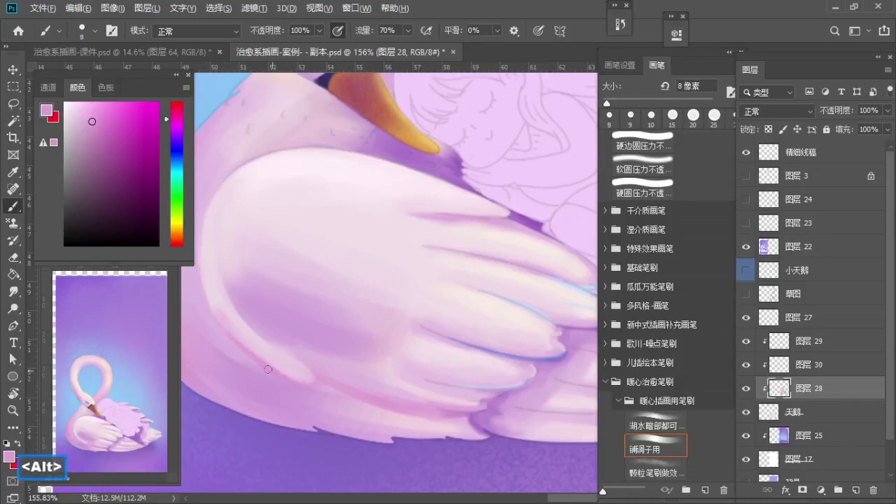
Step: Sharpen the light rim's lower tip with sampled pale pink at 6 px and a darker pink at 5 px
alt+click(299, 377)
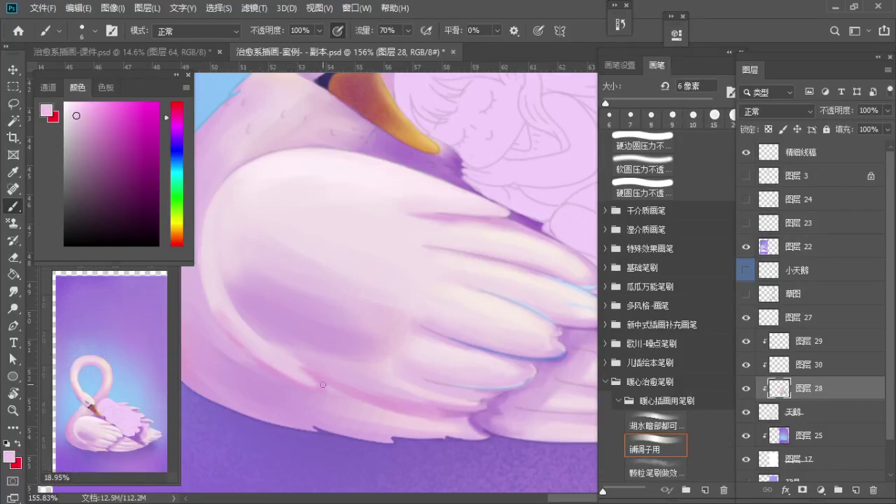
key(z)
drag(304, 361, 312, 362)
key(b)
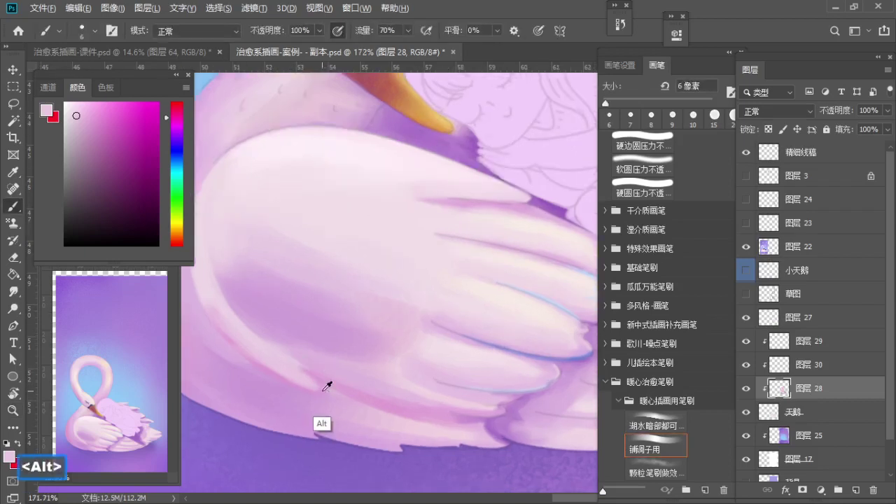
alt+click(315, 390)
alt+click(278, 379)
key(a)
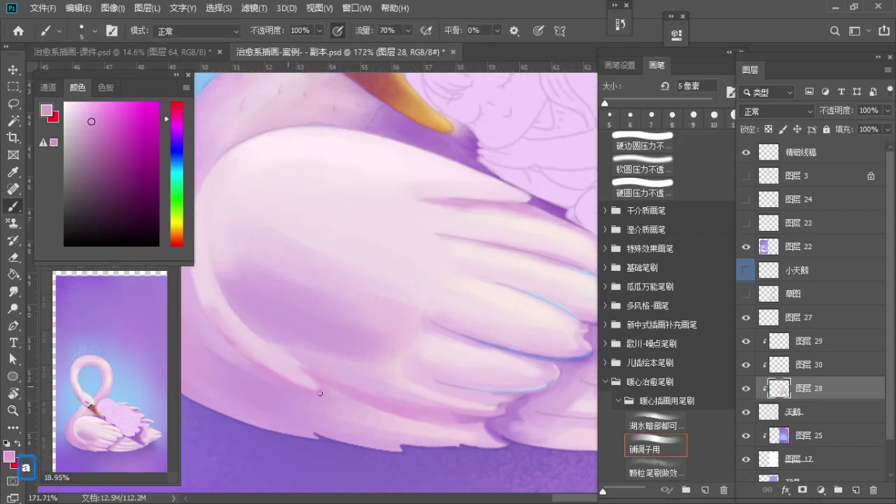
alt+click(322, 392)
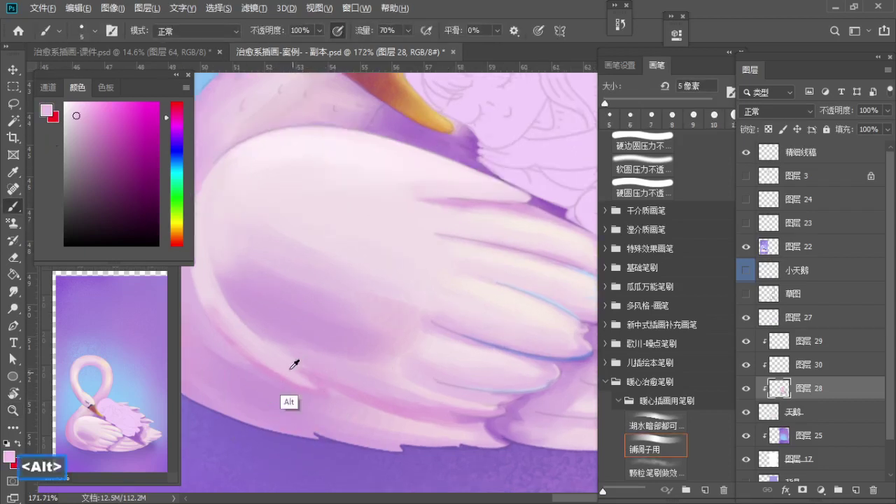
Step: Reshape the lower tip of the wing's light rim with sampled pale pink at 6 to 8 px
key(space)
drag(250, 343, 300, 342)
key(s)
alt+click(278, 339)
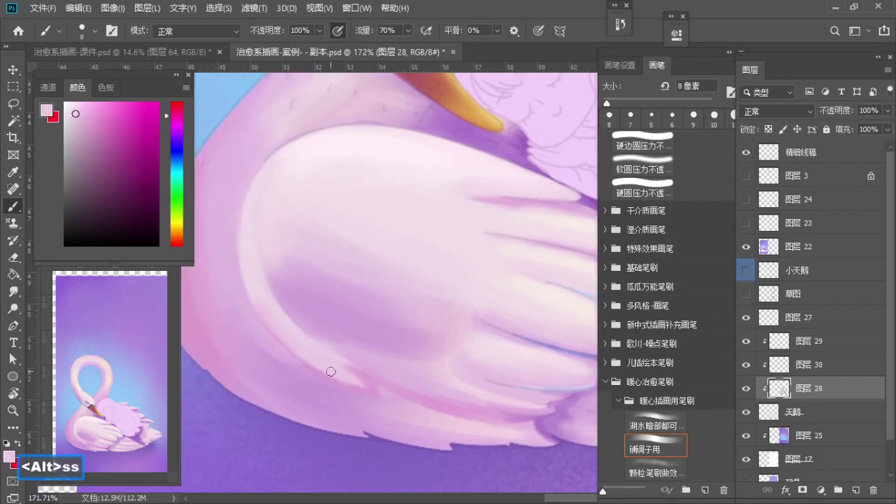
key(ctrl+z)
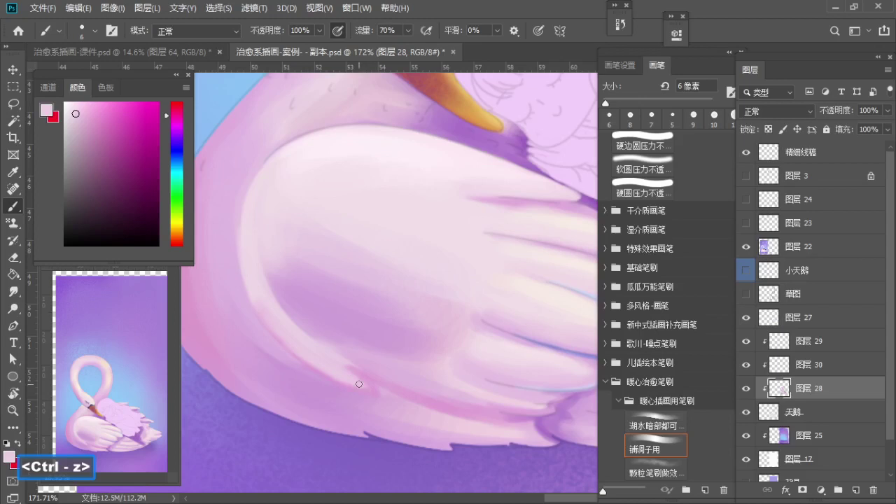
mouse_move(368, 378)
mouse_down()
mouse_move(345, 390)
mouse_move(352, 385)
mouse_move(338, 367)
mouse_up()
alt+click(351, 390)
alt+click(320, 379)
Step: Blend the rim's lower tip into the pink shadow line with sampled pale pink, enlarging the brush to 10 px
key(s)
alt+click(323, 370)
key(ctrl+z)
alt+click(324, 380)
alt+click(308, 370)
key(s)
key(bracketright)
key(bracketright)
key(bracketright)
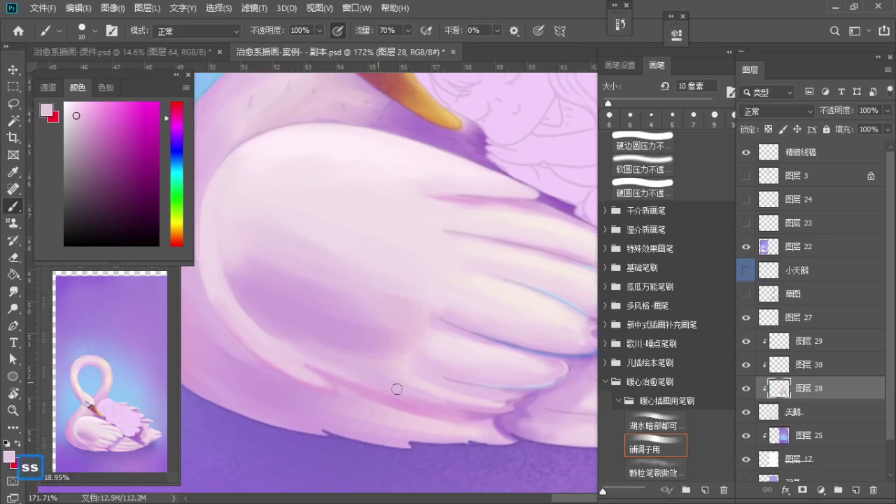
Step: Soften the inner edge of the wing's light rim beside the purple shadow with sampled lilac and pale pink at 15 px
key(z)
drag(327, 296, 257, 323)
key(b)
alt+click(317, 354)
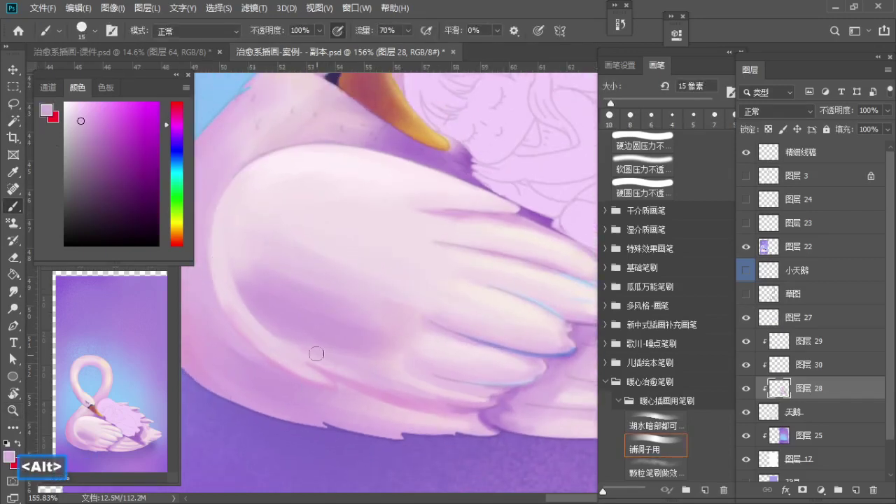
alt+click(266, 310)
alt+click(233, 290)
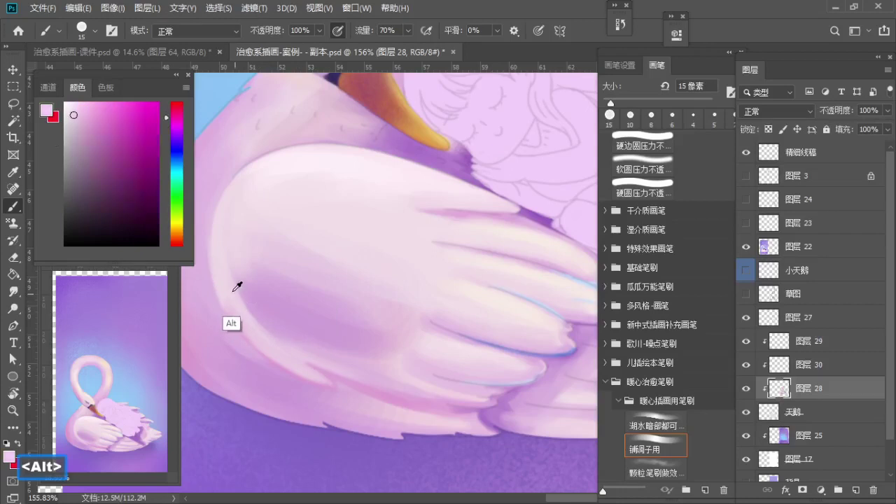
Step: Smooth the front of the wing's purple shadow with sampled pale pink and light purple at 25 px
key(s)
mouse_move(243, 284)
mouse_down()
mouse_move(271, 318)
mouse_move(305, 338)
mouse_move(277, 318)
mouse_up()
key(s)
key(z)
drag(278, 317, 282, 353)
key(b)
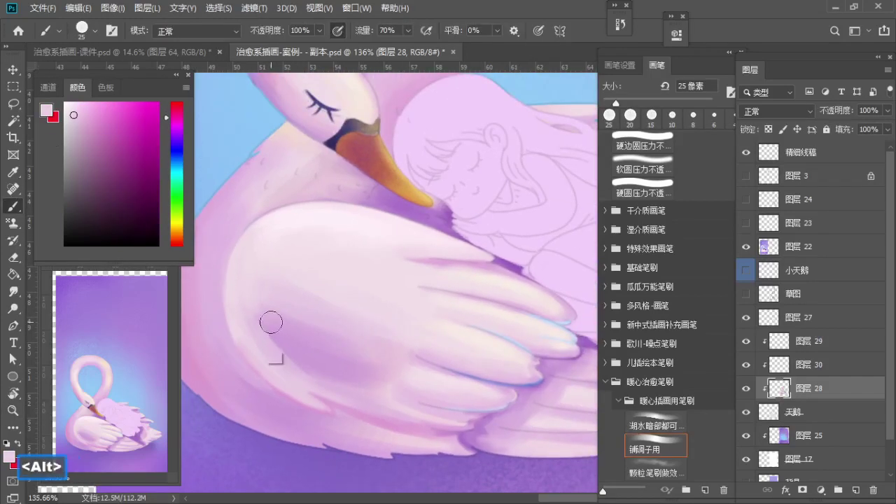
alt+click(270, 320)
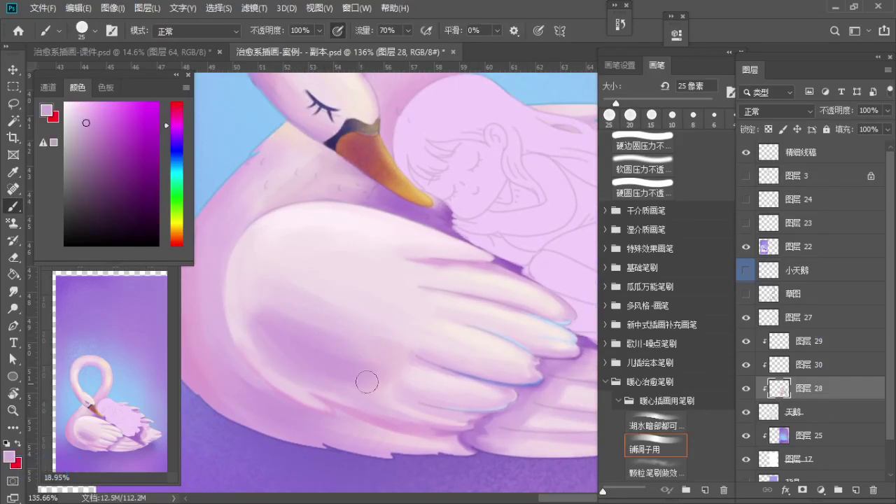
drag(344, 359, 369, 381)
Step: Blend the wing's purple shadow into its light upper area with sampled lilac-pink and pale pink at 25 to 30 px
alt+click(299, 317)
key(bracketright)
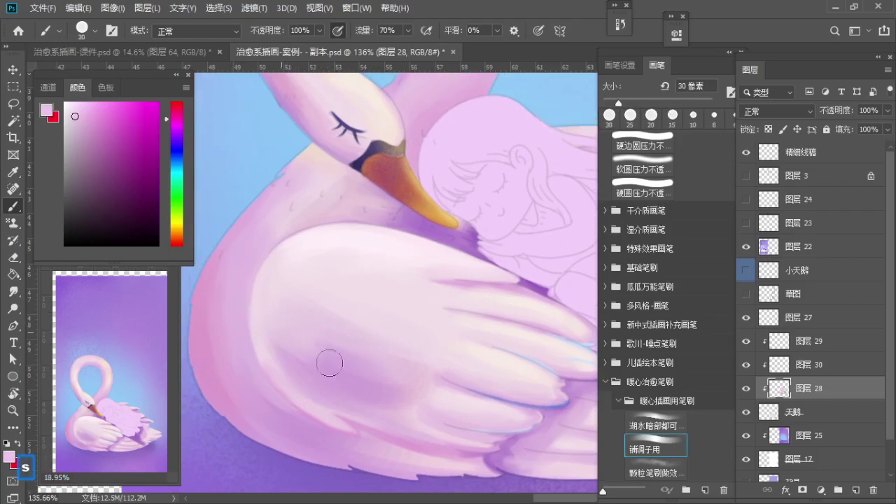
key(alt)
alt+click(291, 278)
drag(352, 274, 308, 286)
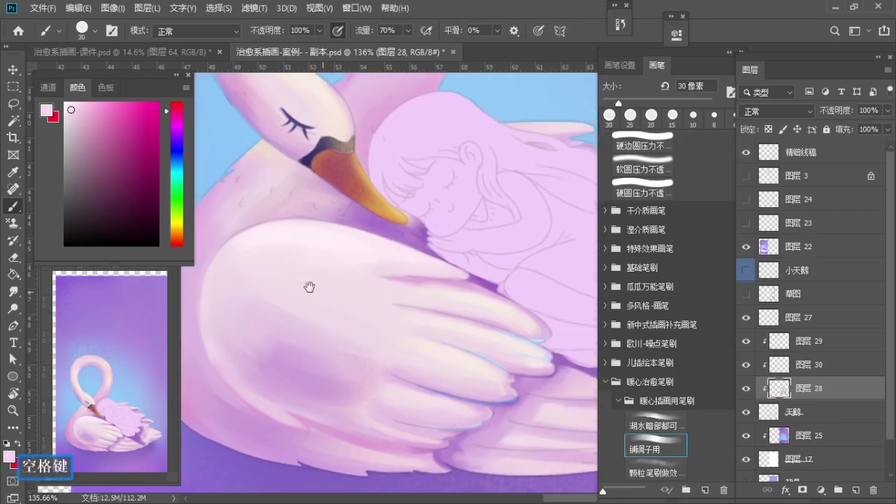
drag(342, 339, 317, 287)
alt+click(336, 326)
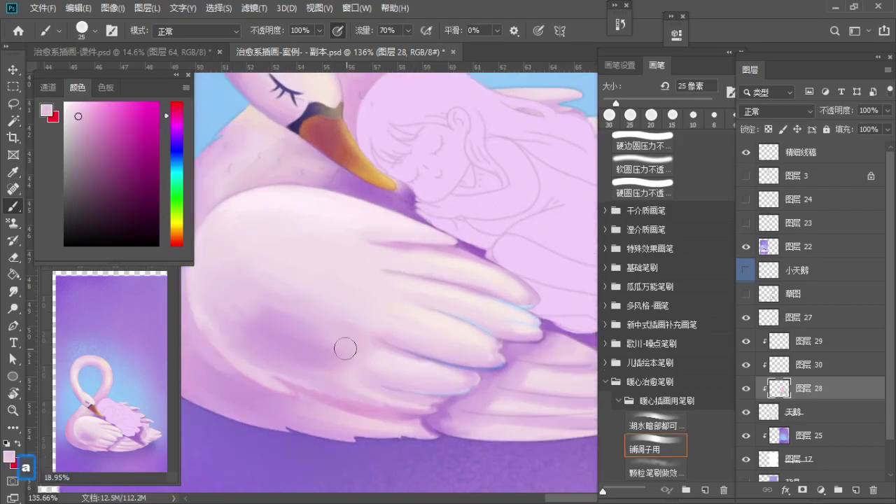
Step: Soften the shading between the wing's lower shadow and its bottom feathers with sampled lilac-pink, reducing the brush to 10 px
key(z)
drag(350, 344, 363, 348)
key(b)
alt+click(340, 379)
key(z)
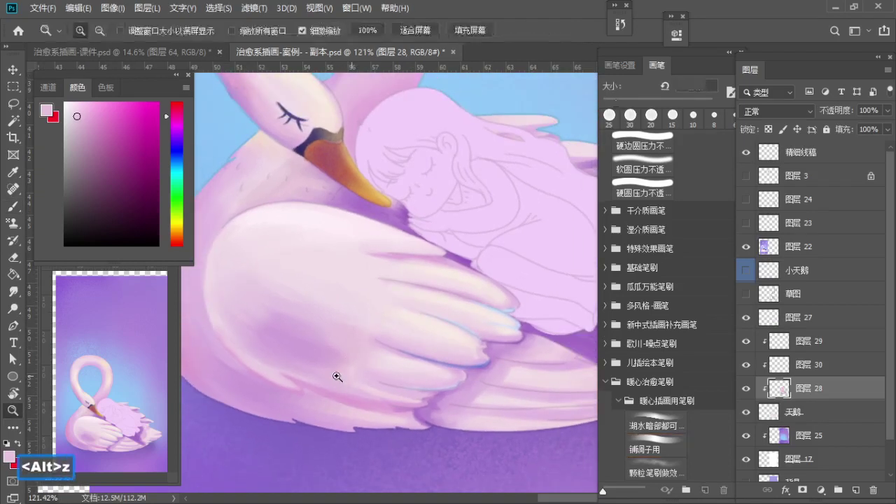
drag(336, 375, 354, 386)
key(b)
alt+click(338, 416)
key(a)
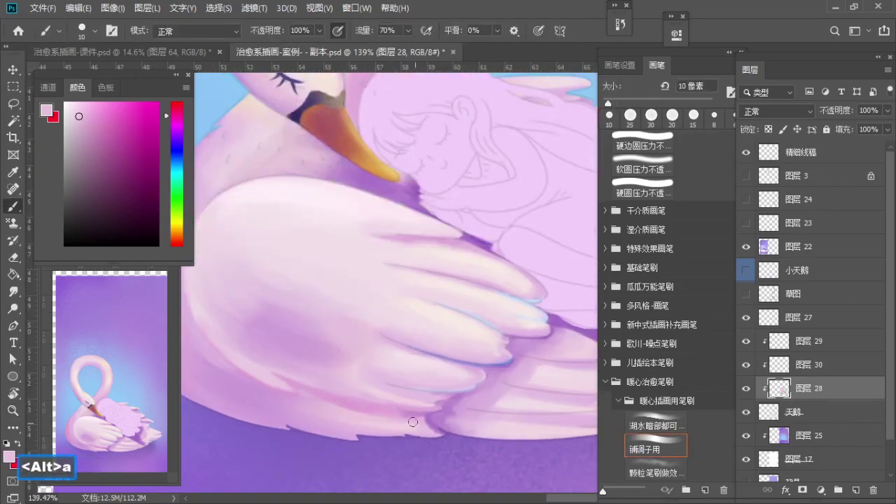
Step: Shade the feathers beneath the wing with sampled purple at 15 px and lilac-pink at 20 px
key(z)
click(411, 422)
key(b)
alt+click(428, 420)
key(bracketright)
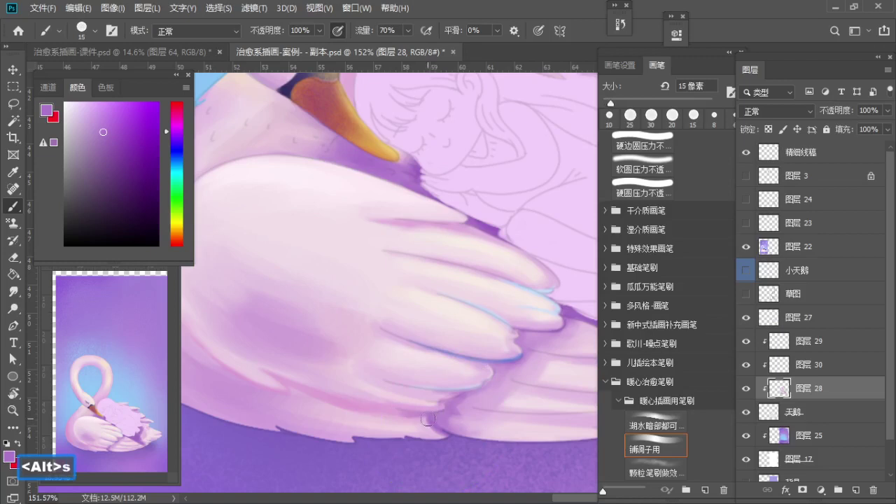
alt+click(350, 381)
key(bracketright)
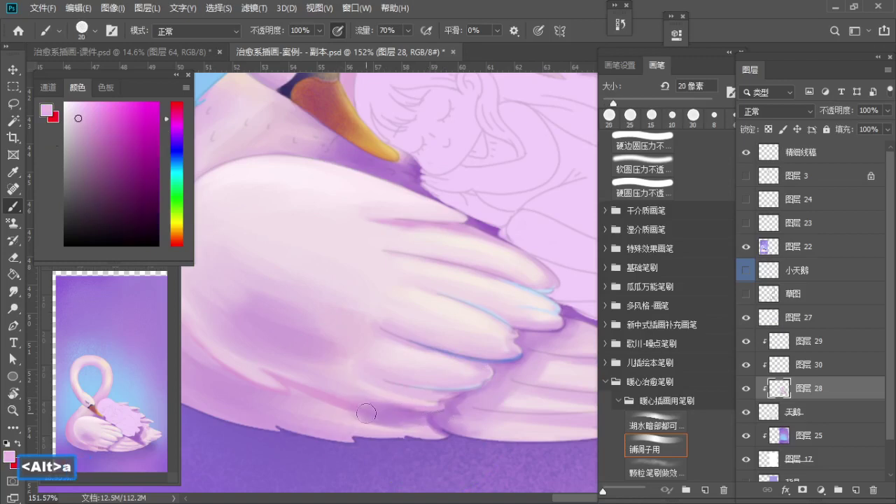
Step: Blend the swan's underside below the wing's light rim with sampled lilac tones at 20 px
alt+click(285, 374)
key(z)
drag(331, 382, 319, 397)
key(b)
alt+click(307, 395)
key(z)
Step: Paint light blue reflected light along the swan's lower body edge with sampled background blue at 30 px
key(space)
mouse_move(320, 398)
mouse_down()
mouse_move(364, 410)
mouse_move(328, 397)
mouse_move(285, 400)
mouse_move(253, 364)
mouse_up()
key(z)
key(space)
key(b)
key(z)
key(b)
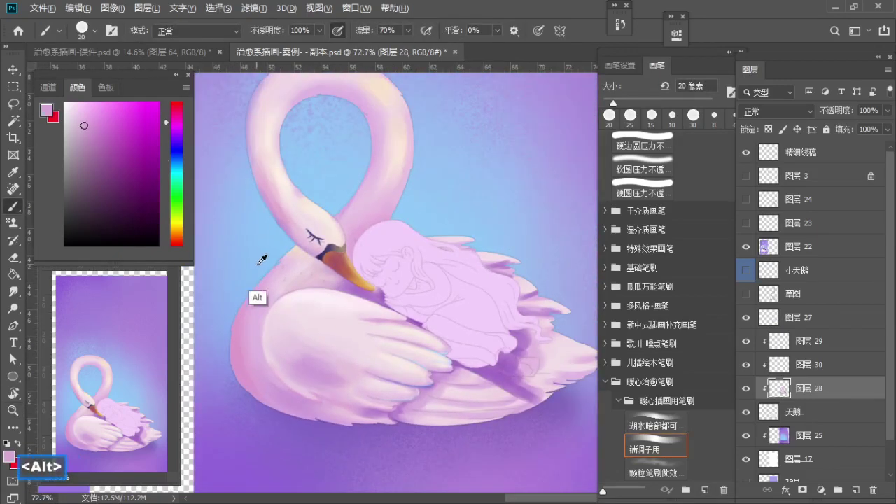
alt+click(257, 266)
key(z)
drag(260, 297, 271, 308)
key(b)
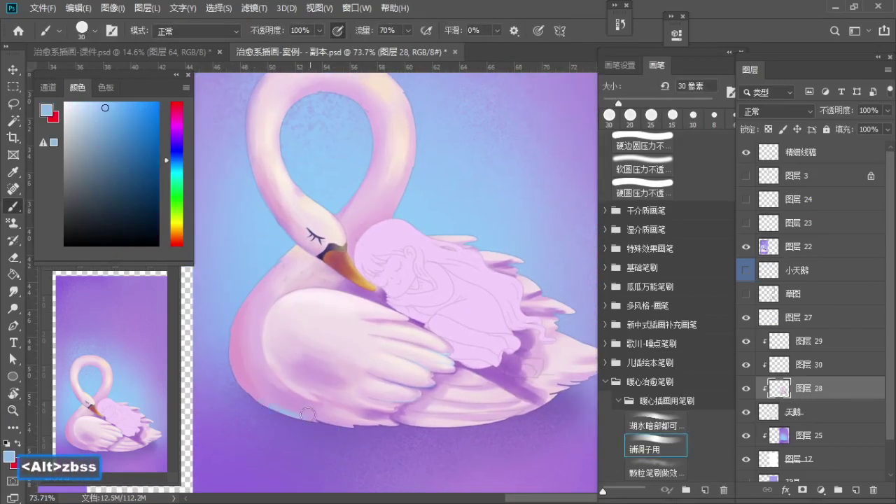
key(bracketright)
key(bracketleft)
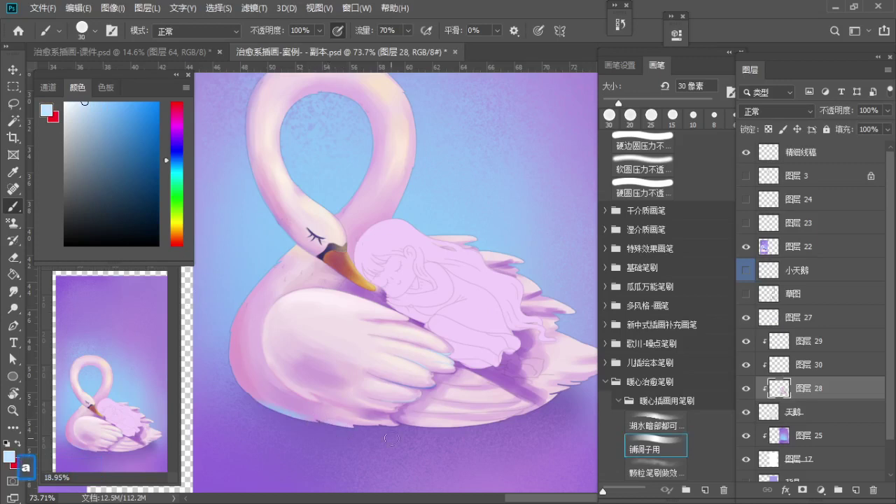
Step: Try tinting the front edge of the swan's chest with sampled purple shifted toward blue-violet at 35 px
alt+click(264, 395)
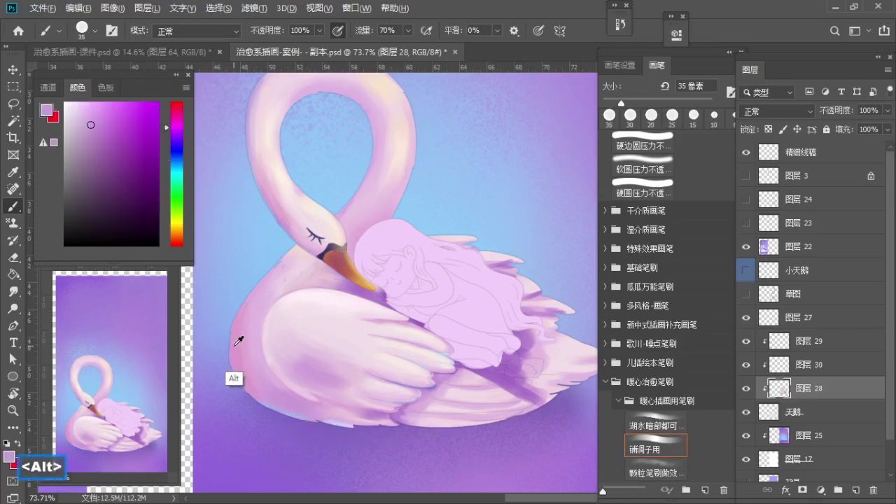
alt+click(235, 345)
drag(177, 140, 177, 156)
alt+click(208, 87)
key(ctrl+z)
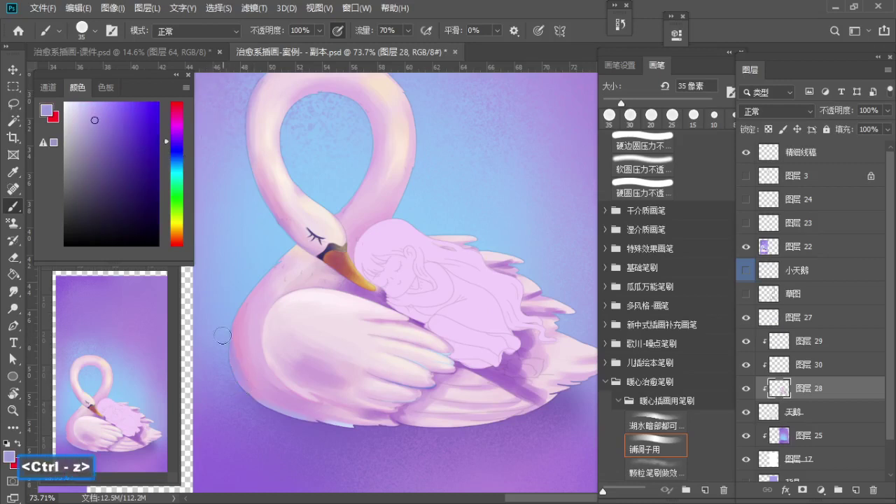
Step: Add a light blue tint along the front edge of the swan's chest with sampled blue at 25 px
alt+click(419, 208)
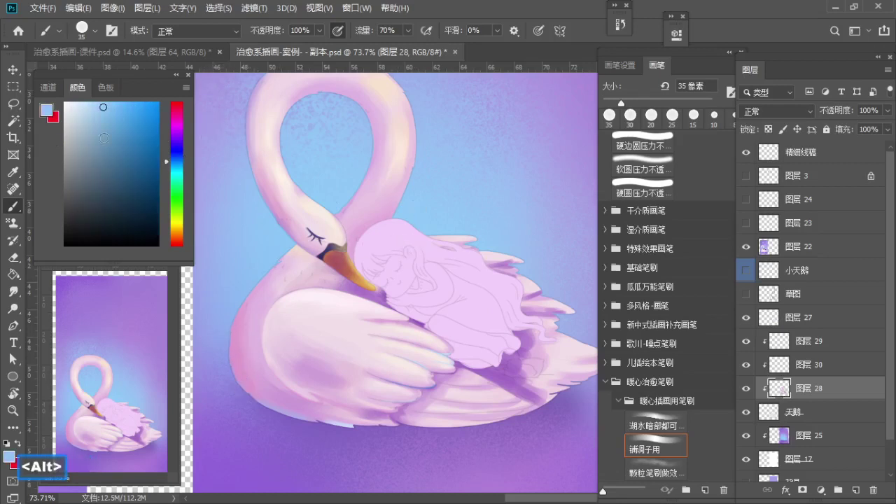
key(bracketleft)
key(bracketleft)
drag(233, 324, 234, 380)
key(ctrl+z)
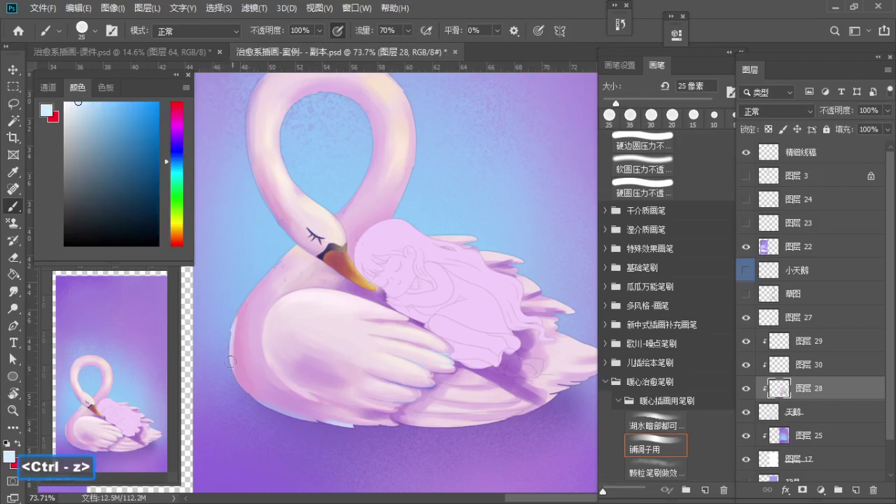
alt+click(236, 365)
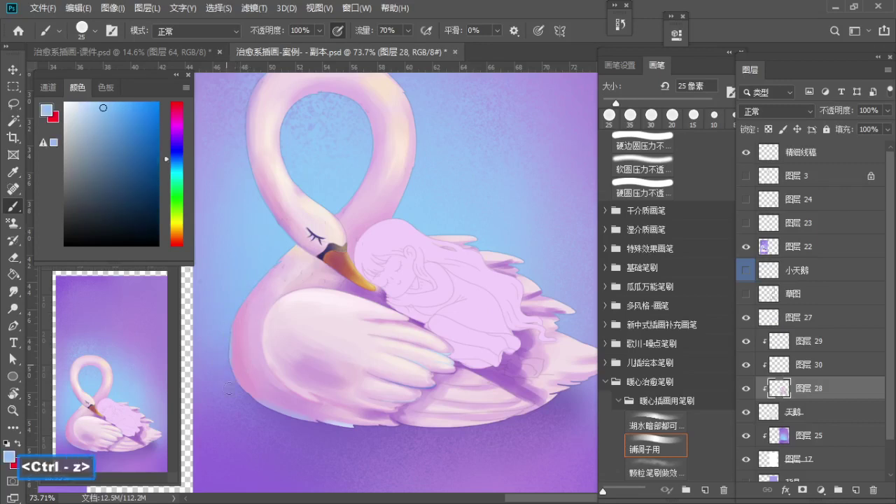
Step: Blend the chest's tinted edge into the pink shading with sampled pink, enlarging the brush from 25 to 35 px
alt+click(243, 347)
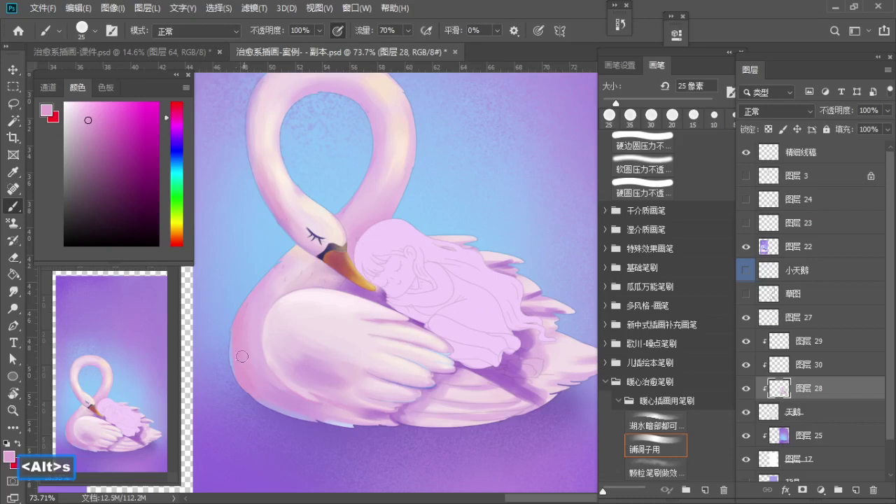
drag(242, 356, 258, 385)
alt+click(252, 353)
key(s)
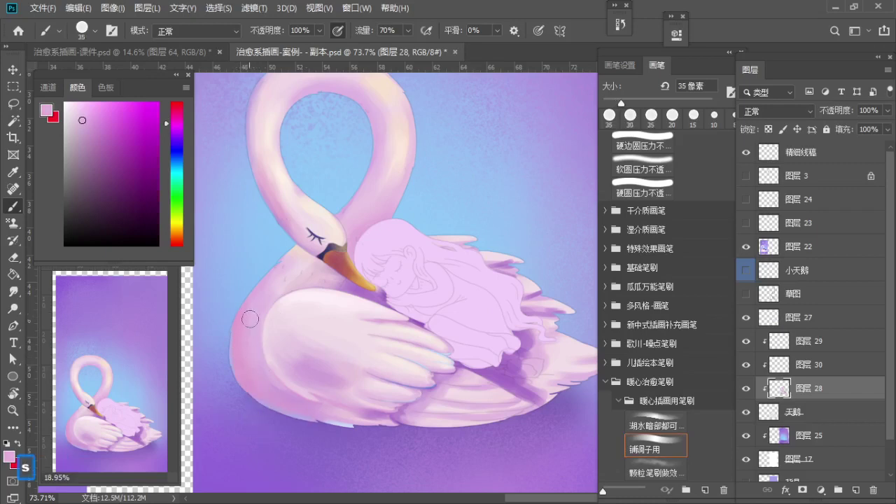
Step: Tint the upper chest with sampled background blue and blend it with pale lilac at 30 to 40 px
key(alt)
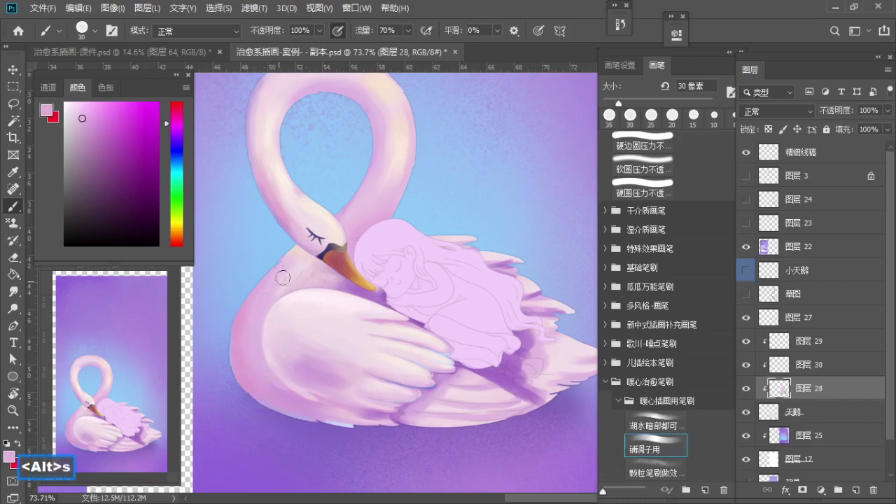
alt+click(256, 258)
alt+click(282, 276)
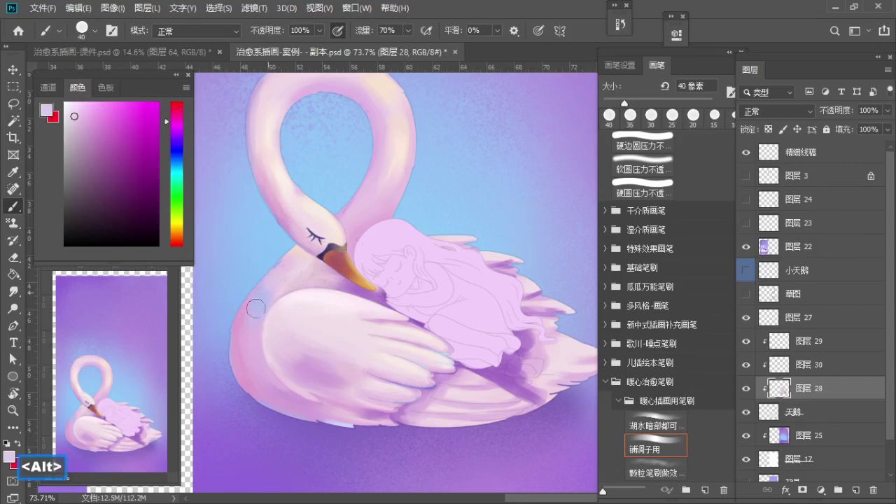
alt+click(265, 285)
Step: Soften the wing's lower shadow with sampled light purple at 45 to 60 px
key(z)
mouse_move(257, 319)
mouse_down()
mouse_move(261, 292)
mouse_move(326, 260)
mouse_move(298, 266)
mouse_move(319, 303)
mouse_move(296, 336)
mouse_move(320, 352)
mouse_up()
key(z)
key(b)
alt+click(293, 361)
alt+click(292, 364)
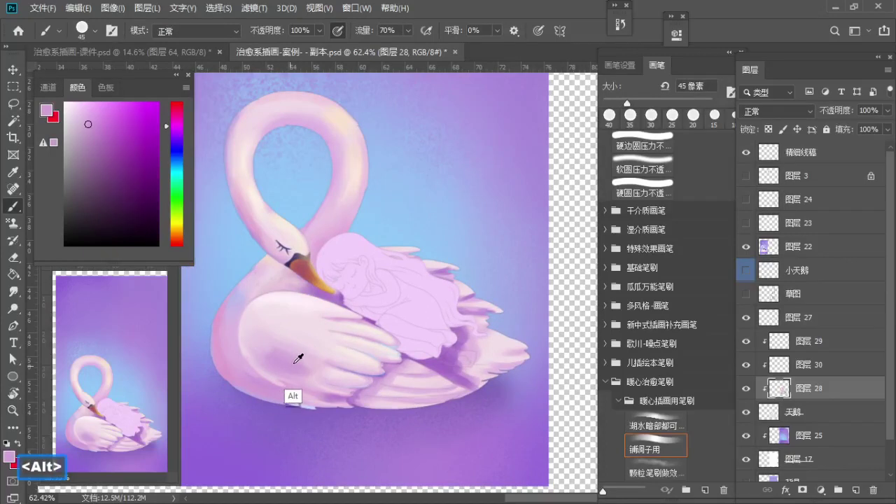
key(bracketright)
key(bracketright)
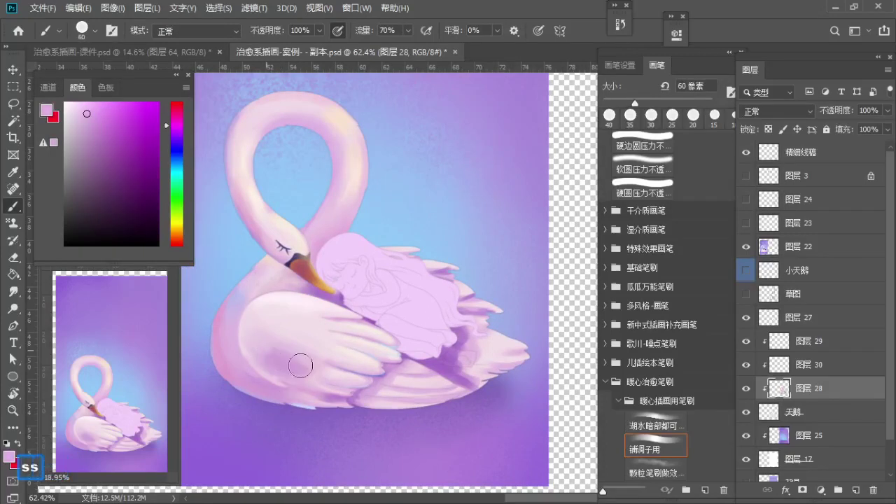
Step: Lighten and smooth the wing's shadow area with sampled pale pink at 70 px
alt+click(261, 328)
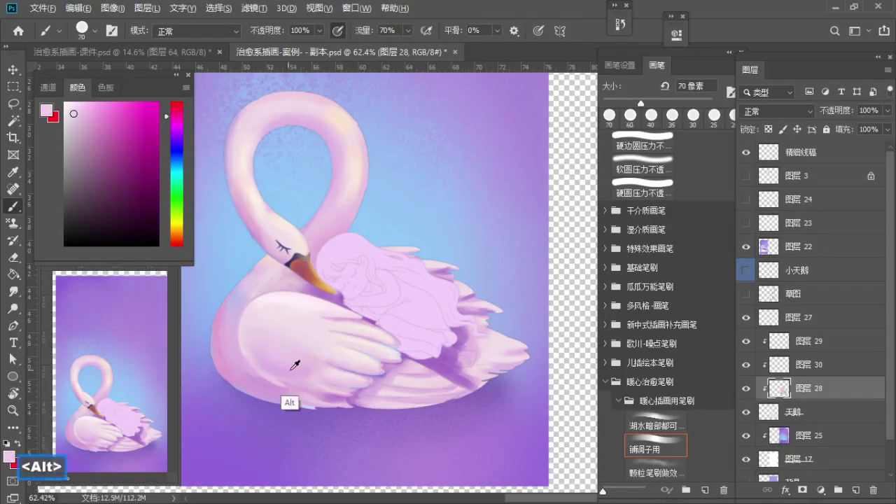
alt+click(245, 338)
key(bracketright)
alt+click(257, 326)
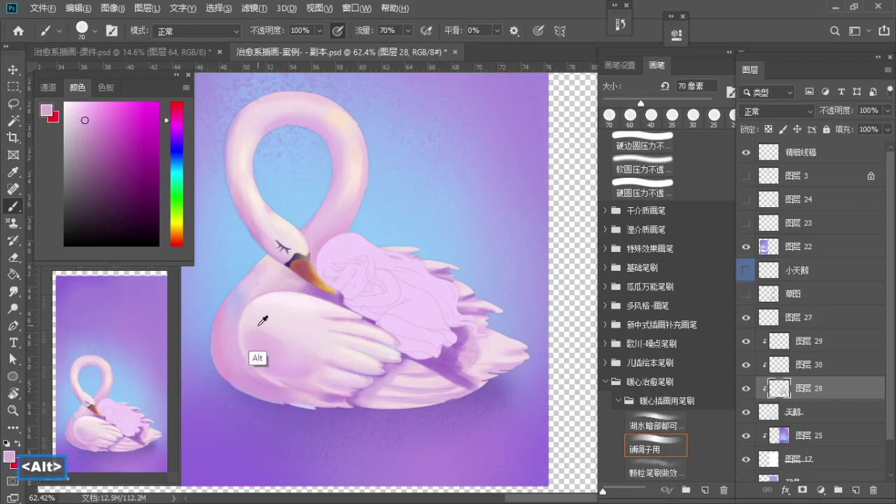
Step: Blend the middle of the wing with sampled pale lilac-pink and pale pink, reducing the brush from 50 to 20 px
key(bracketleft)
key(bracketleft)
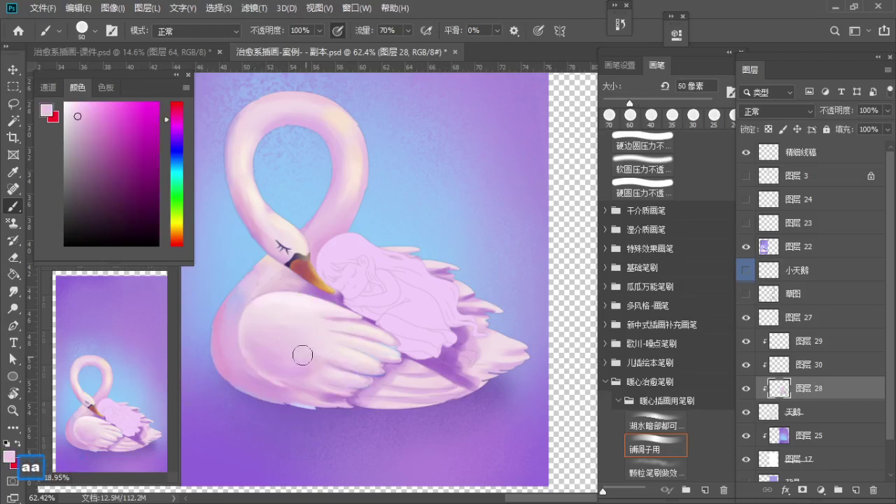
key(a)
key(a)
key(a)
key(z)
drag(305, 331, 316, 329)
key(b)
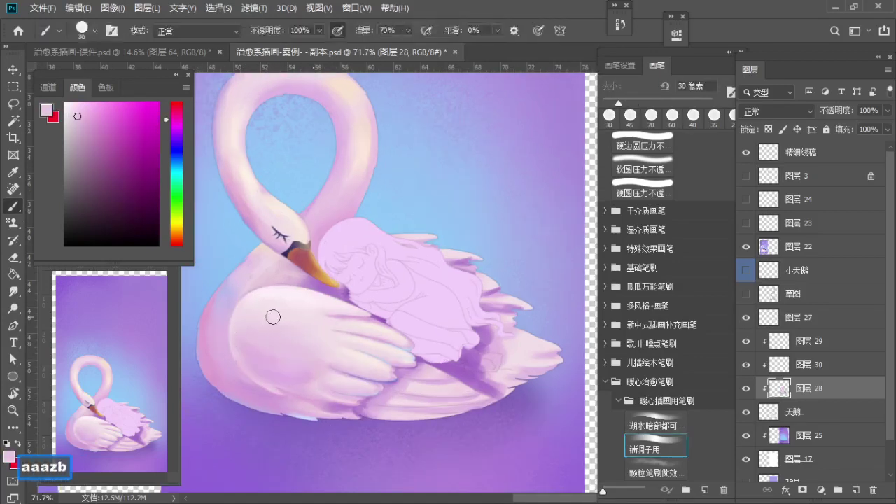
alt+click(258, 316)
key(a)
key(ctrl+z)
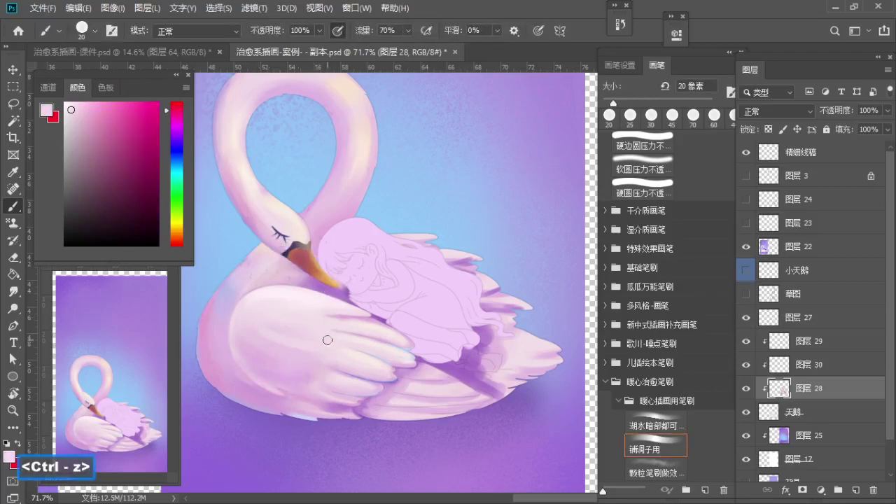
Step: Blend the middle of the wing below its pale highlight with sampled lilac-pink tones at 10 to 15 px
key(z)
drag(308, 326, 322, 326)
key(b)
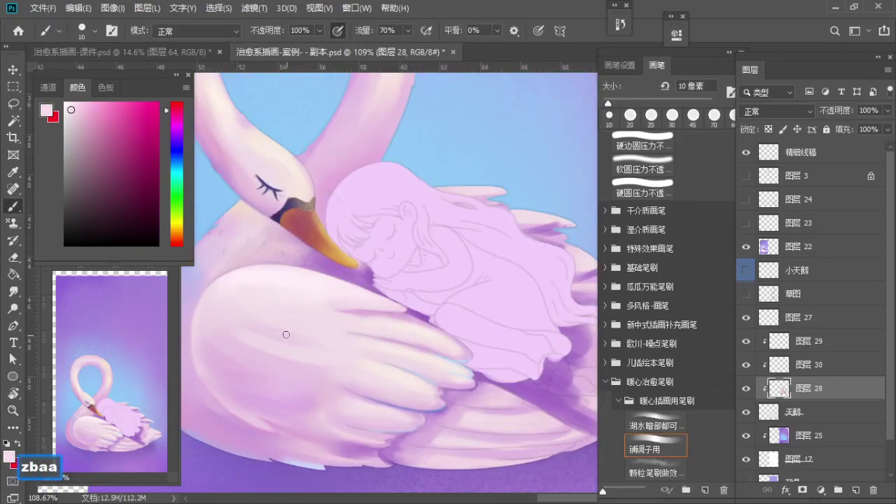
key(s)
alt+click(318, 375)
key(a)
key(a)
key(a)
key(a)
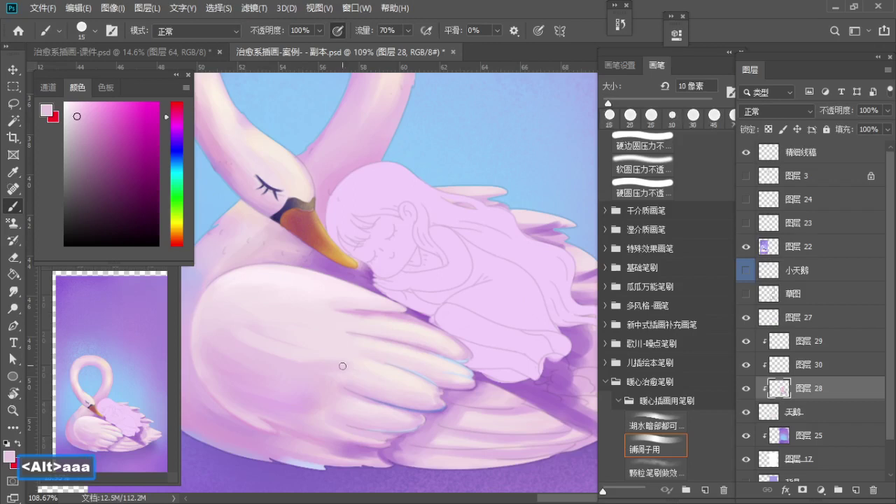
key(bracketright)
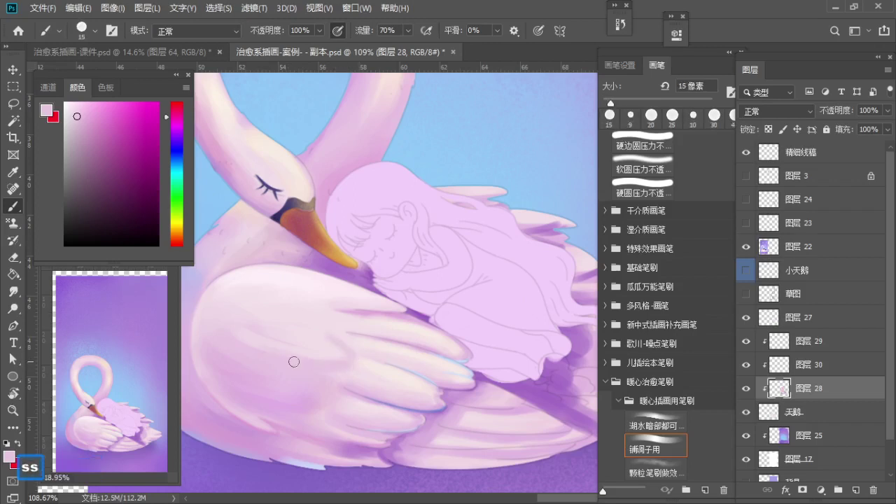
alt+click(318, 354)
key(a)
Step: Soften the bases of the wing's long feathers with sampled pale pink and lilac at 9 to 10 px
key(z)
drag(339, 339, 353, 340)
key(b)
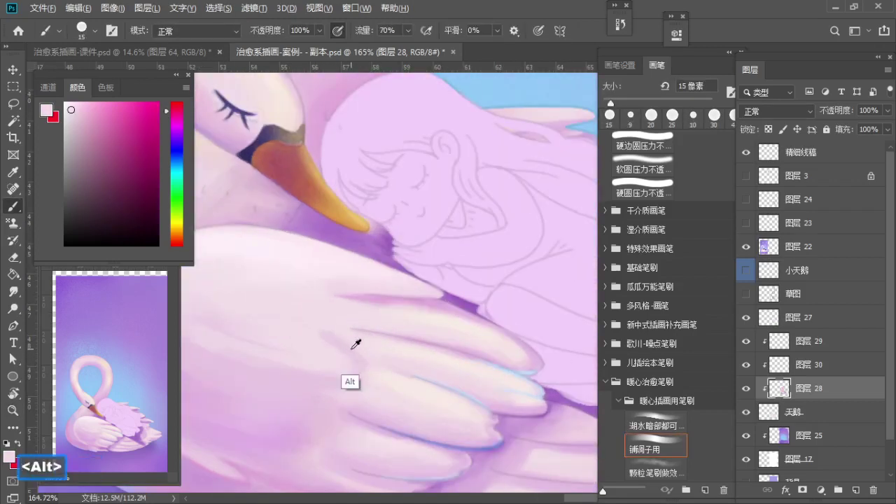
key(bracketleft)
key(bracketleft)
alt+click(327, 382)
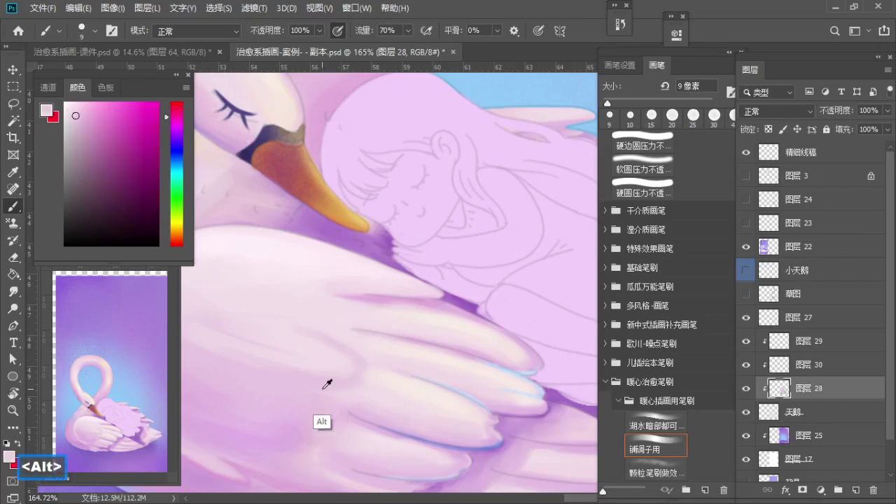
alt+click(372, 361)
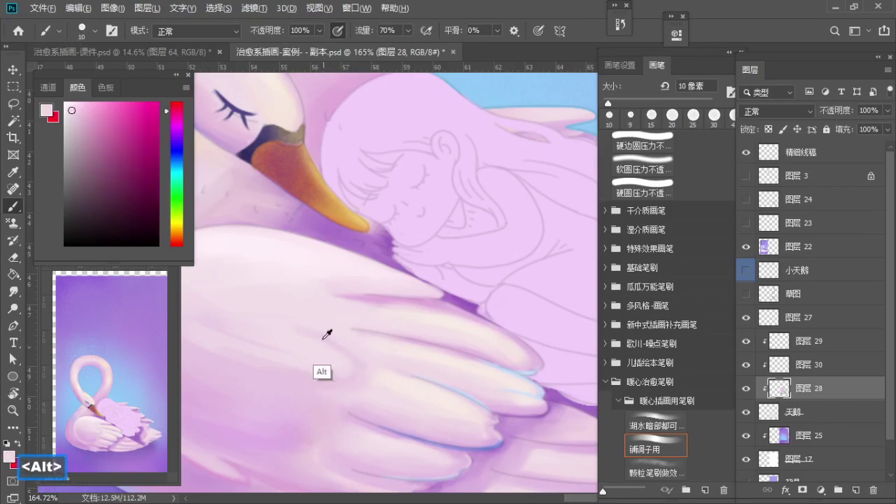
Step: Smooth the shading transition across the wing's centre with sampled pale lilac at 25 to 20 px
key(z)
mouse_move(344, 341)
mouse_down()
mouse_move(295, 324)
mouse_move(341, 344)
mouse_up()
key(b)
key(b)
alt+click(257, 371)
key(s)
key(s)
key(a)
key(a)
key(a)
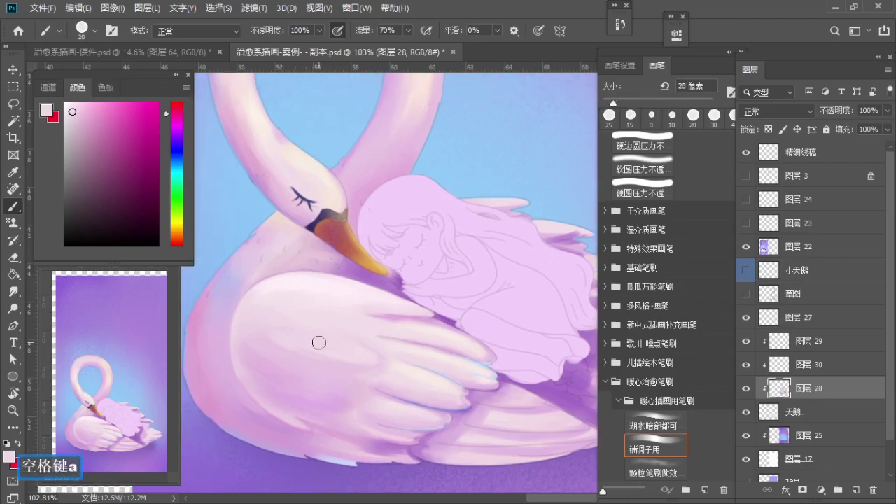
Step: Blend the wing's light and shadow areas with sampled lilac at 25 px and pale pink at 15 px
alt+click(278, 351)
key(bracketright)
key(bracketright)
key(bracketright)
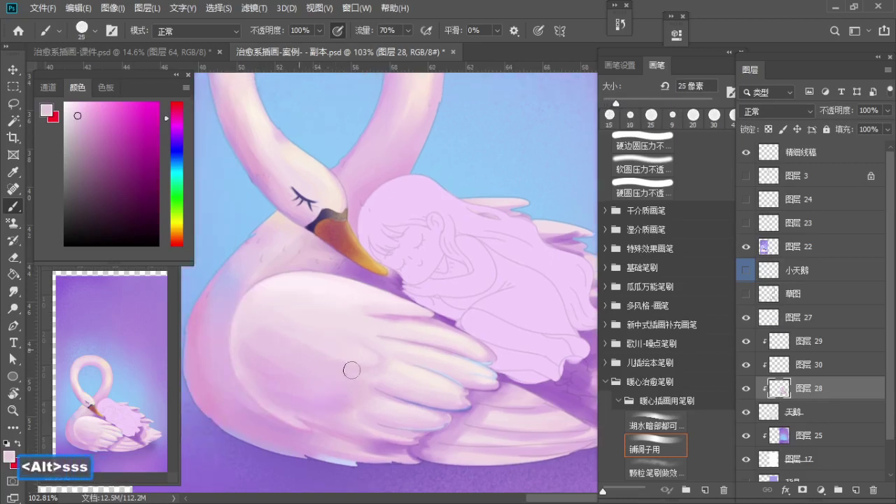
key(a)
key(a)
drag(266, 325, 321, 342)
key(ctrl+z)
key(a)
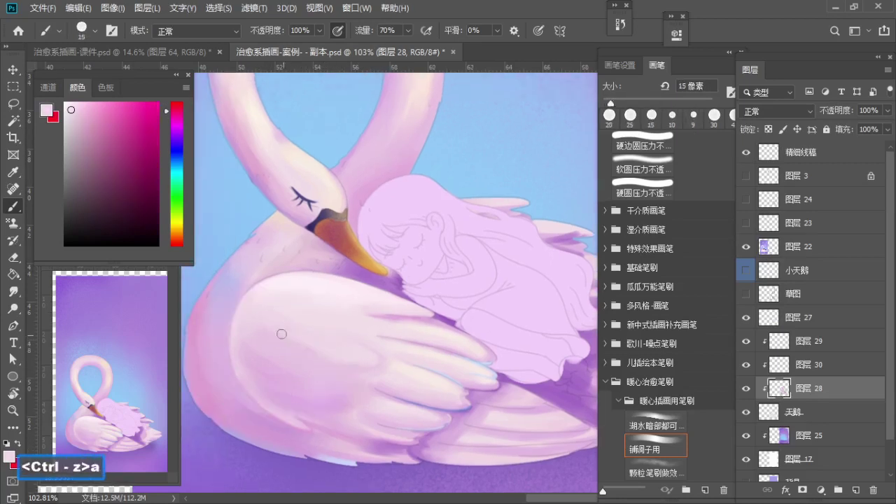
Step: Even out the wing's front and centre with sampled pale pink at 25 to 15 px
key(z)
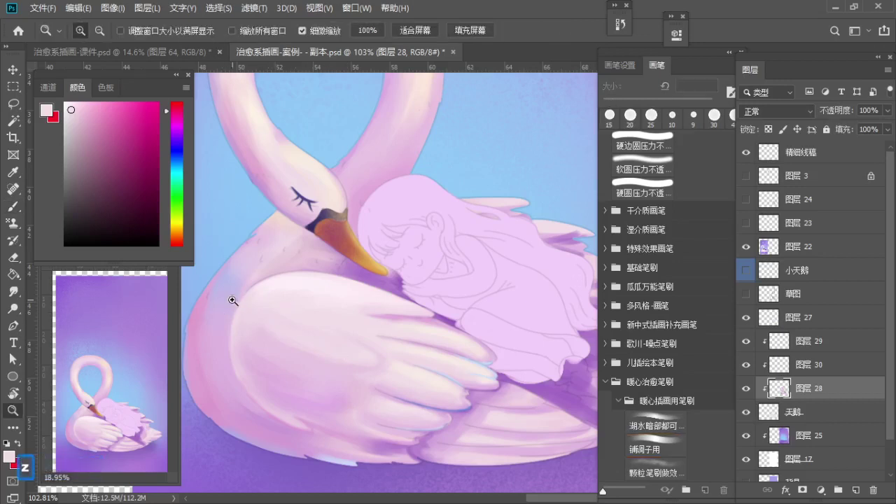
drag(289, 348, 336, 340)
key(b)
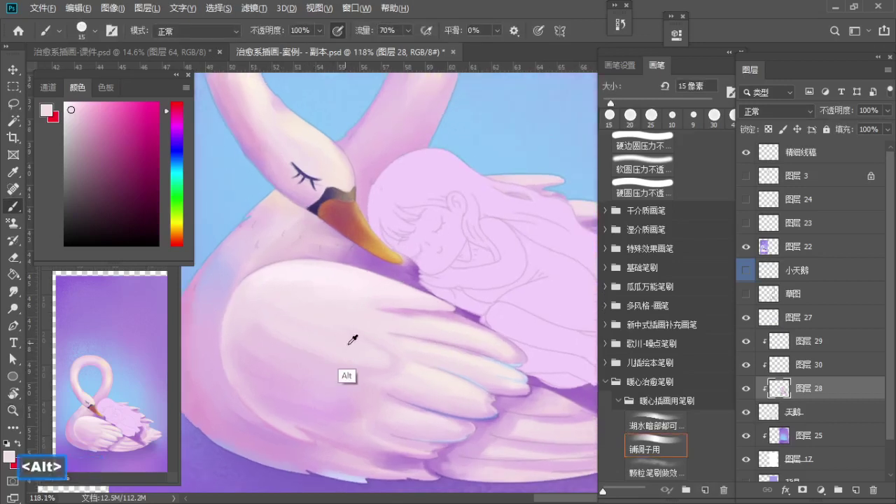
key(alt)
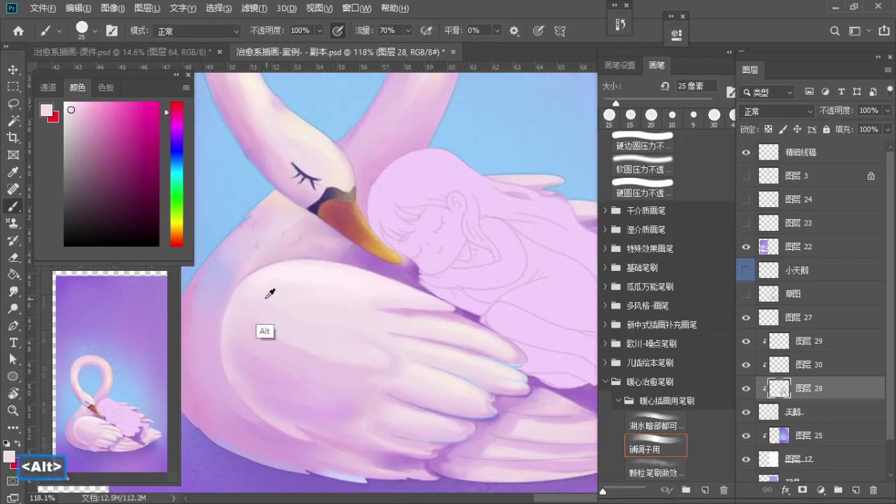
alt+click(288, 348)
key(a)
alt+click(322, 360)
key(a)
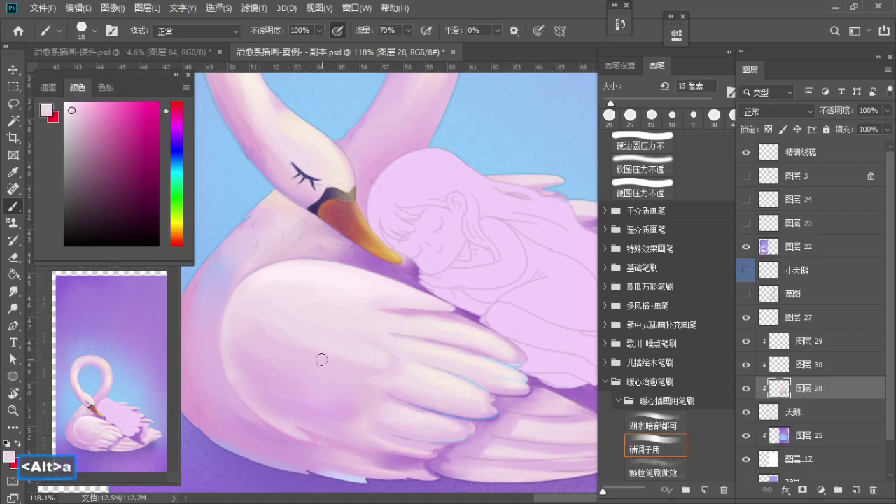
Step: Paint pale pink strokes for a rounded feather in the wing's lower shadow at 9 px
key(ctrl+z)
drag(294, 380, 358, 408)
key(a)
key(ctrl+z)
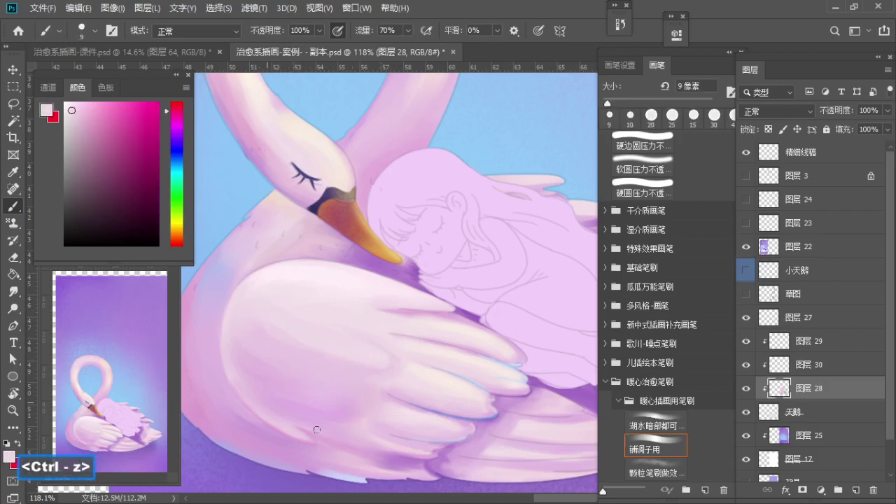
drag(274, 408, 351, 436)
key(ctrl+z)
drag(281, 377, 388, 405)
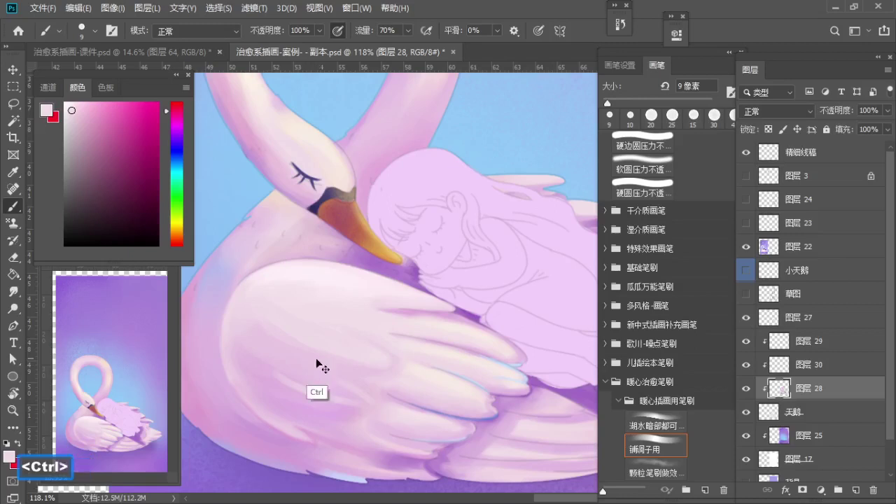
key(ctrl+z)
drag(297, 372, 388, 377)
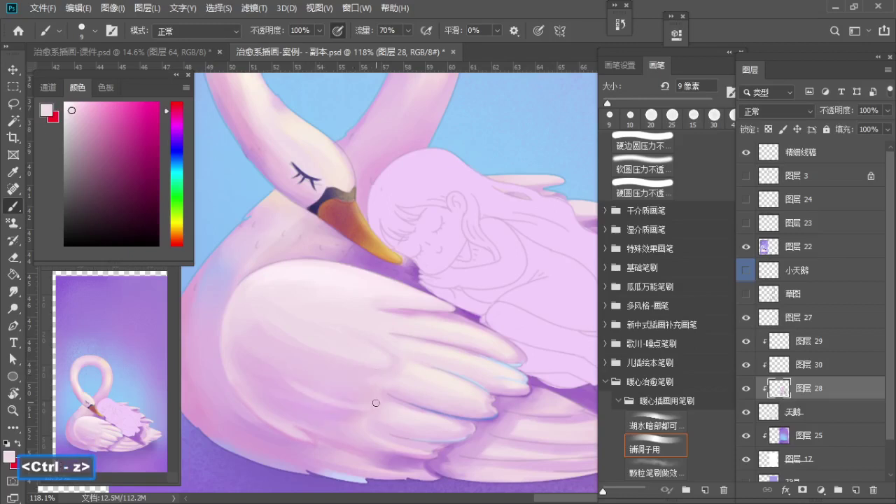
key(z)
key(b)
drag(355, 395, 366, 406)
Step: Broaden the lower feather shape with pale pink strokes, using a larger brush and a colour sampled from the upper wing
key(s)
key(z)
key(b)
key(s)
key(s)
mouse_move(309, 386)
mouse_down()
mouse_move(378, 413)
mouse_move(385, 399)
mouse_move(400, 415)
mouse_move(294, 362)
mouse_move(250, 310)
mouse_move(303, 329)
mouse_up()
key(space)
key(s)
key(a)
key(z)
key(b)
alt+click(254, 309)
key(s)
key(s)
Step: Blend the lower feather shape into the wing with sampled pale lilac, reducing the brush from 25 to 20 px
alt+click(325, 328)
key(a)
key(a)
key(a)
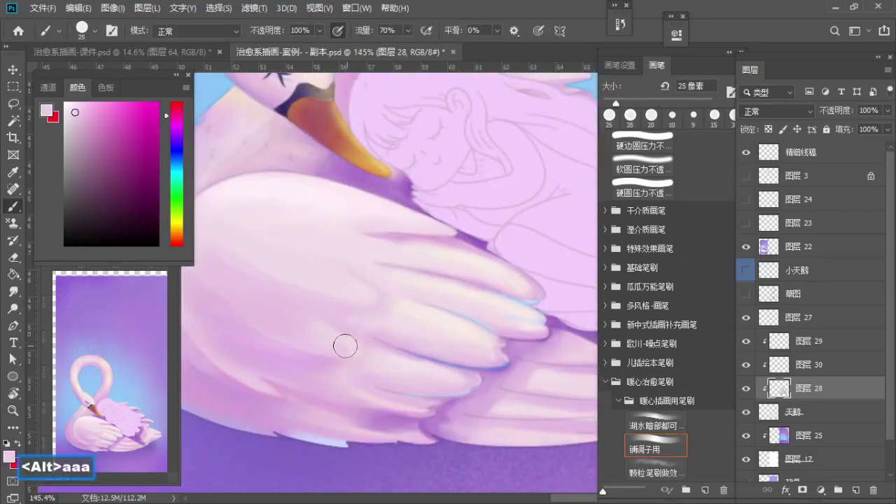
key(z)
drag(308, 320, 324, 327)
key(b)
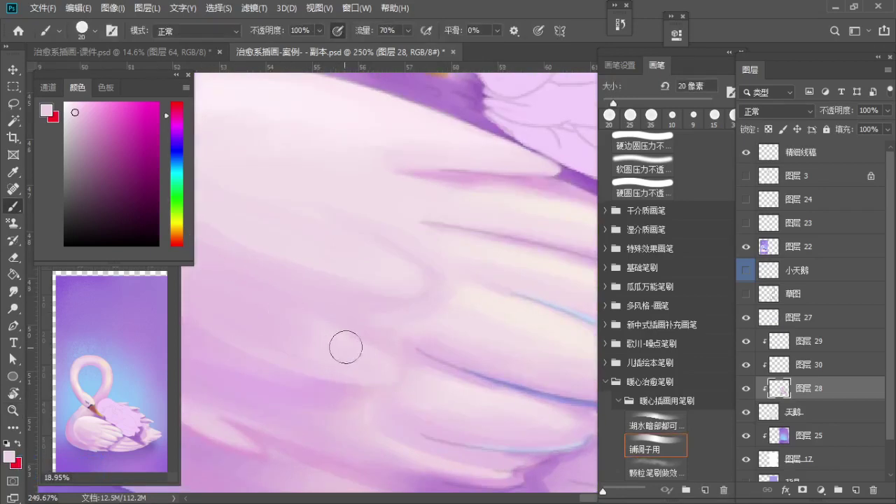
drag(373, 338, 392, 370)
drag(342, 332, 399, 384)
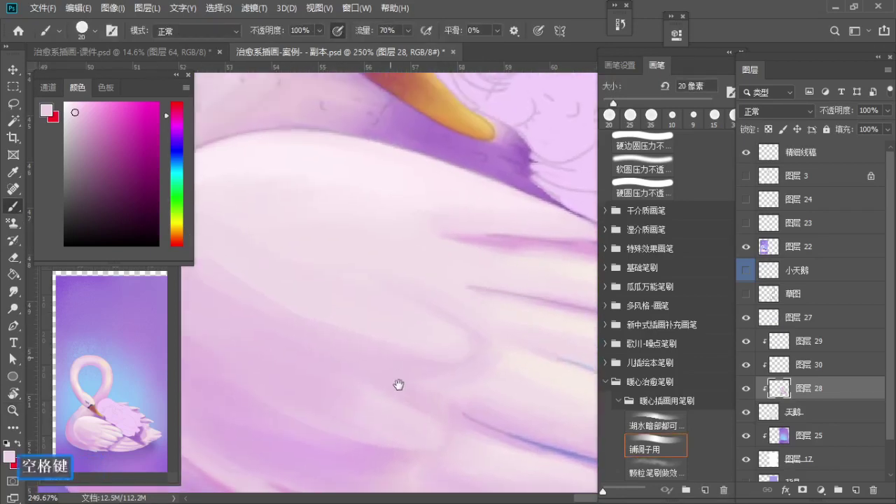
Step: Soften the shading around the middle feather with a sampled pale tone and a smaller brush
key(bracketleft)
alt+click(327, 310)
key(a)
key(a)
mouse_move(312, 312)
mouse_down()
mouse_move(423, 344)
mouse_move(392, 336)
mouse_move(416, 331)
mouse_move(432, 345)
mouse_up()
key(ctrl+z)
key(b)
mouse_move(394, 322)
mouse_down()
mouse_move(358, 315)
mouse_move(336, 336)
mouse_up()
key(s)
Step: Smooth the middle feather's surface with sampled pale pink, reducing the brush from 25 to 9 px
alt+click(238, 261)
key(s)
key(s)
key(s)
key(a)
key(a)
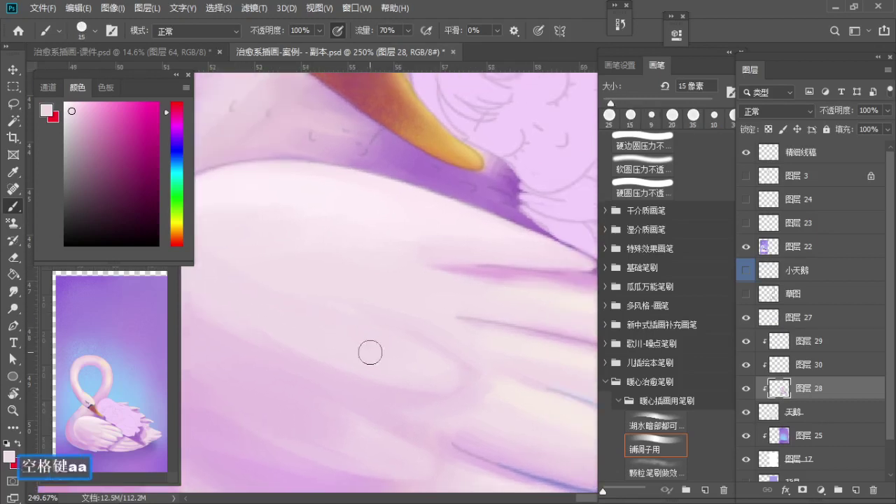
alt+click(354, 394)
key(a)
key(a)
key(z)
drag(401, 349, 434, 355)
key(b)
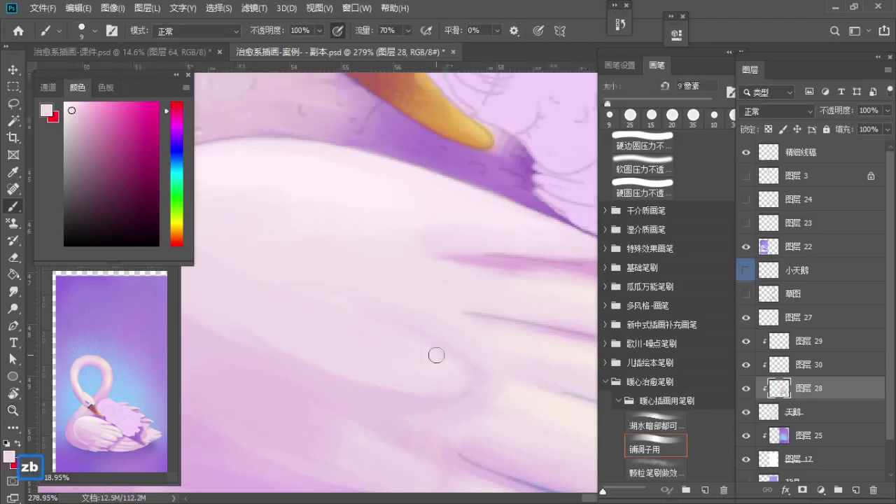
Step: Outline the lower and upper edges of the middle feather's tip with sampled dusky lilac at 5 px
alt+click(415, 410)
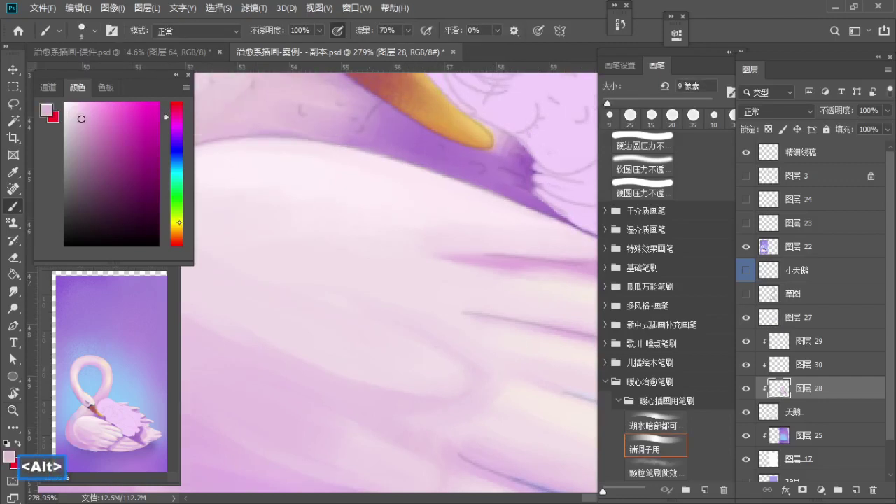
key(a)
key(a)
key(a)
key(ctrl+z)
mouse_move(296, 358)
mouse_down()
mouse_move(388, 388)
mouse_move(283, 352)
mouse_move(364, 381)
mouse_up()
key(a)
key(ctrl+z)
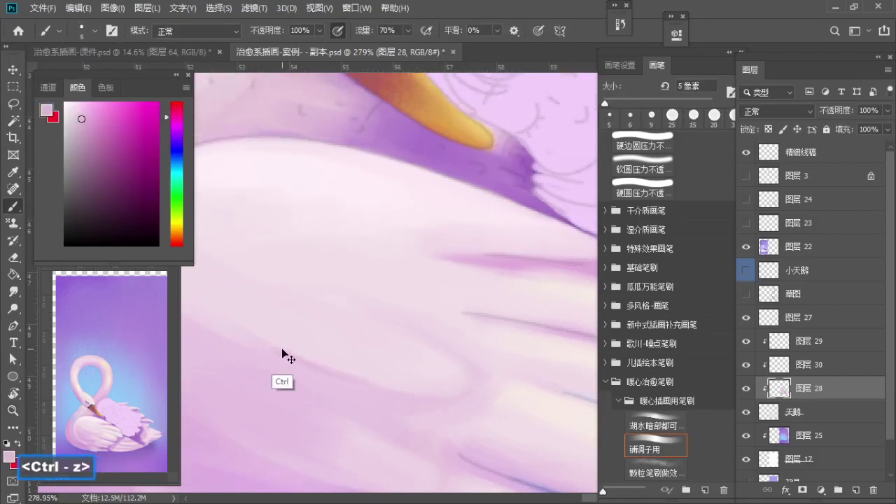
key(ctrl+z)
drag(259, 336, 392, 388)
mouse_move(340, 371)
mouse_down()
mouse_move(422, 397)
mouse_move(460, 394)
mouse_up()
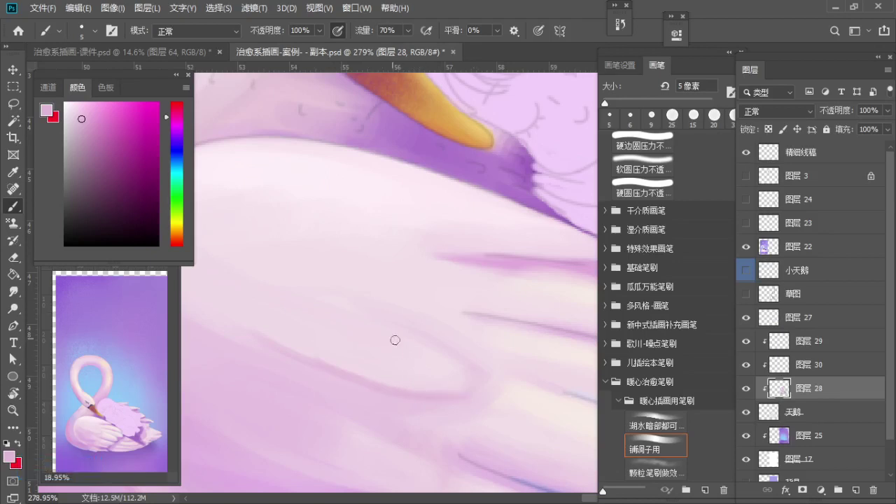
key(ctrl+z)
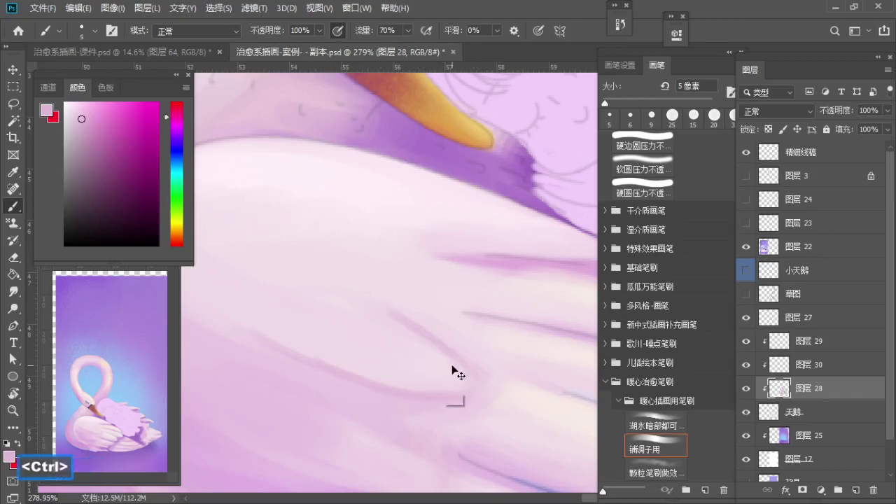
key(ctrl+z)
Step: Soften the middle feather's outline with sampled pale pink tones at 7 to 6 px
alt+click(416, 346)
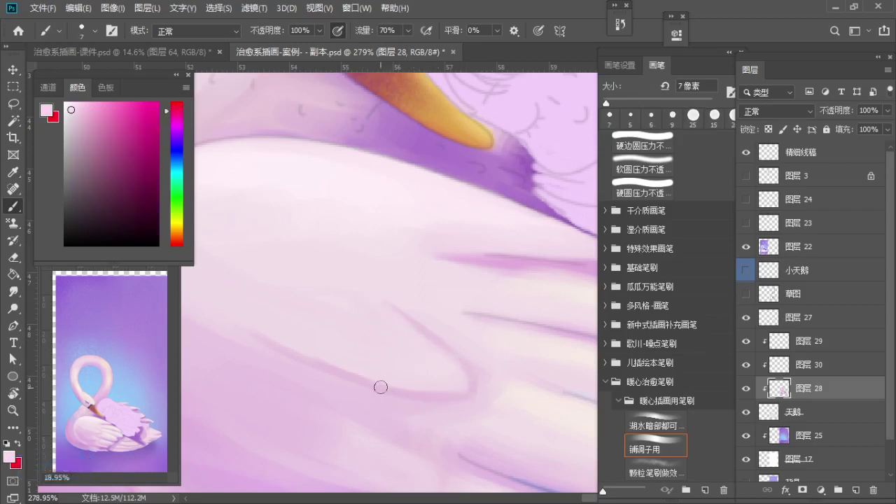
alt+click(366, 425)
key(a)
alt+click(393, 372)
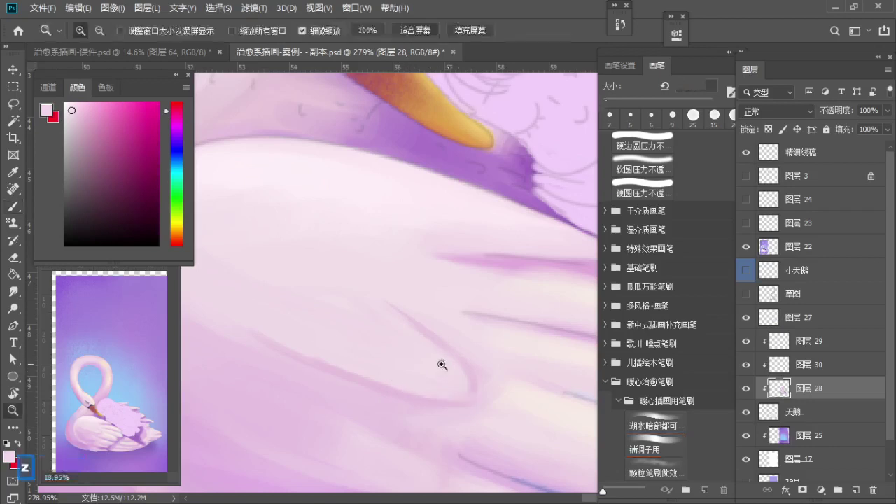
drag(442, 364, 394, 373)
drag(393, 373, 351, 307)
drag(371, 301, 420, 306)
key(a)
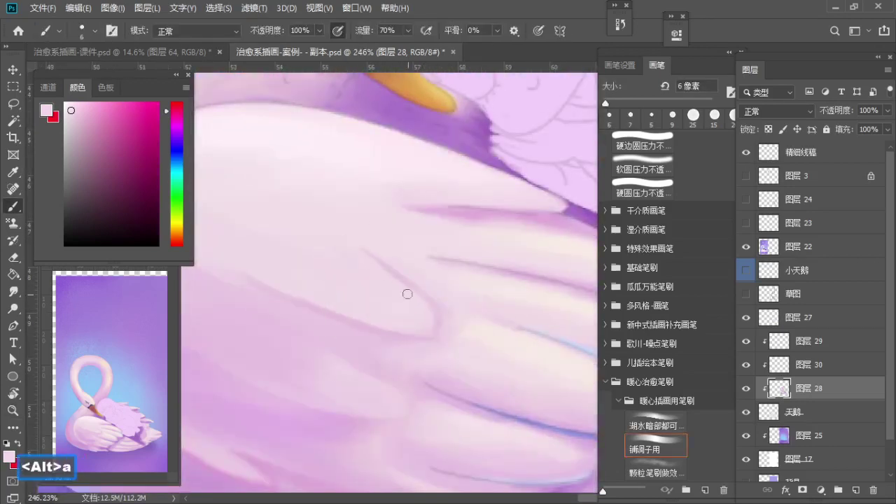
Step: Refine the middle feather's lower edge with sampled light lilac at 4 to 5 px
alt+click(401, 277)
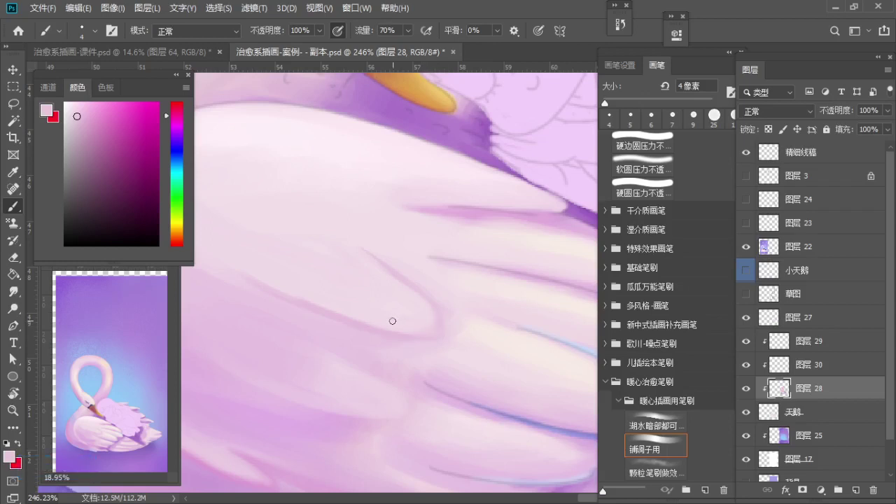
key(v)
key(b)
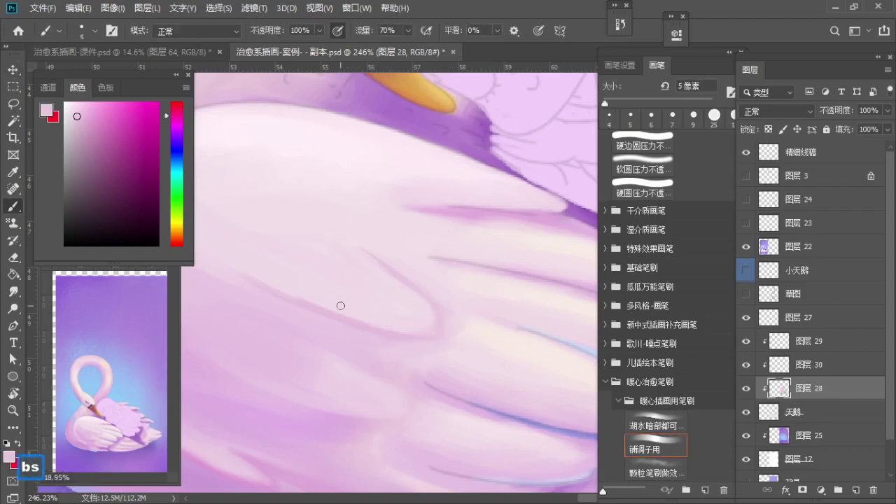
drag(340, 304, 372, 316)
Step: Fade the inner side of the middle feather's outline with sampled pale pink at 7 to 8 px
alt+click(313, 296)
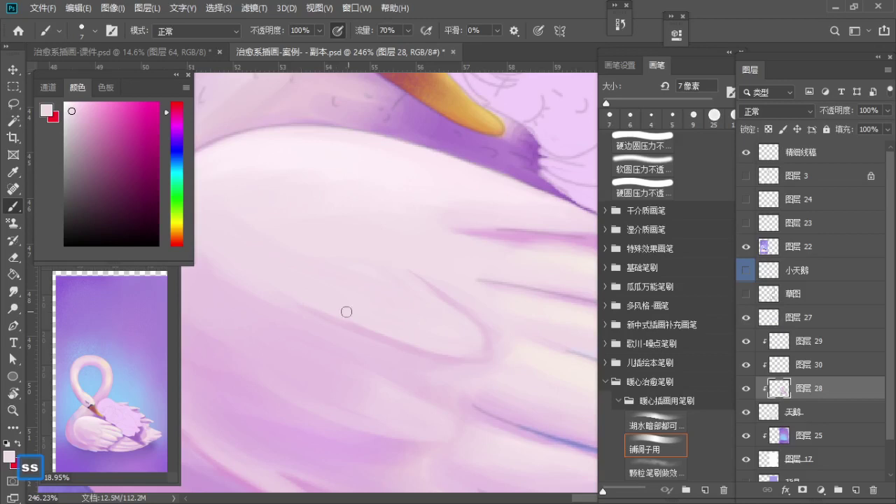
key(alt)
key(s)
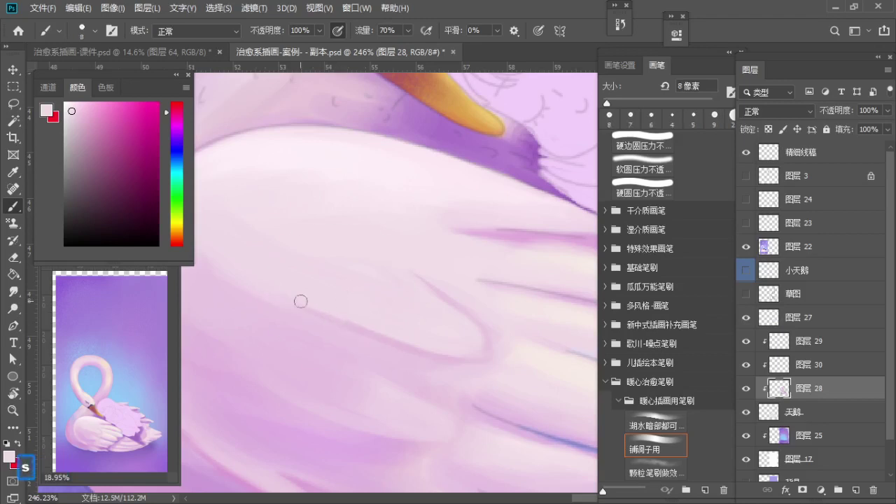
drag(417, 333, 352, 301)
key(alt)
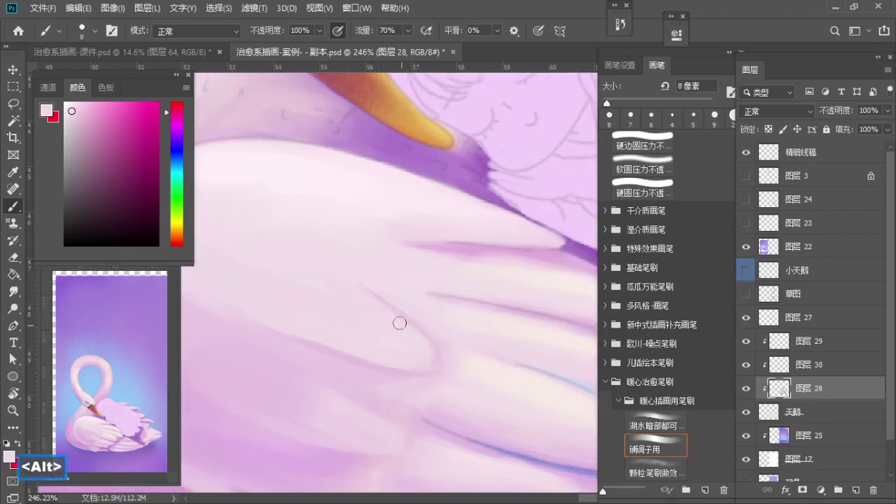
Step: Redraw the upper edge of the middle feather's tip with sampled pinkish lilac and pale pink at 5 to 4 px
alt+scroll(396, 315, down, 2)
alt+click(437, 268)
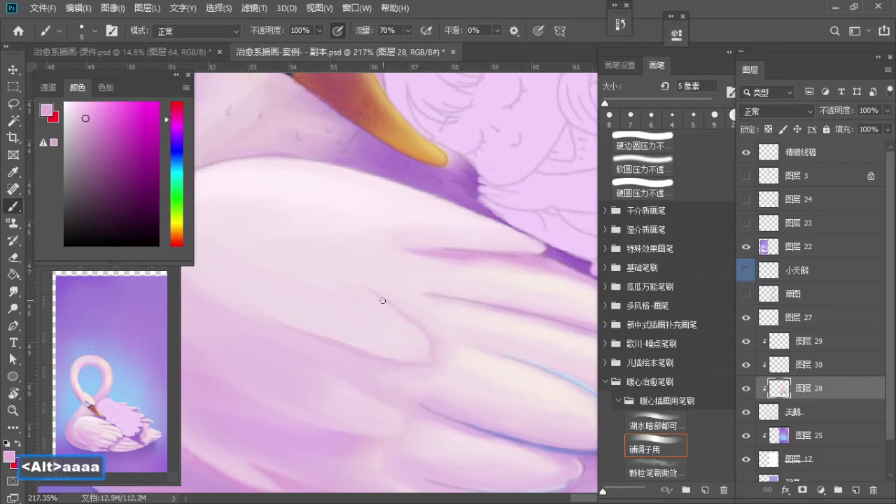
key(ctrl+z)
alt+click(402, 323)
key(s)
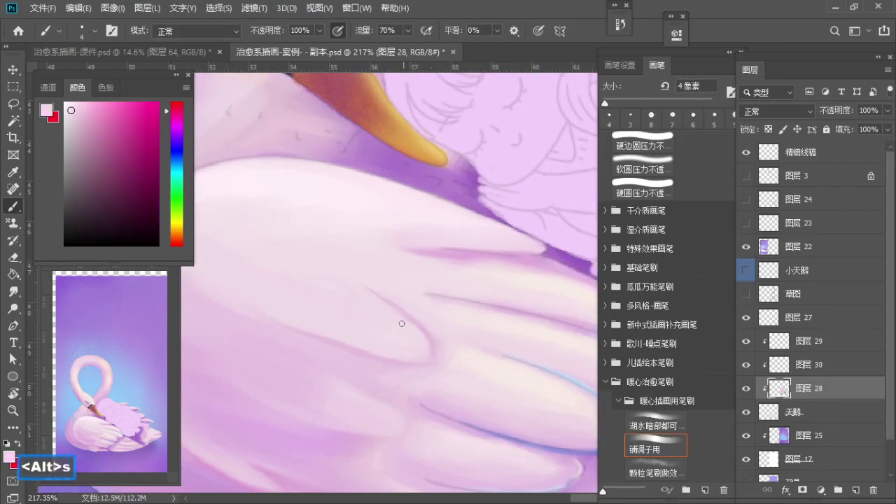
Step: Soften the inner side of the middle feather's outline with sampled pale pink at 6 px
key(s)
key(z)
mouse_move(422, 360)
mouse_down()
mouse_move(394, 336)
mouse_move(406, 332)
mouse_up()
alt+click(372, 327)
alt+click(375, 320)
key(s)
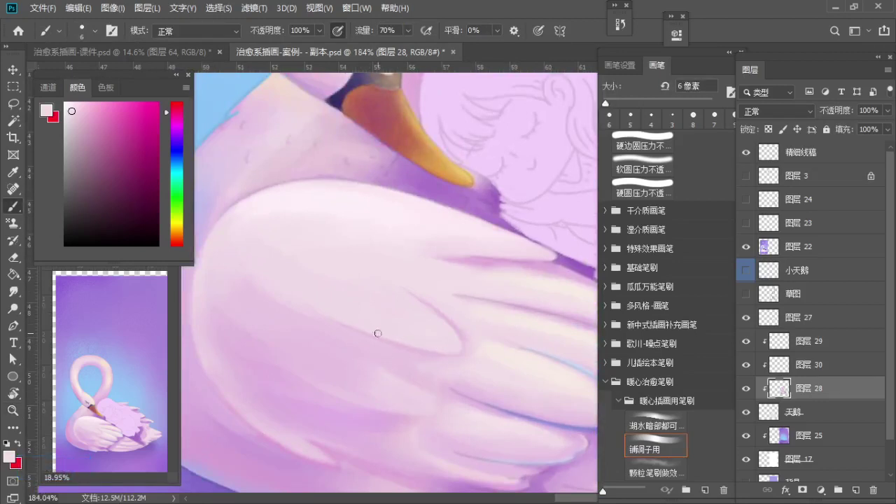
Step: Touch up the outline around the middle feather's tip with sampled light lilac at 6 px
key(alt)
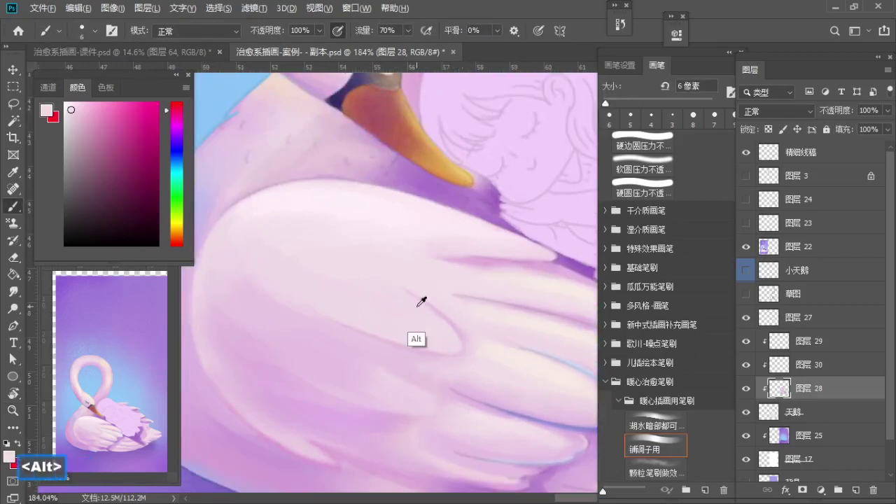
alt+click(455, 327)
key(space)
drag(440, 357, 429, 331)
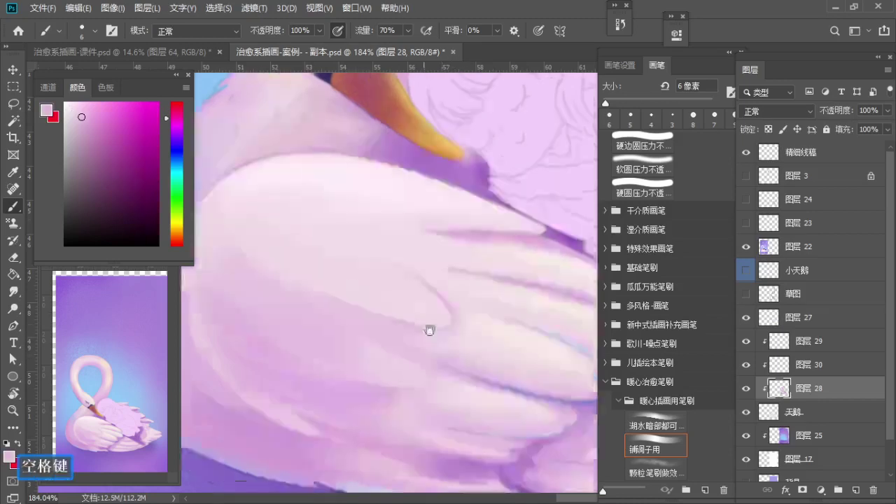
Step: Outline the tip of the feather below the middle one with sampled pinkish lilac at 4 px
key(a)
key(a)
key(ctrl+z)
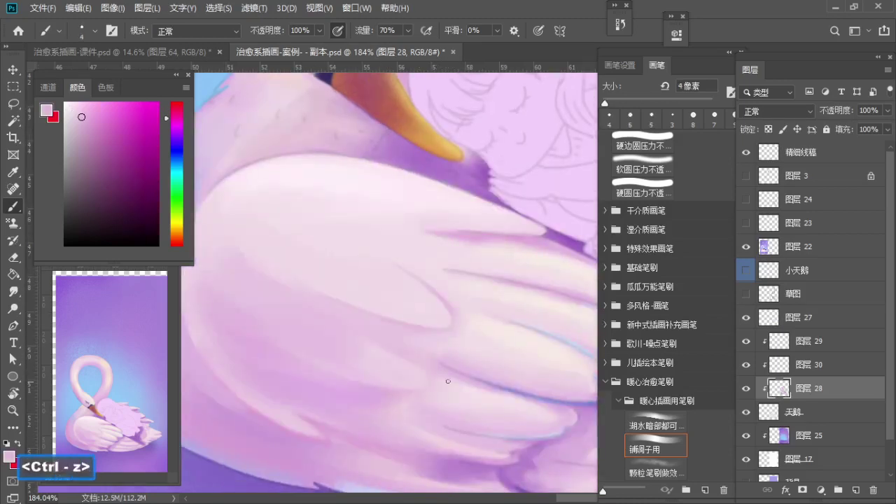
alt+click(371, 389)
key(ctrl+z)
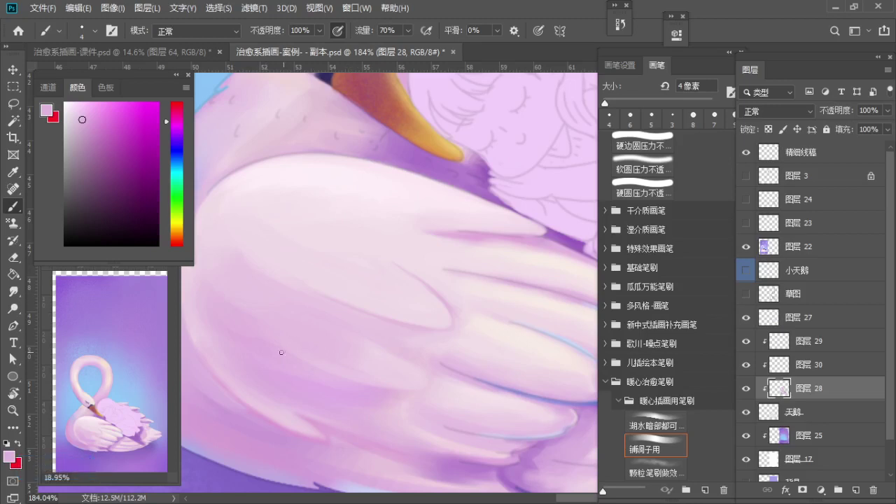
alt+click(376, 388)
key(ctrl+z)
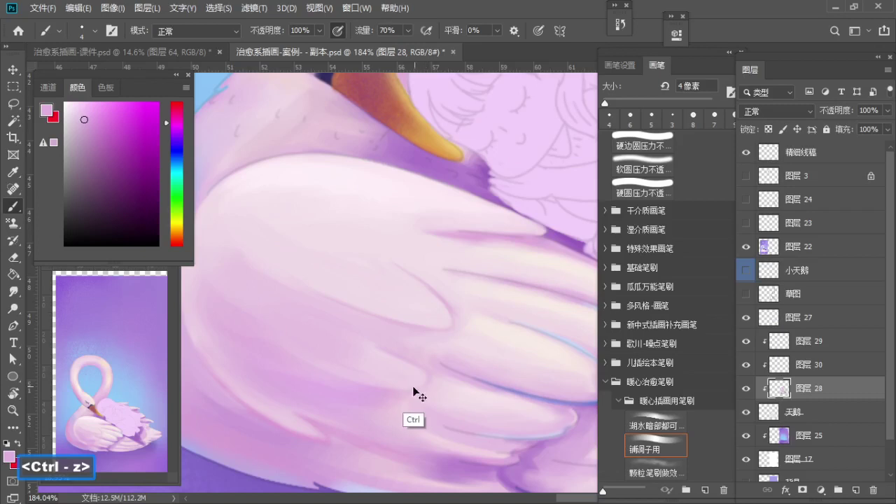
drag(423, 371, 425, 381)
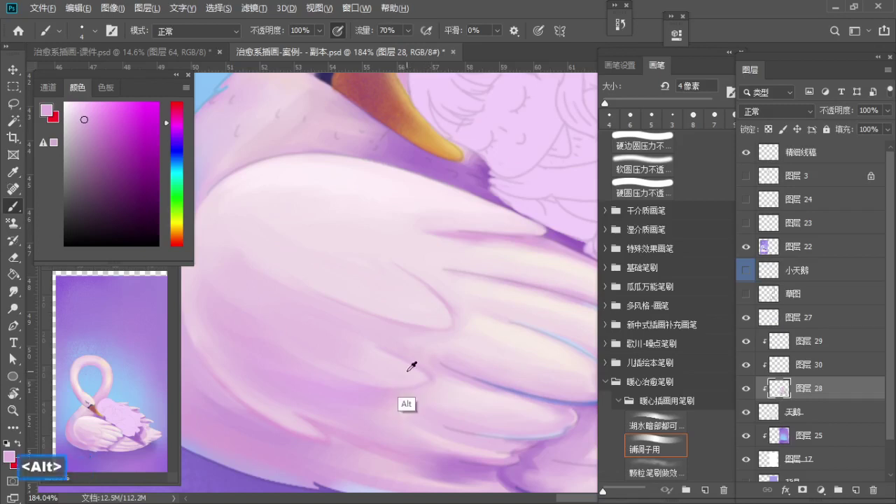
Step: Fill the inside of the lower feather's tip with sampled pale pink at 8 px
alt+click(407, 369)
key(s)
key(s)
Step: Paint a broad curved highlight at the wing's base with sampled very pale pink, enlarging the brush from 15 to 40 px
key(z)
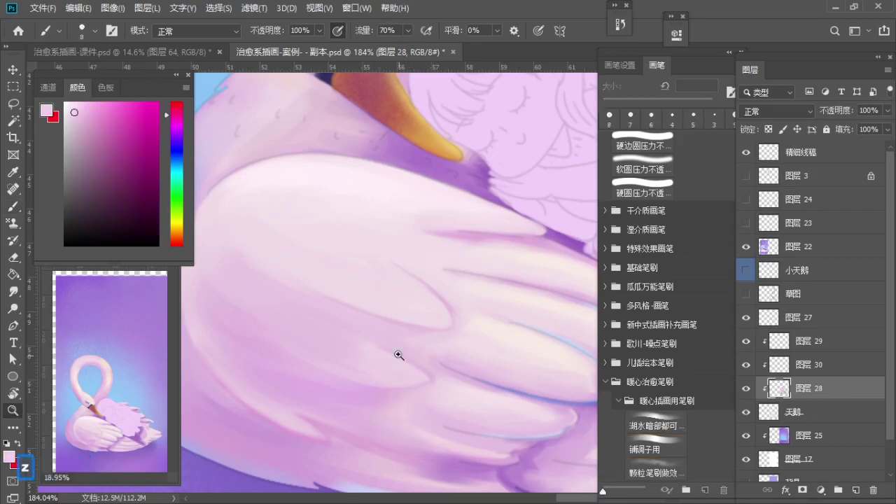
drag(397, 355, 367, 355)
drag(367, 354, 392, 376)
key(b)
key(s)
key(s)
alt+click(323, 247)
key(s)
key(s)
key(s)
key(s)
key(s)
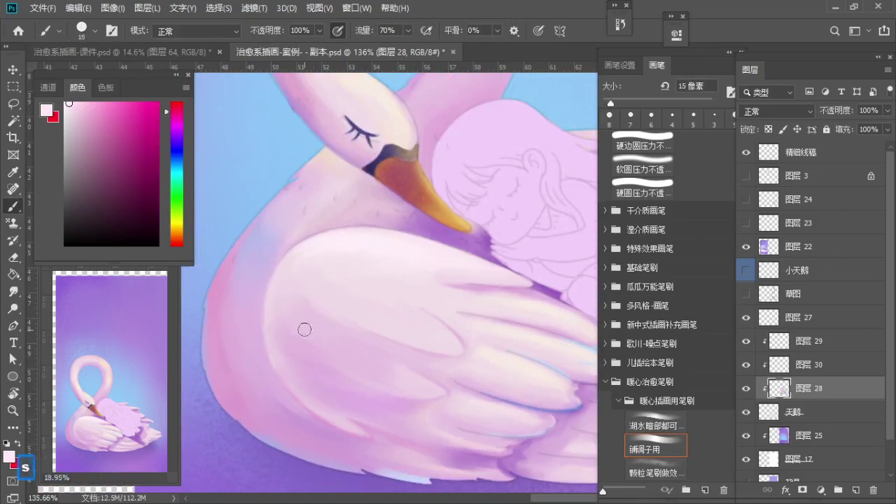
mouse_move(291, 296)
mouse_down()
mouse_move(333, 355)
mouse_move(293, 303)
mouse_move(364, 365)
mouse_up()
key(s)
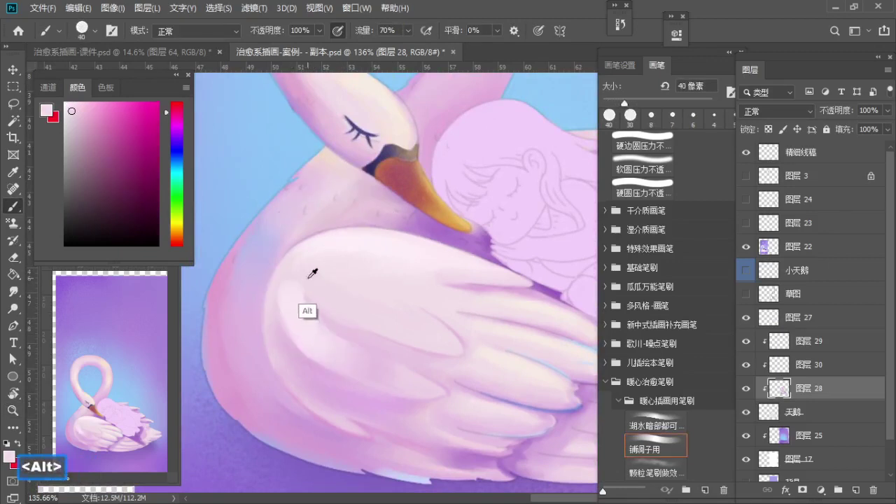
Step: Blend the highlight into the wing's base with sampled pale pink at 30 px and light lilac at 15 px
alt+click(306, 278)
key(a)
key(bracketleft)
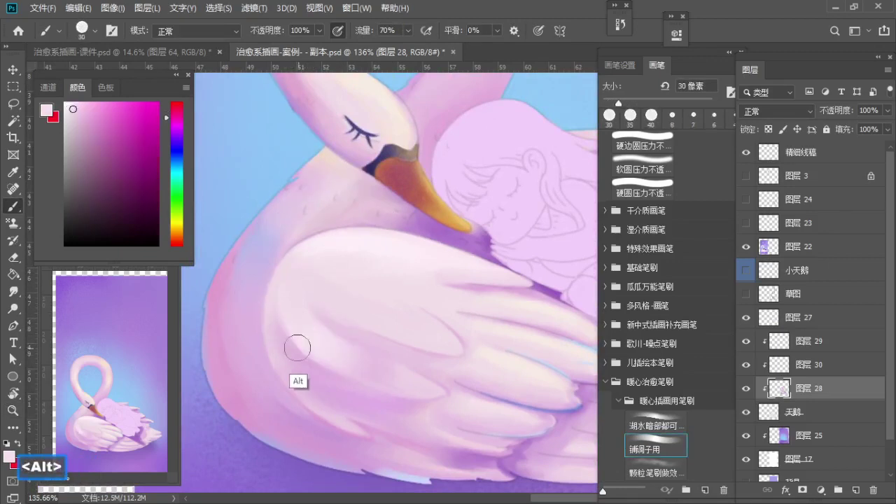
alt+click(298, 346)
alt+click(308, 367)
key(a)
key(a)
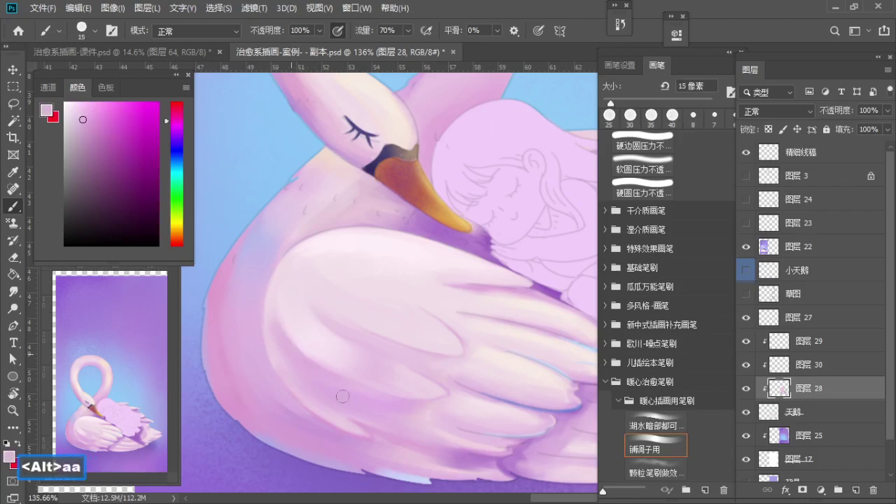
Step: Smooth the shading below the wing-base highlight with sampled pale pink at 20 px
alt+click(294, 331)
key(a)
key(bracketright)
key(bracketright)
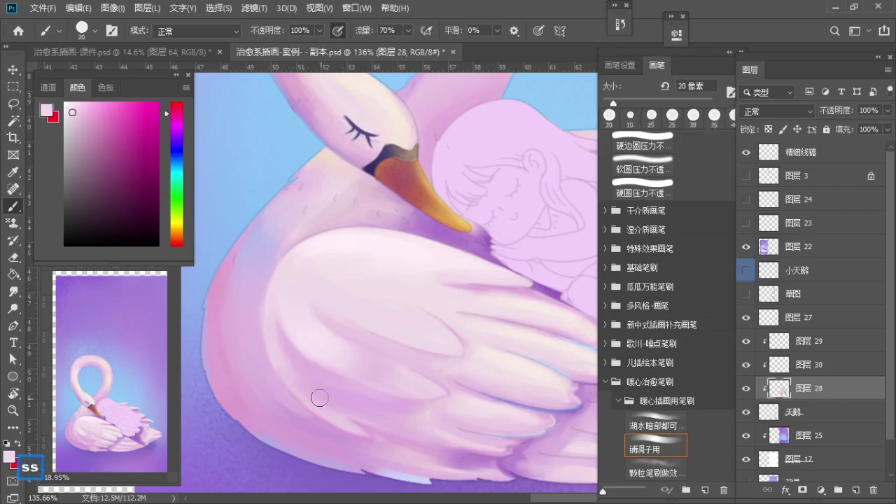
Step: Refine the upper contour of the wing's base against the neck with sampled pale pink at 7 px
key(z)
drag(276, 303, 360, 298)
key(b)
alt+click(344, 258)
key(a)
key(a)
key(a)
key(a)
key(a)
key(a)
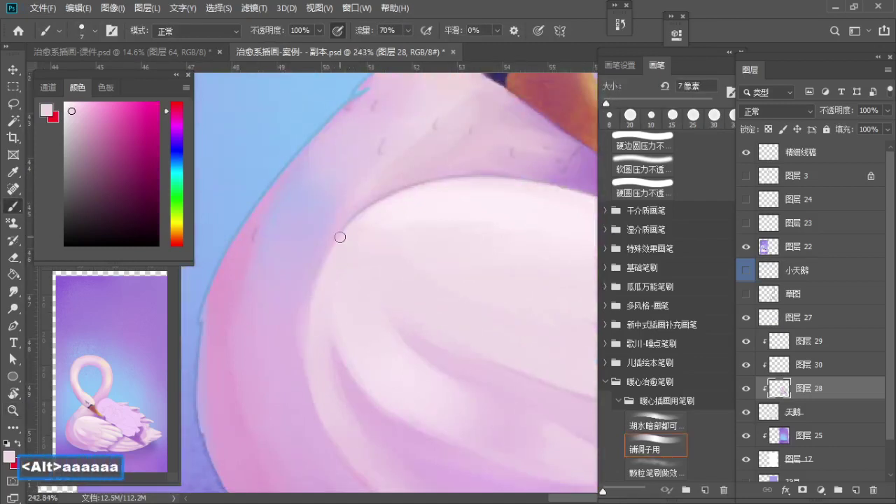
Step: Define the body side of the wing's front contour with sampled pinkish lilac tones at 6 px
alt+click(301, 297)
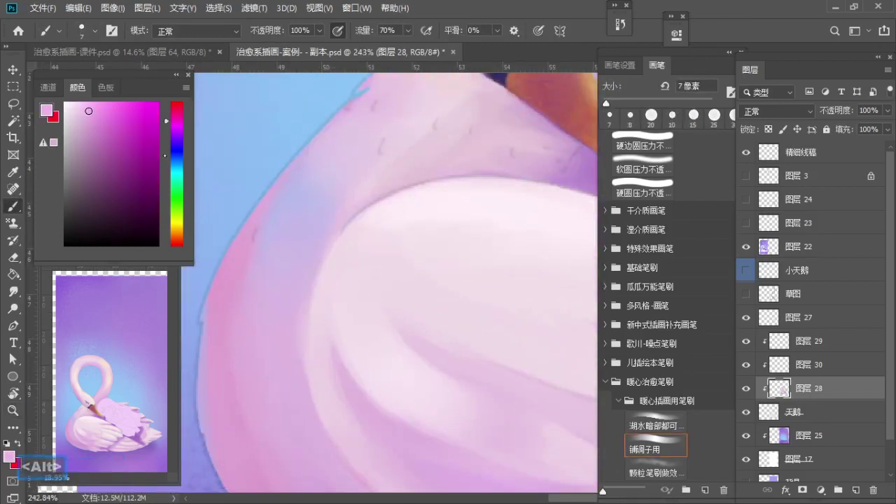
key(bracketleft)
key(ctrl+z)
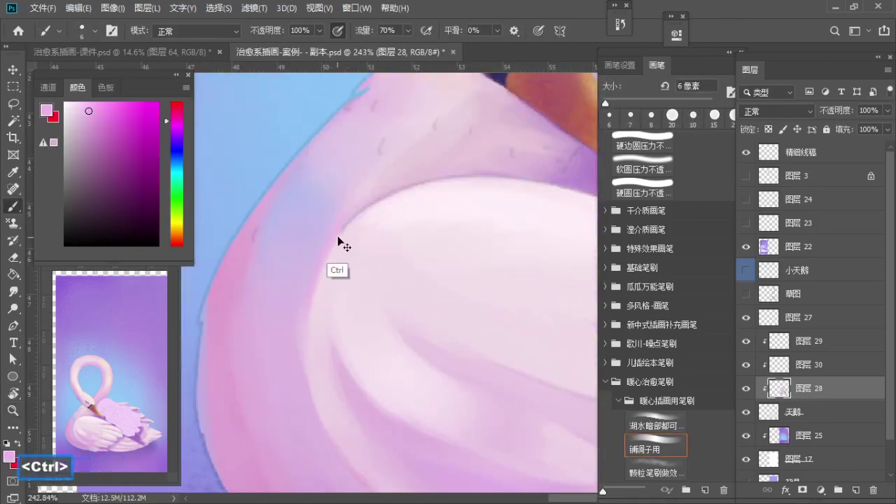
key(ctrl+z)
alt+click(331, 272)
alt+click(343, 250)
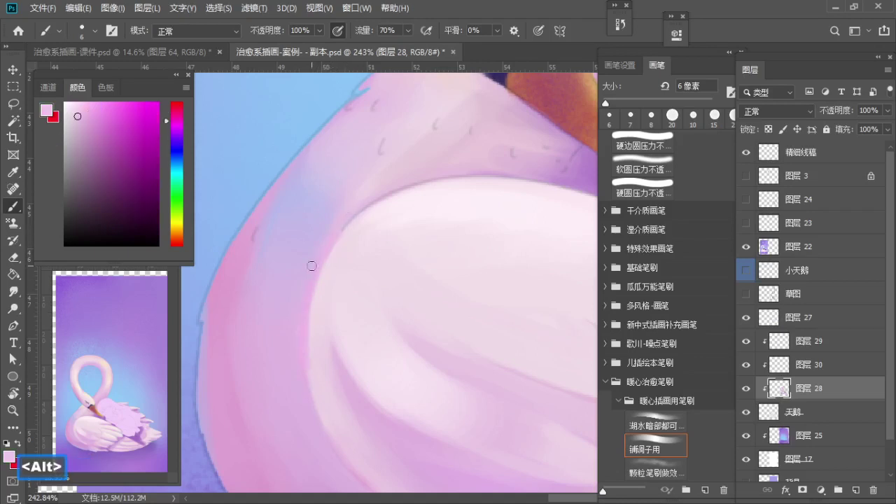
Step: Paint over the inner part of the middle feather's upper outline with sampled pale pink at 6 px
key(z)
drag(338, 271, 311, 279)
drag(338, 295, 253, 331)
key(z)
mouse_move(318, 313)
mouse_down()
mouse_move(308, 314)
mouse_move(363, 313)
mouse_move(337, 308)
mouse_move(361, 320)
mouse_up()
key(b)
alt+click(353, 313)
key(z)
key(b)
key(s)
key(z)
key(b)
alt+click(359, 373)
key(a)
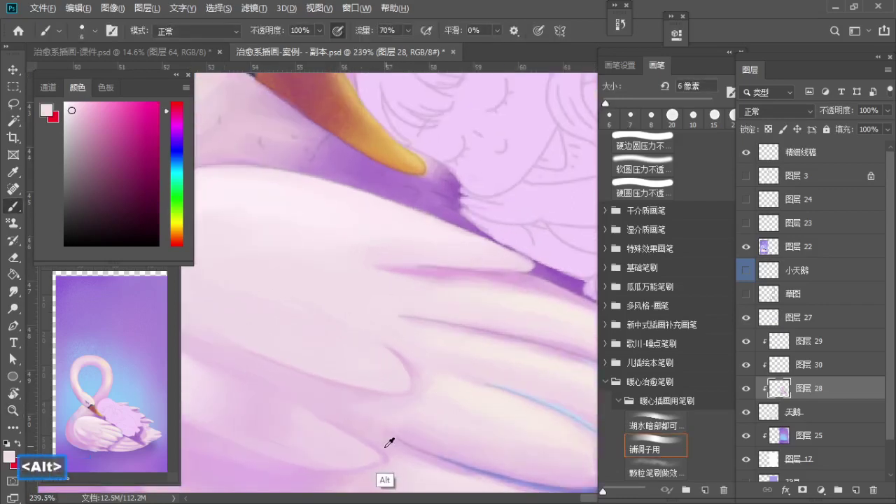
Step: Redraw the middle feather's upper outline farther inward with sampled light lilac at 3 px and soften it with pale pink
alt+click(382, 449)
key(a)
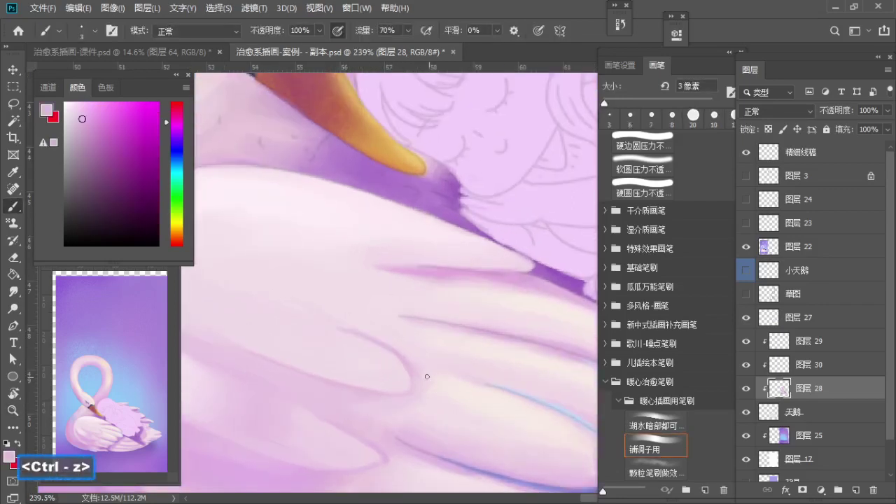
alt+click(340, 324)
Step: Hide the 精细线稿 line-art layer and check the whole swan against the background
key(z)
drag(358, 371, 298, 362)
key(space)
drag(358, 369, 317, 364)
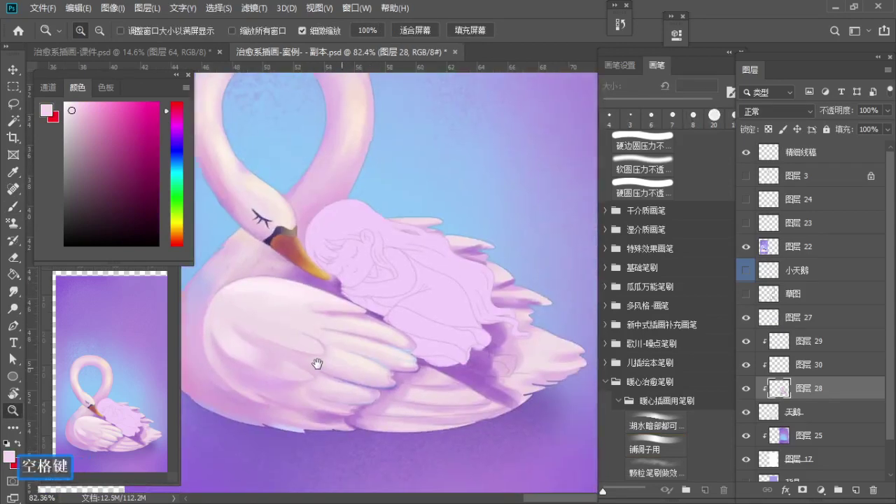
key(space)
drag(413, 365, 362, 370)
key(z)
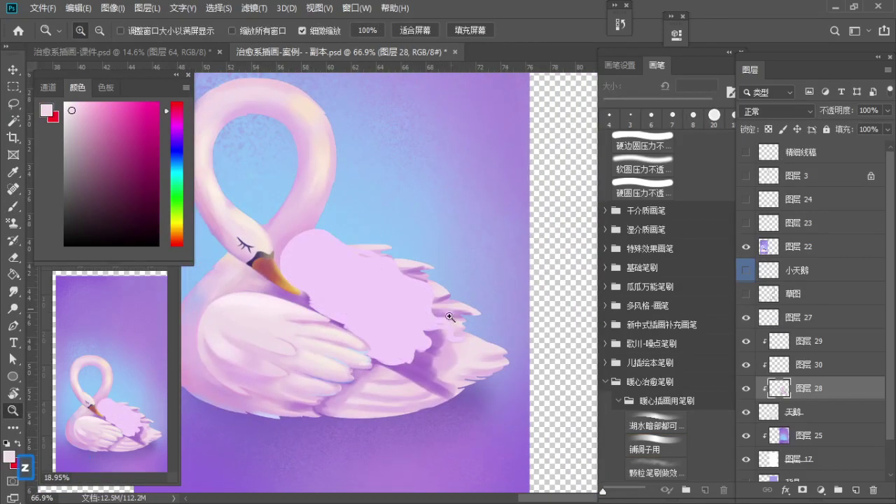
scroll(407, 313, down, 1)
scroll(353, 315, down, 1)
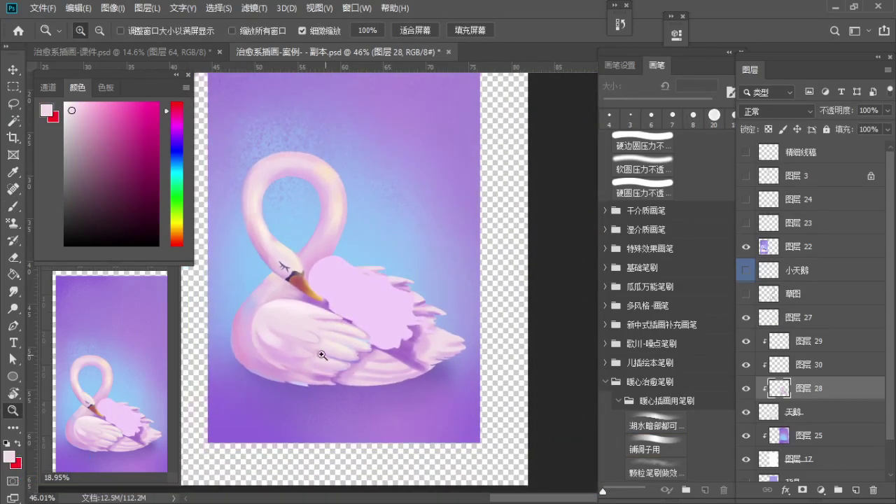
Step: Extend the lower feather's upper edge toward the wing's base with sampled greyish lilac at 4 px
scroll(322, 355, up, 5)
key(space)
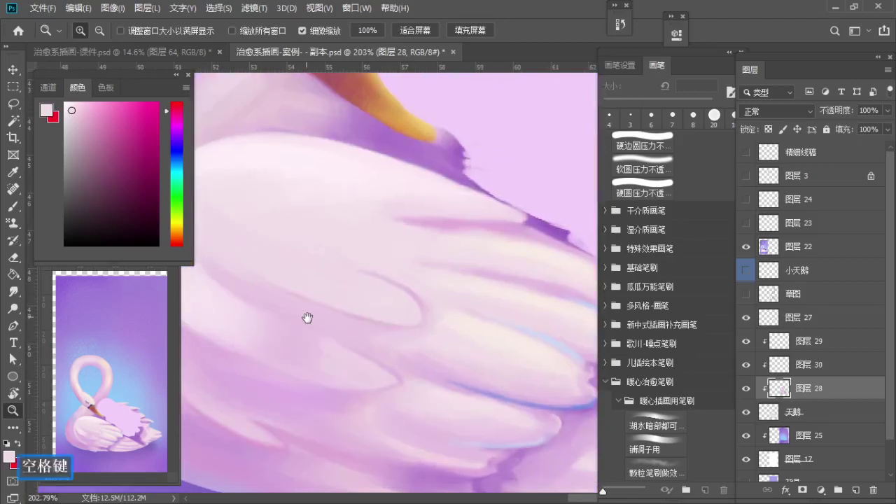
drag(307, 318, 346, 355)
key(b)
key(alt)
alt+click(308, 341)
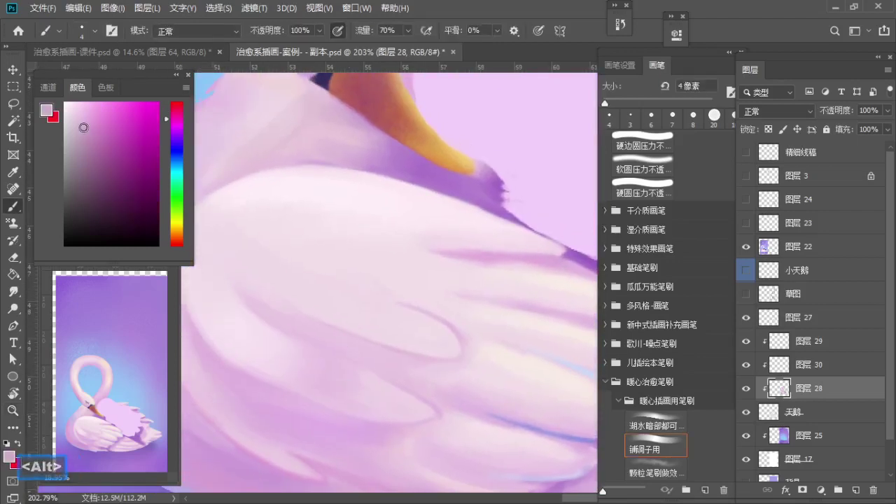
key(ctrl+z)
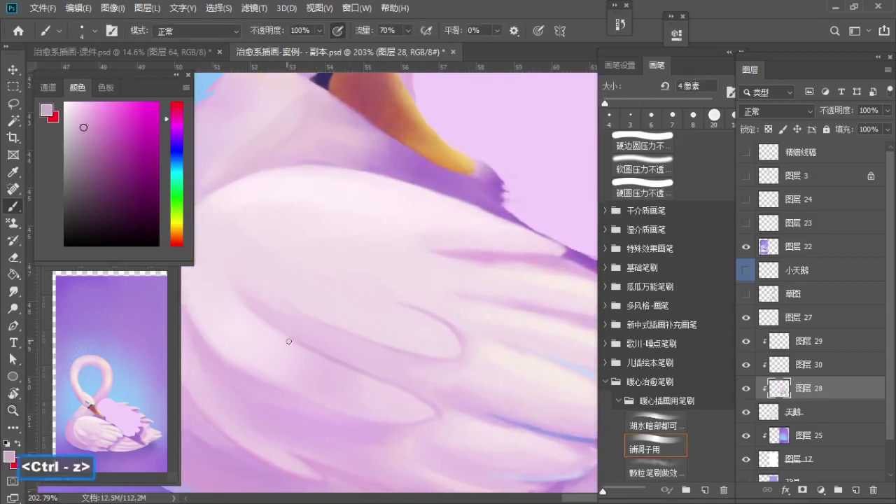
Step: Soften the lower feather's upper edge with sampled light lilac and pale pink at 5 px
alt+click(311, 342)
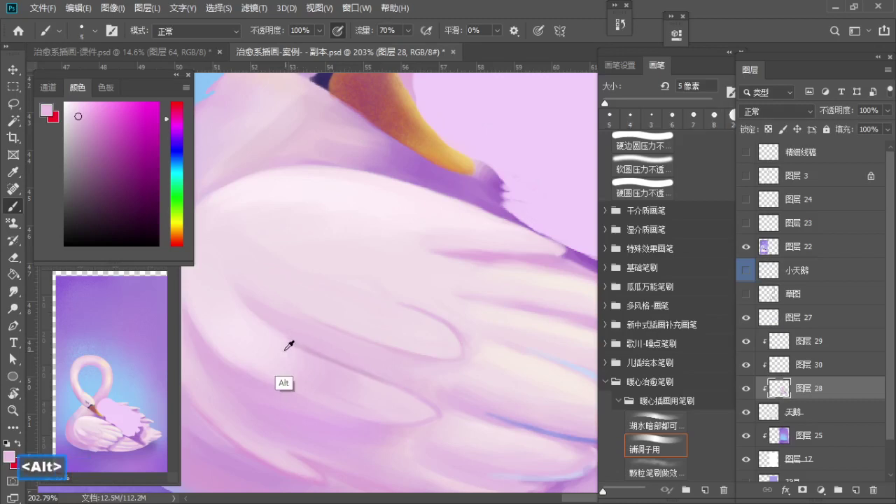
alt+click(288, 344)
key(s)
drag(293, 342, 365, 379)
Step: Smooth the shading around the wing-base highlight with sampled pale pink, starting at 9 px, and undo the last stroke
key(z)
drag(322, 354, 278, 345)
key(b)
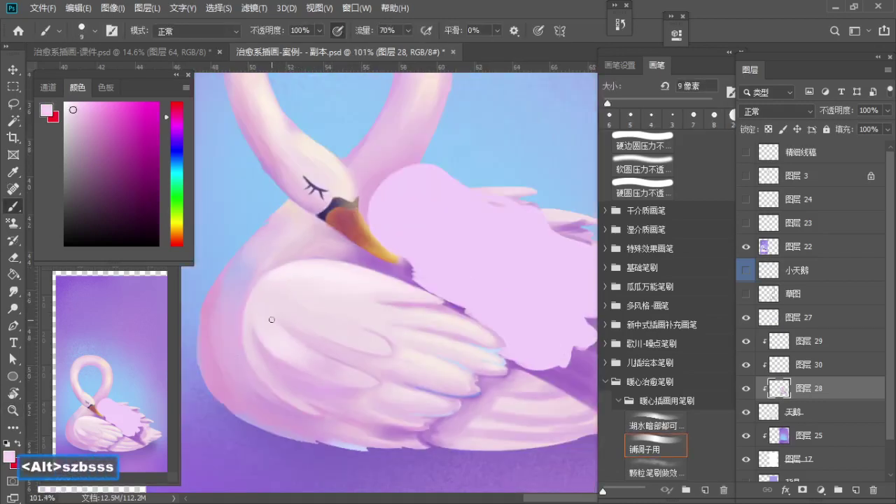
alt+click(280, 325)
key(s)
key(s)
key(s)
key(ctrl+z)
Step: Tidy the upper feather's tip beside the girl's silhouette with sampled light lilac at 10 px
key(z)
drag(330, 326, 307, 338)
key(space)
mouse_move(335, 349)
mouse_down()
mouse_move(300, 358)
mouse_move(286, 350)
mouse_move(425, 364)
mouse_up()
key(space)
mouse_move(399, 333)
mouse_down()
mouse_move(416, 344)
mouse_move(460, 310)
mouse_move(486, 316)
mouse_up()
key(b)
alt+click(468, 294)
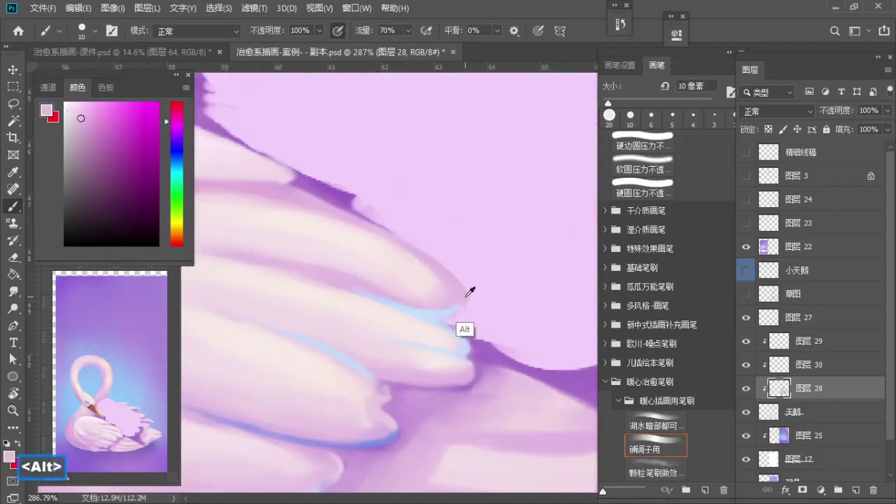
Step: Deepen the body shadow beneath the wing's lowest feather tips with sampled medium purple at 20 to 30 px
key(z)
mouse_move(366, 316)
mouse_down()
mouse_move(357, 320)
mouse_move(354, 371)
mouse_move(410, 383)
mouse_up()
key(space)
key(z)
key(z)
key(space)
drag(410, 383, 350, 392)
drag(350, 392, 383, 408)
key(b)
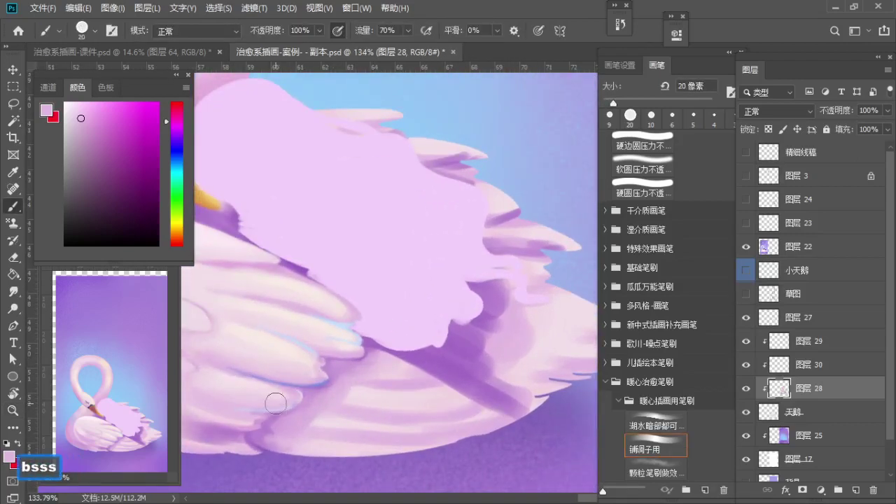
key(s)
alt+click(269, 429)
key(s)
drag(277, 437, 315, 444)
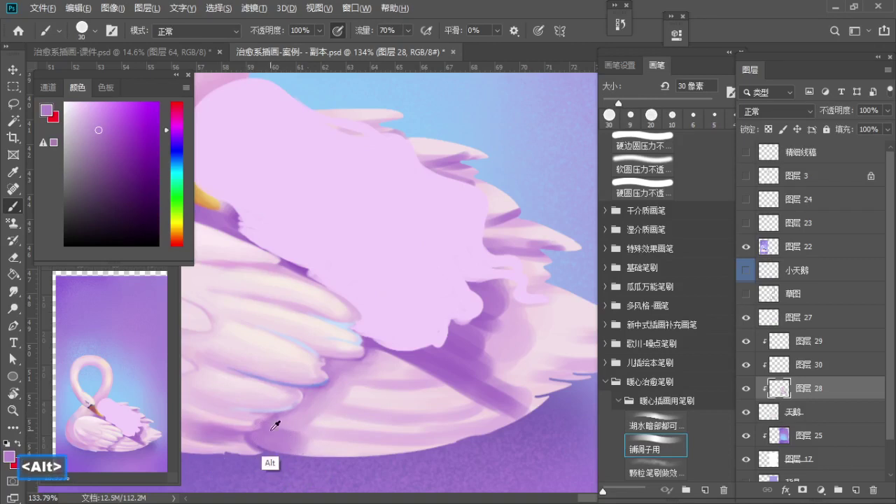
Step: Blend the shadow's edge into the lower body with sampled light lilac and purple at 30 px
alt+click(308, 425)
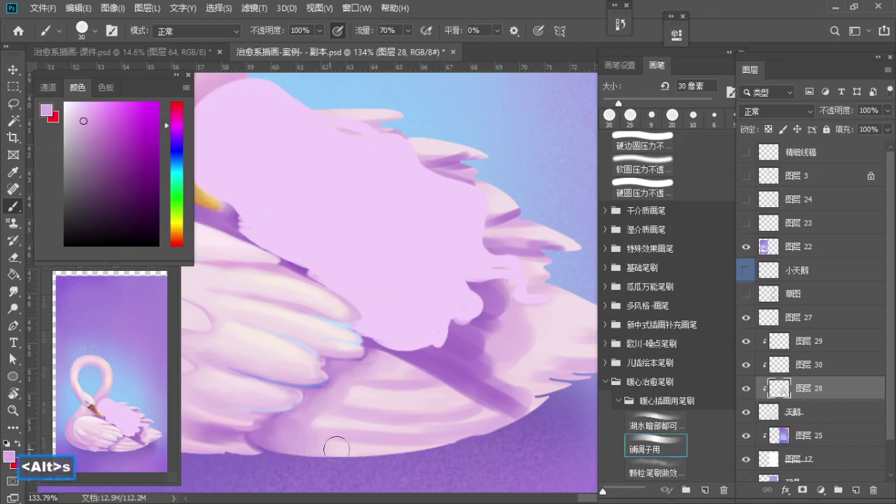
alt+click(266, 432)
key(ctrl+space)
mouse_move(320, 444)
mouse_down()
mouse_move(304, 430)
mouse_move(285, 432)
mouse_up()
key(b)
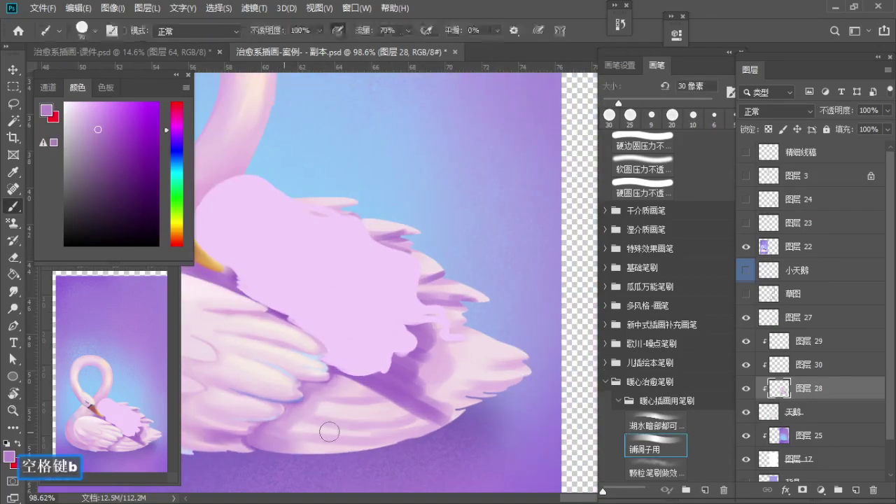
drag(350, 434, 319, 430)
Step: Brighten the lower body's feather bands with sampled pale pink and cream at 20 to 30 px, undoing the unwanted strokes
key(z)
mouse_move(247, 445)
mouse_down()
mouse_move(276, 446)
mouse_move(308, 430)
mouse_up()
key(b)
alt+click(356, 409)
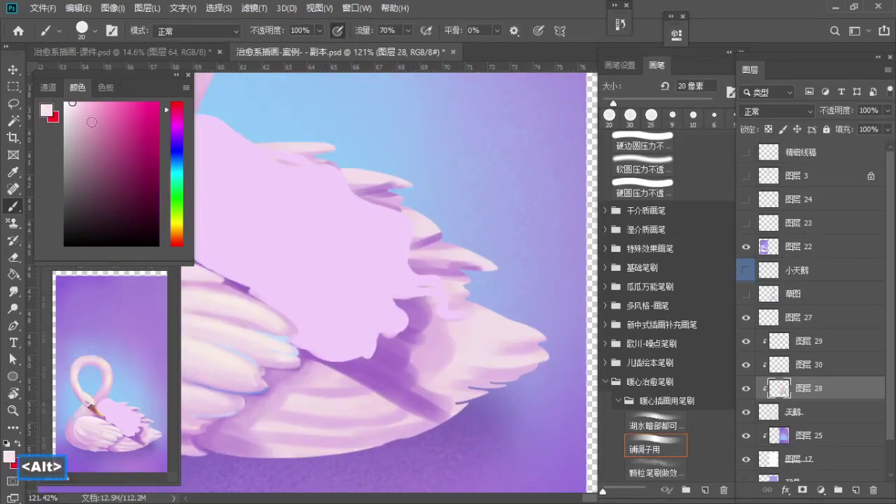
drag(178, 242, 178, 230)
key(s)
key(s)
drag(318, 406, 381, 406)
key(ctrl+z)
key(s)
key(a)
mouse_move(319, 383)
mouse_down()
mouse_move(364, 395)
mouse_move(361, 388)
mouse_up()
key(s)
key(s)
drag(341, 425, 384, 426)
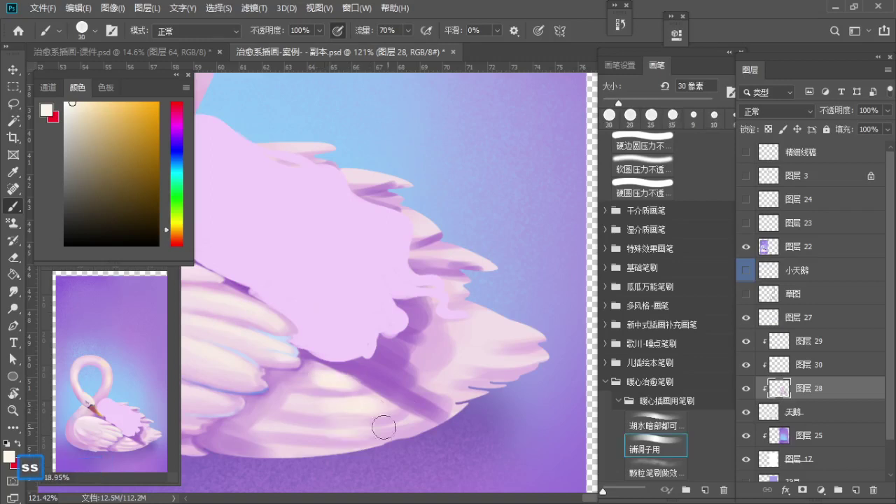
key(ctrl+z)
key(a)
key(a)
drag(308, 432, 377, 435)
Step: Add cream highlights to the tail feathers and the upper feather tips, varying the brush from 9 to 20 px
key(a)
key(s)
key(s)
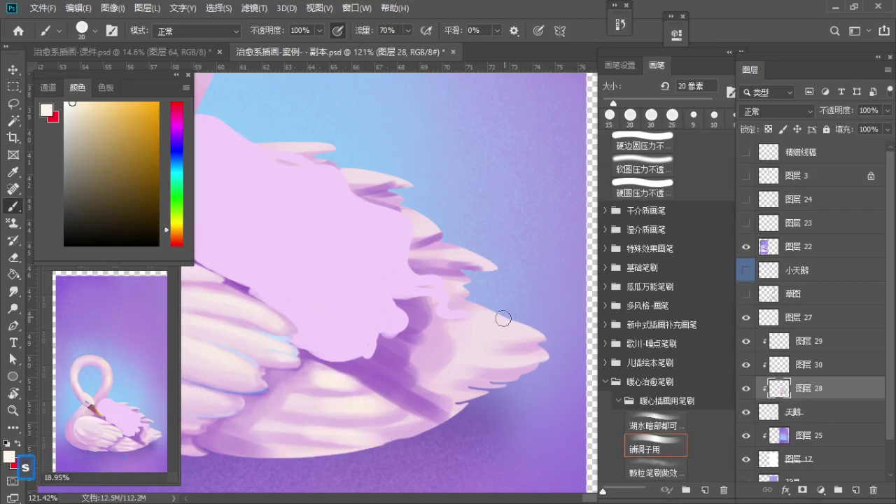
key(a)
key(a)
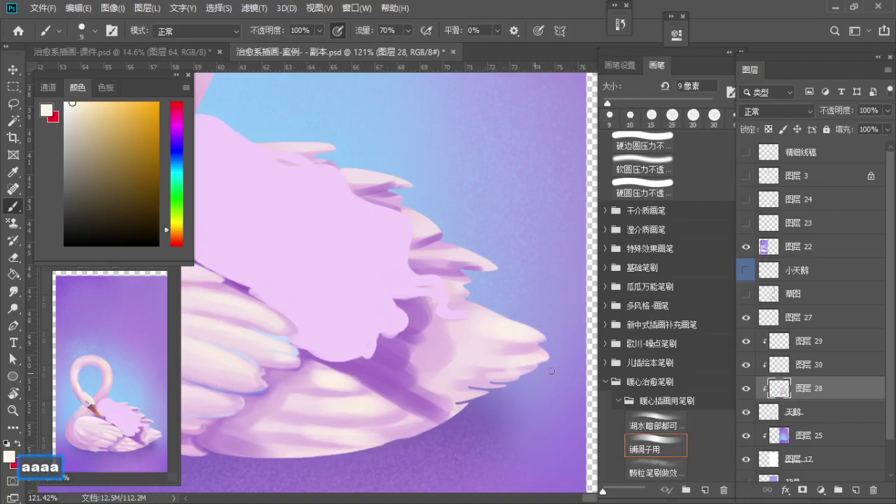
key(s)
key(s)
key(s)
mouse_move(407, 212)
mouse_down()
mouse_move(479, 250)
mouse_move(449, 208)
mouse_up()
key(space)
key(s)
key(a)
key(space)
drag(426, 270, 404, 235)
Step: Soften the lower body shading beside the wing tips with sampled light lilac at 10 px
alt+click(343, 382)
key(a)
key(a)
key(z)
drag(330, 378, 343, 378)
key(b)
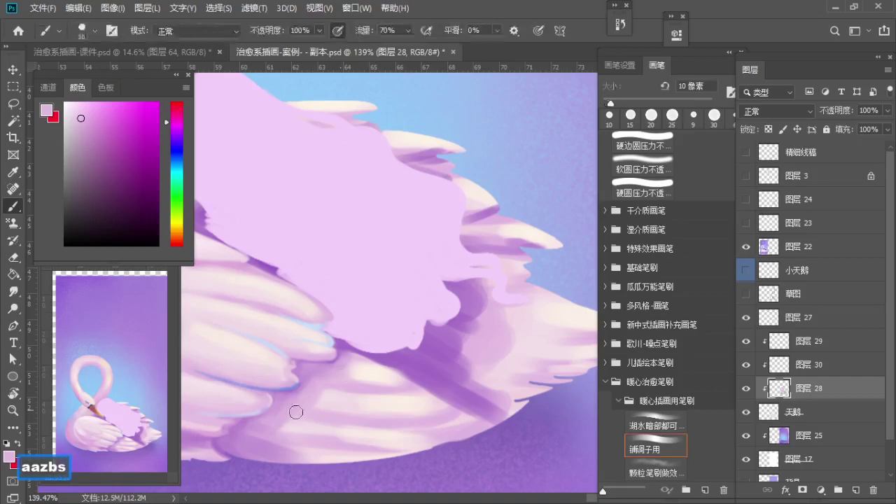
key(bracketleft)
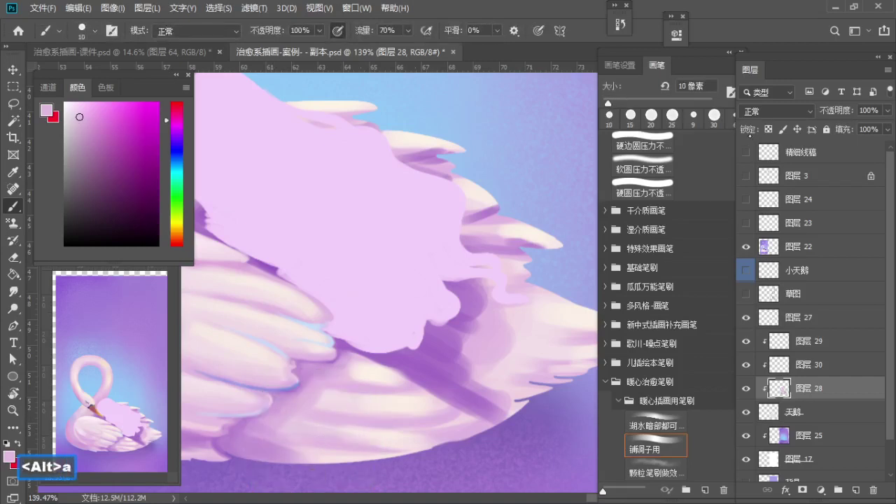
Step: Show the 精细线稿 layer and smooth the body's uppermost feather along its lines with sampled pale pink at 8 to 15 px
click(746, 152)
scroll(339, 369, up, 3)
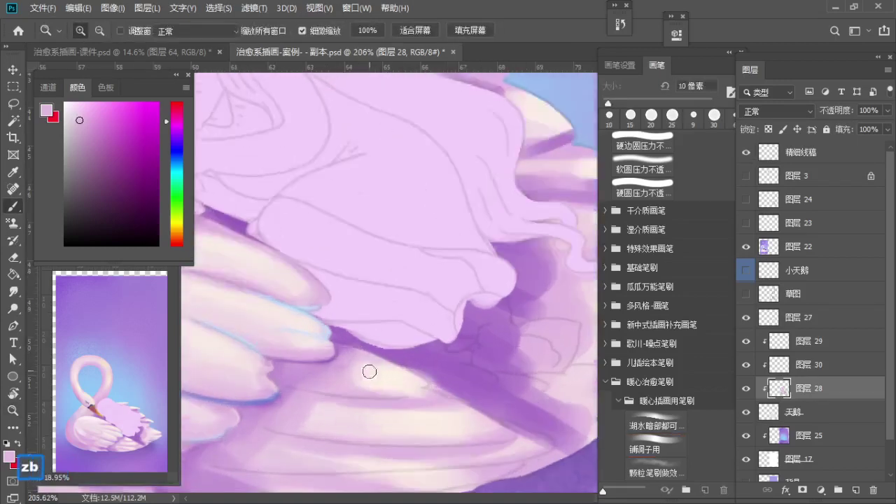
key(bracketleft)
key(bracketleft)
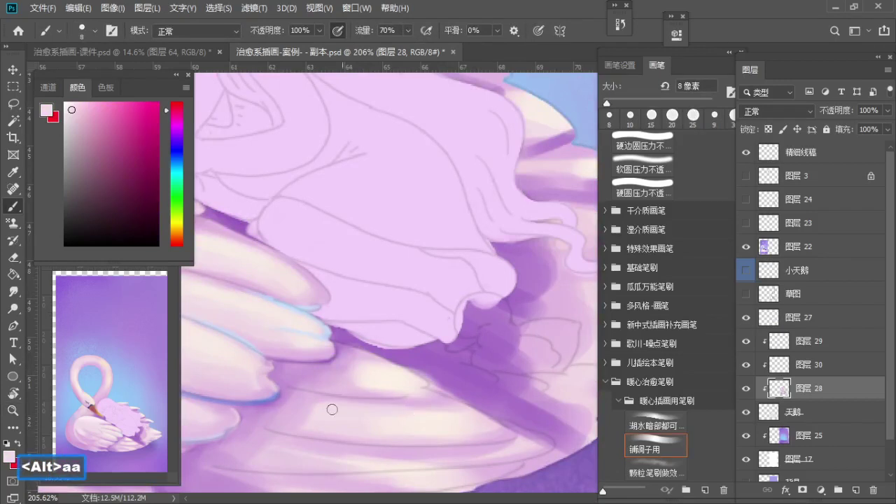
key(bracketright)
key(bracketright)
key(bracketright)
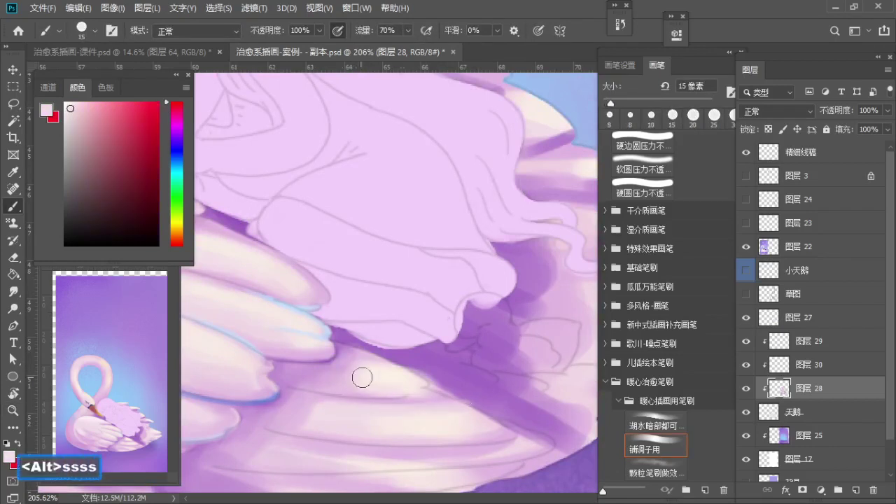
Step: Even out the diagonal body shadow beneath the girl's dress with sampled medium purple at 10 to 25 px
alt+click(417, 353)
key(bracketleft)
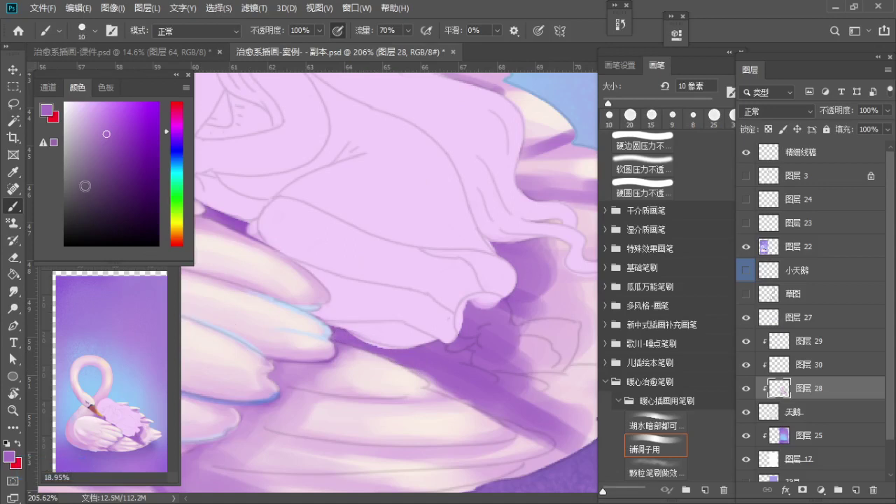
key(bracketright)
key(bracketright)
key(bracketright)
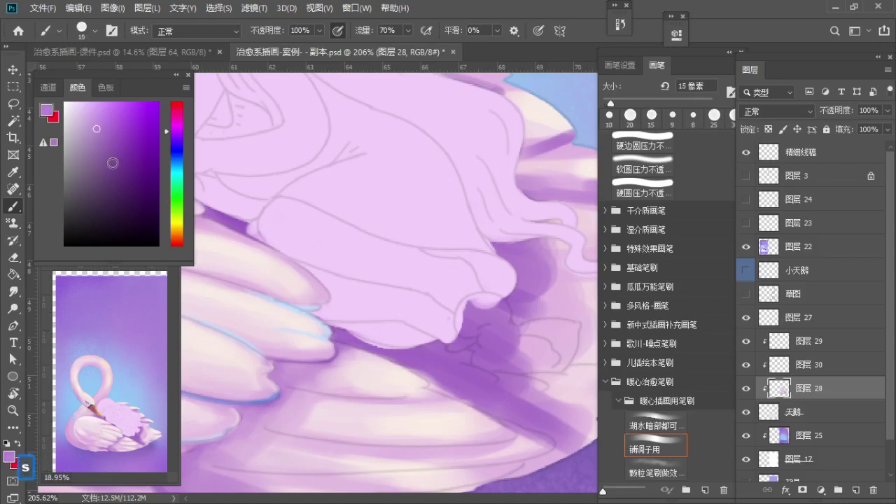
drag(346, 321, 562, 422)
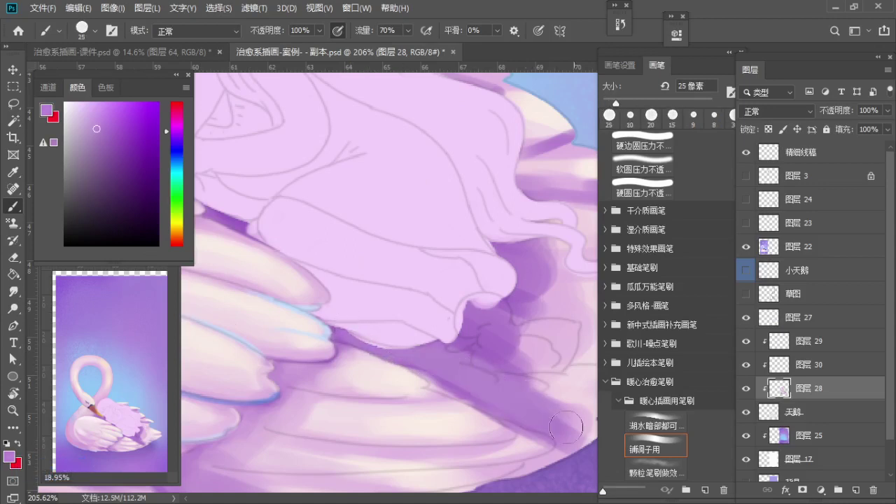
key(bracketright)
mouse_move(550, 392)
mouse_down()
mouse_move(494, 410)
mouse_move(498, 387)
mouse_up()
key(a)
key(a)
key(a)
key(a)
key(a)
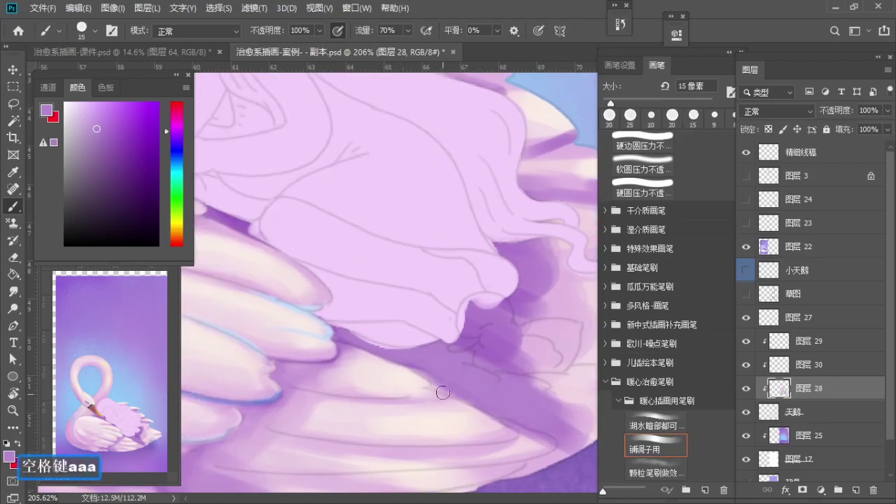
Step: Define the uppermost body feather's lower edge with sampled light lilac and pale pink at 5 to 8 px
alt+click(374, 401)
key(a)
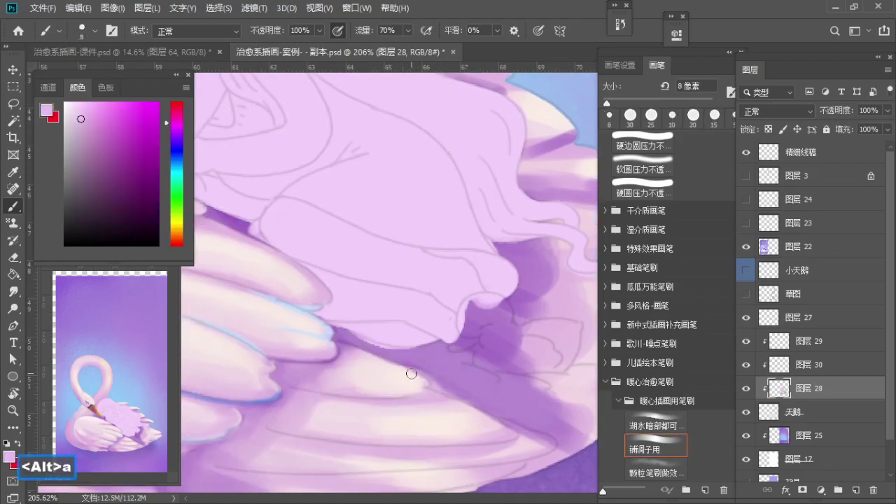
key(bracketleft)
key(ctrl+z)
alt+click(366, 413)
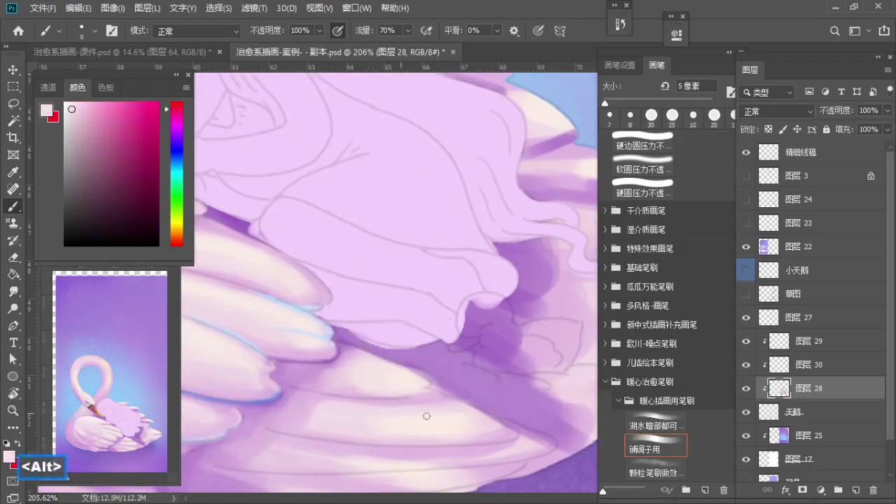
drag(390, 402, 398, 374)
key(s)
alt+click(388, 374)
key(s)
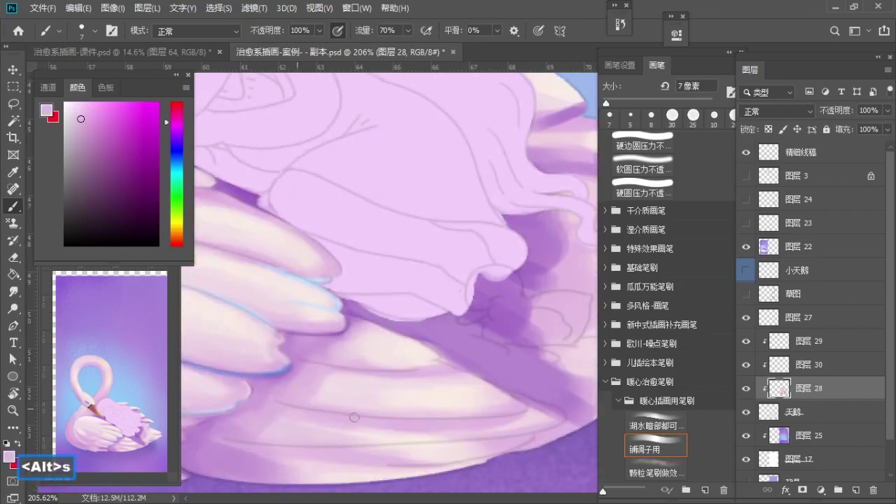
Step: Blend the second body feather's highlight into its shading with sampled pale pinks at 8 to 15 px
alt+click(357, 401)
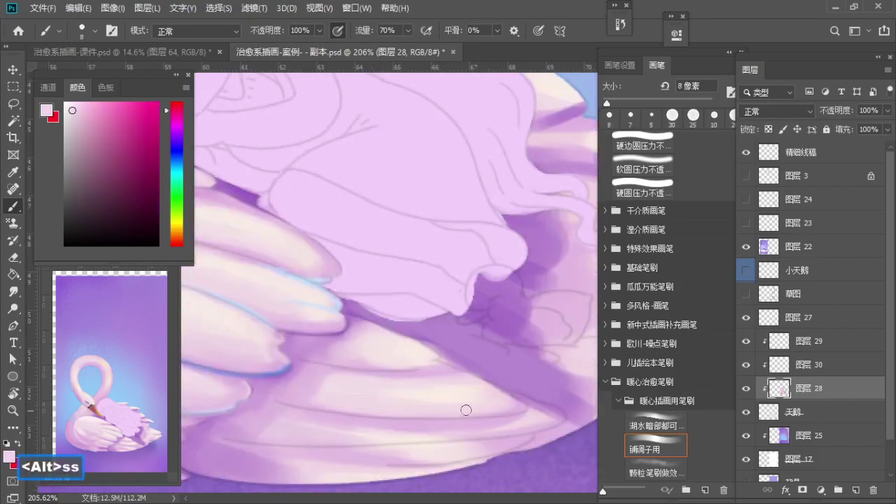
alt+click(504, 402)
key(bracketright)
key(bracketright)
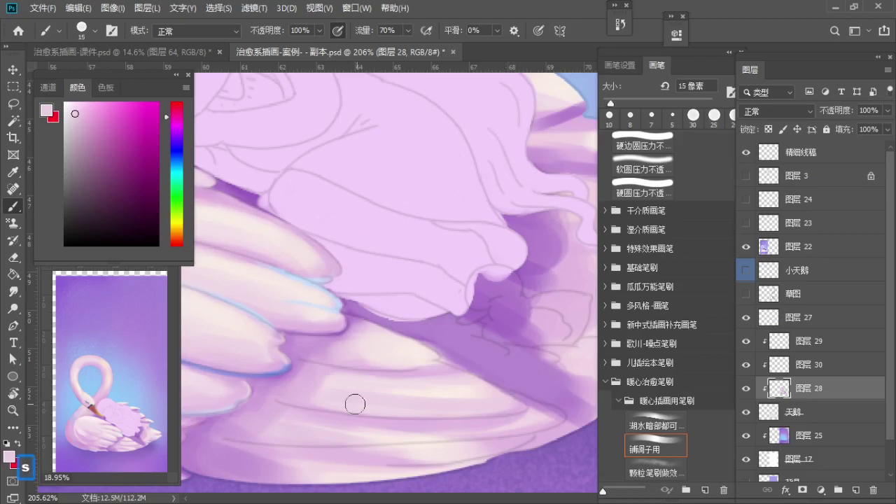
alt+click(403, 388)
key(a)
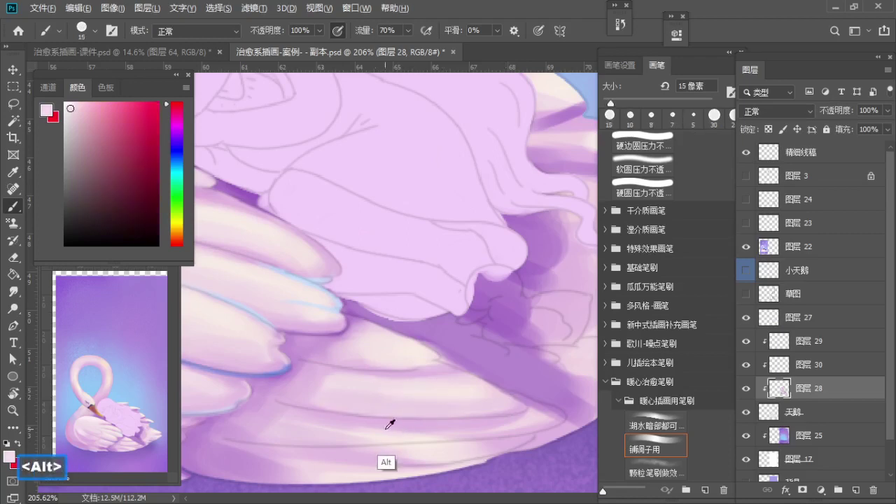
Step: Smooth the highlight band on the feather below with sampled pale pink at 9 px, undoing one stroke
alt+click(388, 425)
key(a)
key(a)
key(a)
alt+click(390, 434)
key(s)
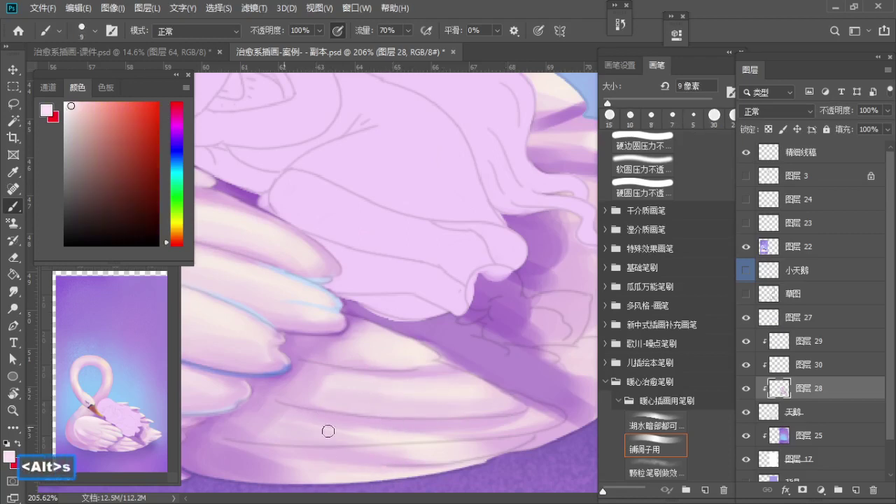
drag(287, 424, 376, 428)
key(ctrl+z)
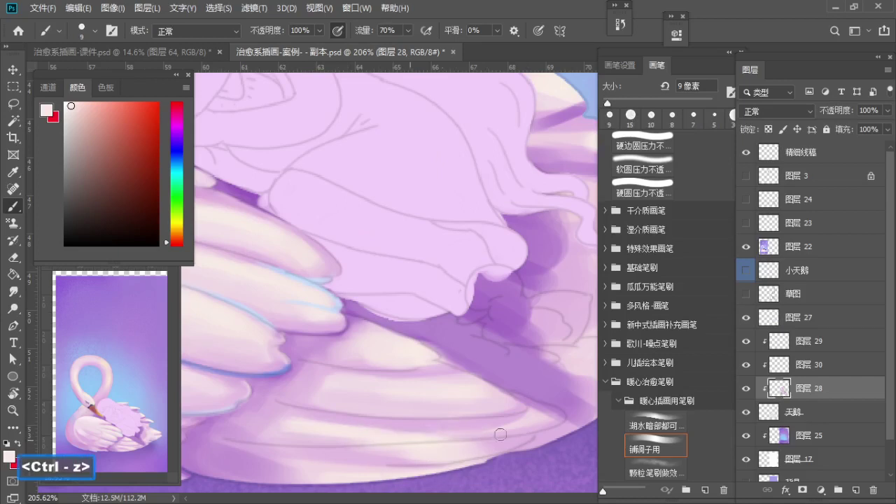
mouse_move(384, 439)
mouse_down()
mouse_move(483, 431)
mouse_move(553, 412)
mouse_move(536, 409)
mouse_move(566, 416)
mouse_move(483, 406)
mouse_move(508, 420)
mouse_up()
Step: Shape the long body feathers' pale tips where they overlap the purple shadow, undoing one stroke
key(space)
key(bracketleft)
key(bracketleft)
key(ctrl+z)
key(ctrl)
key(s)
key(s)
key(s)
key(s)
mouse_move(470, 398)
mouse_down()
mouse_move(513, 422)
mouse_move(442, 367)
mouse_up()
Step: Clean the shadow's edge along the uppermost body feather with sampled medium purple at 6 px, undoing one stroke
key(space)
key(a)
alt+click(361, 314)
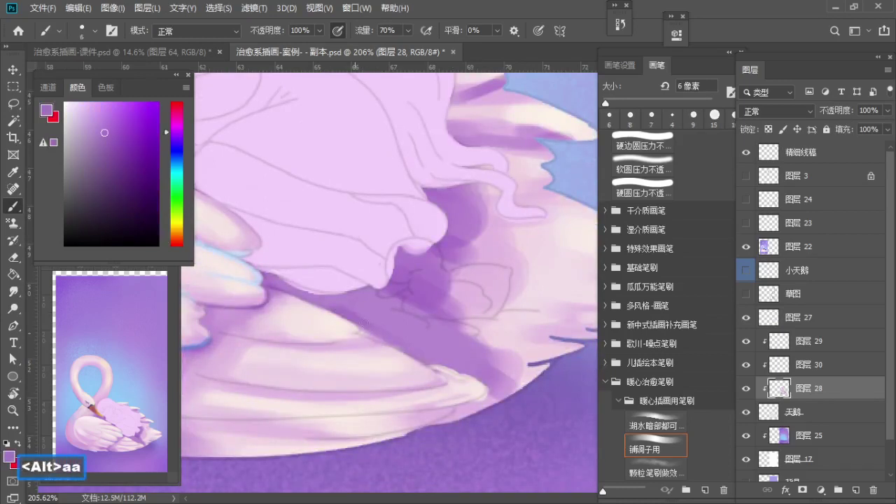
key(ctrl+z)
alt+click(327, 303)
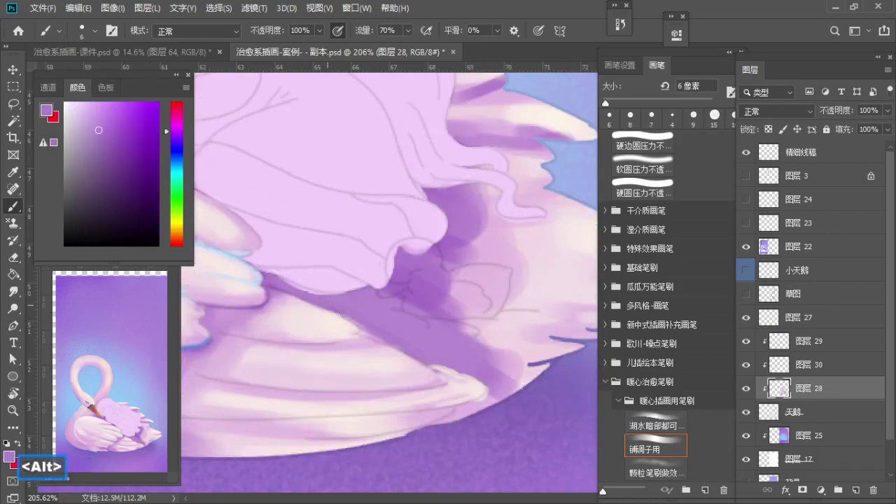
key(space)
drag(410, 352, 468, 293)
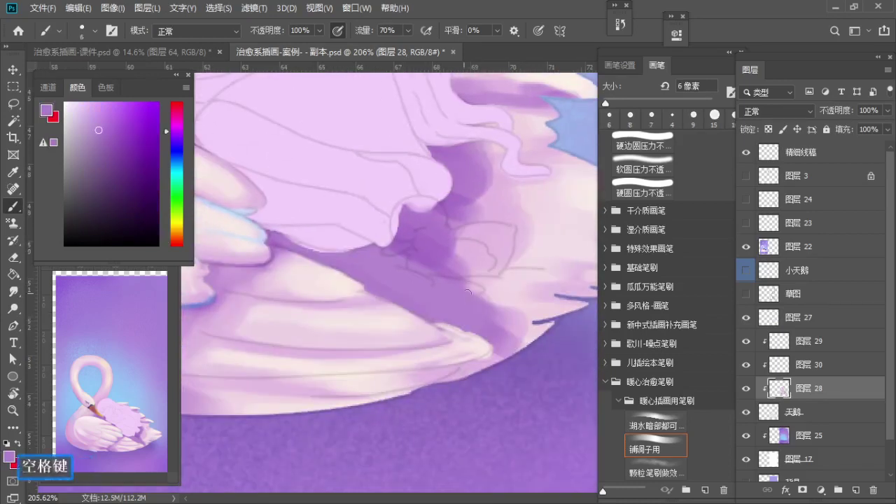
Step: Shade the body edge beneath the long feathers' tip with sampled lilac and light purple at 6 px
alt+click(490, 358)
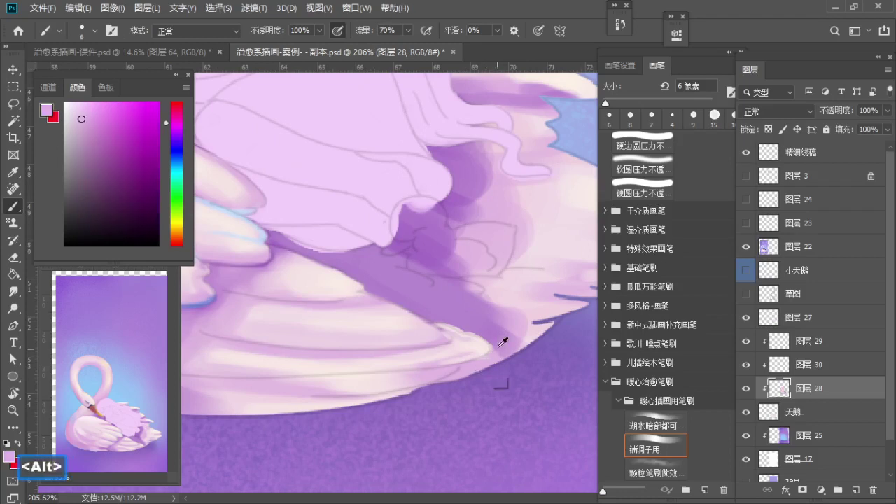
alt+click(499, 346)
key(space)
drag(459, 368, 499, 351)
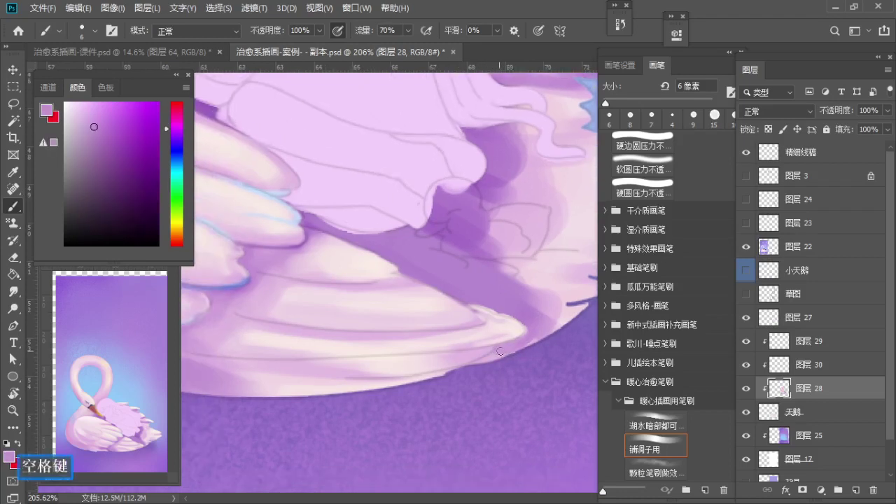
key(alt)
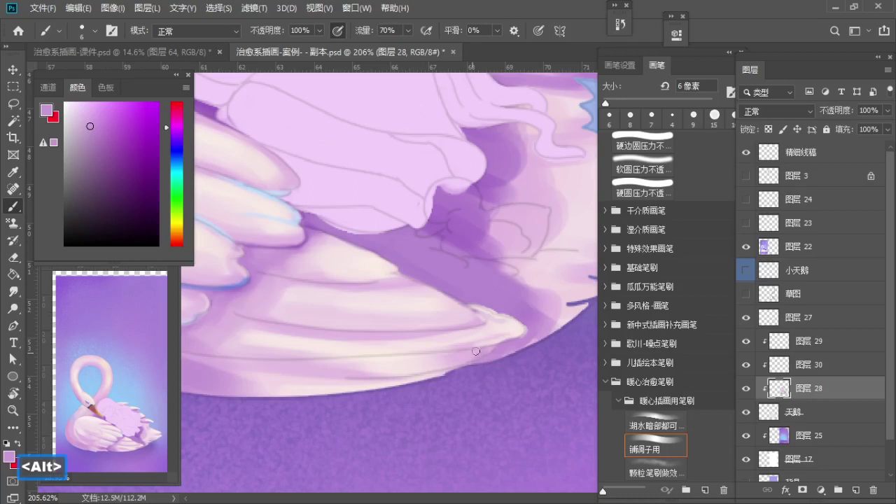
alt+click(510, 335)
alt+click(502, 329)
key(space)
drag(473, 341, 524, 336)
Step: Refine the line between the lower body feathers with sampled light lilac at 5 to 6 px, undoing the unwanted strokes
key(s)
alt+click(339, 326)
key(bracketleft)
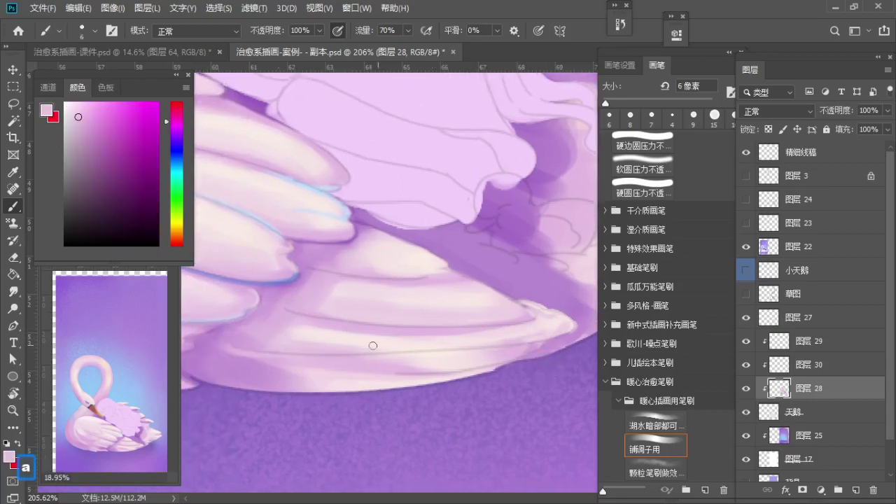
key(ctrl+z)
alt+click(406, 345)
key(space)
drag(406, 346, 348, 380)
key(ctrl+z)
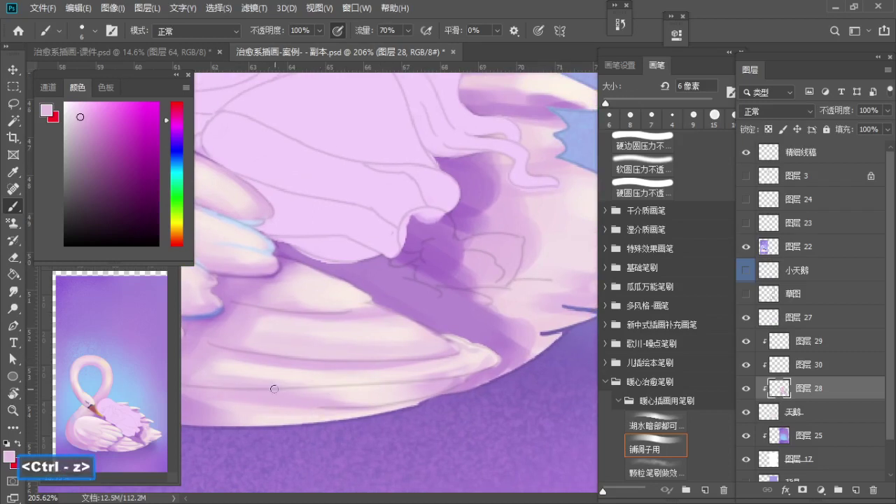
key(bracketleft)
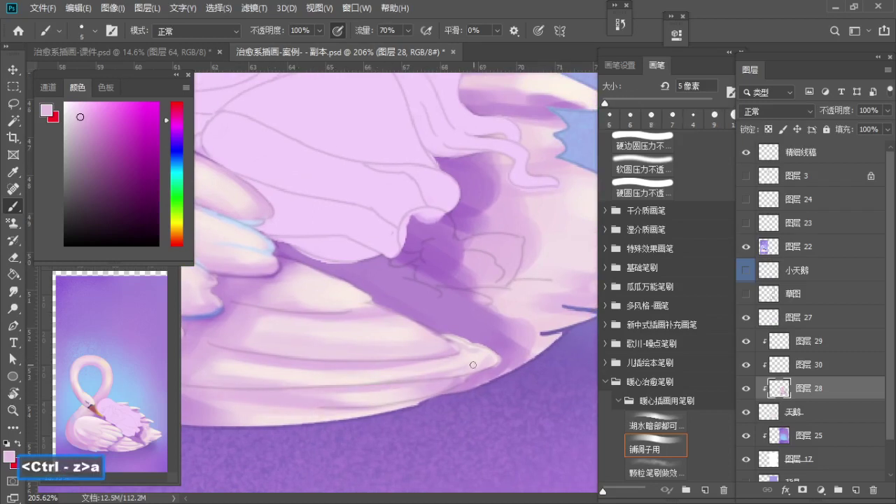
key(ctrl+z)
Step: Blend the lower feather's edge toward its tip with sampled pale pink and light lilac at 5 to 7 px
alt+click(371, 368)
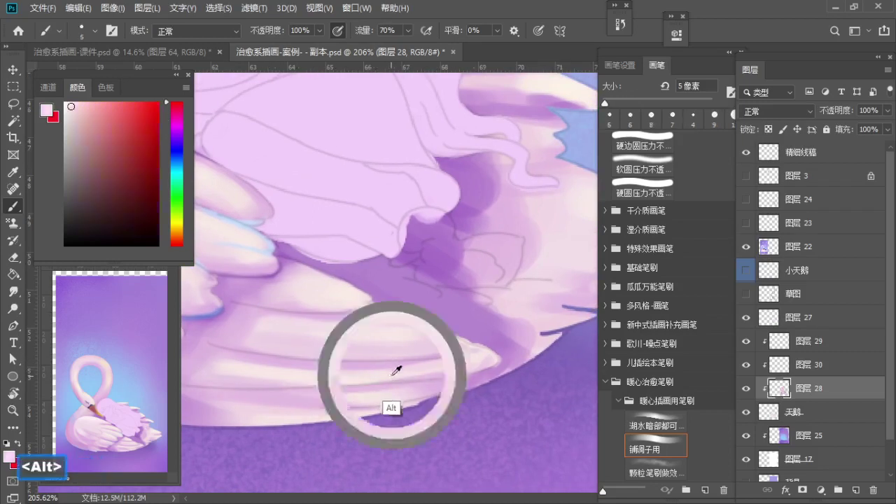
key(bracketright)
key(bracketright)
drag(411, 374, 456, 366)
alt+click(416, 376)
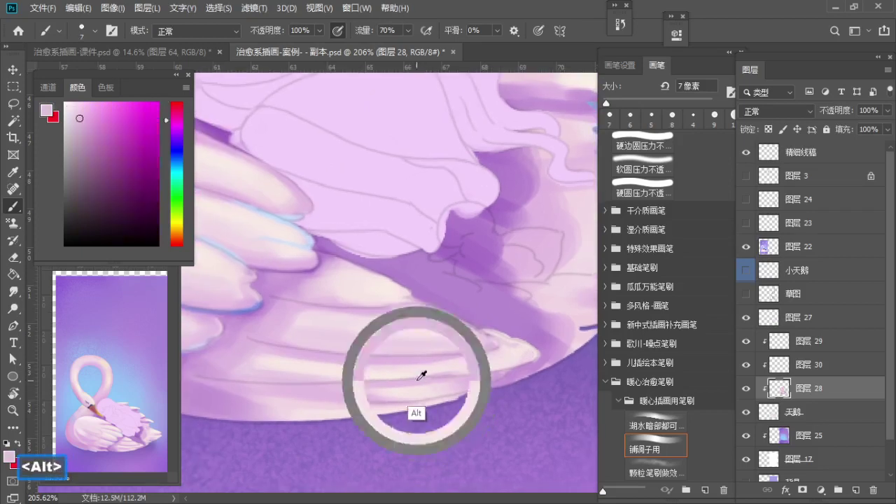
key(bracketleft)
key(bracketleft)
alt+click(442, 369)
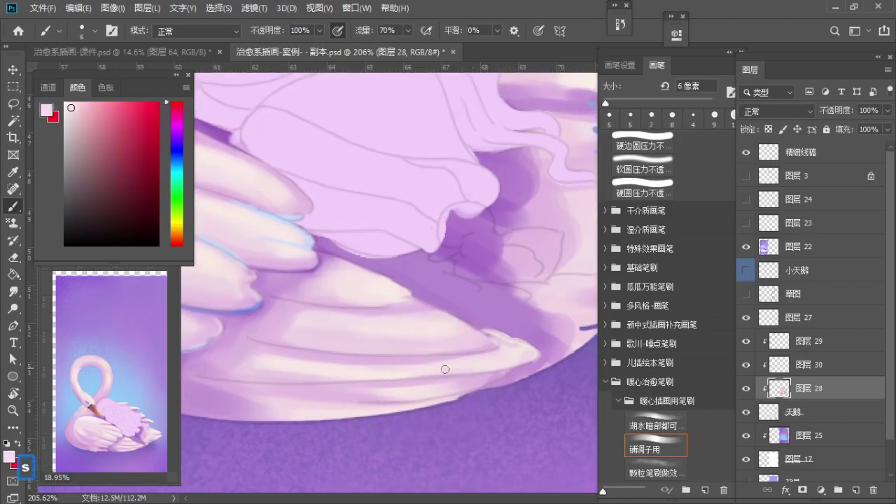
Step: Brighten the lowest body feather band with sampled pale pink at 10 px
alt+click(385, 388)
key(bracketright)
key(bracketright)
key(bracketright)
key(bracketright)
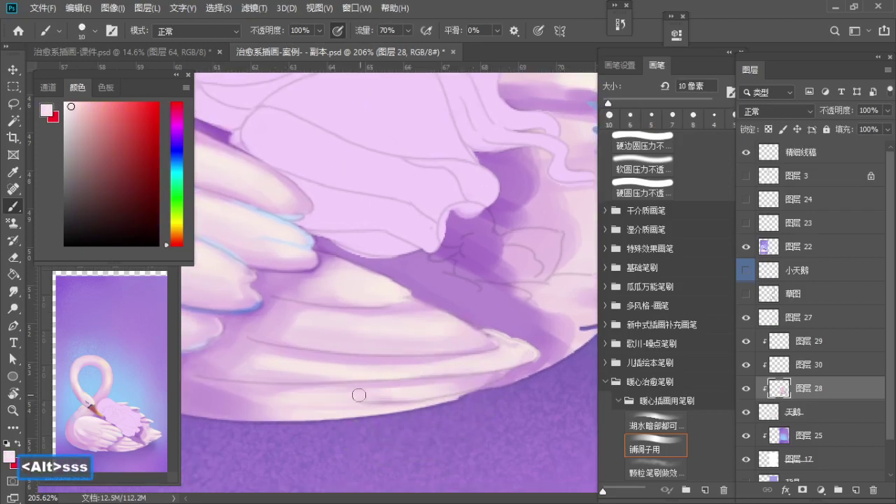
Step: Blend the lowest body feather band with a colour sampled from the body's lower edge at 20 px
alt+click(224, 402)
key(s)
key(s)
mouse_move(287, 410)
mouse_down()
mouse_move(362, 397)
mouse_move(314, 394)
mouse_up()
key(z)
drag(314, 394, 399, 352)
Step: Paint a light blue reflection along the body's bottom edge with sampled sky blue at 30 px
alt+click(436, 440)
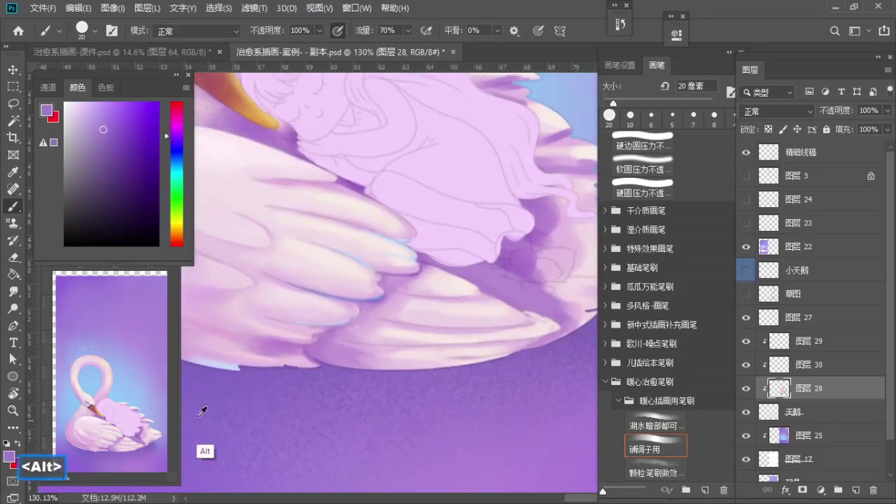
alt+click(208, 368)
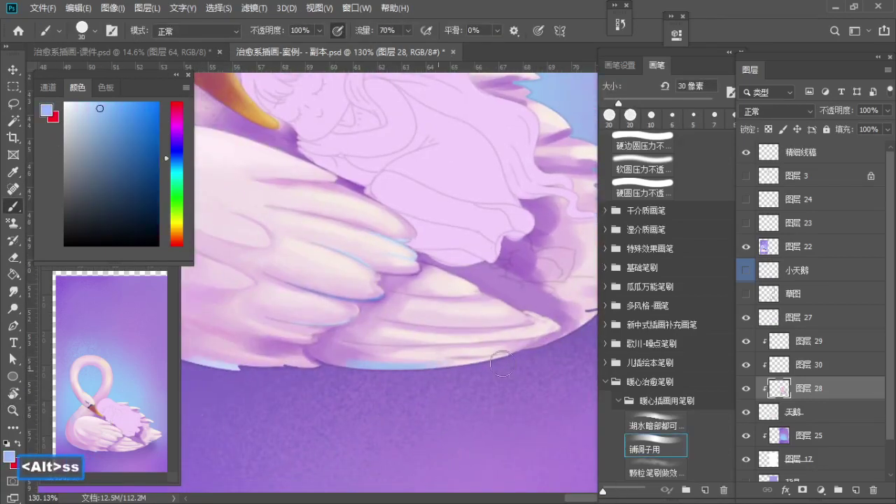
drag(502, 363, 463, 363)
mouse_move(492, 364)
mouse_down()
mouse_move(428, 406)
mouse_move(404, 396)
mouse_move(439, 390)
mouse_up()
Step: Soften the body's blue bottom edge with sampled pale lilac at 10 to 25 px, undoing the unwanted stroke
alt+click(375, 404)
alt+click(365, 399)
key(a)
key(ctrl+z)
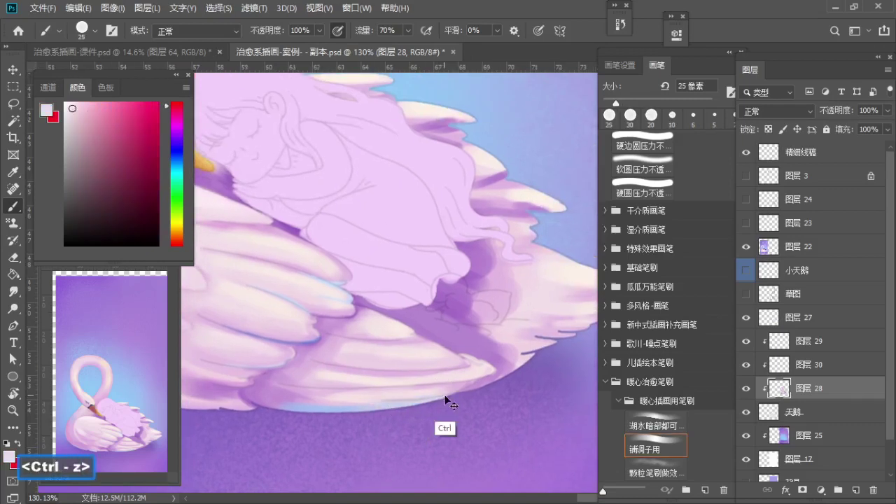
alt+click(372, 400)
key(a)
mouse_move(360, 398)
mouse_down()
mouse_move(435, 390)
mouse_move(364, 462)
mouse_up()
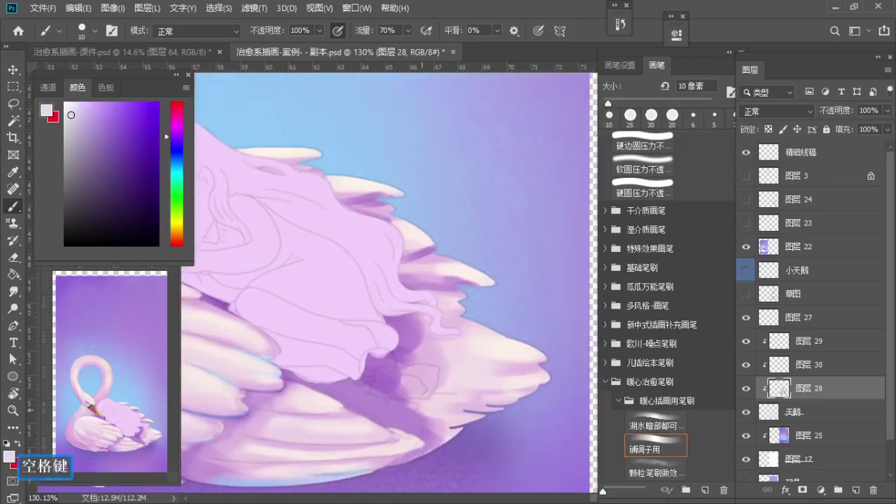
Step: Blend the junction between the lower body feathers and the tail with sampled lilac, finishing at 10 px
key(z)
mouse_move(442, 397)
mouse_down()
mouse_move(403, 339)
mouse_move(414, 381)
mouse_move(407, 371)
mouse_move(428, 356)
mouse_move(406, 392)
mouse_up()
key(b)
key(s)
key(s)
alt+click(396, 360)
key(s)
key(s)
key(s)
key(a)
key(a)
key(space)
key(a)
key(z)
drag(410, 360, 416, 359)
key(b)
key(a)
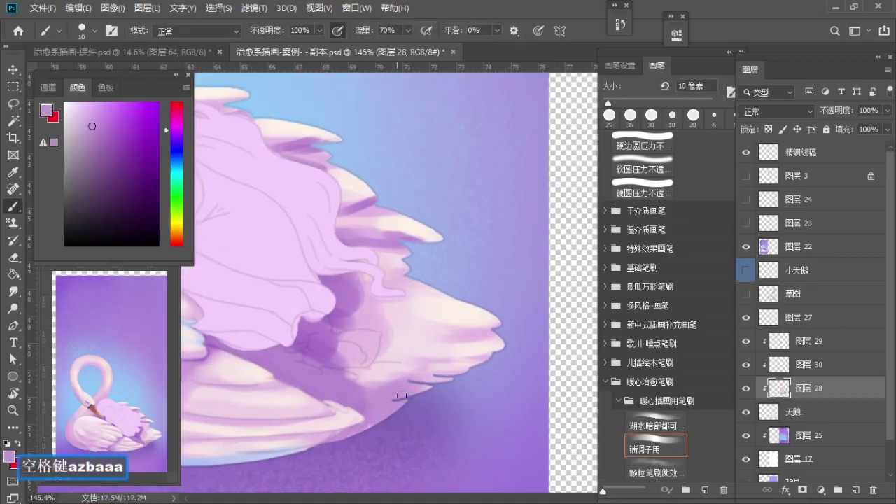
Step: Soften the deep purple shadow around the flower sketch with sampled lilac at 30 to 45 px
alt+click(366, 419)
alt+click(354, 384)
key(s)
key(s)
key(s)
key(s)
mouse_move(366, 339)
mouse_down()
mouse_move(347, 364)
mouse_move(372, 378)
mouse_move(334, 363)
mouse_up()
key(s)
key(s)
mouse_move(337, 374)
mouse_down()
mouse_move(383, 378)
mouse_move(334, 359)
mouse_move(330, 349)
mouse_move(368, 318)
mouse_up()
key(s)
alt+click(335, 292)
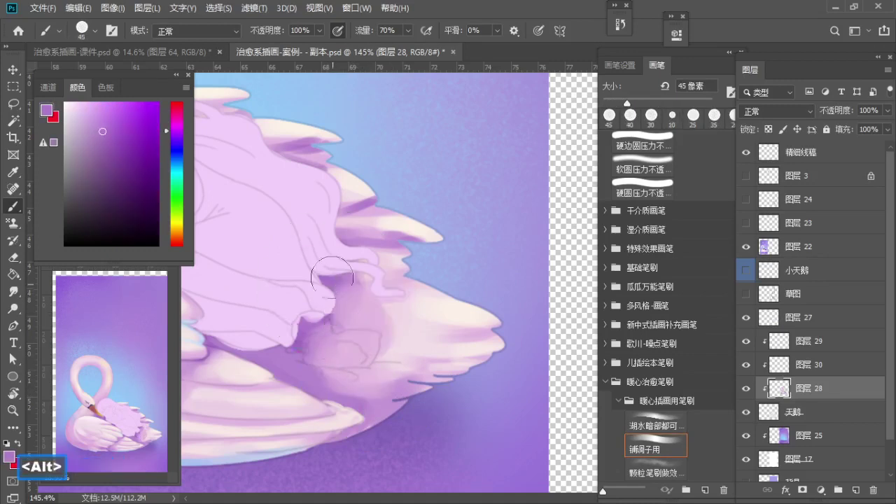
Step: Shade beneath the hair and skirt edge with sampled purple at 45 to 50 px, blending toward the tail with light lilac
mouse_move(332, 277)
mouse_down()
mouse_move(335, 324)
mouse_move(315, 338)
mouse_up()
key(bracketright)
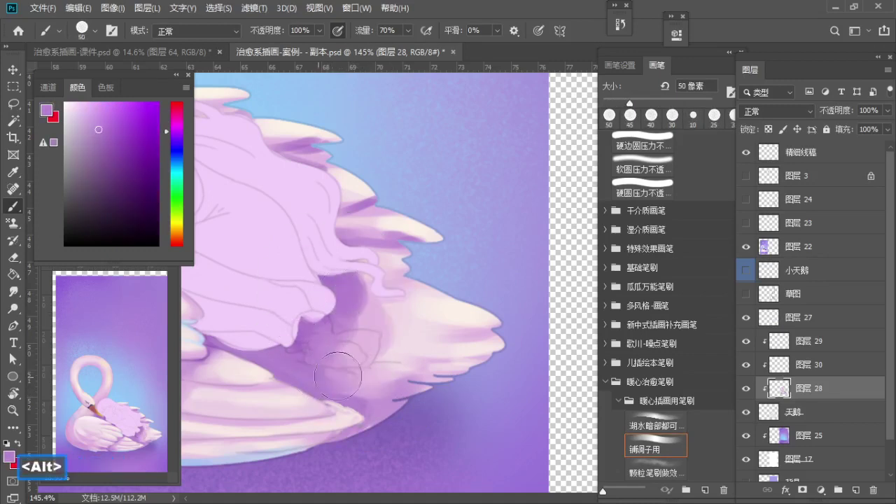
alt+click(360, 323)
drag(351, 308, 346, 373)
key(bracketleft)
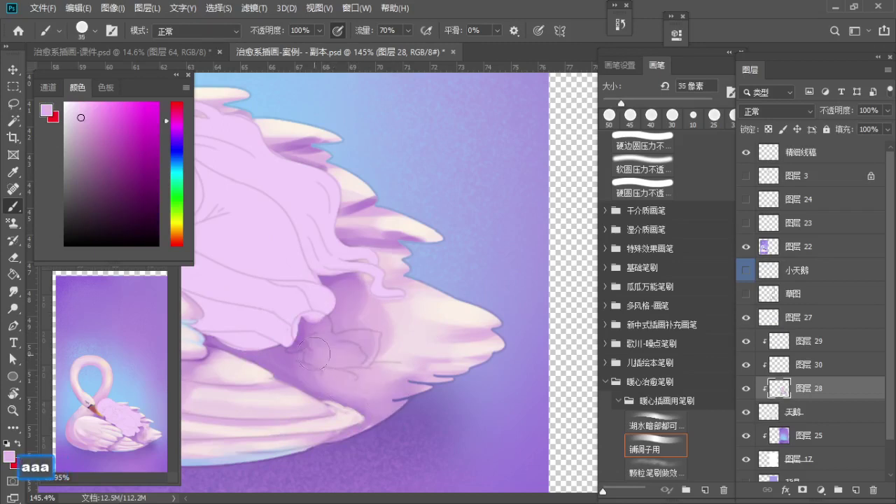
Step: Deepen the shadow beneath the skirt's tip toward the tail with sampled purple at 35 px
key(z)
mouse_move(340, 338)
mouse_down()
mouse_move(367, 351)
mouse_move(359, 362)
mouse_move(339, 342)
mouse_move(356, 354)
mouse_up()
key(b)
key(space)
key(b)
key(z)
key(space)
key(b)
alt+click(307, 378)
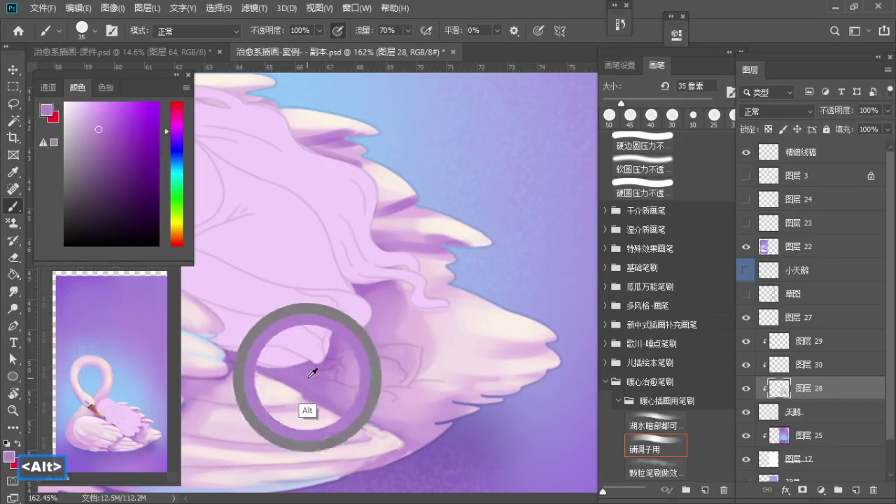
drag(316, 378, 389, 404)
Step: Lighten the tail's base beside the flower sketch with sampled pale pink at 35 to 45 px, undoing the unwanted stroke
alt+click(375, 402)
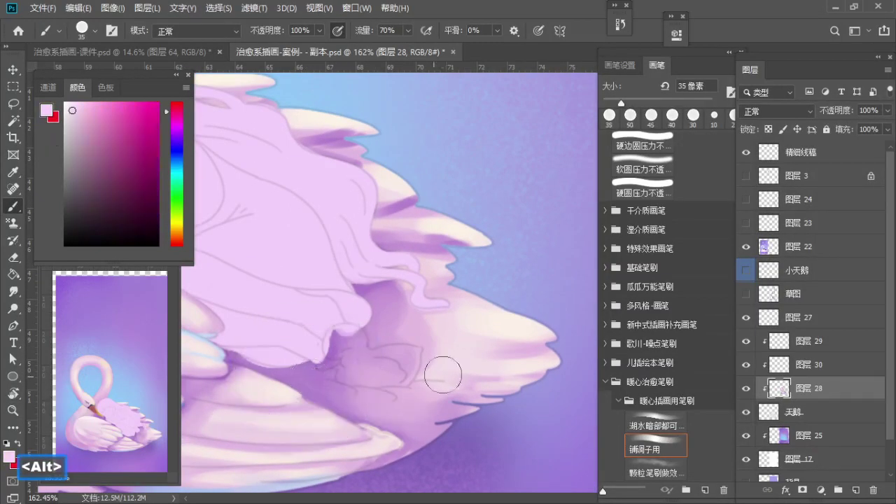
mouse_move(481, 314)
mouse_down()
mouse_move(460, 331)
mouse_move(402, 339)
mouse_move(375, 319)
mouse_move(406, 354)
mouse_up()
alt+click(459, 337)
key(a)
key(s)
key(s)
key(ctrl+z)
key(s)
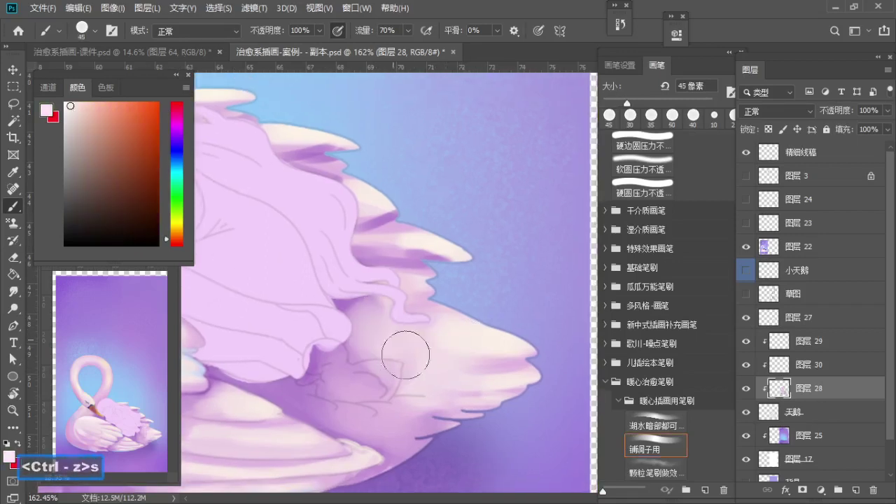
Step: Darken the shadow under the hair and skirt folds with sampled purple at 40 px
alt+click(306, 388)
key(a)
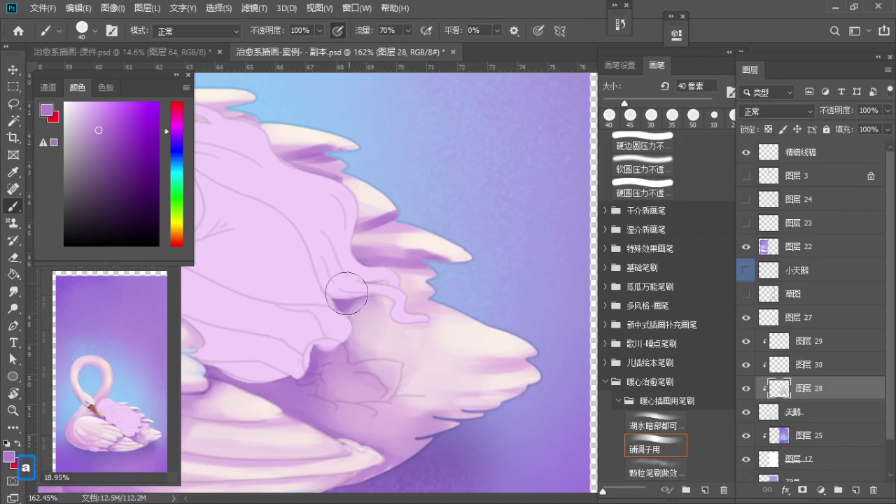
drag(342, 307, 344, 302)
key(s)
Step: Blend the upper tail feather beside the hair with sampled pale pink at 20 to 35 px, undoing the unwanted stroke
drag(369, 255, 375, 243)
drag(375, 241, 394, 287)
key(a)
key(a)
alt+click(394, 255)
key(bracketleft)
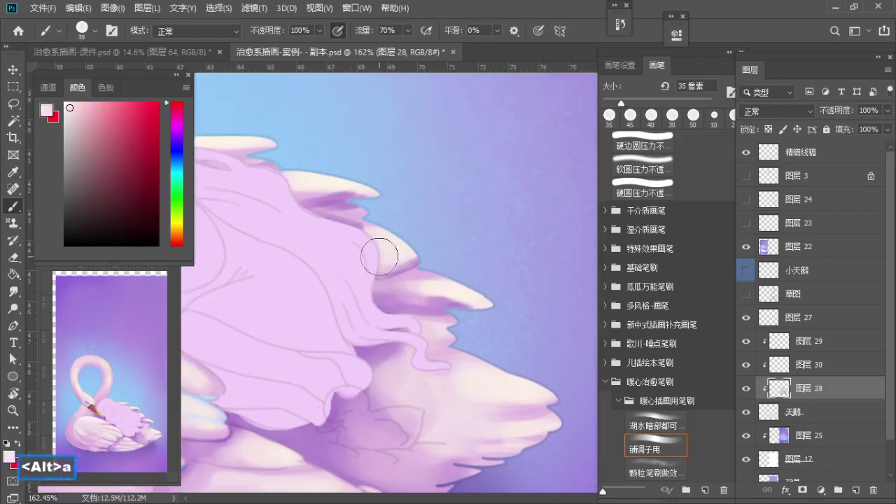
key(ctrl+z)
key(bracketleft)
key(bracketleft)
key(bracketleft)
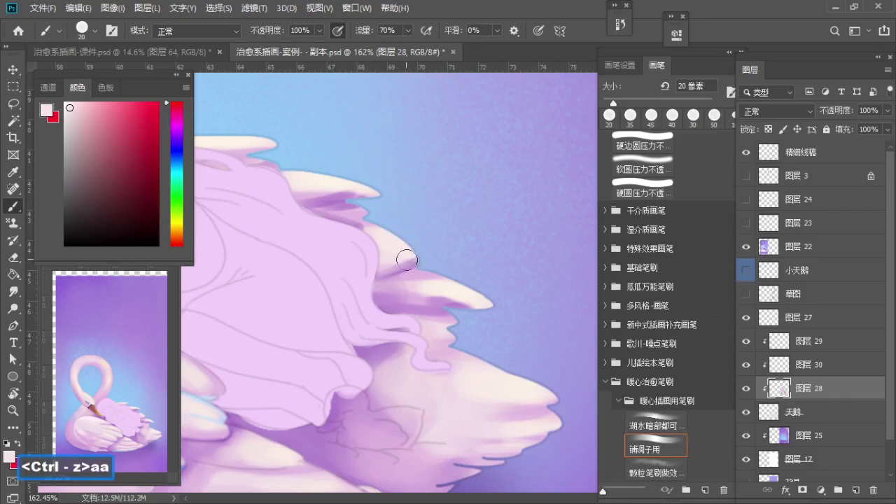
alt+click(406, 260)
alt+click(378, 238)
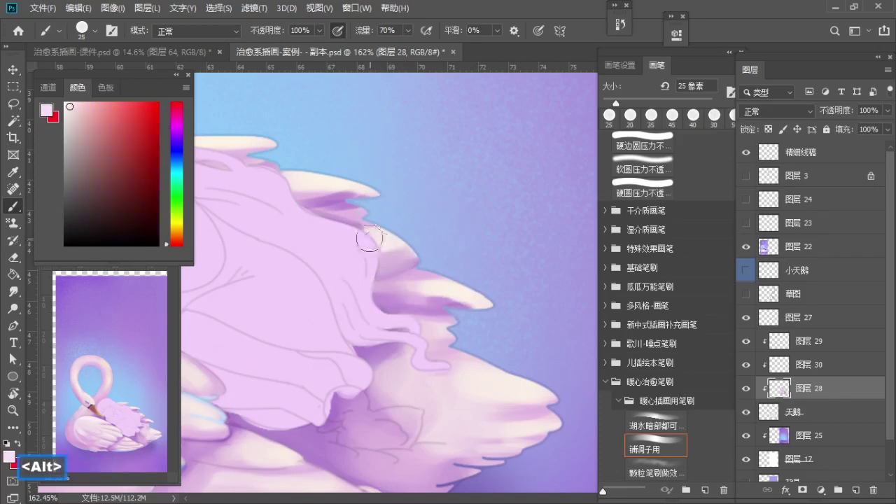
alt+click(414, 260)
Step: Shade the base of the second upper tail feather with sampled light lilac at 15 px
key(a)
key(space)
mouse_move(366, 243)
mouse_down()
mouse_move(422, 282)
mouse_move(432, 277)
mouse_up()
key(z)
key(b)
key(a)
key(a)
drag(340, 222, 370, 227)
key(s)
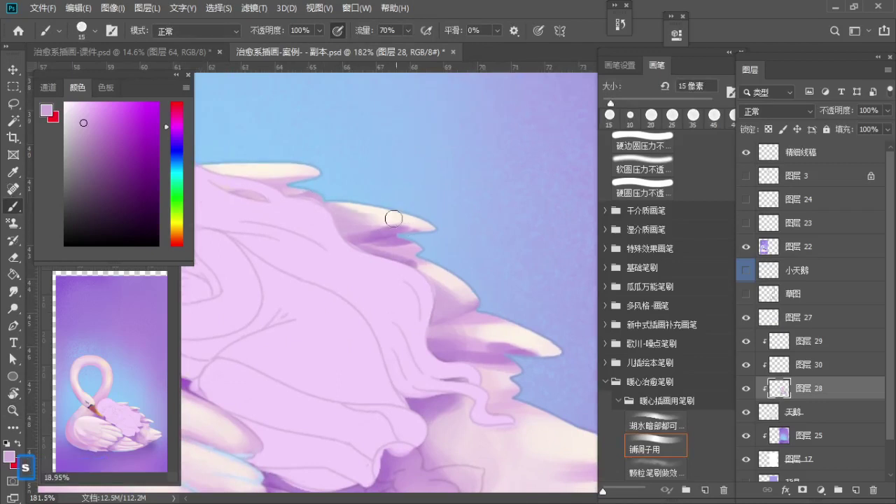
Step: Refine the underside of the second upper tail feather with sampled purple and light lilac at 8 to 9 px
alt+click(332, 203)
alt+click(368, 236)
key(a)
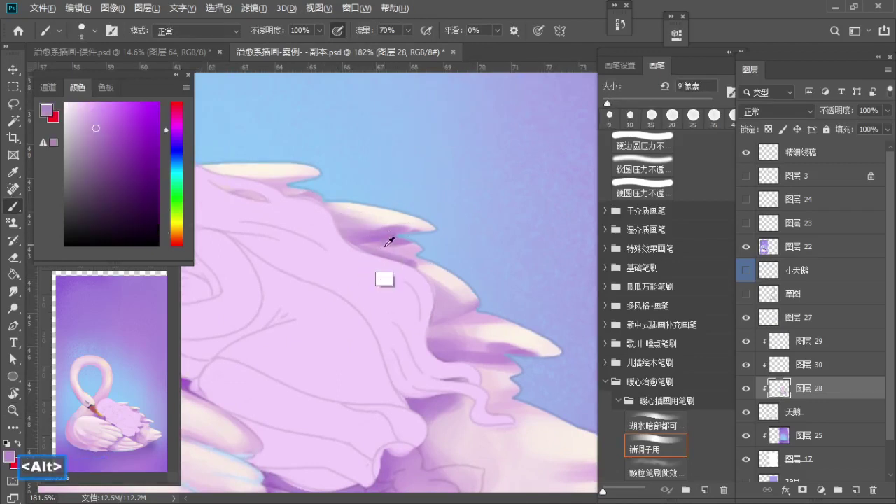
alt+click(393, 244)
key(a)
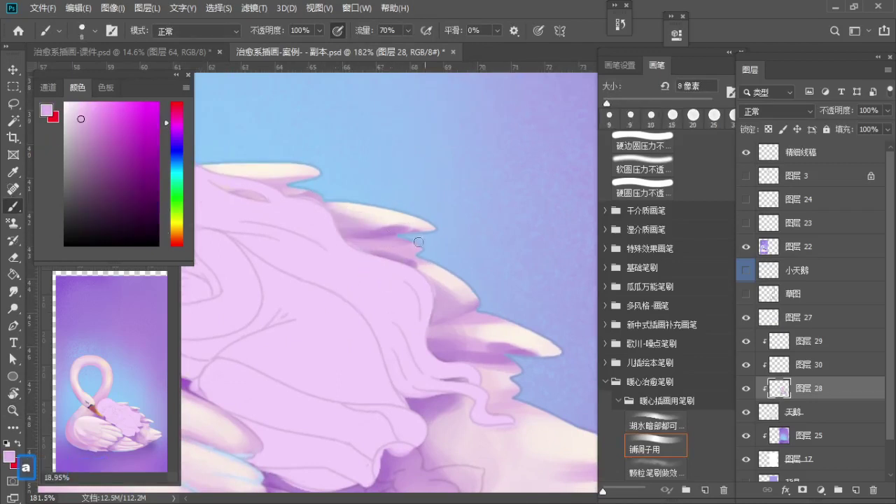
Step: Highlight the small feather beneath the second tail feather with sampled pale cream at 9 px, undoing the excess stroke
alt+click(377, 215)
key(s)
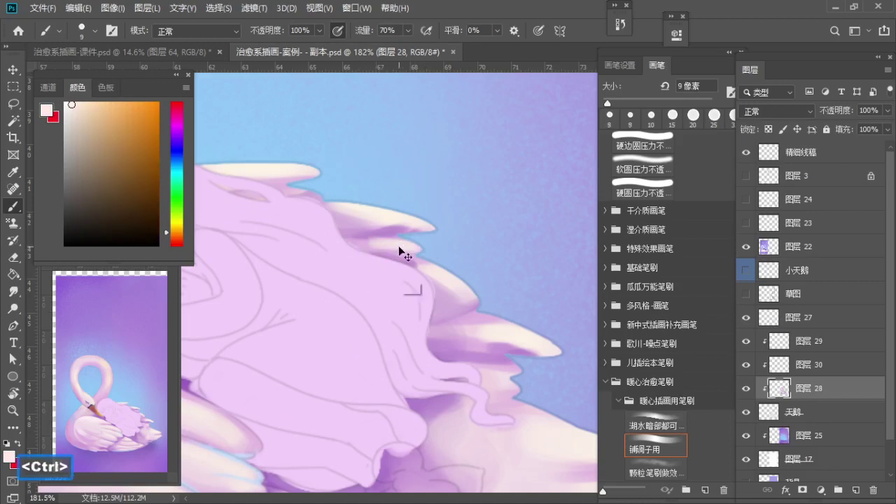
key(ctrl+z)
key(bracketleft)
Step: Shade the lower edge of the small upper feather with sampled light lilac and purple at 8 to 9 px
alt+click(360, 246)
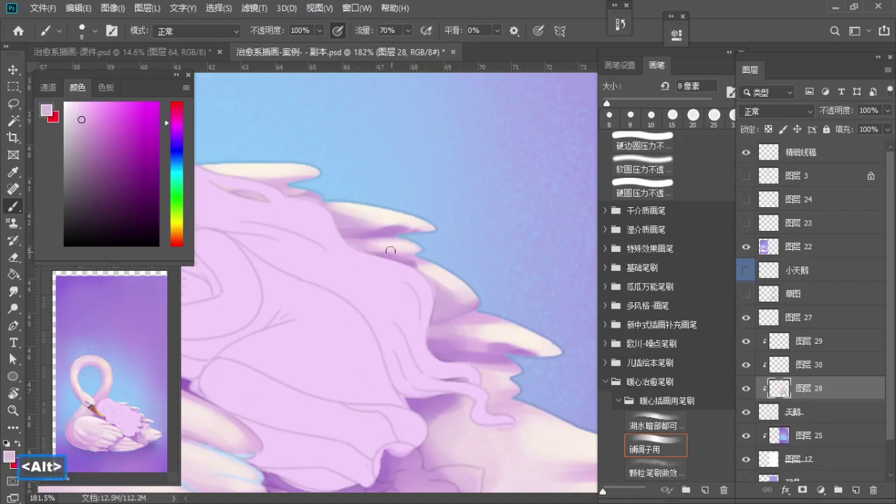
alt+click(386, 235)
drag(436, 262, 386, 243)
key(s)
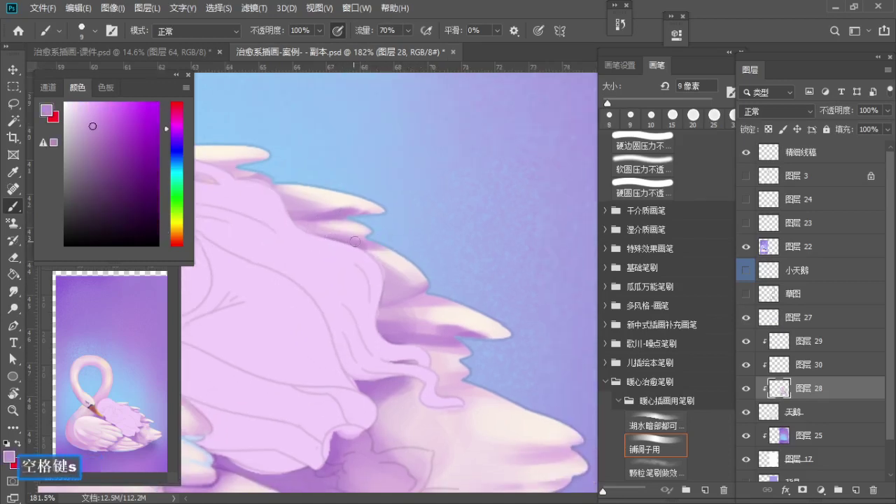
Step: Brighten the rounded tail feather below the small one with sampled pale pink at 10 px
alt+click(360, 246)
key(bracketright)
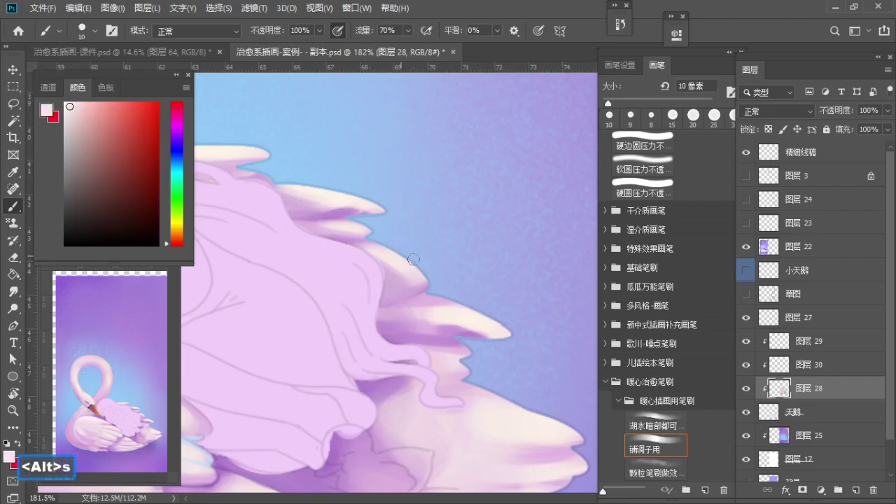
alt+click(353, 240)
key(a)
alt+click(401, 265)
key(s)
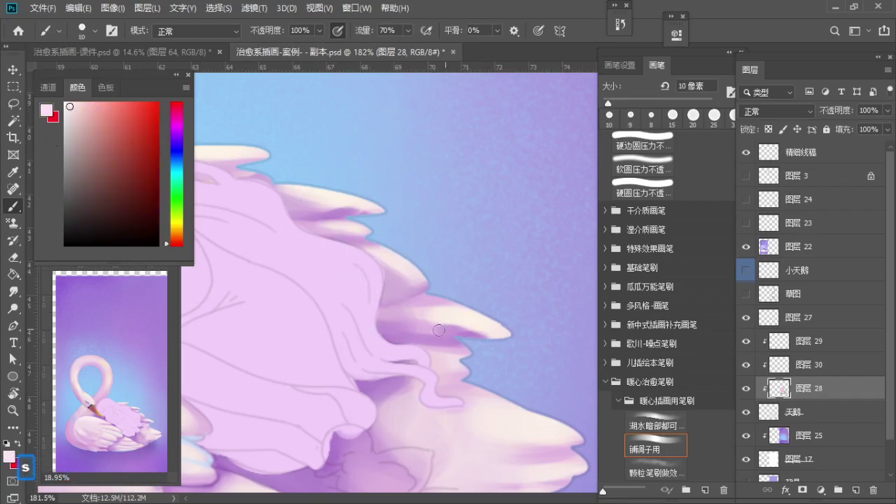
Step: Blend the shadow between the rounded and long tail feathers with sampled light purple at 10 px, undoing the unwanted stroke
alt+click(439, 330)
key(bracketright)
key(ctrl+z)
key(a)
drag(417, 297, 385, 303)
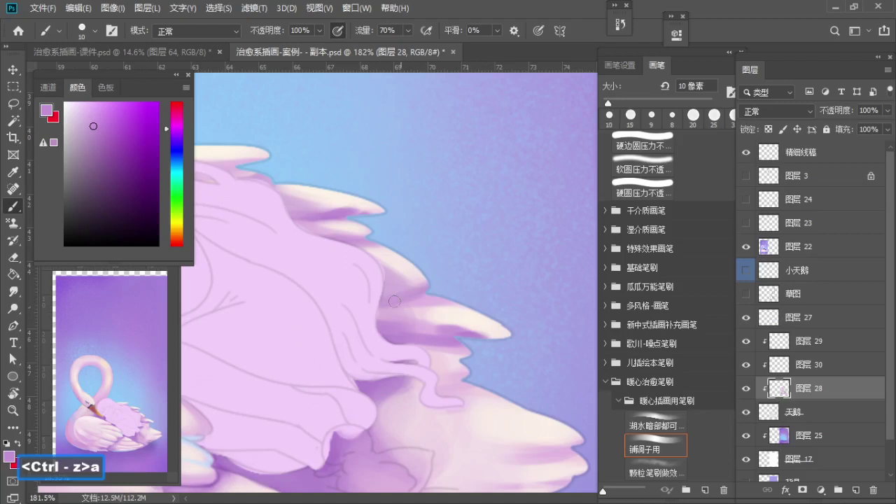
alt+click(379, 256)
key(s)
key(space)
mouse_move(389, 270)
mouse_down()
mouse_move(399, 274)
mouse_move(394, 252)
mouse_up()
Step: Smooth the long tail feather's underside and highlight with sampled pale cream and pink at 10 to 15 px
alt+click(418, 283)
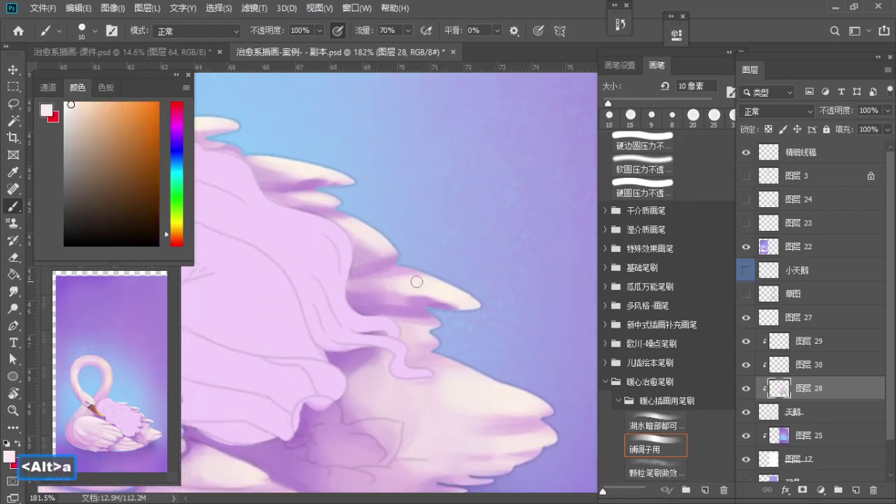
alt+click(396, 311)
key(s)
key(bracketleft)
alt+click(445, 301)
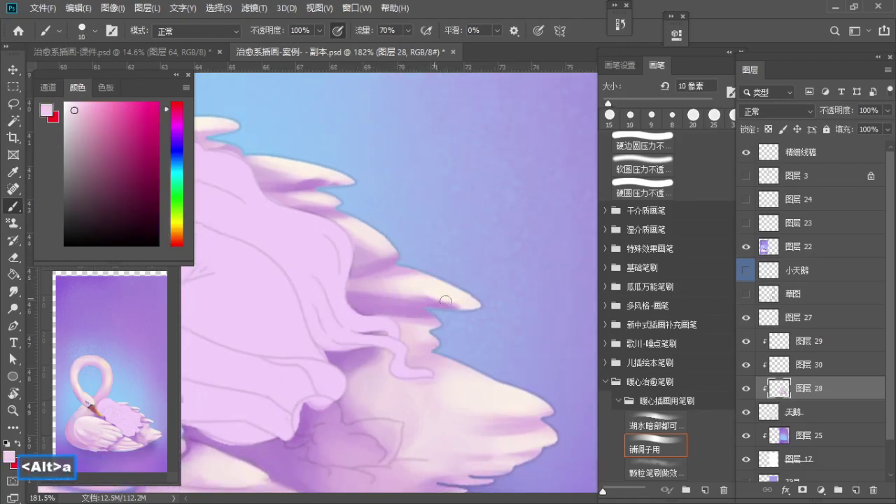
alt+click(402, 279)
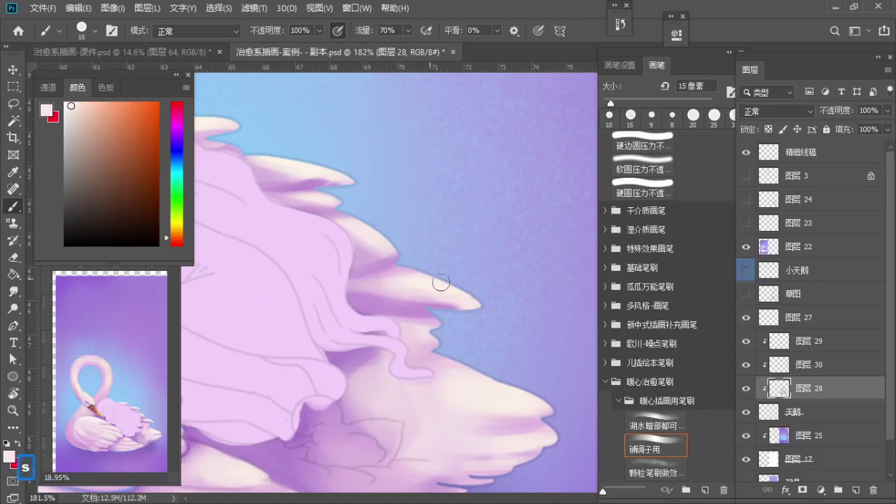
Step: Shape the small feathers beneath the long tail feather with sampled pale pink and purple at 15 px, undoing unwanted strokes
alt+click(423, 320)
key(ctrl+z)
key(ctrl+z)
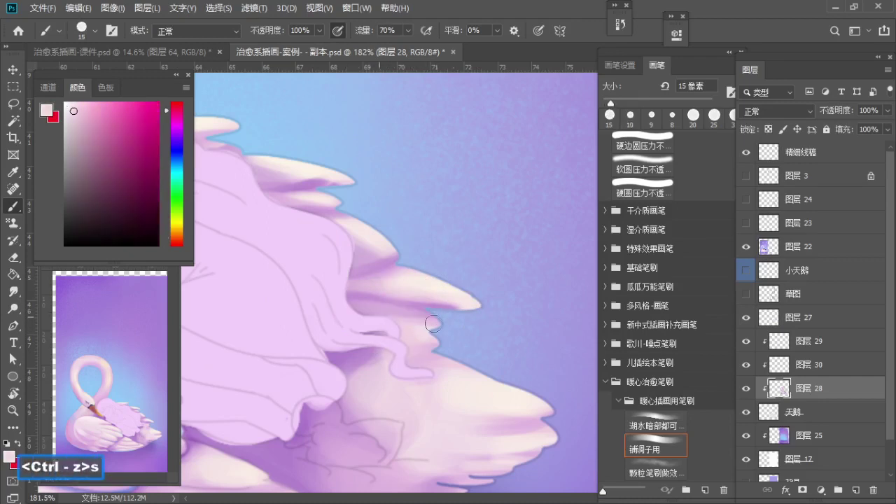
alt+click(352, 322)
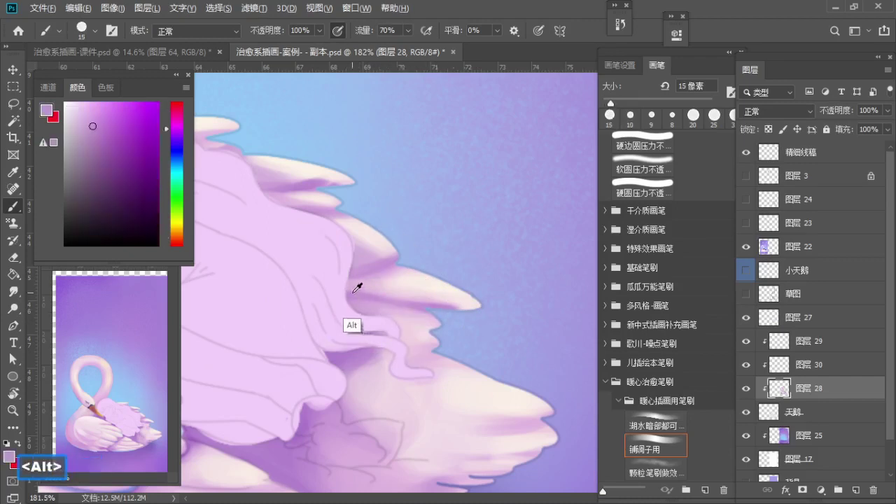
mouse_move(440, 339)
mouse_down()
mouse_move(418, 320)
mouse_move(366, 316)
mouse_up()
alt+click(380, 319)
alt+click(393, 330)
key(bracketright)
key(ctrl+z)
Step: Paint lilac shading bands across the large lower tail feathers at 10 px
drag(344, 354, 414, 370)
key(bracketleft)
key(bracketleft)
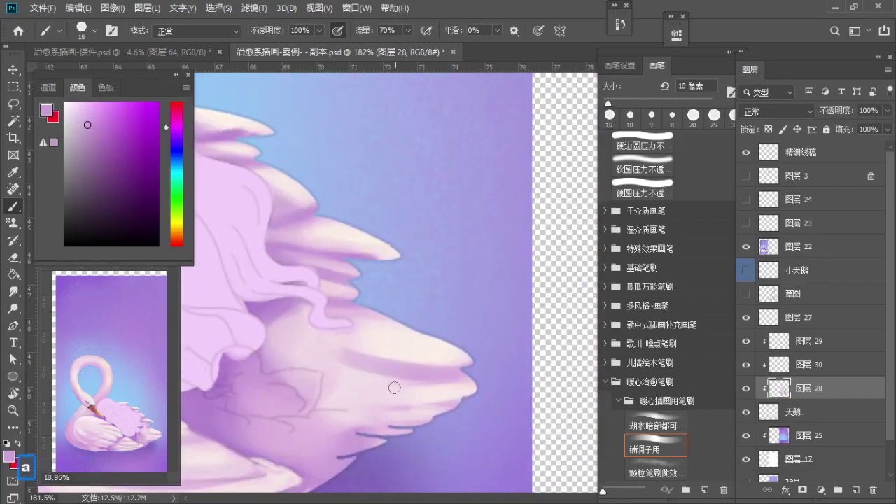
drag(337, 413, 406, 418)
Step: Soften the shading bands and brighten the large tail feather with sampled pale pink at up to 25 px
alt+click(350, 381)
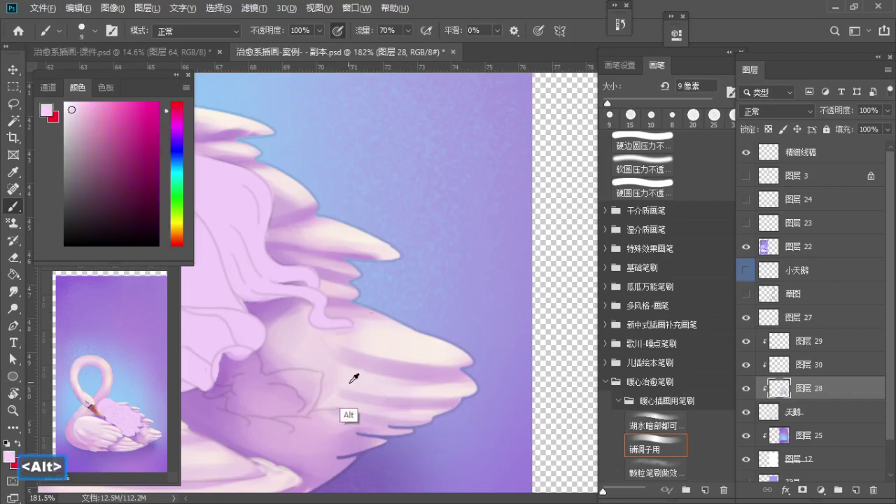
key(s)
key(s)
drag(338, 386, 367, 390)
alt+click(359, 344)
key(s)
key(s)
drag(340, 344, 442, 354)
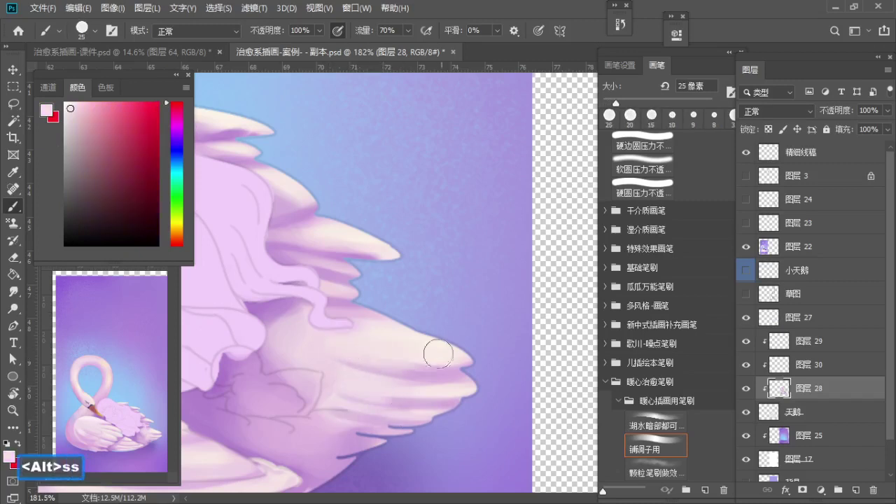
alt+click(408, 351)
key(a)
key(a)
Step: Brighten the large lower tail feather with pale cream, using a brush of up to 35 px
scroll(399, 360, down, 4)
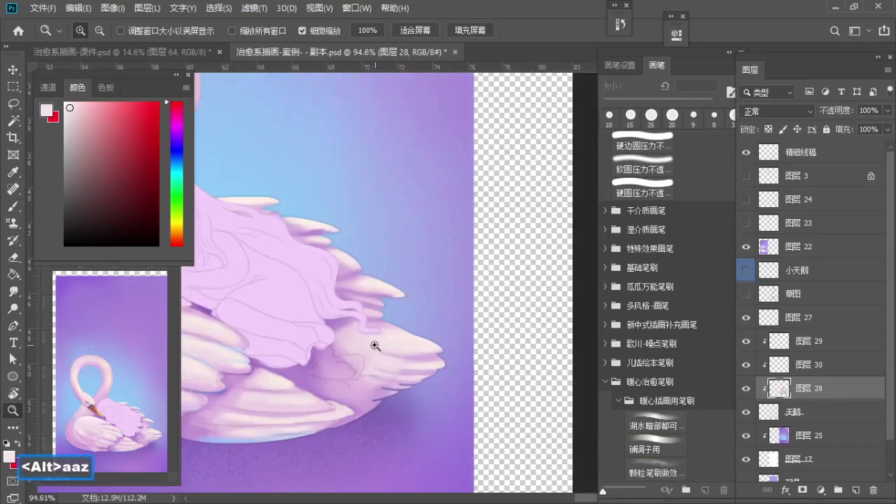
key(bracketright)
alt+click(380, 341)
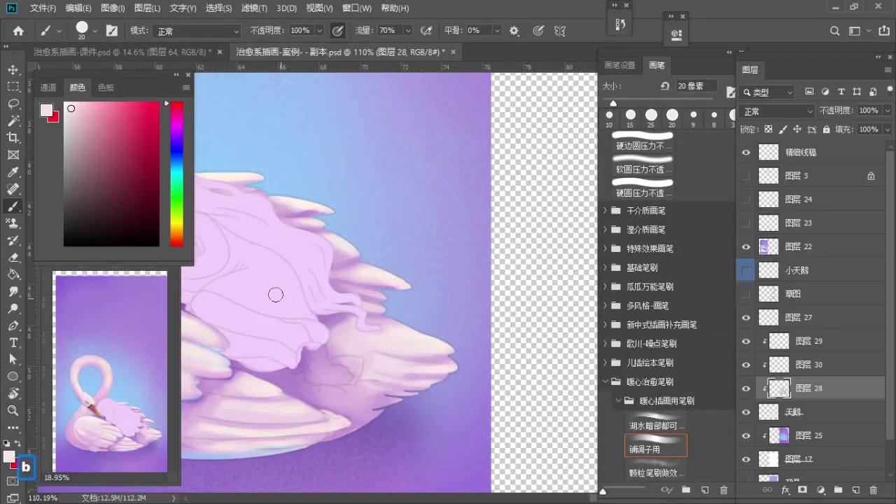
click(176, 224)
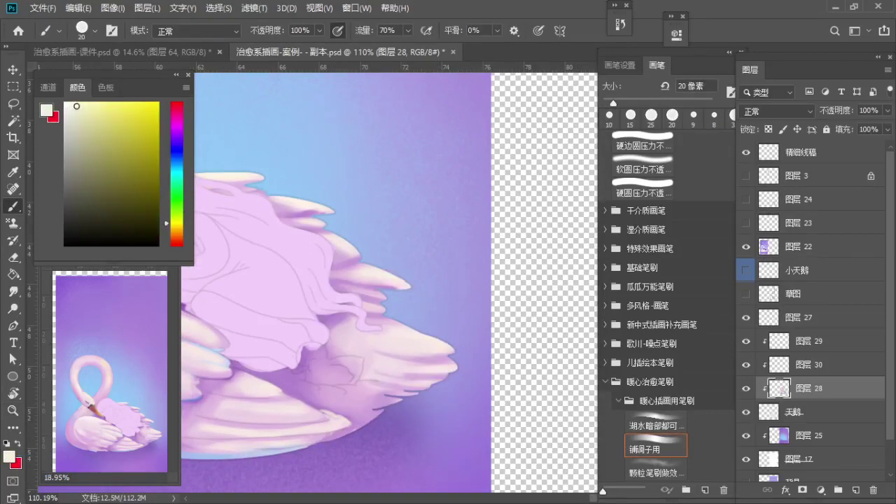
key(bracketright)
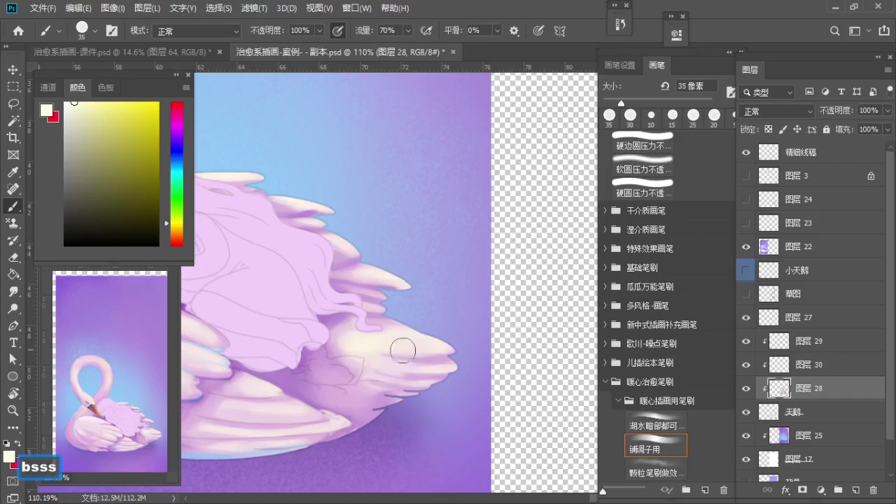
alt+click(335, 350)
key(a)
Step: Soften the shadow around the swan's beak tip with sampled purple and pink at 25 to 30 px, undoing unwanted strokes
key(z)
mouse_move(346, 336)
mouse_down()
mouse_move(308, 342)
mouse_move(373, 343)
mouse_up()
key(space)
key(b)
key(z)
drag(294, 326, 275, 321)
key(space)
drag(275, 321, 315, 348)
key(b)
alt+click(293, 327)
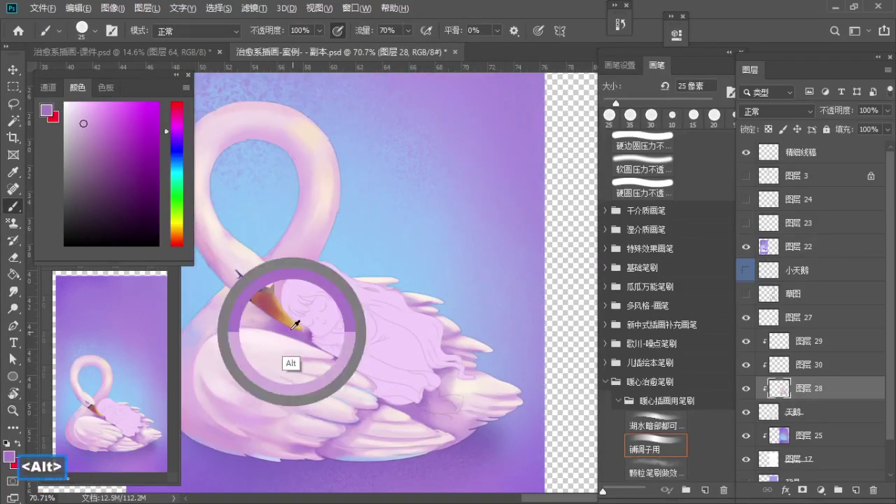
alt+click(294, 294)
key(ctrl+z)
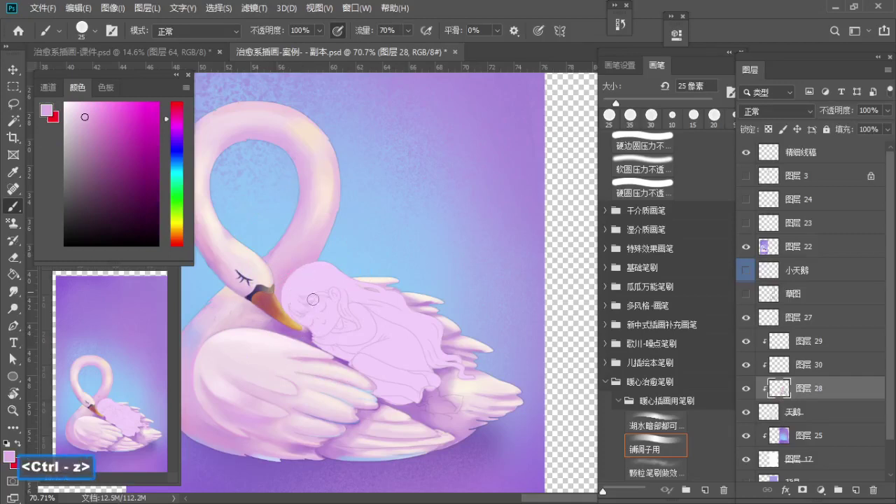
drag(281, 330, 296, 334)
key(ctrl+z)
key(a)
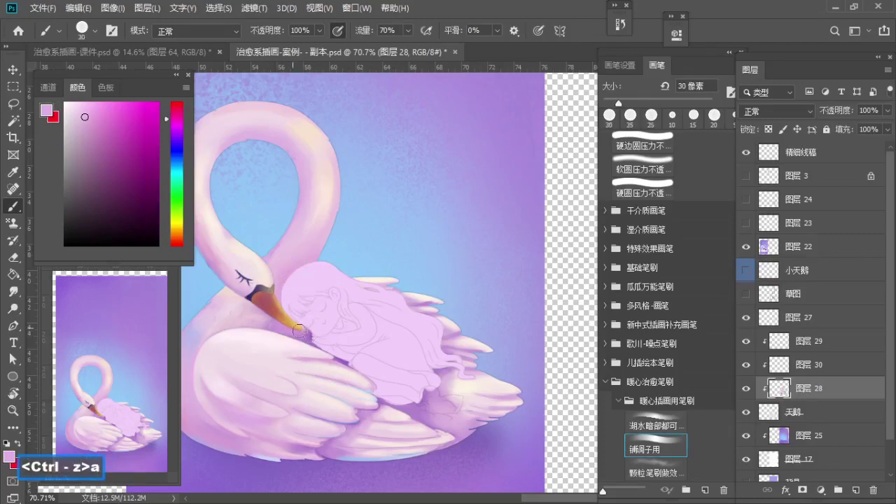
alt+click(309, 341)
alt+click(289, 326)
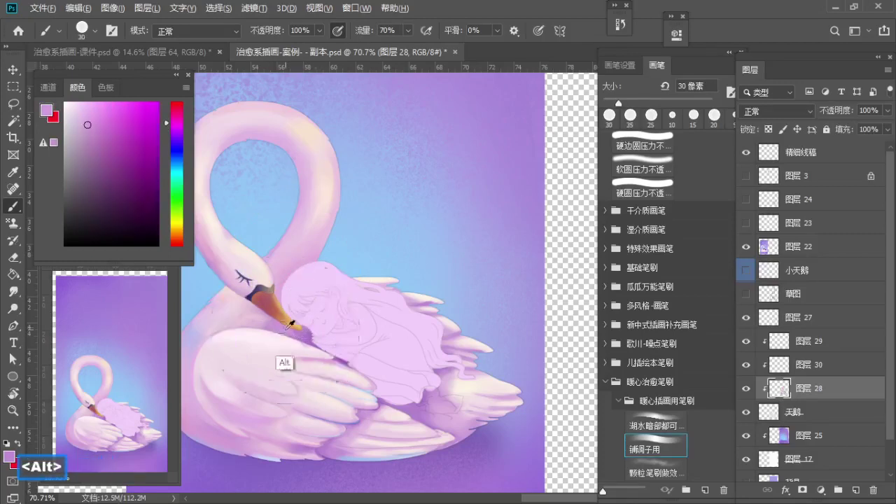
alt+click(299, 344)
Step: Examine the whole swan with the fine line art layer (精细线稿) hidden
key(z)
drag(327, 332, 319, 331)
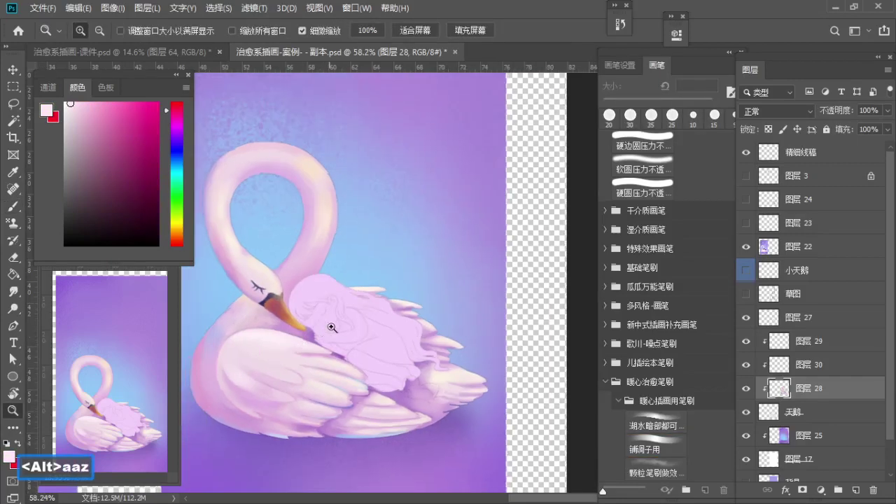
key(b)
key(z)
drag(411, 296, 385, 285)
key(space)
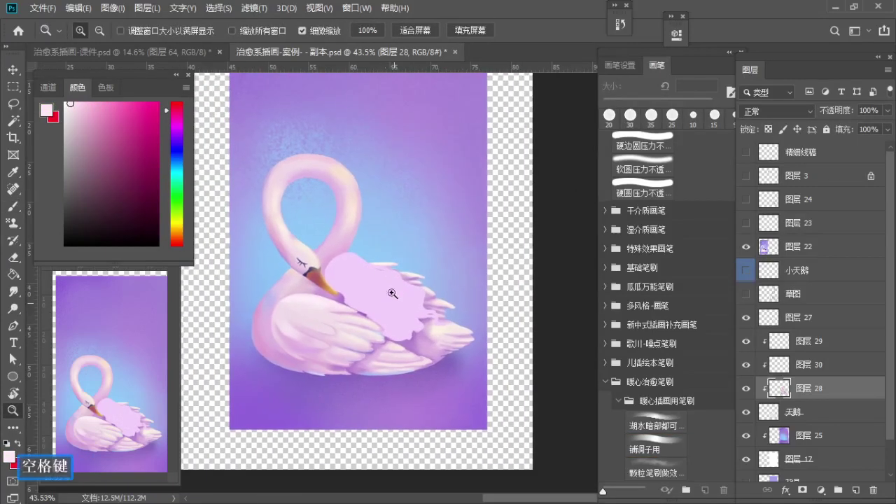
drag(311, 243, 440, 268)
Step: Show the 精细线稿 line art layer and smooth the edge of the swan's head with sampled pale cream at 7 to 9 px
key(b)
key(a)
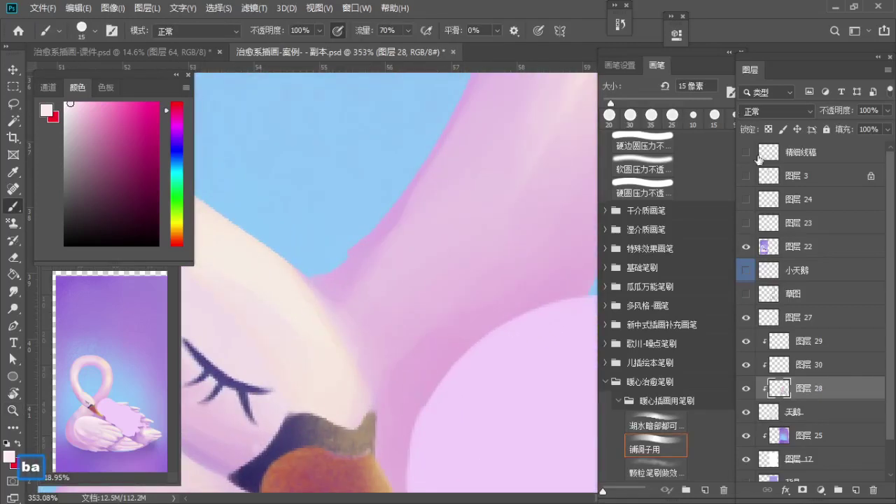
click(746, 153)
key(alt)
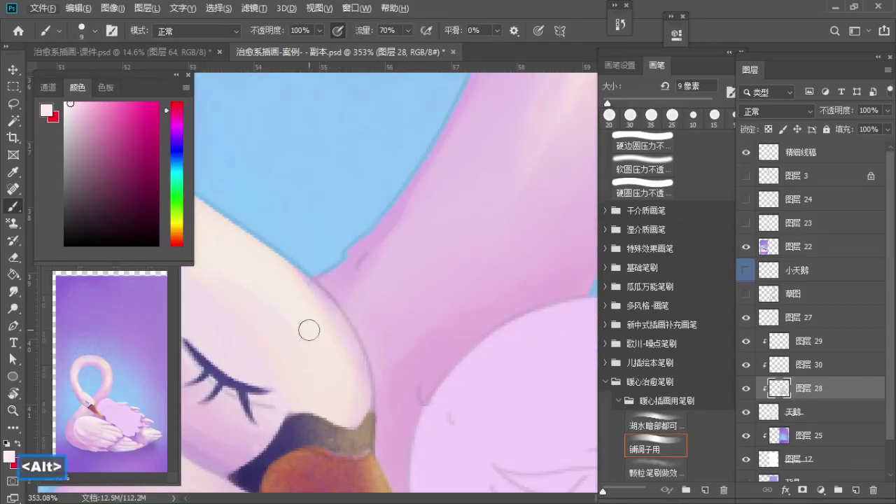
alt+click(309, 329)
key(space)
drag(314, 320, 404, 339)
key(bracketleft)
key(bracketleft)
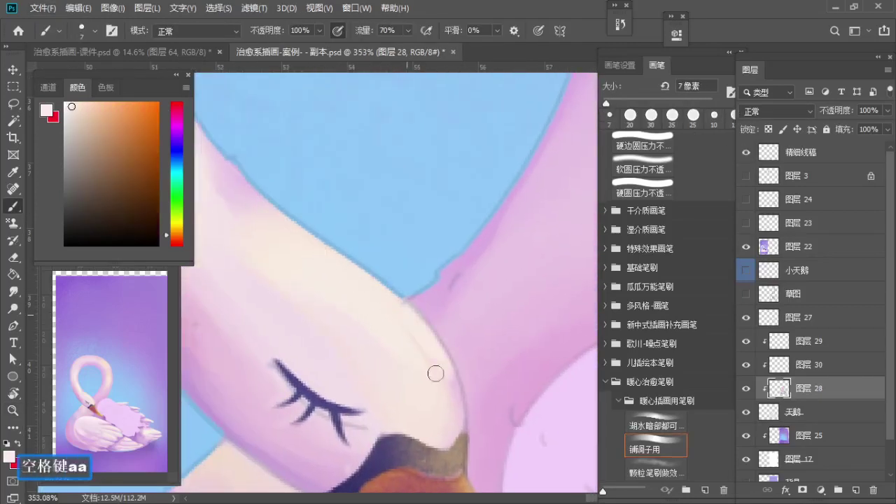
mouse_move(435, 374)
mouse_down()
mouse_move(392, 326)
mouse_move(340, 361)
mouse_move(315, 336)
mouse_up()
key(bracketright)
key(ctrl+space)
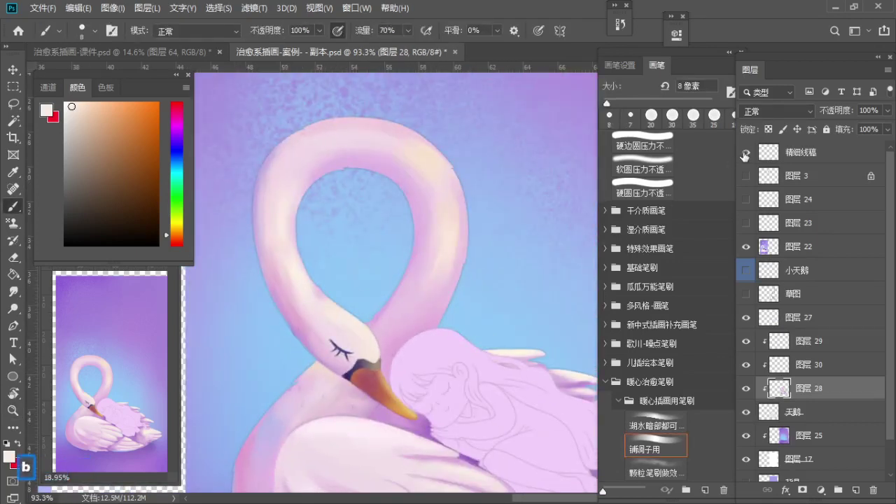
Step: Hide the 精细线稿 line art layer and clean the boundary between the swan's head and neck with sampled lilac at 4 px
click(746, 153)
key(z)
drag(379, 344, 483, 354)
key(b)
alt+click(339, 274)
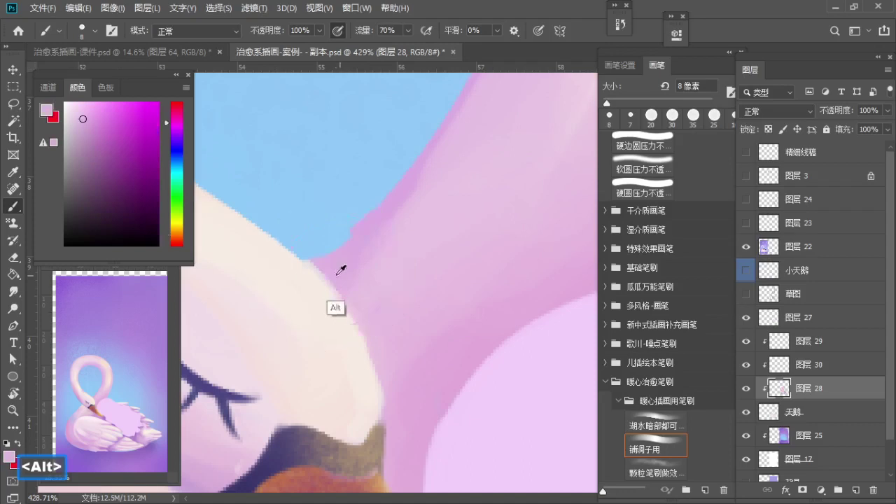
key(bracketleft)
key(bracketleft)
key(bracketleft)
key(space)
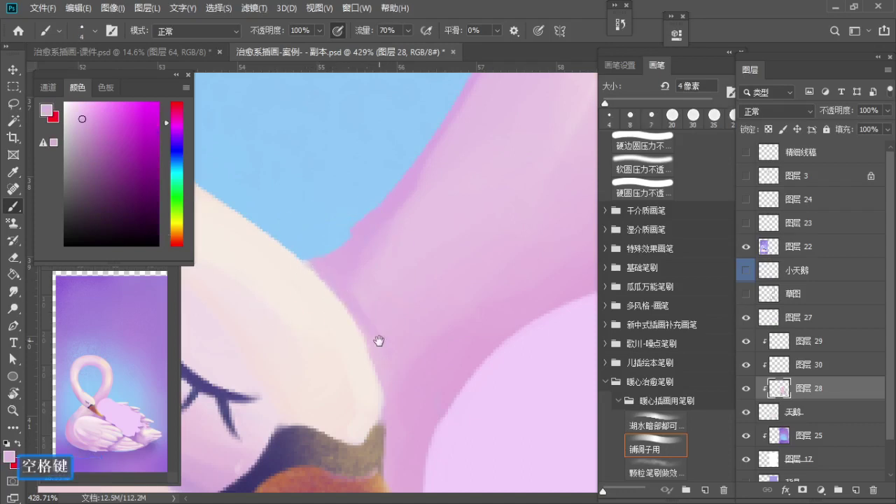
drag(378, 341, 360, 285)
alt+click(337, 284)
alt+click(367, 312)
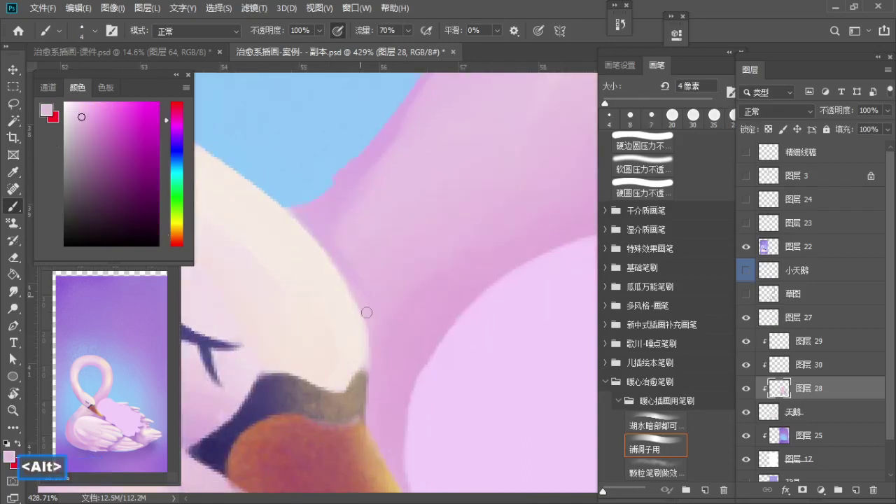
Step: Tidy the edge beside the base of the beak with sampled pink and cream at 4 px, undoing an unwanted stroke
key(z)
mouse_move(363, 357)
mouse_down()
mouse_move(351, 331)
mouse_move(320, 341)
mouse_move(316, 300)
mouse_move(326, 288)
mouse_up()
key(space)
key(z)
key(b)
alt+click(319, 210)
key(ctrl+z)
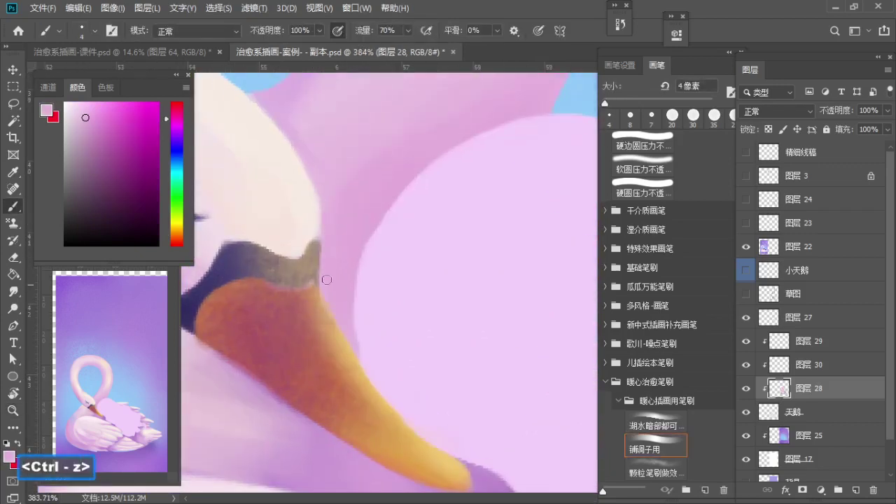
alt+click(314, 221)
Step: Add a new layer above 图层 28 and clip it to the swan layer
key(z)
drag(316, 226, 298, 271)
key(space)
drag(298, 272, 261, 315)
key(z)
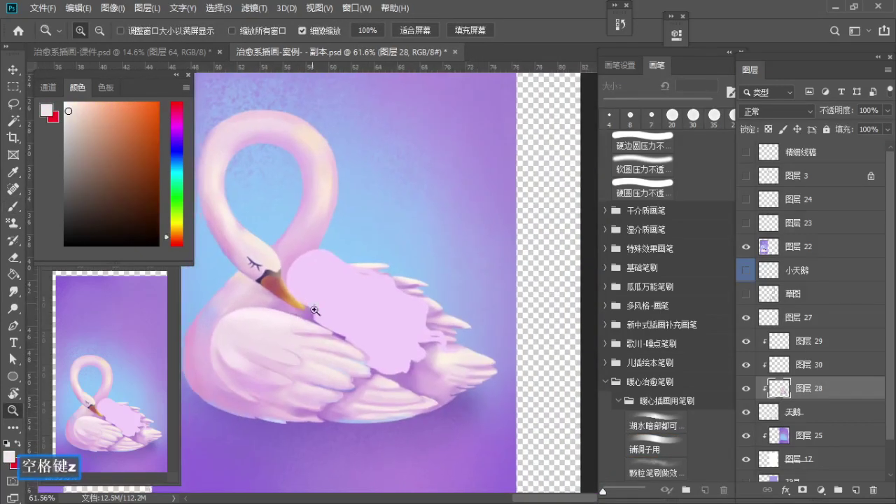
mouse_move(436, 297)
mouse_down()
mouse_move(418, 298)
mouse_move(449, 316)
mouse_up()
key(b)
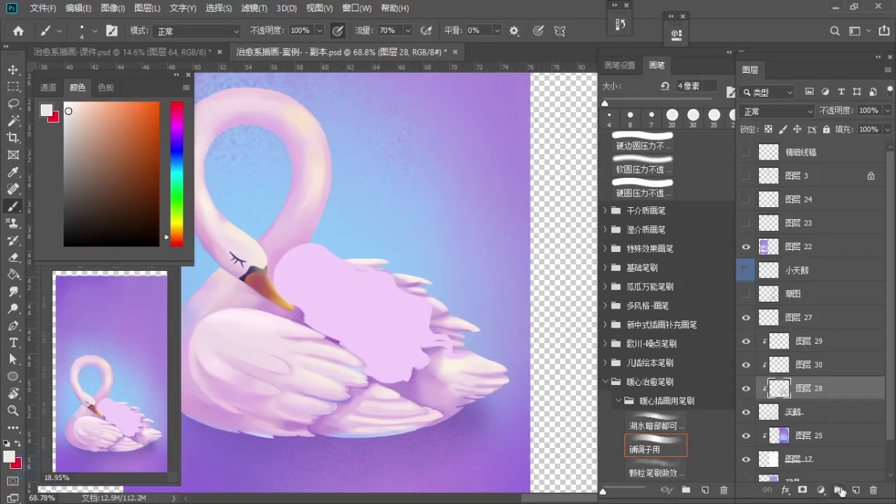
click(855, 490)
alt+click(750, 400)
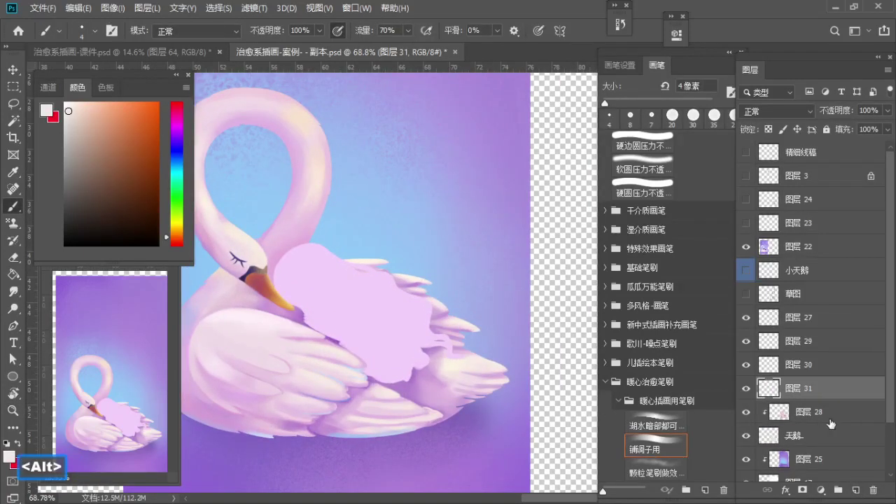
alt+click(835, 397)
Step: Paint soft shadows on the swan around the girl's silhouette with sampled purple at 45 to 50 px, shifting the hue toward pink-purple
key(z)
click(456, 394)
alt+click(407, 383)
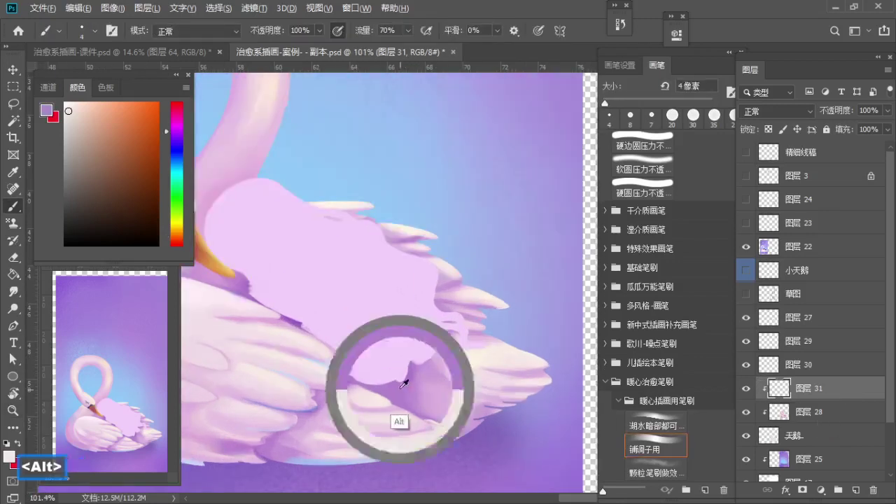
key(b)
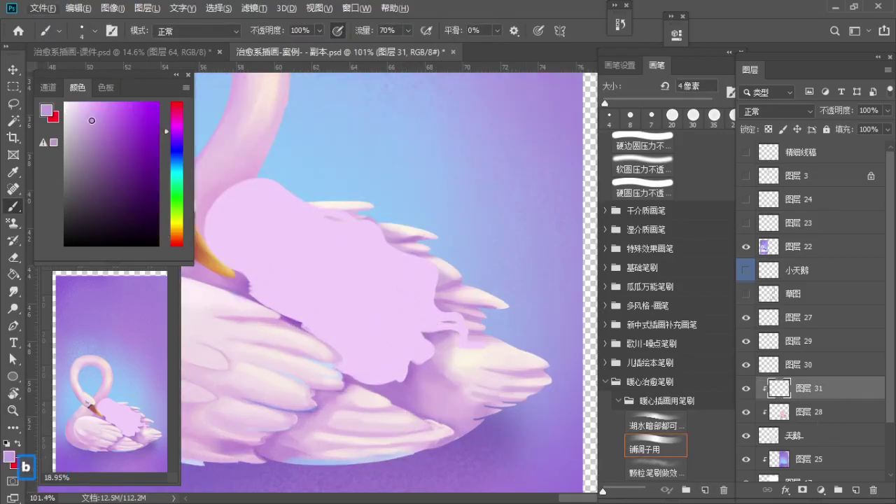
key(s)
key(s)
key(s)
key(s)
key(s)
key(s)
key(s)
key(s)
key(s)
key(s)
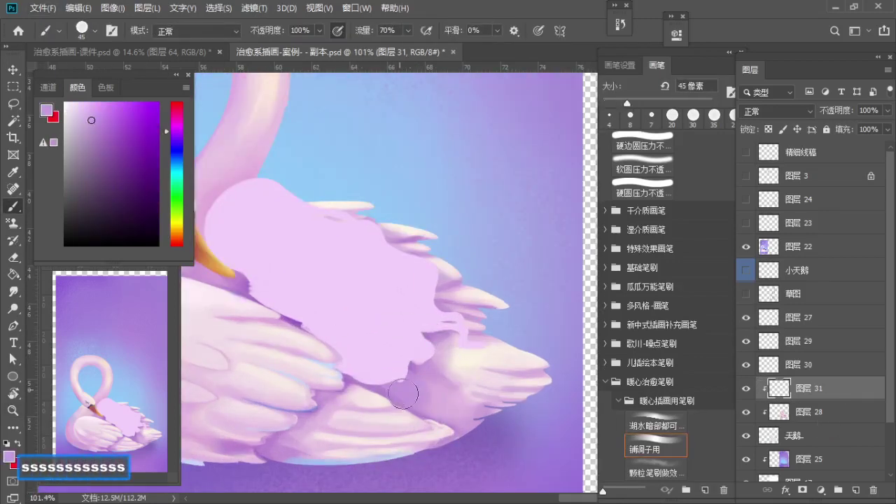
key(space)
mouse_move(421, 331)
mouse_down()
mouse_move(384, 324)
mouse_move(404, 343)
mouse_up()
key(b)
key(s)
click(325, 317)
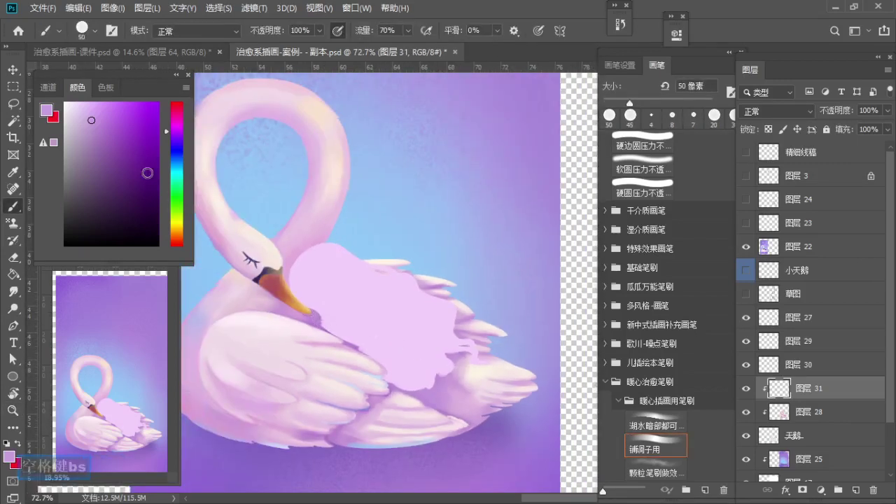
drag(172, 119, 173, 121)
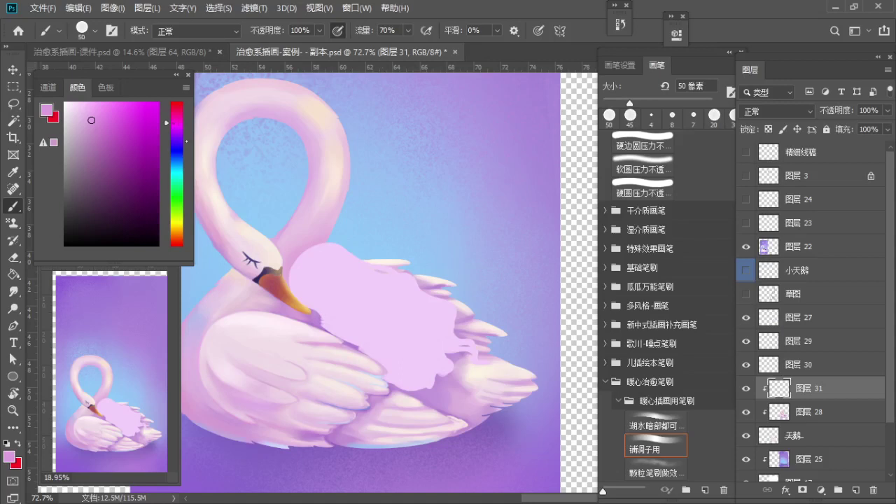
Step: Merge 图层 31 down into 图层 28 and clip 图层 30 and 图层 29 to the swan again
key(z)
key(space)
drag(433, 342, 391, 343)
key(b)
key(a)
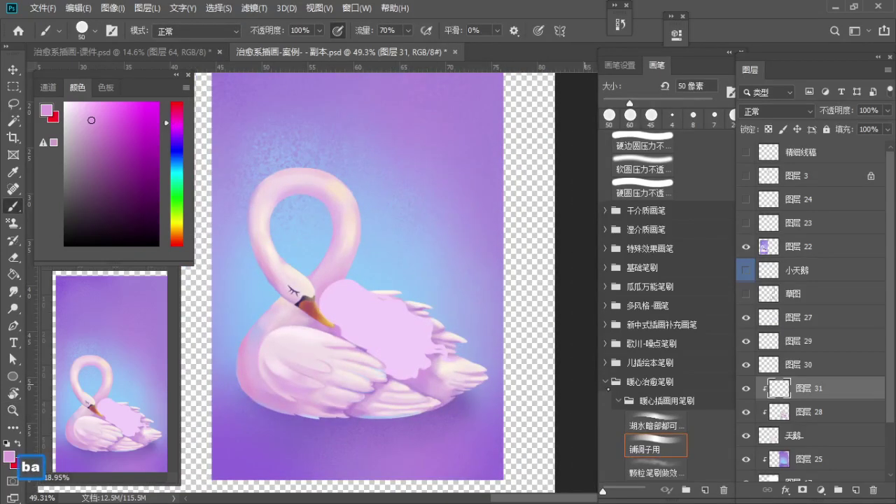
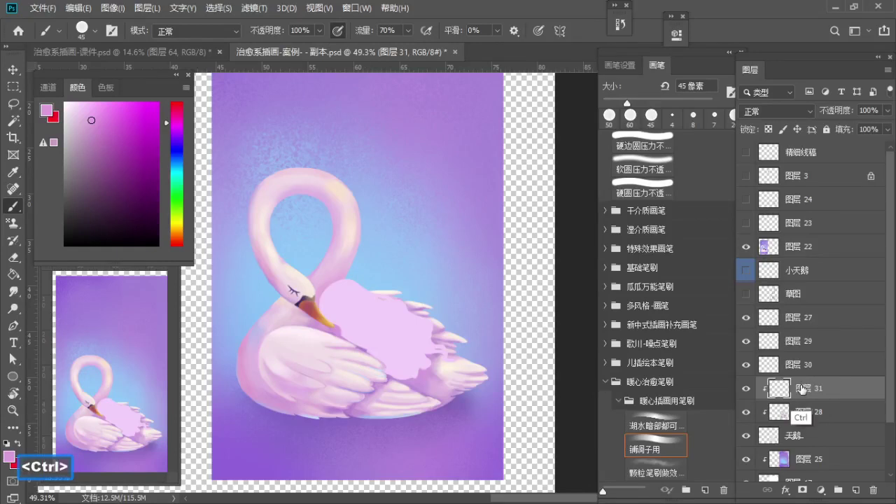
key(ctrl+e)
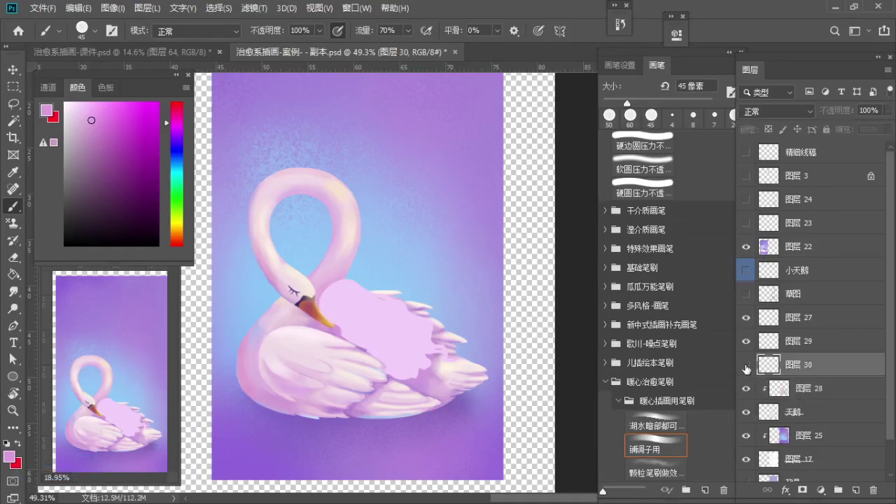
click(789, 349)
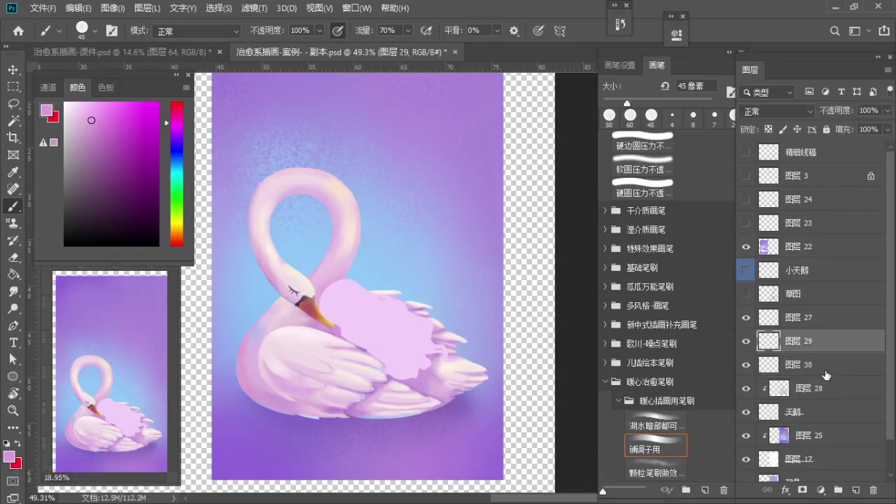
click(826, 372)
alt+click(836, 376)
click(825, 347)
alt+click(830, 353)
Step: Identify the girl's silhouette on 图层 27 by toggling its visibility, and add a new layer clipped to it
click(805, 327)
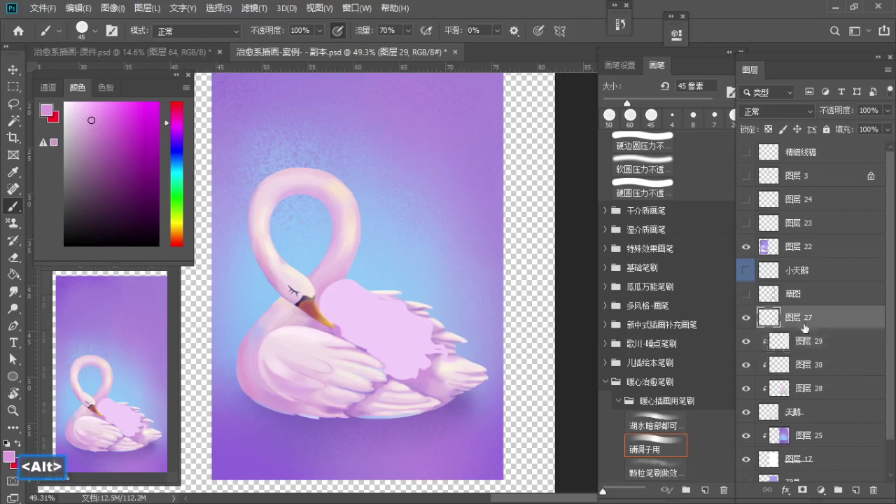
click(746, 317)
click(746, 317)
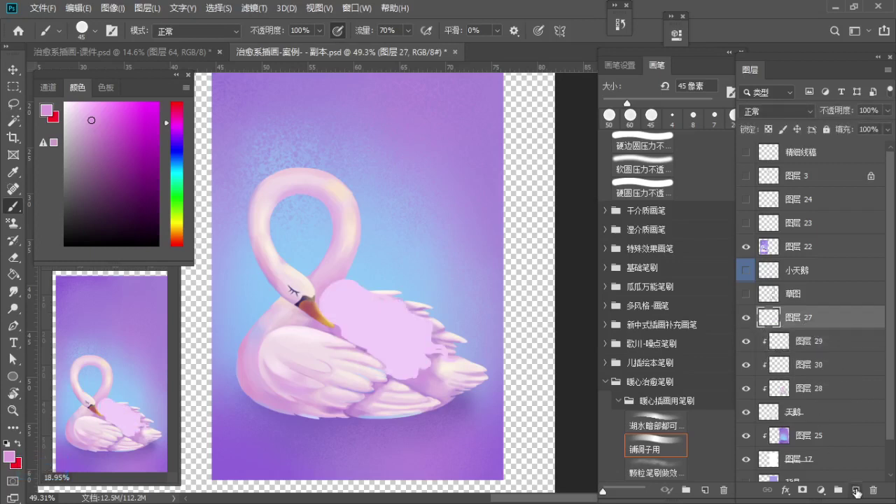
click(857, 493)
alt+click(824, 324)
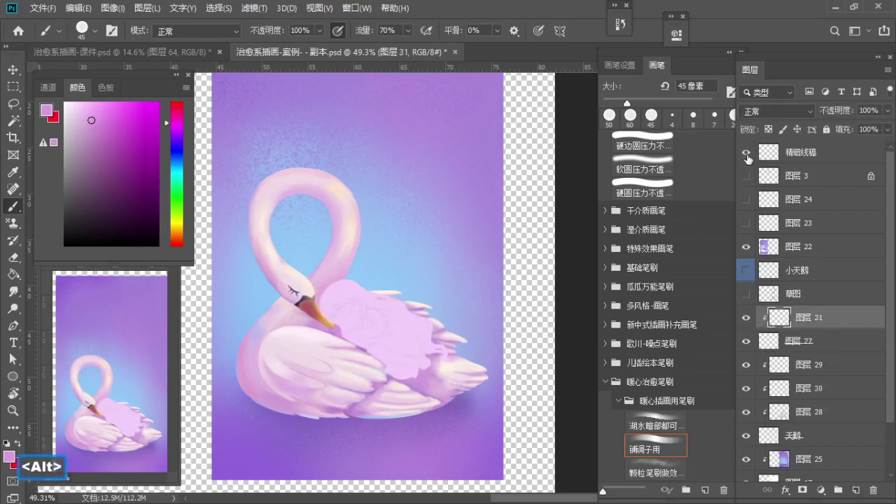
Step: Sample a dark purple from the artwork as the hair colour for the sleeping girl on 图层 31
key(z)
drag(367, 306, 453, 348)
key(space)
drag(424, 344, 406, 301)
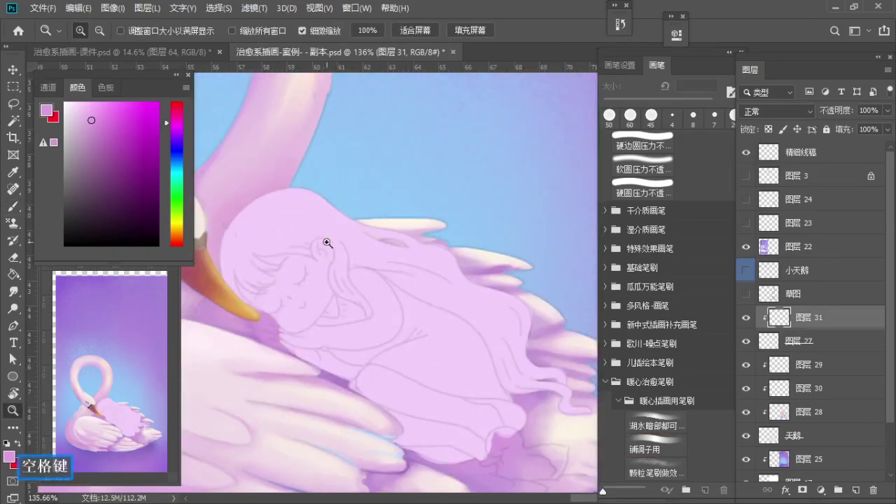
drag(328, 242, 265, 285)
key(b)
key(z)
key(space)
drag(289, 301, 433, 330)
key(z)
mouse_move(342, 310)
mouse_down()
mouse_move(320, 280)
mouse_move(238, 284)
mouse_up()
key(b)
alt+click(359, 285)
Step: Try a dark purple hair stroke at 40 px on the side of the girl's head beside the beak
key(z)
mouse_move(532, 326)
mouse_down()
mouse_move(182, 328)
mouse_move(162, 313)
mouse_up()
key(z)
mouse_move(272, 313)
mouse_down()
mouse_move(344, 292)
mouse_move(428, 313)
mouse_move(356, 262)
mouse_move(317, 250)
mouse_up()
key(b)
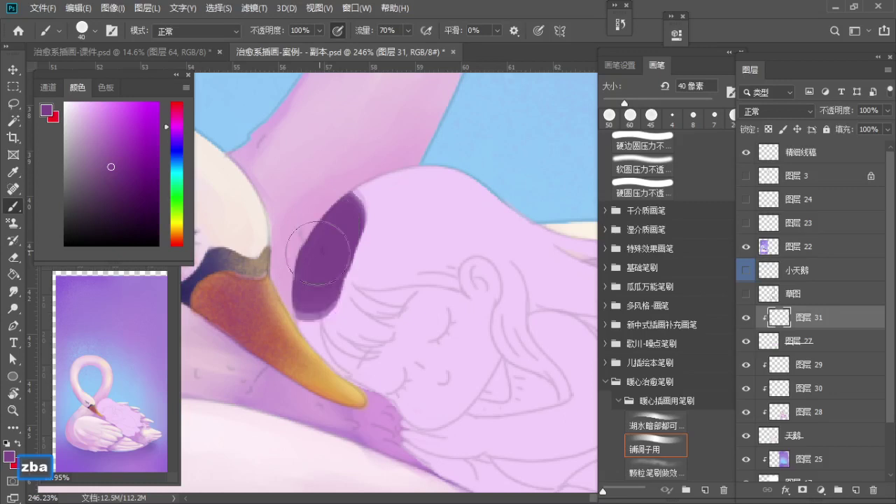
key(ctrl+z)
Step: Paint a dark purple hair strip along the head's edge beside the swan's beak, reducing the brush from 20 to 9 px
key(z)
click(308, 269)
key(b)
key(a)
key(a)
key(a)
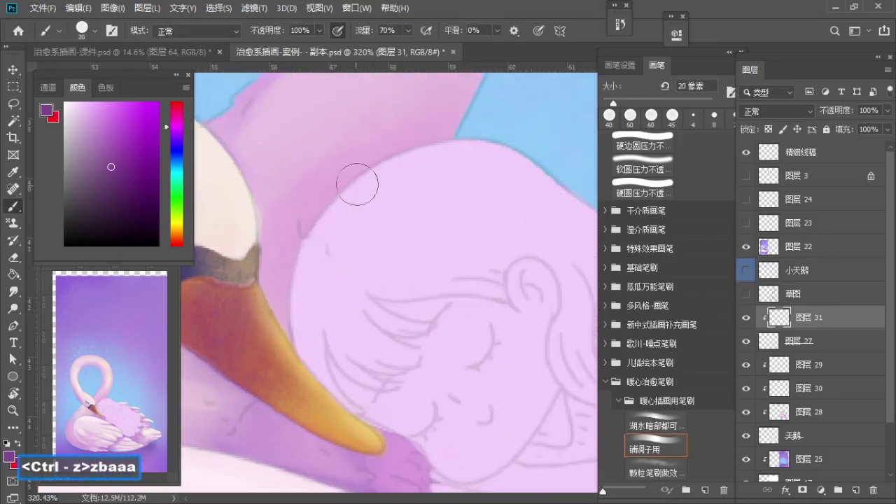
key(a)
drag(356, 184, 303, 337)
key(space)
drag(348, 261, 338, 288)
key(ctrl+z)
key(a)
mouse_move(335, 219)
mouse_down()
mouse_move(320, 422)
mouse_move(308, 360)
mouse_up()
key(space)
key(ctrl+z)
key(a)
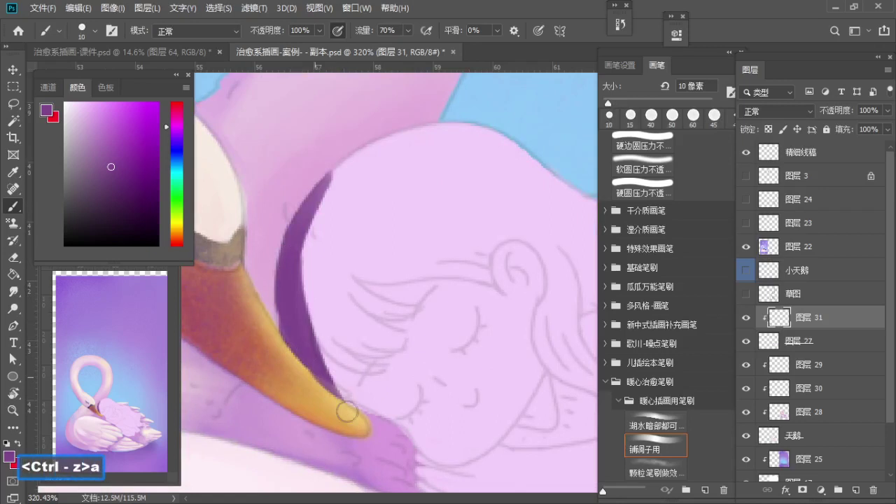
key(ctrl+z)
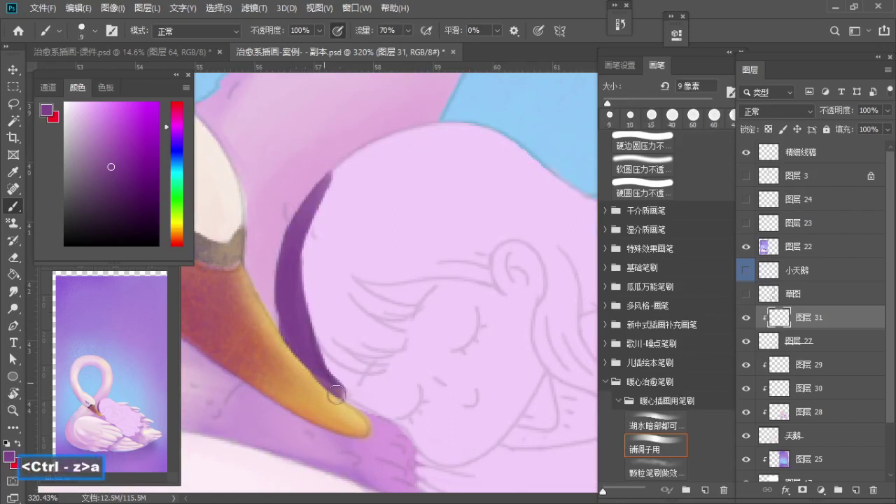
Step: Refine the lower tip of the purple hair strip beside the beak with the small brush and eraser
mouse_move(317, 353)
mouse_down()
mouse_move(289, 340)
mouse_move(313, 336)
mouse_up()
key(e)
key(a)
key(b)
key(a)
key(ctrl+z)
key(z)
drag(287, 288, 295, 290)
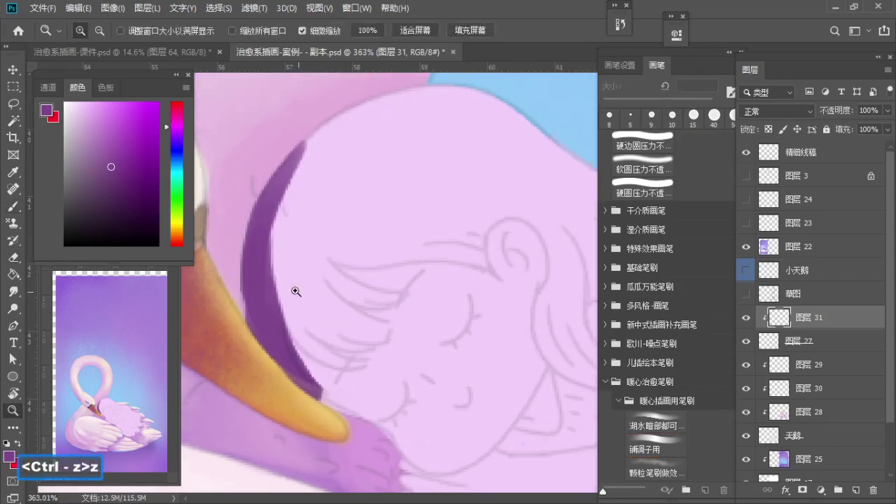
Step: Widen the purple hair strip inward towards the forehead with an 8 px brush
key(b)
key(s)
drag(269, 222, 323, 335)
key(z)
drag(282, 262, 308, 254)
key(b)
key(a)
mouse_move(278, 186)
mouse_down()
mouse_move(277, 242)
mouse_move(320, 363)
mouse_up()
key(z)
mouse_move(318, 298)
mouse_down()
mouse_move(297, 288)
mouse_move(291, 325)
mouse_up()
key(b)
key(s)
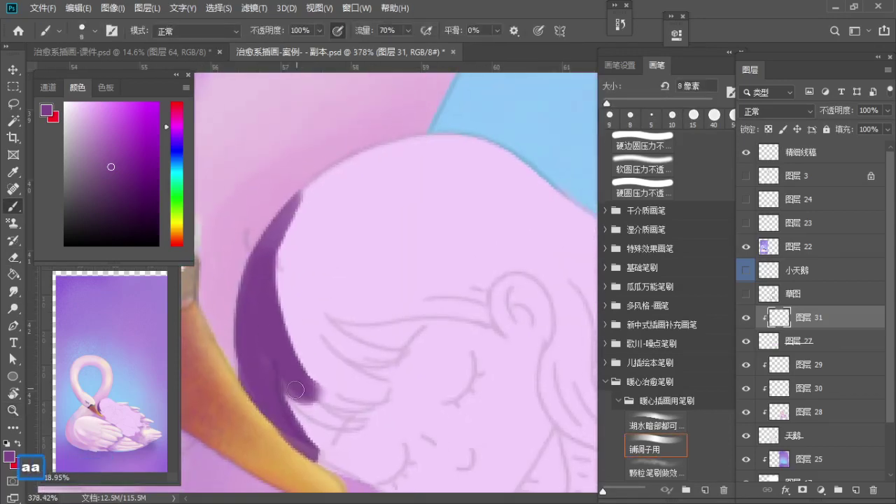
Step: Paint the fringe locks across the girl's forehead in dark purple with a 7 px brush
key(bracketleft)
drag(295, 389, 336, 422)
drag(301, 359, 356, 399)
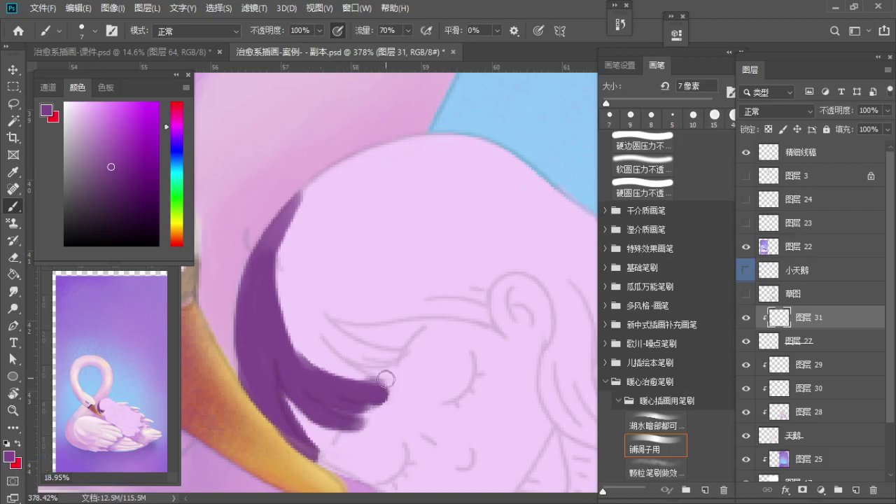
drag(306, 348, 294, 319)
drag(389, 394, 359, 384)
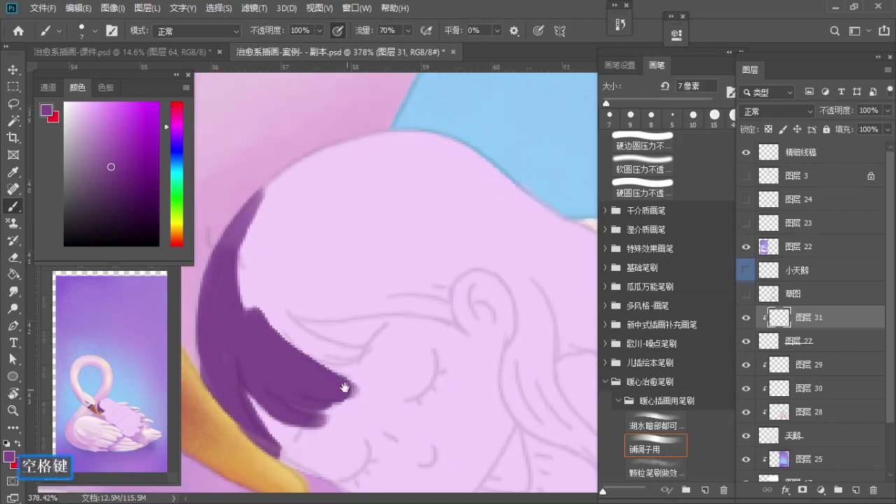
key(e)
key(b)
drag(252, 297, 359, 353)
mouse_move(297, 343)
mouse_down()
mouse_move(349, 352)
mouse_move(370, 318)
mouse_up()
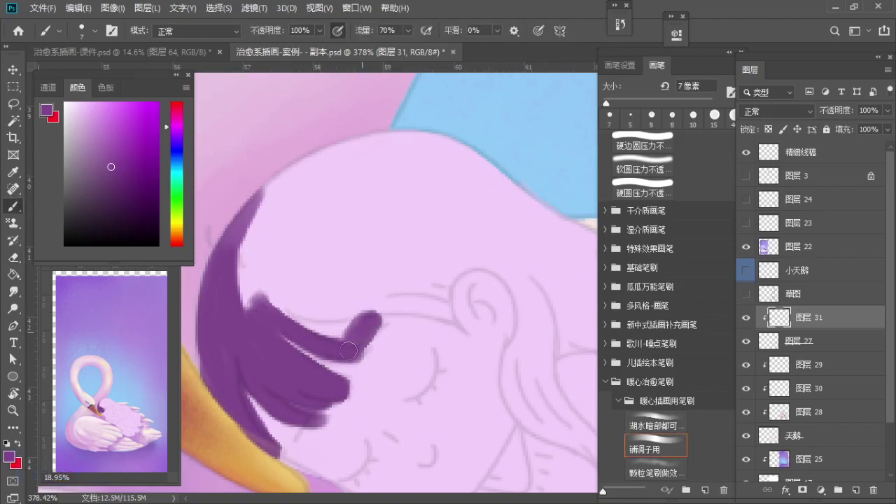
Step: Fill the upper fringe lock and the hair just above it with dark purple, enlarging the brush
key(s)
key(s)
mouse_move(276, 302)
mouse_down()
mouse_move(352, 334)
mouse_move(355, 325)
mouse_up()
key(s)
key(s)
key(s)
drag(315, 249, 300, 298)
mouse_move(285, 260)
mouse_down()
mouse_move(272, 306)
mouse_move(282, 265)
mouse_move(256, 322)
mouse_move(241, 317)
mouse_move(265, 268)
mouse_up()
Step: Fill the crown of the girl's head with dark purple hair, using a brush of up to 30 px
key(bracketright)
key(space)
mouse_move(303, 223)
mouse_down()
mouse_move(328, 210)
mouse_move(280, 262)
mouse_move(284, 238)
mouse_move(350, 219)
mouse_move(320, 212)
mouse_move(292, 224)
mouse_move(309, 199)
mouse_move(362, 187)
mouse_up()
key(b)
key(s)
key(space)
key(b)
key(s)
key(space)
key(a)
key(a)
mouse_move(350, 237)
mouse_down()
mouse_move(306, 282)
mouse_move(332, 287)
mouse_move(327, 266)
mouse_move(359, 280)
mouse_up()
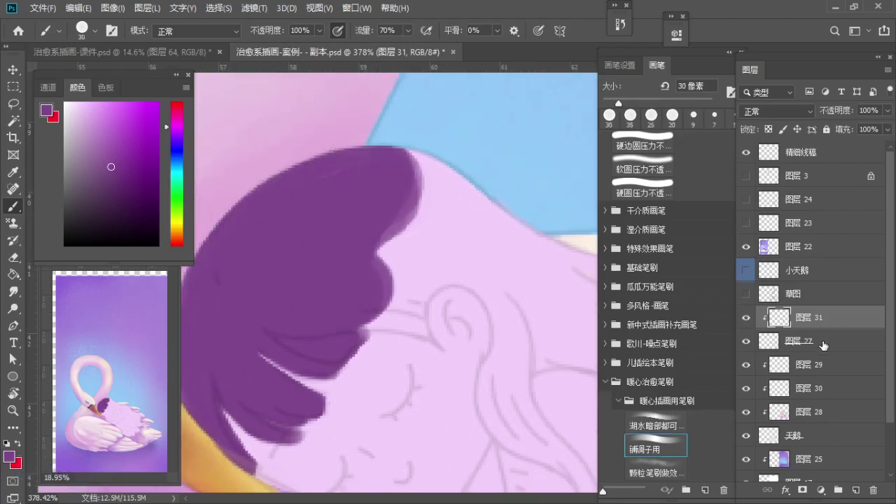
Step: Sample the silhouette's light pink on 图层 27 and return to 图层 31
click(797, 348)
alt+click(455, 252)
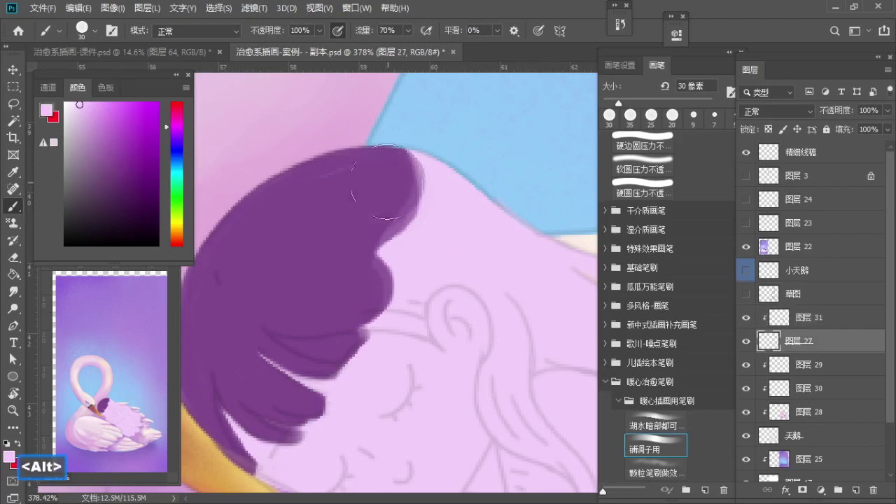
click(808, 324)
Step: Resample the hair's dark purple and extend the hair from the crown along the girl's back at 30 to 35 px
key(z)
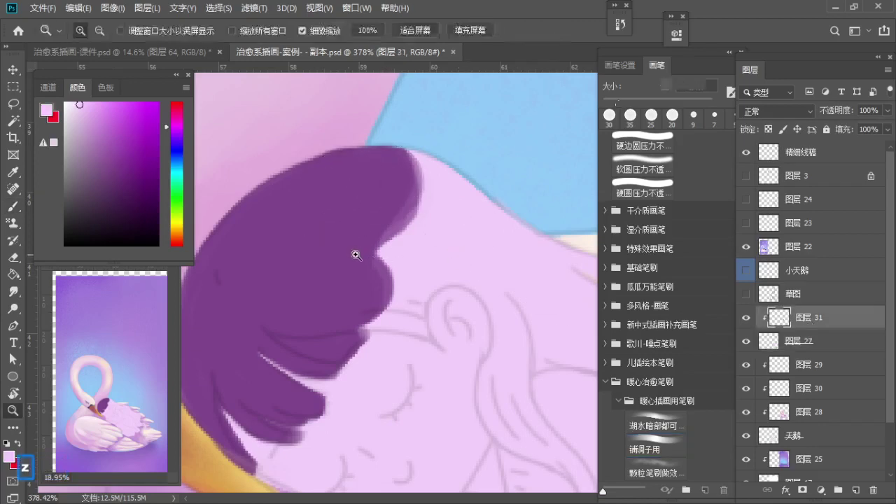
drag(356, 254, 335, 257)
key(space)
drag(335, 258, 301, 247)
key(b)
alt+click(317, 220)
mouse_move(349, 220)
mouse_down()
mouse_move(370, 215)
mouse_move(450, 242)
mouse_up()
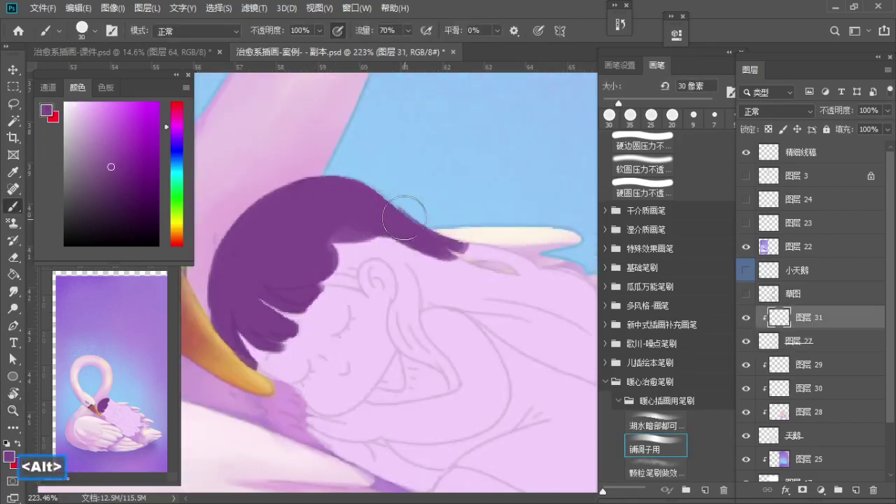
key(space)
mouse_move(404, 222)
mouse_down()
mouse_move(483, 263)
mouse_move(354, 237)
mouse_move(498, 281)
mouse_move(447, 244)
mouse_up()
key(b)
key(s)
key(space)
key(b)
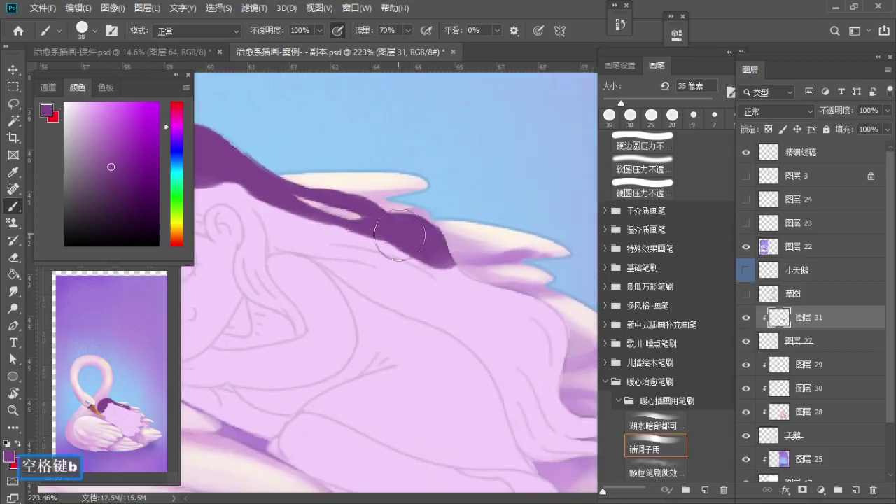
Step: Paint the long hair down the girl's back to its curled ends in dark purple at 45 px, refining with 35 px
key(s)
key(s)
mouse_move(320, 236)
mouse_down()
mouse_move(460, 294)
mouse_move(548, 393)
mouse_up()
key(space)
drag(532, 361, 444, 280)
key(s)
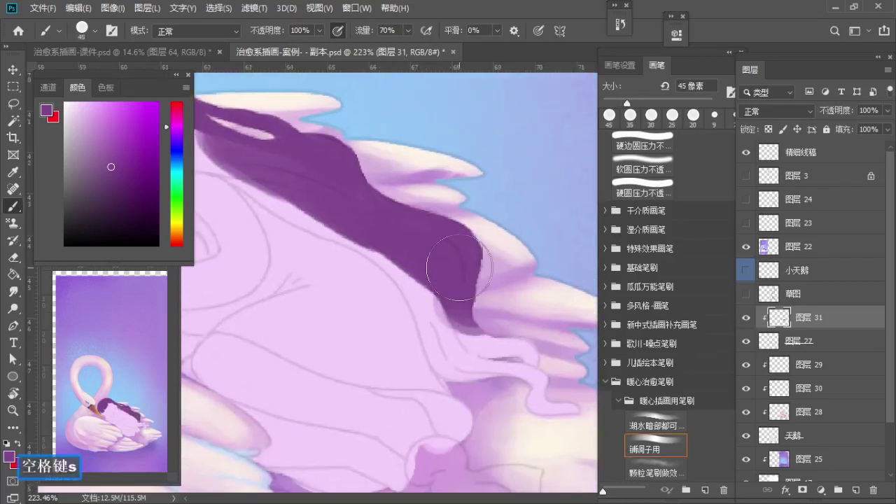
drag(462, 318, 572, 411)
mouse_move(462, 348)
mouse_down()
mouse_move(444, 303)
mouse_move(481, 361)
mouse_up()
key(space)
drag(429, 263, 492, 298)
key(a)
key(a)
Step: Touch up the girl's silhouette on 图层 27 along the hair with sampled light pink at 15 px, and reselect 图层 31
click(792, 342)
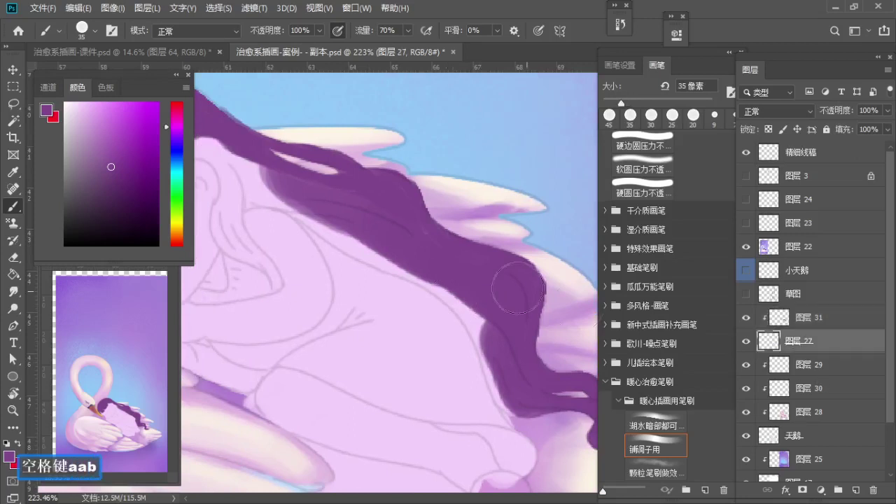
alt+click(363, 252)
key(s)
drag(426, 202, 351, 186)
key(ctrl+z)
key(bracketleft)
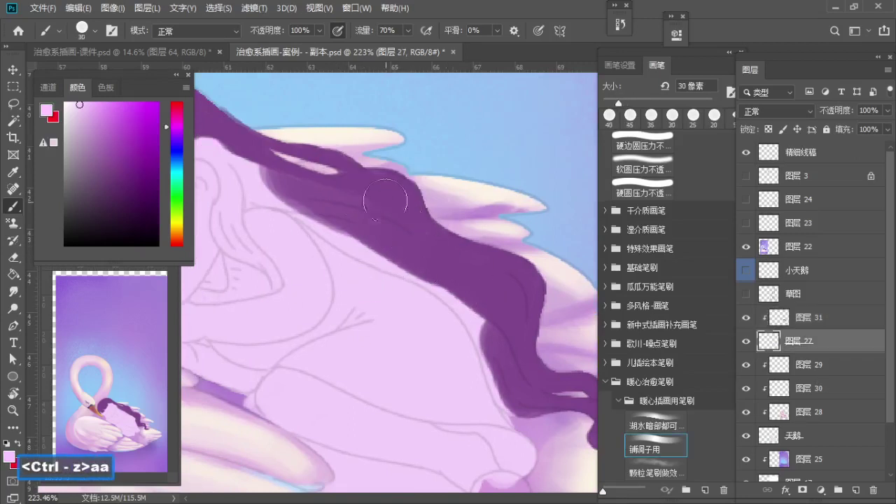
key(bracketleft)
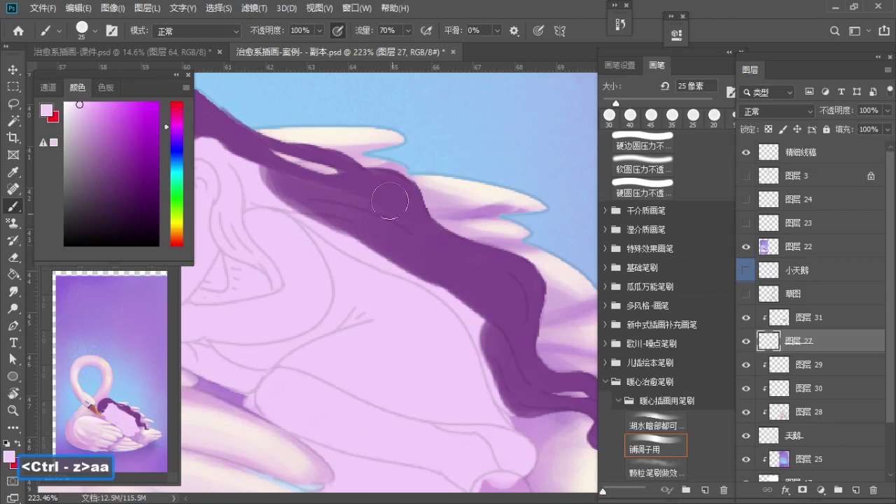
key(space)
drag(372, 206, 437, 250)
key(a)
key(a)
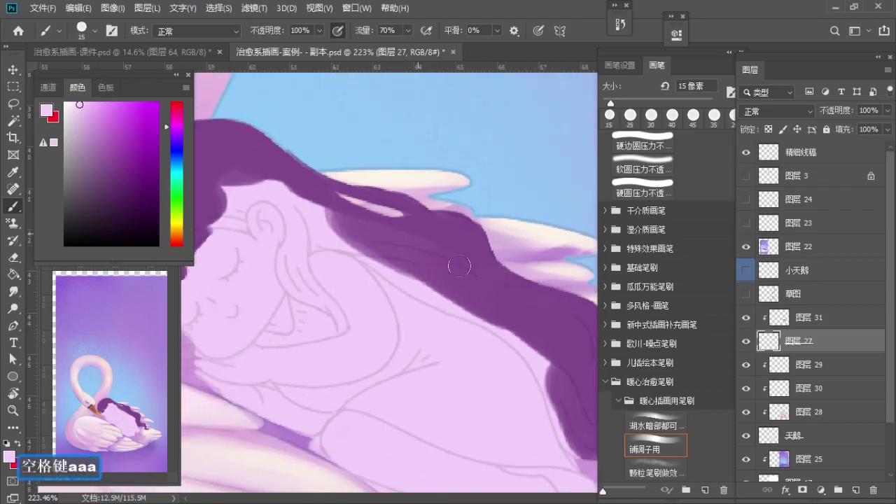
mouse_move(306, 184)
mouse_down()
mouse_move(256, 148)
mouse_move(250, 128)
mouse_up()
key(s)
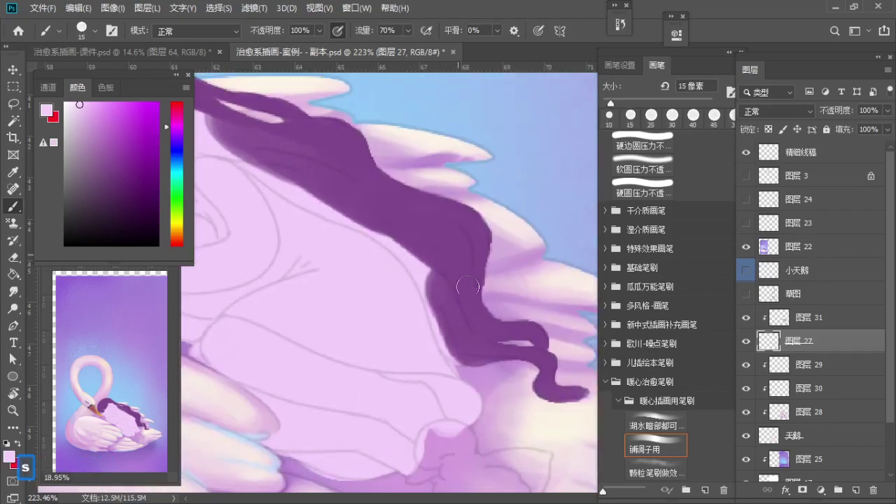
click(824, 324)
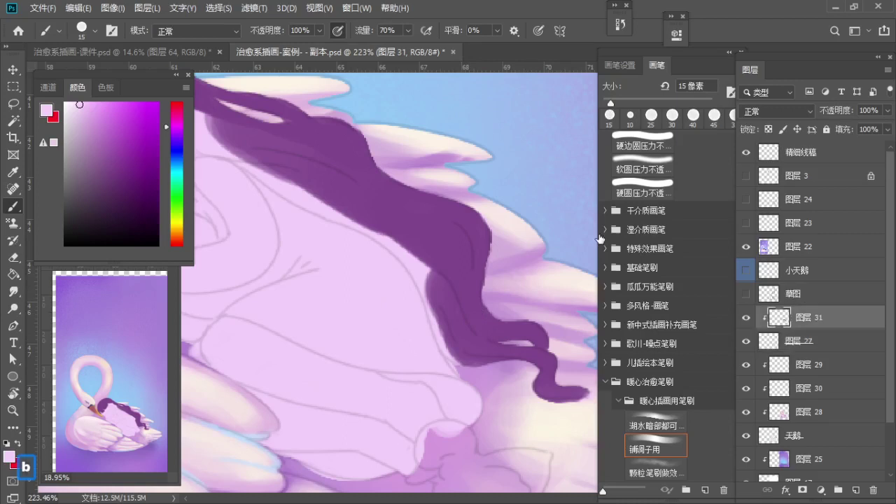
Step: Resample the hair's dark purple and paint the hair between the fringe and the ear with a smaller brush
key(z)
key(space)
drag(428, 228, 460, 278)
key(z)
drag(326, 231, 363, 228)
key(b)
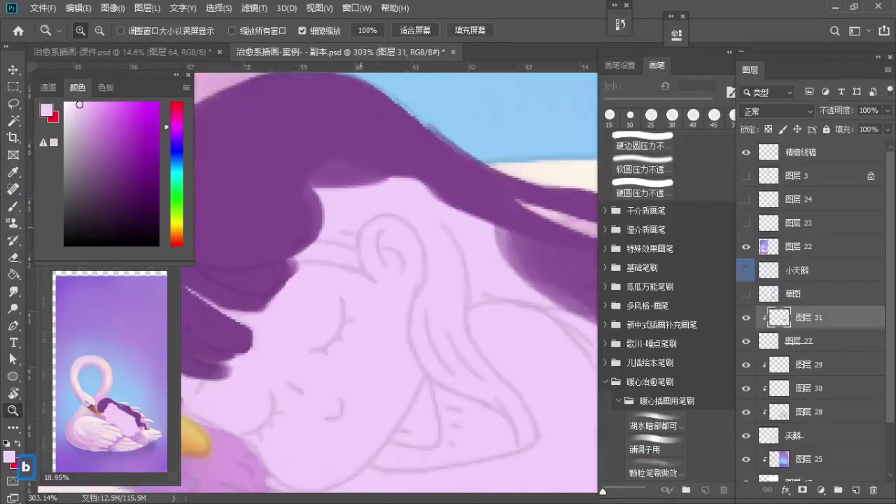
alt+click(276, 220)
key(a)
key(a)
drag(308, 242, 350, 256)
key(ctrl+z)
key(a)
mouse_move(296, 250)
mouse_down()
mouse_move(346, 257)
mouse_move(381, 285)
mouse_up()
key(a)
key(a)
Step: Shape the purple hair around the front of the ear and the sidelock, adjusting the brush size
mouse_move(349, 217)
mouse_down()
mouse_move(381, 285)
mouse_move(374, 300)
mouse_move(318, 319)
mouse_up()
key(e)
key(z)
key(z)
key(b)
mouse_move(316, 287)
mouse_down()
mouse_move(326, 282)
mouse_move(281, 225)
mouse_move(286, 254)
mouse_move(324, 231)
mouse_move(300, 201)
mouse_up()
key(bracketright)
key(s)
key(a)
key(a)
key(a)
key(a)
Step: Paint the dark purple hair above and in front of the girl's ear, using a 7 px brush for the ear's upper edge
mouse_move(280, 240)
mouse_down()
mouse_move(329, 218)
mouse_move(275, 252)
mouse_move(328, 252)
mouse_move(329, 226)
mouse_move(317, 246)
mouse_move(280, 254)
mouse_move(340, 265)
mouse_move(332, 235)
mouse_move(362, 285)
mouse_move(364, 312)
mouse_up()
key(ctrl+z)
key(a)
key(ctrl+z)
key(ctrl+z)
key(ctrl+z)
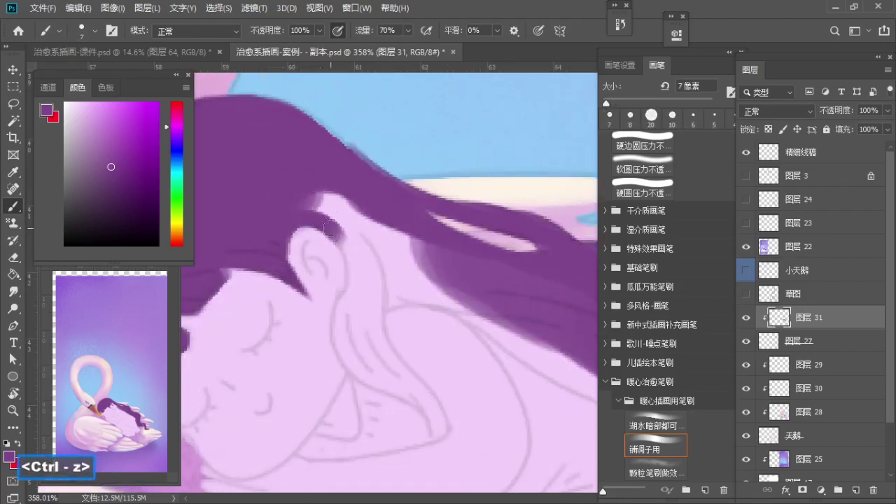
drag(334, 231, 361, 320)
key(space)
key(ctrl+z)
drag(330, 218, 361, 320)
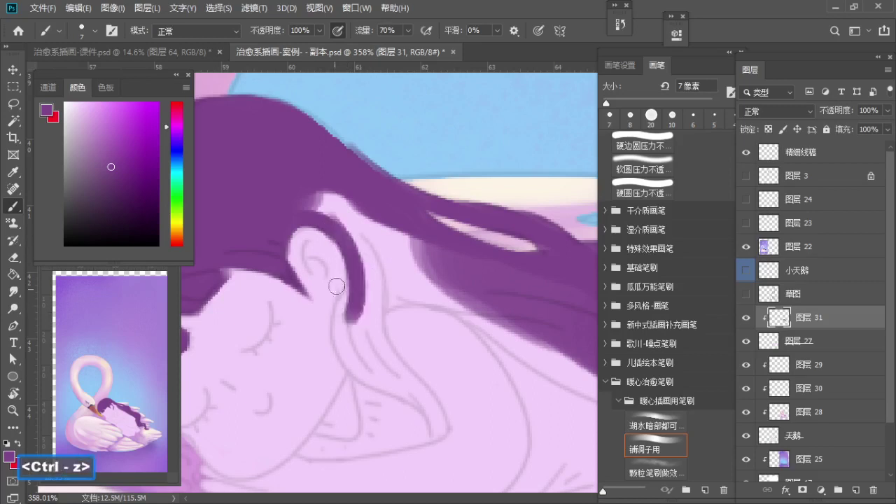
key(ctrl+z)
key(space)
mouse_move(352, 241)
mouse_down()
mouse_move(355, 218)
mouse_move(353, 250)
mouse_move(342, 251)
mouse_move(343, 284)
mouse_up()
key(ctrl+z)
key(ctrl+z)
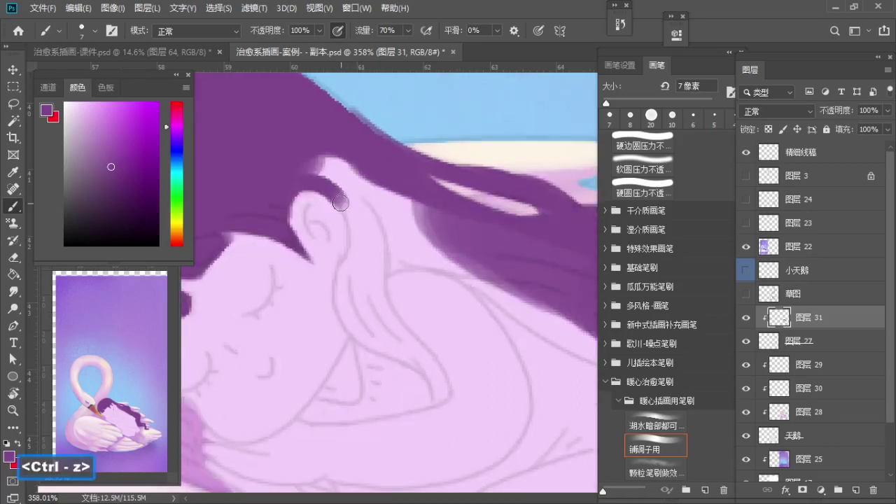
Step: Paint the inner edge of the lock behind the ear, curving past the neck to its tip, in dark purple at 7 px
mouse_move(339, 198)
mouse_down()
mouse_move(346, 288)
mouse_move(371, 330)
mouse_up()
key(ctrl+z)
drag(340, 260, 420, 359)
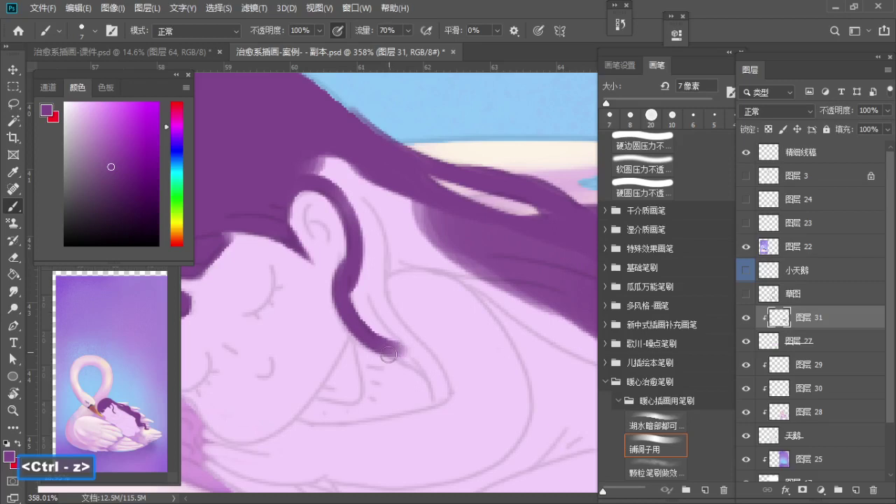
drag(371, 344, 446, 420)
key(e)
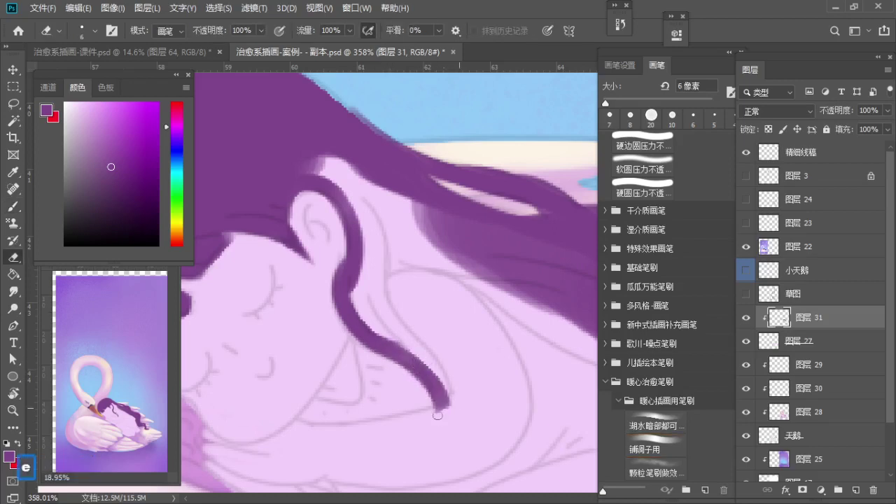
Step: Draw the outer edge of the lock behind the ear at 6 px and fill its lower part with dark purple at 10 px
key(b)
drag(359, 186, 392, 308)
key(ctrl+z)
drag(367, 202, 425, 358)
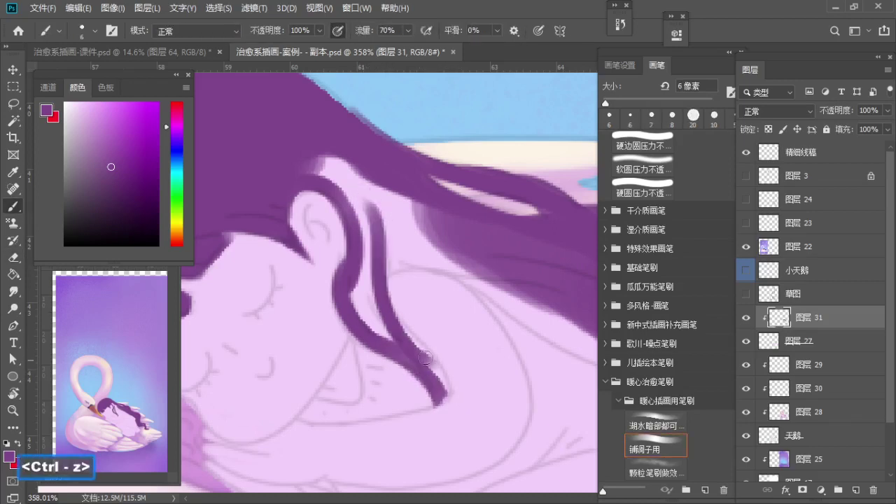
drag(386, 305, 442, 399)
key(s)
drag(372, 282, 369, 314)
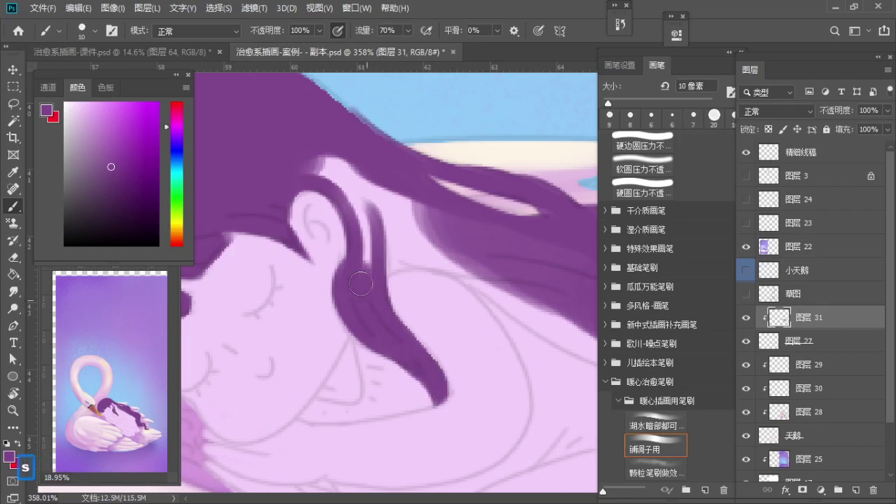
mouse_move(361, 283)
mouse_down()
mouse_move(357, 192)
mouse_move(319, 192)
mouse_move(284, 218)
mouse_move(319, 241)
mouse_move(313, 224)
mouse_move(374, 270)
mouse_up()
key(s)
Step: Fill the area between the ear lock and the long hair with dark purple, enlarging the brush to 20 px
key(ctrl+space)
key(z)
key(b)
key(s)
key(a)
key(a)
key(a)
key(a)
key(z)
drag(325, 254, 296, 252)
mouse_move(296, 253)
mouse_down()
mouse_move(275, 246)
mouse_move(320, 231)
mouse_move(355, 275)
mouse_up()
key(z)
key(b)
key(s)
key(s)
key(s)
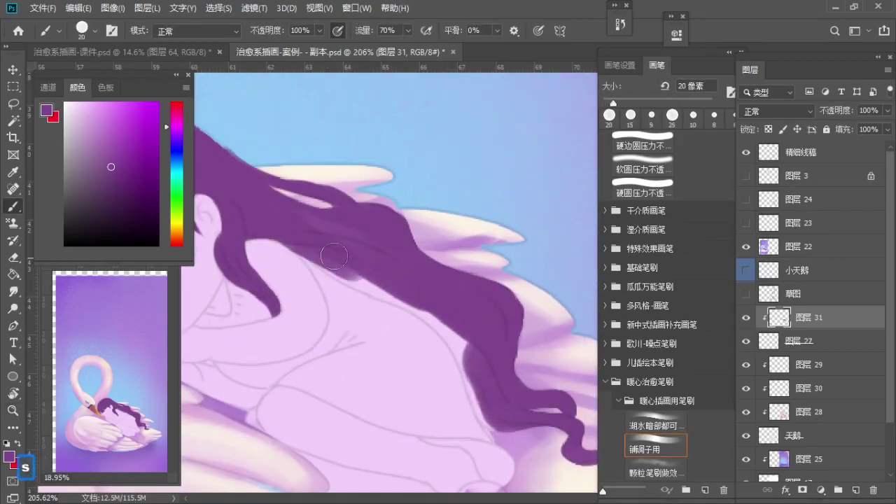
Step: Extend the dark purple hair's inner edge along the girl's upper back, down towards the waist, at 20 px
key(ctrl+z)
key(a)
mouse_move(287, 245)
mouse_down()
mouse_move(400, 300)
mouse_move(354, 244)
mouse_up()
key(ctrl+z)
key(space)
key(s)
key(bracketleft)
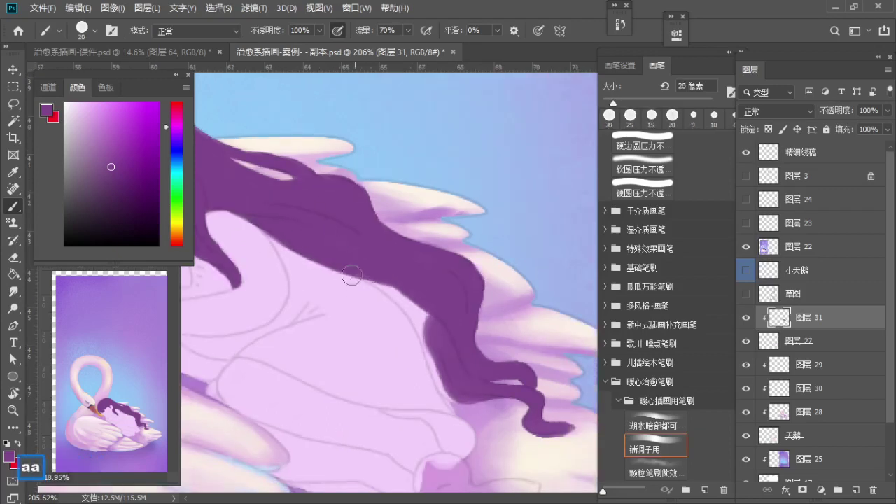
Step: Smooth the inner edge of the purple hair along the middle of the girl's back with a 10 px brush
key(space)
mouse_move(372, 283)
mouse_down()
mouse_move(428, 323)
mouse_move(385, 259)
mouse_up()
key(s)
drag(339, 235, 409, 281)
key(ctrl+z)
key(a)
key(ctrl+z)
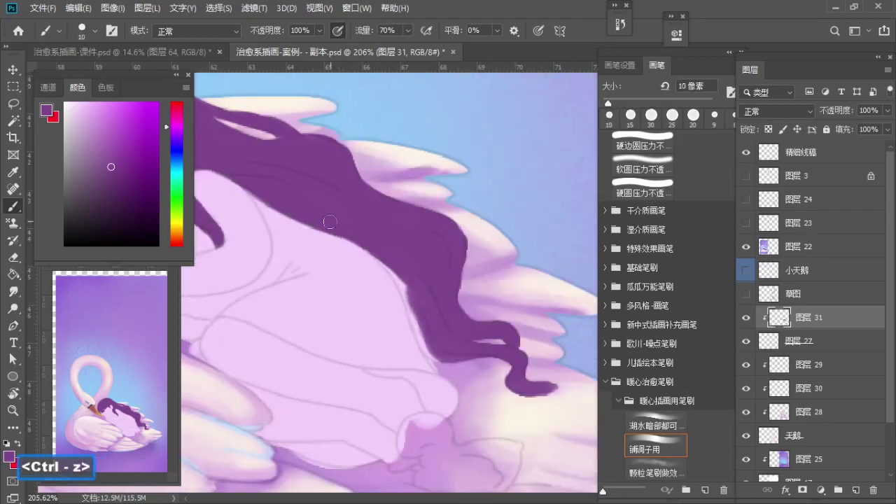
mouse_move(373, 258)
mouse_down()
mouse_move(420, 328)
mouse_move(364, 256)
mouse_move(385, 262)
mouse_up()
Step: Even out the dark purple inside the long hair over the back, with the brush at 9 px and 20 px
key(z)
key(b)
key(a)
key(z)
key(b)
drag(285, 177, 295, 179)
key(b)
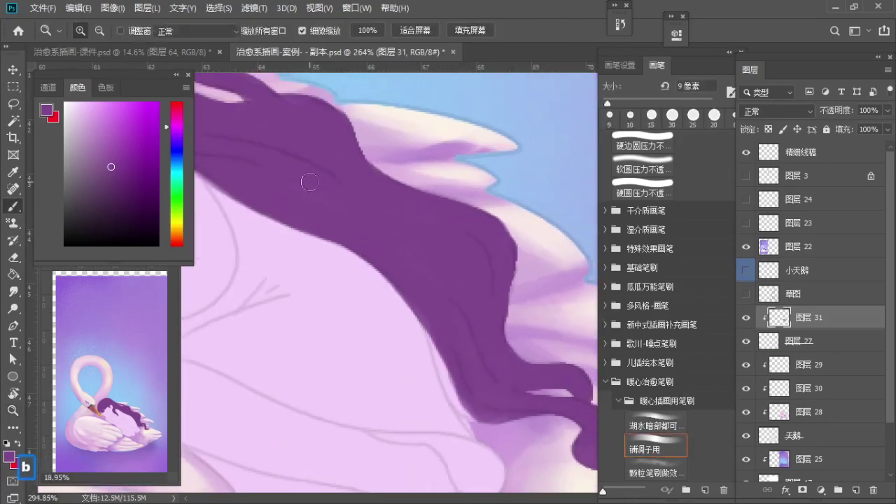
key(space)
drag(396, 254, 376, 230)
key(s)
key(s)
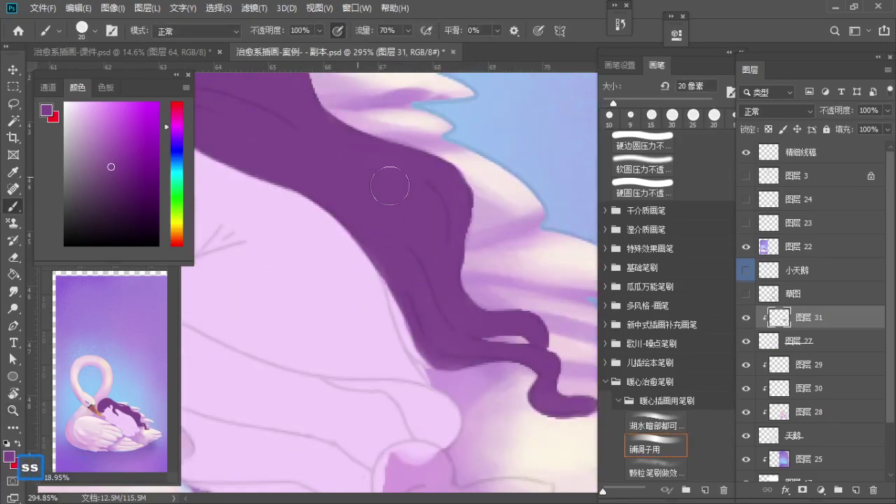
Step: Paint the inner hair edge from the lower back to the curled ends in dark purple at 9 px
key(z)
drag(412, 274, 415, 275)
key(b)
key(a)
key(a)
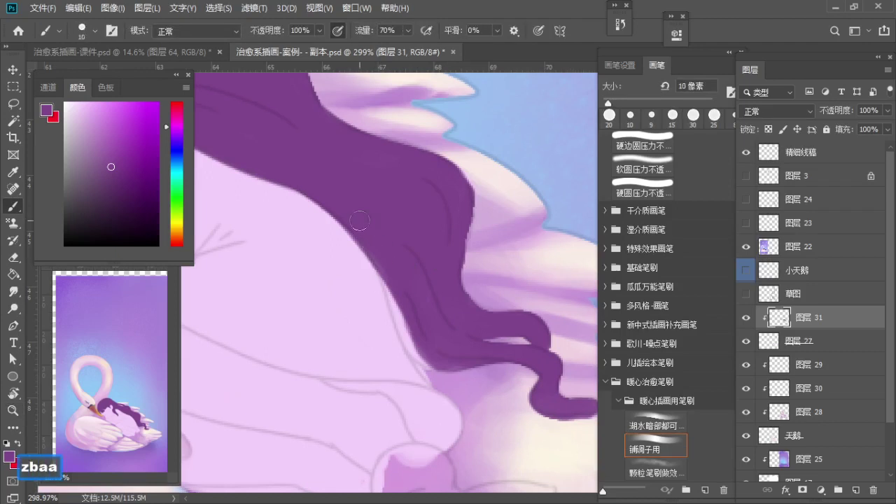
drag(366, 242, 415, 330)
key(ctrl+z)
key(a)
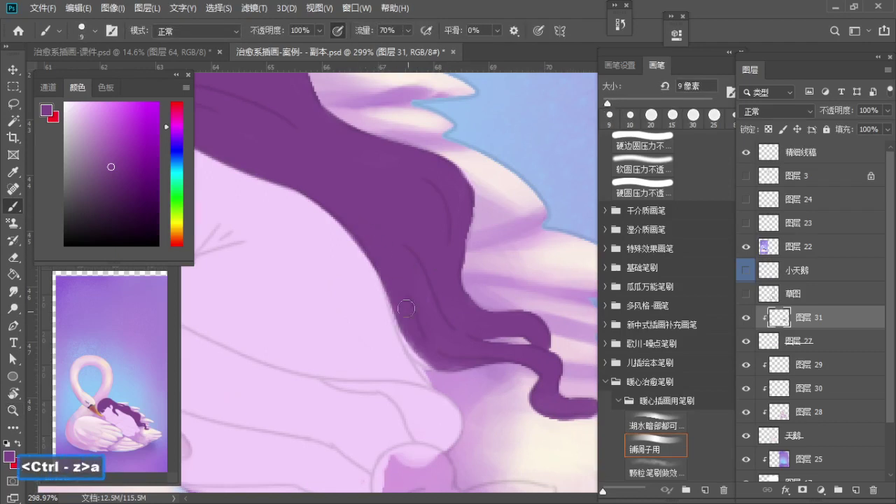
key(ctrl+z)
drag(382, 276, 429, 355)
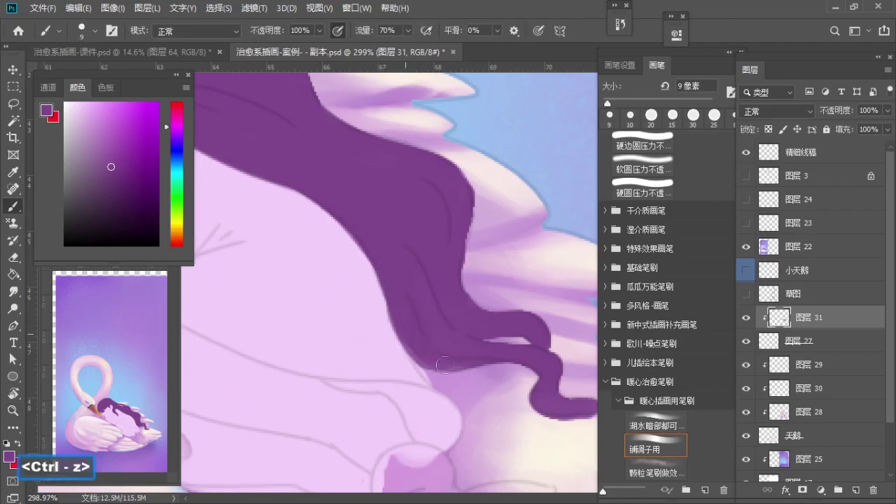
Step: Adjust the Color Balance of the girl's silhouette on 图层 27, setting cyan–red to +49 and yellow–blue to -20
key(z)
drag(435, 322, 344, 342)
key(space)
drag(407, 342, 428, 361)
key(z)
drag(397, 299, 415, 297)
key(i)
click(779, 341)
key(ctrl+b)
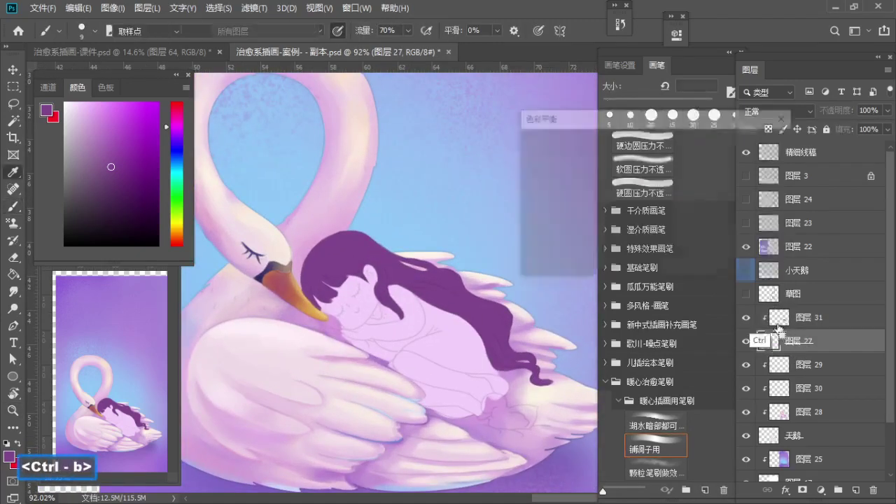
drag(625, 207, 613, 207)
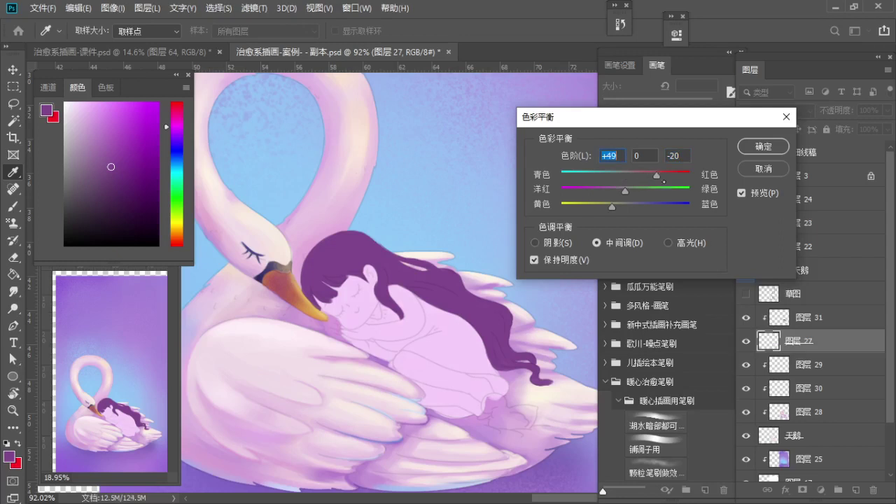
click(770, 149)
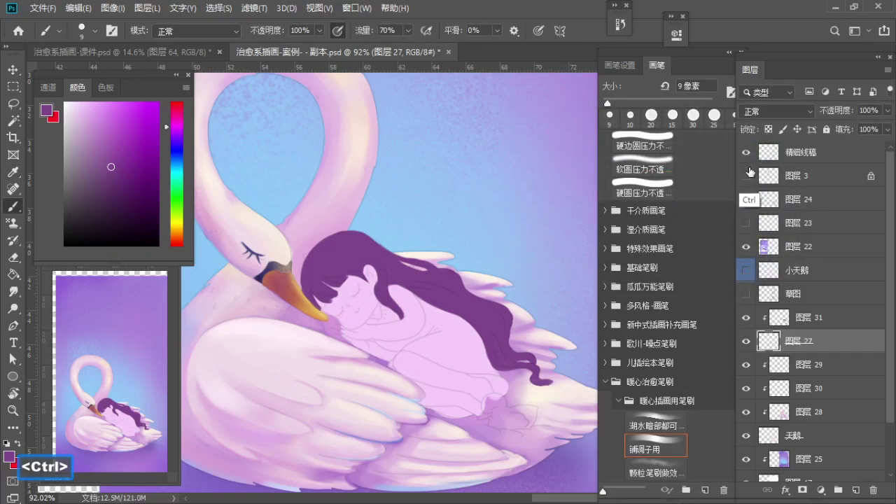
Step: Shift the silhouette on 图层 27 to a peach skin tone with Hue/Saturation: hue +77, saturation +10, lightness +13
key(ctrl+u)
drag(666, 145, 714, 144)
text(44)
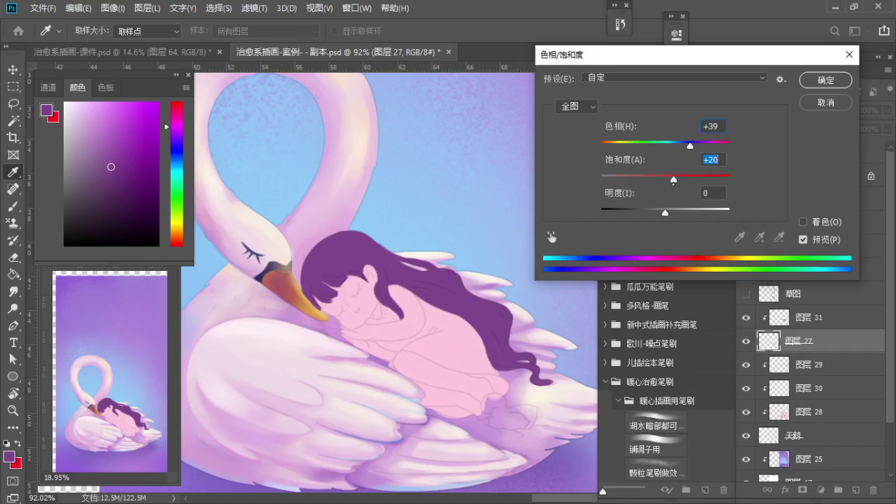
drag(690, 145, 707, 146)
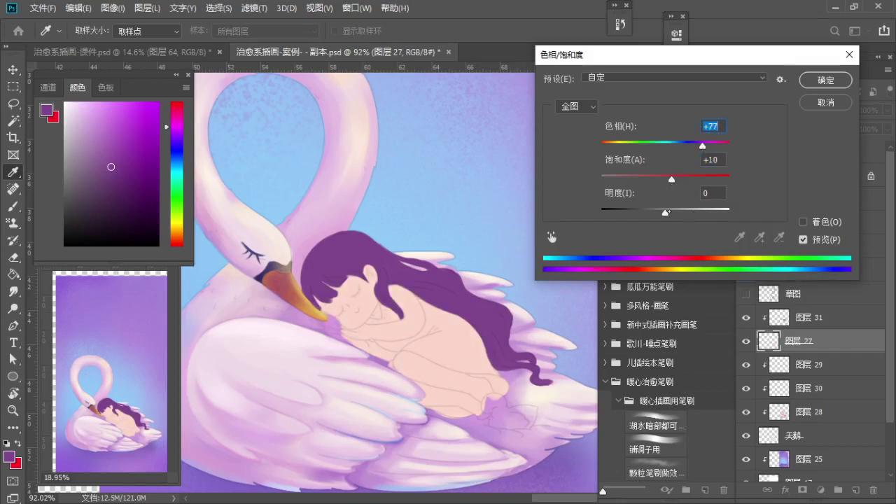
drag(666, 212, 685, 211)
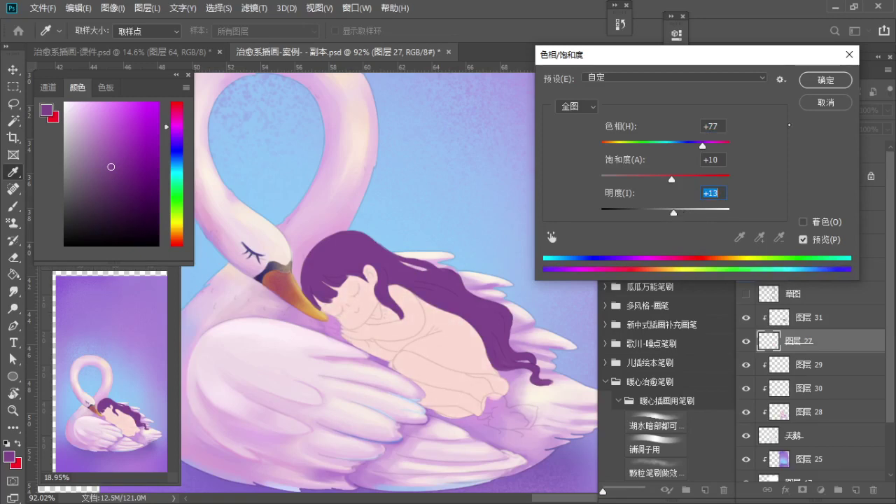
Step: Apply the Hue/Saturation change of hue +77, saturation +10, lightness +13, and add a new layer clipped above 图层 31
click(817, 80)
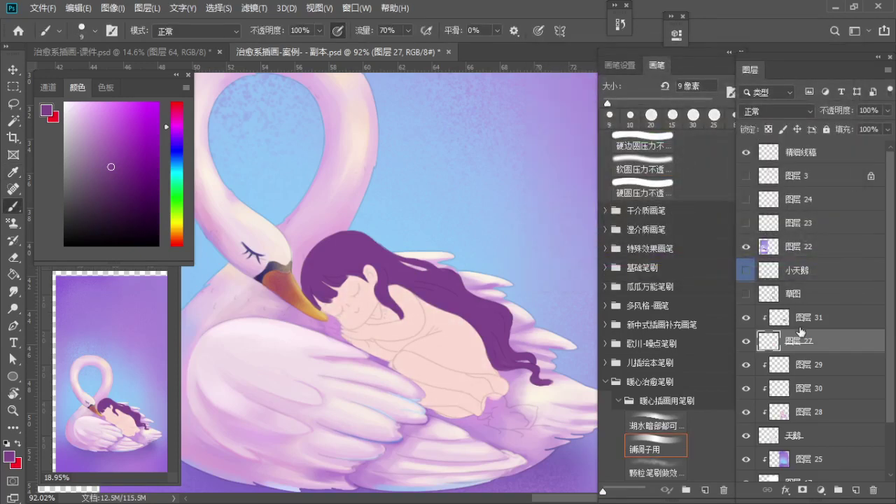
click(799, 320)
key(ctrl+space)
mouse_move(366, 256)
mouse_down()
mouse_move(394, 277)
mouse_move(374, 258)
mouse_move(354, 257)
mouse_up()
key(b)
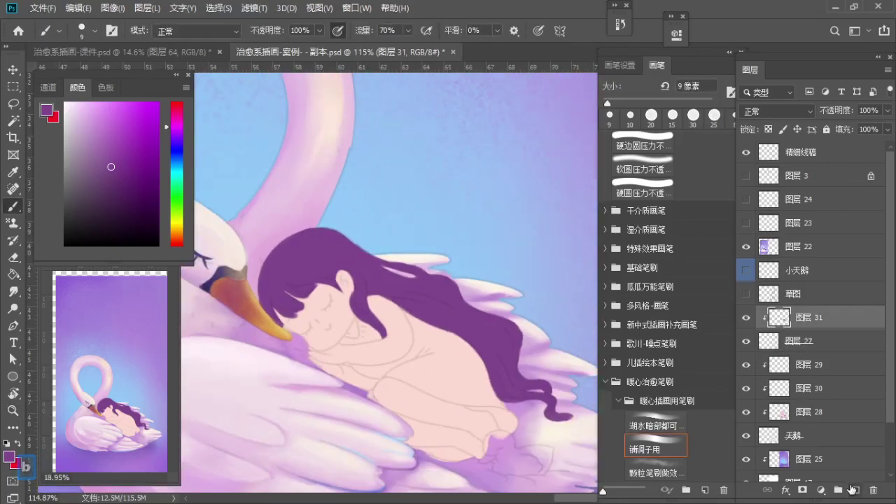
click(853, 490)
alt+click(833, 329)
Step: Try a soft lighter purple highlight on the crown of the girl's hair with a 30 px brush
key(z)
drag(328, 196, 343, 223)
key(space)
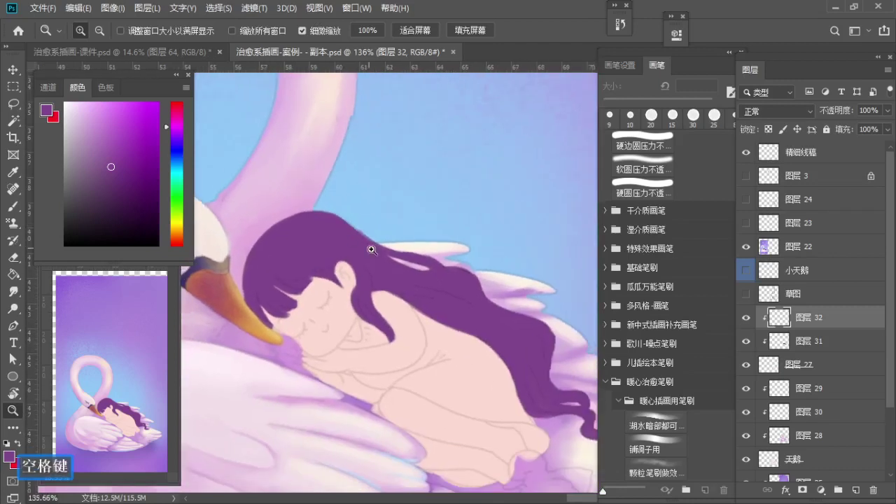
scroll(372, 249, down, 4)
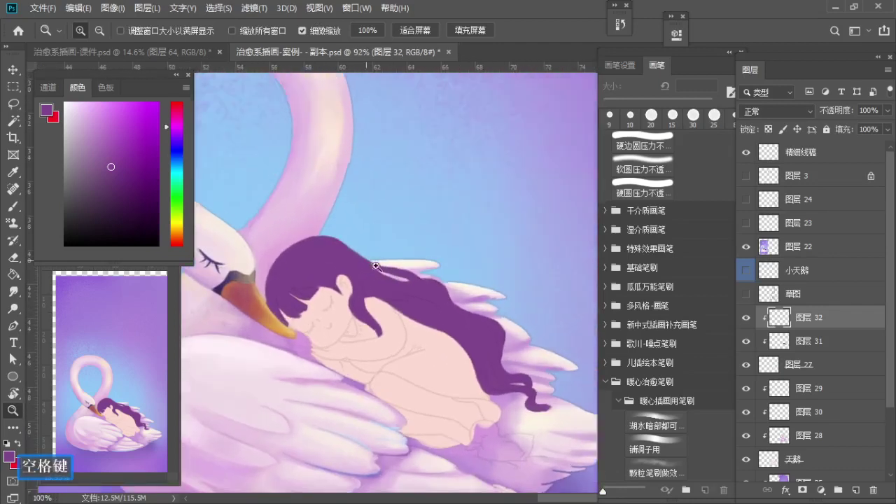
scroll(376, 266, up, 2)
key(b)
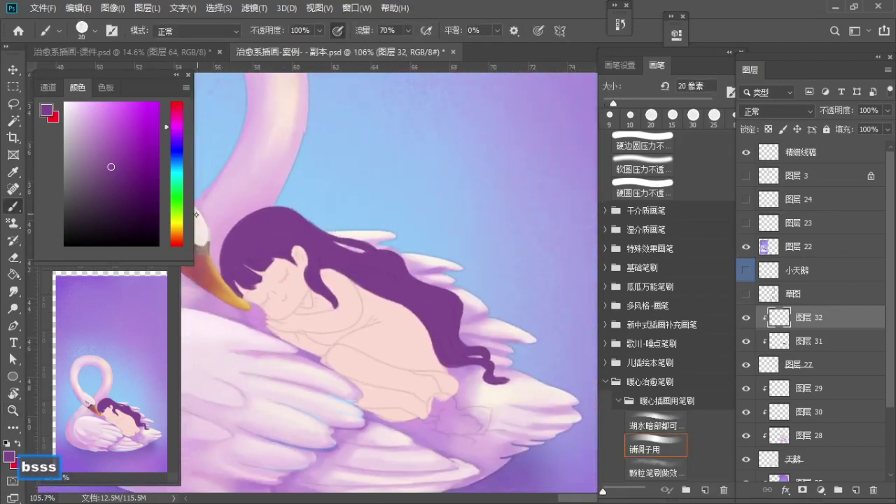
key(z)
drag(285, 186, 290, 188)
key(b)
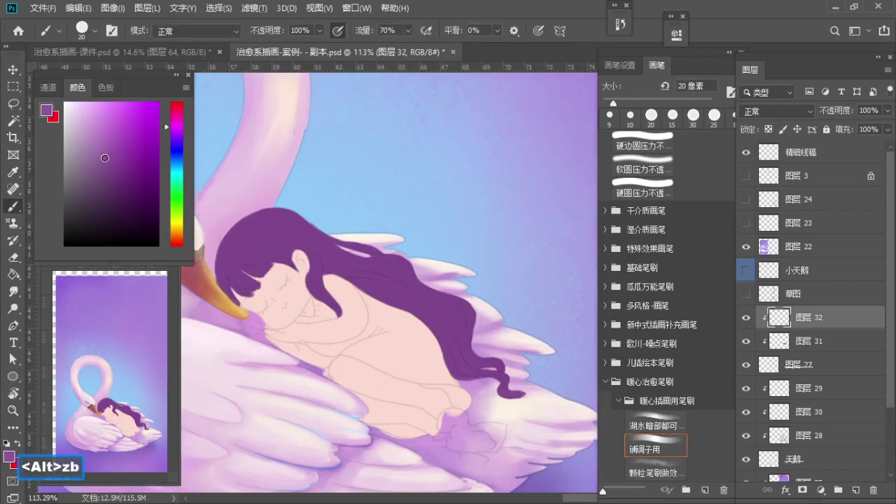
click(104, 151)
mouse_move(256, 224)
mouse_down()
mouse_move(272, 224)
mouse_move(291, 248)
mouse_move(266, 232)
mouse_up()
key(b)
key(s)
key(s)
key(ctrl+z)
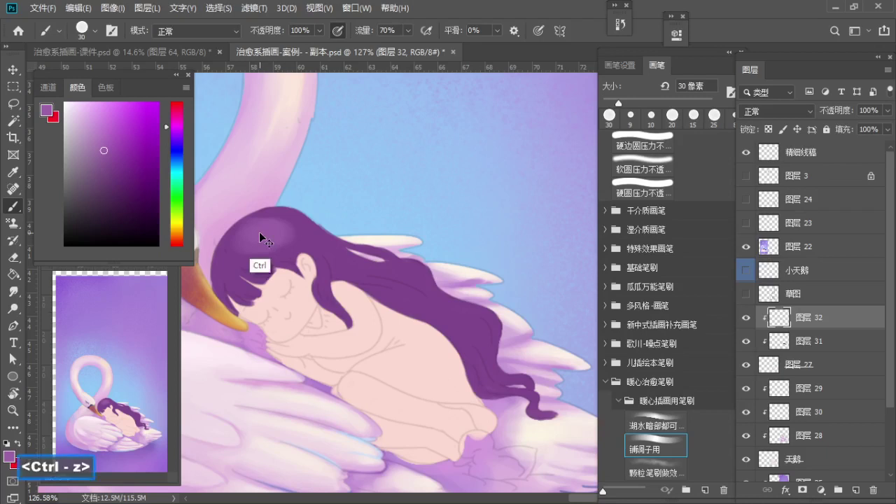
scroll(258, 238, up, 1)
key(ctrl+z)
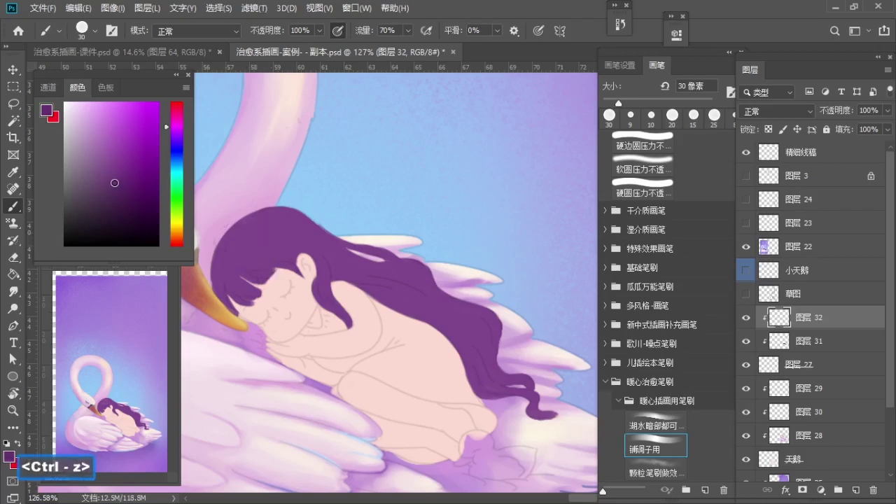
Step: Shade the outer edge of the crown with a darker purple sampled from the hair, using a 40 px brush
alt+click(267, 281)
click(119, 189)
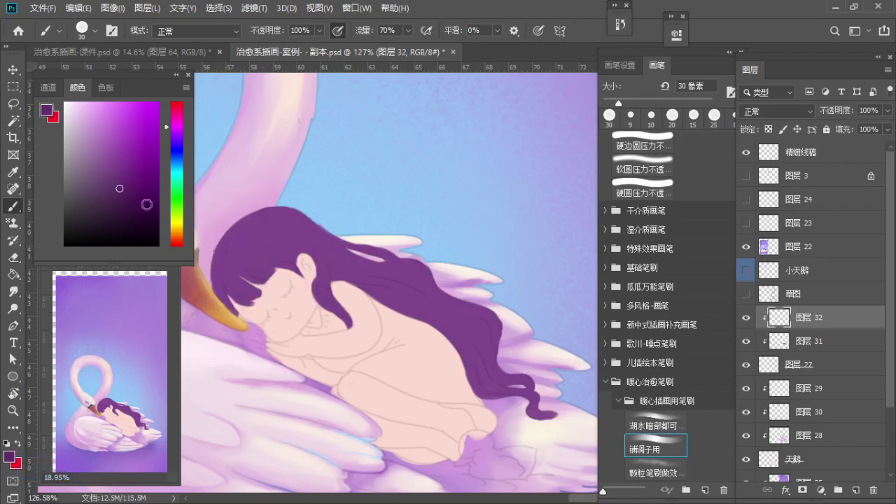
key(bracketright)
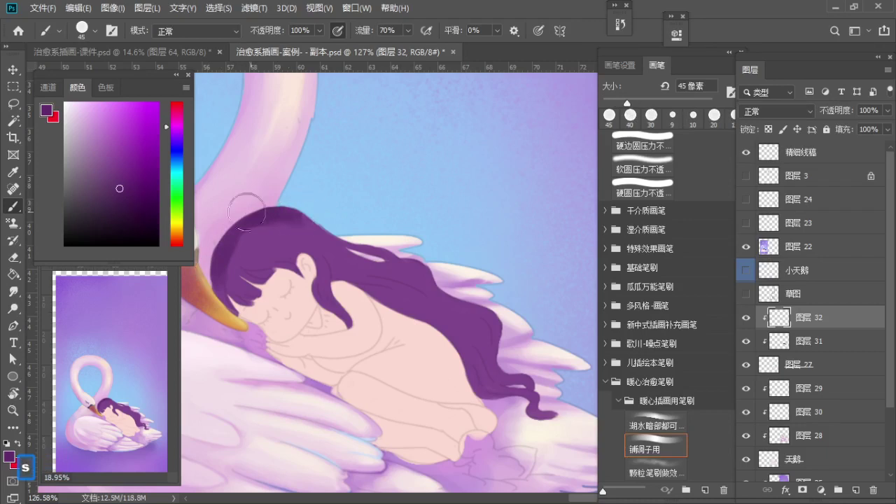
key(ctrl+z)
key(space)
drag(290, 225, 308, 229)
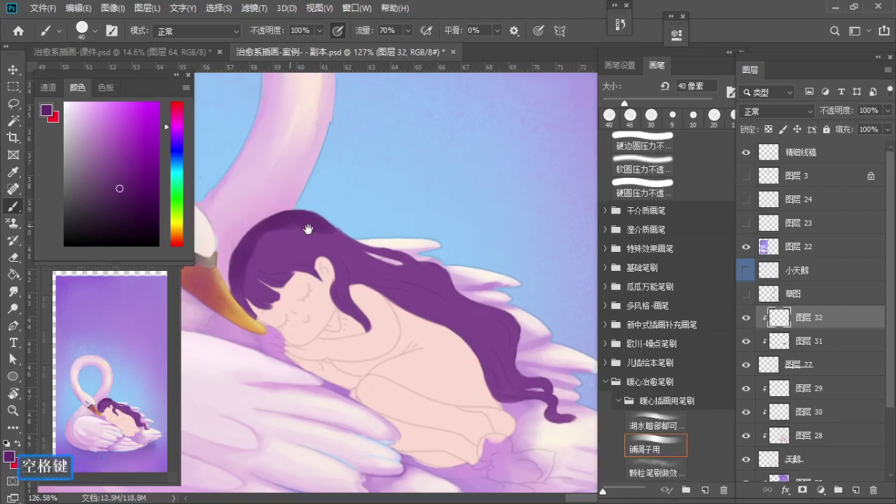
key(s)
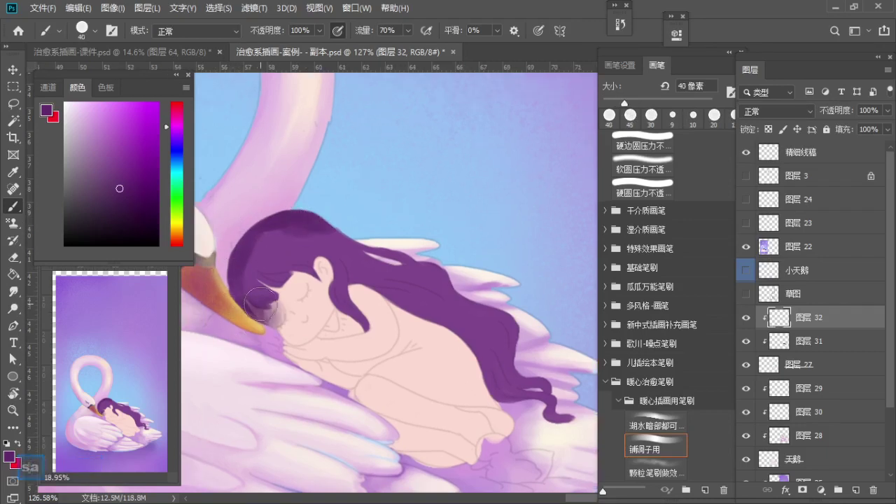
Step: Load the outline of 图层 31 as a selection, hide its edges, and shade the bangs with the dark purple
key(ctrl+z)
key(z)
drag(260, 303, 280, 302)
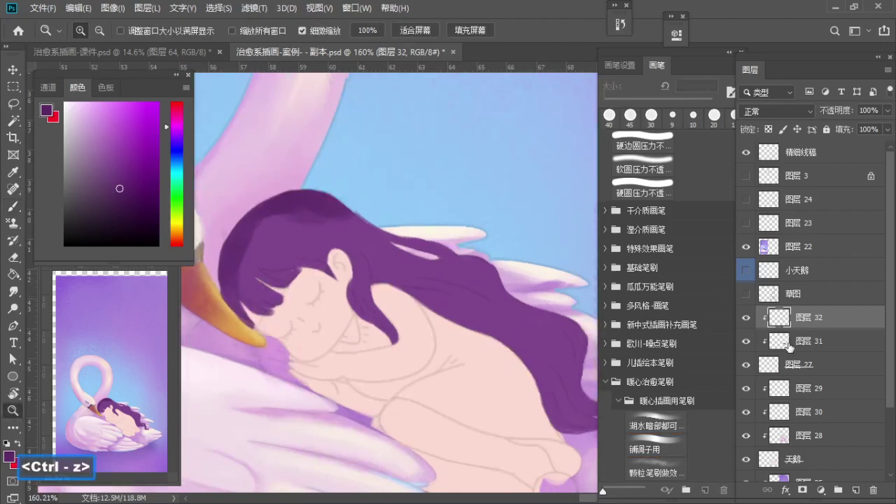
ctrl+click(790, 346)
key(ctrl+h)
key(b)
mouse_move(238, 294)
mouse_down()
mouse_move(273, 308)
mouse_move(282, 276)
mouse_up()
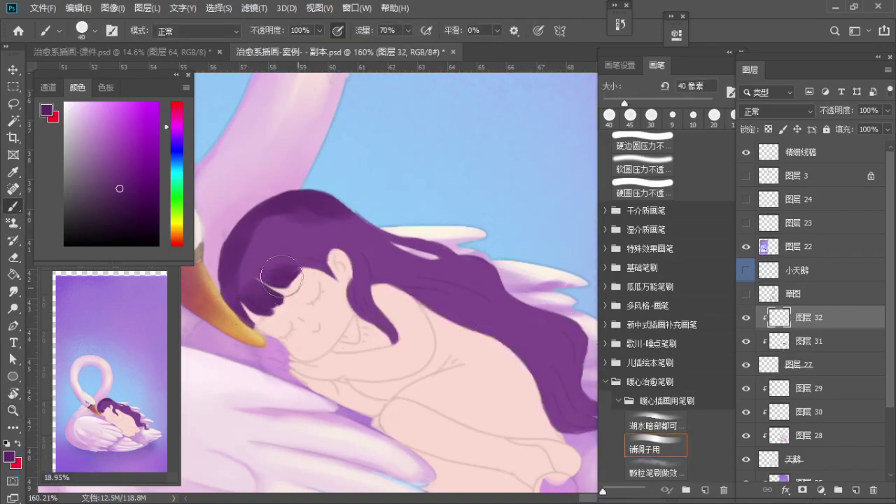
key(bracketleft)
key(bracketleft)
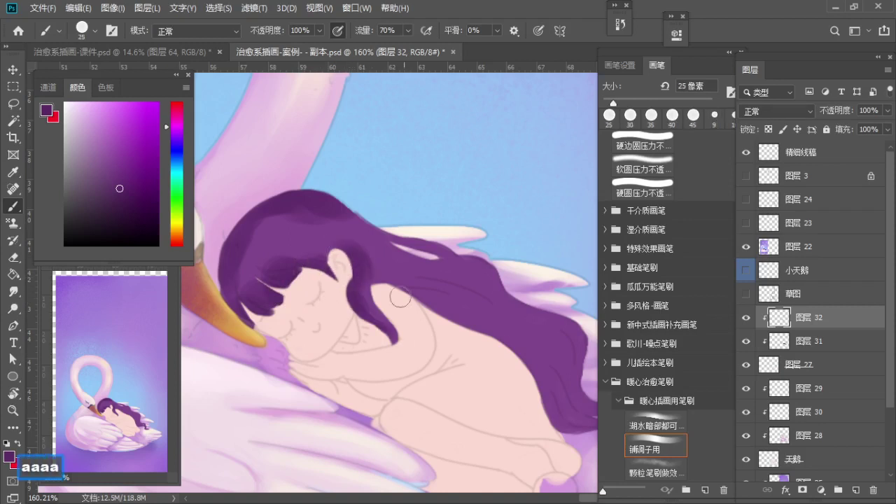
Step: Shade the hair behind the ear and over the shoulder in dark purple with a brush of about 30 px
key(space)
key(s)
drag(404, 296, 311, 289)
key(s)
key(z)
key(b)
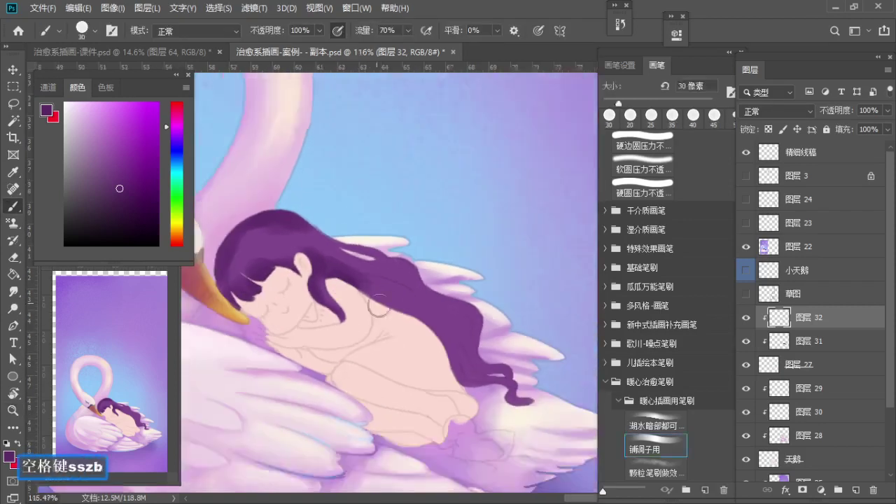
key(bracketright)
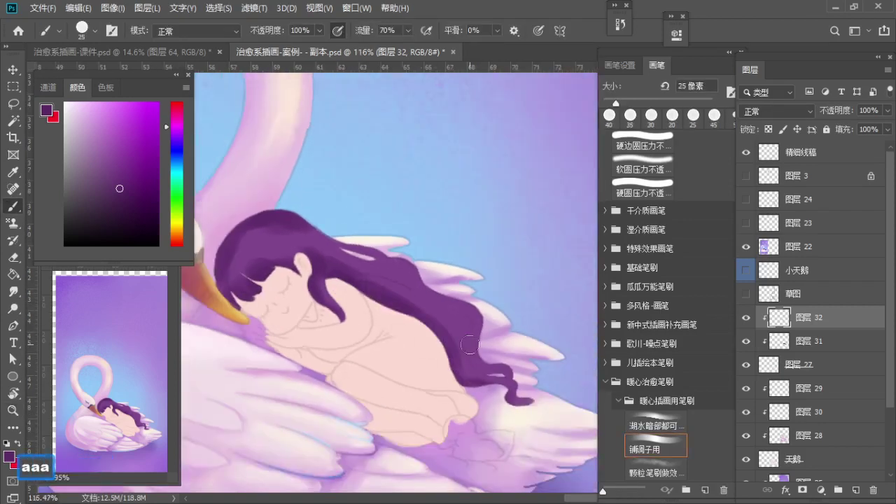
Step: Shade the long wavy hair down to its tips with dark purple streaks, using a 25 to 35 px brush
key(s)
drag(434, 282, 471, 314)
key(space)
drag(447, 299, 482, 324)
key(s)
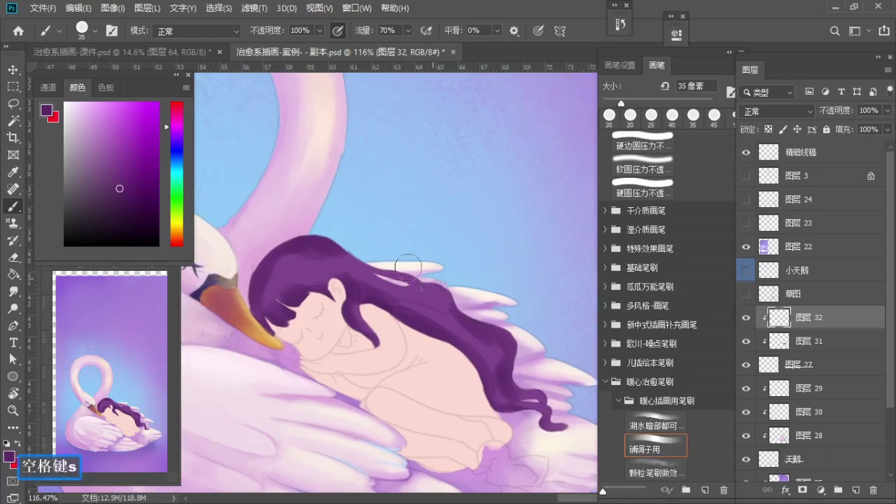
key(a)
key(a)
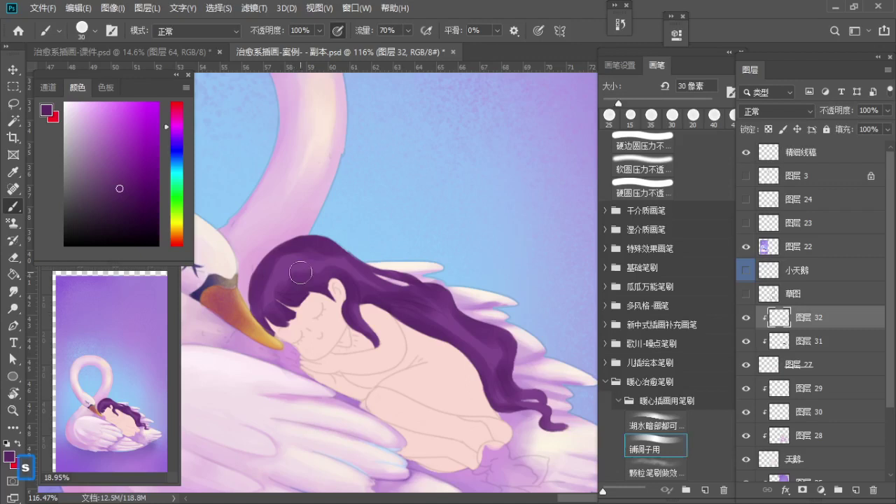
Step: Blend the crown shading with purples sampled from the hair, reducing the brush to 20 px
alt+click(274, 276)
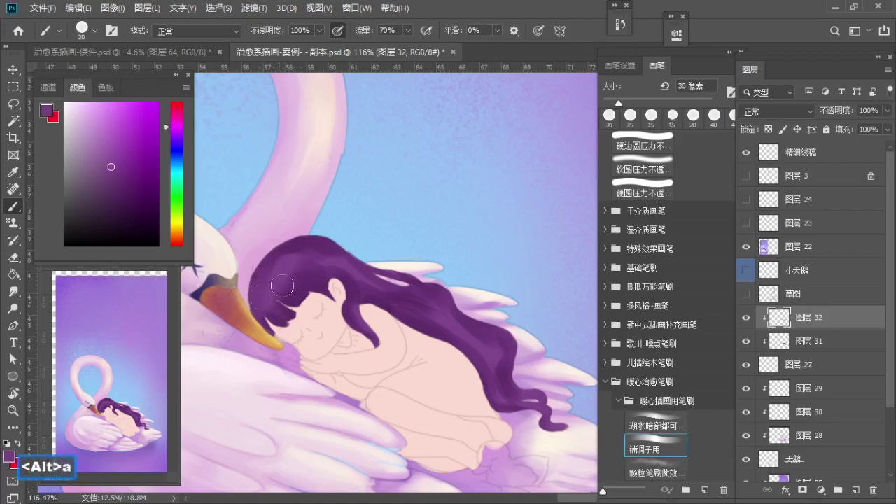
alt+click(278, 250)
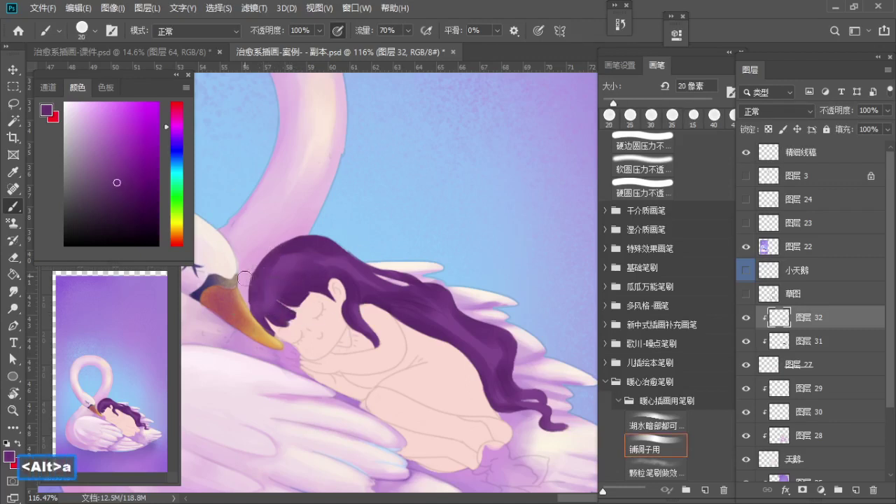
drag(306, 248, 292, 257)
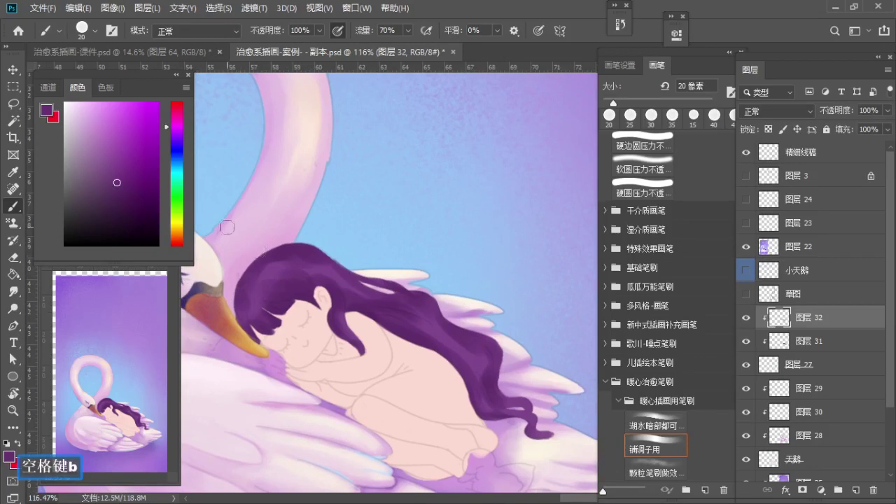
Step: Set the foreground colour to a light salmon pink by shifting the sampled purple's hue to red
alt+click(274, 269)
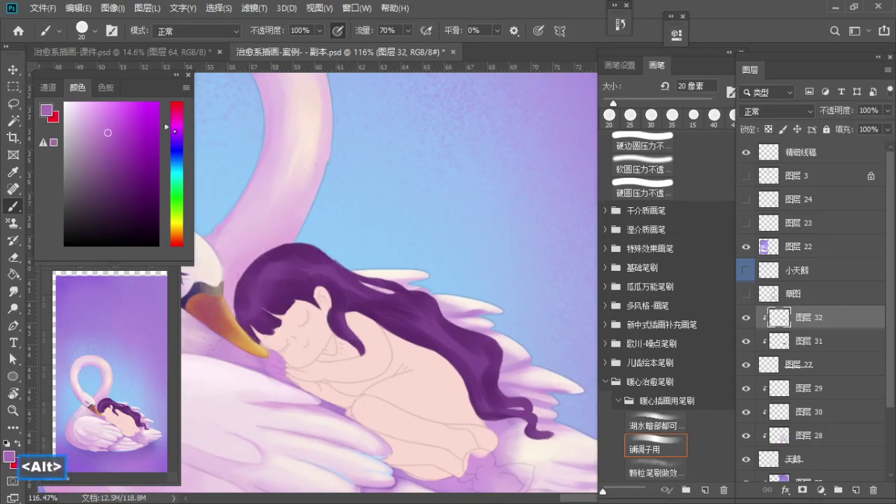
drag(175, 131, 174, 116)
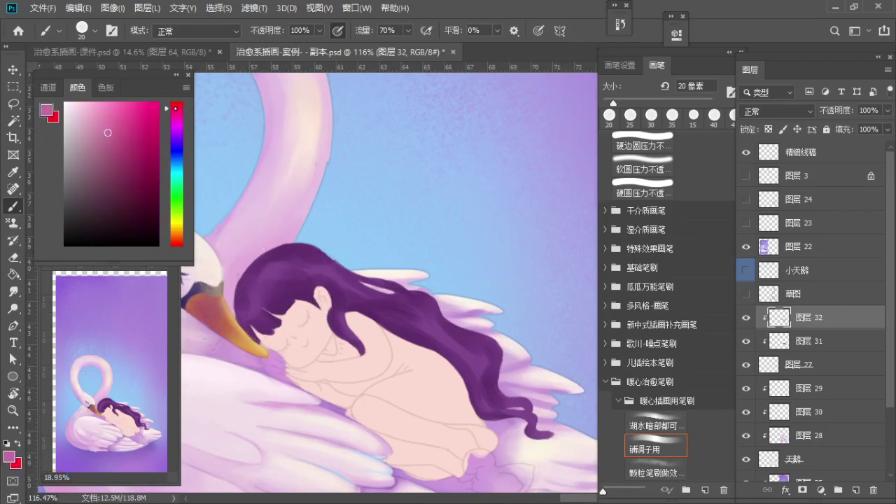
drag(175, 108, 204, 252)
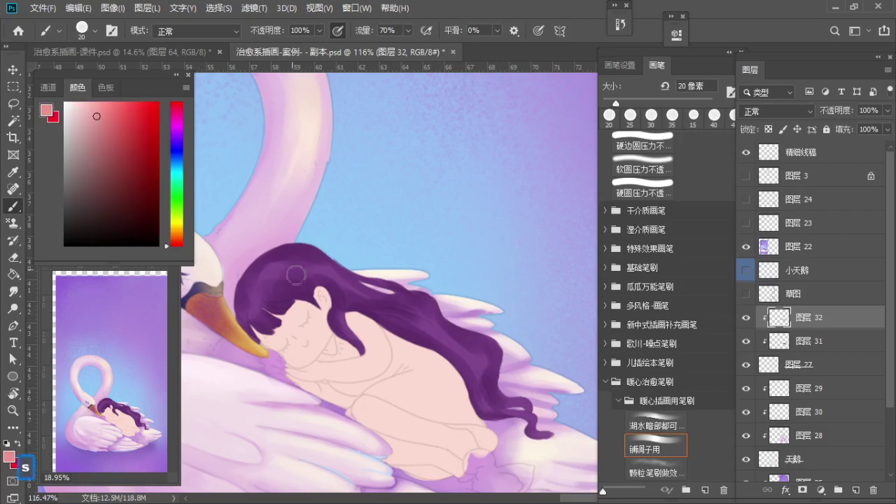
Step: Try a salmon pink highlight on the front of the crown
key(s)
drag(259, 281, 281, 285)
key(ctrl+z)
key(z)
drag(281, 286, 312, 294)
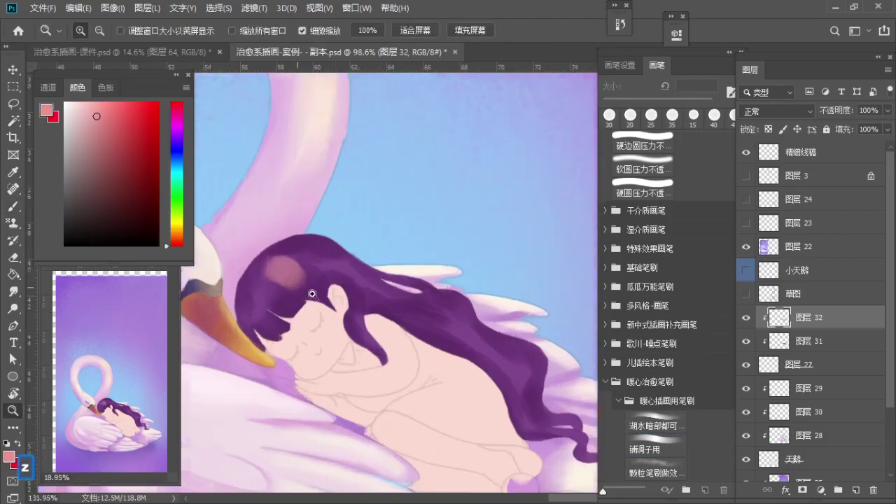
key(ctrl+z)
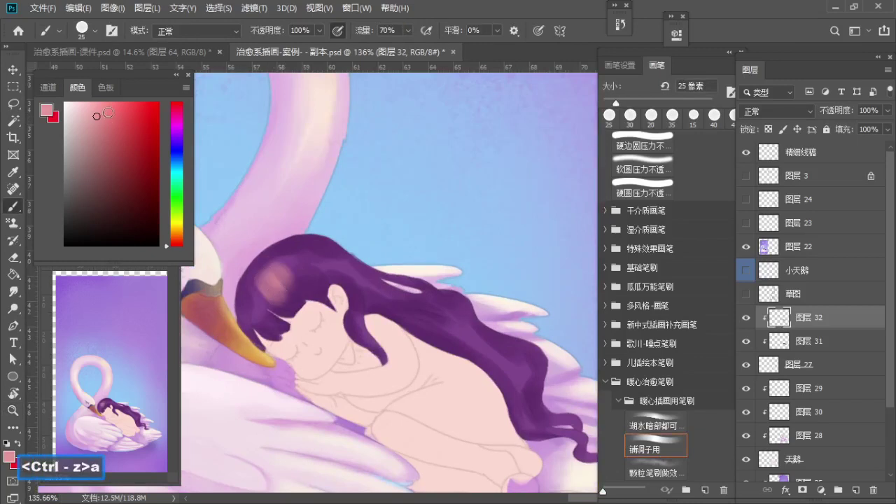
Step: Choose a lighter pink and paint a band of highlights across the crown of the hair
click(88, 112)
key(ctrl+z)
key(s)
mouse_move(258, 291)
mouse_down()
mouse_move(261, 303)
mouse_move(272, 278)
mouse_move(296, 264)
mouse_move(271, 264)
mouse_move(331, 269)
mouse_up()
key(z)
key(b)
key(a)
key(a)
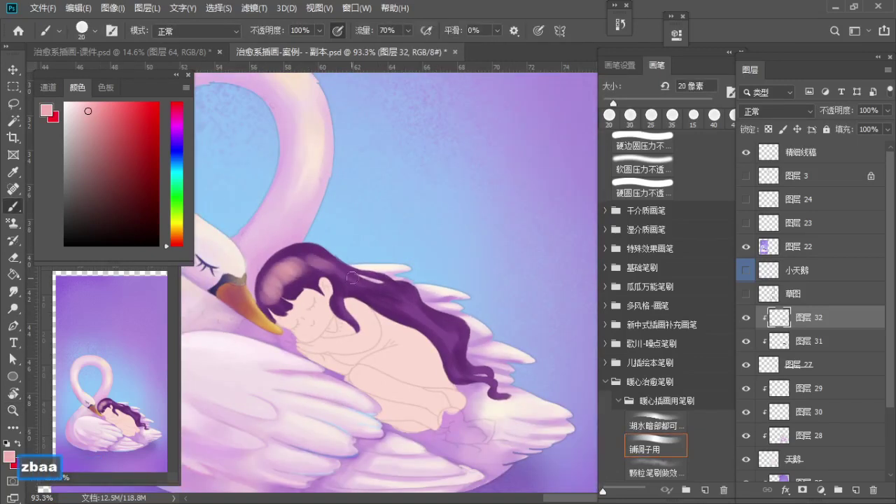
Step: Add a thin pink highlight along the long hair over the back with a 15 px brush
key(a)
drag(387, 292, 417, 310)
key(ctrl+z)
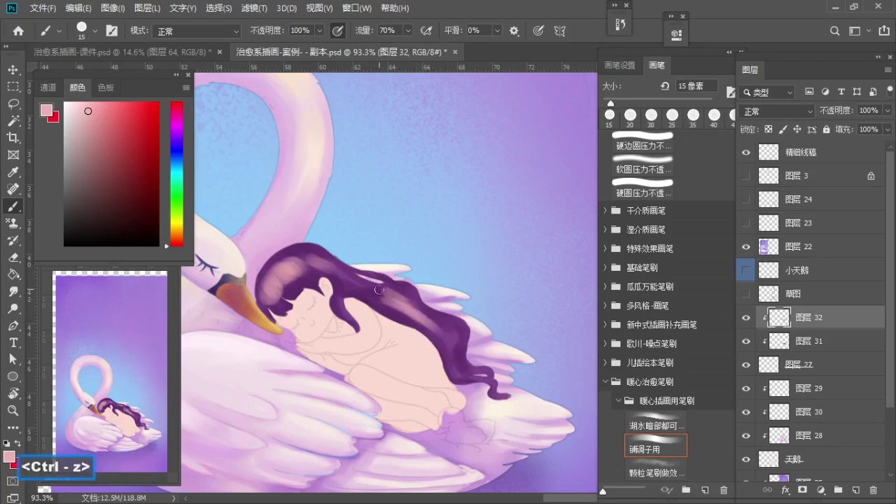
Step: Paint purples sampled from the hair over the front part of the crown highlight, above the beak-side bangs
drag(271, 260, 325, 288)
alt+click(256, 289)
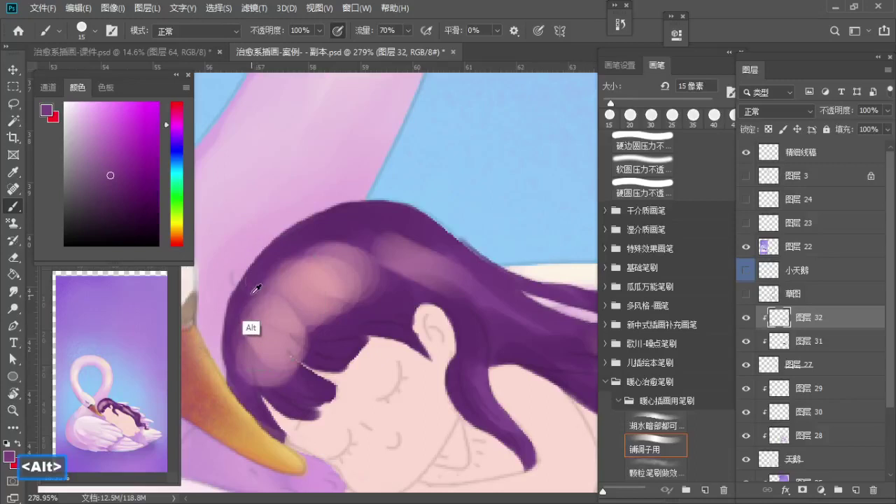
mouse_move(260, 292)
mouse_down()
mouse_move(266, 347)
mouse_move(298, 391)
mouse_move(290, 371)
mouse_move(310, 382)
mouse_move(301, 393)
mouse_move(279, 391)
mouse_up()
key(s)
alt+click(296, 388)
alt+click(309, 378)
key(a)
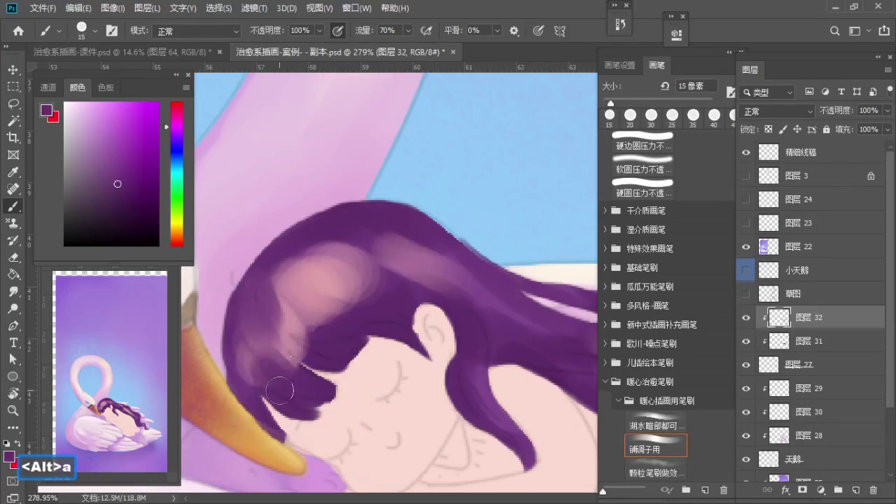
Step: Blend the lower edge of the crown highlight into the bangs with sampled dark purples, using a 15 to 20 px brush
drag(259, 361, 271, 384)
drag(272, 344, 287, 351)
alt+click(331, 325)
mouse_move(308, 311)
mouse_down()
mouse_move(335, 327)
mouse_move(350, 300)
mouse_move(376, 295)
mouse_move(365, 287)
mouse_move(310, 315)
mouse_move(331, 350)
mouse_move(313, 350)
mouse_move(289, 328)
mouse_up()
key(s)
key(s)
alt+click(324, 340)
key(a)
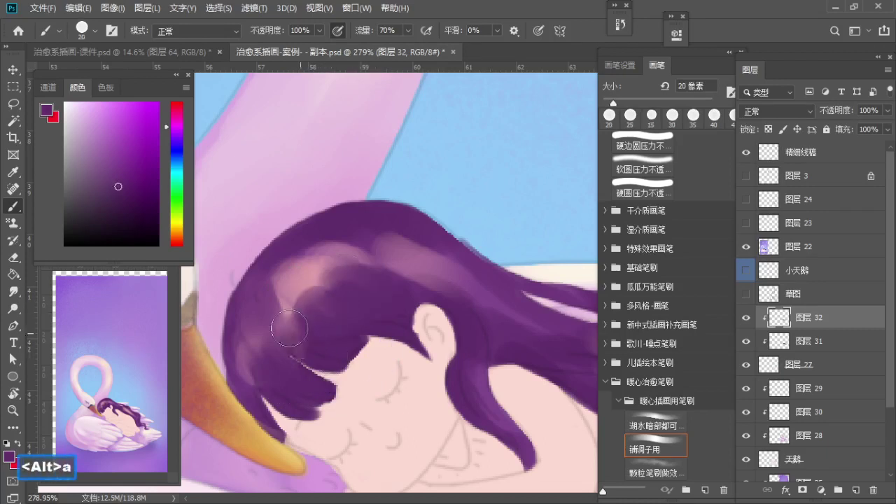
Step: Narrow the pink crown highlight into fine streaks by painting sampled purples over its upper and rear edges
alt+click(291, 253)
drag(303, 259, 281, 268)
alt+click(312, 229)
mouse_move(330, 254)
mouse_down()
mouse_move(325, 242)
mouse_move(343, 263)
mouse_move(346, 297)
mouse_up()
alt+click(324, 276)
alt+click(376, 238)
drag(363, 223, 400, 251)
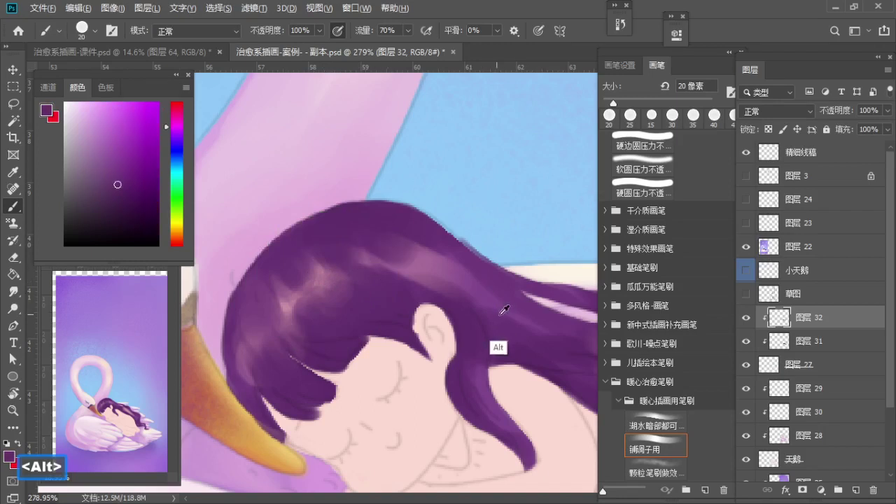
Step: Soften the crown hair behind the pink highlight streaks with purples sampled from the hair, using a 20 px brush
alt+click(500, 314)
drag(500, 314, 479, 305)
key(z)
mouse_move(468, 231)
mouse_down()
mouse_move(425, 283)
mouse_move(453, 270)
mouse_up()
key(b)
alt+click(449, 305)
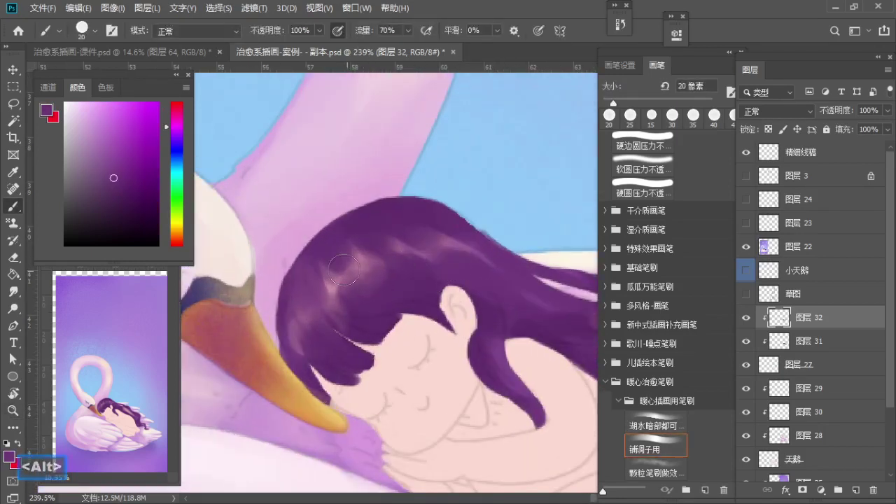
scroll(343, 270, up, 2)
Step: Paint thin dark purple strands on the beak-side bangs with a 4 to 7 px brush and sampled hair colors
alt+click(332, 358)
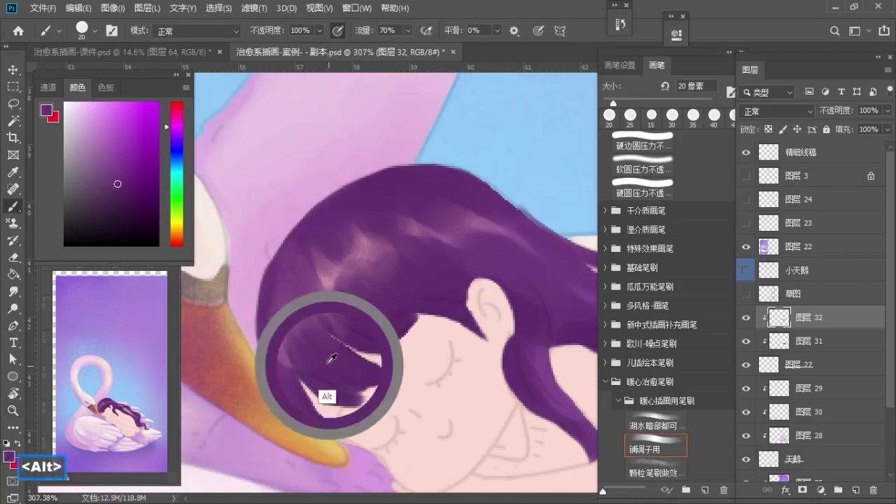
key(bracketleft)
drag(292, 354, 326, 434)
key(ctrl+z)
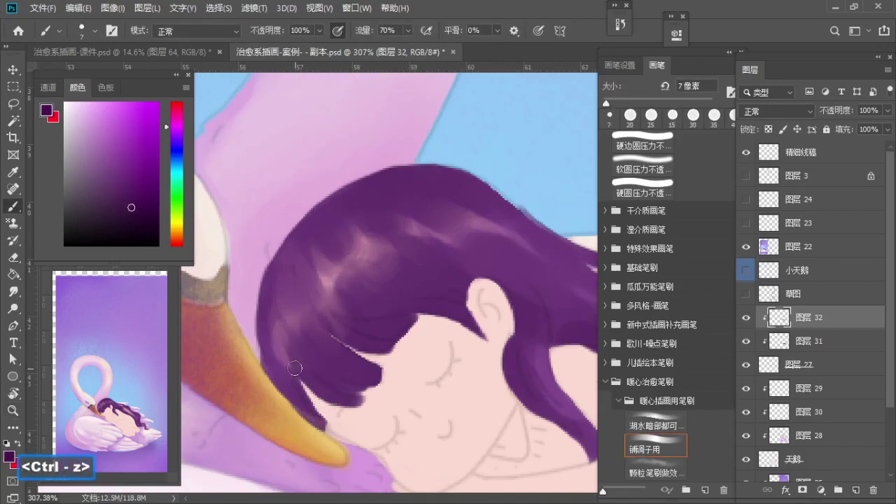
alt+click(304, 397)
key(bracketright)
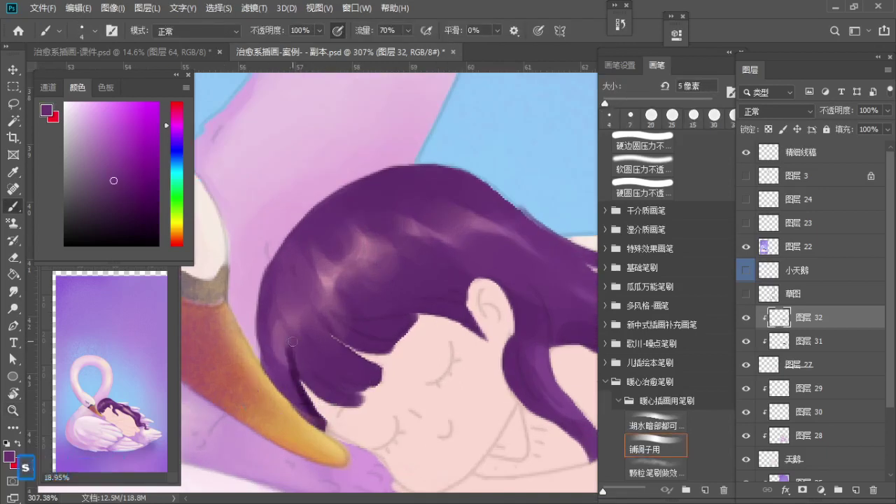
alt+click(310, 396)
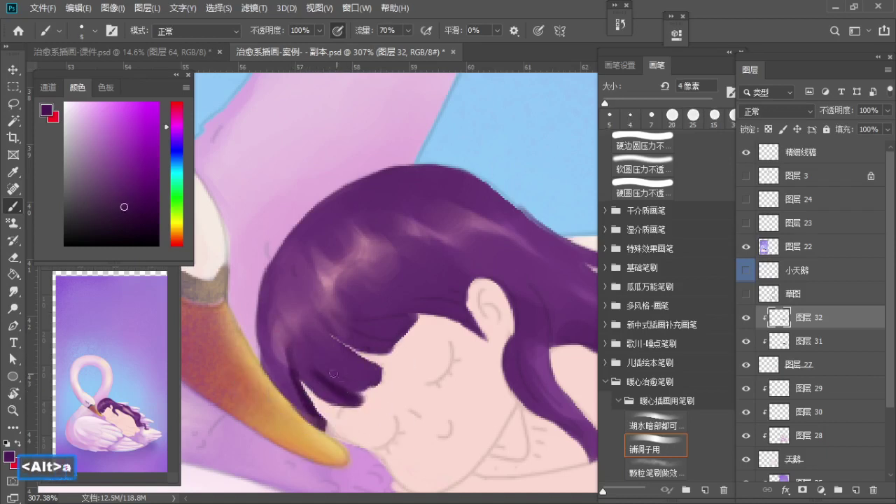
alt+click(336, 360)
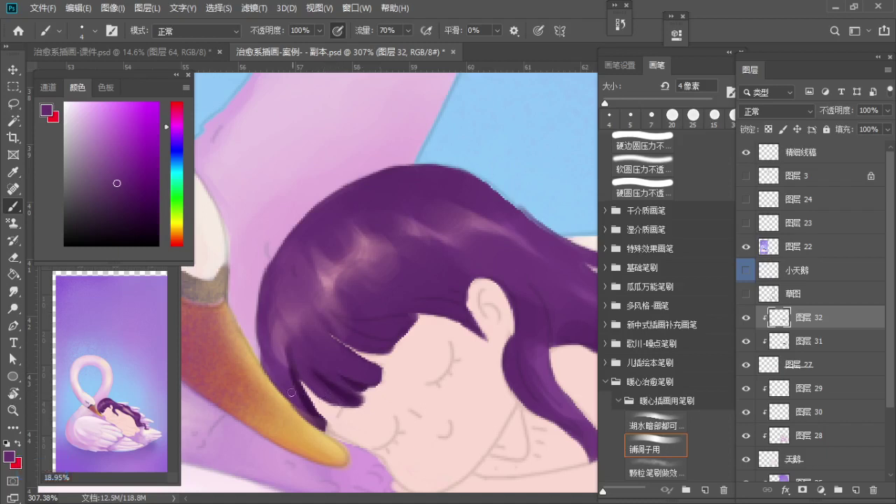
Step: Add thin dark strands along the upper edge of the bangs around the parting with a 4 px brush
key(alt)
key(space)
mouse_move(336, 344)
mouse_down()
mouse_move(309, 367)
mouse_move(292, 341)
mouse_up()
key(])
key(ctrl+z)
drag(350, 376, 293, 341)
key(bracketleft)
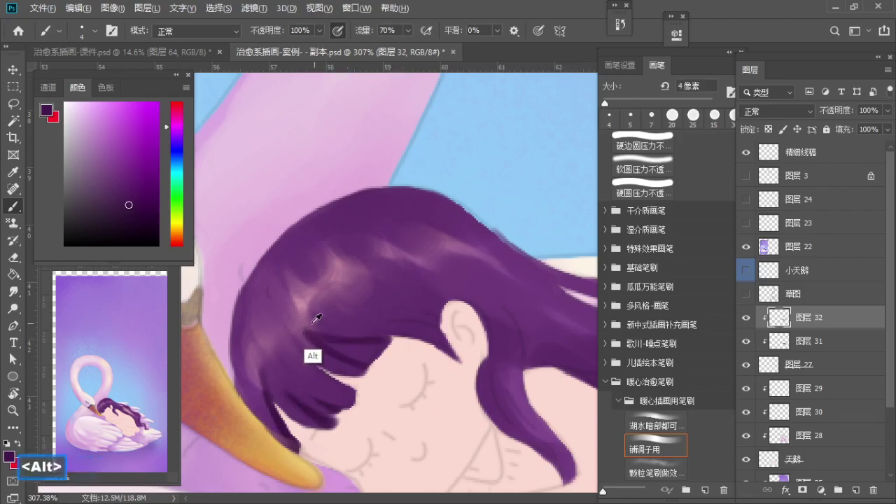
alt+click(314, 316)
key(ctrl+z)
mouse_move(305, 328)
mouse_down()
mouse_move(309, 359)
mouse_move(332, 335)
mouse_up()
alt+click(307, 332)
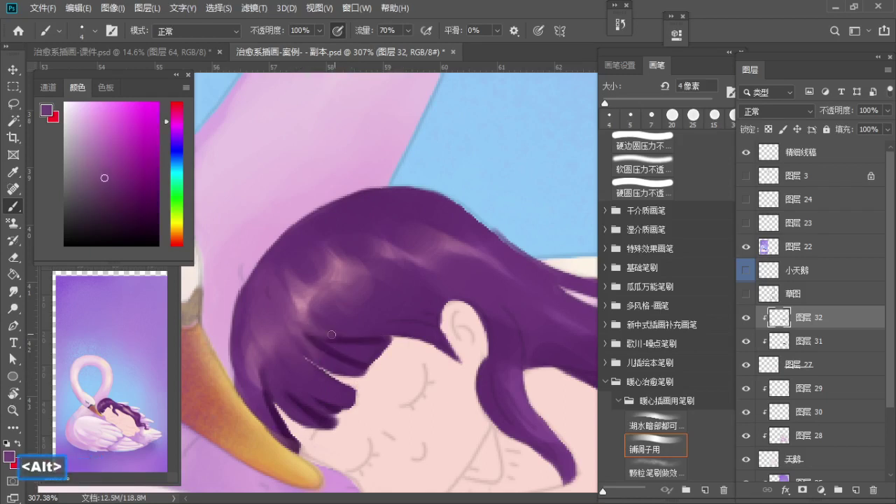
Step: Paint fine dark purple strands at the temple just in front of the ear with a 4 px brush
alt+click(331, 408)
mouse_move(364, 360)
mouse_down()
mouse_move(318, 386)
mouse_move(384, 369)
mouse_up()
key(bracketright)
key(ctrl+z)
key(bracketleft)
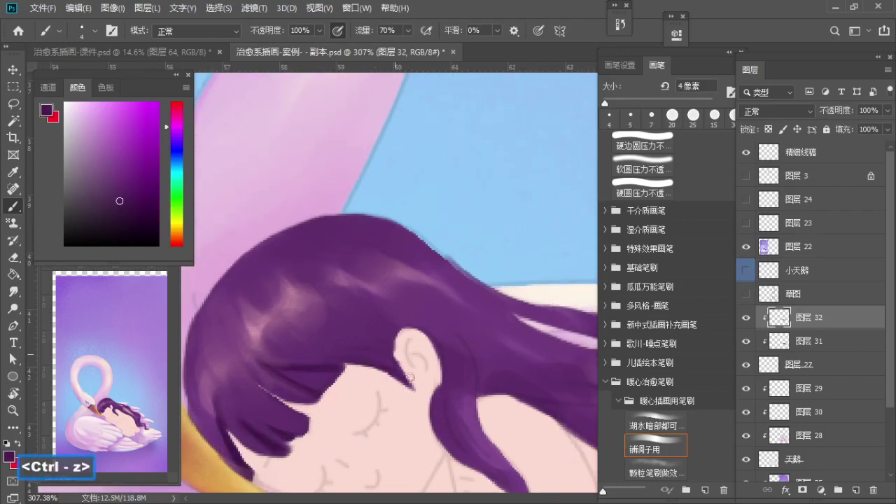
alt+click(366, 318)
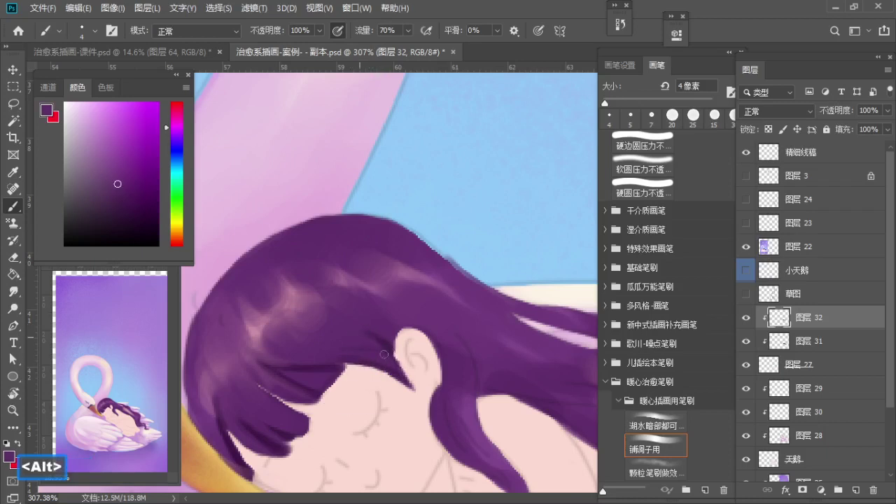
Step: Paint a longer dark strand from below the crown highlight down to the front of the ear with a 6 px brush
alt+click(318, 370)
drag(359, 348, 300, 348)
key(z)
mouse_move(339, 310)
mouse_down()
mouse_move(314, 315)
mouse_move(362, 317)
mouse_move(334, 300)
mouse_move(380, 323)
mouse_move(407, 382)
mouse_up()
key(z)
key(b)
key(ctrl+z)
key(a)
drag(329, 315, 411, 380)
alt+click(338, 306)
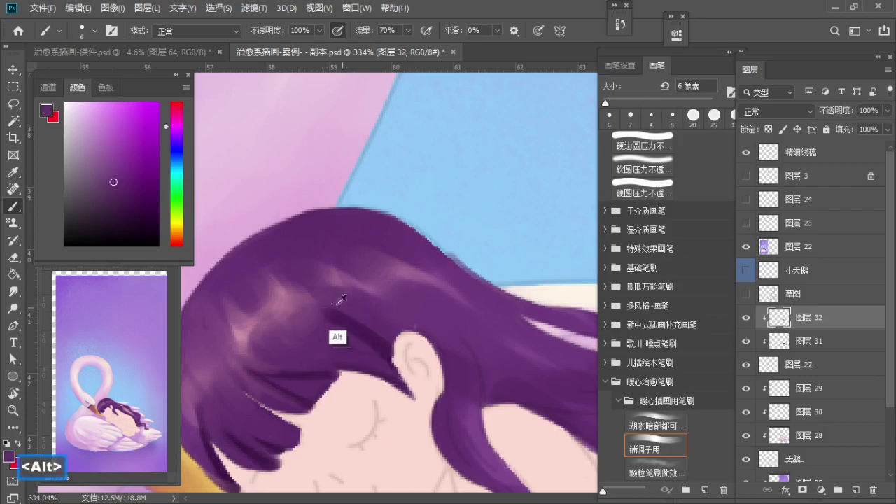
Step: Paint dark purple strands behind the ear and along the sidelock over the shoulder with a 7 px brush
alt+click(385, 343)
key(z)
mouse_move(386, 343)
mouse_down()
mouse_move(363, 343)
mouse_move(314, 273)
mouse_move(350, 290)
mouse_move(349, 321)
mouse_up()
key(z)
key(b)
key(ctrl+z)
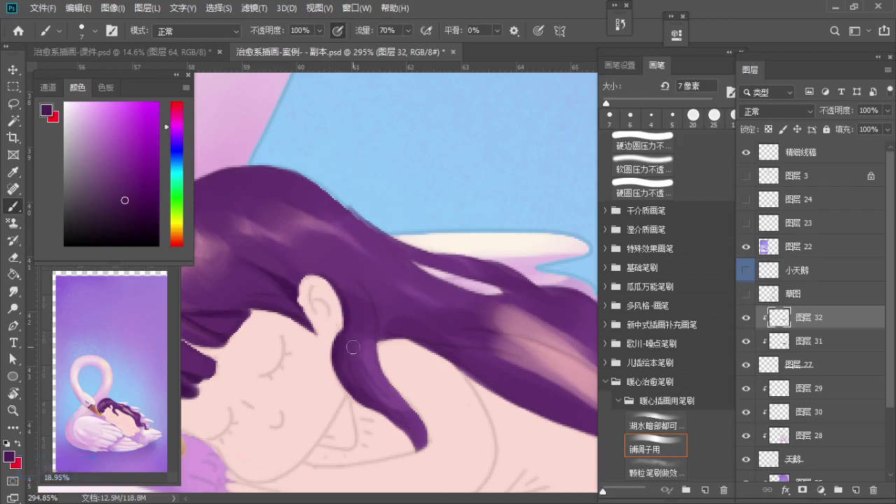
alt+click(343, 316)
drag(357, 279, 385, 340)
key(ctrl+z)
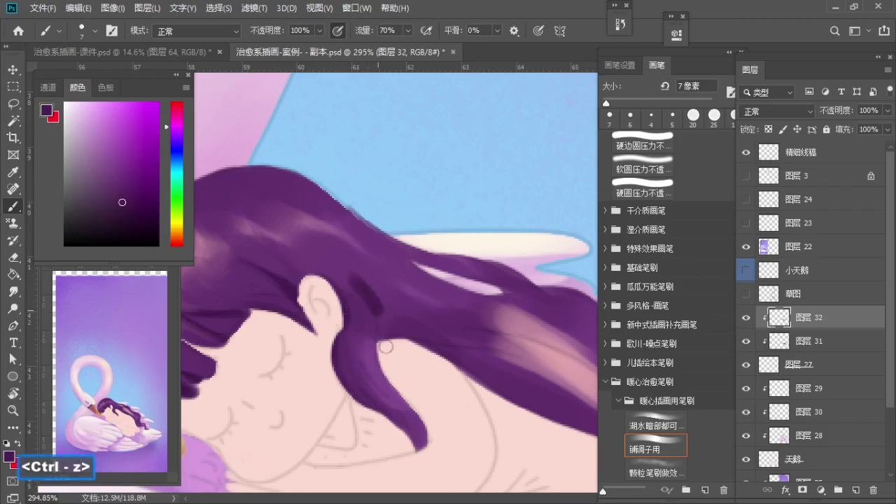
alt+click(367, 286)
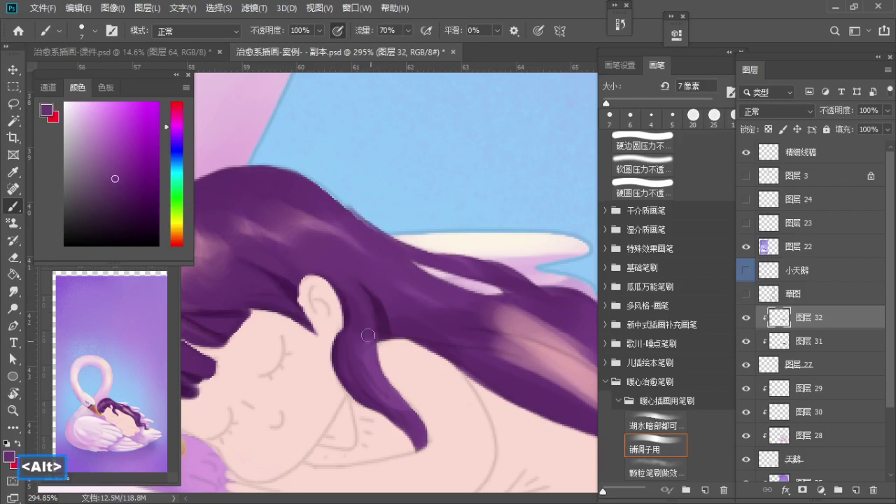
alt+click(388, 321)
Step: Paint a long dark purple strand beneath the pink highlight of the hair over the back with a 6 px brush
key(z)
drag(401, 328, 329, 336)
key(space)
key(z)
drag(340, 337, 386, 338)
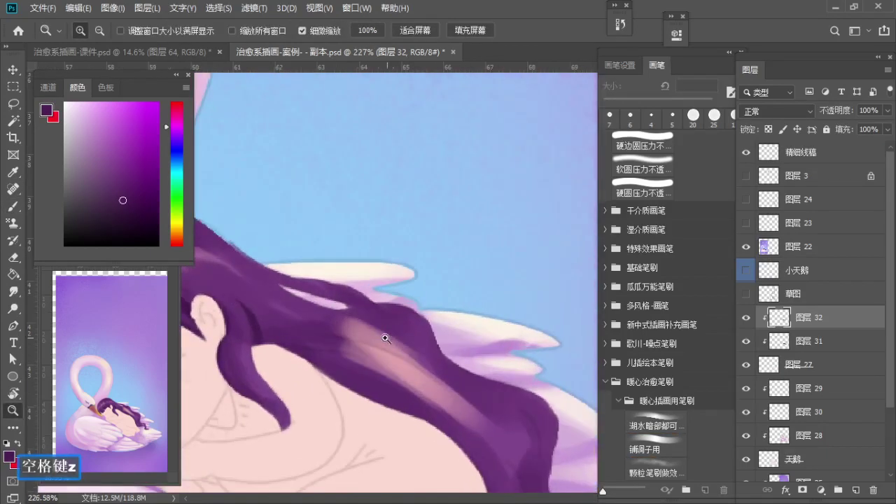
key(b)
key(s)
key(ctrl+z)
mouse_move(310, 354)
mouse_down()
mouse_move(373, 364)
mouse_move(398, 379)
mouse_move(362, 334)
mouse_move(390, 344)
mouse_up()
key(space)
key(s)
key(a)
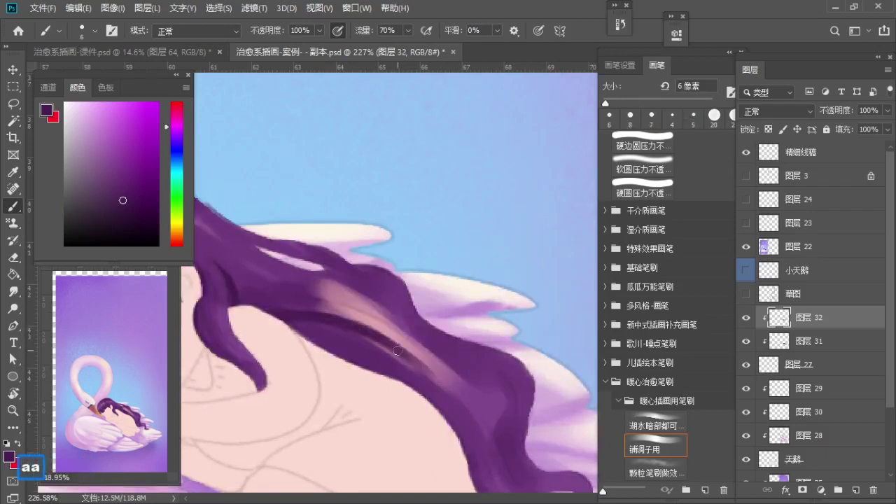
Step: Narrow the pink highlight on the long hair by painting sampled purples over its edges with an 8 to 20 px brush
alt+click(350, 341)
alt+click(390, 343)
drag(386, 342, 429, 367)
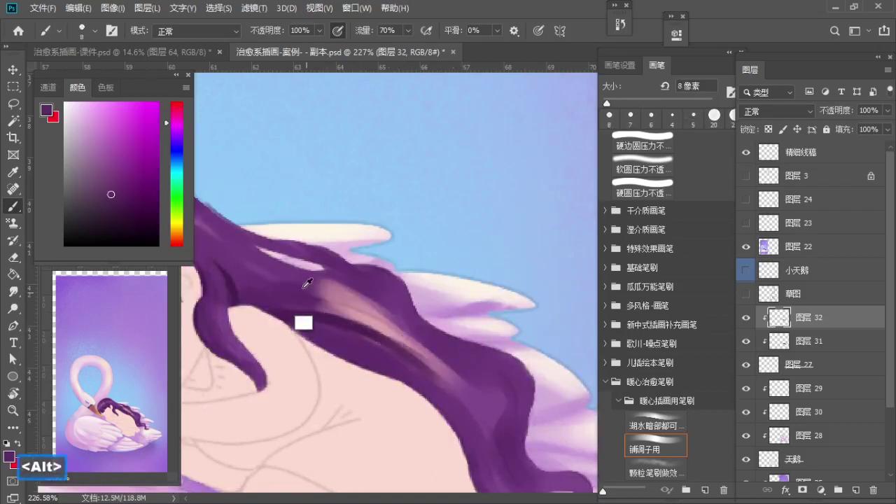
alt+click(303, 284)
key(s)
key(s)
key(s)
drag(316, 281, 392, 316)
key(s)
drag(329, 296, 419, 341)
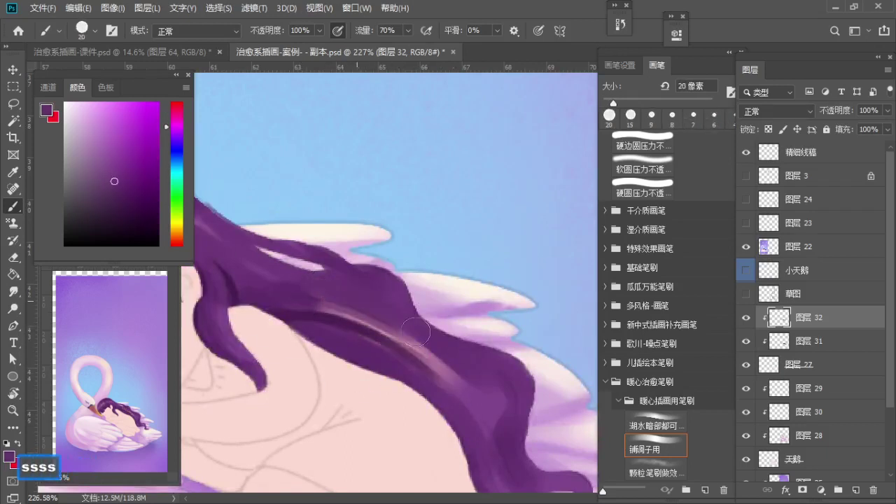
drag(371, 322, 441, 361)
Step: Refine the narrowed highlight streak with mauve sampled from it, using an 8 px brush
key(a)
key(a)
alt+click(345, 311)
alt+click(347, 312)
key(bracketleft)
key(bracketleft)
key(bracketleft)
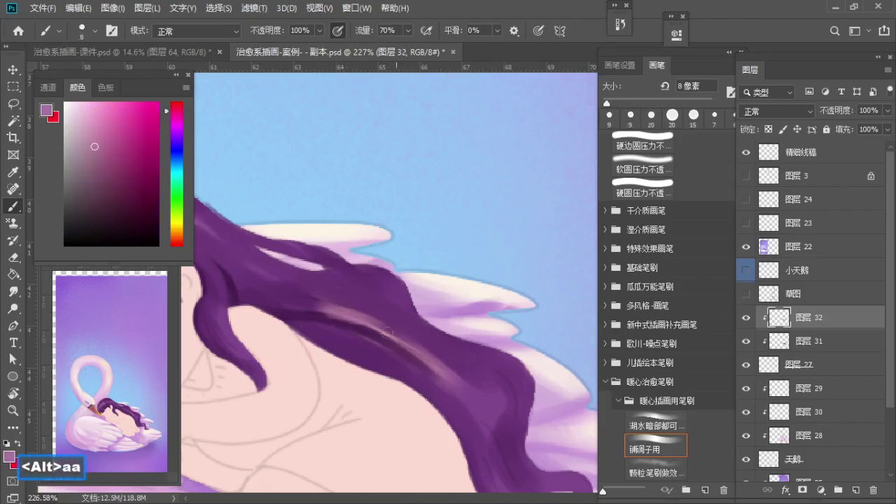
alt+click(328, 314)
mouse_move(368, 332)
mouse_down()
mouse_move(308, 315)
mouse_move(375, 350)
mouse_up()
Step: Paint dark strands from the rear of the crown toward the gap in the upper hair with a 7 px brush
key(z)
key(z)
key(b)
key(s)
mouse_move(341, 303)
mouse_down()
mouse_move(364, 305)
mouse_move(371, 319)
mouse_up()
key(ctrl+z)
key(a)
drag(313, 284, 375, 312)
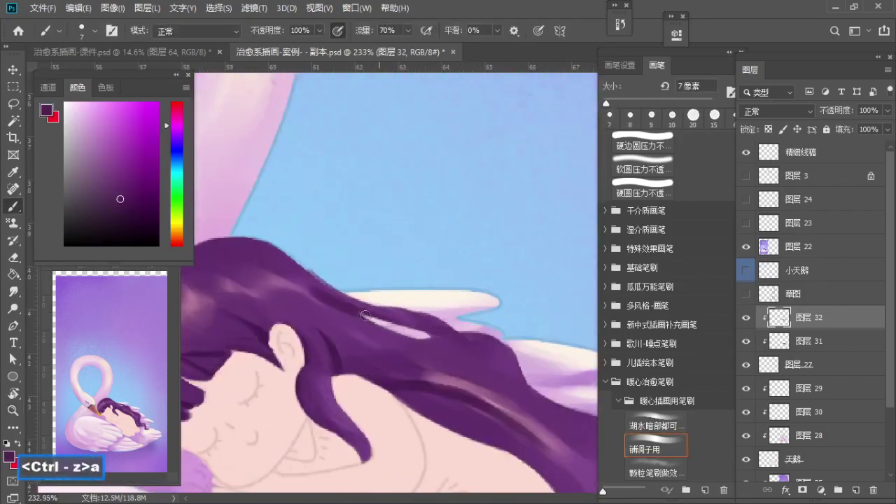
alt+click(336, 294)
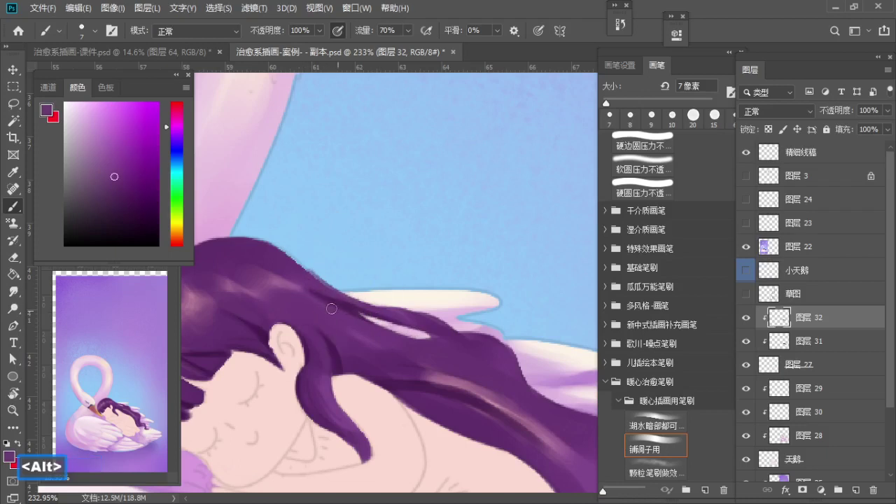
Step: Paint a dark purple strand along the outer bend of the long hair beside the wing with an 8 px brush
alt+click(348, 307)
key(z)
drag(342, 296, 319, 302)
drag(336, 328, 265, 299)
key(z)
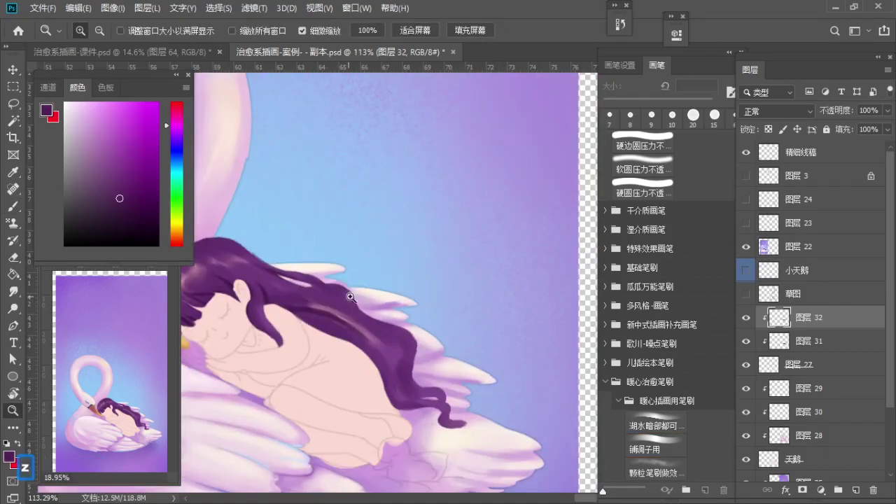
mouse_move(349, 296)
mouse_down()
mouse_move(414, 329)
mouse_move(369, 271)
mouse_move(344, 264)
mouse_move(388, 295)
mouse_up()
key(z)
key(b)
key(s)
key(s)
key(ctrl+z)
key(a)
drag(419, 322, 418, 338)
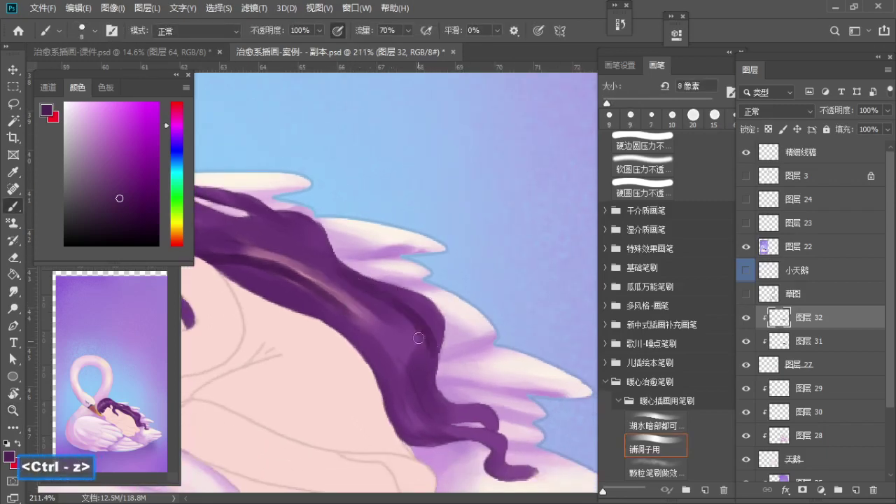
key(ctrl+z)
drag(382, 291, 423, 362)
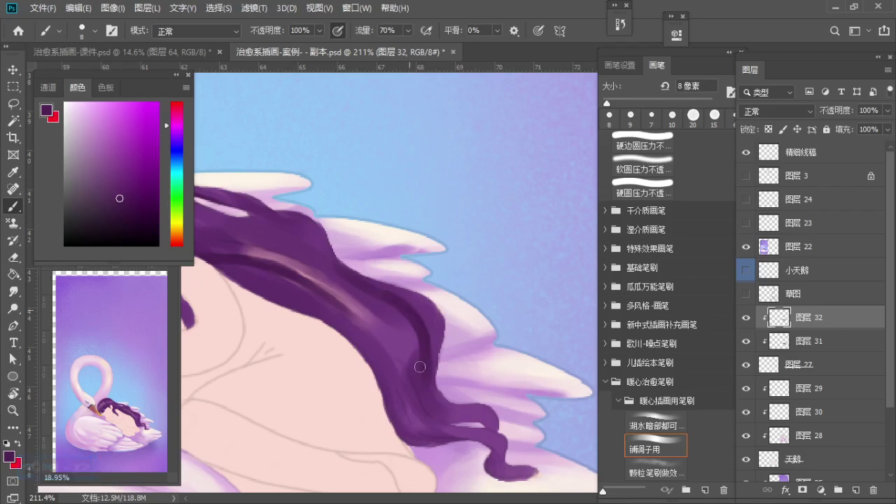
Step: Blend the outer dark strand with sampled purples and add a thinner inner strand beside it with a 6 px brush
alt+click(421, 398)
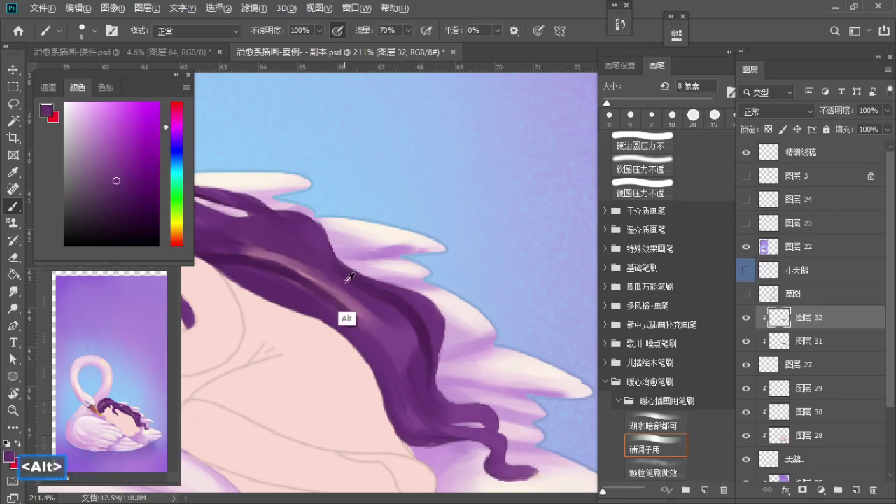
alt+click(397, 303)
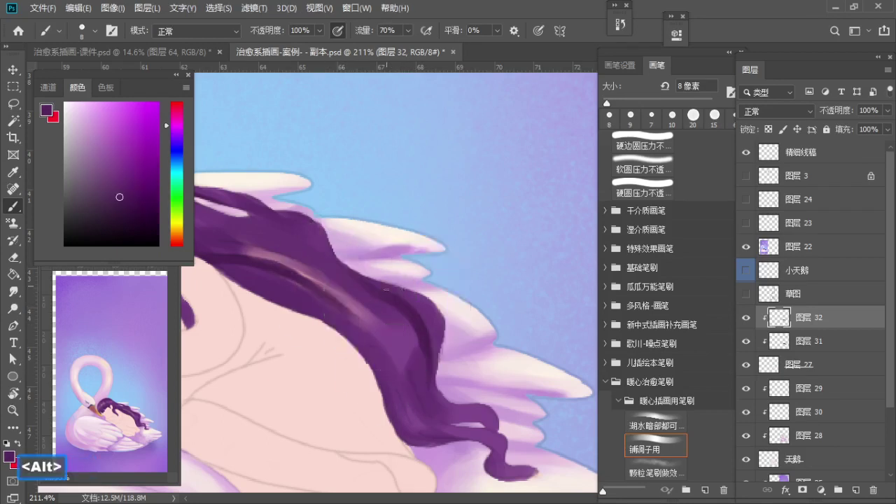
drag(431, 366, 400, 289)
key(bracketleft)
key(bracketleft)
mouse_move(350, 264)
mouse_down()
mouse_move(388, 328)
mouse_move(384, 321)
mouse_up()
key(ctrl+z)
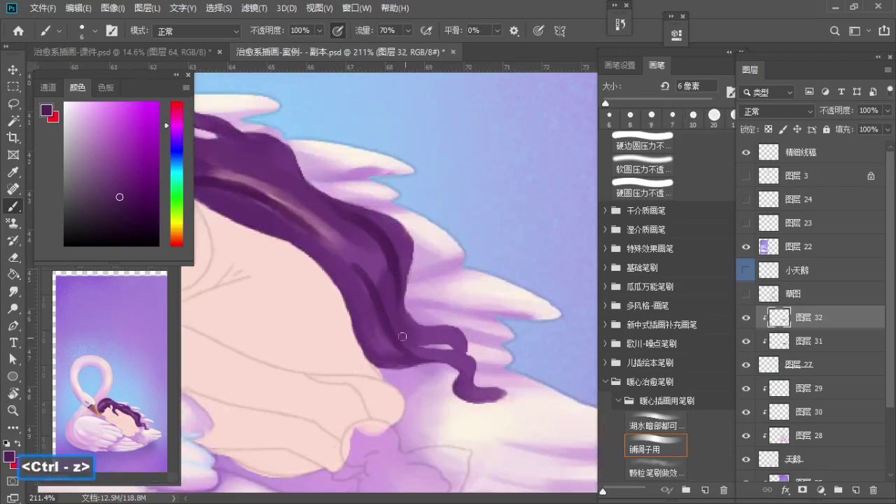
key(ctrl+z)
Step: Extend dark strands into the wavy hair ends with a 6 px brush, blending them with purples sampled from the hair
alt+click(365, 255)
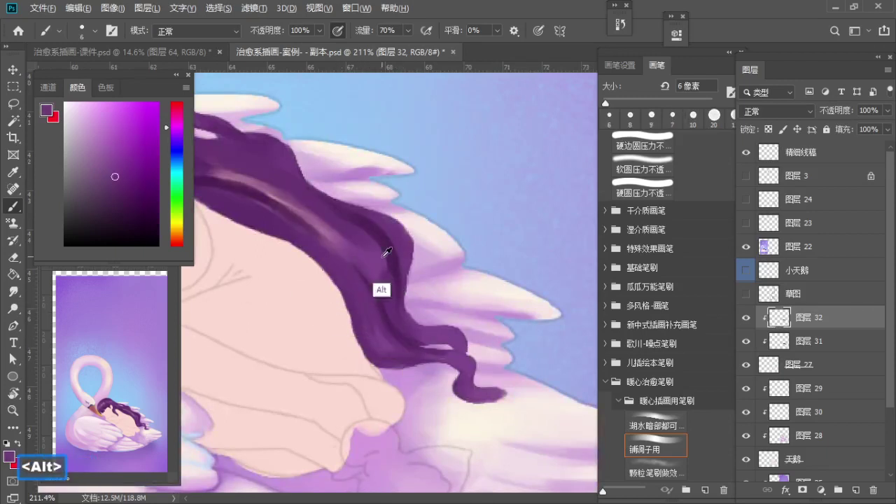
alt+click(385, 253)
alt+click(388, 257)
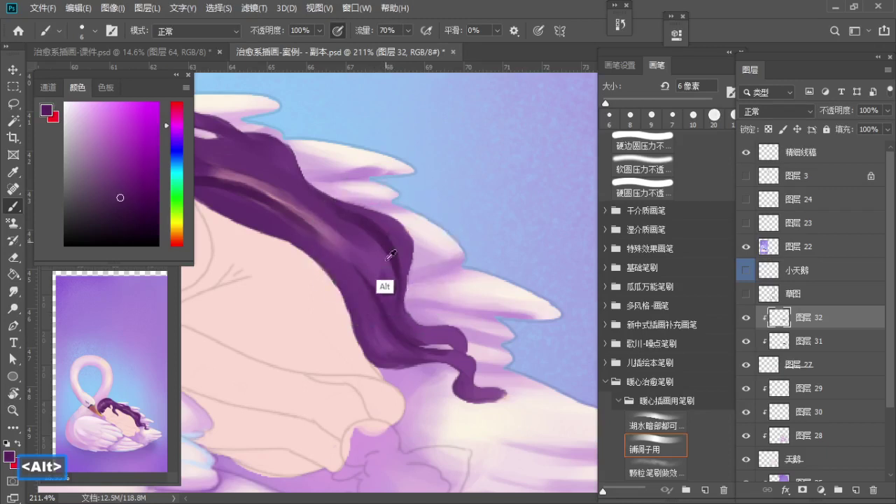
drag(369, 314, 434, 371)
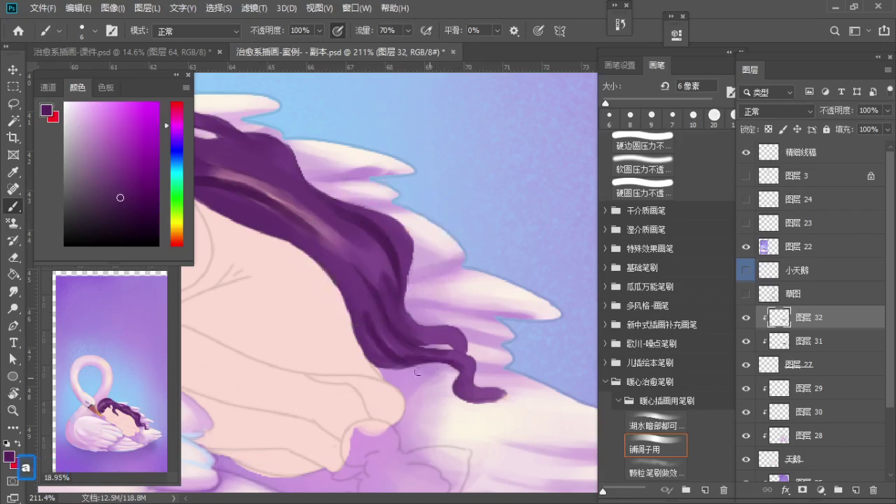
alt+click(370, 303)
alt+click(453, 351)
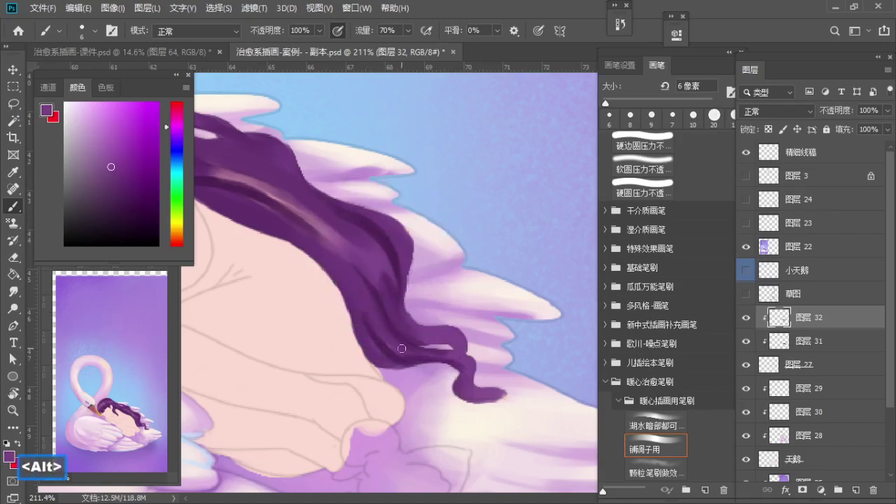
Step: Hide the 精细线稿 line-art layer to check the painted hair without the sketch lines
key(z)
key(space)
drag(419, 291, 371, 282)
key(z)
key(b)
click(746, 152)
key(z)
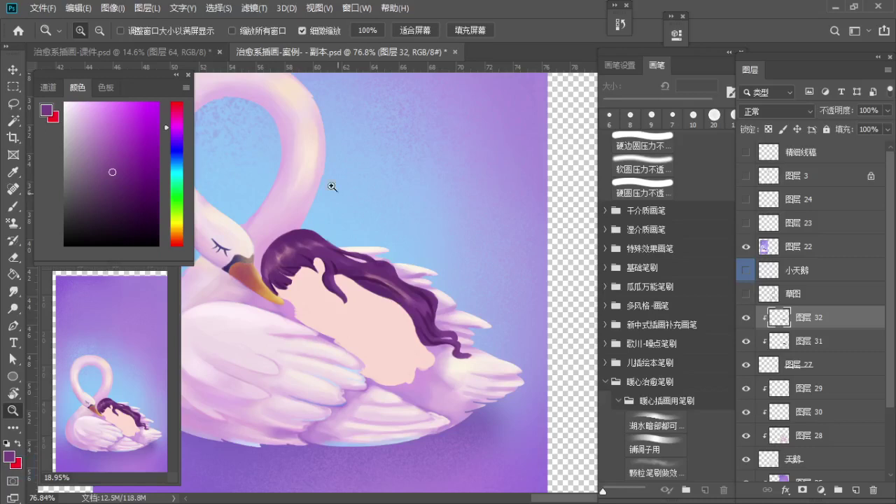
Step: Add a soft light pink highlight to the beak-side hair above the bangs with a 20 px brush
mouse_move(273, 238)
mouse_down()
mouse_move(336, 266)
mouse_move(294, 282)
mouse_up()
key(b)
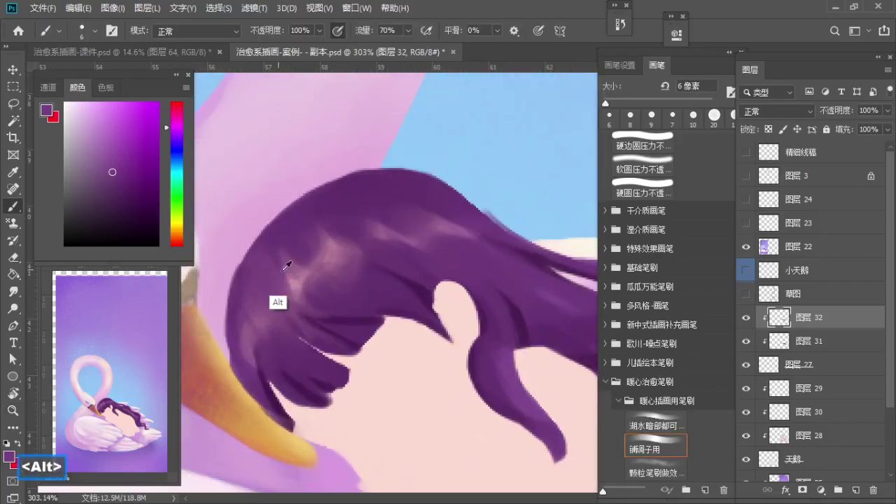
alt+click(295, 278)
key(s)
key(s)
key(s)
key(s)
key(s)
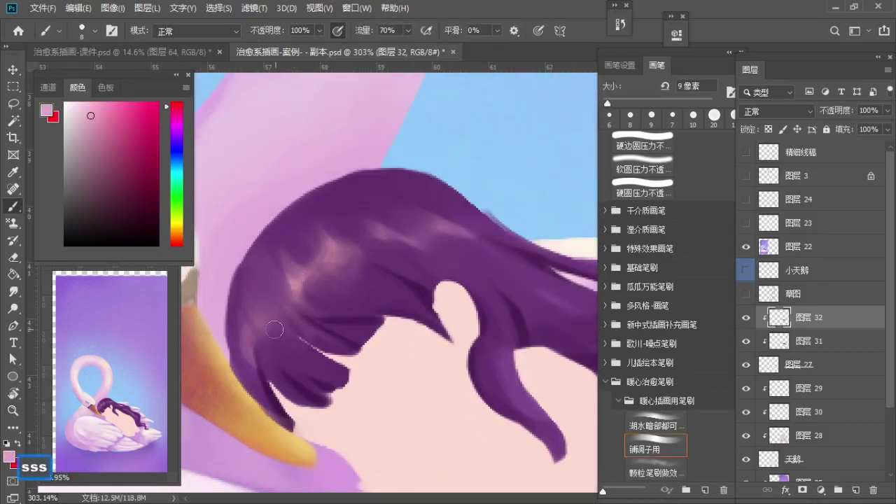
drag(257, 301, 269, 355)
key(ctrl+z)
key(s)
drag(256, 303, 259, 325)
key(bracketleft)
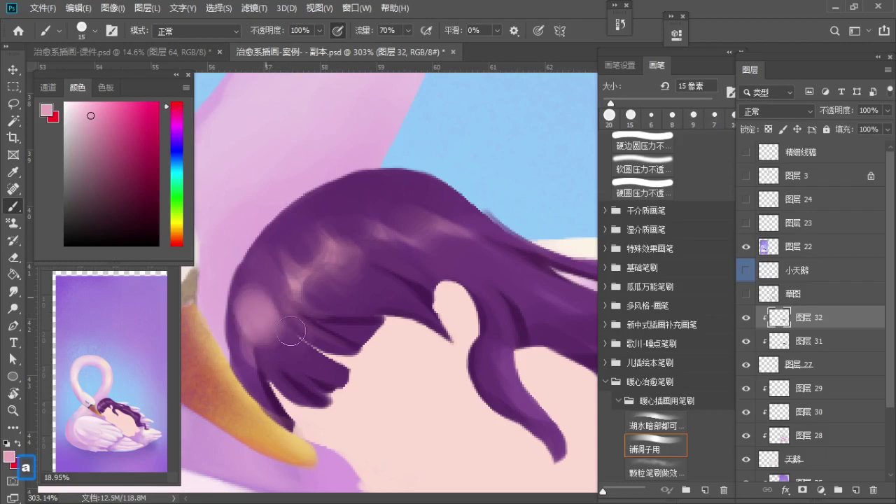
Step: Blend the beak-side pink highlight into the surrounding hair with sampled purples, reducing the brush to 10 px
alt+click(283, 368)
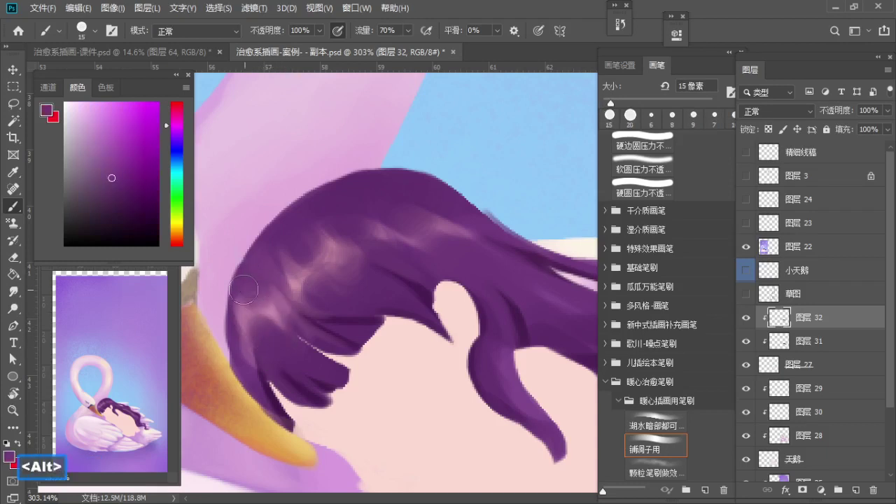
alt+click(275, 311)
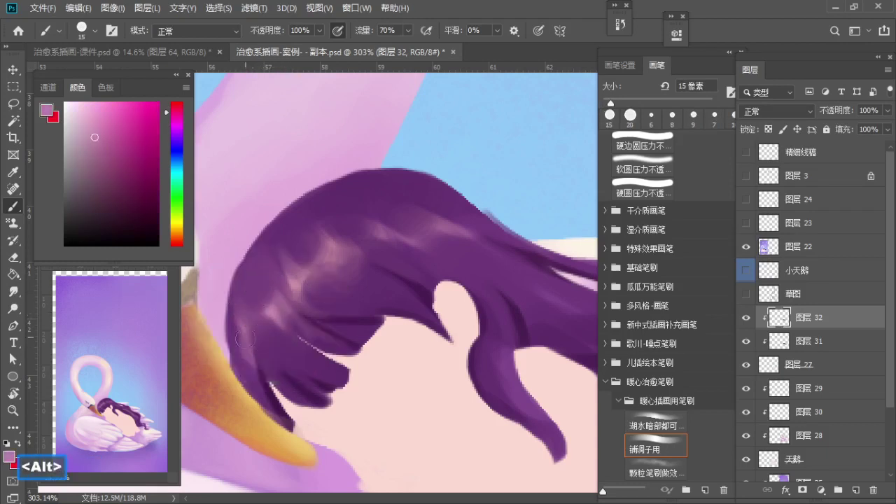
key(bracketleft)
key(ctrl+z)
drag(244, 332, 249, 381)
alt+click(258, 389)
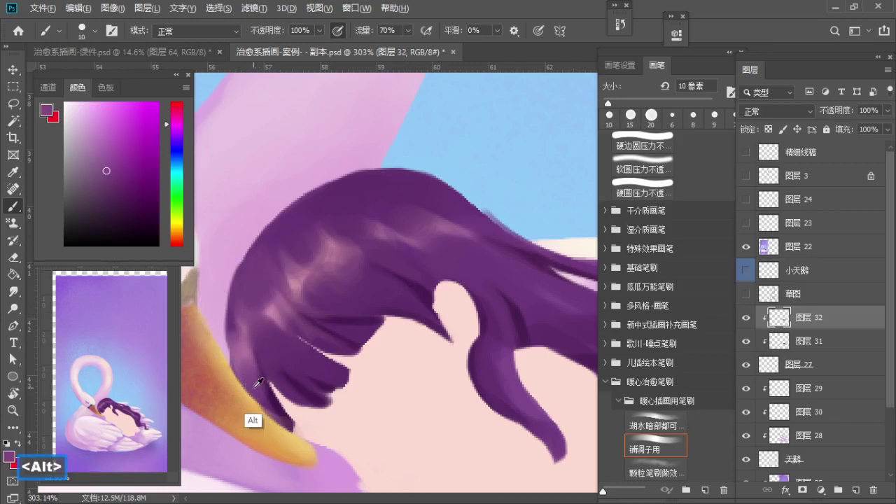
key(ctrl+z)
alt+click(259, 392)
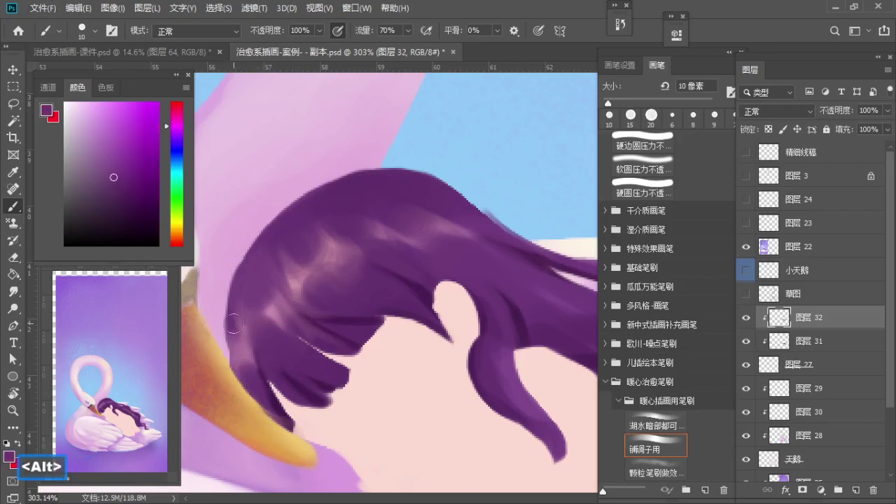
Step: Soften the outer edge of the beak-side highlight with purples sampled from the nearby hair, using the 10 px brush
key(z)
mouse_move(233, 324)
mouse_down()
mouse_move(240, 342)
mouse_move(210, 292)
mouse_move(253, 308)
mouse_move(260, 380)
mouse_move(238, 338)
mouse_up()
key(space)
key(z)
key(b)
alt+click(251, 371)
alt+click(287, 322)
alt+click(266, 386)
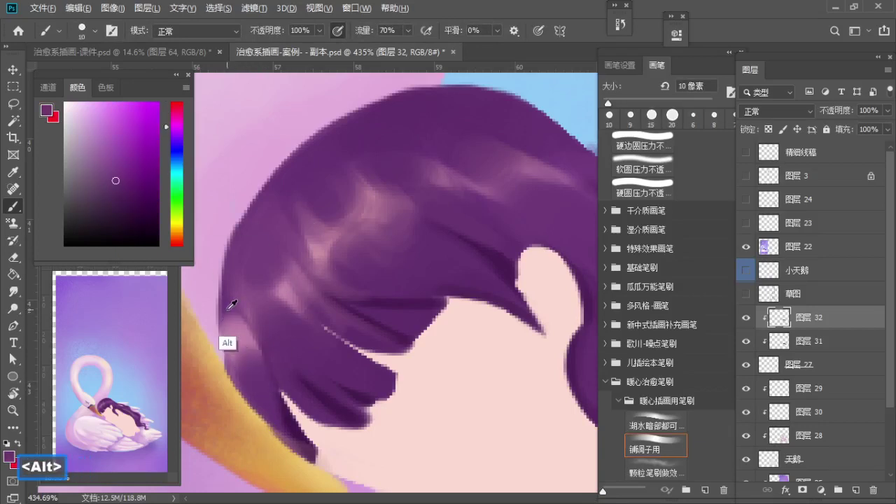
mouse_move(227, 301)
mouse_down()
mouse_move(238, 339)
mouse_move(214, 308)
mouse_move(194, 308)
mouse_up()
Step: Paint a thin light pink highlight strand down the outermost bang beside the beak with a 6 px brush
key(z)
key(space)
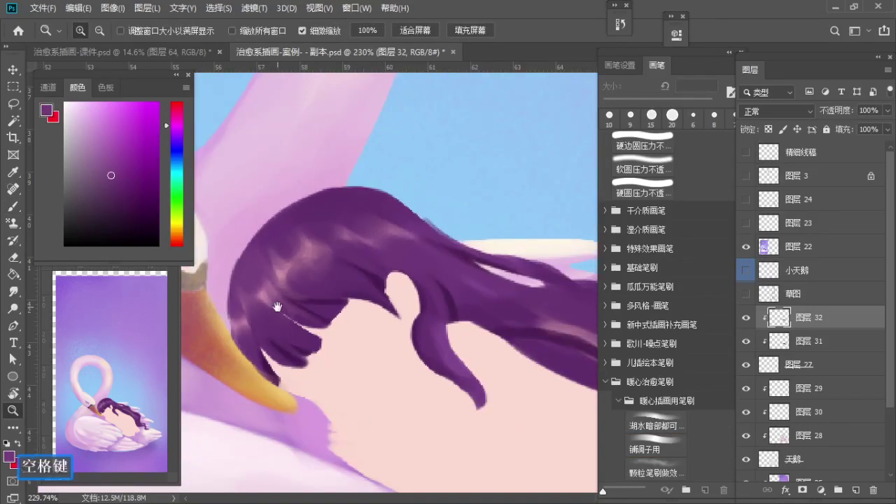
key(z)
mouse_move(275, 306)
mouse_down()
mouse_move(264, 253)
mouse_move(299, 253)
mouse_up()
key(space)
drag(268, 283, 376, 279)
key(b)
alt+click(331, 266)
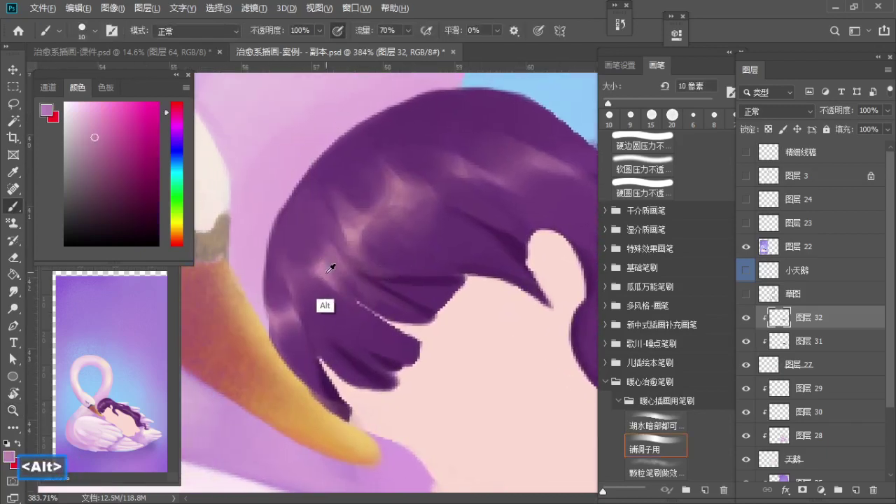
key(a)
key(a)
drag(321, 338, 347, 379)
key(ctrl+z)
key(a)
key(a)
mouse_move(302, 358)
mouse_down()
mouse_move(350, 419)
mouse_move(306, 360)
mouse_up()
Step: Blend the outer bang's highlight strand toward its tip with sampled hair tones and a 5 px brush
alt+click(297, 339)
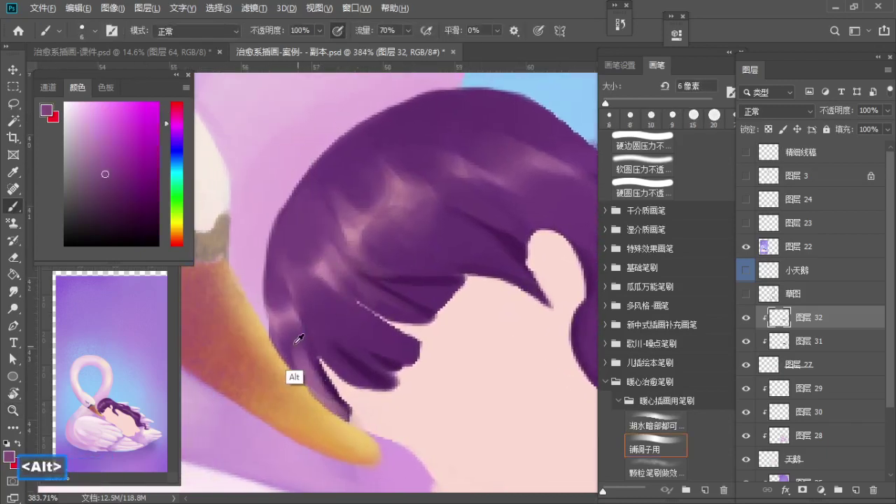
alt+click(296, 334)
key(a)
alt+click(336, 403)
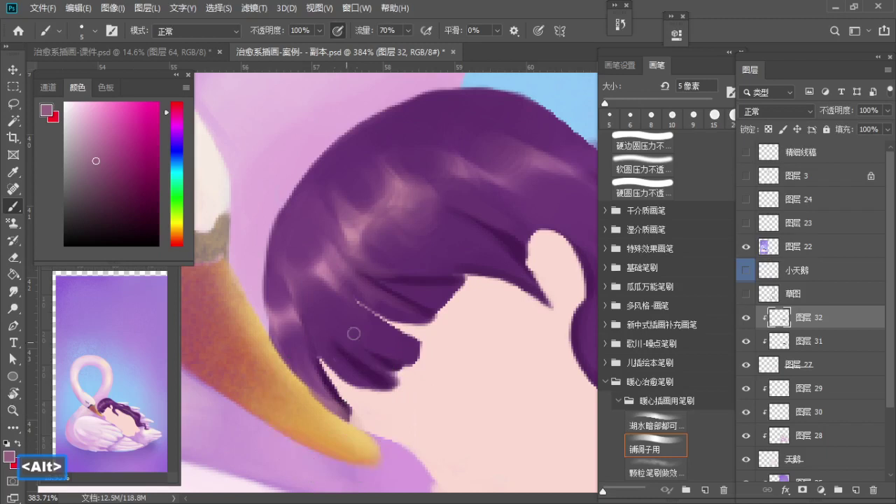
Step: Add fine highlight strands within the bangs with a 4 to 5 px brush, using purples and pinks sampled from the hair
key(bracketleft)
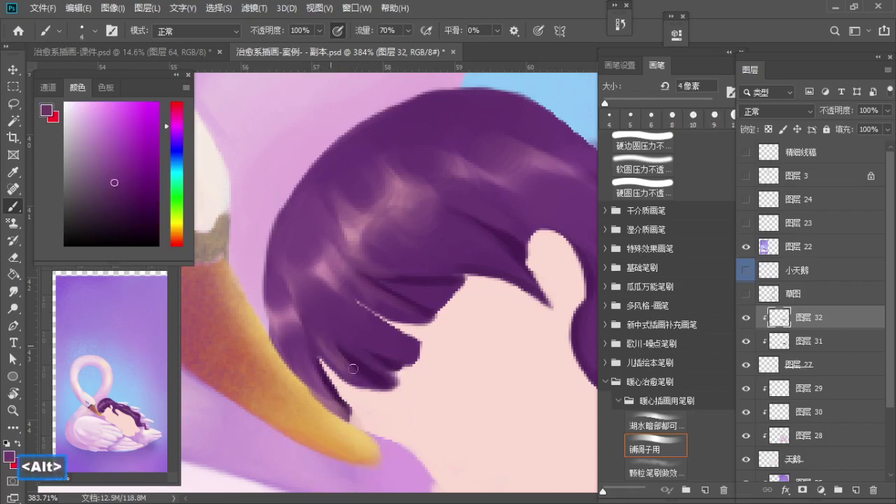
alt+click(320, 267)
key(s)
mouse_move(360, 324)
mouse_down()
mouse_move(404, 350)
mouse_move(348, 318)
mouse_move(389, 351)
mouse_move(327, 378)
mouse_up()
alt+click(337, 308)
alt+click(297, 298)
alt+click(288, 282)
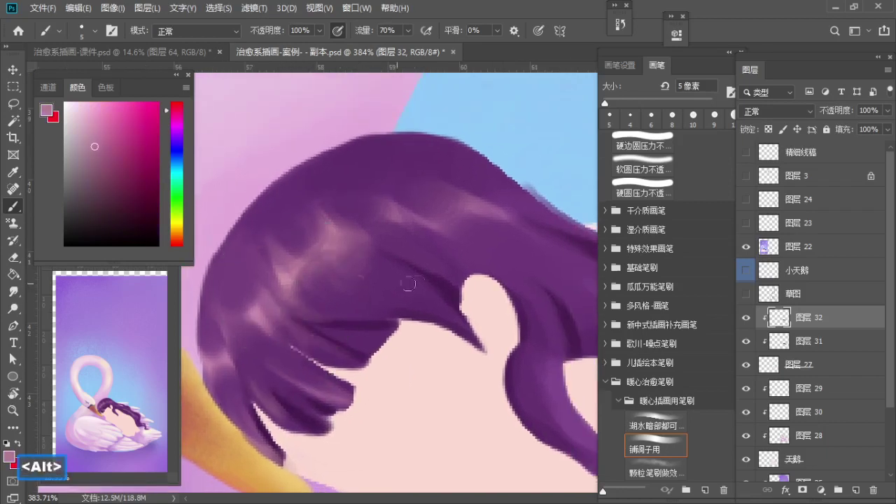
Step: Paint a soft pink highlight on the hair just above the ear with a 7 px brush and blend it with sampled purples
key(s)
key(s)
drag(378, 288, 462, 323)
alt+click(382, 269)
alt+click(371, 295)
drag(374, 296, 407, 307)
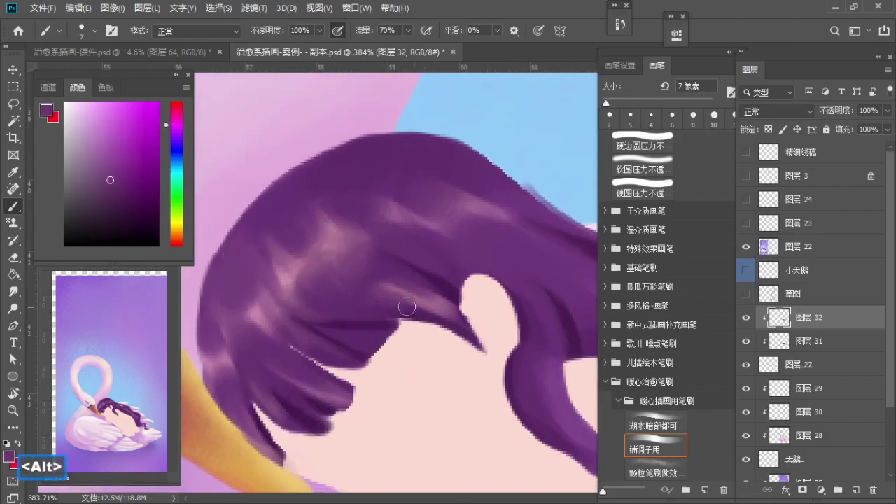
alt+click(438, 303)
Step: Shade the crown of the head with sampled dark purple and a 15 px brush, blending it with nearby hair tones
key(z)
drag(477, 336, 396, 299)
alt+click(395, 341)
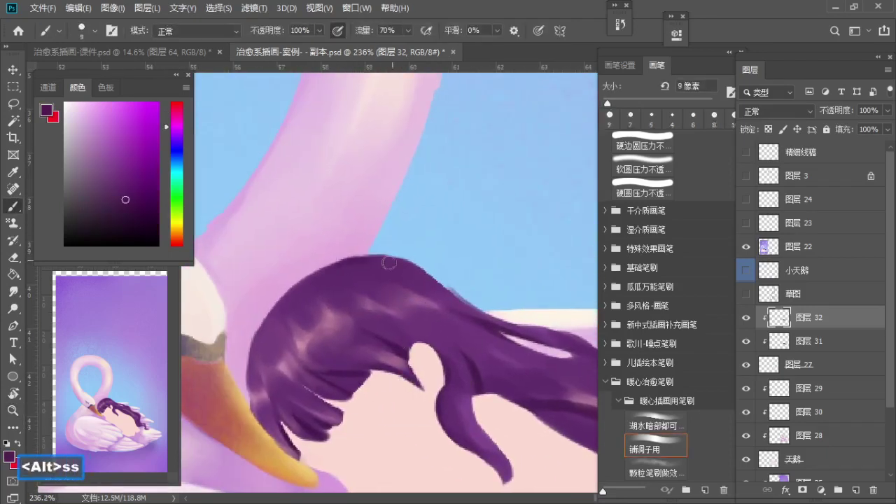
key(bracketright)
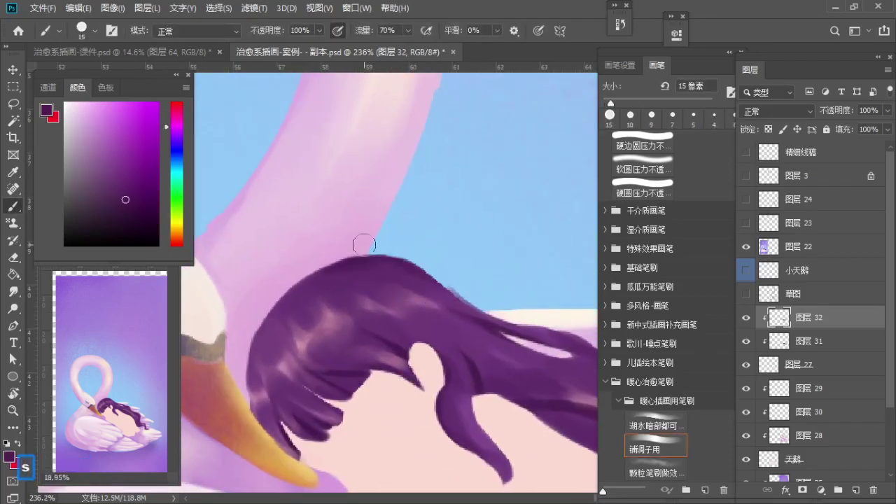
alt+click(352, 280)
drag(455, 310, 329, 260)
alt+click(333, 265)
key(a)
key(a)
alt+click(308, 258)
key(a)
Step: Paint thin dark purple strands from the crown into the flowing hair behind the ear with a 6 px brush, undoing stray strokes
key(z)
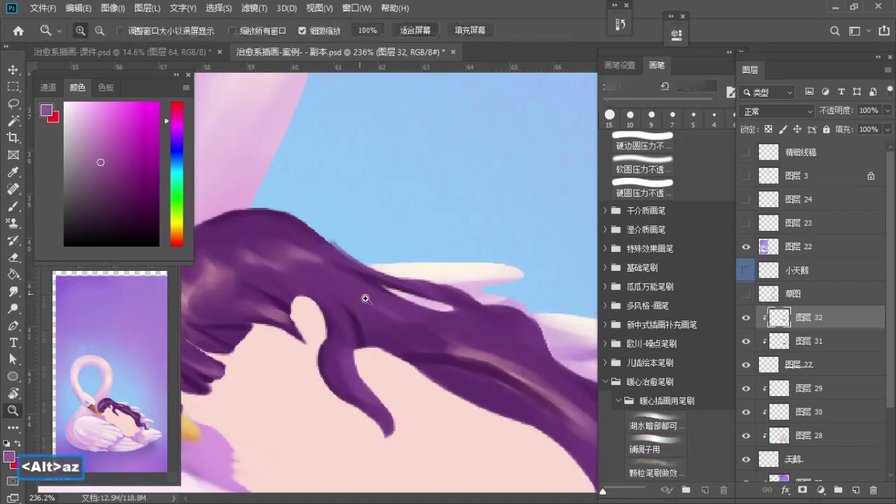
drag(365, 298, 413, 312)
mouse_move(372, 297)
mouse_down()
mouse_move(381, 298)
mouse_move(326, 306)
mouse_move(330, 327)
mouse_up()
key(z)
key(z)
drag(379, 315, 399, 317)
key(b)
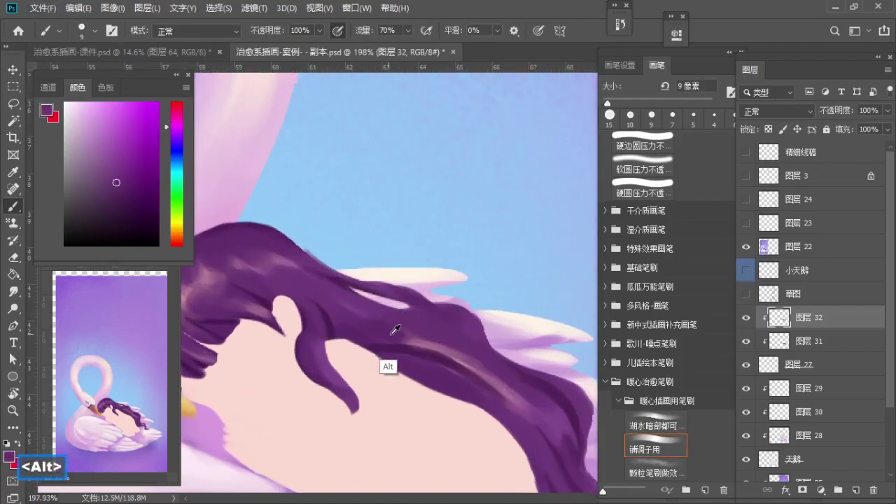
alt+click(406, 348)
drag(263, 256, 319, 277)
key(ctrl+z)
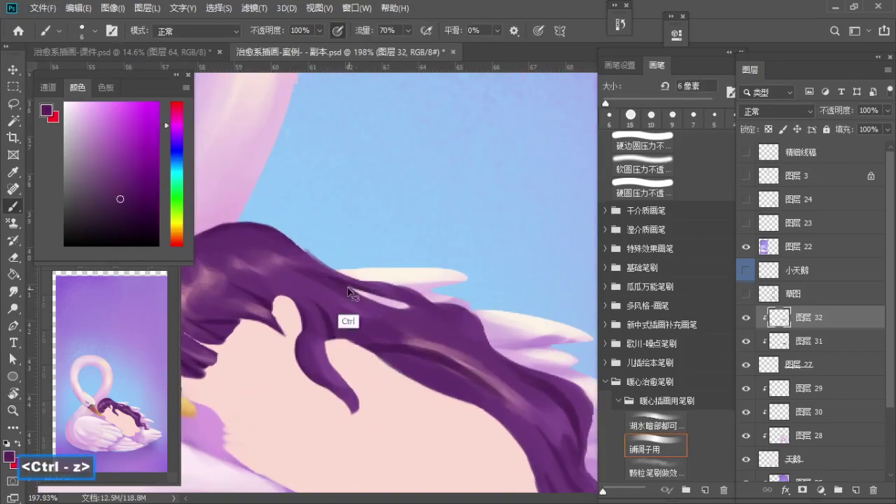
key(ctrl)
key(ctrl+z)
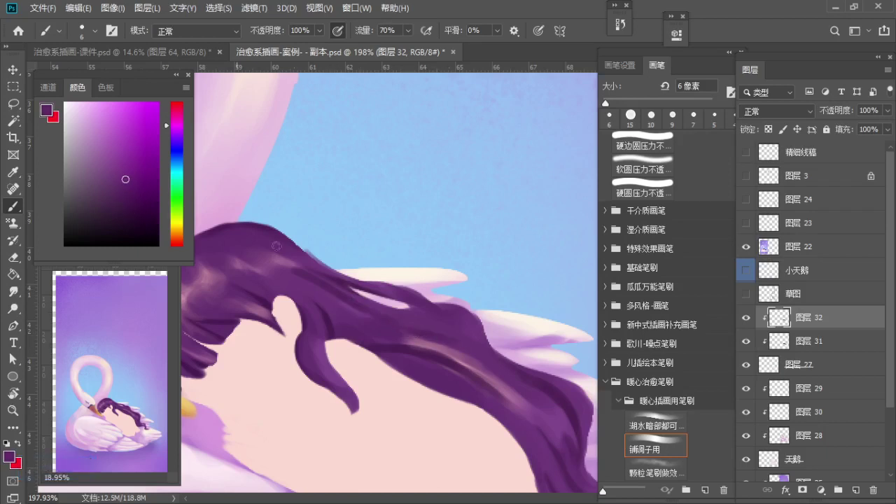
key(ctrl+z)
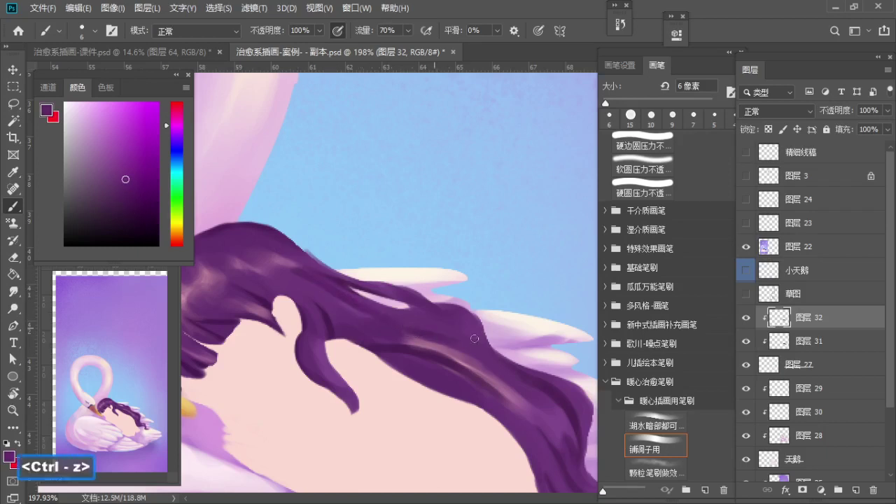
Step: Soften the dark strands behind the ear with sampled mid purples and the 6 px brush
key(alt)
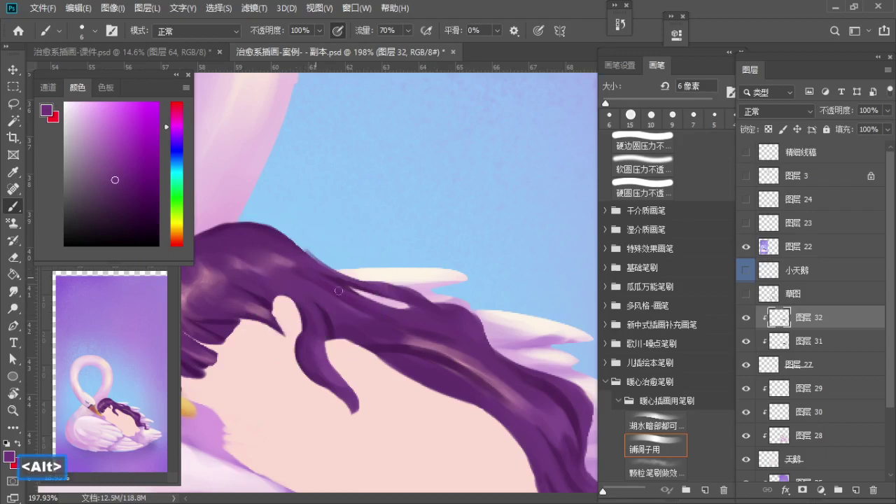
key(ctrl+z)
key(z)
mouse_move(399, 323)
mouse_down()
mouse_move(302, 301)
mouse_move(359, 300)
mouse_up()
key(b)
alt+click(301, 290)
key(z)
key(b)
key(ctrl+z)
key(b)
alt+click(299, 291)
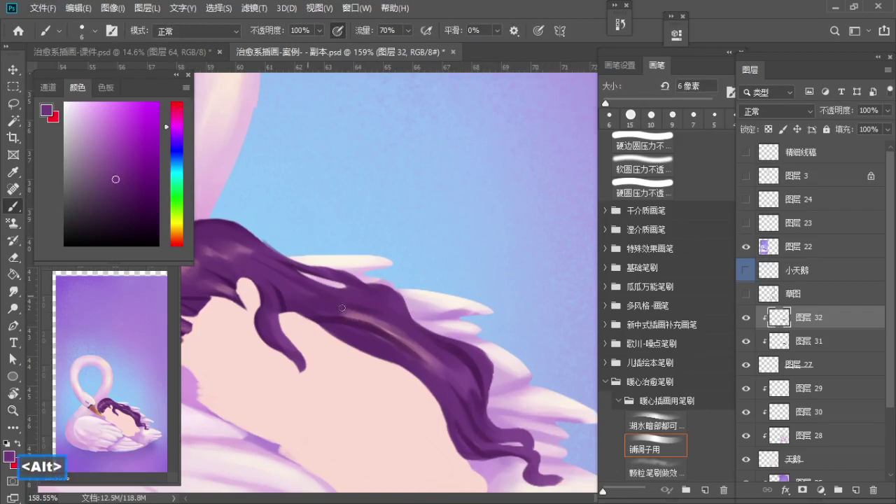
Step: Draw dark strands along the middle of the flowing hair with sampled deep purple, undoing unwanted strokes
alt+click(360, 308)
key(ctrl+z)
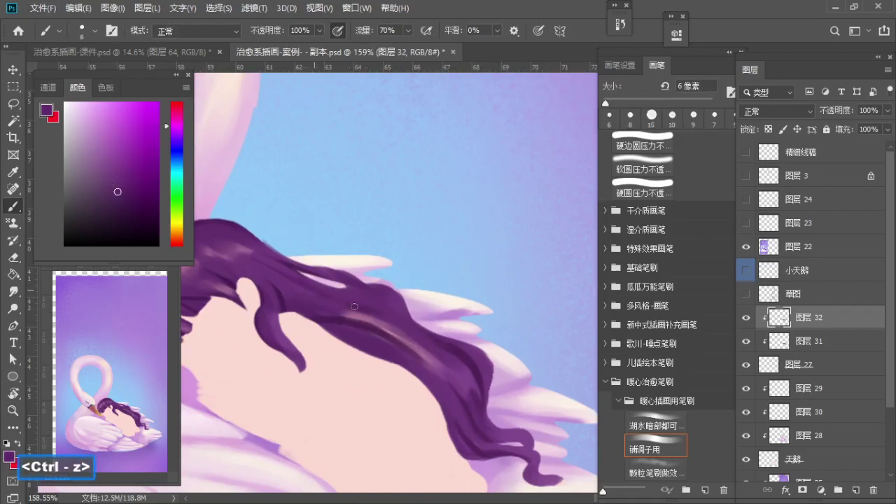
key(ctrl+z)
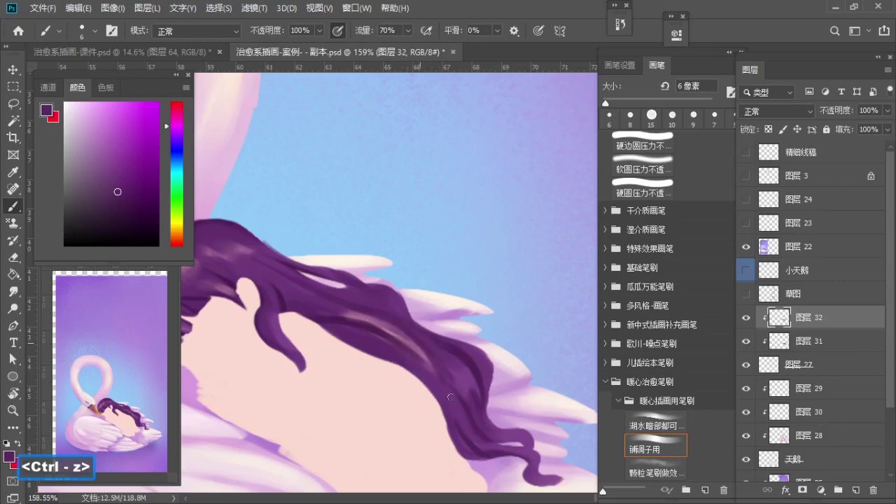
key(ctrl+z)
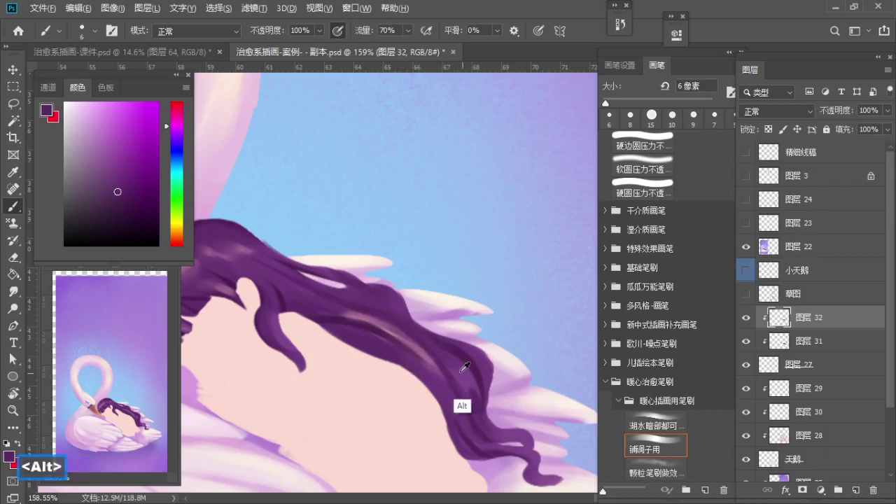
Step: Refine the strands beside the long pink highlight with sampled purples, reducing the brush to 5 px
alt+click(467, 404)
drag(424, 346, 448, 369)
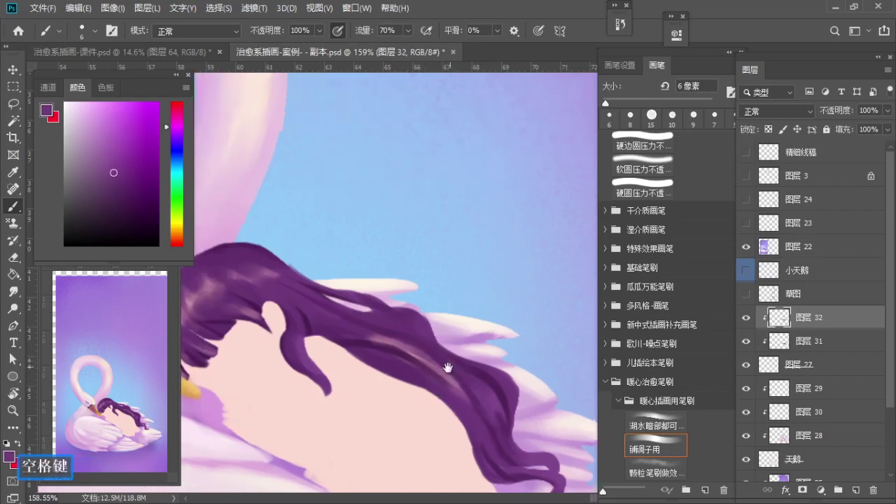
alt+click(412, 330)
key(s)
key(ctrl+z)
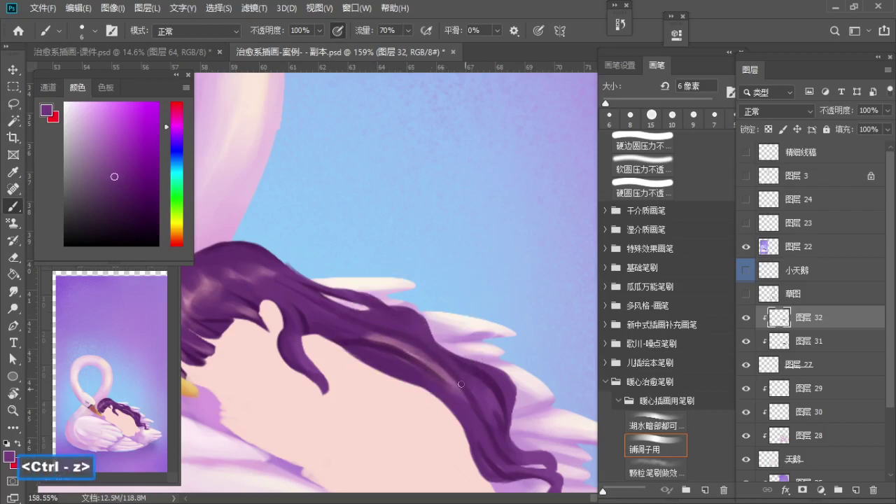
alt+click(459, 370)
key(bracketleft)
key(ctrl+z)
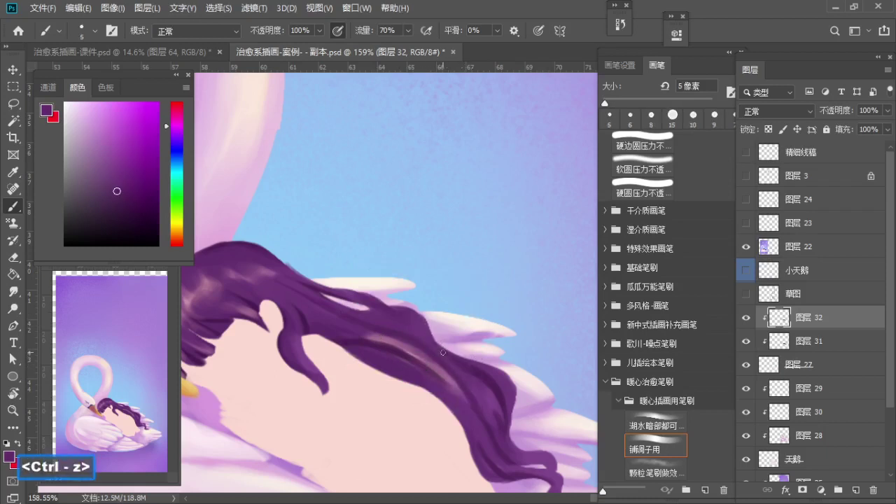
Step: Add dark strands along the wing-side edge of the flowing hair with a 6 px brush
key(z)
drag(355, 304, 374, 308)
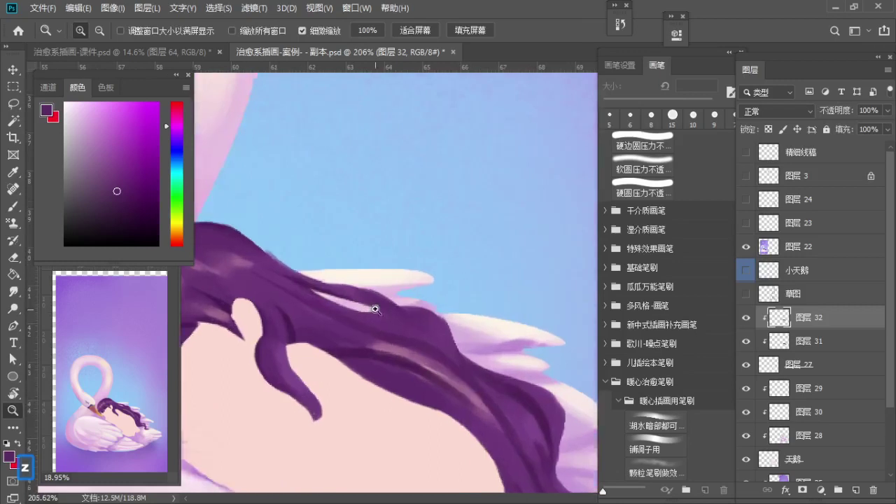
key(b)
key(s)
key(ctrl+z)
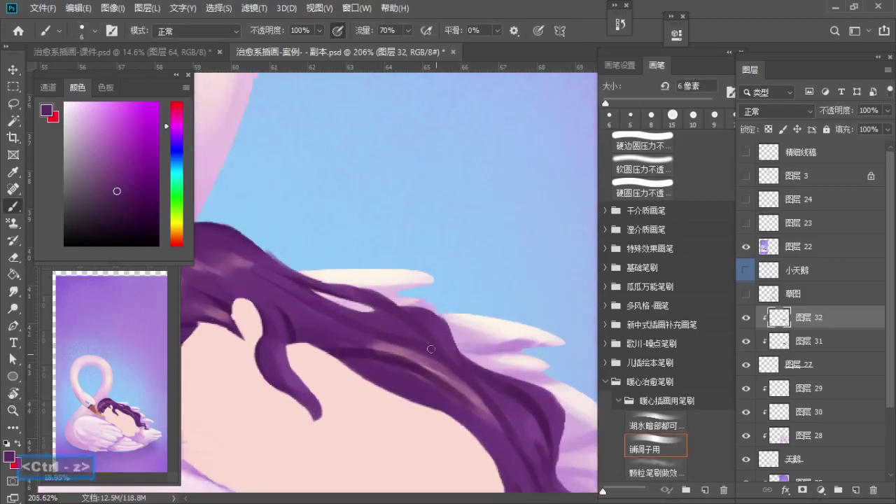
key(z)
drag(444, 356, 356, 294)
click(356, 294)
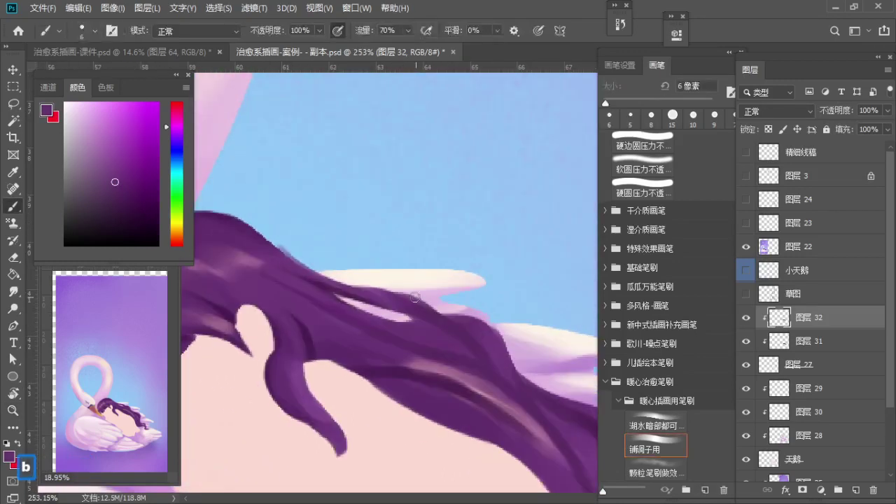
Step: Define the dark strands around the long pink highlight with sampled deep purple and a 5 px brush
key(space)
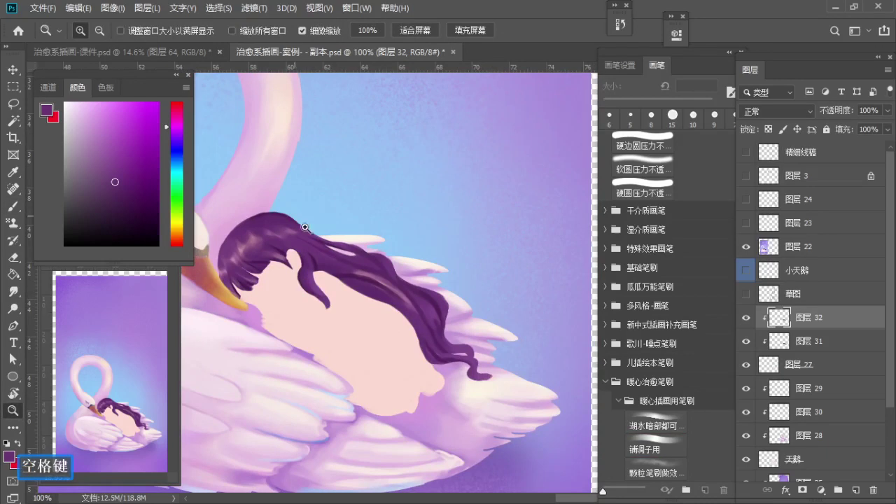
click(376, 277)
key(space)
mouse_move(444, 288)
mouse_down()
mouse_move(425, 296)
mouse_move(436, 290)
mouse_up()
key(b)
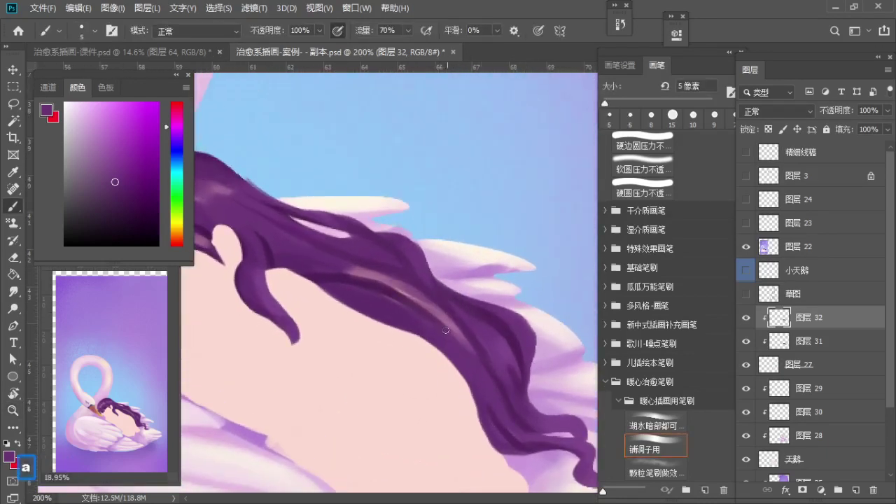
alt+scroll(424, 301, down, 2)
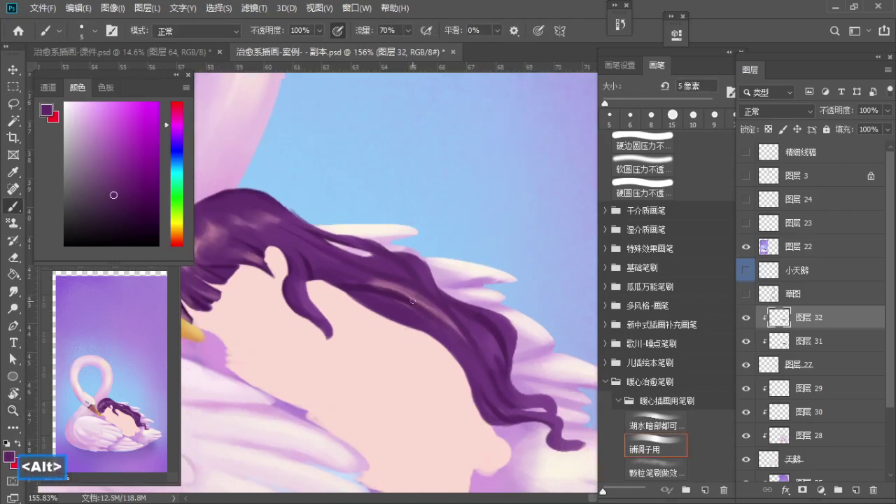
key(s)
key(z)
drag(410, 311, 384, 311)
key(b)
Step: Paint soft lighter-purple highlights on the side lock beside the ear with sampled purples and a 9 px brush
key(z)
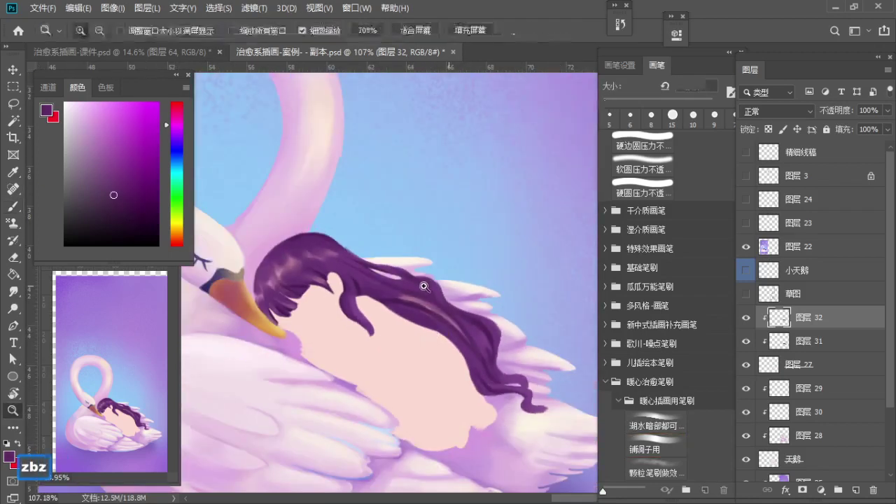
drag(292, 235, 302, 232)
key(b)
key(s)
key(s)
key(z)
scroll(298, 227, up, 5)
key(b)
alt+click(330, 263)
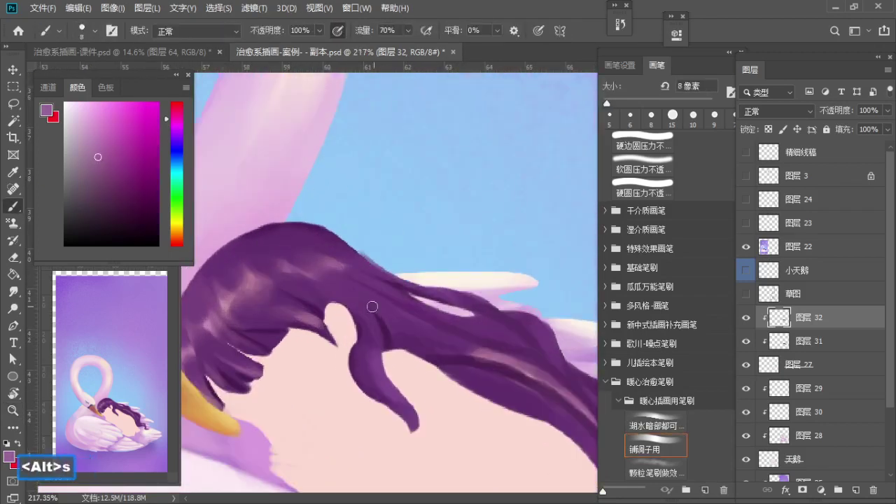
key(ctrl+z)
alt+click(371, 340)
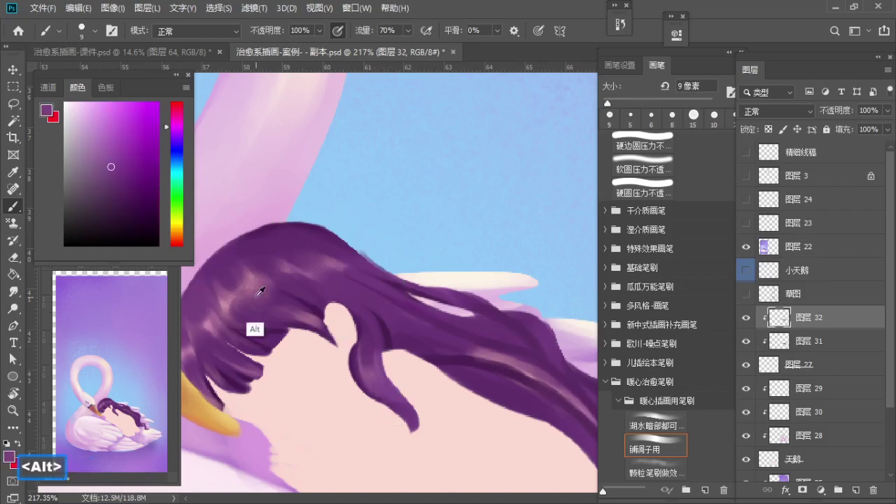
Step: Refine the side lock and neighbouring strands with a smaller brush and sampled purples, undoing unwanted strokes
drag(417, 411, 376, 377)
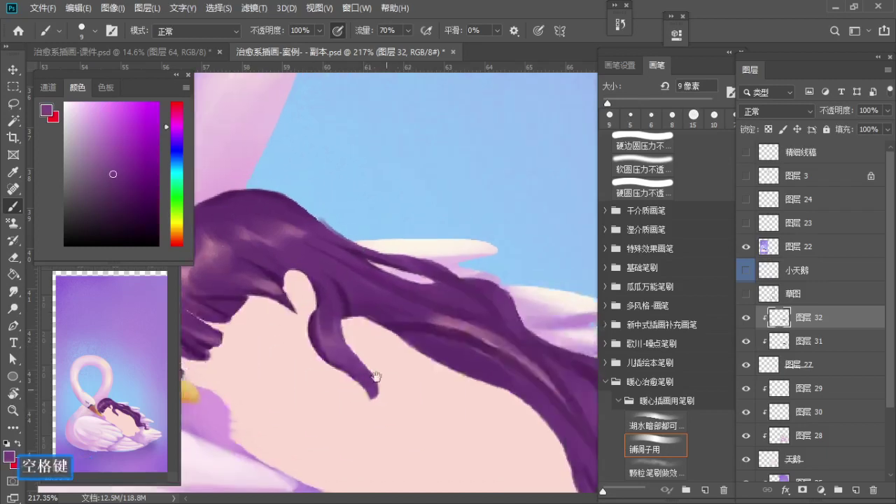
alt+click(350, 303)
key([)
key([)
key([)
key(ctrl+z)
mouse_move(337, 319)
mouse_down()
mouse_move(373, 381)
mouse_move(352, 343)
mouse_up()
alt+click(336, 329)
key(ctrl+z)
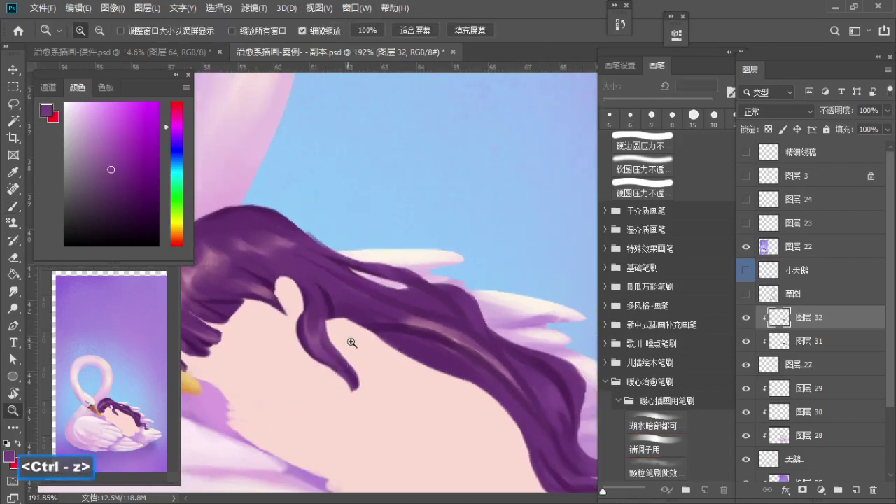
key(b)
alt+click(206, 251)
drag(432, 353, 328, 319)
key(s)
key(s)
Step: Sample the sky blue and try reflected-light strokes along the face-side edge of the flowing hair, undoing them
key(z)
drag(355, 324, 391, 352)
key(b)
alt+click(330, 238)
key(ctrl+z)
key(a)
key(ctrl+z)
key(s)
key(ctrl+z)
drag(313, 327, 403, 378)
key(s)
key(ctrl+z)
key(ctrl+z)
key(ctrl+z)
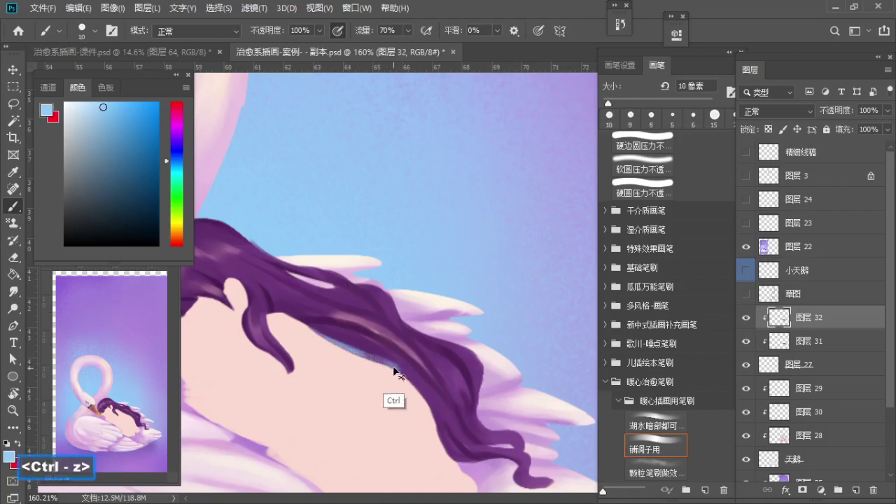
key(a)
mouse_move(381, 340)
mouse_down()
mouse_move(413, 366)
mouse_move(456, 360)
mouse_move(472, 383)
mouse_move(448, 319)
mouse_move(435, 381)
mouse_up()
key(ctrl+z)
Step: Paint a sky-blue reflected-light strand on the lower part of the flowing hair, undoing the first stroke
key(z)
key(space)
key(b)
key(a)
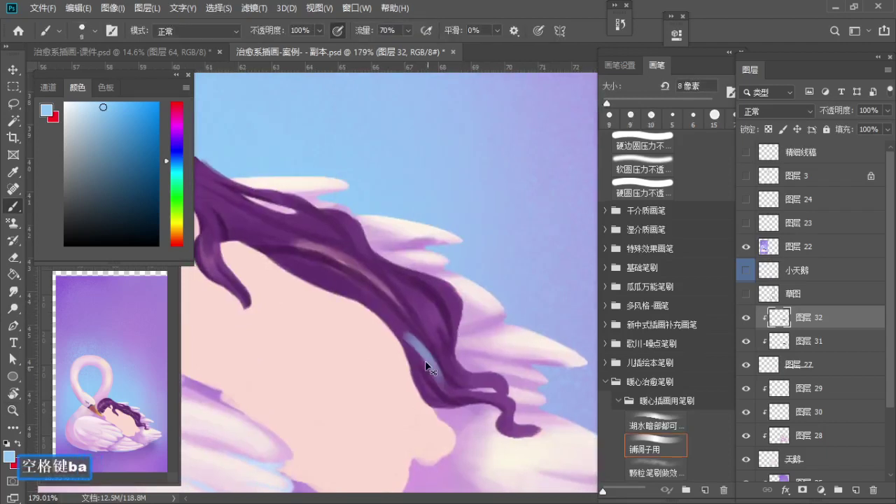
key(ctrl+z)
drag(416, 338, 447, 378)
mouse_move(410, 330)
mouse_down()
mouse_move(442, 385)
mouse_move(469, 402)
mouse_up()
Step: Blend the edges of the lower blue strand into the hair with sampled purples, reducing the brush to 9 px
alt+click(420, 357)
alt+click(434, 357)
key(s)
key(s)
key(s)
alt+click(404, 328)
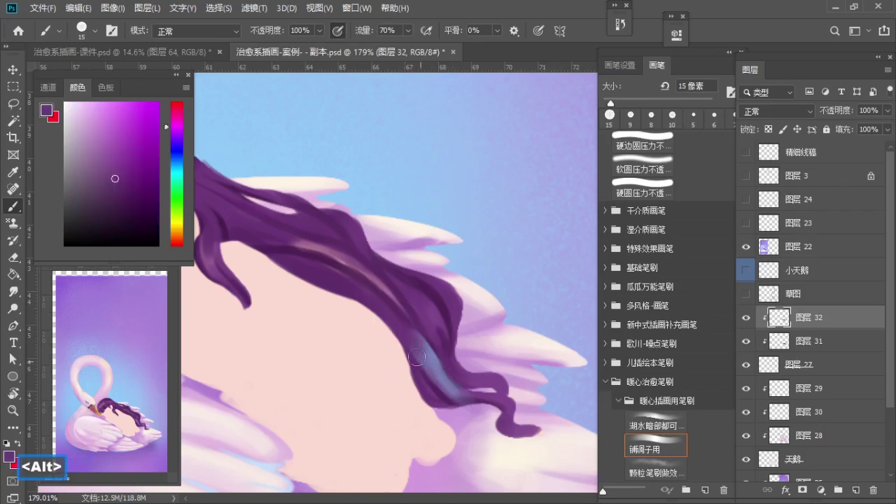
key(bracketleft)
key(bracketleft)
alt+click(444, 384)
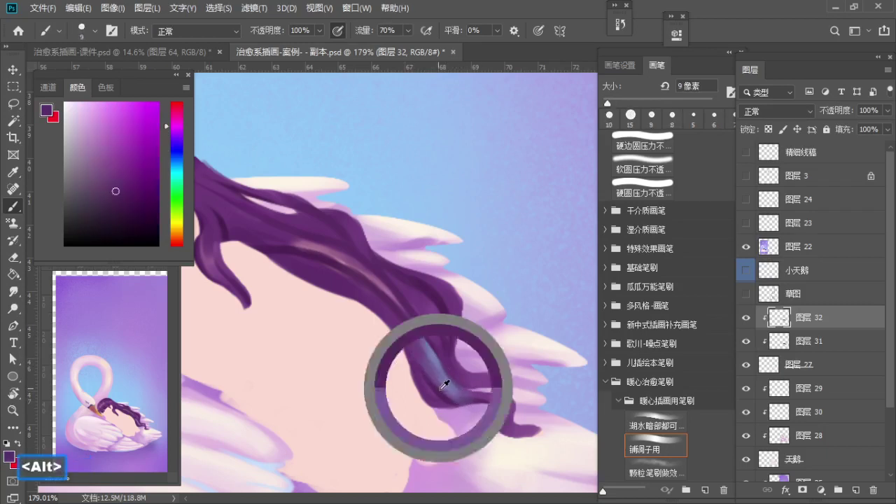
drag(435, 379, 483, 400)
Step: Add a muted blue reflection to the upper strand near the wing with colour sampled from the lower blue strand and an 8 px brush
key(z)
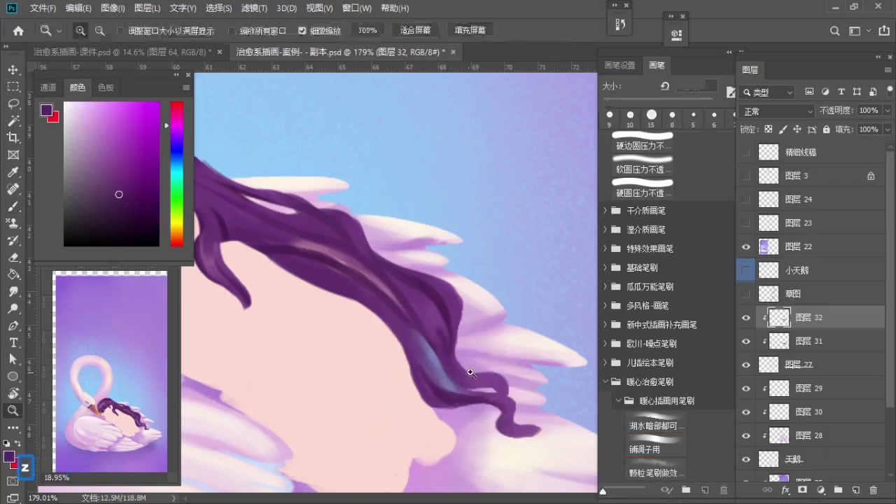
drag(462, 372, 406, 370)
key(b)
alt+click(438, 363)
key(z)
drag(367, 298, 416, 307)
key(b)
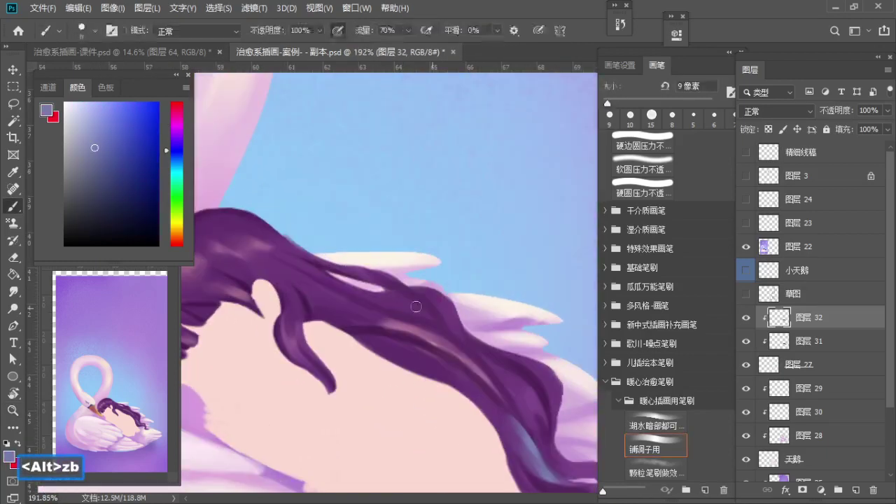
key(ctrl+z)
key(bracketleft)
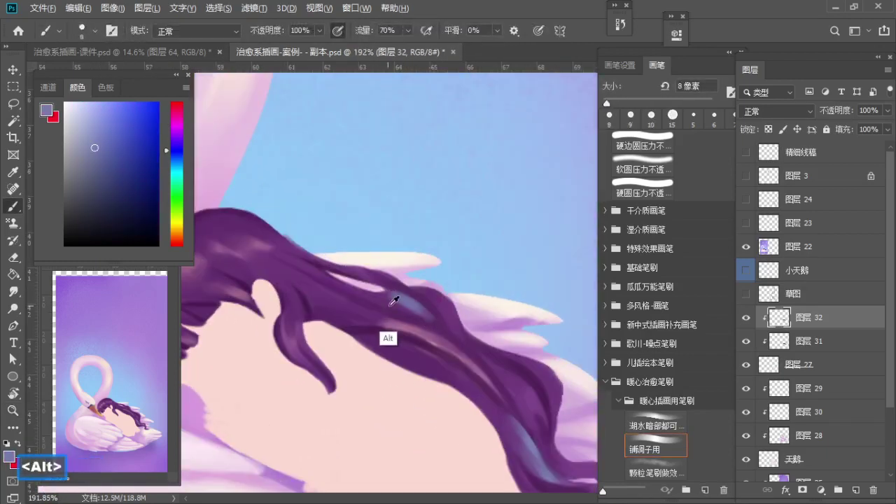
Step: Blend the upper blue reflection into the surrounding strand with sampled purples and an 8 to 9 px brush
alt+click(392, 304)
alt+click(411, 292)
key(bracketright)
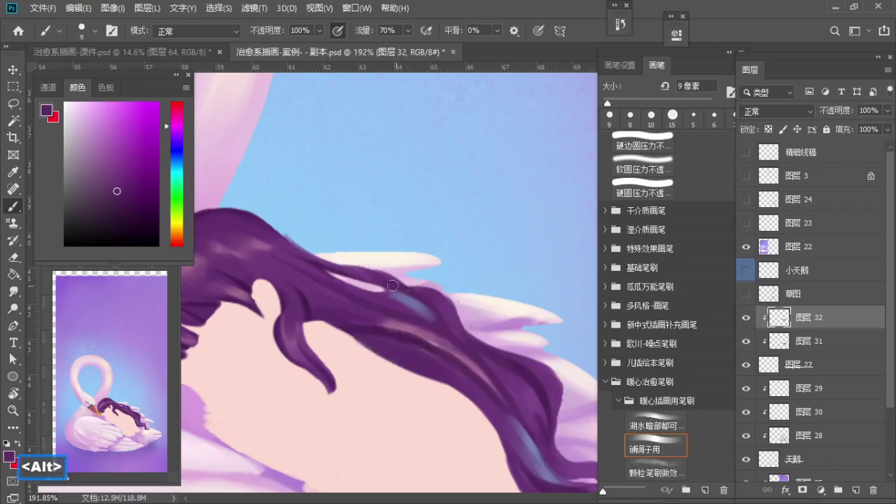
alt+click(405, 298)
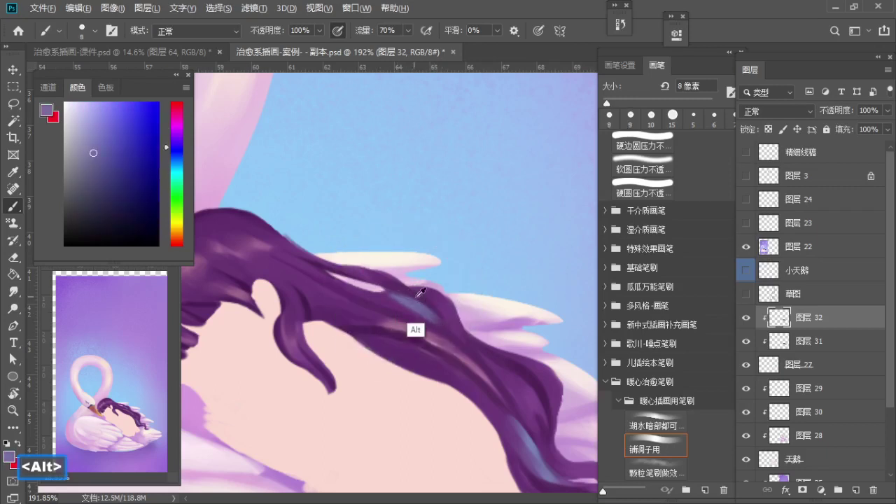
alt+click(420, 292)
key(z)
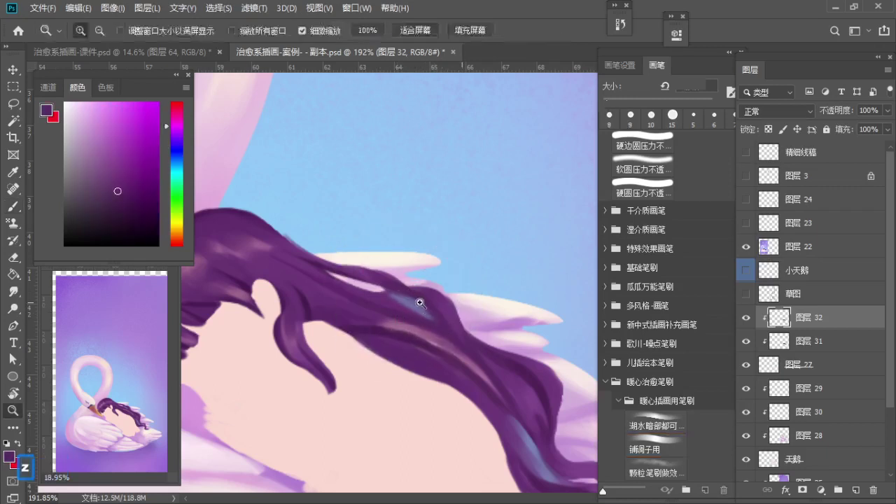
mouse_move(420, 302)
mouse_down()
mouse_move(363, 308)
mouse_move(415, 307)
mouse_up()
key(b)
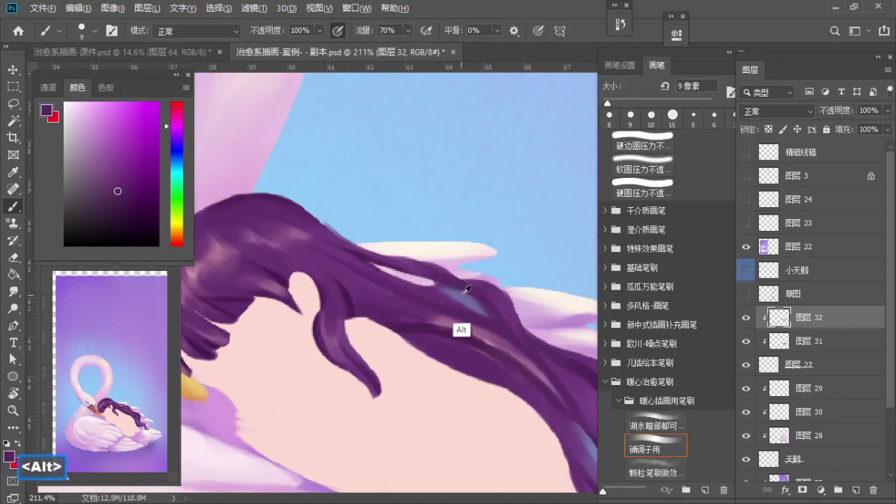
alt+click(464, 295)
alt+click(396, 237)
key(s)
key(s)
key(s)
drag(361, 313, 399, 329)
key(ctrl+z)
click(373, 314)
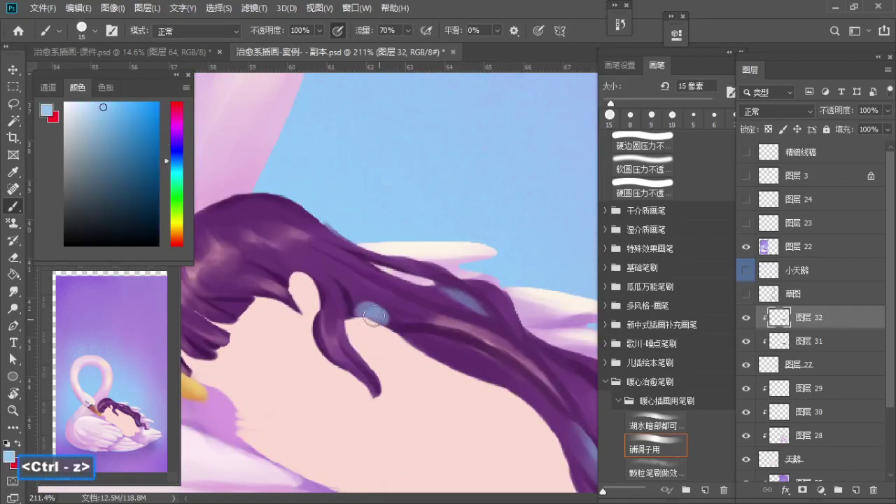
alt+click(376, 286)
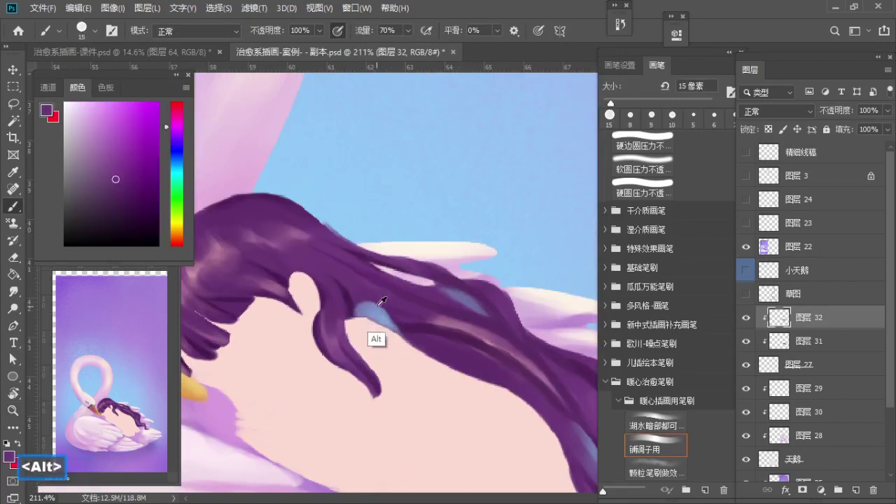
key(ctrl+z)
Step: Paint a short sky-blue reflection on the hair just behind the side lock with a 9 px brush
alt+click(421, 215)
key(bracketleft)
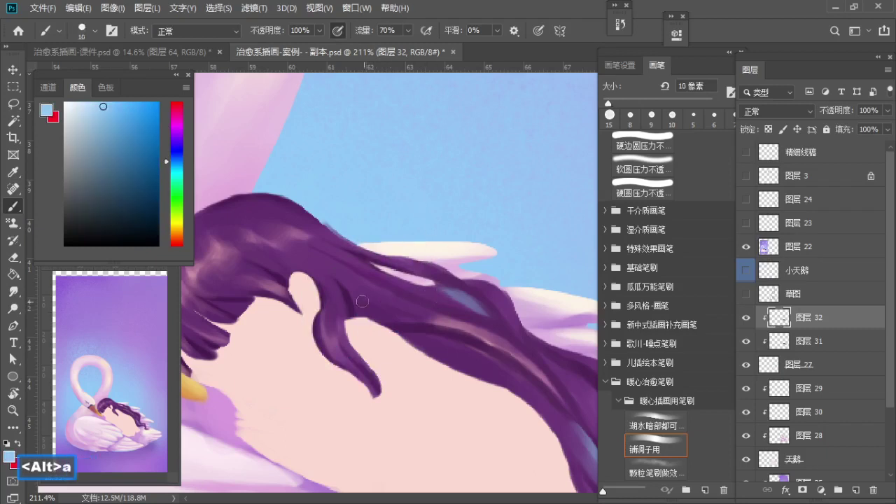
key(bracketleft)
key(ctrl+z)
drag(350, 296, 390, 320)
Step: Blend the blue reflection behind the side lock into the hair with sampled purples, reducing the brush to 7 px
alt+click(366, 293)
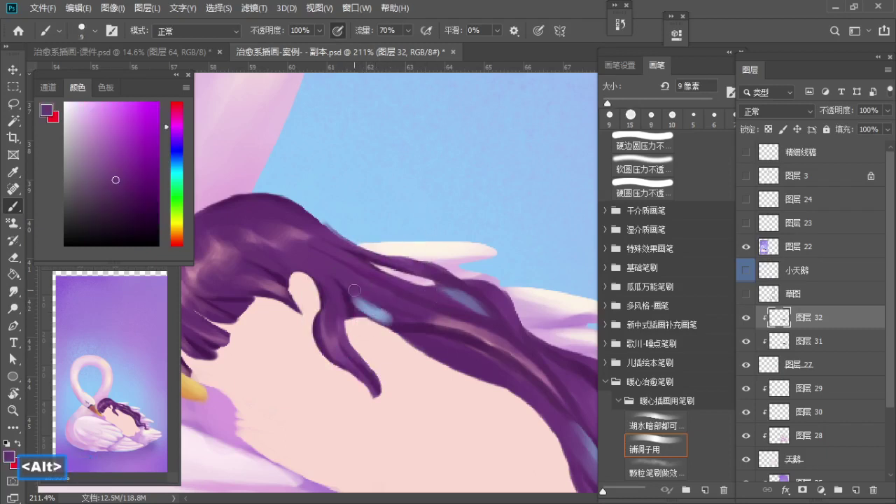
scroll(355, 289, up, 1)
key(bracketleft)
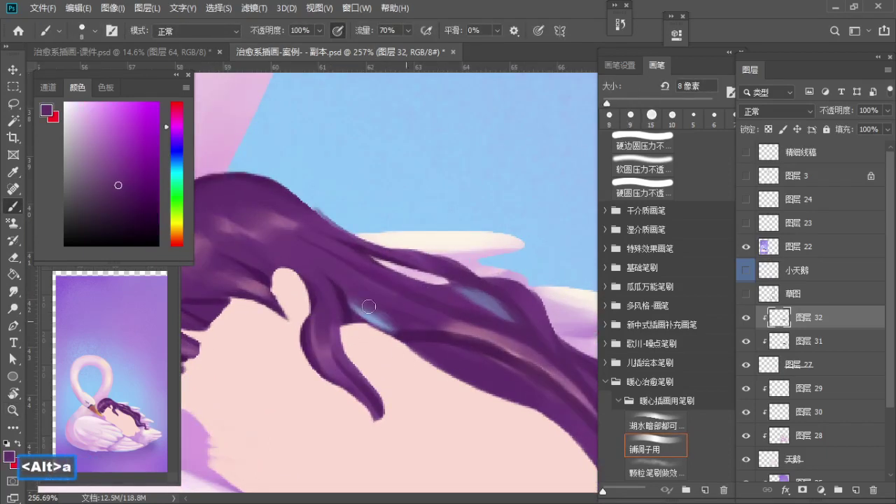
alt+click(370, 314)
key(bracketleft)
mouse_move(367, 314)
mouse_down()
mouse_move(402, 327)
mouse_move(378, 325)
mouse_move(336, 287)
mouse_move(304, 284)
mouse_move(427, 318)
mouse_move(432, 351)
mouse_up()
Step: Touch up the strands between the blue reflection and the long pink highlight with sampled purples and a 7 px brush
alt+click(419, 337)
alt+click(441, 337)
key(z)
key(space)
key(z)
key(b)
key(space)
mouse_move(441, 360)
mouse_down()
mouse_move(353, 319)
mouse_move(426, 367)
mouse_up()
alt+click(463, 368)
key(s)
key(a)
Step: Add a pink highlight above the ear-side blue reflection with sampled pink and a 9 px brush, softening it with sampled purple
key(space)
drag(326, 307, 530, 388)
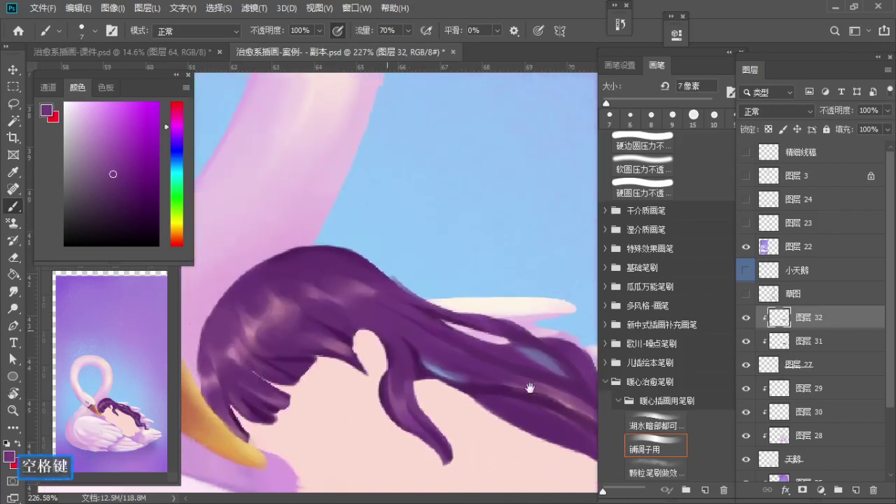
alt+click(273, 308)
key(bracketright)
key(bracketright)
key(ctrl+z)
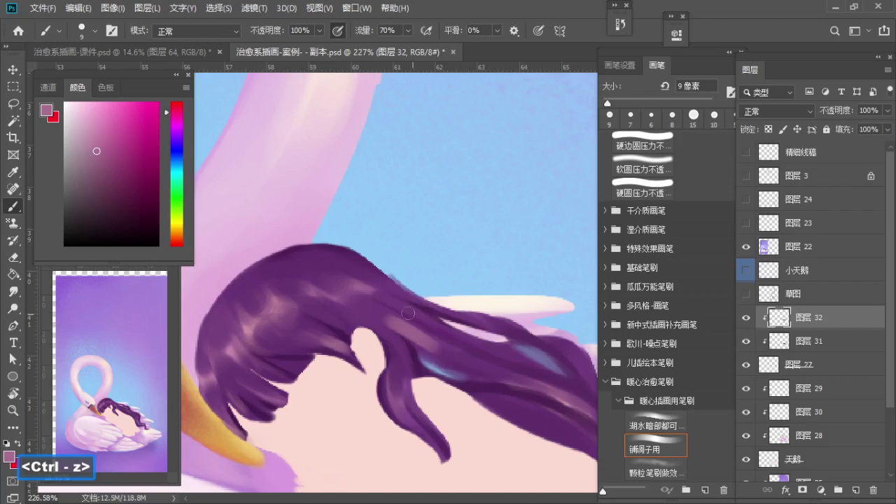
alt+click(408, 327)
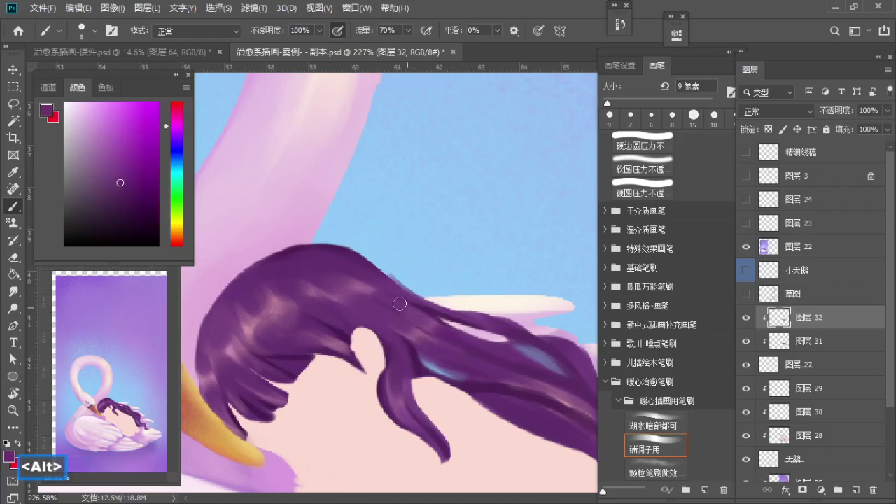
Step: Paint a pinkish-purple highlight on the face-side strand below the long pink highlight with a 9 px brush, undoing the first stroke
alt+click(359, 289)
key(z)
drag(378, 308, 308, 312)
key(space)
mouse_move(434, 336)
mouse_down()
mouse_move(336, 284)
mouse_move(409, 301)
mouse_up()
key(z)
key(b)
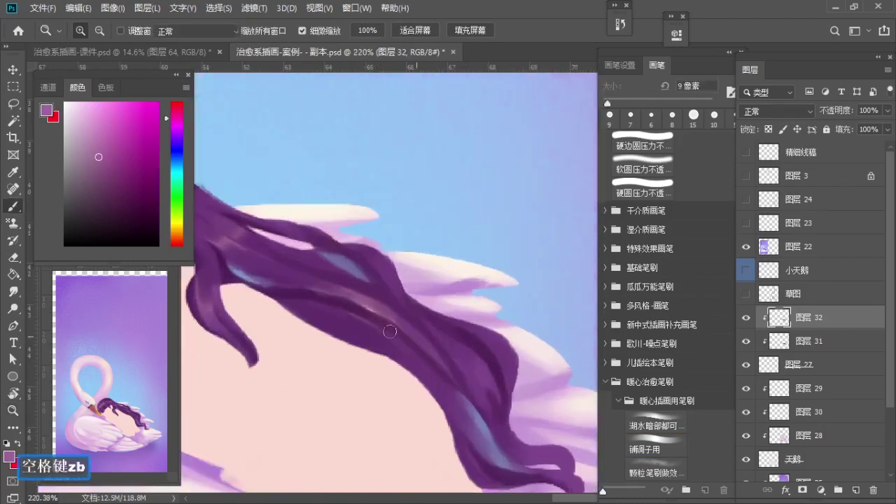
key(s)
key(s)
drag(339, 327, 379, 348)
key(ctrl+z)
key(bracketleft)
key(bracketleft)
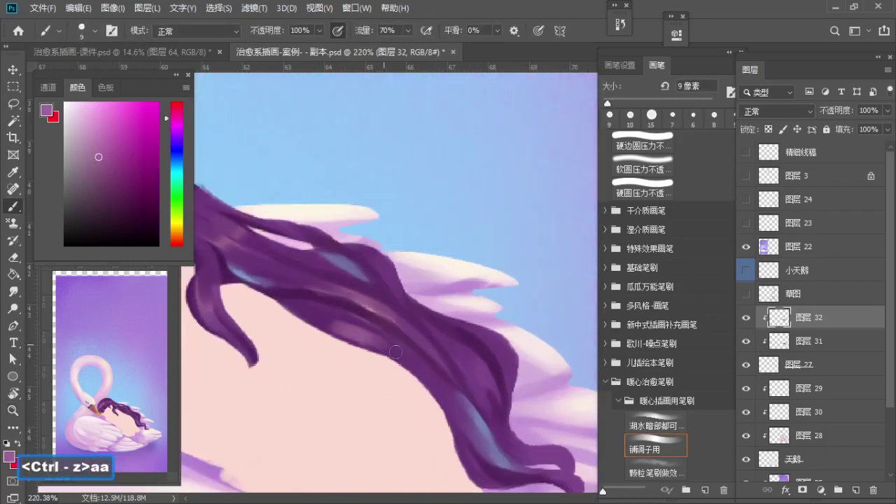
Step: Soften the face-side strand's new highlight with sampled purples and a 10 px brush
alt+click(358, 333)
key(bracketright)
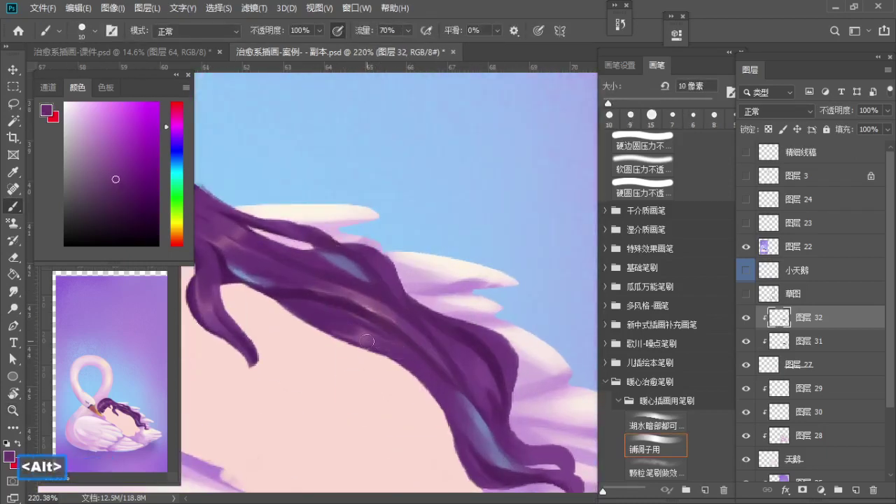
alt+click(365, 336)
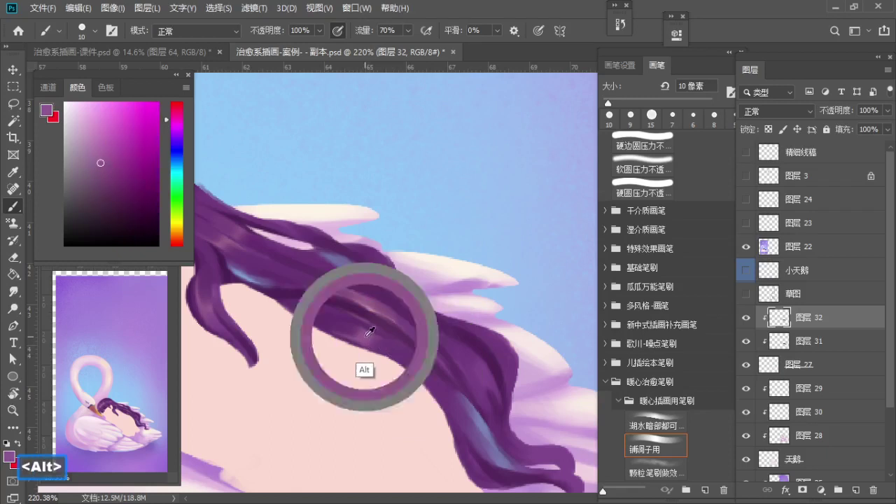
Step: Work a pinkish-purple highlight into the wing-side strand of the lower hair with a 15 px brush, undoing an unwanted stroke
key(z)
drag(422, 338, 393, 339)
key(b)
key(s)
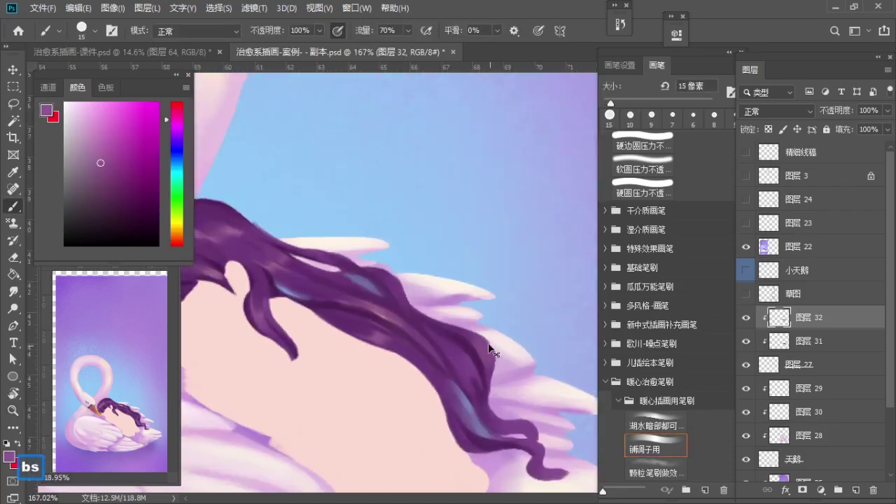
key(ctrl+z)
alt+click(476, 343)
key(z)
mouse_move(474, 337)
mouse_down()
mouse_move(423, 318)
mouse_move(393, 272)
mouse_move(482, 302)
mouse_up()
key(b)
alt+click(453, 296)
key(space)
drag(480, 343, 410, 279)
key(b)
key(s)
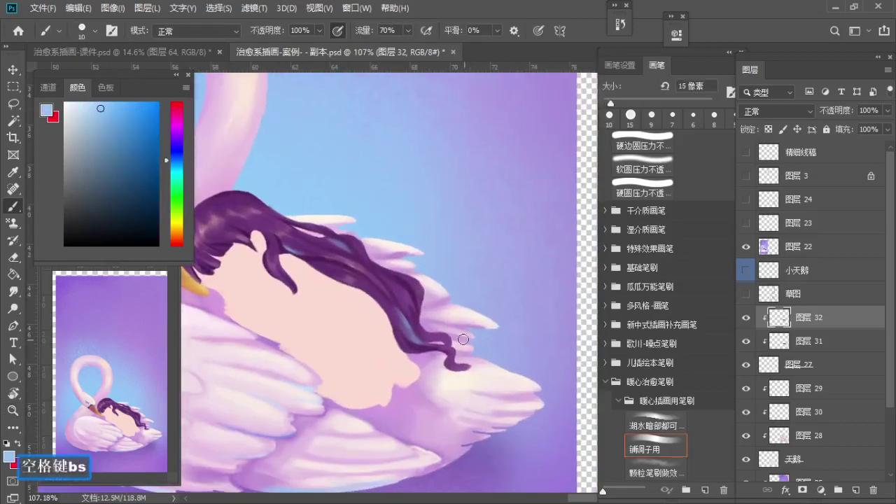
key(ctrl+z)
Step: Blend sampled background purple into the curled tip of the hair, undoing the first stroke, and soften it with sampled hair purple
alt+click(527, 121)
key(bracketright)
key(bracketright)
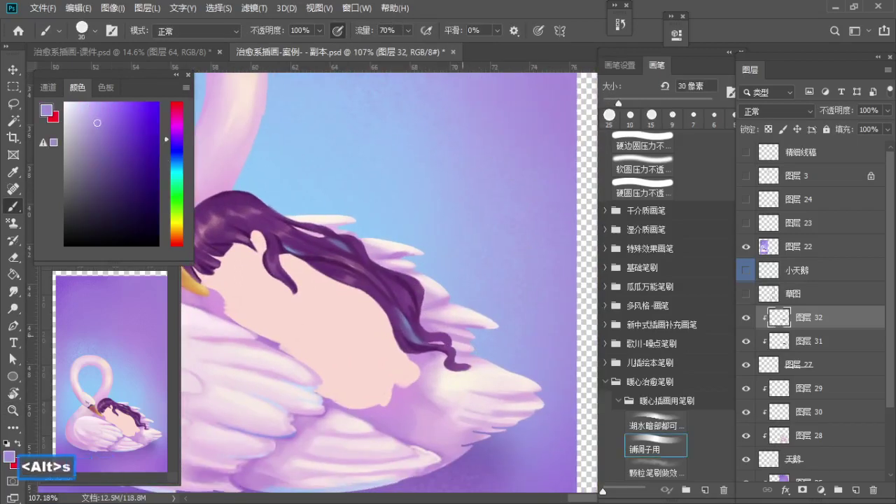
key(ctrl+z)
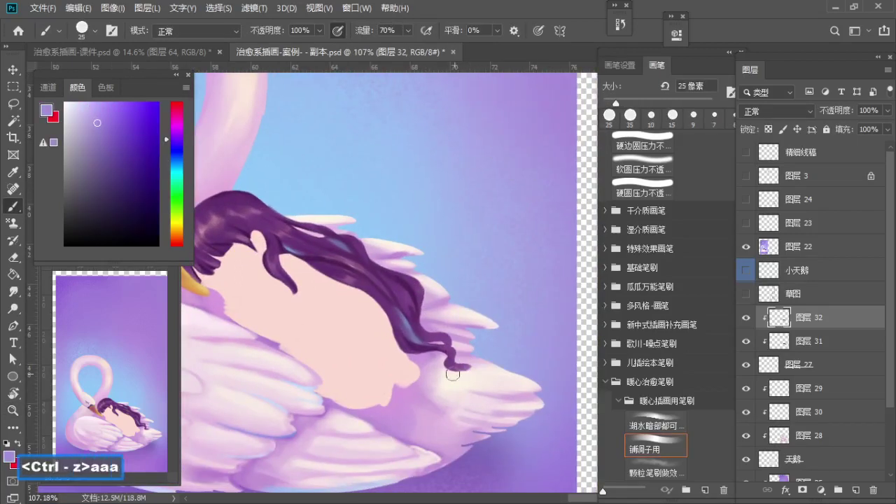
alt+click(441, 373)
key(bracketleft)
alt+click(455, 366)
mouse_move(456, 366)
mouse_down()
mouse_move(468, 362)
mouse_move(448, 358)
mouse_up()
Step: Examine the shaded hair from the curled tip up to the crown at different magnifications
key(z)
drag(452, 357, 486, 356)
key(z)
mouse_move(409, 284)
mouse_down()
mouse_move(386, 285)
mouse_move(355, 331)
mouse_up()
key(space)
key(z)
drag(360, 282, 378, 283)
scroll(306, 255, up, 3)
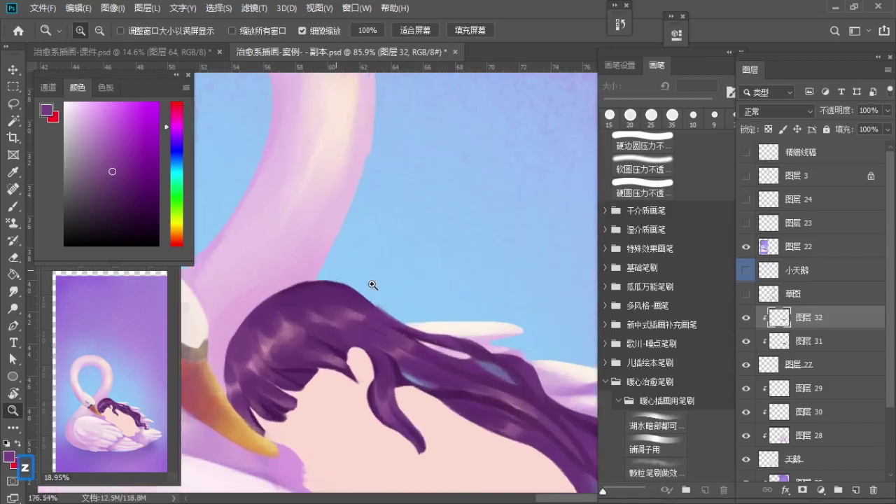
key(b)
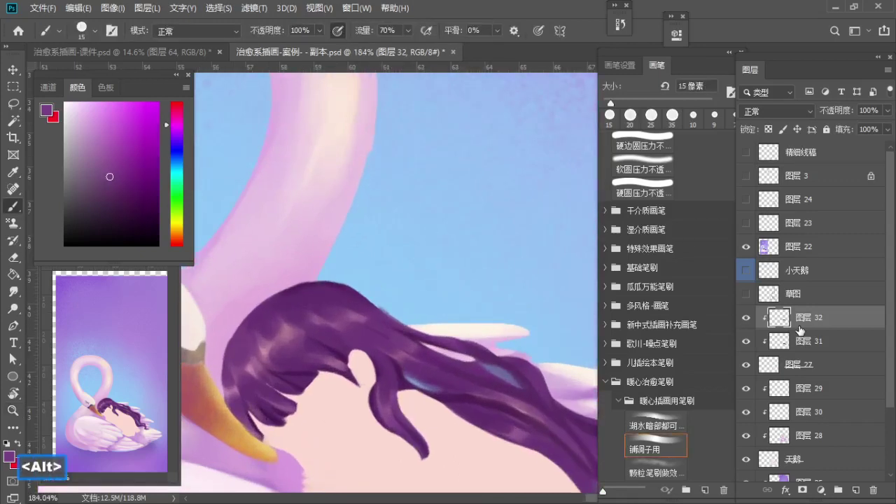
Step: Compare the hair with and without the shading on 图层 32, and merge that layer into 图层 31 below it
key(z)
click(747, 319)
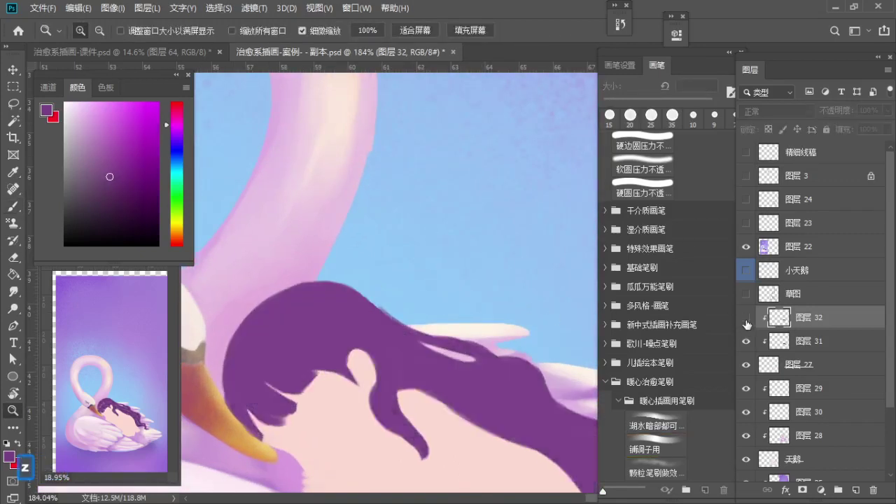
click(746, 318)
key(ctrl)
key(ctrl+e)
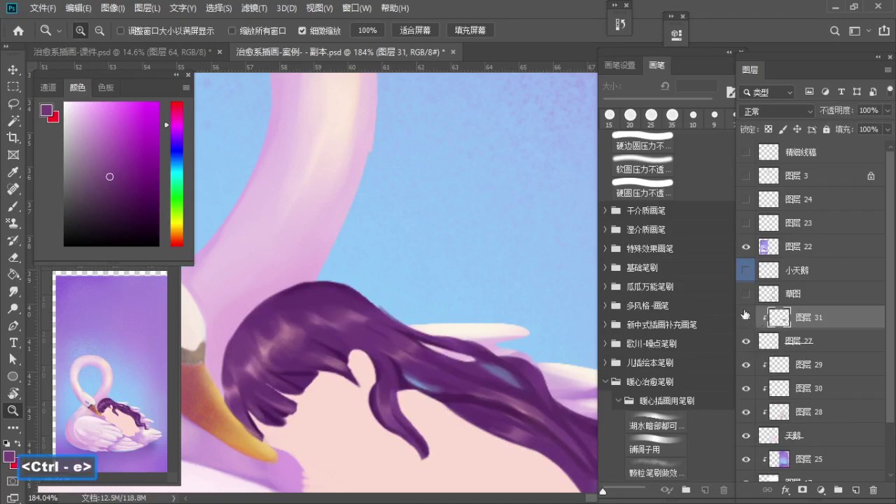
Step: Clean up the smudged outer edge of the hair behind the crown with a 6 px eraser
key(ctrl+d)
click(394, 286)
key(e)
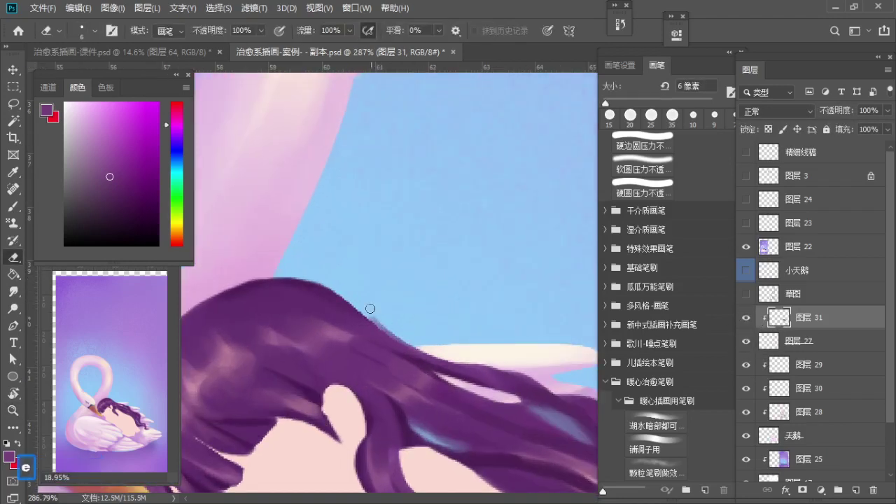
key(z)
mouse_move(389, 308)
mouse_down()
mouse_move(364, 306)
mouse_move(366, 268)
mouse_up()
key(space)
key(z)
Step: Try to repaint the outer hair edge behind the crown with sampled purple and small brushes down to 6 px, undoing the strokes
key(b)
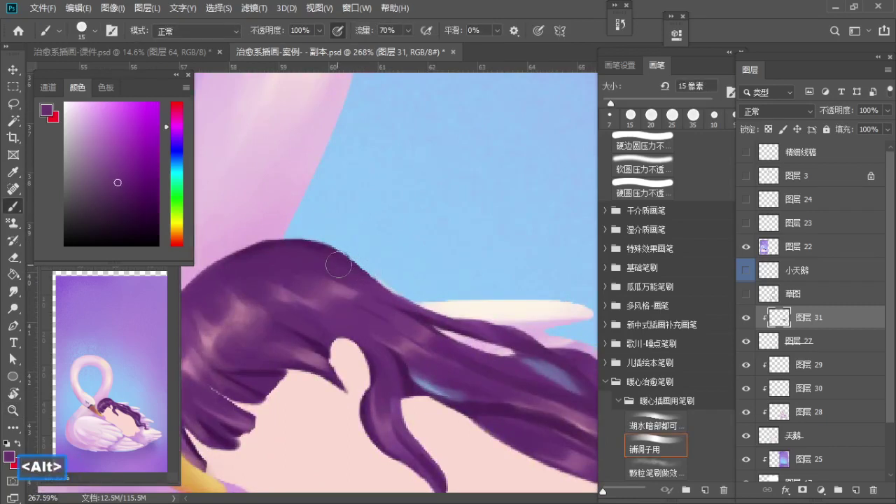
key([)
key([)
key([)
drag(400, 304, 376, 278)
key(ctrl+z)
key([)
alt+click(328, 249)
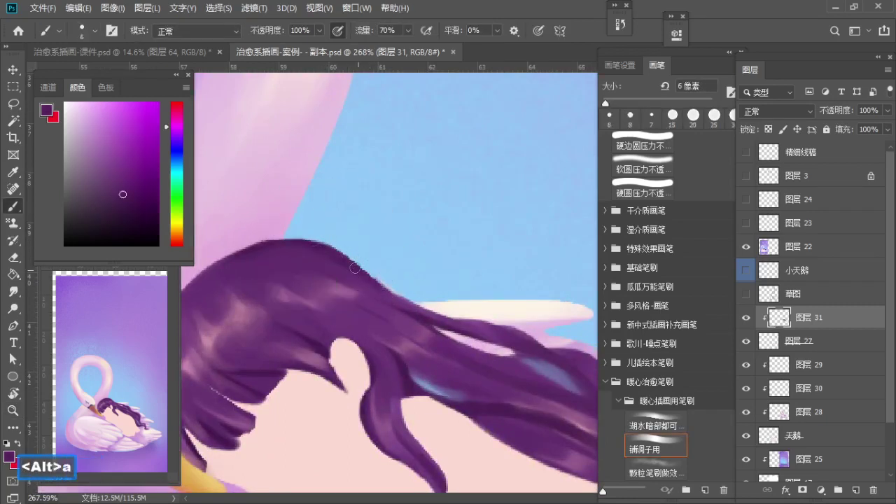
key(ctrl+z)
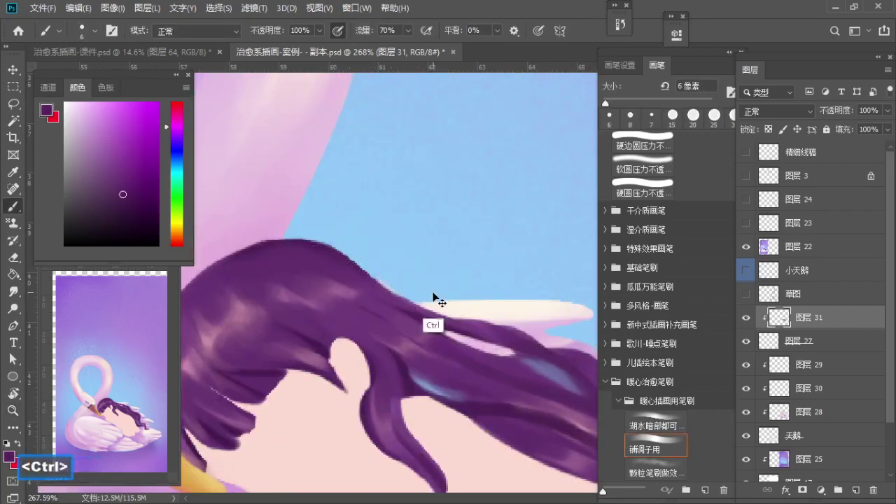
key(ctrl+d)
Step: Refine the outer hair edge behind the crown with sampled dark purple, a 6 px brush and a 7 px eraser, undoing an unwanted change
alt+click(345, 268)
key(e)
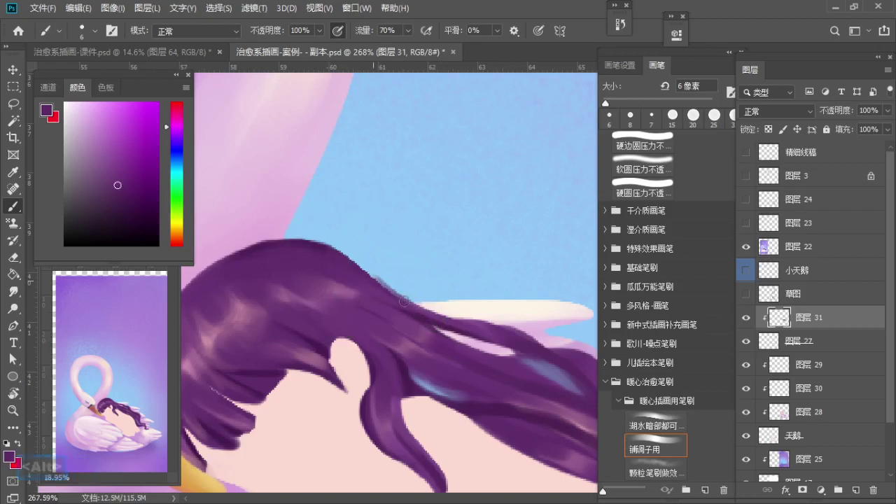
key(ctrl)
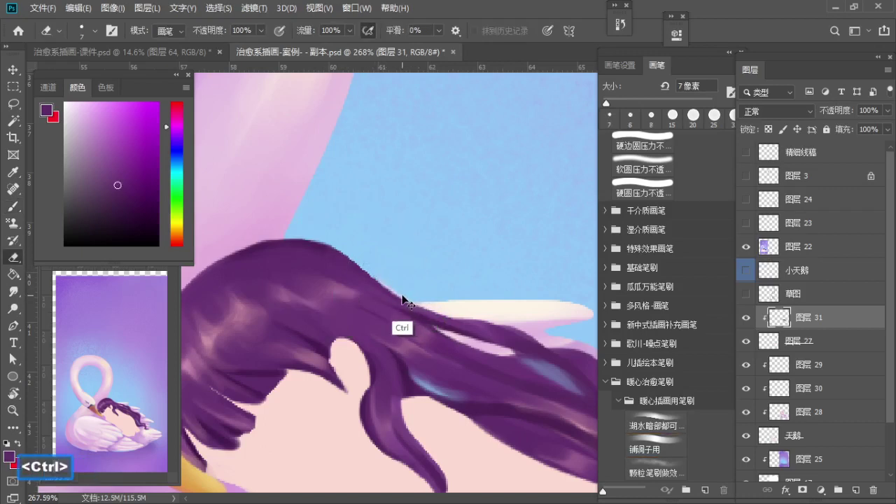
key(ctrl+z)
alt+click(358, 311)
key(Return)
key(b)
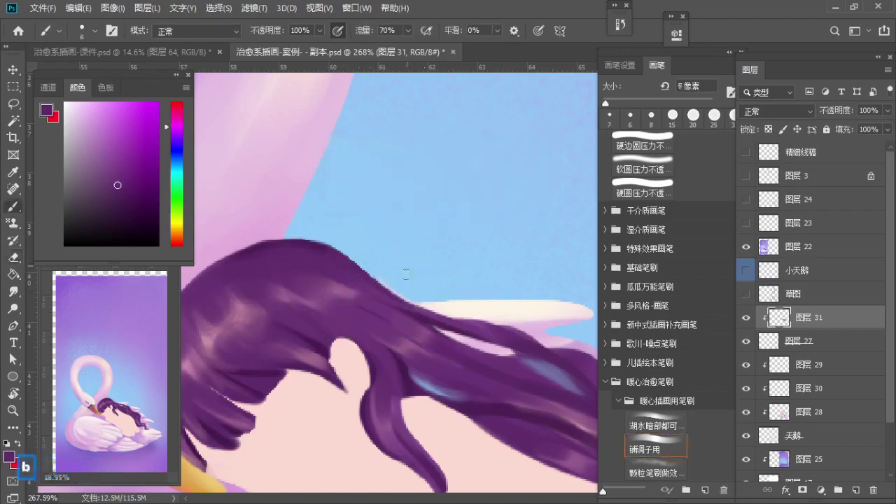
alt+click(346, 268)
key(z)
drag(403, 301, 379, 285)
key(space)
Step: Try a thin sampled-blue stroke with a 2 px brush along the blue reflection beside the ear, and undo it
key(z)
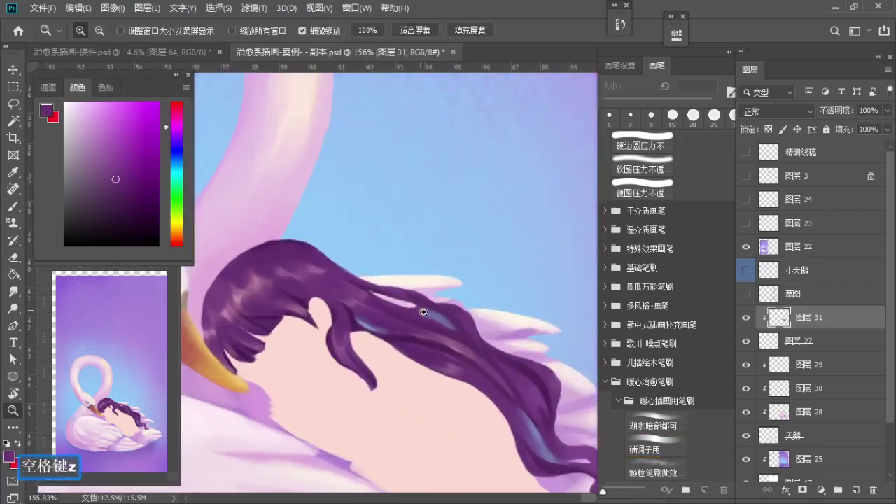
drag(423, 312, 278, 263)
drag(293, 304, 326, 310)
key(space)
drag(339, 304, 277, 316)
key(space)
drag(350, 319, 405, 330)
key(space)
mouse_move(405, 339)
mouse_down()
mouse_move(362, 344)
mouse_move(387, 378)
mouse_up()
key(b)
alt+click(388, 385)
alt+click(342, 367)
key(a)
key(a)
key(ctrl+z)
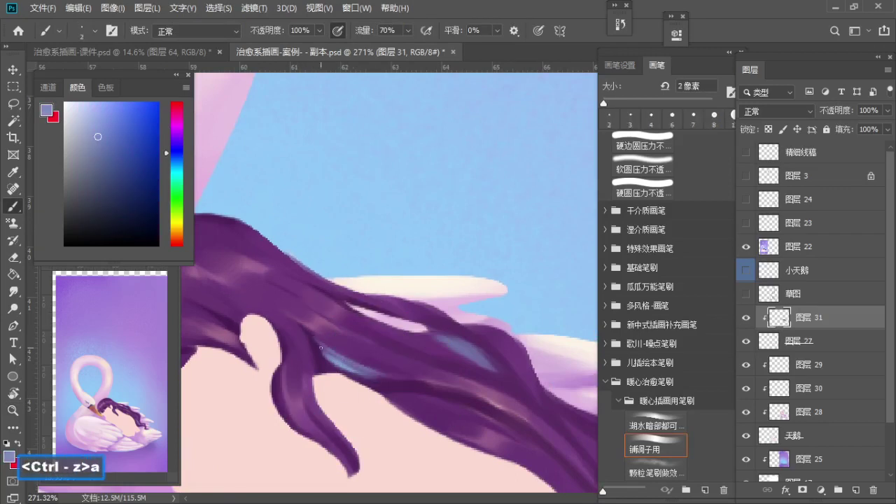
Step: Rework the blue reflection beside the ear with sampled purplish blue and a 5 px brush
key(bracketright)
key(bracketright)
alt+click(338, 347)
alt+click(378, 376)
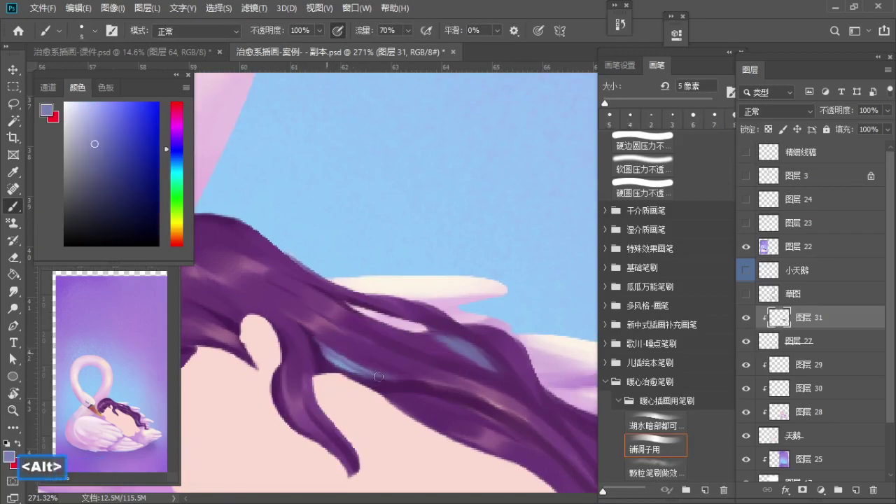
mouse_move(404, 369)
mouse_down()
mouse_move(330, 366)
mouse_move(386, 367)
mouse_move(358, 386)
mouse_up()
alt+click(372, 387)
Step: Soften the edges of the wing-side blue reflection with sampled purples and a 4 px brush
key(a)
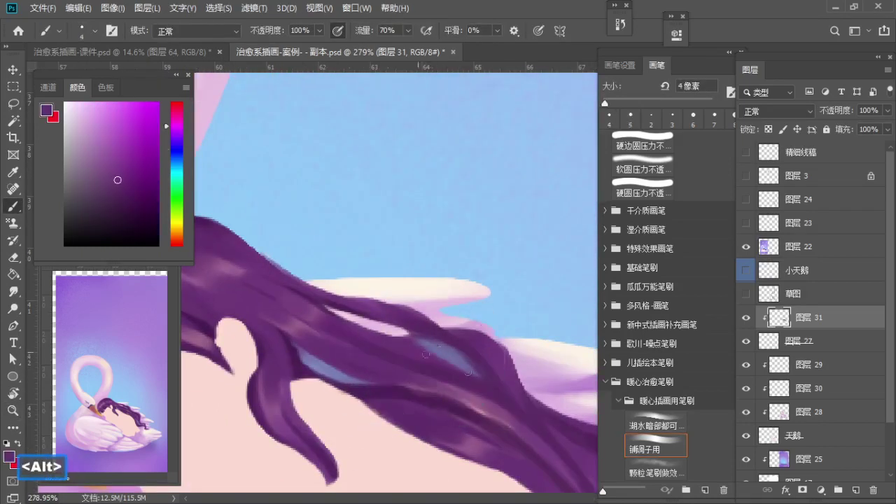
alt+click(478, 368)
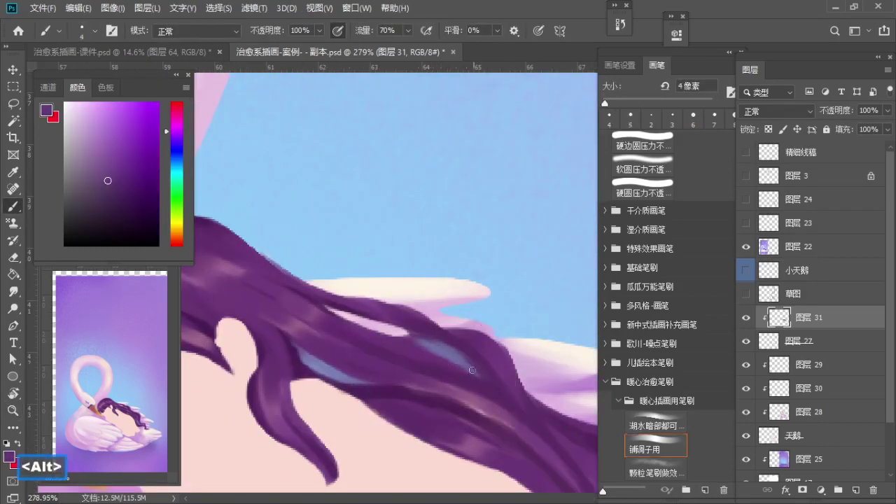
mouse_move(473, 382)
mouse_down()
mouse_move(427, 390)
mouse_move(318, 305)
mouse_move(381, 322)
mouse_up()
Step: Refine the strands and pink highlight above the ear-side blue reflection with sampled purples and 2 to 4 px brushes
key(b)
alt+click(322, 327)
key(a)
key(a)
alt+click(331, 341)
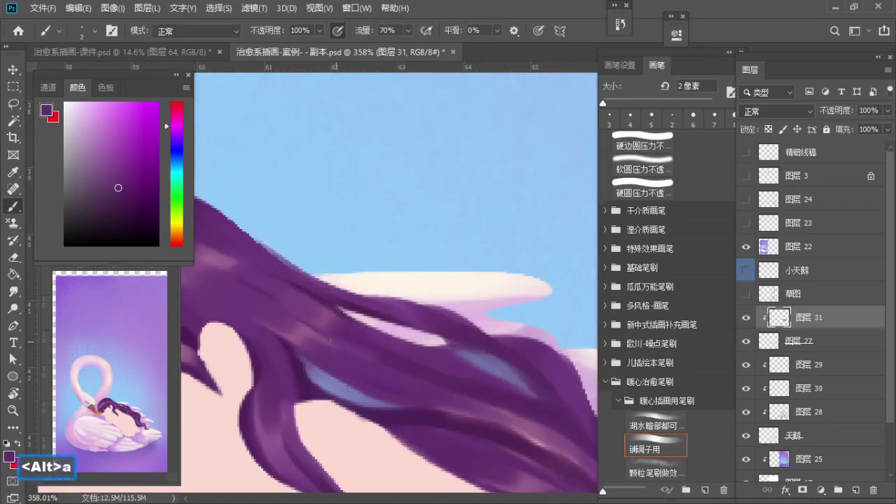
alt+click(350, 371)
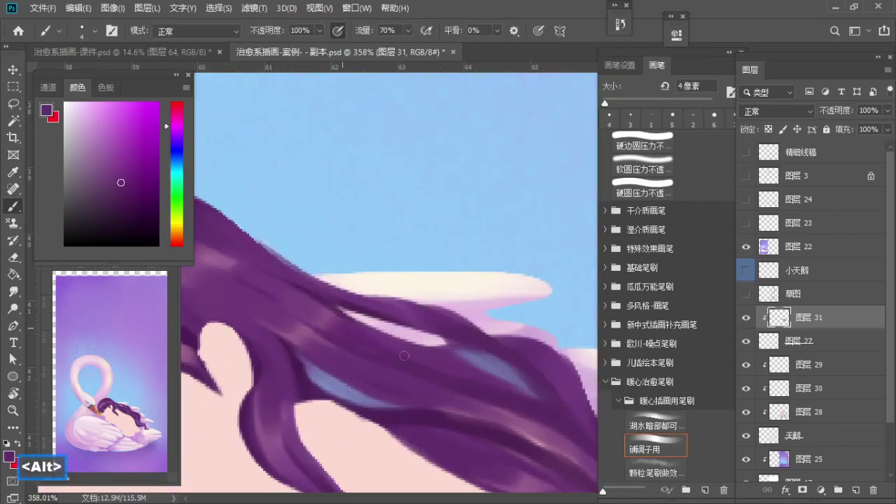
Step: Examine the whole head of hair against the swan at a lower magnification
key(z)
drag(392, 344, 294, 324)
key(z)
drag(362, 336, 410, 338)
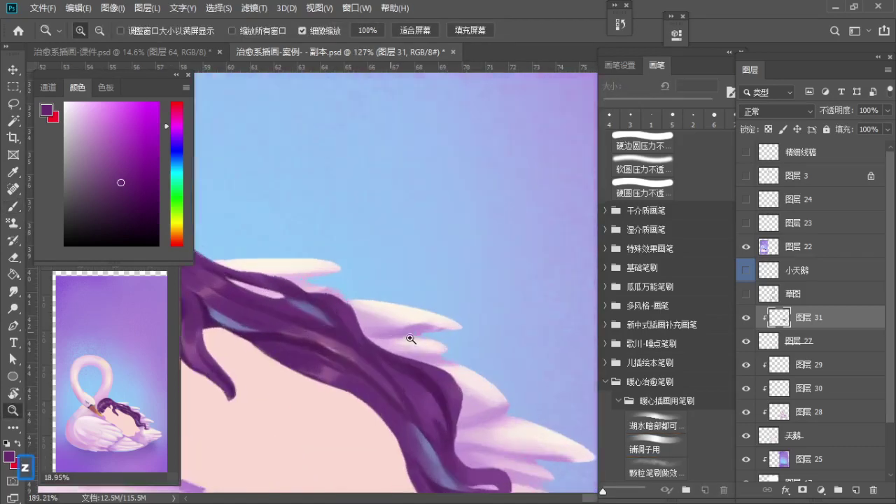
drag(332, 297, 294, 306)
key(space)
mouse_move(347, 311)
mouse_down()
mouse_move(415, 310)
mouse_move(413, 322)
mouse_up()
key(z)
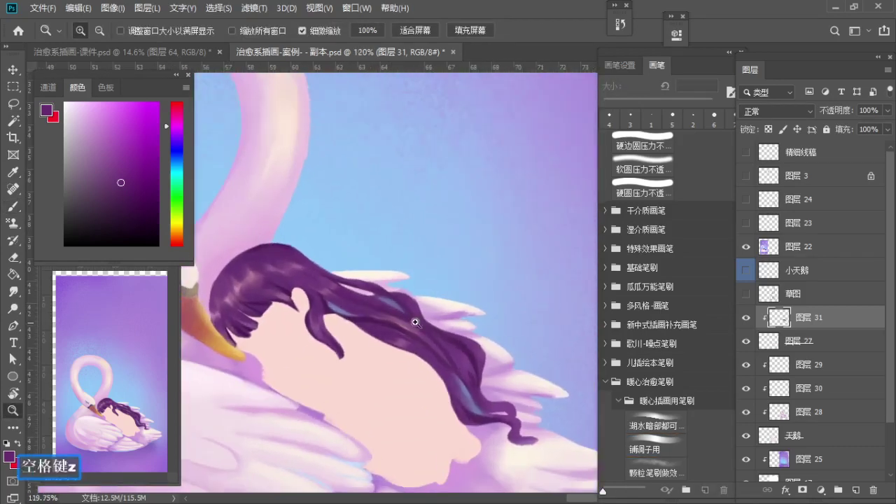
Step: Add a new clipped layer above 图层 31 and prepare the grain brush 颗粒笔刷做效 with a dark red colour
key(b)
click(669, 475)
key(z)
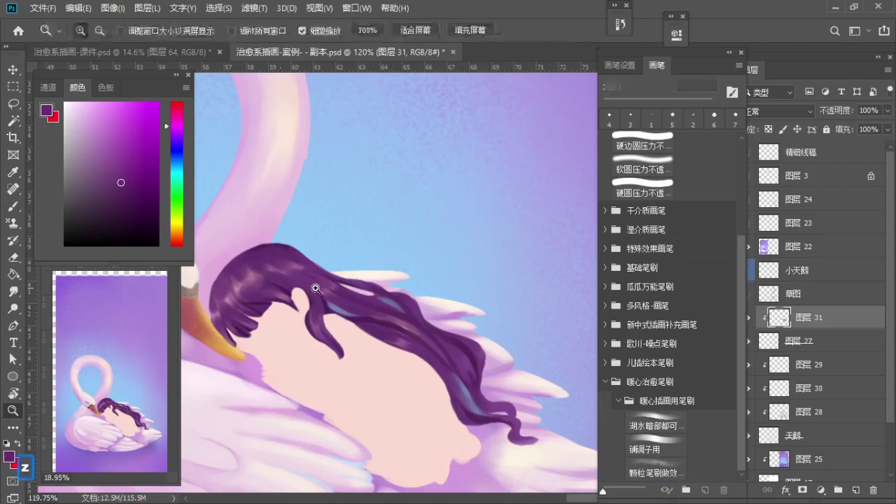
drag(314, 287, 342, 288)
key(b)
click(855, 490)
key(alt)
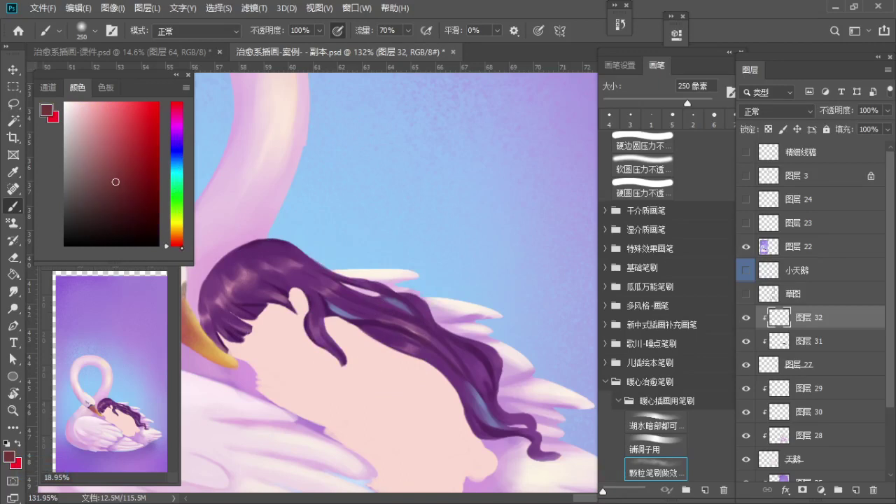
Step: Try a dark red grain stroke with a 500 px brush over the hair and undo it
key(s)
key(s)
key(s)
drag(397, 325, 405, 317)
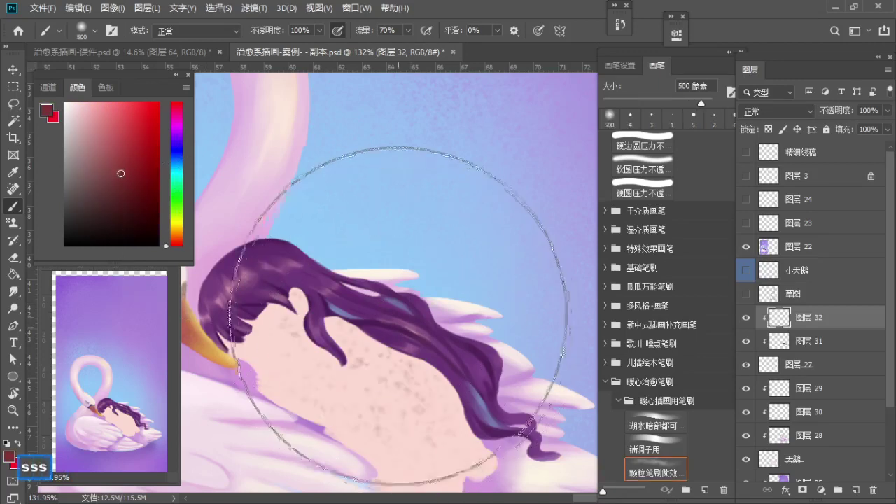
key(ctrl+z)
Step: Load the hair shape as a selection and spray dark red grain inside it with a 150 px brush, undoing unwanted strokes
key(a)
key(a)
key(bracketleft)
key(bracketleft)
key(bracketleft)
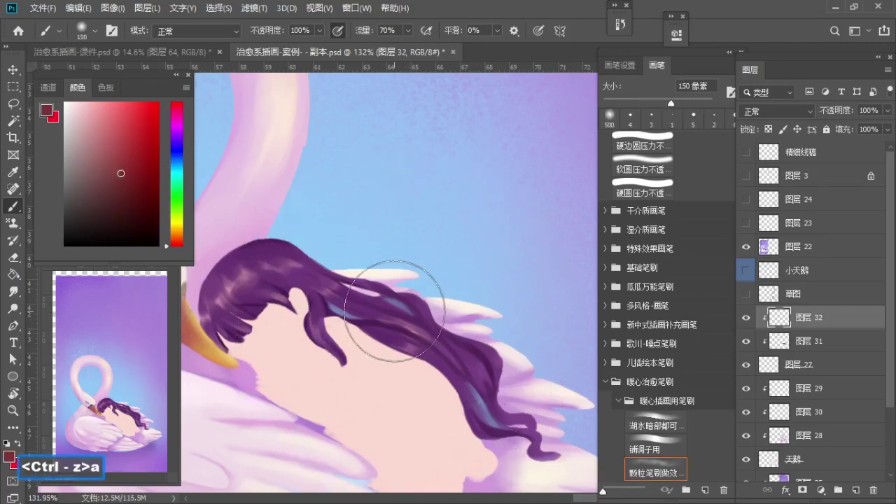
key(z)
mouse_move(397, 316)
mouse_down()
mouse_move(387, 315)
mouse_move(402, 294)
mouse_up()
key(b)
key(ctrl+z)
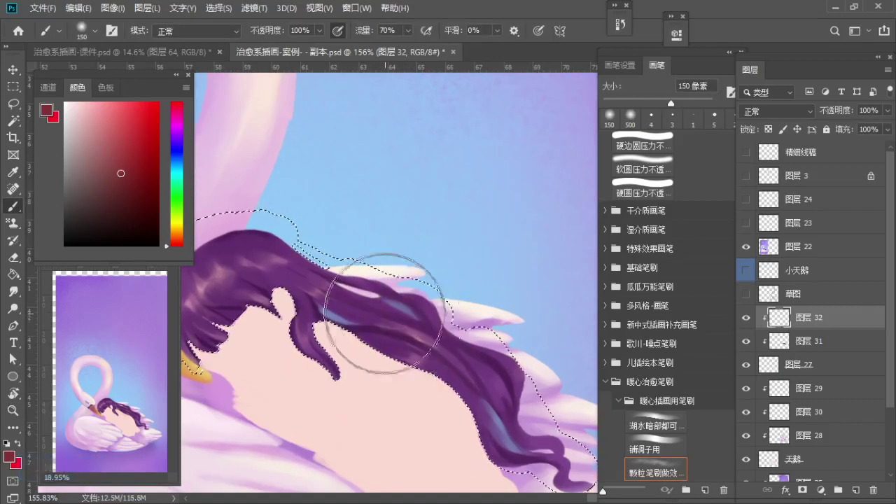
key(ctrl+z)
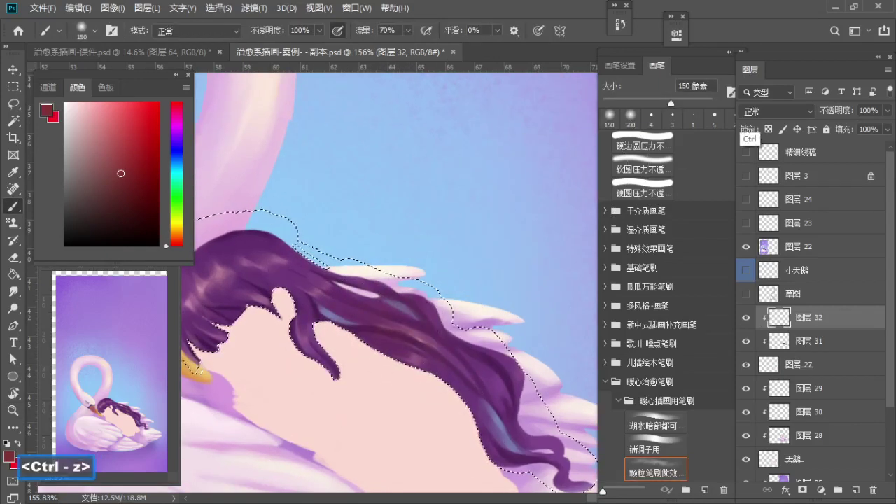
Step: Set the grain layer's blend mode to 叠加 (Overlay), undo the last grain stroke and pick a lighter muted red with a 100 px brush
click(776, 111)
click(764, 290)
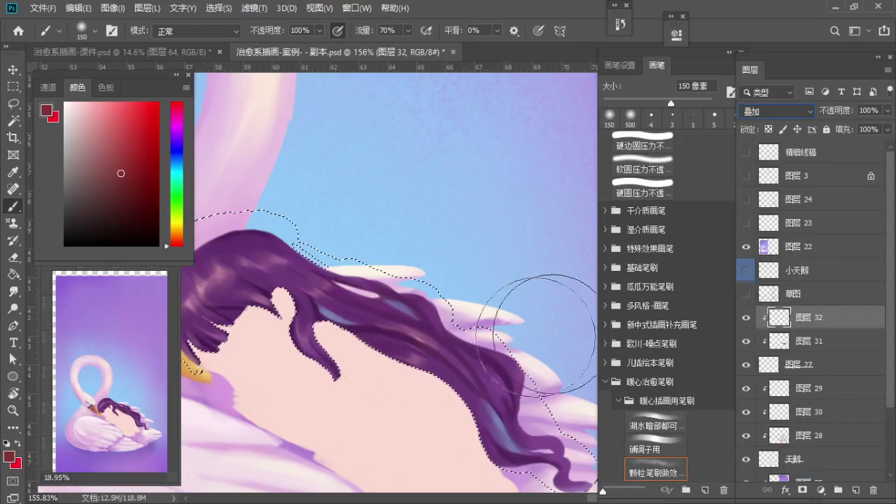
key(ctrl+z)
click(98, 143)
key(a)
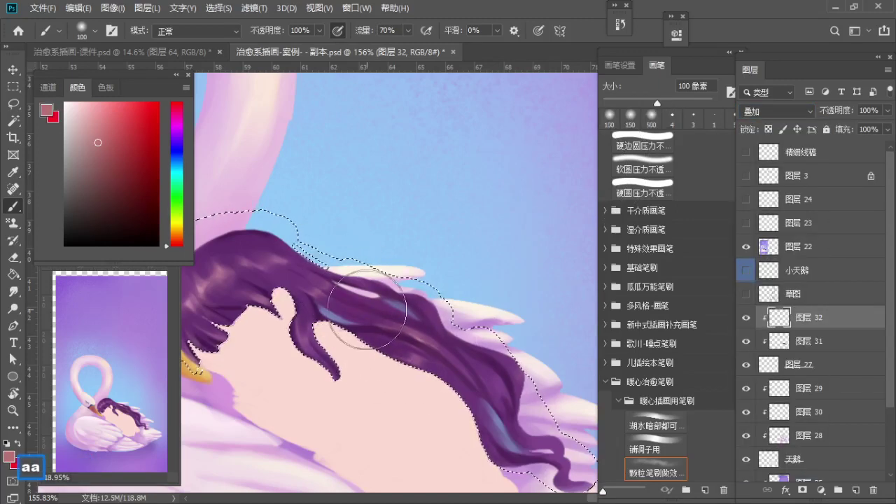
Step: Spray muted red grain over the middle hair strands within the selection using 100 to 125 px brushes
key(z)
drag(374, 297, 353, 294)
key(b)
key(s)
key(a)
key(a)
key(a)
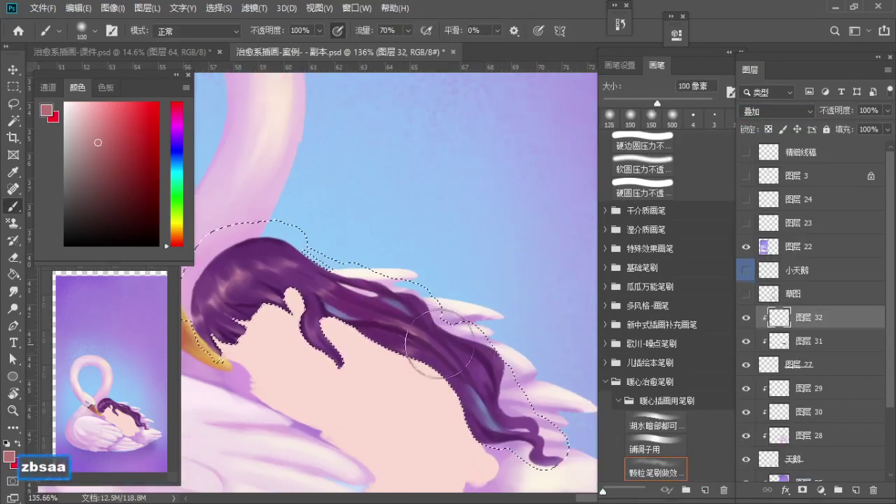
Step: Add finer muted red grain to the hair strands beside the wing with 90 and 60 px brushes
key(z)
drag(418, 308, 449, 322)
key(b)
key(a)
key(a)
key(a)
Step: Lower the grain layer's opacity to 65% and clear the hair selection
key(z)
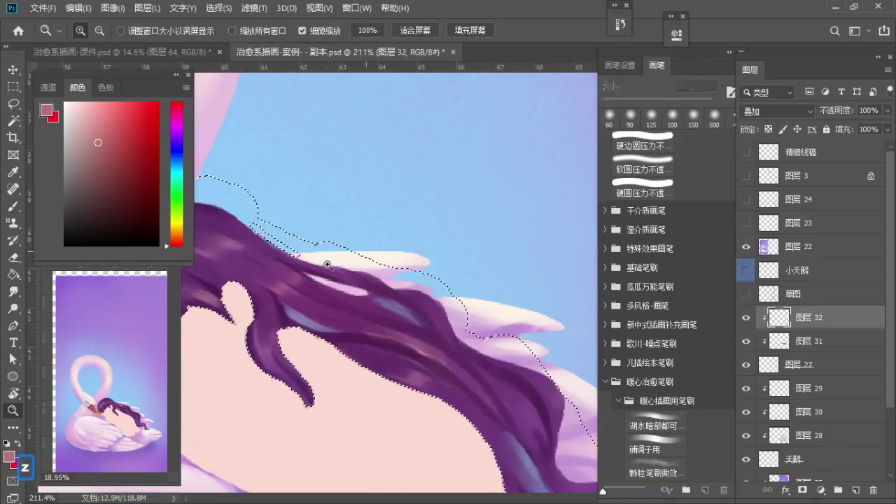
mouse_move(356, 266)
mouse_down()
mouse_move(350, 306)
mouse_move(385, 311)
mouse_move(402, 301)
mouse_up()
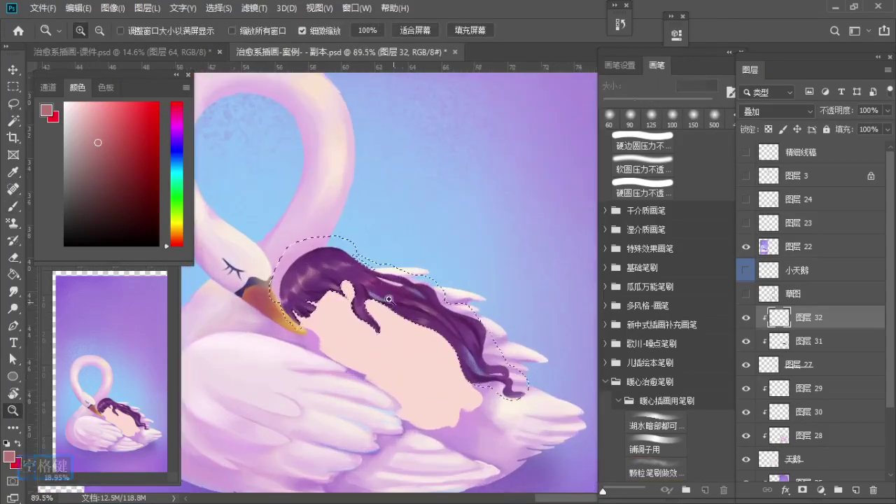
key(b)
click(889, 111)
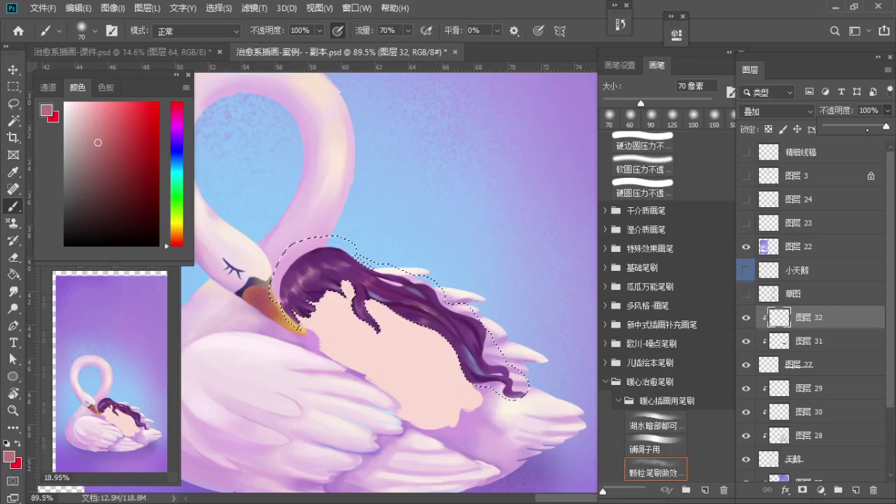
key(ctrl+d)
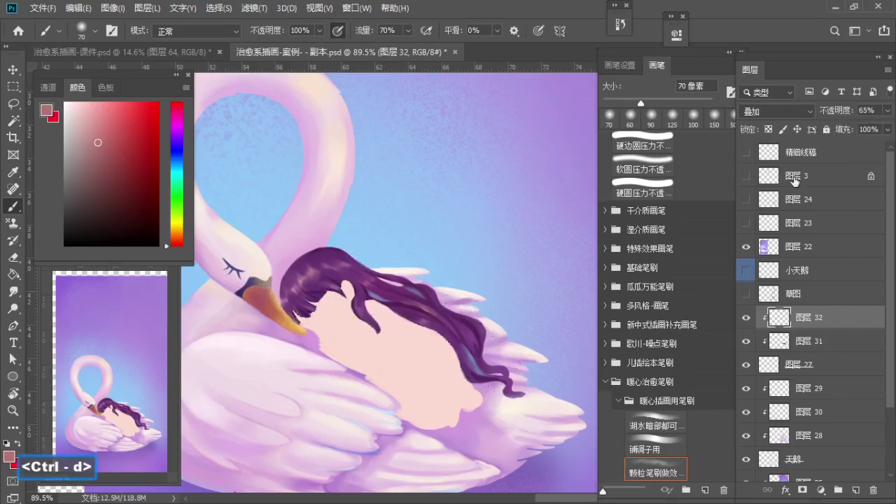
Step: Merge the grain layer into 图层 31 and add a new clipped layer directly above the 图层 27 base
key(z)
drag(394, 292, 380, 292)
mouse_move(409, 301)
mouse_down()
mouse_move(397, 278)
mouse_move(420, 279)
mouse_up()
key(b)
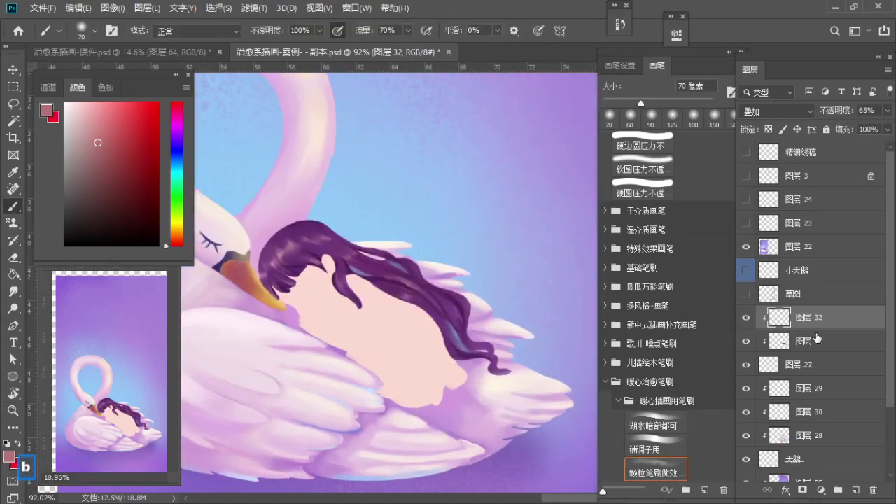
key(ctrl+e)
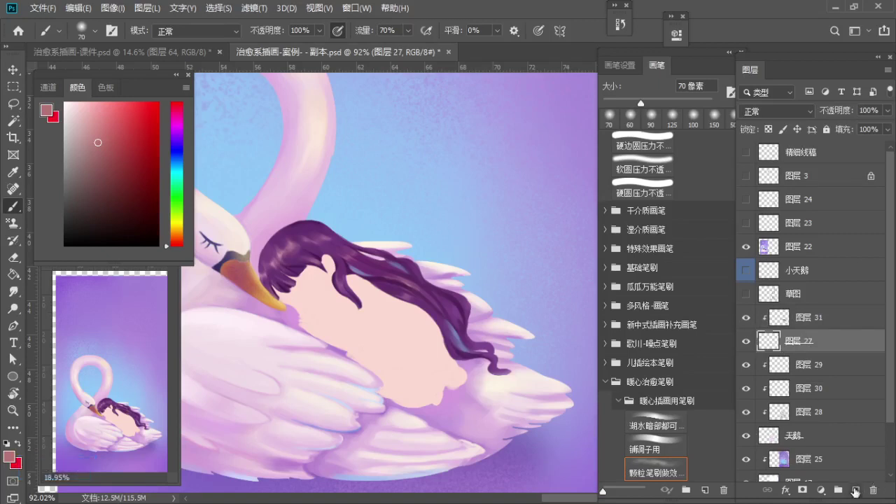
key(ctrl+z)
key(z)
drag(303, 277, 390, 278)
key(b)
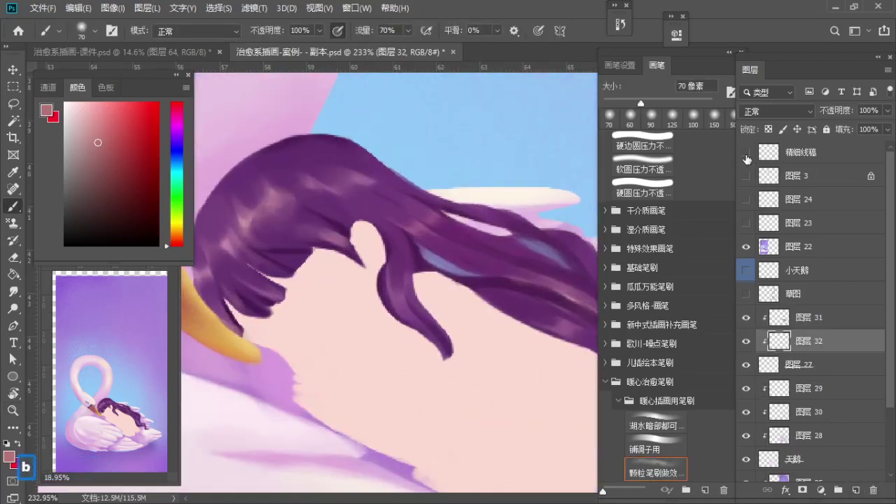
Step: Show the 精细线稿 line art layer and choose the 铺调子用 brush for blocking in the dress
click(746, 153)
key(z)
drag(333, 278, 402, 315)
mouse_move(401, 315)
mouse_down()
mouse_move(394, 284)
mouse_move(408, 308)
mouse_up()
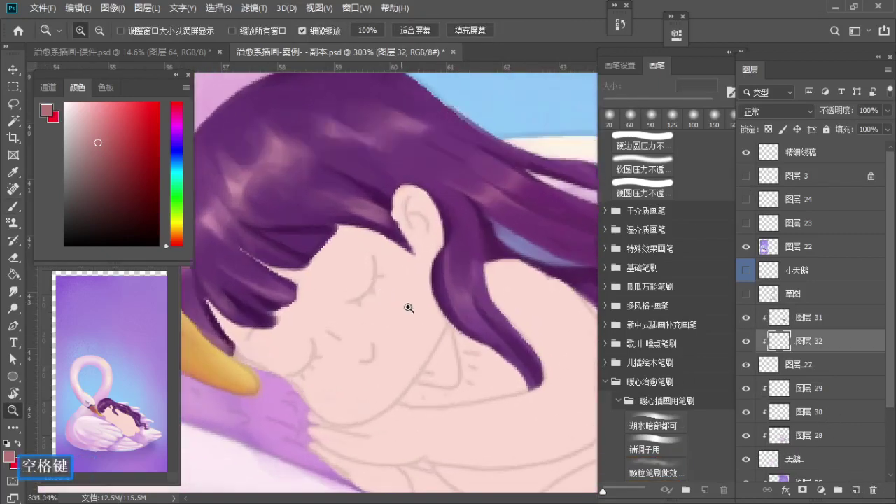
key(b)
key(a)
key(a)
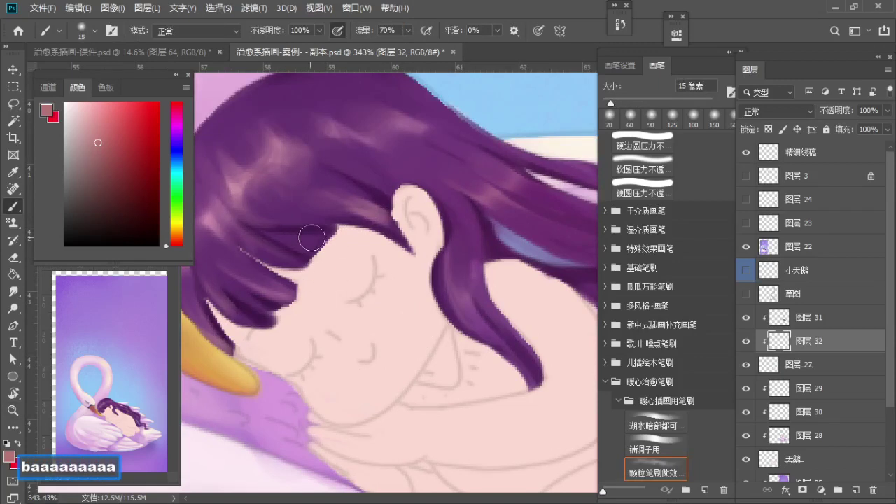
key(z)
mouse_move(311, 238)
mouse_down()
mouse_move(296, 262)
mouse_move(300, 244)
mouse_move(340, 246)
mouse_move(323, 254)
mouse_up()
key(z)
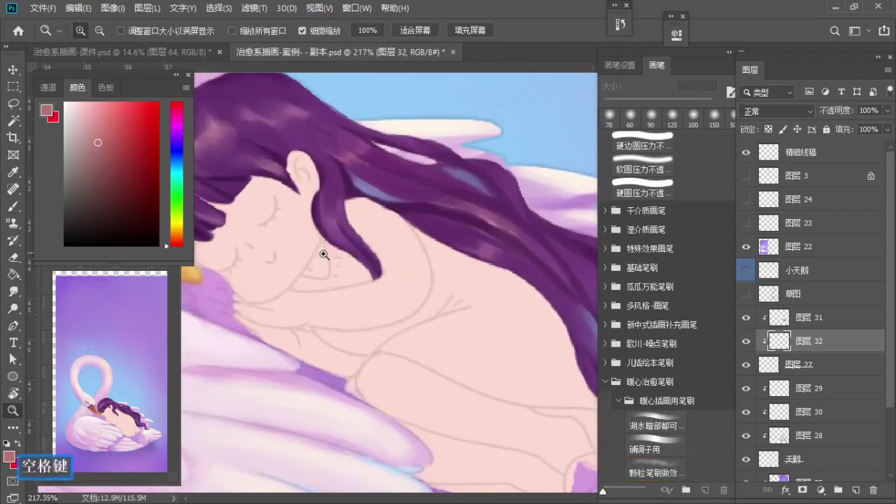
key(b)
click(651, 450)
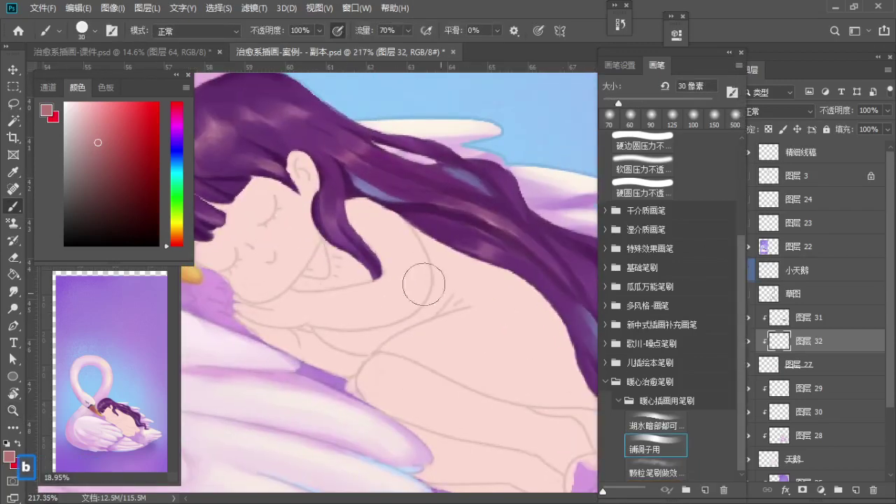
Step: Sample the light blue from the girl's dress in the finished reference illustration
key(space)
mouse_move(308, 219)
mouse_down()
mouse_move(349, 241)
mouse_move(364, 267)
mouse_move(329, 275)
mouse_move(446, 303)
mouse_move(286, 299)
mouse_move(334, 303)
mouse_up()
key(ctrl+space)
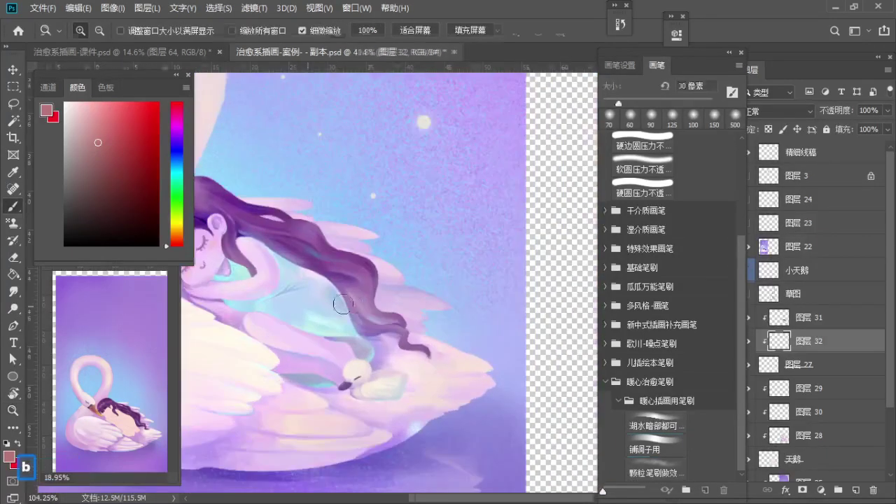
key(alt)
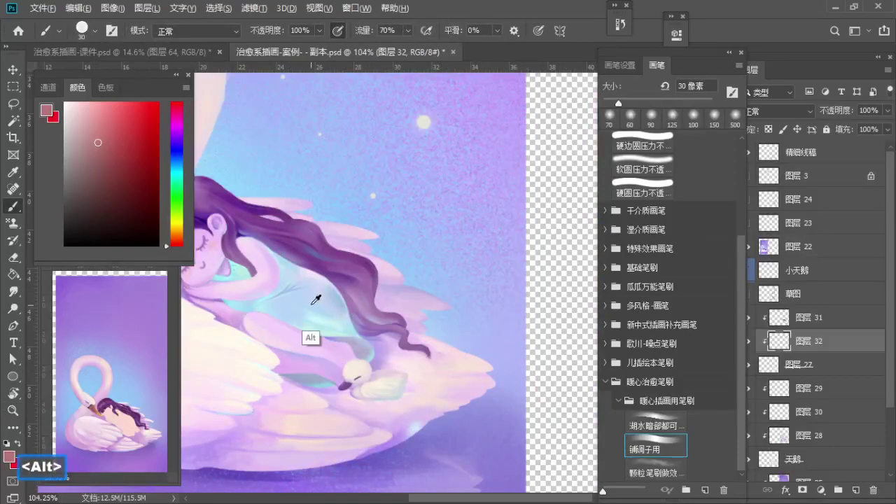
alt+click(296, 296)
Step: Paint a light blue strip of the dress below the hair strand next to the girl's neck
key(z)
drag(294, 291, 240, 316)
key(space)
drag(498, 323, 367, 359)
key(z)
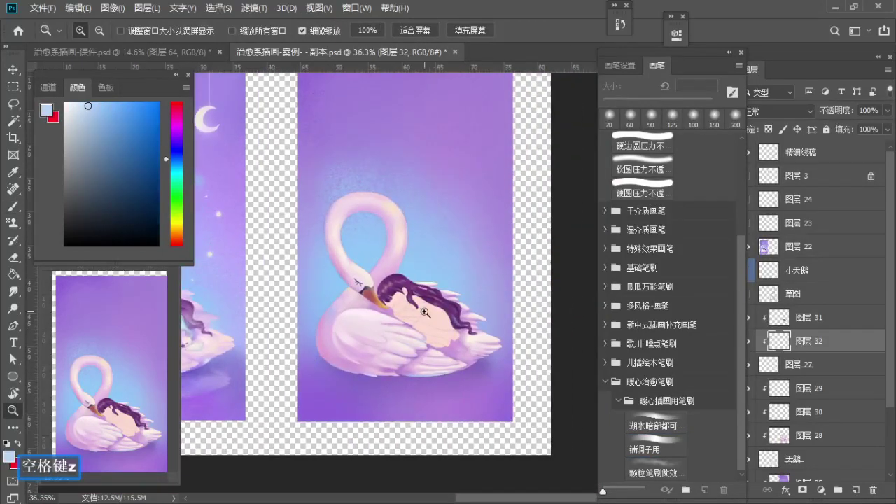
drag(425, 313, 513, 348)
key(space)
drag(460, 328, 508, 356)
key(b)
key(a)
key(a)
key(a)
key(a)
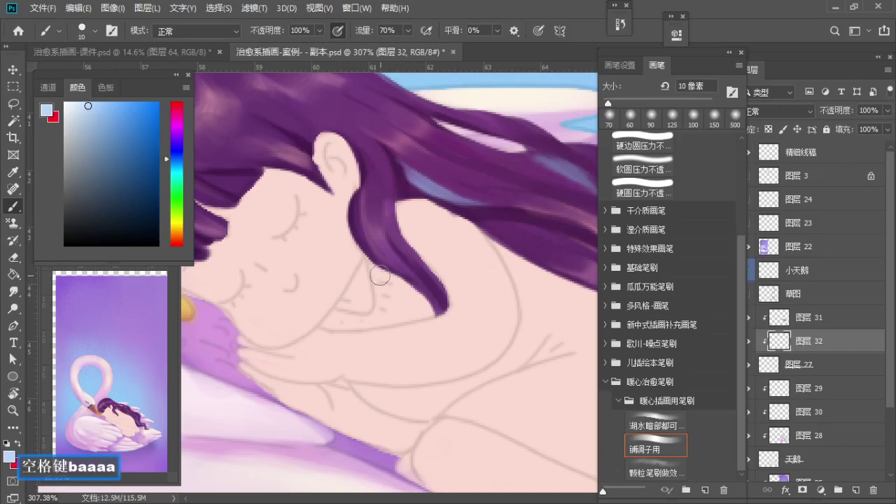
key(ctrl+z)
key(a)
drag(373, 265, 380, 319)
Step: Fill the dress area between the chin, hair strand and upper arm with light blue using 5 to 6 px brushes
key(z)
drag(362, 279, 371, 282)
key(b)
key(a)
key(a)
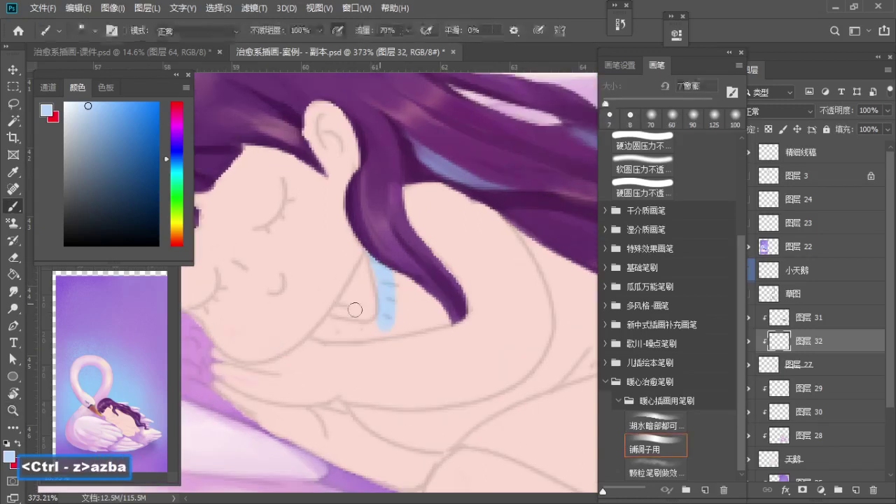
drag(329, 318, 374, 322)
key(ctrl+z)
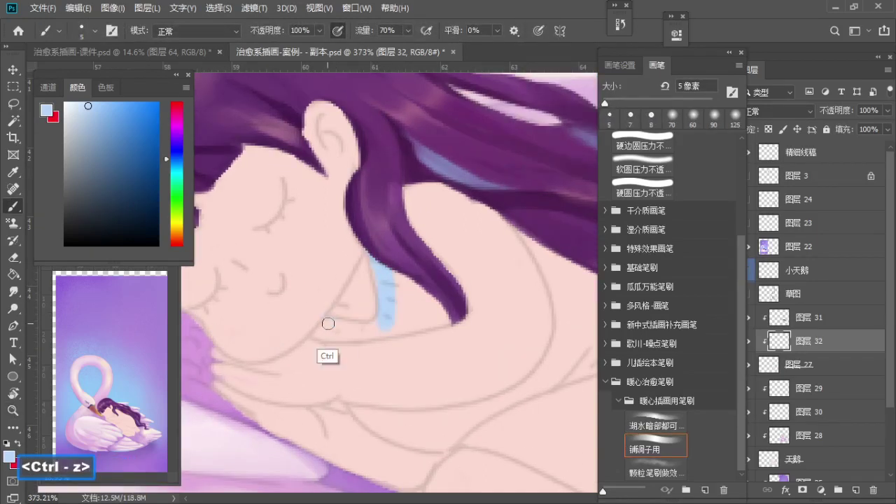
drag(316, 333, 390, 331)
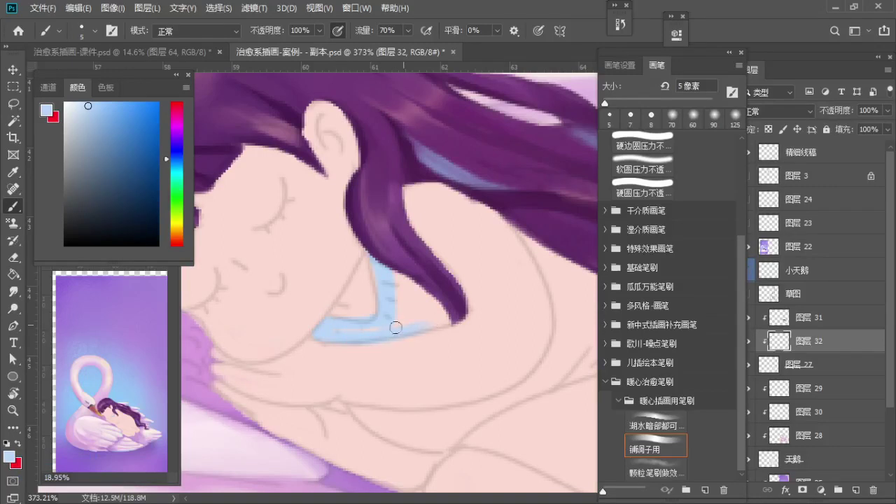
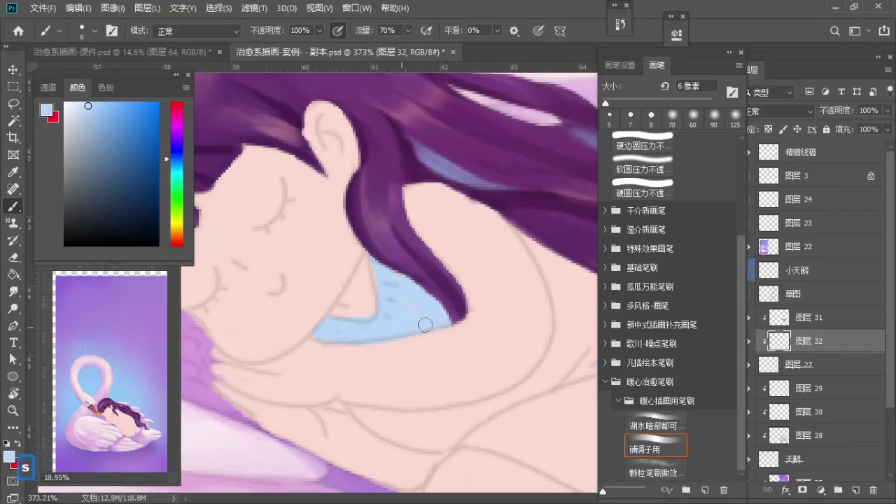
Step: Paint the lower edge of the dress area beneath the forearm in light blue with a 5 px brush
key(space)
mouse_move(381, 304)
mouse_down()
mouse_move(413, 286)
mouse_move(371, 242)
mouse_up()
key(e)
key(a)
key(a)
key(space)
key(b)
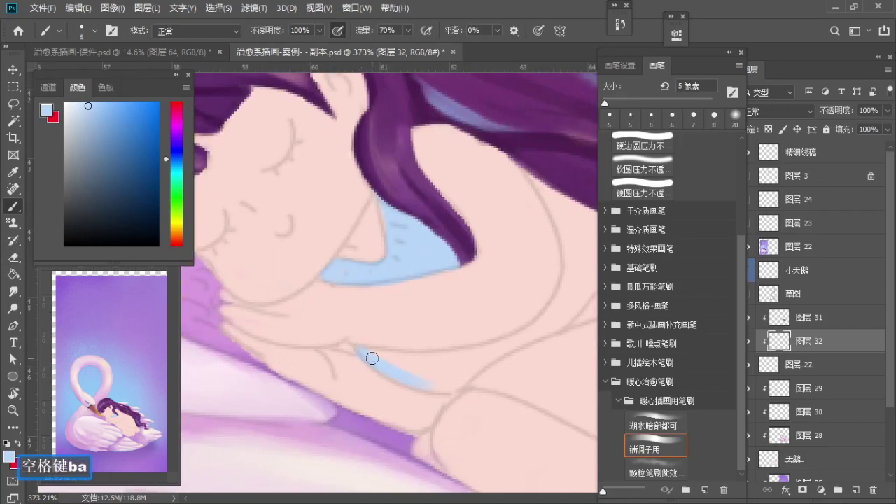
drag(372, 359, 450, 389)
Step: Paint light blue along the underside of the forearm with a 6 px brush, undoing the imprecise strokes
key(space)
drag(418, 373, 374, 348)
key(s)
mouse_move(318, 328)
mouse_down()
mouse_move(413, 330)
mouse_move(334, 329)
mouse_move(447, 318)
mouse_move(516, 274)
mouse_up()
key(ctrl+z)
key(ctrl+z)
drag(402, 330, 510, 287)
key(ctrl+z)
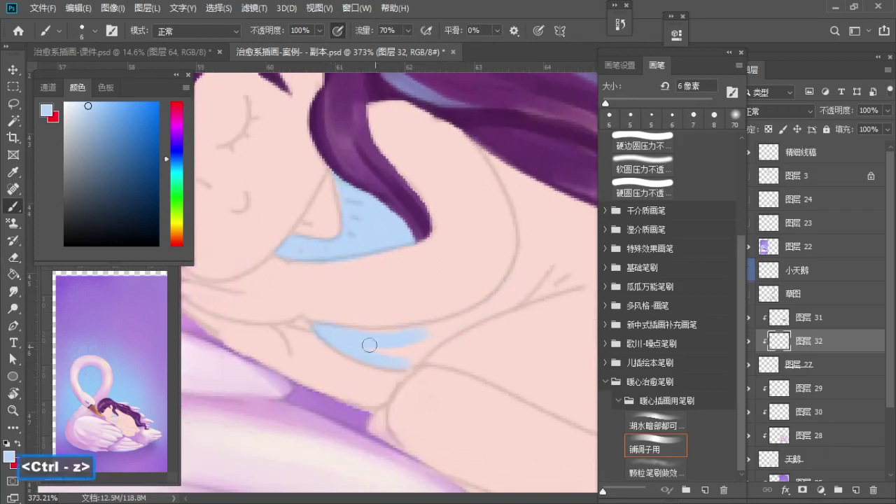
drag(336, 328, 509, 307)
key(ctrl+z)
Step: Trace the outer edge of the bent arm in light blue from the hair down around the elbow at 6 px
key(space)
drag(506, 226, 442, 277)
key(ctrl+z)
mouse_move(421, 202)
mouse_down()
mouse_move(454, 270)
mouse_move(458, 313)
mouse_move(476, 245)
mouse_move(470, 284)
mouse_up()
key(ctrl+z)
key(space)
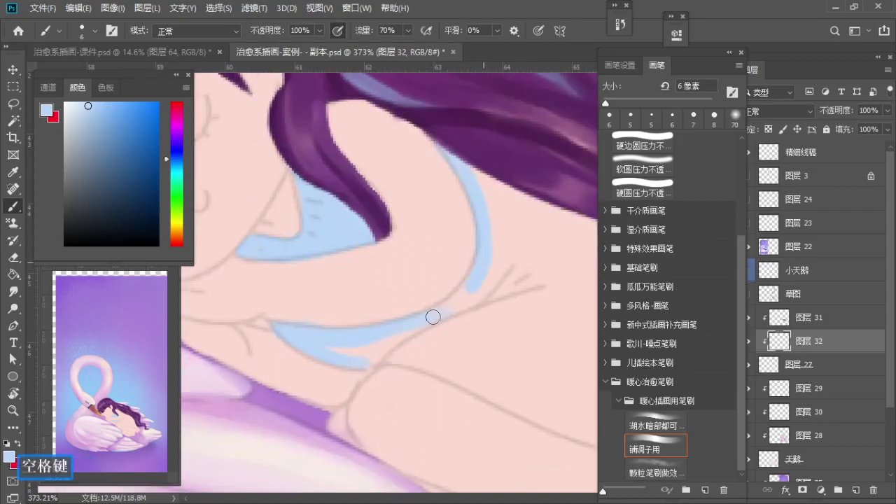
drag(434, 316, 492, 283)
key(ctrl+z)
drag(488, 241, 411, 316)
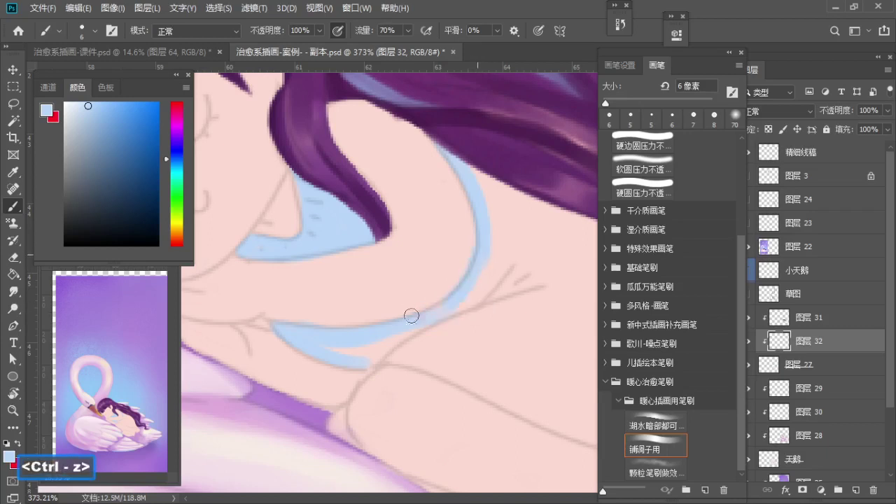
Step: Fill the gap beneath the forearm and extend the light blue into the dress folds near the elbow
drag(334, 350, 388, 354)
key(ctrl+z)
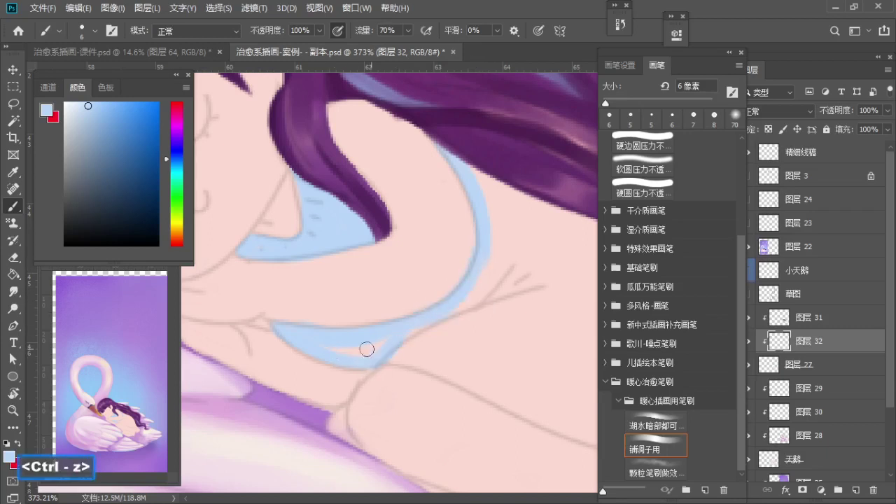
drag(328, 348, 383, 343)
key(s)
key(ctrl+z)
mouse_move(489, 301)
mouse_down()
mouse_move(379, 359)
mouse_move(531, 291)
mouse_move(506, 280)
mouse_move(410, 310)
mouse_up()
key(space)
drag(407, 352, 415, 317)
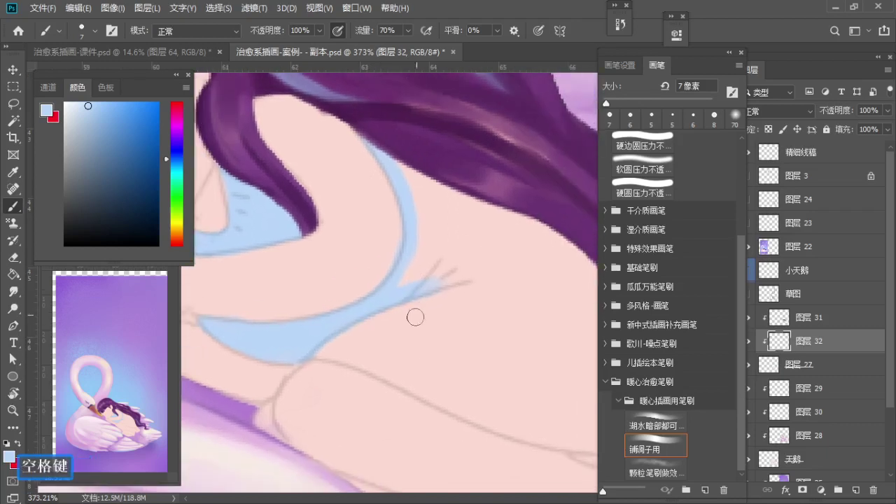
Step: Paint the dress's lower edge along the thigh to the hair in light blue with a 7 px brush
drag(300, 352, 440, 403)
mouse_move(336, 341)
mouse_down()
mouse_move(286, 306)
mouse_move(454, 379)
mouse_move(330, 339)
mouse_up()
key(ctrl+z)
key(space)
drag(332, 343, 481, 358)
key(ctrl+z)
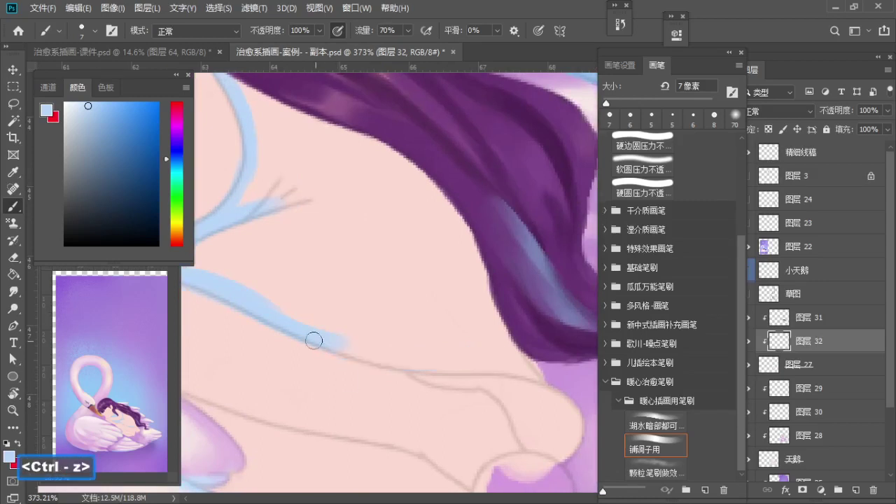
drag(314, 340, 451, 366)
key(ctrl+z)
drag(314, 336, 537, 369)
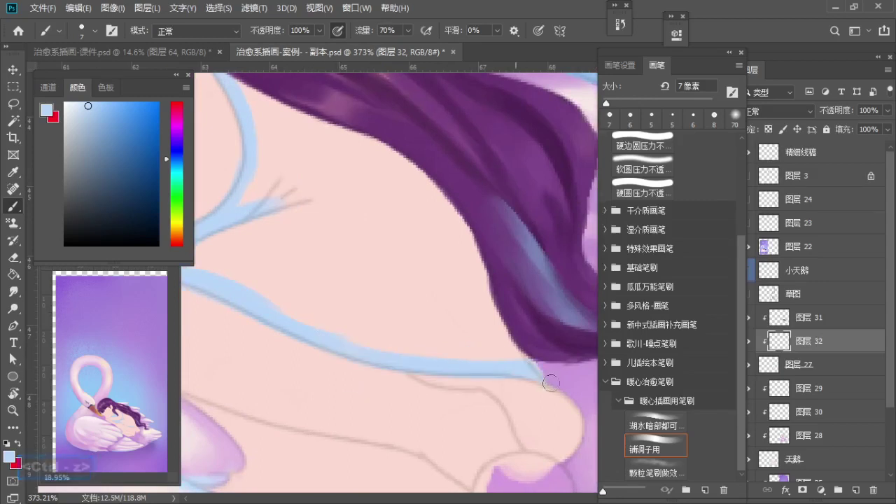
Step: Fill the body of the dress between the arm, hair and thigh with light blue using larger brushes
scroll(410, 233, down, 2)
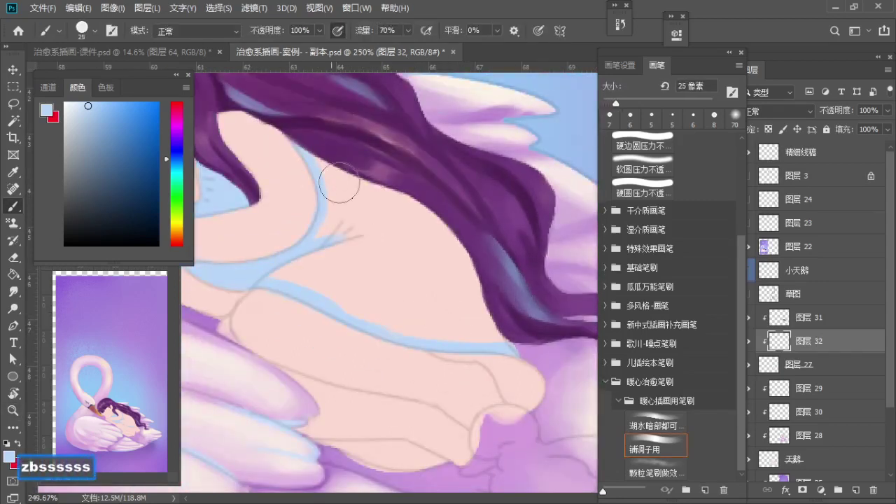
key(bracketright)
drag(339, 183, 334, 160)
mouse_move(369, 238)
mouse_down()
mouse_move(350, 198)
mouse_move(403, 229)
mouse_move(416, 213)
mouse_move(473, 273)
mouse_move(447, 282)
mouse_move(367, 240)
mouse_move(344, 256)
mouse_move(347, 236)
mouse_move(329, 236)
mouse_move(318, 270)
mouse_move(293, 273)
mouse_up()
key(bracketleft)
drag(350, 292, 448, 310)
key(bracketright)
mouse_move(385, 312)
mouse_down()
mouse_move(502, 326)
mouse_move(462, 216)
mouse_up()
key(space)
key(a)
key(a)
key(a)
key(space)
drag(402, 343, 495, 413)
Step: Try painting light blue over the end of the girl's legs with a 10 px brush
key(z)
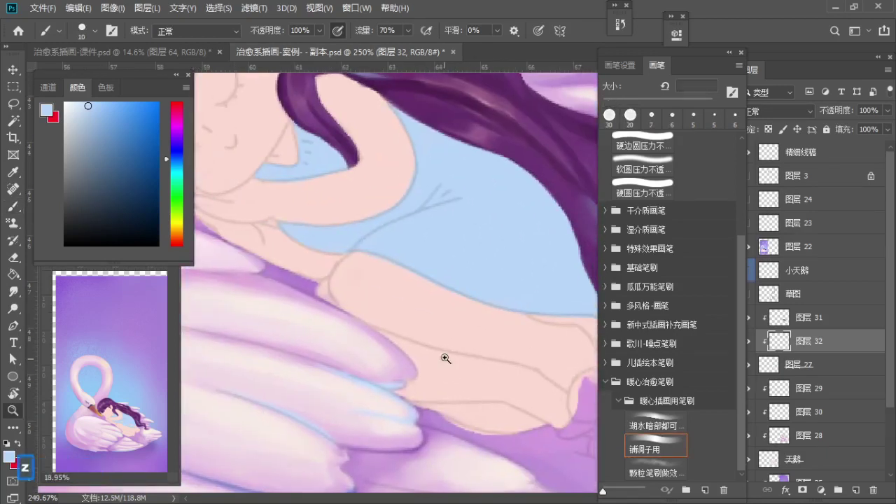
key(space)
drag(445, 358, 360, 333)
key(z)
mouse_move(471, 322)
mouse_down()
mouse_move(486, 319)
mouse_move(467, 309)
mouse_up()
key(b)
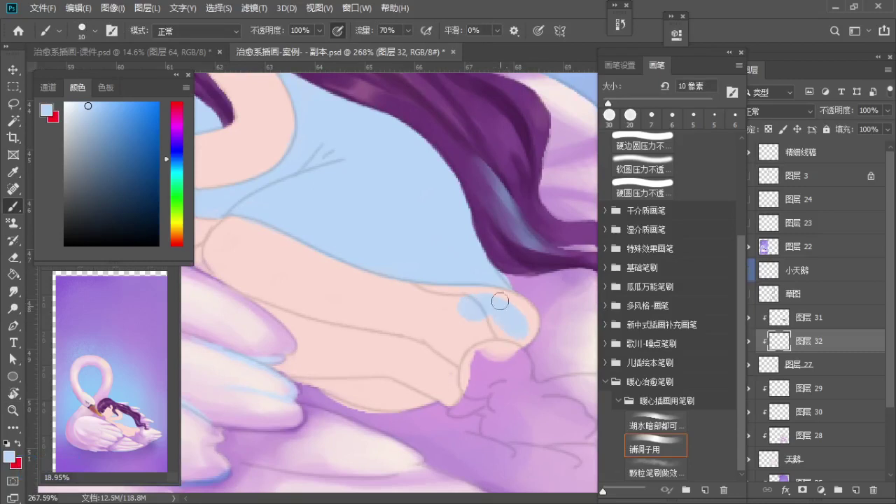
key(ctrl+z)
key(z)
mouse_move(490, 266)
mouse_down()
mouse_move(456, 236)
mouse_move(470, 256)
mouse_move(425, 280)
mouse_up()
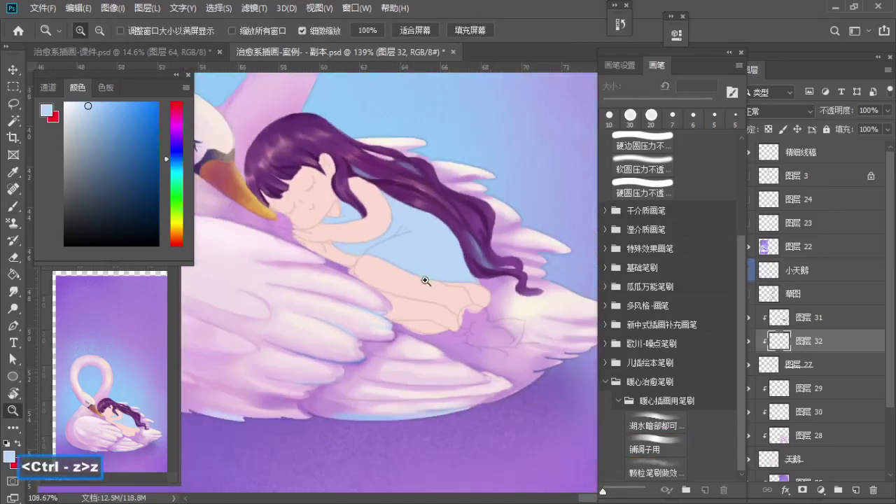
Step: Create a new clipped layer beneath the dress layer, sample the skin colour and shift its hue to yellow-orange
key(space)
drag(416, 240, 510, 331)
key(space)
drag(507, 330, 446, 284)
drag(453, 249, 421, 287)
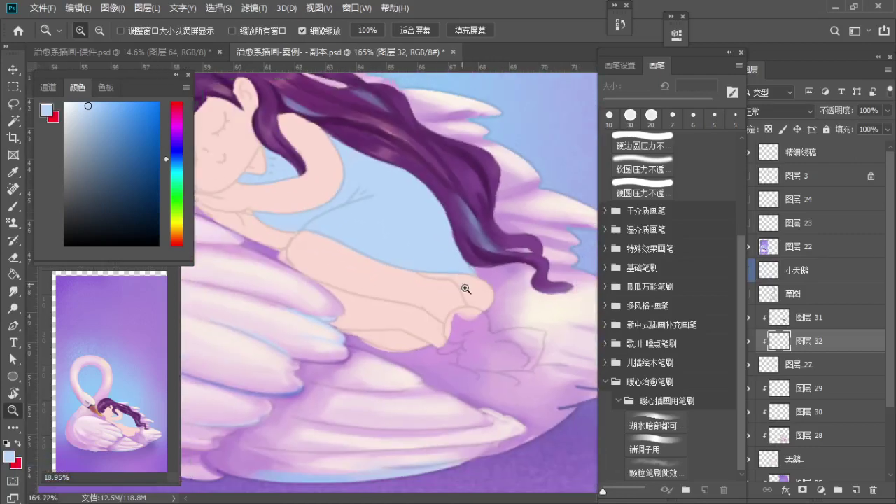
key(b)
click(655, 449)
click(856, 490)
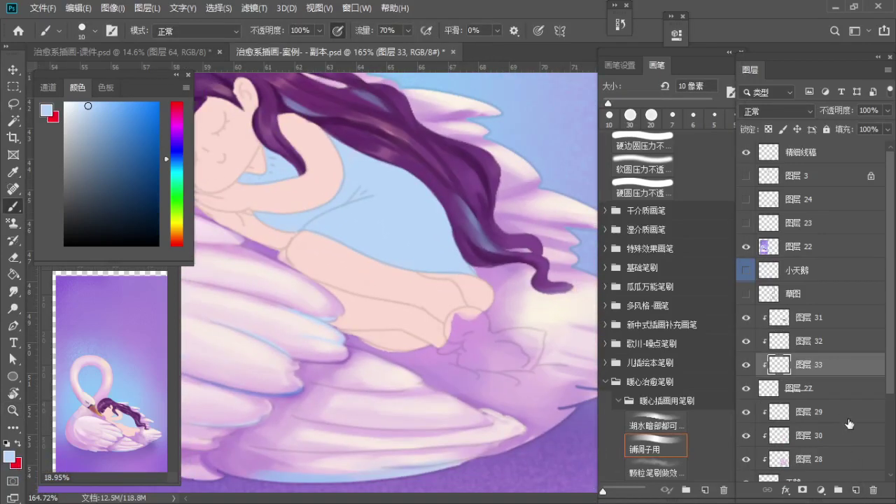
key(alt)
alt+click(389, 279)
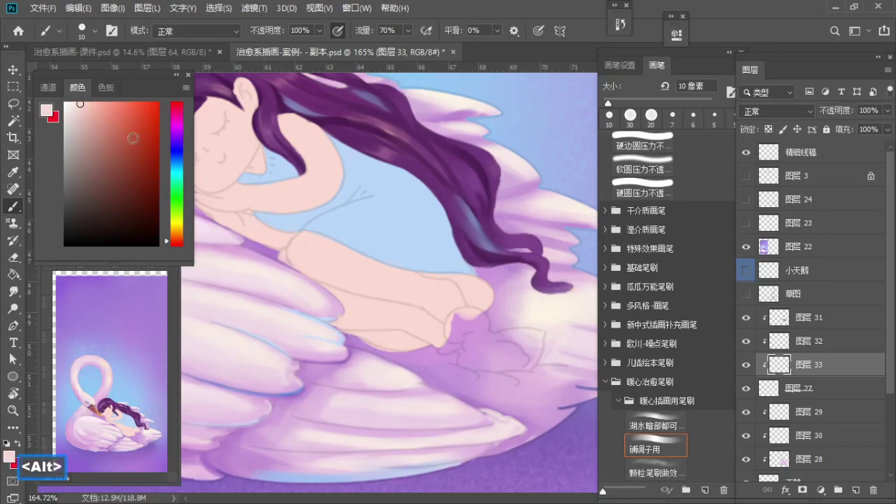
click(176, 227)
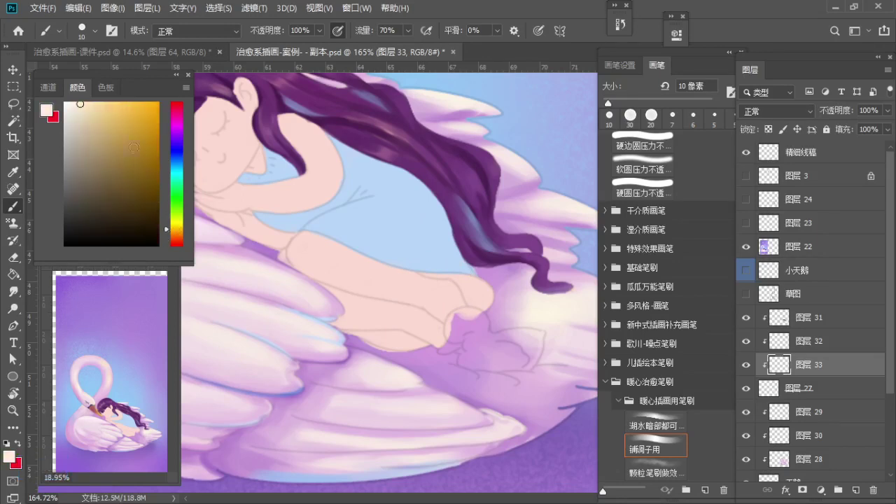
Step: Block in saturated yellow-orange on the rounded shape at the end of the dress hem with a 15 px brush
key(z)
drag(373, 294, 401, 298)
key(b)
key(s)
mouse_move(445, 277)
mouse_down()
mouse_move(512, 311)
mouse_move(521, 302)
mouse_move(518, 319)
mouse_up()
key(ctrl+z)
key(ctrl+z)
key(ctrl+z)
drag(433, 276, 525, 327)
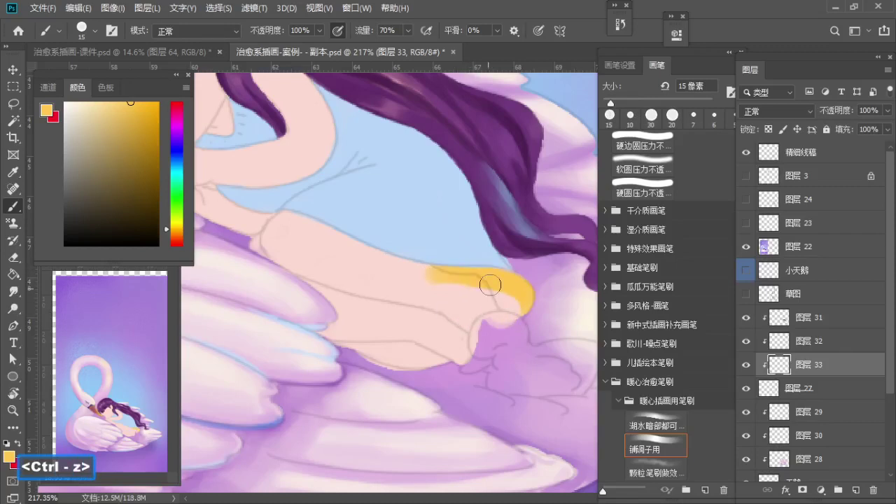
drag(504, 290, 511, 297)
Step: Block in yellow-orange along the underside of the lower leg, undoing the stray strokes
mouse_move(345, 330)
mouse_down()
mouse_move(412, 353)
mouse_move(406, 360)
mouse_move(442, 343)
mouse_move(434, 352)
mouse_move(371, 335)
mouse_move(412, 343)
mouse_move(410, 362)
mouse_up()
key(ctrl+z)
key(ctrl+z)
key(ctrl+z)
Step: Erase the yellow-orange that spills over the lower leg's line art, enlarging the eraser to 15 px
key(z)
key(space)
key(e)
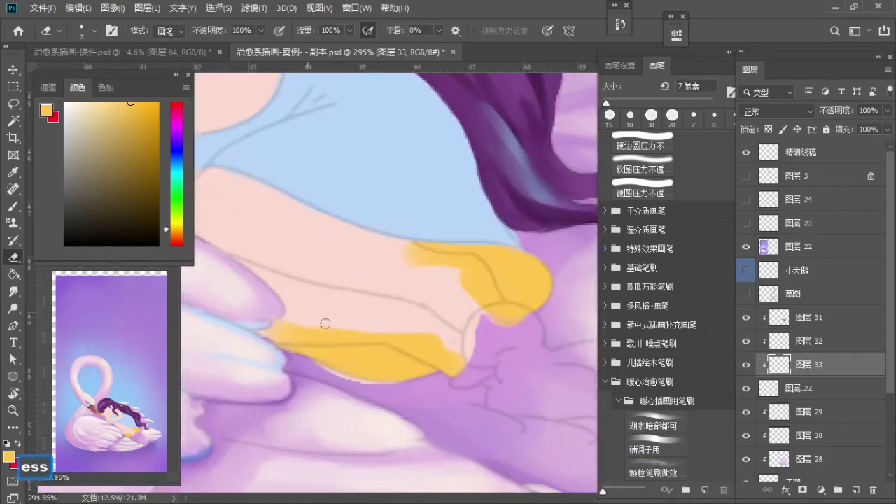
key(bracketright)
key(bracketright)
key(bracketright)
key(bracketright)
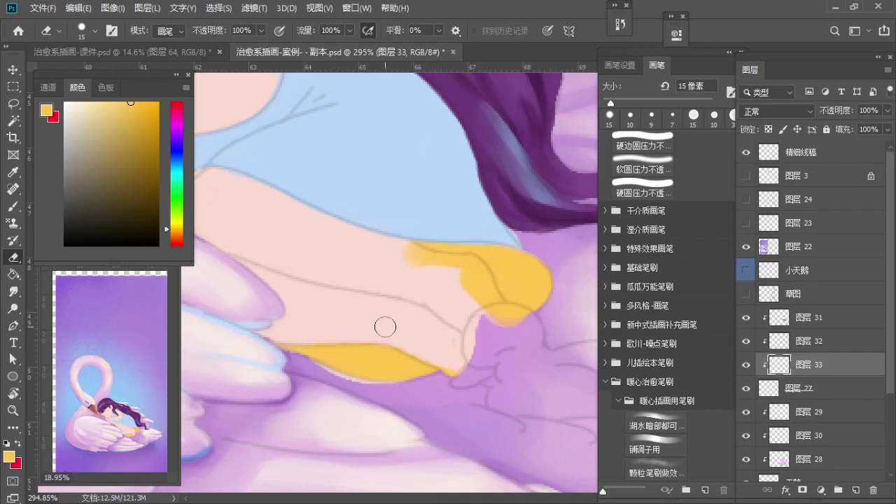
Step: Erase the excess yellow-orange around the ends of both legs with a 20 px eraser
key(space)
drag(462, 336, 436, 392)
key(s)
mouse_move(364, 310)
mouse_down()
mouse_move(412, 331)
mouse_move(441, 330)
mouse_move(488, 378)
mouse_up()
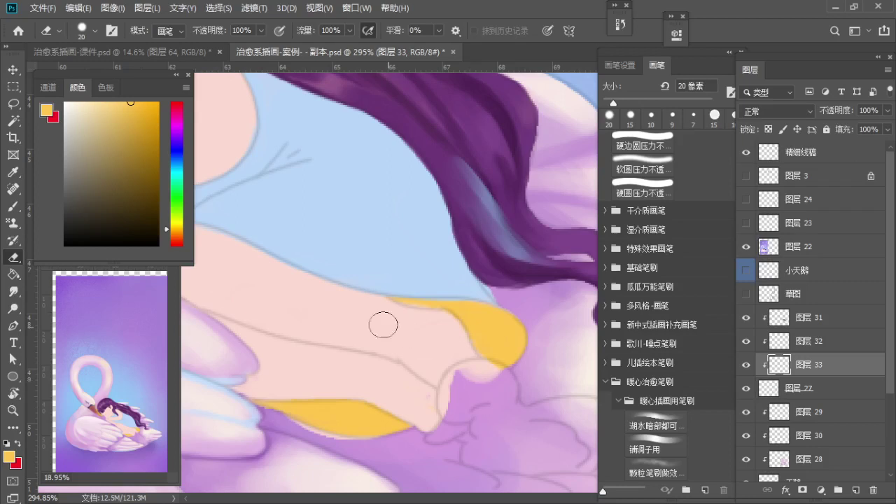
Step: Select dress layer 图层 32, check its content by toggling its visibility, and lock its transparent pixels
key(z)
key(space)
mouse_move(428, 320)
mouse_down()
mouse_move(378, 324)
mouse_move(413, 351)
mouse_up()
key(z)
drag(413, 350, 368, 340)
key(b)
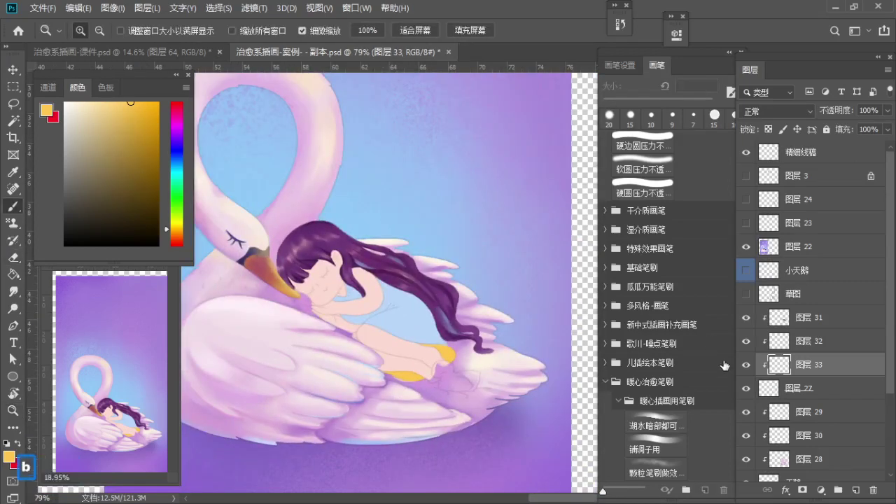
click(779, 341)
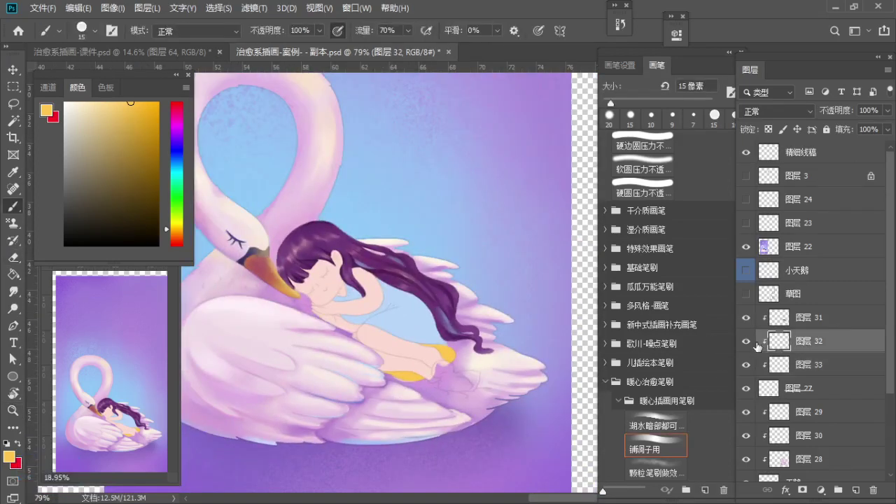
click(746, 342)
click(748, 341)
Step: Shift the sampled dress blue toward pale cyan and paint it over the collar area below the chin with a 30 px brush
key(z)
mouse_move(389, 309)
mouse_down()
mouse_move(427, 322)
mouse_move(414, 294)
mouse_move(426, 299)
mouse_up()
key(space)
drag(394, 281, 408, 284)
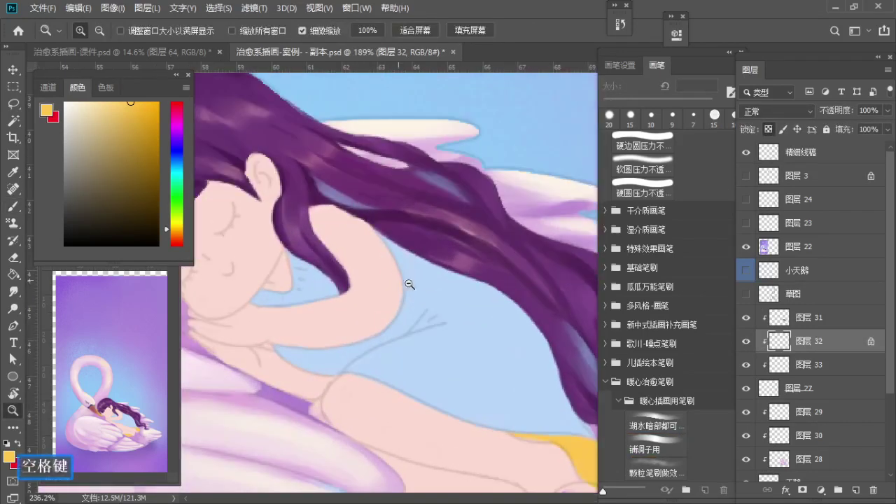
key(b)
alt+click(319, 320)
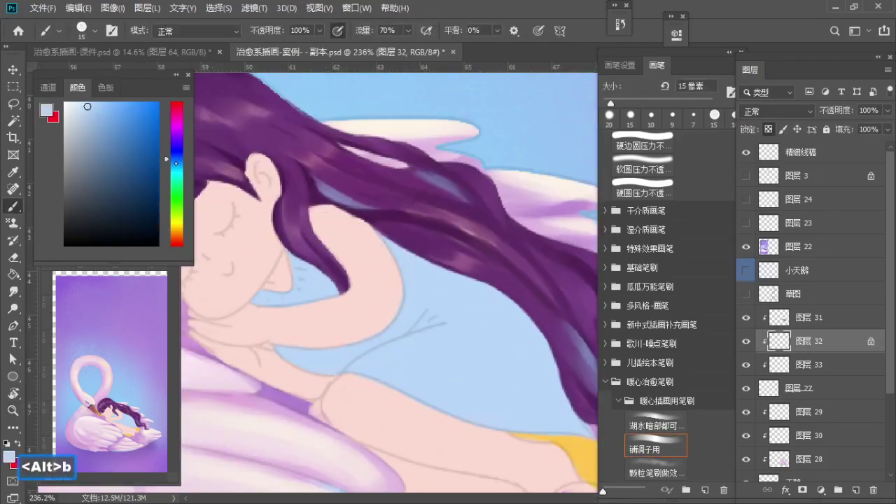
click(175, 170)
drag(296, 289, 254, 296)
key(a)
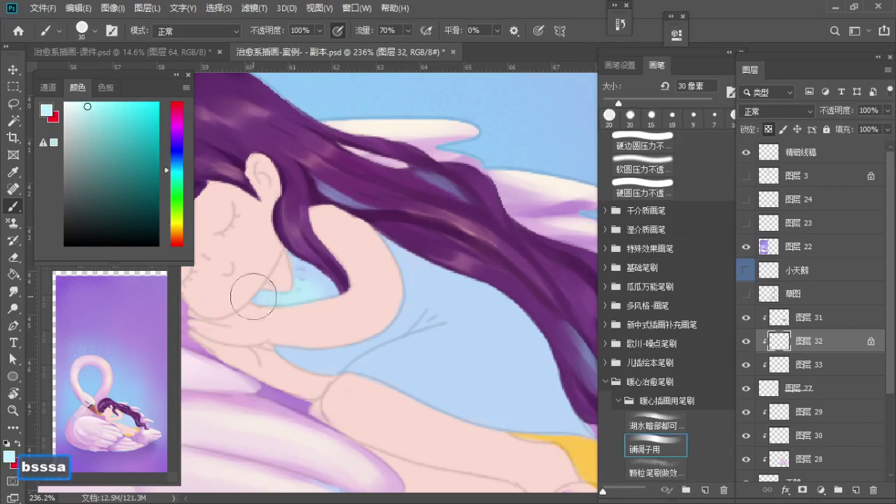
key(z)
mouse_move(304, 277)
mouse_down()
mouse_move(314, 271)
mouse_move(308, 282)
mouse_up()
key(space)
key(b)
key(s)
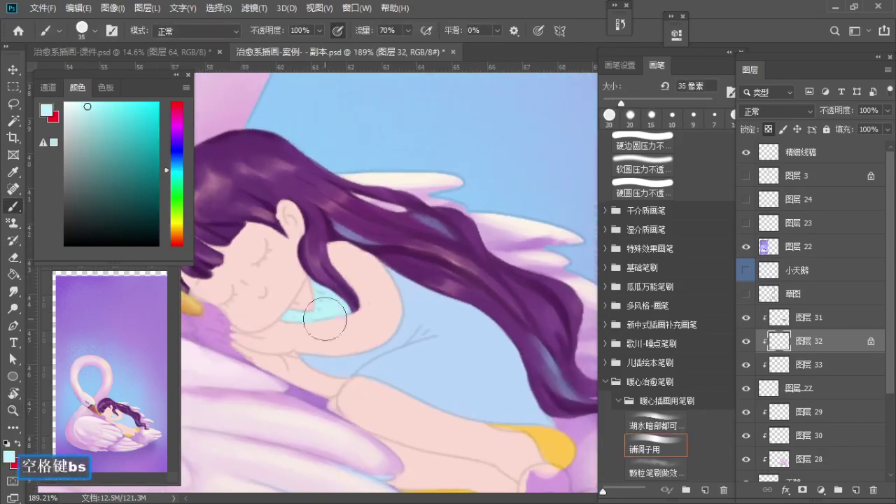
Step: Brush pale cyan into the strip of dress beneath the forearm, reducing the brush to 10 px
key(z)
key(space)
mouse_move(339, 309)
mouse_down()
mouse_move(327, 309)
mouse_move(320, 290)
mouse_up()
key(b)
alt+click(386, 329)
key(z)
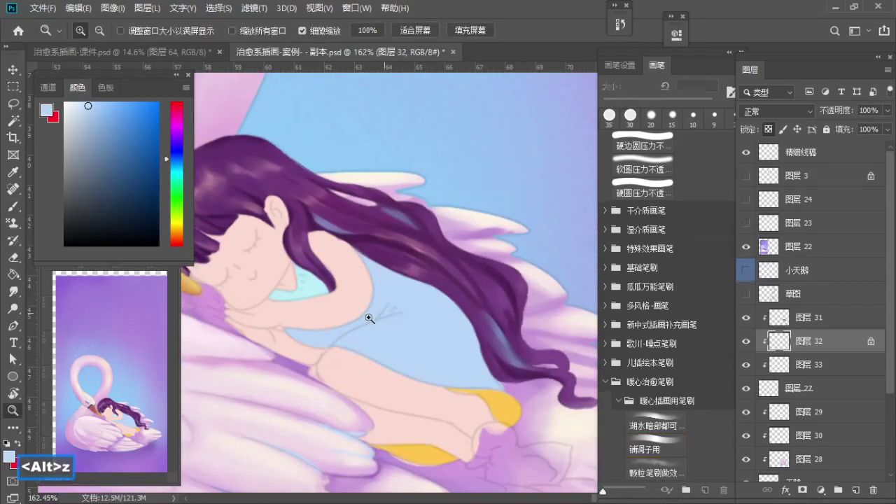
drag(369, 318, 355, 315)
key(b)
alt+click(317, 301)
key(a)
key(a)
key(a)
key(a)
key(a)
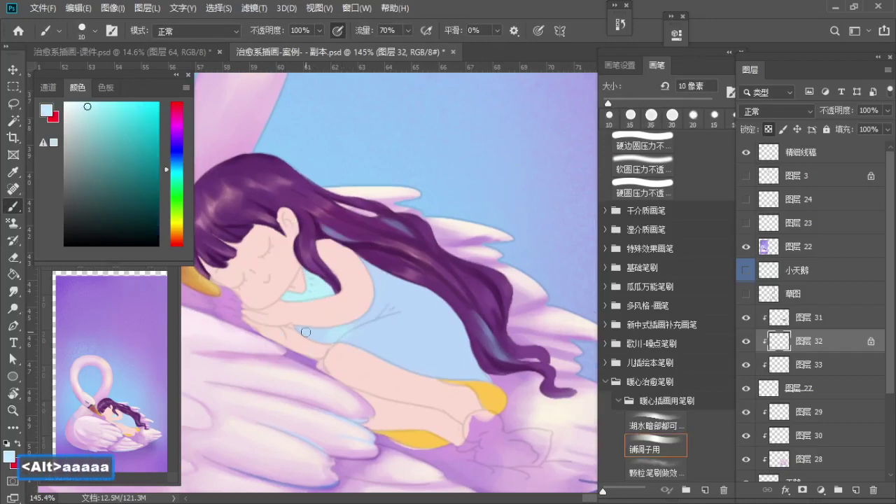
Step: Brush pale cyan over the lower part of the dress above the legs and along the hair with 30 and 35 px brushes
alt+click(325, 337)
key(s)
key(s)
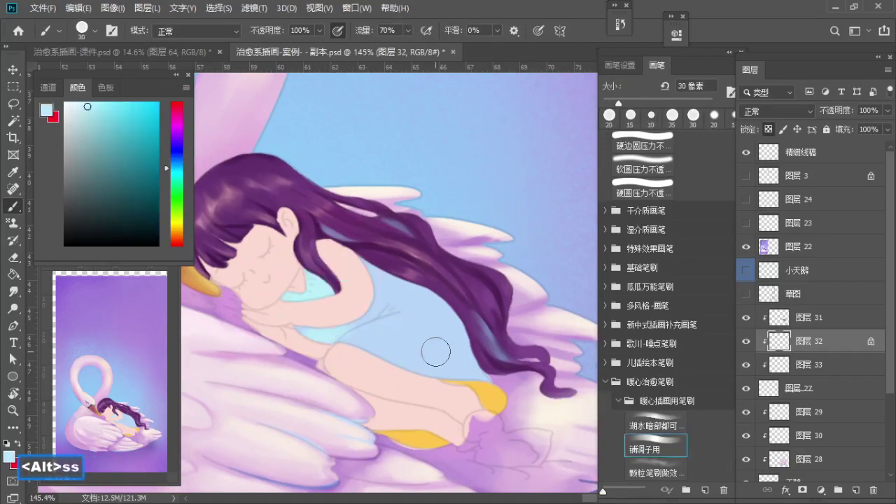
key(s)
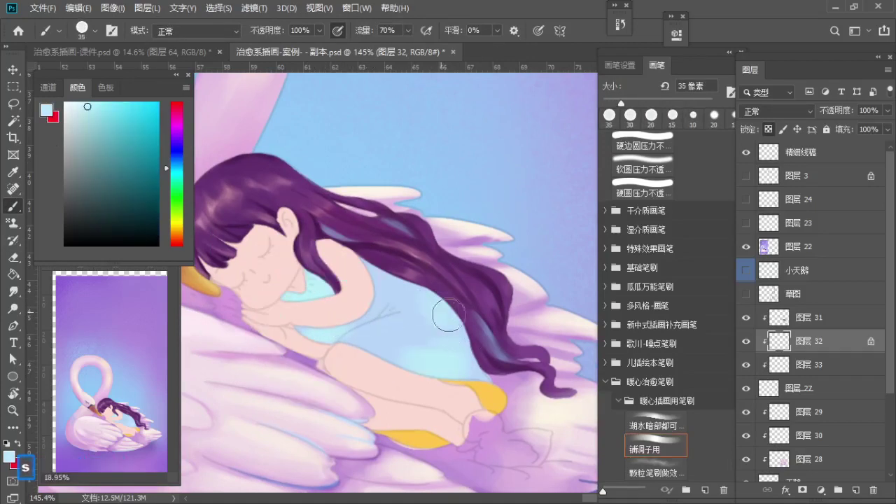
drag(430, 294, 423, 297)
drag(423, 297, 424, 316)
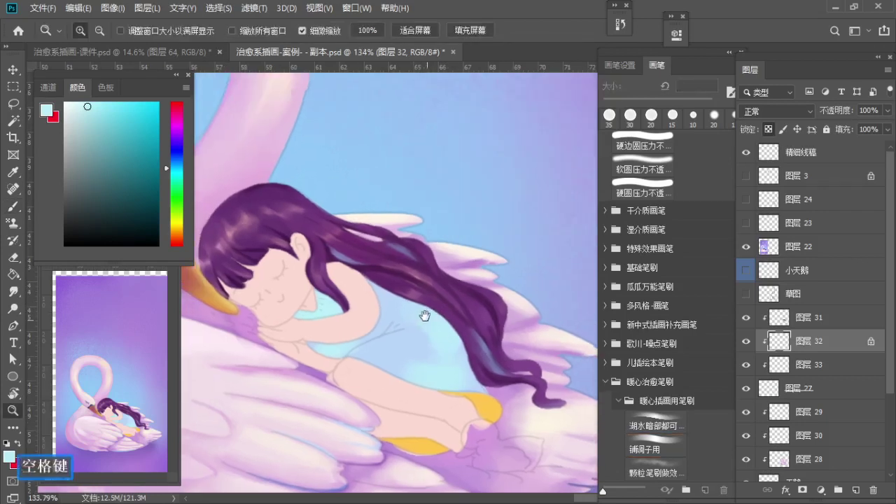
alt+click(415, 331)
alt+scroll(420, 335, down, 1)
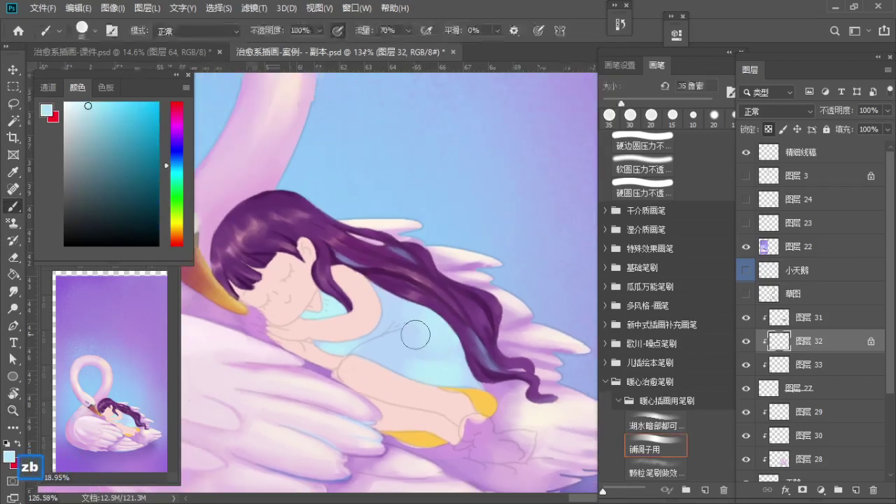
Step: Add a soft purple shadow at the dress's waist, undoing the heavy stroke and blending with sampled colours at 35 px
alt+click(467, 277)
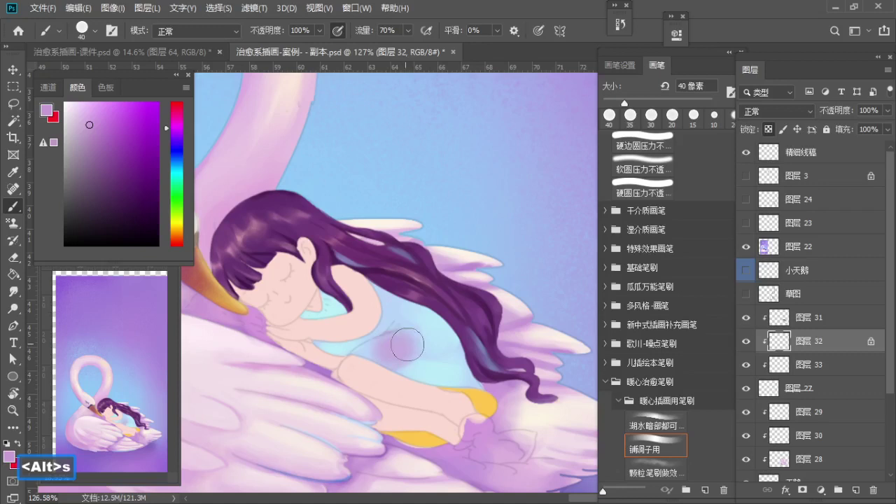
key(ctrl+z)
key(a)
alt+click(410, 341)
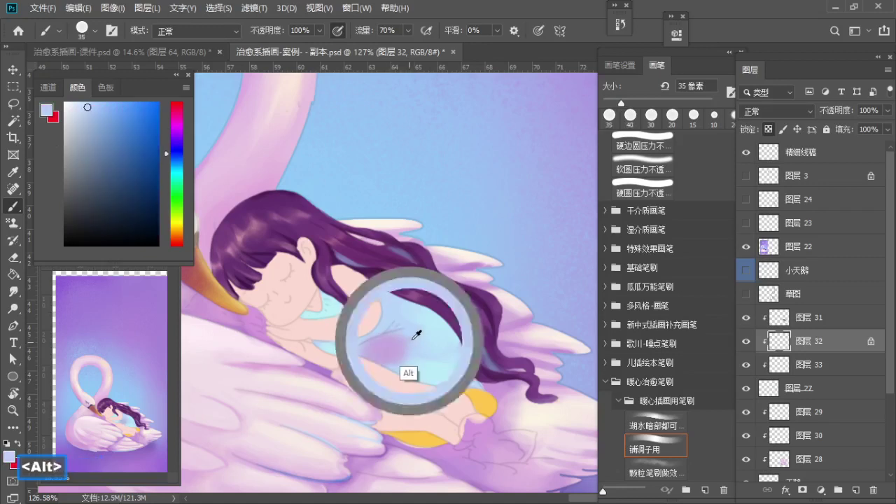
mouse_move(408, 343)
mouse_down()
mouse_move(375, 334)
mouse_move(329, 284)
mouse_up()
Step: Build up the lavender shading on the dress above the thigh with a 30 px brush
key(z)
scroll(376, 334, up, 2)
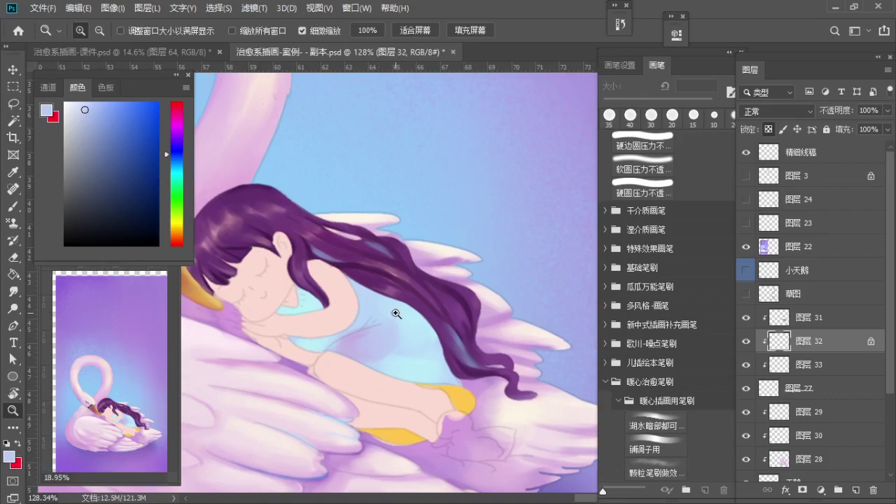
scroll(381, 319, up, 2)
key(b)
alt+click(420, 320)
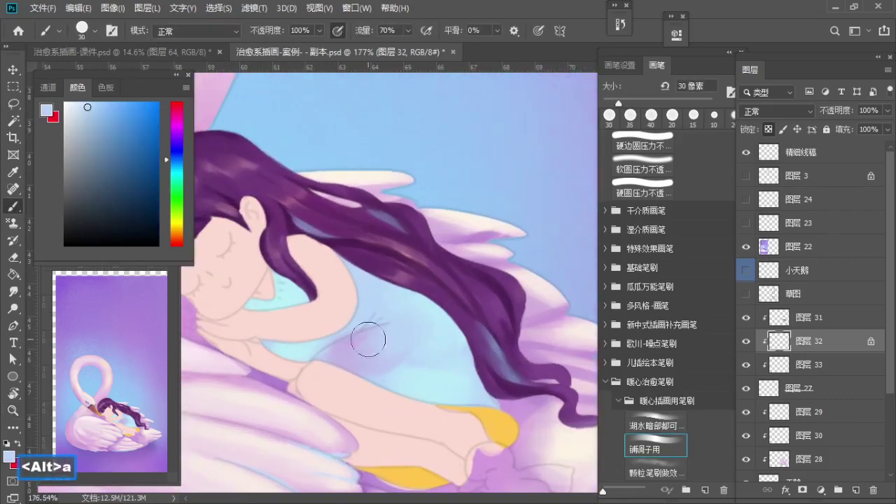
alt+click(339, 348)
Step: Touch up the dress below the arm and near the hair with sampled light blues, using 15 and 10 px brushes
key(a)
key(a)
alt+click(307, 350)
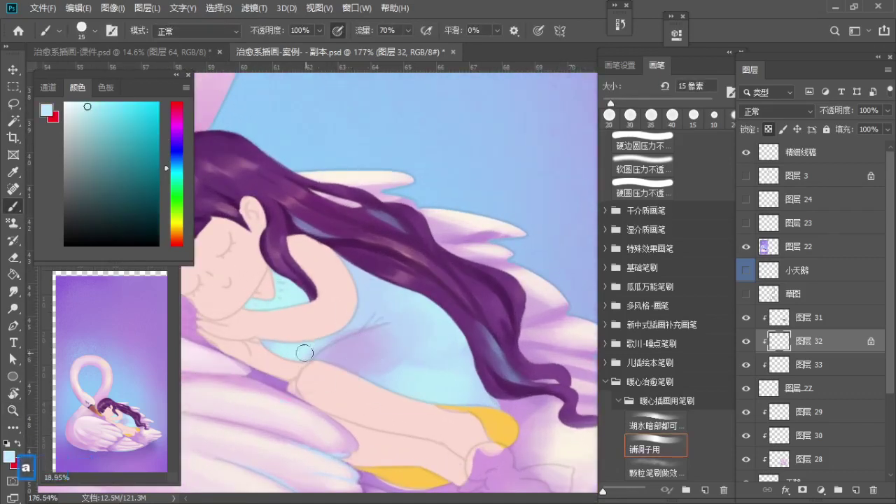
alt+click(365, 311)
key(a)
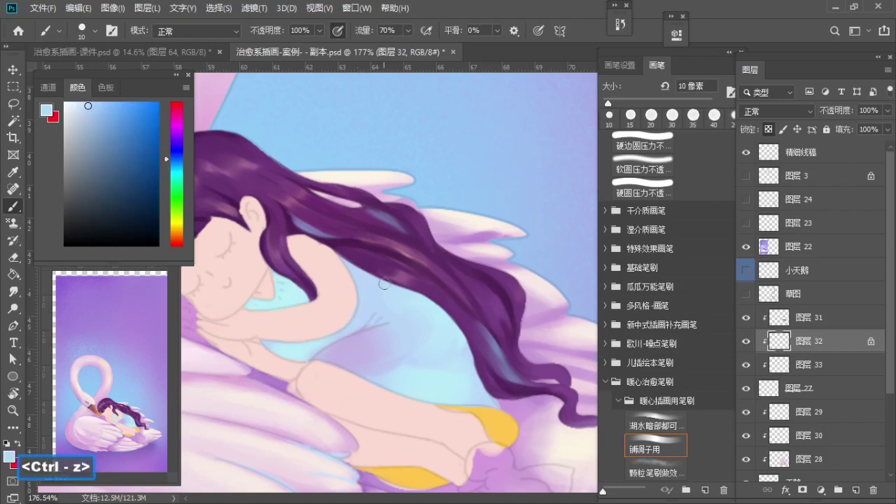
Step: Extend the sampled lavender shading across the middle of the dress with a 20 px brush, undoing the stray stroke
key(z)
drag(376, 288, 306, 297)
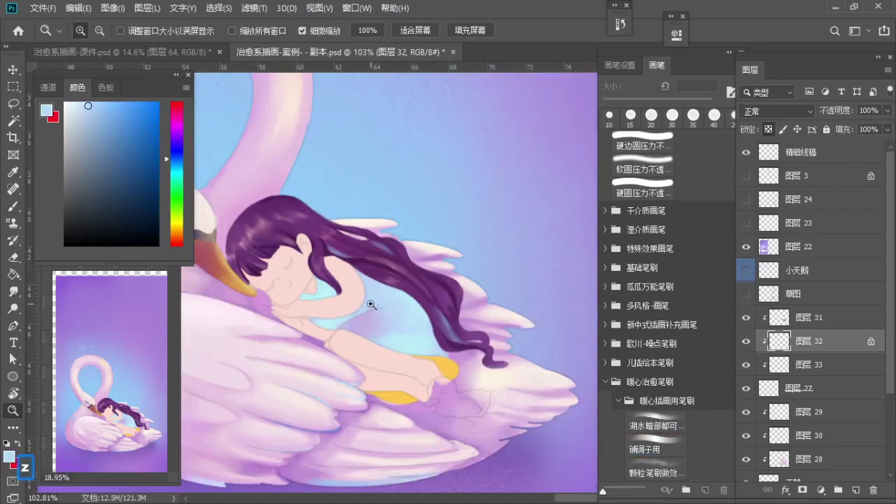
drag(355, 316, 389, 320)
key(b)
alt+click(361, 333)
key(s)
key(s)
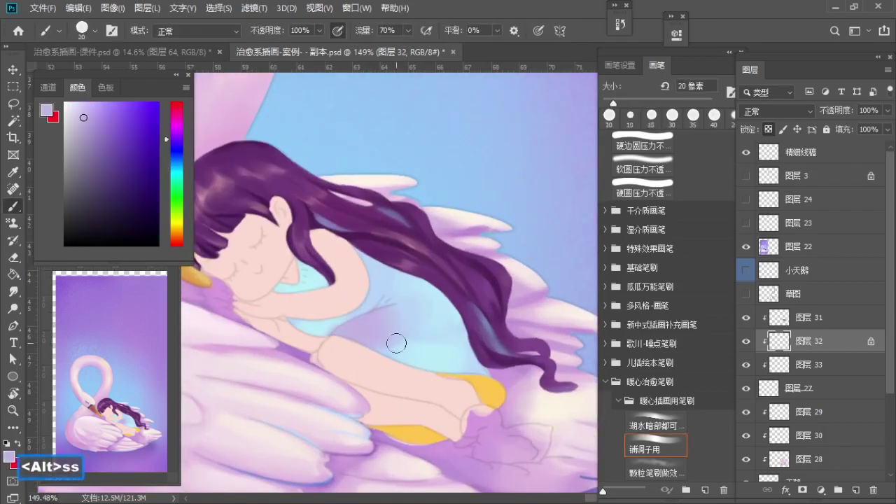
key(ctrl+z)
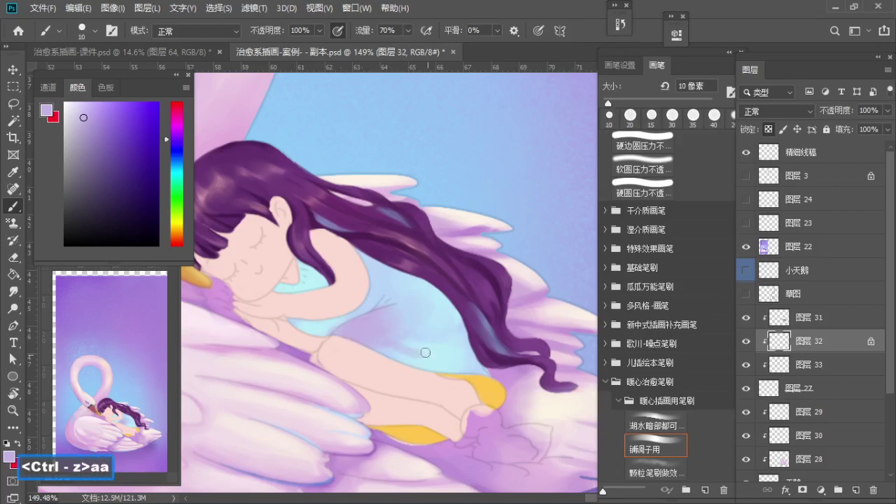
Step: Blend sampled cyan, light blue and lavender around the dress's waist shadow with a brush of about 25 px
alt+click(426, 352)
key(bracketright)
alt+click(409, 302)
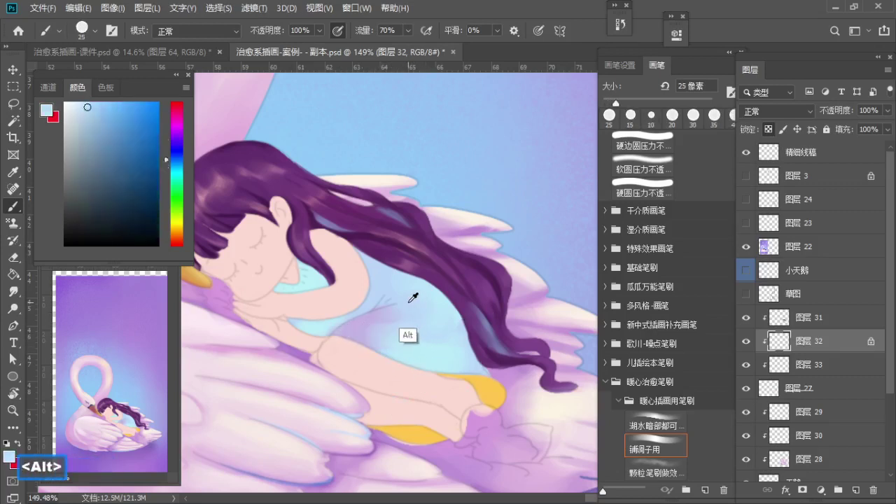
key(a)
alt+click(361, 327)
mouse_move(386, 338)
mouse_down()
mouse_move(433, 350)
mouse_move(395, 328)
mouse_move(355, 323)
mouse_up()
alt+click(385, 348)
key(z)
key(b)
alt+click(367, 323)
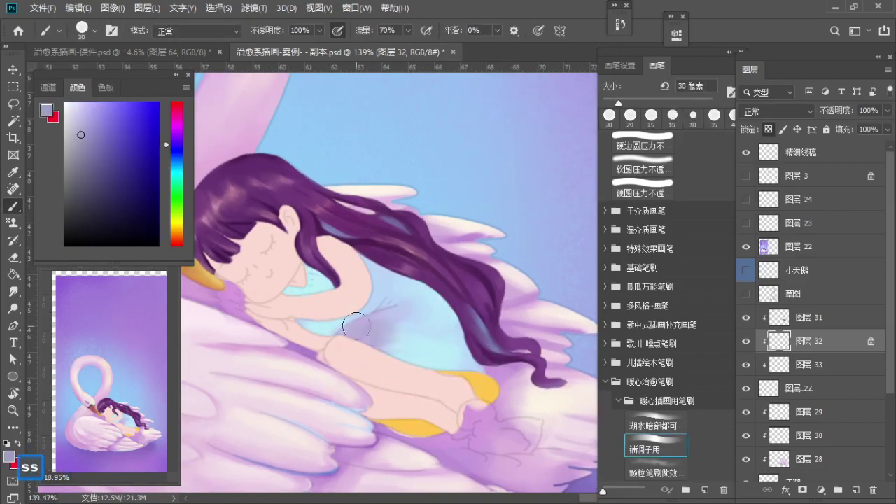
key(ctrl+z)
Step: Shade the dress beside the lower hair strands with sampled lavender at 30 px, undoing the stroke higher up
alt+click(371, 322)
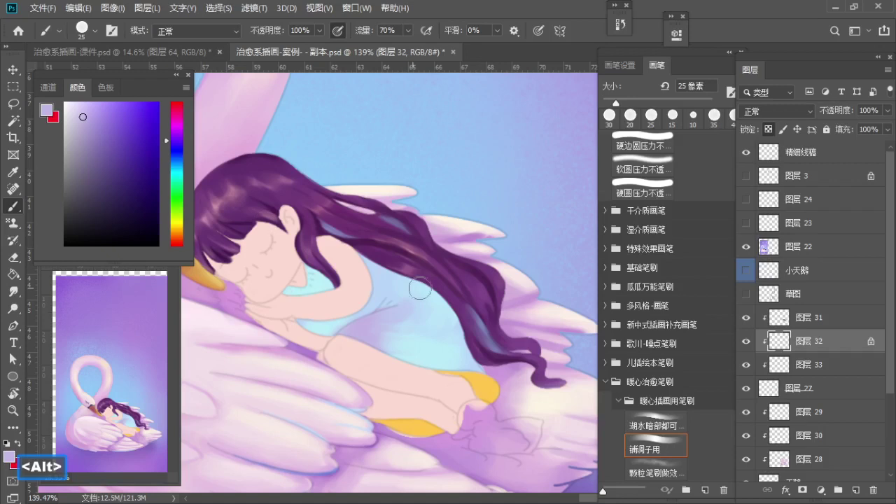
key(ctrl+z)
key(s)
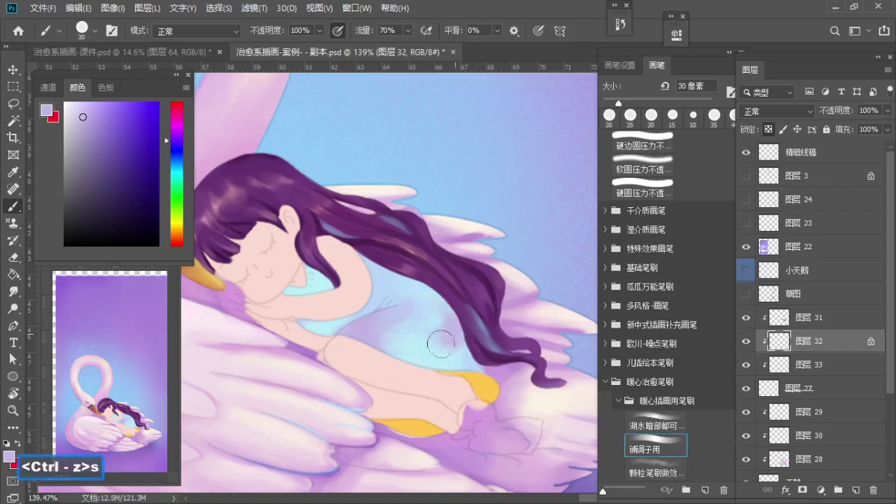
alt+click(429, 330)
alt+click(455, 325)
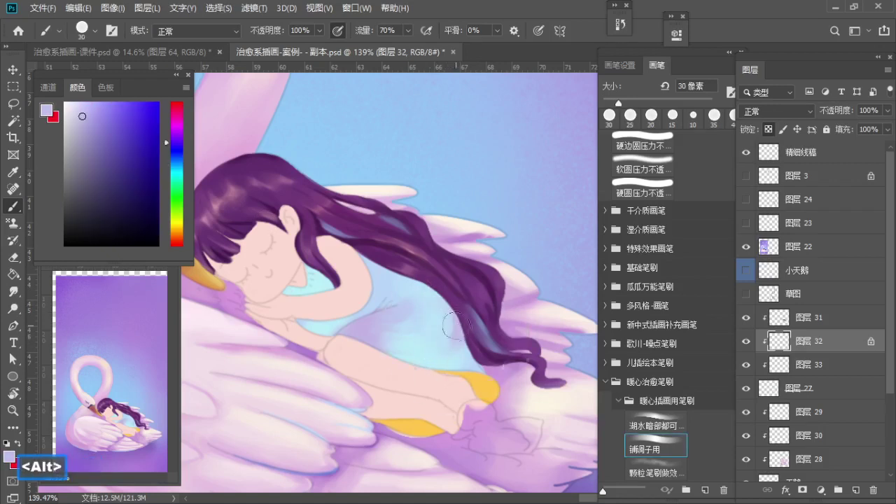
alt+click(433, 320)
scroll(410, 310, down, 1)
alt+click(373, 320)
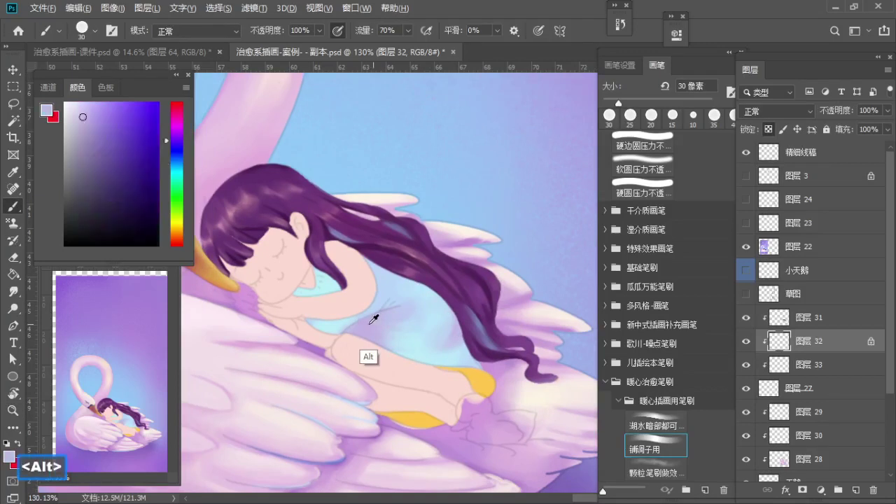
Step: Paint the fold line running from the thigh to the waist in lavender with 7 and 5 px brushes, undoing one stroke
key(z)
drag(376, 297, 380, 301)
key(b)
key(a)
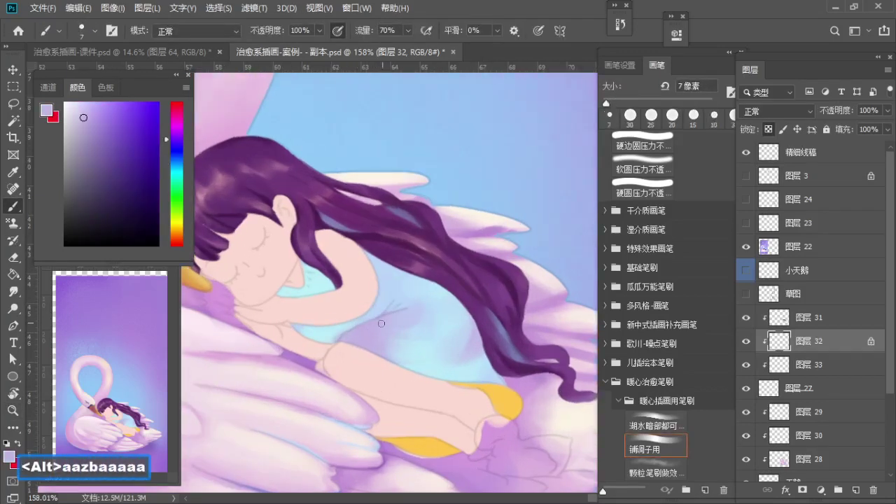
key(ctrl+z)
key(a)
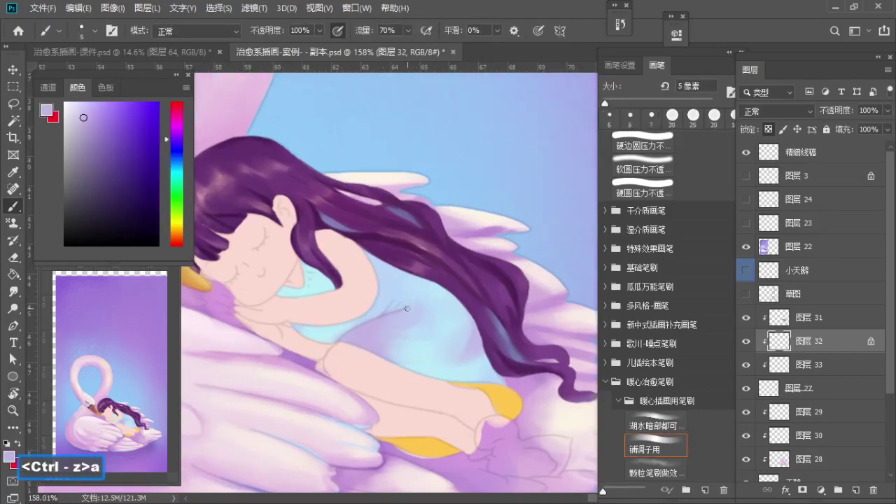
Step: Draw the small waist creases in a slightly deeper lavender with a 3 px brush, undoing the unwanted strokes
key(z)
drag(390, 292, 406, 292)
key(b)
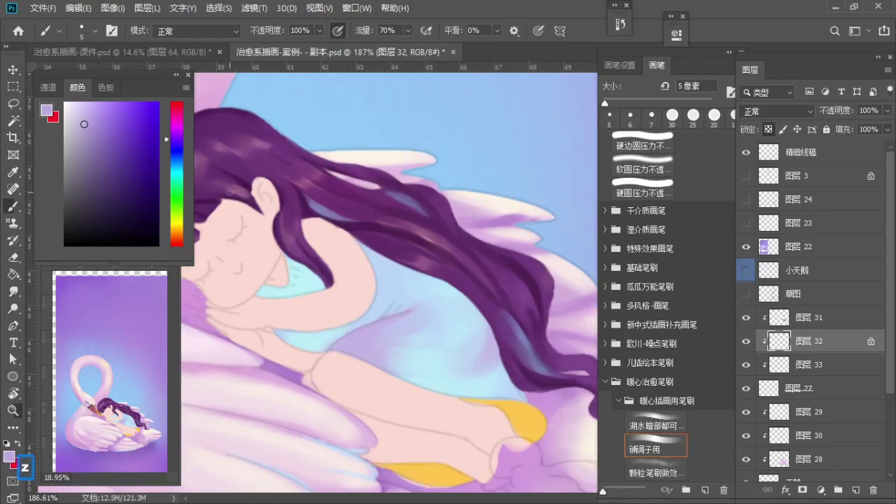
click(312, 241)
key(b)
key(ctrl+z)
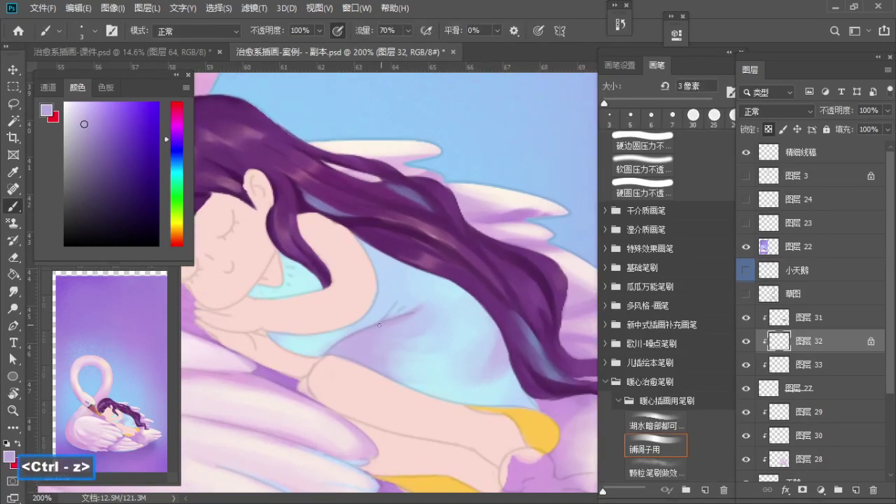
drag(385, 320, 408, 299)
key(ctrl+z)
Step: Soften the area around the waist creases with sampled light blue using a 4 px brush
key(z)
click(396, 290)
key(b)
alt+click(411, 287)
key(s)
alt+click(427, 301)
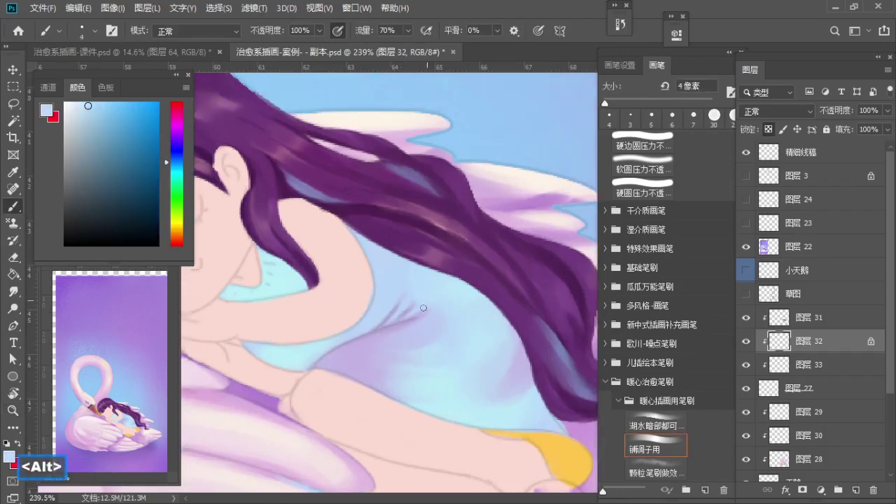
Step: Blend light blue into the dress between the waist creases and the hair, enlarging the brush from 8 to 25 px
key(z)
drag(425, 293, 392, 306)
key(b)
key(s)
key(s)
key(s)
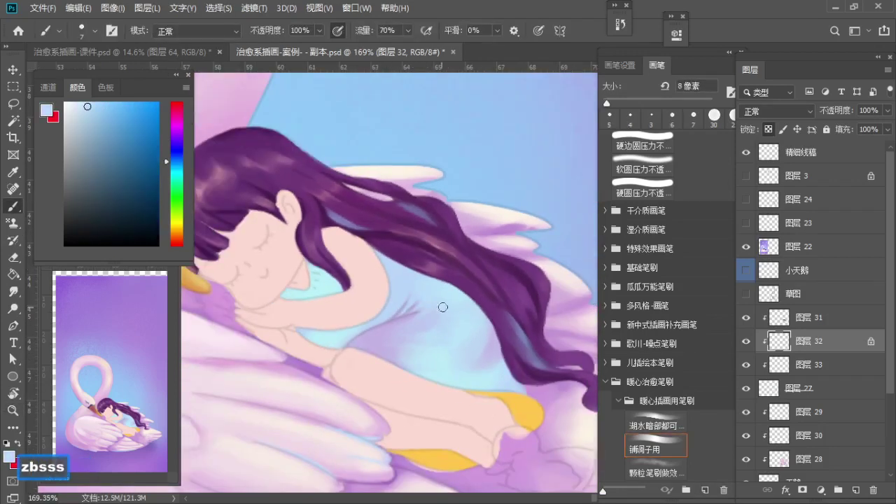
alt+click(437, 334)
key(s)
key(s)
key(s)
key(space)
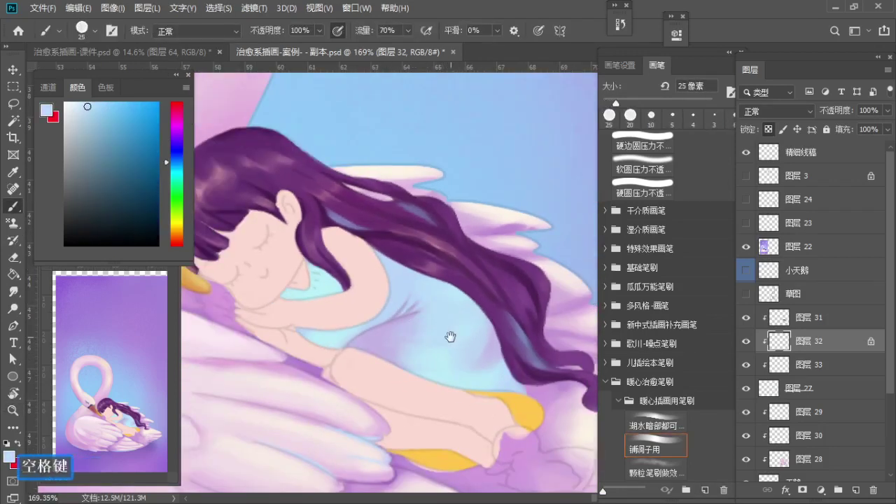
Step: Paint a curved lavender fold across the lower hip of the dress with a 7 px brush, undoing the unwanted strokes
drag(450, 336, 420, 314)
key(b)
alt+click(450, 340)
key(a)
key(a)
key(a)
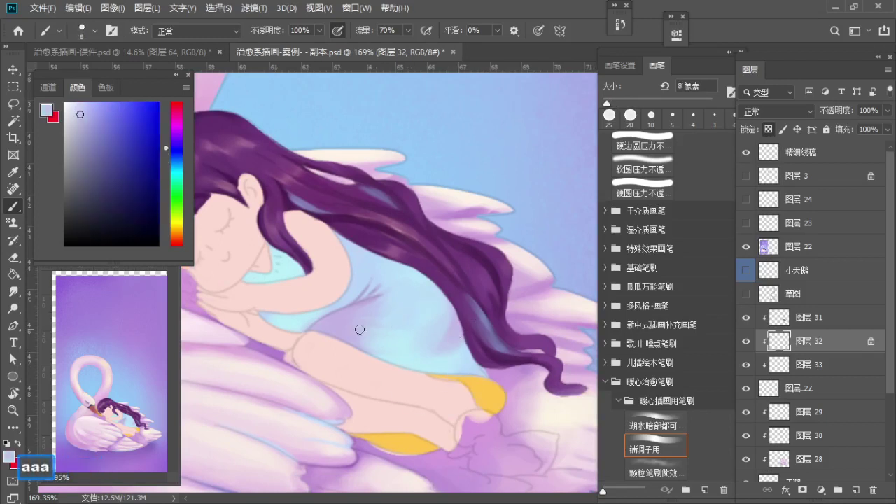
alt+click(342, 328)
key(a)
mouse_move(366, 337)
mouse_down()
mouse_move(460, 341)
mouse_move(459, 353)
mouse_up()
key(ctrl+z)
key(ctrl+z)
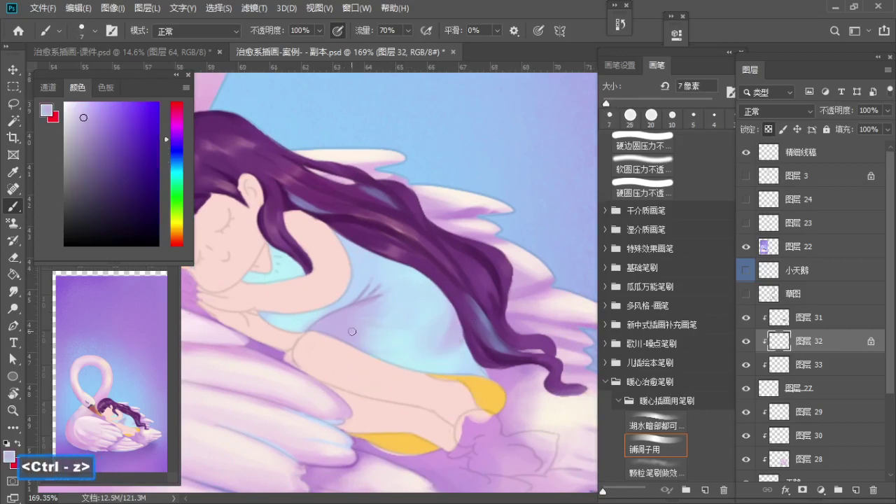
drag(366, 348, 458, 343)
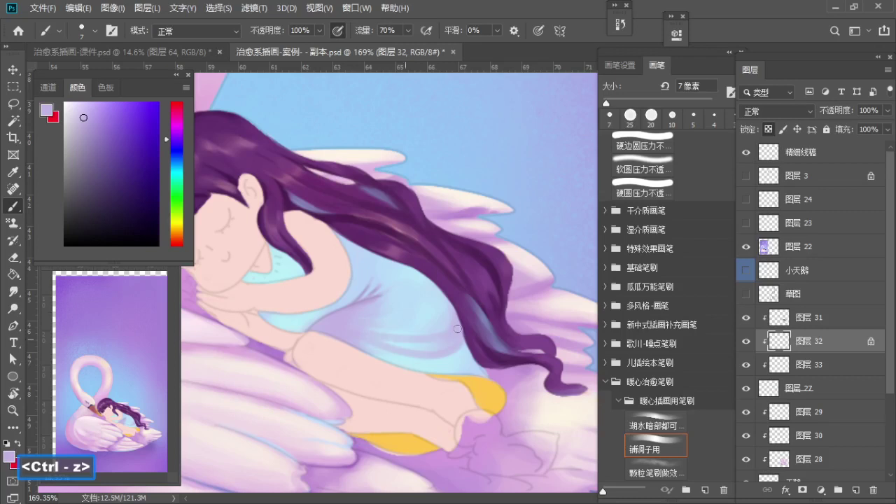
Step: Blend sampled light blue into the hip just above the new fold, enlarging the brush through 15 to 25 px
key(z)
mouse_move(388, 321)
mouse_down()
mouse_move(361, 323)
mouse_move(436, 324)
mouse_up()
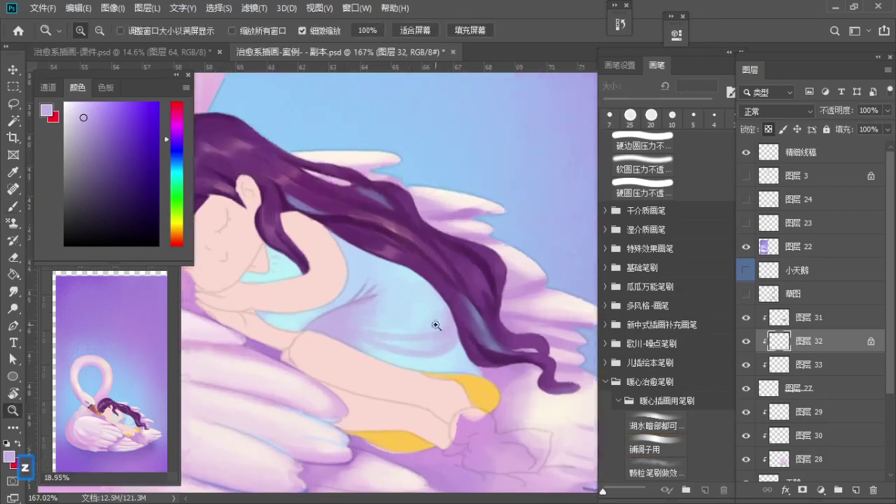
key(b)
key(s)
key(s)
key(bracketright)
key(bracketright)
key(bracketright)
key(bracketright)
alt+click(399, 326)
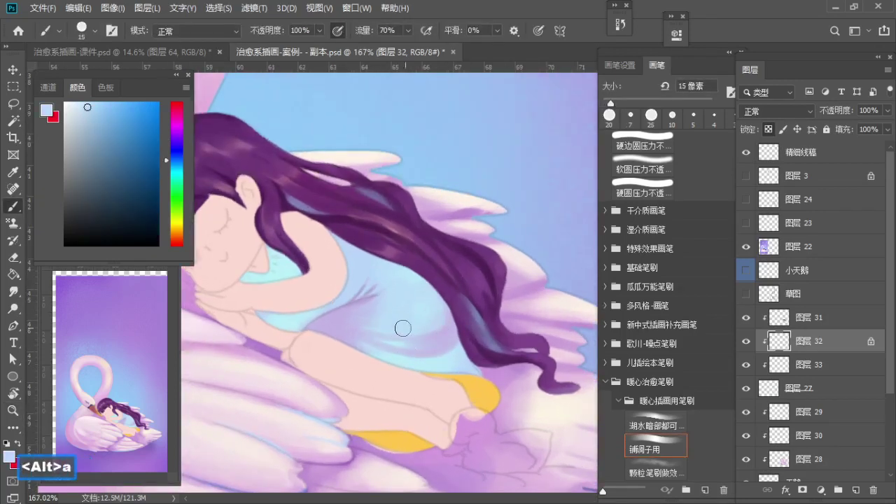
key(bracketright)
Step: Brighten the rounded hip area beside the hair with sampled pale cyan and light blue using 20 and 25 px brushes
alt+click(399, 284)
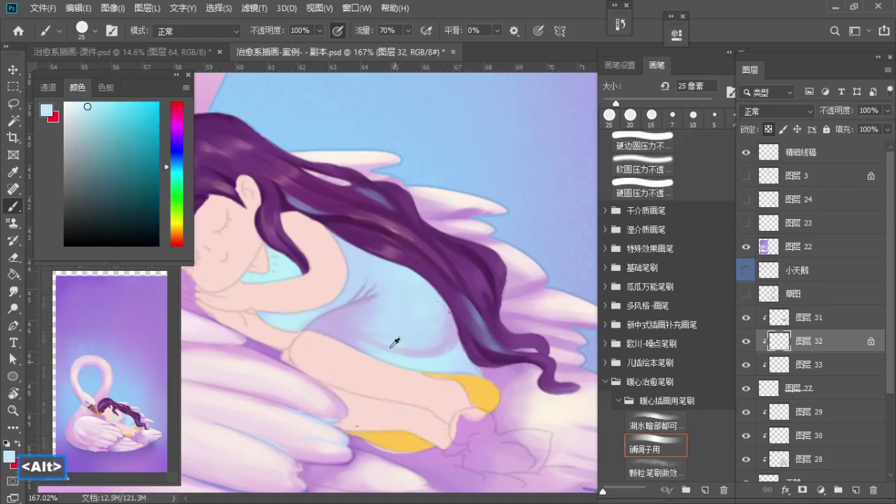
key(bracketleft)
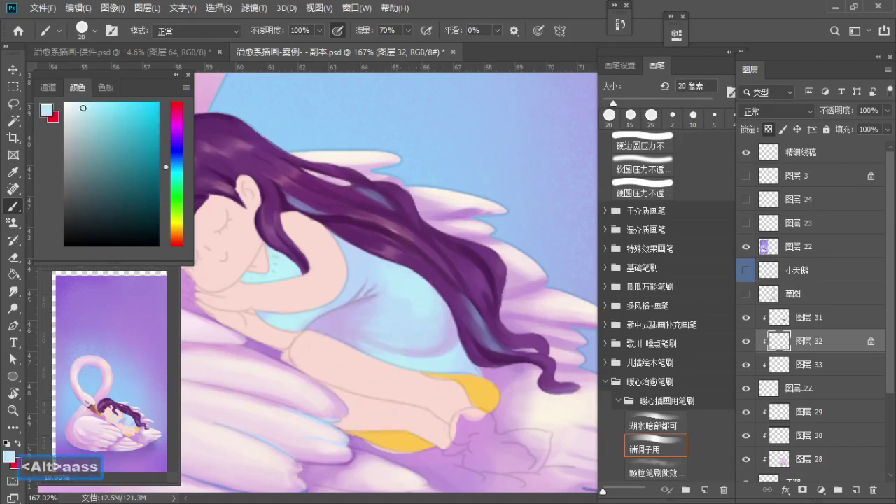
key(bracketright)
key(bracketright)
alt+click(402, 300)
alt+click(399, 304)
key(bracketleft)
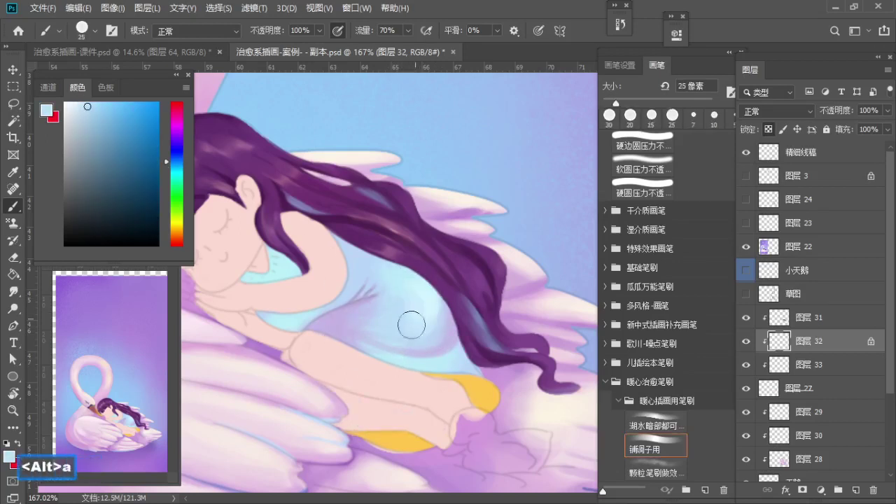
alt+click(389, 271)
key(bracketleft)
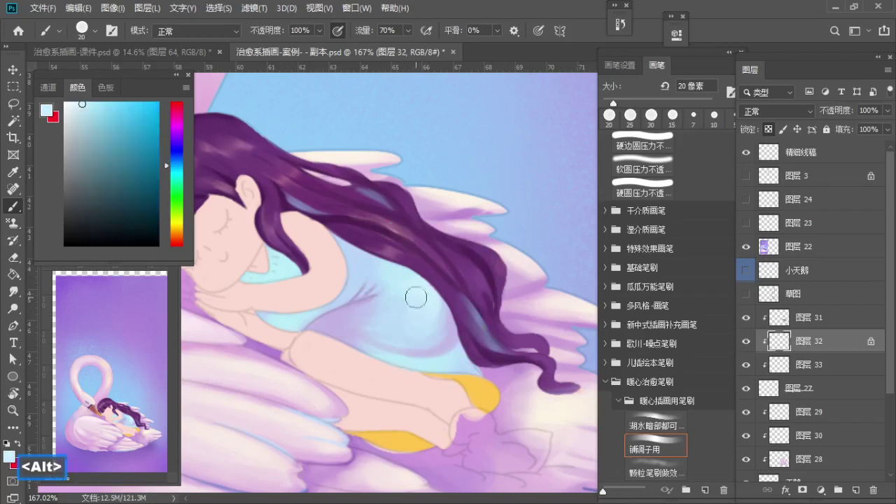
Step: Refine the upper edge of the lower hip fold with sampled light blue and lavender-blue using a 9 px brush
key(bracketleft)
key(bracketleft)
key(bracketleft)
key(bracketleft)
alt+click(415, 331)
key(bracketright)
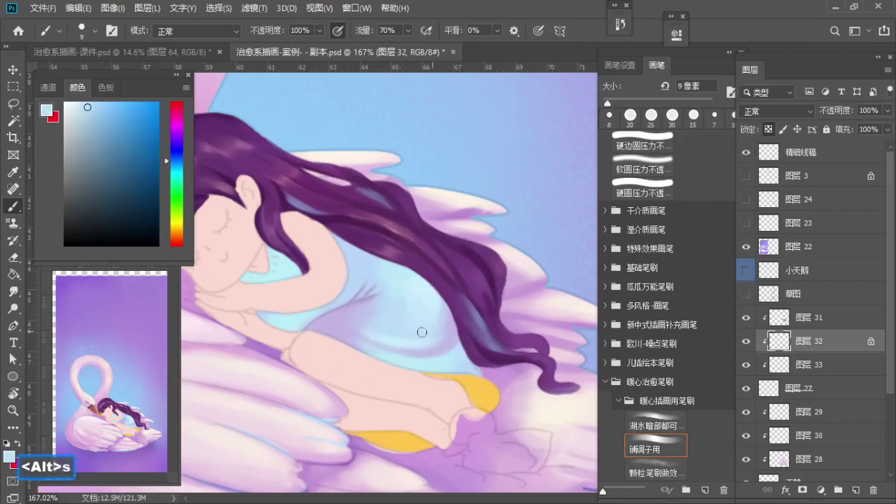
alt+click(360, 330)
mouse_move(371, 343)
mouse_down()
mouse_move(430, 353)
mouse_move(434, 340)
mouse_move(401, 342)
mouse_move(478, 329)
mouse_move(404, 325)
mouse_move(425, 360)
mouse_move(418, 336)
mouse_up()
Step: Blend the hip fold into the dress near the hair and the hem with colours sampled around it
alt+click(426, 356)
key(a)
alt+click(438, 337)
key(s)
key(s)
key(z)
alt+click(455, 368)
alt+click(458, 332)
alt+click(429, 341)
key(s)
Step: Shade the dress along the upper arm and elbow with sampled lavender using a 10 px brush
key(z)
key(space)
key(z)
key(b)
alt+click(422, 365)
key(a)
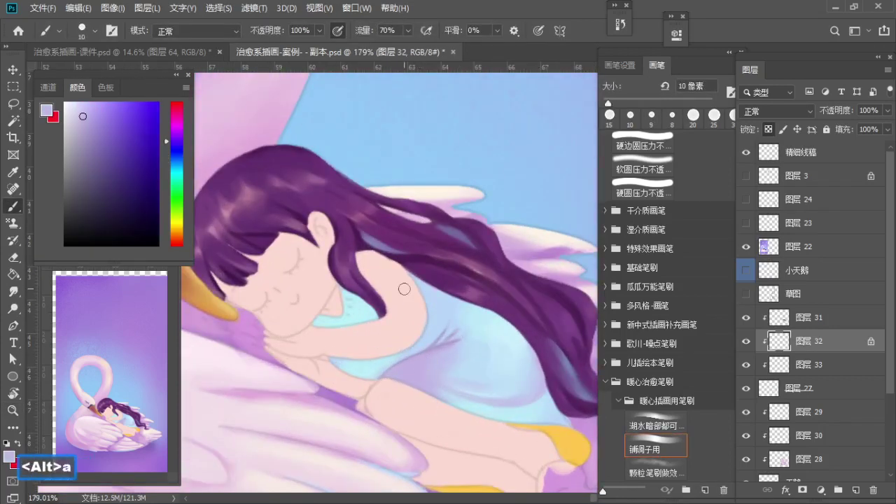
key(s)
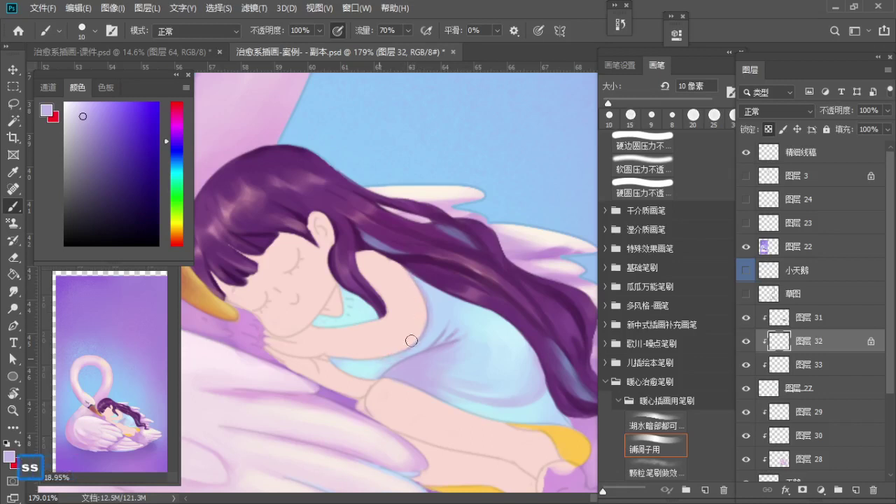
alt+click(373, 396)
alt+click(424, 343)
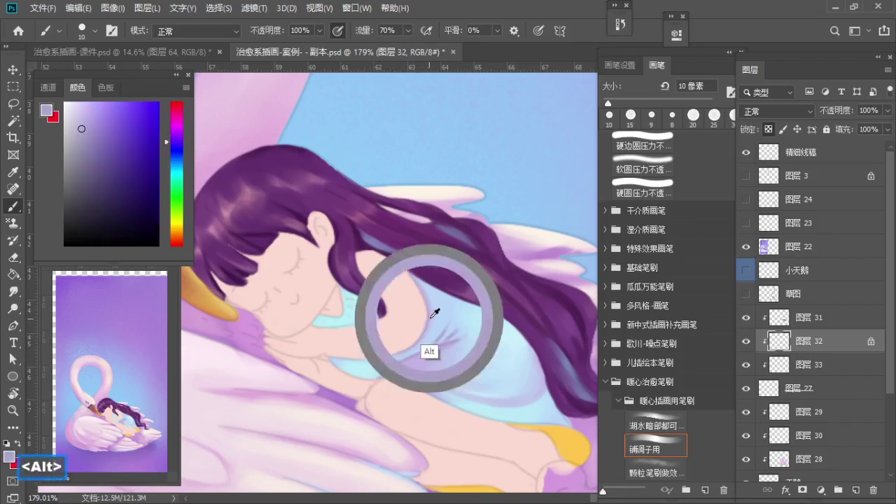
key(s)
alt+click(362, 401)
Step: Soften the waist and hem transitions of the dress with sampled lavender-blue tones using a 15 px brush
key(z)
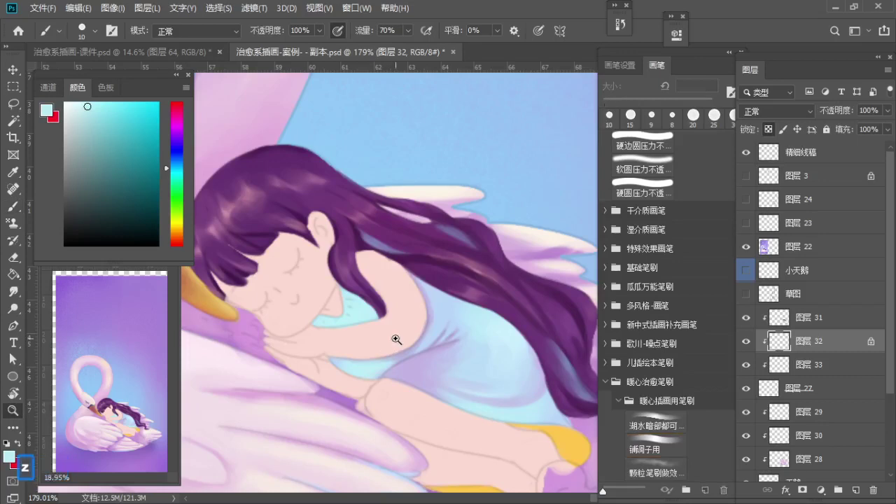
drag(396, 340, 362, 339)
key(space)
drag(392, 351, 362, 336)
key(z)
drag(448, 339, 460, 338)
key(b)
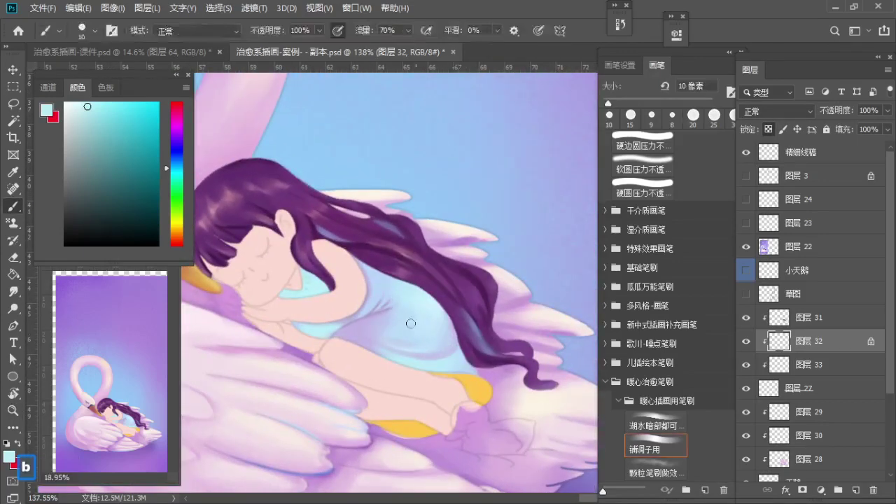
alt+click(392, 322)
alt+click(381, 334)
key(s)
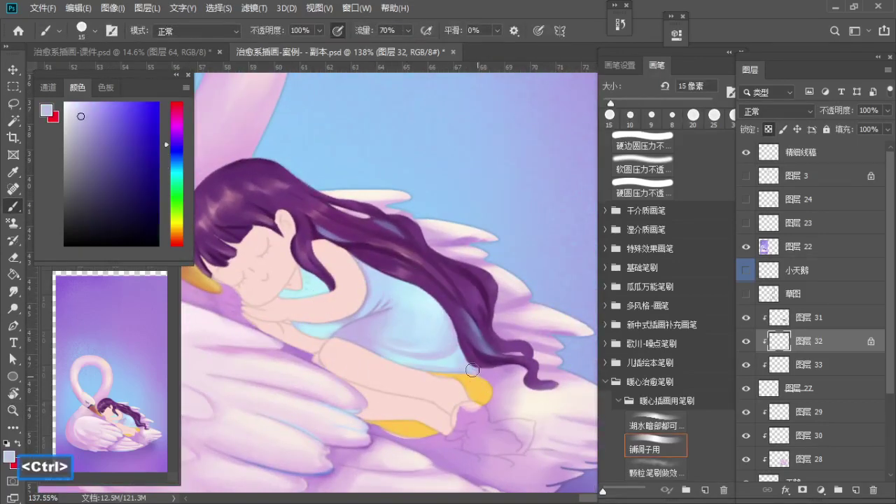
alt+click(452, 368)
Step: Mix an orange from the sampled yellow of the skirt lining and set the brush to 35 px
mouse_move(483, 357)
mouse_down()
mouse_move(429, 310)
mouse_move(425, 331)
mouse_move(394, 360)
mouse_move(456, 340)
mouse_move(437, 336)
mouse_up()
key(z)
key(space)
key(b)
alt+click(465, 336)
key(z)
key(b)
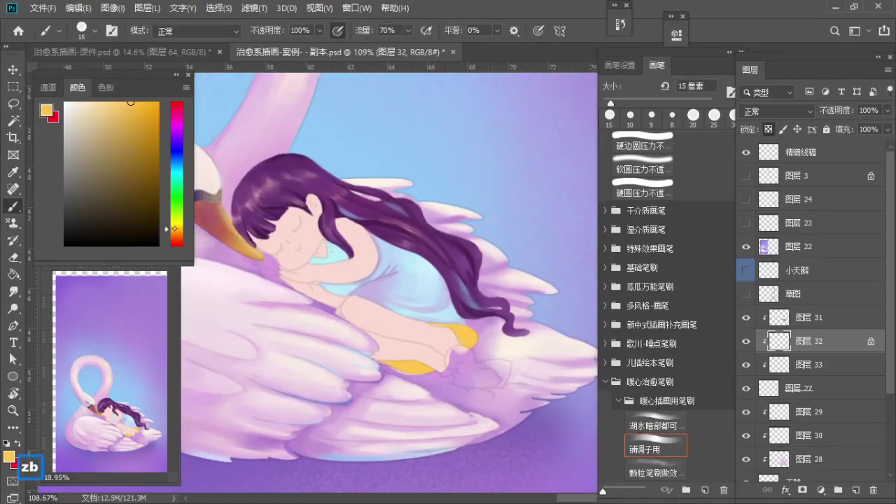
drag(174, 229, 177, 236)
key(s)
key(s)
key(s)
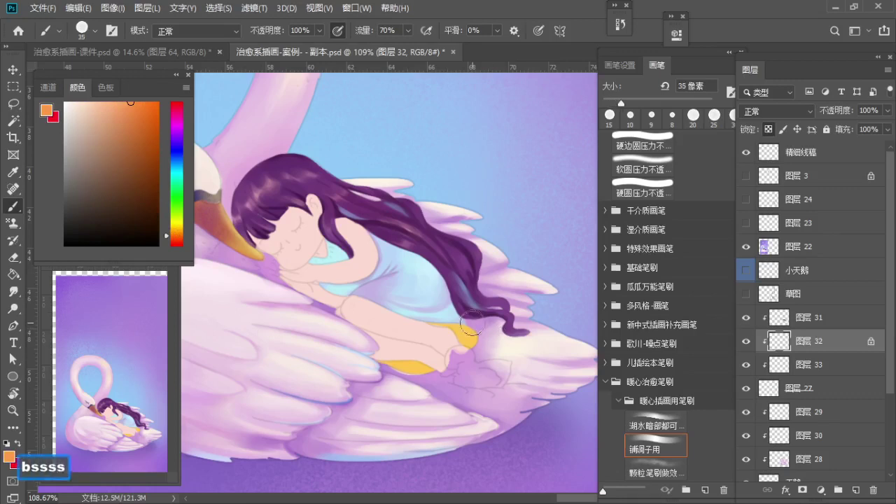
Step: Undo the orange strokes made on 图层 32 and shade the yellow skirt lining in orange on 图层 33 instead
key(ctrl+z)
mouse_move(470, 324)
mouse_down()
mouse_move(479, 344)
mouse_move(434, 335)
mouse_move(455, 340)
mouse_up()
key(ctrl+z)
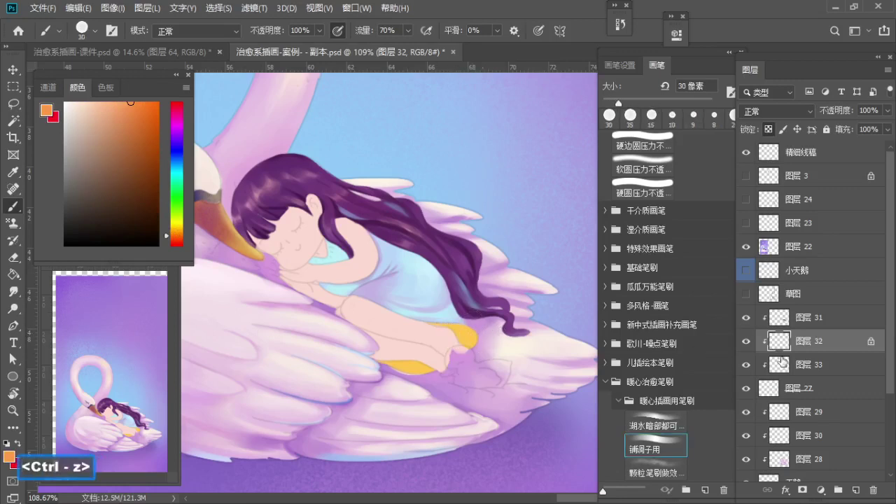
click(783, 363)
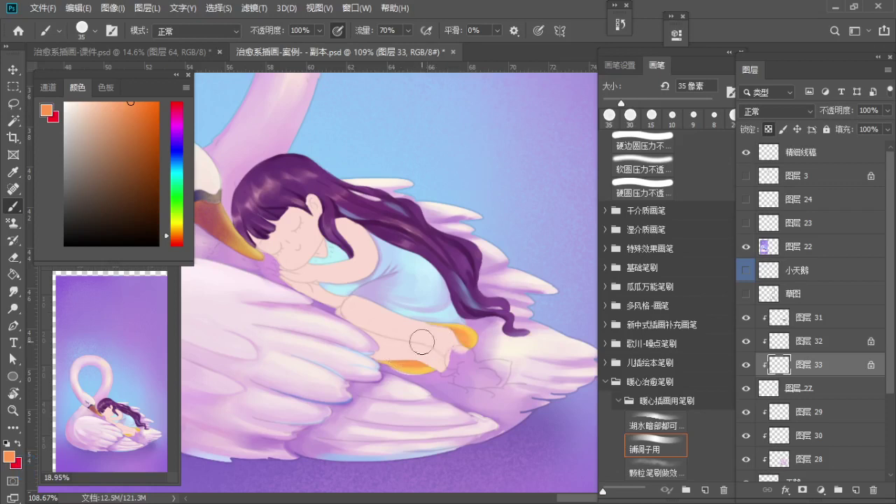
Step: Soften the orange shading on the skirt lining with sampled yellow and orange tones using a 20 px brush
alt+click(429, 316)
key(bracketleft)
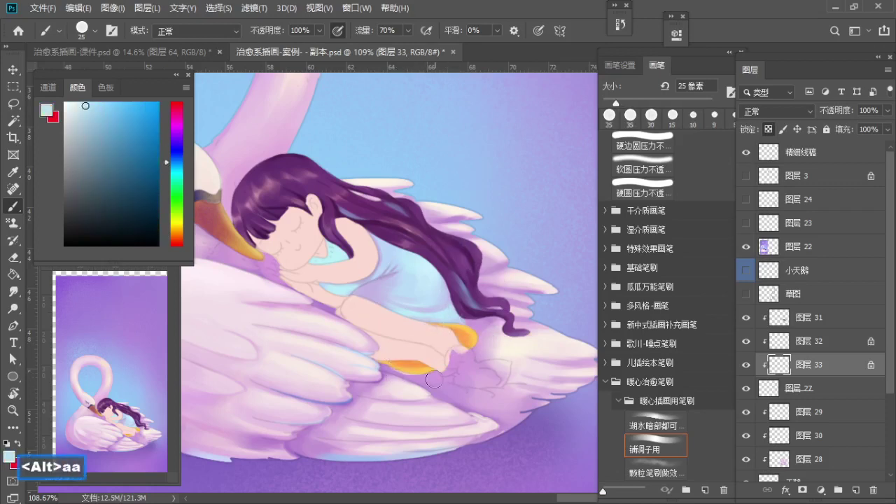
key(bracketleft)
scroll(433, 379, up, 3)
alt+click(420, 371)
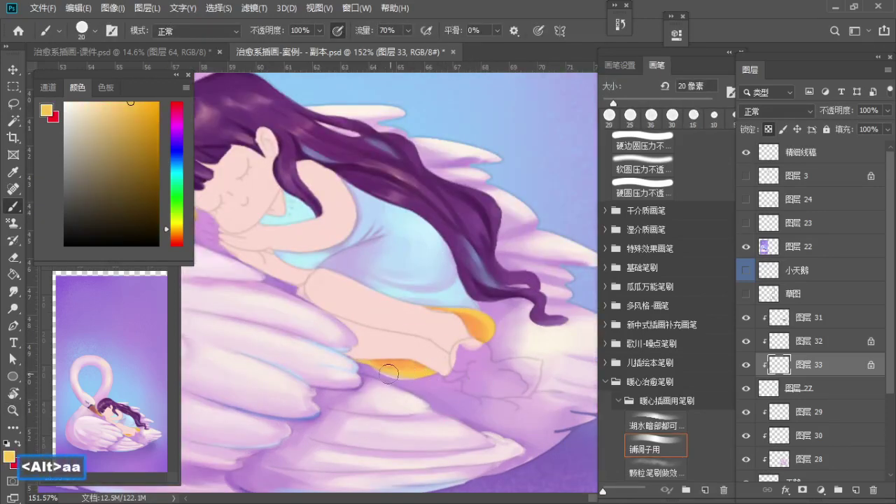
alt+click(478, 325)
Step: Mix a near-white blue from the sampled dress colour and set a 10 px brush for the skirt lining's edge
alt+click(421, 250)
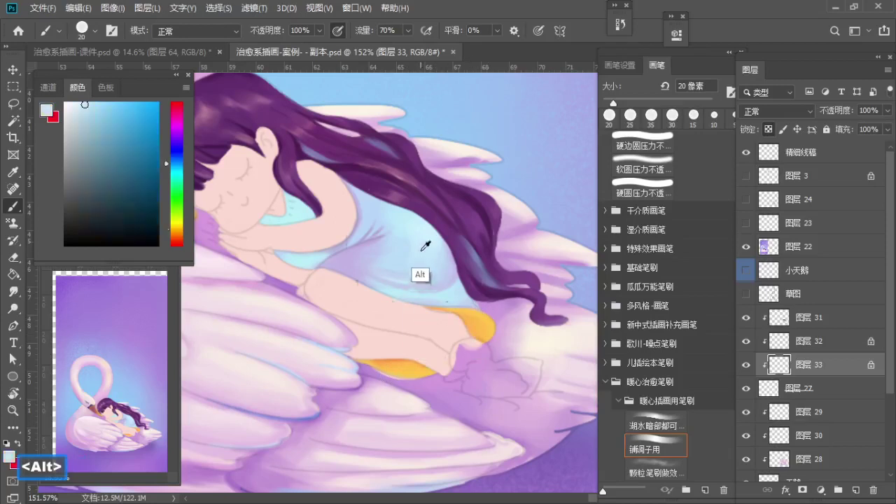
click(72, 106)
key(a)
key(a)
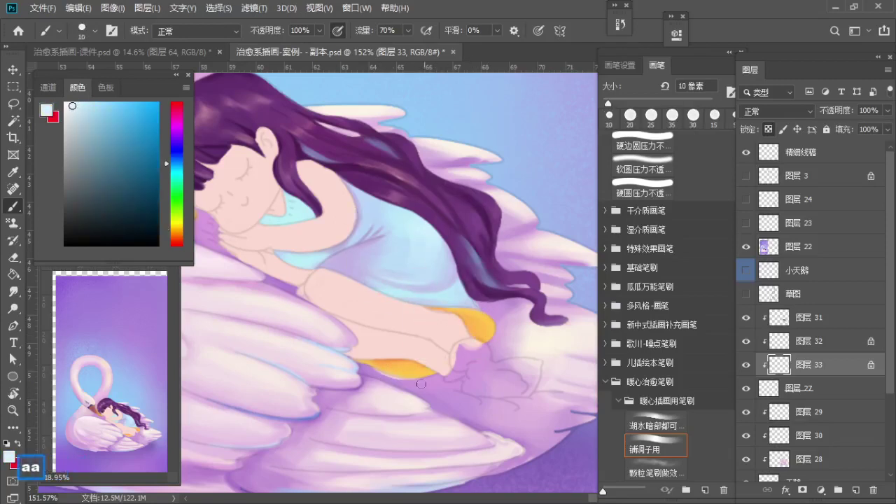
key(z)
mouse_move(490, 323)
mouse_down()
mouse_move(392, 350)
mouse_move(456, 340)
mouse_up()
key(b)
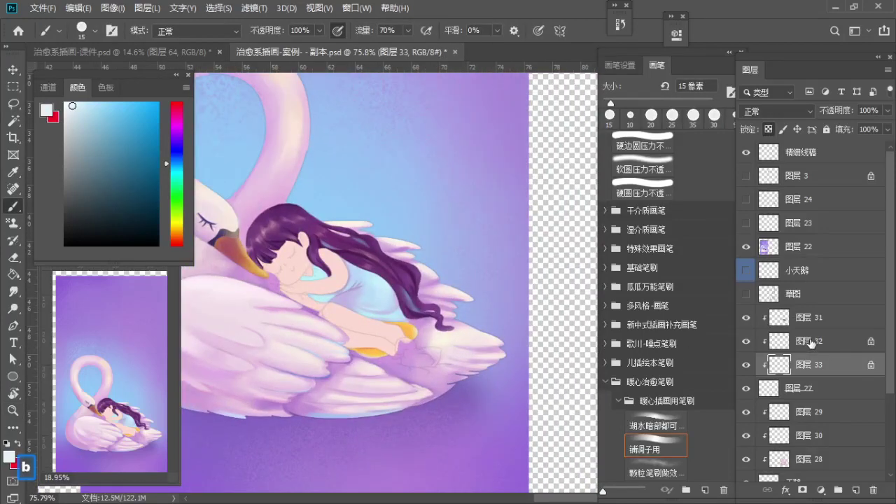
Step: Add a new clipped layer directly above 图层 27 for the skin shading
click(813, 389)
click(856, 493)
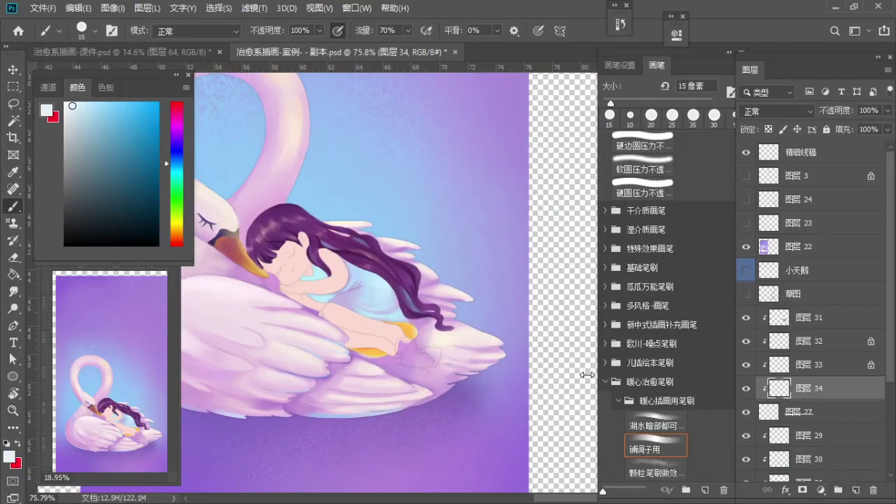
key(z)
drag(350, 277, 409, 298)
key(space)
drag(399, 297, 429, 308)
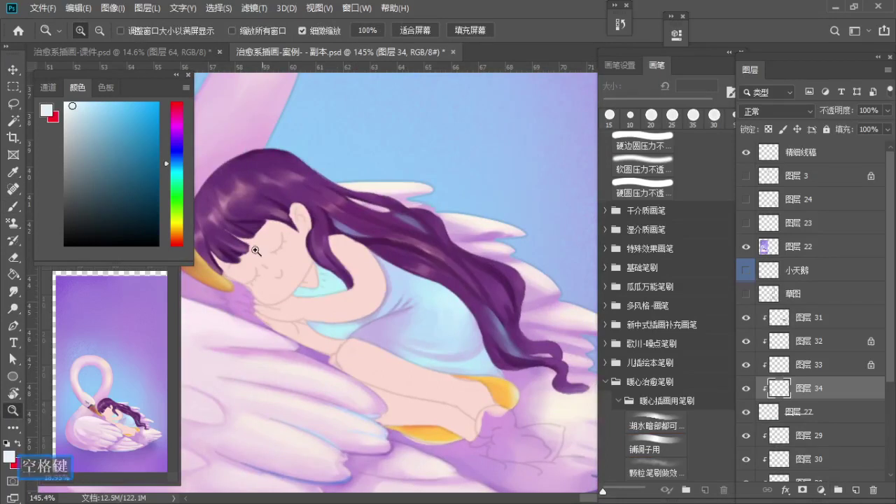
Step: Sample the skin tone of the girl's face and mix a slightly deeper pink from it
key(b)
key(z)
key(space)
mouse_move(277, 240)
mouse_down()
mouse_move(330, 260)
mouse_move(312, 270)
mouse_move(259, 248)
mouse_up()
key(z)
key(b)
key(z)
key(b)
alt+click(342, 269)
key(z)
key(b)
click(87, 109)
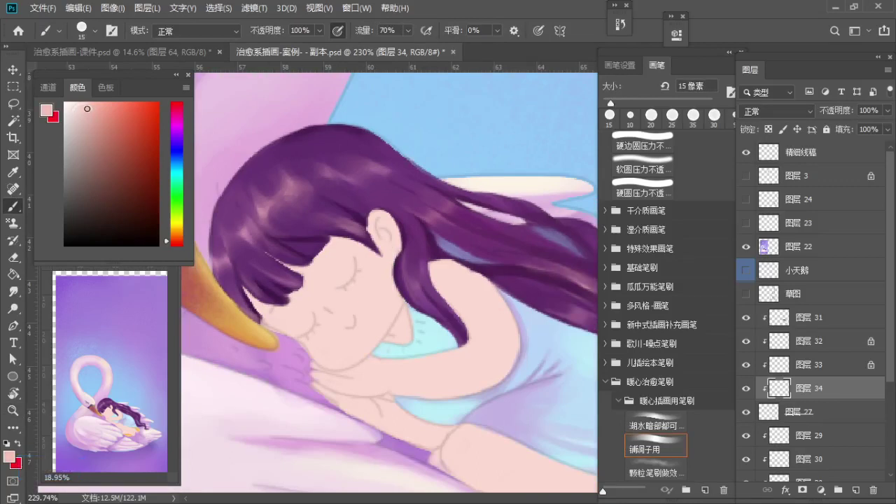
Step: Paint a salmon-pink shadow on the face under the fringe and beside the ear with 10 and 15 px brushes, undoing unwanted strokes
drag(261, 297, 288, 309)
key(ctrl+z)
key(a)
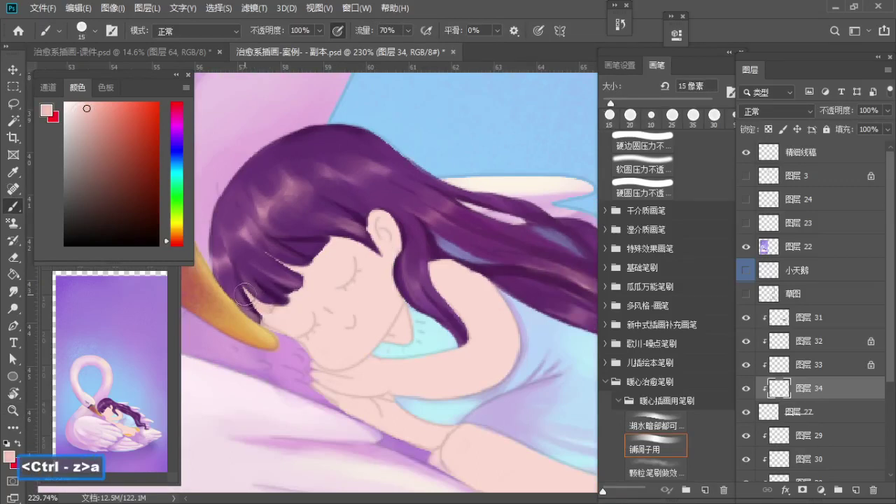
key(bracketleft)
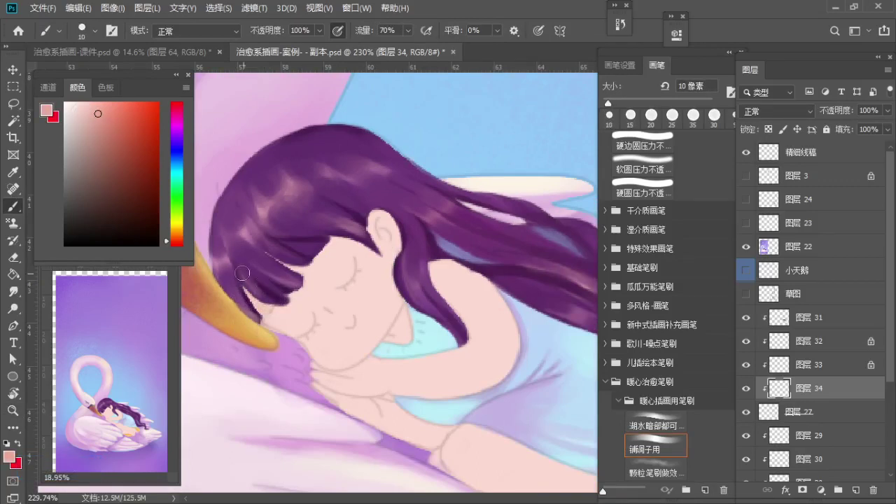
key(ctrl+z)
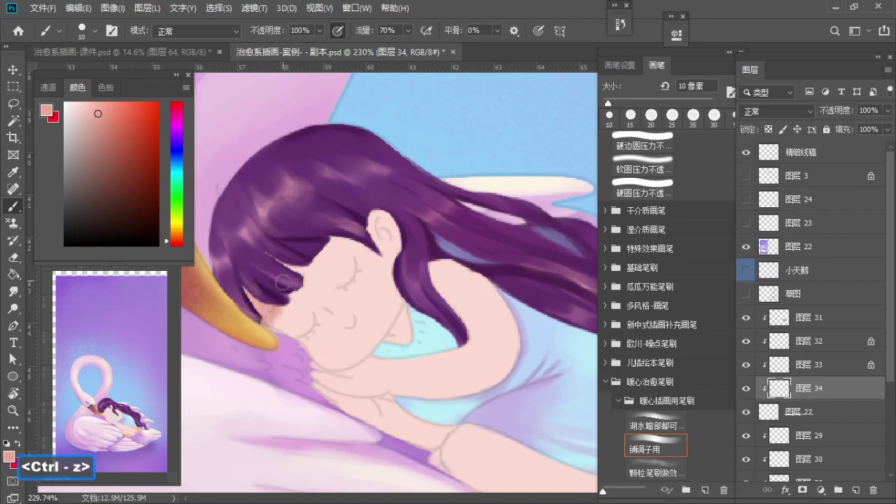
key(ctrl+z)
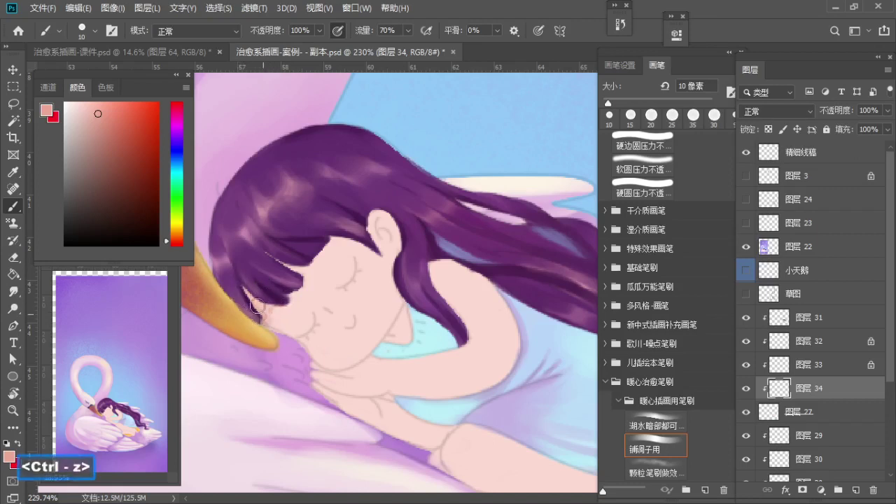
key(bracketright)
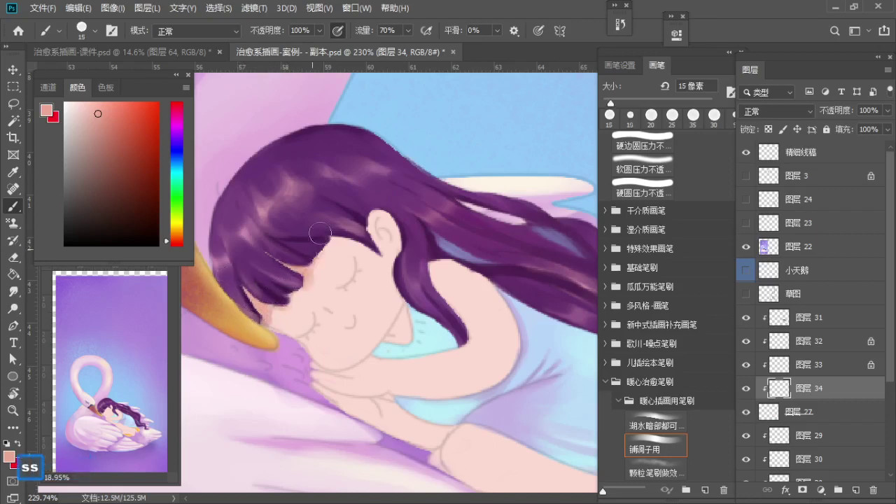
mouse_move(377, 230)
mouse_down()
mouse_move(368, 245)
mouse_move(383, 261)
mouse_up()
Step: Blend the shadow beneath the ear with a sampled pale skin tone and an 8 px brush
key(z)
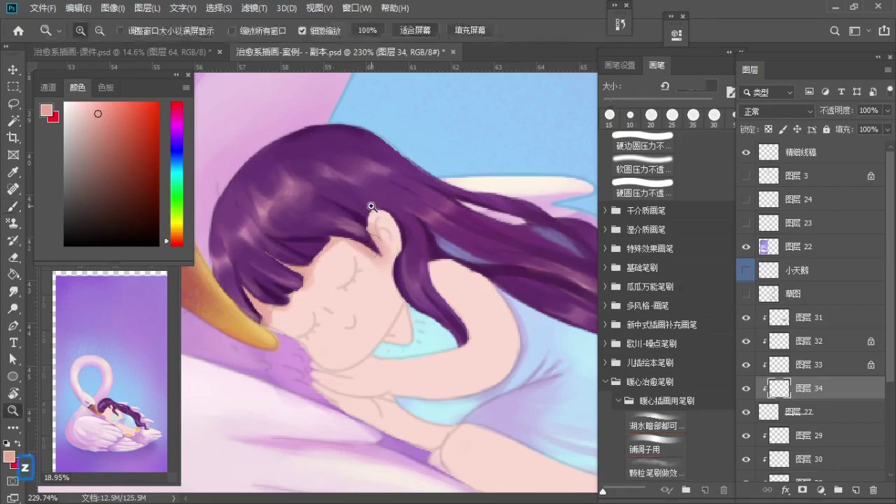
drag(369, 206, 392, 208)
key(b)
key(a)
key(a)
key(bracketleft)
key(bracketleft)
alt+click(390, 251)
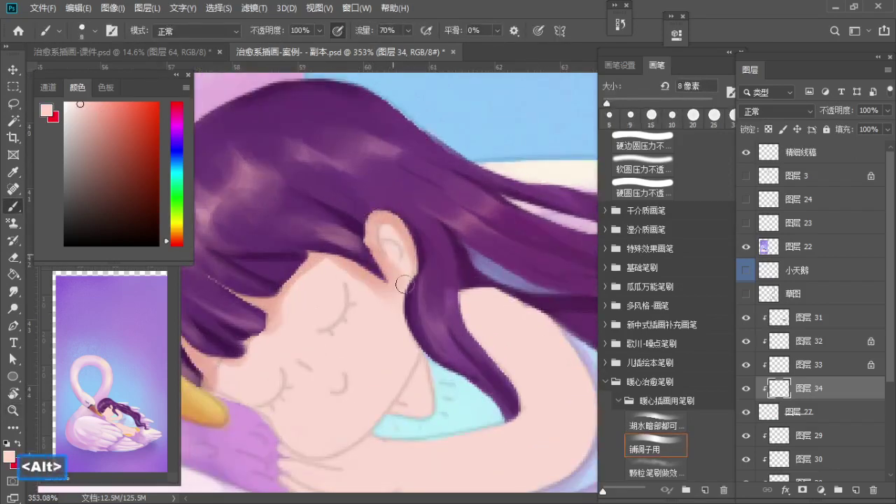
mouse_move(402, 285)
mouse_down()
mouse_move(391, 245)
mouse_move(410, 258)
mouse_up()
Step: Shade the ear's upper rim and inner fold with sampled deeper pinks, reducing the brush to 3 px and undoing an unwanted stroke
alt+click(383, 230)
alt+click(374, 218)
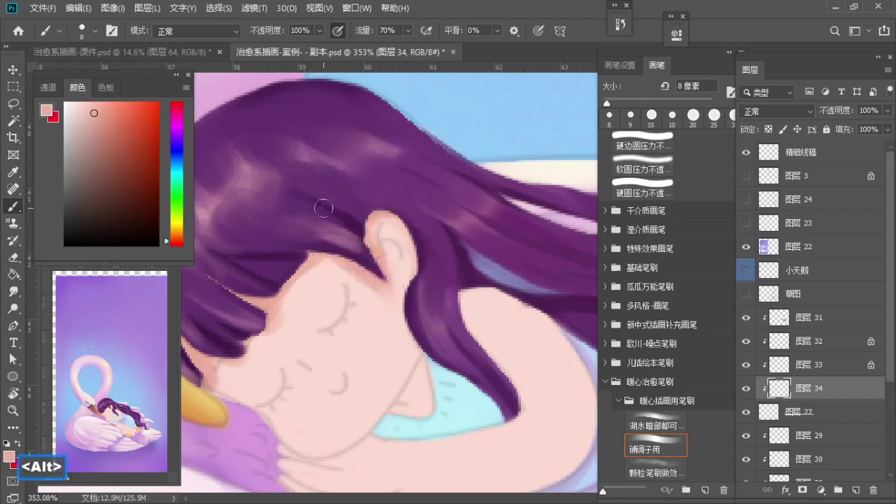
key(bracketright)
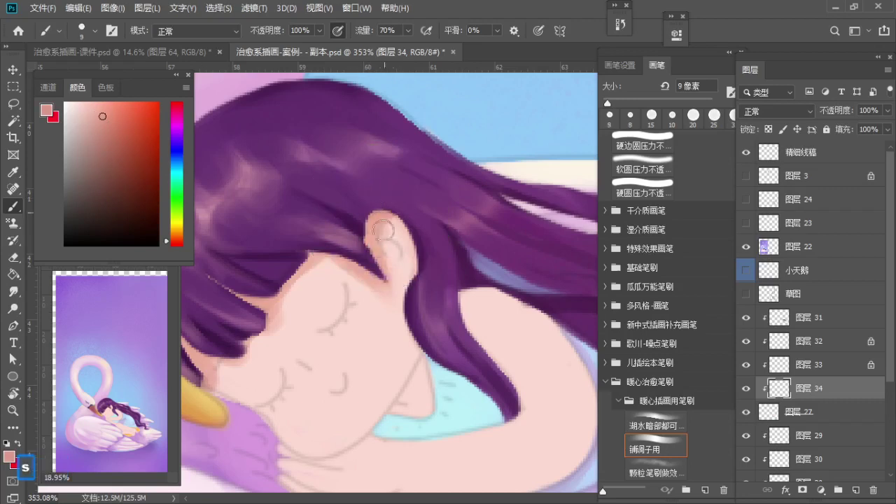
key(bracketleft)
alt+click(370, 214)
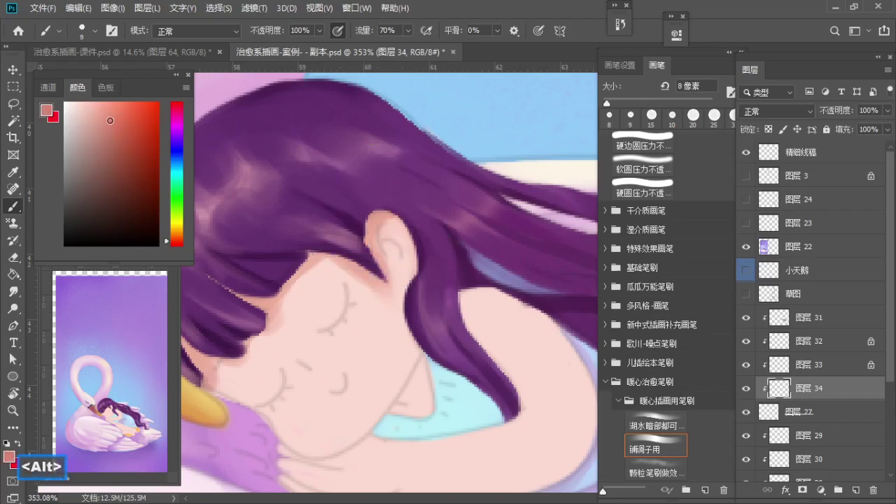
key(bracketleft)
key(bracketleft)
key(ctrl+z)
key(bracketleft)
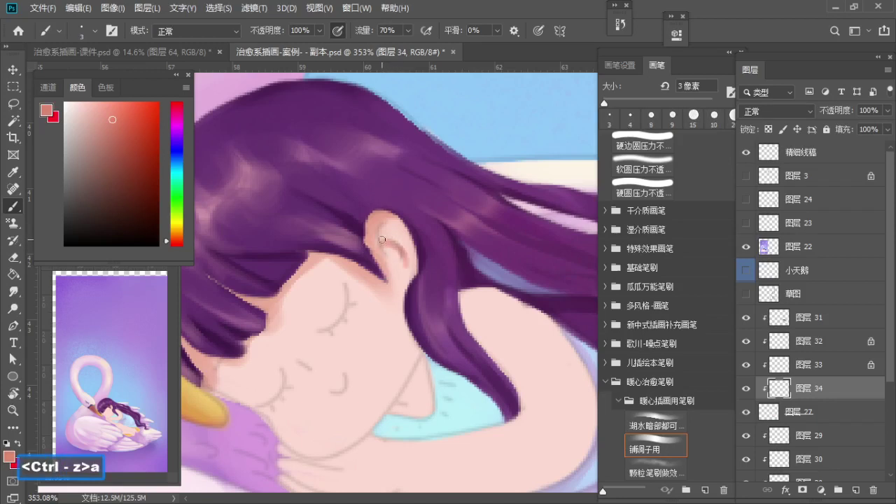
Step: Blend the inner ear shading and the earlobe with sampled skin tones and 4 to 6 px brushes
alt+click(391, 269)
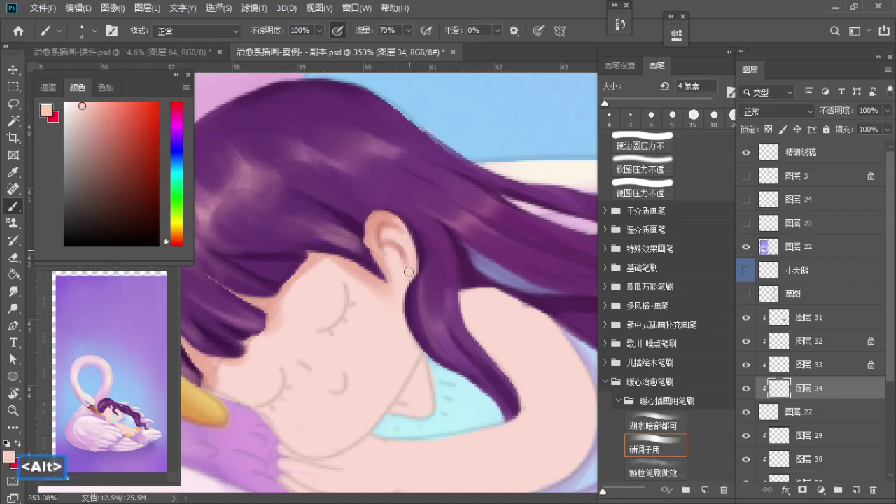
key(bracketright)
alt+click(382, 258)
key(bracketright)
key(bracketright)
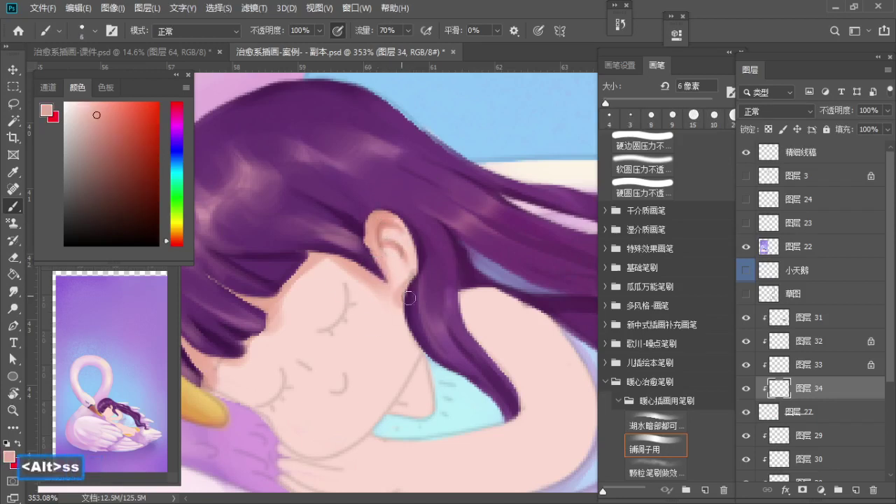
Step: Soften the cheek shadow between the ear and the jaw with sampled pale pinks and a larger brush
alt+click(395, 311)
key(s)
key(z)
drag(406, 276, 378, 294)
key(b)
alt+click(371, 315)
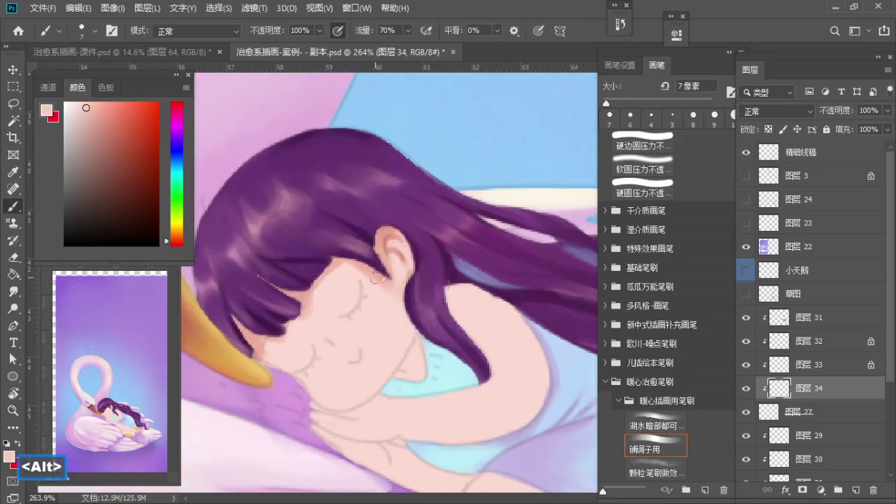
key(bracketright)
key(bracketright)
key(bracketright)
key(bracketright)
key(bracketright)
key(bracketright)
drag(401, 322, 390, 275)
key(bracketleft)
Step: Paint a salmon-pink shadow on the neck behind the jaw with a smaller brush, undoing an unwanted stroke
alt+click(303, 248)
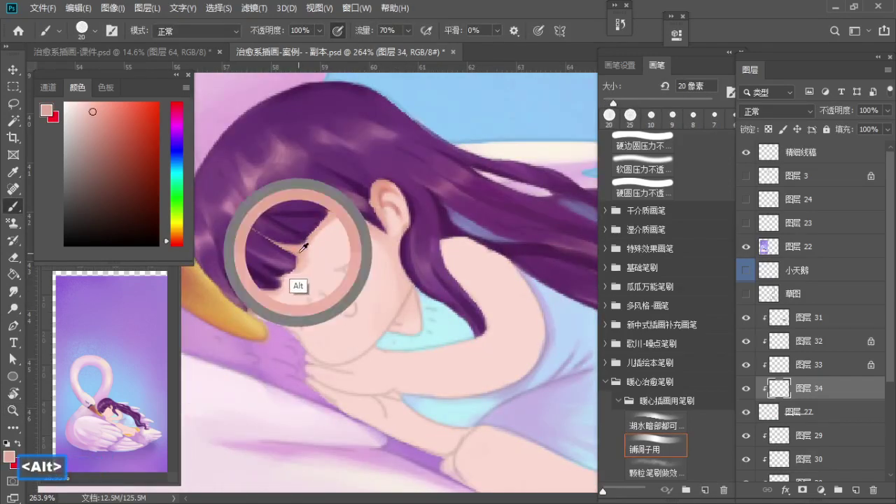
key(bracketleft)
key(bracketleft)
key(bracketleft)
key(bracketleft)
mouse_move(396, 326)
mouse_down()
mouse_move(406, 307)
mouse_move(407, 320)
mouse_move(416, 298)
mouse_move(394, 331)
mouse_up()
key(ctrl+z)
key(bracketleft)
alt+click(387, 326)
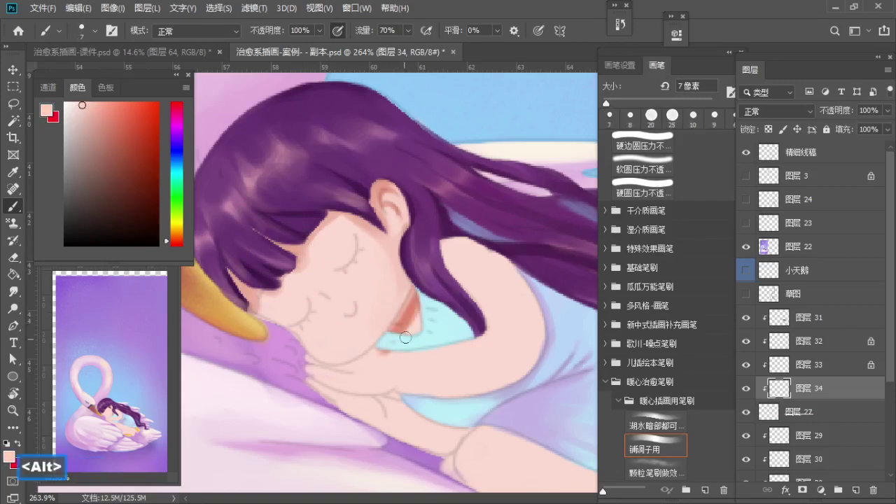
Step: Blend the neck shadow with sampled pinks at 8 px and cover the stray pink on the arm with its skin tone
alt+click(407, 319)
alt+click(406, 332)
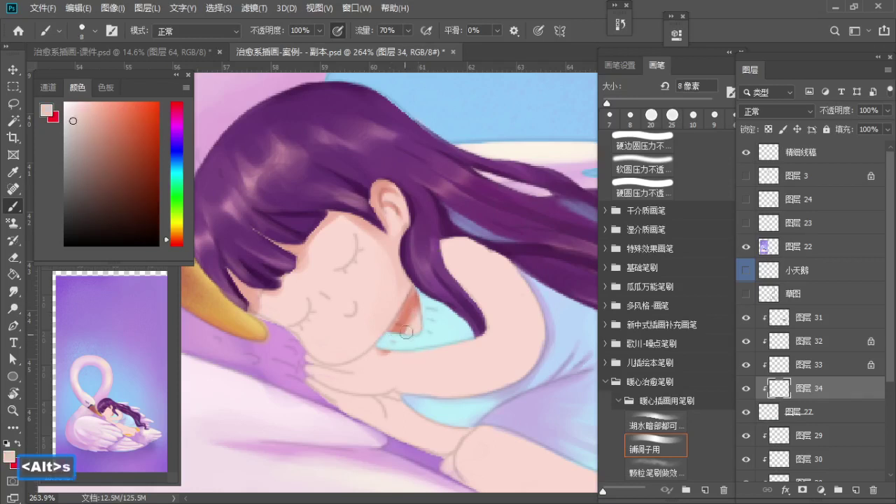
alt+click(398, 337)
alt+click(413, 297)
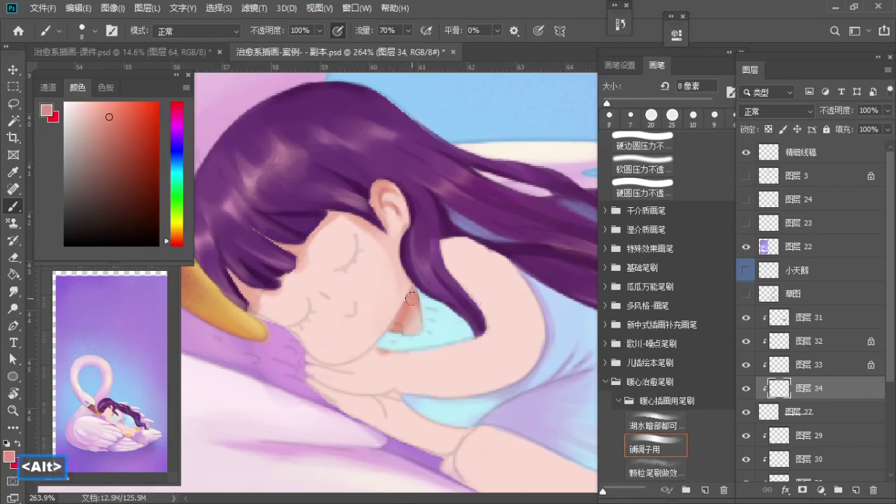
alt+click(384, 370)
drag(375, 360, 400, 357)
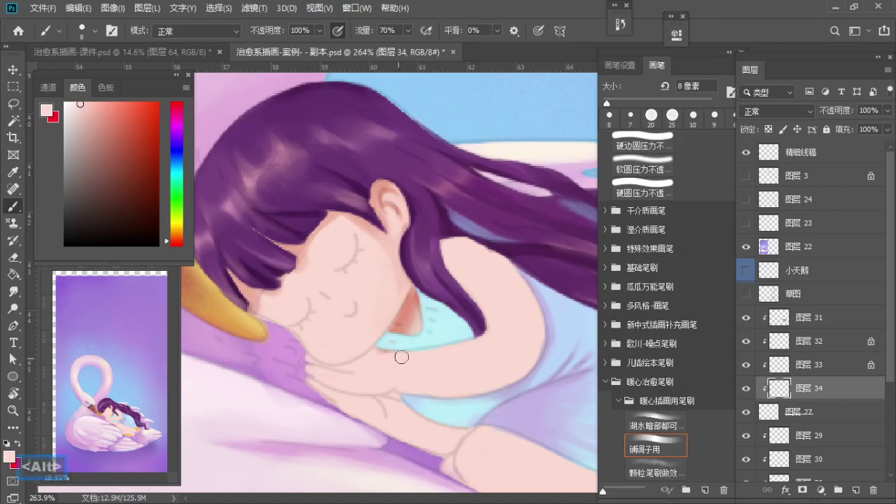
Step: Paint a pink shadow under the chin across the hand with 8 and 7 px brushes, undoing unwanted strokes
key(z)
drag(371, 297, 354, 307)
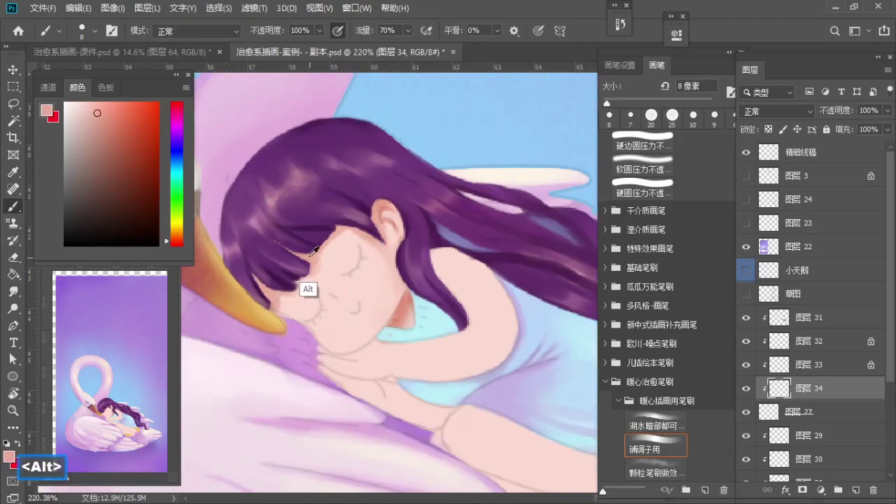
key(z)
drag(306, 290, 344, 282)
key(b)
key(s)
key(s)
key(s)
mouse_move(324, 352)
mouse_down()
mouse_move(363, 363)
mouse_move(319, 354)
mouse_move(358, 352)
mouse_move(339, 375)
mouse_move(314, 365)
mouse_move(350, 384)
mouse_up()
key(ctrl+z)
key(a)
key(a)
key(a)
key(ctrl+z)
key(a)
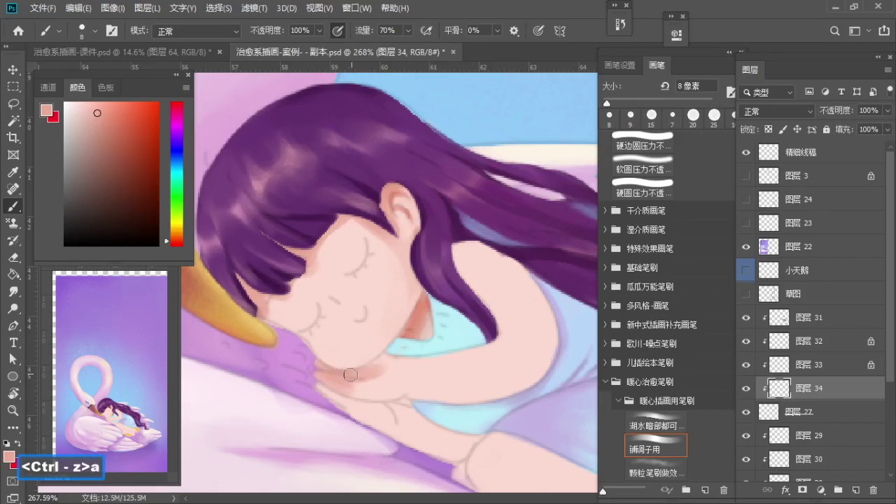
alt+click(422, 351)
key(a)
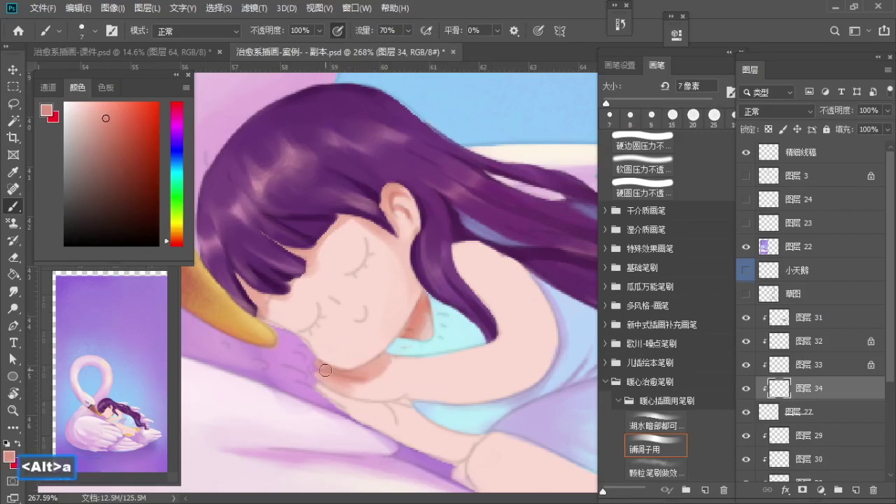
Step: Paint a salmon-pink shadow on the lower forearm beneath the upper hand, starting with a 4 px brush
mouse_move(372, 378)
mouse_down()
mouse_move(329, 336)
mouse_move(354, 359)
mouse_up()
key(a)
key(a)
key(a)
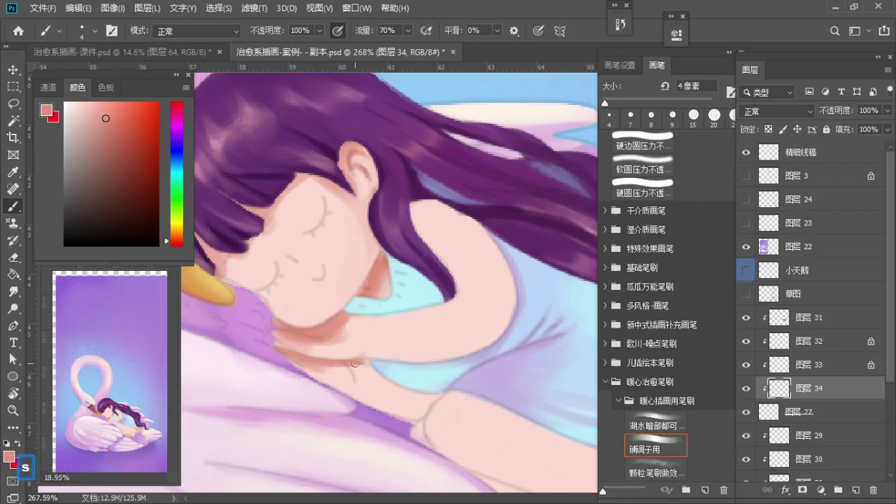
key(s)
key(s)
drag(388, 400, 355, 378)
Step: Blend the lower forearm's shadow towards the elbow with sampled light and dark pinks and a 9 px brush
alt+click(336, 371)
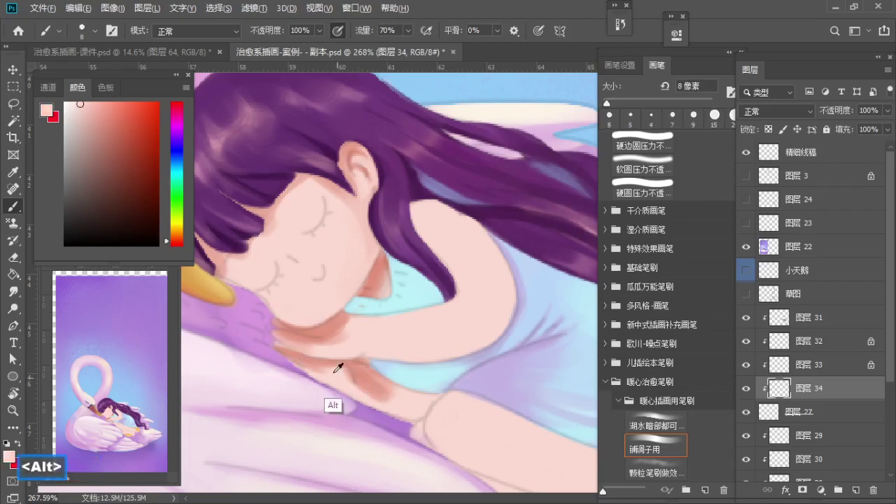
key(s)
mouse_move(301, 364)
mouse_down()
mouse_move(399, 400)
mouse_move(430, 394)
mouse_up()
alt+click(342, 381)
alt+click(368, 375)
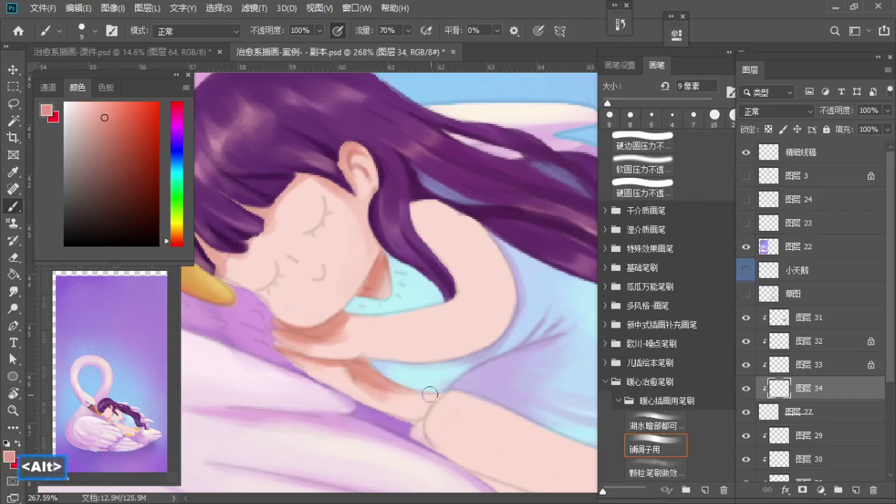
Step: Soften the shadow between the chin and the upper hand with sampled pinks, reducing the brush to 5 px
alt+click(349, 351)
key(a)
alt+click(331, 331)
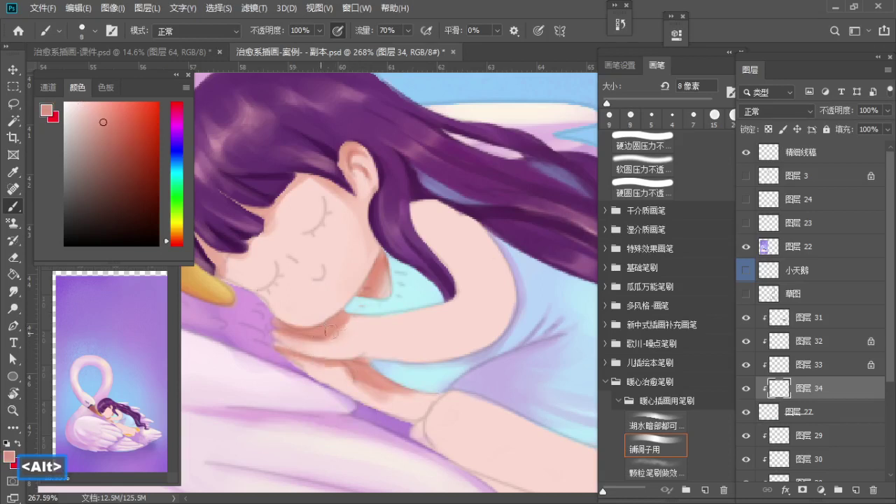
drag(321, 339, 342, 361)
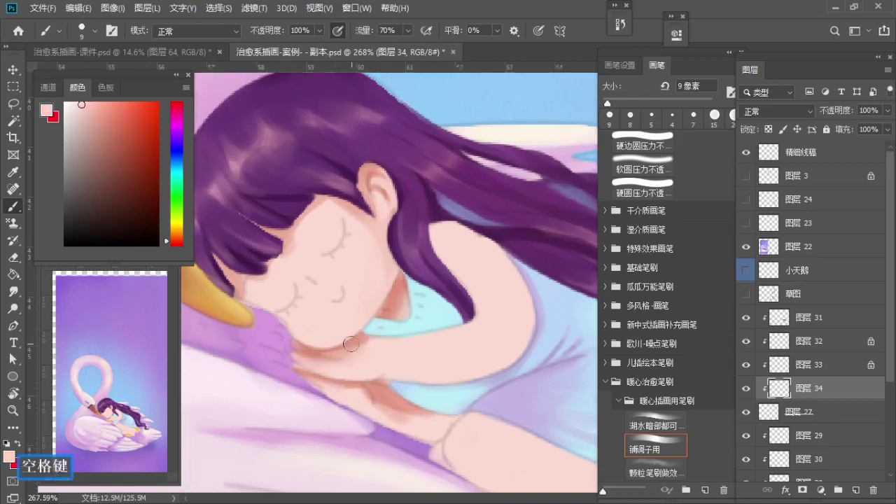
alt+click(327, 352)
key(a)
key(a)
key(a)
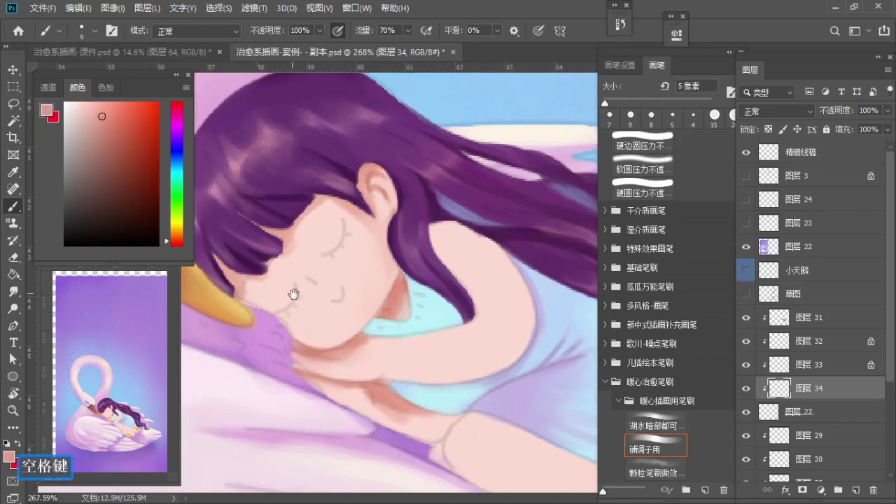
drag(294, 295, 317, 319)
key(s)
mouse_move(308, 352)
mouse_down()
mouse_move(343, 357)
mouse_move(335, 342)
mouse_up()
key(ctrl+z)
Step: Mix a brighter salmon pink and paint a round blush on both cheeks, using a 25 px brush for the cheek near the ear
click(110, 110)
key(s)
key(s)
key(s)
key(ctrl+z)
key(a)
click(335, 342)
key(bracketright)
key(bracketright)
click(385, 274)
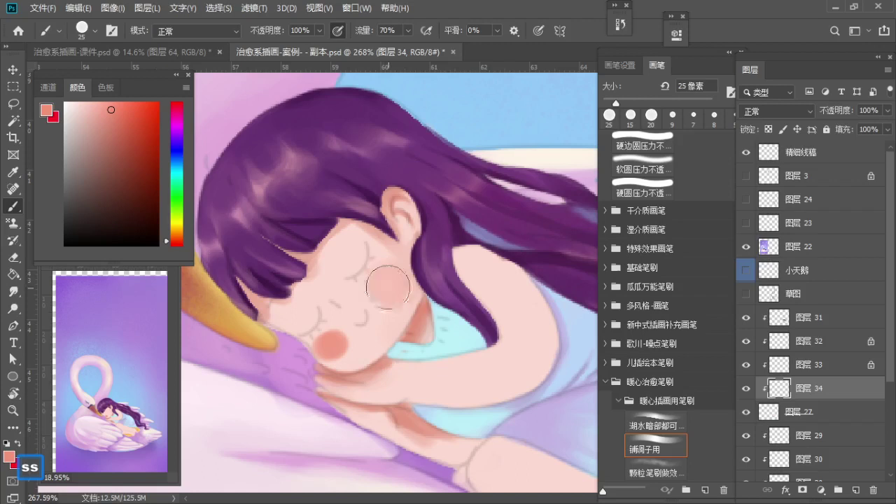
Step: Shift the blush colour to orange and tint the lower cheek's blush, undoing an unwanted dab
drag(180, 241, 179, 237)
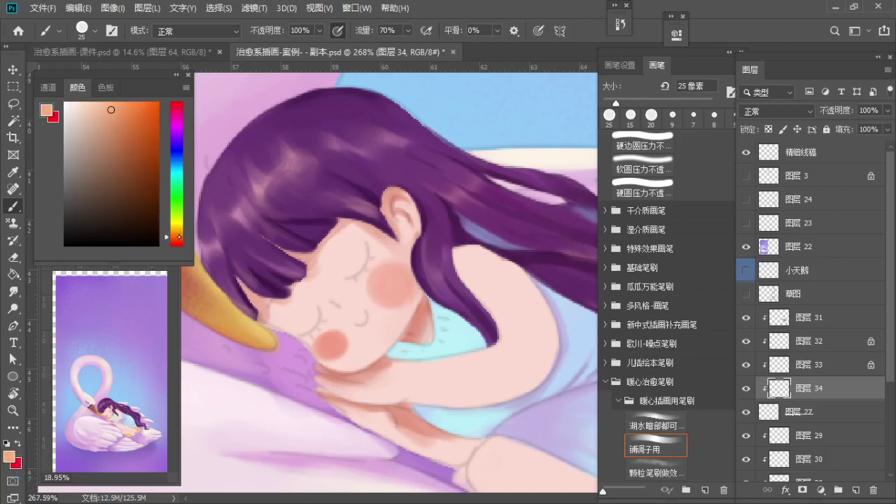
key(a)
click(340, 340)
key(ctrl+z)
key(a)
key(a)
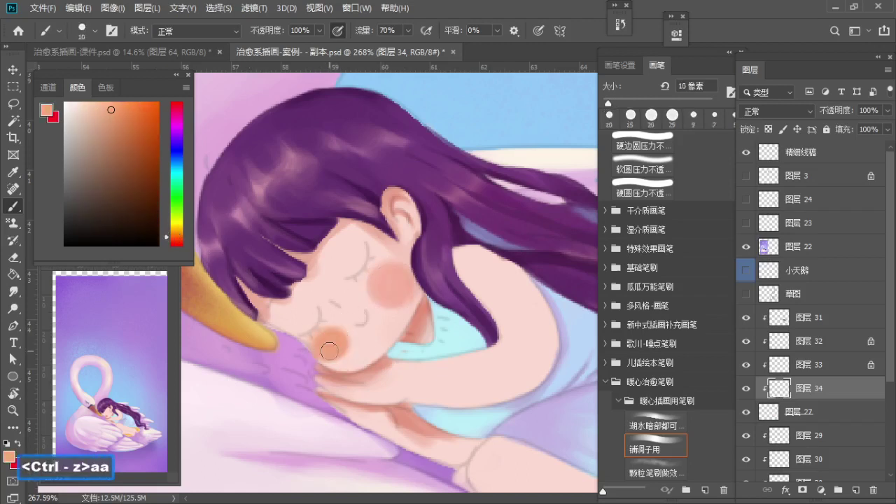
key(s)
key(s)
Step: Tint the blush near the ear orange and soften its edges with sampled skin tones and a 10 px brush
key(alt)
alt+click(385, 313)
key(a)
key(a)
mouse_move(396, 305)
mouse_down()
mouse_move(378, 301)
mouse_move(369, 284)
mouse_move(383, 280)
mouse_move(377, 306)
mouse_move(408, 309)
mouse_move(359, 296)
mouse_move(382, 297)
mouse_up()
alt+click(360, 297)
key(a)
alt+click(393, 272)
alt+click(371, 305)
key(s)
alt+click(400, 292)
key(ctrl+space)
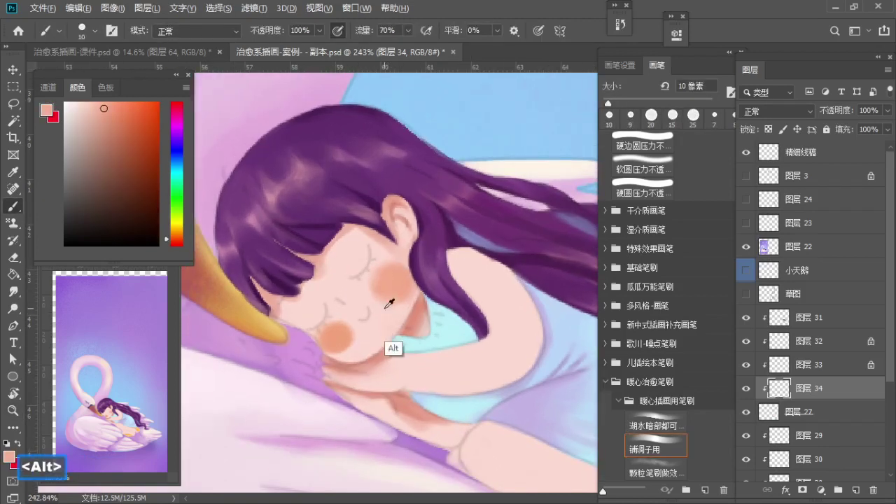
alt+click(391, 301)
key(a)
alt+click(395, 272)
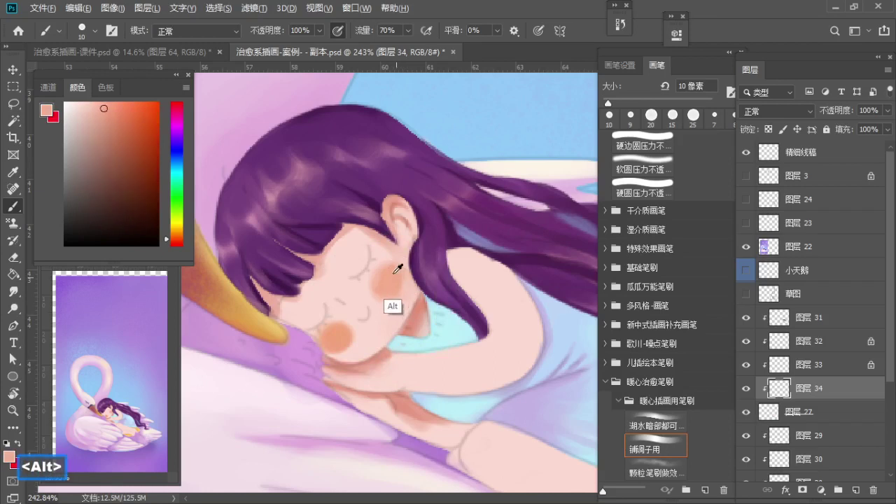
alt+click(362, 339)
key(s)
key(s)
drag(331, 332, 344, 332)
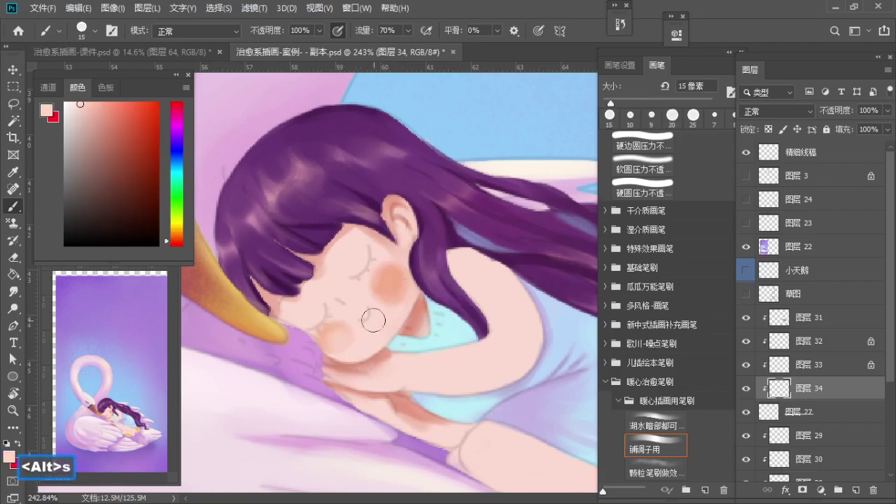
key(ctrl+z)
key(ctrl+z)
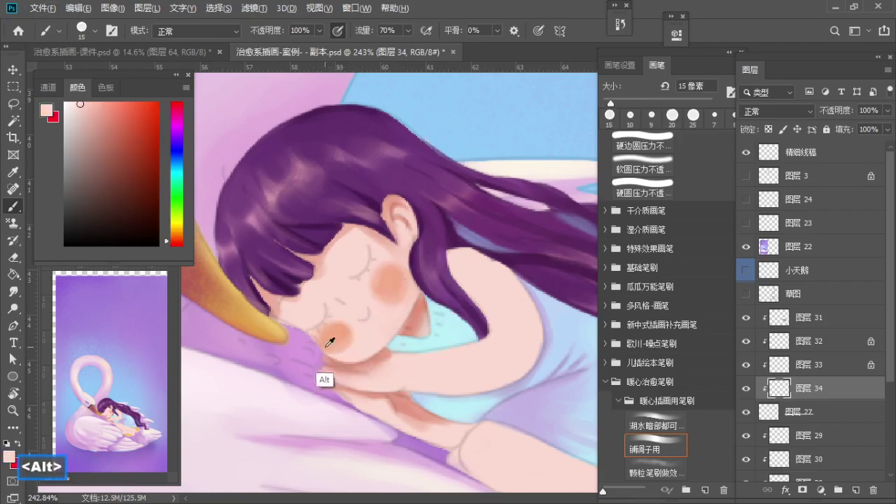
Step: Touch up the lower cheek's blush edge and the forehead under the fringe with sampled skin tones and 8 to 9 px brushes
alt+click(327, 344)
alt+click(354, 338)
key(z)
mouse_move(350, 299)
mouse_down()
mouse_move(378, 296)
mouse_move(354, 300)
mouse_up()
key(b)
key(a)
alt+scroll(300, 278, up, 1)
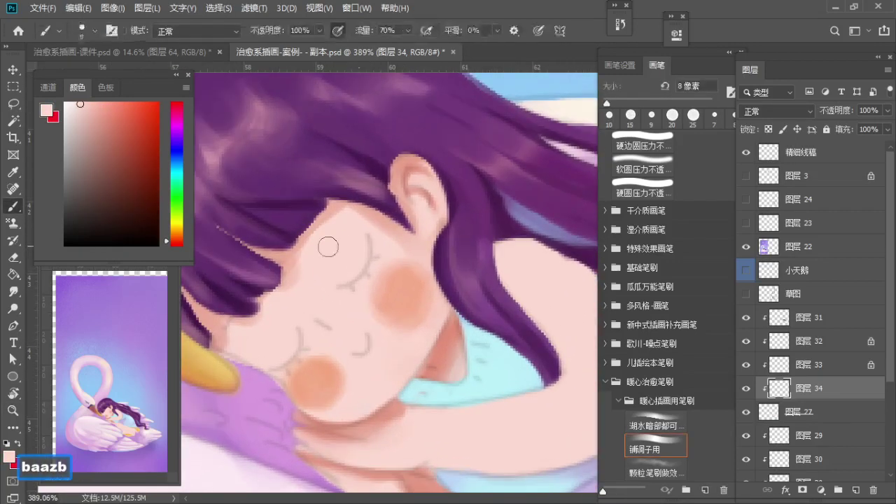
drag(275, 312, 294, 304)
alt+click(295, 302)
key(a)
key(a)
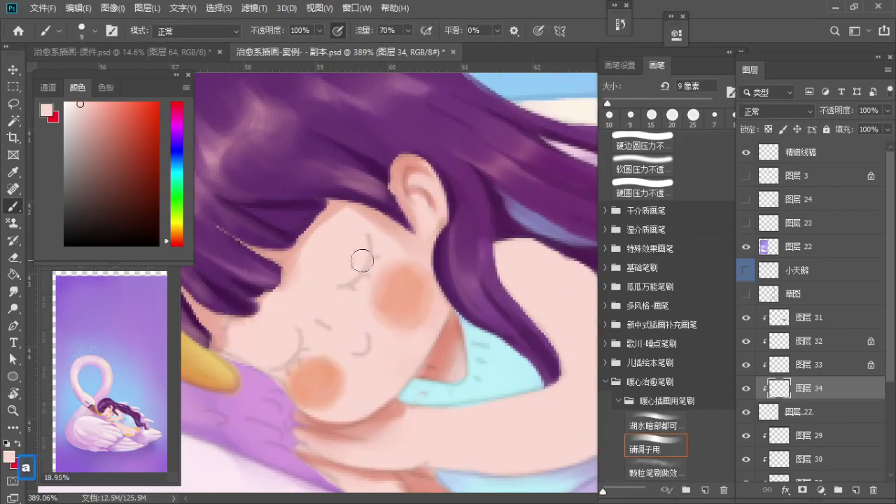
Step: Smooth the skin between the ear, the fringe and the upper eye with sampled pale pinks and a 7 px brush
alt+click(412, 269)
drag(402, 231, 388, 228)
key(a)
alt+click(387, 241)
alt+click(348, 219)
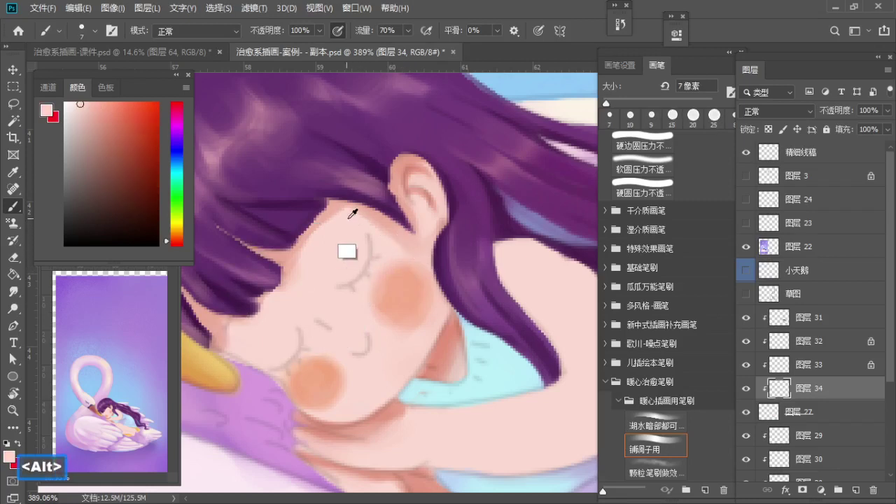
Step: Sample the dark purple of the hair and paint the curved lash line of the closed eye nearest the ear, using a 3 px brush
alt+scroll(384, 254, up, 1)
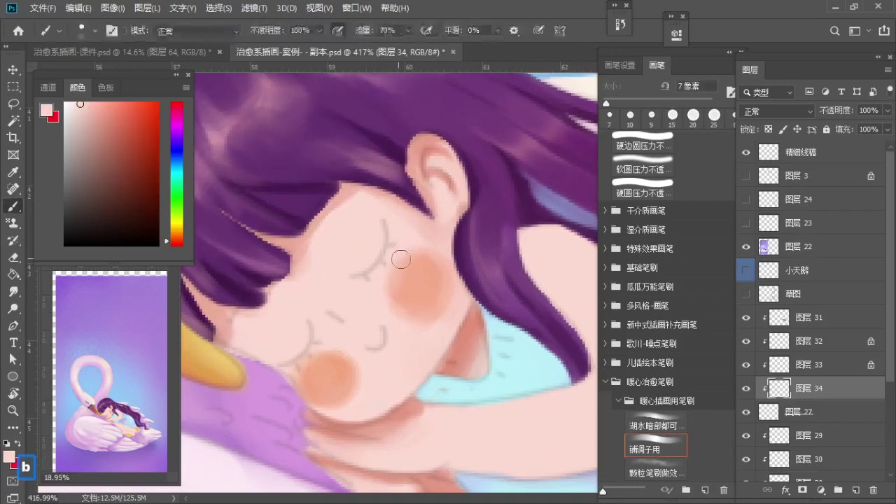
alt+click(294, 200)
key(ctrl+z)
mouse_move(354, 276)
mouse_down()
mouse_move(384, 230)
mouse_move(313, 301)
mouse_up()
key(a)
key(z)
drag(387, 250, 406, 250)
scroll(362, 267, up, 5)
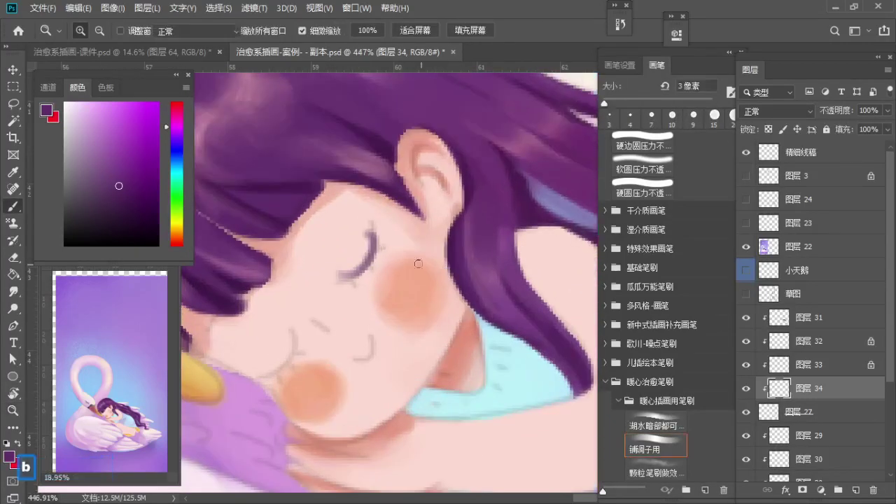
Step: Repaint the curved lash line of the closed eye nearest the ear with a 2 px brush and add short lashes
key(s)
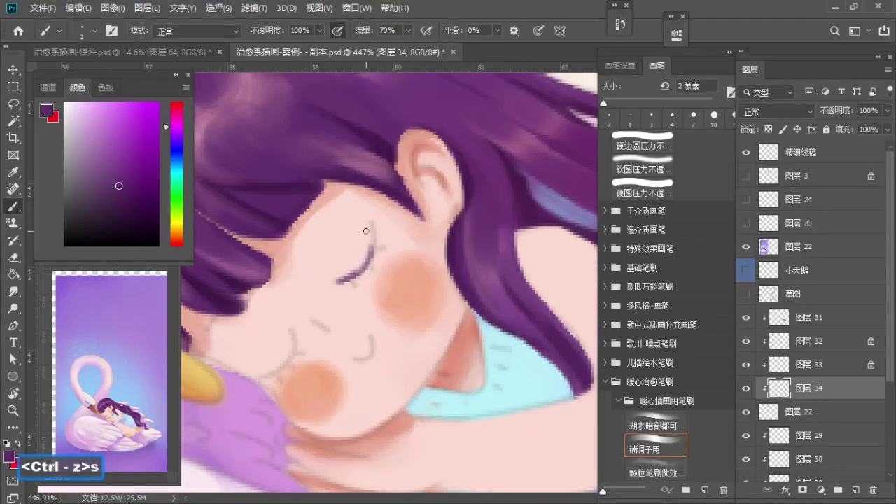
key(ctrl+z)
drag(371, 223, 338, 277)
drag(370, 223, 350, 274)
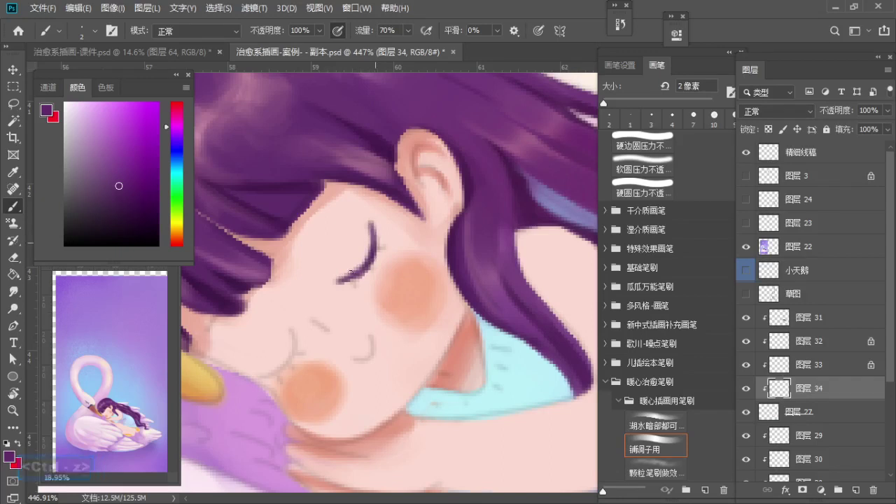
drag(378, 247, 383, 262)
key(space)
drag(355, 308, 383, 287)
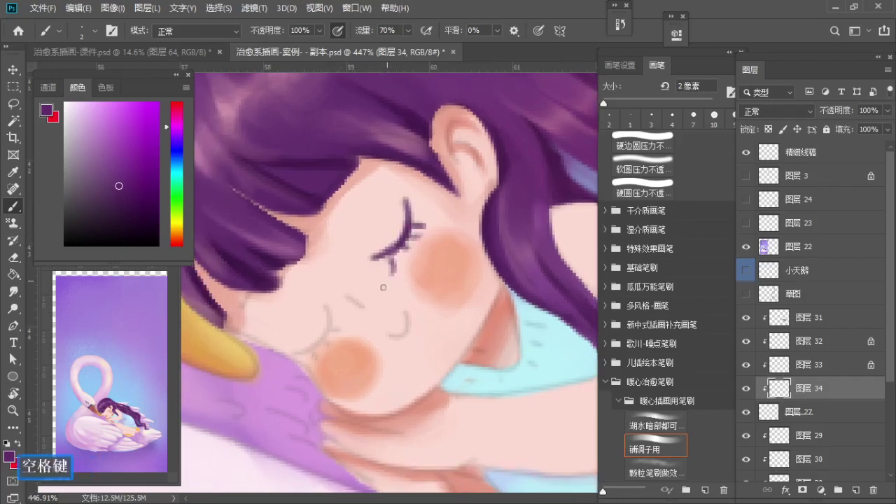
Step: Paint the curved lash line and short lashes of the other closed eye, beside the swan's beak, in dark purple
mouse_move(293, 354)
mouse_down()
mouse_move(328, 314)
mouse_move(310, 352)
mouse_move(326, 306)
mouse_move(294, 350)
mouse_move(328, 310)
mouse_up()
key(ctrl+z)
key(ctrl+z)
key(ctrl+z)
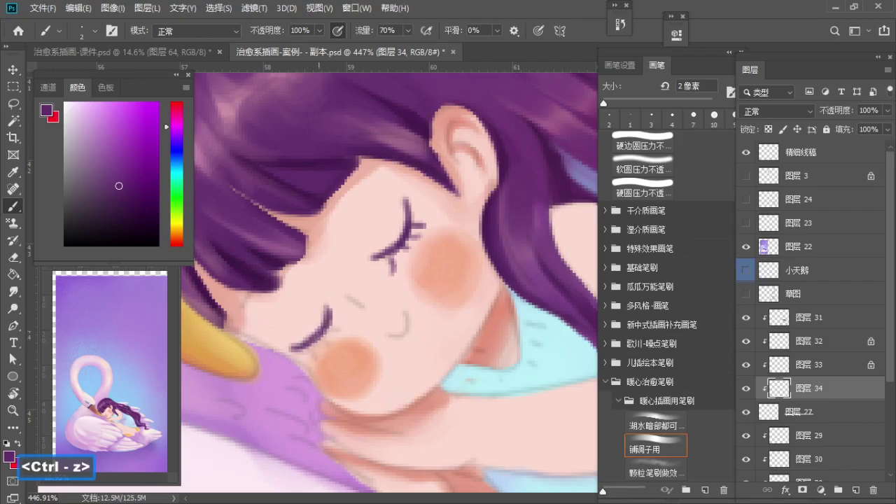
key(ctrl+z)
drag(308, 362, 312, 343)
key(ctrl+z)
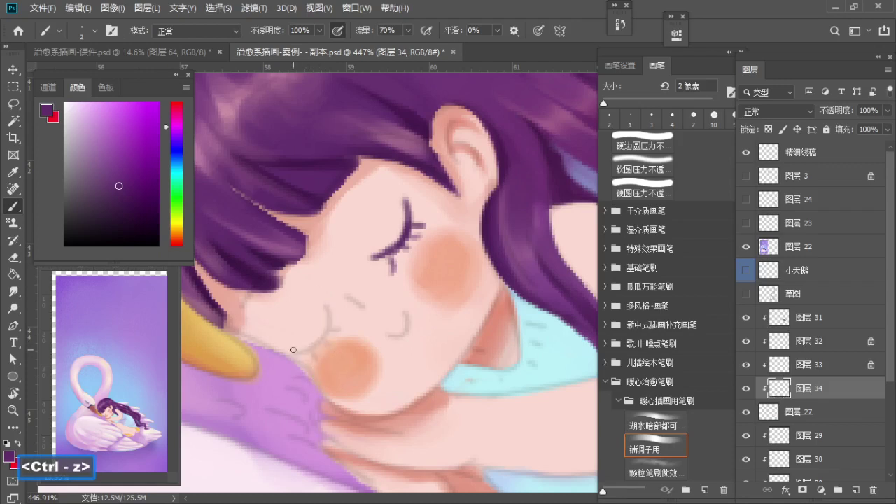
drag(325, 308, 311, 353)
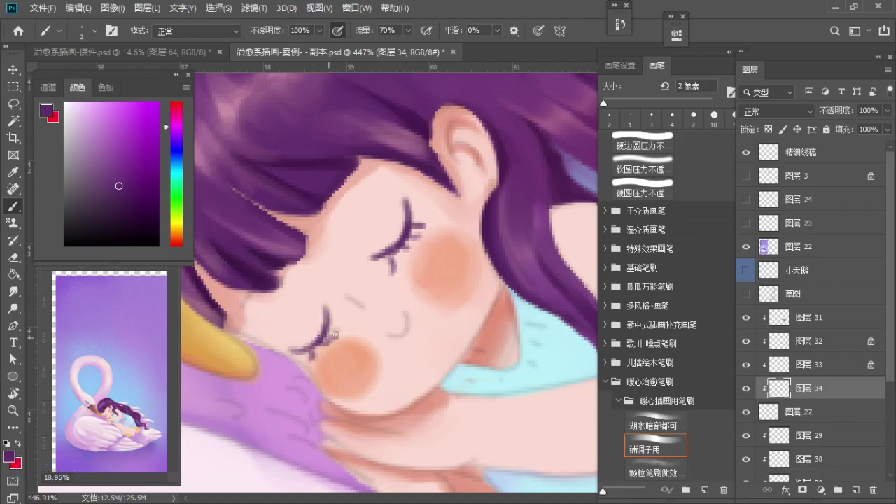
Step: Paint the small nose mark and the curved smile over the sketch lines in dark purple
drag(383, 312, 308, 334)
key(z)
drag(375, 340, 308, 286)
key(z)
mouse_move(302, 256)
mouse_down()
mouse_move(394, 263)
mouse_move(343, 266)
mouse_up()
key(b)
alt+click(392, 263)
key(z)
drag(357, 266, 315, 282)
drag(315, 281, 398, 272)
key(b)
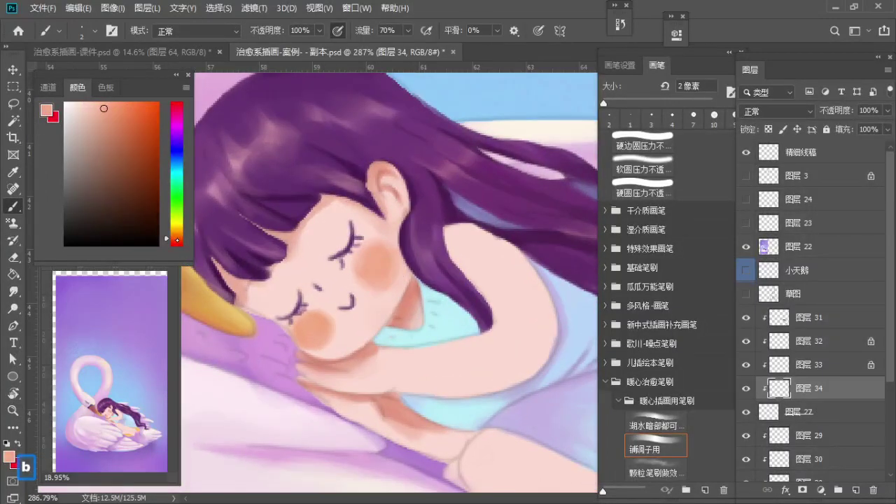
click(177, 243)
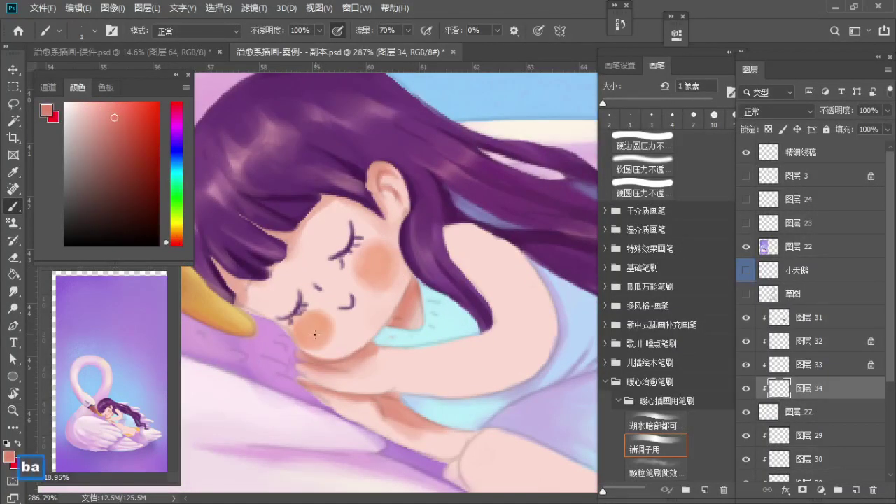
key(ctrl+z)
Step: Sample a darker orange from the skin shadow and hatch fine strokes over both blush patches with a 1 px brush
key(s)
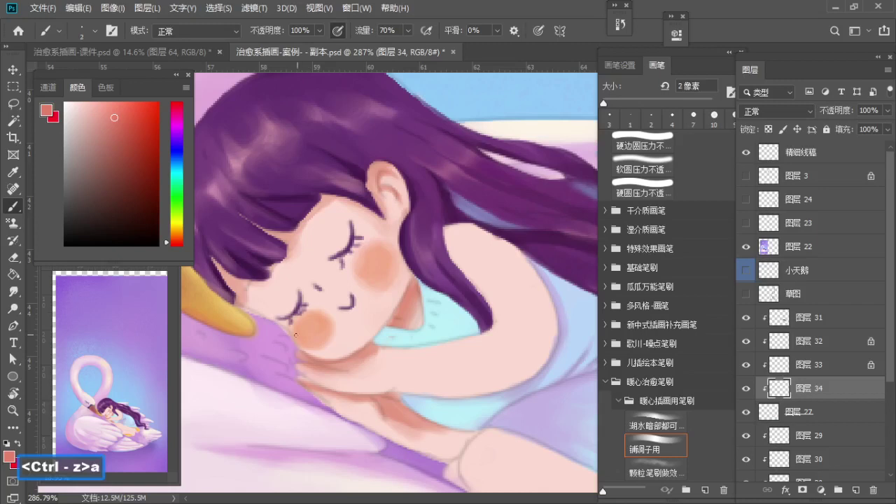
alt+click(298, 375)
key(z)
drag(299, 259, 336, 262)
key(b)
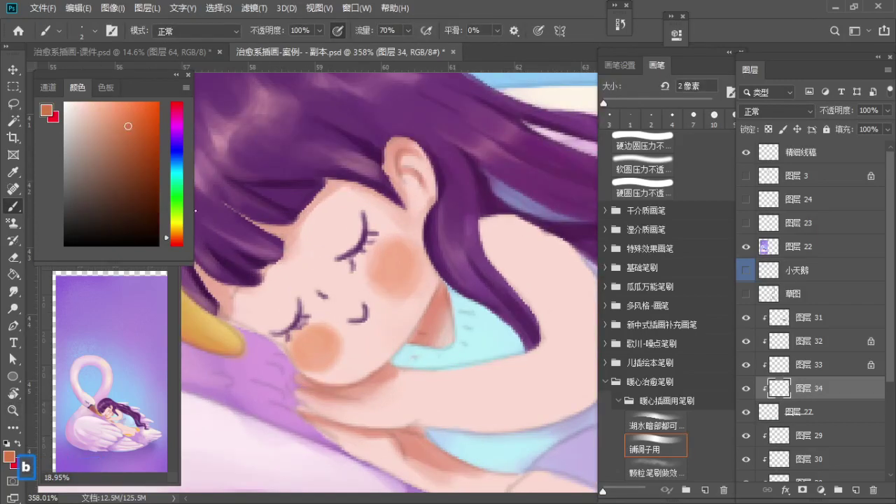
key(ctrl+z)
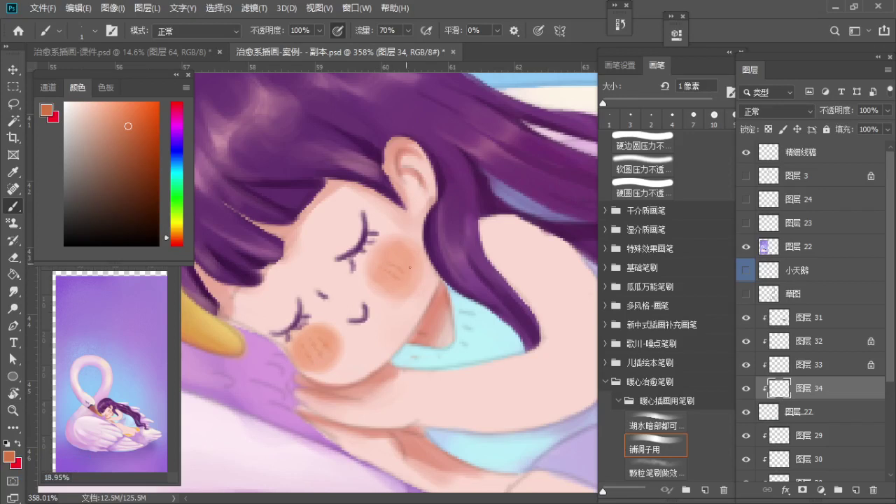
Step: Shift the hatching colour towards red and add bolder short strokes to both blush patches with a 2 px brush
key(z)
drag(409, 266, 329, 267)
key(space)
drag(329, 268, 350, 268)
key(z)
key(b)
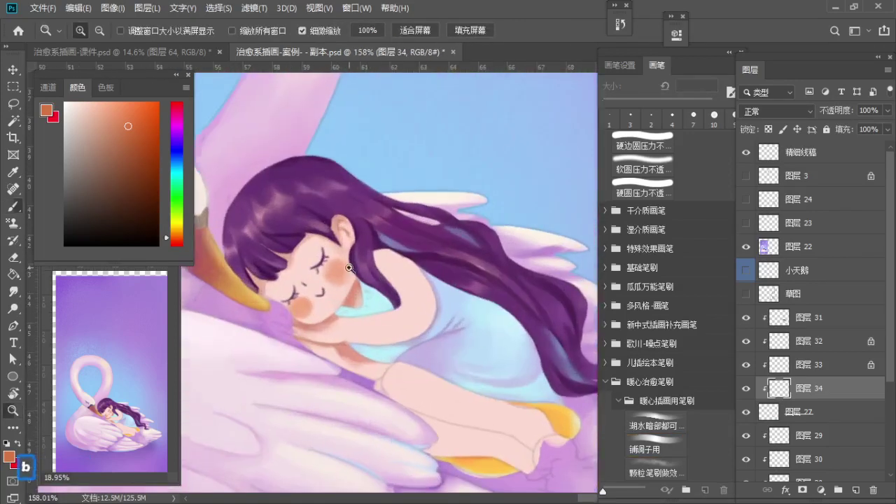
key(s)
key(s)
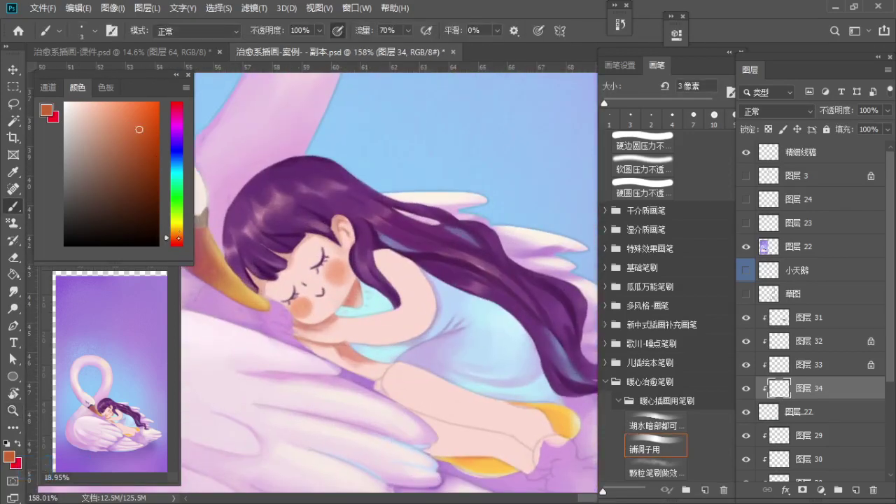
drag(179, 238, 179, 242)
key(s)
key(s)
key(ctrl+z)
drag(340, 268, 341, 271)
key(s)
key(ctrl+z)
key(a)
key(a)
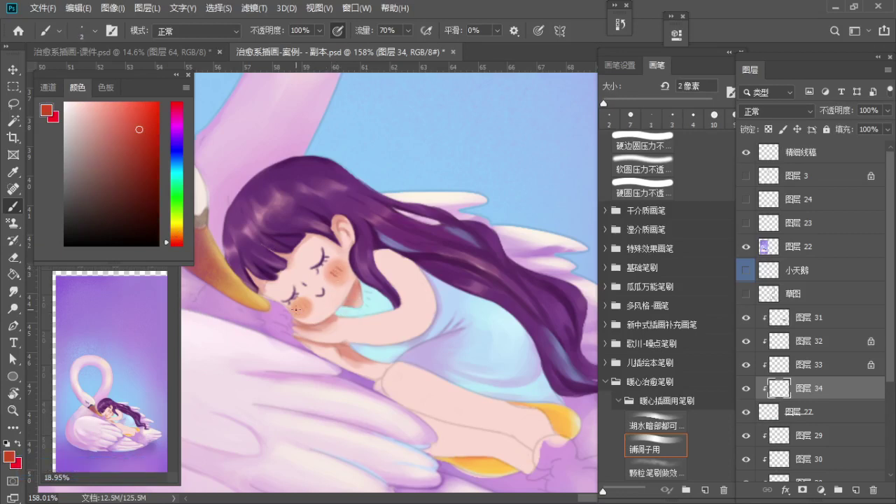
Step: Shade the forearm under the cheek with sampled skin pinks, enlarging the brush to 20 px
key(z)
drag(339, 340, 312, 346)
key(space)
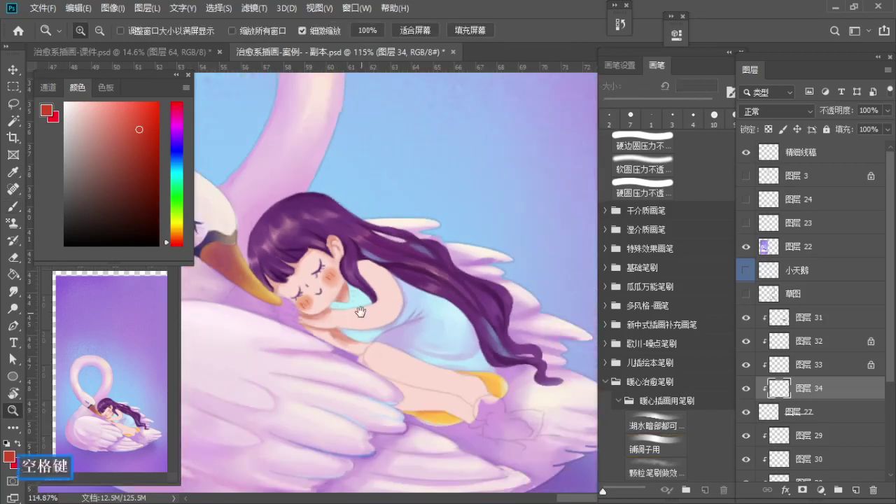
key(z)
mouse_move(360, 312)
mouse_down()
mouse_move(312, 268)
mouse_move(348, 292)
mouse_move(322, 294)
mouse_move(392, 283)
mouse_up()
key(b)
key(s)
key(s)
alt+click(309, 308)
key(s)
key(s)
key(s)
key(s)
key(s)
key(s)
key(s)
key(s)
alt+click(406, 311)
key(s)
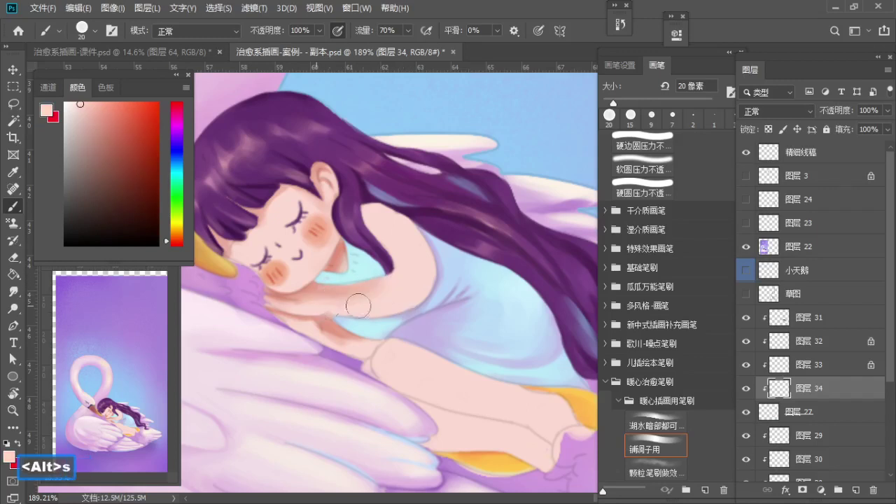
Step: Shade the shoulder, upper arm and elbow with a deeper sampled pink and a 25 px brush, blending with pale pink
alt+click(346, 316)
key(s)
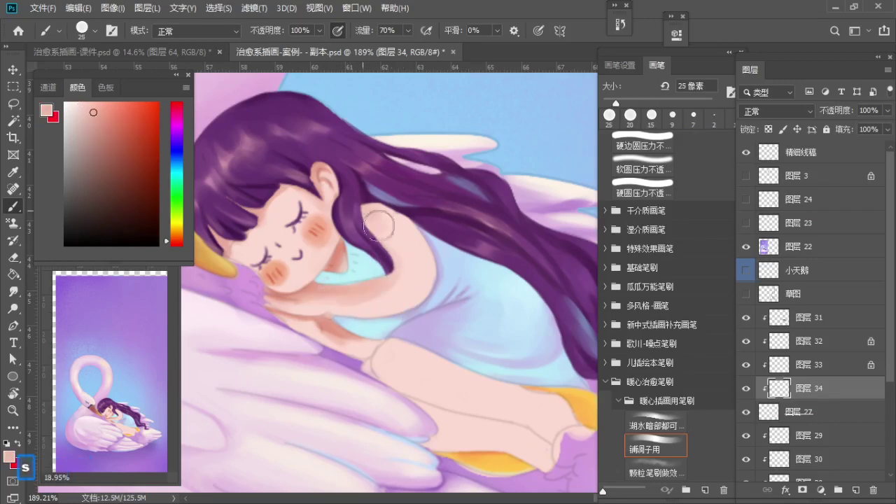
mouse_move(379, 225)
mouse_down()
mouse_move(415, 230)
mouse_move(431, 299)
mouse_move(413, 290)
mouse_move(417, 309)
mouse_up()
key(ctrl+space)
drag(417, 308, 376, 327)
key(b)
key(s)
alt+click(402, 310)
key(a)
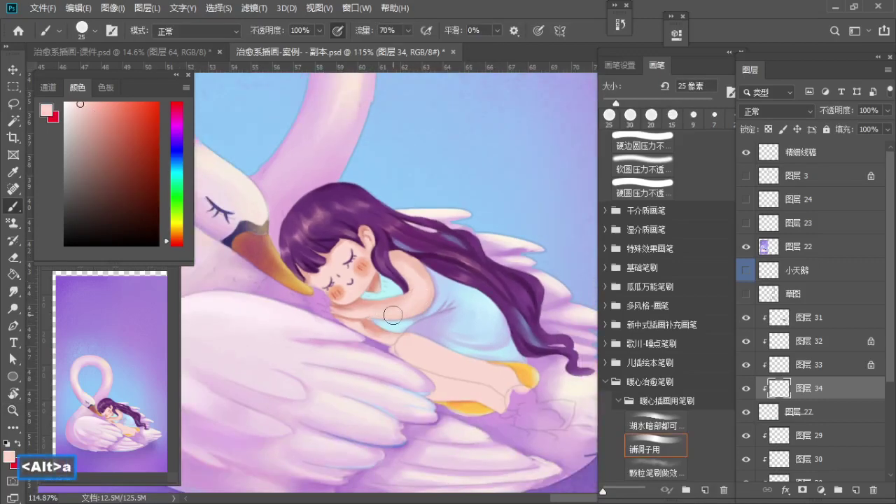
key(z)
drag(409, 268, 448, 262)
key(b)
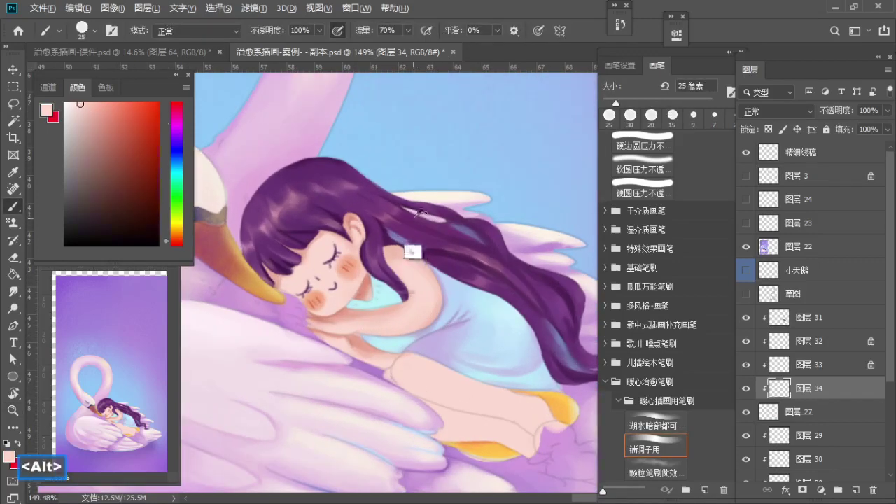
alt+click(396, 213)
key(a)
key(ctrl+z)
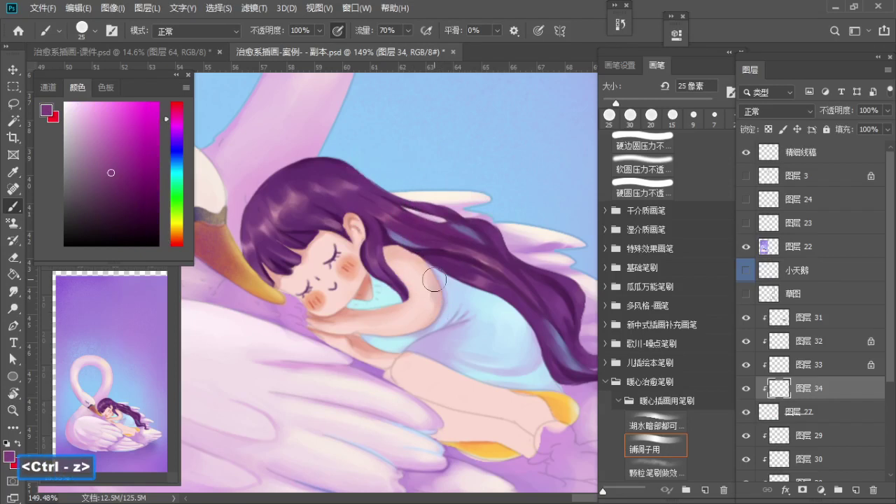
Step: Soften the shading around the elbow and upper arm with sampled skin tones
alt+click(426, 313)
mouse_move(428, 306)
mouse_down()
mouse_move(443, 285)
mouse_move(384, 284)
mouse_up()
alt+click(432, 290)
Step: Shade the lower forearm between the hands and the knee with sampled pinks and a 20 px brush
key(z)
mouse_move(330, 284)
mouse_down()
mouse_move(337, 318)
mouse_move(378, 339)
mouse_up()
alt+click(333, 321)
key(a)
key(a)
key(s)
key(s)
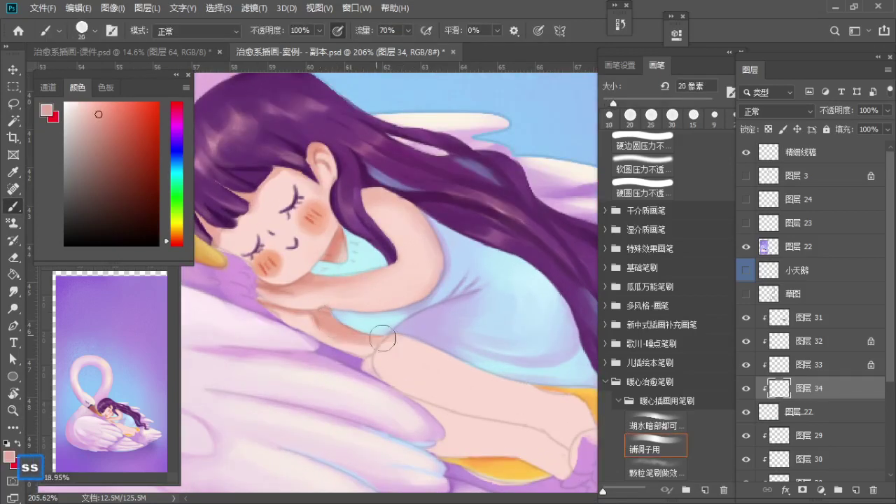
alt+click(301, 323)
drag(321, 327, 352, 339)
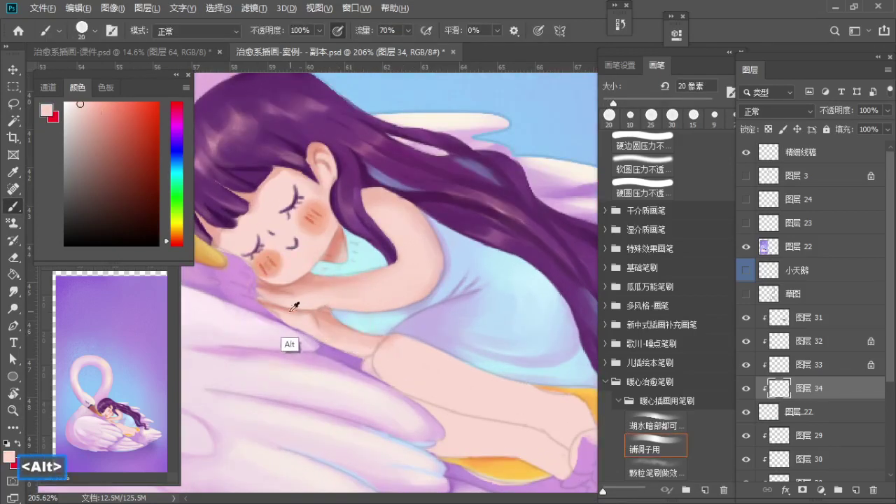
Step: Refine the edges and shading of the lower forearm with sampled skin and lilac tones and 8 to 15 px brushes
key(a)
key(a)
alt+click(331, 339)
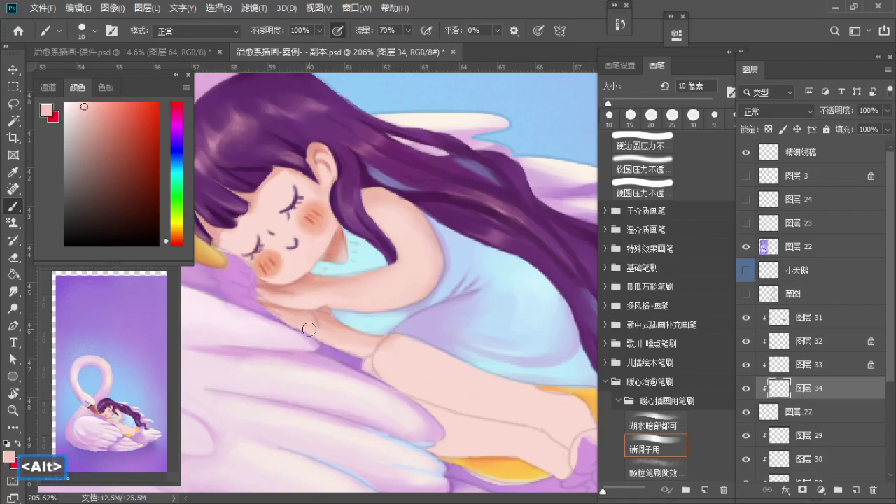
alt+click(314, 363)
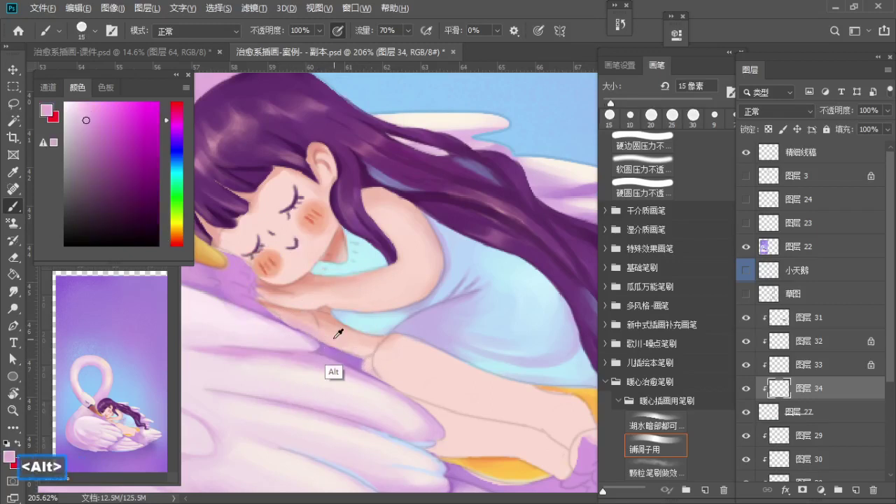
alt+click(328, 378)
key(a)
key(a)
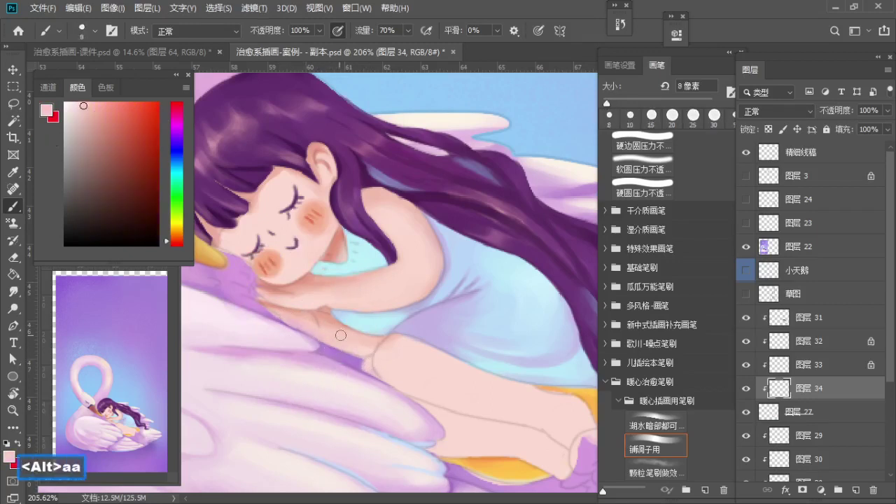
Step: Touch up the shadows around the hands and neck with sampled pinks and a 7 px brush
key(ctrl+space)
drag(341, 336, 332, 304)
alt+click(312, 329)
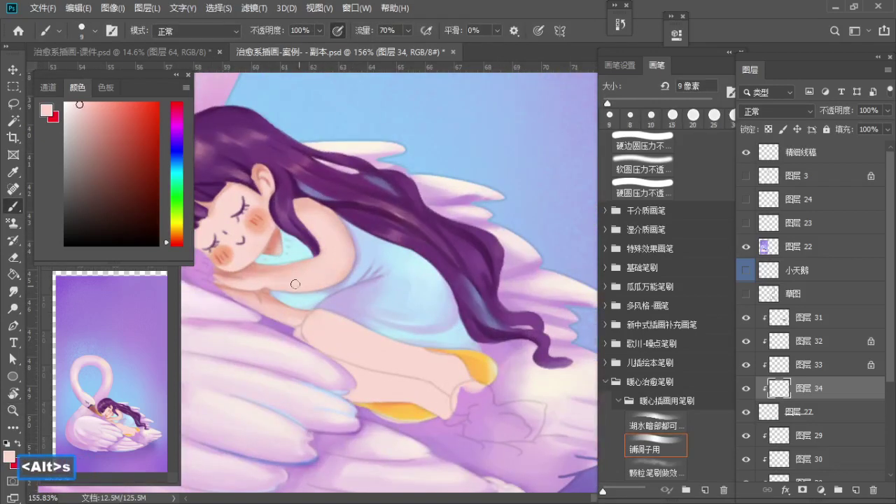
alt+click(230, 278)
key(s)
key(a)
key(a)
key(a)
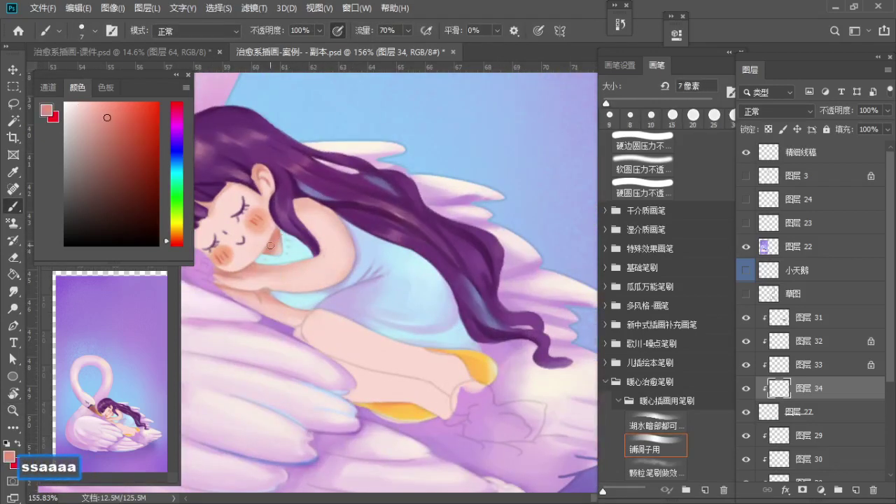
Step: Paint a small deeper pink shadow where the arm meets the knee, using 9 to 10 px brushes
key(s)
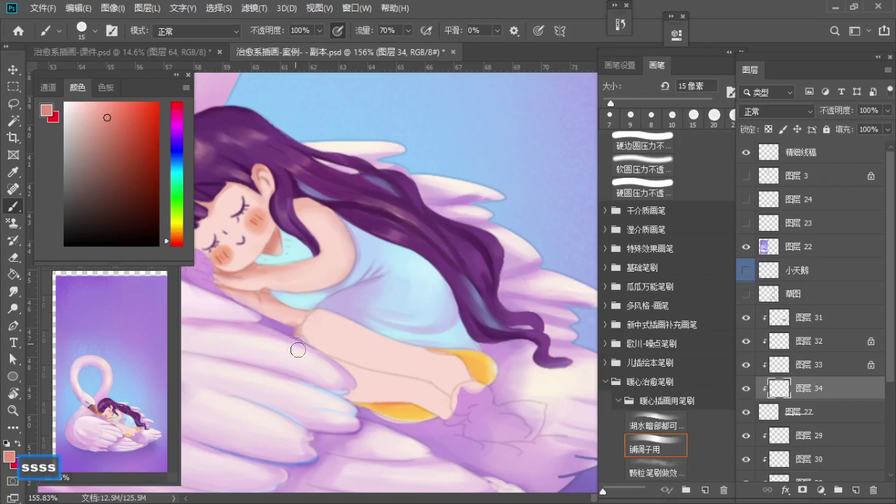
key(ctrl+z)
key(a)
key(a)
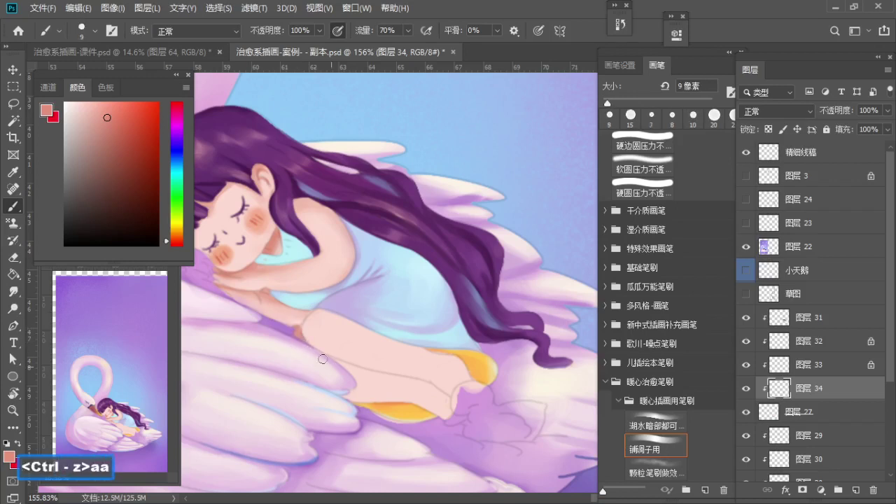
alt+click(293, 321)
alt+click(300, 334)
key(s)
key(s)
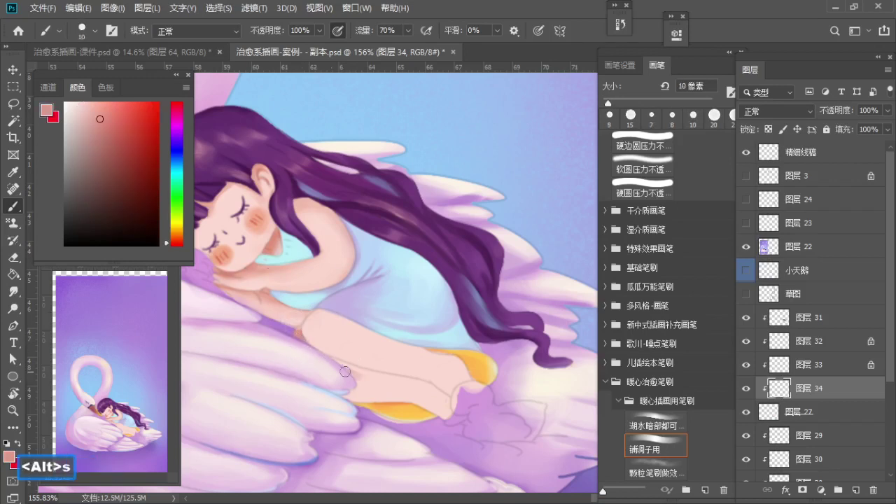
Step: Lay a pink shadow along the lower leg beneath the upper leg, enlarging the brush to 30 px
key(s)
key(s)
mouse_move(348, 372)
mouse_down()
mouse_move(424, 386)
mouse_move(465, 408)
mouse_move(378, 376)
mouse_move(428, 381)
mouse_up()
key(s)
key(s)
key(ctrl+space)
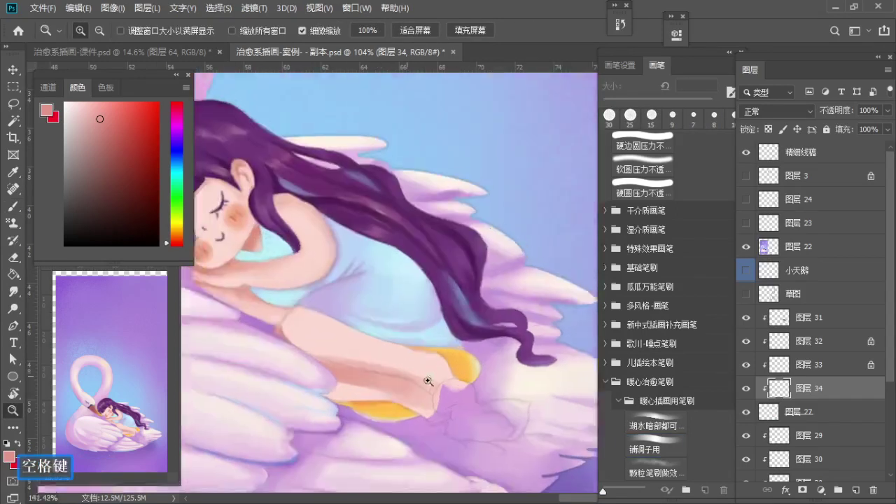
Step: Deepen the lower leg's shadow and clean its edge towards the ankle with sampled pale pink and a 15 px brush
key(b)
key(a)
drag(370, 383, 417, 393)
key(a)
alt+click(429, 378)
key(a)
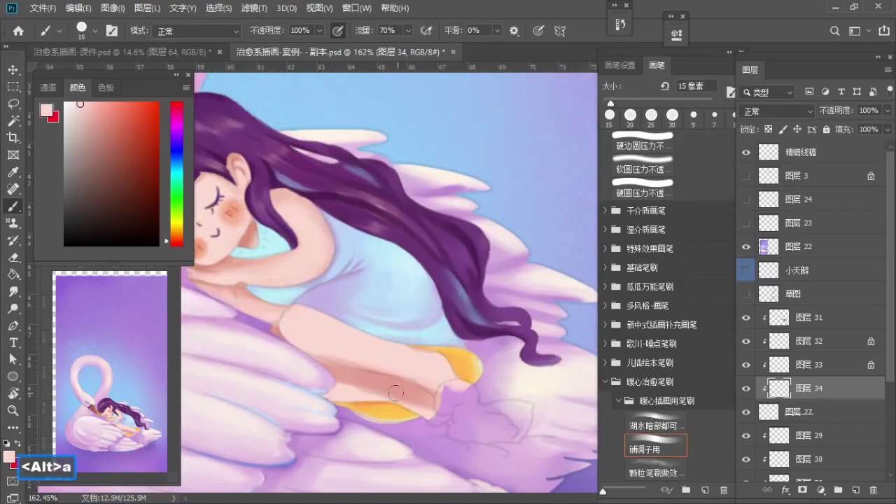
Step: Shade the upper leg along the dress hem with the sampled shadow pink and a 20 px brush
alt+click(395, 393)
mouse_move(306, 320)
mouse_down()
mouse_move(329, 329)
mouse_move(317, 318)
mouse_move(424, 352)
mouse_up()
key(ctrl+z)
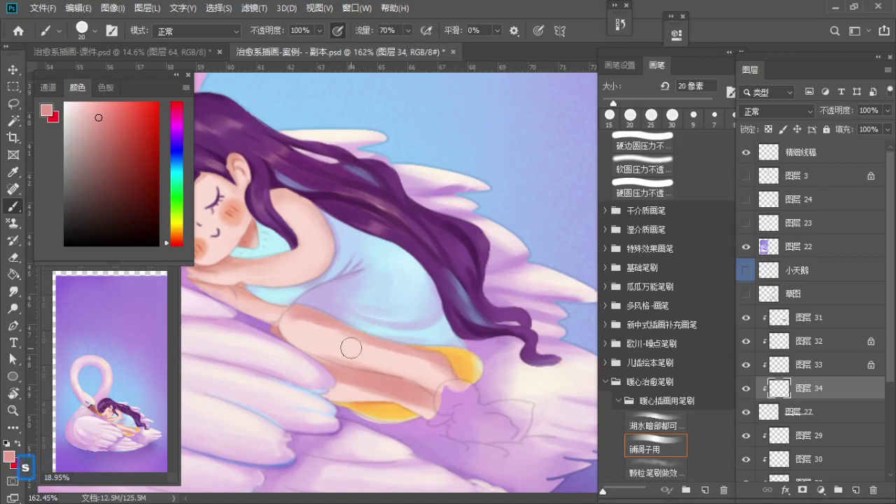
alt+click(351, 347)
drag(311, 334, 398, 357)
Step: Blend the upper leg's shading from knee to ankle with sampled pinks and a 30 px brush
key(ctrl+space)
alt+click(336, 321)
key(s)
mouse_move(314, 324)
mouse_down()
mouse_move(368, 338)
mouse_move(308, 327)
mouse_move(422, 362)
mouse_up()
key(s)
alt+click(375, 363)
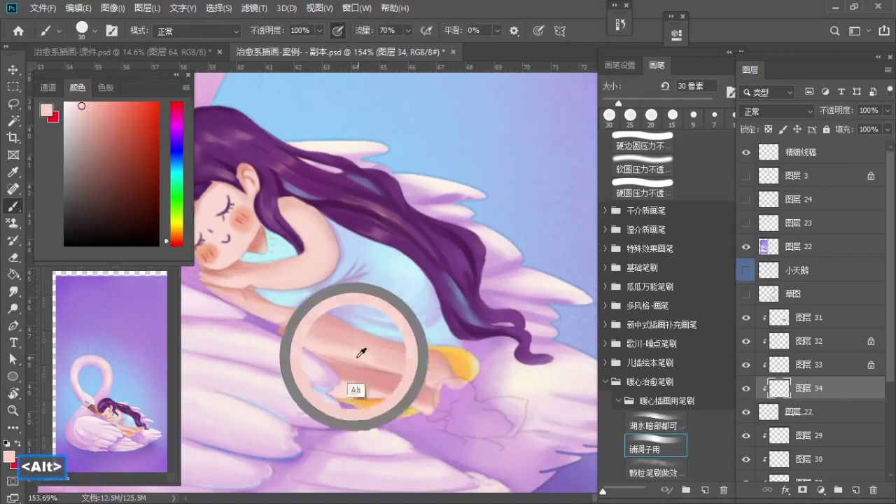
Step: Smooth the upper leg's shading towards the knee with sampled pinks, using 15 and 20 px brush sizes
drag(343, 362, 394, 371)
key(a)
key(a)
key(ctrl+z)
alt+click(347, 350)
key(a)
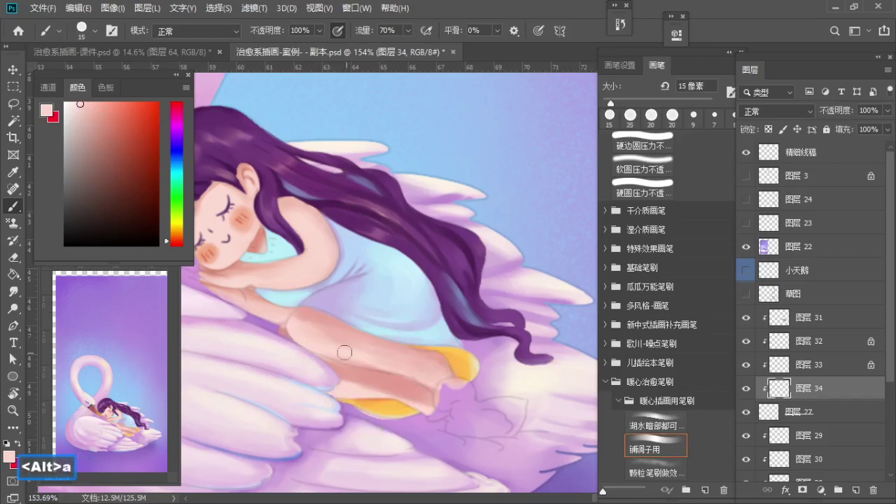
alt+click(310, 344)
key(bracketright)
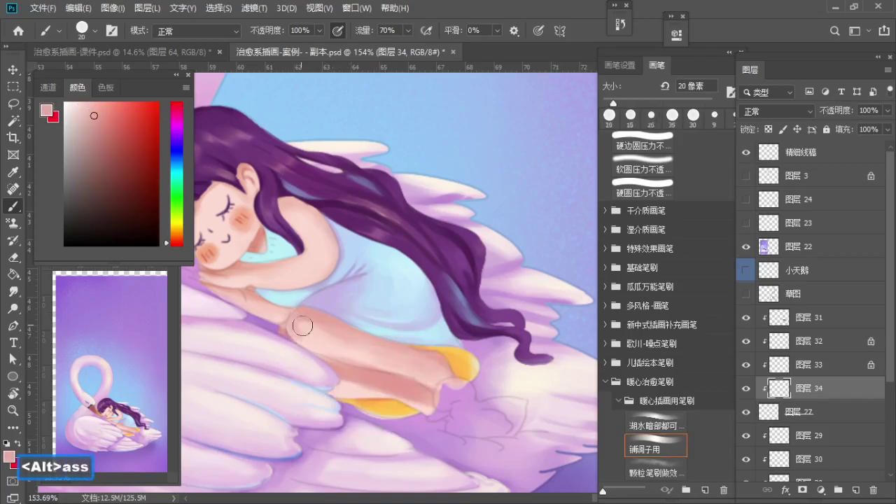
key(bracketleft)
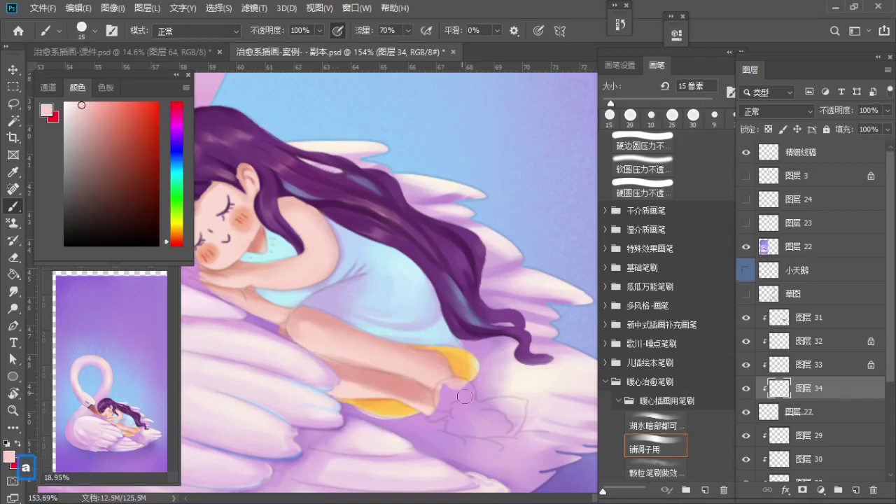
Step: Blend the lower leg's shadow into its lit underside as far as the ankle with sampled pinks and a 15 px brush
alt+click(338, 340)
alt+click(354, 390)
key(s)
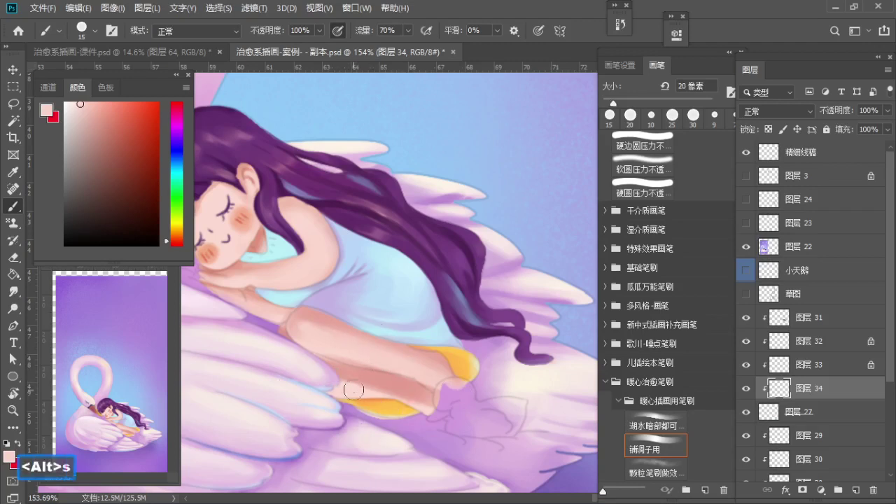
drag(355, 390, 426, 398)
alt+click(349, 373)
key(a)
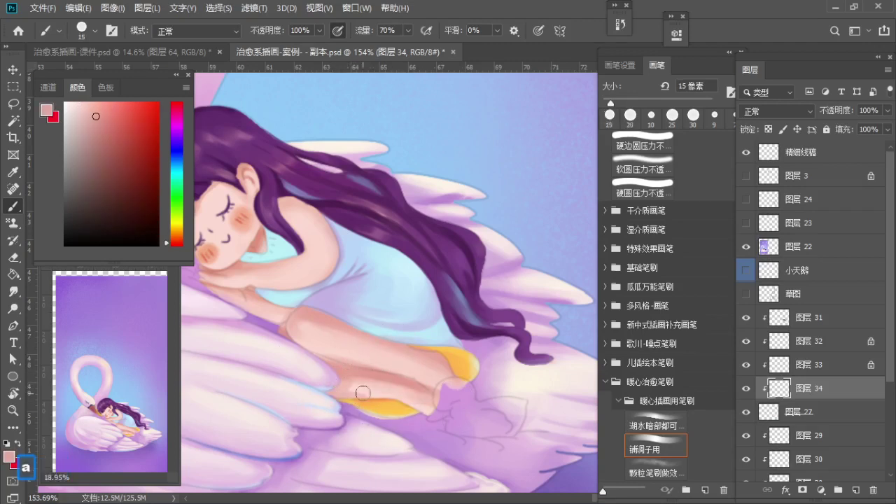
alt+click(357, 393)
alt+click(401, 398)
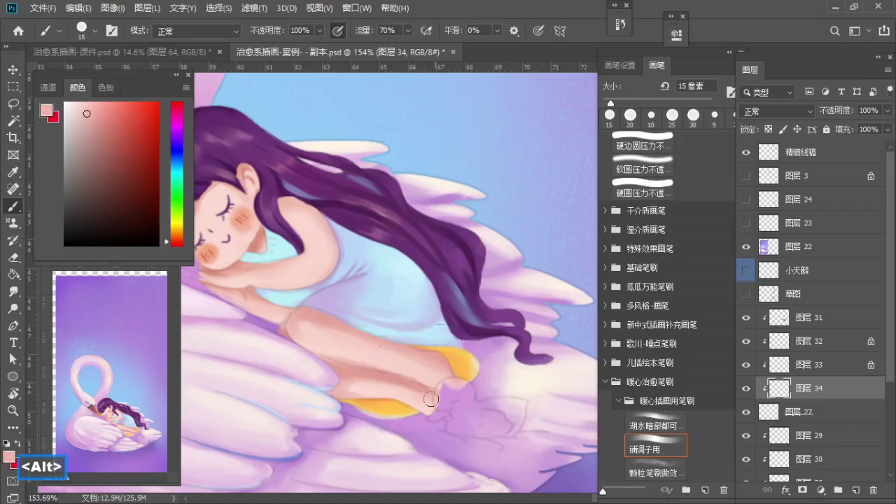
Step: Refine the upper leg's lower edge towards the ankle with sampled pale pink, reducing the brush to 9 px
scroll(435, 421, down, 3)
scroll(348, 322, up, 2)
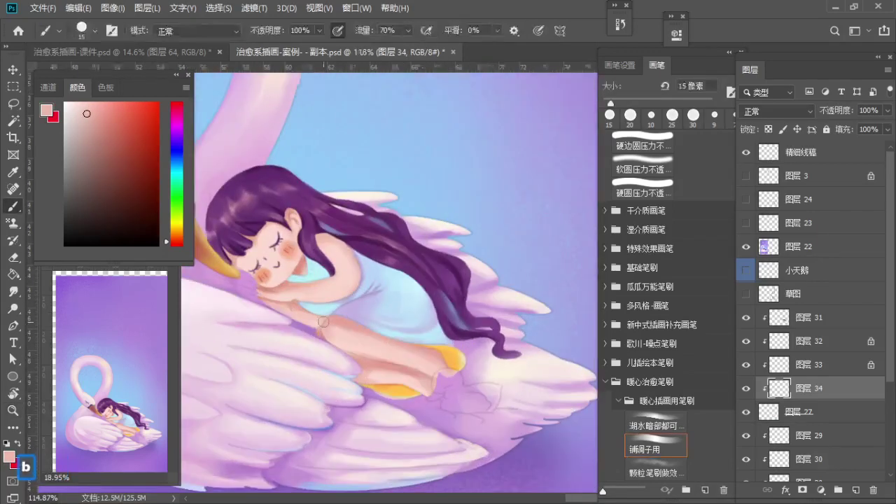
alt+click(348, 323)
key(ctrl+z)
mouse_move(371, 363)
mouse_down()
mouse_move(421, 373)
mouse_move(374, 365)
mouse_move(424, 379)
mouse_up()
key(ctrl+space)
key(])
alt+click(363, 363)
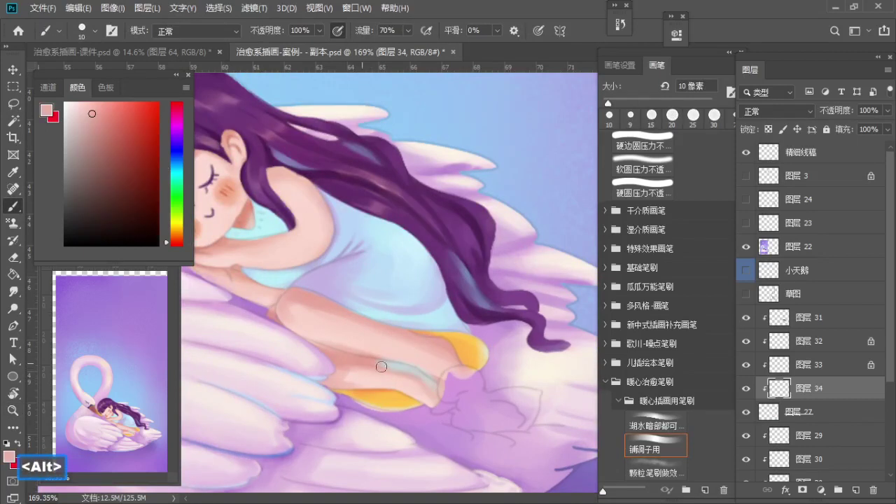
scroll(381, 364, up, 3)
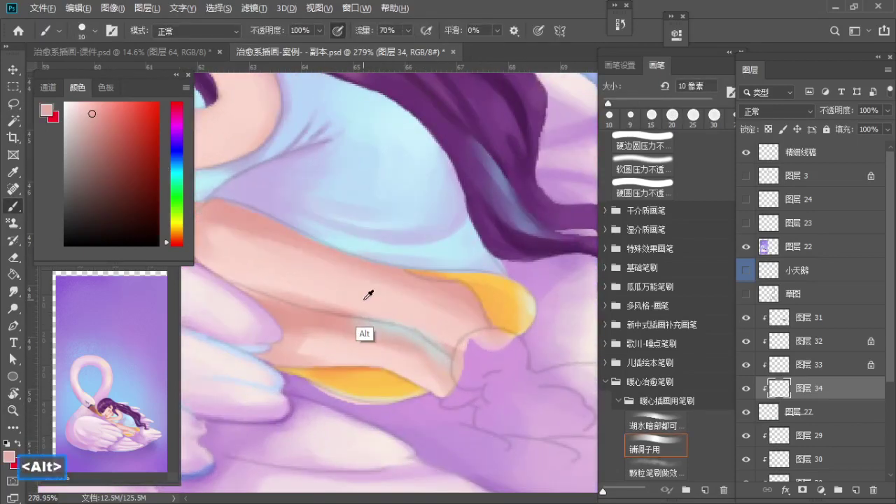
alt+click(365, 298)
key(bracketleft)
drag(401, 320, 483, 357)
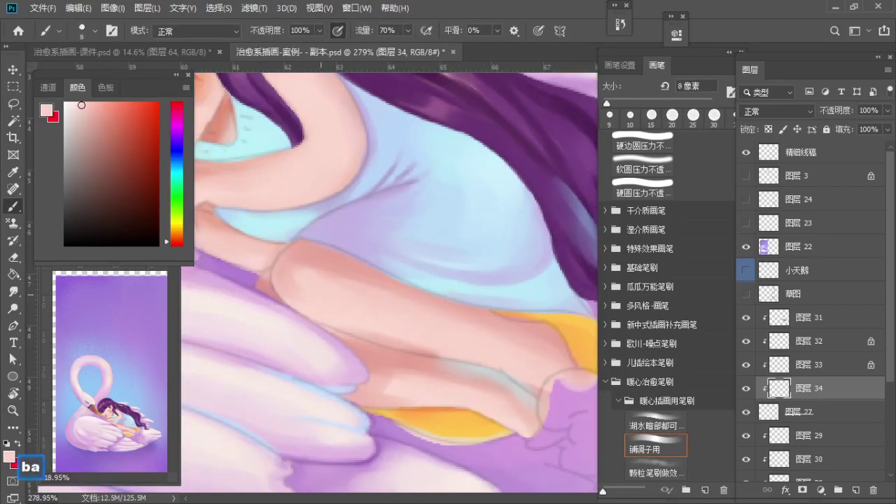
key(bracketleft)
key(bracketleft)
key(bracketleft)
alt+click(264, 271)
key(ctrl+z)
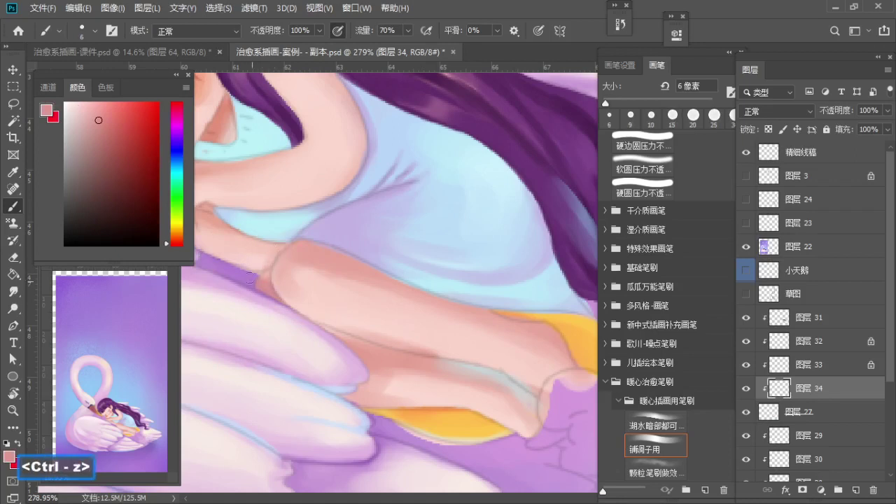
drag(301, 270, 380, 305)
key(z)
drag(333, 283, 374, 292)
key(b)
key(a)
key(a)
key(ctrl+z)
Step: Tint the knee's contour where it meets the forearm with sampled darker pinks and a 3 px brush
key(s)
alt+click(401, 283)
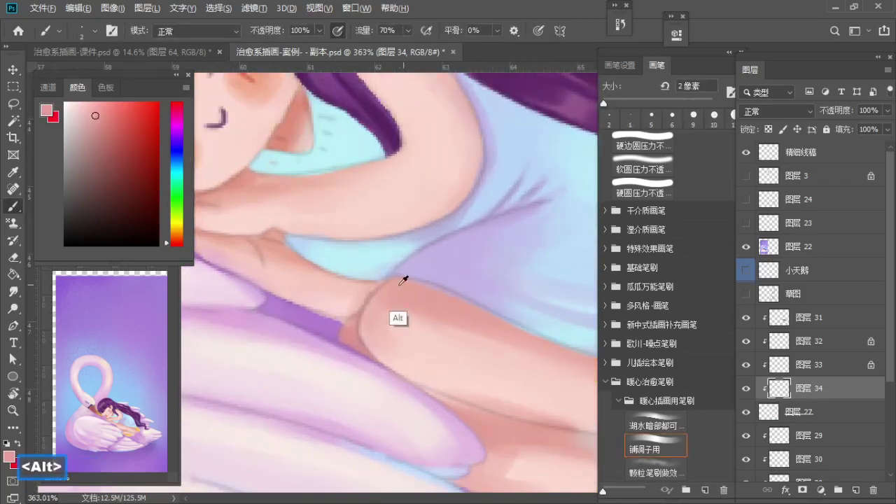
key(s)
alt+click(349, 313)
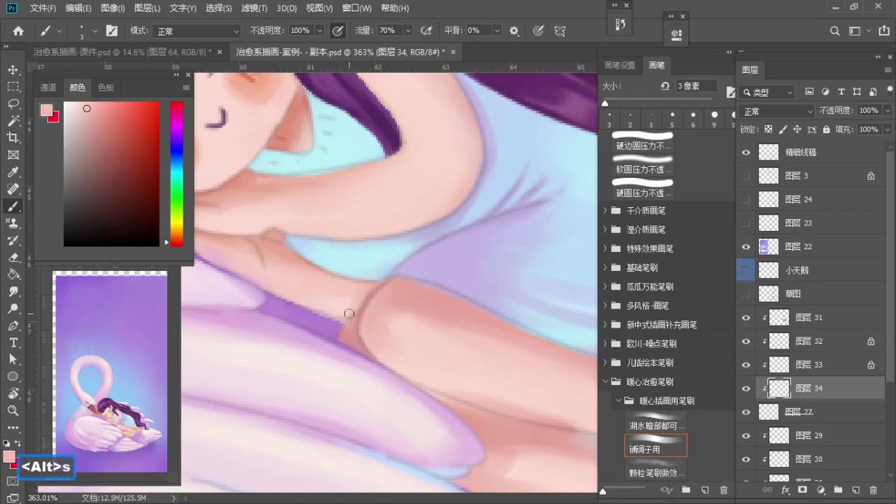
key(bracketleft)
alt+click(359, 327)
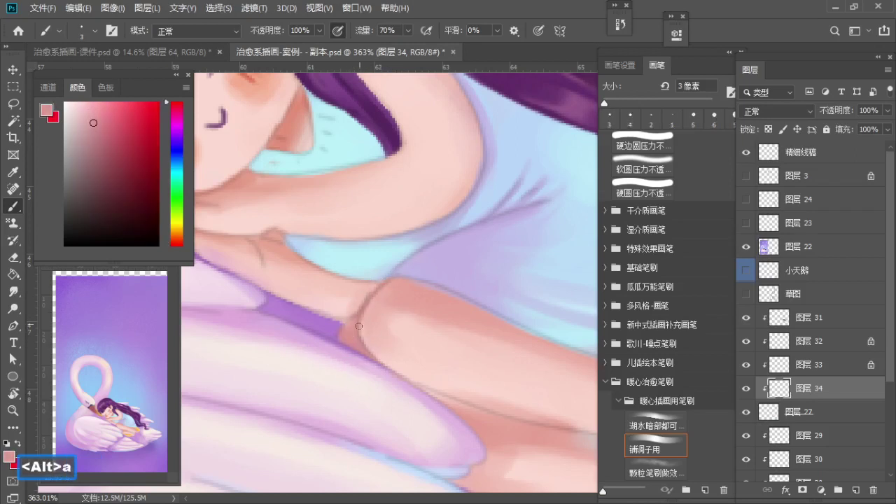
drag(422, 285, 333, 273)
drag(367, 347, 340, 305)
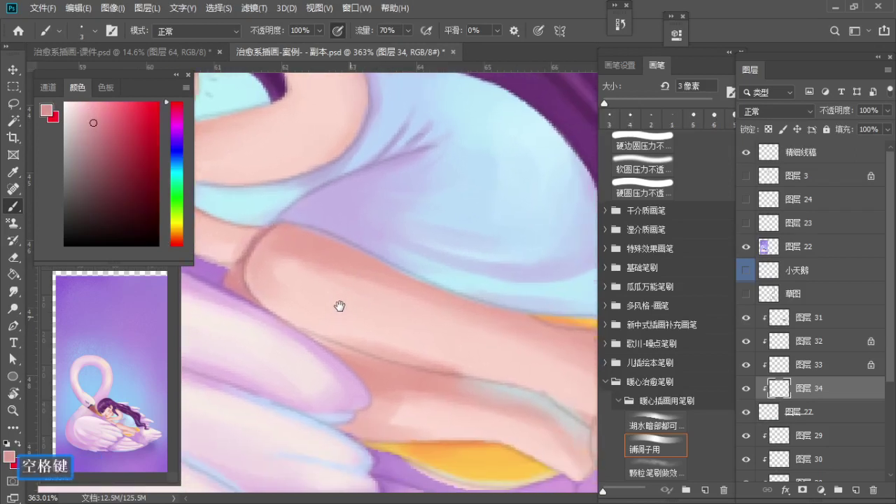
Step: Draw a dark rose contour along the underside of the upper leg from the knee, using a 3 px brush
key(a)
key(ctrl+z)
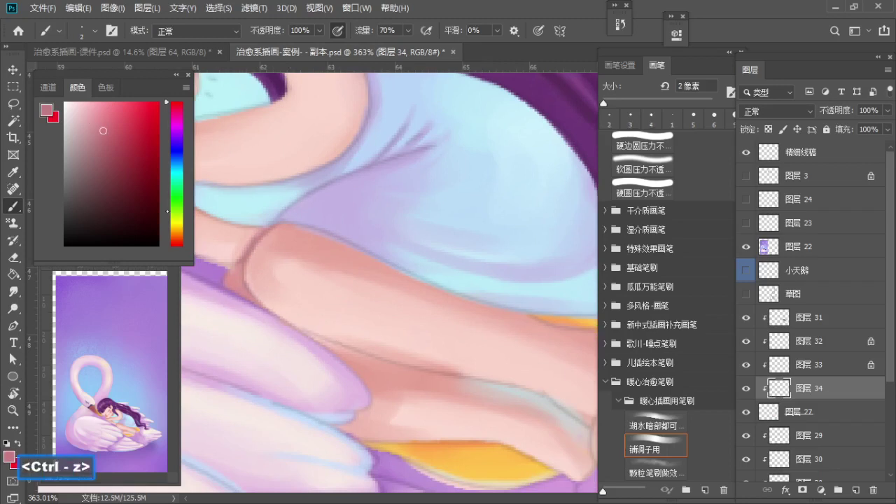
key(s)
drag(246, 277, 323, 333)
key(ctrl+z)
key(a)
drag(257, 298, 342, 343)
mouse_move(357, 354)
mouse_down()
mouse_move(292, 340)
mouse_move(353, 351)
mouse_up()
key(ctrl+z)
key(s)
mouse_move(245, 320)
mouse_down()
mouse_move(421, 370)
mouse_move(364, 355)
mouse_up()
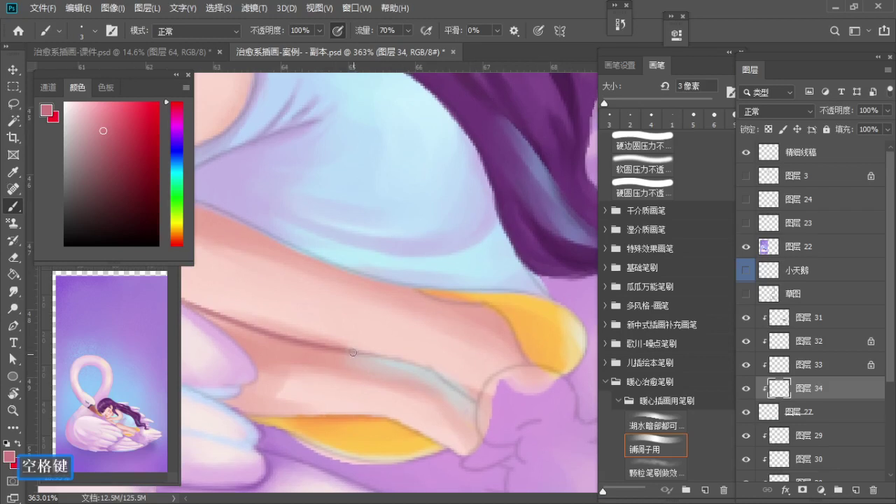
Step: Touch up the contour between the legs near the ankle with sampled pale pink and a 3 px brush
alt+click(404, 356)
key(bracketleft)
key(ctrl+z)
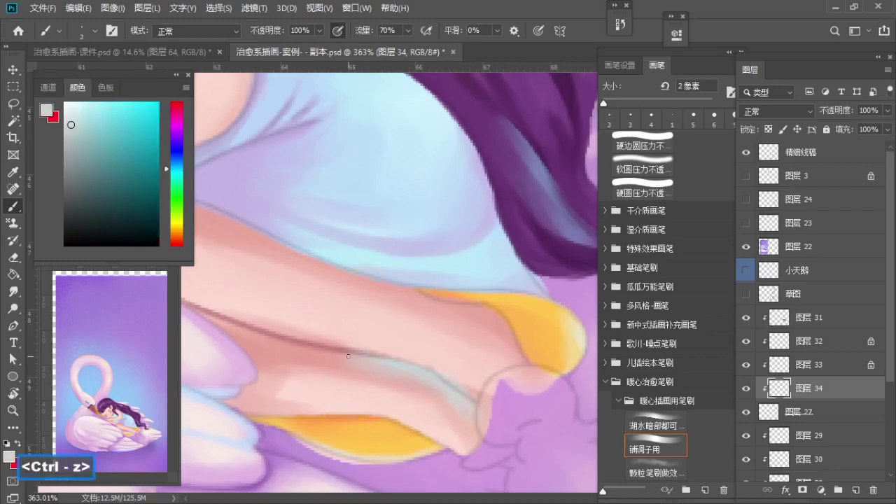
key(bracketright)
alt+click(442, 371)
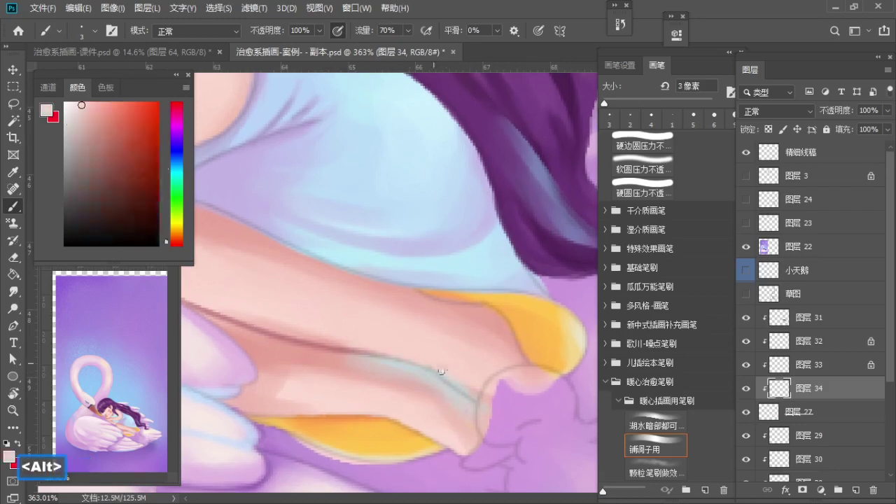
key(z)
drag(494, 395, 413, 382)
drag(434, 336, 506, 416)
key(z)
drag(315, 305, 409, 330)
scroll(409, 330, down, 3)
scroll(386, 360, up, 2)
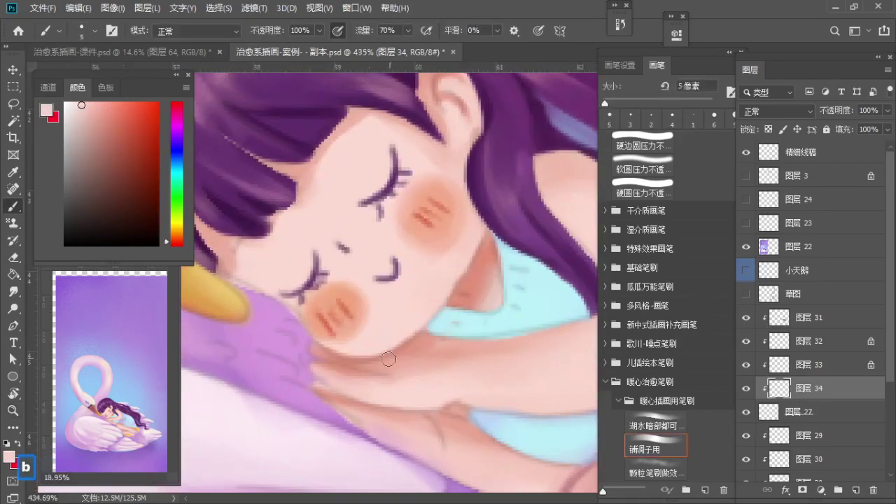
Step: Paint a reddish-brown shadow under the chin and between the upper hand's fingers with a 1 to 3 px brush
alt+click(354, 360)
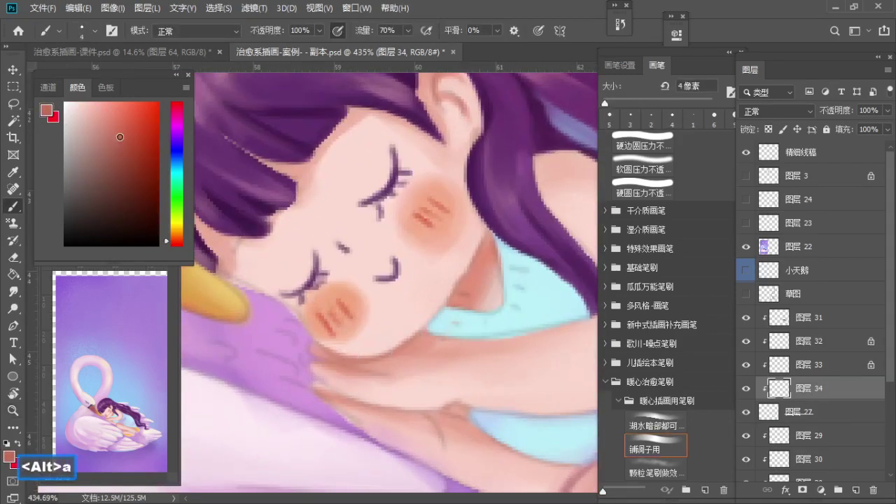
key(bracketleft)
key(bracketleft)
key(ctrl+z)
key(bracketright)
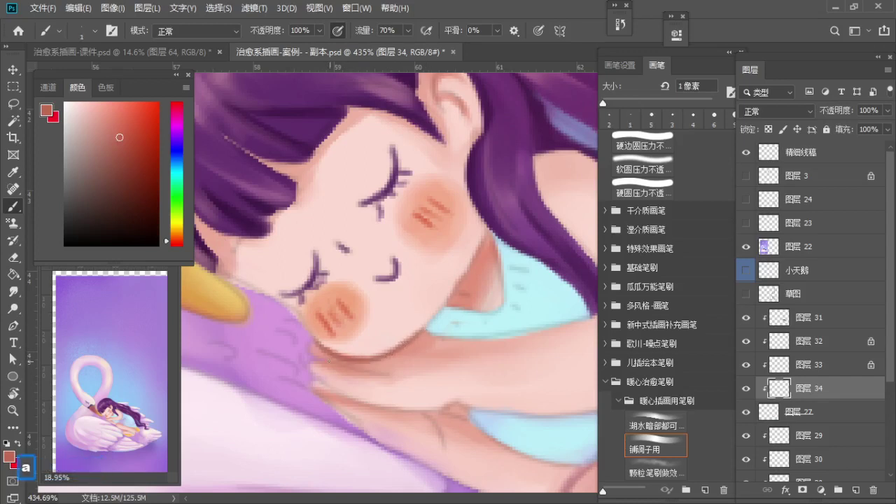
key(bracketright)
drag(336, 365, 353, 369)
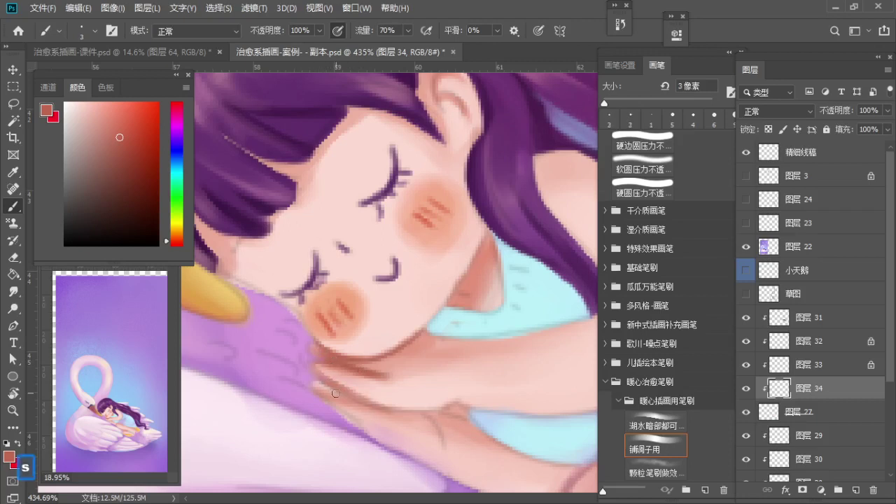
Step: Extend the reddish-brown contour between the two hands to the wrist creases with the 3 px brush
mouse_move(336, 395)
mouse_down()
mouse_move(419, 411)
mouse_move(446, 405)
mouse_up()
key(space)
mouse_move(437, 413)
mouse_down()
mouse_move(381, 363)
mouse_move(398, 348)
mouse_up()
key(a)
key(bracketright)
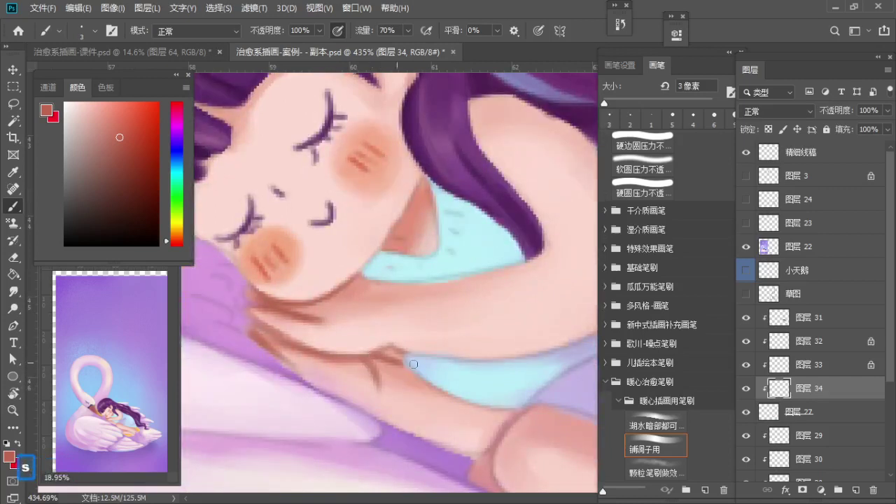
Step: Hide the 精细线稿 line-art layer to check the painted arms and knee without outlines
key(z)
drag(306, 310, 185, 332)
scroll(373, 340, up, 8)
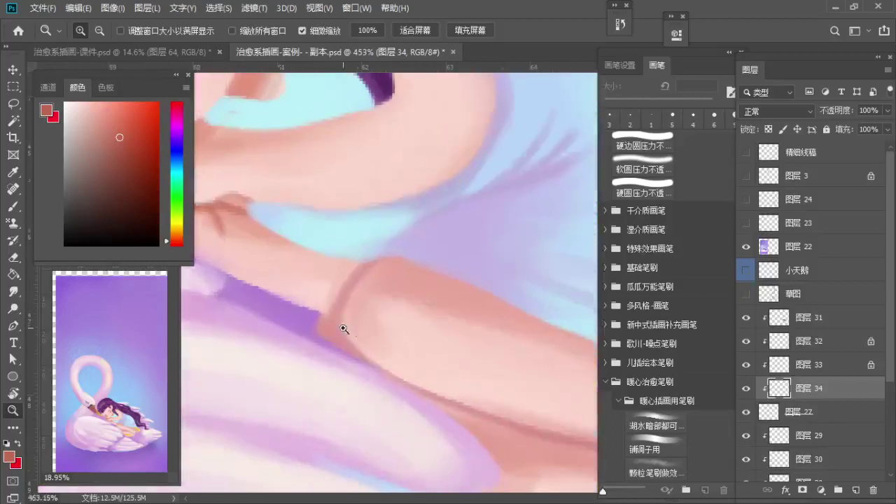
drag(343, 328, 374, 344)
key(b)
click(746, 152)
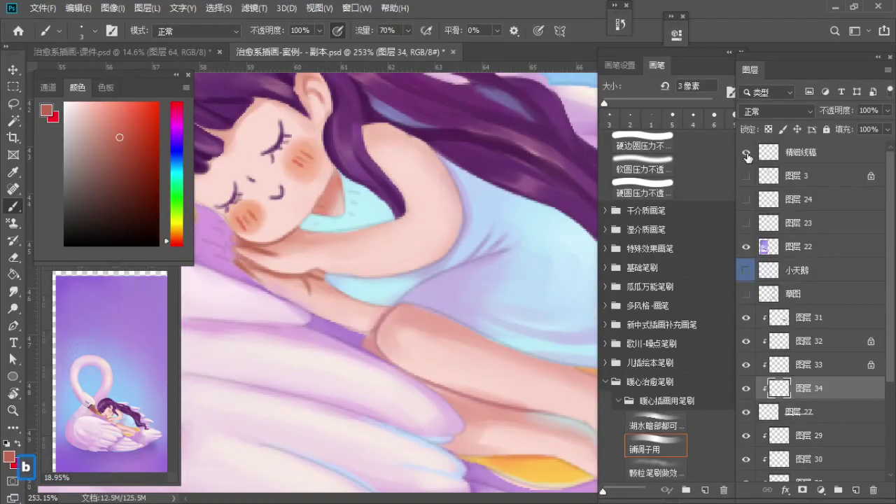
click(746, 152)
key(z)
scroll(448, 330, up, 2)
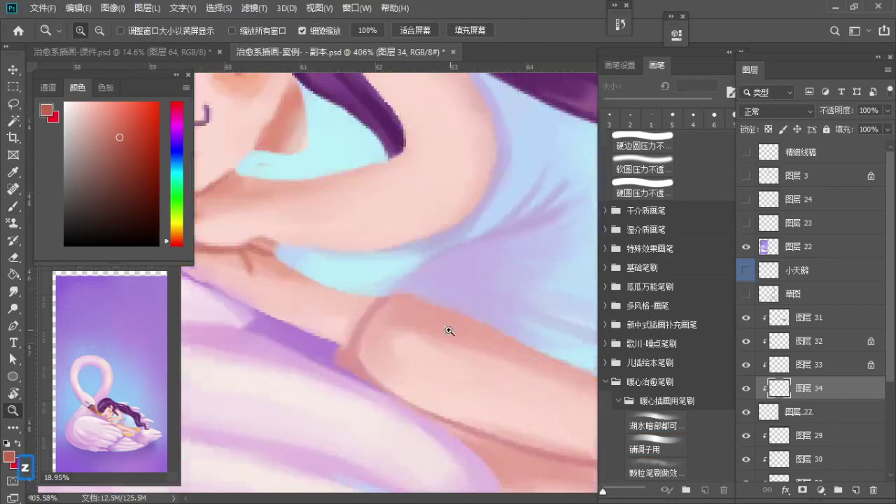
Step: Clean up the small corner of skin between forearm and knee with sampled pink and a 3 px brush
key(b)
scroll(358, 338, up, 1)
alt+click(359, 337)
key(ctrl+z)
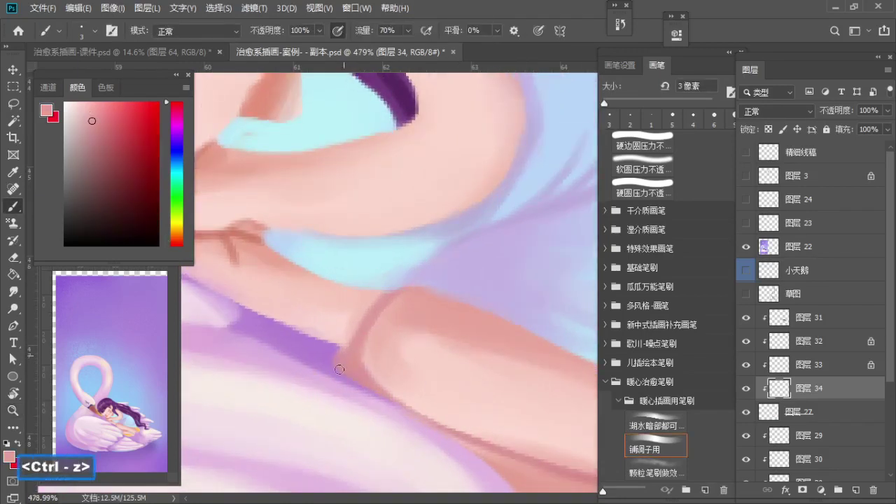
key(e)
key(a)
key(a)
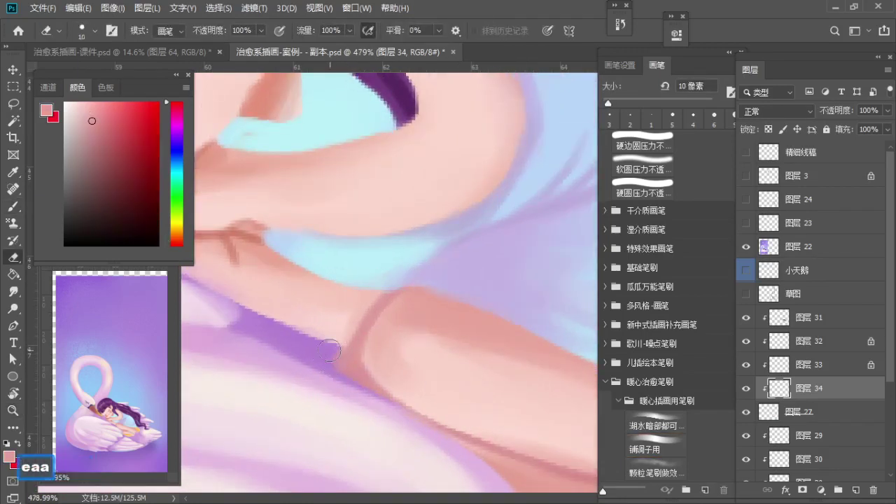
key(b)
alt+click(352, 346)
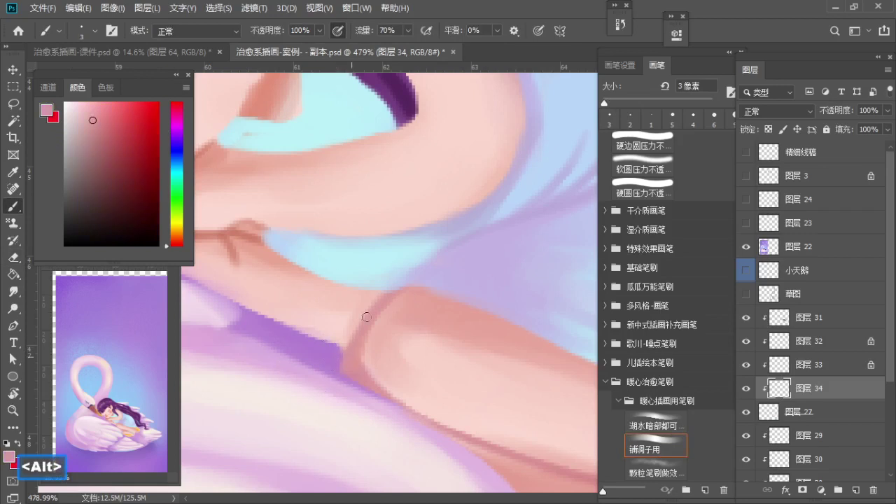
drag(356, 293, 334, 334)
Step: Soften the finger shadows on the upper hand with sampled skin pinks and a 4 px brush
key(z)
key(z)
drag(278, 289, 310, 289)
scroll(311, 289, up, 1)
alt+click(301, 322)
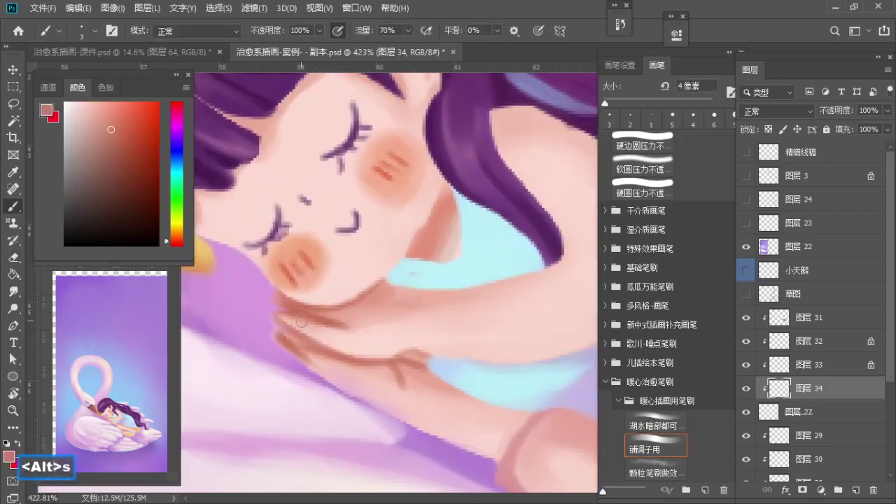
alt+click(331, 328)
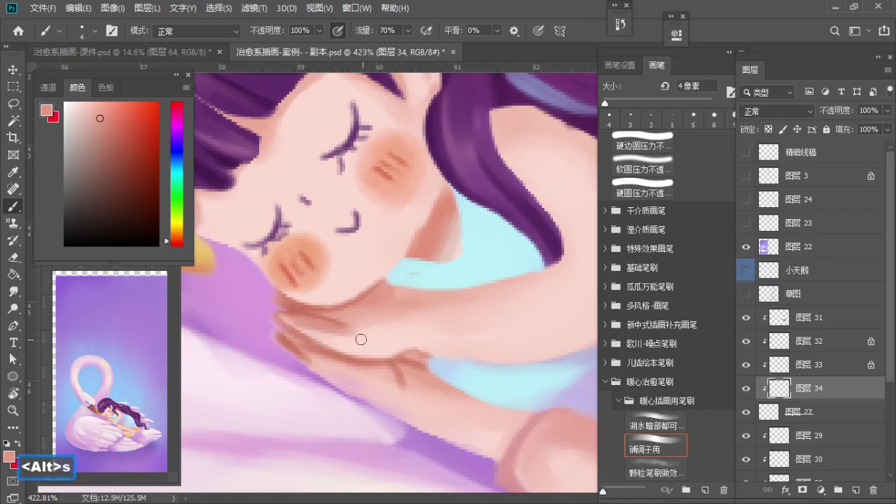
alt+click(310, 315)
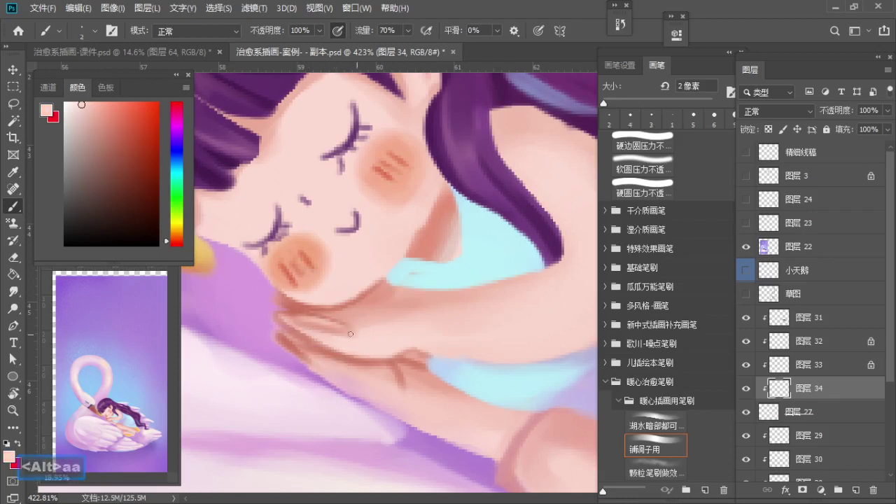
Step: Refine the upper hand's finger lines and the cheek edge above them with sampled skin pinks and a 1 to 3 px brush
alt+click(334, 329)
alt+click(309, 310)
key(bracketleft)
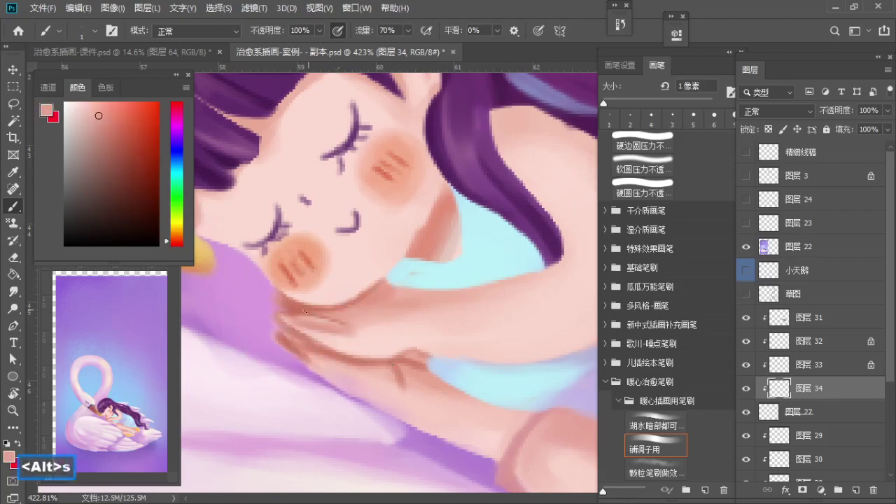
key(ctrl+z)
key(bracketright)
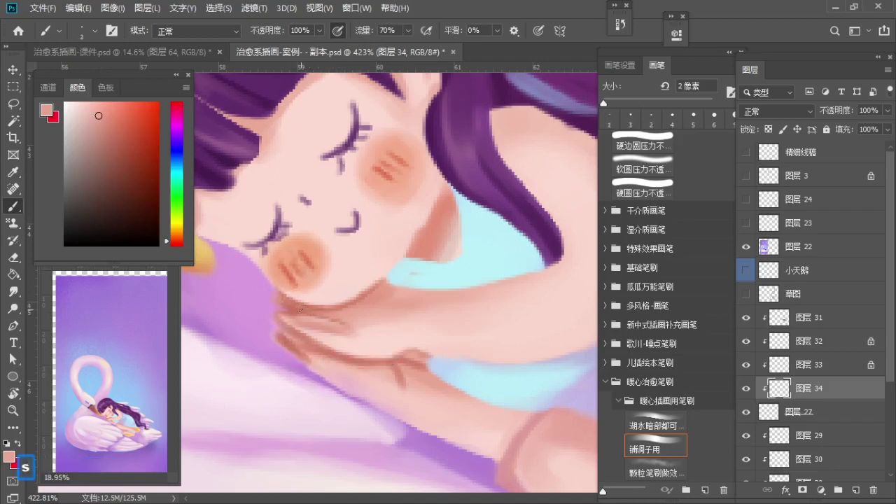
alt+click(346, 296)
key(bracketleft)
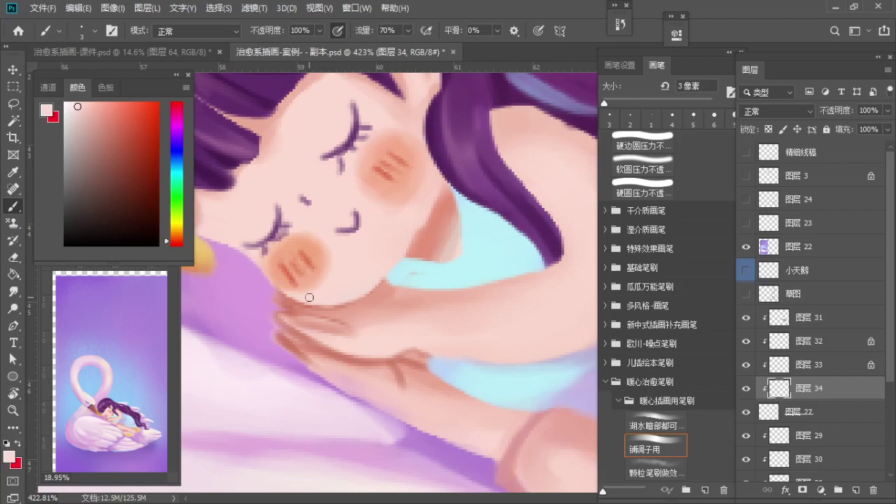
Step: Blend the shading on the lower hand's fingers and palm with sampled skin pinks and a 3 px brush
key(z)
mouse_move(344, 279)
mouse_down()
mouse_move(270, 300)
mouse_move(266, 338)
mouse_move(348, 317)
mouse_move(315, 331)
mouse_move(322, 343)
mouse_up()
key(b)
alt+click(297, 327)
key(s)
alt+click(327, 342)
key(a)
key(ctrl+z)
key(a)
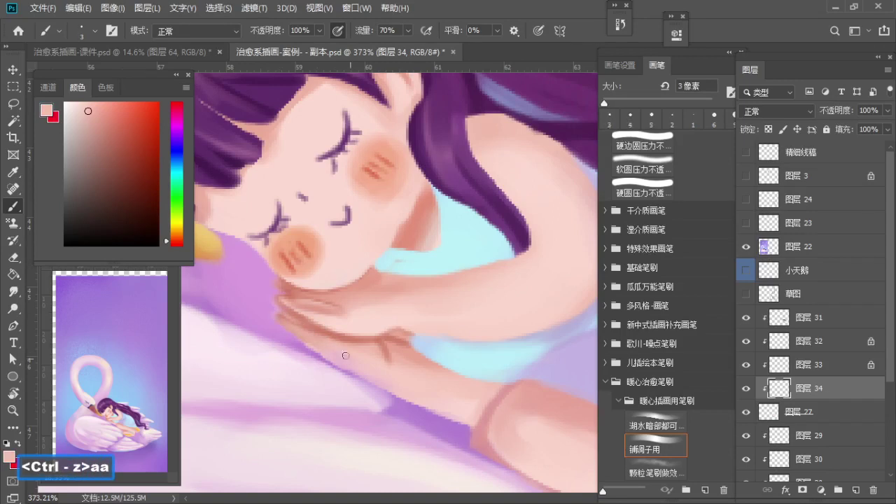
Step: Paint a thin pale-cyan reflected light along the gap between the two hands with colour sampled from the dress and a 2 px brush
alt+click(392, 266)
key(bracketleft)
key(bracketleft)
key(ctrl+z)
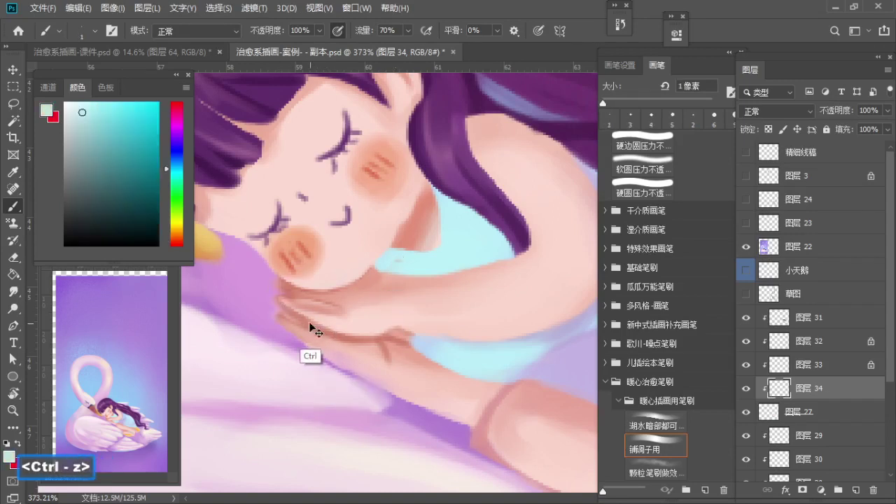
key(s)
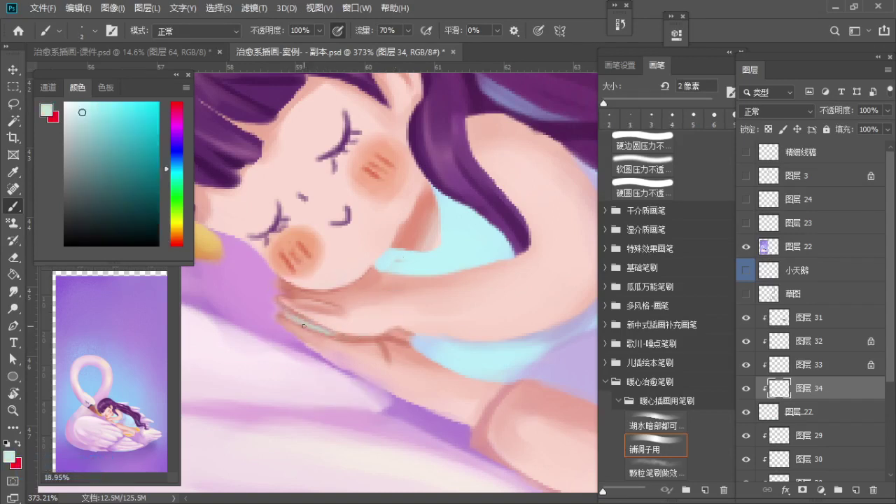
alt+click(369, 334)
key(s)
Step: Check the hands in the wider picture and extend the pale-cyan reflected light toward the wrist creases with the 2 px brush
key(z)
mouse_move(352, 333)
mouse_down()
mouse_move(315, 356)
mouse_move(320, 366)
mouse_up()
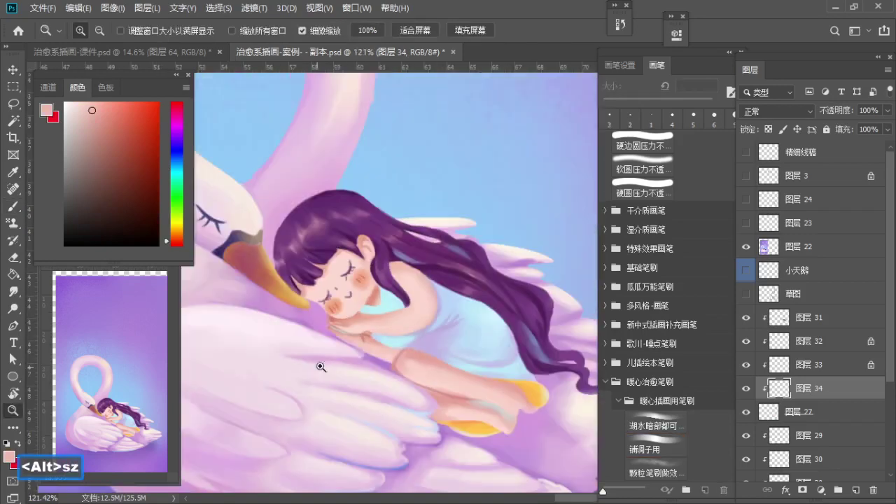
drag(415, 347, 412, 343)
key(b)
key(s)
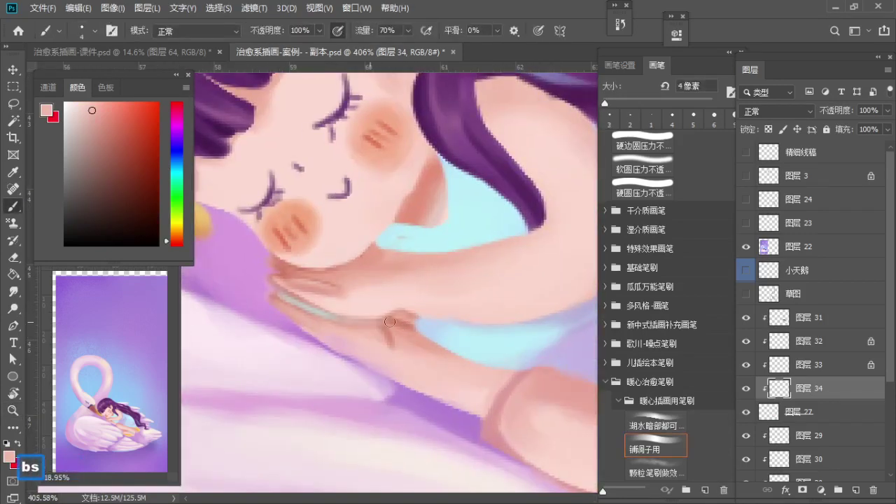
key(ctrl+z)
alt+click(408, 245)
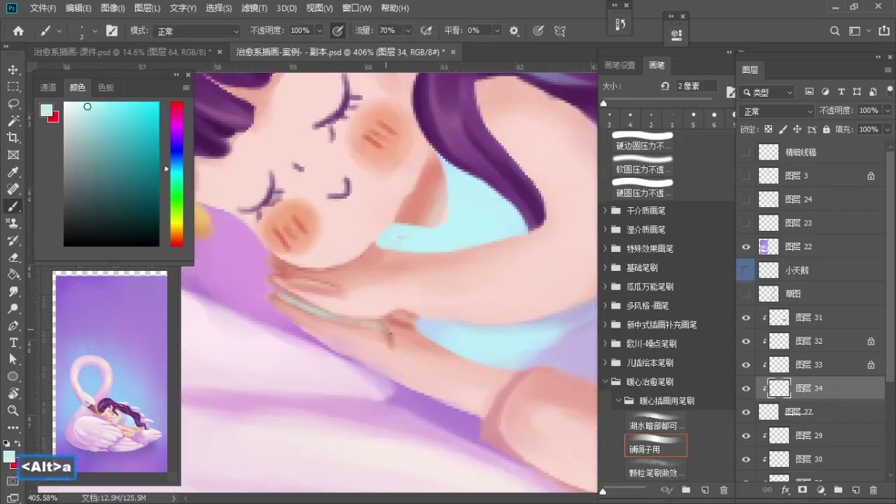
Step: Paint a thin greyish-cyan reflected-light line along the lower hand to the wrist on 图层 34, using sampled skin and cyan tones
key(ctrl+z)
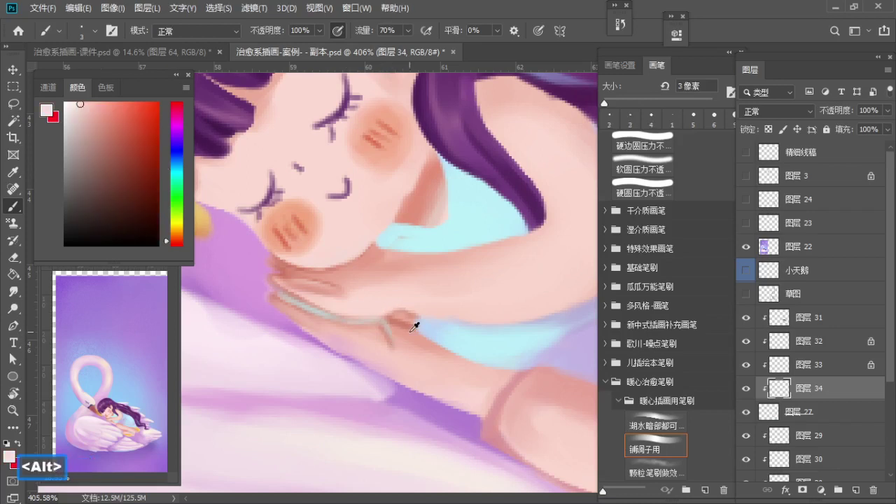
alt+click(388, 323)
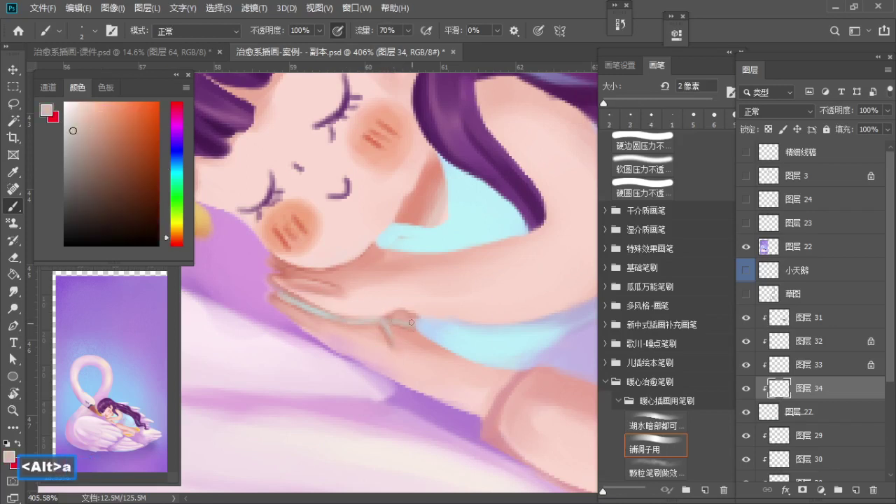
alt+click(413, 367)
key(z)
drag(396, 346, 340, 348)
key(z)
mouse_move(417, 372)
mouse_down()
mouse_move(342, 329)
mouse_move(367, 332)
mouse_move(372, 344)
mouse_move(357, 368)
mouse_move(356, 351)
mouse_up()
key(b)
alt+click(370, 302)
key(z)
key(b)
key(a)
key(z)
key(b)
key(ctrl+z)
key(s)
key(ctrl+z)
key(ctrl+z)
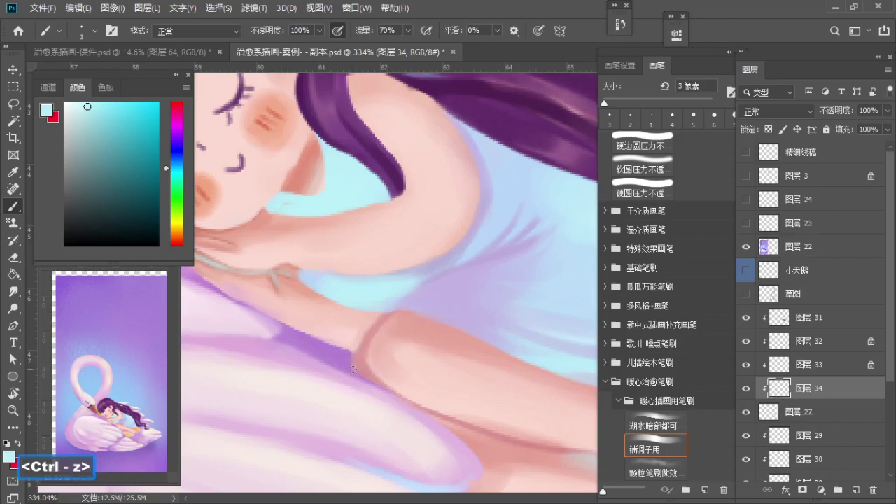
Step: Paint a fine pale-cyan rim along the edge of the girl's knee, using a brush of 2 px or smaller
key(bracketleft)
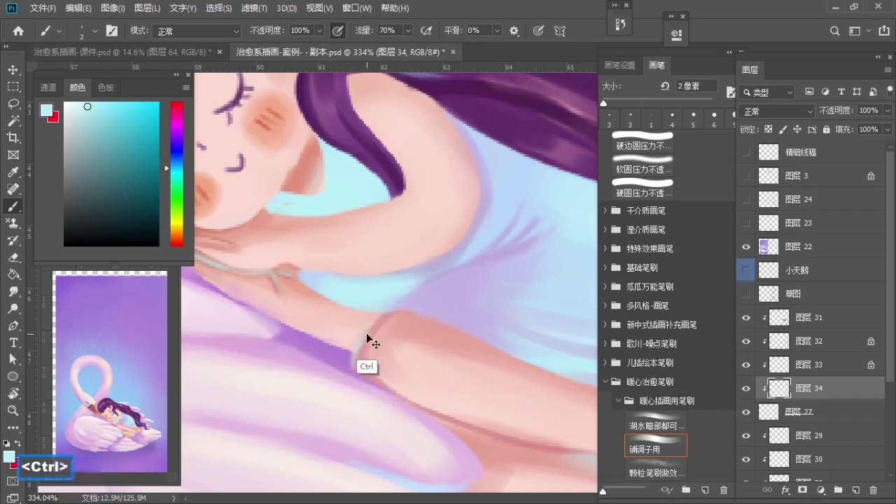
key(ctrl+z)
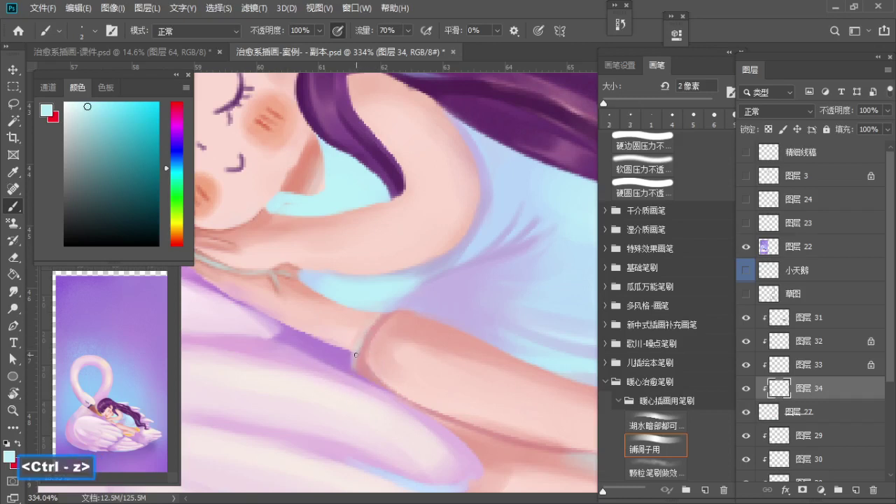
drag(383, 390, 370, 346)
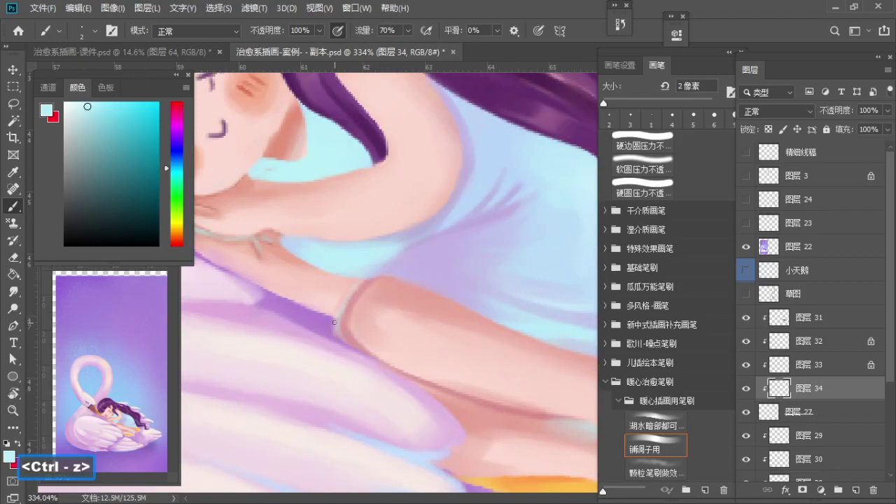
scroll(352, 348, up, 1)
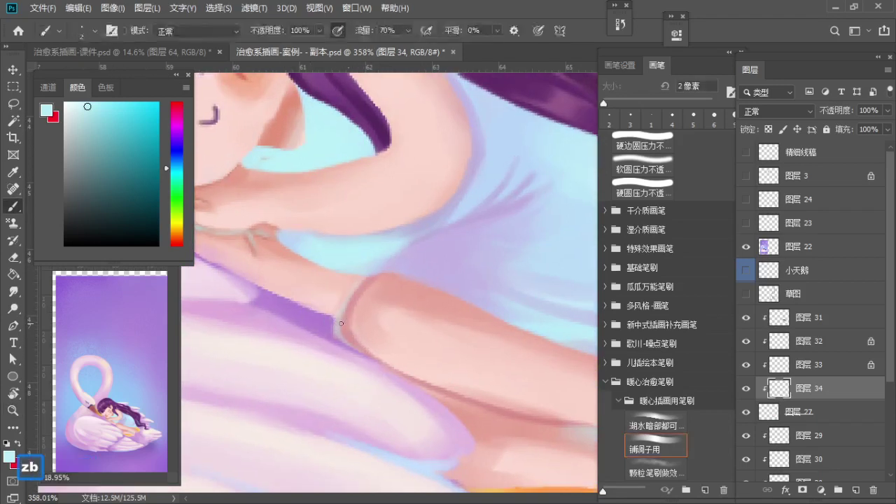
alt+click(353, 339)
alt+click(354, 338)
scroll(355, 304, up, 1)
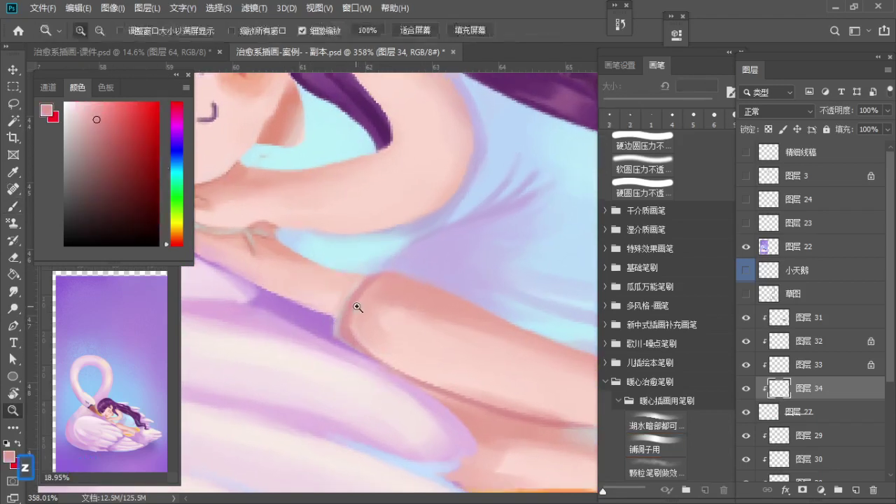
alt+click(348, 299)
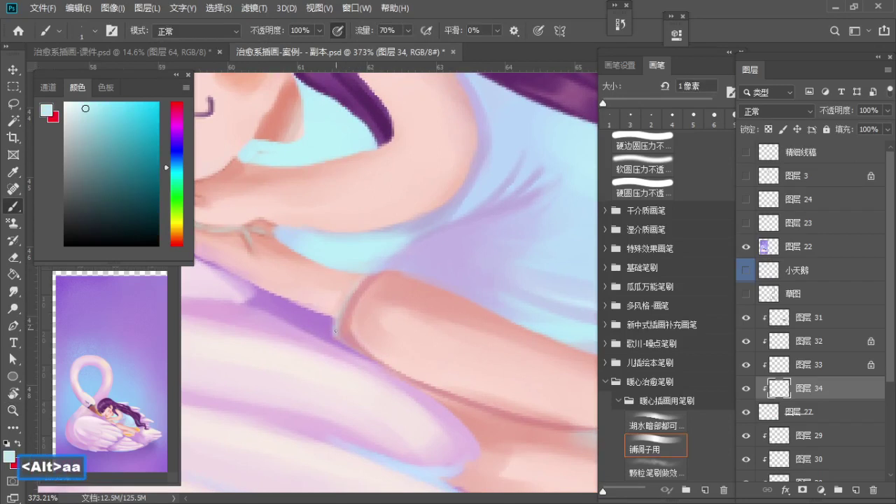
Step: Toggle the visibility of 图层 33 and 图层 32 to check which parts of the girl they contain
key(z)
drag(365, 280, 304, 315)
drag(319, 301, 357, 327)
key(z)
click(394, 268)
key(b)
key(b)
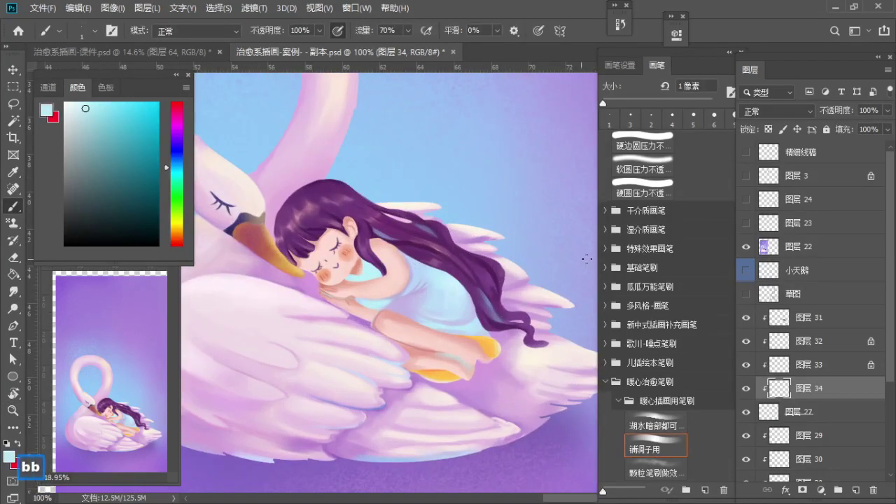
click(815, 365)
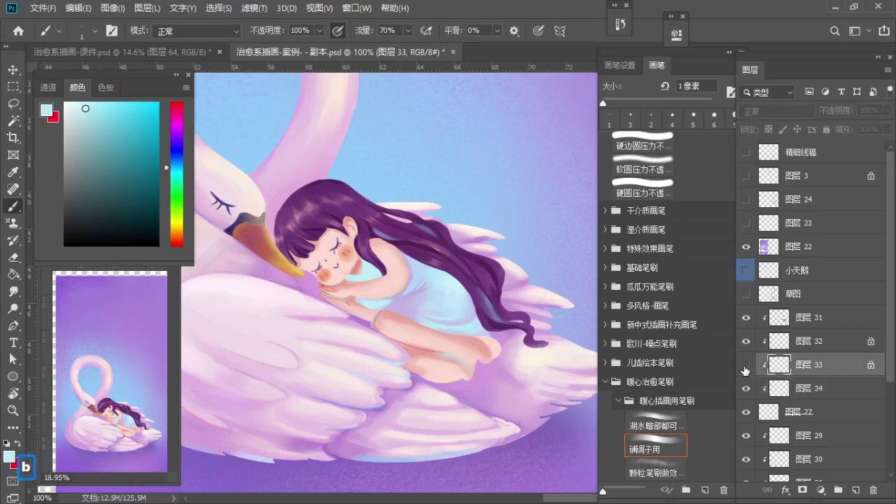
click(746, 342)
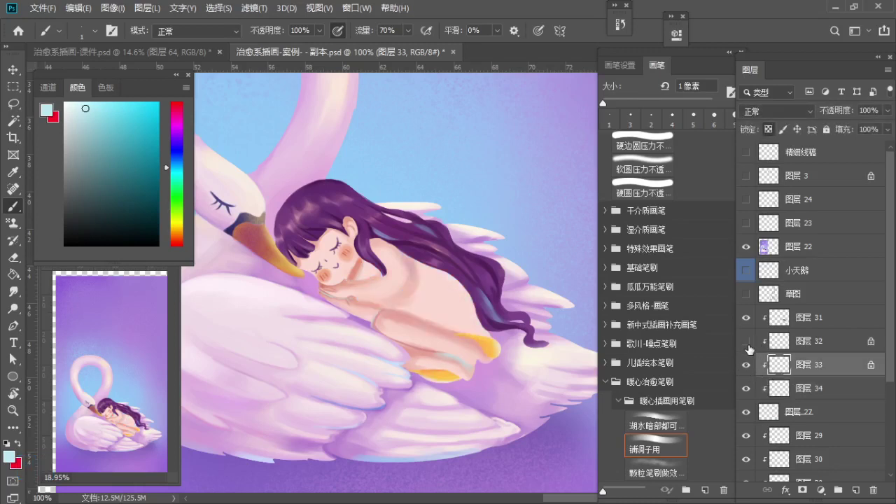
click(746, 343)
click(745, 342)
click(745, 343)
Step: On 图层 32, soften the dress shading below the girl's arm with sampled lavender and pale blue, using a brush up to 15 px
click(789, 335)
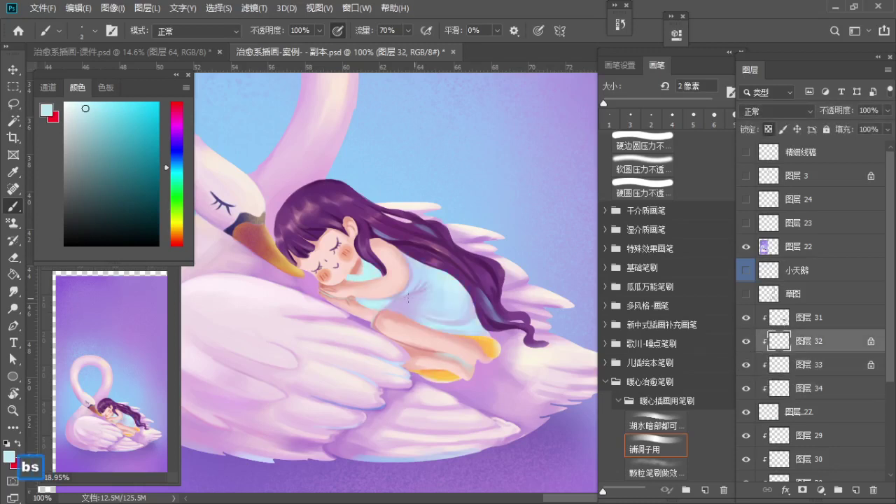
key(z)
drag(359, 267, 395, 267)
key(b)
alt+click(422, 317)
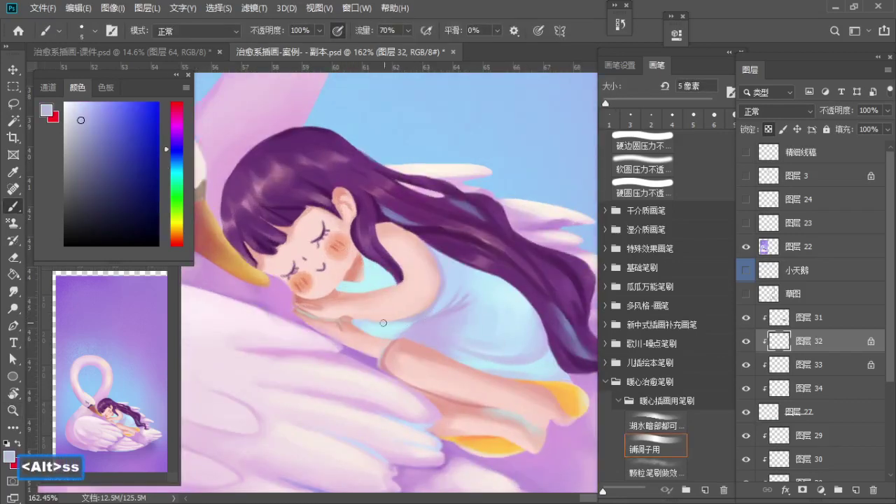
key(s)
key(s)
alt+click(390, 325)
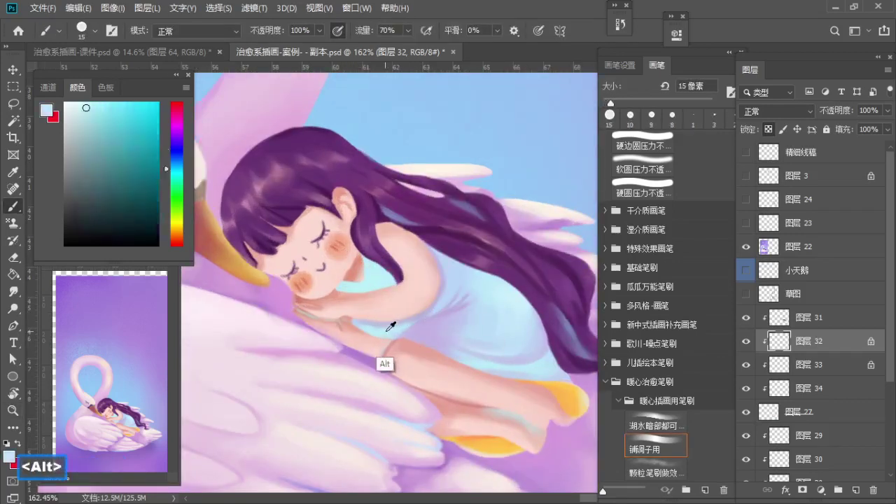
alt+click(423, 330)
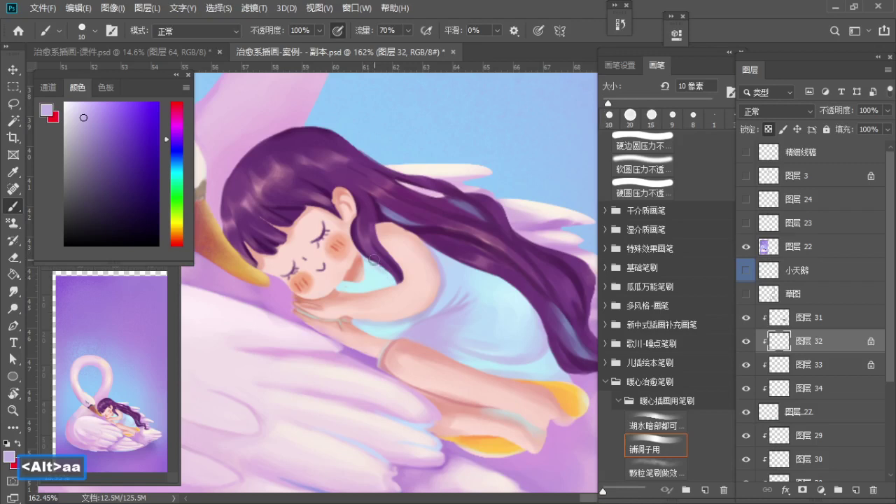
Step: Touch up the dress around the hair tip and under the arm with sampled tones using a 10 px brush
alt+click(376, 285)
alt+click(370, 300)
key(z)
drag(361, 255, 398, 273)
key(b)
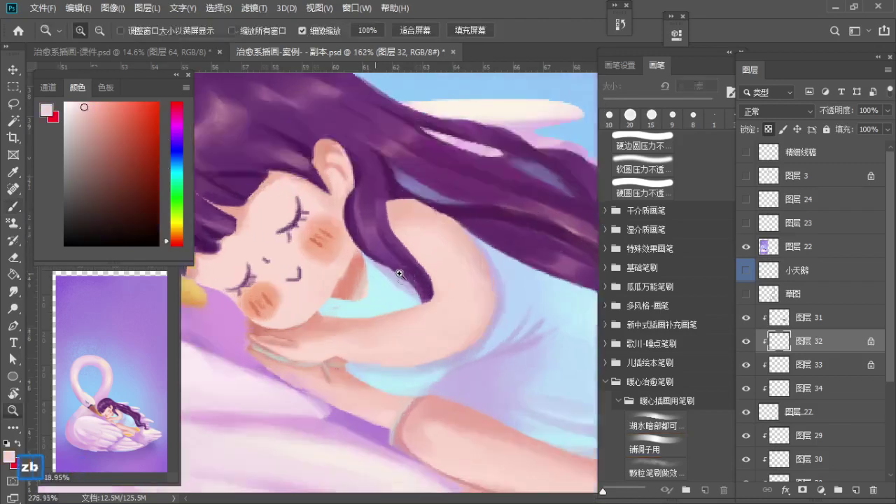
alt+click(376, 283)
alt+click(455, 315)
alt+click(465, 340)
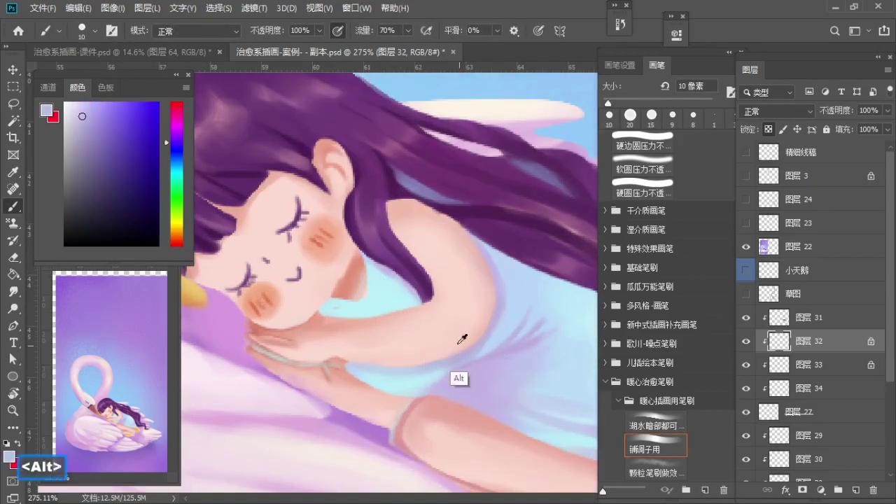
Step: Draw fine lavender pleat lines along the dress neckline with a 2 px brush
key(a)
key(a)
key(a)
key(a)
key(a)
key(a)
key(ctrl+z)
key(a)
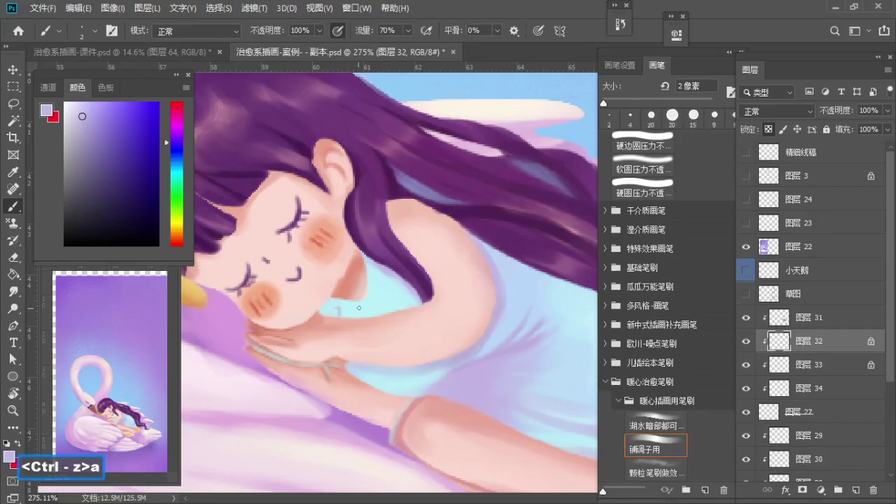
key(z)
drag(376, 276, 337, 284)
key(b)
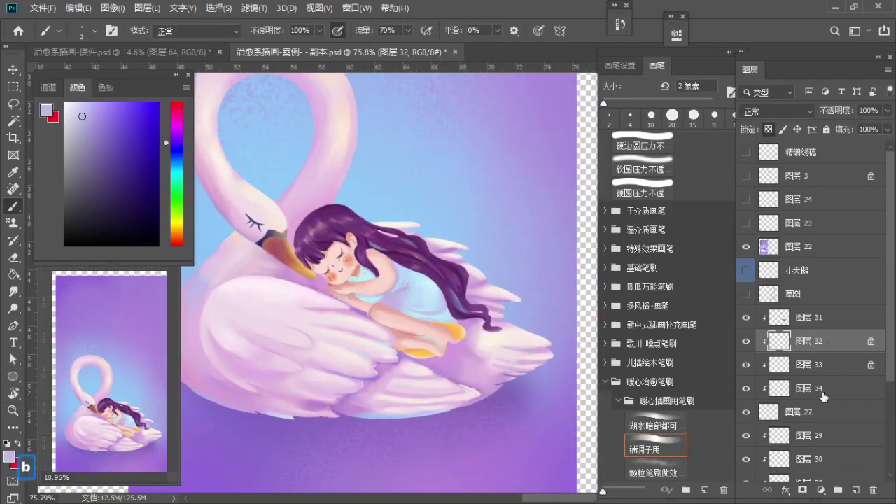
Step: Switch to 图层 34 and sample the reddish skin tone from the girl's neck shadow as the paint colour
click(823, 393)
key(z)
drag(402, 287, 413, 286)
key(b)
key(s)
alt+click(335, 260)
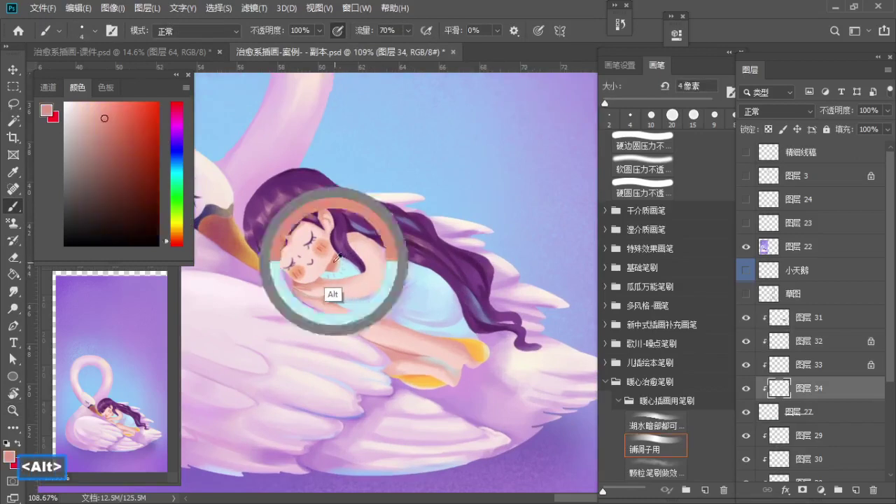
key(z)
drag(336, 226, 342, 226)
key(b)
Step: Shade the girl's shoulder and upper arm with the reddish skin tone, setting the brush to 20 px
key(s)
key(s)
key(s)
key(s)
key(s)
key(s)
key(bracketright)
key(bracketright)
key(bracketright)
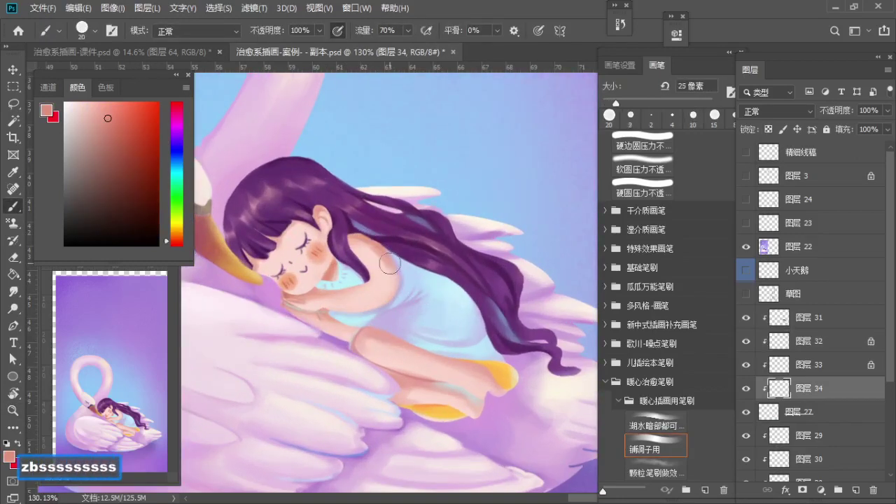
key(bracketleft)
Step: Blend the upper arm with lighter pink skin tones sampled from the shoulder and arm
alt+click(352, 247)
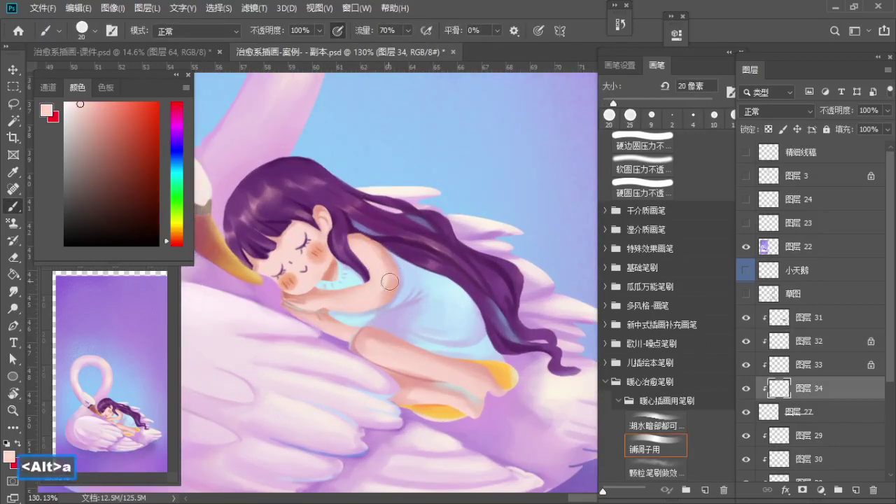
key(z)
mouse_move(390, 282)
mouse_down()
mouse_move(357, 273)
mouse_move(426, 265)
mouse_move(389, 292)
mouse_move(476, 315)
mouse_up()
key(b)
alt+click(388, 280)
alt+click(378, 287)
Step: Examine the whole swan illustration next to the reference version, checking its colours and overall look
key(z)
key(space)
key(z)
key(space)
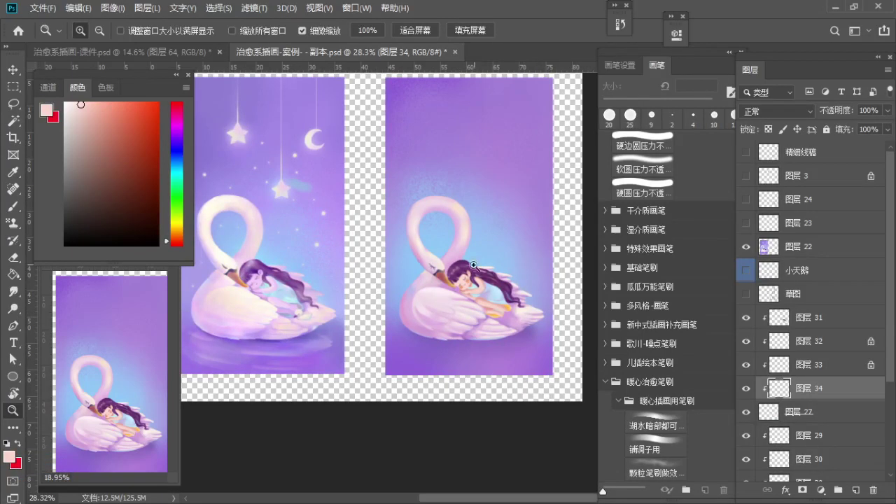
key(space)
drag(473, 266, 451, 267)
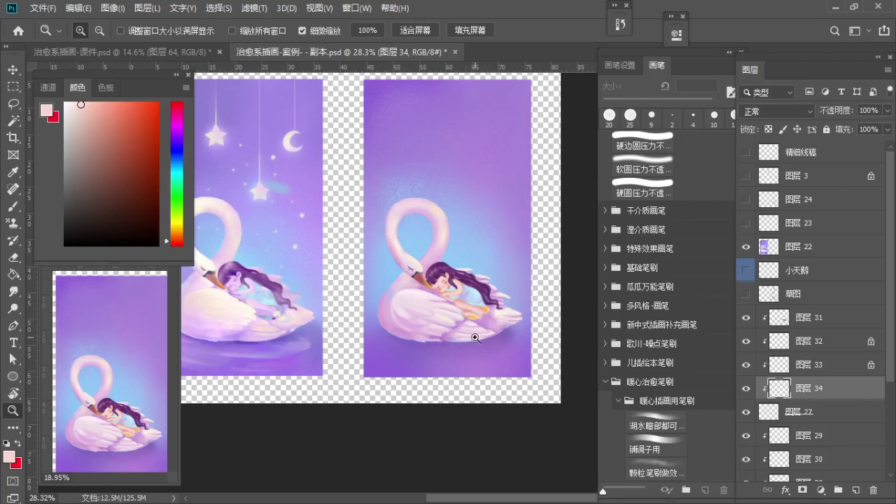
key(space)
drag(483, 336, 435, 317)
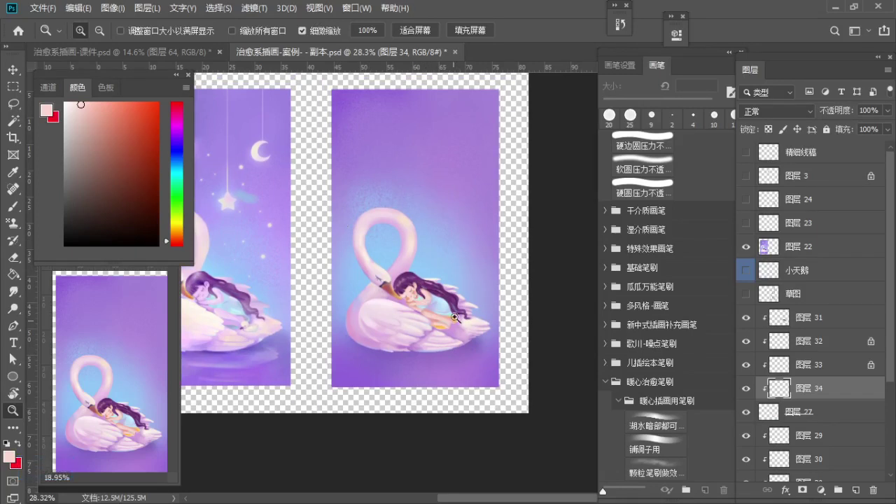
drag(456, 314, 478, 338)
key(space)
drag(444, 295, 439, 312)
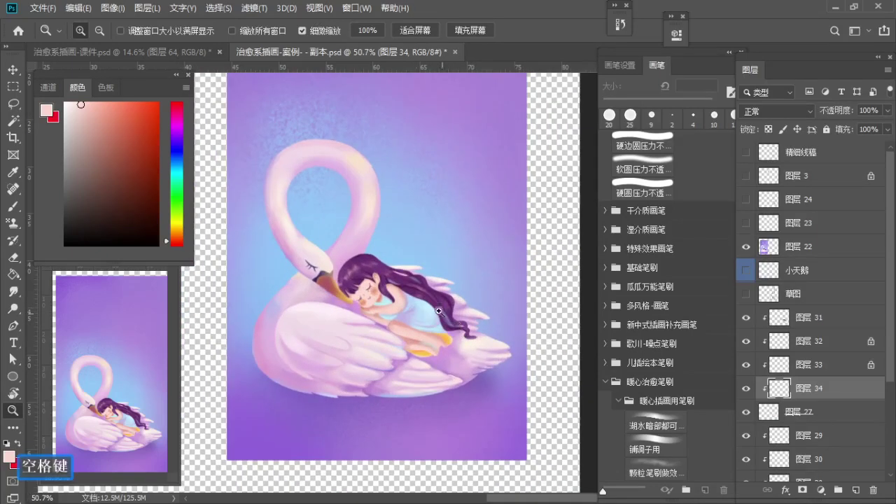
drag(405, 252, 413, 285)
drag(353, 271, 392, 301)
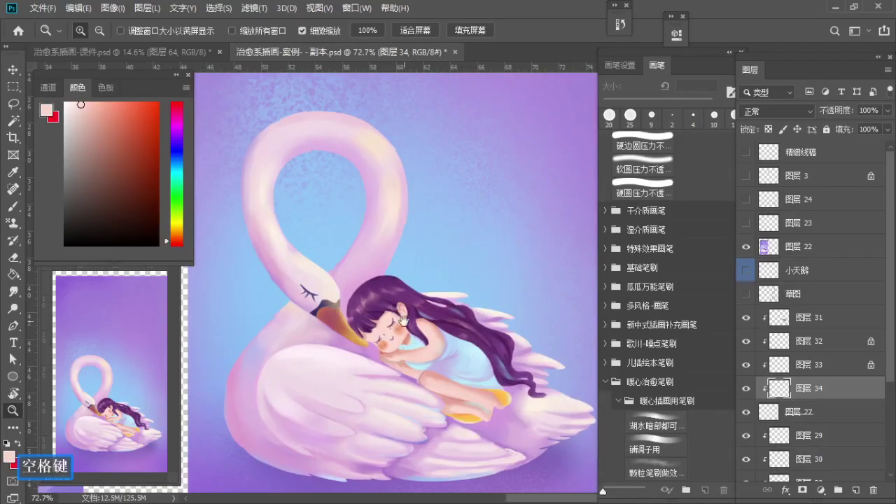
mouse_move(415, 341)
mouse_down()
mouse_move(429, 302)
mouse_move(448, 308)
mouse_up()
key(b)
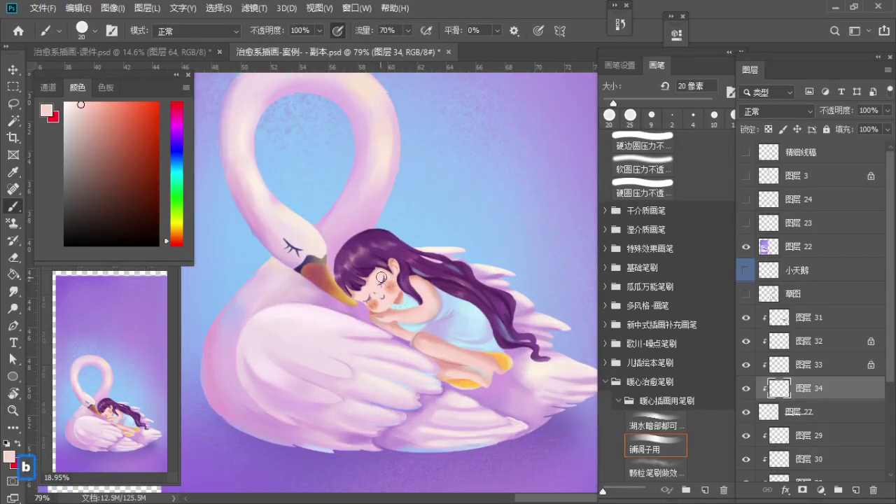
Step: Examine the girl's face, hair and bangs up close for areas that need refinement
key(z)
mouse_move(406, 277)
mouse_down()
mouse_move(386, 275)
mouse_move(346, 296)
mouse_move(384, 282)
mouse_up()
key(space)
key(z)
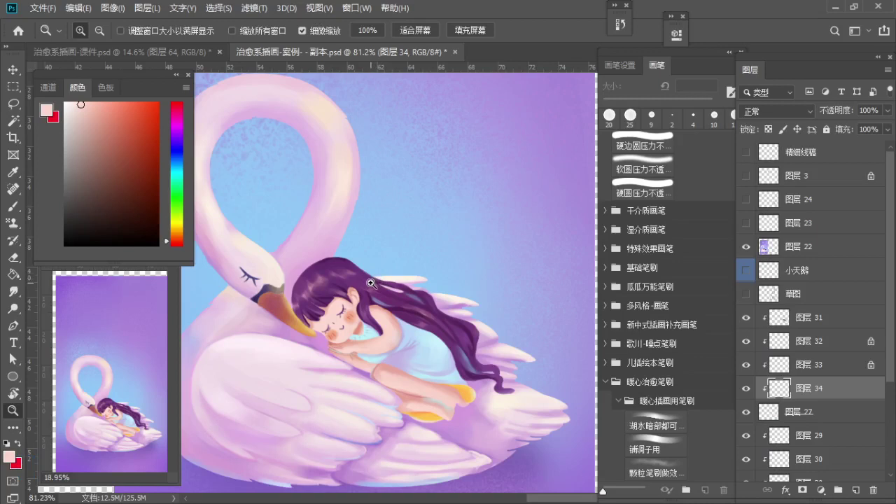
mouse_move(322, 276)
mouse_down()
mouse_move(358, 300)
mouse_move(424, 318)
mouse_up()
key(space)
drag(428, 322, 400, 294)
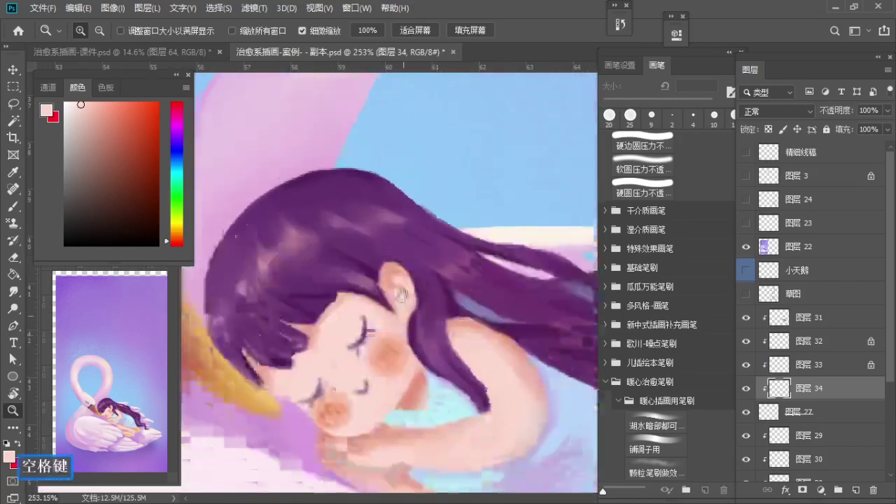
key(b)
key(z)
key(space)
drag(318, 283, 364, 316)
key(b)
key(z)
key(b)
Step: Touch up the tips of the girl's bangs with sampled hair purple, reducing the brush to 2 px
key(a)
key(a)
key(a)
key(a)
key(a)
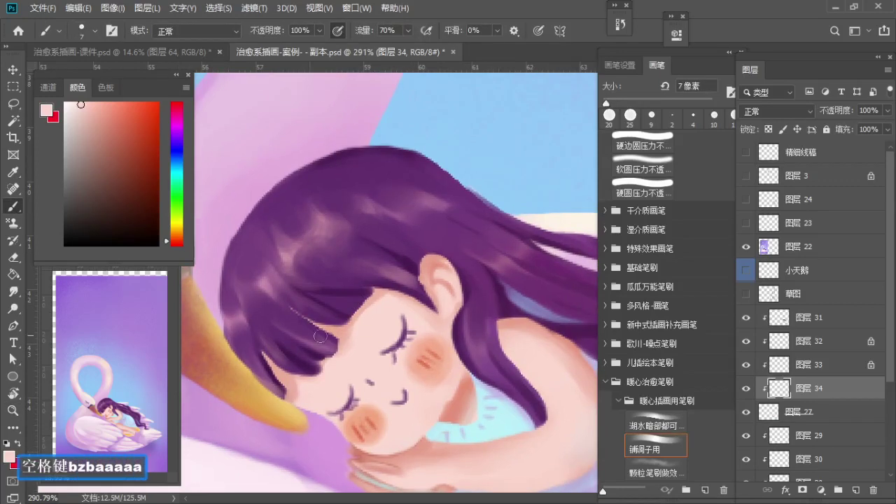
alt+click(318, 371)
key(a)
key(ctrl+z)
key(a)
key(a)
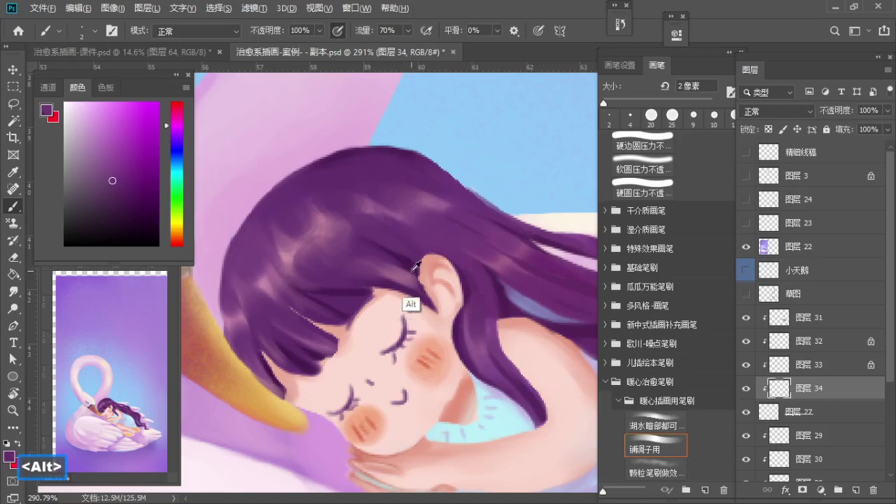
Step: Try a darker sampled purple on the tips of the girl's bangs
alt+click(410, 300)
key(ctrl+z)
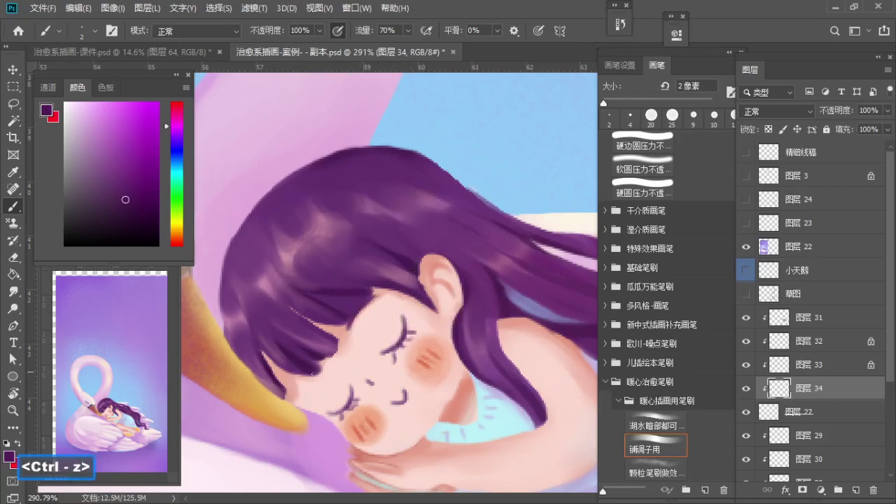
key(ctrl+z)
key(z)
drag(305, 354, 239, 356)
key(space)
drag(329, 343, 351, 320)
scroll(352, 320, down, 3)
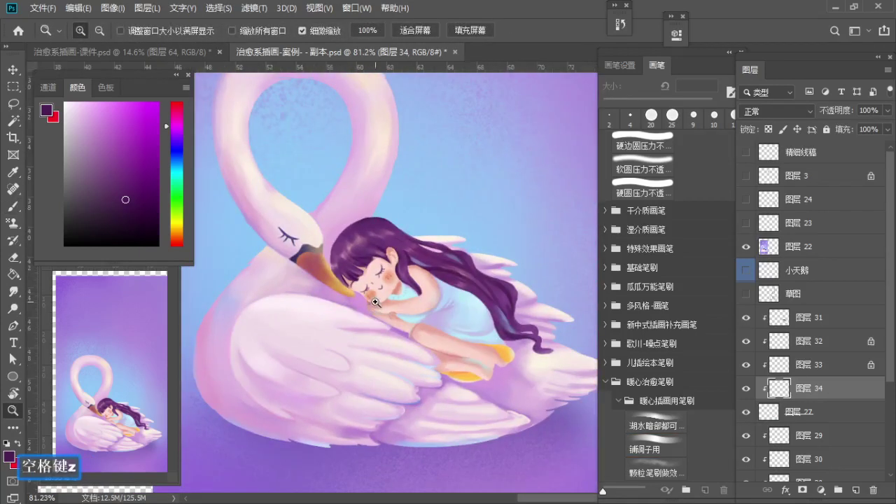
Step: Make 图层 28 above the swan the active layer, check its shading by toggling visibility, and choose the 铺调子用 brush
scroll(359, 309, down, 1)
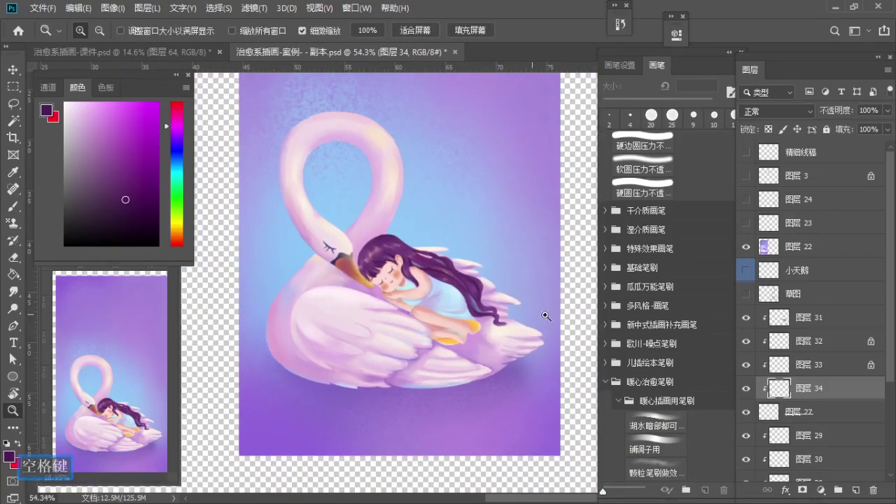
key(b)
click(655, 445)
scroll(812, 378, down, 1)
drag(895, 384, 893, 385)
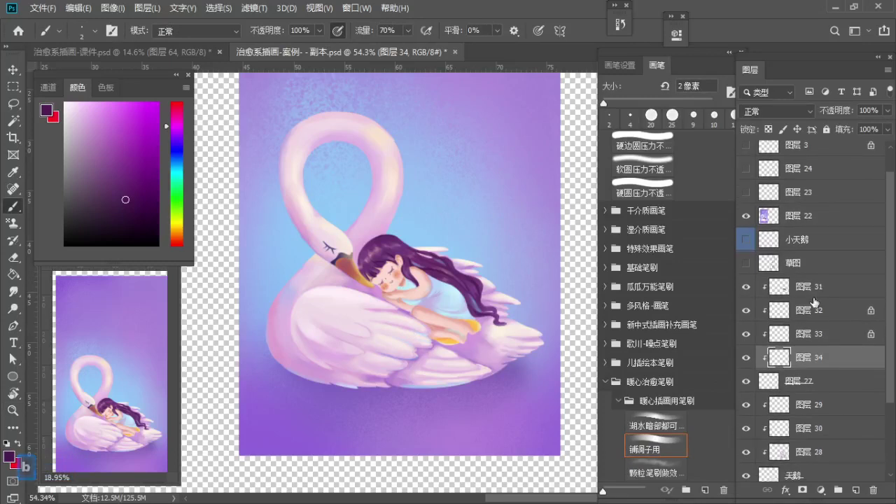
click(809, 291)
scroll(819, 378, down, 2)
click(819, 386)
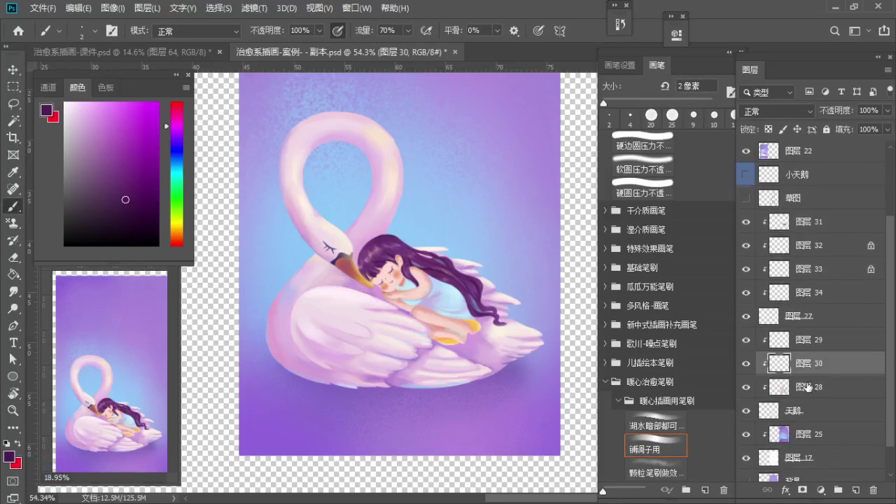
click(750, 386)
click(749, 387)
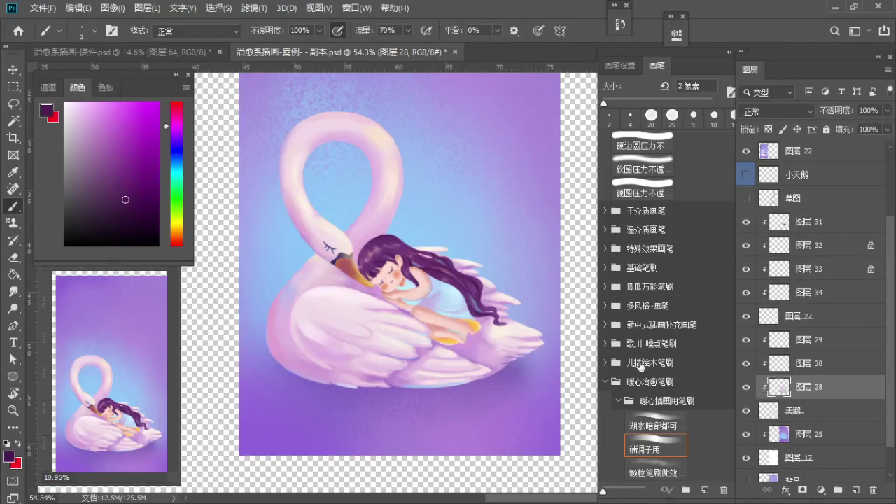
Step: Examine the swan's neck, body and wing up close for areas that need refinement
key(z)
drag(362, 320, 420, 322)
drag(379, 323, 372, 377)
drag(388, 340, 355, 343)
mouse_move(364, 348)
mouse_down()
mouse_move(355, 365)
mouse_move(376, 344)
mouse_move(400, 350)
mouse_move(360, 347)
mouse_up()
key(z)
drag(365, 341, 375, 393)
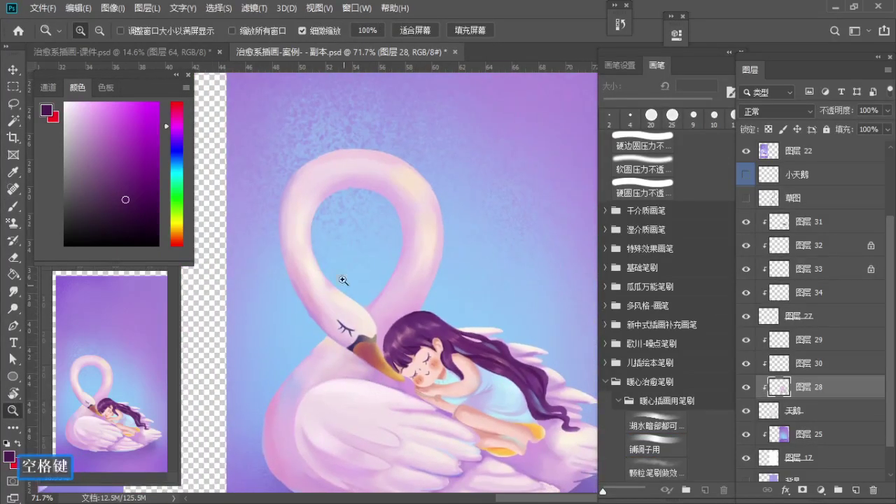
drag(385, 226, 368, 278)
key(z)
mouse_move(381, 357)
mouse_down()
mouse_move(346, 296)
mouse_move(422, 320)
mouse_move(352, 296)
mouse_move(366, 298)
mouse_move(360, 307)
mouse_up()
Step: Paint the tip of the feather beneath the girl's hands with sampled pale pink, reducing the brush to 4 px
key(b)
alt+click(344, 330)
key(z)
key(b)
key(s)
key(s)
key(s)
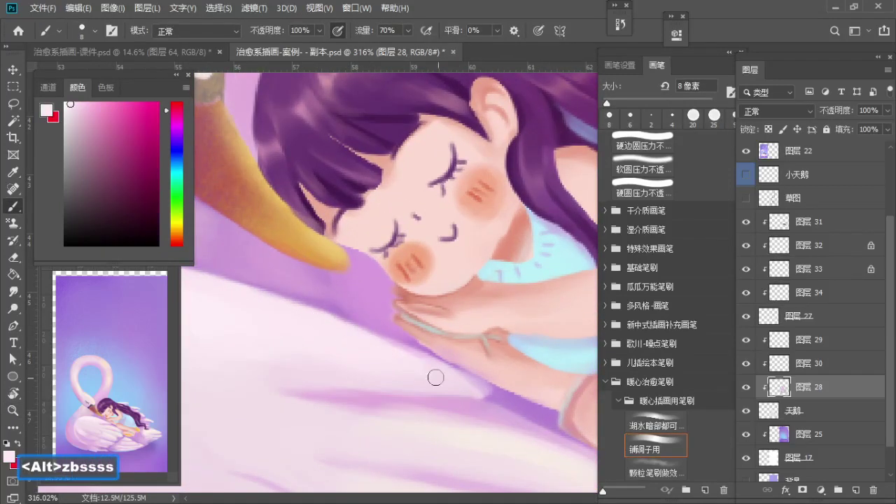
drag(383, 350, 334, 333)
key(a)
key(a)
key(a)
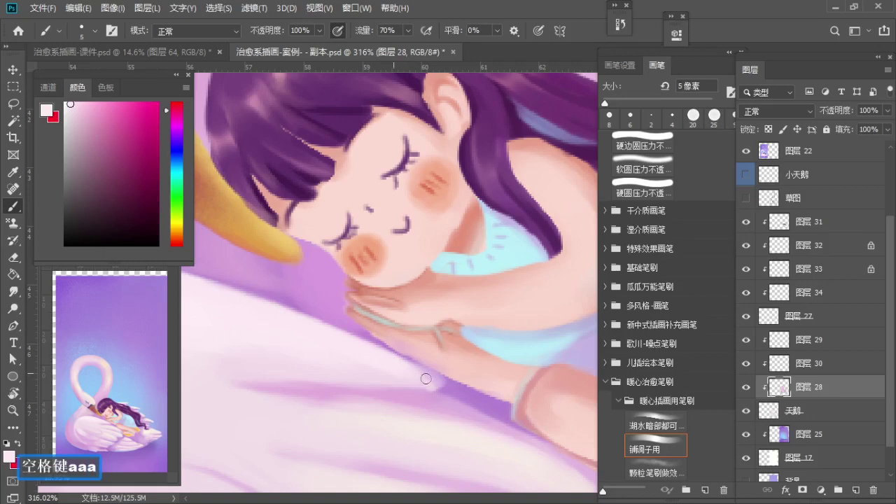
key(ctrl+z)
key(a)
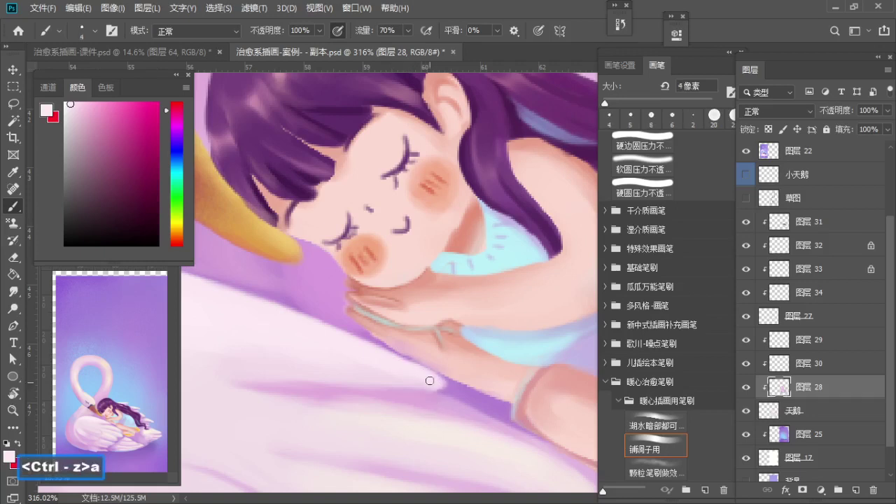
Step: Clean up the edge of the feather tip beneath the girl's arm with sampled purple and pale lilac at 3 px
key(z)
mouse_move(430, 381)
mouse_down()
mouse_move(397, 375)
mouse_move(400, 365)
mouse_move(369, 341)
mouse_up()
key(b)
key(a)
alt+click(390, 393)
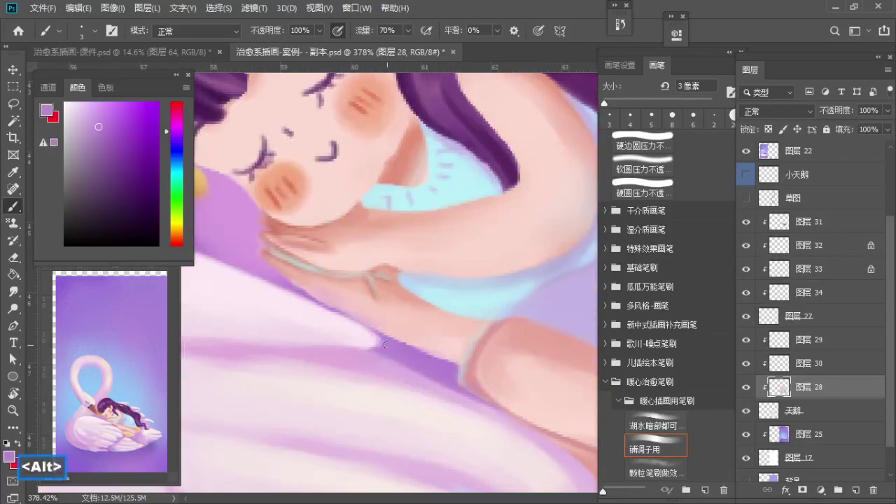
alt+click(368, 352)
Step: Refine the upper edge of the feather beneath the girl's knee with sampled lilac and purple, using a 2 to 4 px brush
drag(437, 390, 293, 292)
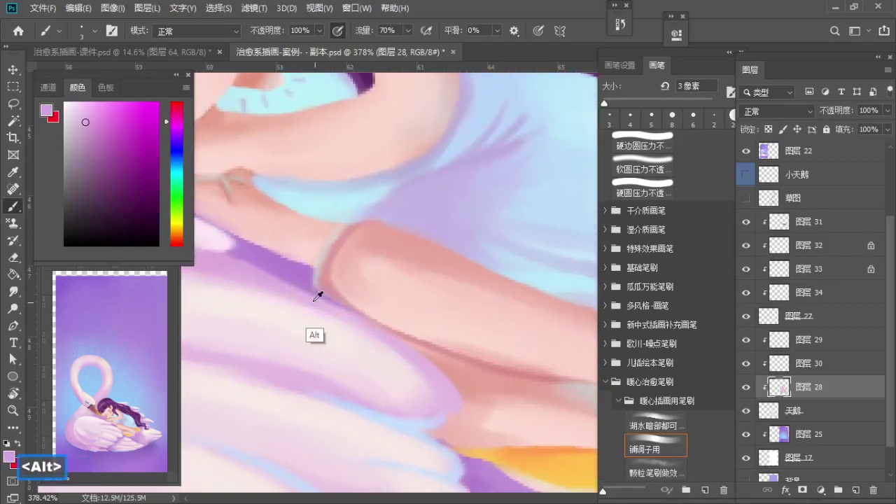
alt+click(304, 297)
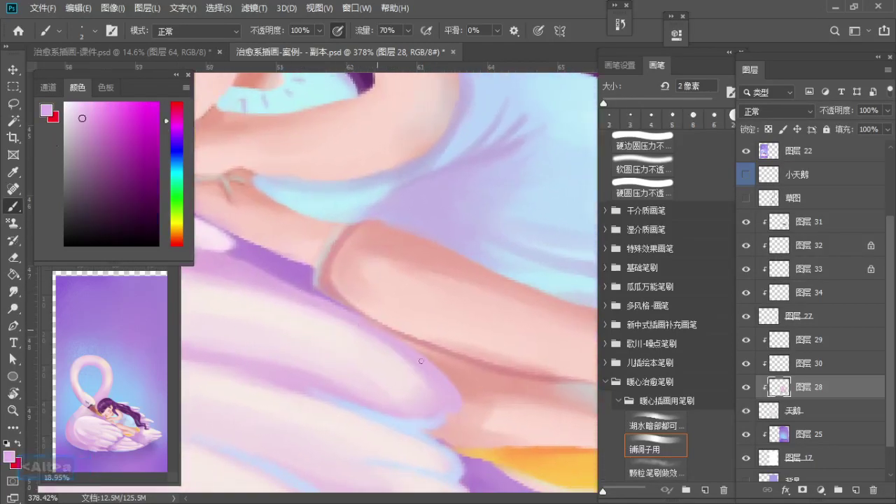
drag(386, 322, 380, 368)
alt+click(303, 317)
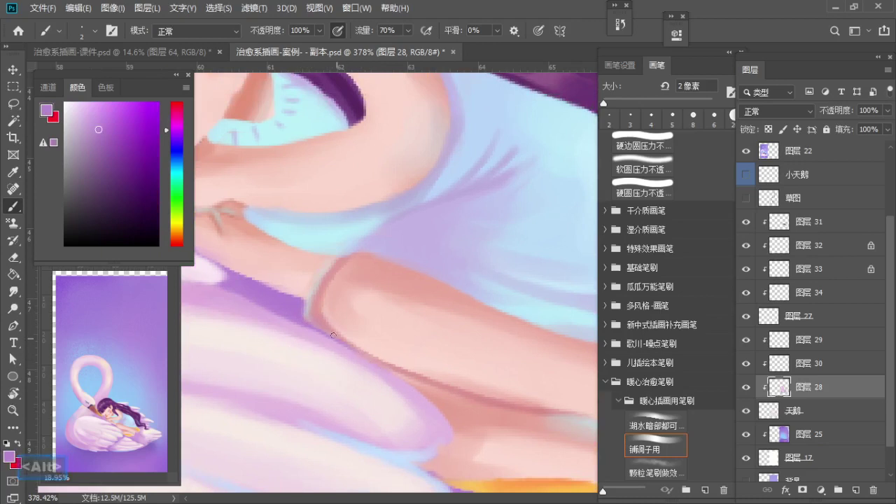
mouse_move(376, 368)
mouse_down()
mouse_move(410, 388)
mouse_move(404, 367)
mouse_up()
key(s)
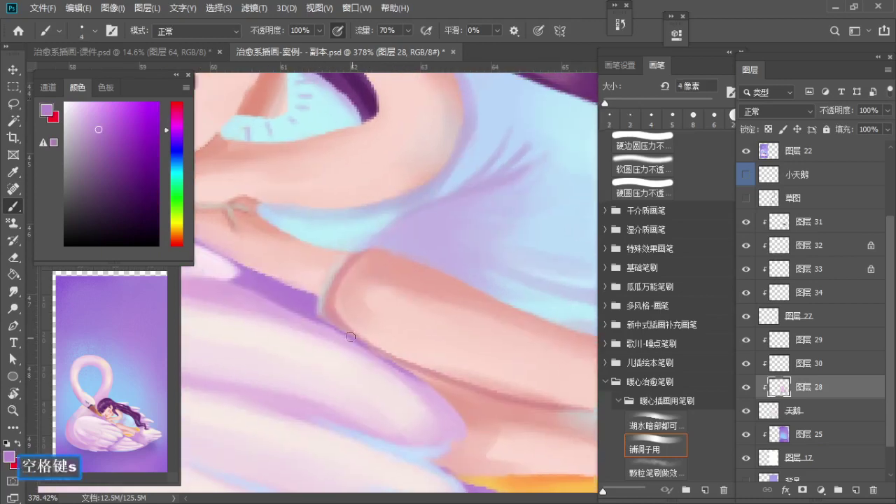
key(ctrl+z)
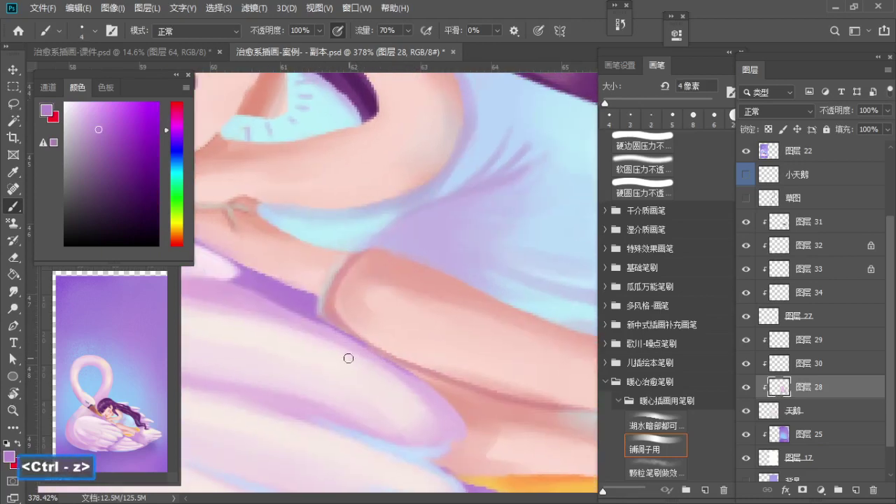
Step: Blend sampled lilac and muted purple into the feather edge under the girl's lower leg with a 4 px brush, undoing unwanted strokes
mouse_move(349, 359)
mouse_down()
mouse_move(305, 289)
mouse_move(343, 282)
mouse_move(372, 336)
mouse_up()
key(z)
key(b)
key(ctrl+z)
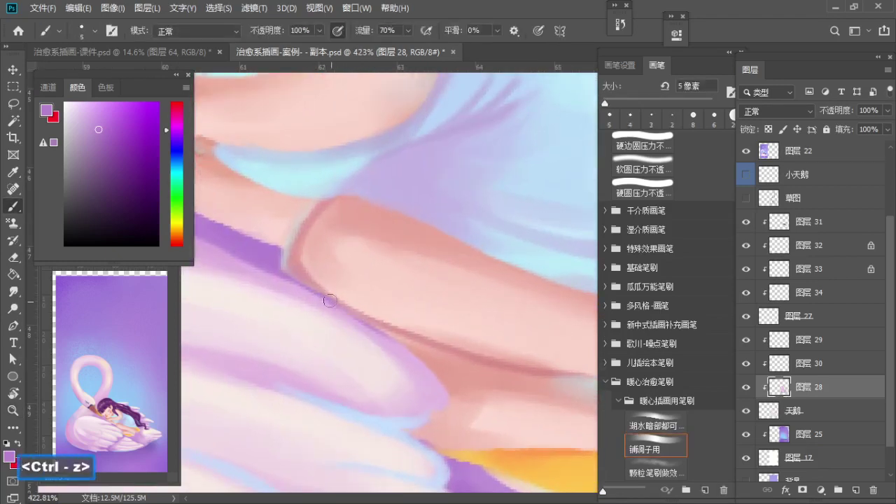
alt+click(316, 335)
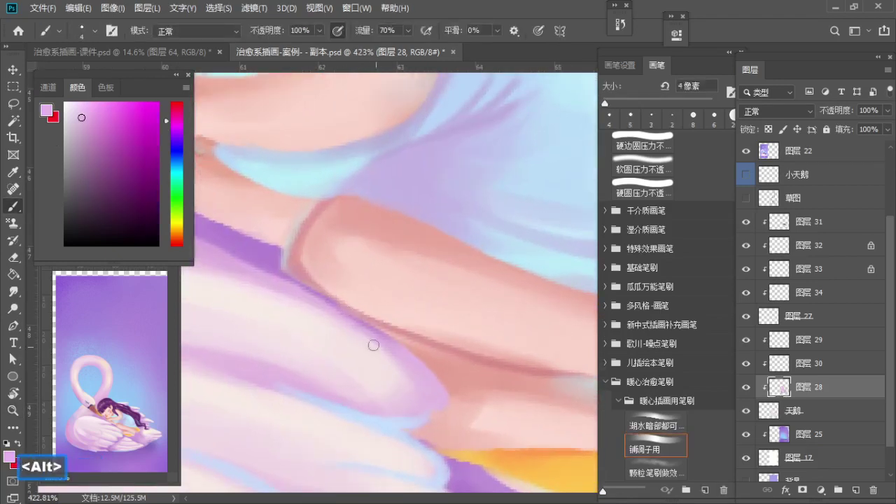
key(ctrl+z)
alt+click(334, 302)
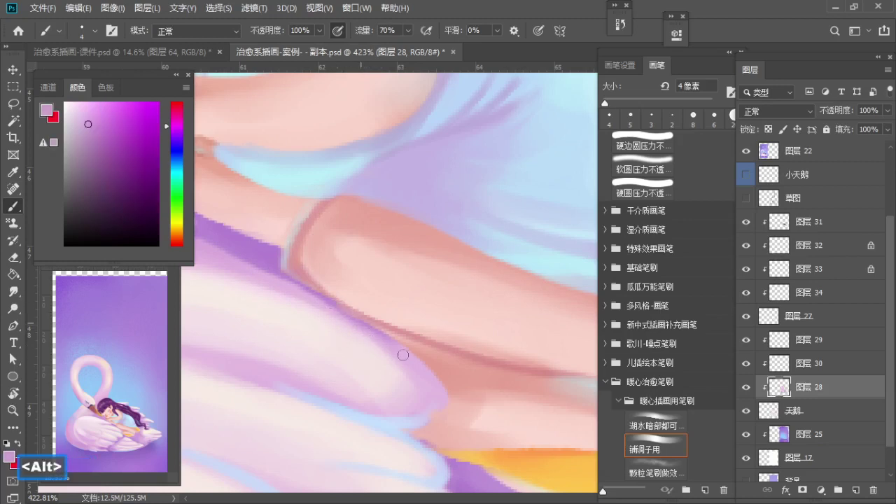
key(ctrl+z)
Step: Extend the purple shading along the feather's upper edge towards its rounded tip with sampled purples at 4 px
alt+click(333, 298)
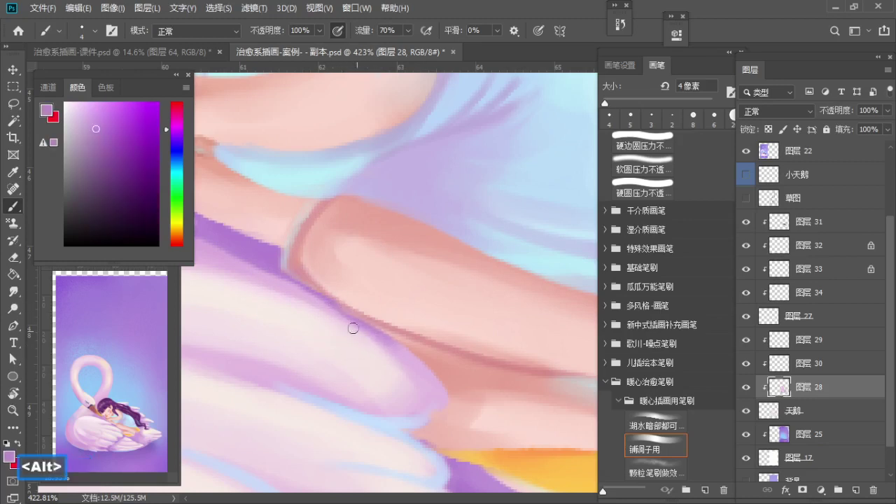
alt+click(328, 341)
alt+click(378, 330)
drag(376, 336, 364, 310)
key(ctrl+z)
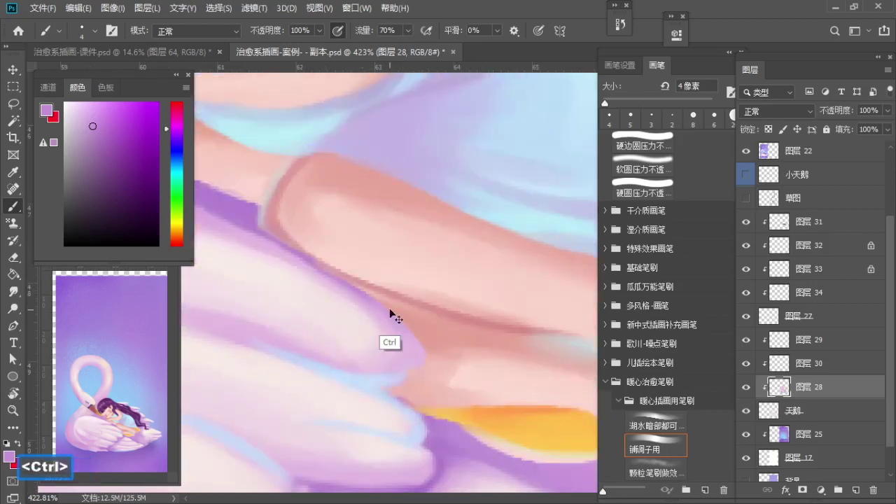
key(ctrl+z)
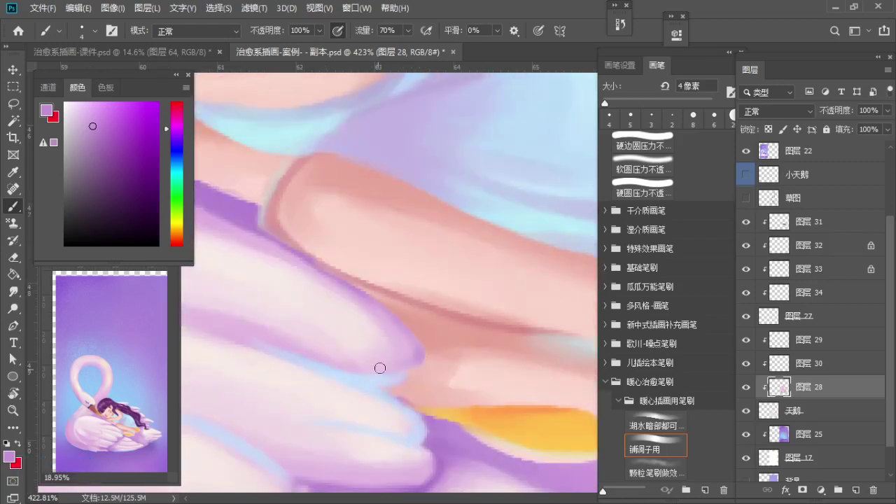
Step: Shape the underside of the same feather's tip with sampled lilac and pale pink, using a 3 to 4 px brush
drag(380, 368, 414, 328)
key(z)
click(406, 340)
key(b)
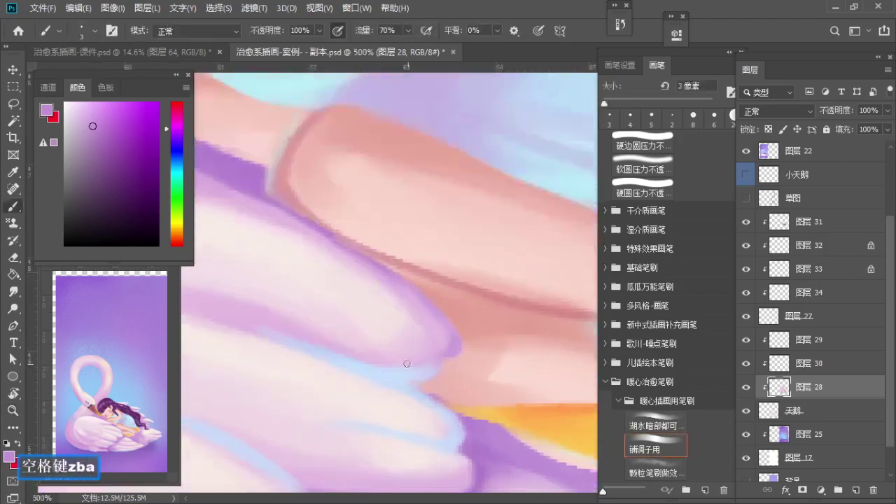
key(ctrl+z)
key(ctrl+z)
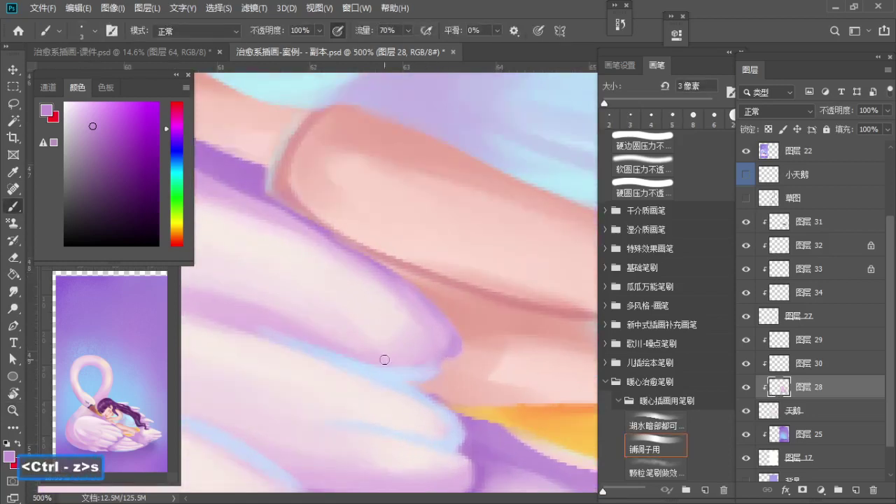
alt+click(388, 357)
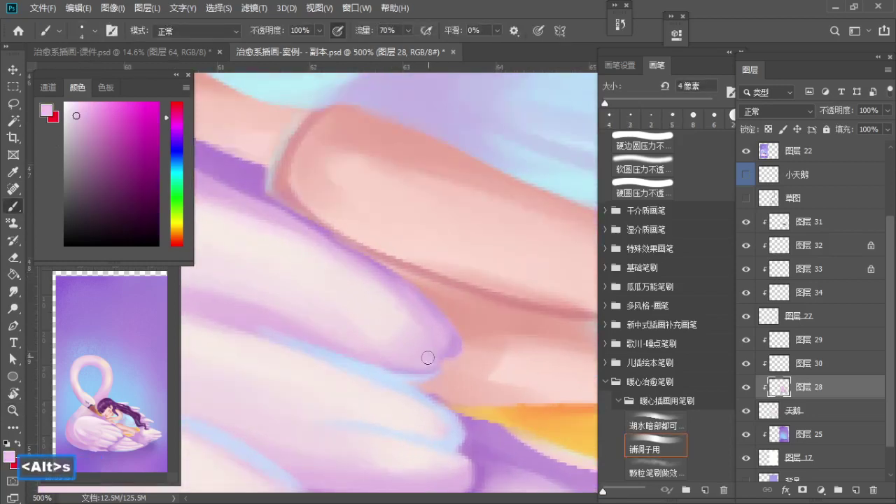
alt+click(388, 349)
Step: Refine the pale blue upper edge of the next feather down with sampled blue and pale pink, reducing the brush to 2 px
key(z)
drag(416, 342, 436, 368)
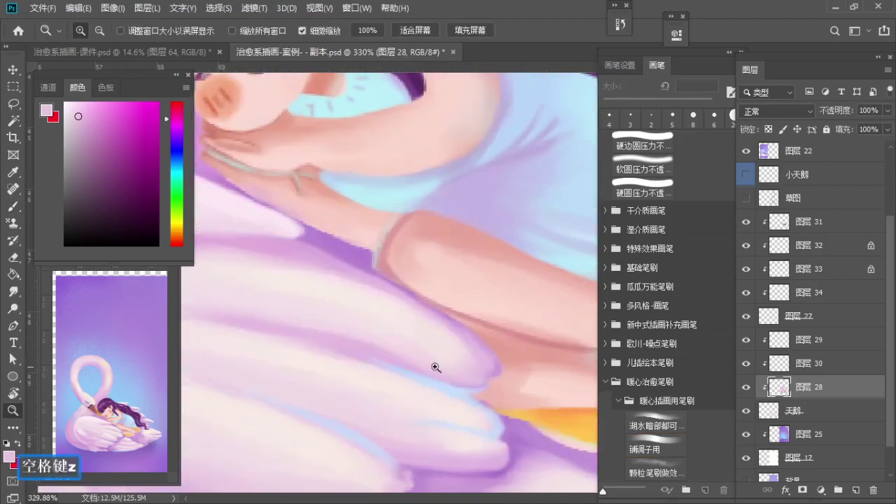
drag(378, 354, 412, 364)
drag(413, 365, 357, 355)
key(b)
alt+click(310, 346)
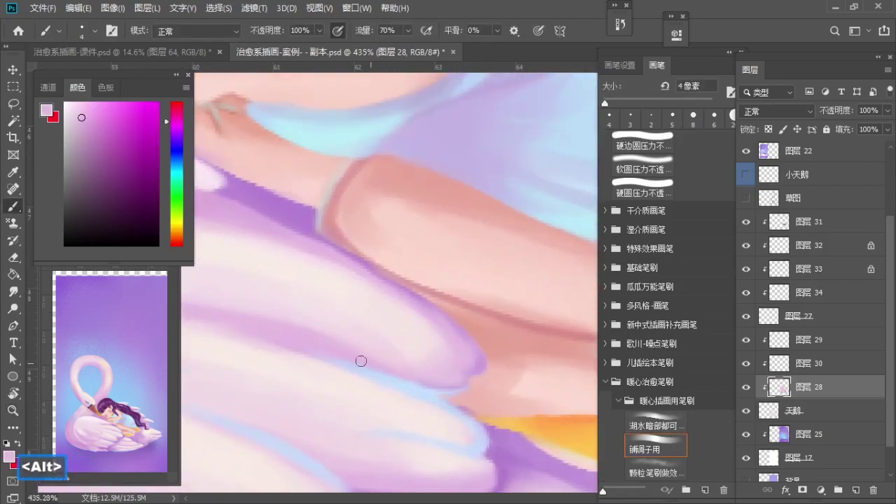
alt+click(387, 372)
key(bracketleft)
key(bracketleft)
key(ctrl+z)
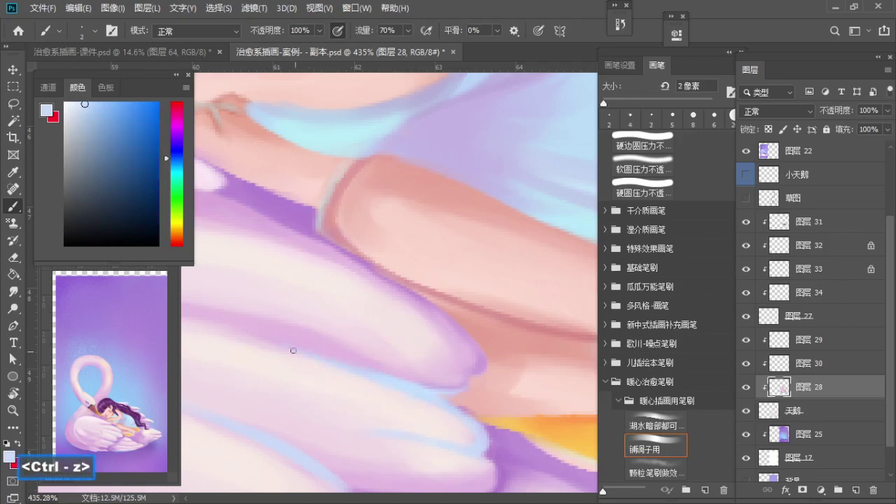
alt+click(327, 357)
alt+click(400, 409)
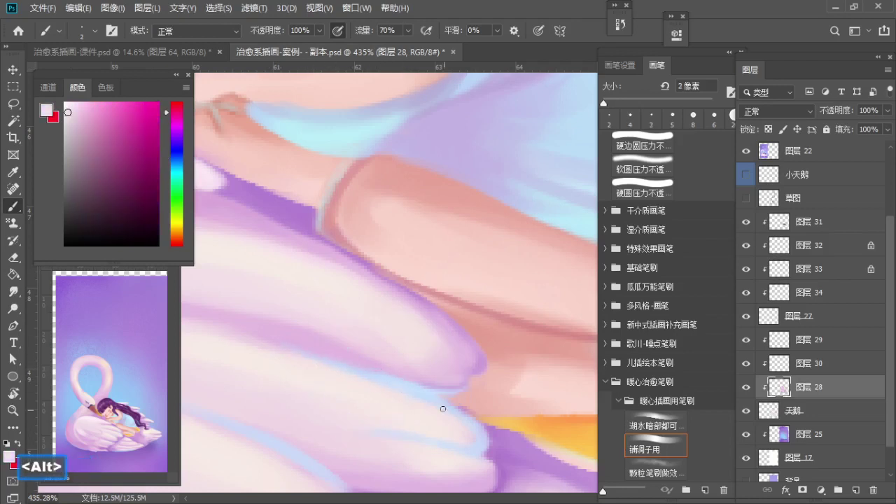
Step: Touch up the tip and inner blue line of that feather with sampled pale blue and off-white at 4 px
mouse_move(418, 390)
mouse_down()
mouse_move(373, 351)
mouse_move(378, 314)
mouse_up()
key(ctrl+z)
alt+click(380, 345)
key(s)
alt+click(334, 312)
key(bracketright)
alt+click(415, 360)
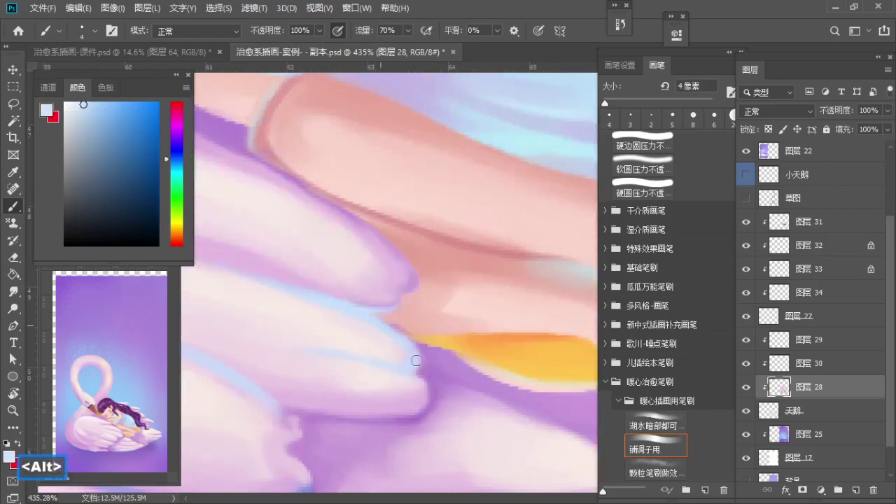
alt+click(392, 347)
drag(378, 345, 418, 355)
alt+click(366, 348)
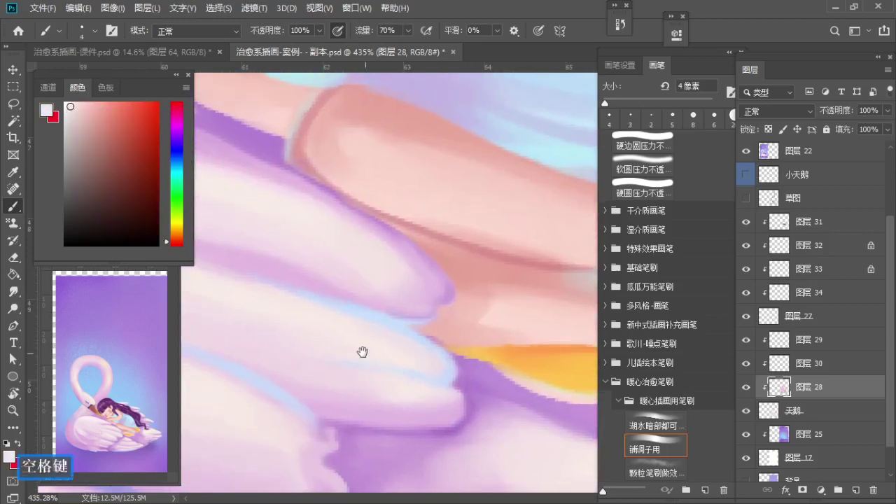
Step: Soften the start of the feather's inner blue line with sampled pale tones, using a 3 to 4 px brush
key(z)
drag(361, 352, 380, 318)
key(ctrl+z)
key(z)
alt+click(372, 319)
key(ctrl+z)
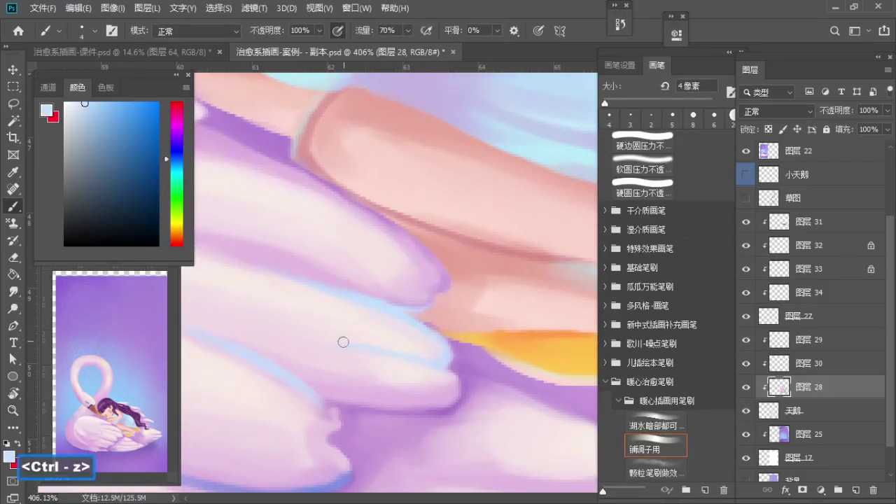
alt+click(336, 353)
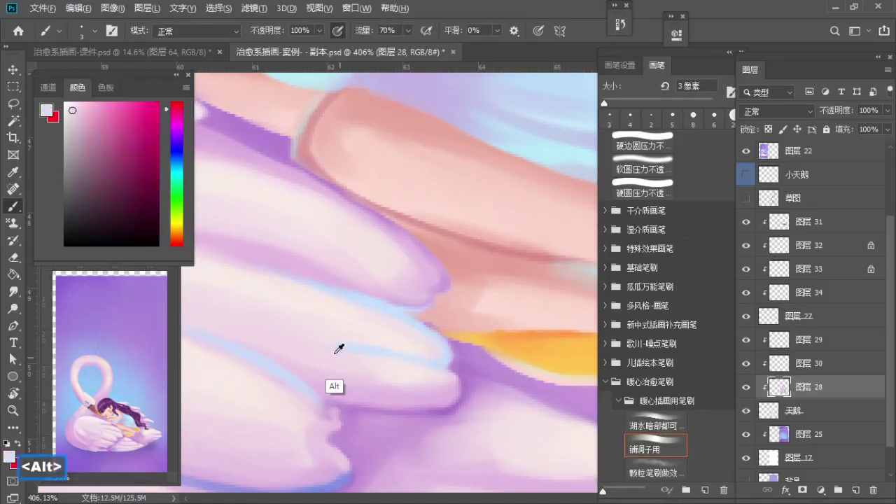
alt+click(337, 345)
key(ctrl+z)
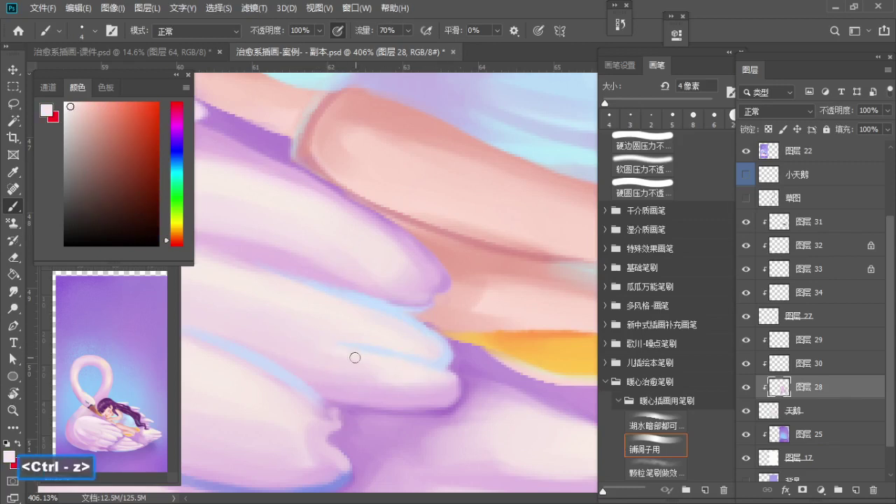
Step: Shape the lower lobe of the blue-edged feather's tip with sampled pale pink and purple, using a 3 to 4 px brush
drag(354, 358, 380, 374)
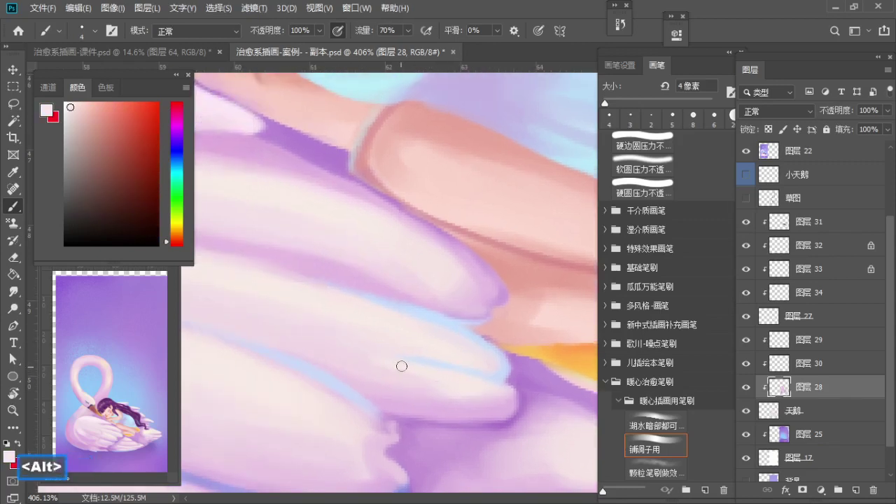
drag(474, 382, 400, 316)
alt+click(427, 355)
alt+click(422, 357)
alt+click(401, 318)
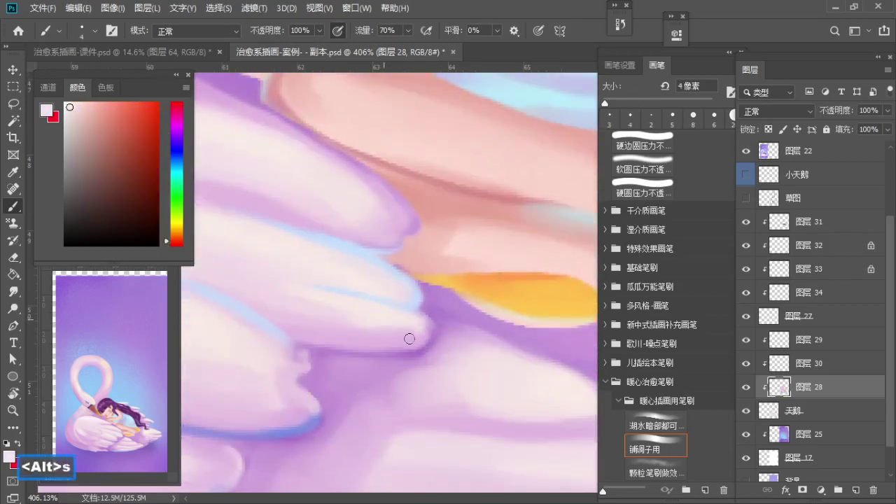
alt+click(431, 353)
key(bracketleft)
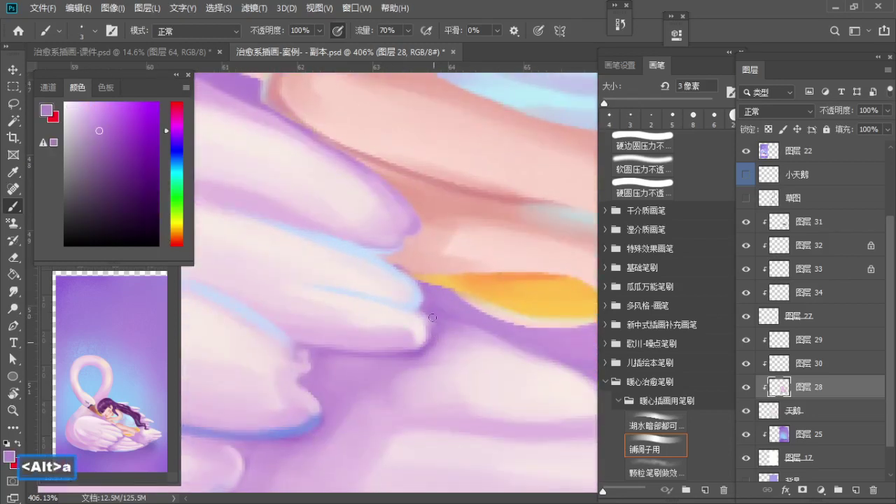
alt+click(427, 343)
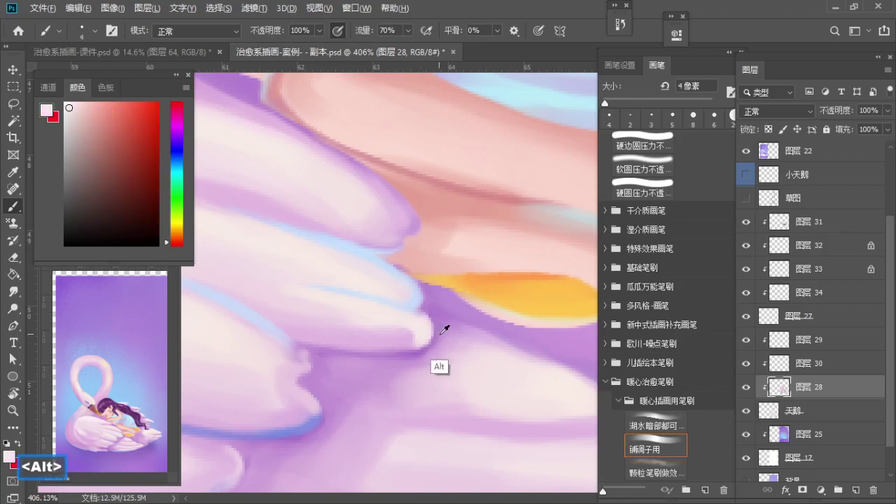
alt+click(436, 322)
drag(396, 353, 427, 356)
key(ctrl+z)
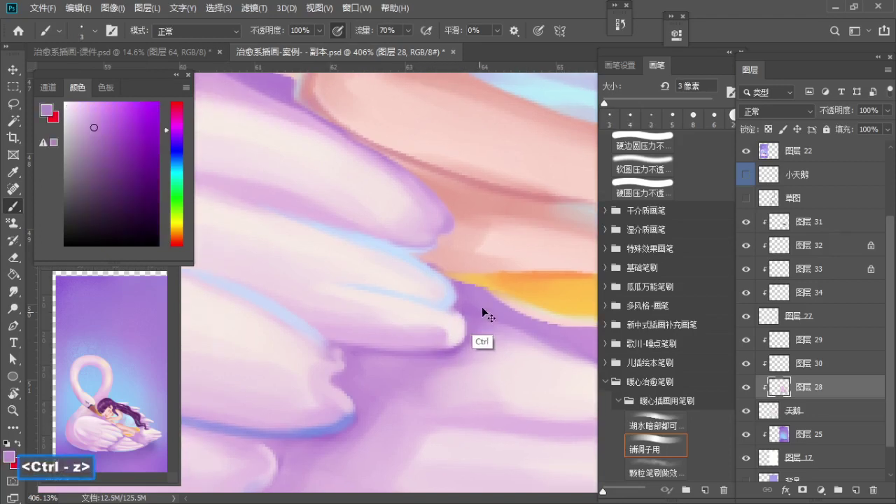
Step: Touch up the edges of the two feather tips beside the girl's leg with sampled purple, lilac and skin pink, using a 2 to 3 px brush
alt+click(467, 306)
drag(431, 295, 410, 359)
alt+click(418, 306)
alt+click(428, 284)
alt+click(429, 282)
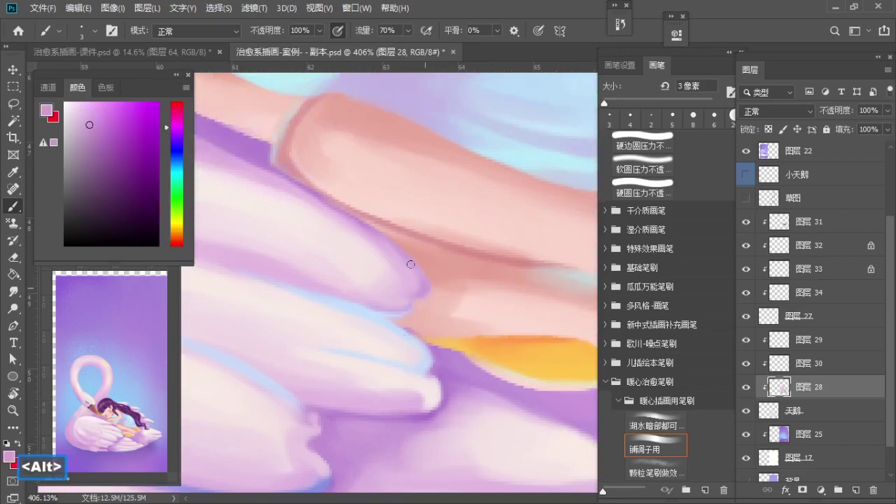
alt+click(430, 276)
key(z)
mouse_move(414, 266)
mouse_down()
mouse_move(448, 314)
mouse_move(384, 305)
mouse_move(422, 310)
mouse_up()
key(b)
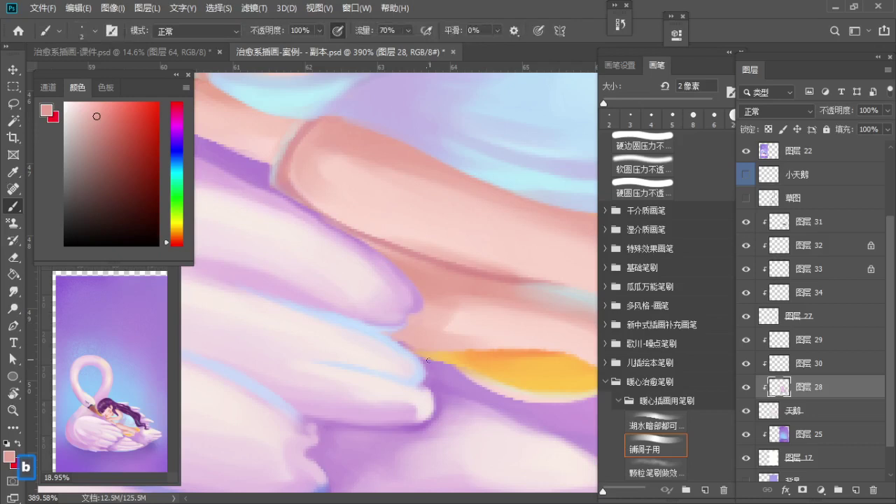
alt+click(431, 374)
key(bracketright)
key(bracketright)
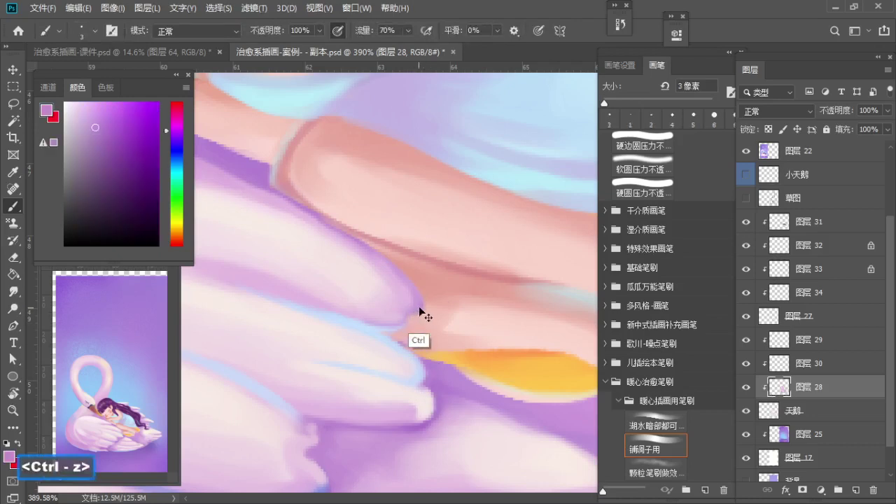
key(z)
key(ctrl+z)
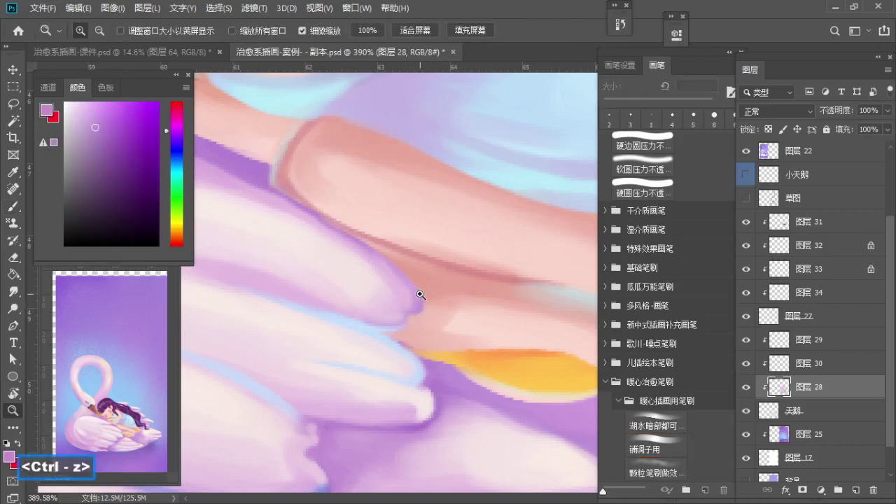
Step: Refine the notched tip of the next feather down with sampled pale lilac tones, using a 5 to 6 px brush
drag(418, 297, 395, 308)
drag(398, 325, 446, 295)
key(z)
drag(373, 356, 392, 354)
key(b)
alt+click(380, 345)
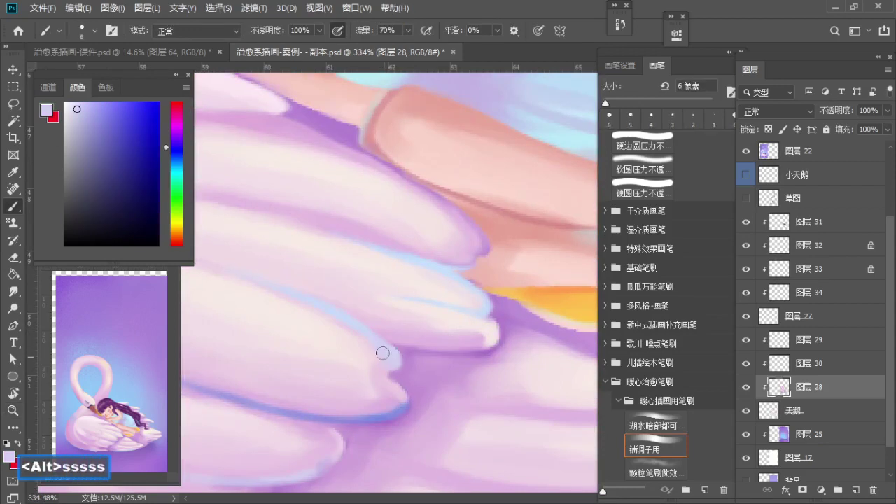
alt+click(378, 363)
key(ctrl+z)
key(bracketleft)
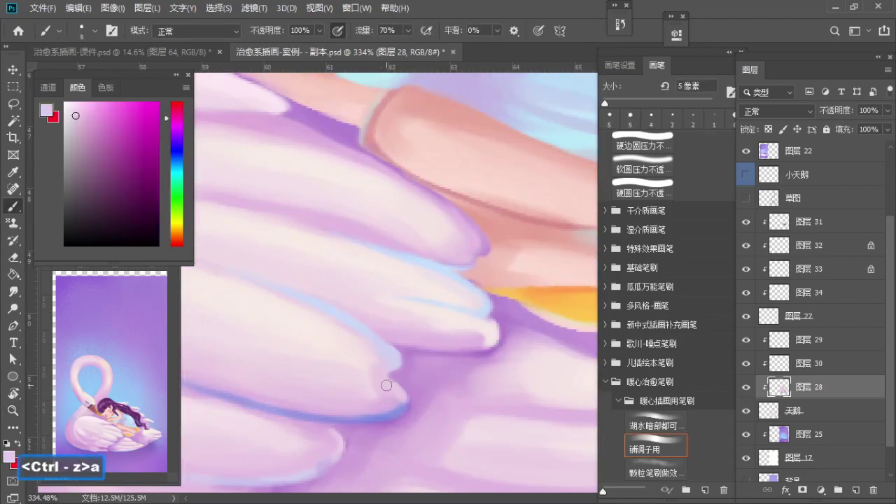
drag(374, 394, 432, 378)
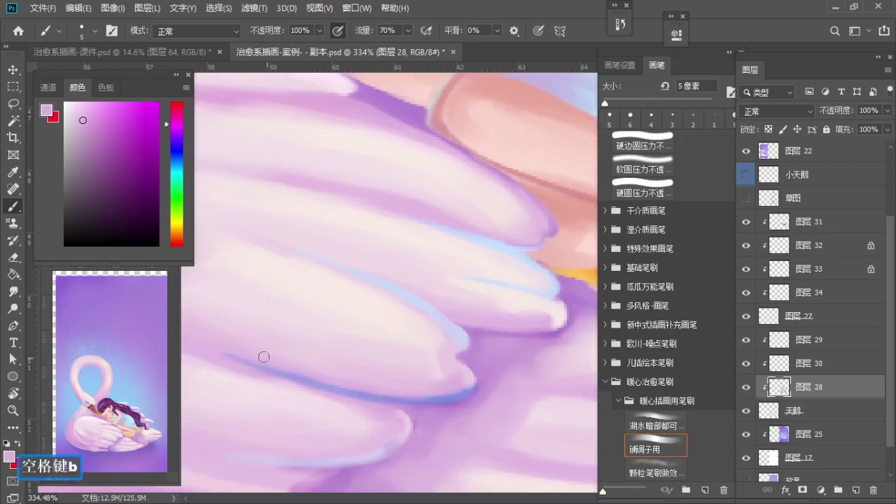
Step: Fade the inner start of the dark blue line under that feather with sampled lilac at about 6 px
alt+click(217, 348)
key(bracketright)
key(bracketright)
drag(217, 348, 306, 375)
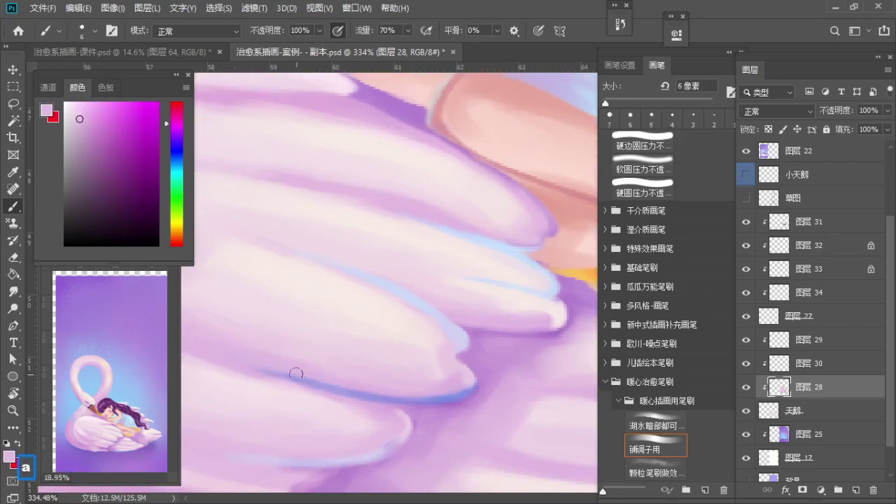
Step: Blend the body of the same feather with sampled pale pink, using a soft brush of about 20 to 25 px
key(z)
mouse_move(468, 385)
mouse_down()
mouse_move(458, 392)
mouse_move(385, 383)
mouse_up()
drag(385, 383, 425, 390)
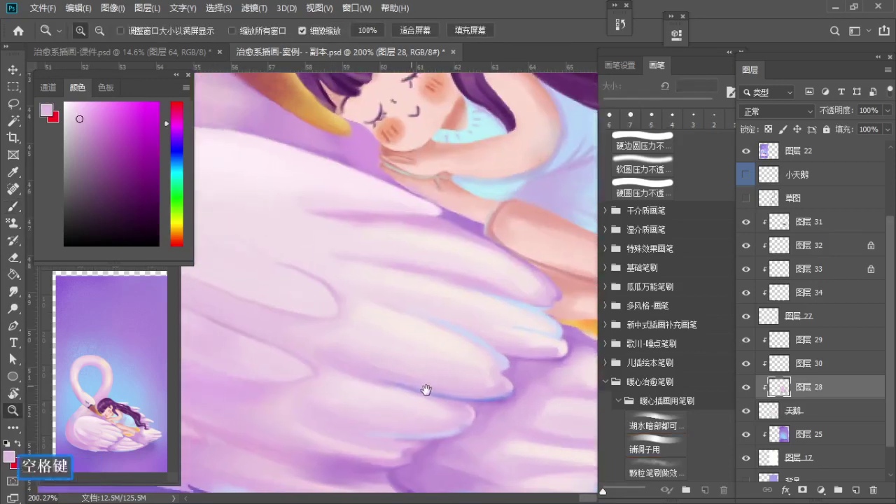
key(b)
key(s)
key(s)
key(bracketright)
key(bracketright)
key(bracketright)
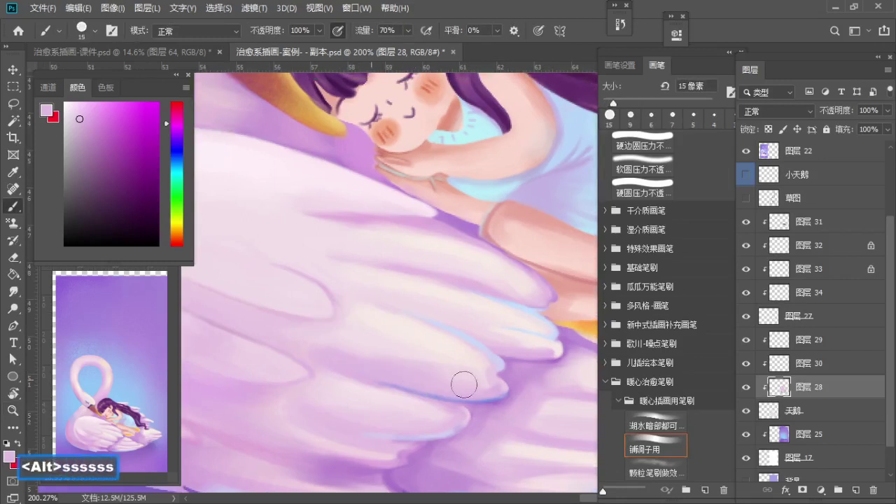
alt+click(391, 341)
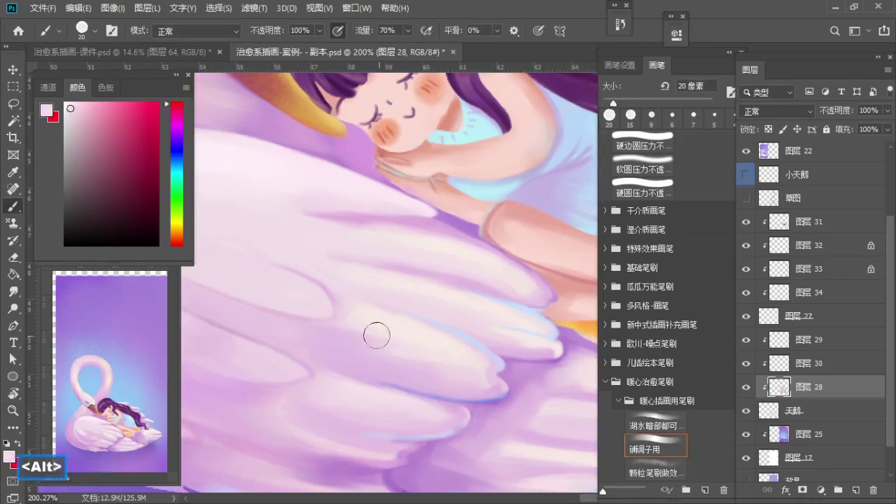
key(bracketright)
drag(466, 366, 416, 344)
key(a)
key(a)
key(a)
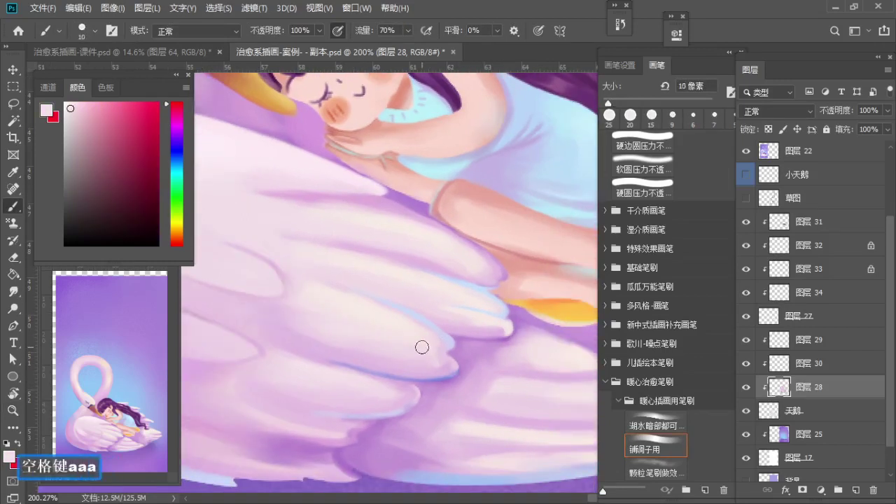
Step: Lighten the area near that feather's tip with sampled off-white, reducing the brush to 8 px
alt+click(411, 298)
key(z)
click(411, 297)
key(b)
alt+click(431, 351)
key(a)
key(a)
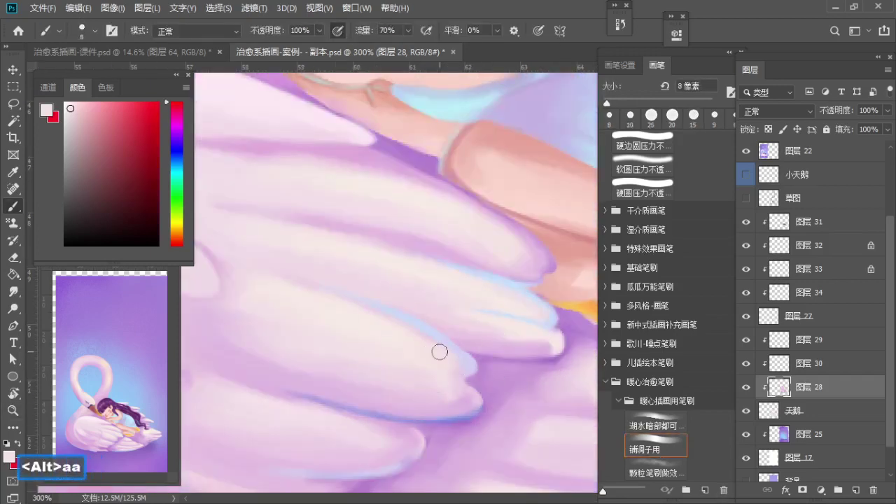
Step: Rework and soften the pale blue line under the following feather with sampled pale lilac, using a 5 to 7 px brush
key(z)
mouse_move(440, 352)
mouse_down()
mouse_move(456, 363)
mouse_move(422, 349)
mouse_up()
drag(421, 348, 452, 338)
key(z)
drag(415, 344, 422, 344)
key(b)
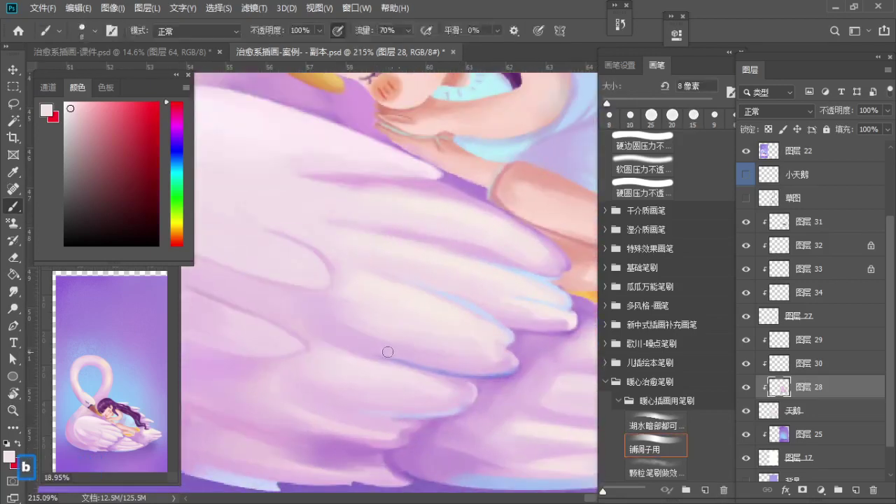
alt+click(385, 353)
alt+click(432, 392)
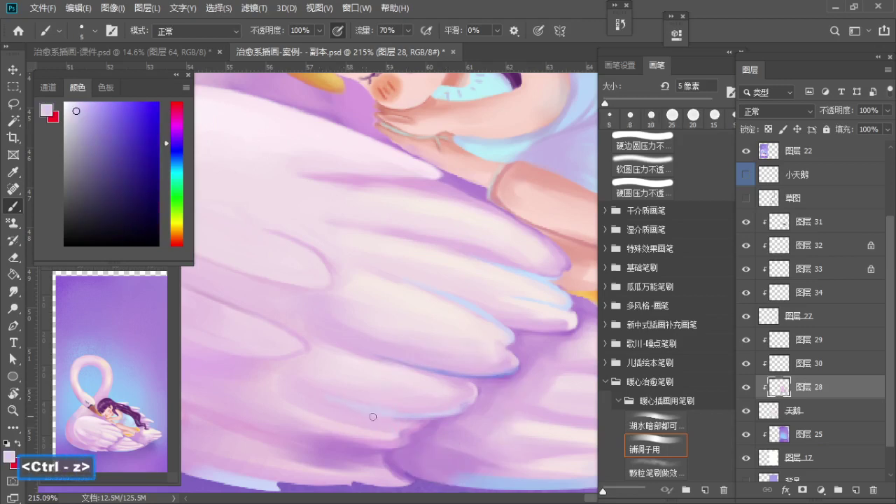
alt+click(388, 419)
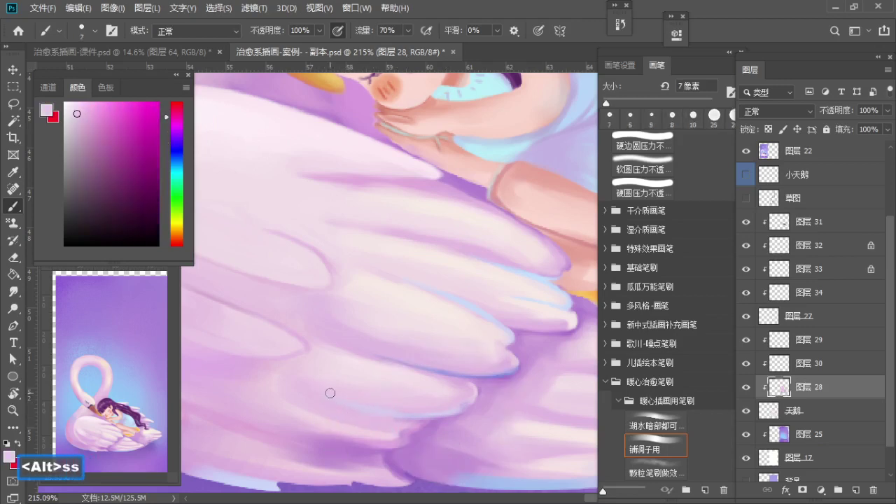
Step: Paint a highlight along the body of that lower feather in a warm off-white, using a 15 to 20 px brush
alt+click(366, 373)
key(s)
key(s)
key(s)
key(s)
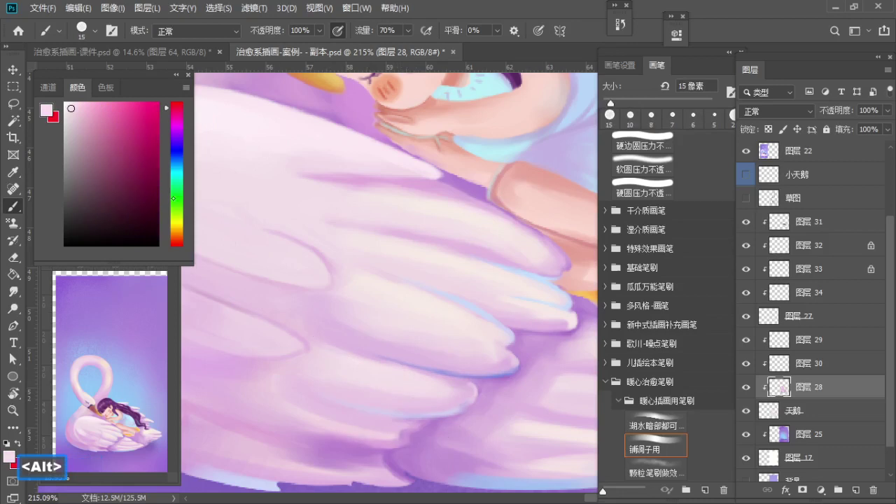
click(179, 229)
click(71, 107)
key(s)
key(s)
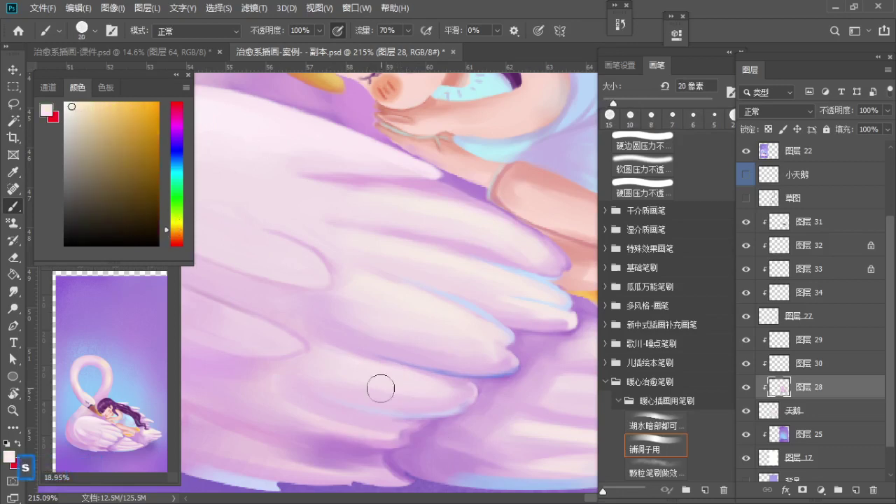
drag(355, 376, 428, 396)
key(a)
key(a)
key(ctrl+z)
key(a)
drag(359, 378, 442, 394)
Step: Smooth the broad feather above it with sampled off-white and pale pink at 20 px
key(bracketright)
key(bracketright)
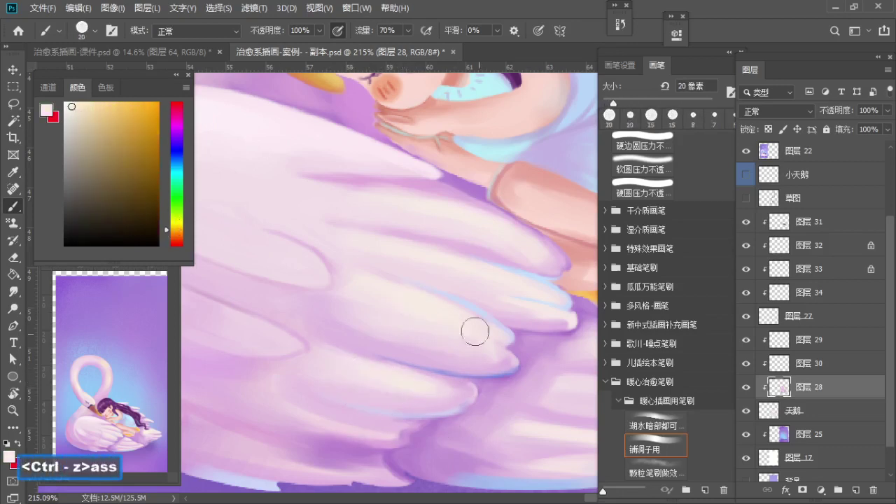
alt+click(362, 294)
alt+click(386, 315)
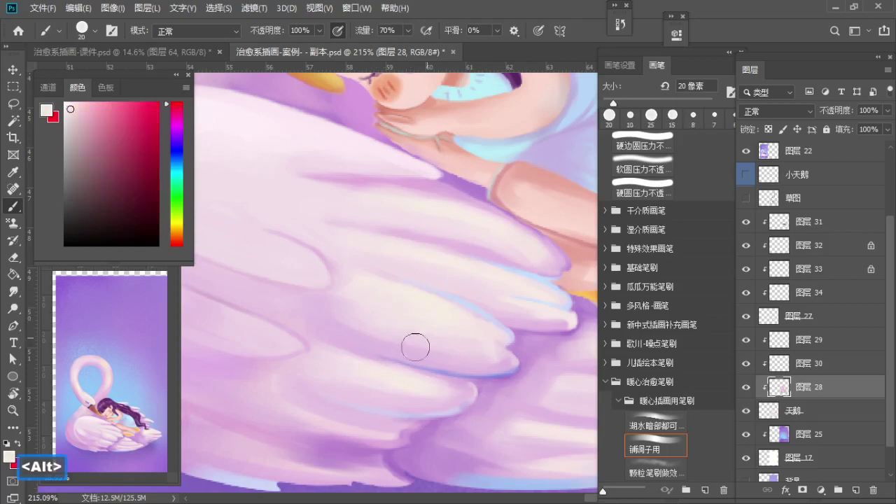
mouse_move(376, 376)
mouse_down()
mouse_move(395, 333)
mouse_move(359, 357)
mouse_up()
alt+click(380, 352)
key(a)
Step: Blend the base of the lower wing feathers with sampled pale pink, starting from a 15 px brush
key(z)
drag(359, 357, 408, 360)
key(z)
key(b)
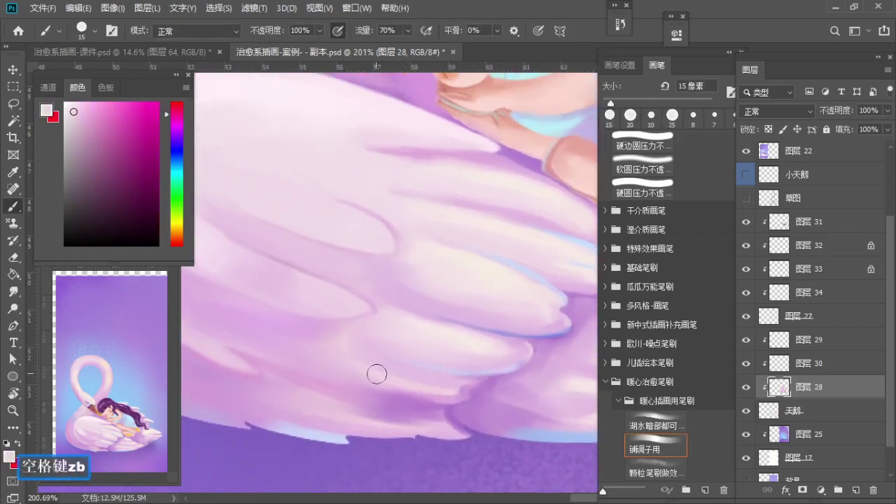
alt+click(377, 374)
key(a)
key(bracketleft)
alt+click(377, 377)
Step: Define the tip of the second-lowest feather with sampled purple and lilac, reducing the brush from 8 to 6 px
mouse_move(469, 398)
mouse_down()
mouse_move(428, 394)
mouse_move(356, 360)
mouse_up()
alt+click(407, 372)
alt+click(410, 396)
key(bracketleft)
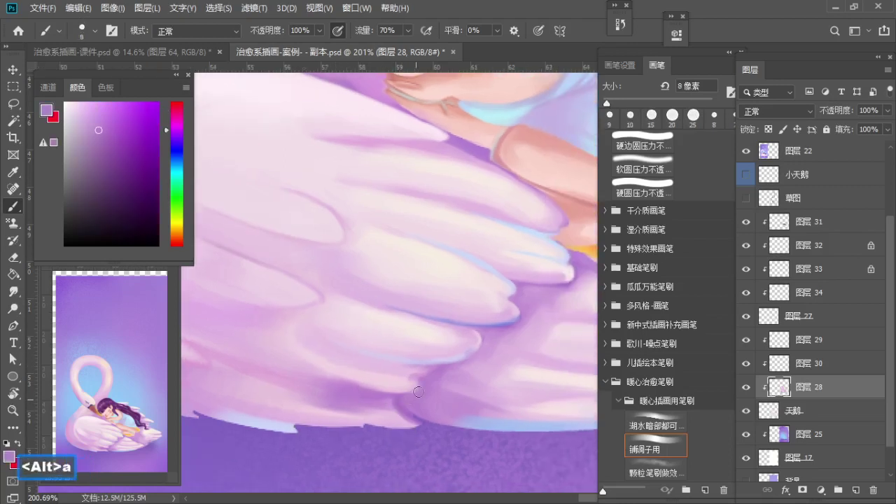
alt+click(410, 364)
key(bracketleft)
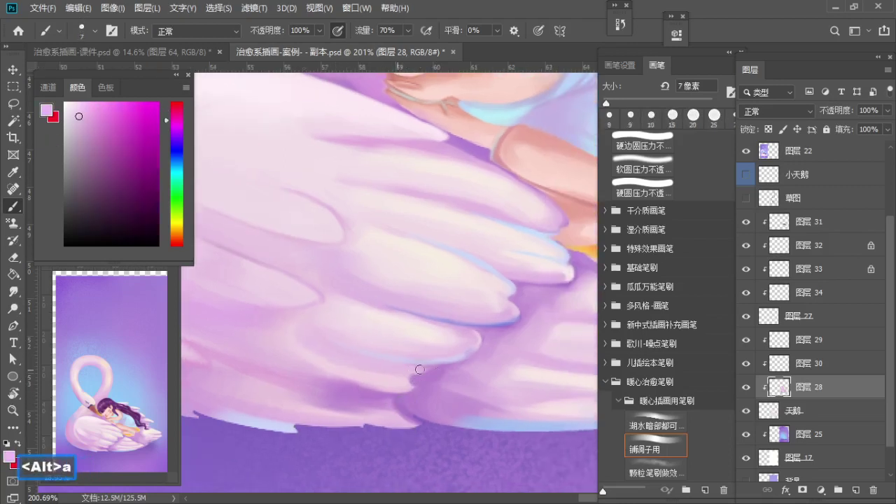
key(bracketleft)
alt+click(424, 370)
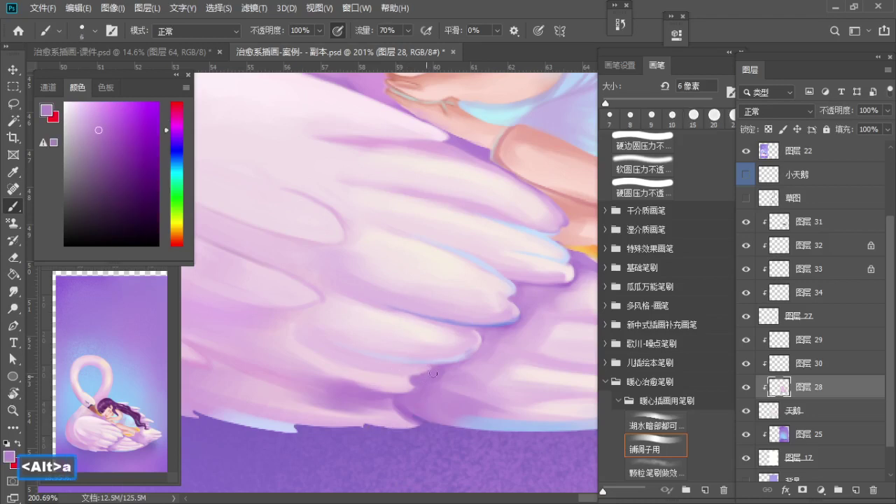
Step: Shape the tip of the lowest feather at the wing's bottom edge with sampled pale pink and lilac at 6 px
drag(433, 374, 464, 360)
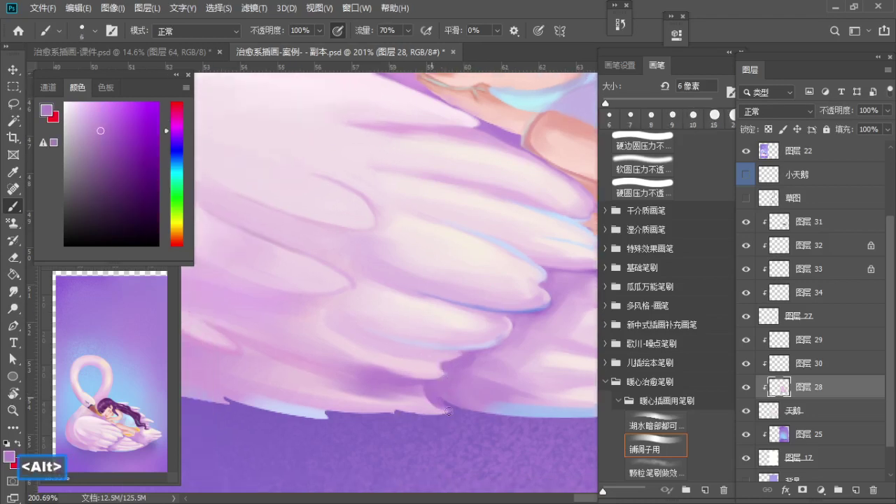
alt+click(426, 405)
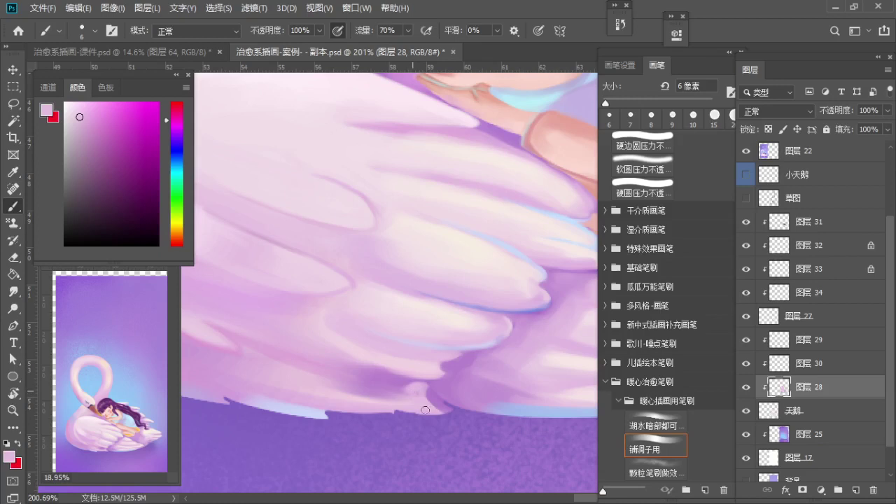
alt+click(417, 384)
alt+click(417, 393)
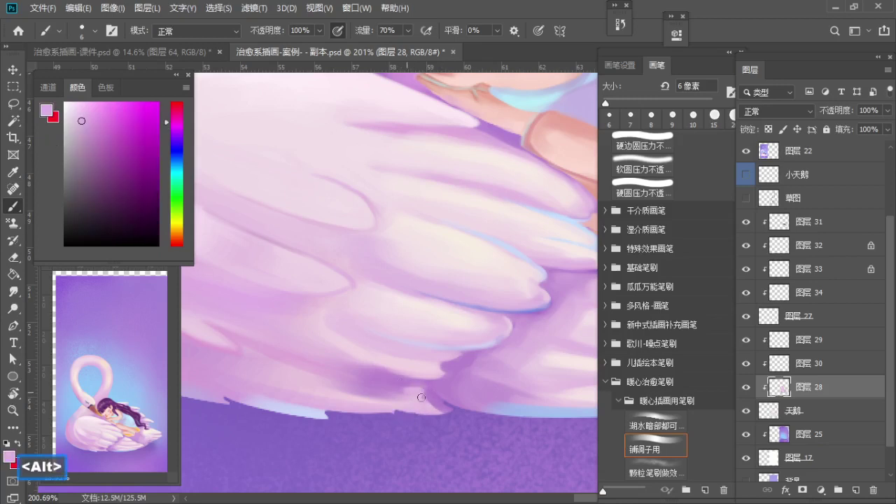
Step: Soften the feathers along the wing's lower edge with sampled pale pinks, using a 7 to 8 px brush
key(z)
mouse_move(440, 408)
mouse_down()
mouse_move(397, 402)
mouse_move(467, 382)
mouse_up()
key(space)
key(z)
key(b)
alt+click(431, 372)
key(ctrl+z)
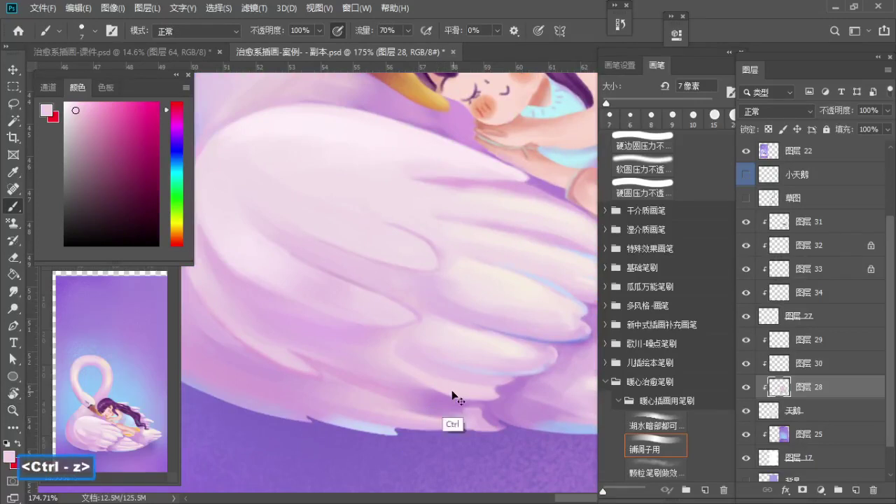
alt+click(393, 400)
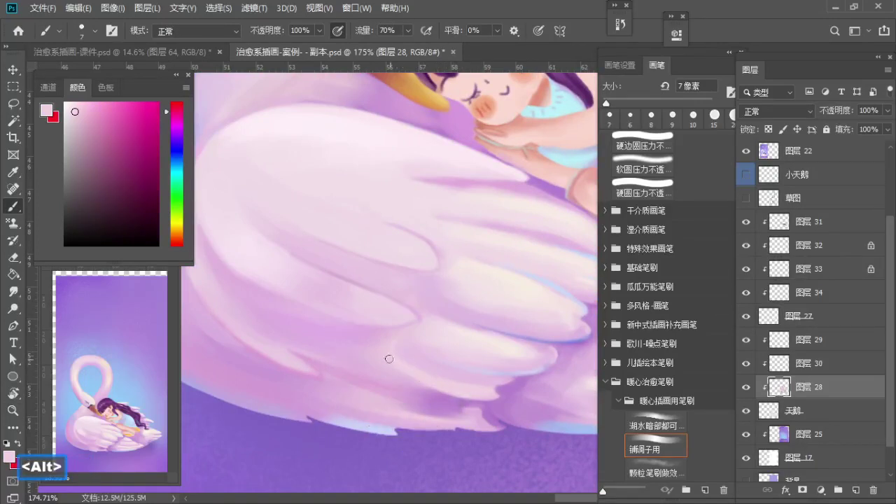
key(ctrl+z)
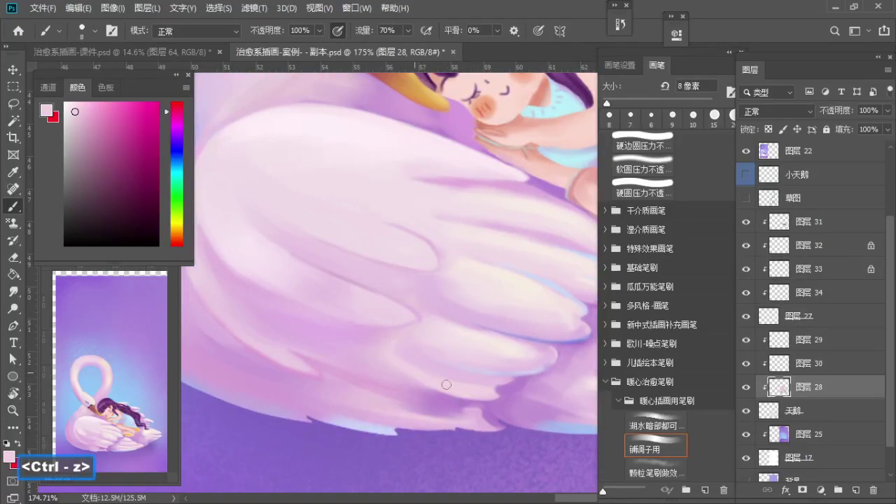
alt+click(410, 363)
Step: Brighten the long feather on the wing's left side with sampled pale pink at 25 px
key(z)
drag(400, 353, 372, 368)
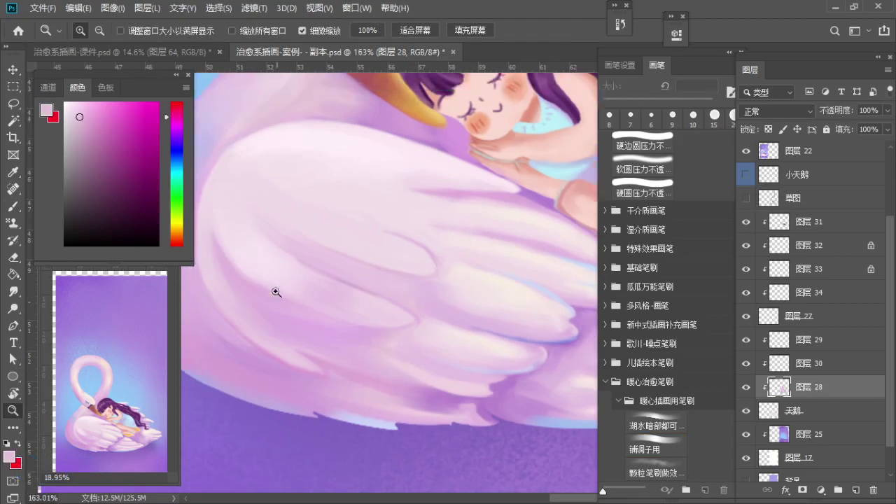
drag(298, 303, 307, 366)
key(z)
mouse_move(303, 275)
mouse_down()
mouse_move(317, 290)
mouse_move(312, 330)
mouse_up()
key(b)
key(s)
key(s)
alt+click(267, 282)
key(s)
key(s)
key(s)
key(ctrl+z)
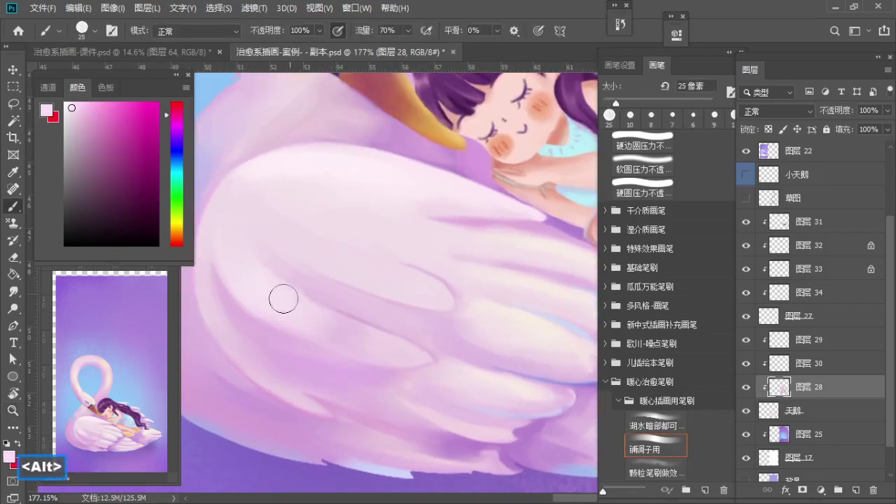
Step: Shade the underside of the long left feather with sampled lilac, reducing the brush from 20 to 8 px
alt+click(236, 300)
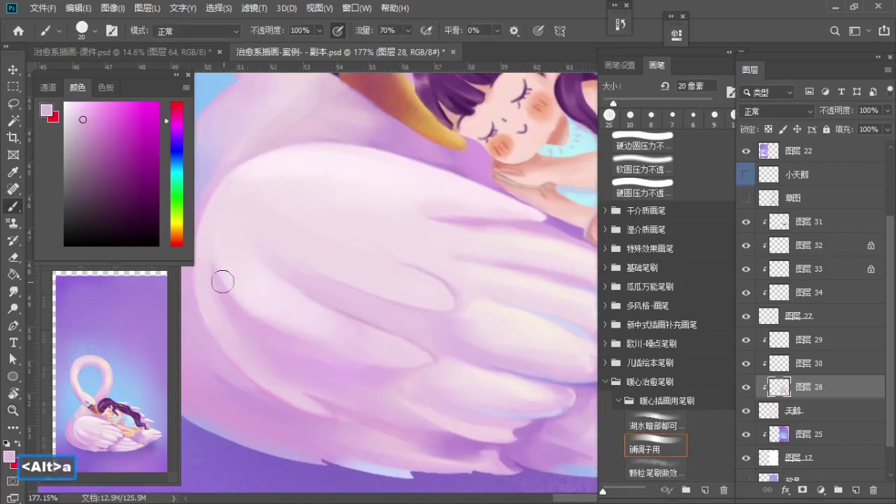
key(a)
key(a)
key(a)
key(ctrl+z)
mouse_move(215, 266)
mouse_down()
mouse_move(298, 356)
mouse_move(232, 300)
mouse_move(216, 268)
mouse_move(270, 328)
mouse_up()
key(a)
key(ctrl+z)
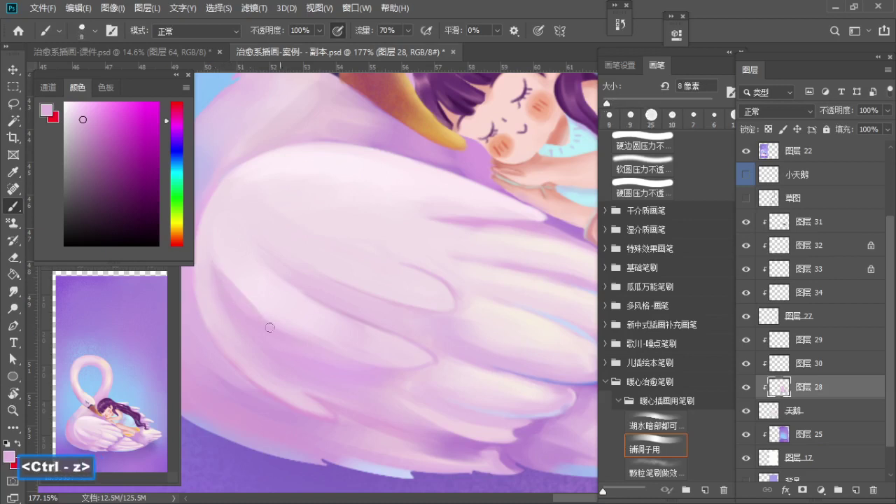
key(ctrl+z)
drag(214, 264, 270, 325)
key(ctrl+z)
Step: Blend the body of the long left feather toward its tip with sampled off-white pink, enlarging the brush to 20 px
alt+click(340, 360)
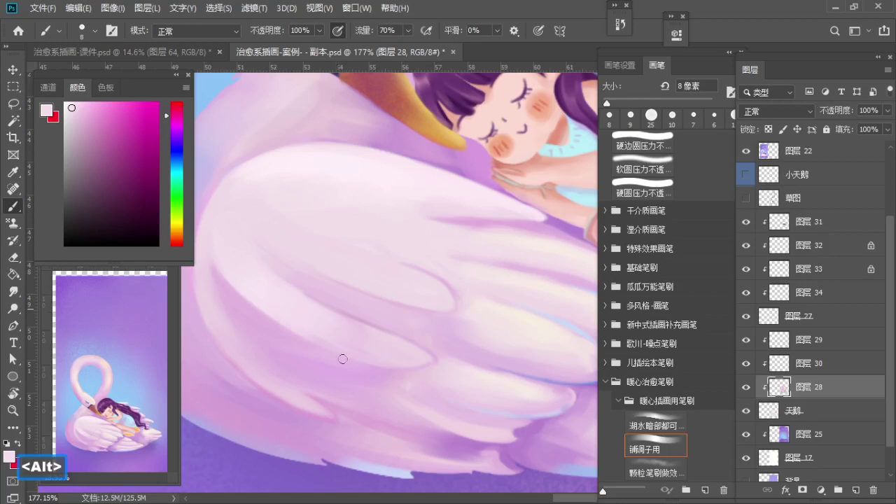
key(bracketright)
key(bracketright)
alt+click(296, 342)
key(s)
key(s)
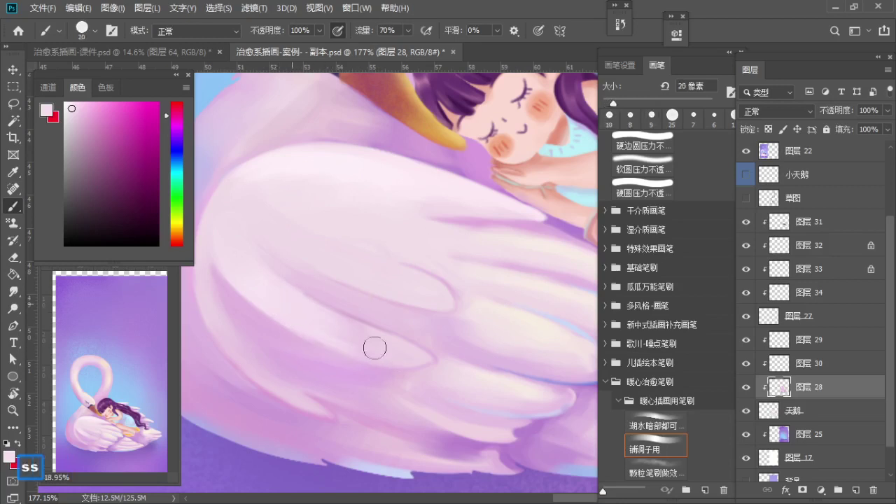
Step: Block in the feather beneath the long left one with sampled pale pink at 30 px
key(space)
mouse_move(376, 350)
mouse_down()
mouse_move(389, 374)
mouse_move(381, 365)
mouse_up()
key(z)
mouse_move(380, 364)
mouse_down()
mouse_move(361, 369)
mouse_move(429, 359)
mouse_move(388, 358)
mouse_up()
drag(329, 336, 362, 347)
key(space)
drag(362, 347, 310, 315)
key(b)
alt+click(256, 261)
key(s)
mouse_move(265, 291)
mouse_down()
mouse_move(290, 330)
mouse_move(331, 356)
mouse_up()
key(s)
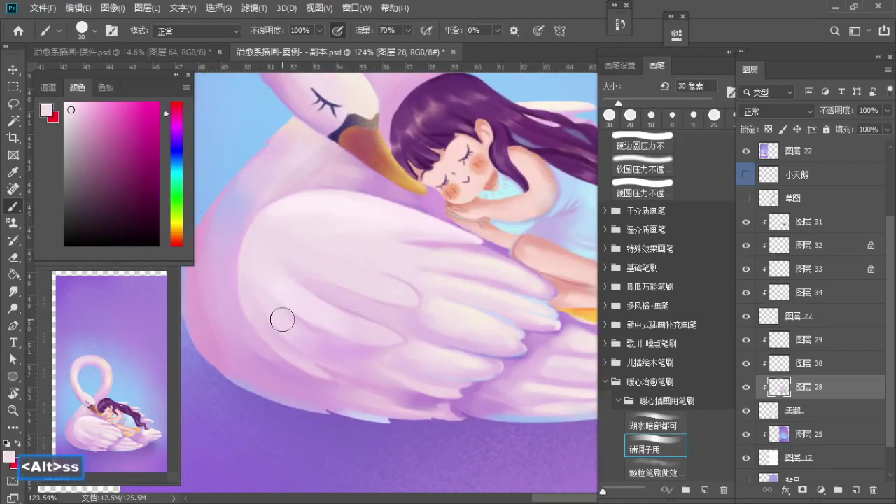
mouse_move(282, 320)
mouse_down()
mouse_move(339, 352)
mouse_move(316, 347)
mouse_move(343, 341)
mouse_move(329, 327)
mouse_up()
key(a)
Step: Separate the new lower-left feather from its neighbours with sampled lilac, reducing the brush from 15 to 8 px
key(z)
key(b)
key(a)
key(a)
key(z)
key(b)
alt+click(259, 343)
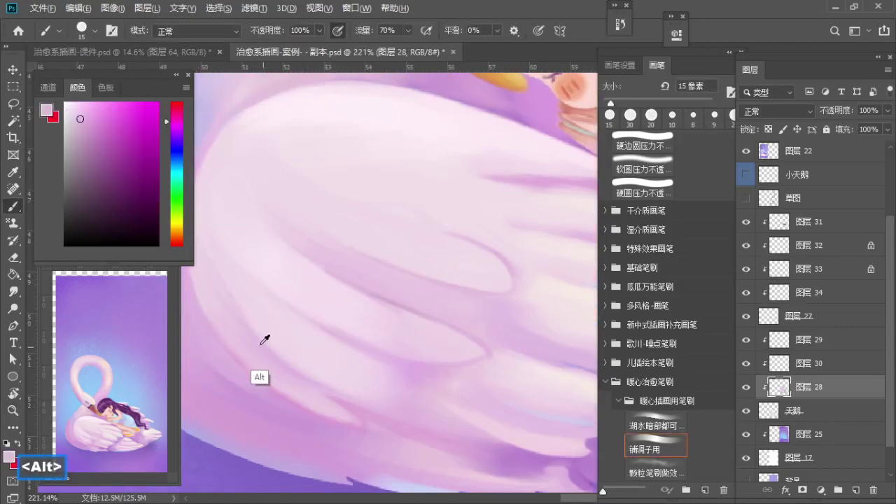
key(bracketleft)
key(bracketleft)
key(ctrl+z)
key(bracketleft)
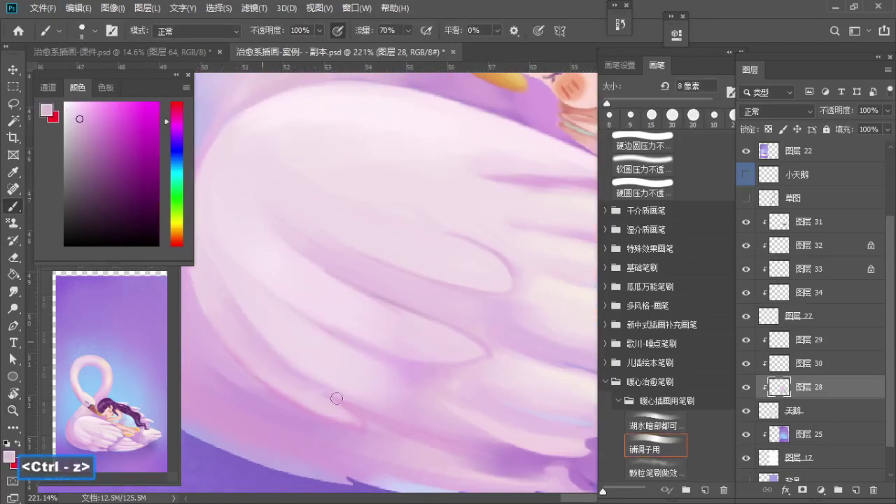
drag(302, 355, 304, 344)
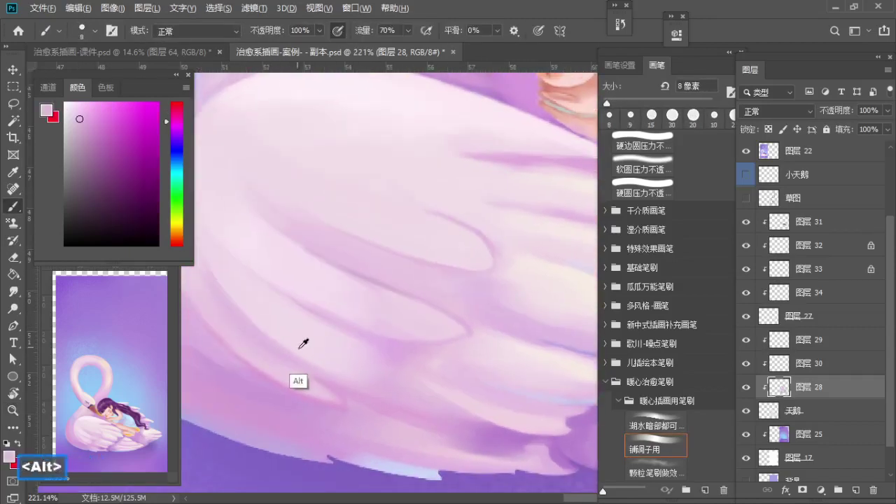
Step: Shape the rounded tip of the lower-left feather with sampled pink and lilac, reducing the brush from 8 to 6 px
alt+click(304, 344)
alt+click(381, 350)
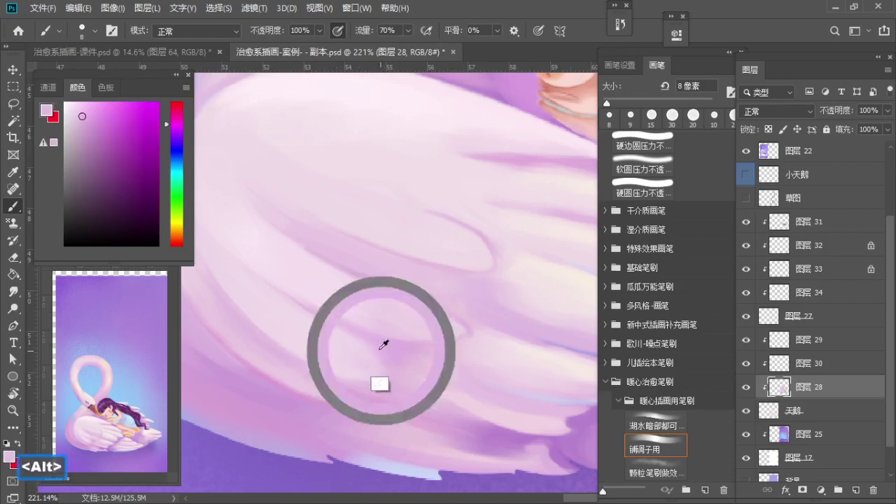
key(bracketleft)
key(bracketleft)
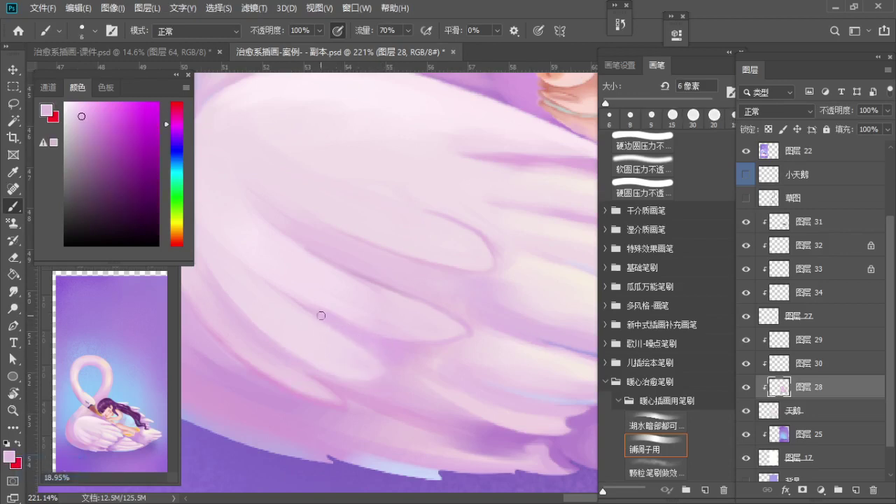
alt+click(340, 385)
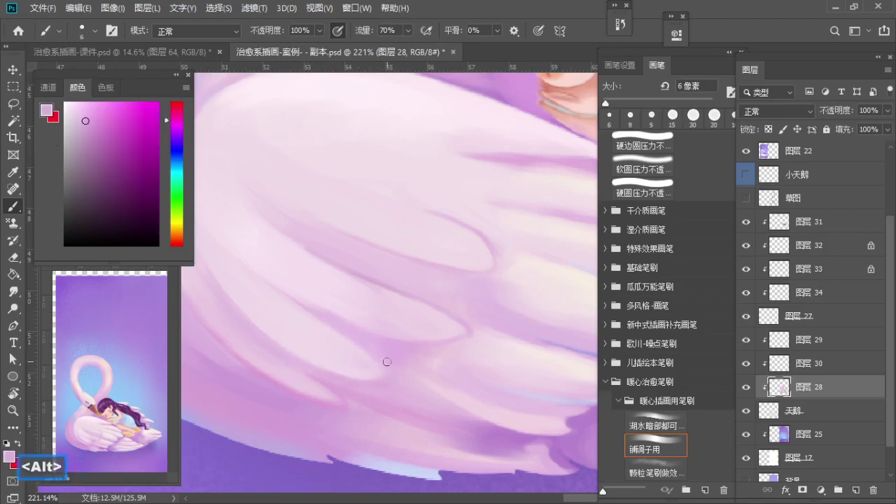
scroll(384, 356, up, 1)
Step: Clean up the border between the two long left feathers with sampled pale pink and lilac at 6 px
alt+click(331, 336)
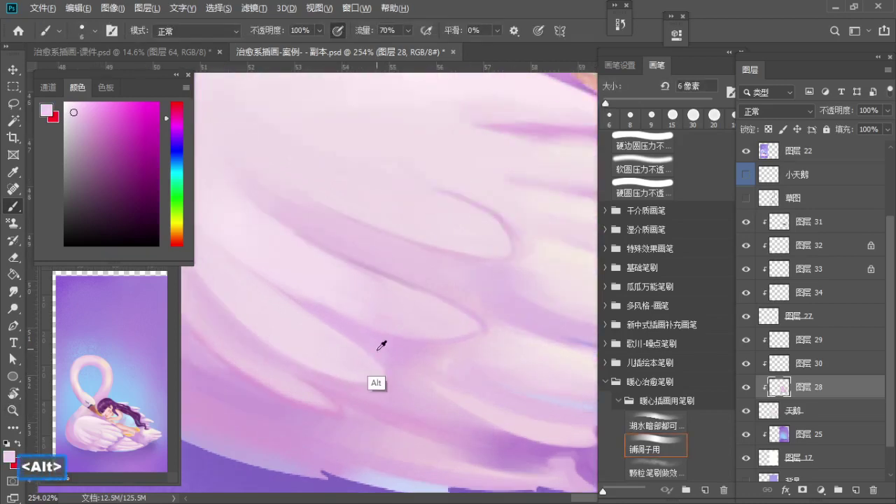
alt+click(382, 348)
drag(384, 360, 355, 393)
alt+click(269, 308)
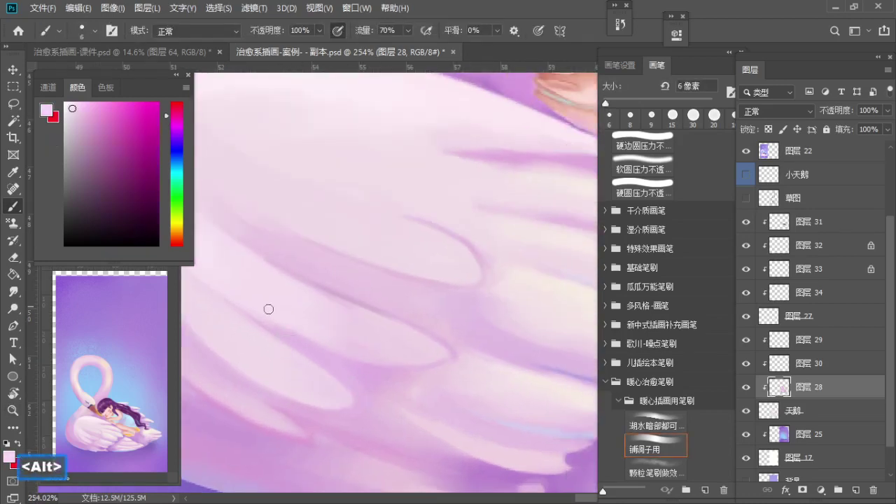
mouse_move(252, 306)
mouse_down()
mouse_move(335, 349)
mouse_move(325, 371)
mouse_up()
Step: Shade the lower edge of the middle feather with sampled lilac and pale pink at 5 px
alt+click(322, 426)
key(a)
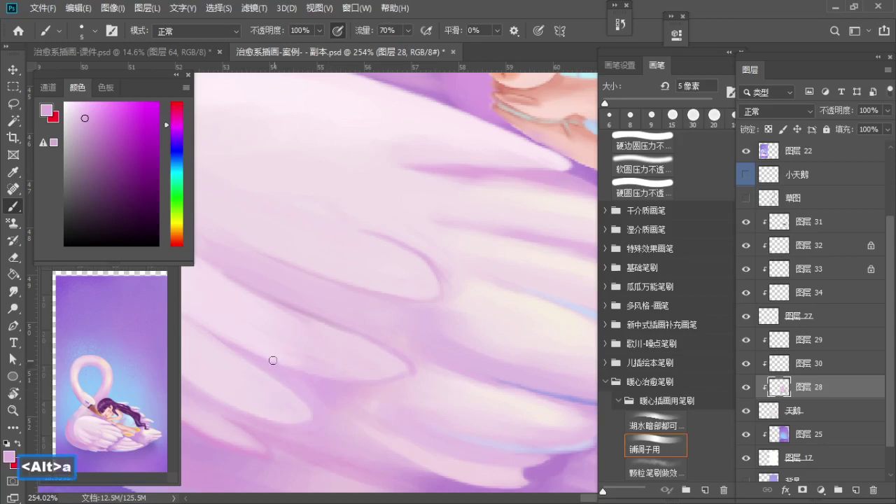
alt+click(315, 315)
key(ctrl+z)
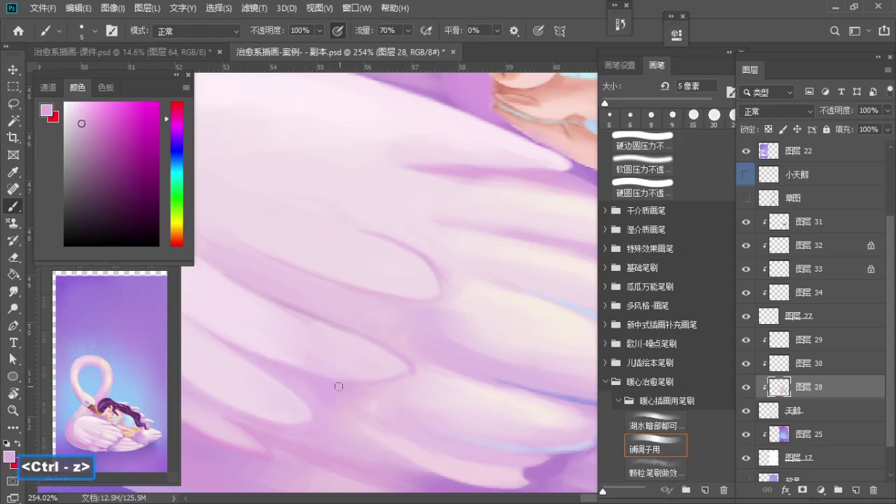
alt+click(263, 343)
mouse_move(374, 364)
mouse_down()
mouse_move(316, 360)
mouse_move(330, 370)
mouse_up()
Step: Refine the outline around the middle feather's rounded tip with a greyer pink and sampled lilac at 5 to 4 px
key(z)
key(b)
alt+click(228, 325)
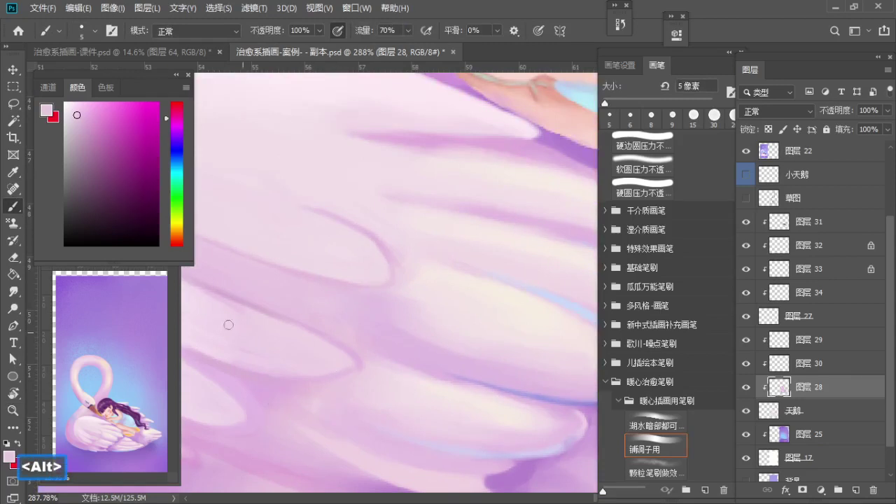
click(79, 121)
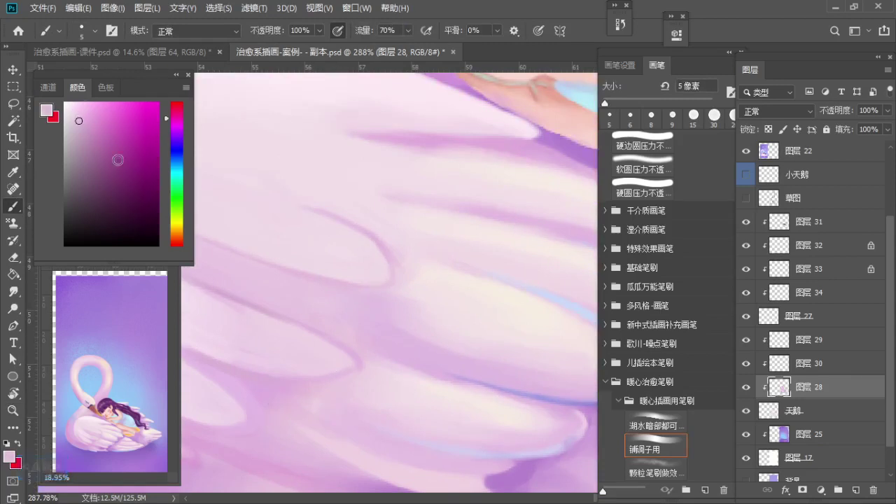
key(ctrl+z)
alt+click(333, 378)
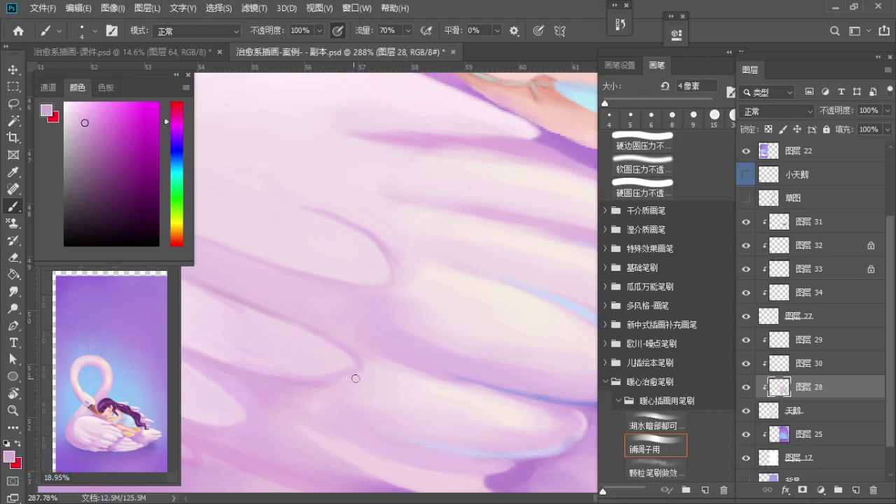
key(ctrl+z)
Step: Smooth the inside and lower edge of the middle feather's tip with sampled pale pink at 5 px
alt+click(297, 370)
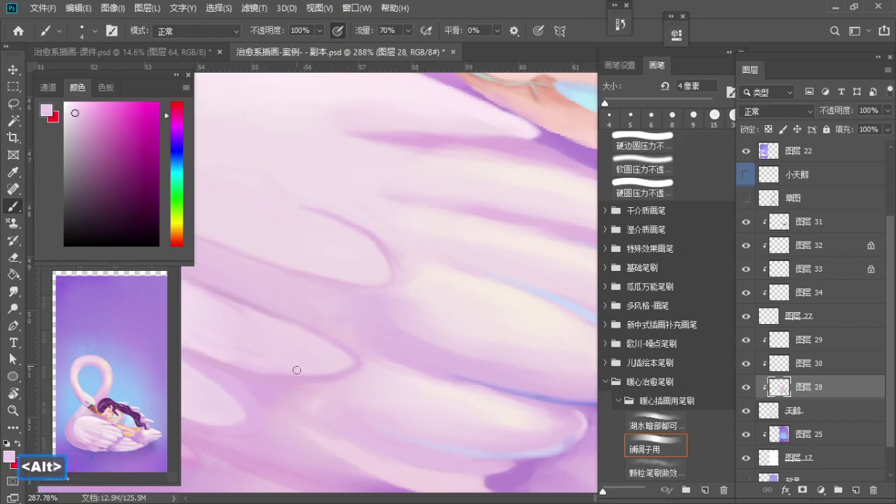
drag(320, 350, 322, 390)
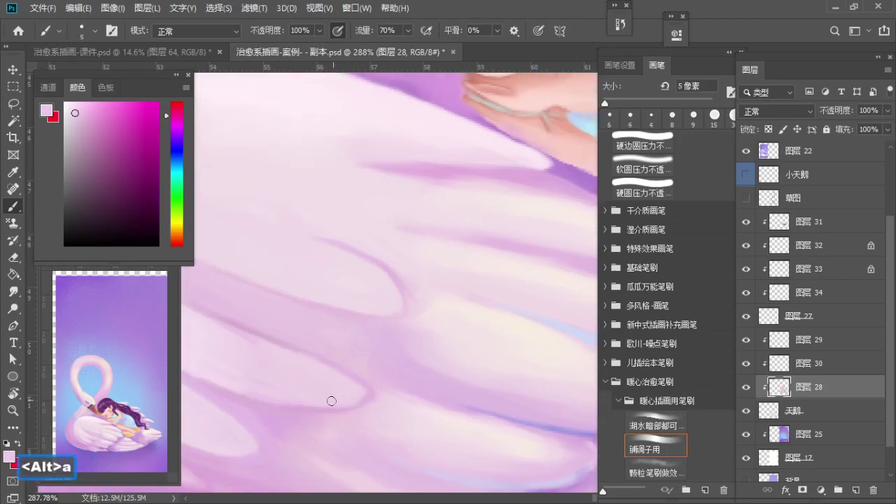
alt+click(355, 392)
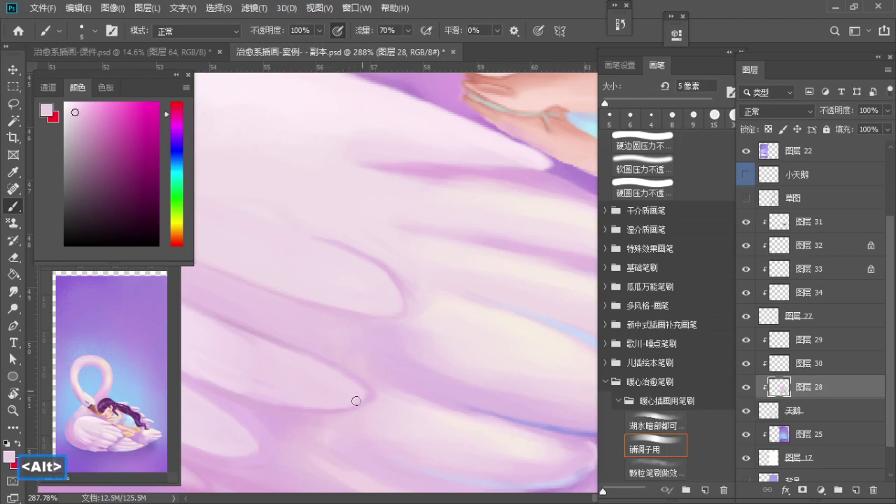
alt+click(333, 384)
key(bracketleft)
Step: Redefine the curved tip of the rounded feather above with sampled off-white pink and mauve at 4 px
drag(380, 294, 356, 341)
alt+click(298, 347)
key(bracketleft)
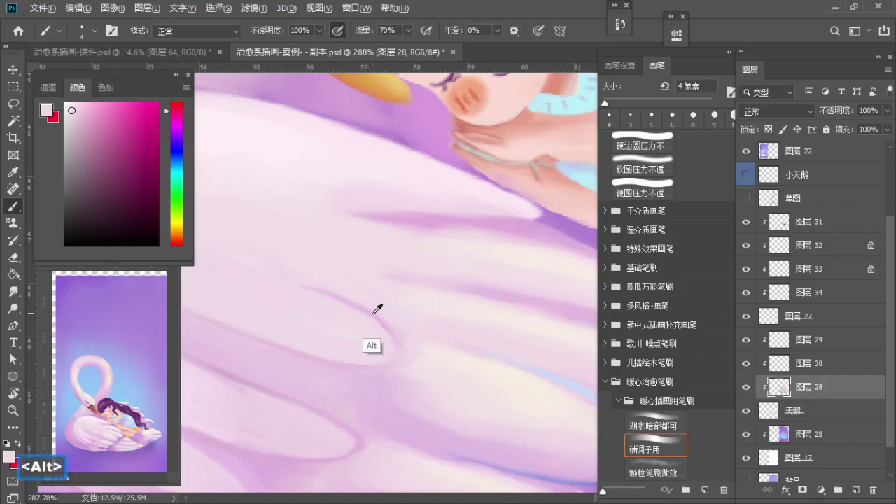
alt+click(374, 313)
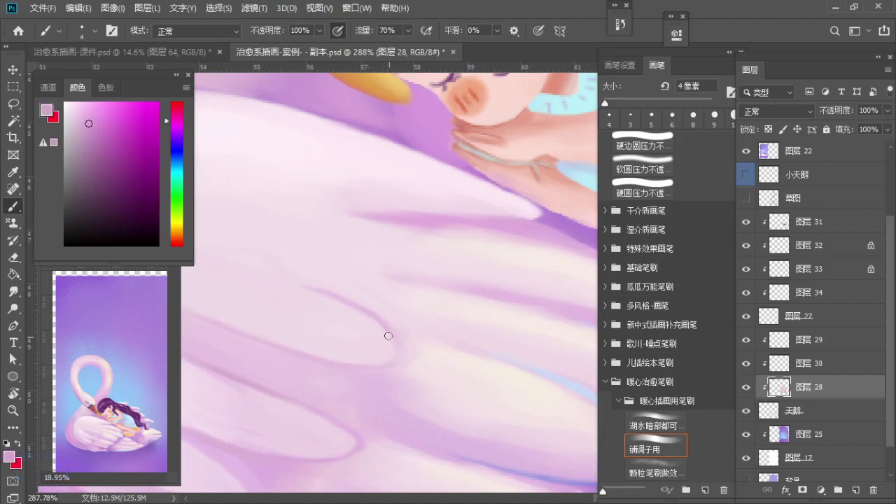
key(ctrl+z)
drag(388, 329, 396, 350)
mouse_move(319, 357)
mouse_down()
mouse_move(378, 366)
mouse_move(366, 365)
mouse_move(355, 344)
mouse_move(326, 342)
mouse_up()
alt+click(392, 356)
alt+click(388, 372)
Step: Smooth the wing's broad upper-left surface with sampled off-white pink, enlarging the brush from 8 px
key(z)
key(space)
mouse_move(368, 340)
mouse_down()
mouse_move(336, 336)
mouse_move(353, 311)
mouse_move(350, 335)
mouse_up()
key(z)
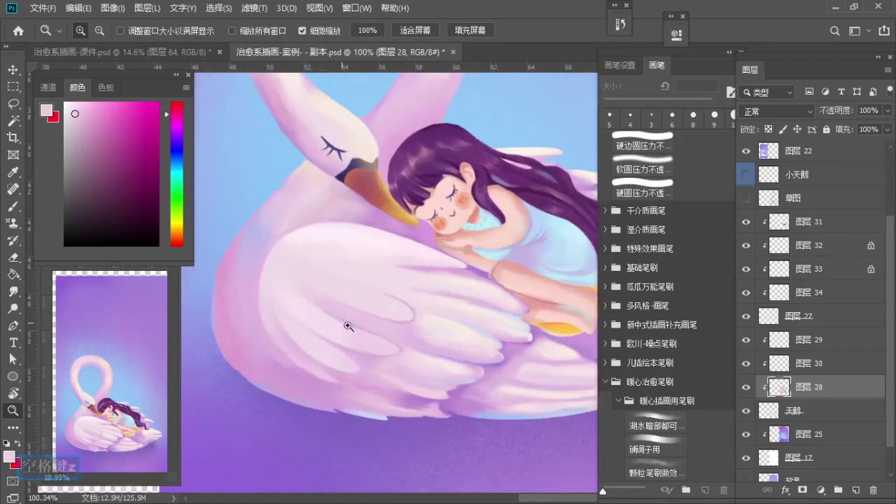
key(b)
alt+click(293, 279)
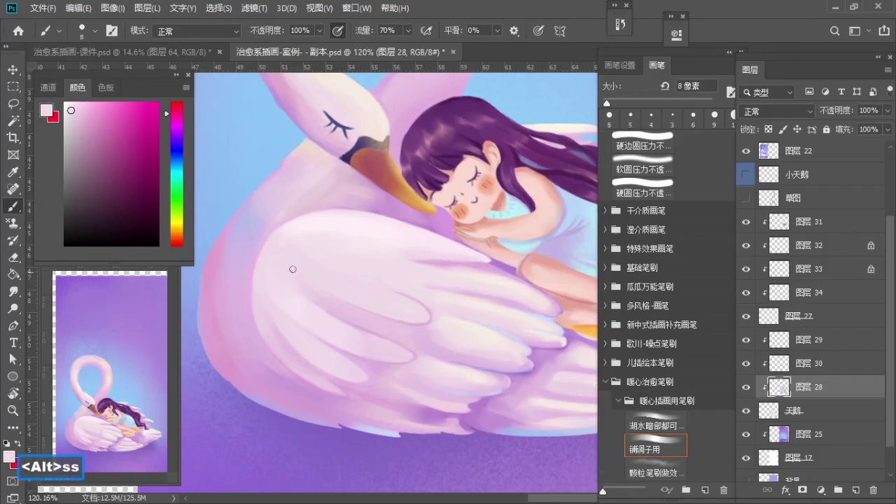
key(s)
mouse_move(297, 270)
mouse_down()
mouse_move(328, 304)
mouse_move(306, 292)
mouse_move(316, 293)
mouse_up()
Step: Refine the wing's upper-left contour against the swan's body with sampled lilac, reducing the brush from 8 to 6 px
key(z)
key(b)
alt+click(279, 308)
key(a)
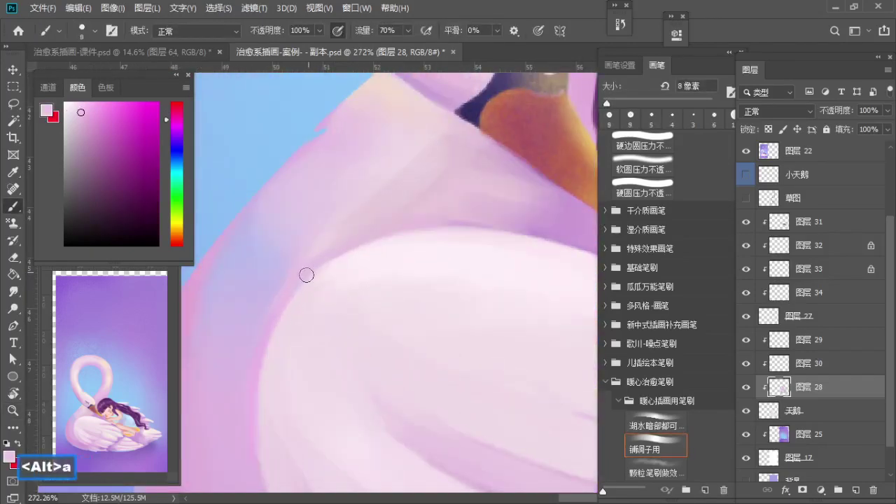
key(z)
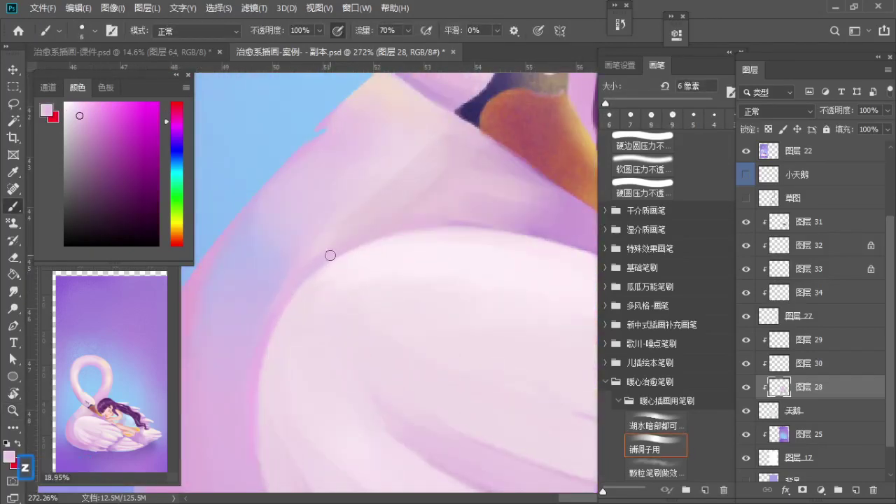
mouse_move(328, 254)
mouse_down()
mouse_move(276, 232)
mouse_move(305, 317)
mouse_move(281, 270)
mouse_up()
Step: Refine the edge of the wing's outermost left feather with sampled pale pink and mauve at 7 to 6 px
alt+click(276, 275)
key(s)
key(space)
key(alt)
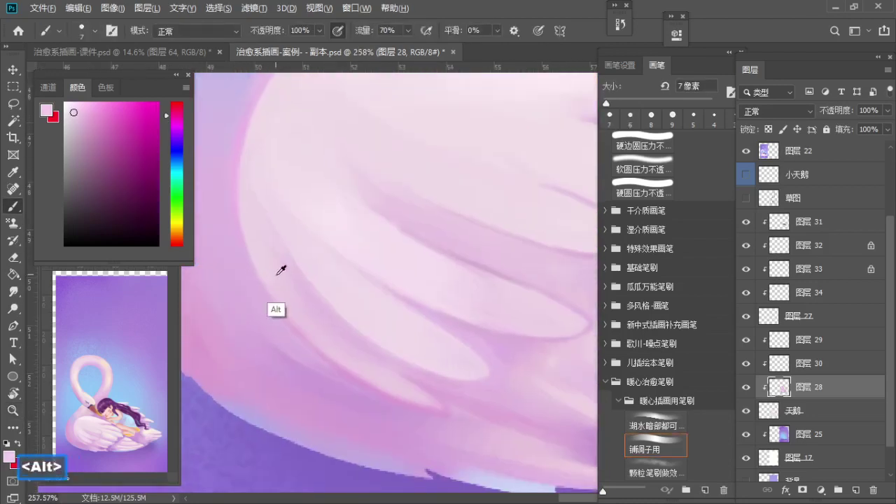
key(ctrl+z)
key(alt)
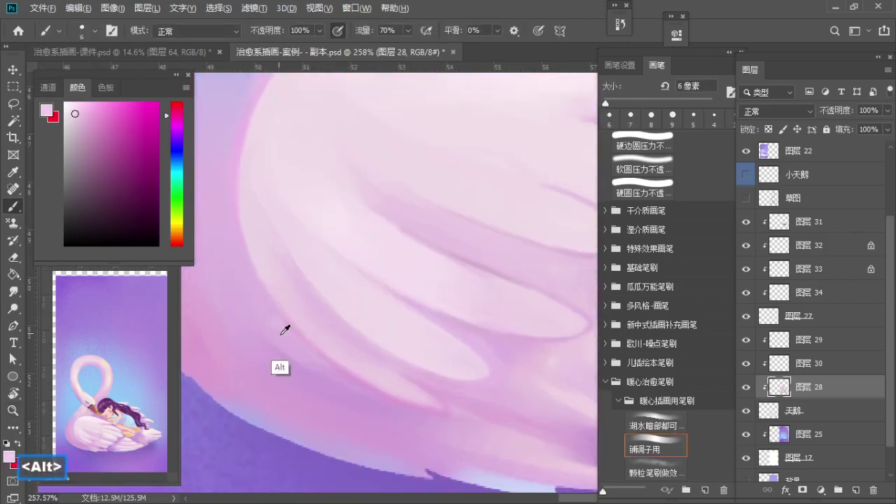
alt+click(348, 366)
key(z)
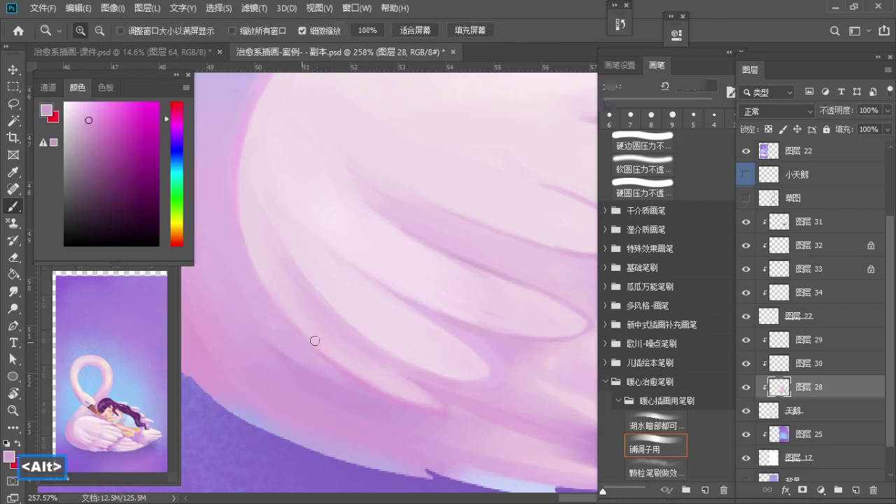
Step: Refine the outer edge of the wing's outermost left feather with sampled mauve and pale pink at 4 px
drag(296, 324, 299, 326)
key(b)
key(a)
drag(273, 294, 311, 343)
key(ctrl+z)
key(bracketleft)
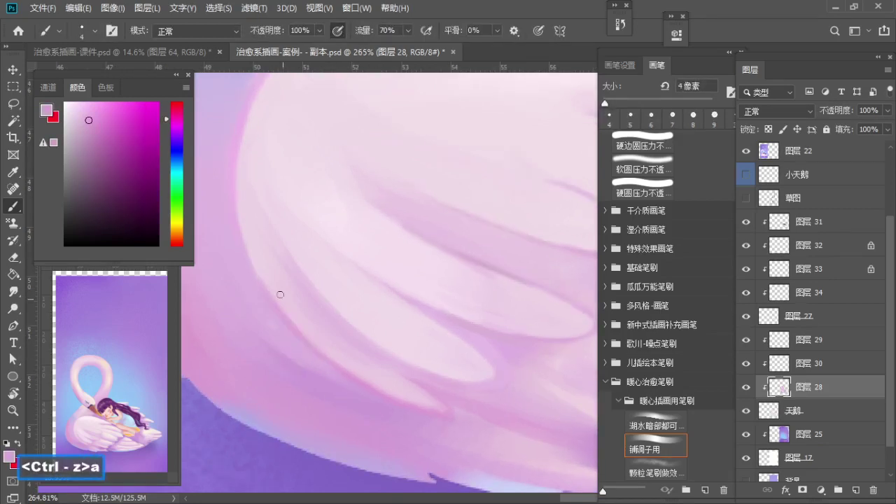
alt+click(294, 305)
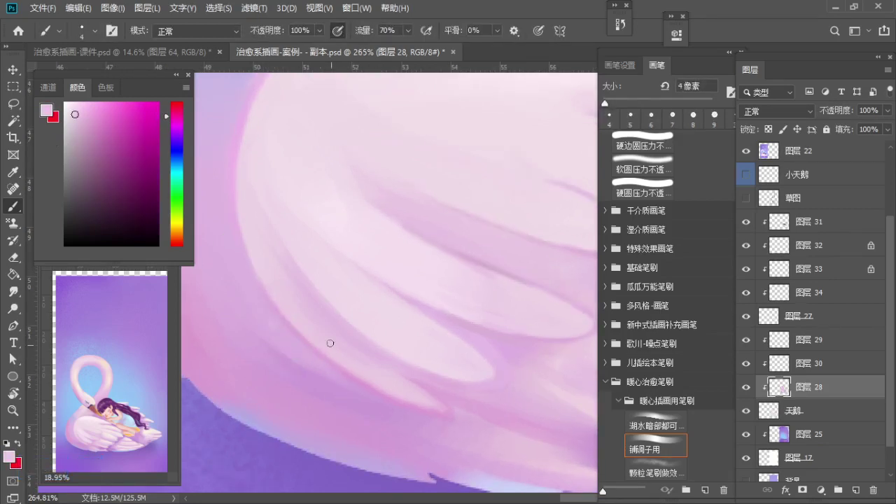
Step: Clean up the lower tip of the outermost left feather with tones sampled around it
key(z)
key(space)
mouse_move(330, 343)
mouse_down()
mouse_move(308, 345)
mouse_move(294, 364)
mouse_up()
key(z)
key(b)
mouse_move(352, 385)
mouse_down()
mouse_move(378, 386)
mouse_move(324, 394)
mouse_move(310, 386)
mouse_move(364, 372)
mouse_move(310, 370)
mouse_move(324, 320)
mouse_move(310, 357)
mouse_move(330, 372)
mouse_move(296, 310)
mouse_move(358, 334)
mouse_move(338, 379)
mouse_move(313, 359)
mouse_move(350, 329)
mouse_move(406, 362)
mouse_move(383, 359)
mouse_up()
alt+click(366, 408)
alt+click(373, 422)
key(a)
Step: Blend the shadow where the wing feathers overlap the swan's lower rear feathers with sampled lilac, enlarging the brush from 10 to 15 px
key(z)
key(space)
key(z)
key(b)
alt+click(329, 361)
key(bracketright)
key(bracketright)
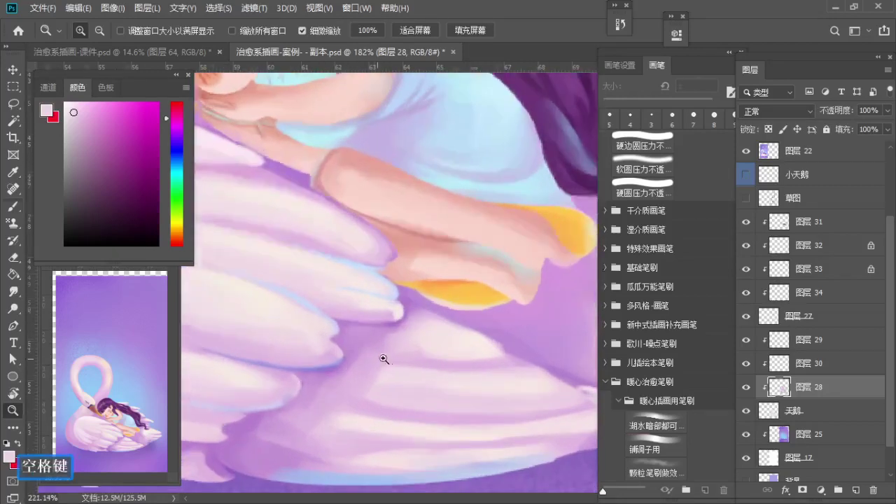
key(b)
alt+click(370, 360)
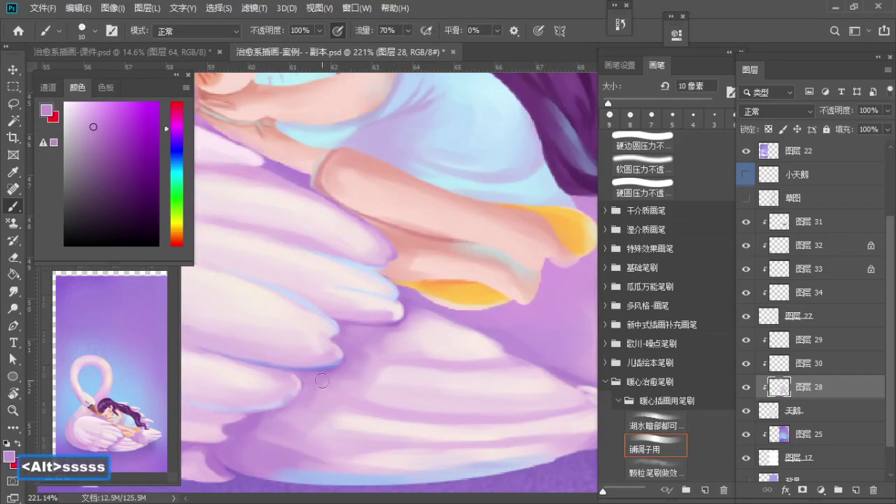
alt+click(335, 397)
key(s)
alt+click(353, 341)
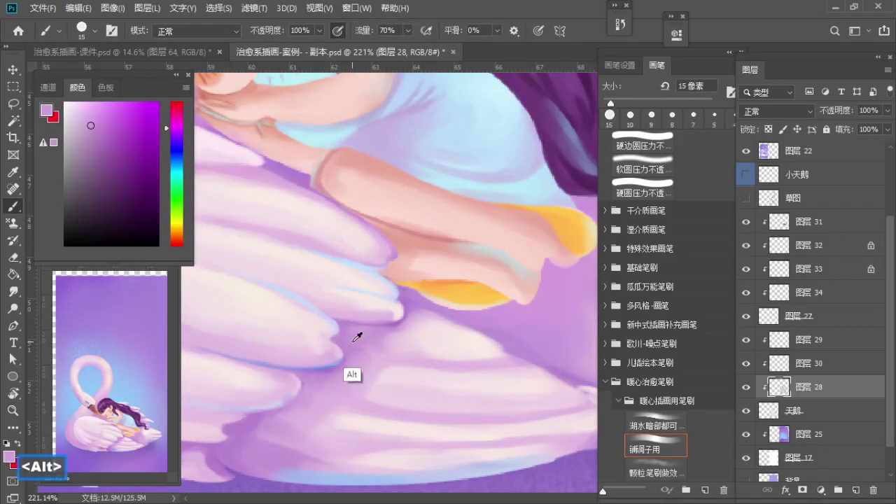
Step: Smooth the base and surface of the broad lower rear feathers with sampled pinkish lilac and pale pink at 15 px
drag(363, 368, 333, 340)
alt+click(332, 339)
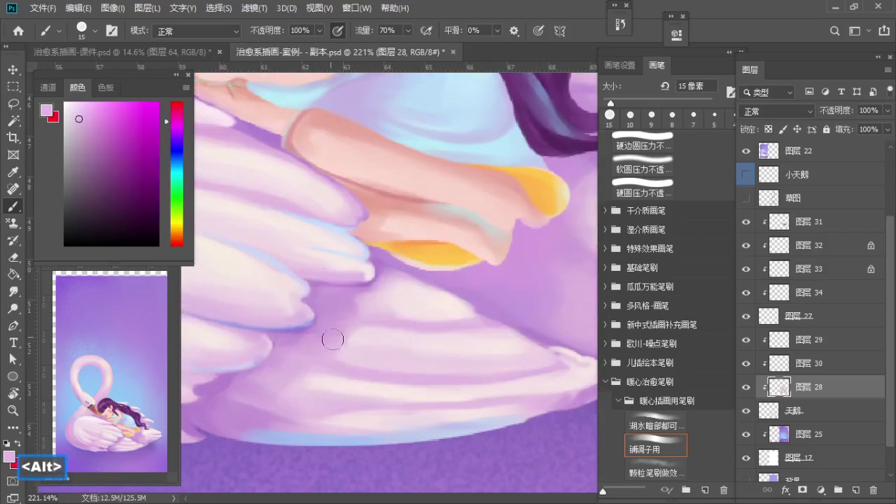
key(bracketleft)
key(bracketleft)
key(bracketleft)
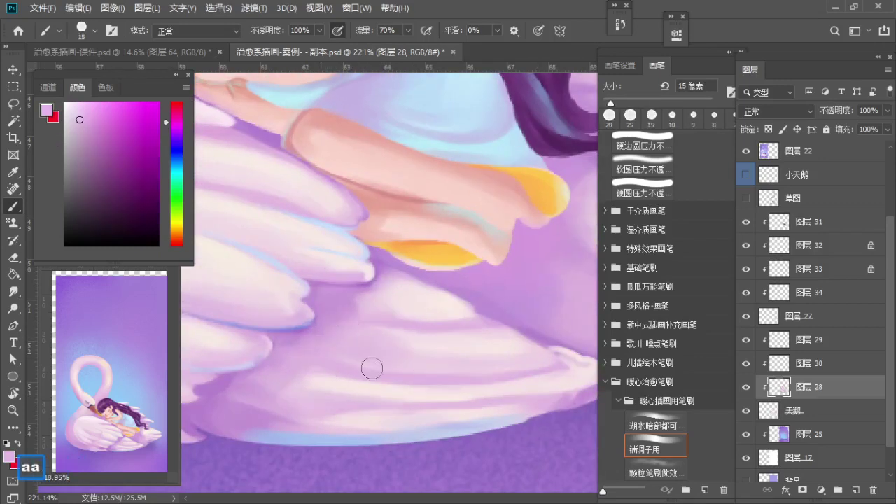
alt+click(412, 347)
drag(441, 351, 396, 376)
alt+click(380, 373)
key(s)
key(s)
alt+click(363, 322)
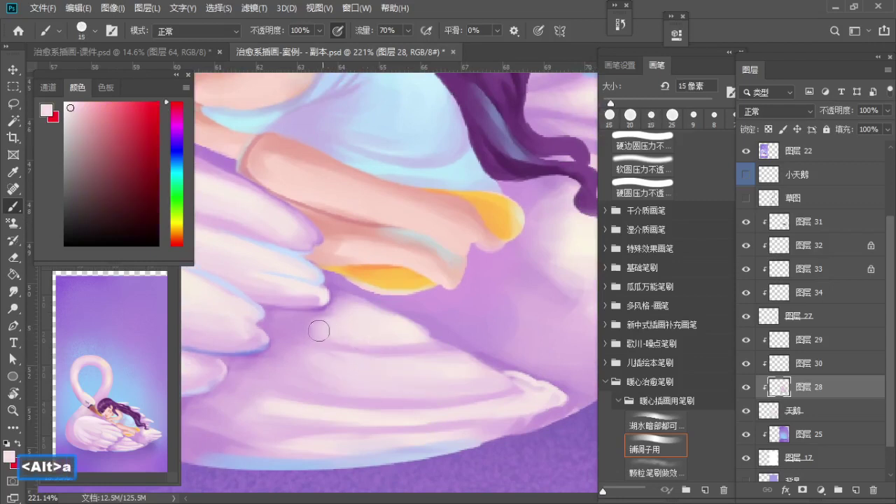
Step: Soften the shaded base of the feather below the yellow hem with sampled lilac, reducing the brush from 20 to 8 px
alt+click(295, 317)
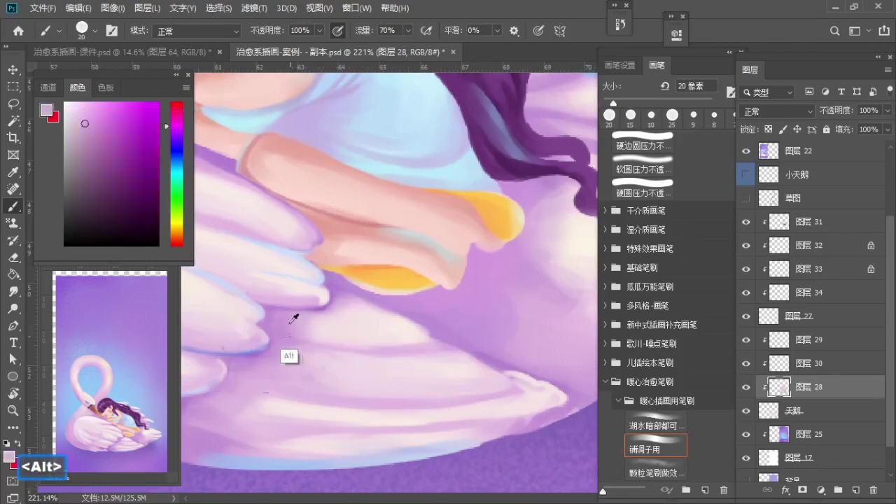
key(bracketleft)
key(a)
key(a)
key(a)
drag(296, 336, 415, 356)
key(ctrl+z)
alt+click(289, 338)
key(ctrl+z)
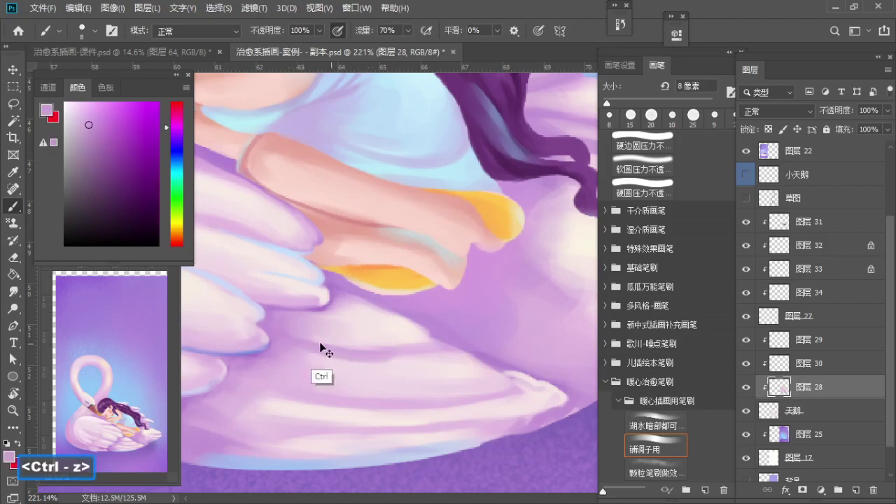
drag(403, 345, 360, 368)
alt+click(337, 357)
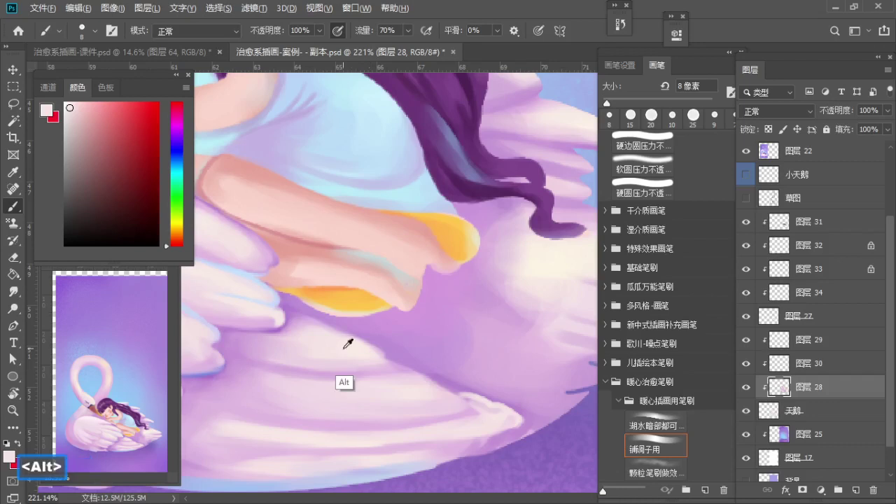
Step: Define the upper contour of the feather below the yellow hem with sampled purple, reducing the brush from 6 to 5 px
alt+click(370, 336)
key(a)
drag(310, 318, 365, 343)
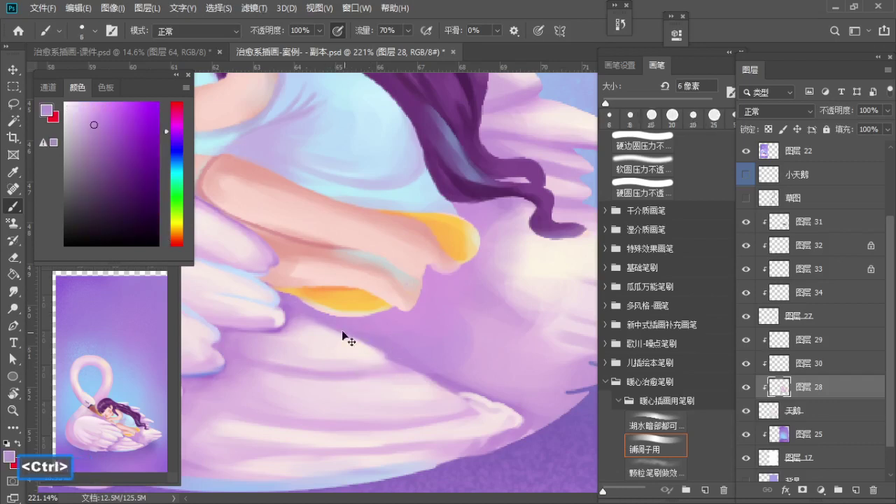
key(ctrl+z)
alt+click(294, 311)
key(a)
drag(302, 317, 346, 334)
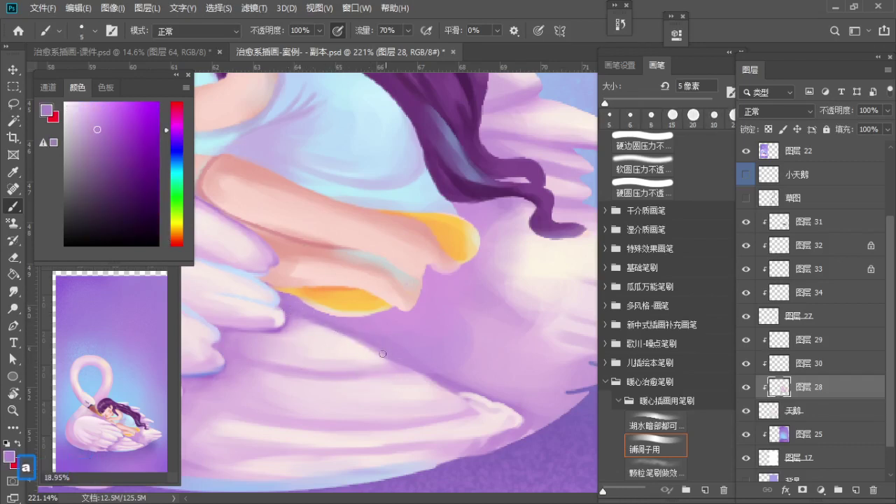
Step: Shift the purple brush color's hue toward magenta and rework the feather's upper contour at 4 px
key(ctrl+z)
key(space)
drag(382, 359, 326, 355)
key(z)
drag(325, 355, 339, 354)
key(b)
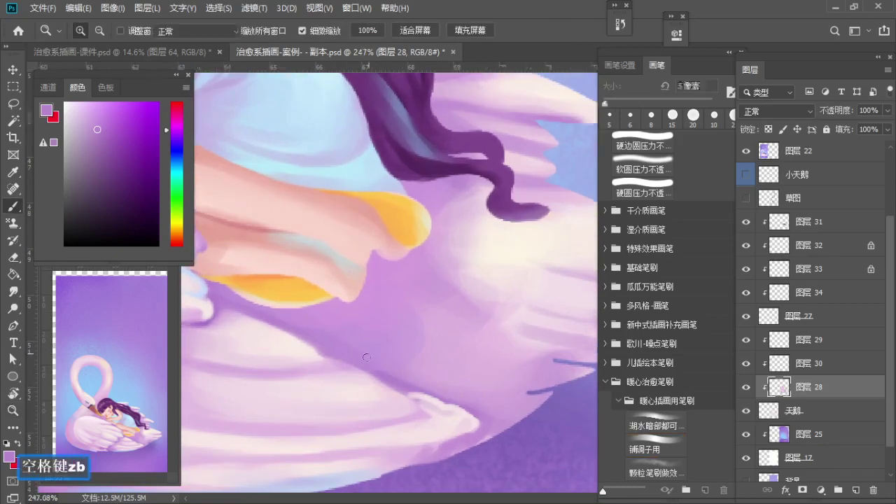
key(a)
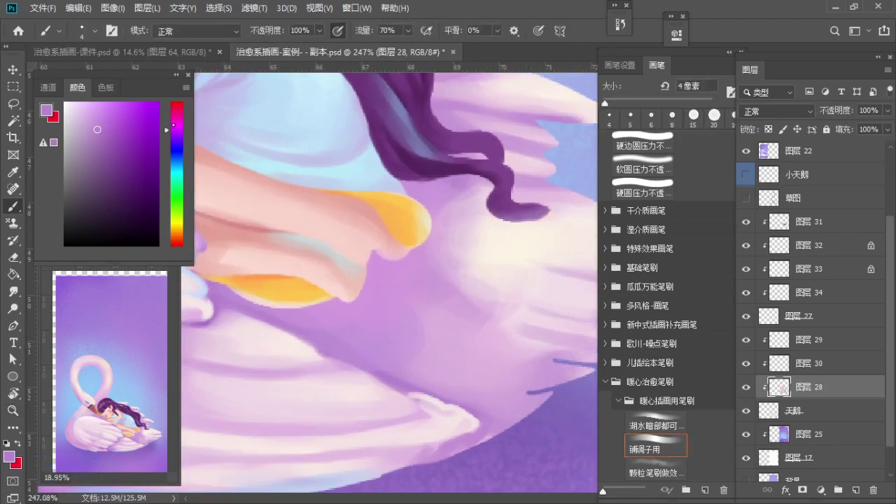
drag(181, 131, 180, 122)
key(ctrl+z)
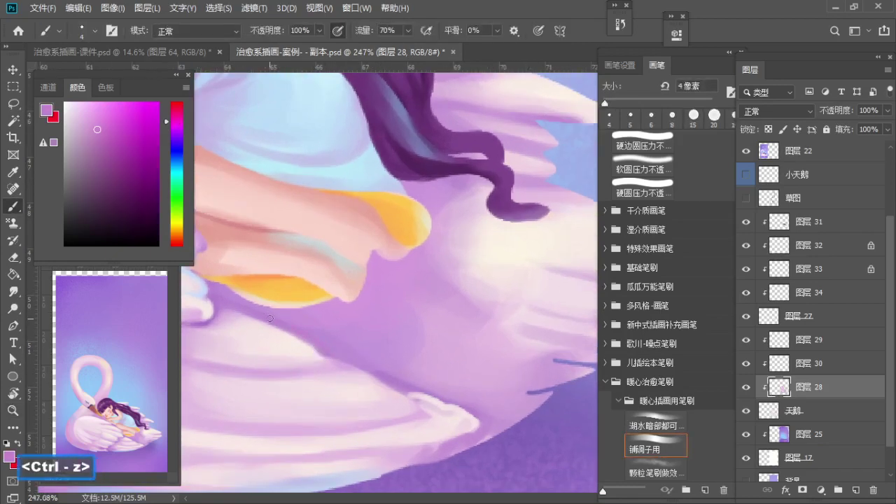
key(space)
mouse_move(368, 372)
mouse_down()
mouse_move(344, 351)
mouse_move(368, 350)
mouse_move(335, 357)
mouse_move(368, 359)
mouse_up()
key(ctrl+z)
Step: Undo the last contour stroke and smooth the feather's upper edge with sampled pale pink at 8 px
key(z)
key(space)
drag(368, 360, 406, 370)
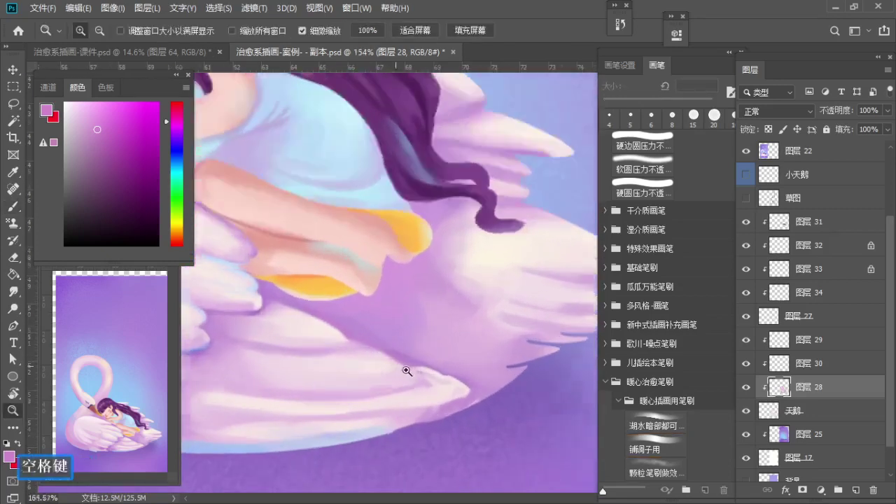
key(b)
key(ctrl+z)
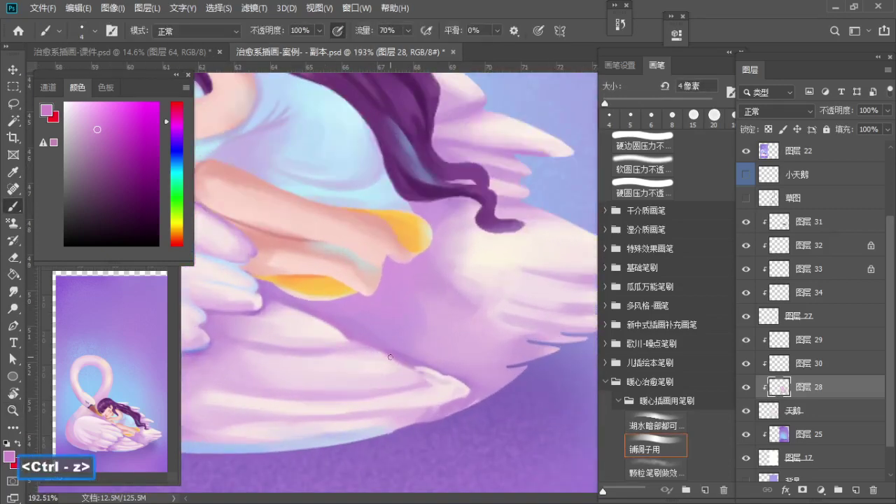
alt+click(403, 371)
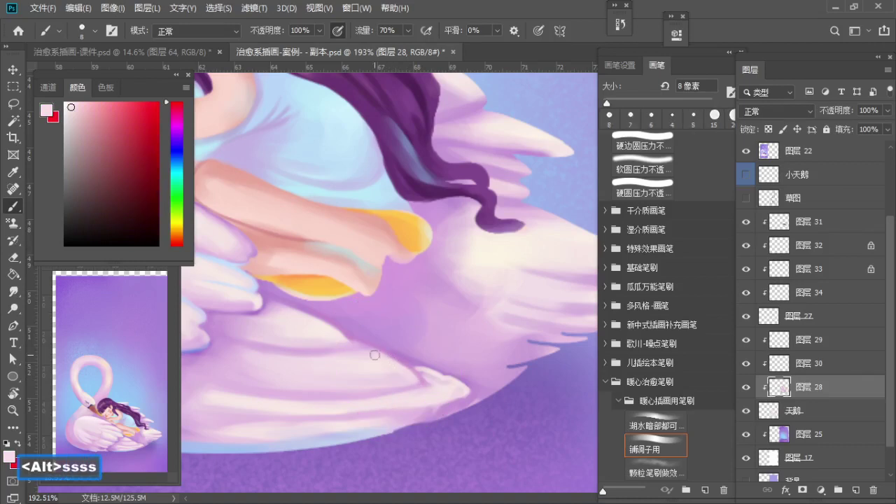
Step: Shape the small pointed feather tip at the end of the lower wing with sampled pale pink at 8 px
key(space)
mouse_move(432, 375)
mouse_down()
mouse_move(402, 362)
mouse_move(410, 354)
mouse_move(421, 378)
mouse_up()
key(z)
key(b)
alt+click(404, 361)
key(a)
key(a)
key(s)
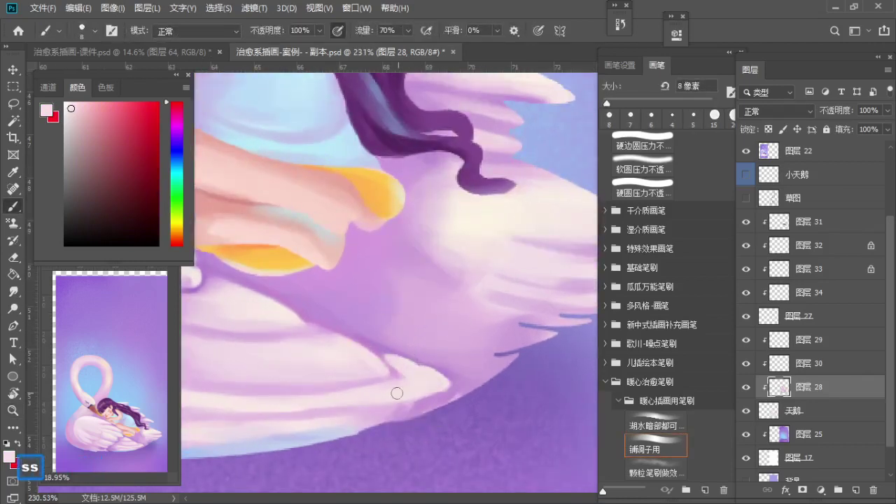
Step: Define the dark contour beside the small feather tip with sampled mauve and pinkish lilac, reducing the brush from 7 to 5 px
alt+click(380, 354)
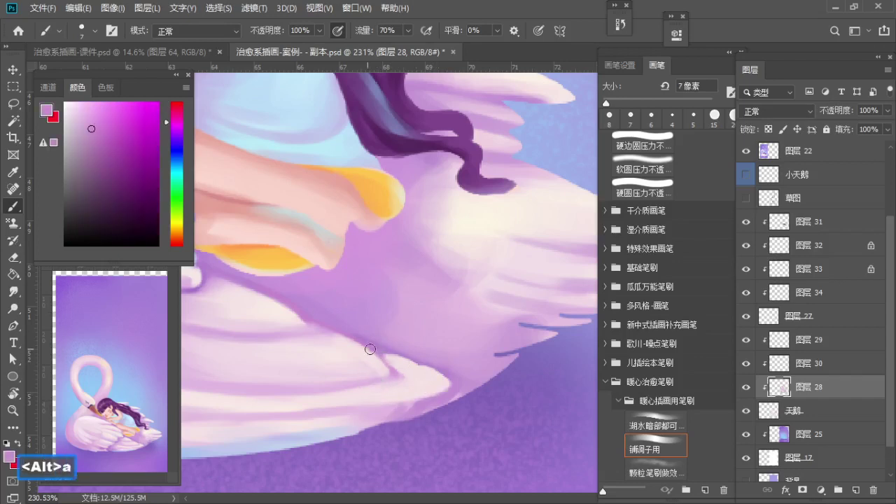
key(ctrl+z)
alt+click(368, 348)
key(a)
key(a)
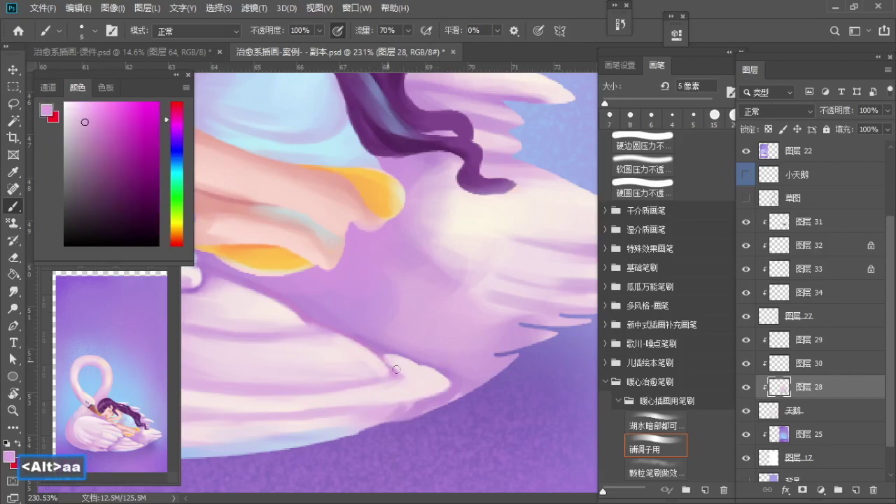
key(ctrl+z)
Step: Refine the crease and outline around the small feather tip with sampled purple at 6 px
mouse_move(387, 358)
mouse_down()
mouse_move(398, 370)
mouse_move(402, 352)
mouse_move(448, 337)
mouse_up()
alt+click(393, 369)
alt+click(388, 359)
key(z)
key(b)
key(s)
key(s)
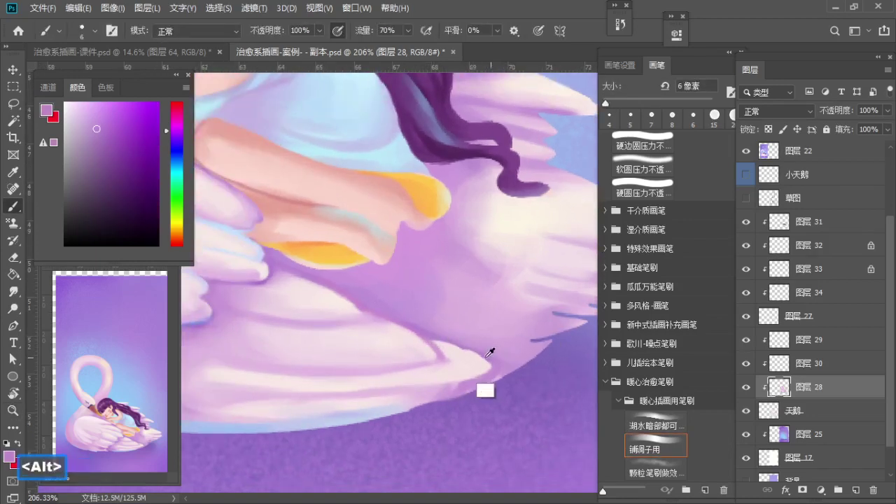
key(ctrl+z)
key(z)
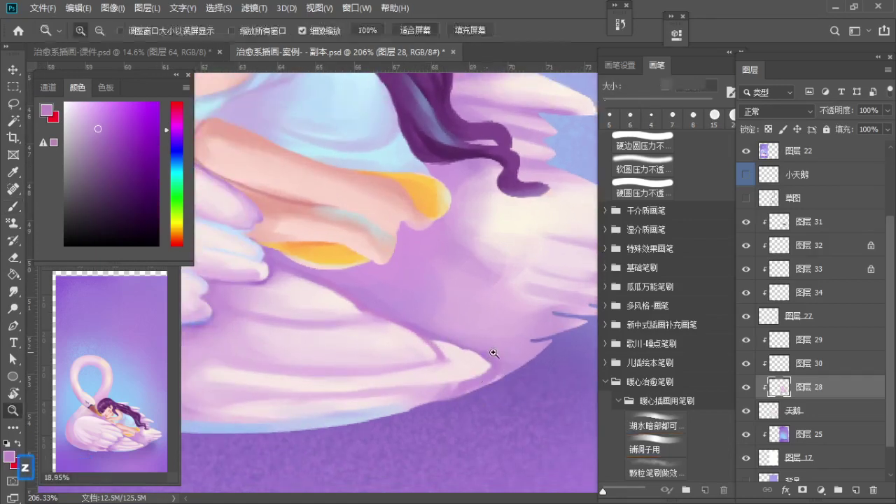
Step: Blend the base of the lowest feathers beneath the wing with sampled pale lilac at 15 px and deeper lilac at 9 px
mouse_move(490, 355)
mouse_down()
mouse_move(452, 368)
mouse_move(476, 369)
mouse_up()
key(b)
alt+click(279, 358)
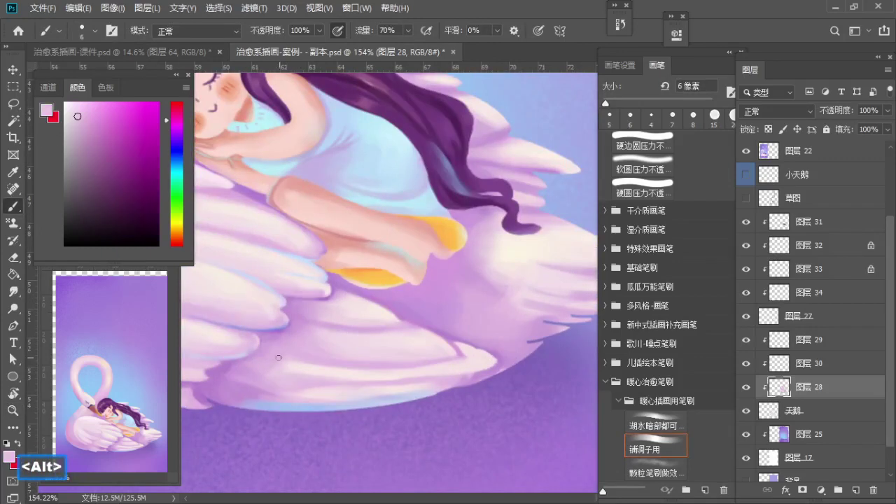
key(alt)
key(bracketright)
key(bracketright)
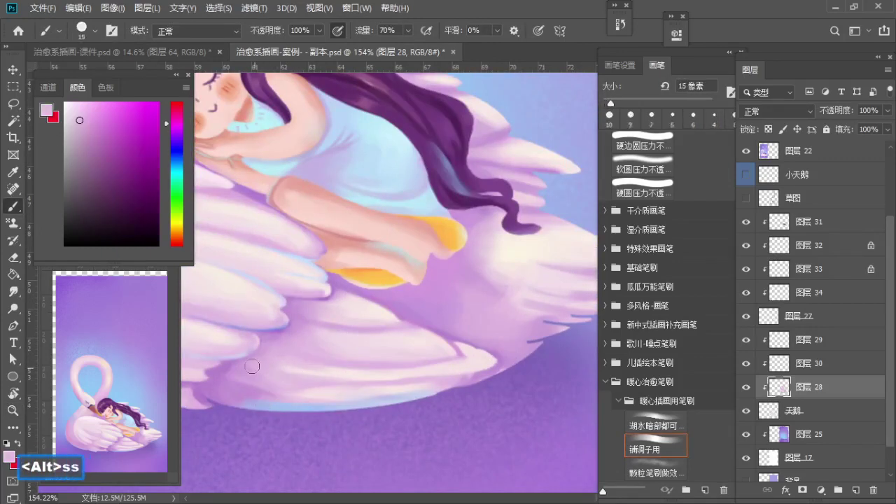
alt+click(246, 375)
key(bracketleft)
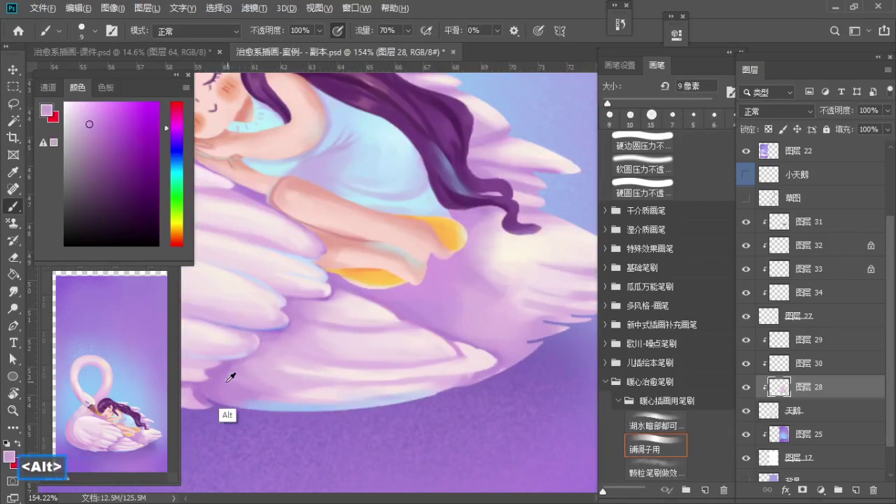
key(bracketleft)
Step: Smooth the lowest feather along the swan's bottom edge with sampled pale lilac pink, starting at 9 px
alt+click(289, 382)
key(bracketleft)
key(bracketleft)
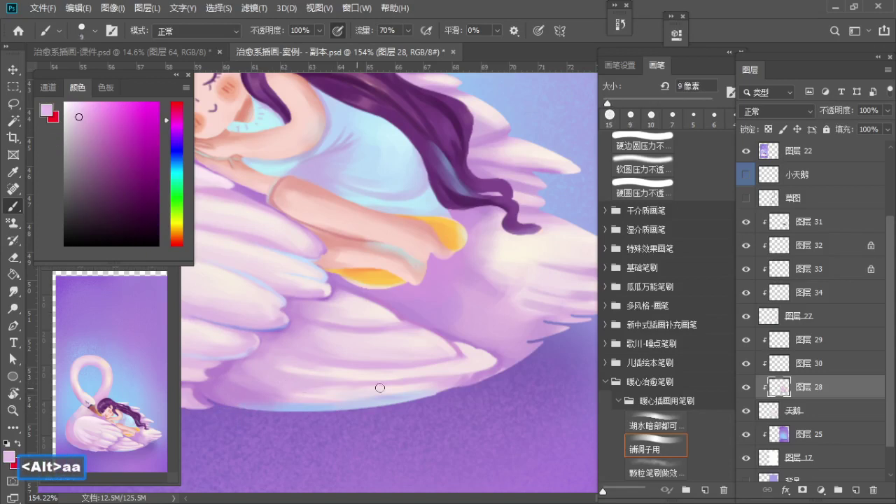
mouse_move(356, 383)
mouse_down()
mouse_move(325, 403)
mouse_move(388, 397)
mouse_up()
alt+click(272, 398)
key(s)
key(s)
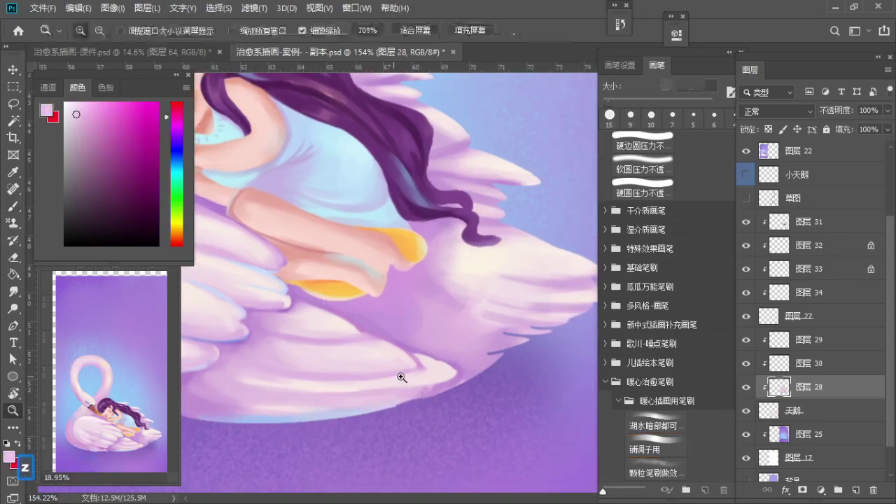
Step: Soften the light band along the lower rear feather with sampled off-white pink and pale lilac at 10 px
scroll(358, 370, up, 1)
key(bracketleft)
key(bracketleft)
alt+click(401, 373)
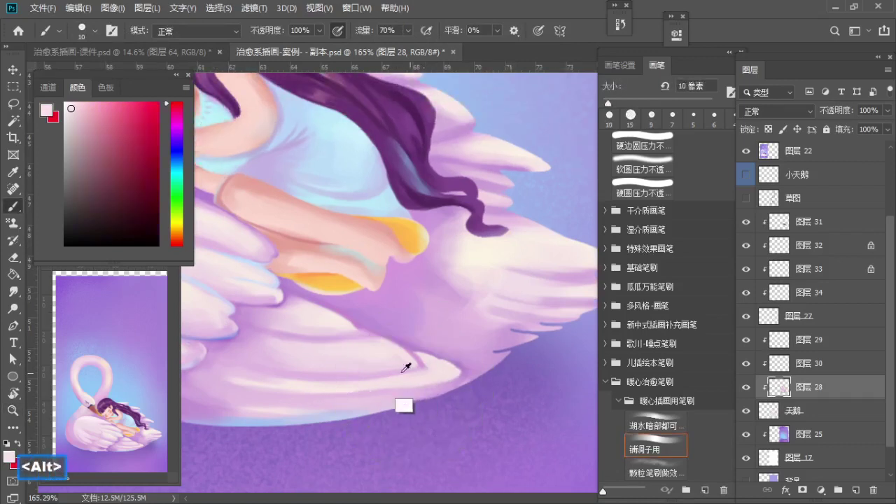
alt+click(360, 380)
alt+click(354, 389)
drag(360, 391, 395, 389)
alt+click(269, 385)
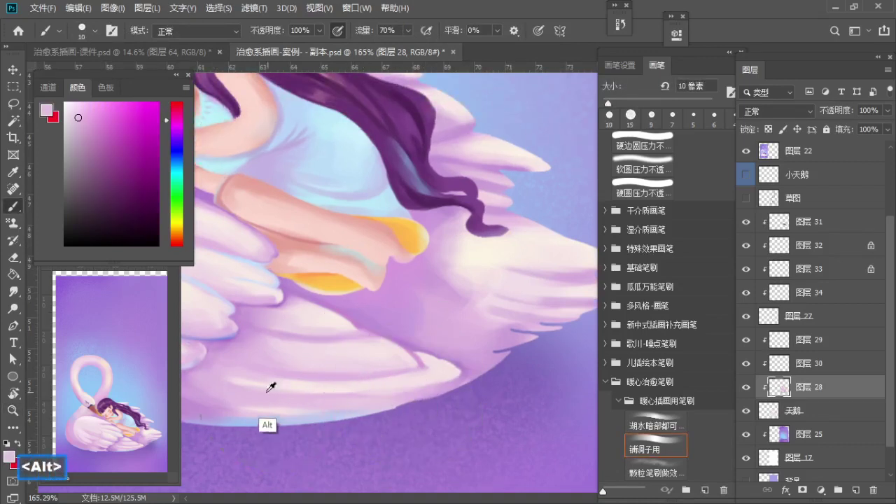
Step: Broaden the highlight toward the rear feather's tip with sampled pale pink at 20 px
key(bracketright)
key(bracketright)
alt+click(433, 378)
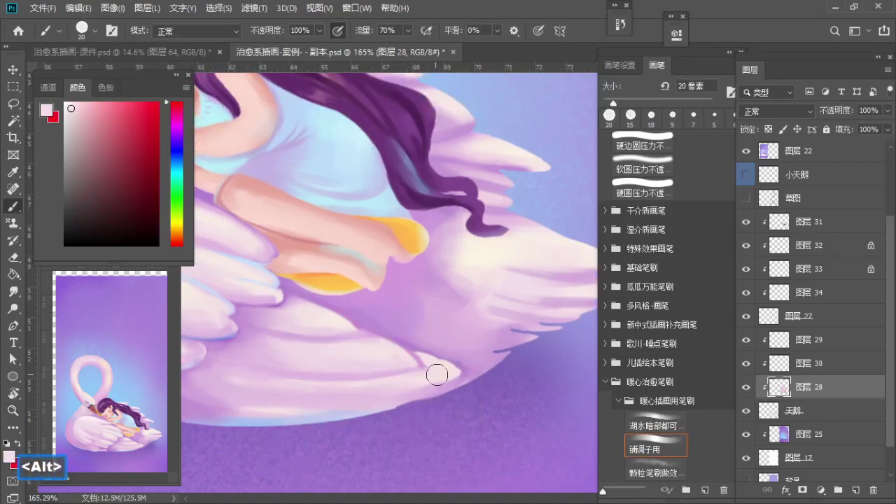
key(a)
Step: Refine the crease and lower edge near the rear feather's tip with sampled mauve at 8 to 6 px and light pink at 7 px
alt+click(422, 371)
alt+click(421, 365)
key(a)
key(bracketleft)
key(bracketleft)
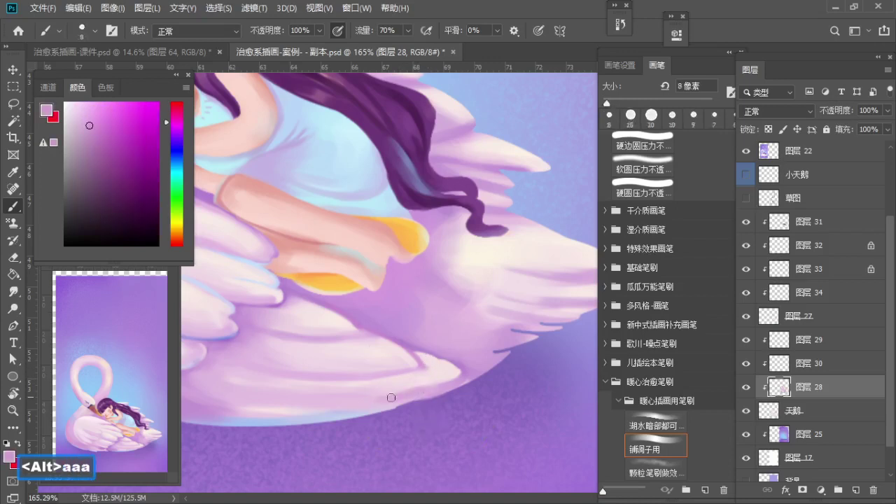
key(bracketleft)
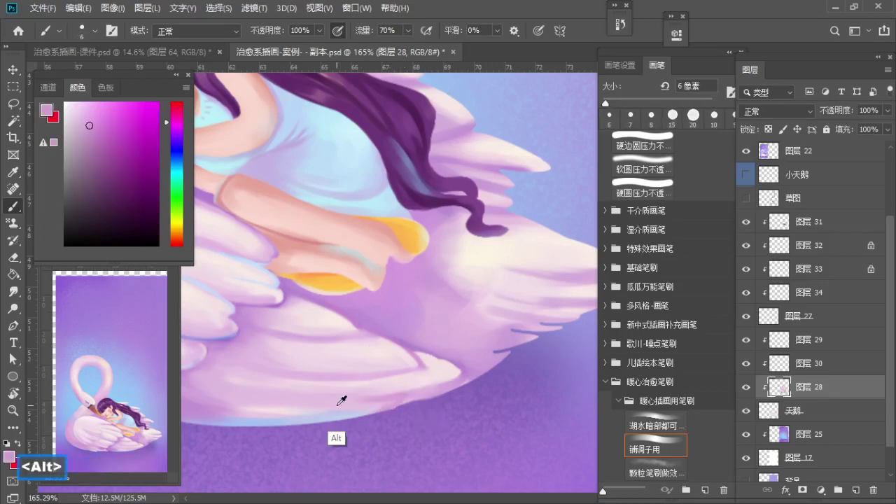
alt+click(408, 411)
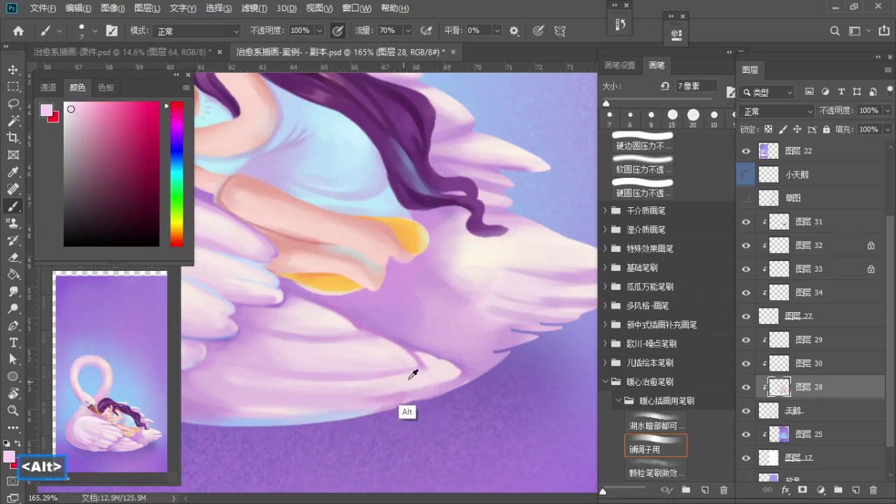
Step: Smooth the light band along the swan's lower rear feather with sampled pale pink at 7 to 8 px
alt+click(341, 406)
alt+click(332, 386)
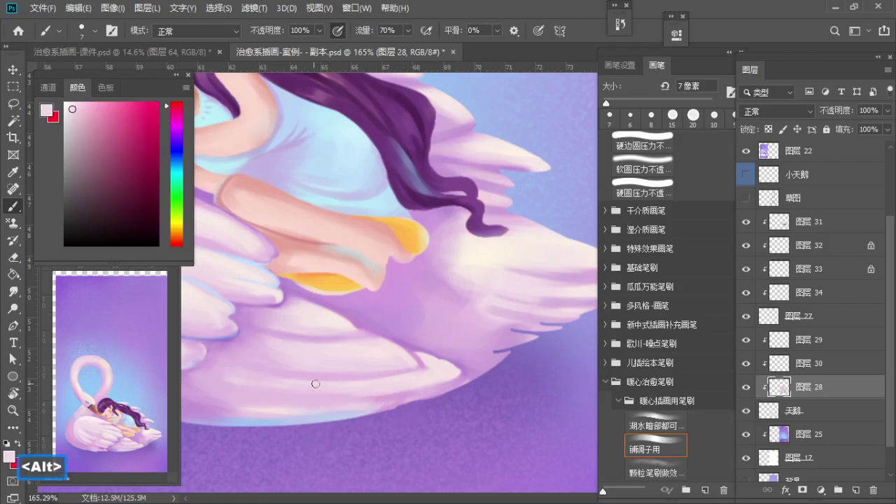
alt+click(286, 386)
key(s)
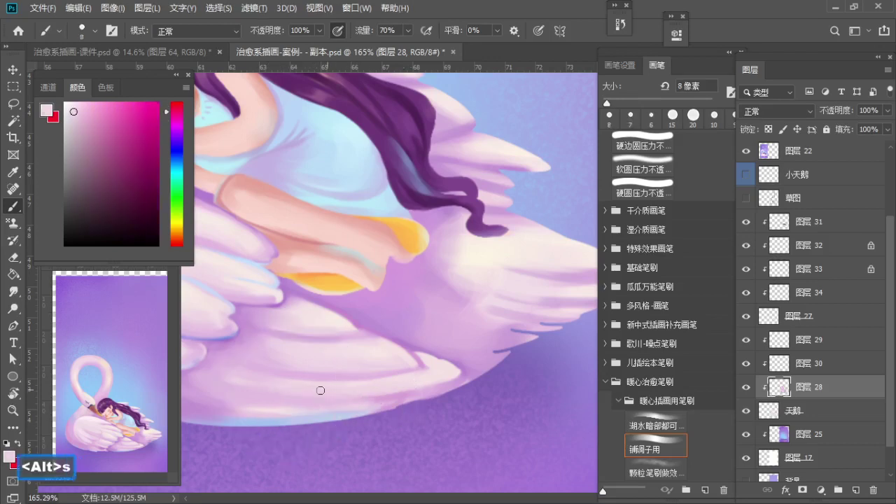
key(space)
drag(373, 385, 320, 408)
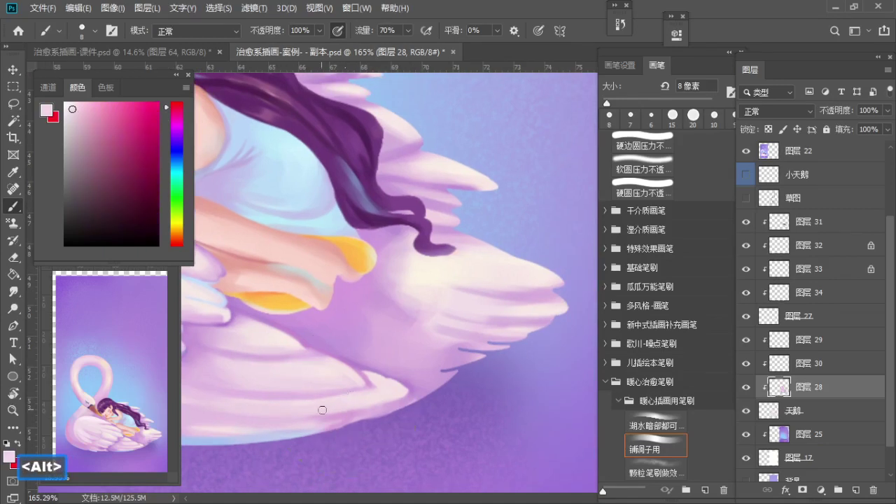
Step: Refine the crease beside the lower rear feather's tip with sampled mauve at 5 px, undoing the last stroke
key(z)
drag(363, 372, 373, 374)
key(b)
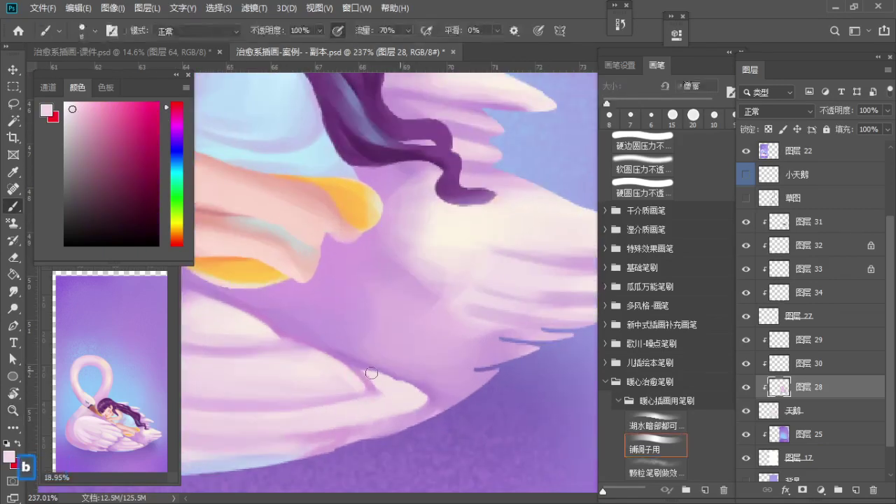
alt+click(369, 378)
key(a)
key(a)
key(a)
key(ctrl+z)
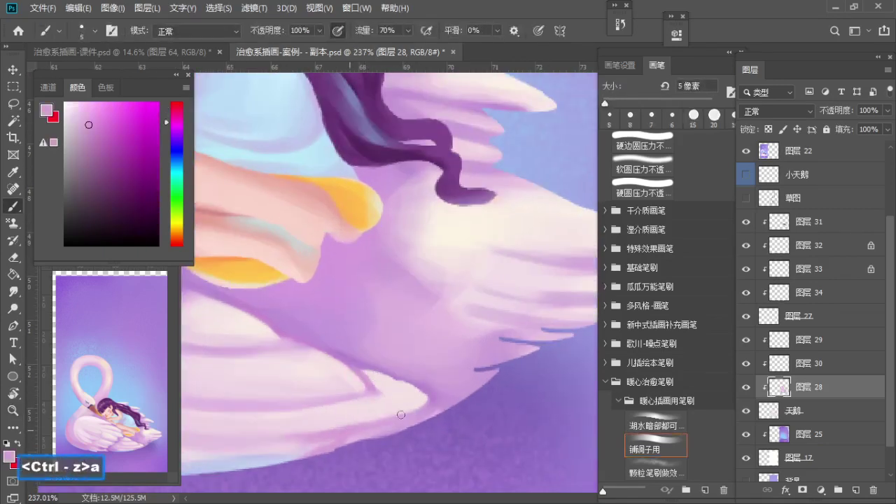
Step: Clean up the lower rear feather's rounded tip with sampled pale pink at 5 to 6 px
alt+click(431, 399)
alt+click(403, 406)
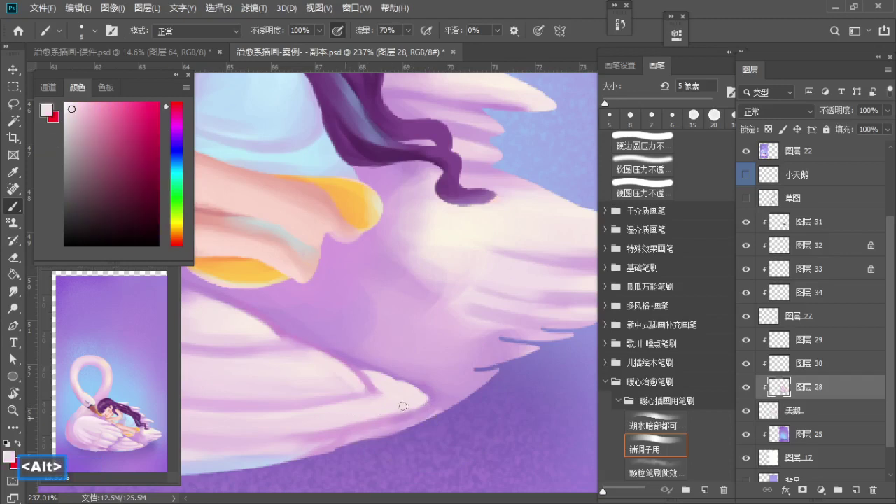
key(ctrl+z)
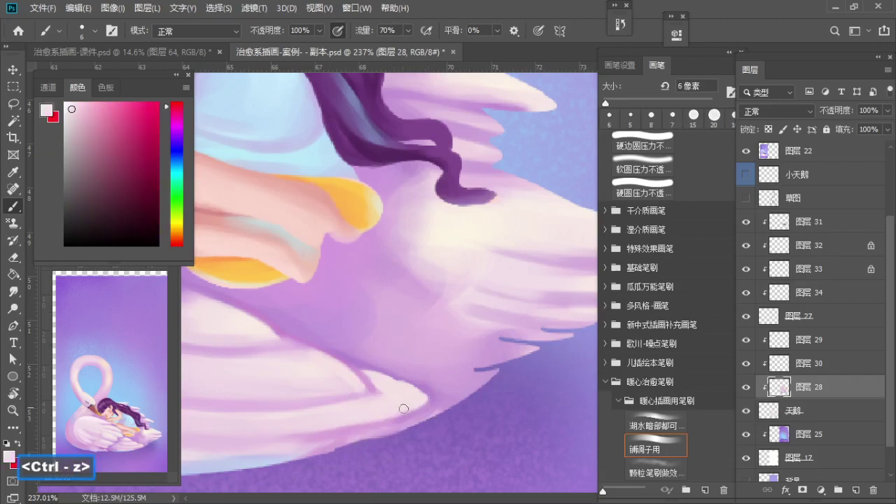
alt+click(418, 403)
key(space)
drag(421, 405, 390, 411)
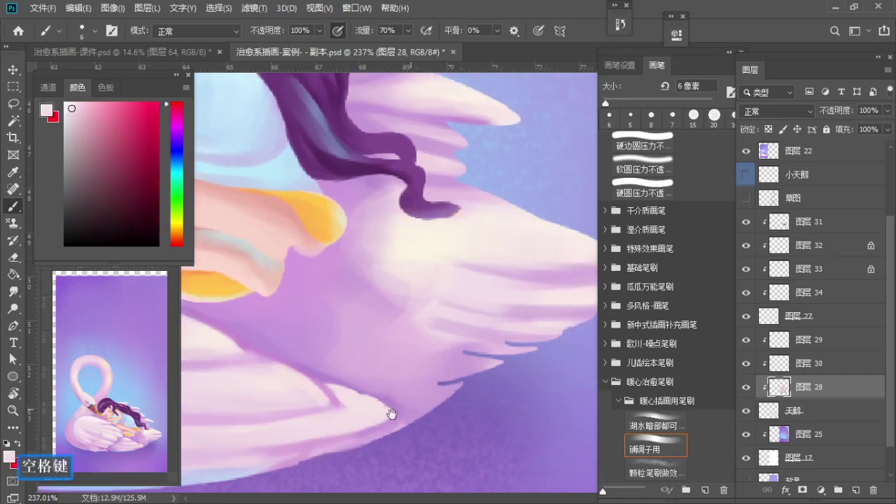
Step: Soften the shadow just above the lower rear feather's tip with sampled mauve at 8 px and lilac at 20 px
alt+click(326, 366)
key(bracketright)
key(bracketright)
key(bracketright)
key(bracketright)
key(bracketright)
key(bracketright)
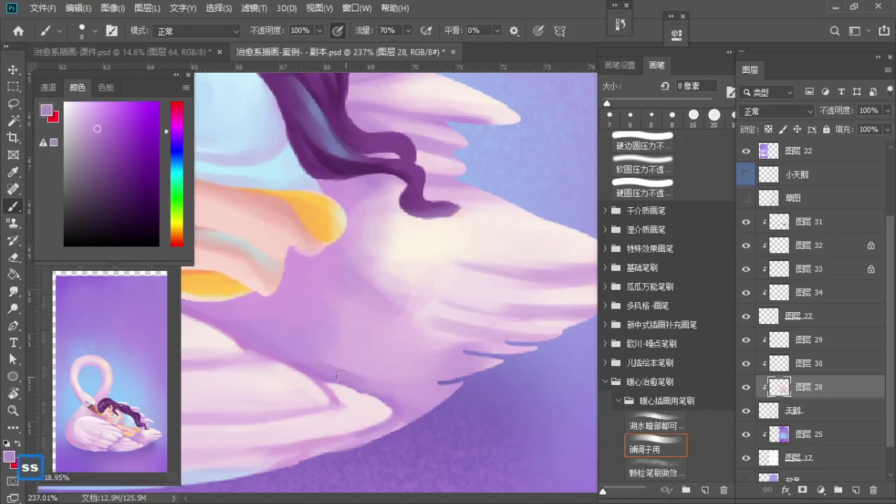
alt+click(379, 374)
key(bracketright)
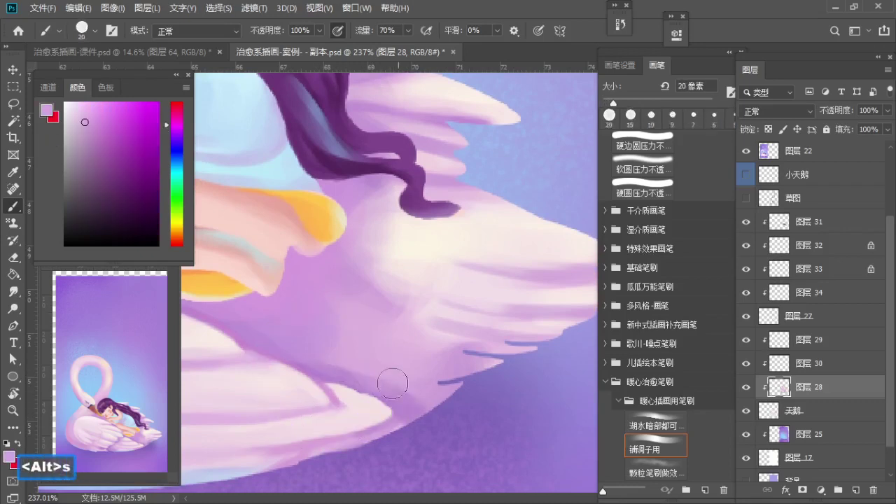
Step: Blend the swan's body between the girl's feet and the lower feather with sampled lilac at 20 to 25 px
key(space)
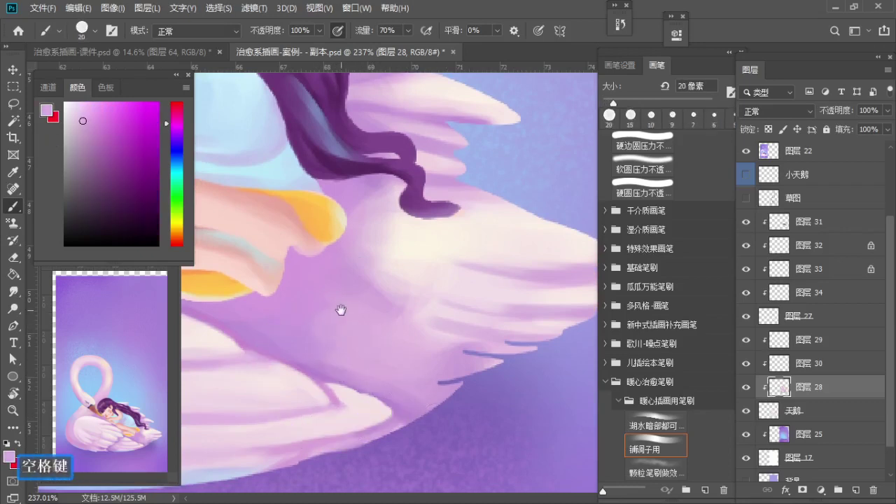
drag(340, 310, 373, 325)
alt+click(367, 322)
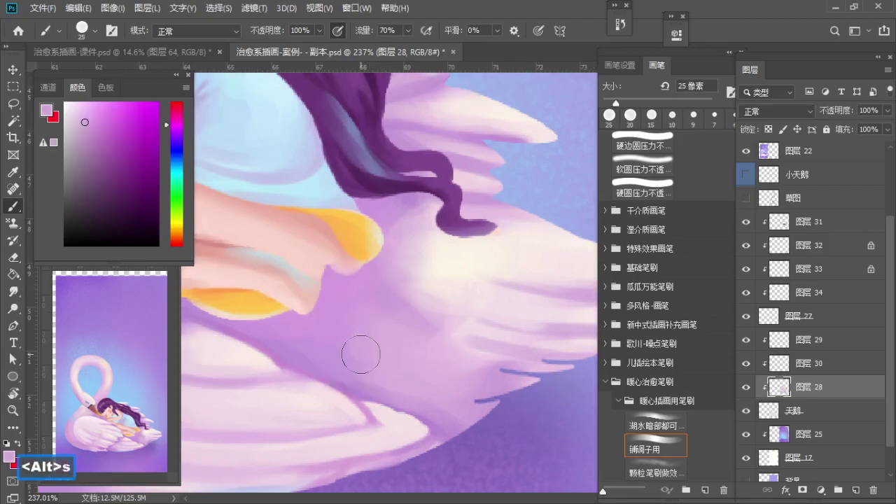
alt+click(380, 371)
key(space)
mouse_move(425, 372)
mouse_down()
mouse_move(364, 355)
mouse_move(404, 345)
mouse_move(368, 376)
mouse_move(384, 367)
mouse_move(348, 372)
mouse_move(410, 395)
mouse_up()
alt+click(359, 388)
Step: Lighten the base of the small lower tail feathers with sampled pale pink at 9 px, undoing the last stroke
key(space)
alt+click(364, 413)
key(a)
key(a)
key(a)
alt+click(384, 339)
key(a)
key(a)
key(ctrl+z)
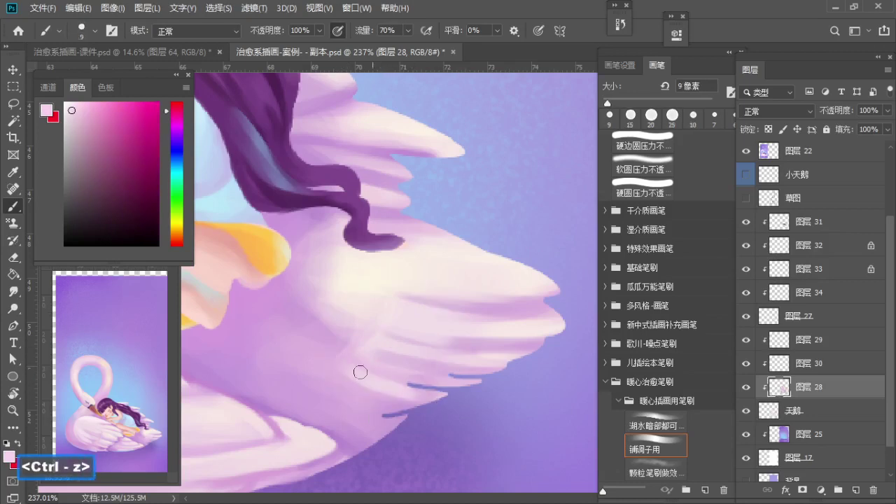
alt+click(343, 354)
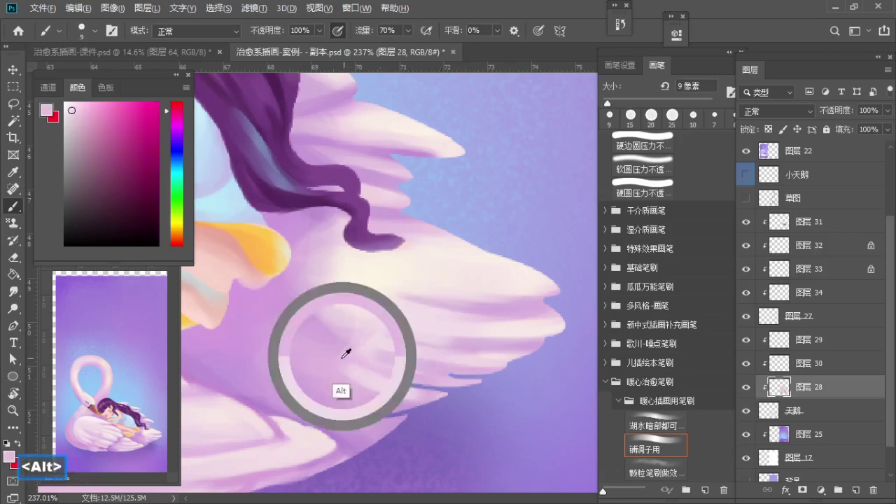
Step: Shade the area below the small tail feathers with sampled mauve at 7 to 6 px
alt+click(353, 430)
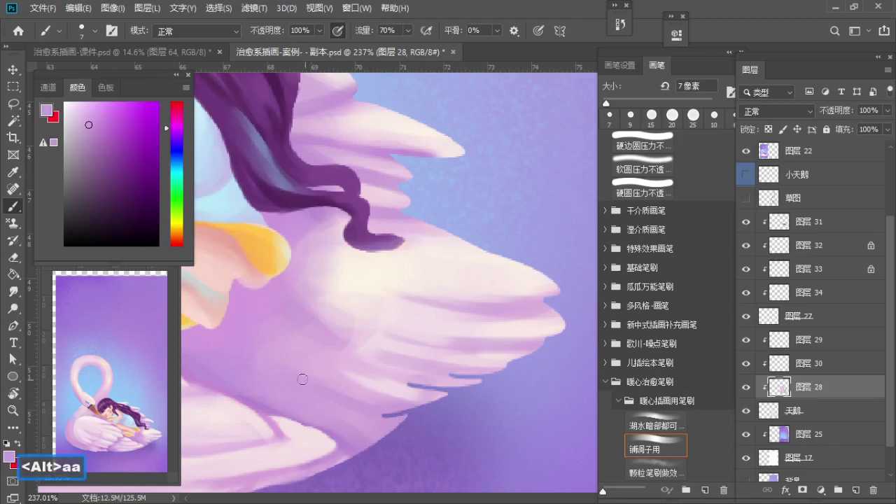
alt+click(276, 423)
key(a)
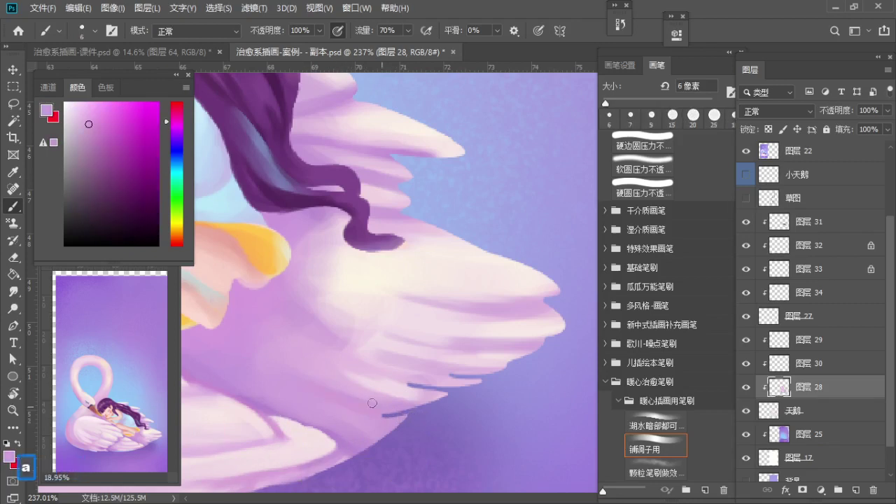
Step: Define the lowest small tail feathers with sampled pale pink at 8 px and soft lilac at 9 px
key(bracketright)
key(bracketright)
alt+click(375, 379)
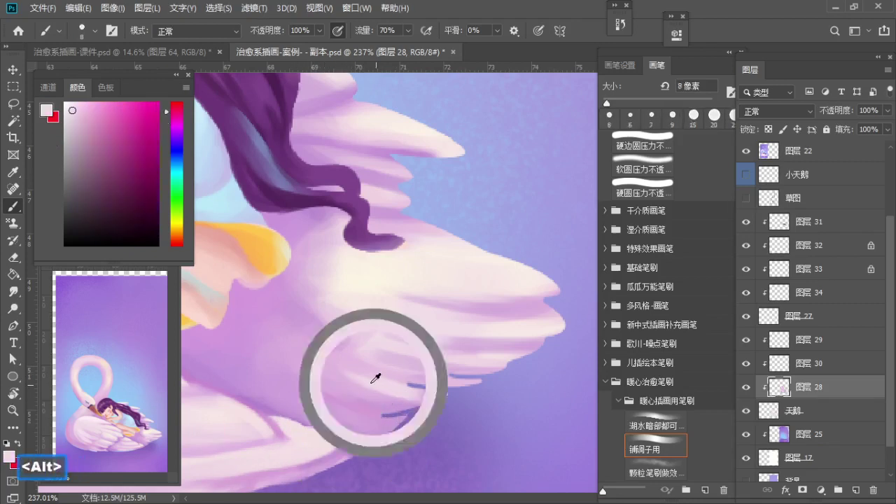
key(bracketright)
alt+click(334, 392)
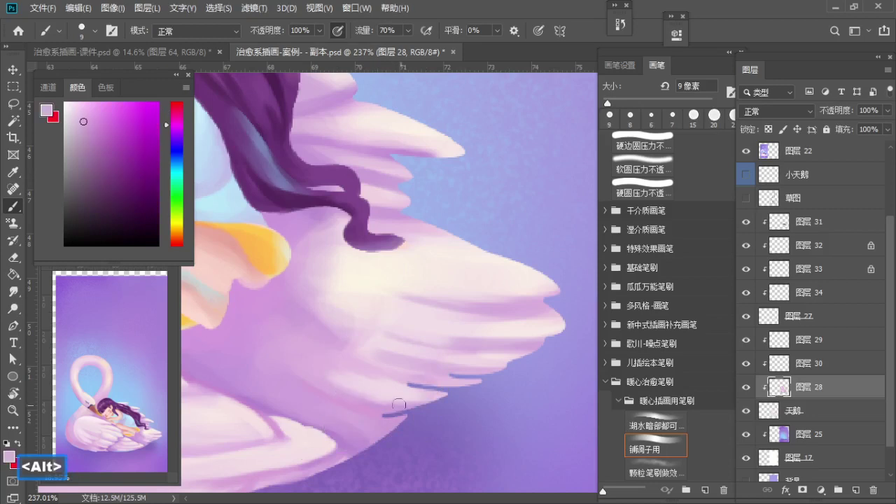
Step: Smooth the middle tail feathers with sampled pale lilac at 10 px and pale pink at 15 px
mouse_move(409, 389)
mouse_down()
mouse_move(366, 421)
mouse_move(334, 428)
mouse_up()
alt+click(304, 396)
key(s)
alt+click(351, 391)
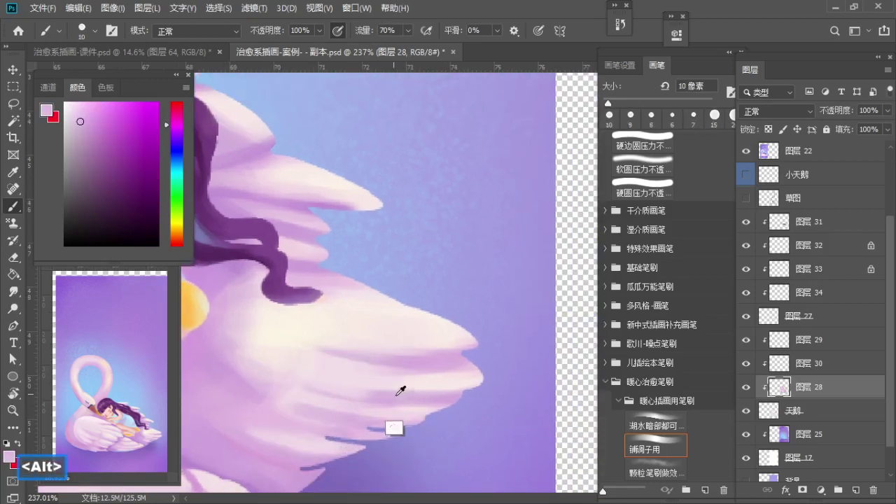
key(bracketleft)
key(bracketright)
alt+click(294, 355)
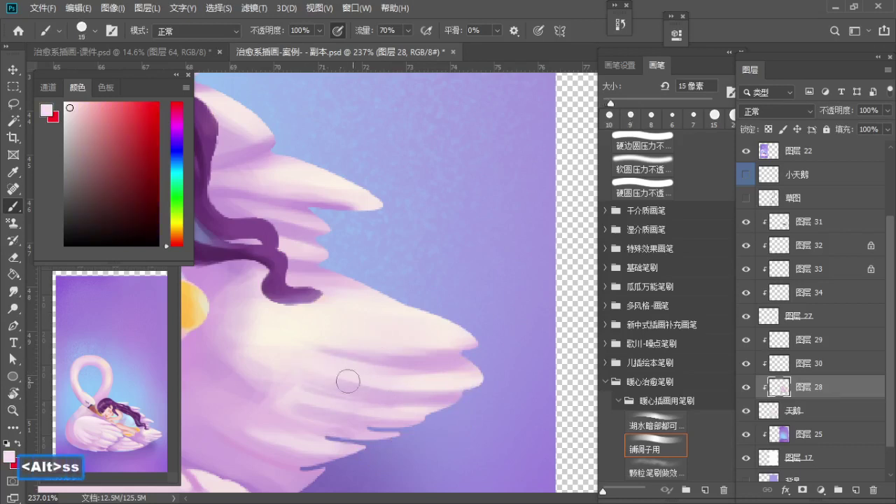
Step: Sharpen the crease between the two longest tail feathers with sampled mauve at 6 px, undoing the last stroke
alt+click(448, 380)
key(bracketleft)
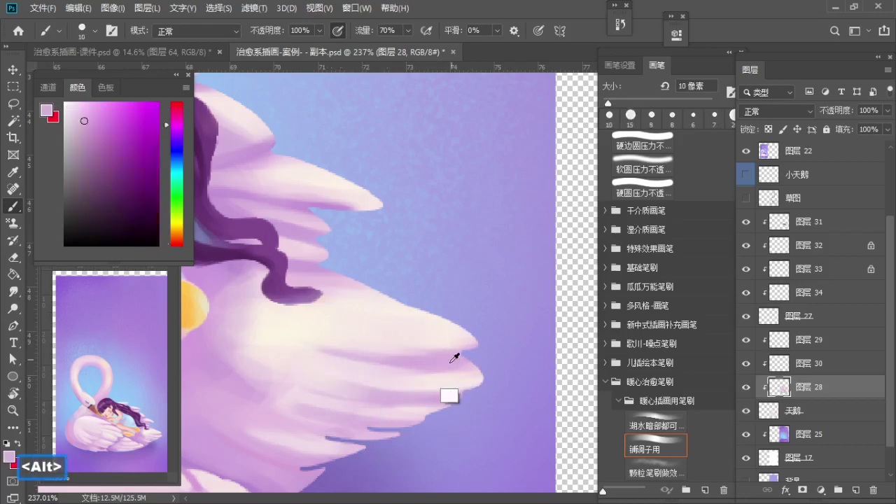
key(bracketleft)
key(bracketleft)
key(bracketleft)
key(bracketleft)
drag(350, 353, 455, 358)
key(ctrl+z)
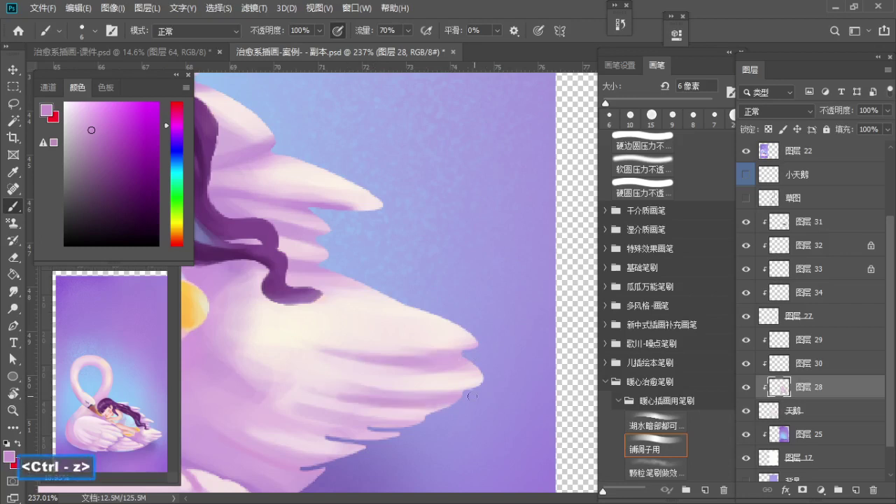
Step: Tint the tail feather tips with sampled blue-violet at 10 to 15 px and a brighter periwinkle
alt+click(360, 247)
key(bracketright)
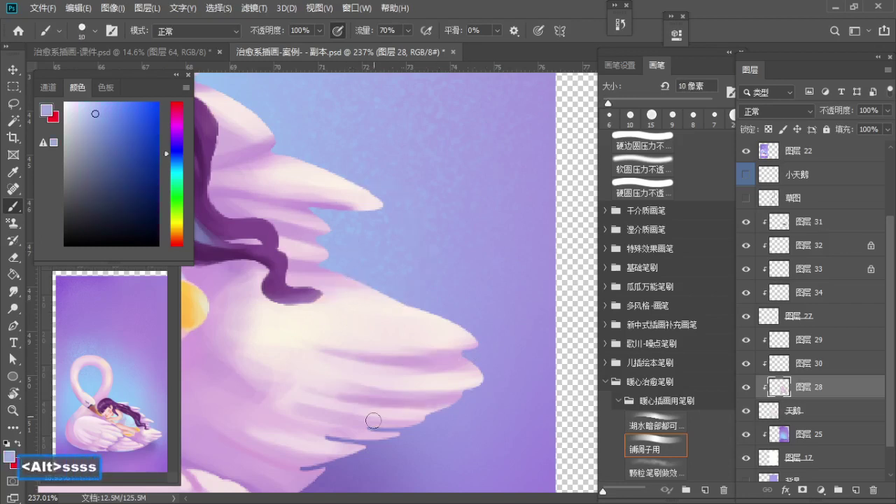
drag(373, 421, 431, 413)
key(ctrl+z)
key(s)
drag(479, 377, 454, 399)
key(ctrl+z)
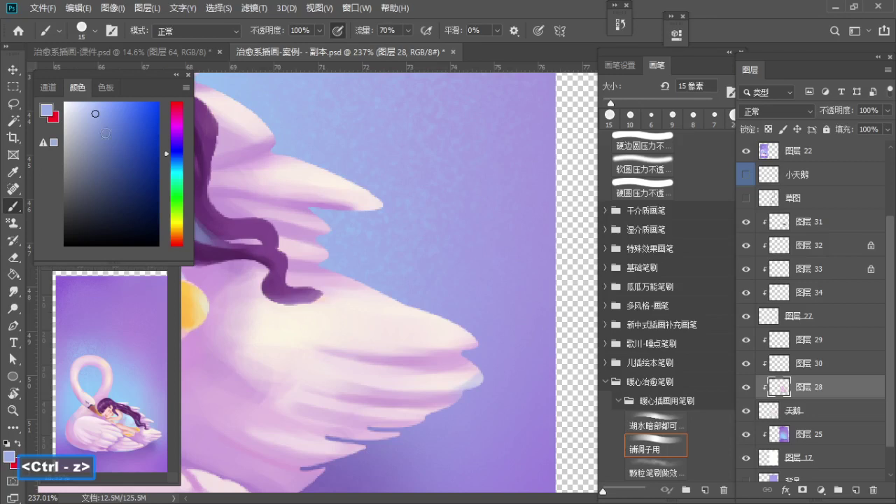
click(94, 102)
key(ctrl+z)
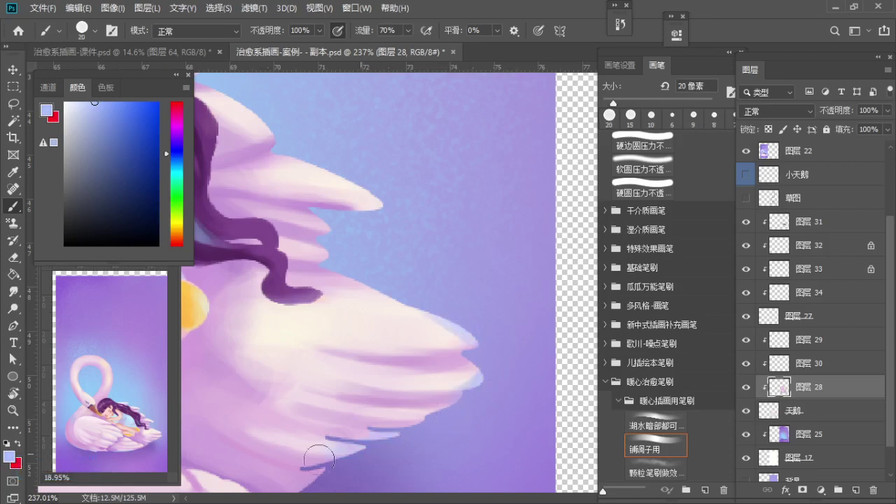
Step: Add a light periwinkle tint to the tip of the pointed feather above the tail at 25 px
key(z)
drag(360, 441, 338, 432)
key(space)
drag(339, 432, 380, 420)
drag(395, 459, 417, 452)
key(b)
key(s)
drag(429, 317, 442, 324)
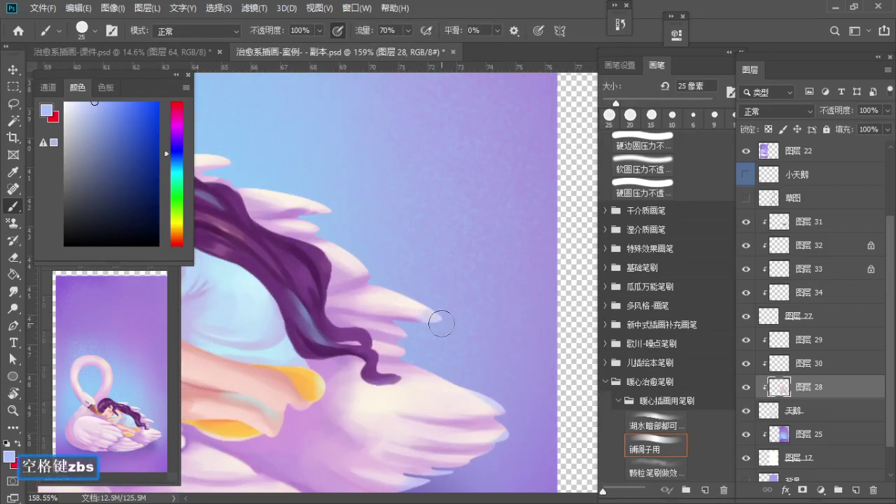
Step: Blend the pointed feather and upper tail edge with sampled cream at 25 to 35 px
drag(393, 307, 438, 340)
alt+click(437, 340)
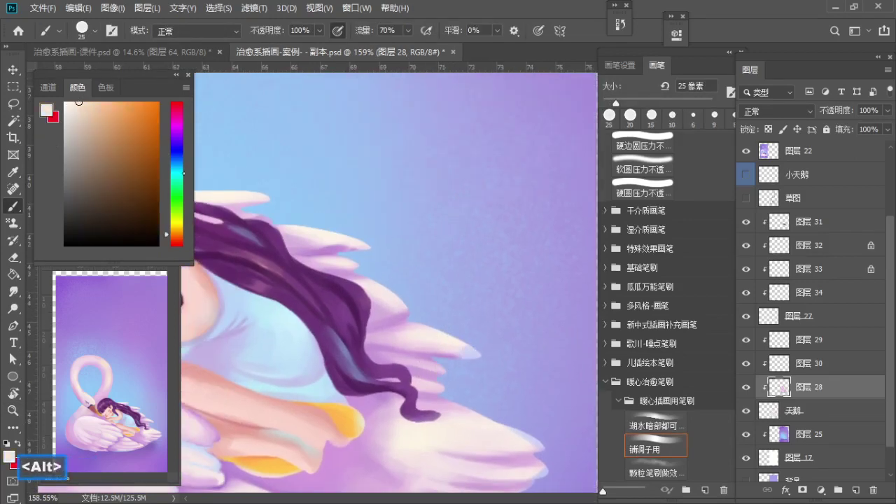
key(bracketright)
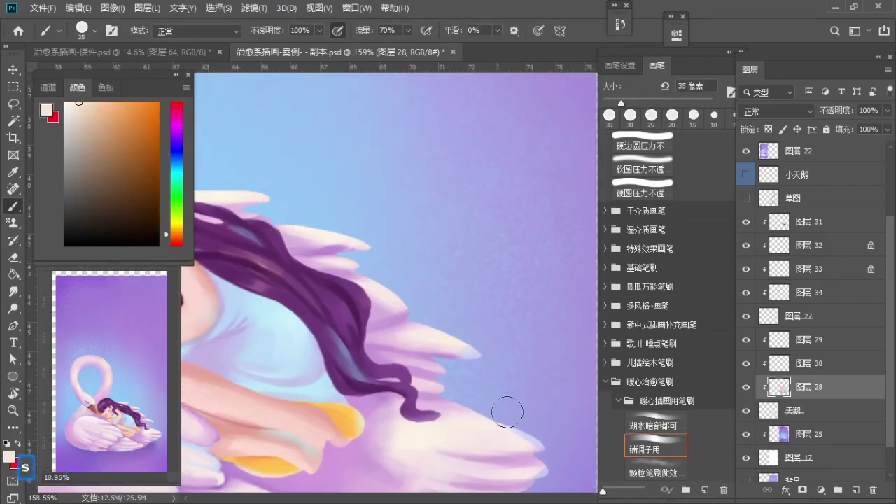
key(space)
drag(460, 385, 519, 423)
Step: Try to tint the upper feather tip behind the girl's hair with sampled sky blue at 10 px
key(a)
key(a)
key(a)
key(a)
key(z)
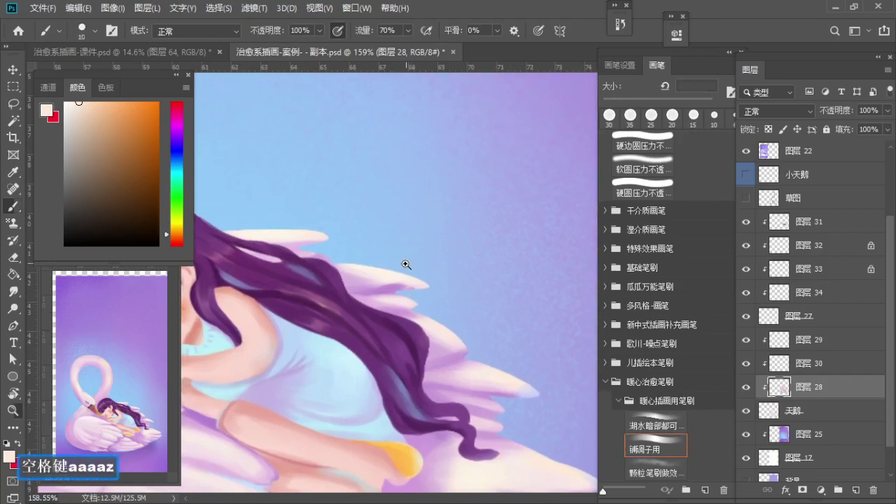
drag(406, 264, 420, 266)
key(b)
alt+click(416, 295)
alt+click(445, 294)
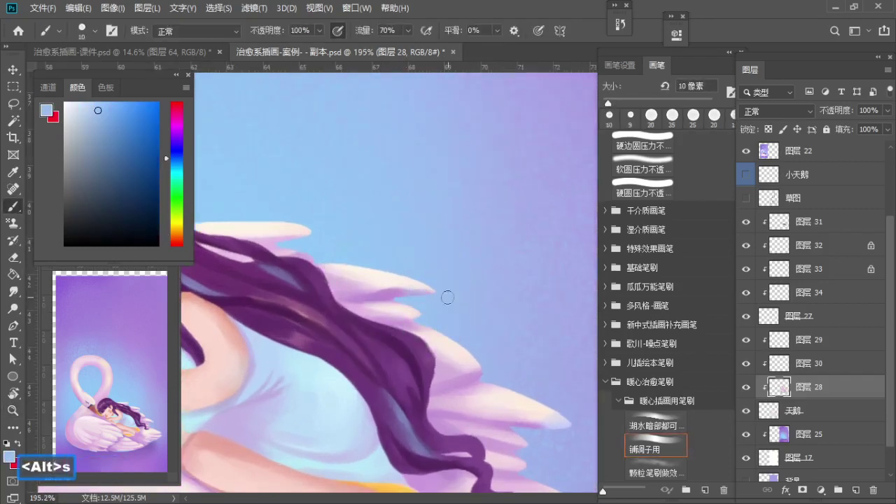
key(ctrl+z)
Step: Try blue tints on the upper feathers behind the hair with sampled sky blue and a paler blue at 10 to 9 px
key(z)
drag(425, 294, 381, 270)
key(space)
drag(413, 308, 421, 279)
key(z)
key(b)
alt+click(392, 335)
drag(334, 331, 429, 328)
key(z)
drag(380, 262, 331, 283)
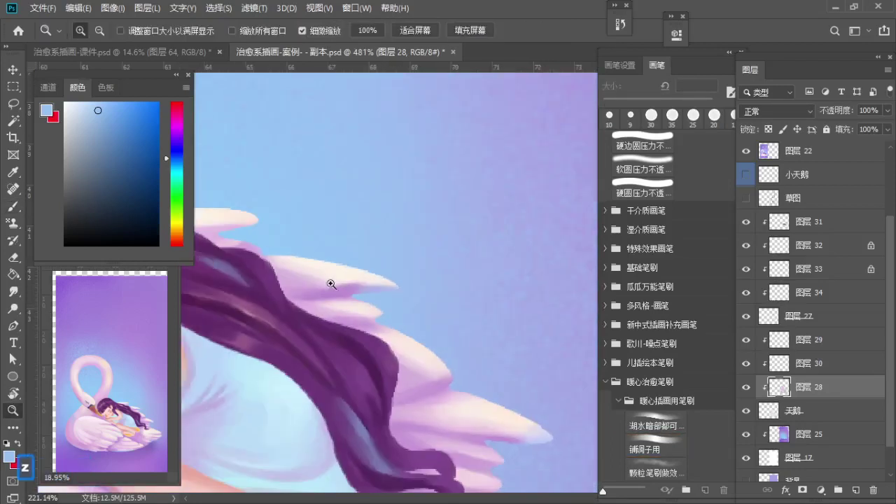
key(b)
key(ctrl+z)
alt+scroll(387, 312, up, 2)
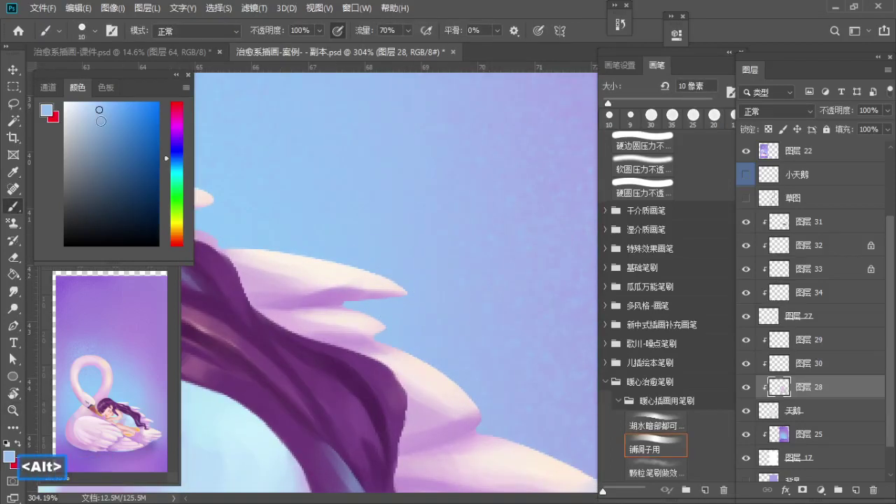
key(bracketleft)
key(ctrl+z)
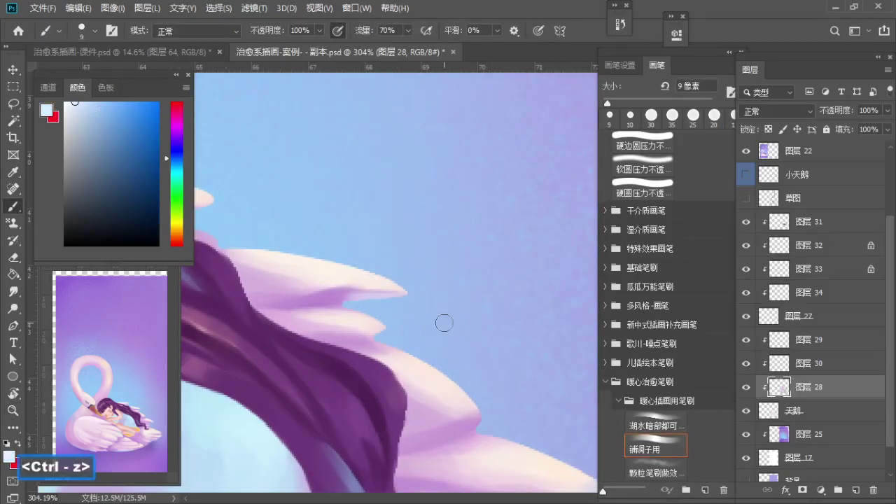
Step: Touch up the upper feathers behind the girl's hair with sampled feather tones at 9 px and check the whole illustration
alt+click(379, 304)
alt+click(354, 292)
key(z)
key(space)
drag(385, 309, 297, 271)
key(z)
alt+click(304, 276)
key(z)
key(space)
mouse_move(362, 287)
mouse_down()
mouse_move(334, 302)
mouse_move(360, 294)
mouse_up()
key(z)
alt+scroll(382, 297, down, 5)
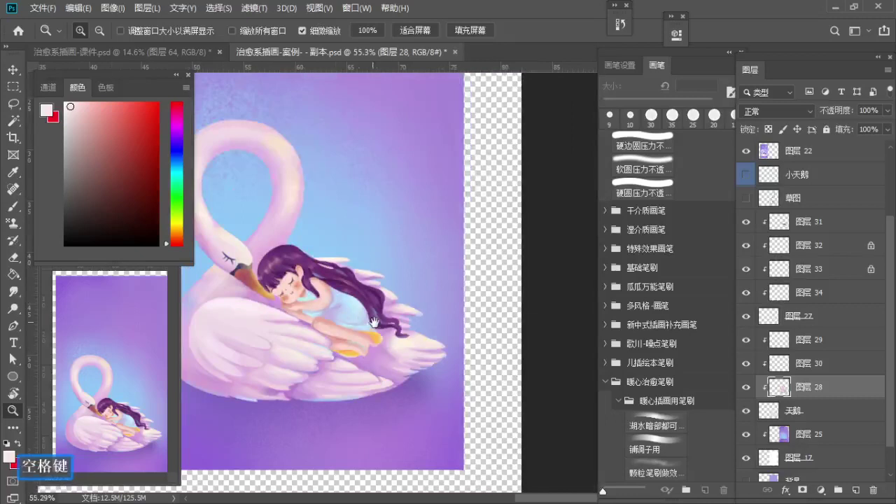
alt+scroll(406, 323, down, 1)
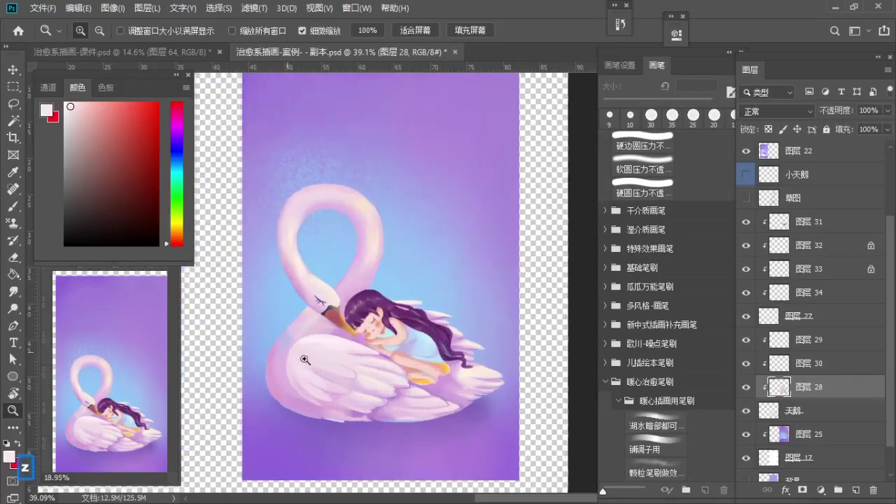
Step: Blend the tail base below the tip of the girl's hair with sampled pale pink and warm off-white at 15 px
alt+scroll(305, 363, up, 3)
alt+scroll(305, 364, down, 3)
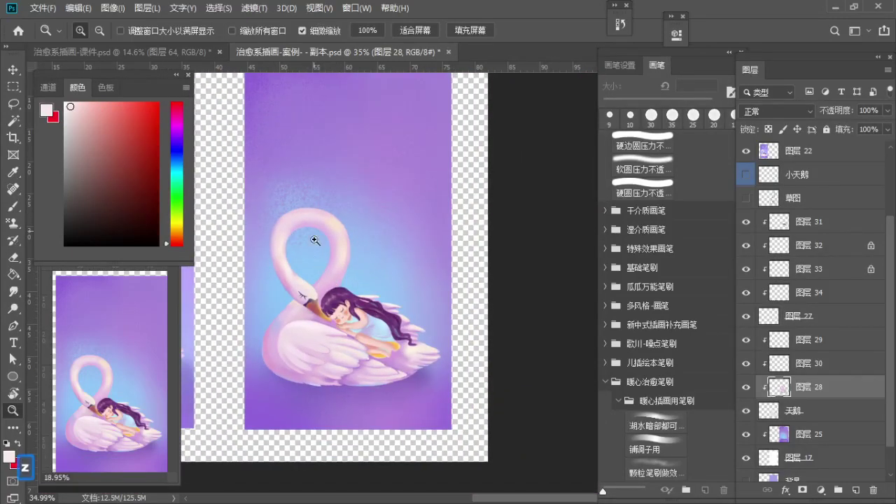
drag(355, 380, 394, 398)
drag(342, 282, 384, 339)
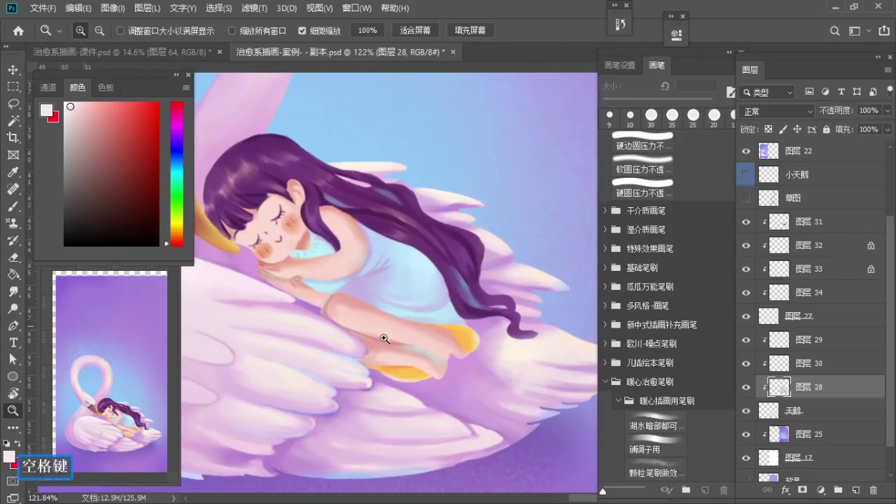
mouse_move(527, 394)
mouse_down()
mouse_move(445, 399)
mouse_move(426, 411)
mouse_up()
drag(426, 411, 483, 413)
key(b)
alt+click(419, 401)
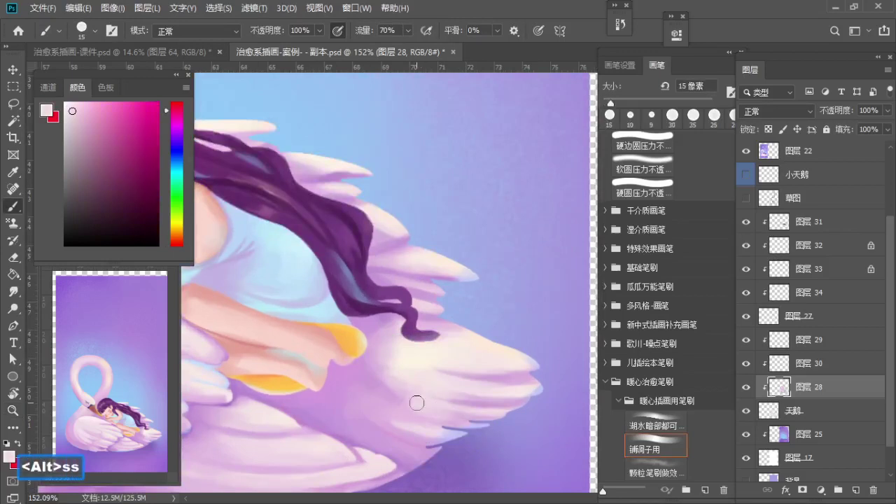
alt+click(450, 383)
alt+click(436, 352)
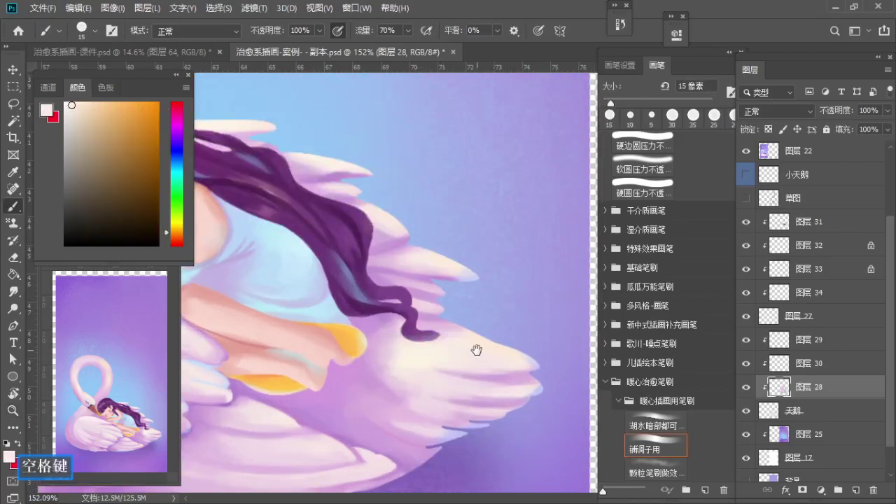
drag(405, 359, 409, 372)
Step: Soften the shadow transition between the tail and the body with sampled lilac and pale pink at 25 to 15 px
alt+click(434, 411)
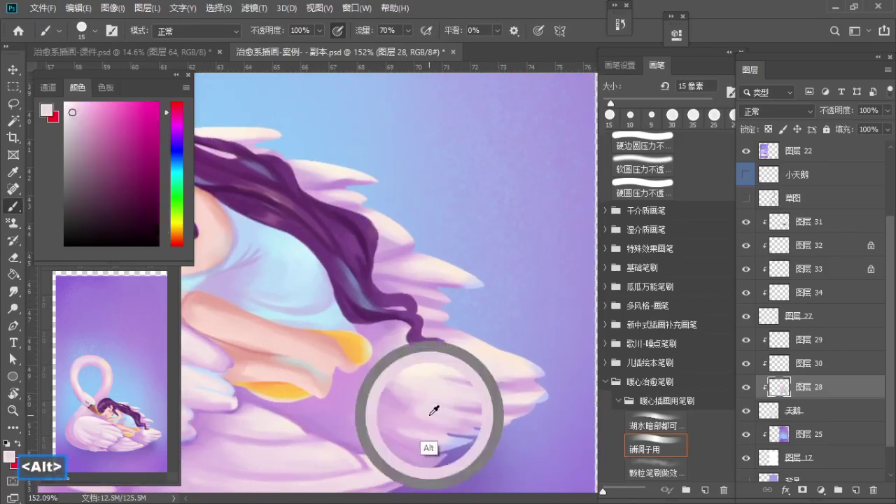
alt+click(401, 390)
key(s)
mouse_move(410, 406)
mouse_down()
mouse_move(388, 390)
mouse_move(395, 401)
mouse_up()
alt+click(365, 377)
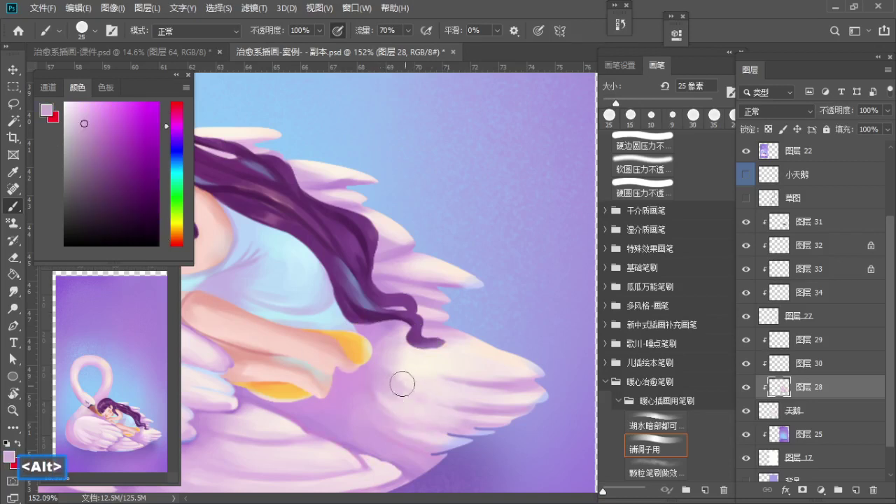
key(ctrl+z)
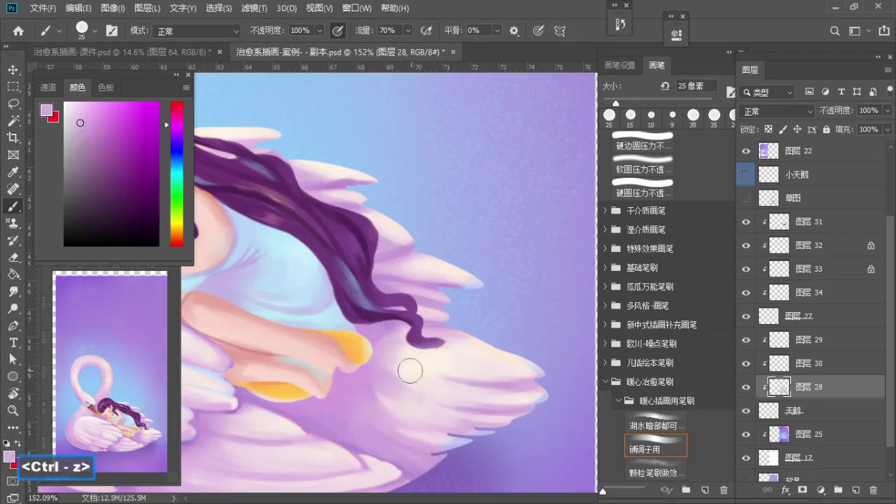
alt+click(401, 367)
alt+click(370, 385)
alt+click(396, 442)
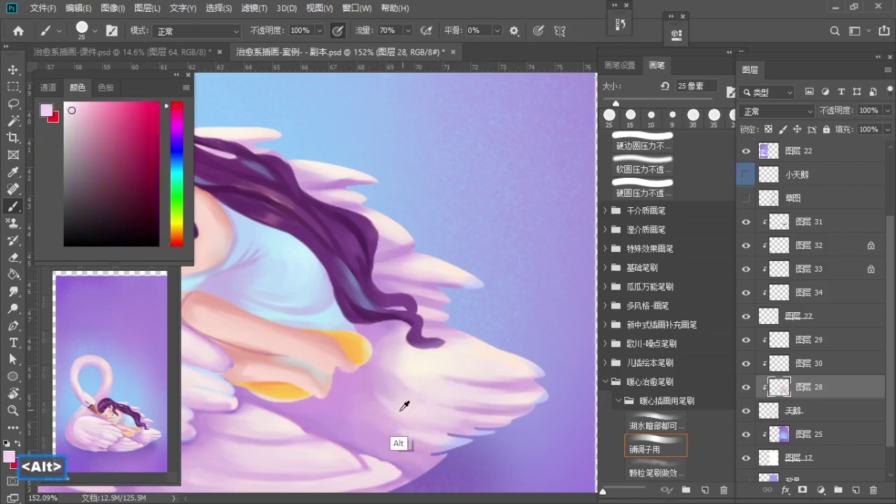
key(bracketleft)
alt+click(387, 422)
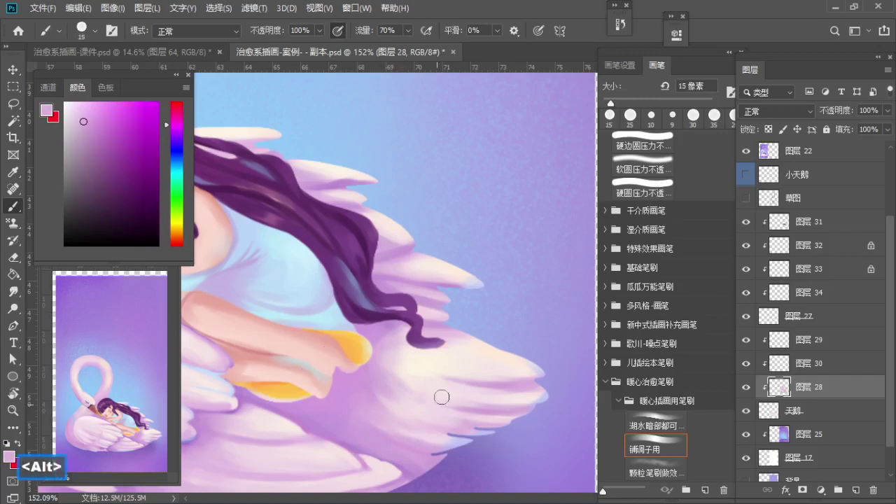
Step: Blend the shaded feathers under the tail with sampled lilac tones at 20 px
alt+click(442, 364)
key(s)
drag(359, 434, 419, 460)
key(ctrl+z)
key(ctrl+z)
key(a)
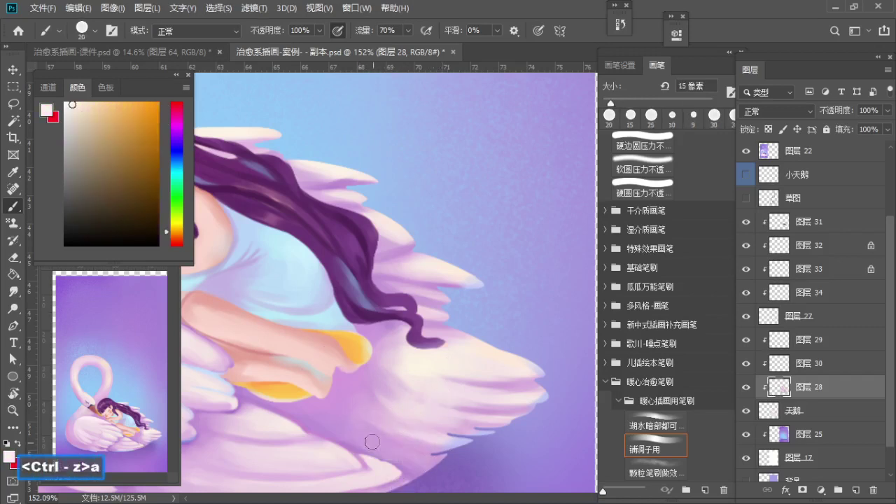
alt+click(367, 432)
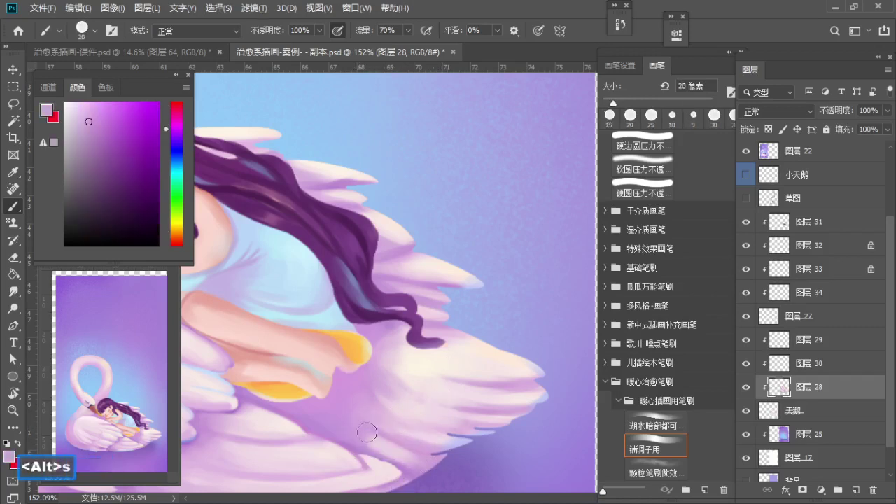
alt+click(416, 467)
drag(371, 440, 438, 448)
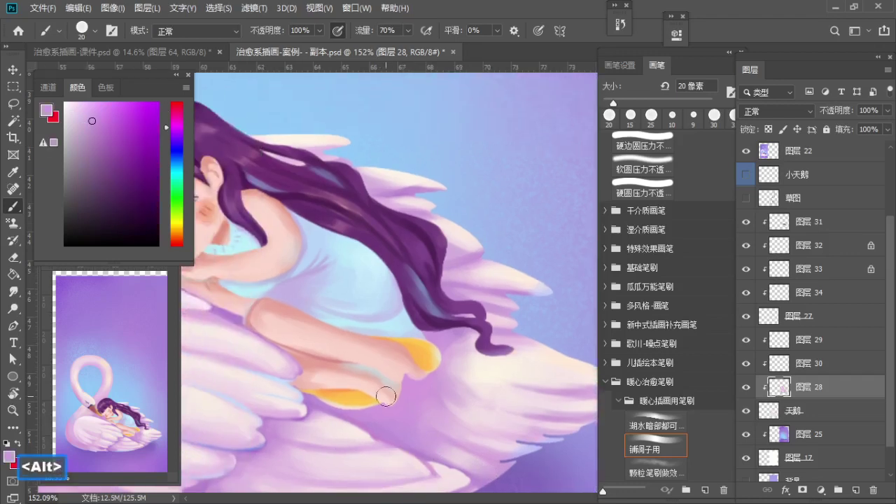
Step: Shift the lilac toward blue-lavender and tint the shadow below the girl's feet at 35 to 25 px
drag(170, 134, 170, 152)
key(s)
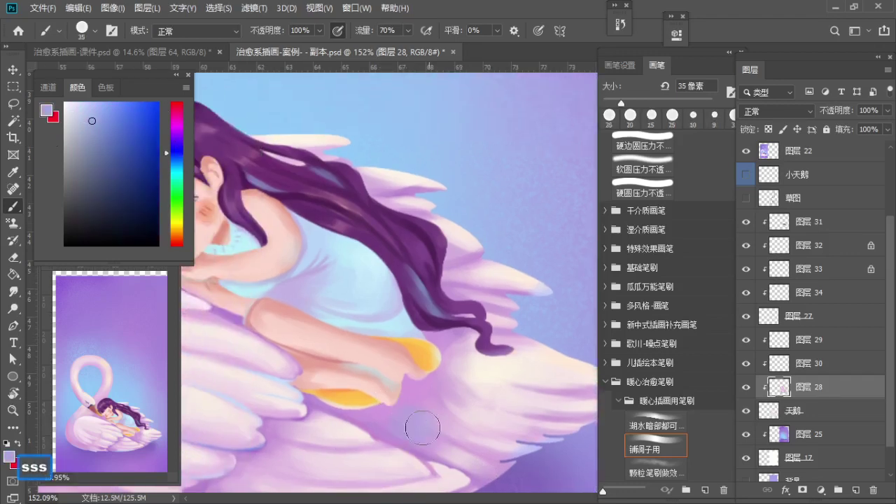
key(bracketleft)
alt+click(411, 398)
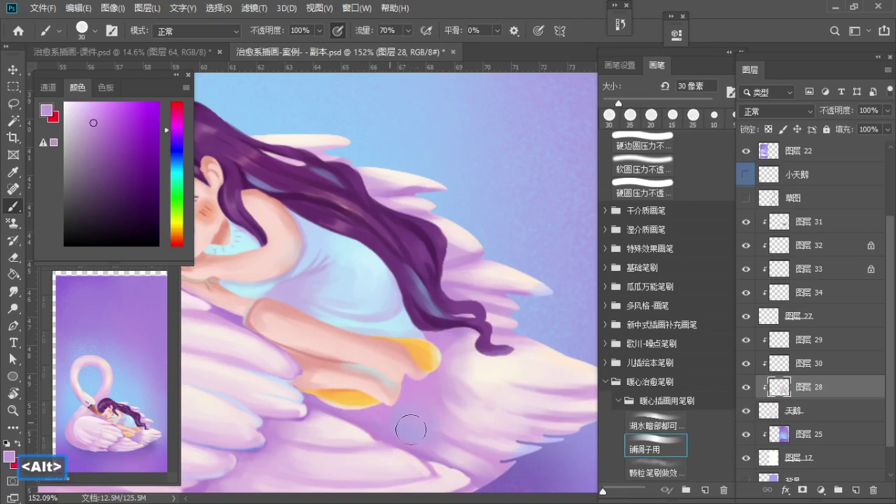
alt+click(524, 363)
key(a)
drag(402, 422, 402, 427)
alt+click(364, 416)
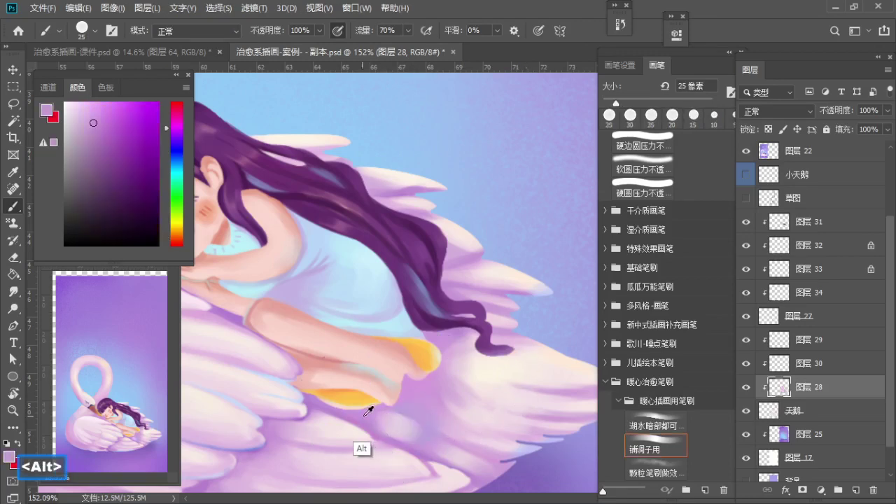
Step: Blend the bluish shadow patch below the feet into the body with sampled lilac tones at 25 px
alt+click(405, 427)
alt+click(419, 406)
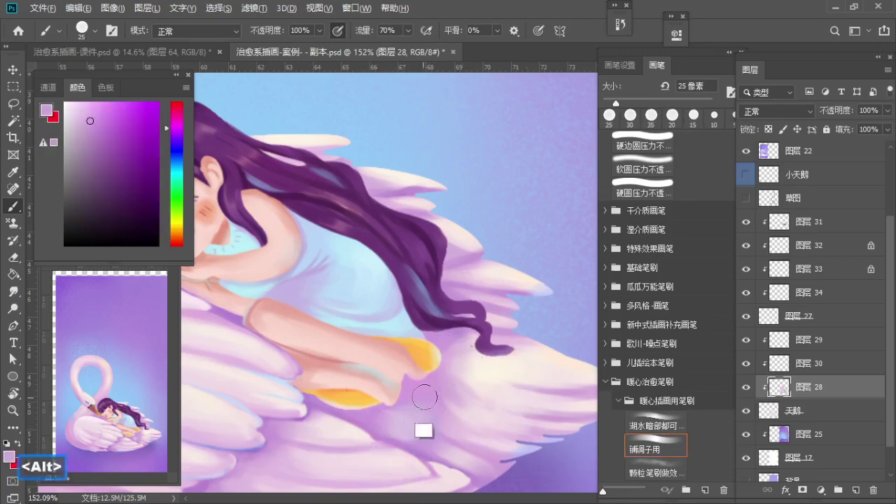
alt+click(398, 431)
key(z)
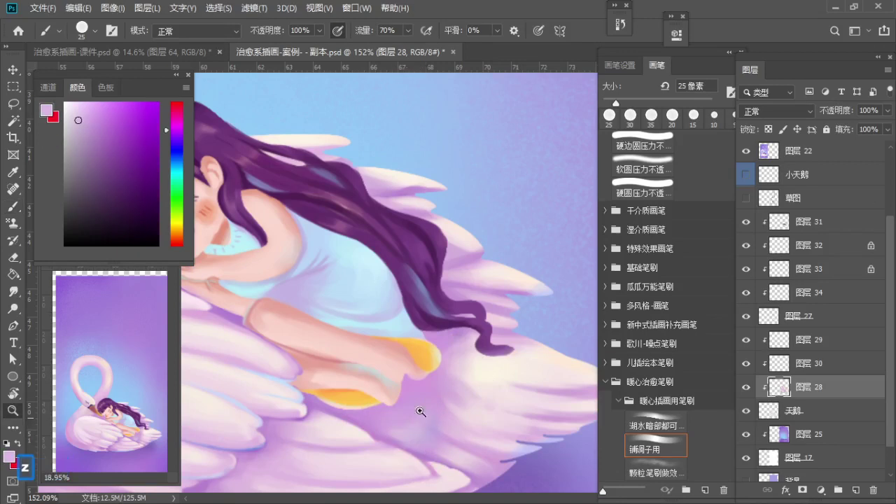
mouse_move(420, 413)
mouse_down()
mouse_move(360, 432)
mouse_move(398, 405)
mouse_move(434, 396)
mouse_move(396, 413)
mouse_up()
key(b)
alt+click(435, 422)
Step: Try a brighter pink-lilac around the girl's feet at 30 px and check the whole illustration
key(z)
key(b)
key(b)
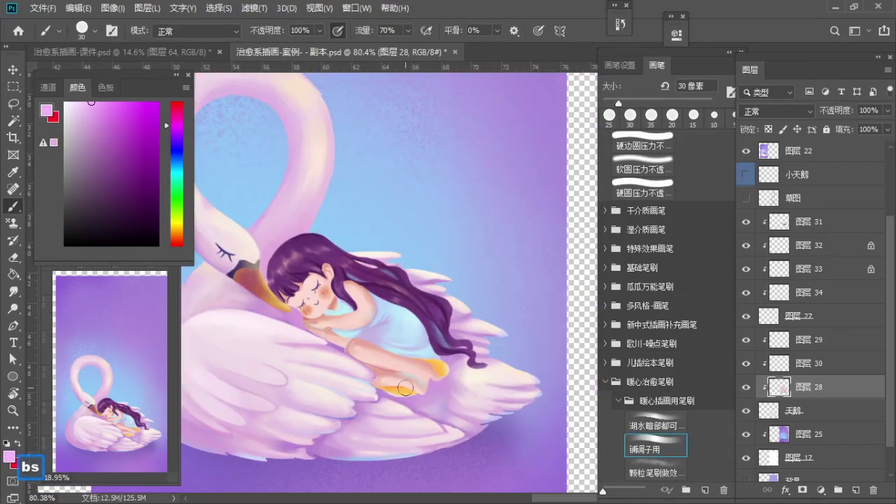
key(ctrl+z)
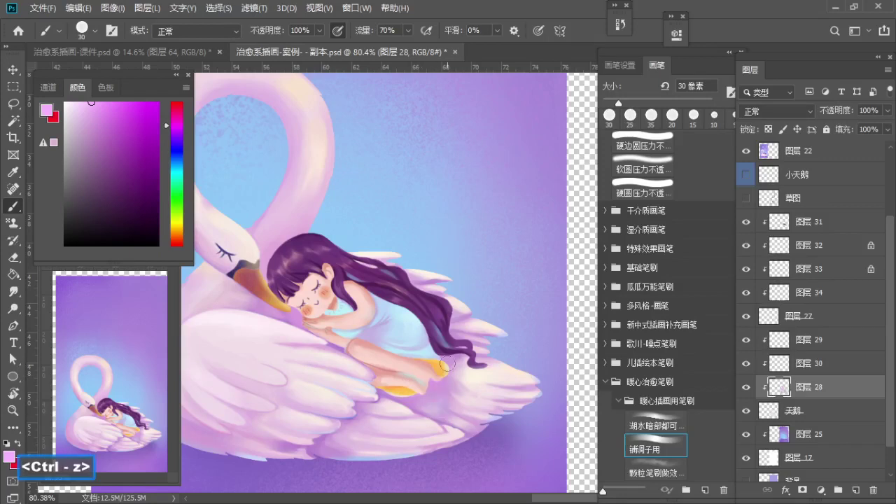
key(z)
mouse_move(430, 355)
mouse_down()
mouse_move(414, 358)
mouse_move(455, 359)
mouse_move(425, 362)
mouse_up()
key(space)
key(z)
key(b)
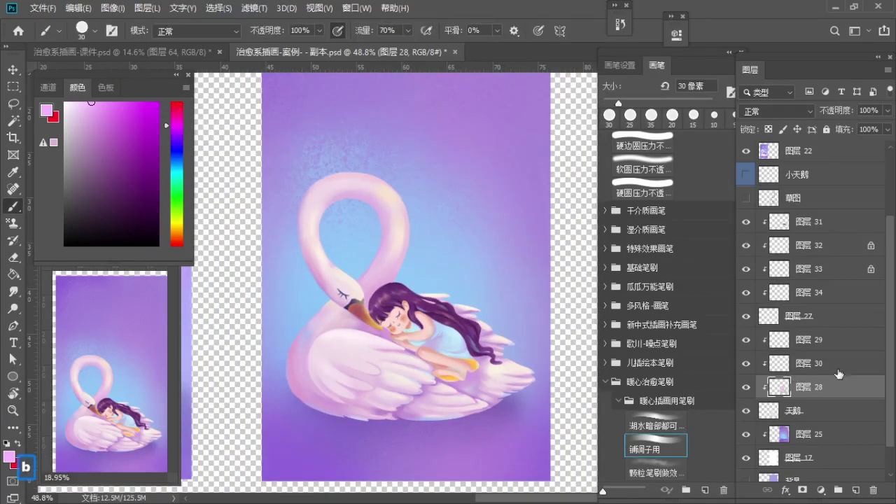
Step: Create a new layer above 图层 31 and choose the grain brush 颗粒笔刷 at 150 px
click(809, 342)
click(804, 225)
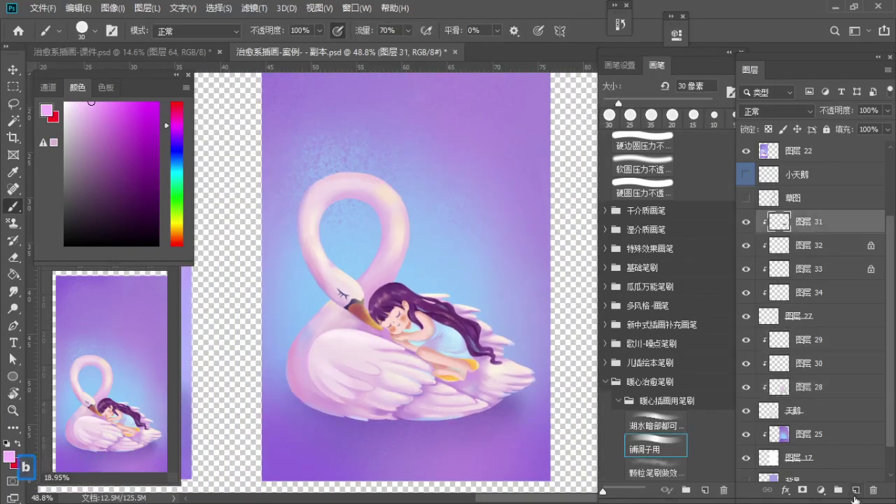
click(855, 490)
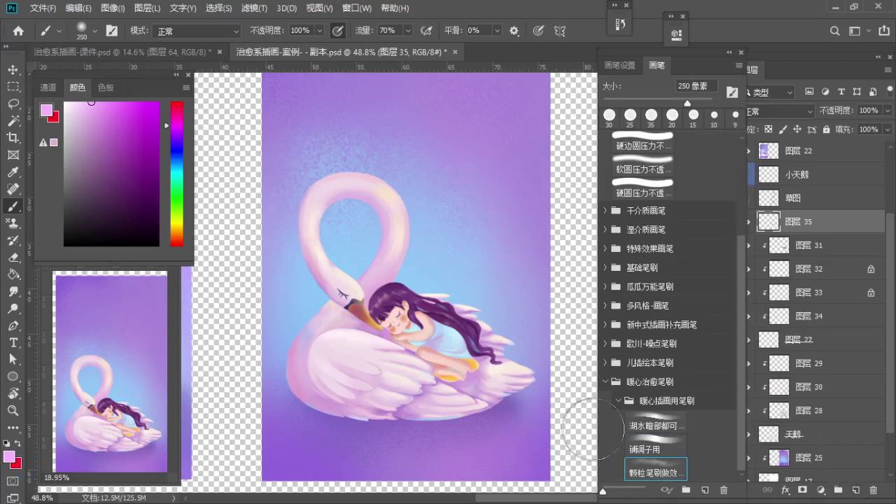
key(z)
key(space)
mouse_move(288, 272)
mouse_down()
mouse_move(393, 329)
mouse_move(364, 246)
mouse_up()
key(b)
key(a)
key(a)
key(a)
key(a)
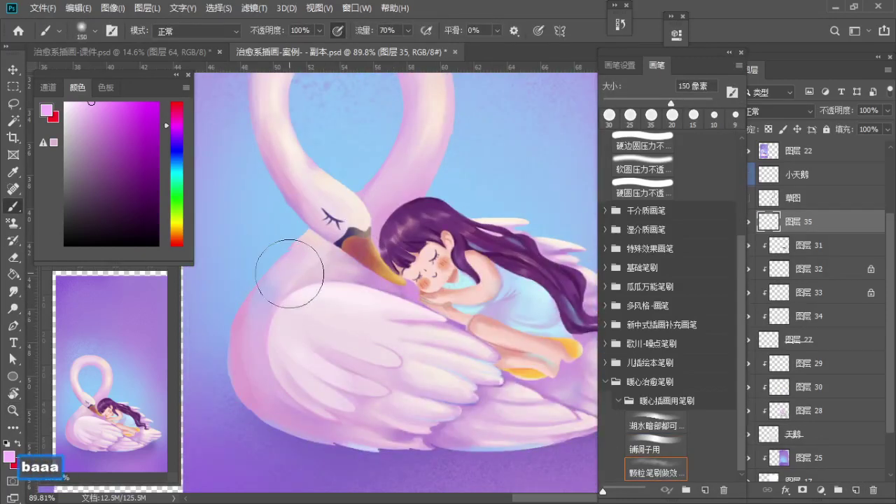
Step: Try grain texture on the swan's wing with pinkish lilac at 70 px
key(space)
mouse_move(312, 290)
mouse_down()
mouse_move(299, 315)
mouse_move(284, 317)
mouse_move(294, 320)
mouse_up()
key(a)
key(a)
key(bracketleft)
key(bracketleft)
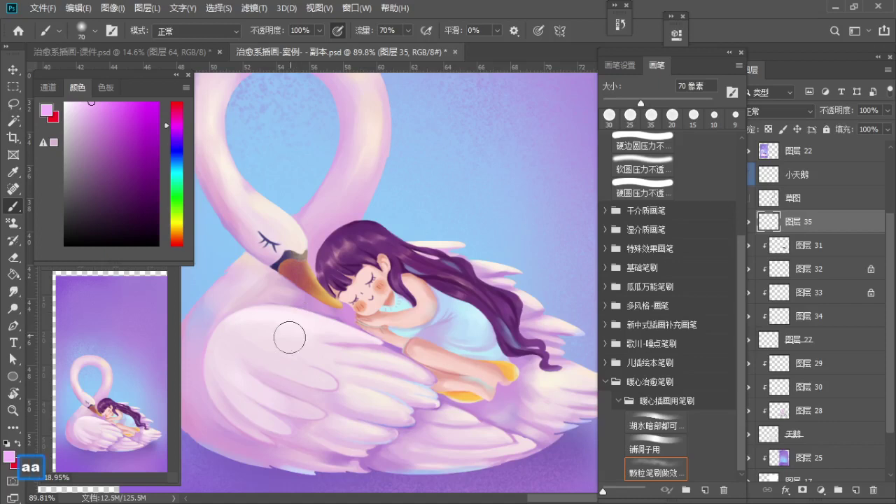
alt+click(215, 399)
key(b)
mouse_move(223, 370)
mouse_down()
mouse_move(271, 366)
mouse_move(325, 427)
mouse_up()
click(94, 108)
key(b)
key(ctrl+z)
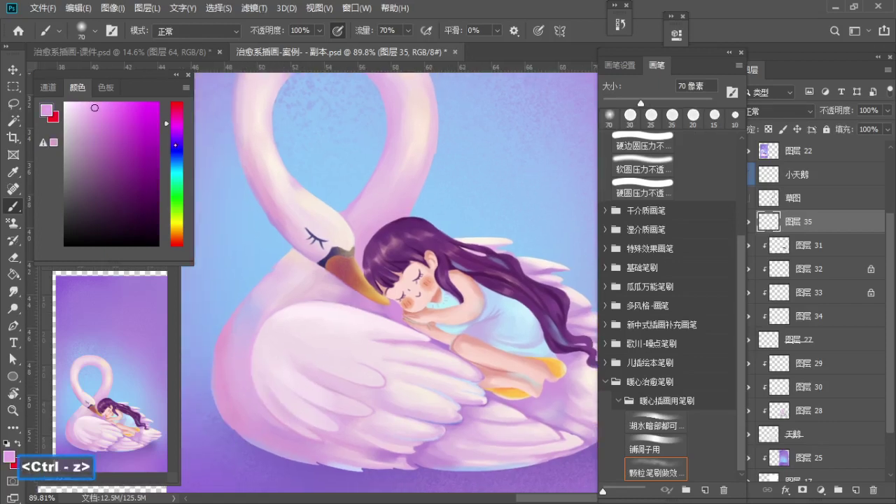
Step: Set a vivid magenta and speckle the swan's wing and chest with the grain brush at 80 to 90 px
click(174, 110)
key(b)
key(s)
drag(244, 344, 307, 397)
key(ctrl+z)
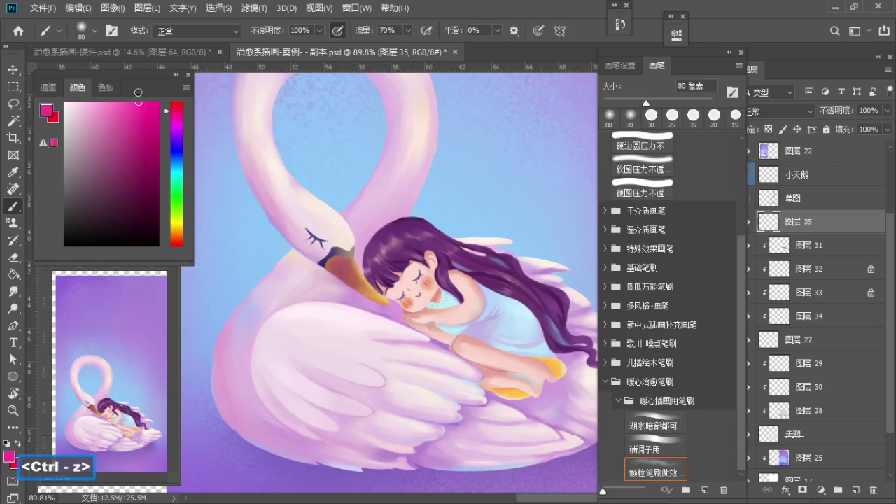
drag(138, 92, 137, 92)
key(b)
key(s)
key(ctrl+z)
mouse_move(250, 362)
mouse_down()
mouse_move(324, 417)
mouse_move(300, 402)
mouse_up()
key(a)
key(ctrl+space)
mouse_move(273, 373)
mouse_down()
mouse_move(261, 375)
mouse_move(258, 396)
mouse_up()
key(b)
drag(289, 360, 315, 364)
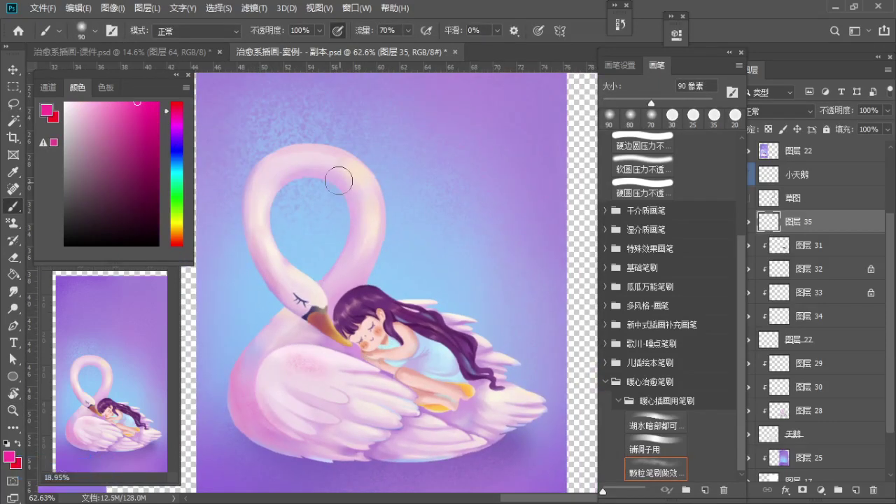
Step: Add magenta grain to the swan's neck beside the head at 70 px
key(s)
drag(358, 178, 373, 207)
key(ctrl+z)
key(a)
drag(307, 305, 283, 303)
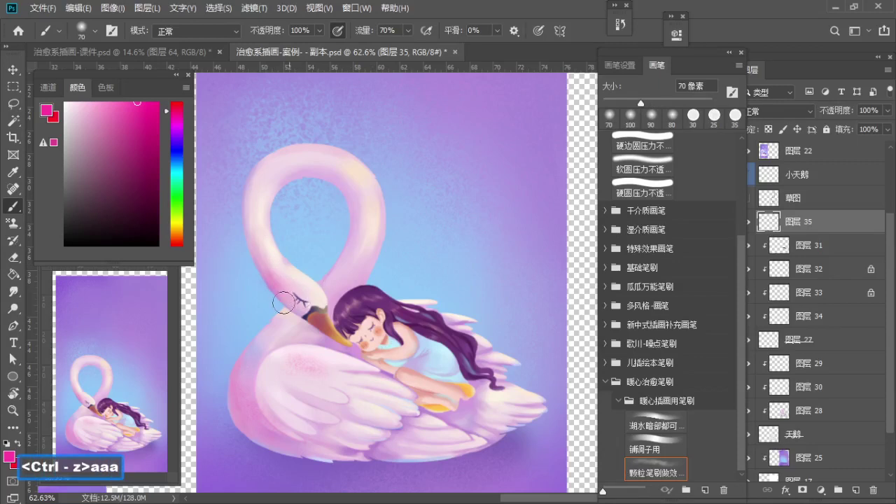
Step: Speckle the rear feathers beside the girl's feet with magenta at 90 to 80 px
key(space)
drag(363, 336, 311, 316)
key(s)
key(s)
drag(355, 416, 380, 424)
key(ctrl+z)
key(a)
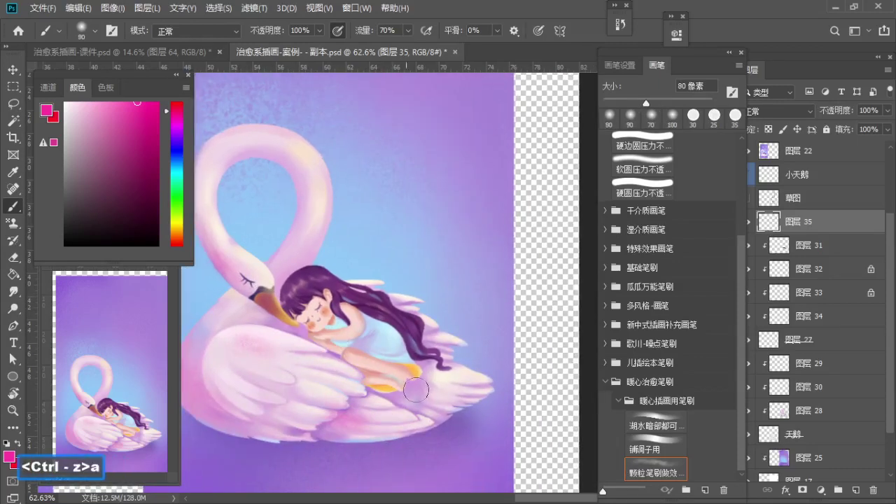
key(ctrl+z)
drag(428, 389, 371, 382)
Step: Tint the girl's long hair with magenta grain at 70 px
key(z)
key(space)
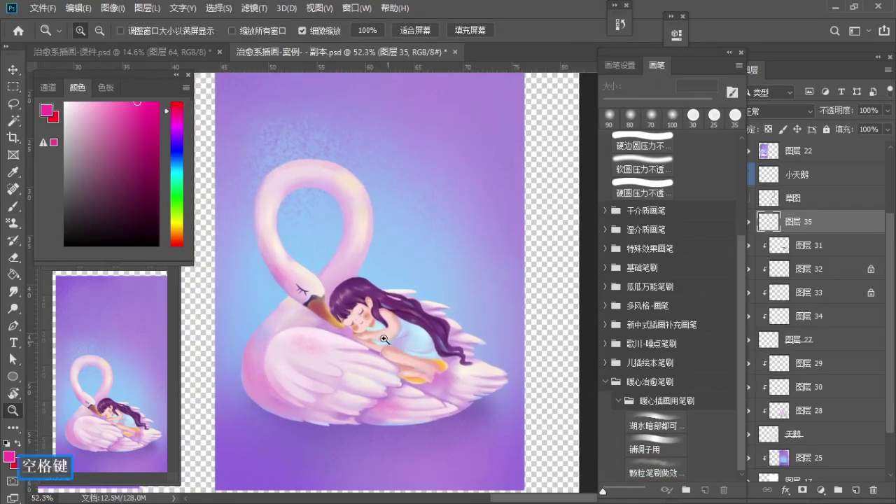
drag(339, 319, 366, 313)
key(b)
key(ctrl+z)
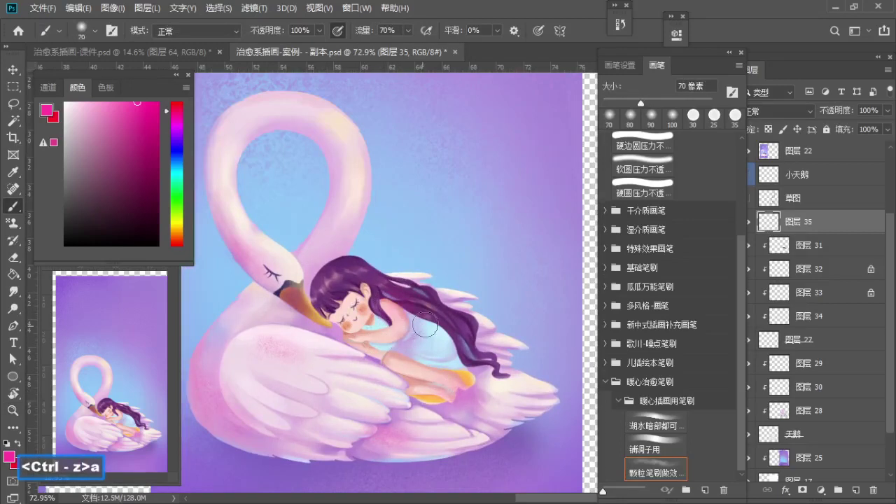
drag(452, 373, 419, 338)
key(ctrl+z)
key(ctrl+z)
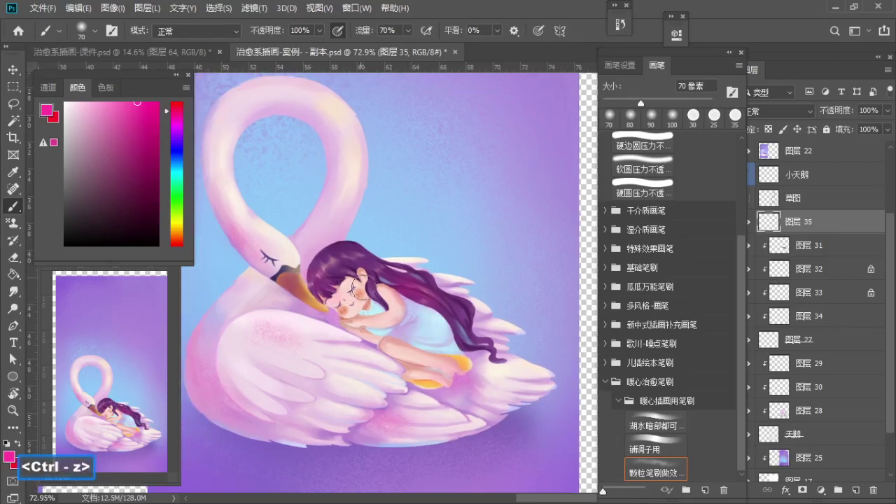
Step: Check the speckled areas and try the eraser's soft tip at 45 px
key(z)
drag(328, 282, 298, 285)
mouse_move(319, 242)
mouse_down()
mouse_move(357, 260)
mouse_move(348, 270)
mouse_up()
key(e)
key(s)
key(s)
key(s)
key(s)
key(s)
key(s)
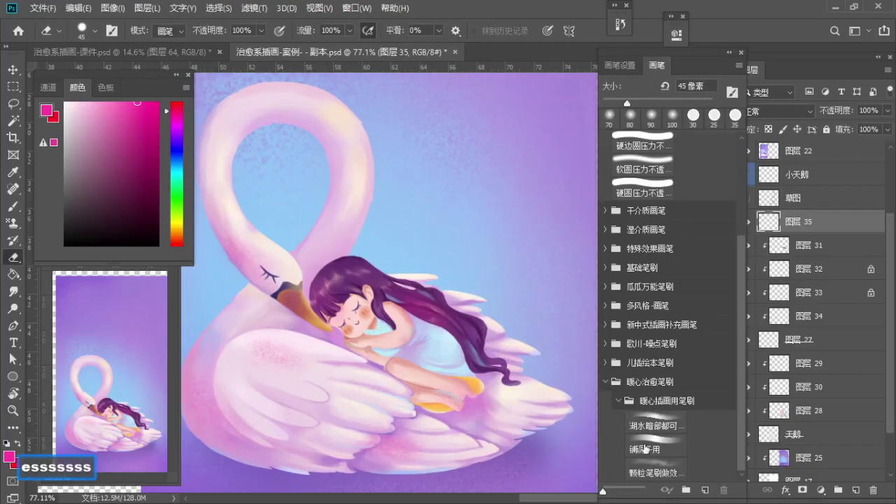
Step: Give the eraser the grain tip 颗粒笔刷做效… at 400 px, with 66% flow and pressure-controlled opacity
click(654, 470)
key(e)
key(e)
key(e)
key(e)
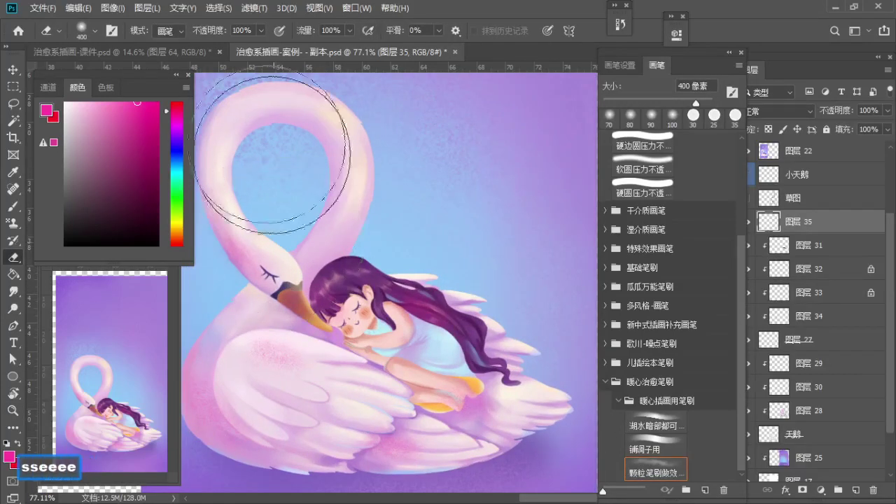
click(350, 31)
click(331, 46)
key(e)
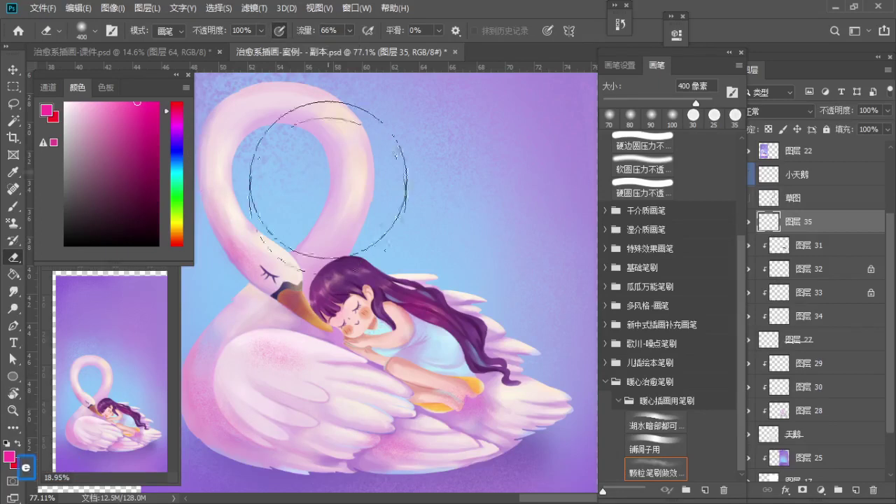
Step: Erase excess magenta grain from the swan's wing and around the girl, reducing the eraser from 200 to 125 px
key(a)
key(a)
key(a)
drag(277, 266, 294, 231)
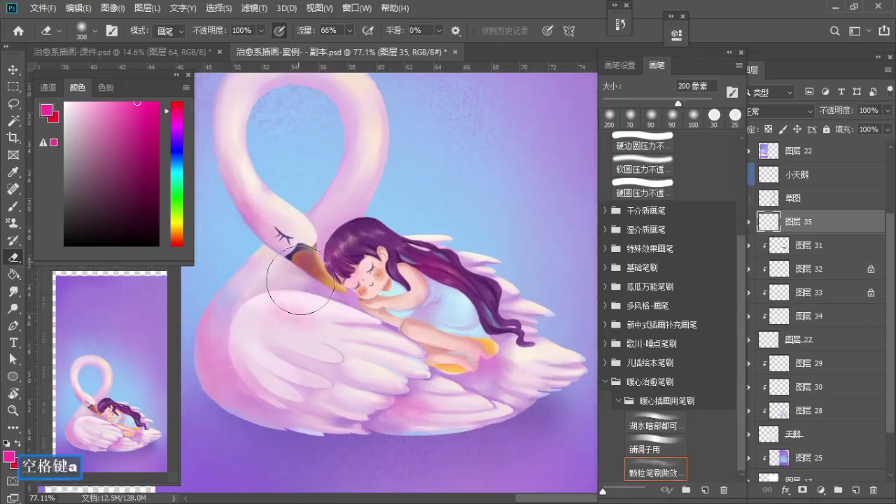
key(bracketleft)
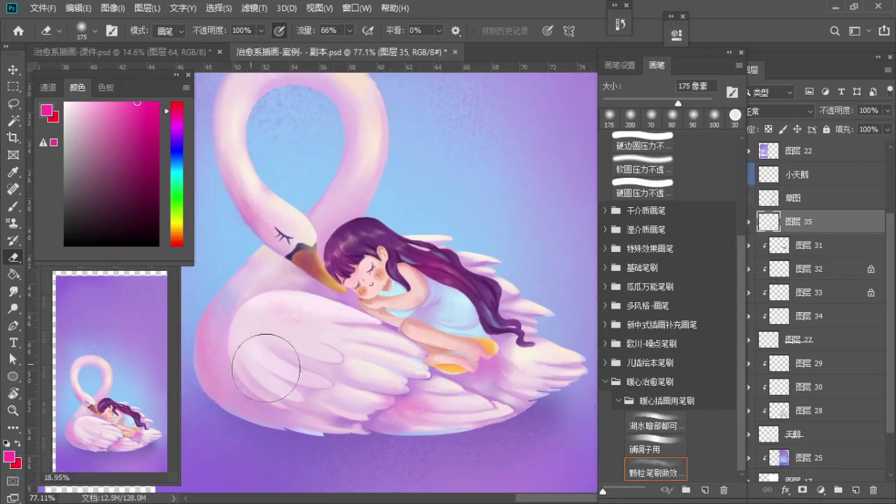
key(bracketleft)
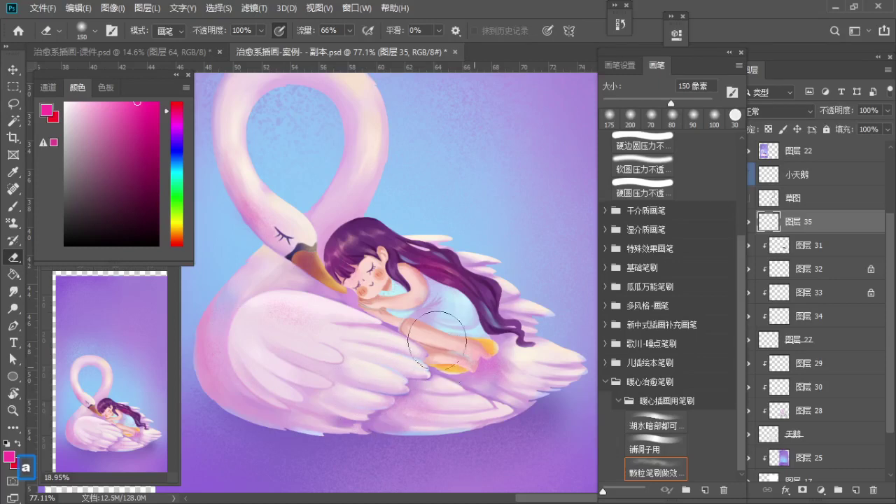
key(bracketleft)
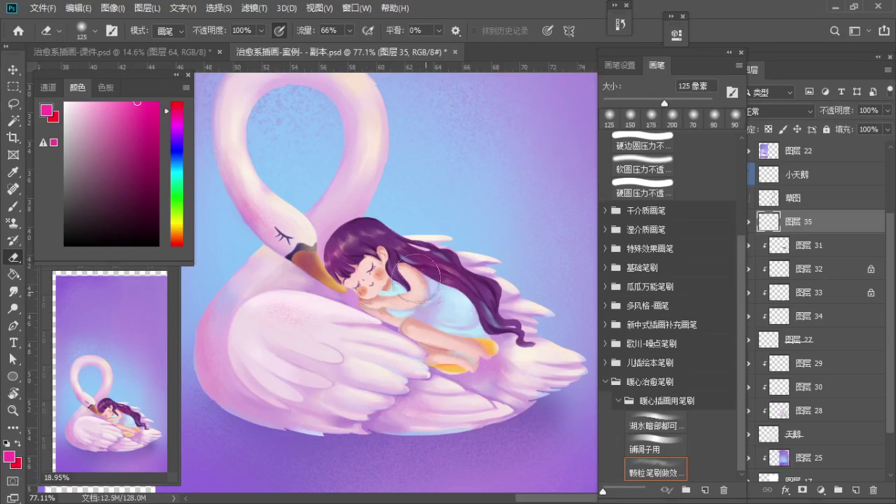
Step: Lower the opacity of grain layer 图层 35 to 78% and compare the painting with the reference beside it
alt+scroll(417, 277, down, 3)
key(b)
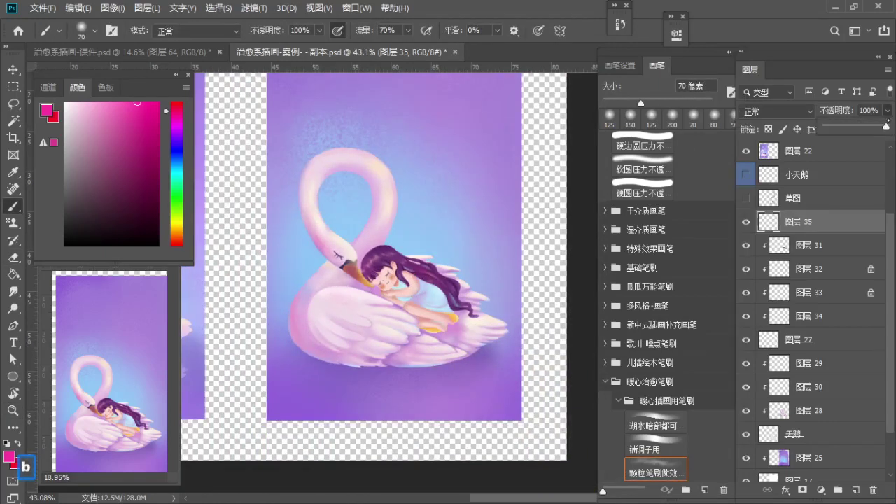
key(z)
mouse_move(416, 321)
mouse_down()
mouse_move(392, 321)
mouse_move(410, 355)
mouse_up()
key(space)
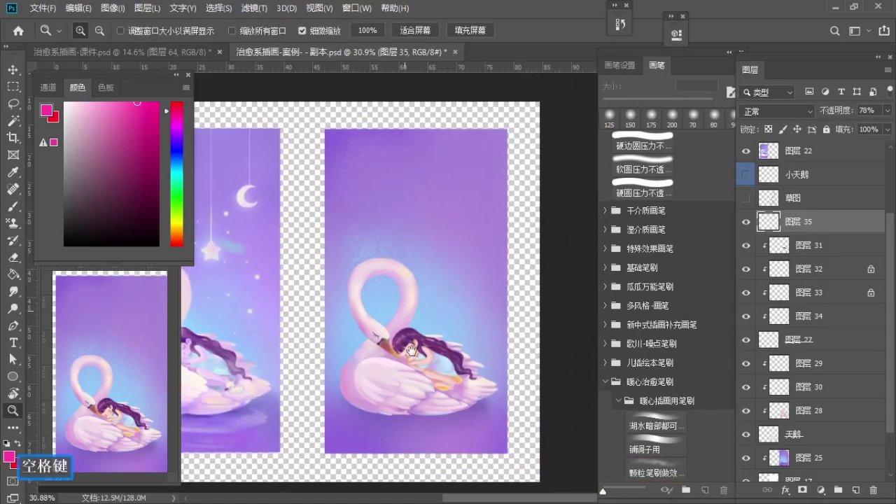
drag(402, 264, 421, 276)
key(z)
drag(419, 231, 376, 243)
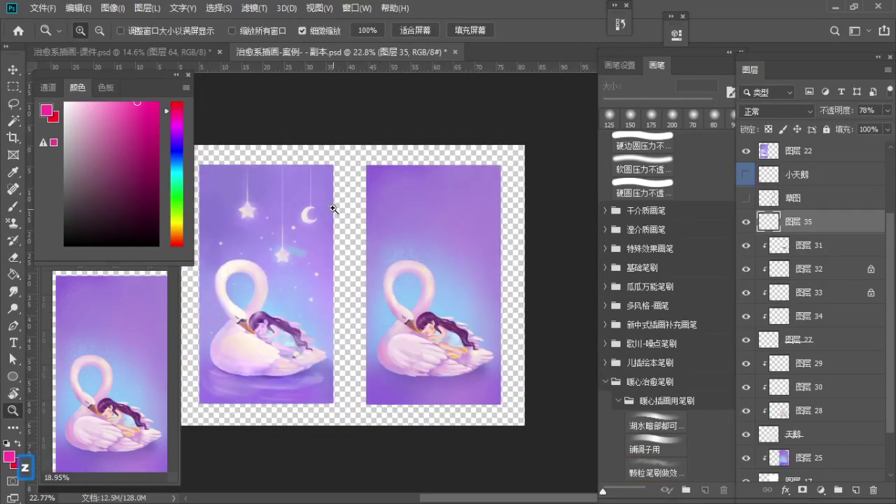
drag(331, 207, 363, 221)
Step: Add a new layer above 图层 35 and examine the hanging star in the reference picture up close
key(b)
click(855, 490)
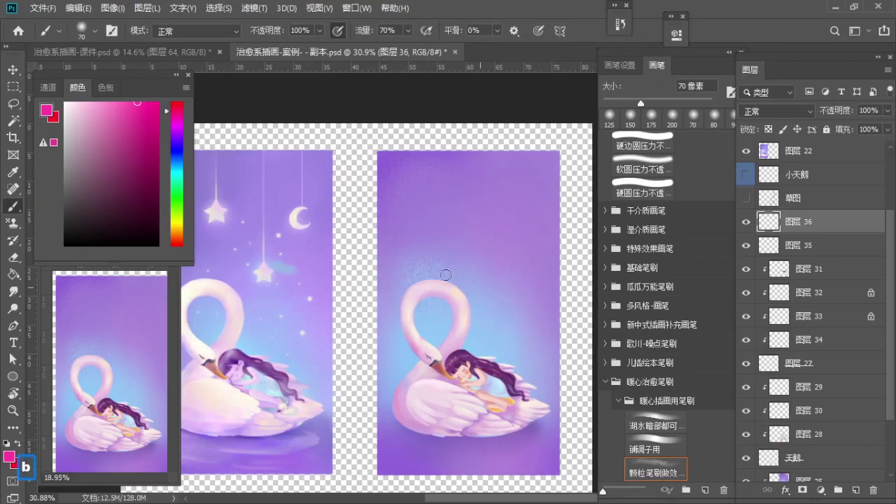
key(space)
drag(309, 218, 392, 212)
key(z)
mouse_move(318, 180)
mouse_down()
mouse_move(350, 208)
mouse_move(340, 186)
mouse_up()
key(b)
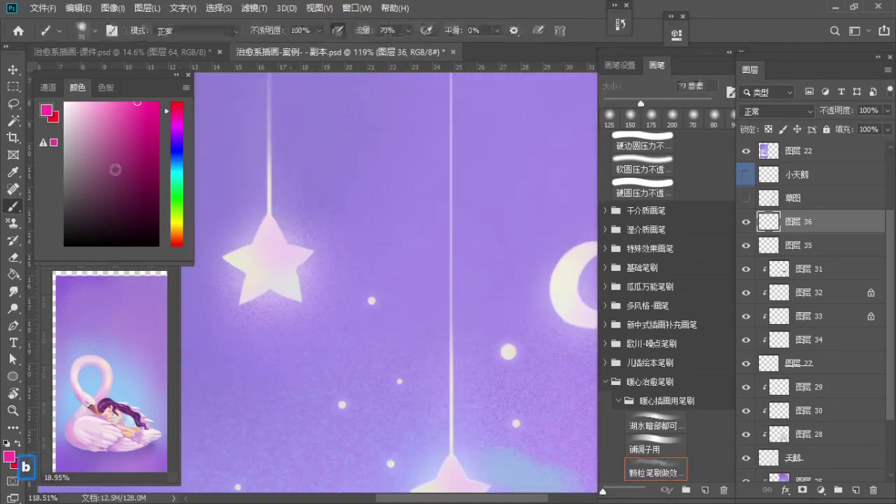
Step: Set up a white hard round brush (硬边圆压力不…) at 30 px with 100% flow and test it beside the star
click(662, 441)
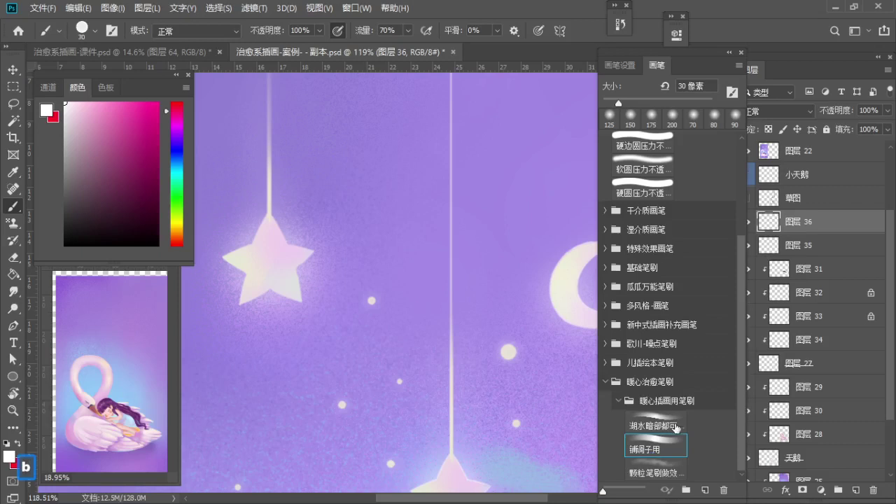
click(620, 141)
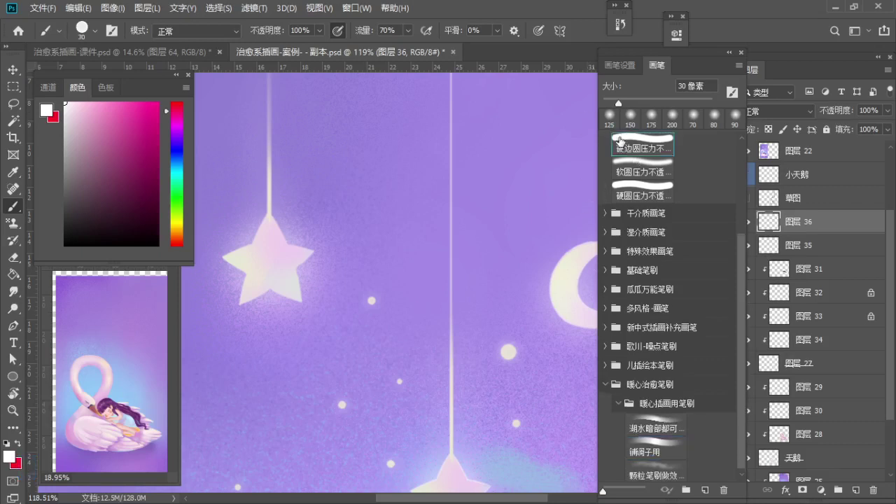
click(407, 30)
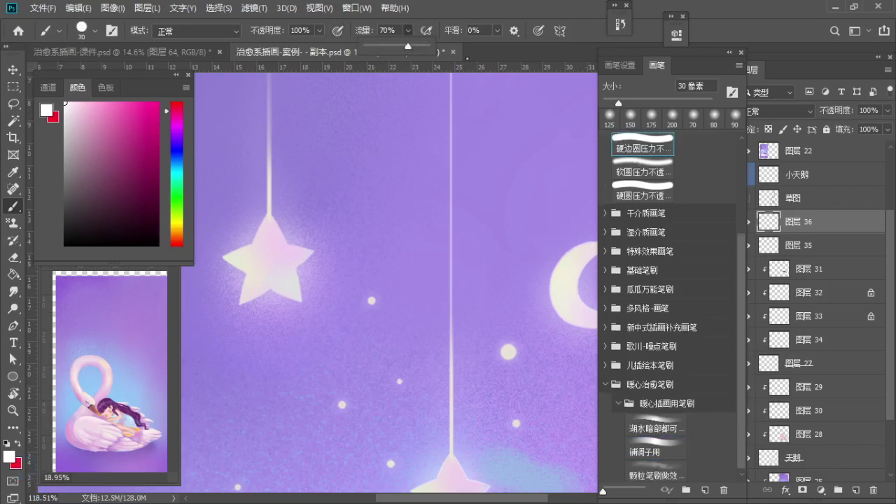
drag(407, 46, 430, 46)
click(416, 251)
key(ctrl+z)
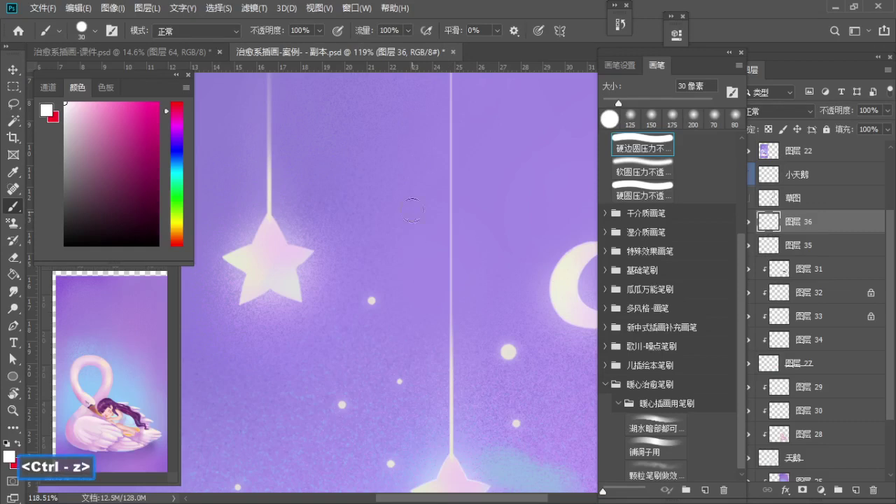
Step: Reduce the brush to 20 px and try out white strokes in the empty sky above the swan
key(z)
key(space)
drag(412, 198, 220, 291)
key(z)
mouse_move(377, 242)
mouse_down()
mouse_move(437, 258)
mouse_move(360, 222)
mouse_move(418, 210)
mouse_up()
key(space)
key(z)
key(space)
key(b)
key(a)
key(a)
key(ctrl+z)
mouse_move(351, 197)
mouse_down()
mouse_move(338, 273)
mouse_move(333, 258)
mouse_move(358, 200)
mouse_up()
key(z)
key(b)
key(ctrl+z)
key(ctrl+z)
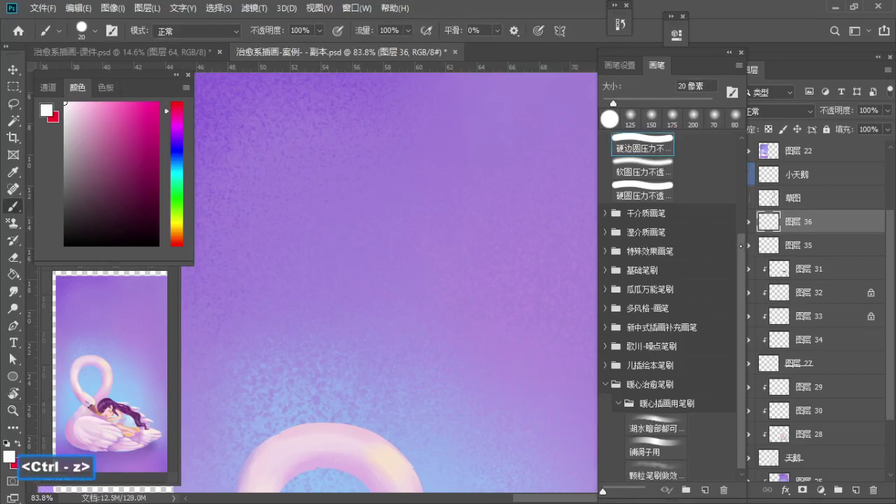
Step: Switch to the hard round brush 硬边圆压力大… and try a slanted white stroke above the swan
scroll(637, 210, up, 5)
click(633, 217)
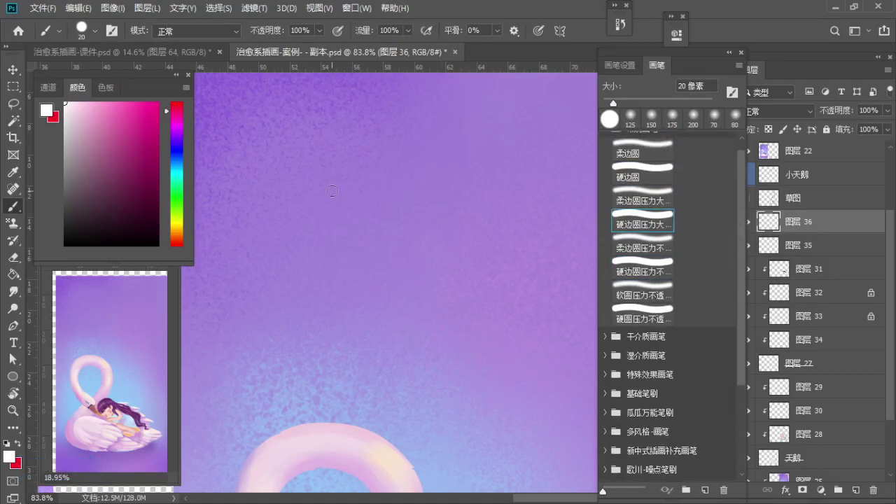
key(ctrl+z)
mouse_move(332, 192)
mouse_down()
mouse_move(322, 269)
mouse_move(308, 264)
mouse_up()
key(ctrl+z)
key(ctrl+z)
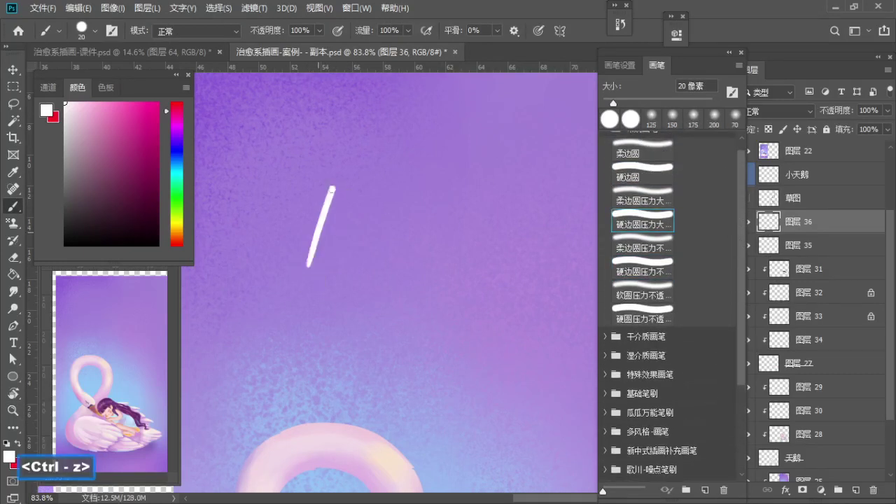
key(ctrl+z)
key(ctrl+z)
Step: Try brush smoothing at 27% with test strokes for the star
click(497, 31)
drag(492, 49, 511, 49)
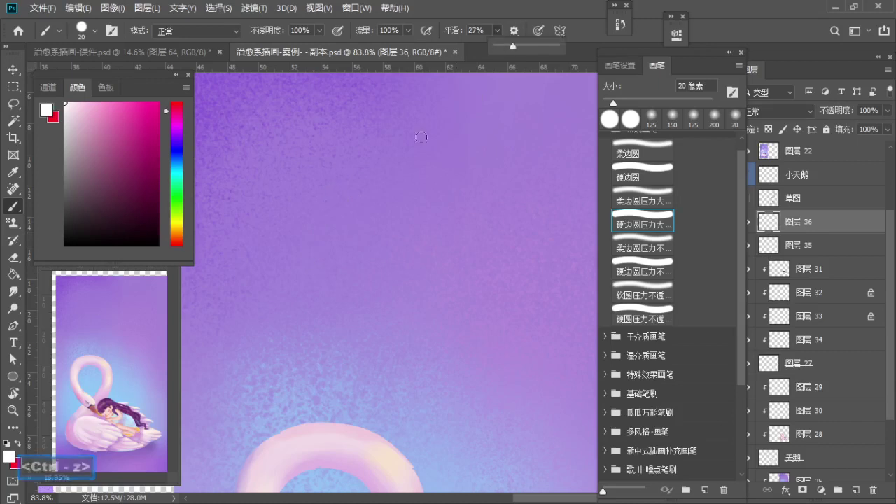
click(322, 232)
mouse_move(315, 253)
mouse_down()
mouse_move(373, 238)
mouse_move(387, 255)
mouse_up()
key(ctrl+z)
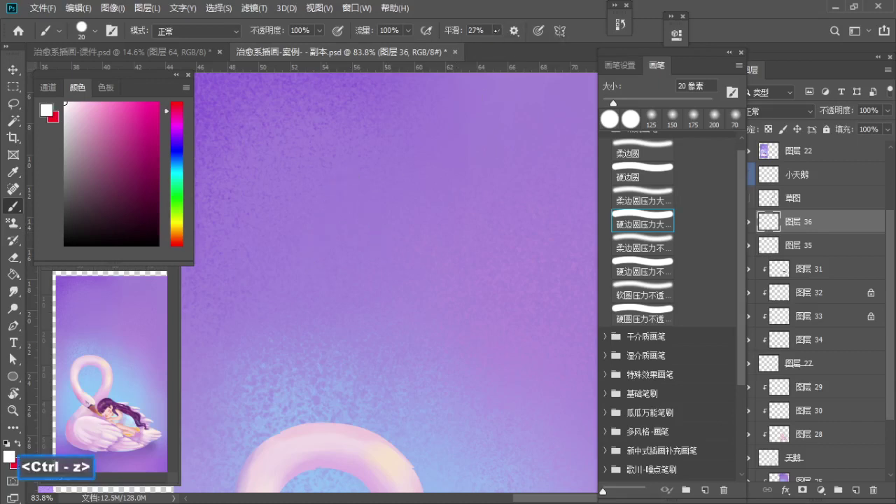
Step: Set the brush smoothing to 59% and outline the star's top point in white above the swan's neck
click(497, 30)
drag(495, 45, 515, 45)
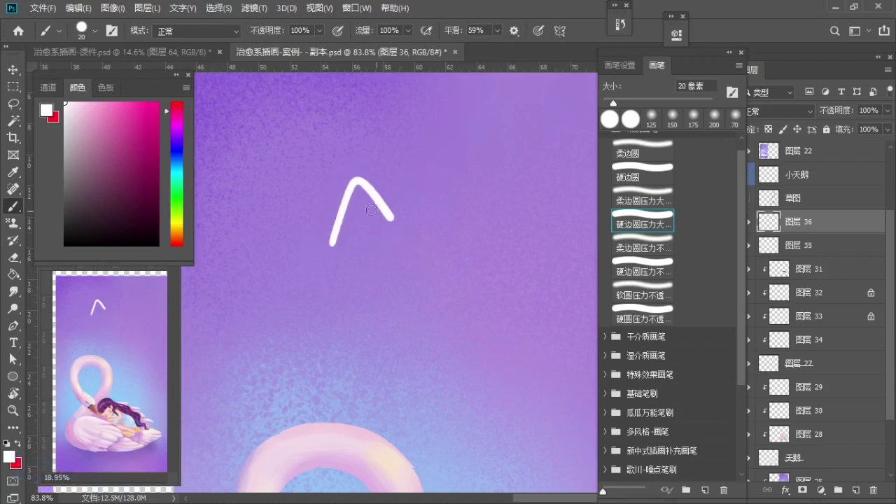
key(ctrl+z)
drag(330, 253, 360, 169)
drag(331, 250, 298, 268)
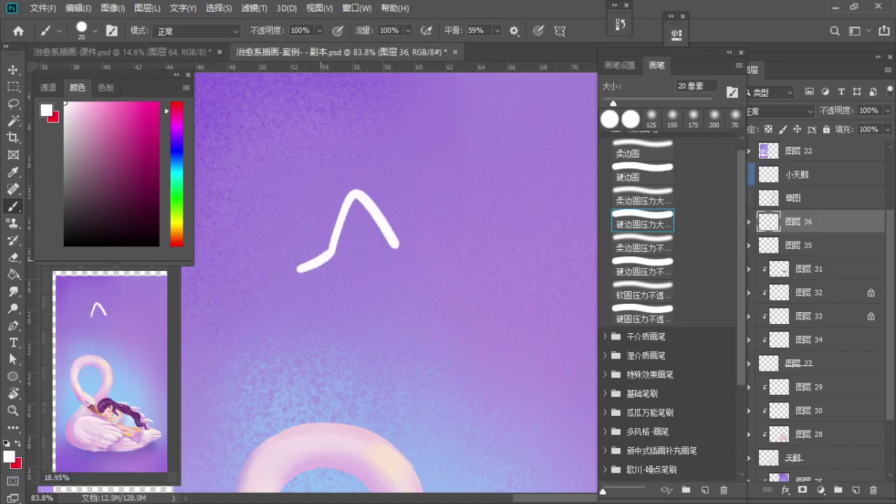
key(ctrl+z)
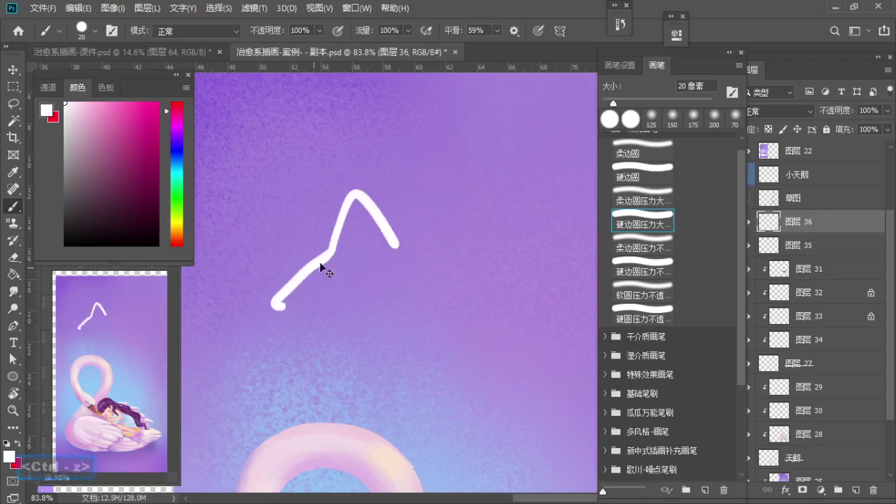
key(ctrl+z)
Step: Outline the star's left and lower-left points, redoing uneven strokes, and reset the brush smoothing to 0%
drag(273, 284, 343, 291)
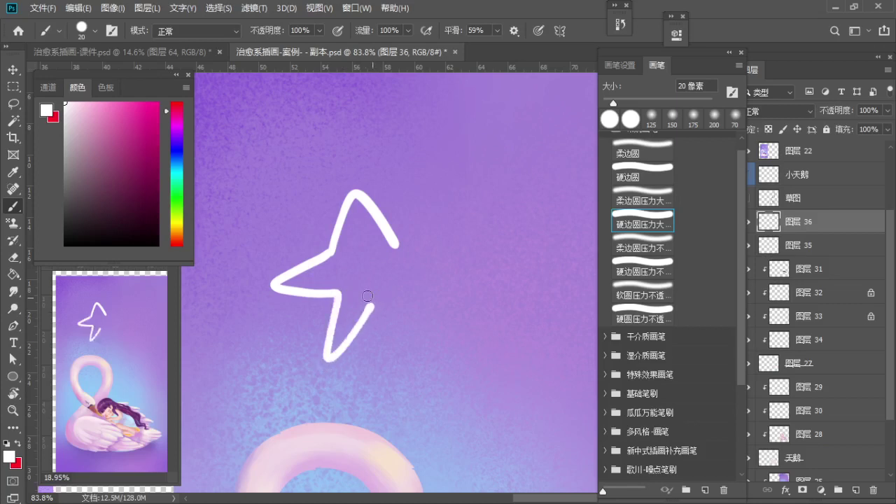
key(ctrl+z)
drag(263, 301, 346, 295)
key(ctrl+z)
drag(332, 250, 284, 288)
drag(339, 308, 354, 304)
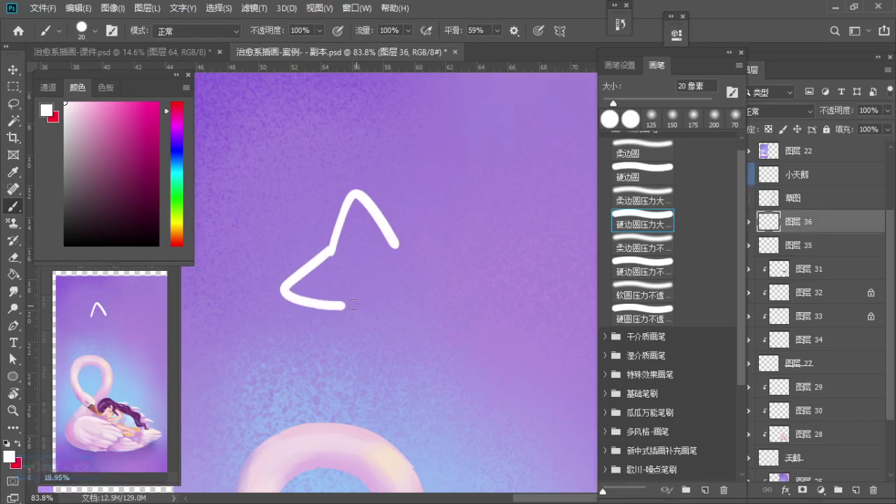
key(ctrl+z)
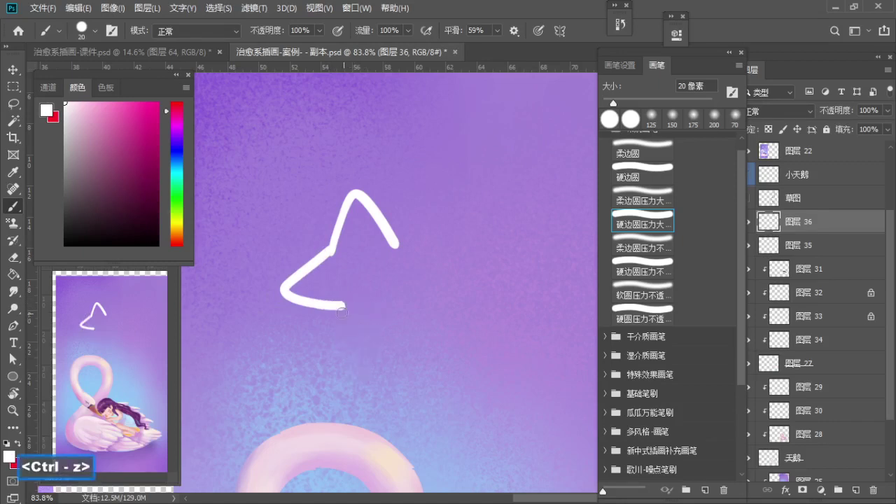
key(ctrl+z)
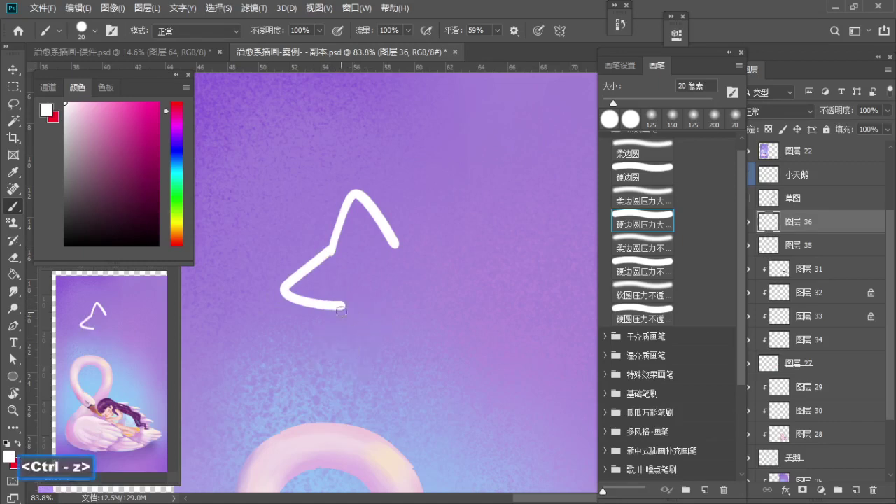
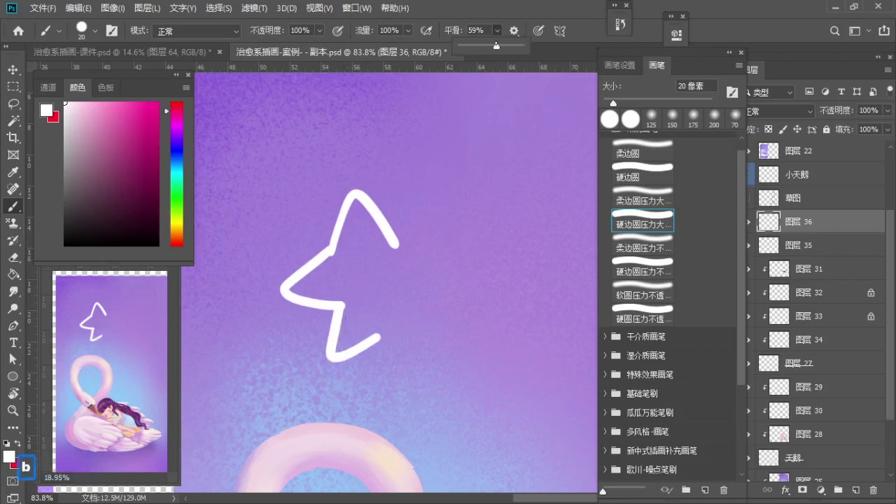
drag(498, 35, 452, 59)
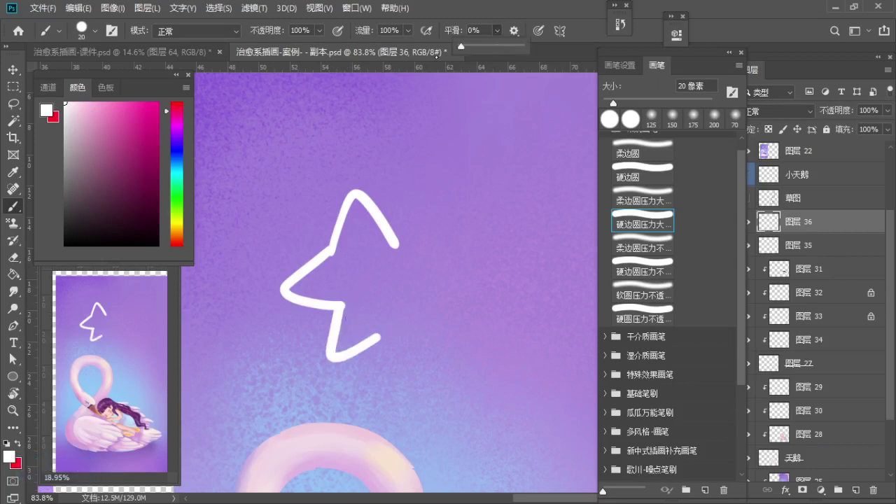
Step: Duplicate the half-star layer, flip the copy horizontally, and rotate and position it as the star's right half
key(ctrl+j)
key(ctrl+t)
right_click(357, 274)
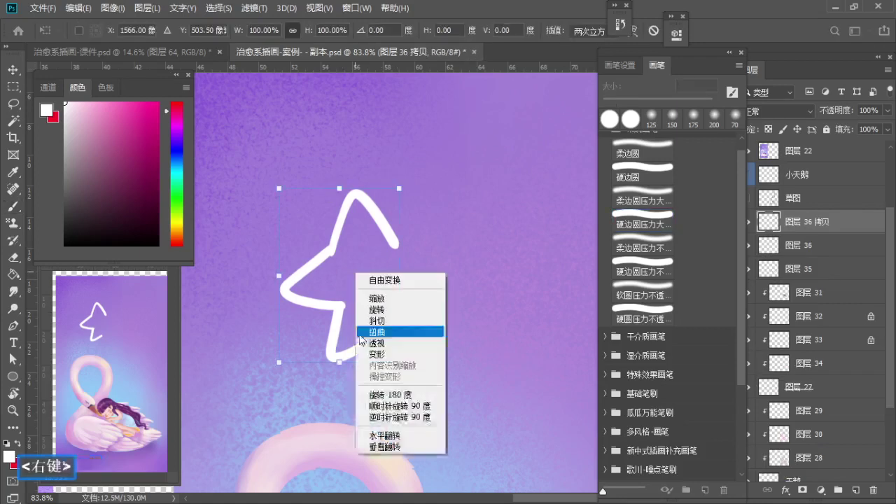
click(384, 435)
drag(370, 342, 420, 318)
drag(503, 198, 462, 190)
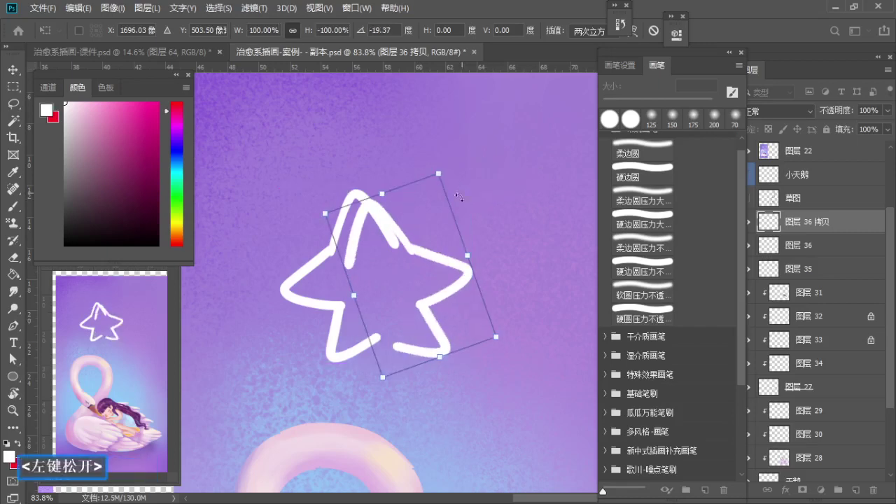
drag(433, 234, 430, 209)
key(Return)
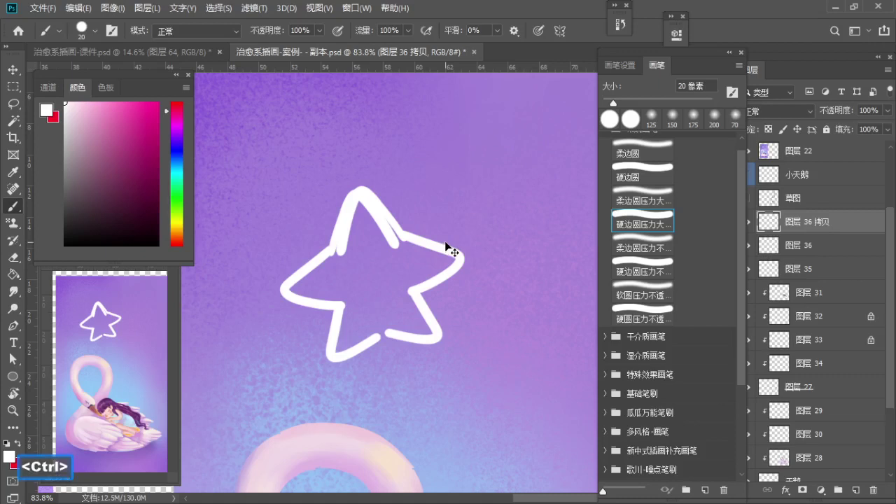
Step: Nudge the mirrored half left until the outlines meet and merge it into 图层 36
key(ctrl+t)
key(Left)
key(Left)
key(Left)
key(Left)
key(Left)
key(Left)
key(Left)
key(Left)
key(Left)
key(Left)
key(Left)
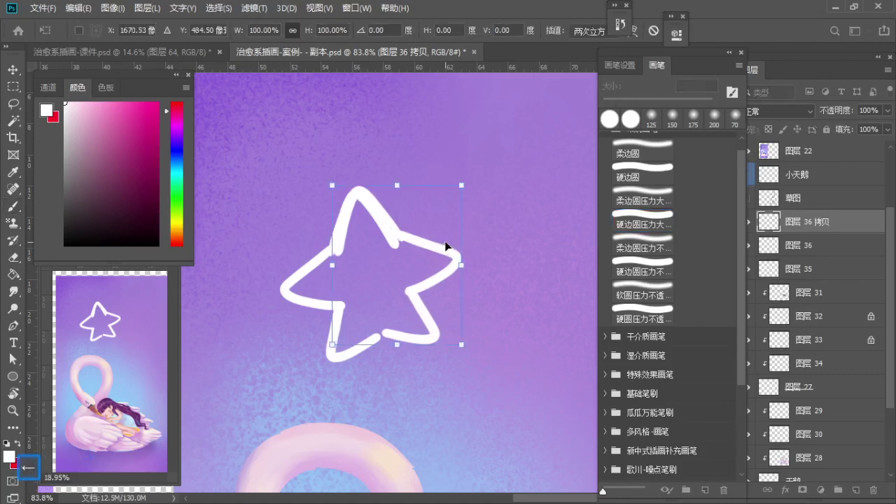
key(Return)
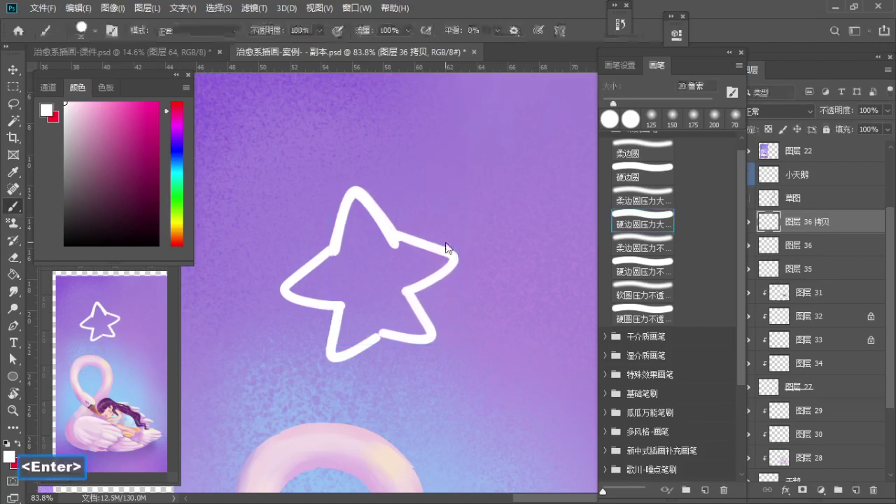
key(ctrl+e)
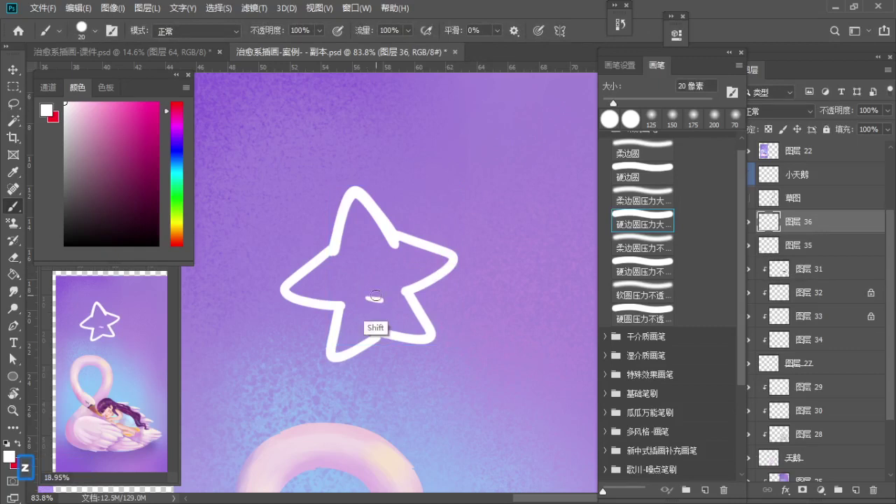
Step: Undo the stray stroke inside the star outline and fill the star with white
key(ctrl+z)
key(z)
drag(369, 316, 418, 332)
key(b)
key(a)
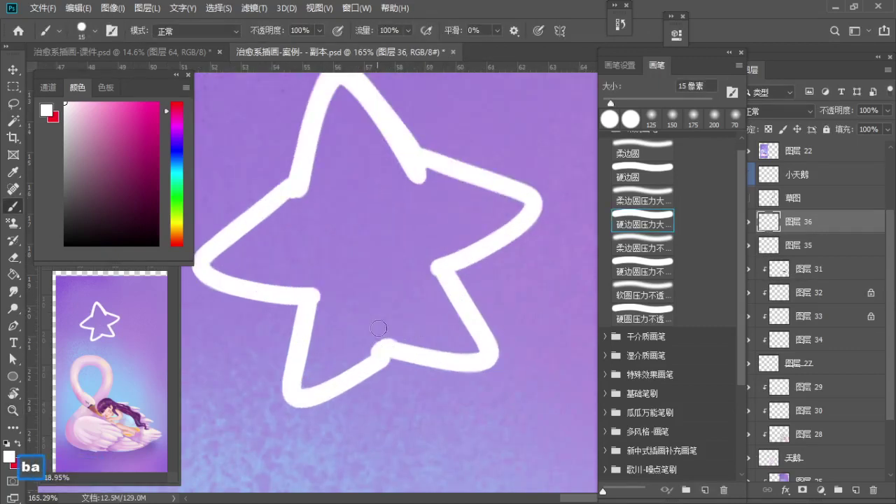
key(g)
click(346, 259)
key(b)
key(s)
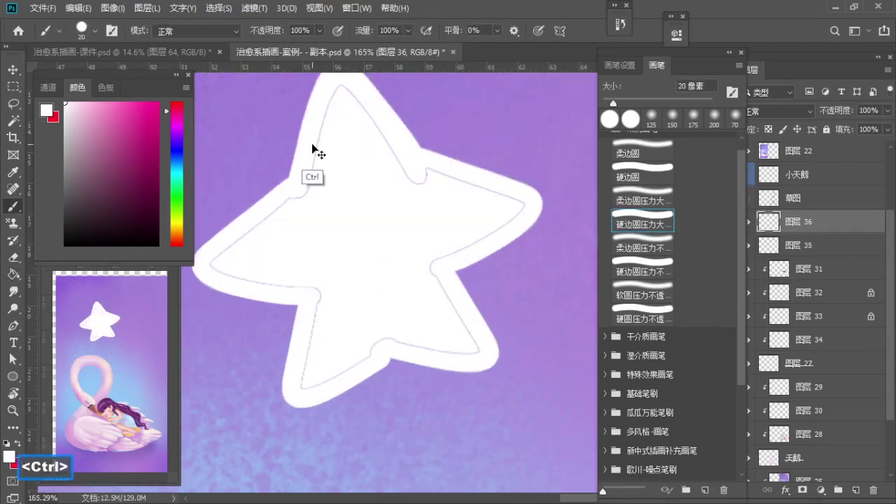
Step: Duplicate the star layer 图层 36 four times and merge all the copies down into 图层 35
key(ctrl+j)
key(ctrl+j)
key(ctrl+j)
key(ctrl+j)
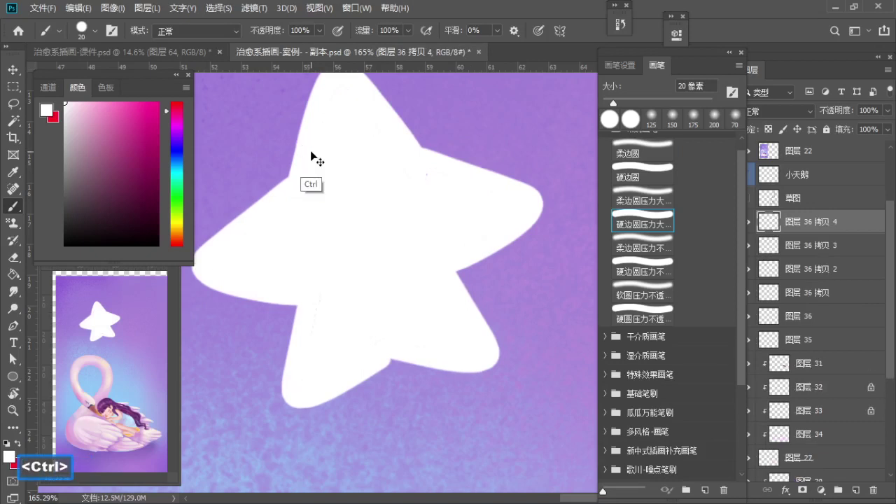
key(ctrl+e)
key(ctrl+e)
key(ctrl+e)
key(ctrl+e)
key(ctrl+e)
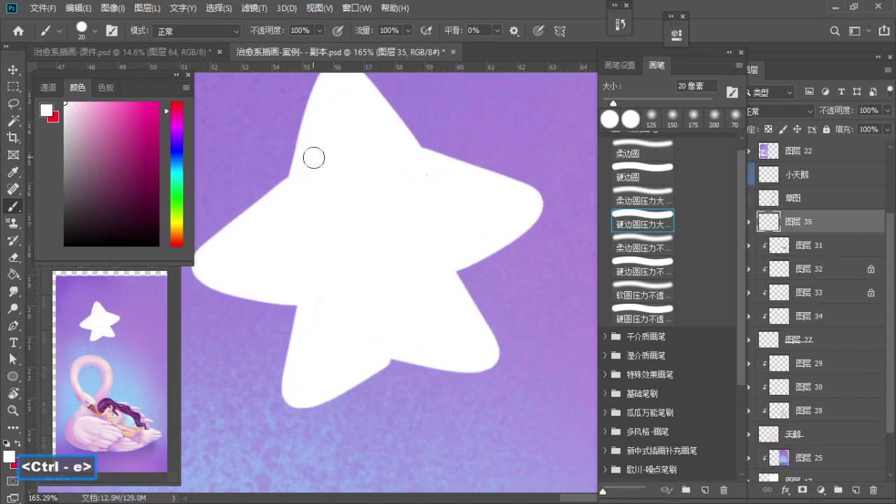
Step: Lasso the star, cut it onto its own layer and scale it down to about 25%
key(z)
drag(349, 184, 334, 242)
key(space)
key(z)
key(ctrl+t)
key(Return)
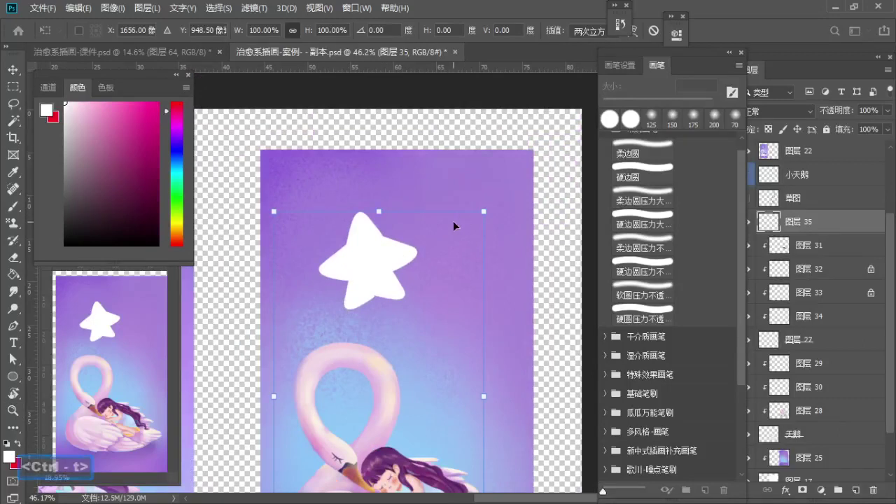
key(l)
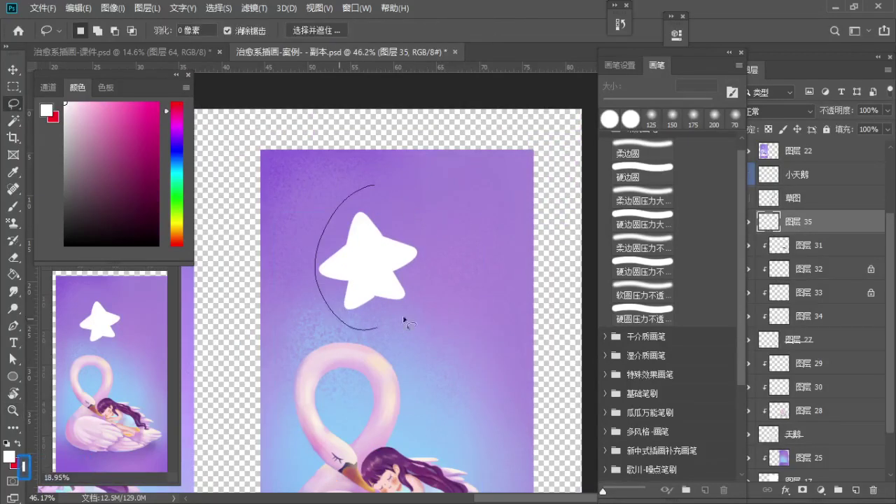
mouse_move(405, 322)
mouse_down()
mouse_move(406, 205)
mouse_move(406, 244)
mouse_move(375, 284)
mouse_move(374, 244)
mouse_move(399, 203)
mouse_move(392, 225)
mouse_move(360, 228)
mouse_up()
key(ctrl+shift+j)
key(ctrl+t)
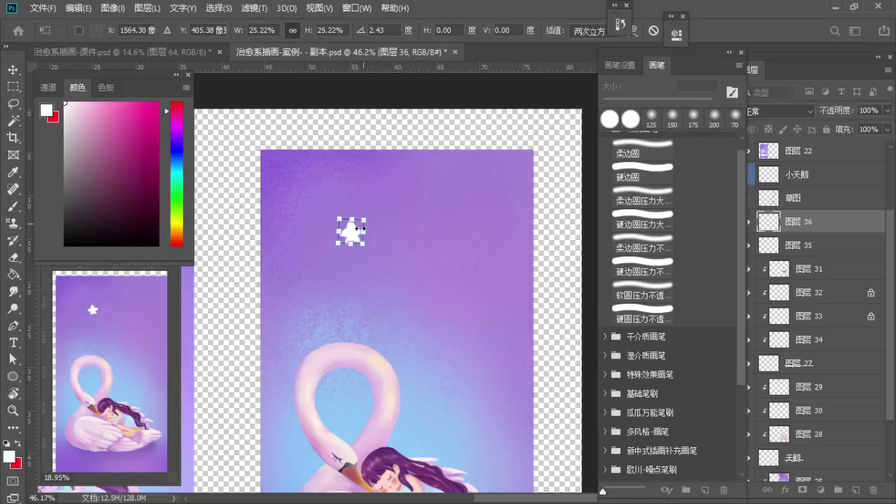
key(Return)
Step: Reshape the small star's lower points with an 8 px white brush, undoing uneven strokes
key(ctrl+space)
click(353, 233)
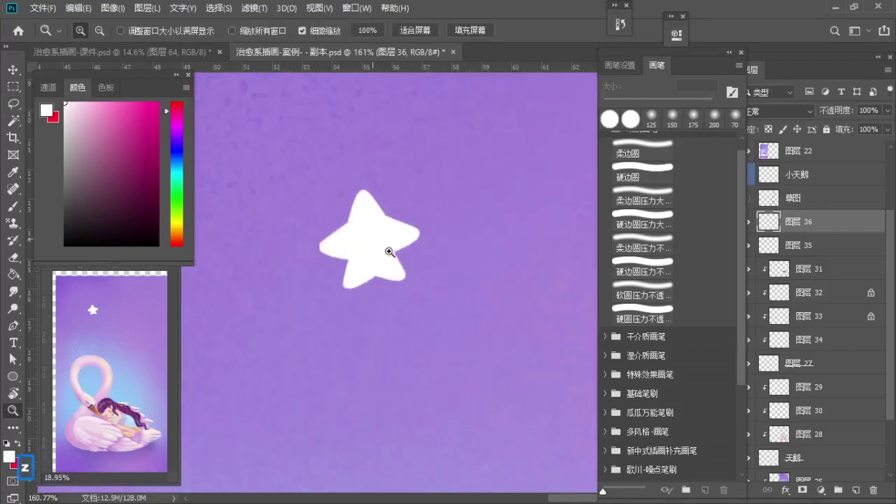
key(b)
alt+click(358, 312)
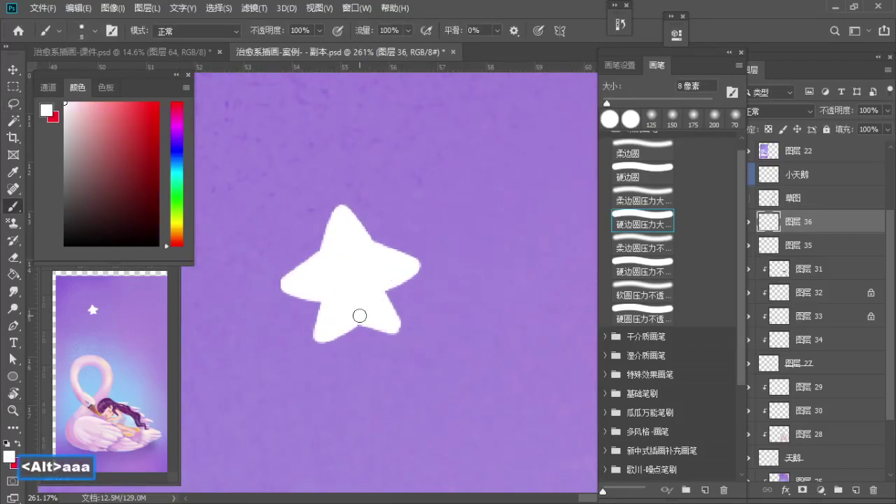
key(ctrl+z)
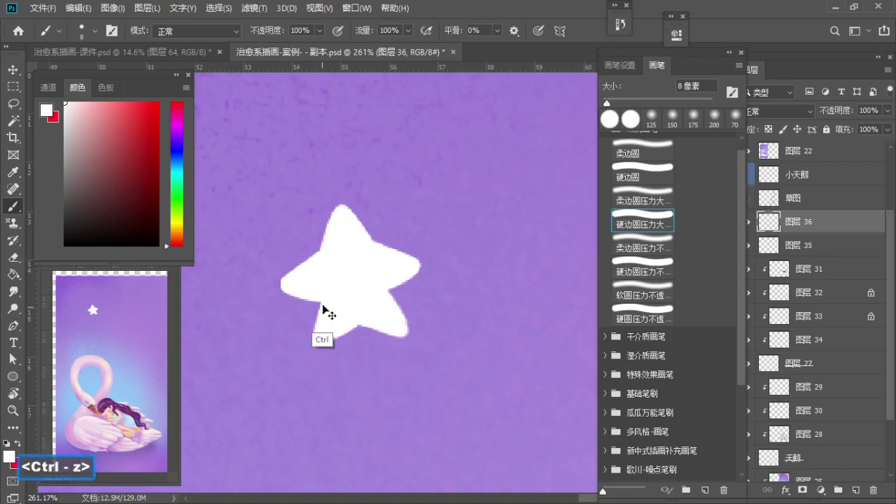
mouse_move(325, 308)
mouse_down()
mouse_move(344, 319)
mouse_move(333, 314)
mouse_move(316, 341)
mouse_move(355, 319)
mouse_up()
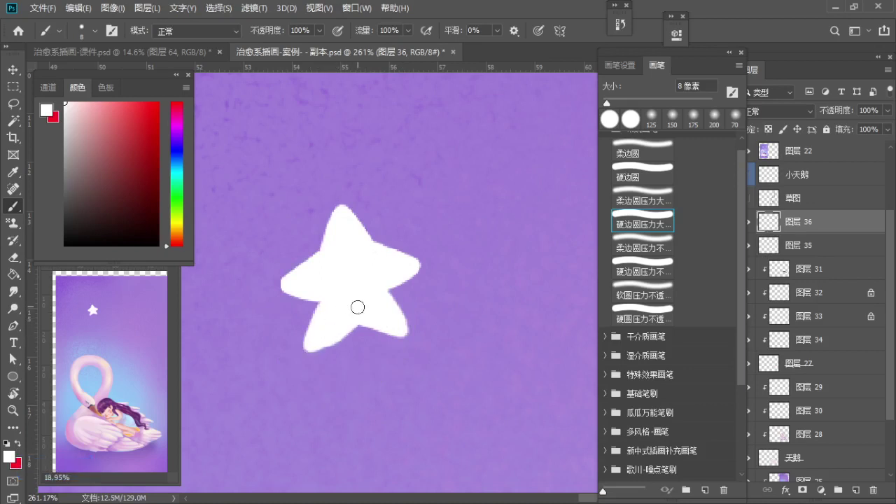
key(ctrl+z)
key(z)
key(space)
mouse_move(371, 251)
mouse_down()
mouse_move(340, 296)
mouse_move(325, 294)
mouse_move(384, 276)
mouse_up()
key(z)
key(b)
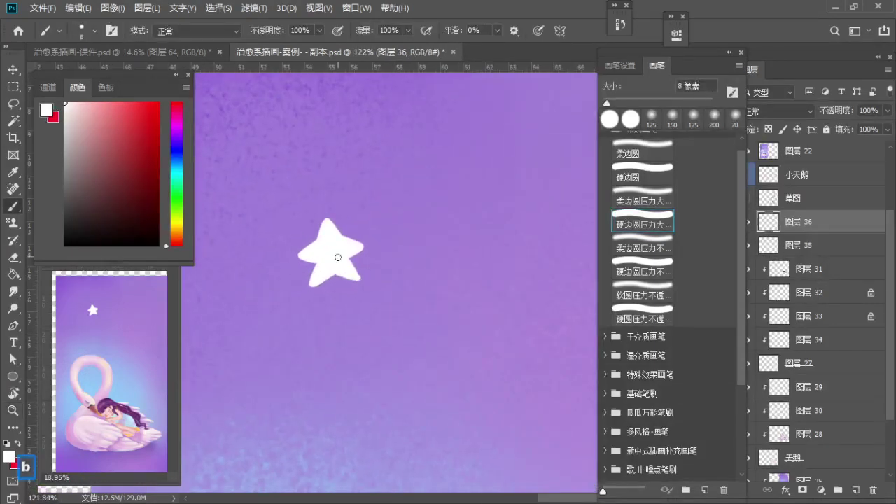
key(ctrl+z)
Step: Rotate the small star slightly so it stands more upright
key(z)
drag(345, 256, 321, 278)
key(space)
key(ctrl+t)
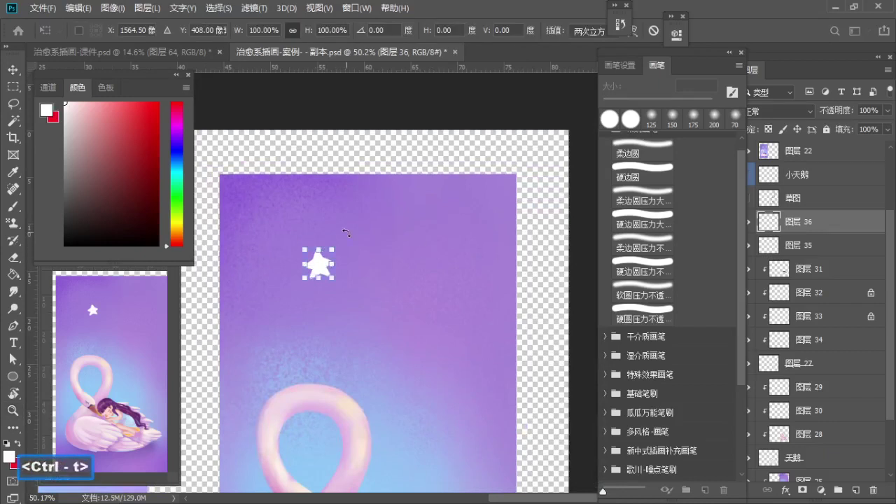
drag(345, 232, 348, 235)
key(Return)
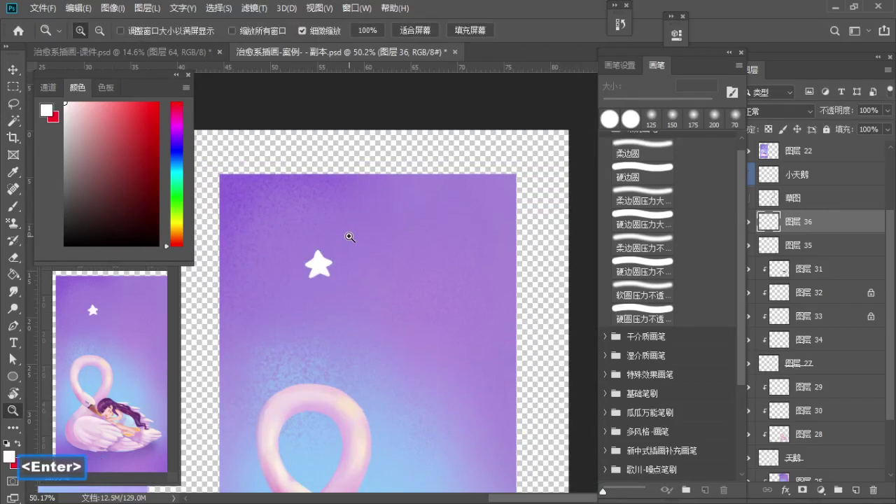
Step: Duplicate the small star and place the slightly enlarged copy lower down near the sky's right edge
key(ctrl+j)
key(ctrl+t)
drag(313, 276, 472, 358)
drag(461, 340, 457, 333)
double_click(458, 334)
alt+scroll(440, 294, down, 1)
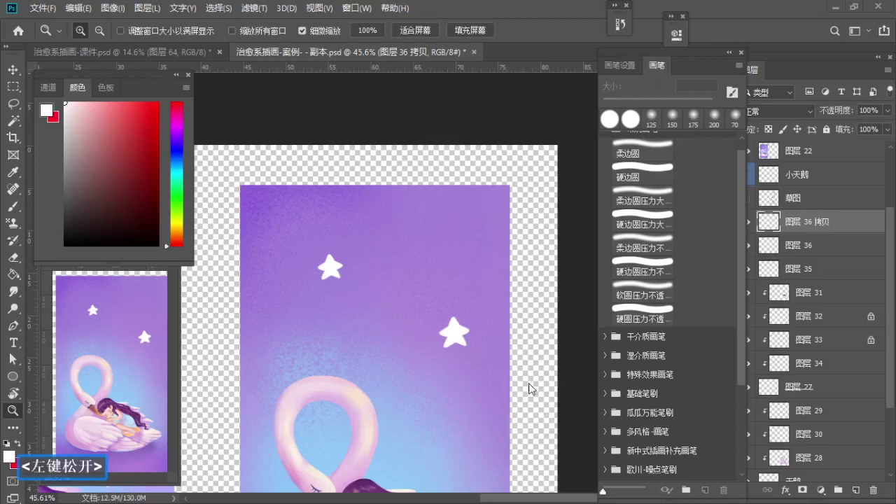
Step: Move the star copy closer to the first star's lower right and scale it to about 78%
key(v)
drag(456, 337, 380, 310)
key(ctrl+t)
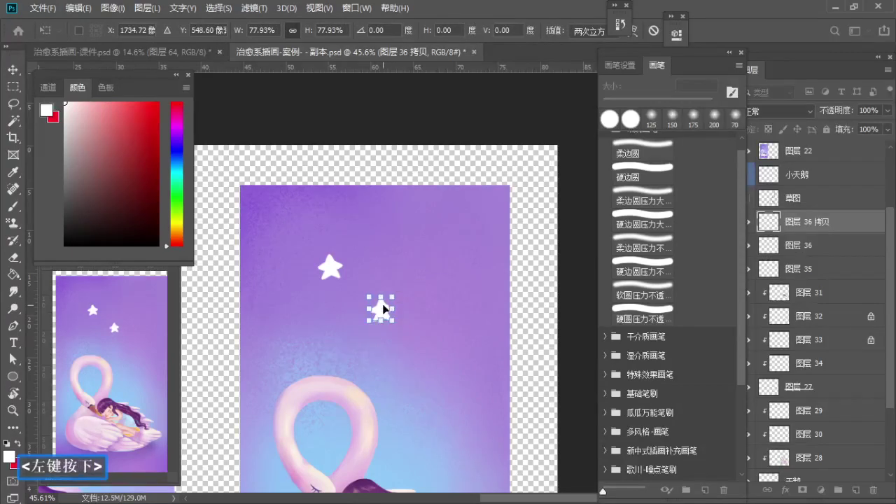
double_click(381, 309)
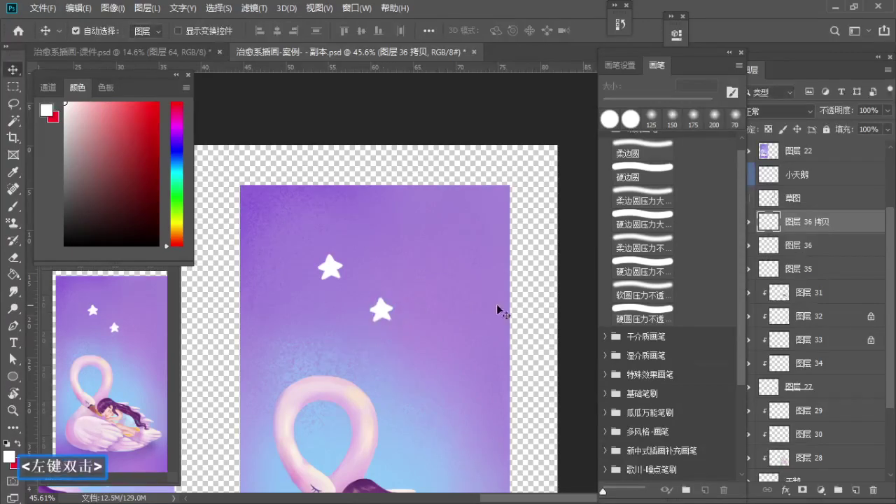
Step: Make a crescent selection in the upper-right sky by subtracting one elliptical selection from another
right_click(13, 86)
click(56, 98)
drag(422, 231, 481, 288)
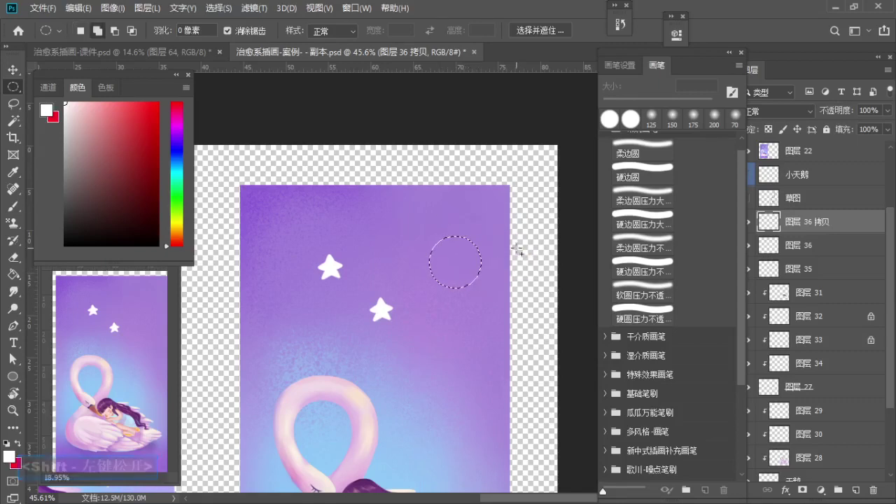
key(alt)
drag(492, 228, 507, 293)
key(shift)
key(space)
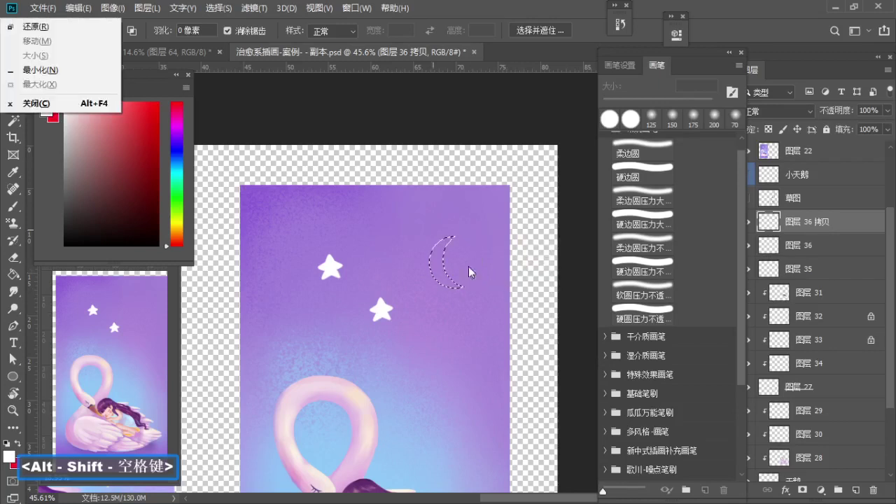
Step: Fill the crescent selection with white and deselect it
key(alt+Delete)
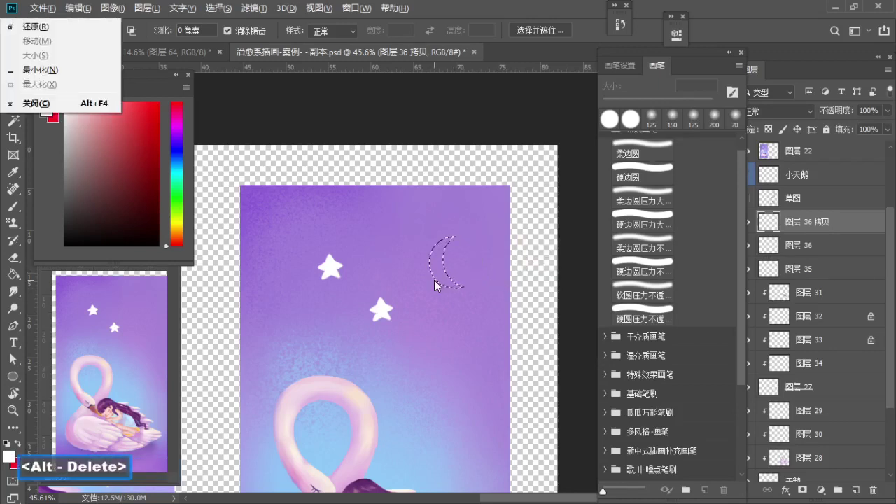
click(429, 267)
key(alt+Delete)
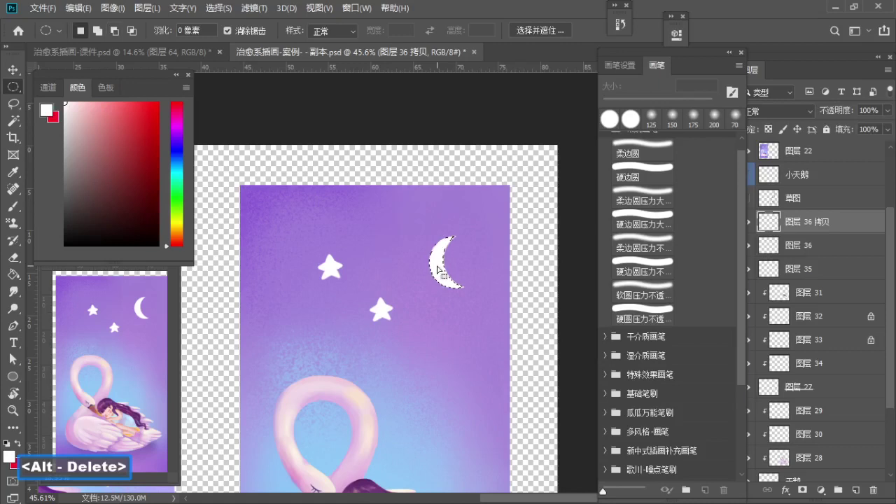
key(ctrl+d)
Step: Lasso the crescent moon, scale it to about 78%, and adjust its rotation and position near the sky's right edge
key(ctrl+t)
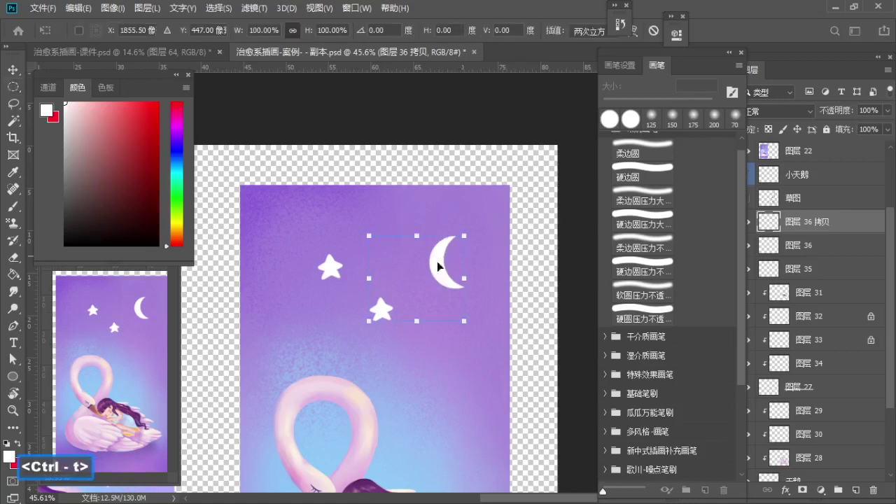
double_click(423, 272)
key(l)
drag(421, 235, 475, 298)
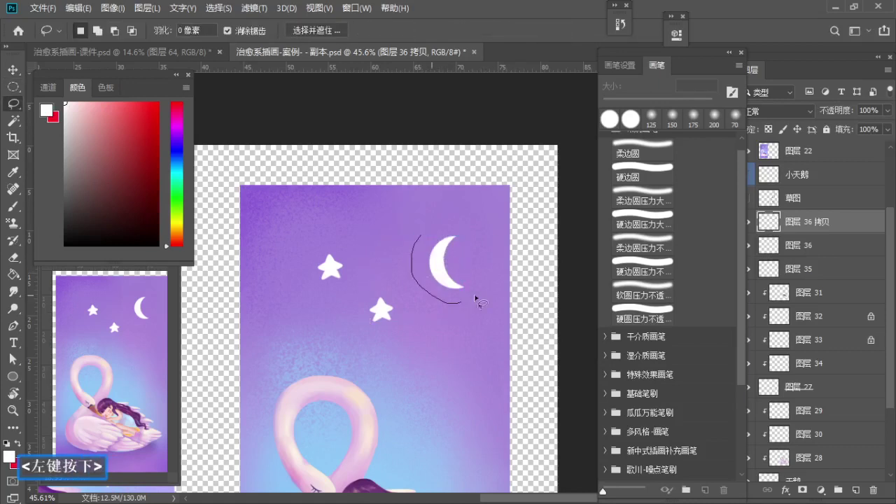
drag(433, 223, 418, 252)
drag(443, 264, 458, 266)
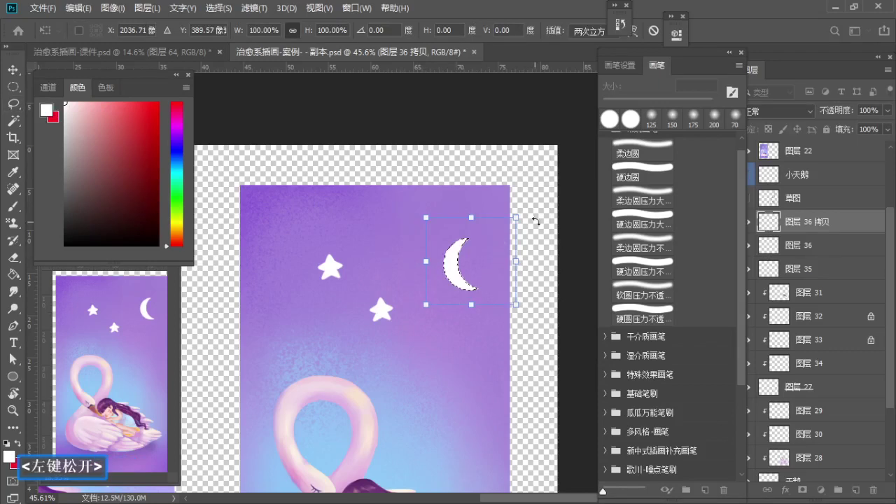
drag(517, 217, 485, 223)
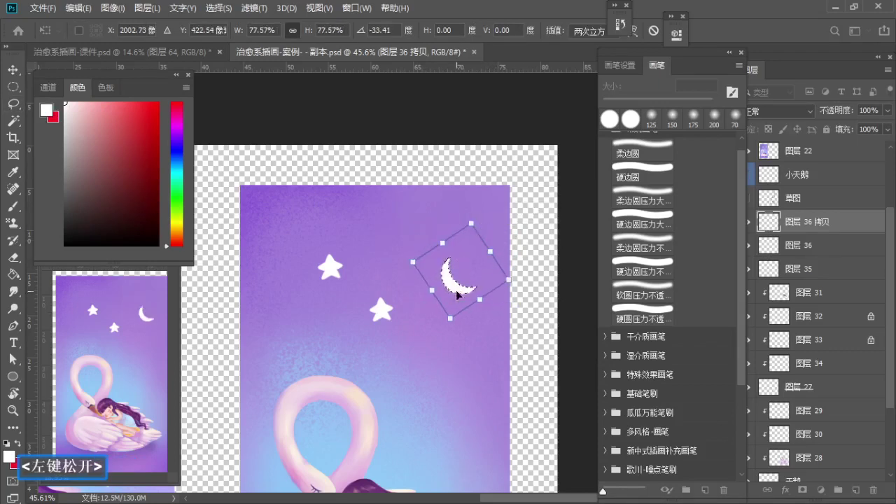
drag(452, 292, 453, 273)
mouse_move(507, 228)
mouse_down()
mouse_move(512, 240)
mouse_move(500, 260)
mouse_move(457, 264)
mouse_up()
double_click(455, 264)
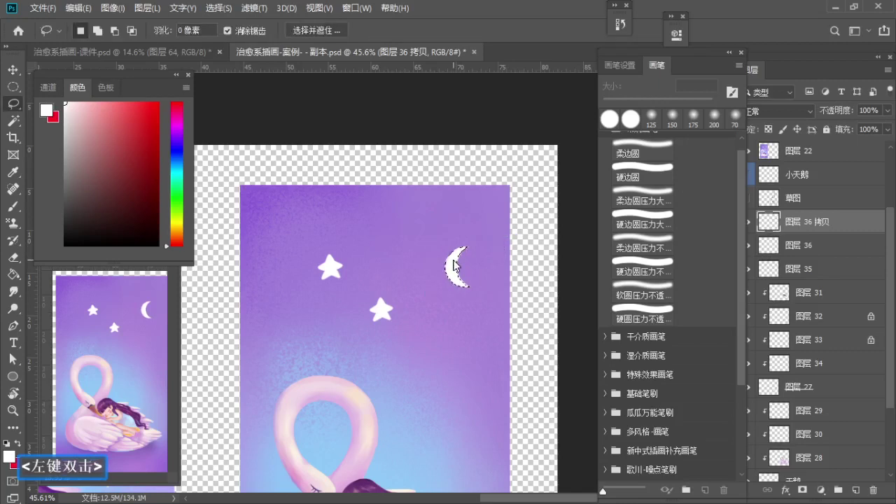
key(ctrl+d)
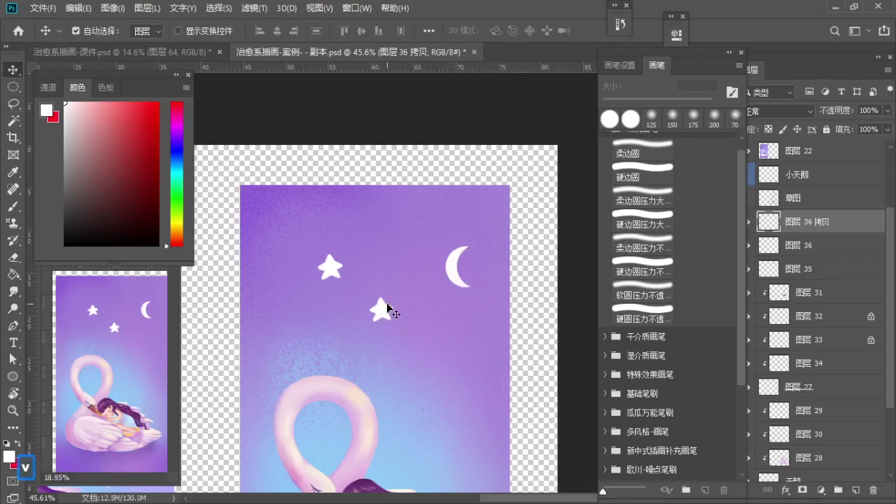
Step: Lasso the second star and move it slightly lower in the sky
click(361, 296)
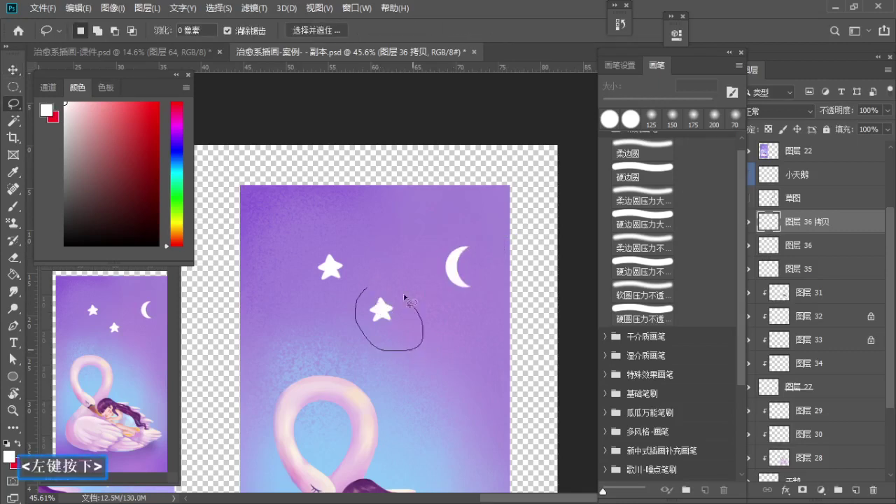
key(ctrl+t)
mouse_move(404, 297)
mouse_down()
mouse_move(381, 312)
mouse_move(384, 325)
mouse_up()
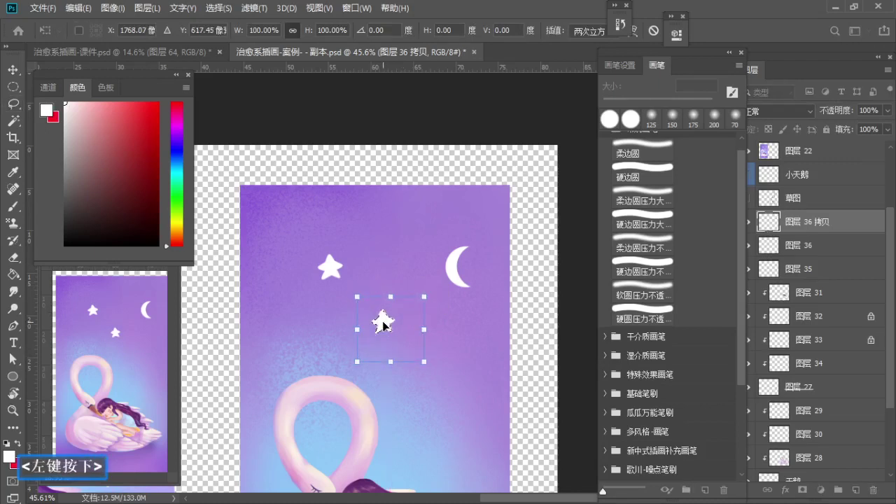
key(Return)
Step: Draw a straight white string from the sky's upper edge to the upper star with a 6 px 硬边圆 brush, redoing thicker lines
key(b)
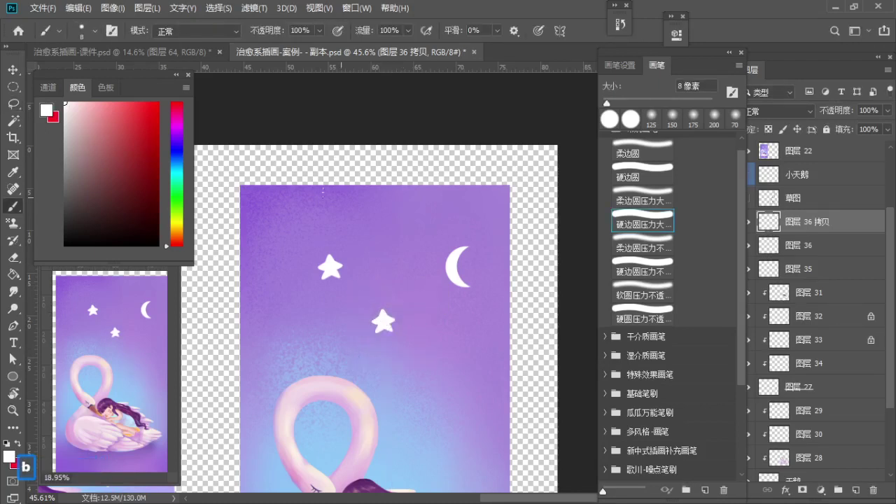
click(629, 175)
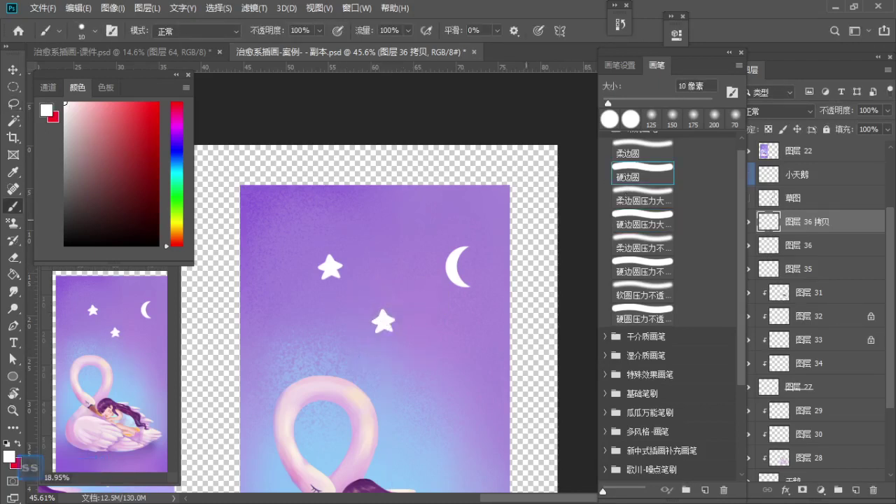
key(bracketright)
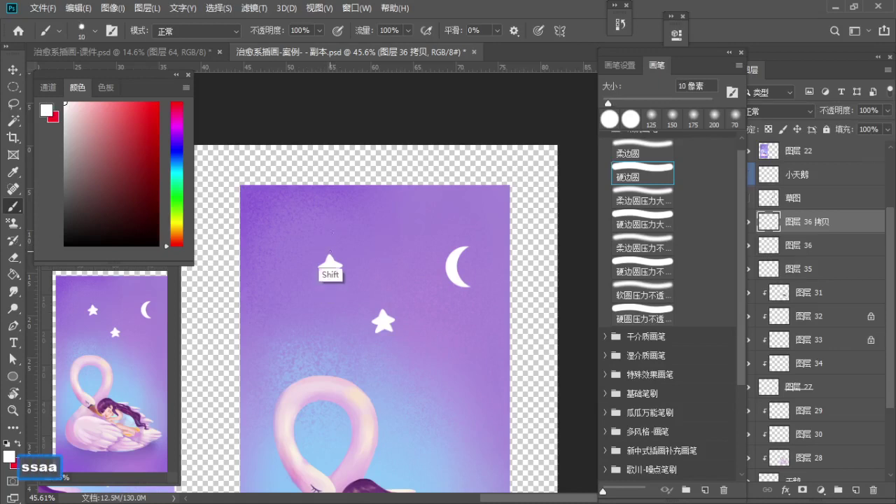
shift+click(332, 186)
key(ctrl+z)
key(bracketleft)
key(bracketleft)
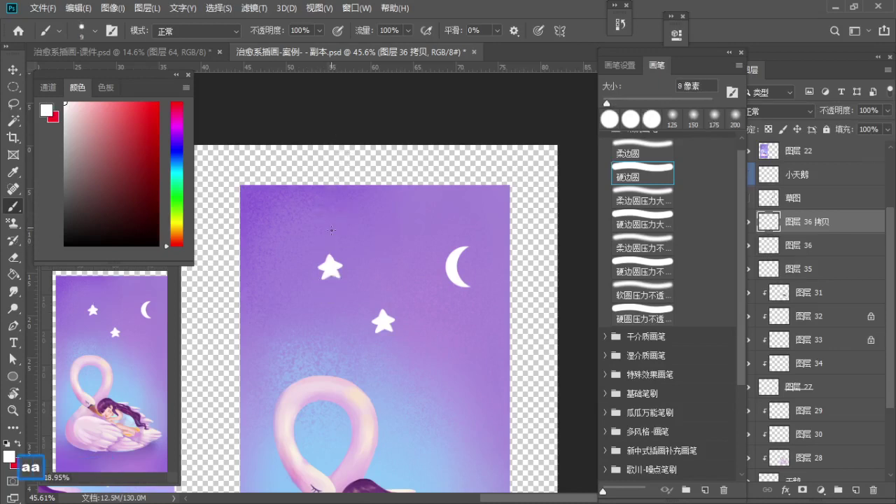
shift+click(332, 168)
key(ctrl+z)
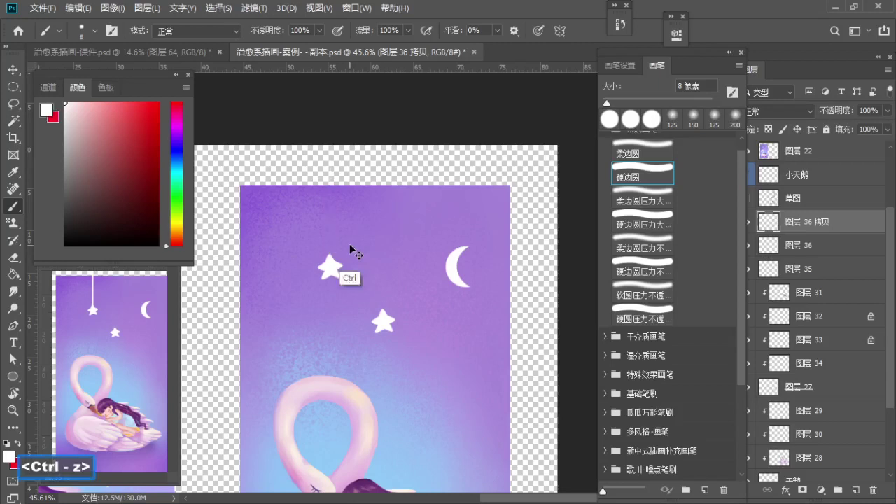
key(bracketleft)
key(bracketleft)
shift+click(330, 186)
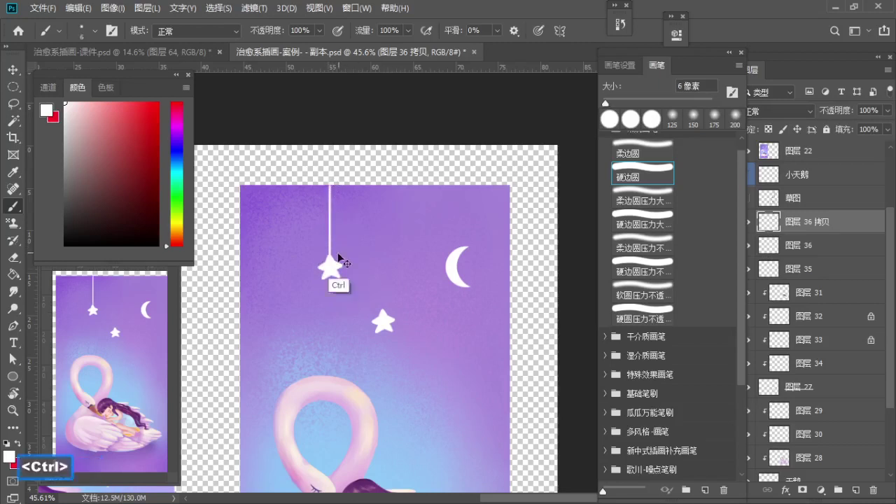
Step: Undo the upper star's string and redraw it as a straight white line with a 5 px 硬边圆 brush
key(ctrl+z)
drag(329, 259, 333, 179)
key(ctrl+z)
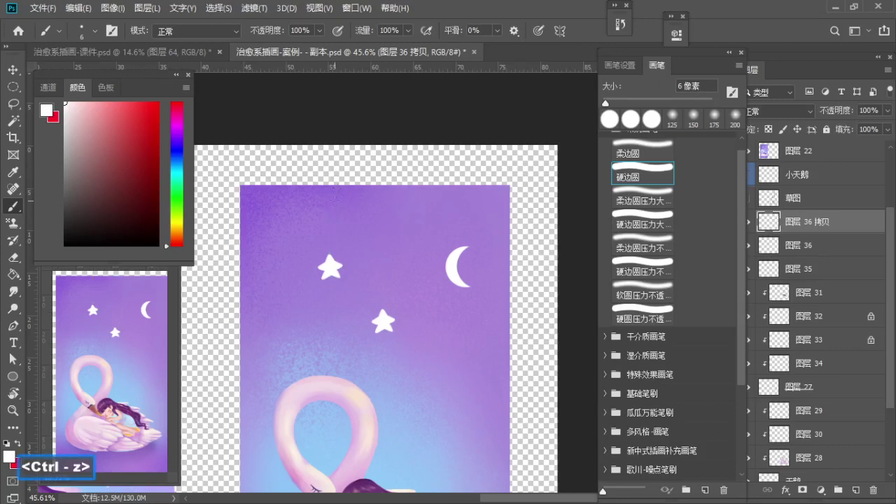
key(bracketleft)
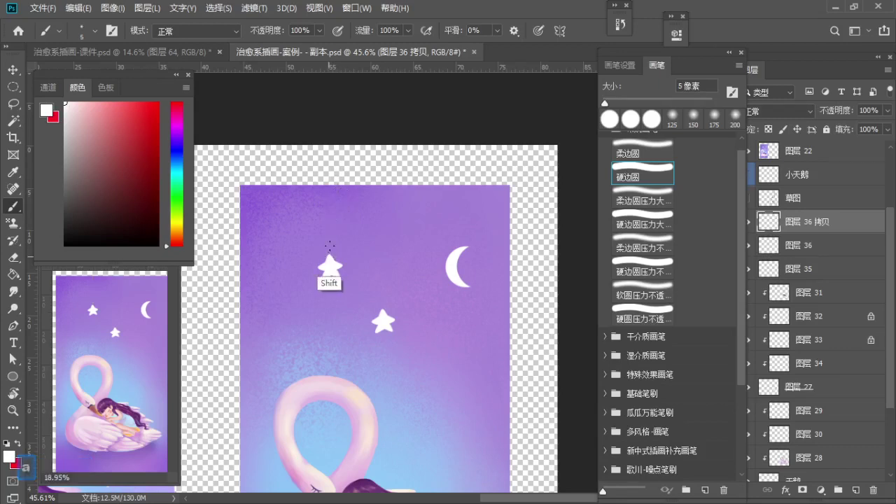
drag(328, 254, 337, 166)
key(ctrl+z)
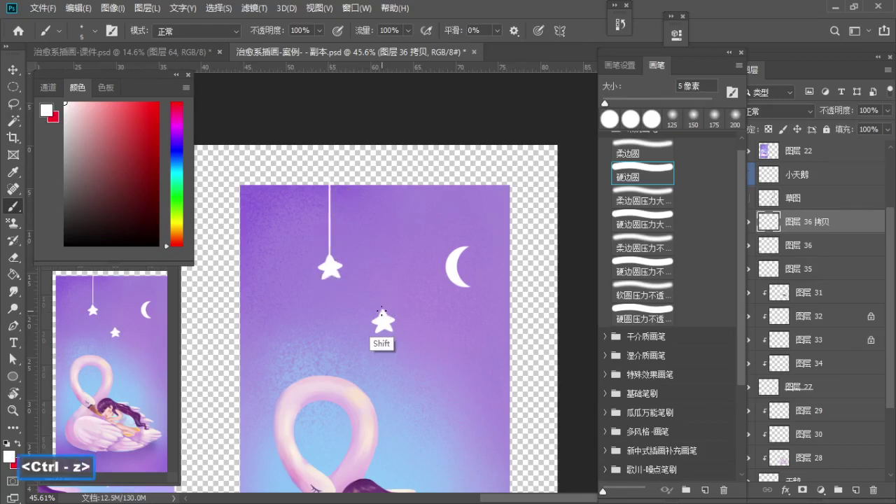
Step: Draw straight 5 px white strings from the sky's upper edge to the lower star and the crescent moon, redoing the slanted one
drag(382, 310, 384, 179)
drag(460, 248, 453, 182)
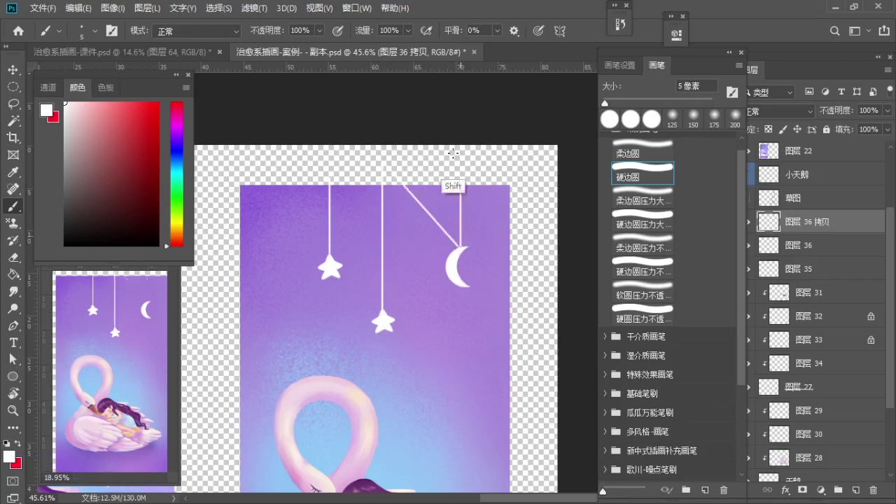
key(ctrl+z)
drag(460, 248, 460, 167)
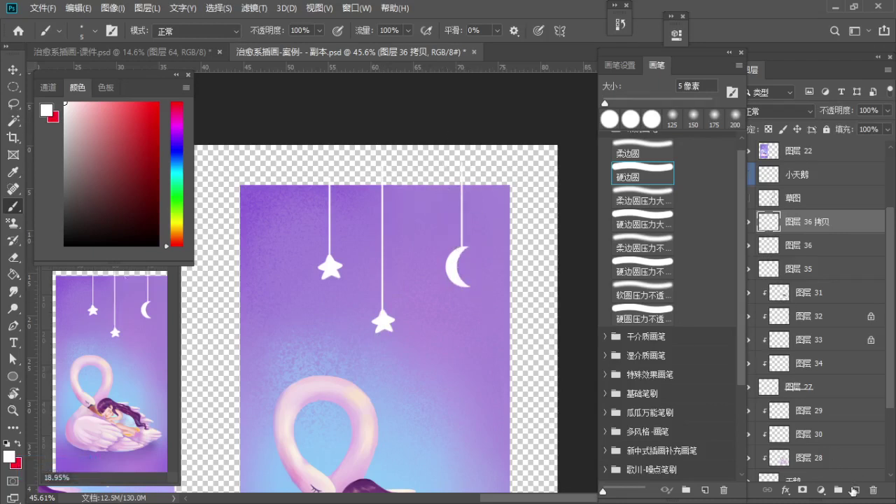
Step: Merge 图层 36 拷贝 down into 图层 36 and clip a new layer to the merged stars and moon
click(854, 490)
click(823, 245)
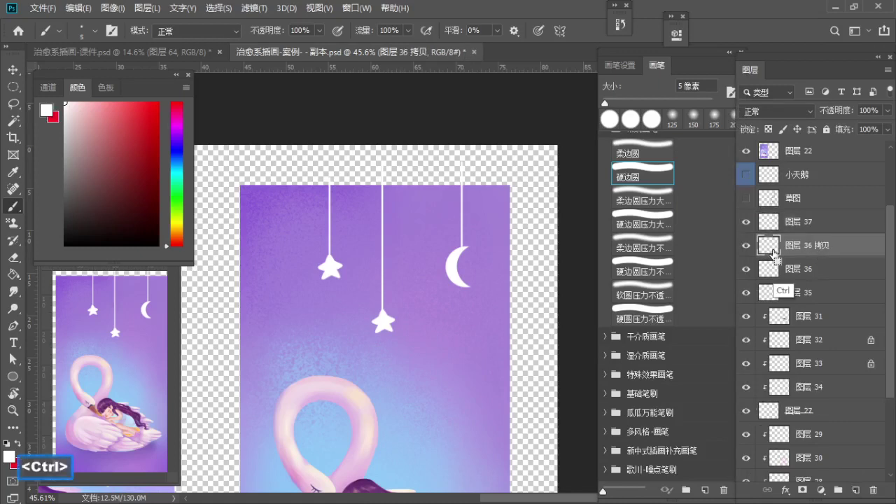
key(ctrl+e)
click(812, 228)
alt+click(800, 234)
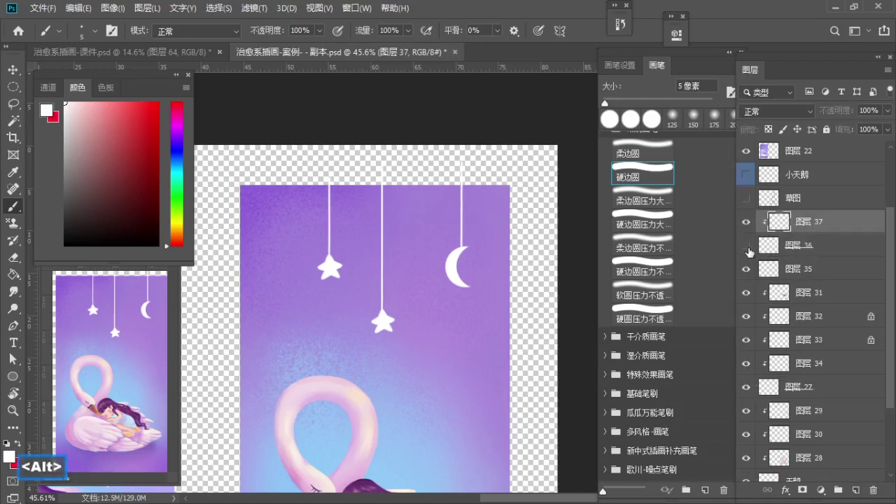
click(747, 247)
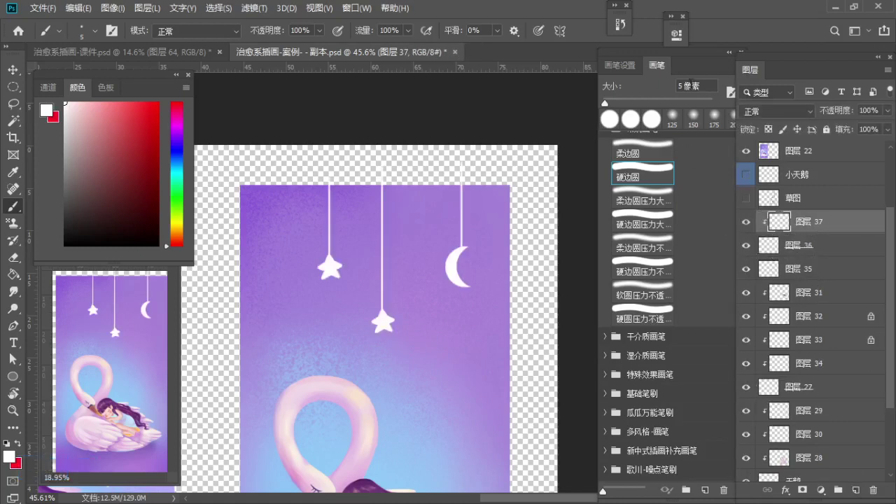
Step: Fade the top of the upper star's string with sampled sky purple, using the 颗粒笔刷做效 grain brush at 300 px
click(692, 82)
drag(742, 166, 742, 254)
click(652, 465)
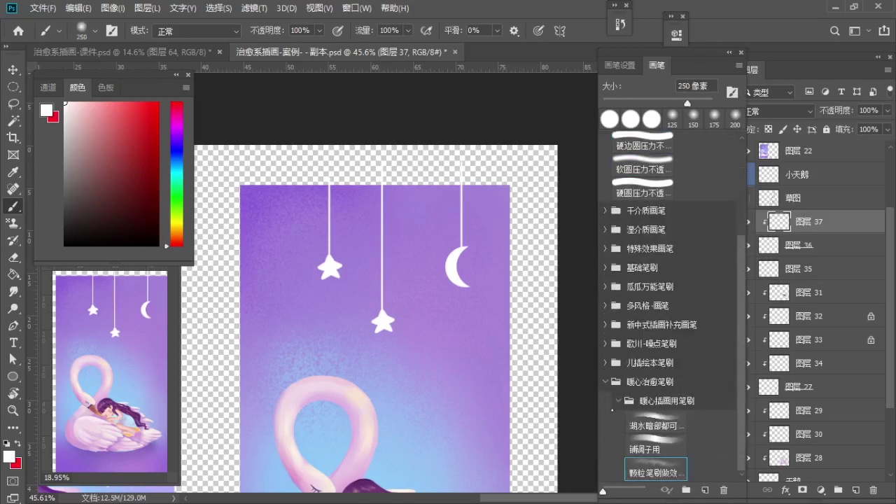
key(z)
drag(382, 179, 416, 207)
key(b)
alt+click(329, 249)
key(s)
click(312, 202)
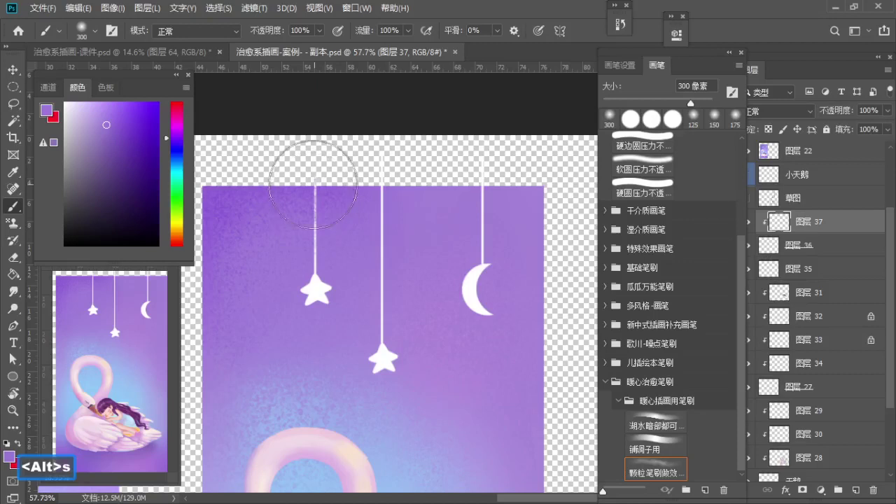
Step: Fade the tops of the lower star's and moon's strings with sampled sky purple, using the grain brush at 250 to 200 px
key(bracketleft)
alt+click(399, 202)
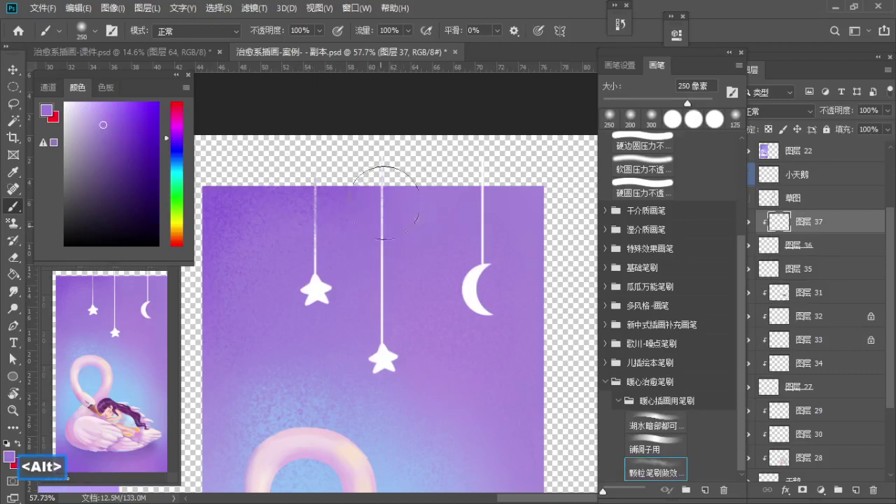
key(a)
drag(378, 180, 385, 256)
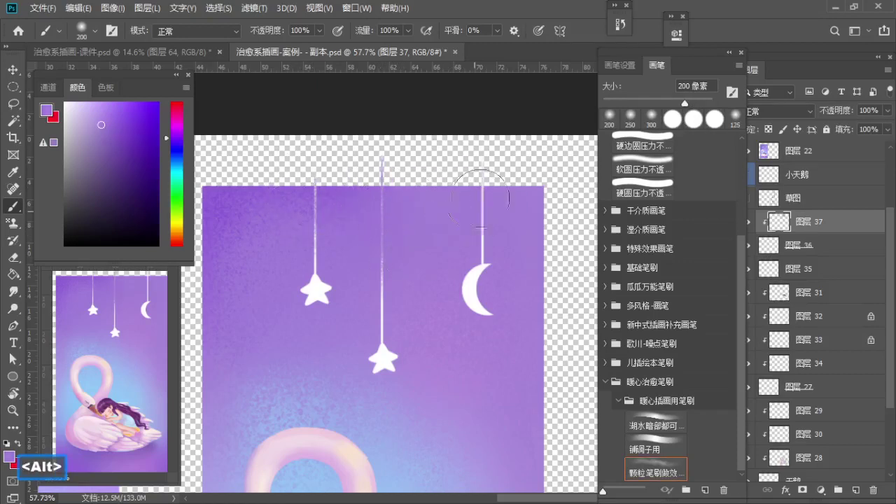
drag(395, 300, 364, 263)
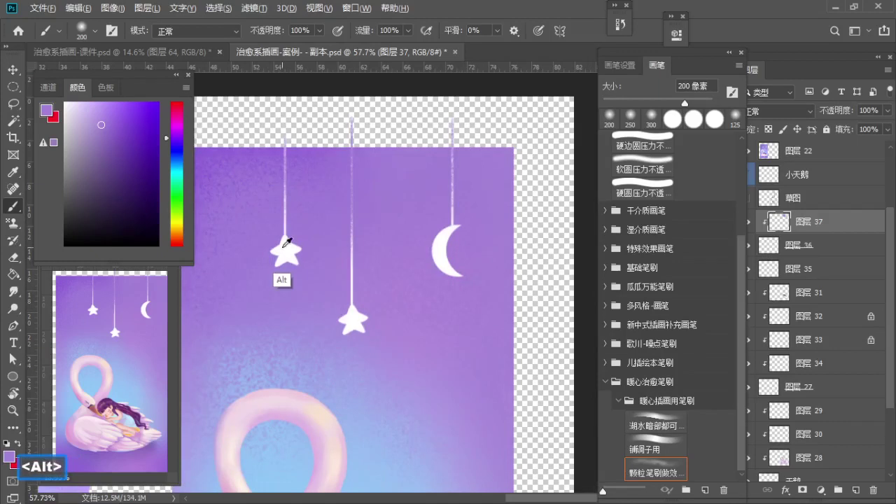
Step: Try to shade the upper star with sampled sky purple, using the grain brush at 125 and 100 px
alt+click(281, 252)
key(z)
drag(275, 221, 284, 221)
key(b)
key(a)
alt+click(247, 304)
key(a)
key(a)
key(a)
click(288, 242)
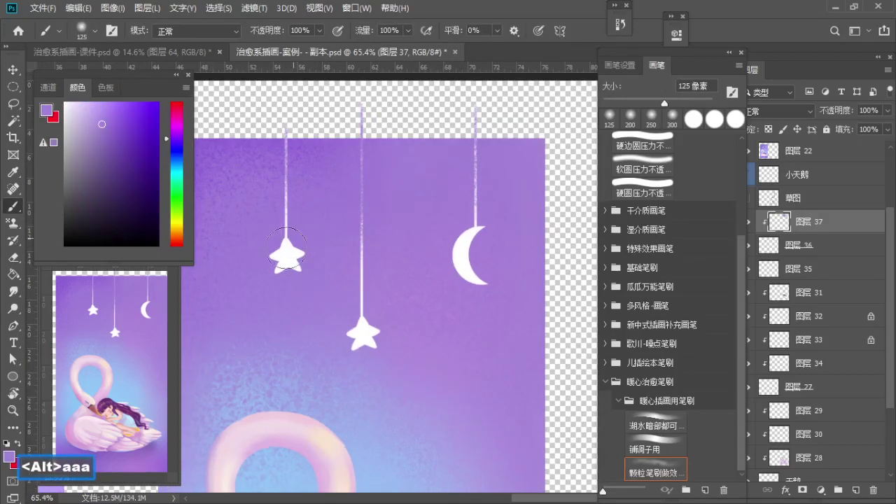
key(ctrl+z)
key(bracketleft)
key(z)
click(287, 221)
key(b)
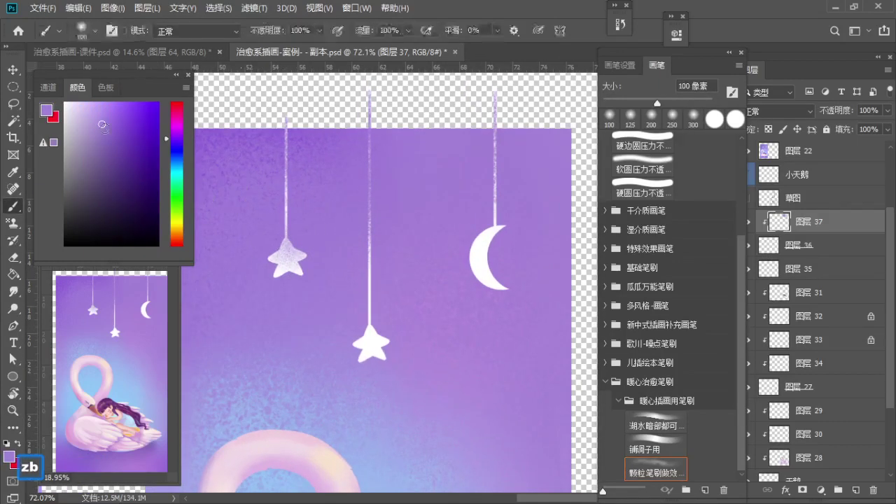
key(ctrl+z)
key(ctrl+z)
key(ctrl+z)
key(ctrl+z)
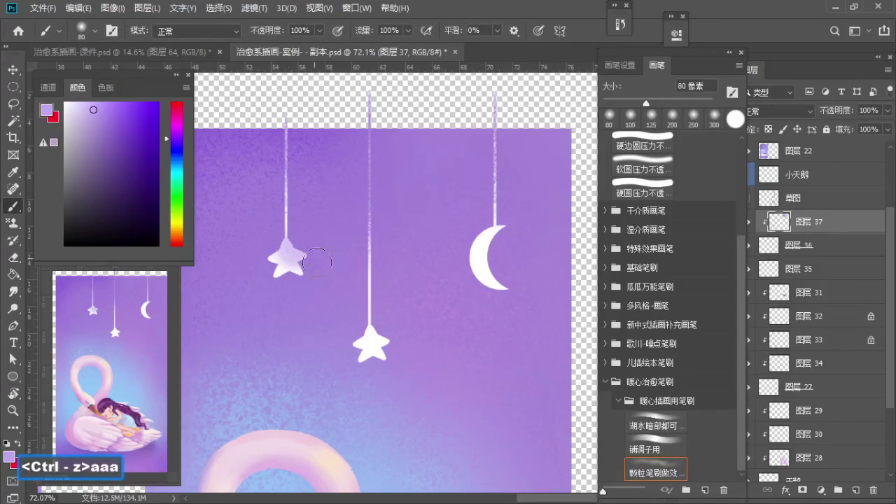
Step: Shade the two stars and both ends of the crescent moon with lighter purple grain, using brush sizes of 70 to 90 px
key(bracketleft)
key(ctrl+z)
drag(492, 231, 492, 229)
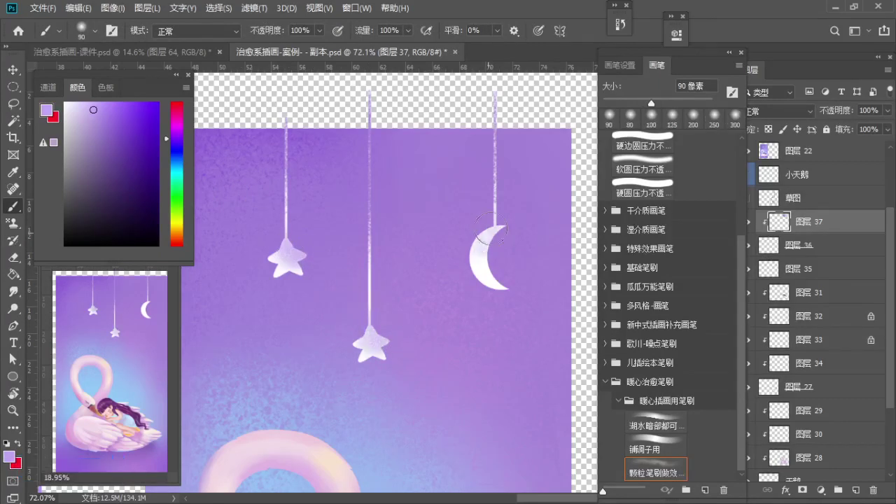
key(bracketleft)
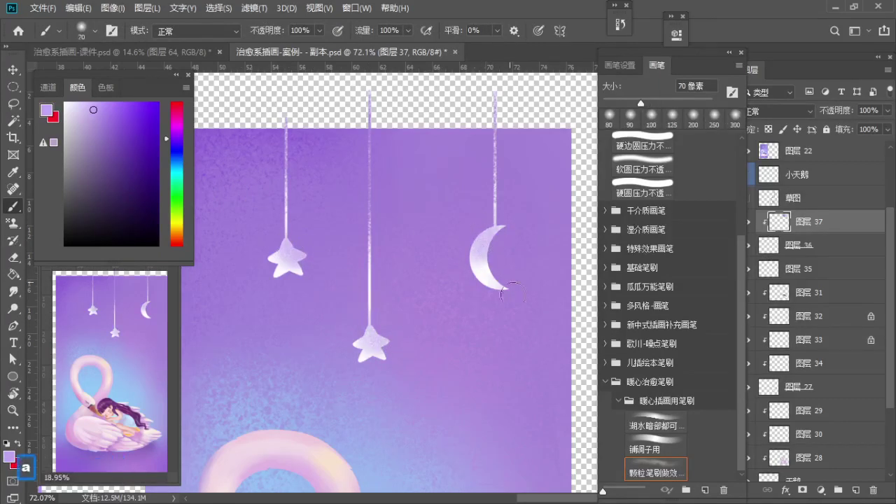
Step: Open the layer style settings of 图层 36 and enable the 外发光 effect
key(z)
drag(476, 259, 440, 257)
key(b)
key(z)
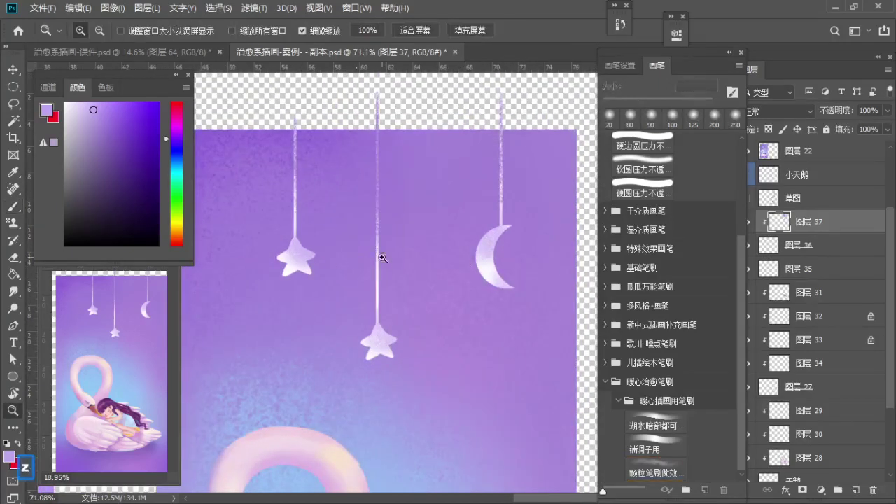
drag(382, 258, 356, 271)
key(space)
drag(356, 271, 303, 256)
key(b)
click(803, 244)
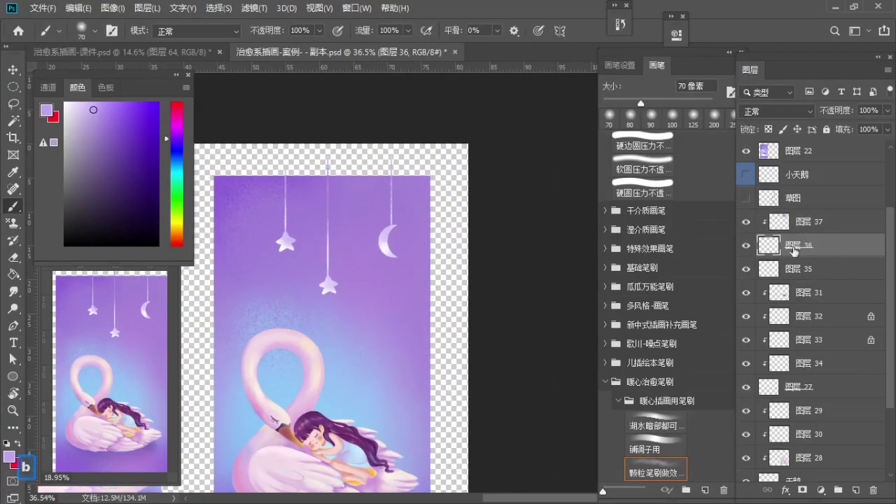
double_click(744, 249)
double_click(847, 252)
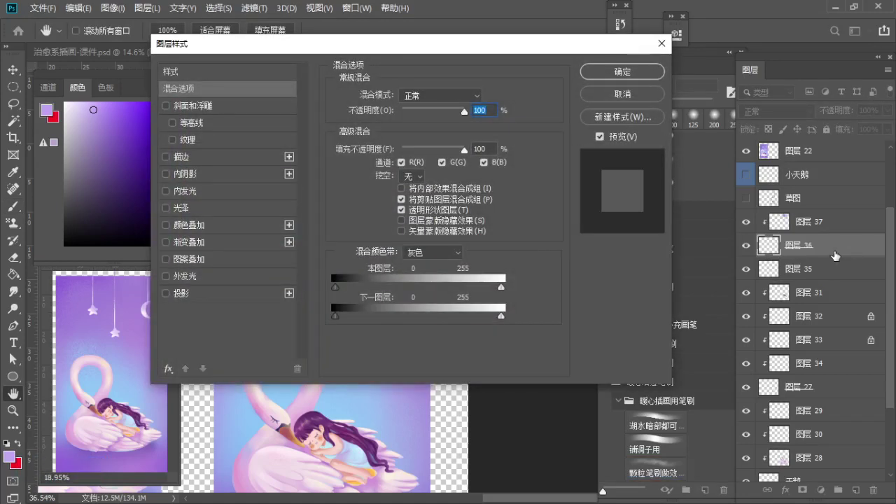
drag(500, 44, 705, 103)
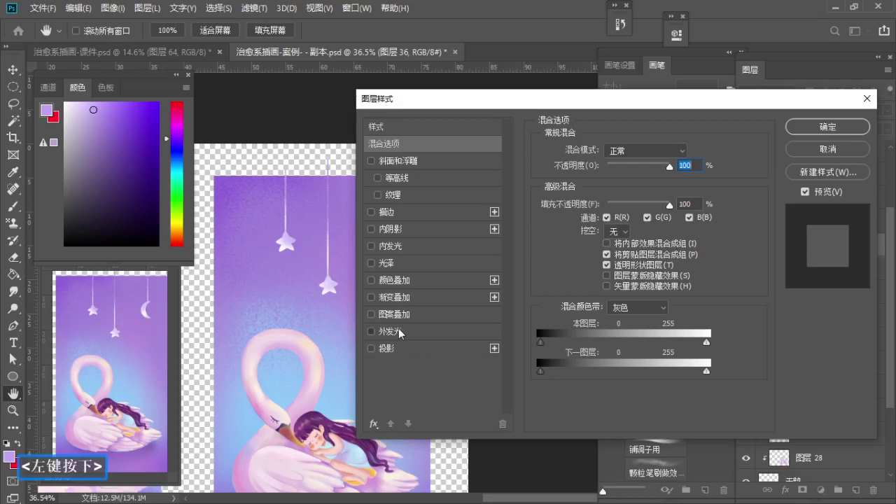
click(399, 332)
drag(564, 112, 628, 109)
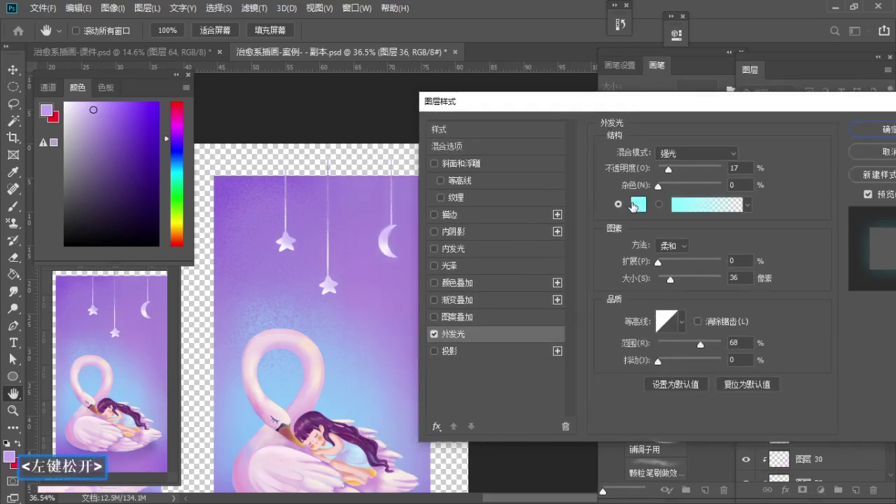
Step: Set the outer glow colour to light pink ffc2ea
click(639, 203)
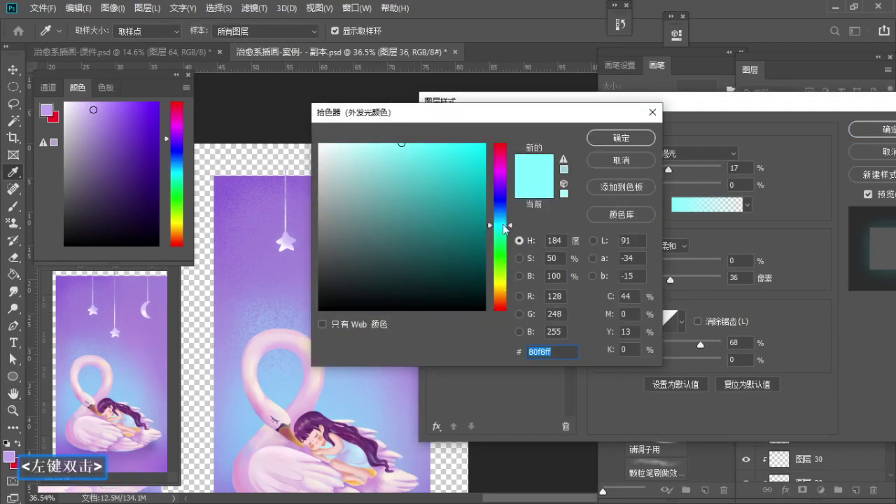
drag(506, 230, 500, 162)
drag(392, 145, 364, 129)
click(620, 138)
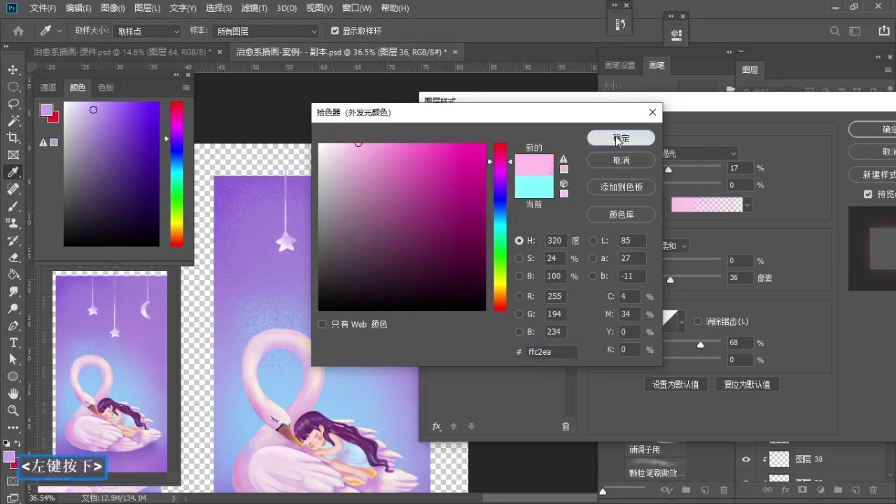
Step: Keep the glow's blend mode at 强光, set its opacity to 59%, and apply the layer style
click(674, 153)
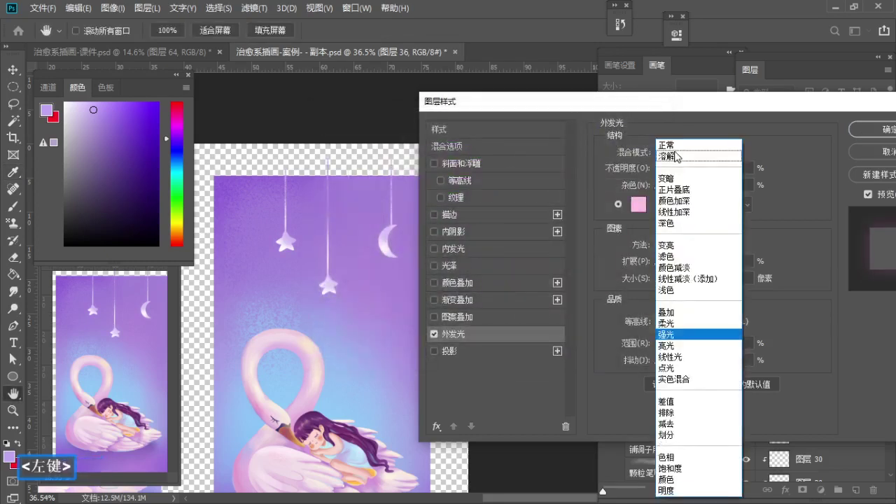
click(670, 335)
drag(668, 170, 697, 170)
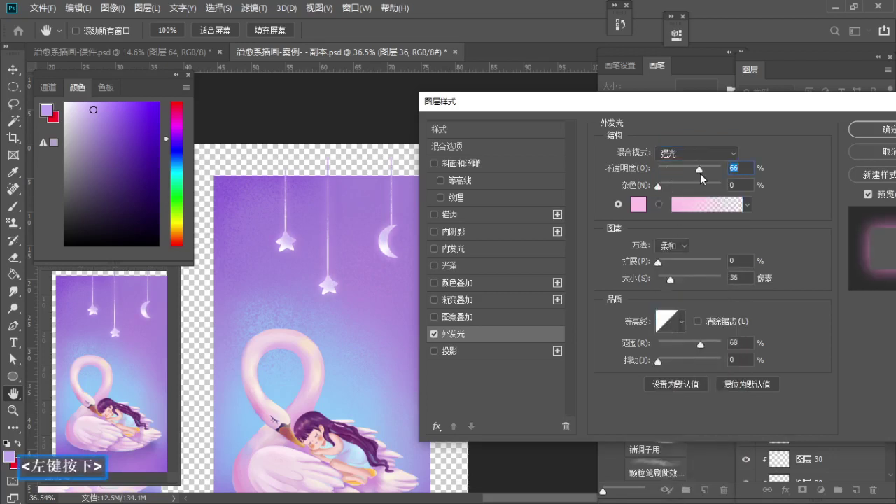
click(884, 130)
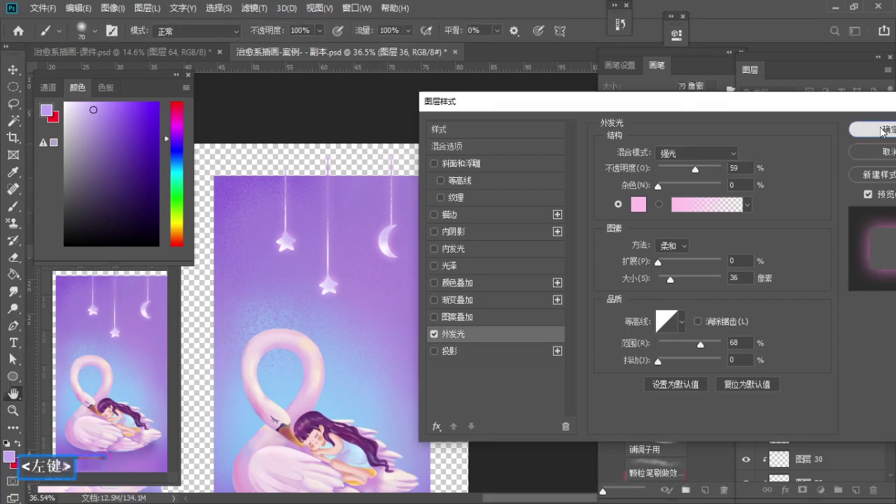
Step: Create a new layer and place it directly below 图层 36, outside the clipping group
click(860, 489)
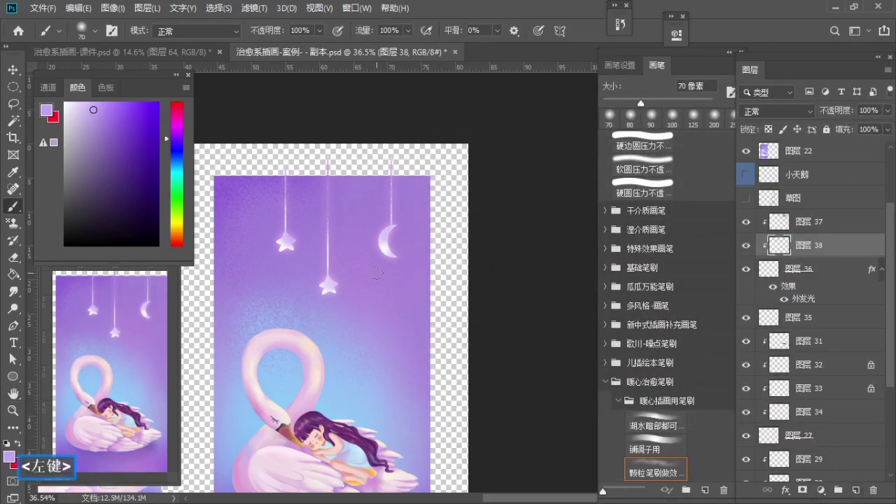
key(b)
drag(758, 240, 763, 306)
Step: Try to paint a soft halo around the upper star with the light purple grain brush at 90 px
key(z)
click(291, 222)
key(b)
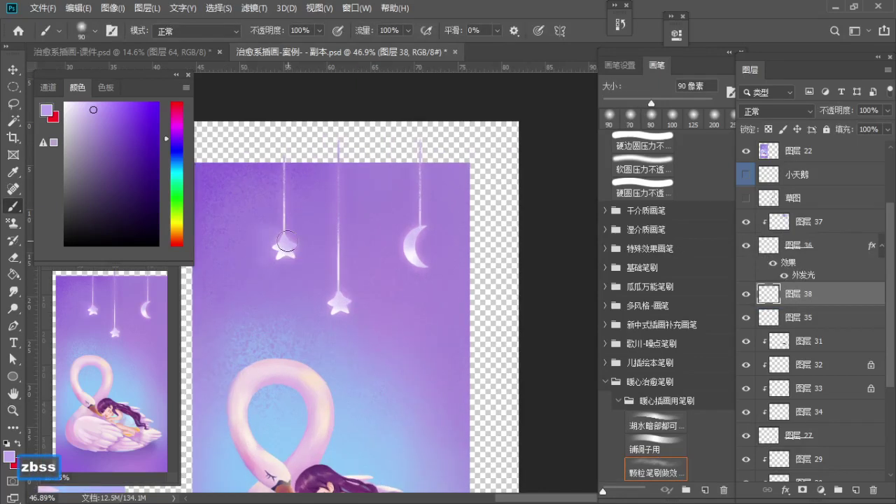
key(ctrl+z)
Step: Paint soft halos behind the stars and moon on 图层 38 with a paler purple, enlarging the grain brush to 175 px
key(z)
click(268, 234)
key(b)
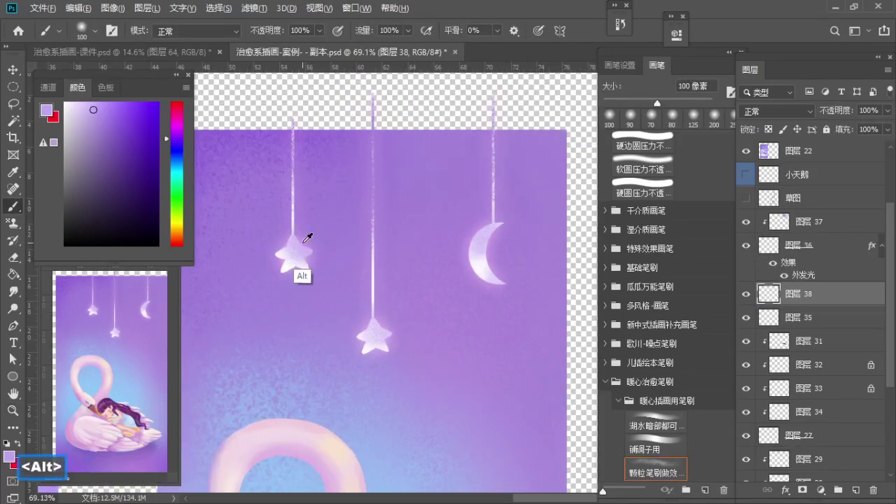
alt+click(290, 271)
click(83, 107)
key(s)
drag(284, 270, 300, 247)
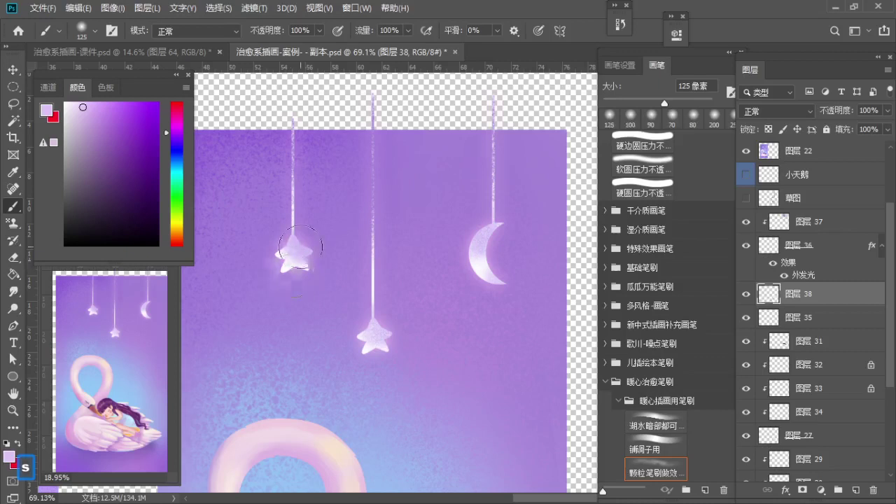
key(ctrl+z)
key(bracketright)
key(bracketright)
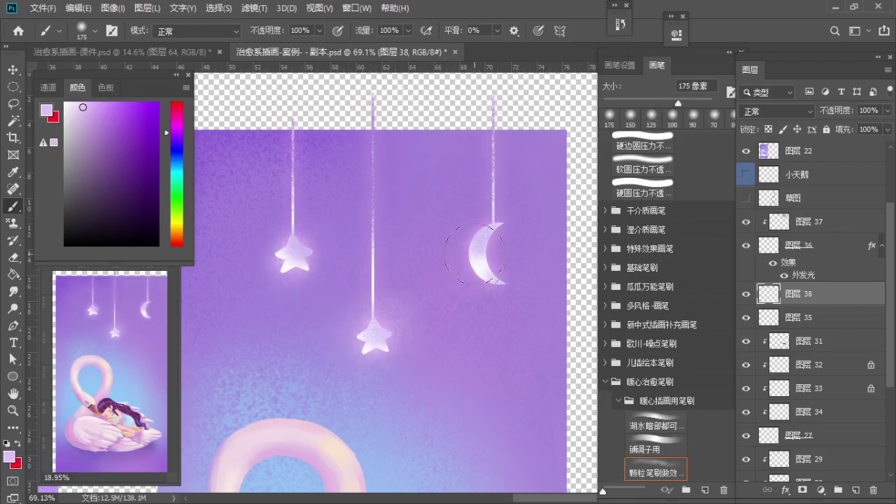
Step: Erase part of the purple shading on 图层 37 over the stars and moon with a 125 px eraser to brighten them
key(z)
key(space)
mouse_move(428, 219)
mouse_down()
mouse_move(389, 241)
mouse_move(354, 234)
mouse_move(368, 210)
mouse_up()
key(z)
key(b)
click(782, 224)
click(887, 111)
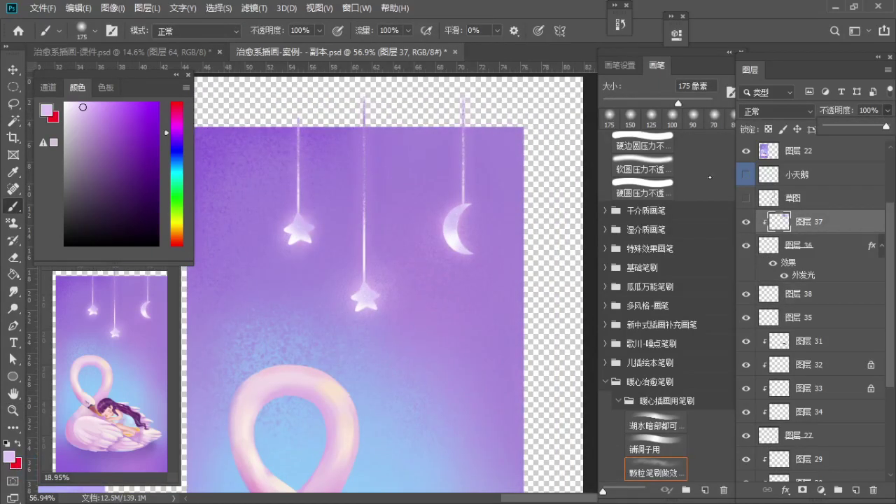
key(e)
drag(303, 217, 302, 236)
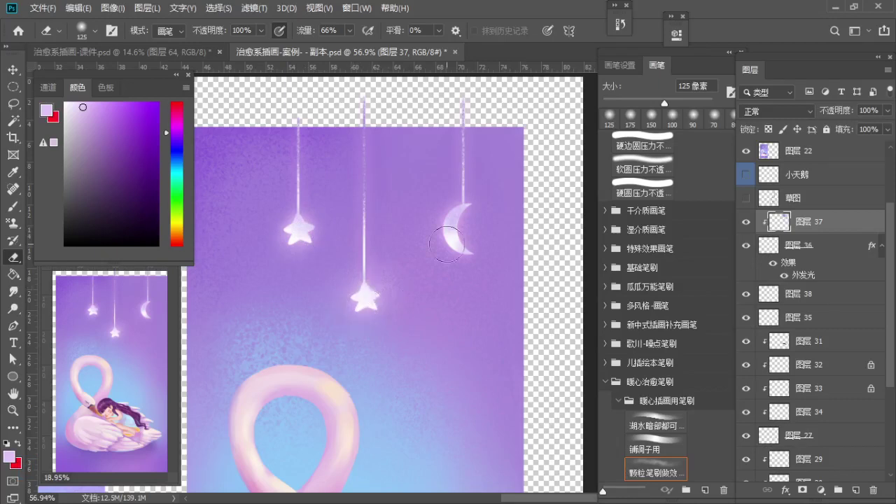
Step: Merge 图层 37 and 图层 36, the shading and glowing shapes of the stars and moon, into one layer
key(z)
drag(371, 210, 350, 224)
key(space)
drag(364, 256, 336, 262)
key(space)
drag(350, 263, 390, 268)
key(b)
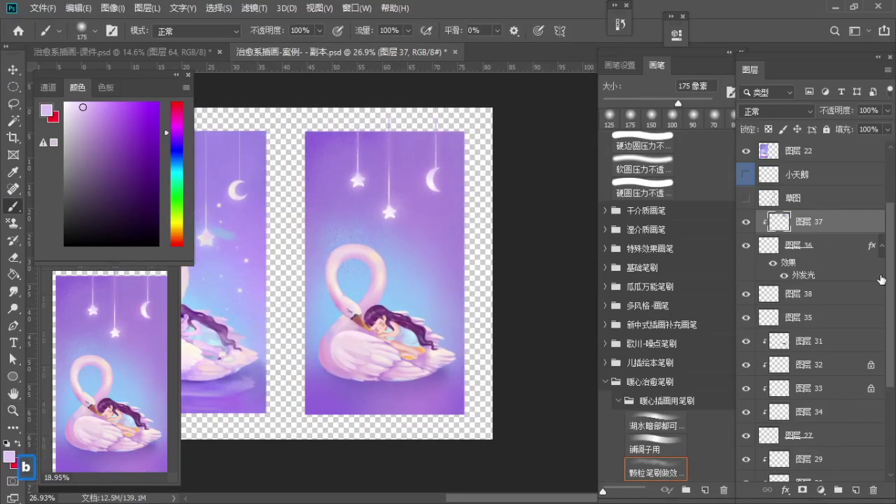
scroll(828, 231, down, 2)
ctrl+click(816, 208)
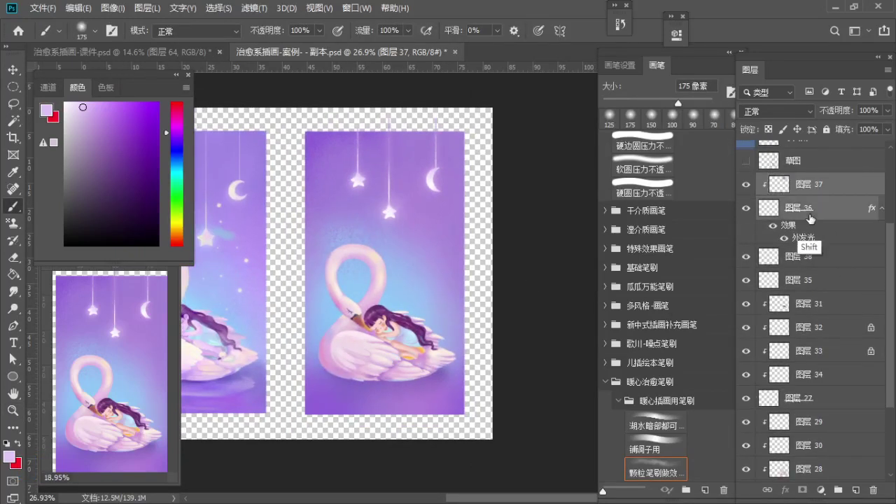
key(ctrl+e)
drag(809, 190, 824, 239)
alt+click(824, 240)
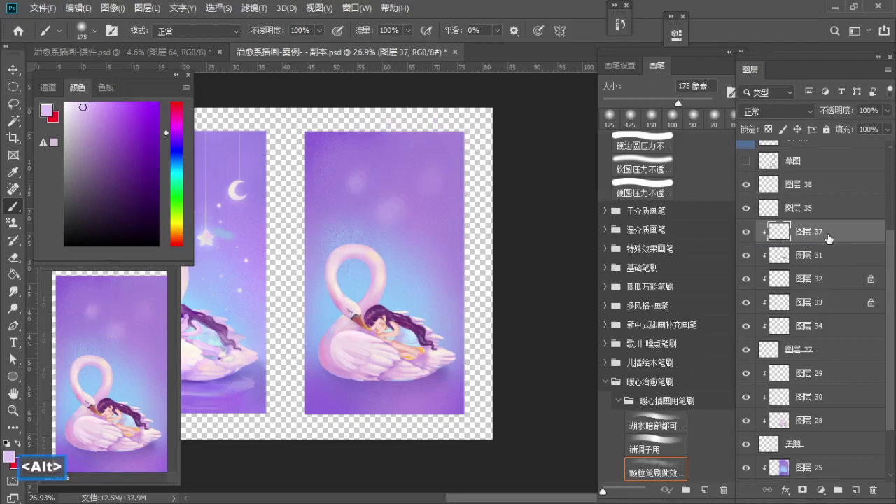
alt+click(824, 239)
drag(817, 234, 808, 181)
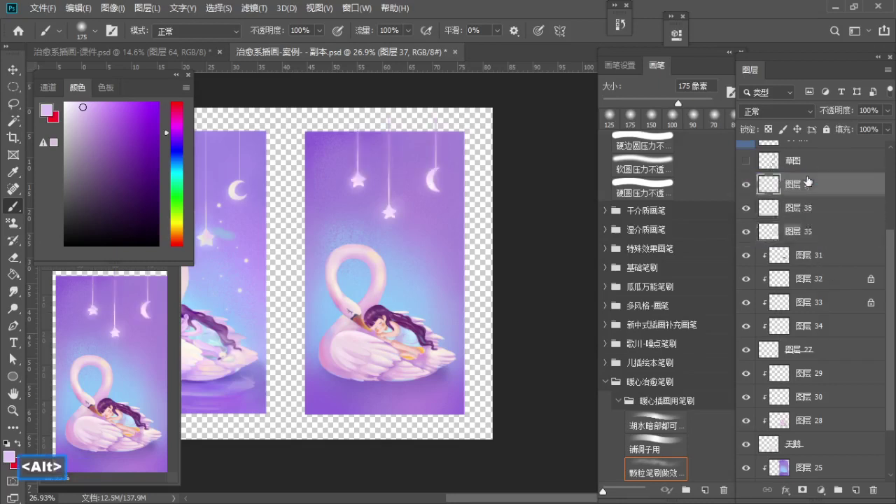
Step: Merge the star-and-moon layer down into 图层 38 and that result into 图层 35
key(ctrl+e)
click(746, 185)
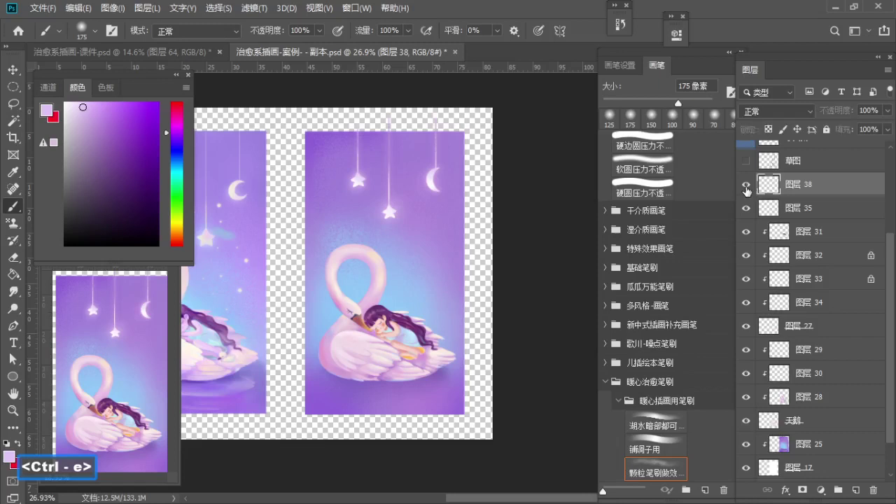
click(745, 188)
key(ctrl+e)
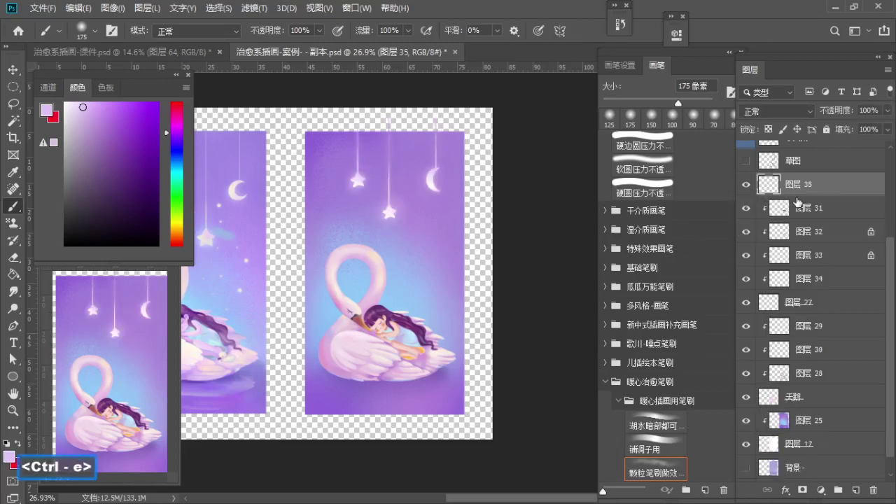
Step: Place the merged 图层 35 directly below the 天鹅 layer and clip it to the background group with 图层 25
alt+click(815, 195)
key(ctrl+z)
drag(814, 188, 833, 408)
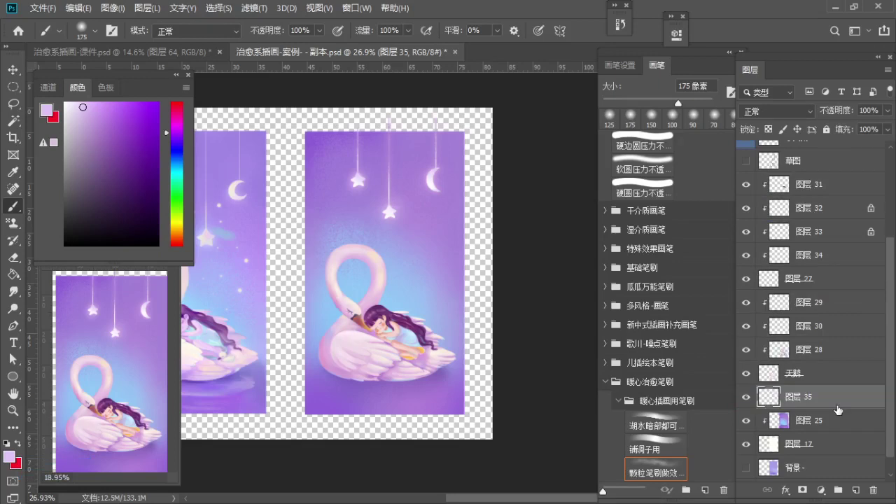
alt+click(841, 408)
scroll(884, 373, down, 1)
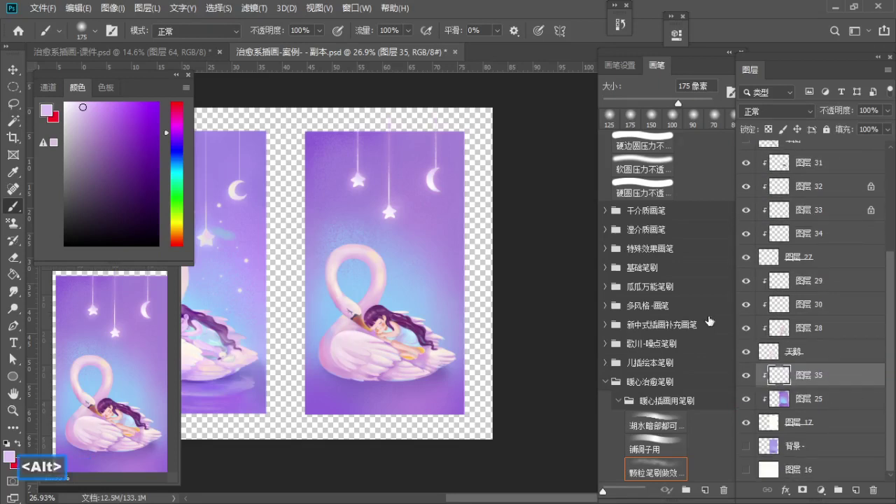
Step: Choose the lake-water brush (湖水暗部都可…) for painting ripples under the swan
key(z)
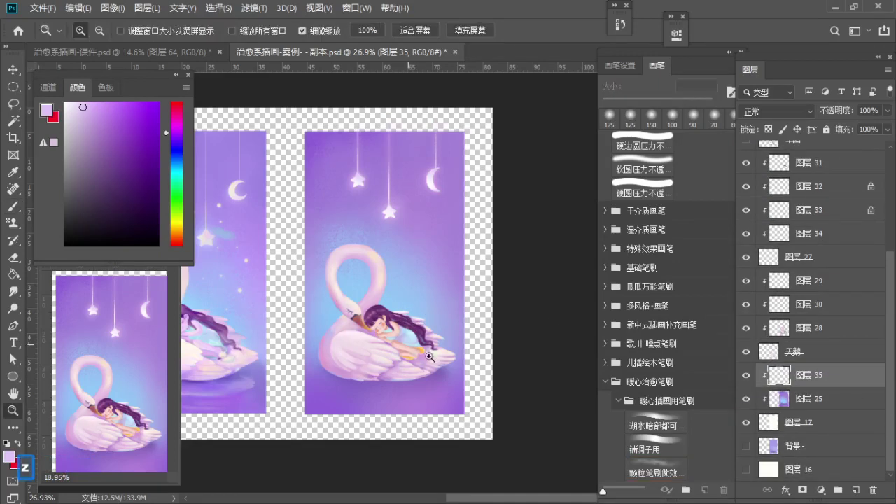
drag(409, 339, 428, 368)
key(space)
mouse_move(428, 368)
mouse_down()
mouse_move(462, 338)
mouse_move(458, 346)
mouse_up()
key(b)
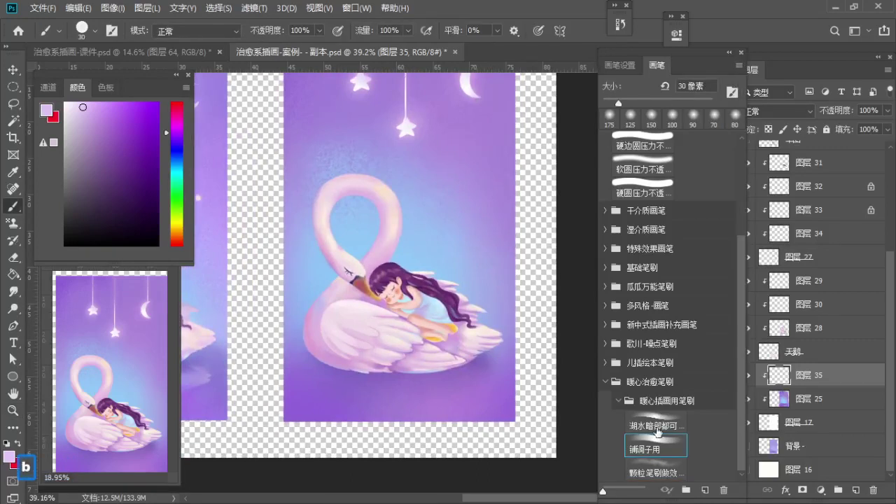
click(656, 425)
Step: Try to paint light purple ripples below the swan on 图层 35 with the 60 px water brush
drag(322, 387, 416, 390)
key(ctrl+z)
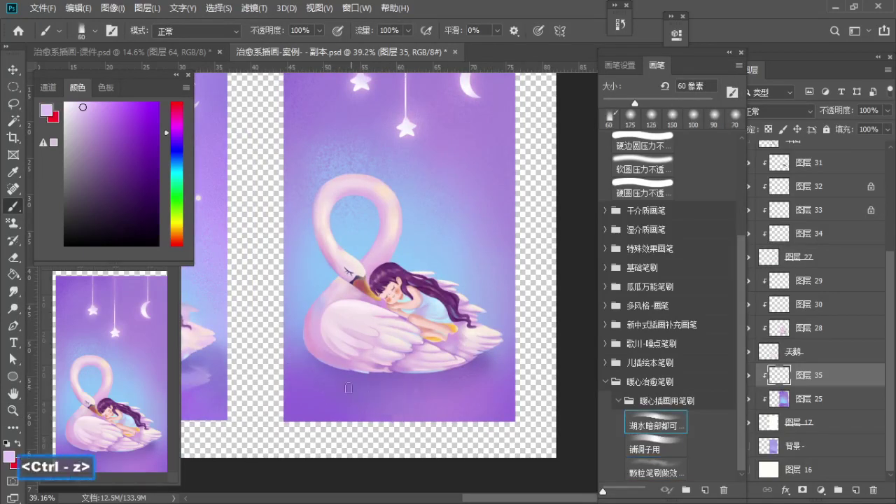
mouse_move(336, 385)
mouse_down()
mouse_move(420, 387)
mouse_move(366, 371)
mouse_up()
key(space)
key(ctrl+z)
Step: Create a layer above 图层 35 and paint soft ripples under the swan in pale pink sampled from its body, reducing the brush to 50 px
click(856, 490)
key(z)
scroll(364, 372, up, 1)
key(b)
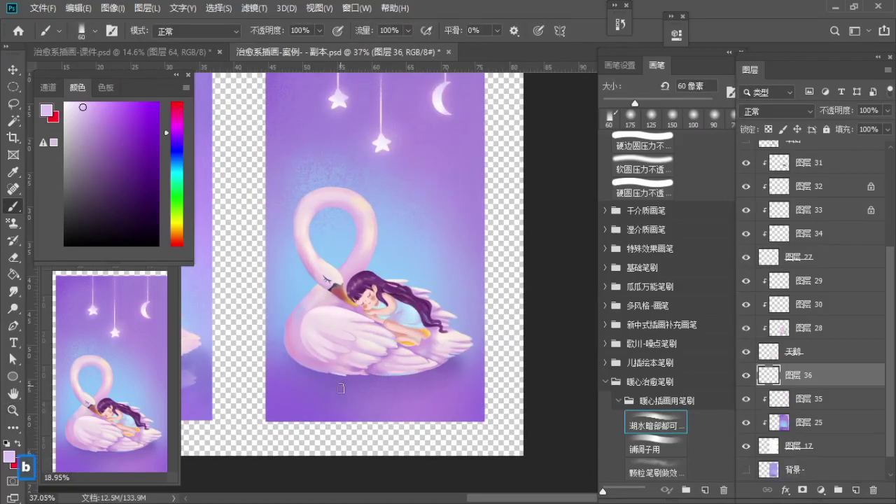
alt+click(343, 385)
alt+click(353, 389)
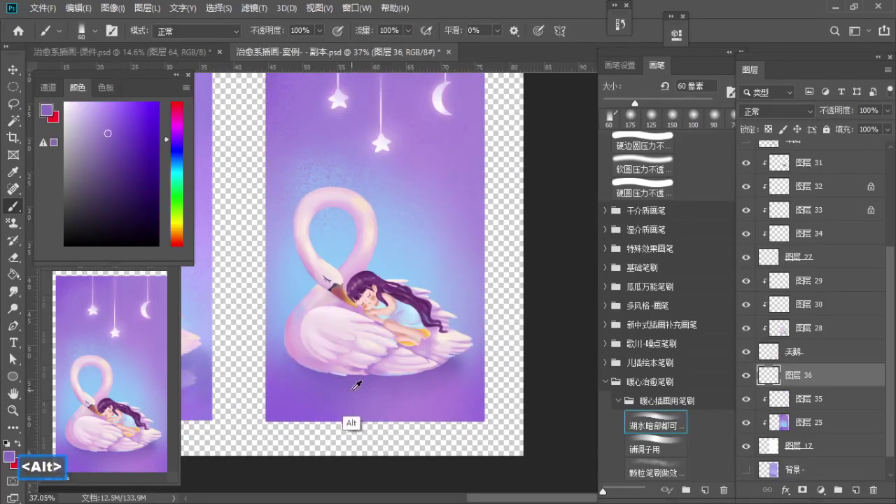
alt+click(325, 335)
key(ctrl+z)
mouse_move(306, 394)
mouse_down()
mouse_move(368, 401)
mouse_move(297, 375)
mouse_move(392, 387)
mouse_move(299, 382)
mouse_move(380, 382)
mouse_move(319, 383)
mouse_move(365, 400)
mouse_move(373, 387)
mouse_move(312, 380)
mouse_move(415, 385)
mouse_up()
key(ctrl+z)
key([)
key(ctrl+z)
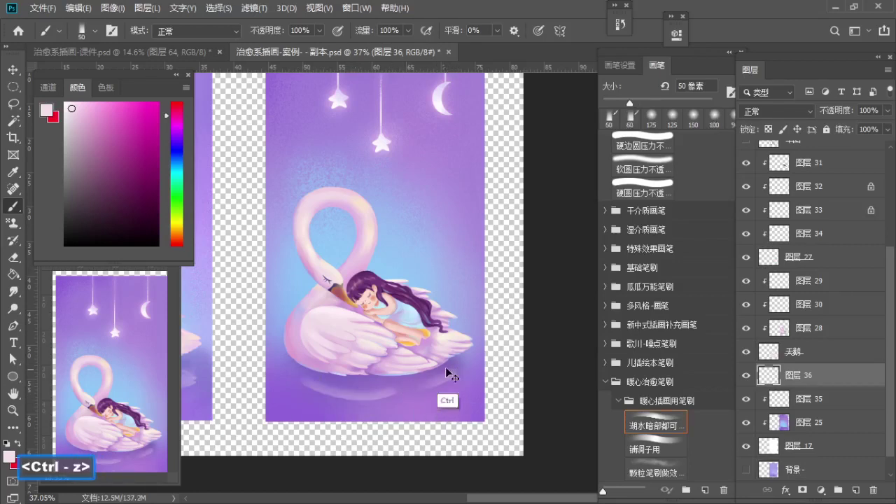
Step: Reduce the brush to 40 px and add curved pale pink ripples at the lower left of the swan
key([)
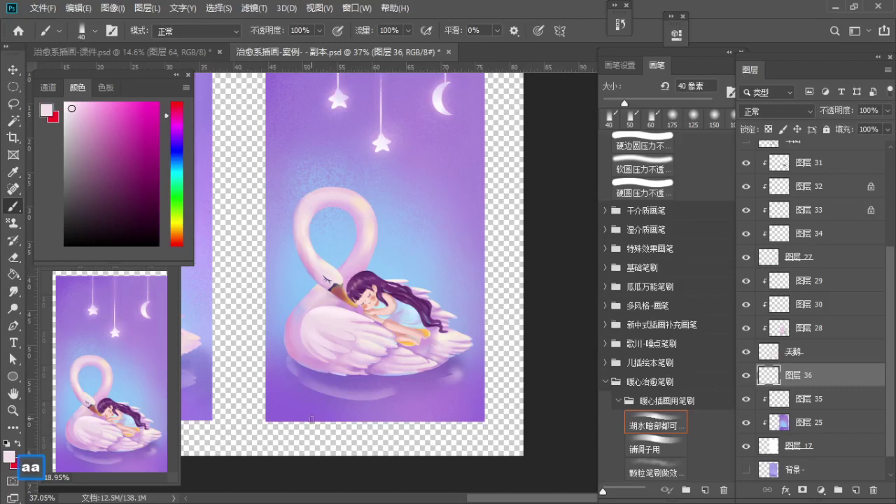
mouse_move(290, 396)
mouse_down()
mouse_move(368, 415)
mouse_move(360, 406)
mouse_up()
key(ctrl+z)
key(ctrl+z)
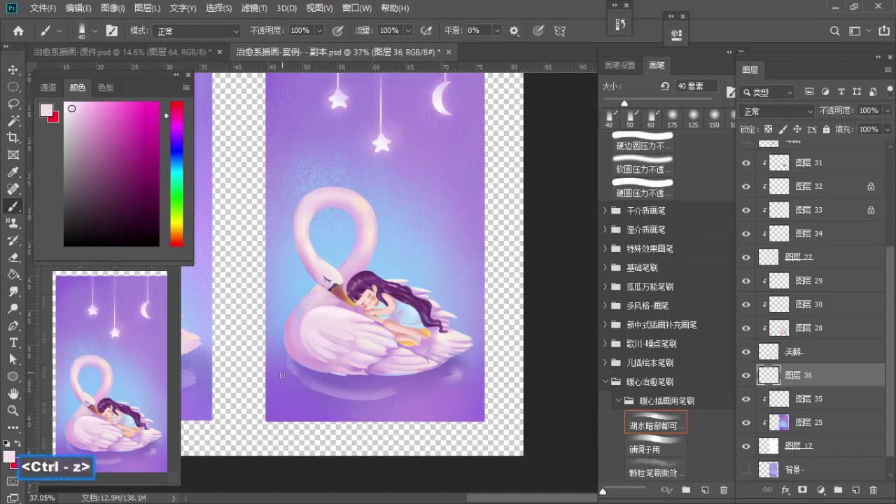
drag(283, 378, 339, 406)
Step: Try to paint on the ripples with a purple sampled from the water below the swan
alt+click(382, 404)
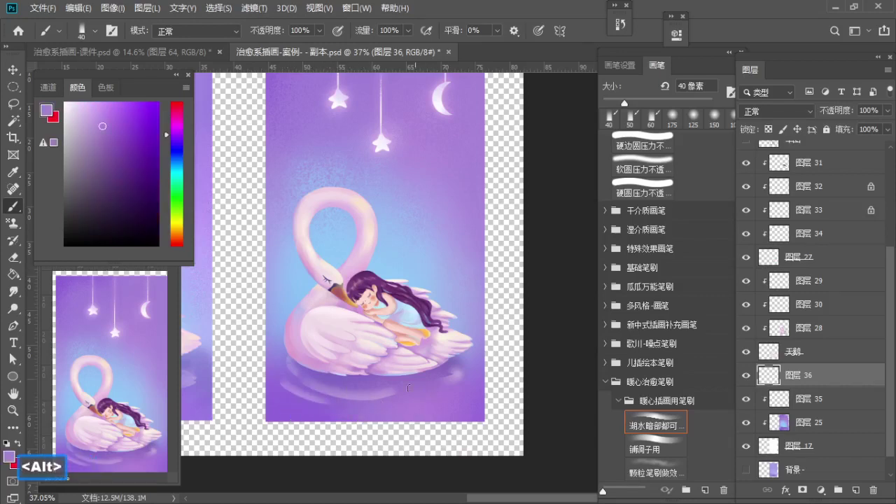
alt+click(357, 403)
key(ctrl+z)
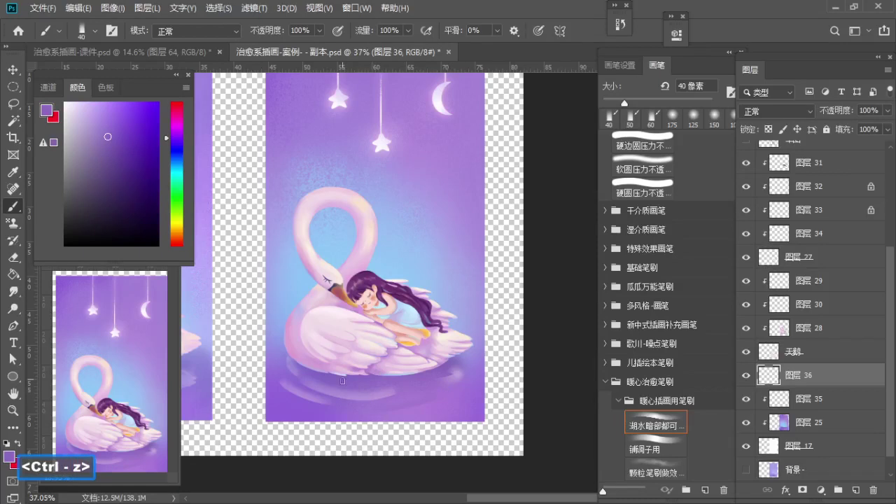
Step: Sample pale pink from the swan's belly and paint ripples at the lower right, checking them against the whole picture
alt+click(343, 368)
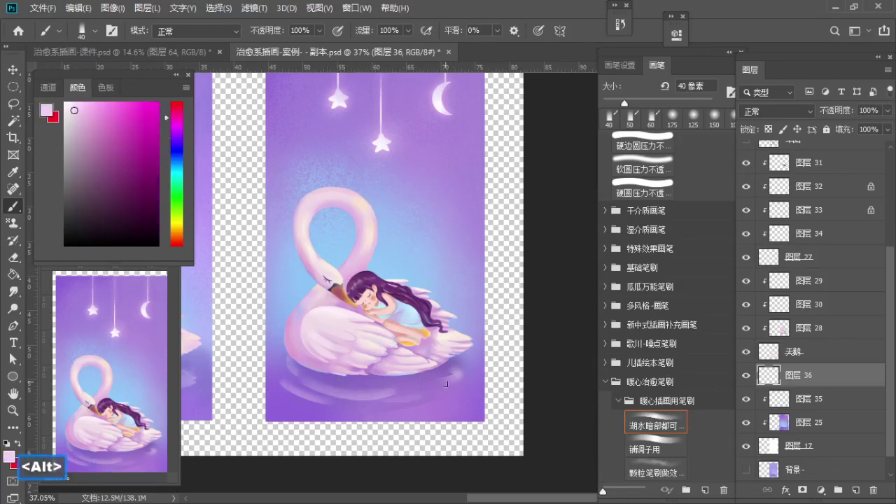
key(ctrl+z)
drag(390, 411, 443, 397)
key(z)
drag(392, 365, 367, 368)
mouse_move(368, 368)
mouse_down()
mouse_move(390, 359)
mouse_move(401, 336)
mouse_move(397, 355)
mouse_up()
key(z)
key(b)
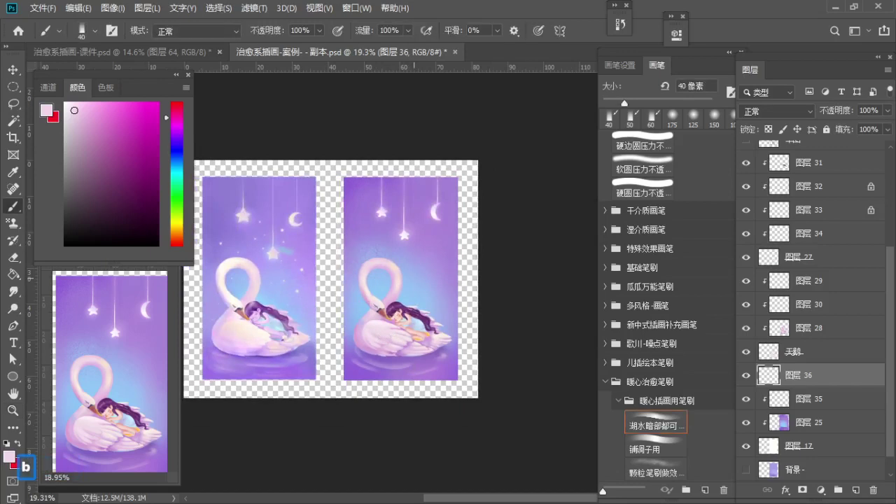
Step: Merge the 天鹅 layer with its clipped layers 图层 28, 30 and 29 into a single swan layer
drag(425, 354, 434, 365)
scroll(809, 388, down, 1)
scroll(808, 388, up, 3)
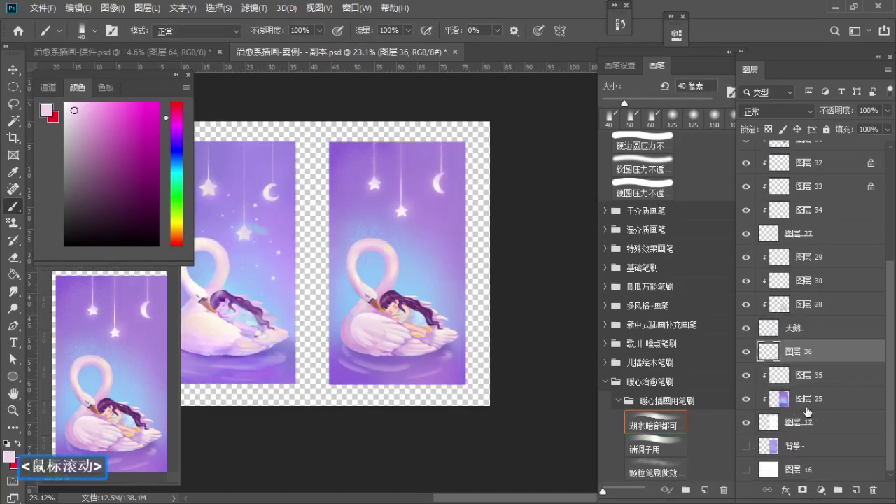
click(812, 399)
shift+click(777, 329)
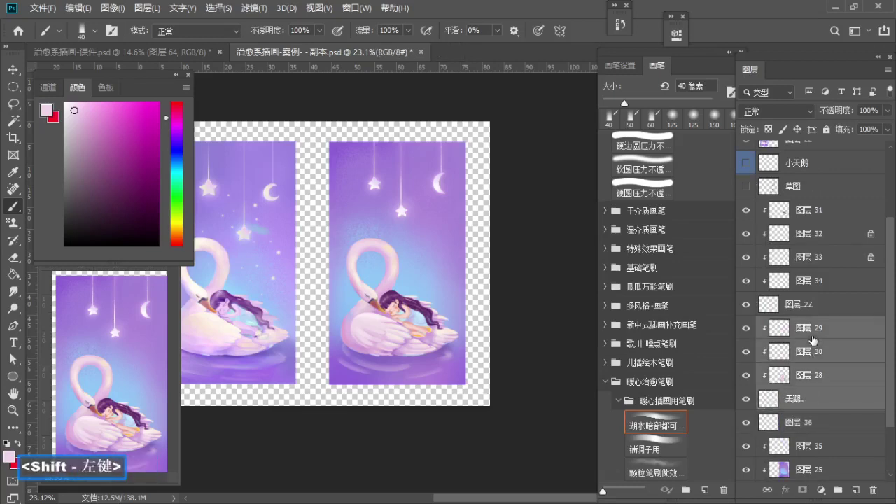
key(ctrl+e)
double_click(745, 328)
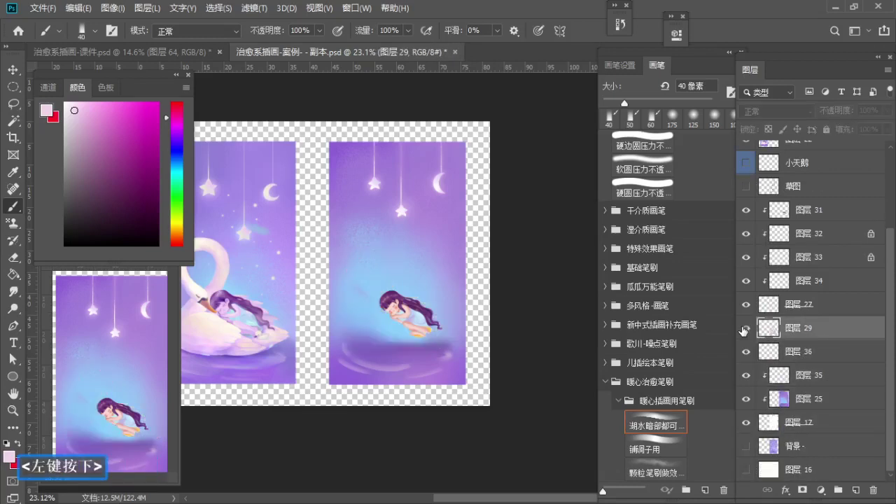
Step: Duplicate the swan layer, flip the copy vertically and move it beneath the swan as a water reflection
key(ctrl+j)
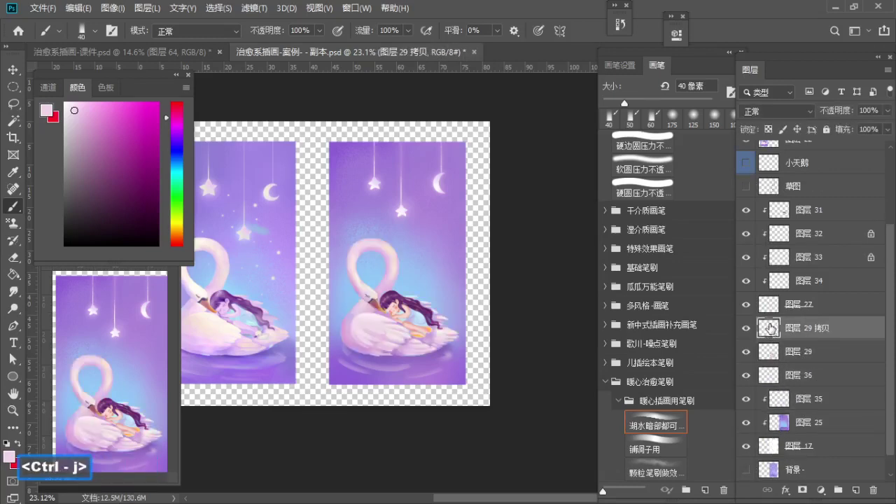
key(ctrl+t)
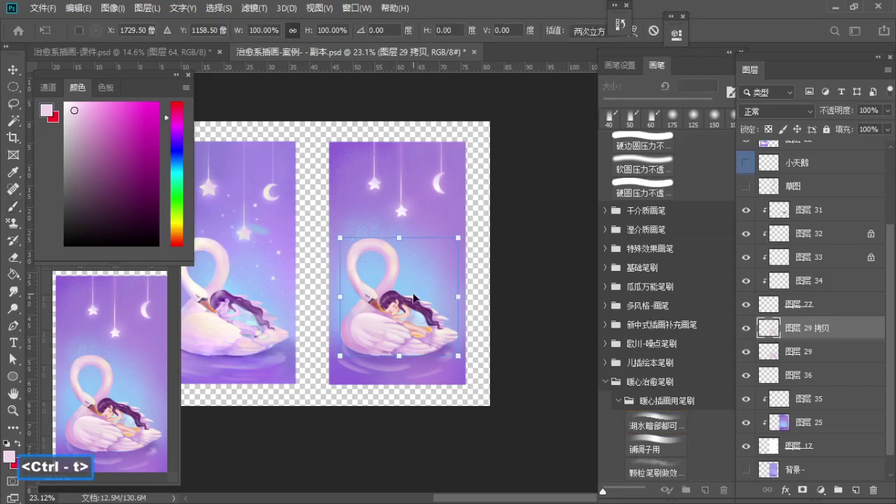
right_click(414, 297)
click(442, 469)
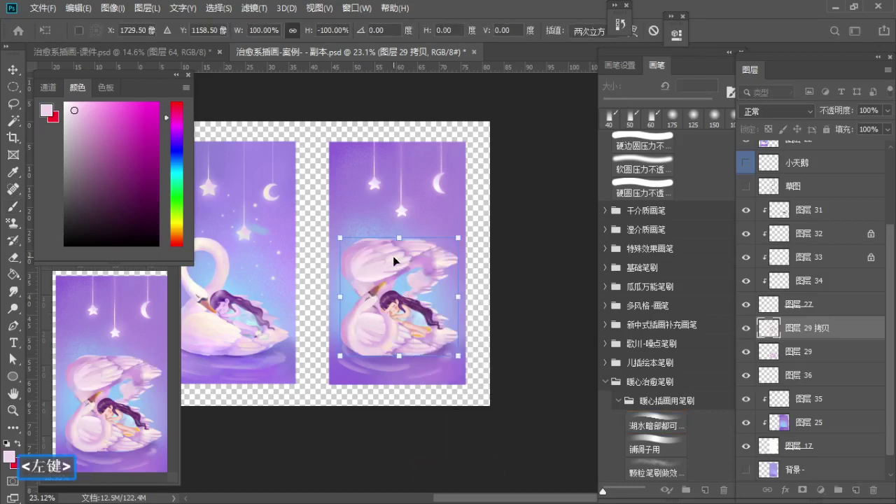
drag(393, 255, 383, 372)
double_click(382, 371)
key(b)
Step: Place the reflection layer 图层 29 拷贝 between 图层 36 and 图层 35 and clip it to the background group
drag(807, 329, 808, 384)
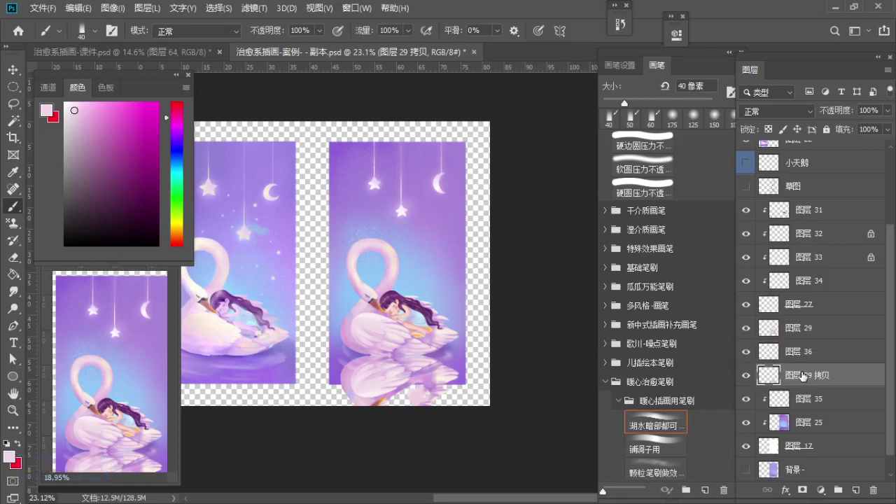
alt+click(821, 388)
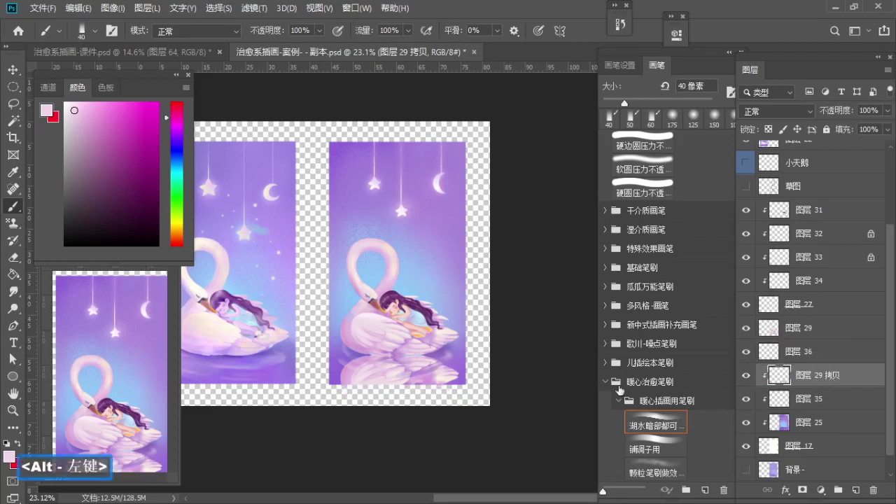
click(746, 376)
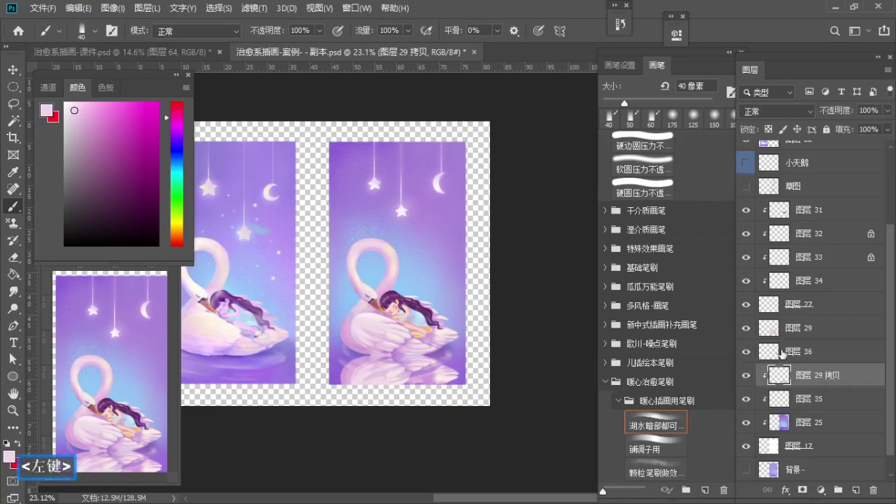
Step: Set the reflection layer's blend mode to Multiply (正片叠底) and its opacity to 30%
click(806, 113)
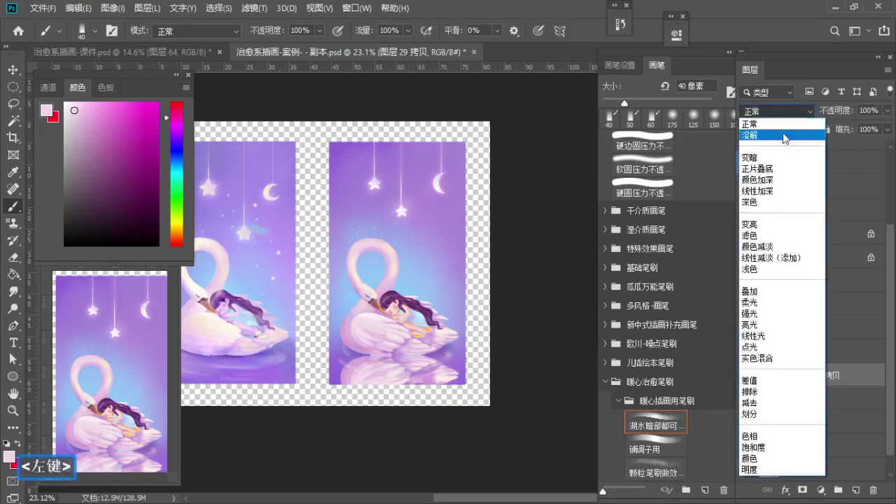
click(767, 170)
click(888, 112)
click(857, 127)
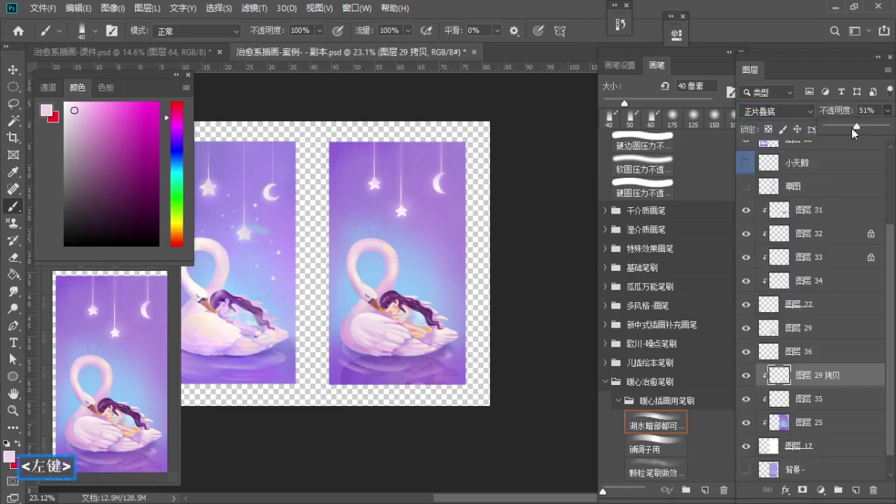
drag(842, 128, 845, 126)
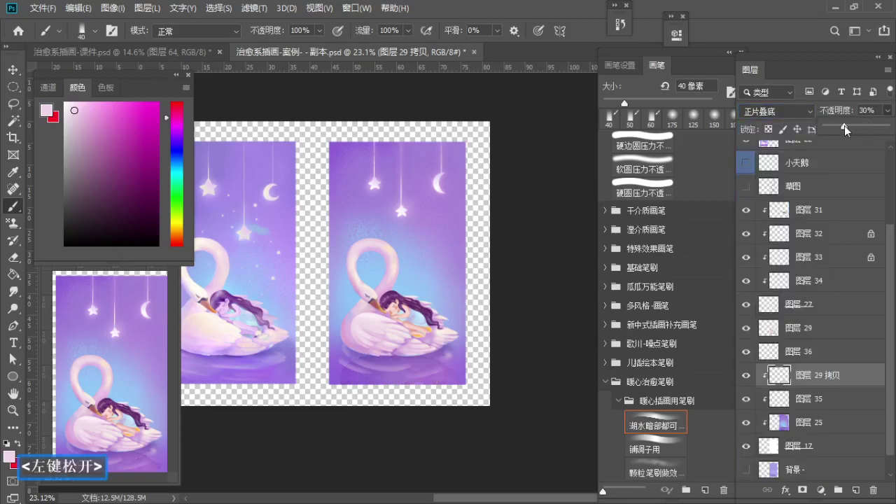
Step: Shift the reflection slightly upward under the swan's body and set its opacity to 40%
key(ctrl+t)
drag(427, 366, 425, 351)
double_click(425, 352)
key(b)
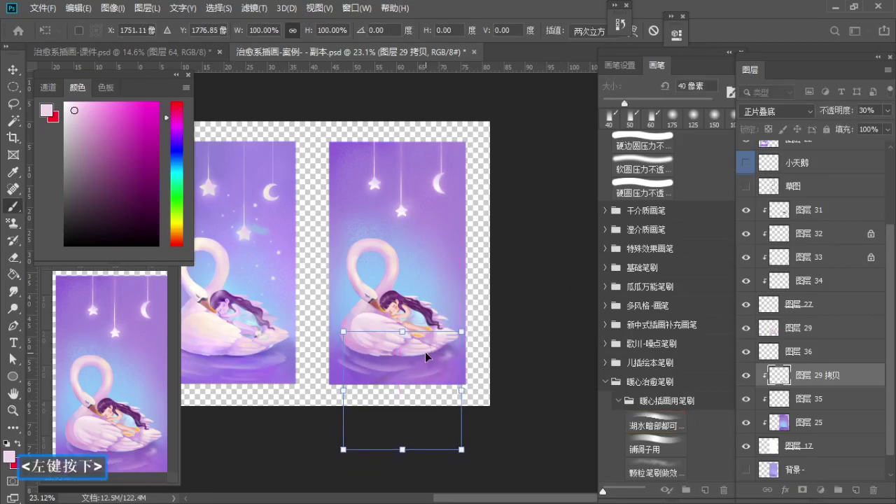
click(888, 110)
click(849, 127)
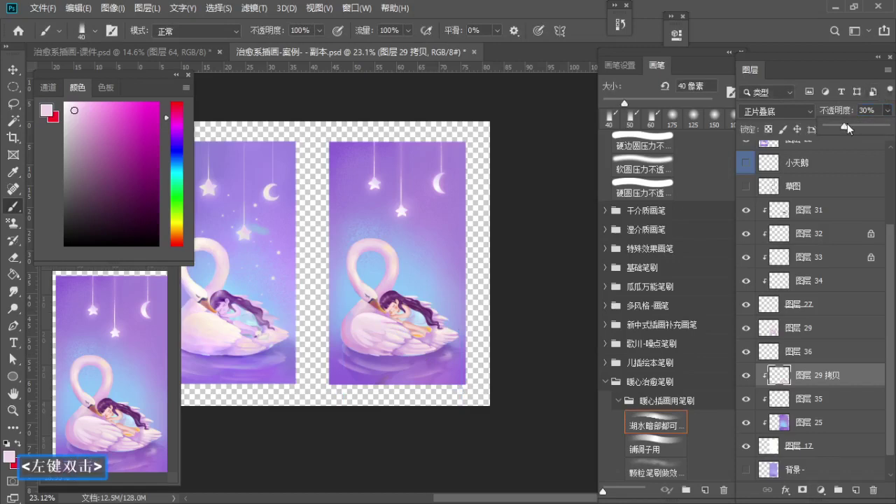
drag(851, 129, 852, 129)
click(12, 70)
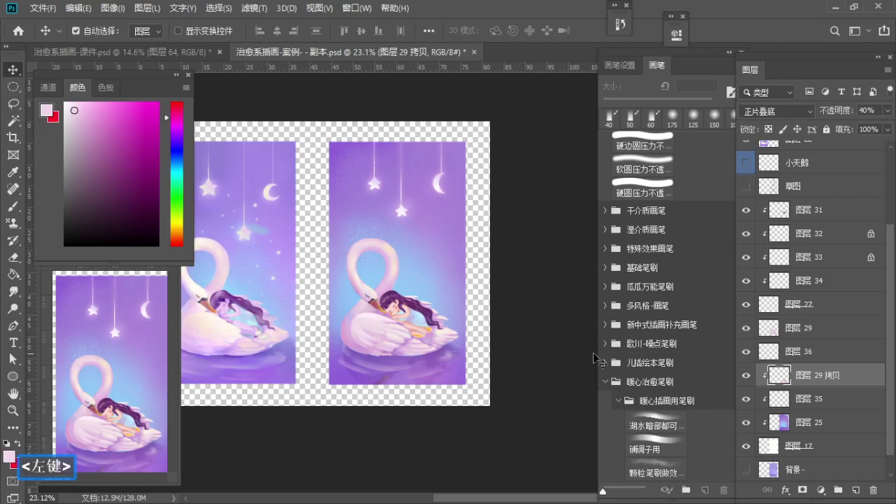
Step: Examine the swan and its water reflection up close
key(z)
key(space)
drag(388, 343, 416, 395)
drag(482, 334, 435, 297)
key(space)
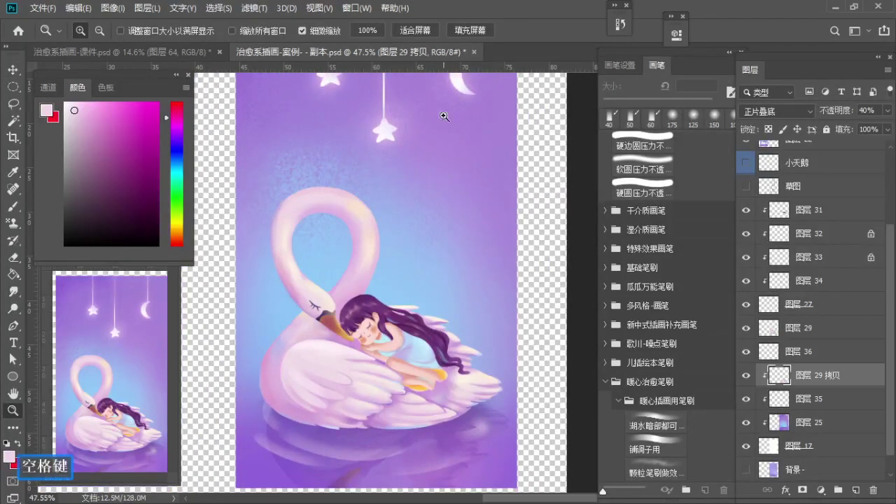